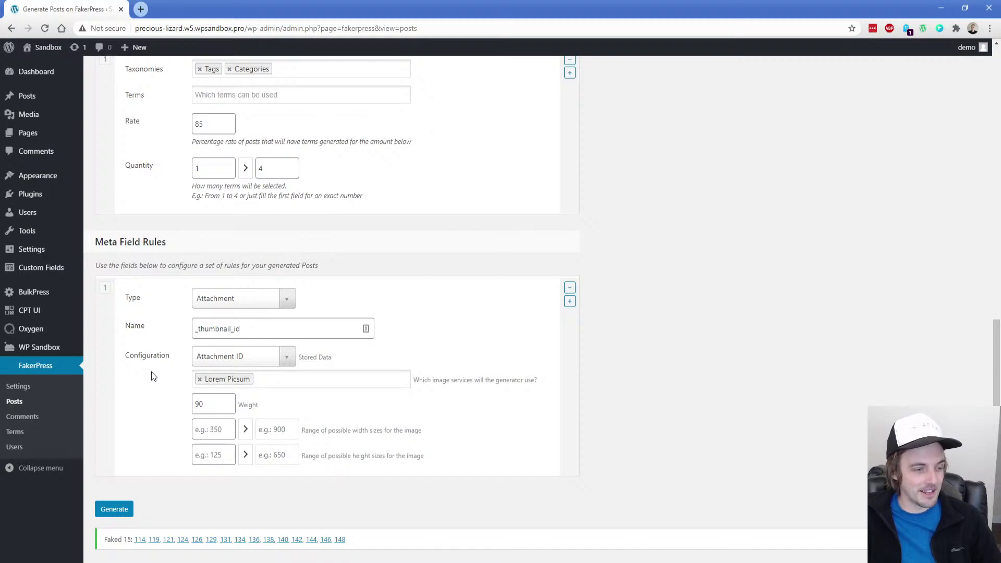
Open the Sitwide template from the Oxygen templates list in the visual editor
{"action": "scroll", "coordinate": [140, 403], "scroll_direction": "down", "scroll_amount": 1}
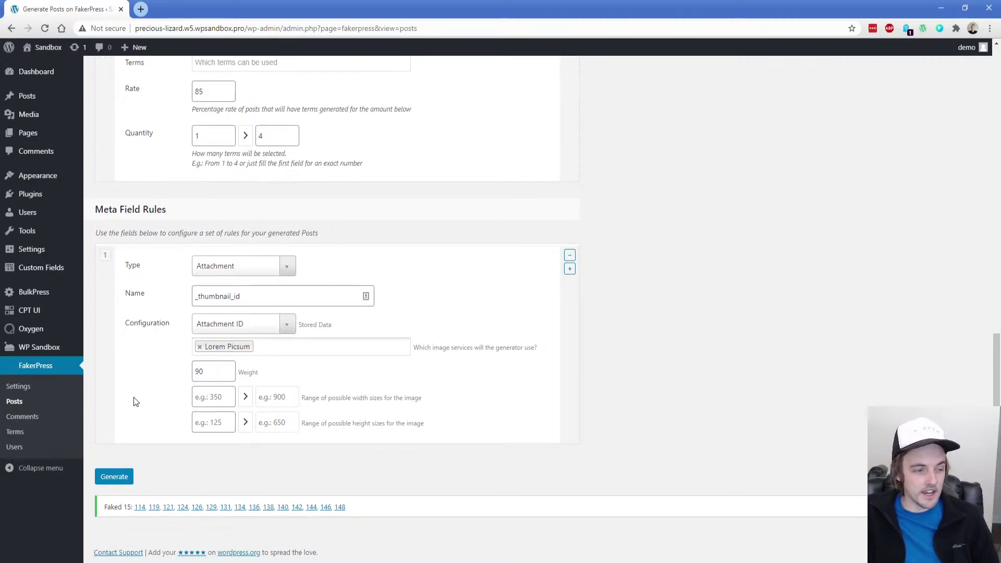
{"action": "mouse_move", "coordinate": [44, 331]}
{"action": "left_click", "coordinate": [100, 352]}
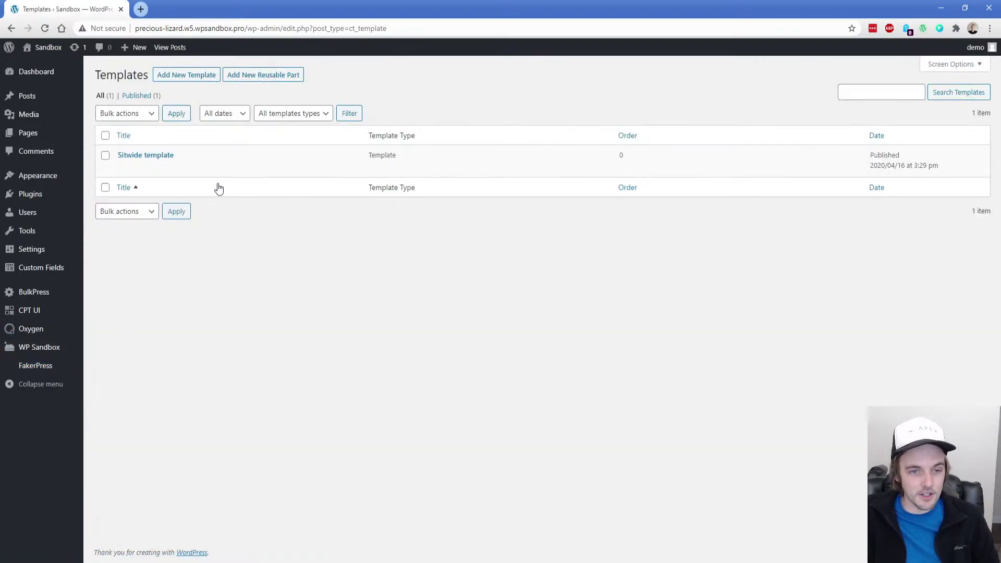
{"action": "left_click", "coordinate": [234, 171]}
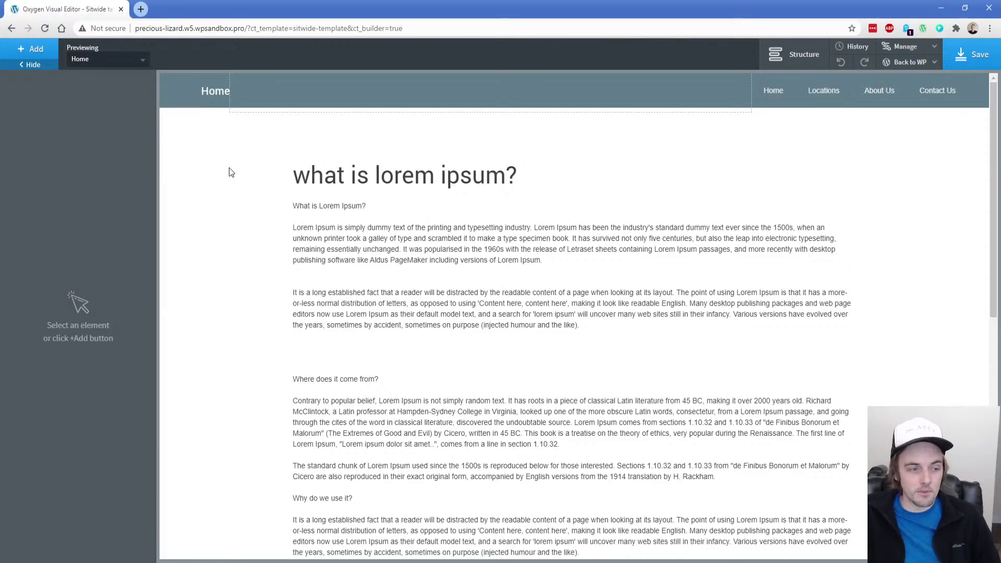
Show the template's structure and delete the Scrolling Header with Mega Footer block from the body
{"action": "left_click", "coordinate": [794, 55]}
{"action": "left_click", "coordinate": [993, 145]}
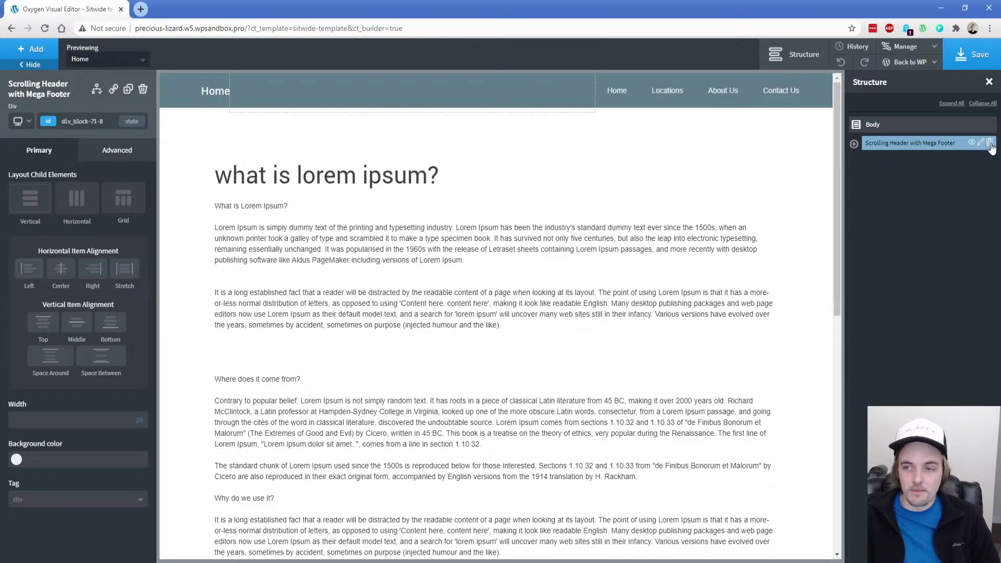
{"action": "left_click", "coordinate": [990, 143]}
Add a Section to the empty template and insert a Dropdown Button inside it
{"action": "left_click", "coordinate": [40, 55]}
{"action": "left_click", "coordinate": [52, 162]}
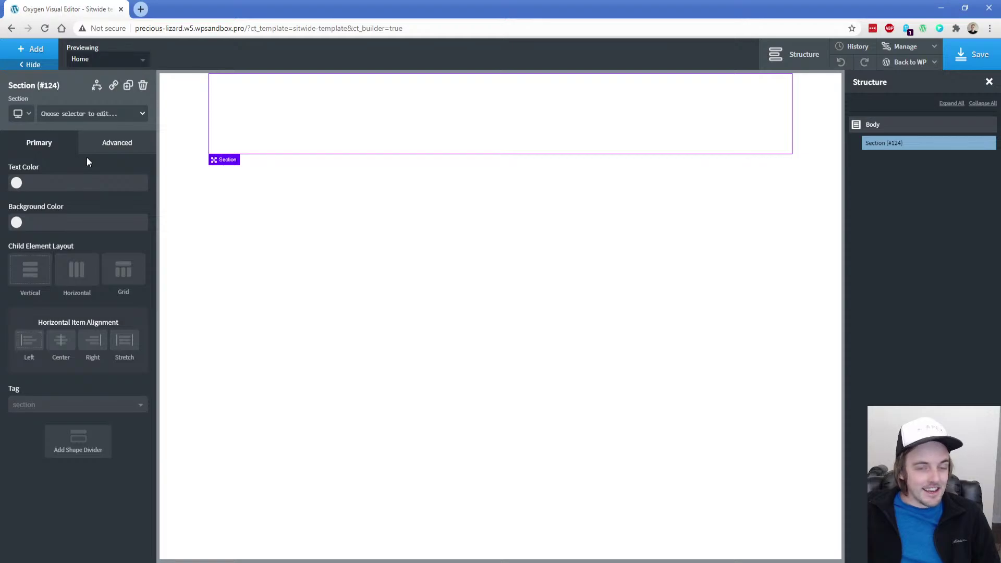
{"action": "left_click", "coordinate": [41, 52]}
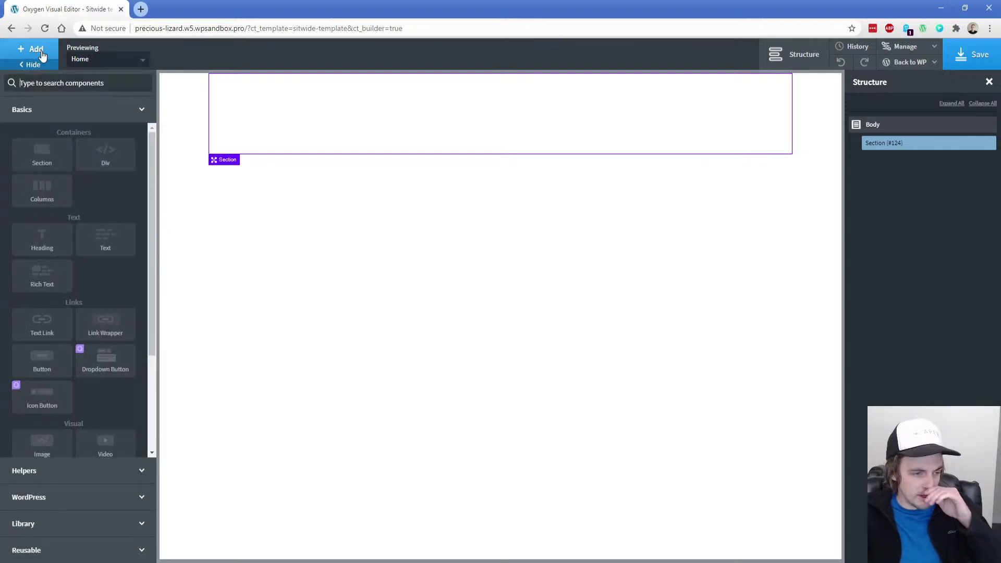
{"action": "left_click", "coordinate": [114, 365]}
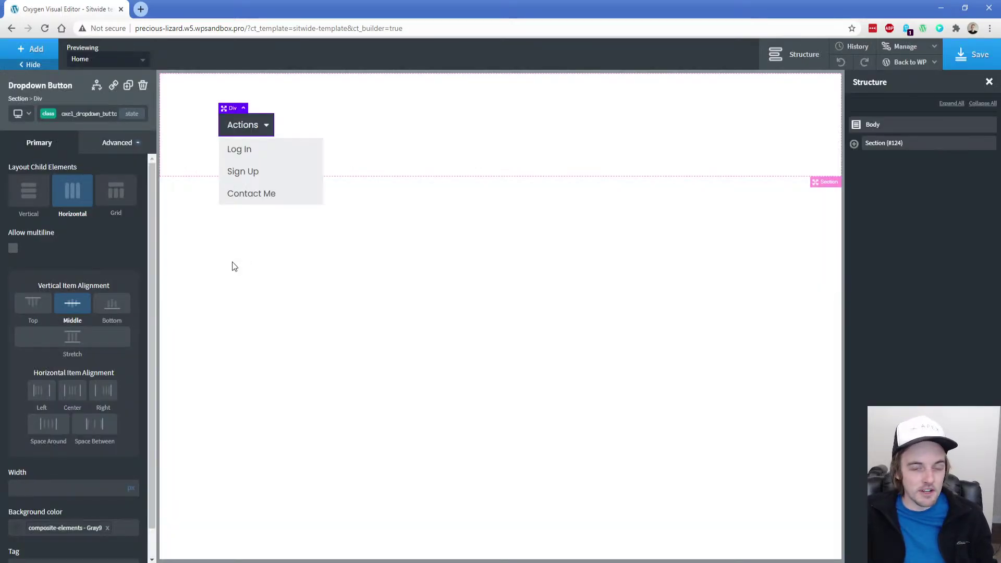
Inspect the Dropdown Button's structure, including its Trigger, its Submenu and the first SubButton
{"action": "left_click", "coordinate": [251, 125]}
{"action": "left_click", "coordinate": [265, 132]}
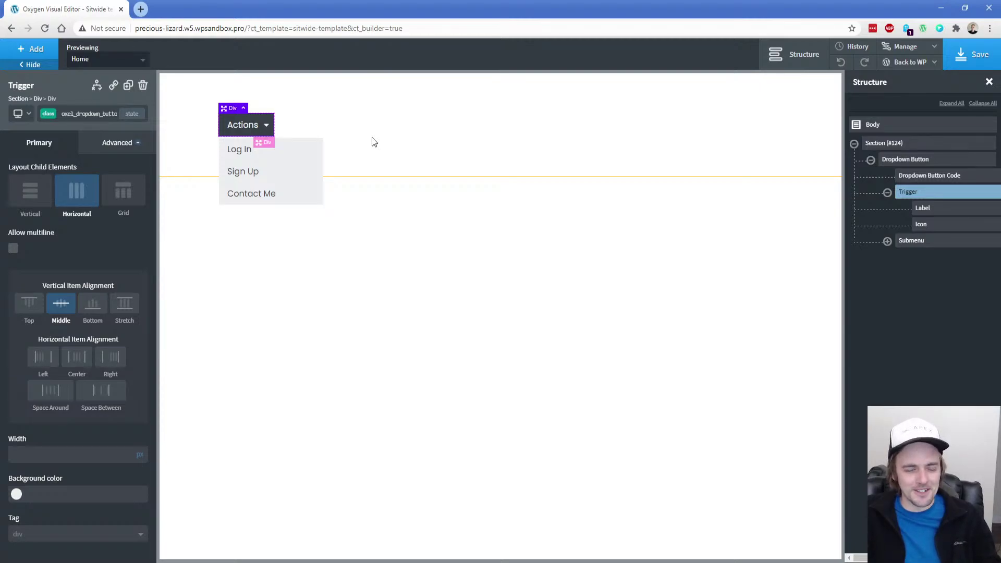
{"action": "left_click", "coordinate": [908, 248]}
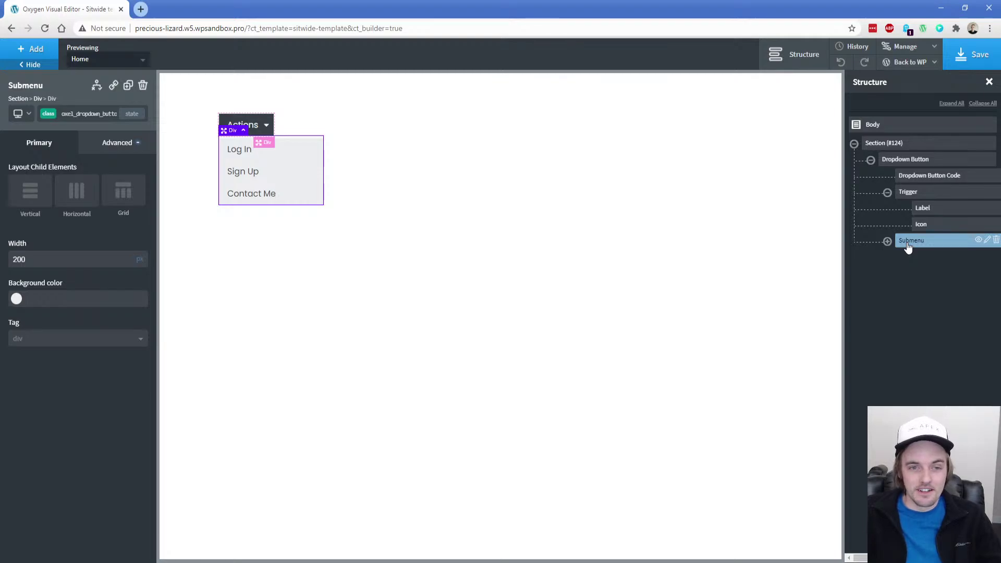
{"action": "left_click", "coordinate": [888, 241]}
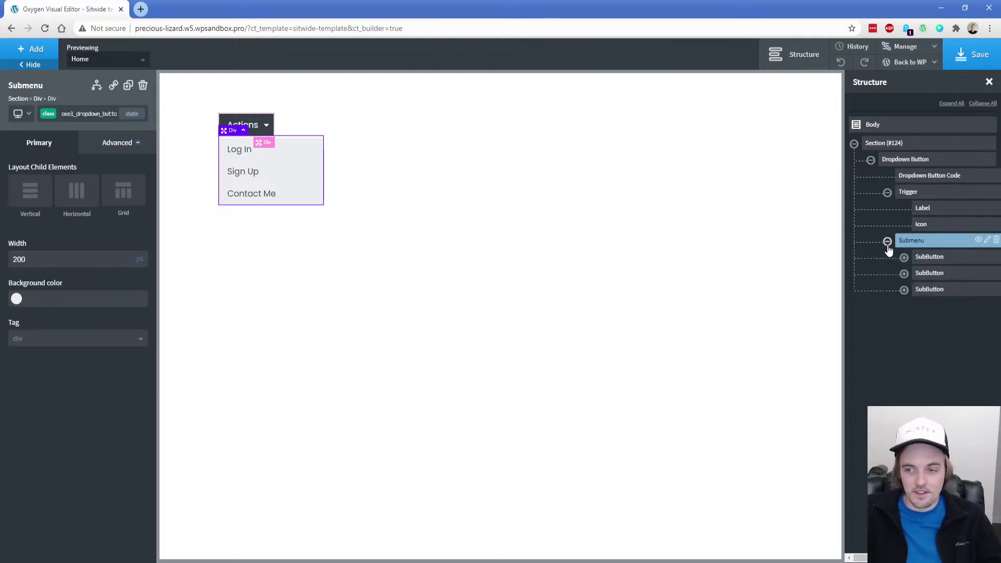
{"action": "left_click", "coordinate": [936, 259]}
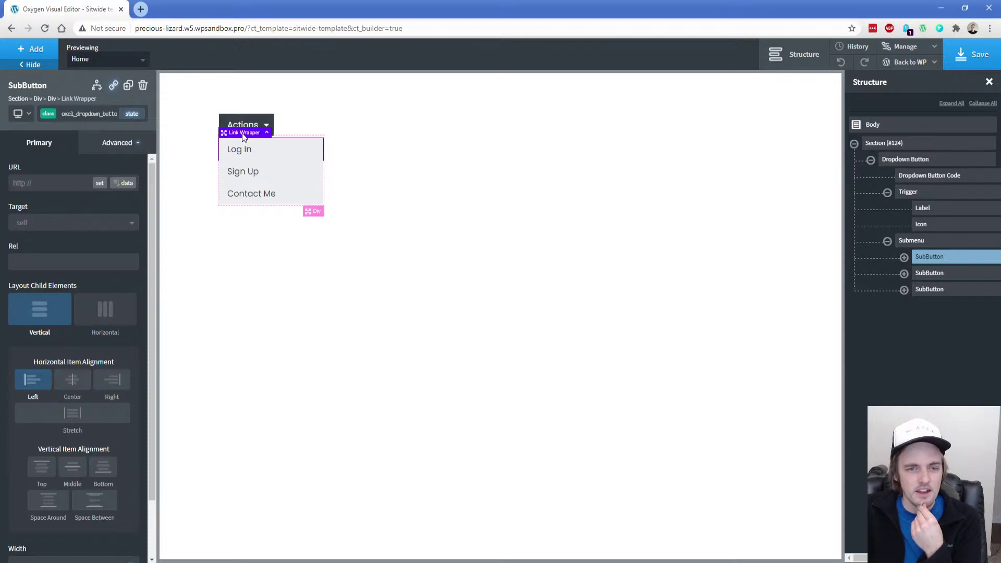
Open the site's front end in a separate browser tab and reload the page
{"action": "mouse_move", "coordinate": [901, 69]}
{"action": "left_click", "coordinate": [906, 98]}
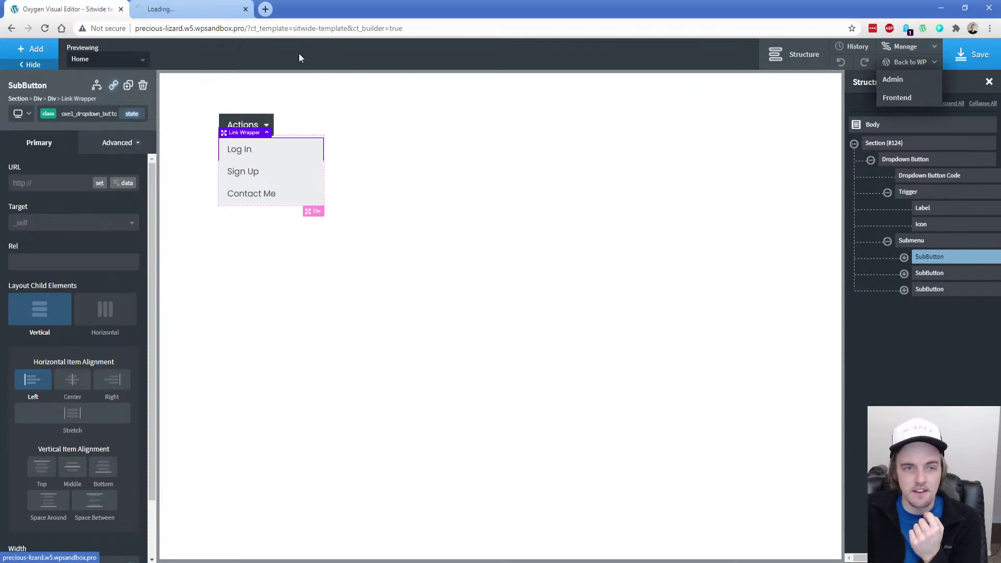
{"action": "left_click", "coordinate": [148, 14]}
{"action": "left_click", "coordinate": [78, 9]}
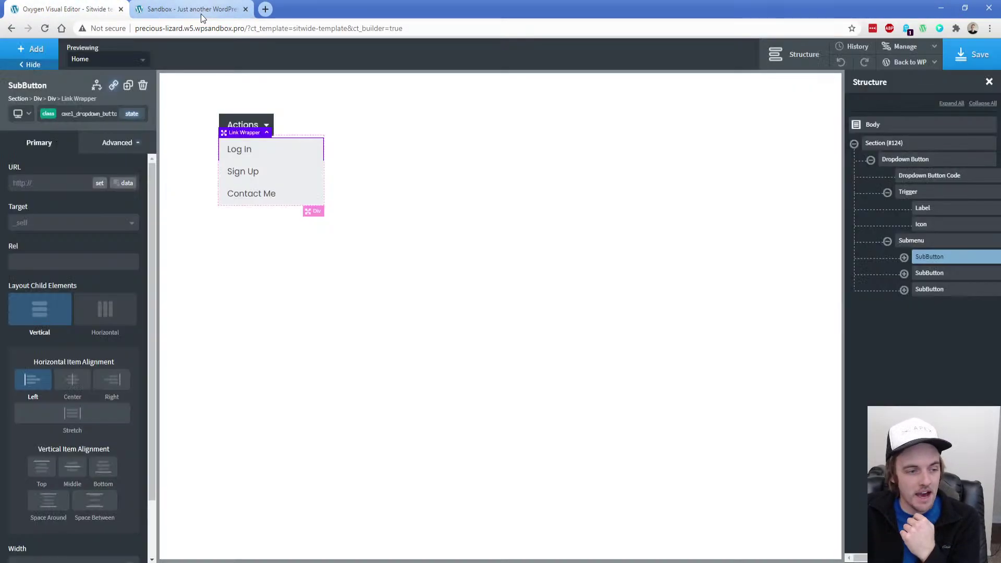
{"action": "left_click", "coordinate": [202, 13]}
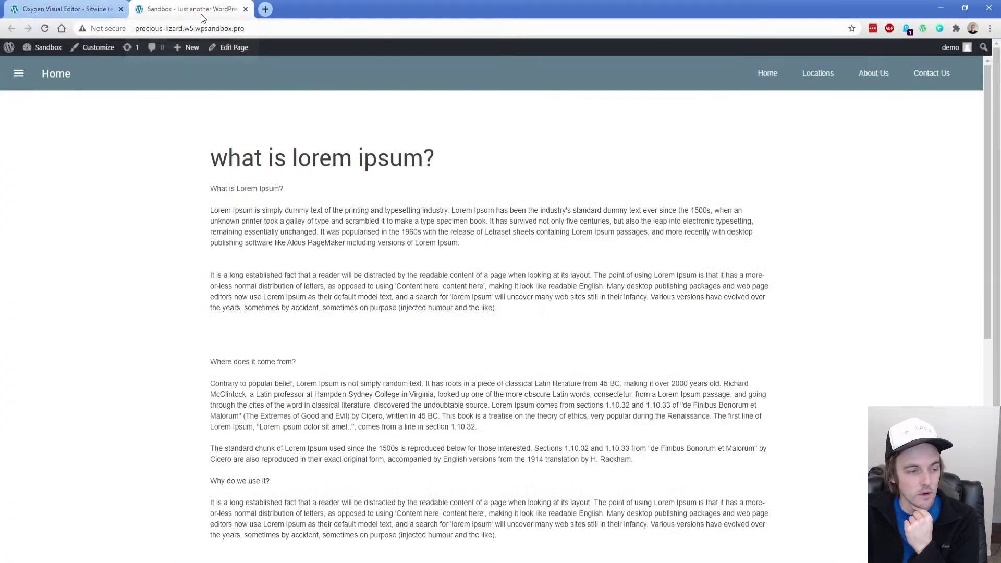
{"action": "left_click", "coordinate": [43, 29]}
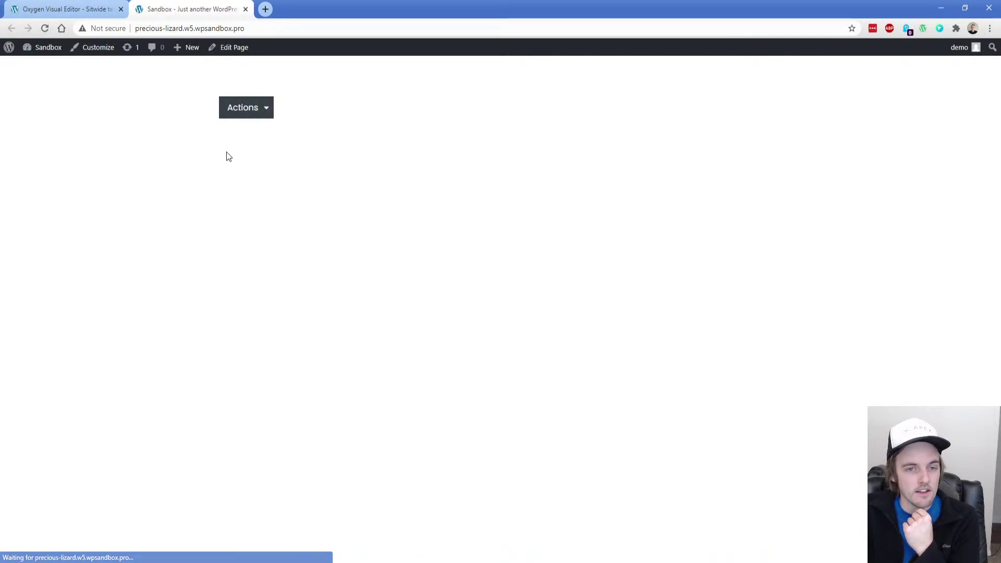
Test the Actions dropdown on the front end by expanding and collapsing it several times
{"action": "left_click", "coordinate": [254, 112]}
{"action": "left_click", "coordinate": [253, 113]}
{"action": "left_click", "coordinate": [254, 113]}
{"action": "left_click", "coordinate": [260, 113]}
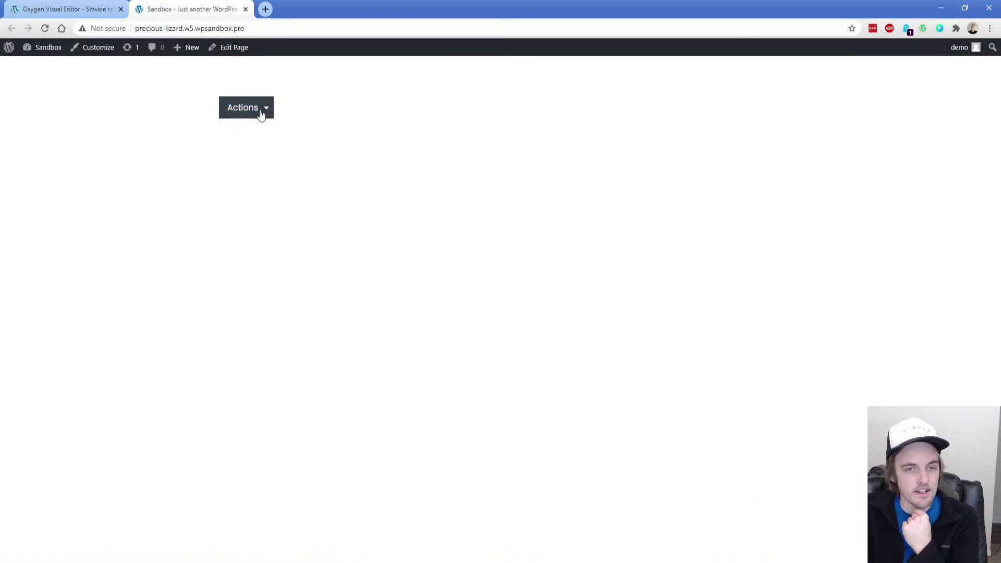
{"action": "left_click", "coordinate": [264, 115]}
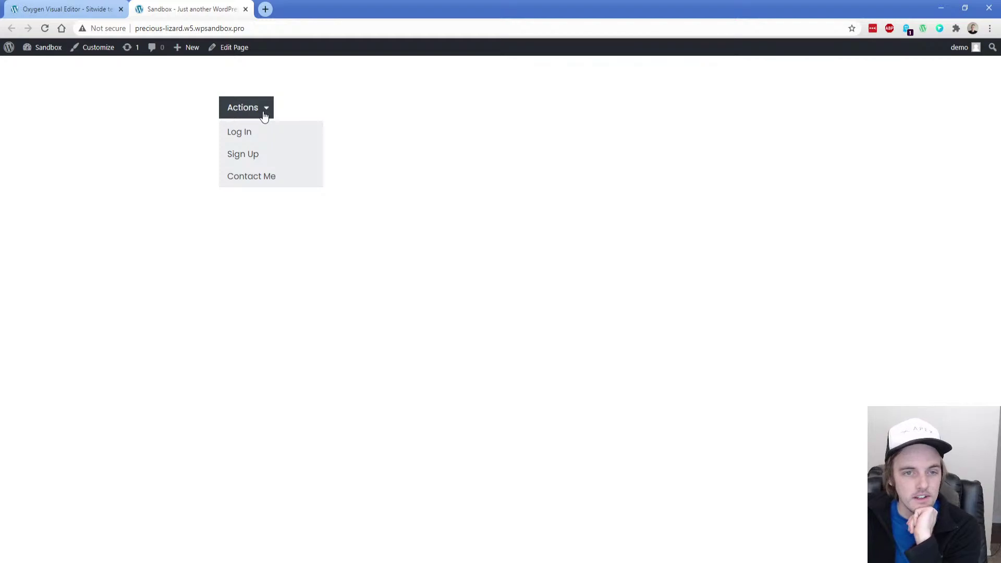
{"action": "left_click", "coordinate": [261, 116]}
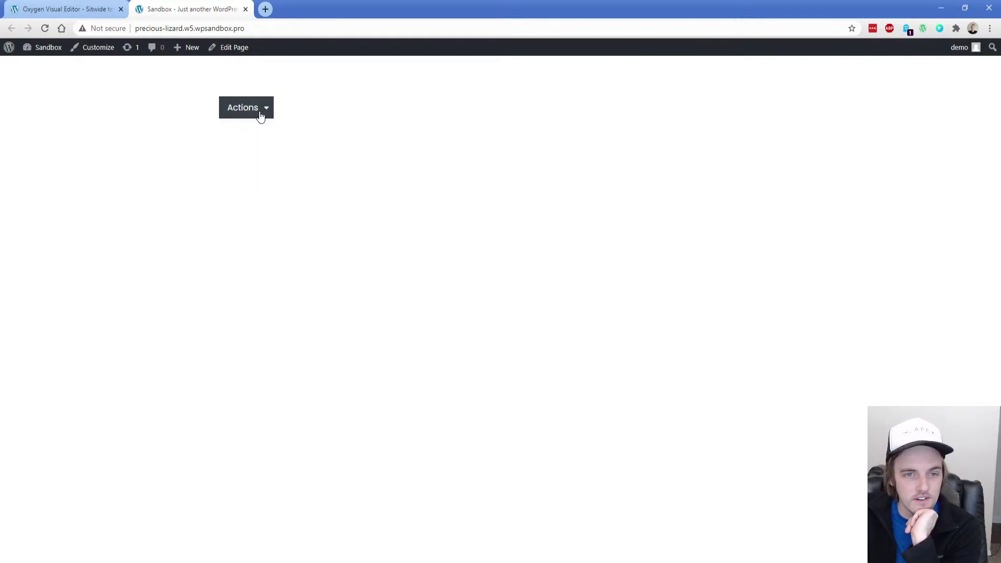
Return to the visual editor and add the class ps-transition to the dropdown's Submenu
{"action": "left_click", "coordinate": [70, 9]}
{"action": "left_click", "coordinate": [912, 243]}
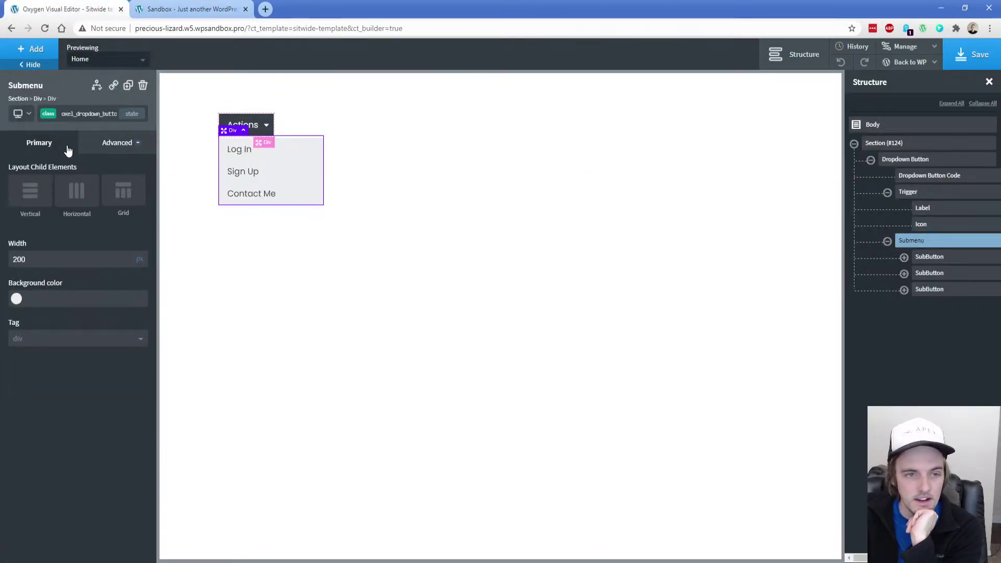
{"action": "left_click", "coordinate": [52, 115]}
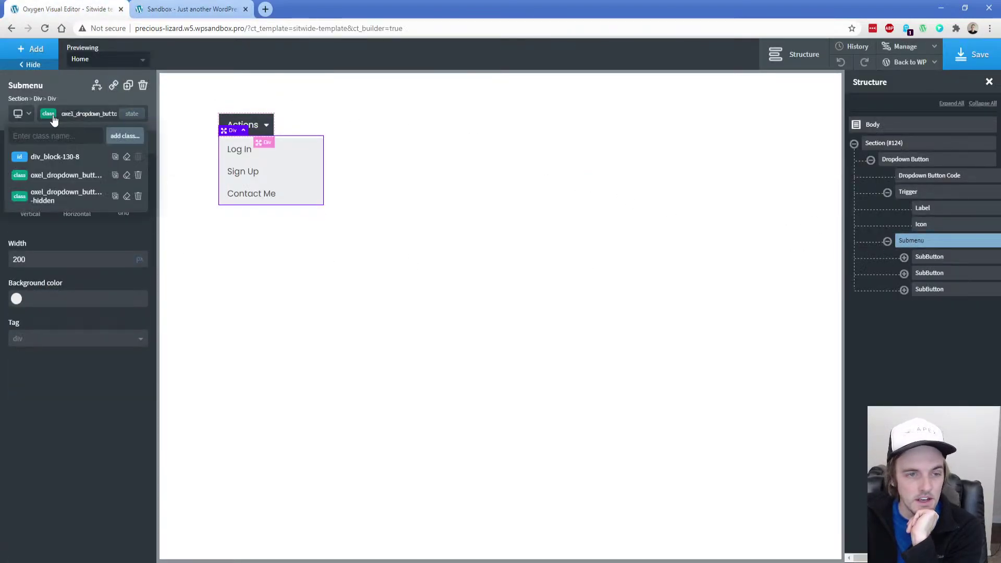
{"action": "left_click", "coordinate": [64, 180]}
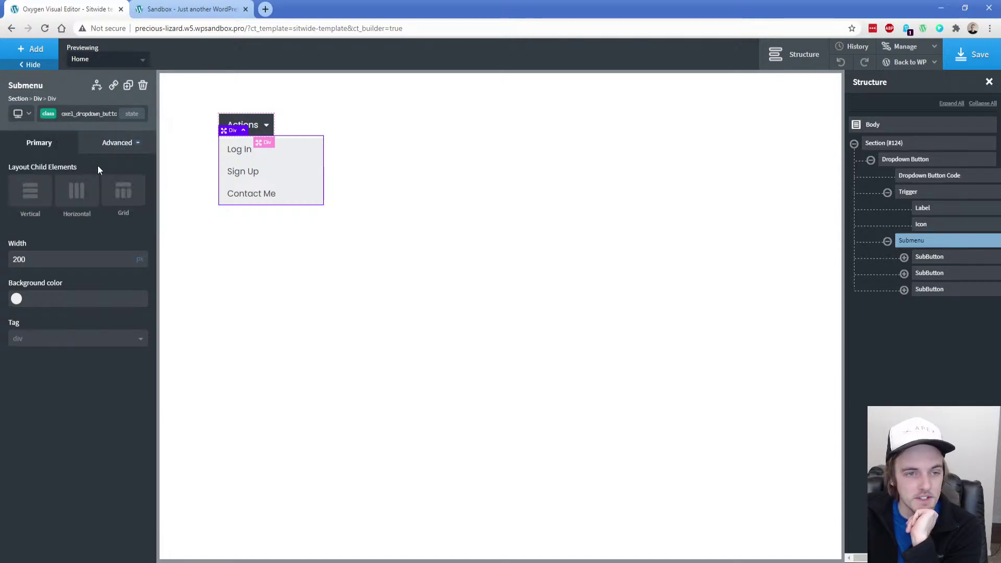
{"action": "left_click", "coordinate": [117, 143]}
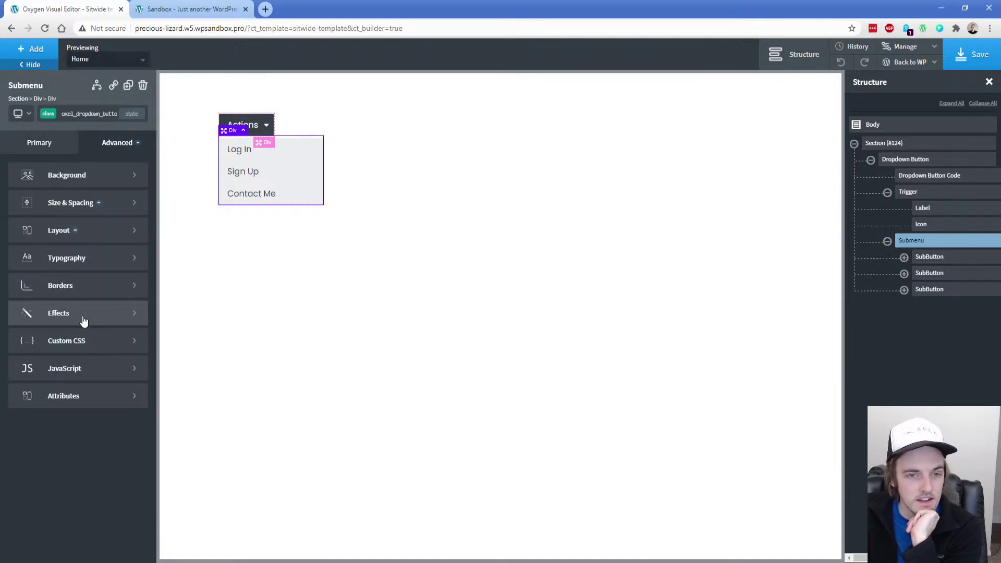
{"action": "left_click", "coordinate": [47, 117]}
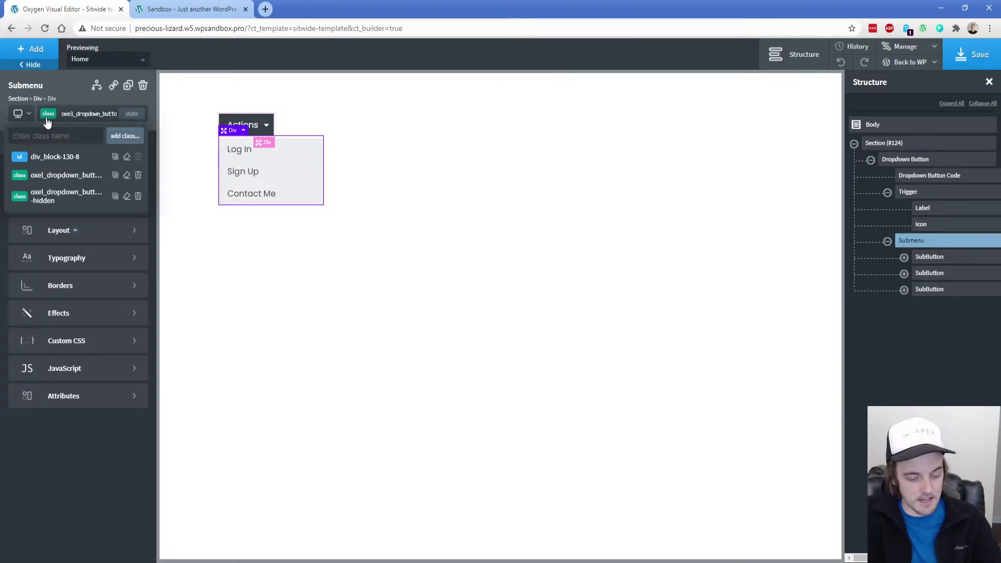
{"action": "type", "text": "ps-transition"}
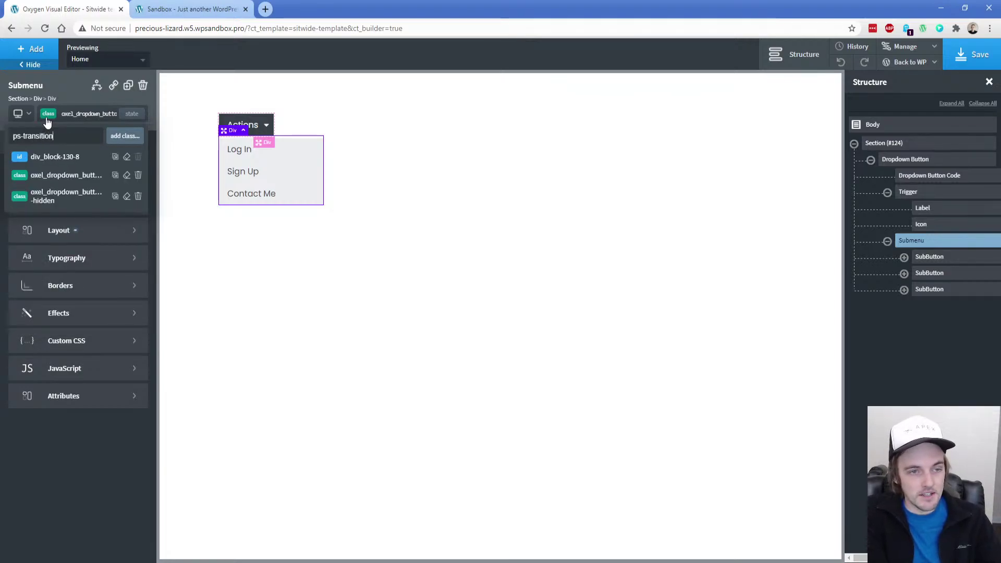
{"action": "key", "text": "Return"}
Give the ps-transition class a transition duration of 0.2 seconds with the ease-in-out timing function
{"action": "left_click", "coordinate": [47, 122]}
{"action": "left_click", "coordinate": [58, 313]}
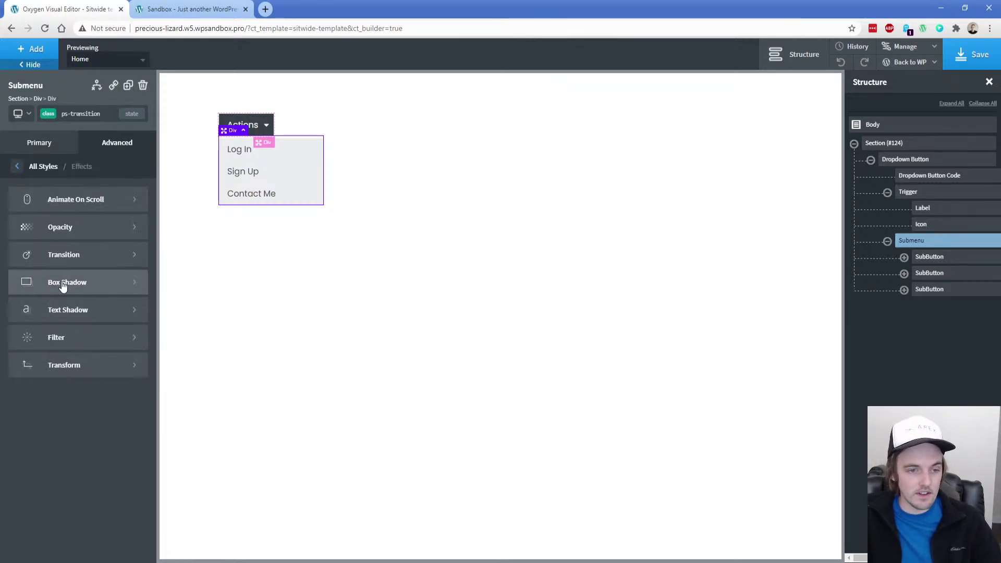
{"action": "left_click", "coordinate": [70, 255]}
{"action": "left_click_drag", "start_coordinate": [103, 209], "coordinate": [78, 208]}
{"action": "left_click", "coordinate": [74, 246]}
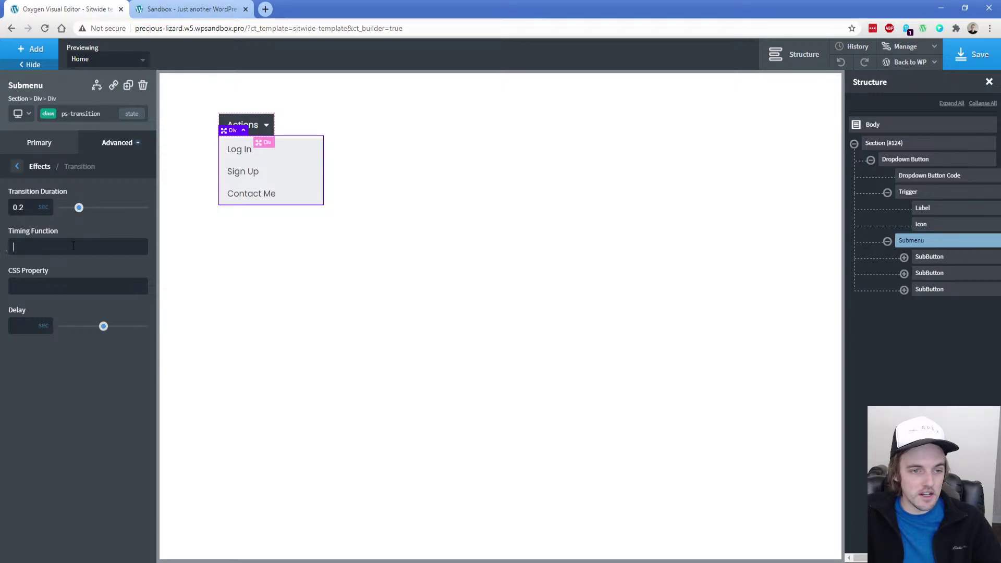
{"action": "type", "text": "ease-in-out"}
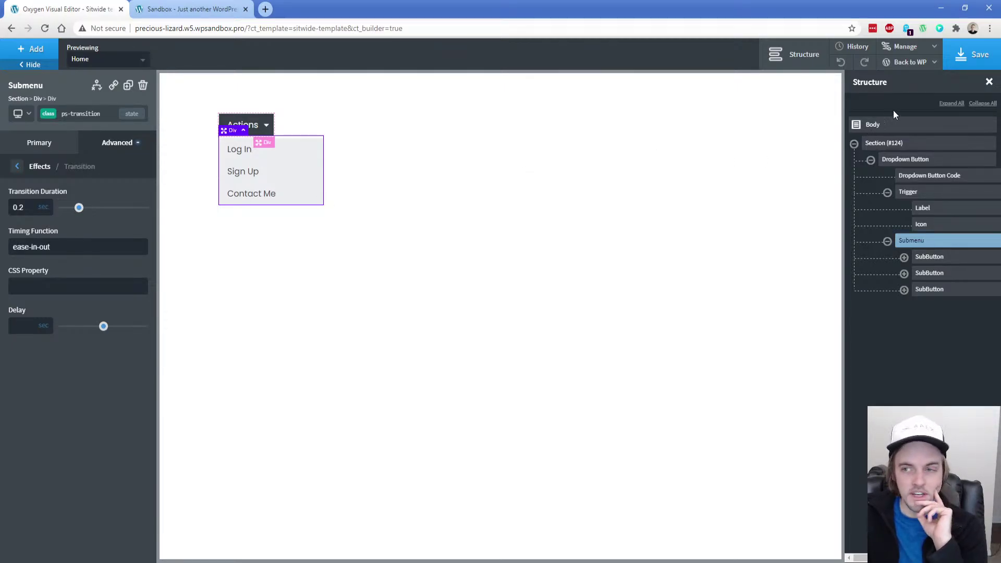
Save the template, reload the front end and test opening and closing the Actions dropdown
{"action": "left_click", "coordinate": [966, 56]}
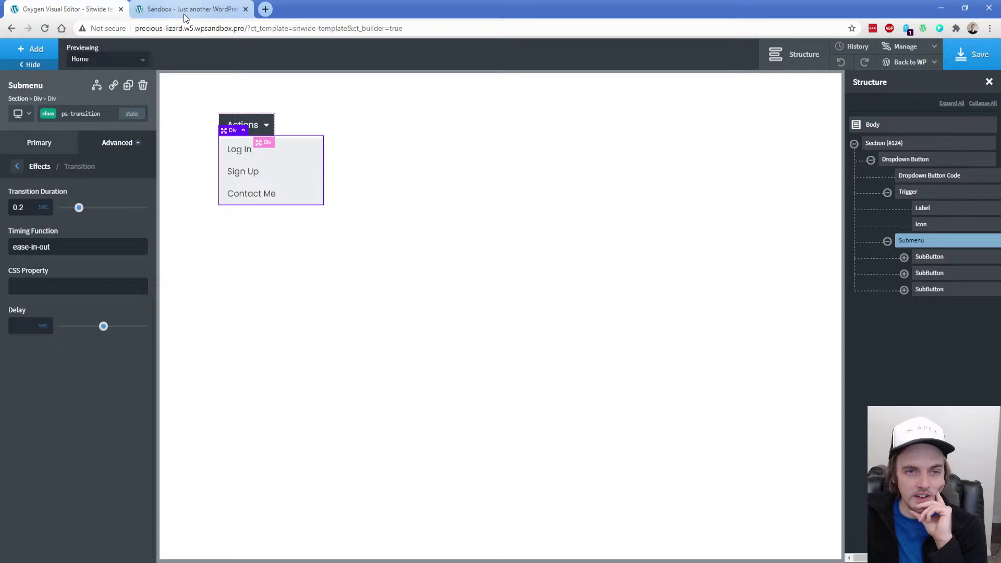
{"action": "left_click", "coordinate": [184, 11]}
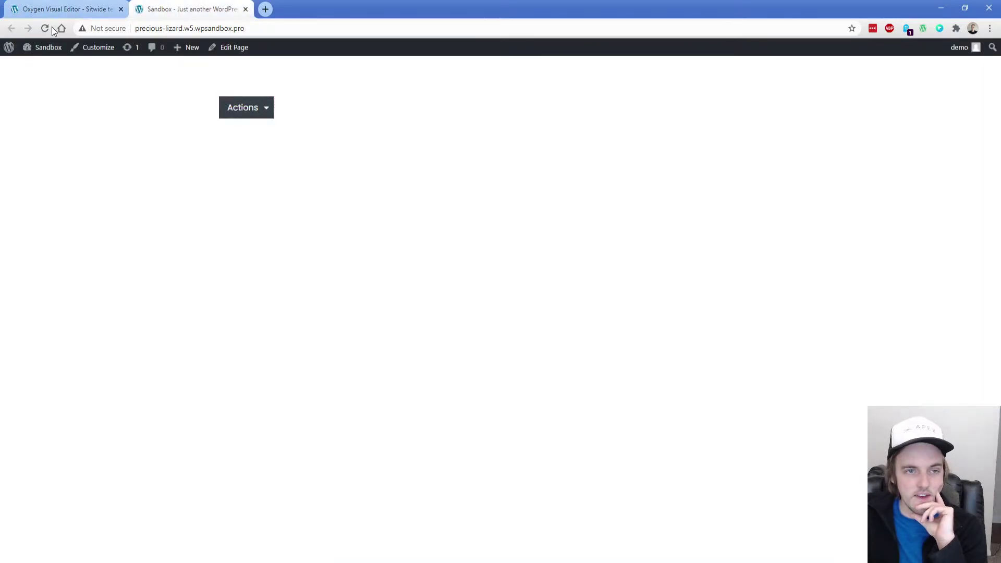
{"action": "key", "text": "F5"}
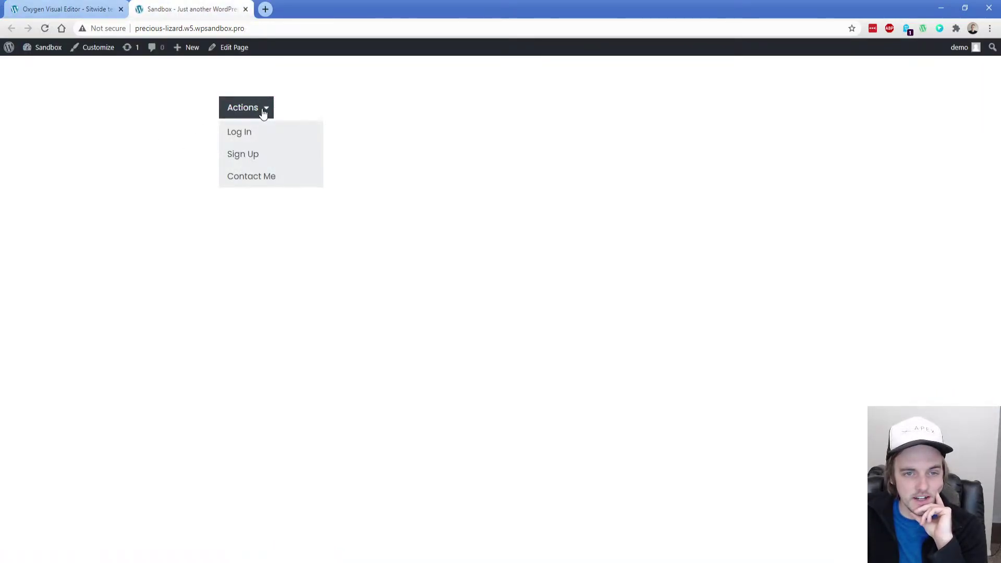
{"action": "left_click", "coordinate": [263, 113]}
{"action": "left_click", "coordinate": [263, 113]}
{"action": "left_click", "coordinate": [263, 114]}
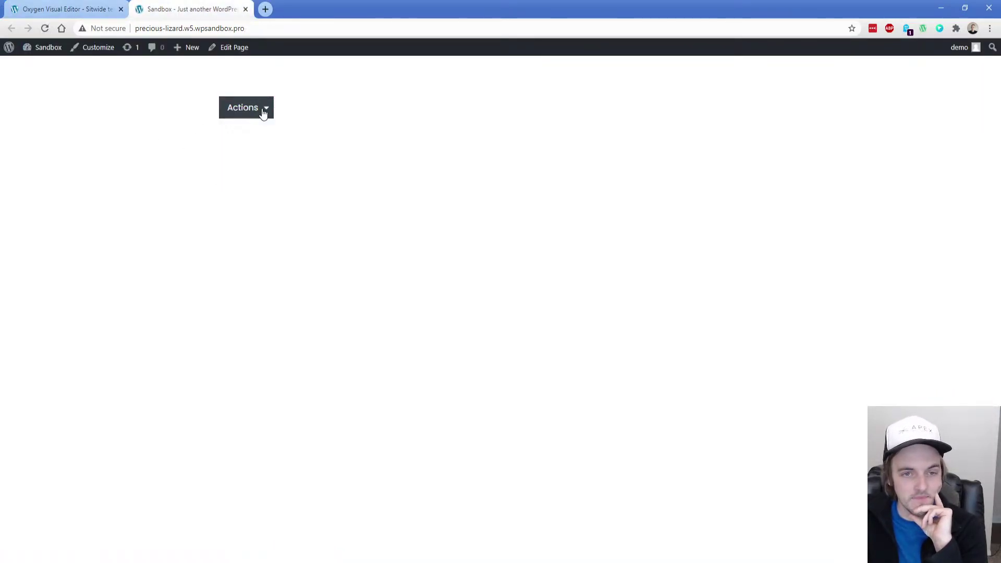
Back in the visual editor, add an Image to the section and move it above the Dropdown Button
{"action": "left_click", "coordinate": [103, 9]}
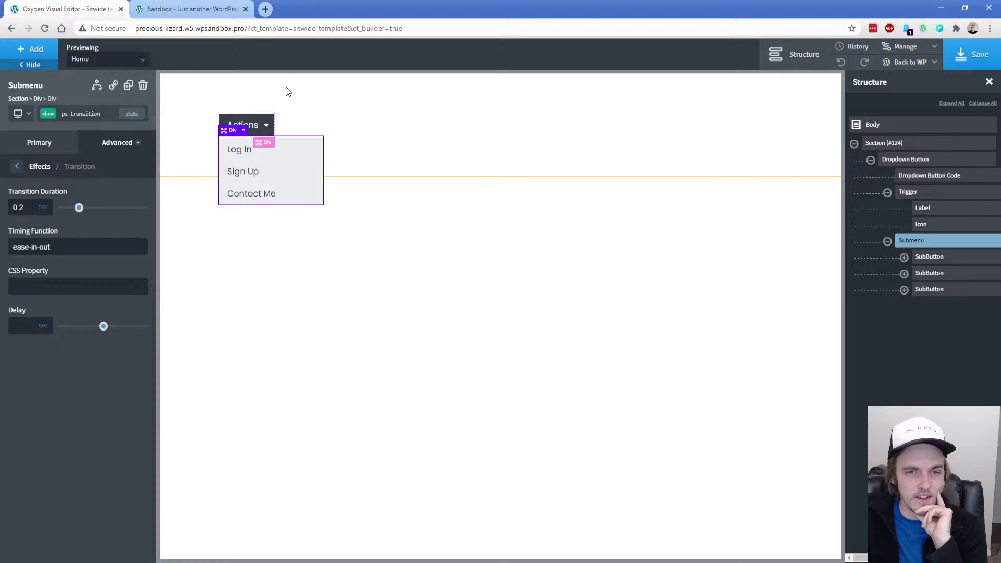
{"action": "left_click", "coordinate": [309, 105]}
{"action": "left_click", "coordinate": [46, 57]}
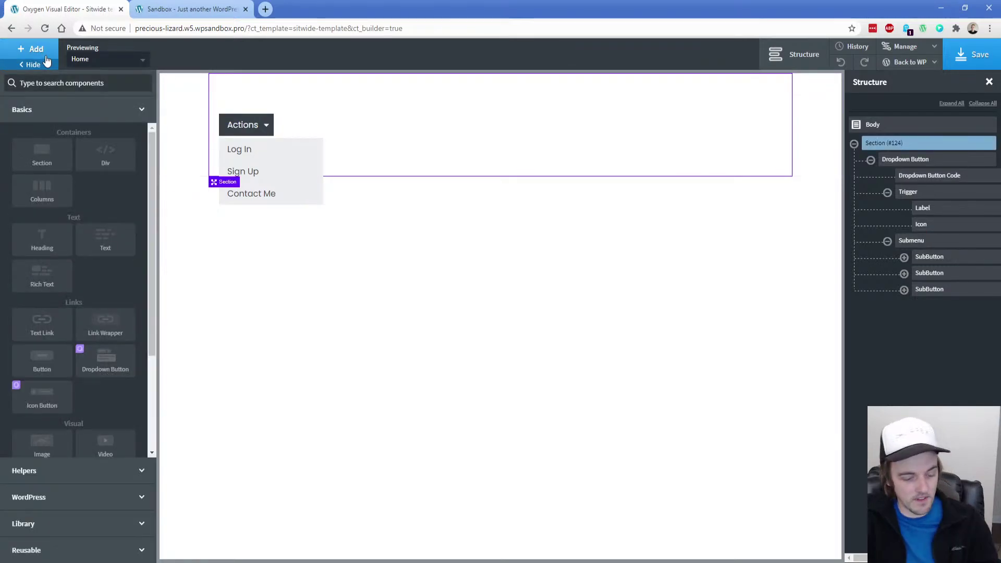
{"action": "type", "text": "im"}
{"action": "key", "text": "Return"}
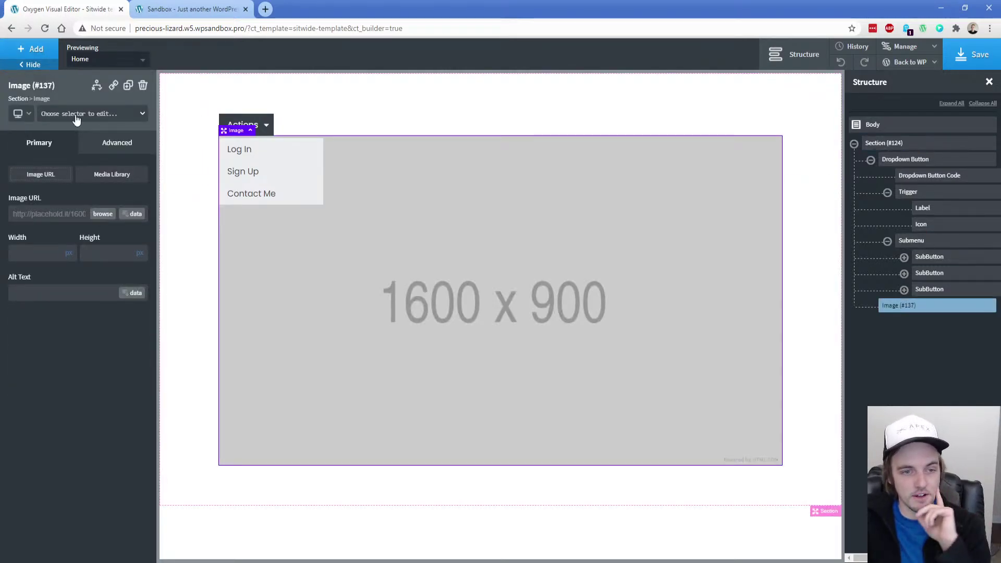
{"action": "left_click", "coordinate": [870, 160]}
{"action": "left_click_drag", "start_coordinate": [888, 180], "coordinate": [891, 163]}
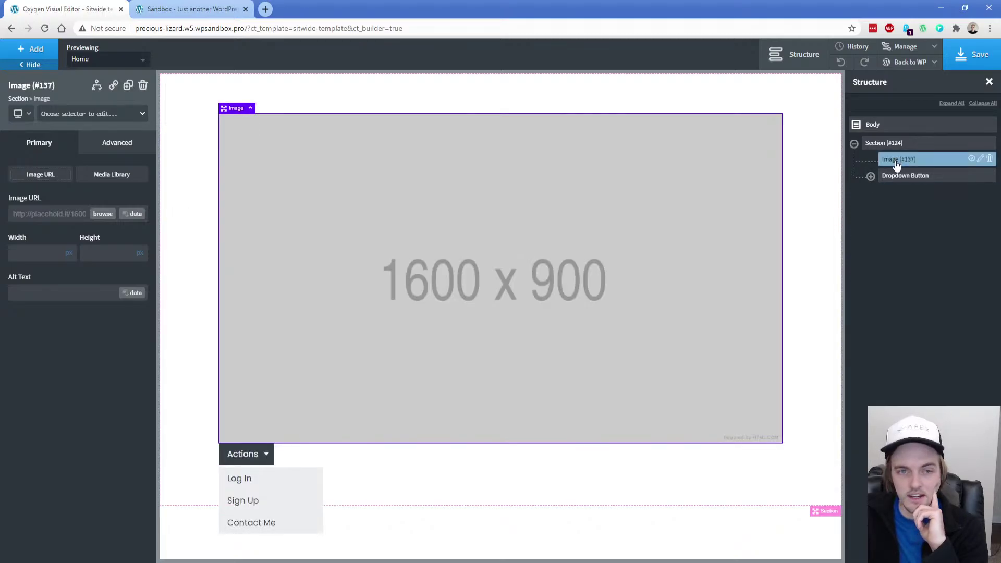
Use the PERMADEMO logo from the media library as the image and set its width to 100 px after trying 75 and 125 px
{"action": "left_click", "coordinate": [104, 214]}
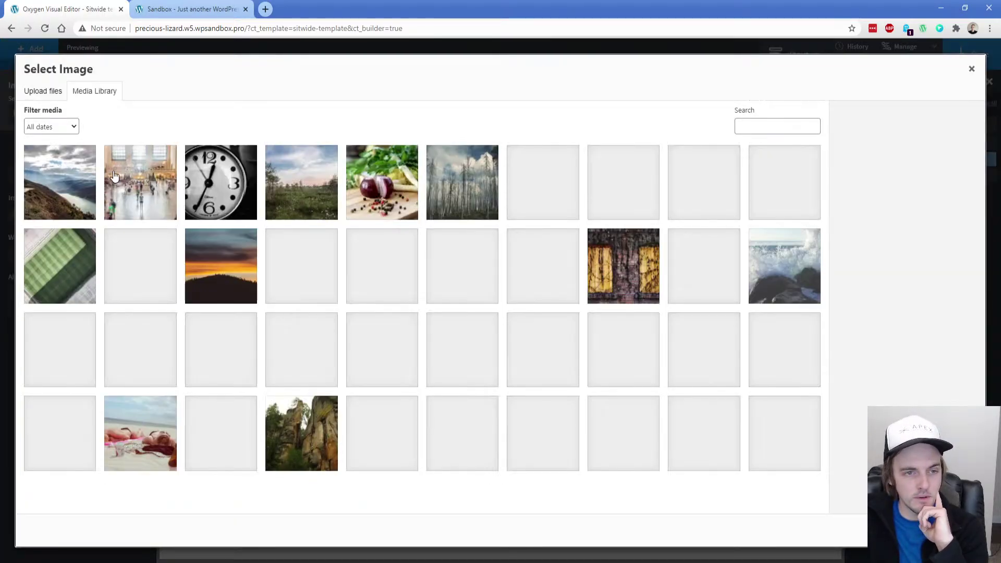
{"action": "scroll", "coordinate": [385, 338], "scroll_direction": "down", "scroll_amount": 3}
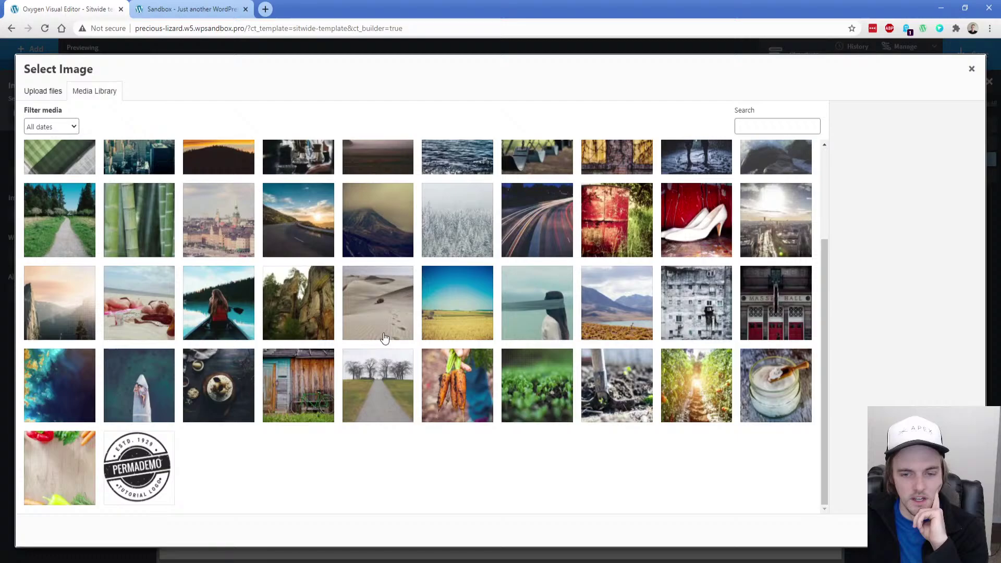
{"action": "left_click", "coordinate": [139, 469]}
{"action": "left_click", "coordinate": [139, 469]}
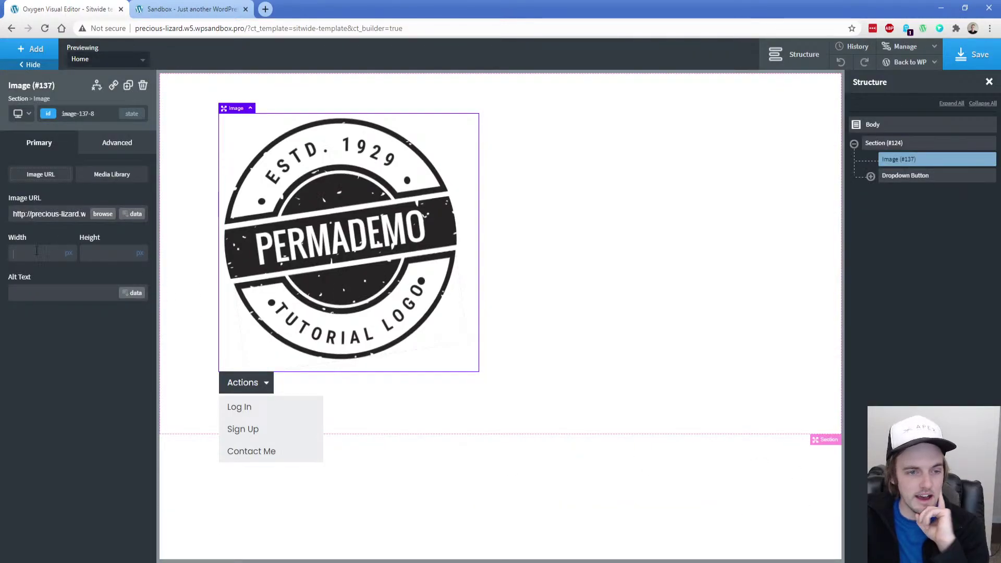
{"action": "type", "text": "75"}
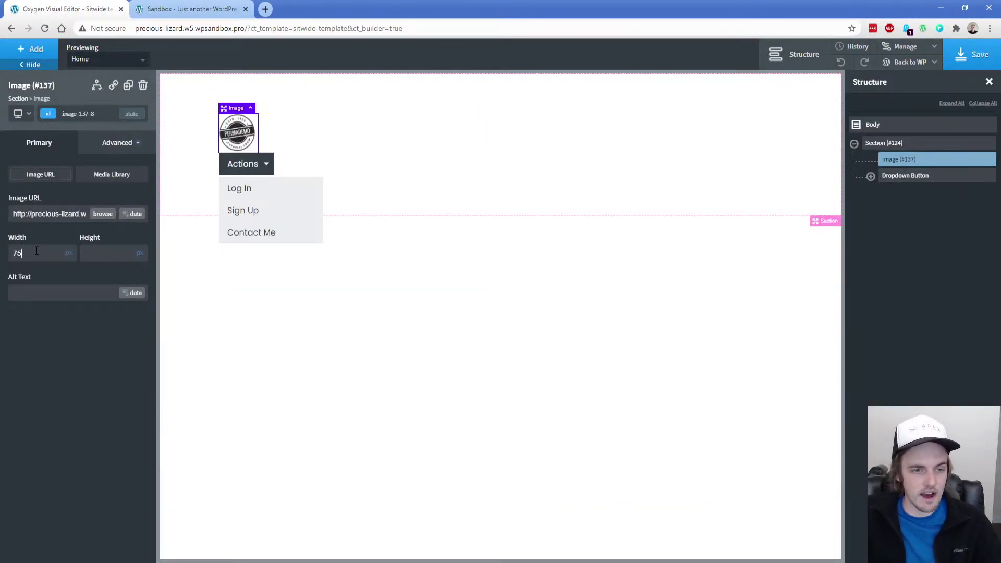
{"action": "type", "text": "125"}
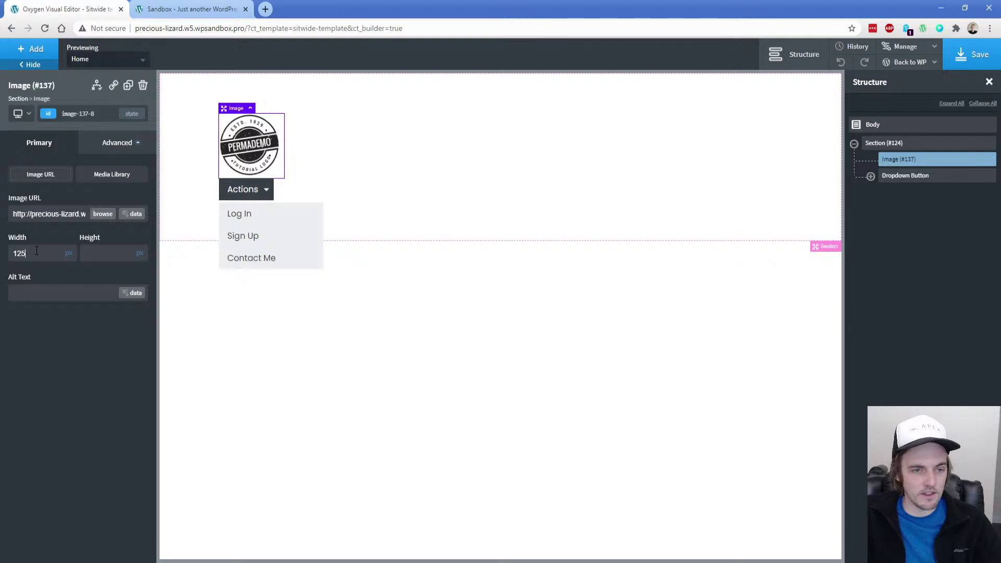
{"action": "double_click", "coordinate": [37, 252]}
{"action": "type", "text": "100"}
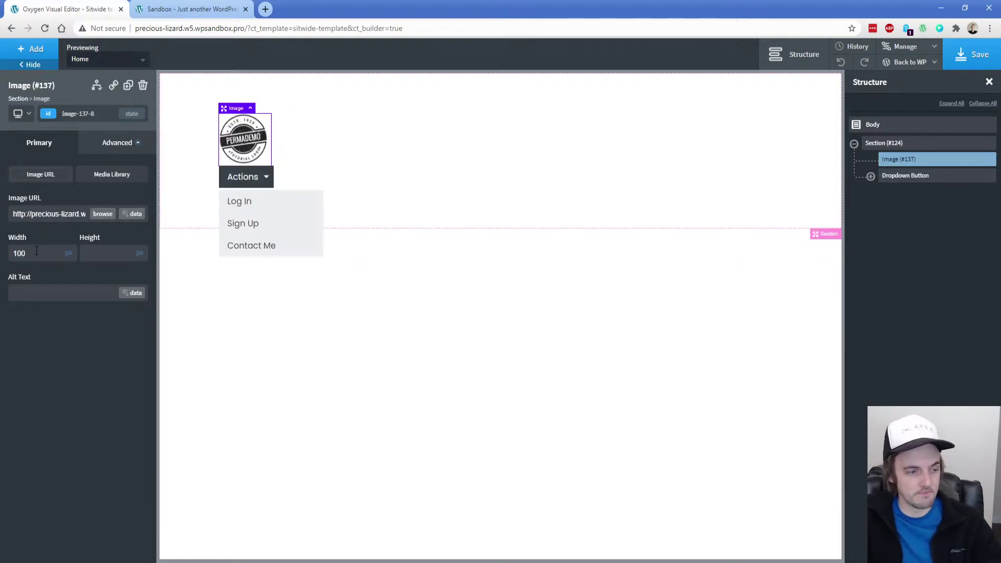
Lay out the section's child elements horizontally with Space Between horizontal alignment
{"action": "left_click", "coordinate": [365, 155]}
{"action": "left_click", "coordinate": [84, 278]}
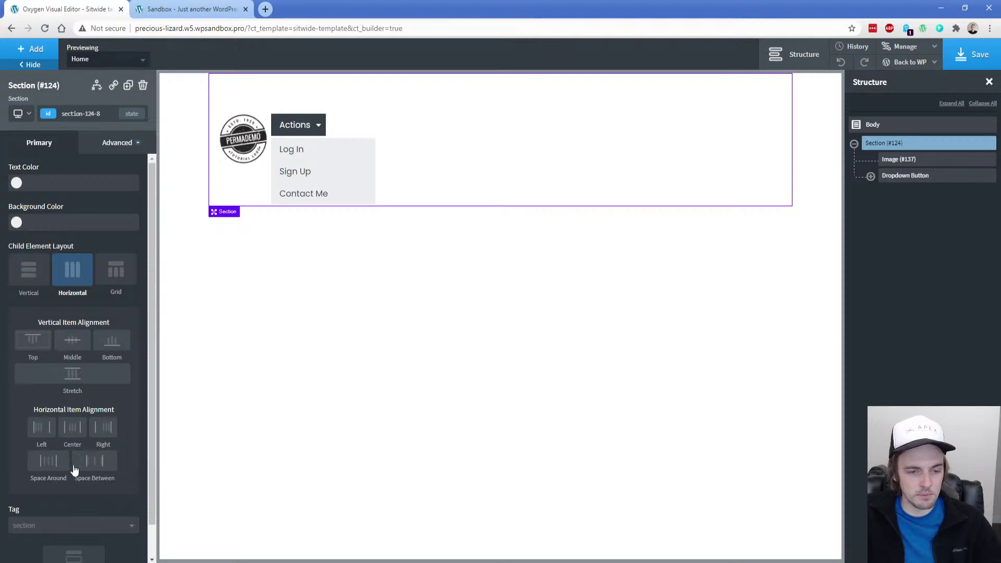
{"action": "left_click", "coordinate": [94, 462]}
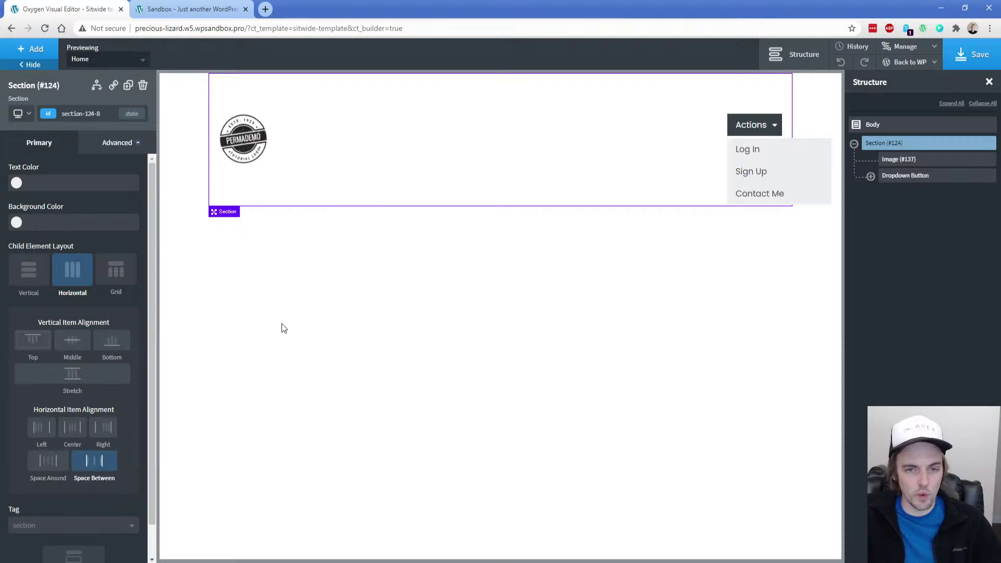
Add a Text Link after the logo image and duplicate it three times
{"action": "left_click", "coordinate": [895, 159]}
{"action": "left_click", "coordinate": [40, 55]}
{"action": "type", "text": "text"}
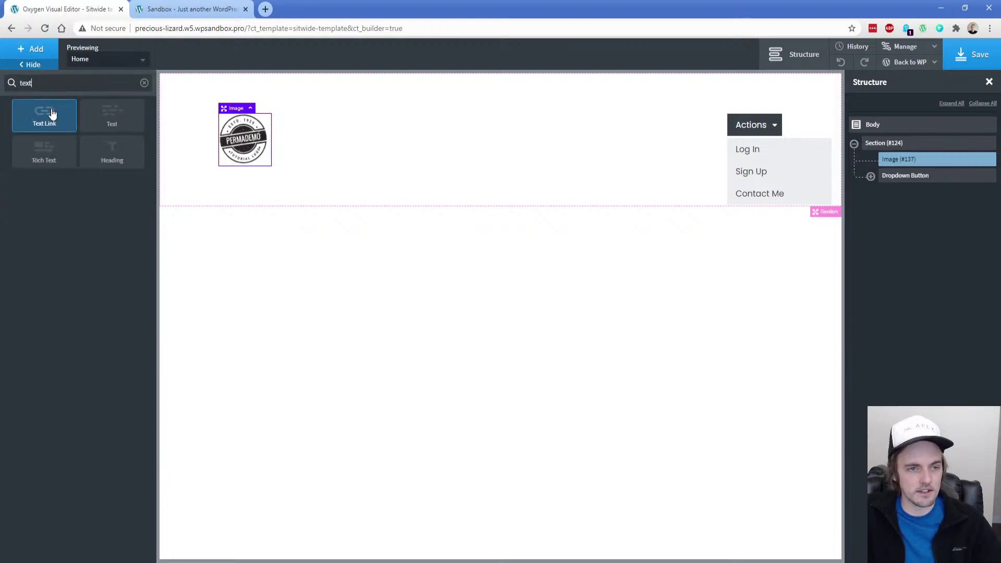
{"action": "left_click", "coordinate": [47, 114]}
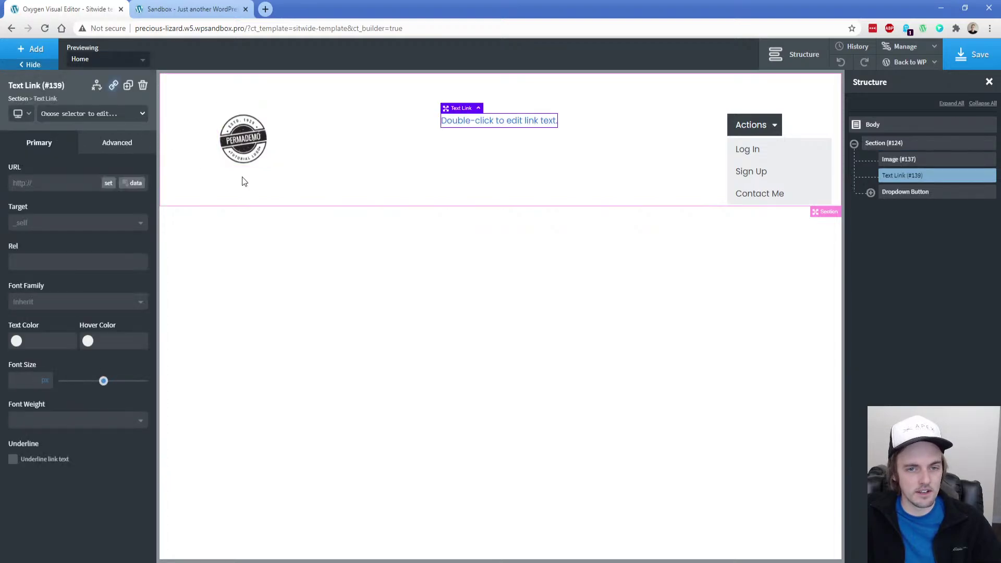
{"action": "left_click", "coordinate": [126, 90]}
{"action": "left_click", "coordinate": [127, 90]}
{"action": "left_click", "coordinate": [127, 90]}
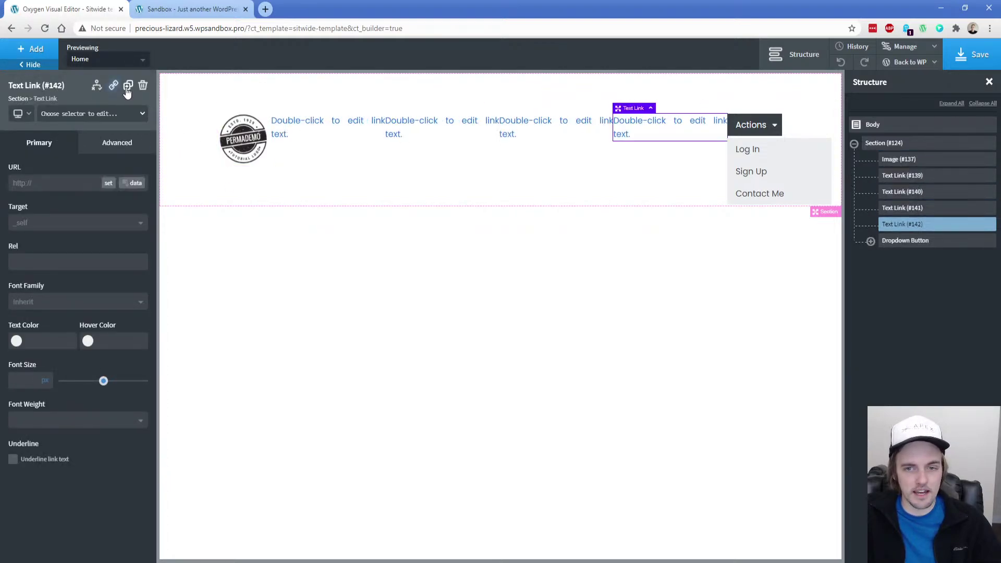
Change the text of the four links to Home, About Us, Locations and Contact
{"action": "double_click", "coordinate": [347, 129]}
{"action": "type", "text": "Home"}
{"action": "double_click", "coordinate": [346, 129]}
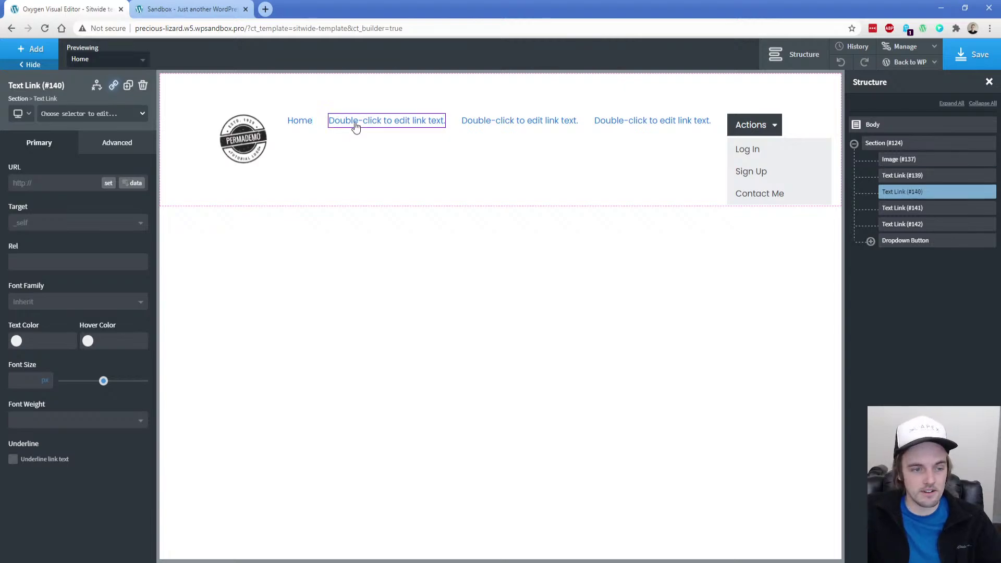
{"action": "type", "text": "About Us"}
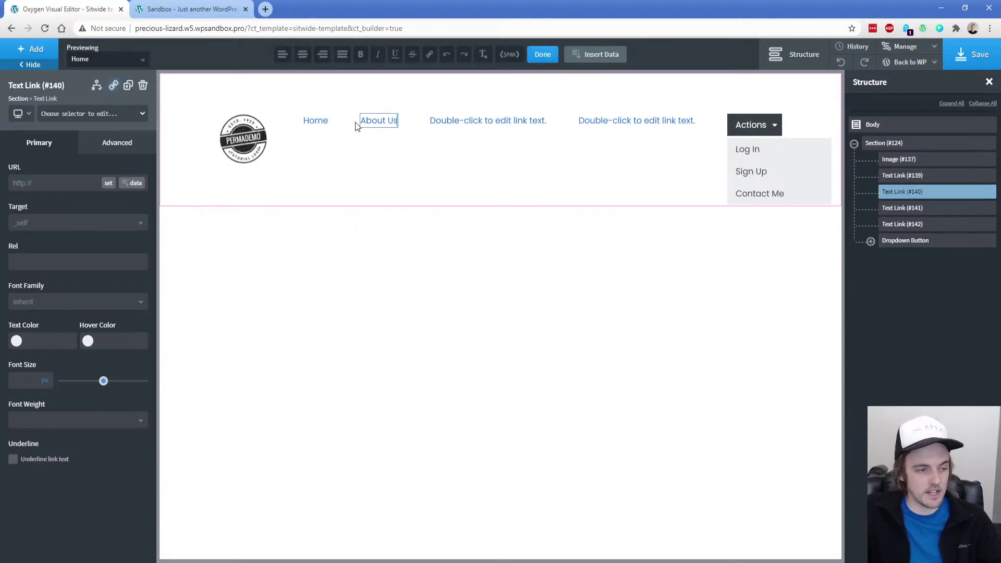
{"action": "left_click", "coordinate": [500, 126]}
{"action": "double_click", "coordinate": [500, 126]}
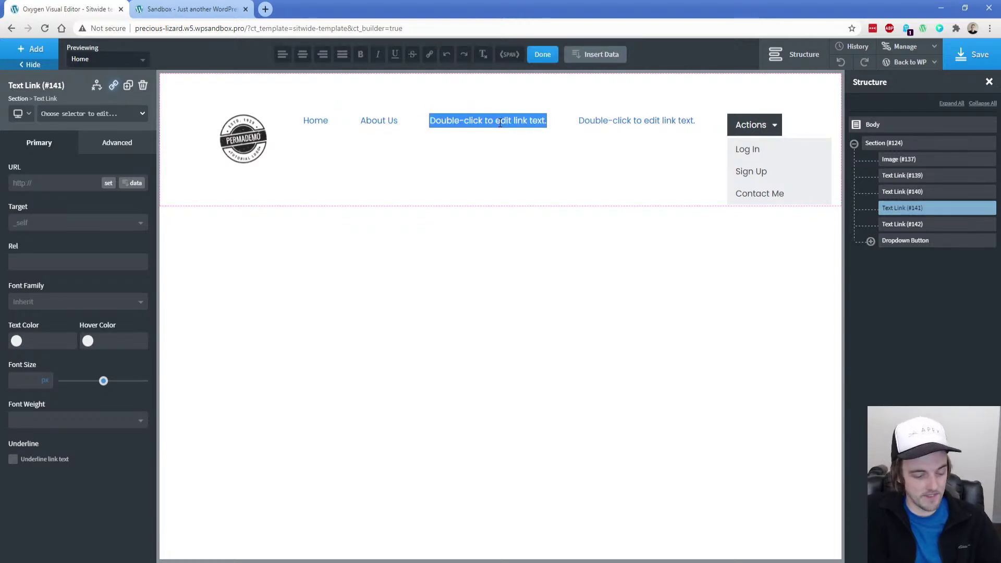
{"action": "type", "text": "Locations"}
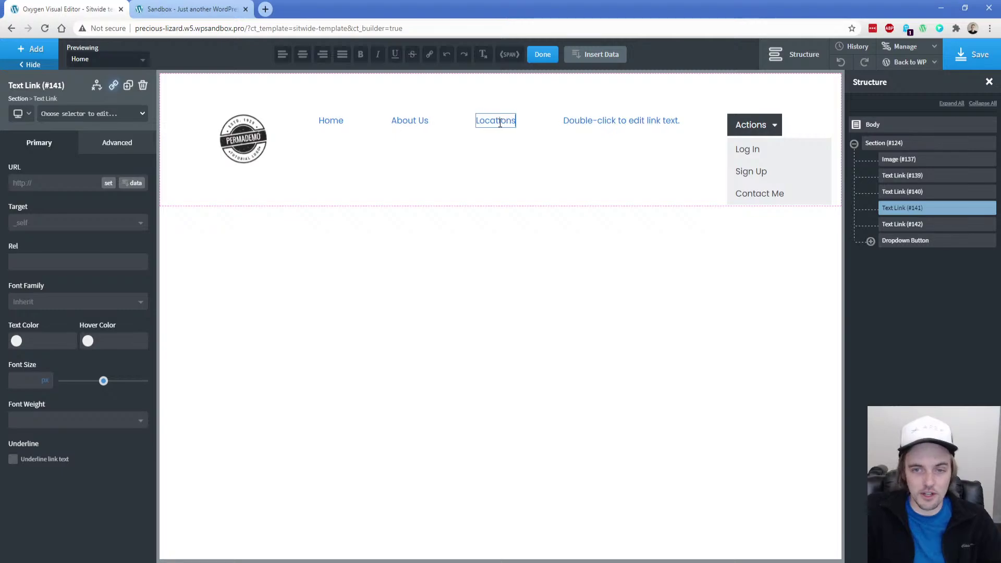
{"action": "double_click", "coordinate": [586, 122]}
{"action": "type", "text": "Contact"}
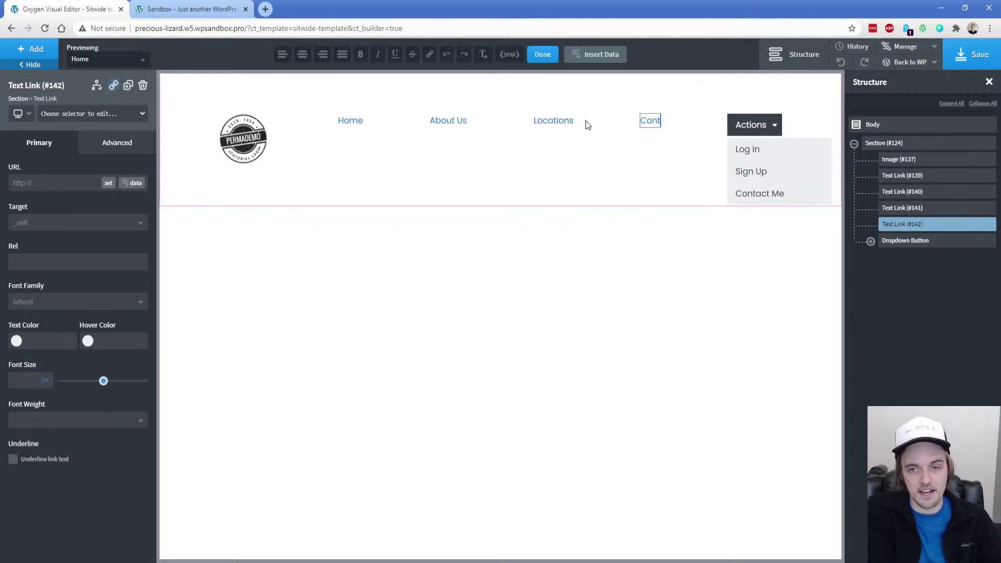
Wrap the Home link in a Div and move the other three text links into it
{"action": "left_click", "coordinate": [922, 178]}
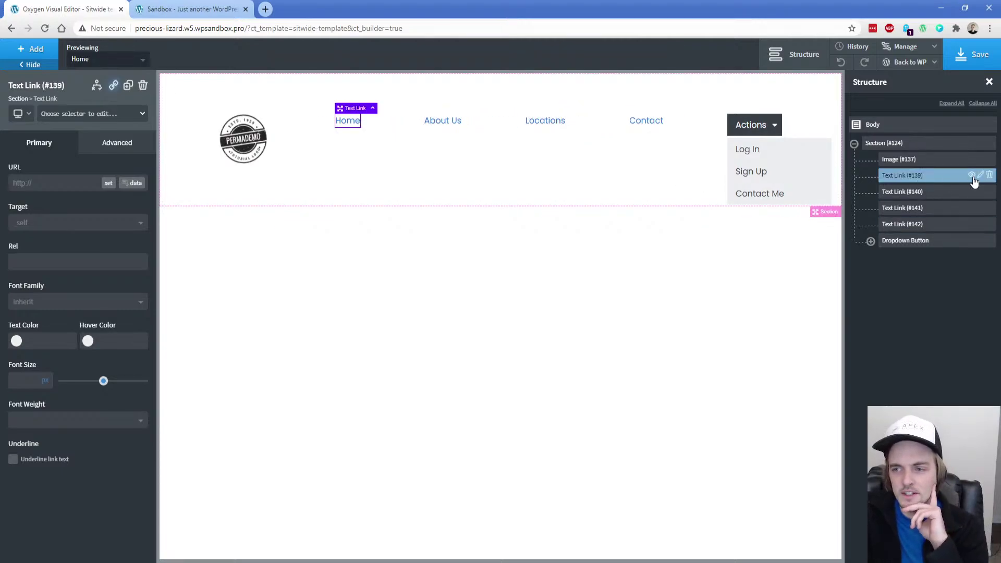
{"action": "right_click", "coordinate": [908, 177]}
{"action": "left_click", "coordinate": [937, 223]}
{"action": "left_click_drag", "start_coordinate": [902, 213], "coordinate": [906, 241]}
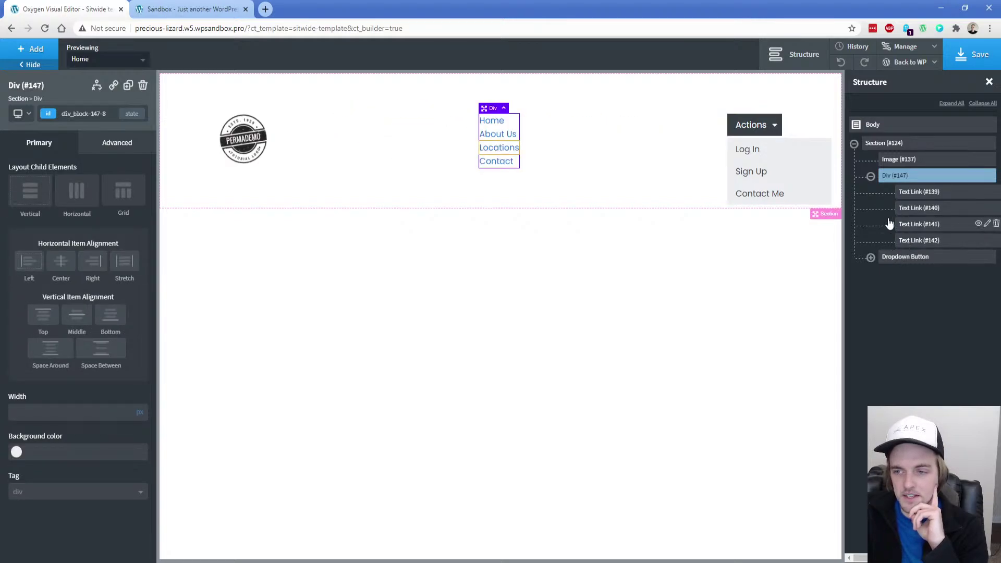
{"action": "left_click", "coordinate": [871, 176]}
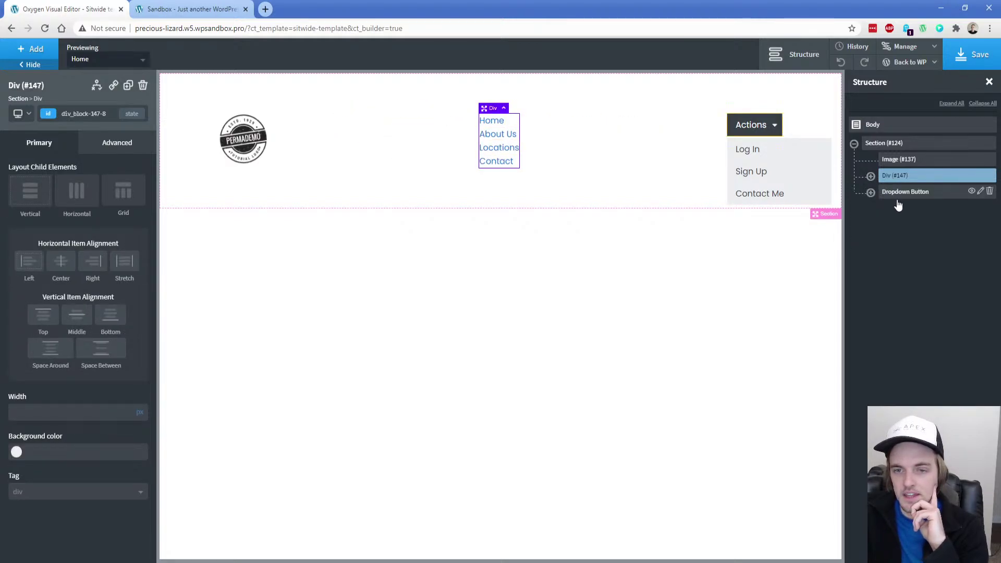
Lay out the links' Div horizontally and set its width to 25%
{"action": "left_click", "coordinate": [70, 196]}
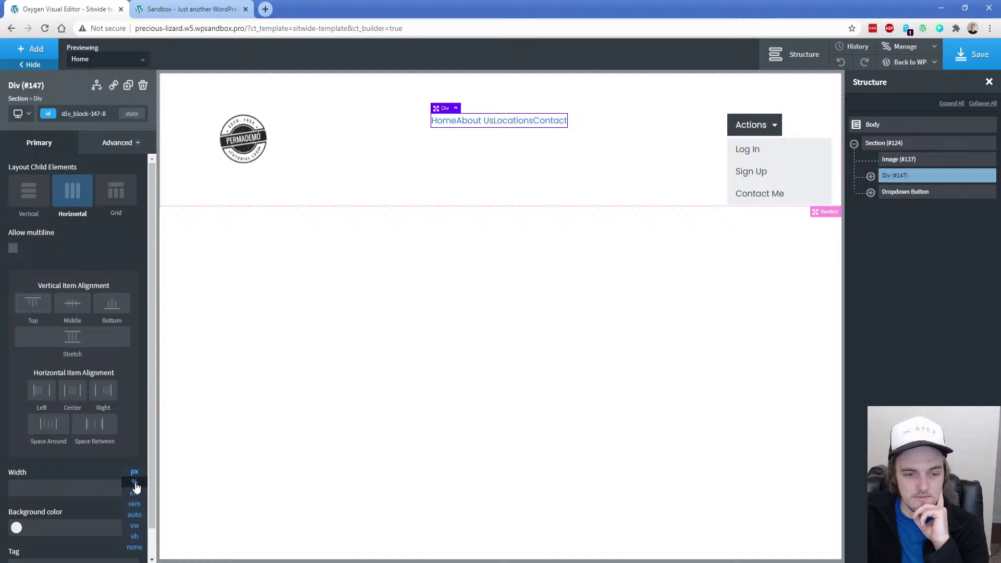
{"action": "left_click", "coordinate": [130, 500]}
{"action": "left_click", "coordinate": [91, 487]}
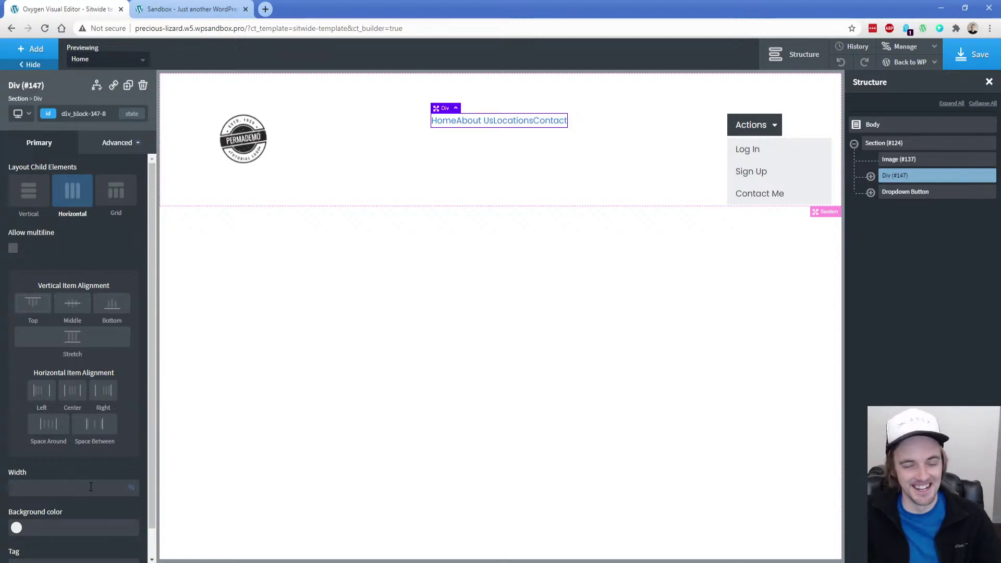
{"action": "type", "text": "25"}
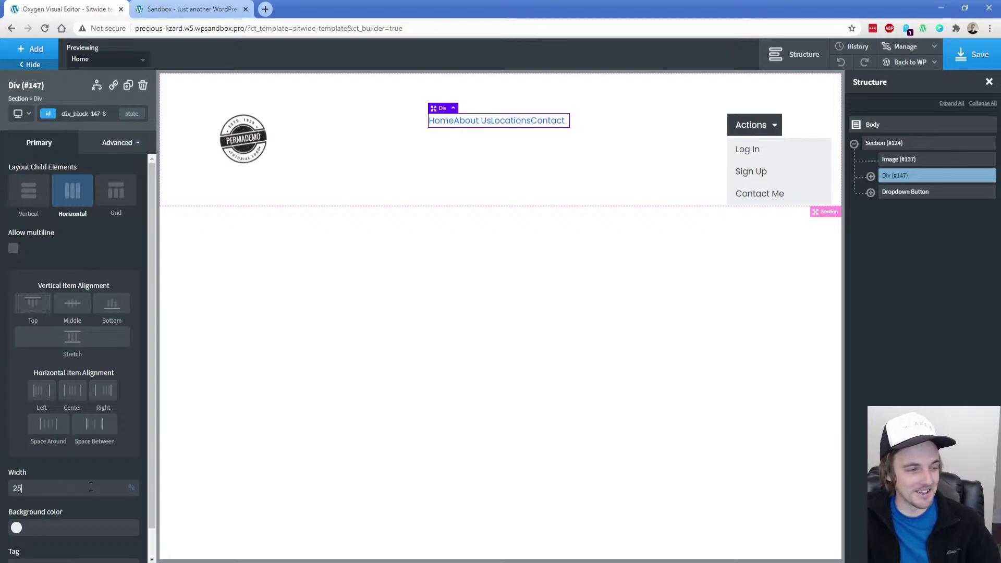
Try a width of 1000 px for the logo image
{"action": "left_click", "coordinate": [233, 154]}
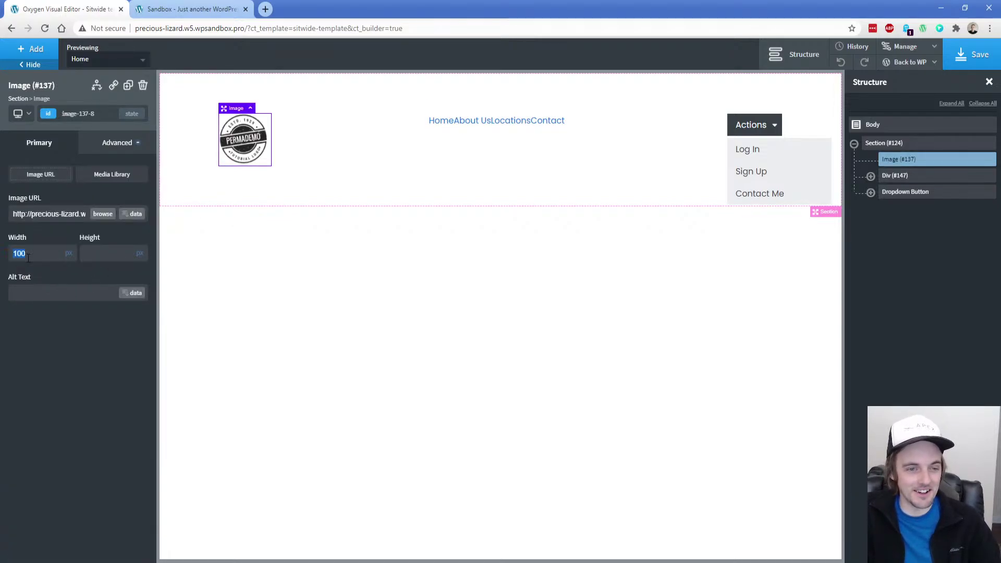
{"action": "type", "text": "1000"}
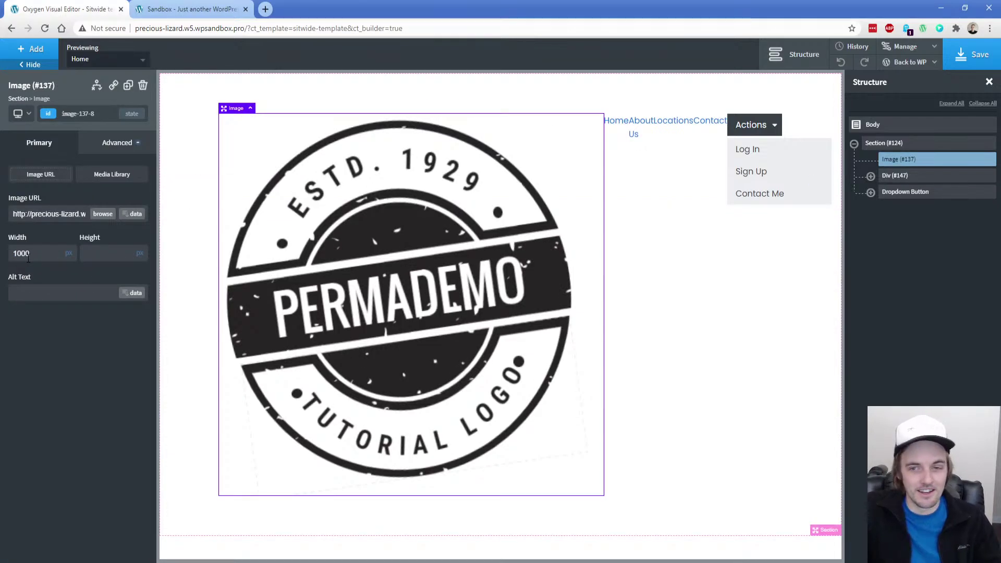
Set the links' Div to a width of 40% with Space Between horizontal alignment
{"action": "left_click", "coordinate": [673, 137]}
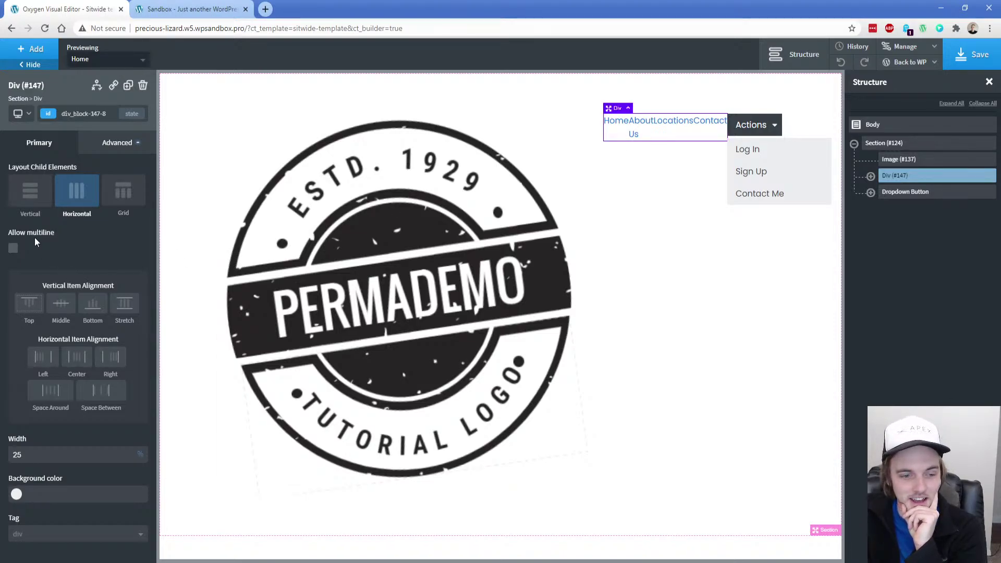
{"action": "left_click", "coordinate": [76, 459]}
{"action": "type", "text": "40"}
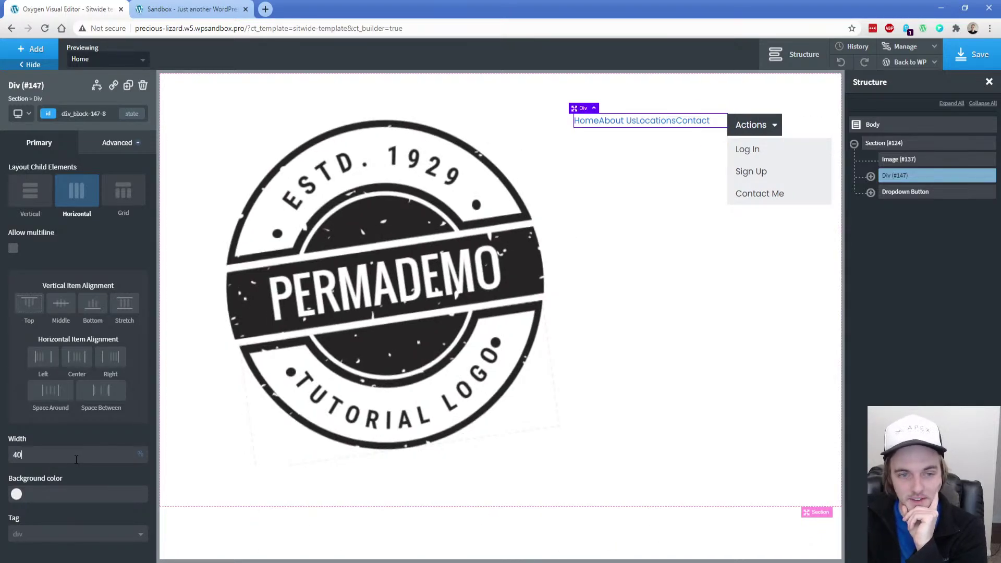
{"action": "left_click", "coordinate": [100, 392]}
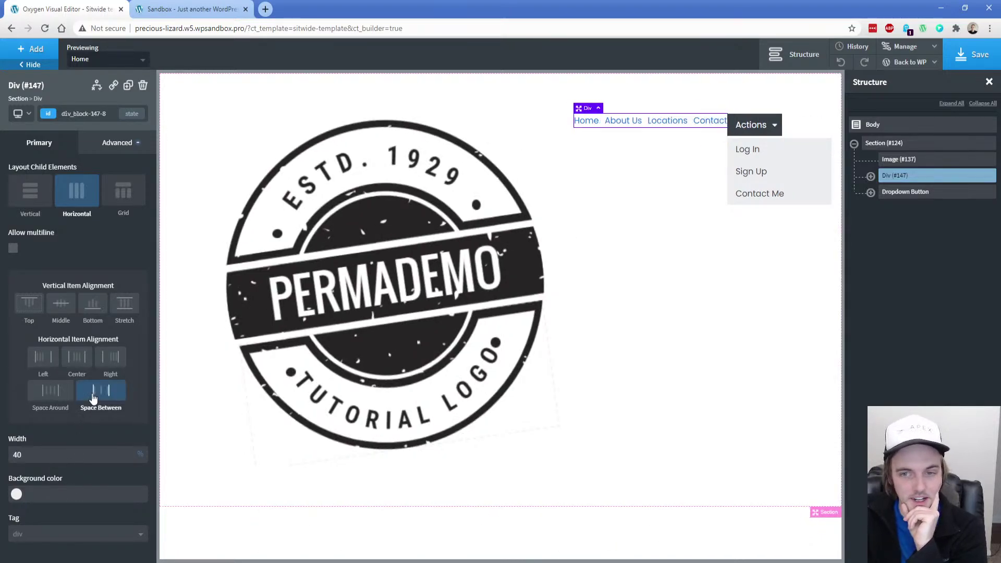
Set the logo image's width to 125 px
{"action": "left_click", "coordinate": [354, 329]}
{"action": "double_click", "coordinate": [38, 254]}
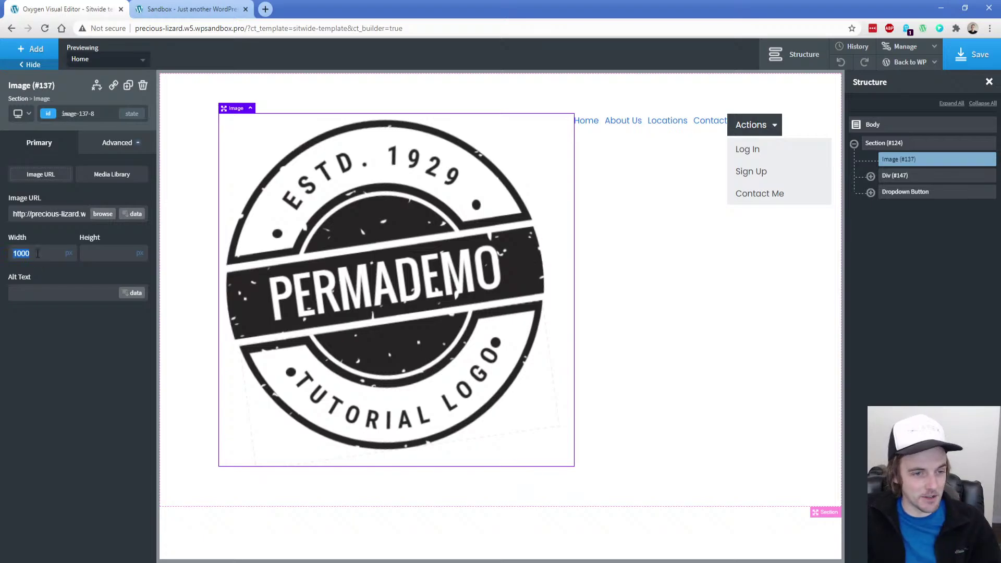
{"action": "type", "text": "125"}
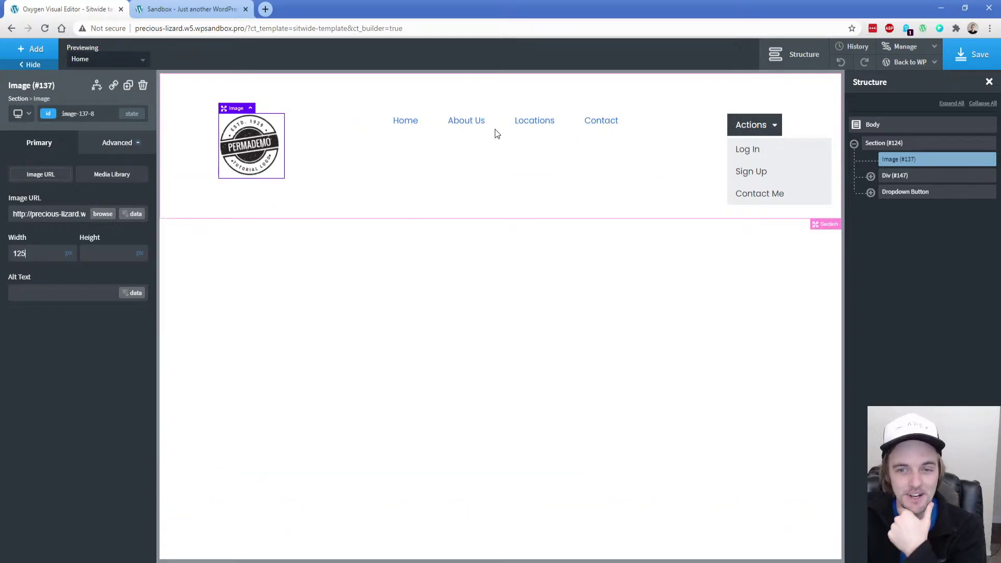
Move the Dropdown Button into the Div below the Contact link and set the Div's width to 60%
{"action": "left_click", "coordinate": [886, 177]}
{"action": "left_click", "coordinate": [870, 176]}
{"action": "left_click_drag", "start_coordinate": [890, 258], "coordinate": [911, 263]}
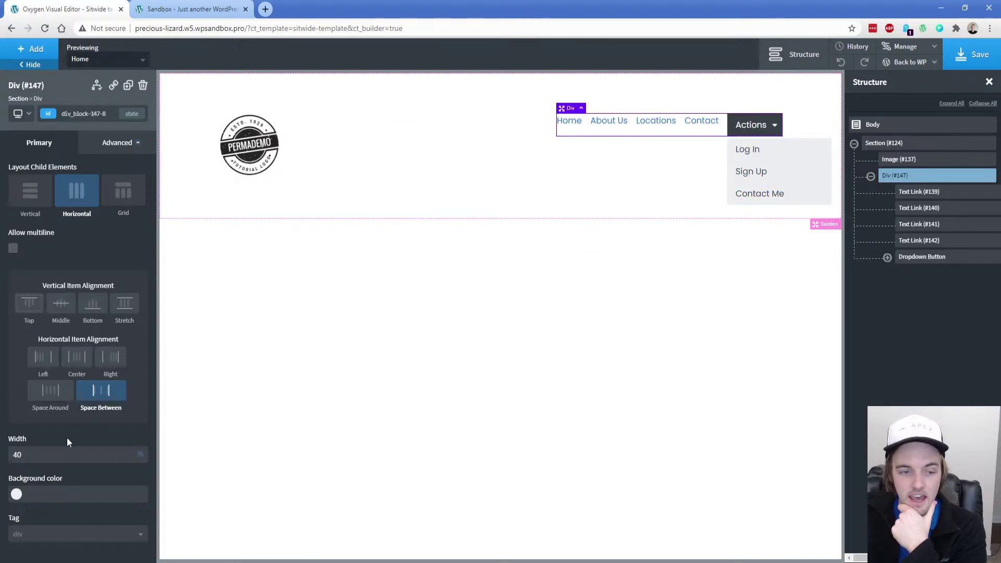
{"action": "left_click", "coordinate": [77, 453]}
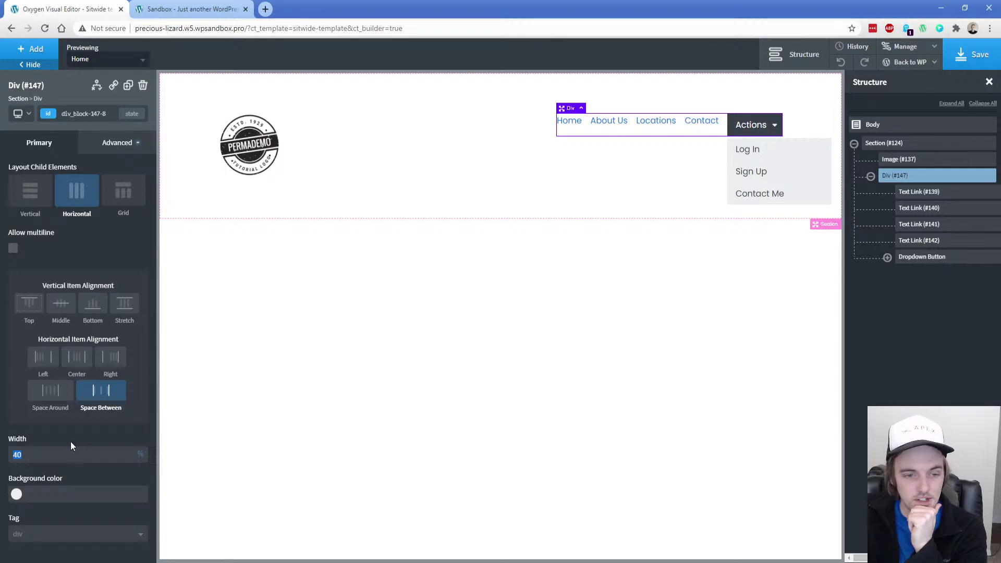
{"action": "type", "text": "60"}
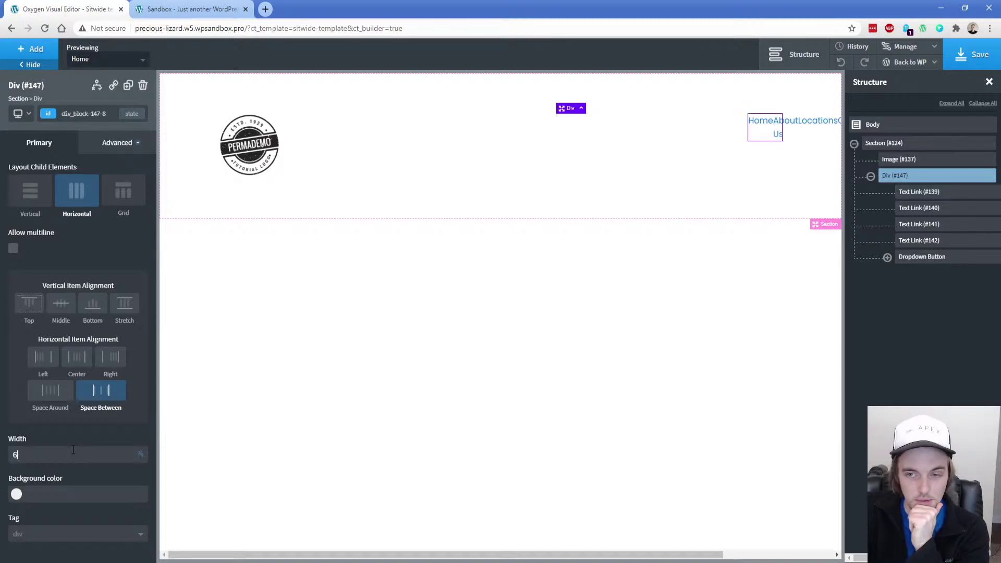
Set the section's vertical item alignment to Middle and switch its child element layout to Grid
{"action": "left_click", "coordinate": [555, 193]}
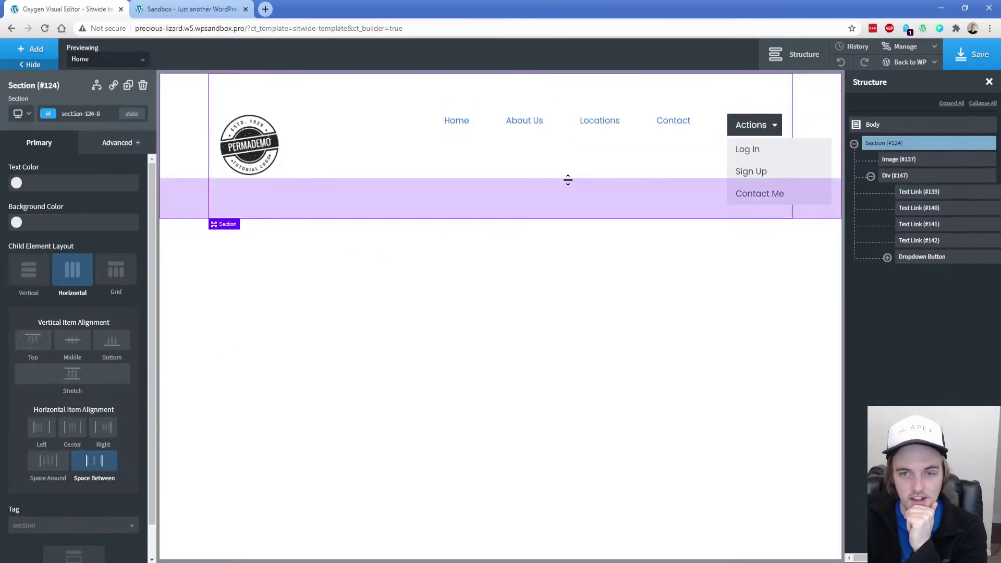
{"action": "left_click", "coordinate": [73, 340]}
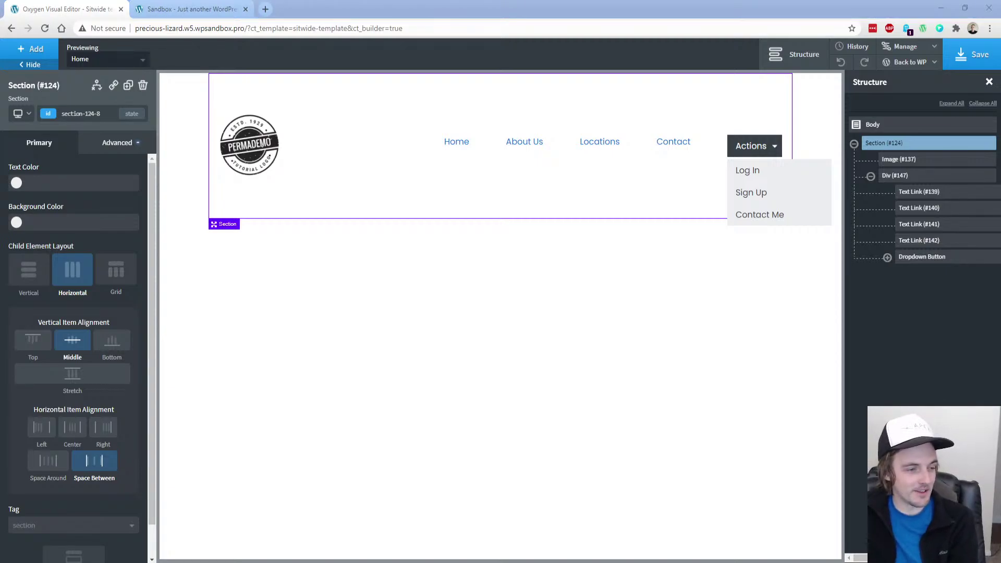
{"action": "left_click", "coordinate": [133, 285]}
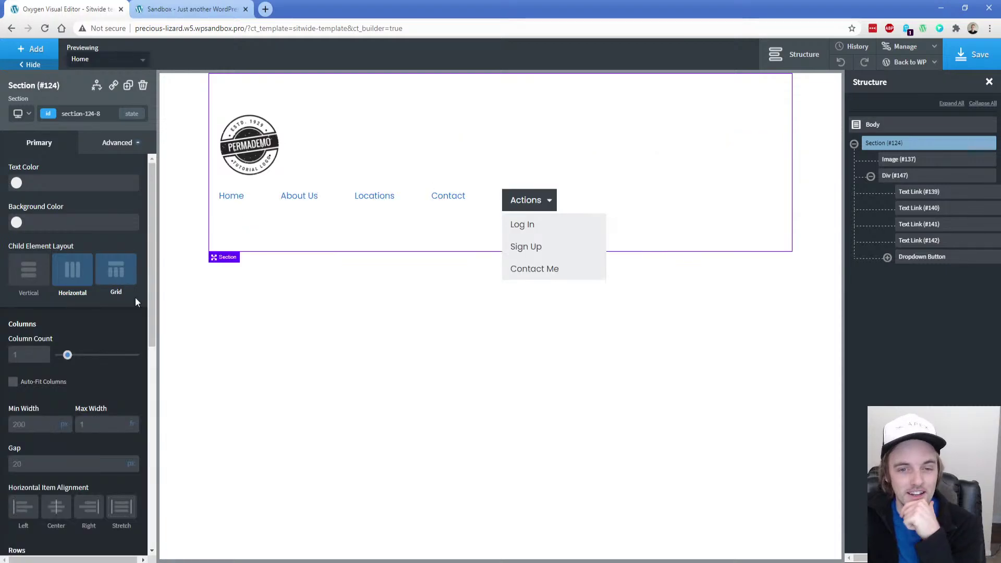
Try column counts of 3 and 2 and a Stretch horizontal item alignment for the section's grid
{"action": "left_click_drag", "start_coordinate": [68, 356], "coordinate": [82, 356]}
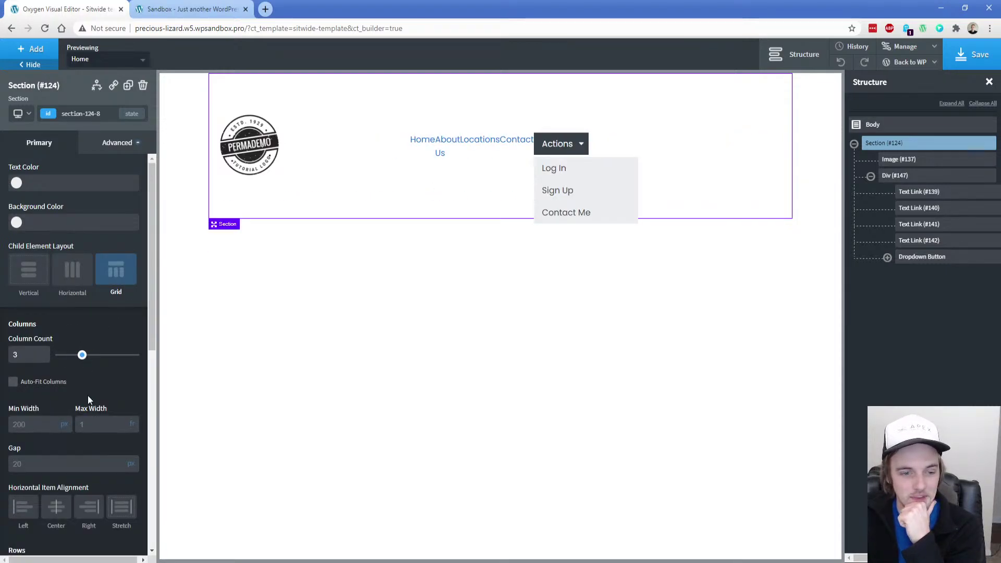
{"action": "scroll", "coordinate": [88, 399], "scroll_direction": "down", "scroll_amount": 4}
{"action": "left_click", "coordinate": [123, 291]}
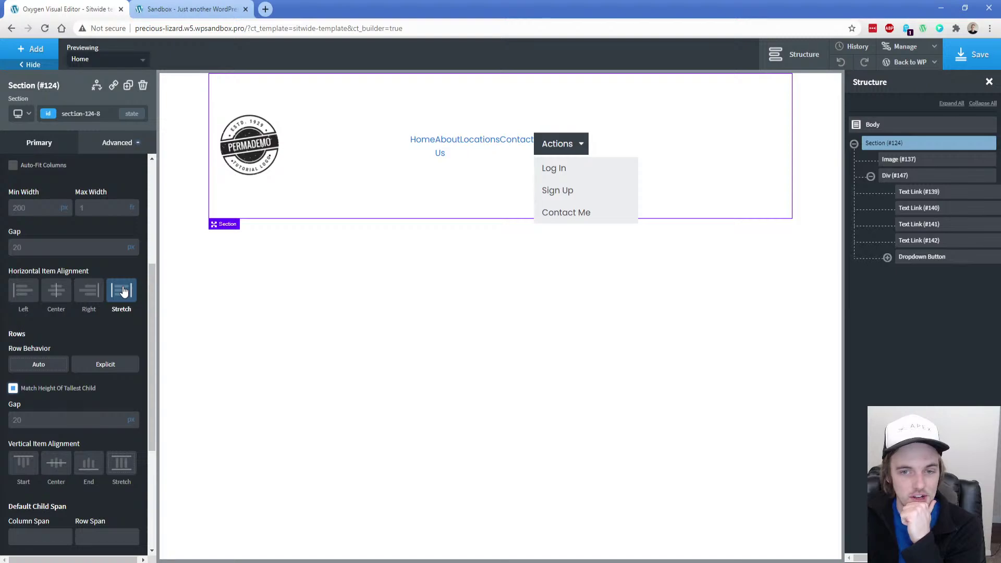
{"action": "left_click", "coordinate": [871, 177]}
{"action": "scroll", "coordinate": [28, 391], "scroll_direction": "up", "scroll_amount": 3}
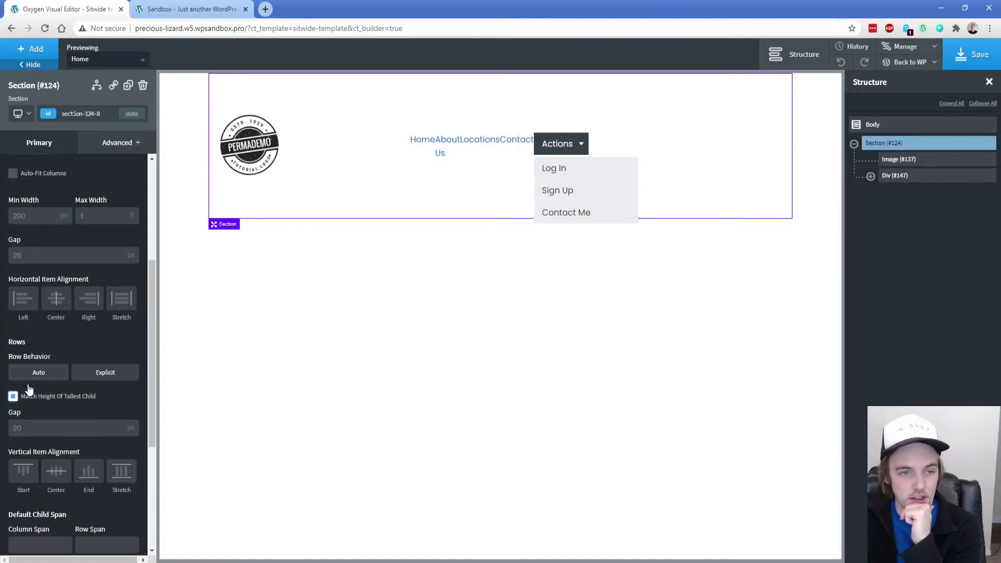
{"action": "left_click_drag", "start_coordinate": [82, 307], "coordinate": [78, 308]}
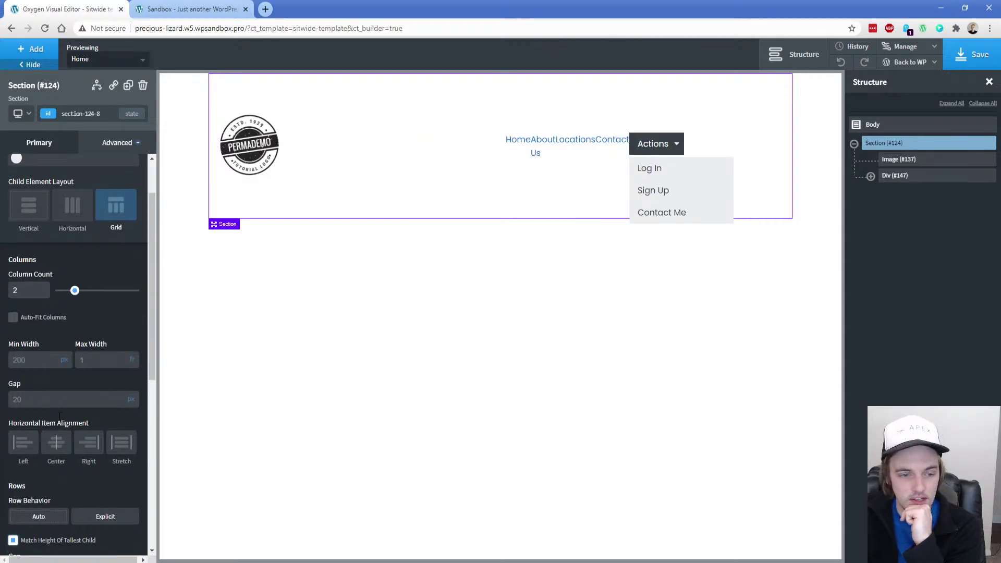
Override the last child's column span to 2 and set the section's grid to 3 columns
{"action": "scroll", "coordinate": [70, 405], "scroll_direction": "down", "scroll_amount": 7}
{"action": "left_click", "coordinate": [104, 379]}
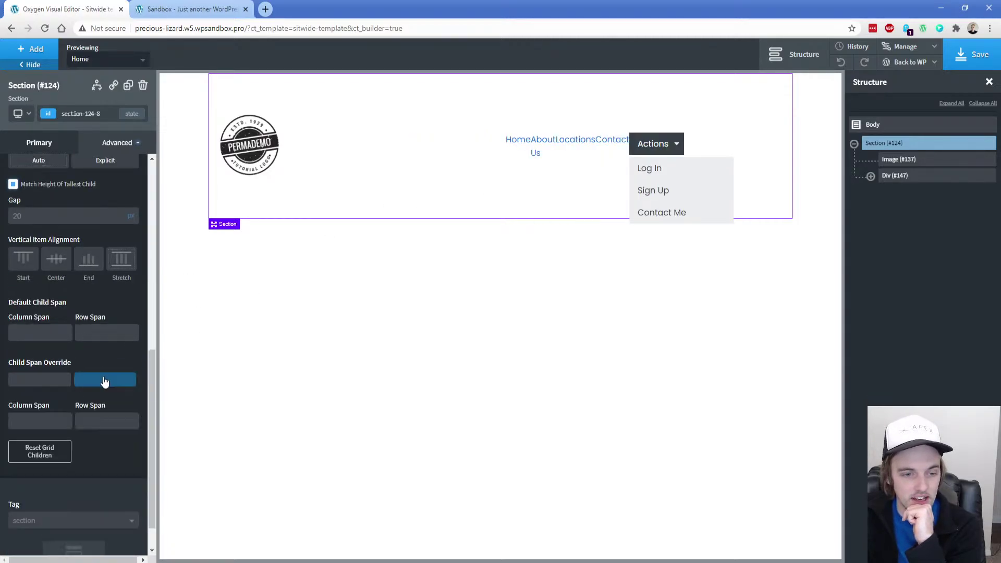
{"action": "left_click", "coordinate": [39, 420]}
{"action": "type", "text": "2"}
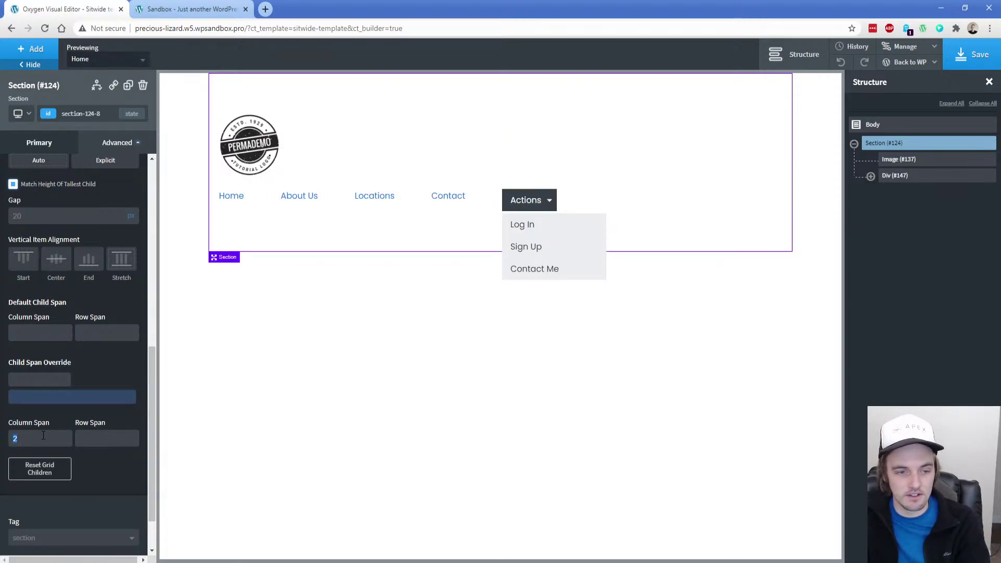
{"action": "scroll", "coordinate": [72, 381], "scroll_direction": "up", "scroll_amount": 5}
{"action": "left_click_drag", "start_coordinate": [75, 206], "coordinate": [83, 206]}
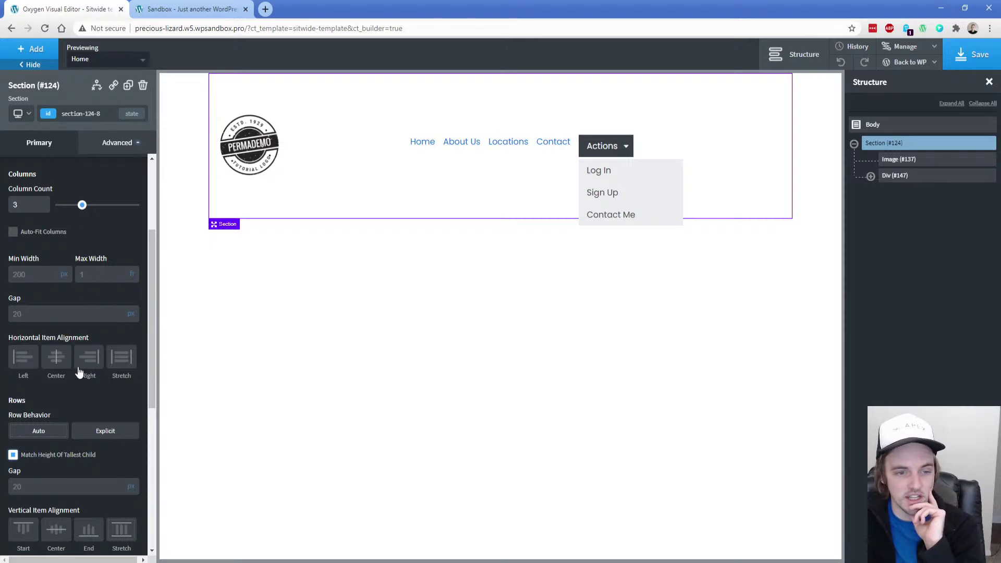
Set the section grid's row behavior to Explicit and review its child span settings
{"action": "scroll", "coordinate": [76, 373], "scroll_direction": "down", "scroll_amount": 5}
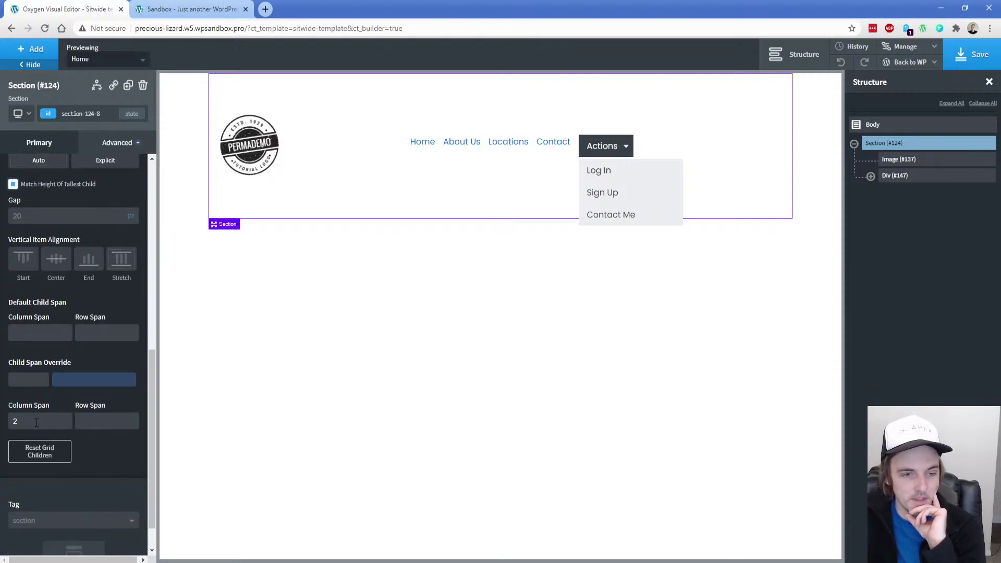
{"action": "scroll", "coordinate": [86, 432], "scroll_direction": "down", "scroll_amount": 1}
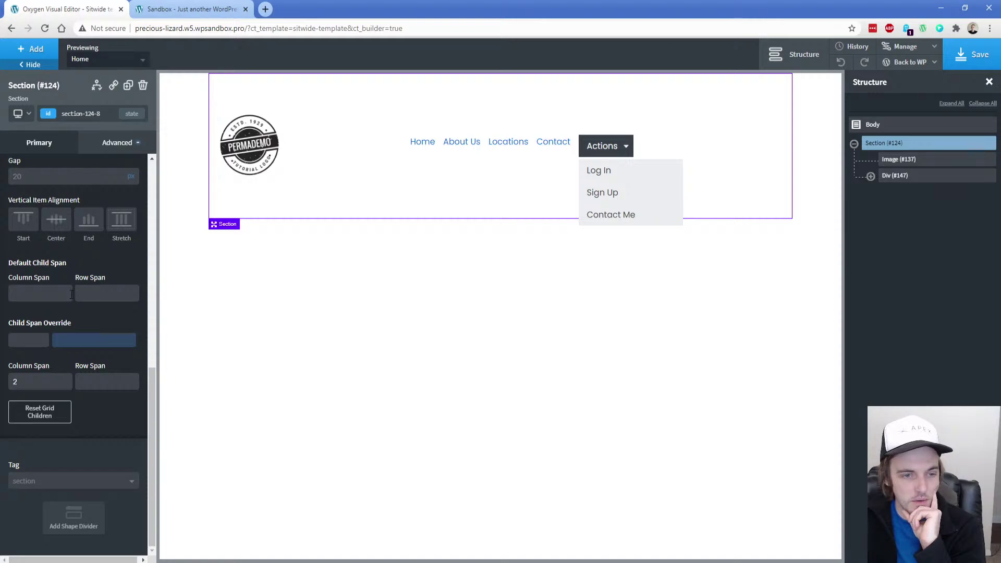
{"action": "scroll", "coordinate": [66, 327], "scroll_direction": "up", "scroll_amount": 3}
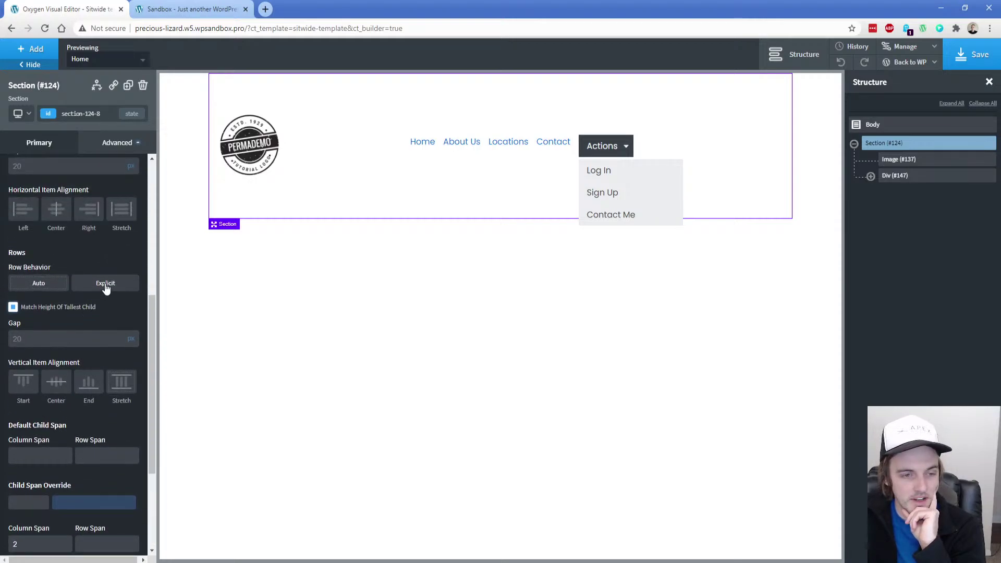
{"action": "left_click", "coordinate": [106, 287]}
{"action": "scroll", "coordinate": [89, 329], "scroll_direction": "down", "scroll_amount": 3}
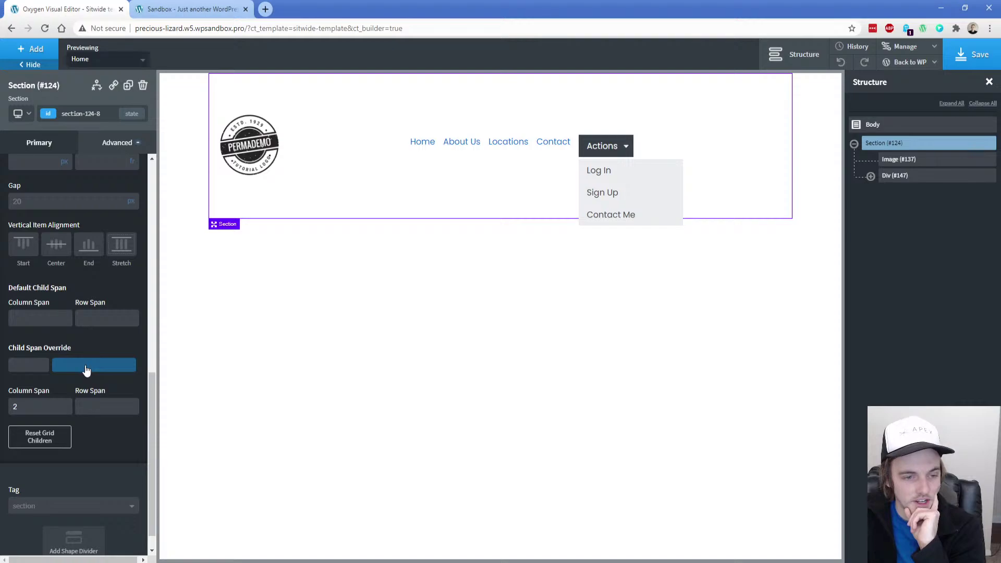
{"action": "scroll", "coordinate": [86, 369], "scroll_direction": "down", "scroll_amount": 1}
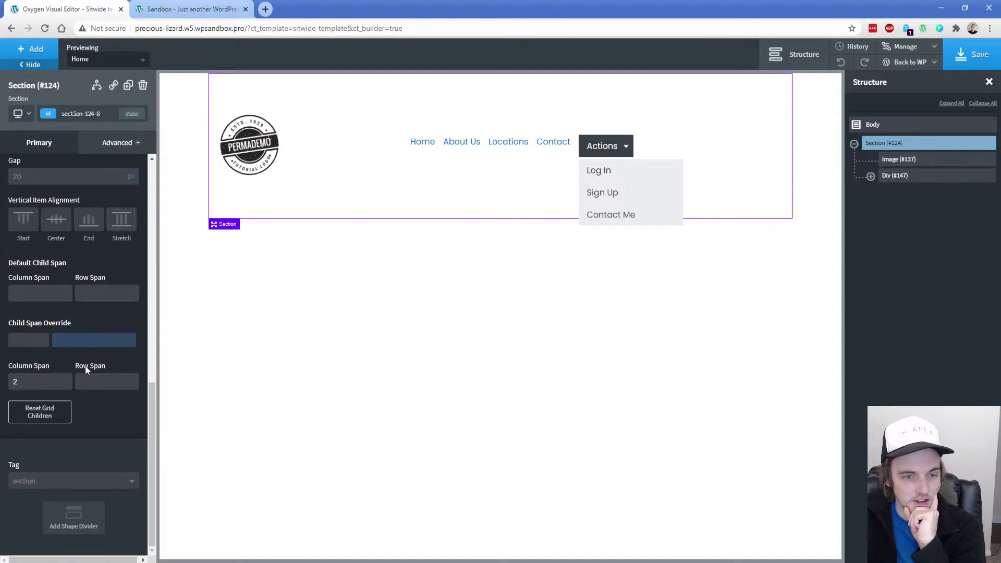
{"action": "scroll", "coordinate": [85, 365], "scroll_direction": "up", "scroll_amount": 2}
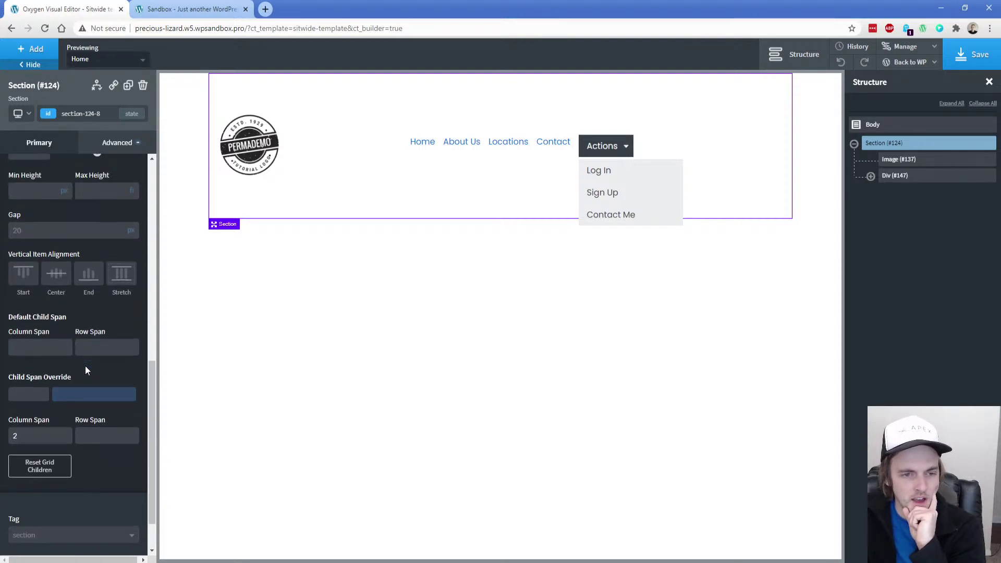
Set the left margin of the Div holding the navigation links to auto
{"action": "left_click", "coordinate": [560, 152]}
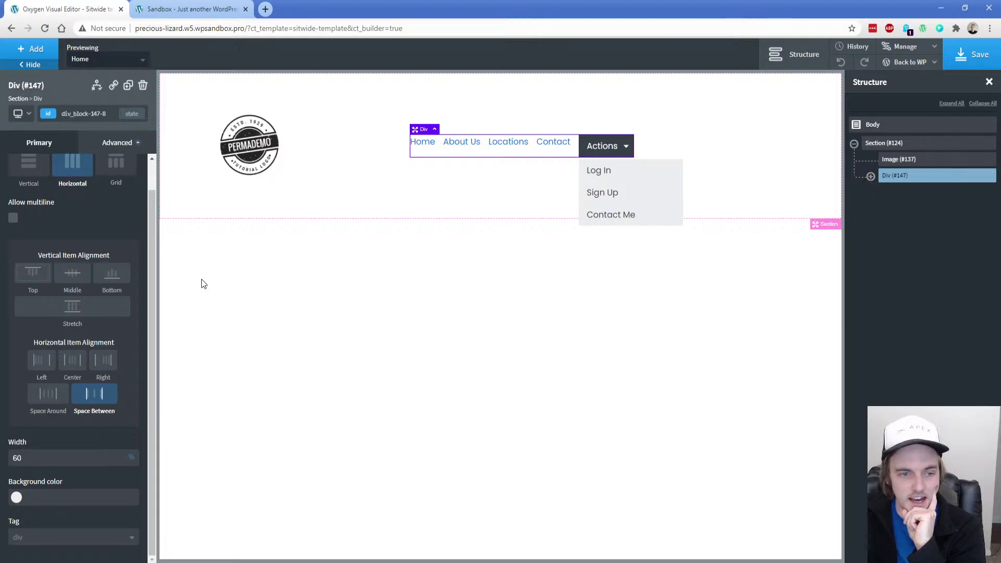
{"action": "left_click", "coordinate": [415, 177]}
{"action": "left_click", "coordinate": [894, 175]}
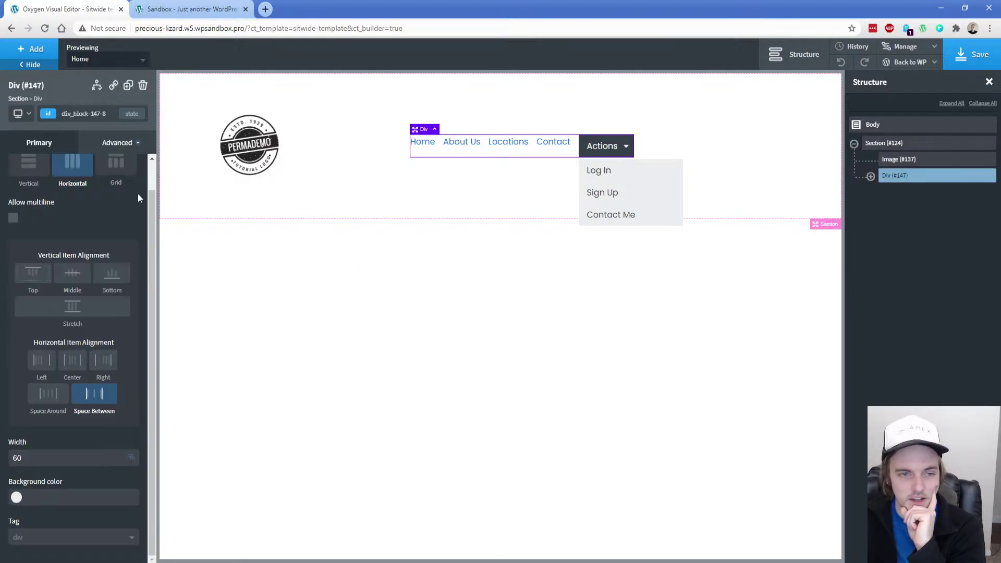
{"action": "left_click", "coordinate": [110, 144]}
{"action": "left_click", "coordinate": [95, 203]}
{"action": "mouse_move", "coordinate": [106, 226]}
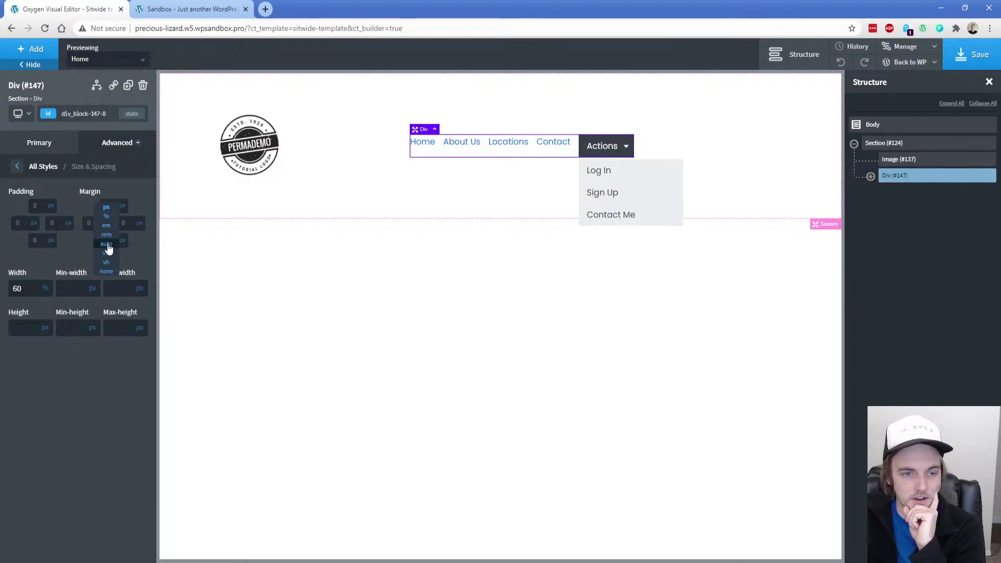
{"action": "left_click", "coordinate": [107, 245]}
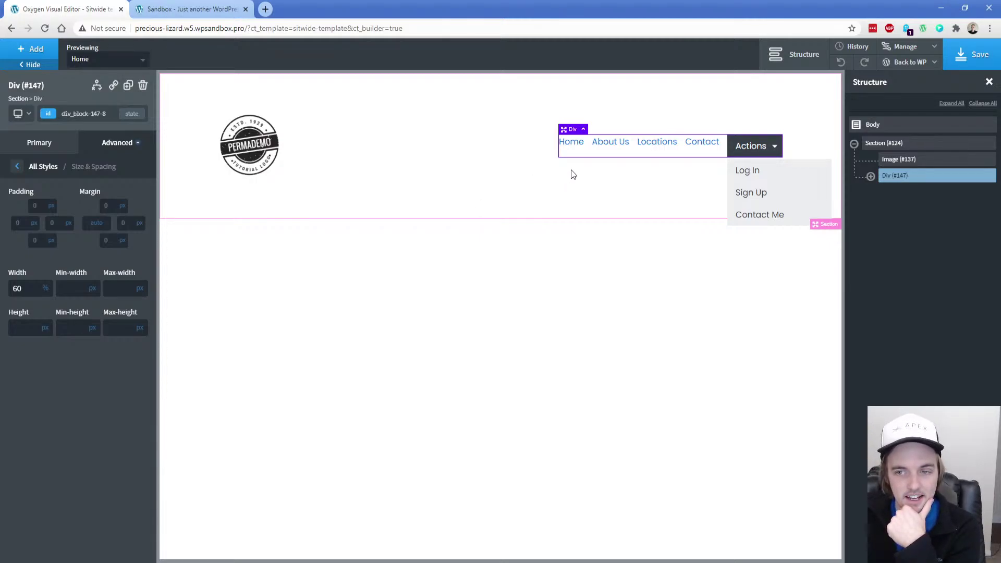
Save the template and reload the Sandbox front-end page to check the header layout
{"action": "left_click", "coordinate": [594, 183]}
{"action": "left_click", "coordinate": [958, 55]}
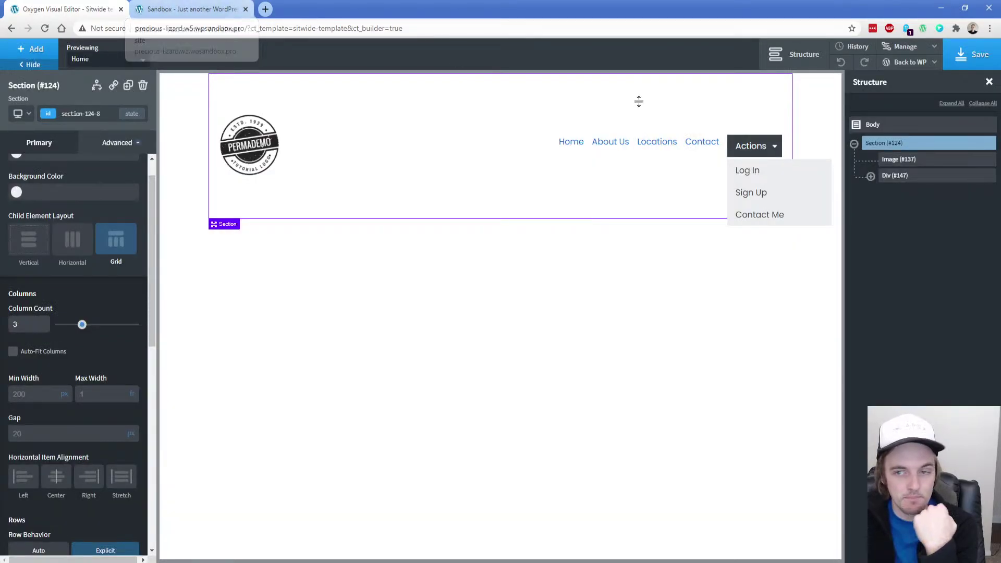
{"action": "left_click", "coordinate": [188, 9]}
{"action": "left_click", "coordinate": [46, 30]}
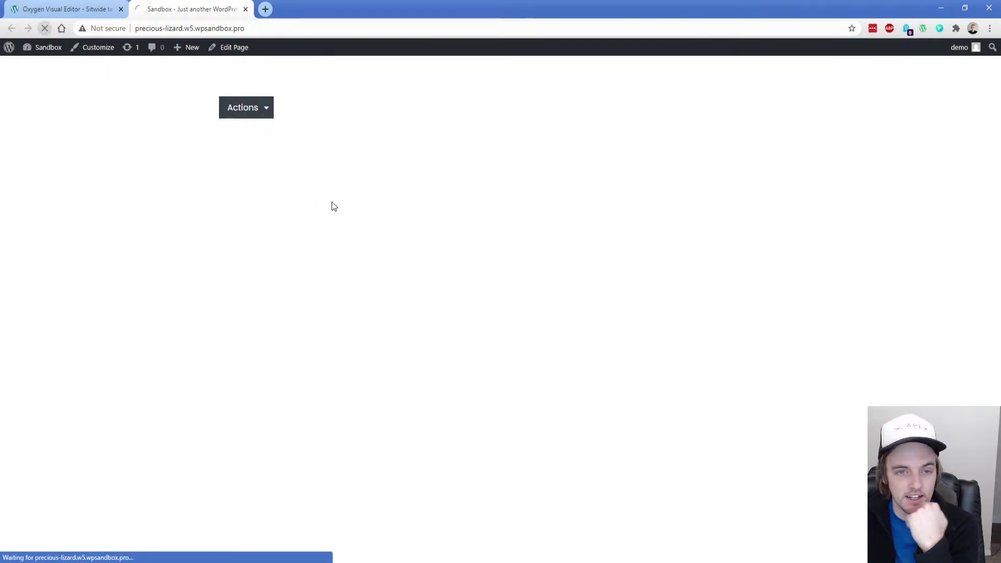
{"action": "mouse_move", "coordinate": [767, 116]}
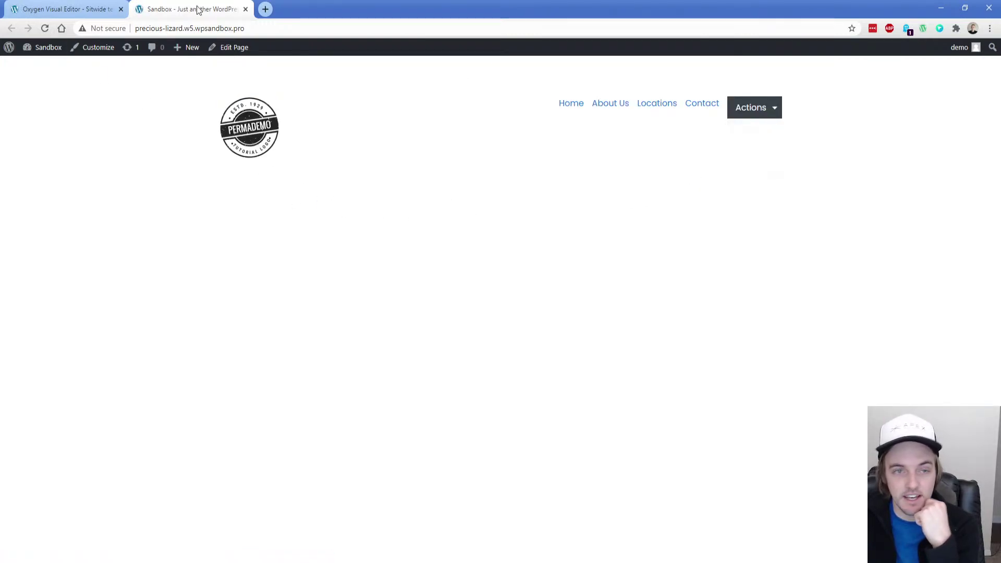
Return to the Oxygen editor and change the dropdown button's label to "Account"
{"action": "left_click", "coordinate": [68, 9]}
{"action": "left_click", "coordinate": [752, 148]}
{"action": "double_click", "coordinate": [751, 149]}
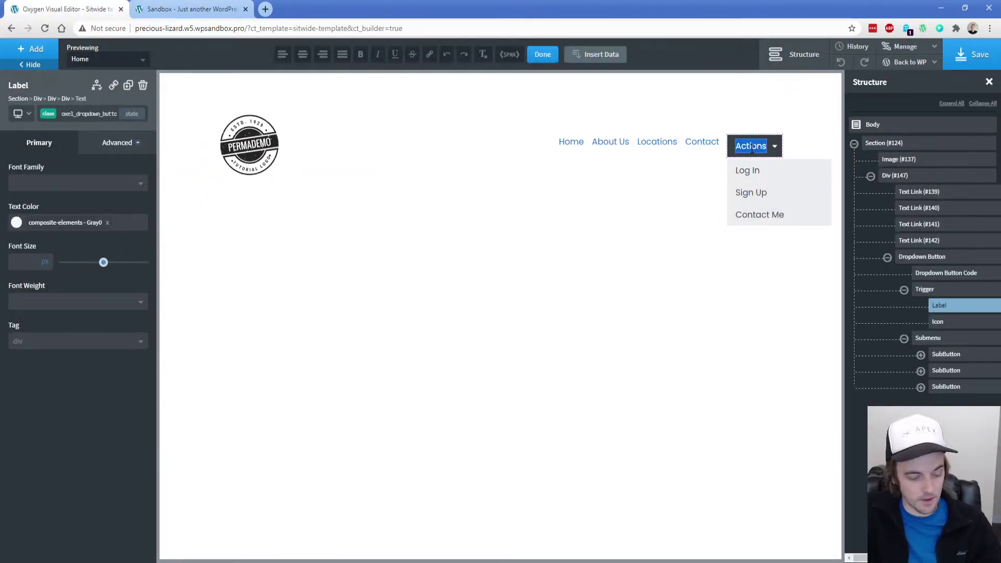
{"action": "type", "text": "Account"}
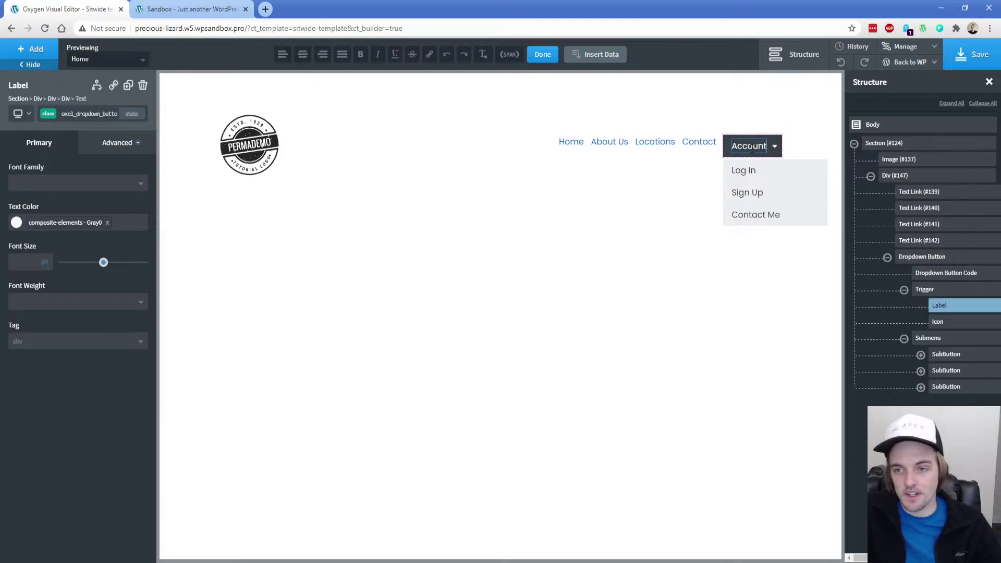
{"action": "left_click", "coordinate": [775, 148]}
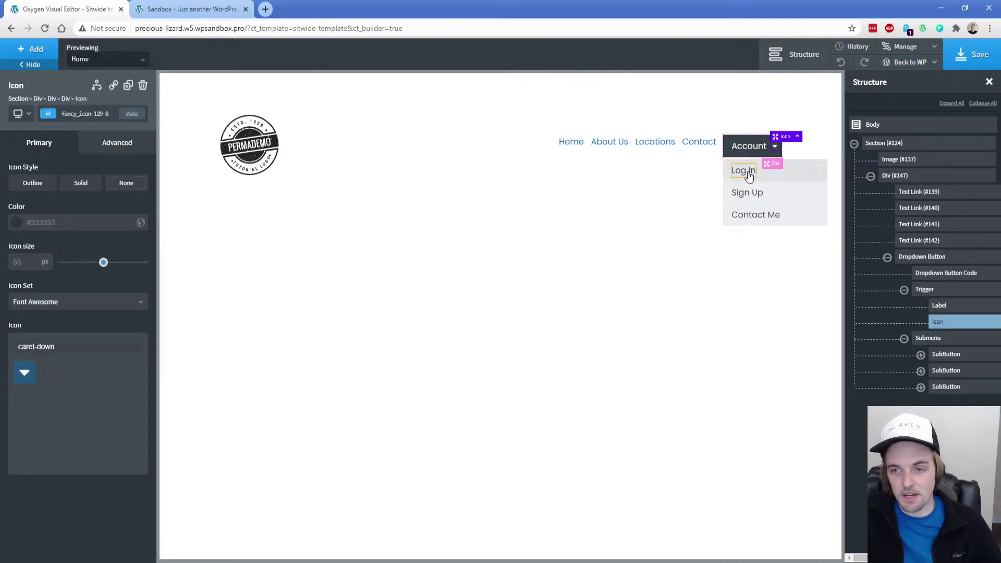
Examine the dropdown Submenu's style settings under its ID, its submenu class and its hidden class
{"action": "double_click", "coordinate": [743, 171]}
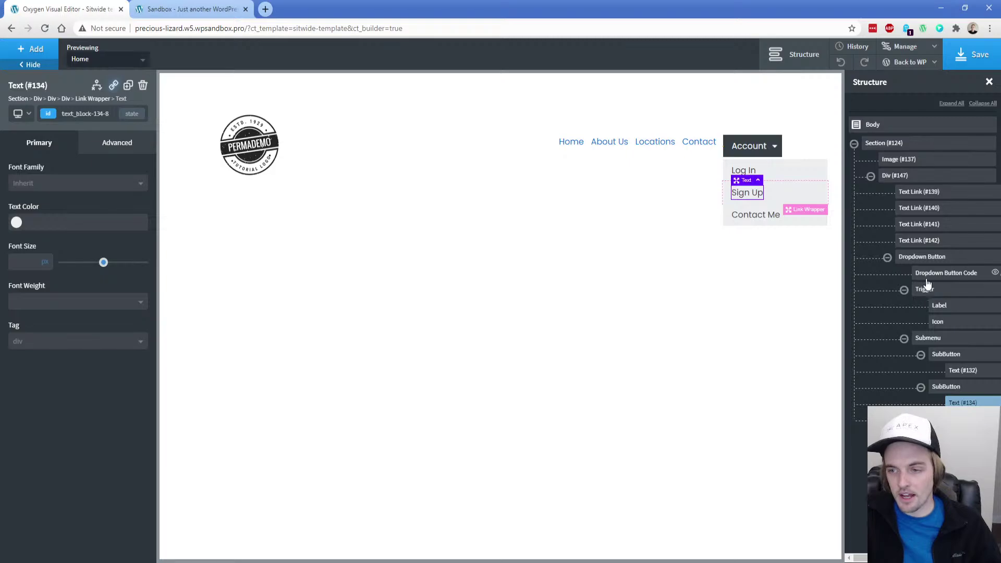
{"action": "left_click", "coordinate": [919, 262]}
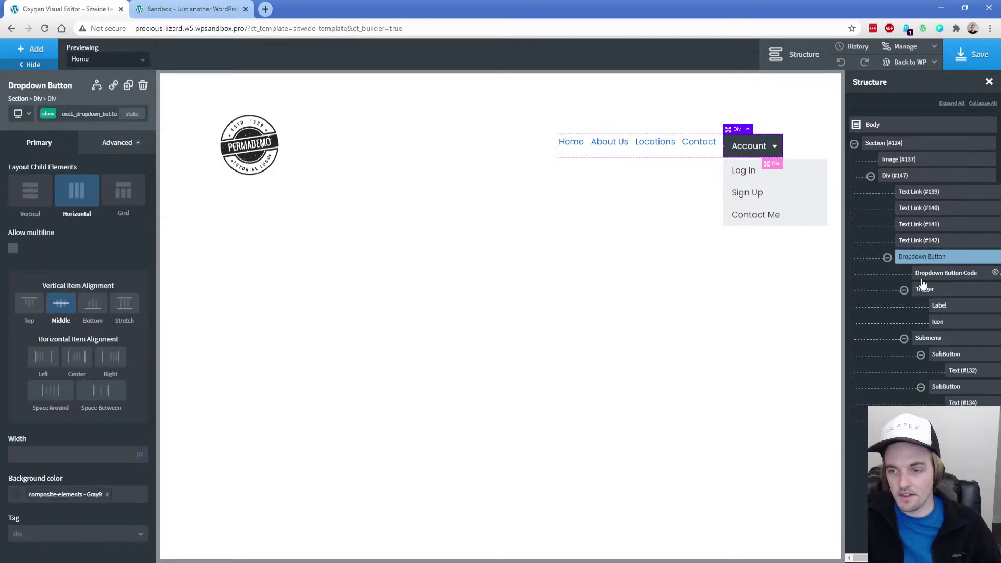
{"action": "left_click", "coordinate": [904, 289]}
{"action": "left_click", "coordinate": [926, 309]}
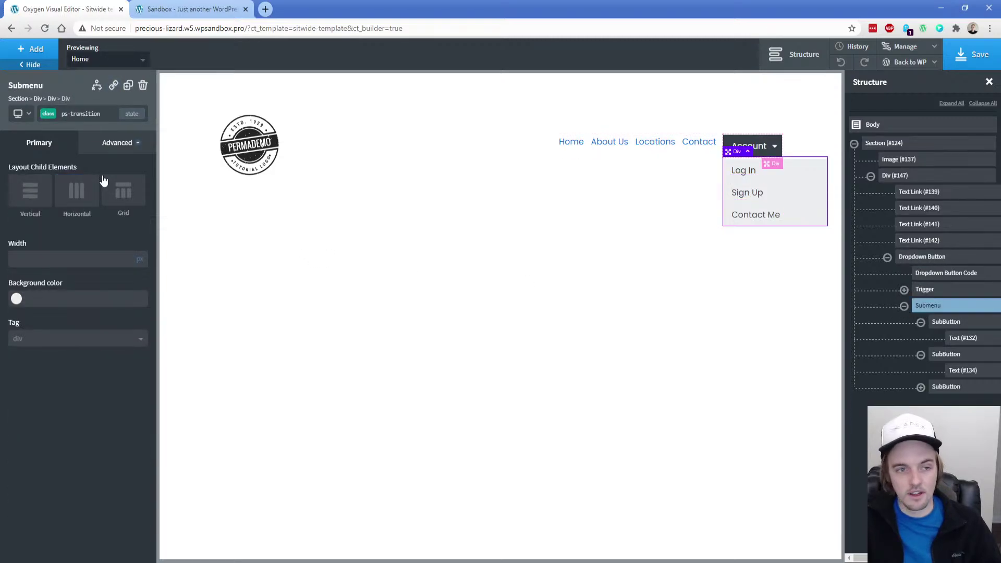
{"action": "left_click", "coordinate": [50, 118]}
{"action": "left_click", "coordinate": [50, 180]}
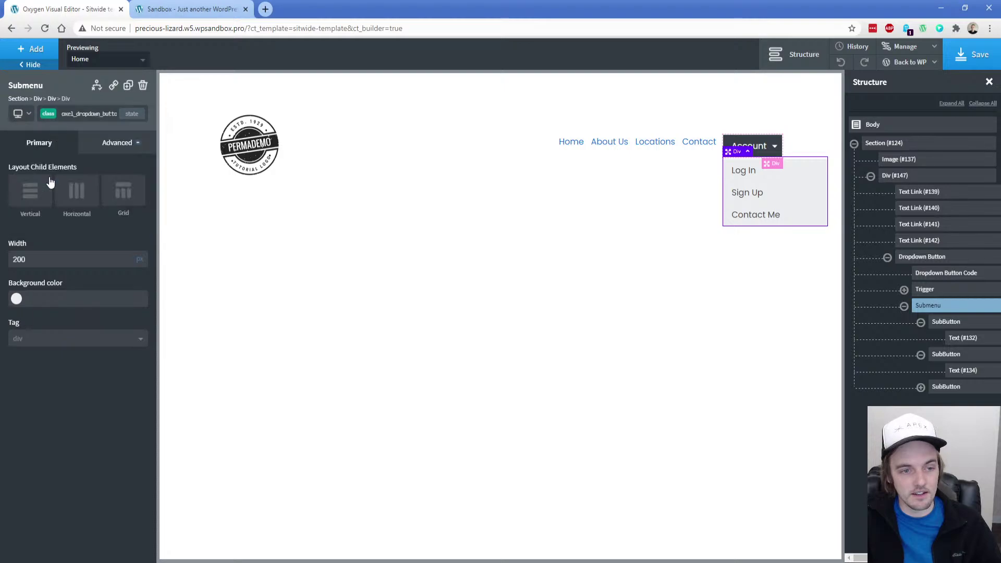
{"action": "left_click", "coordinate": [51, 116]}
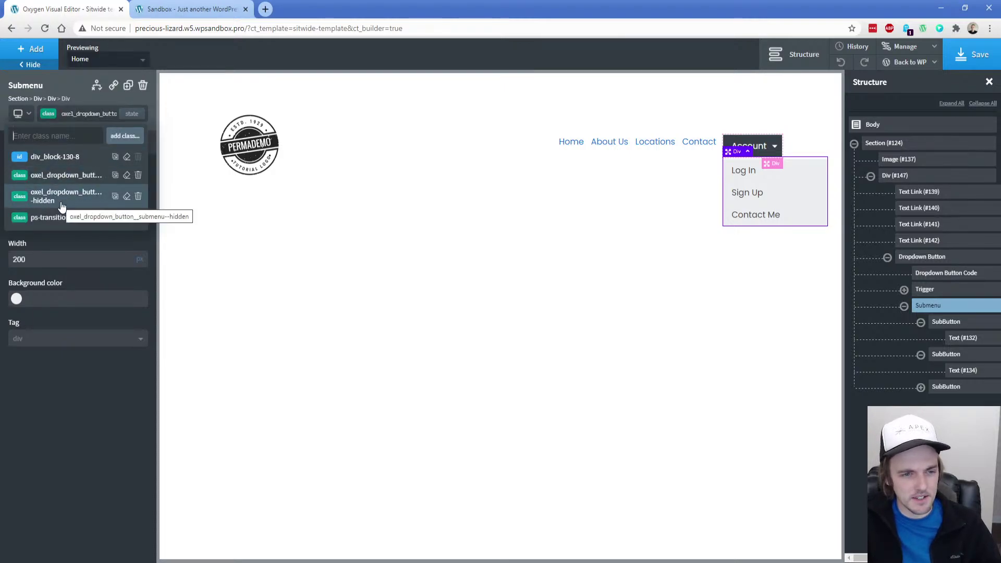
{"action": "left_click", "coordinate": [60, 157]}
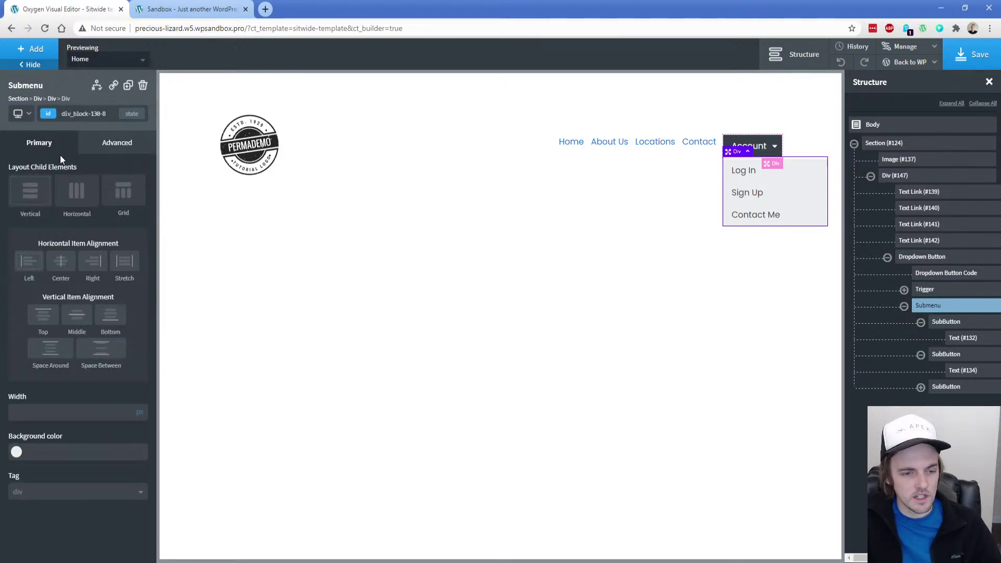
{"action": "left_click", "coordinate": [54, 117]}
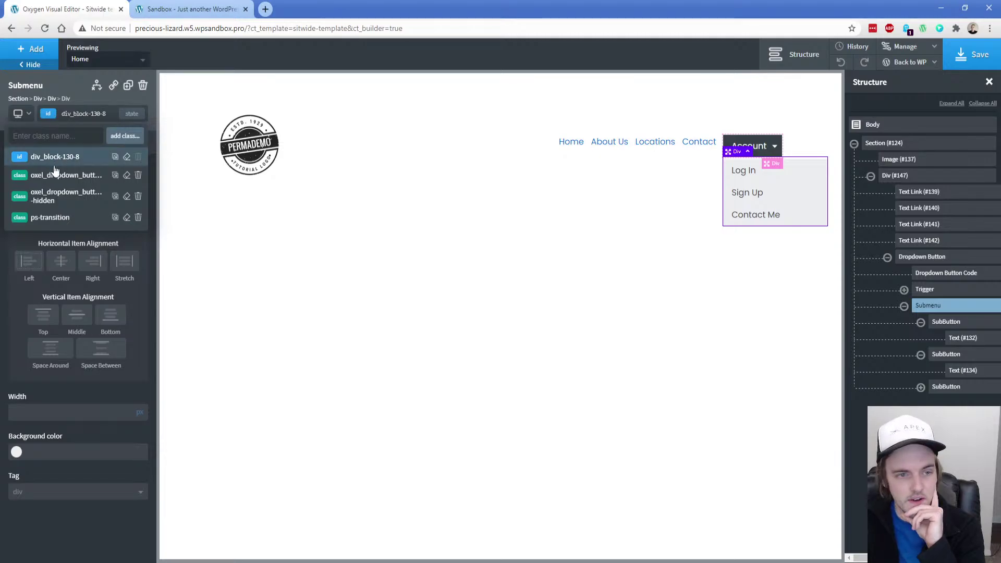
{"action": "left_click", "coordinate": [55, 196]}
{"action": "left_click", "coordinate": [114, 143]}
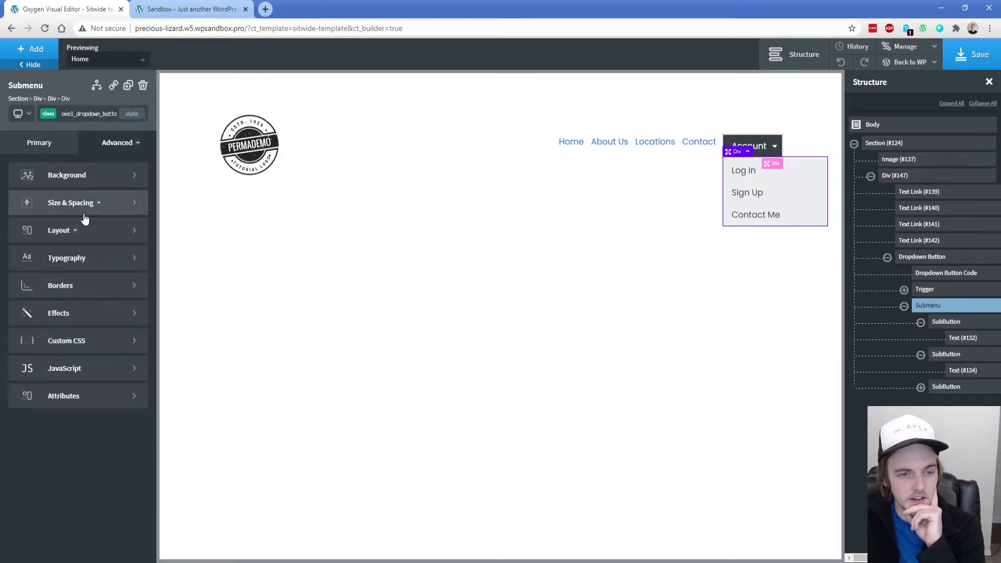
Set the background color of the SubButton class's hover state to #f2f2f2
{"action": "left_click", "coordinate": [948, 325]}
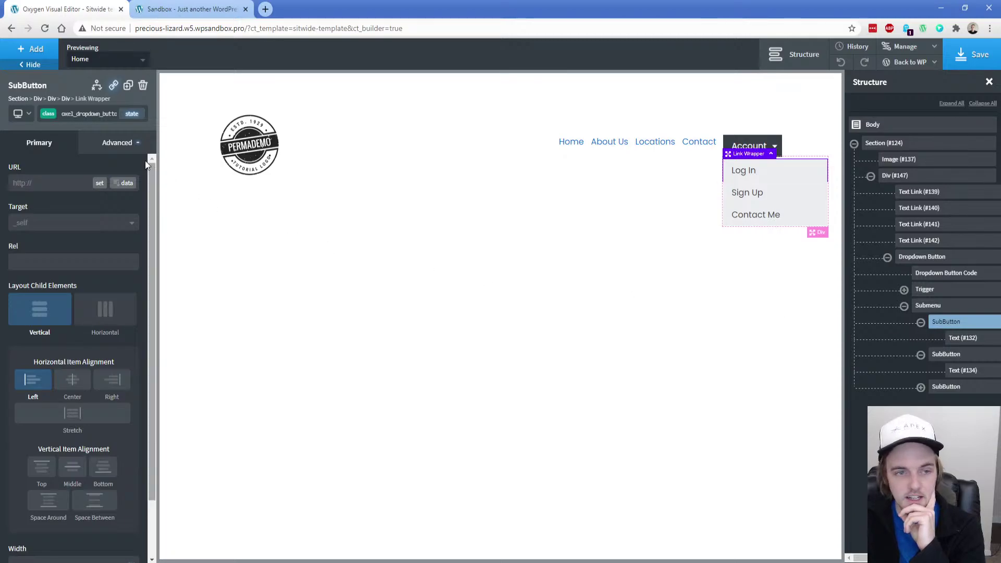
{"action": "left_click", "coordinate": [120, 148]}
{"action": "left_click", "coordinate": [89, 172]}
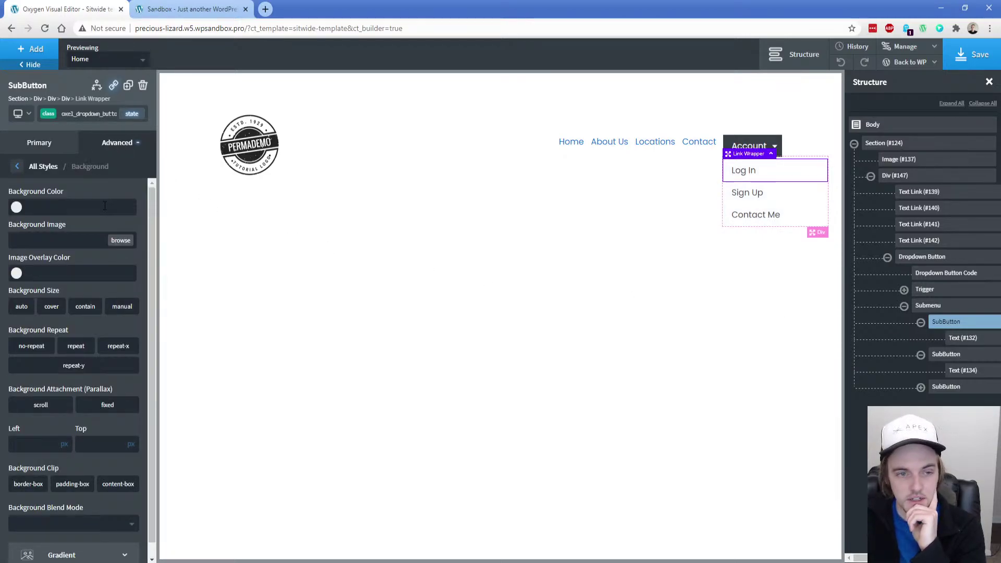
{"action": "left_click", "coordinate": [132, 113]}
{"action": "left_click", "coordinate": [63, 148]}
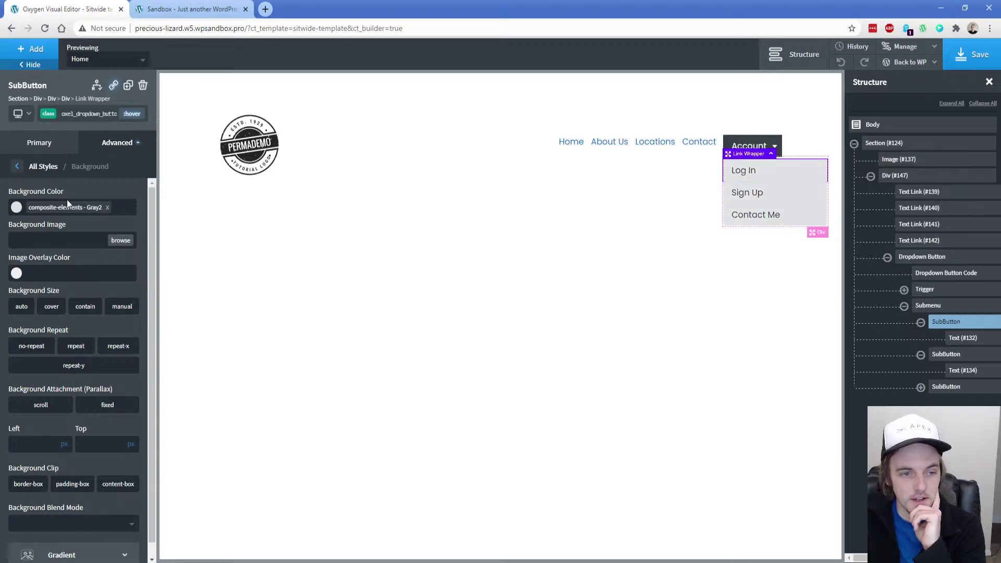
{"action": "left_click", "coordinate": [16, 209]}
{"action": "left_click", "coordinate": [14, 233]}
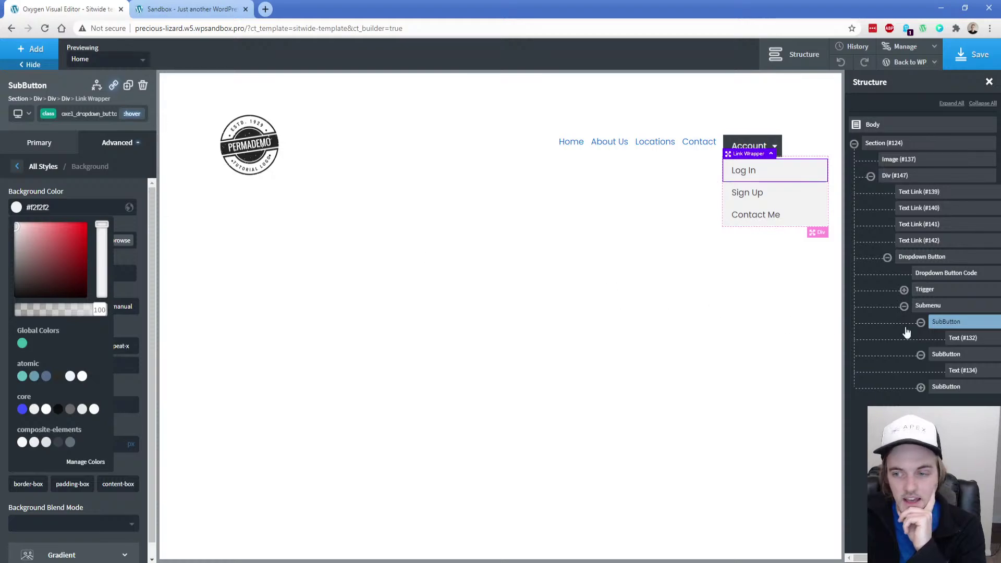
Give the dropdown Submenu a box shadow color of rgba(0,0,0,0.1)
{"action": "left_click", "coordinate": [929, 306]}
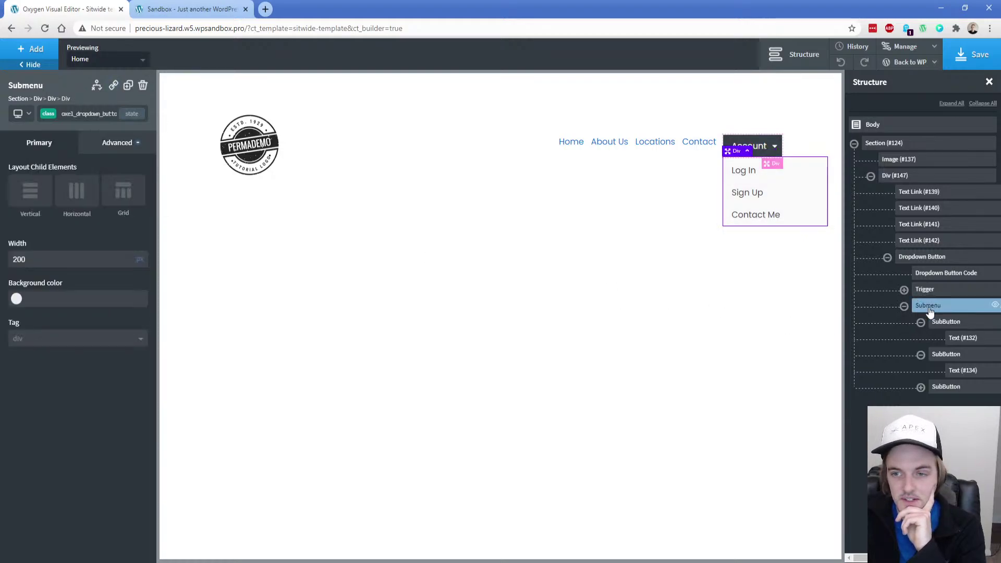
{"action": "left_click", "coordinate": [128, 149]}
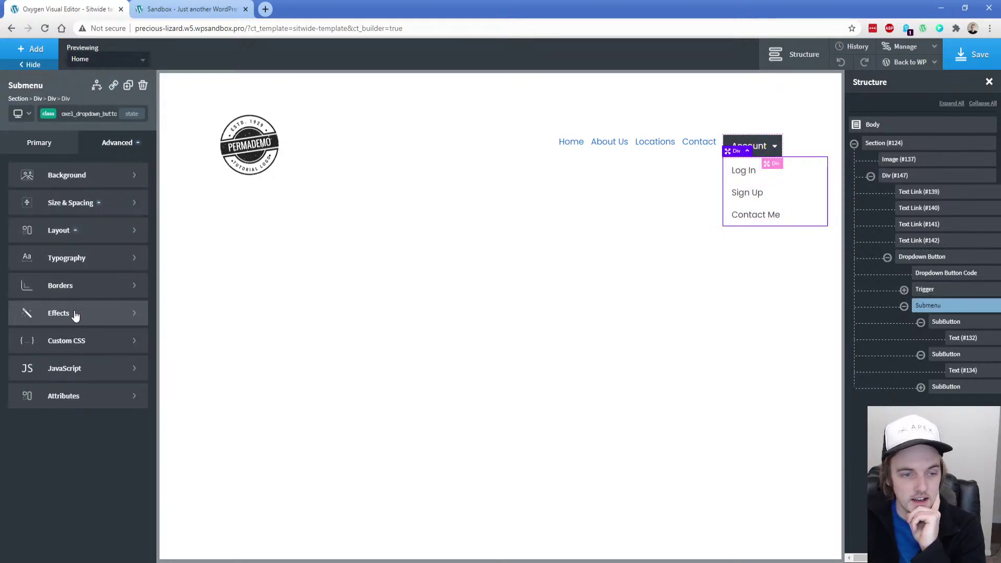
{"action": "left_click", "coordinate": [75, 313]}
{"action": "left_click", "coordinate": [73, 283]}
{"action": "left_click", "coordinate": [16, 238]}
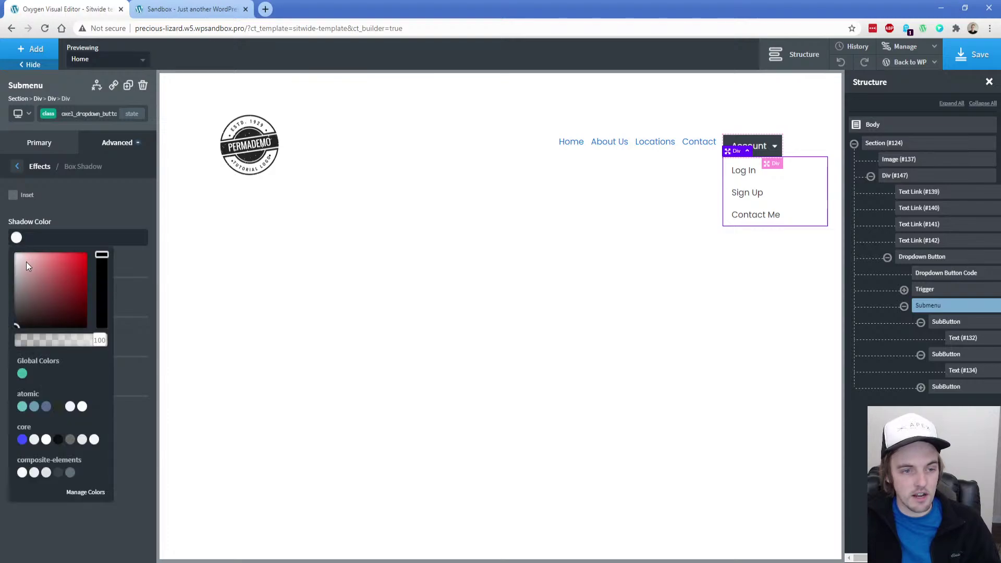
{"action": "left_click", "coordinate": [16, 326]}
{"action": "left_click", "coordinate": [27, 341]}
{"action": "left_click_drag", "start_coordinate": [27, 344], "coordinate": [29, 344]}
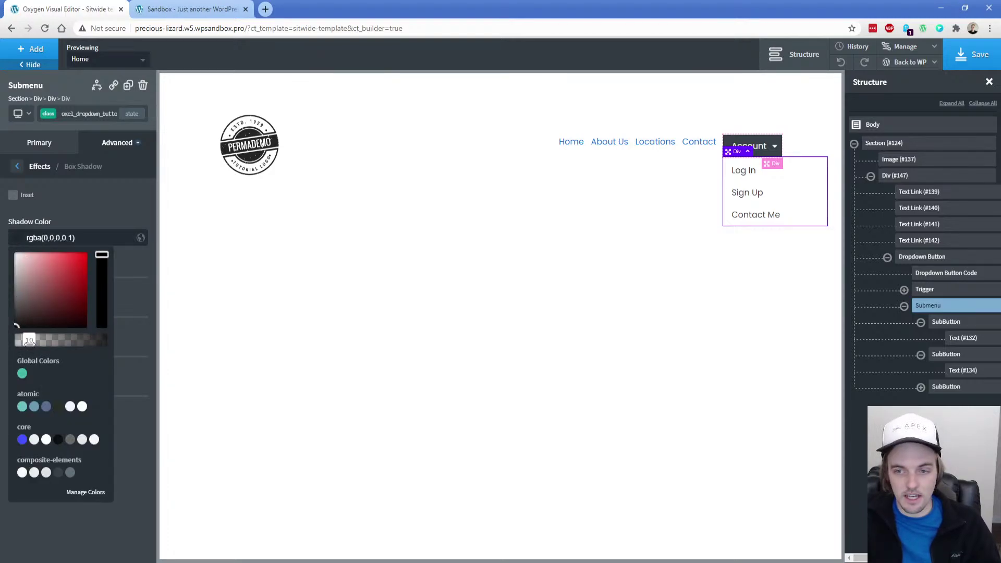
{"action": "left_click", "coordinate": [70, 221]}
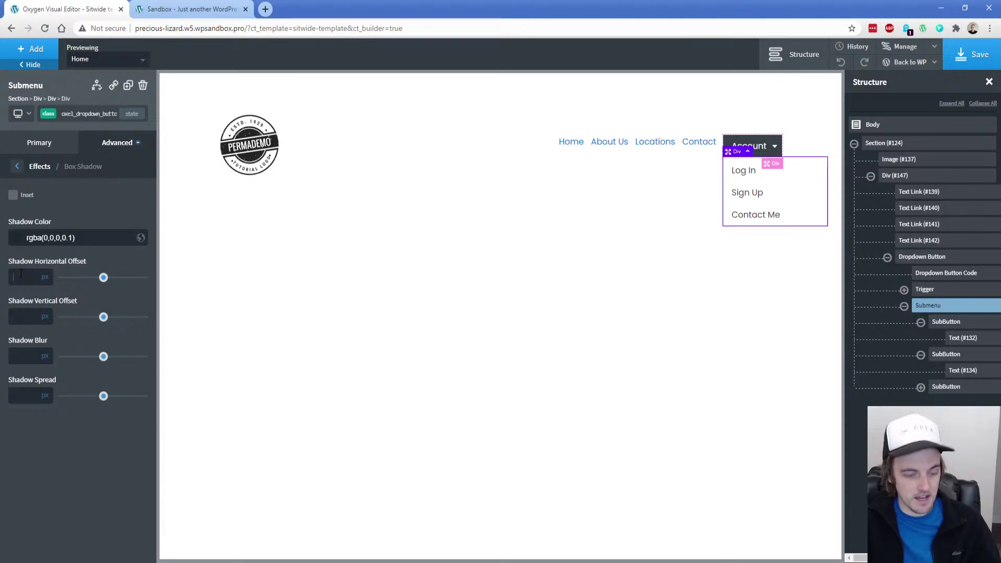
Set the Submenu's shadow to 0 px horizontal offset, 5 px vertical offset, 10 px blur and 0 px spread
{"action": "type", "text": "05"}
{"action": "key", "text": "Tab"}
{"action": "type", "text": "q1"}
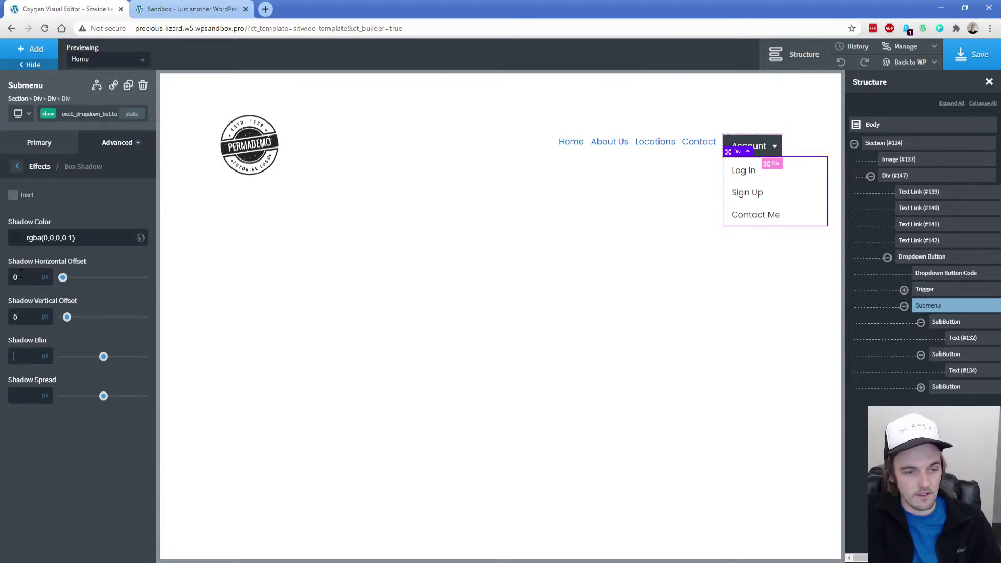
{"action": "type", "text": "10"}
{"action": "key", "text": "Tab"}
{"action": "type", "text": "0"}
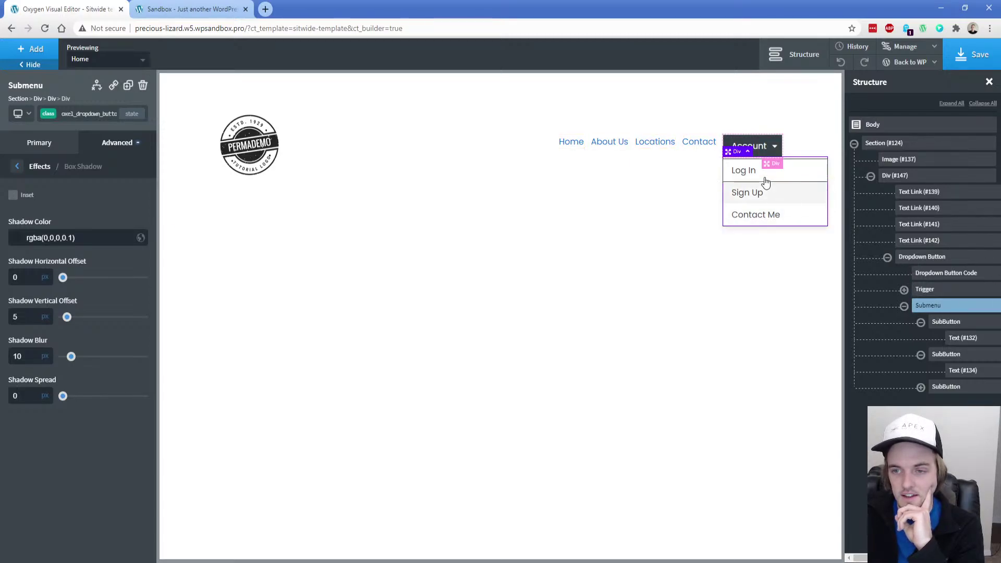
Add a condition to the Log In SubButton so it shows only when User Logged In == false
{"action": "left_click", "coordinate": [808, 172]}
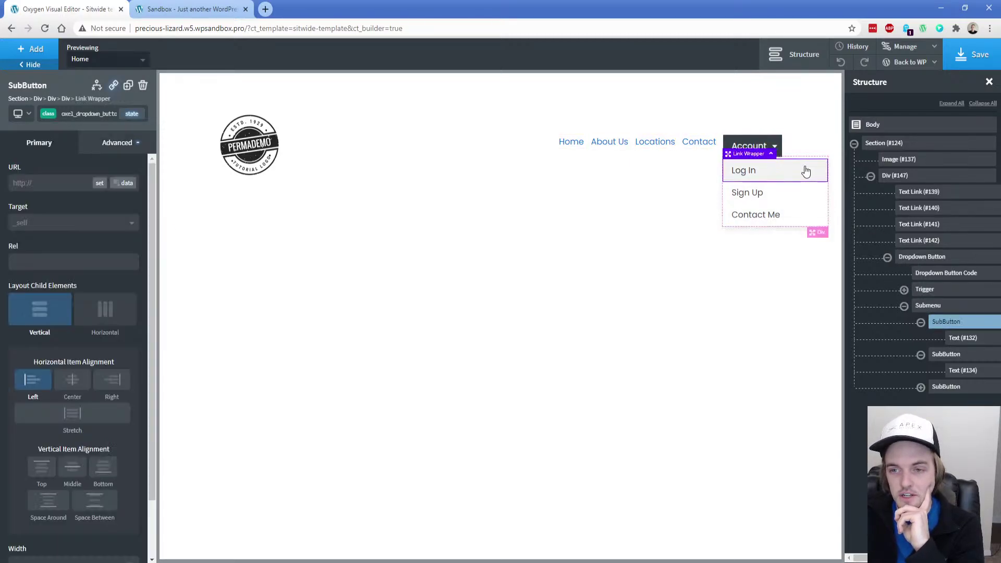
{"action": "left_click", "coordinate": [96, 86]}
{"action": "left_click", "coordinate": [131, 124]}
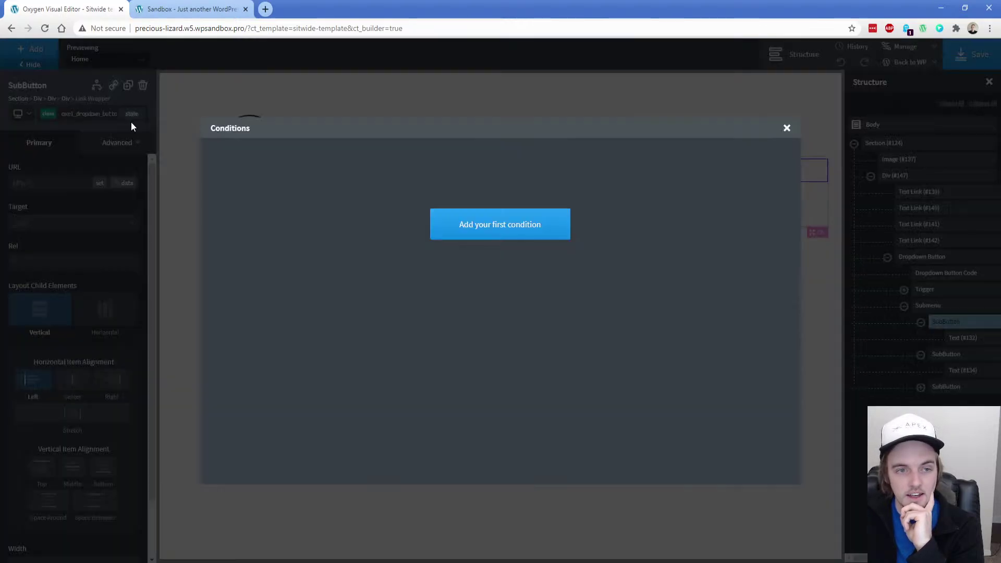
{"action": "left_click", "coordinate": [528, 236]}
{"action": "left_click", "coordinate": [319, 164]}
{"action": "scroll", "coordinate": [282, 286], "scroll_direction": "down", "scroll_amount": 6}
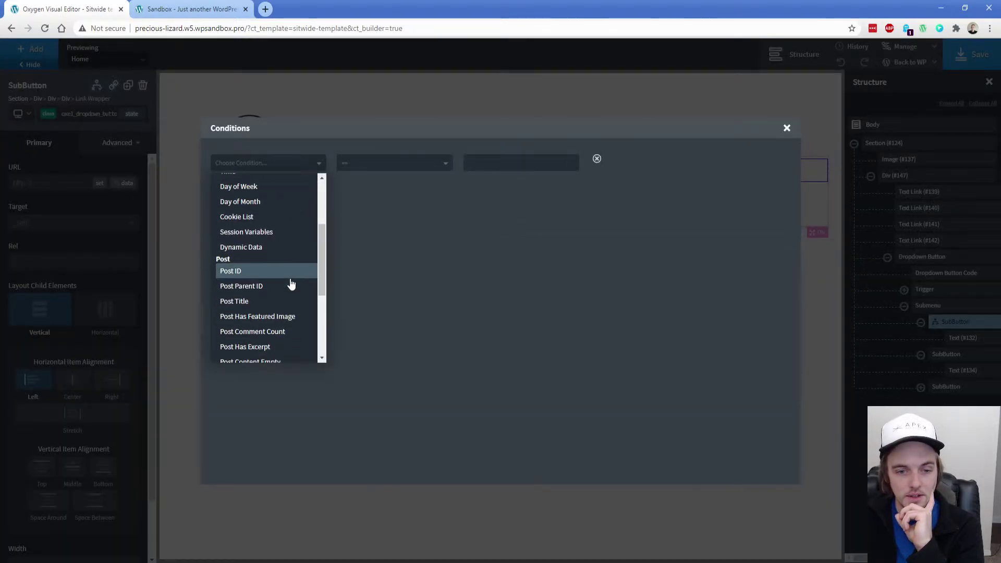
{"action": "scroll", "coordinate": [275, 289], "scroll_direction": "down", "scroll_amount": 1}
{"action": "left_click", "coordinate": [264, 293]}
{"action": "left_click", "coordinate": [494, 162]}
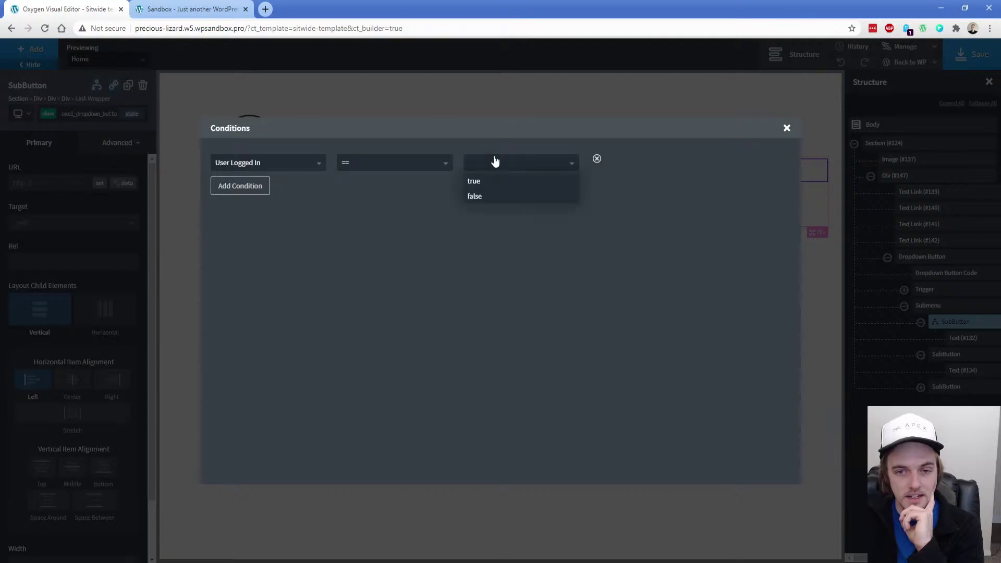
{"action": "left_click", "coordinate": [486, 200]}
{"action": "left_click", "coordinate": [787, 127]}
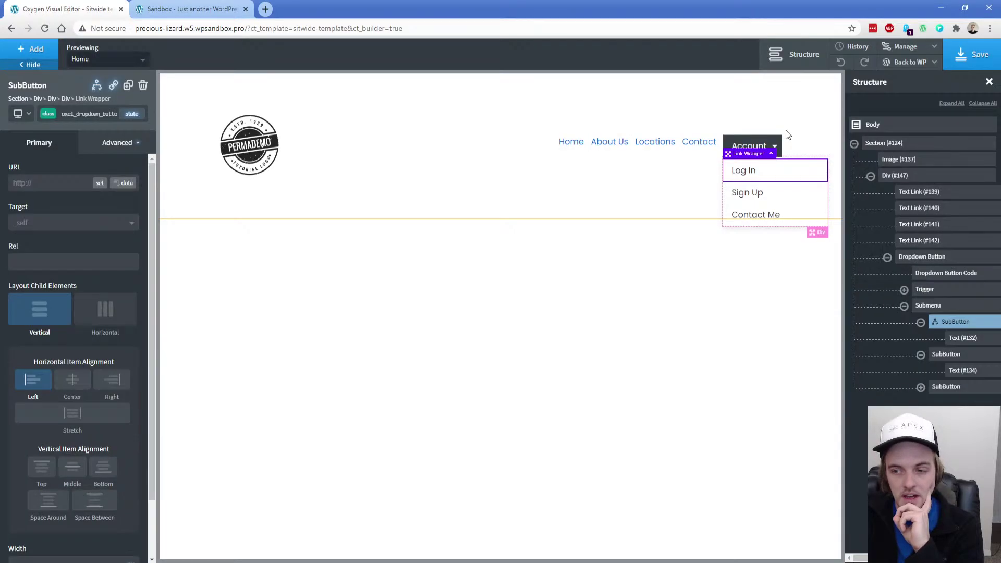
Duplicate the Log In SubButton and change the copy's text to "Log Out"
{"action": "left_click", "coordinate": [921, 322]}
{"action": "left_click", "coordinate": [128, 85]}
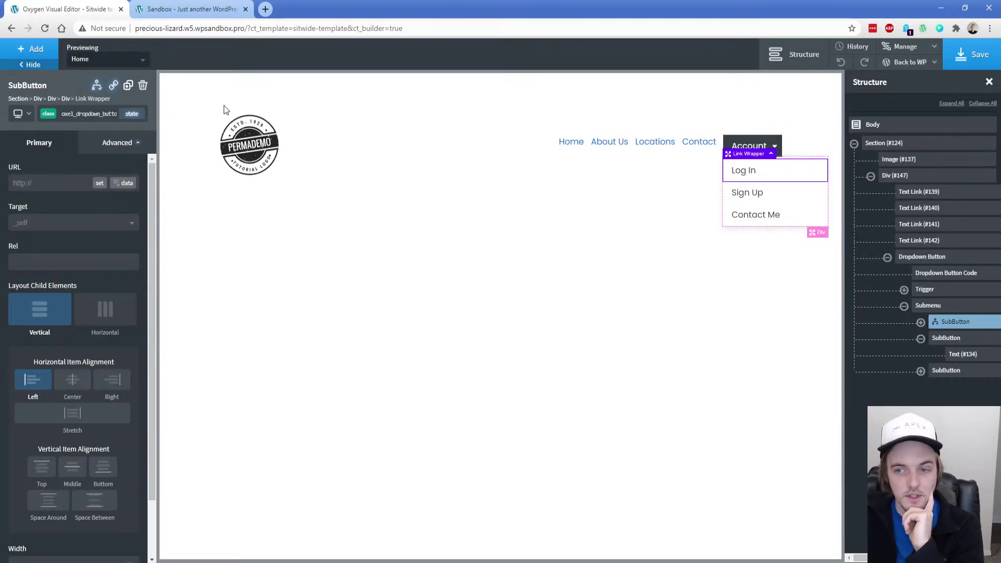
{"action": "double_click", "coordinate": [751, 201]}
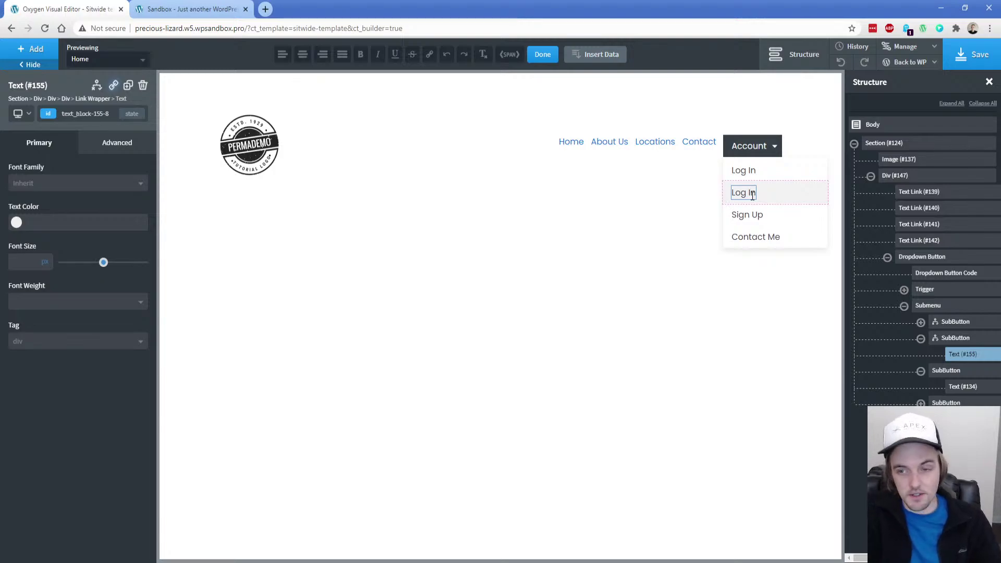
{"action": "type", "text": "Out"}
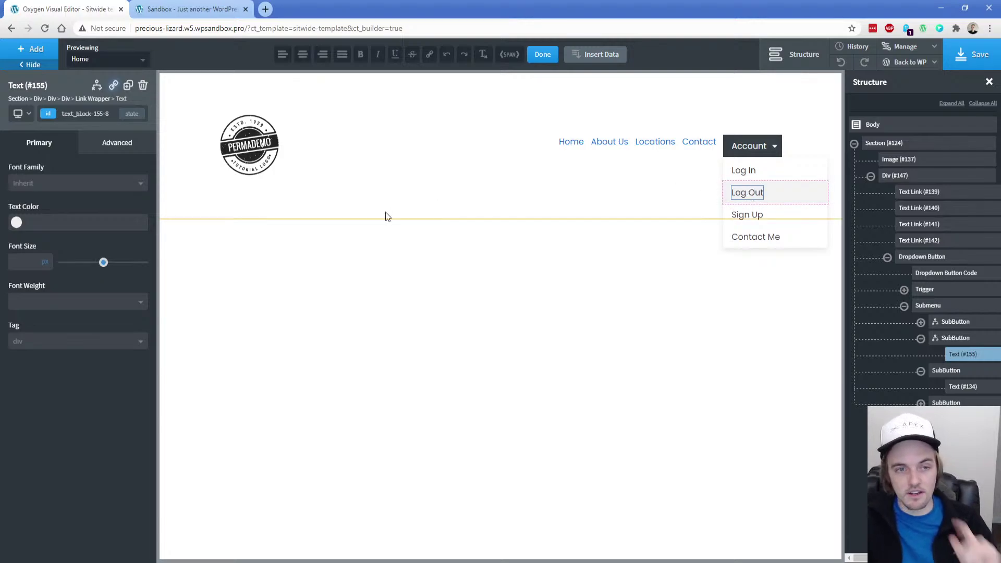
Change the Log Out SubButton's condition to User Logged In == true
{"action": "left_click", "coordinate": [939, 339]}
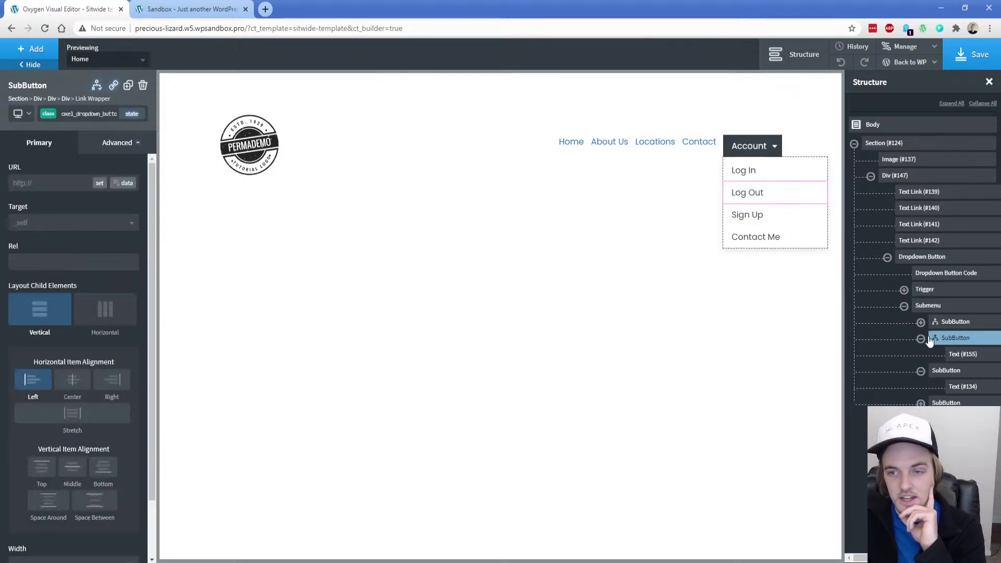
{"action": "left_click", "coordinate": [96, 86]}
{"action": "left_click", "coordinate": [126, 123]}
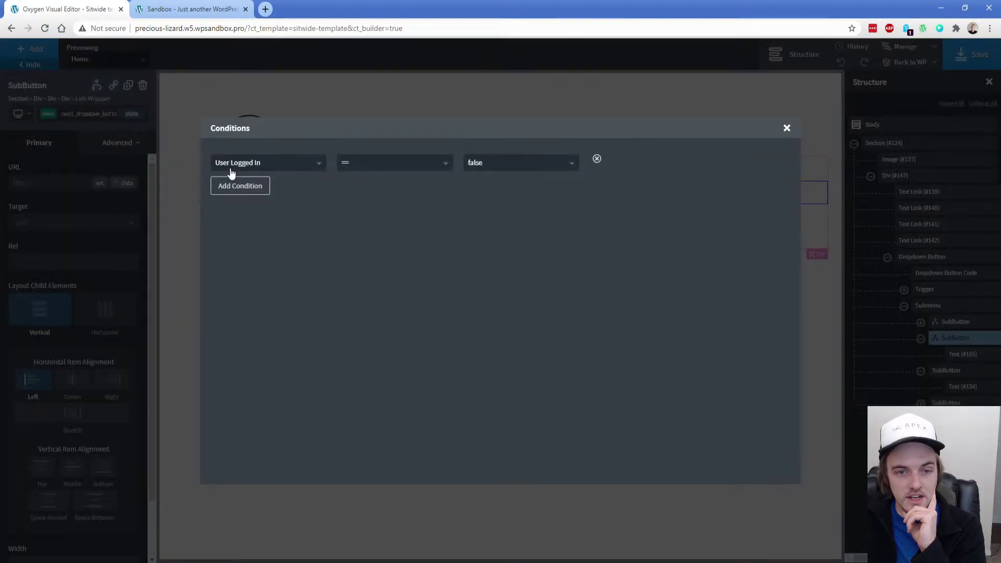
{"action": "left_click", "coordinate": [498, 163]}
{"action": "left_click", "coordinate": [489, 182]}
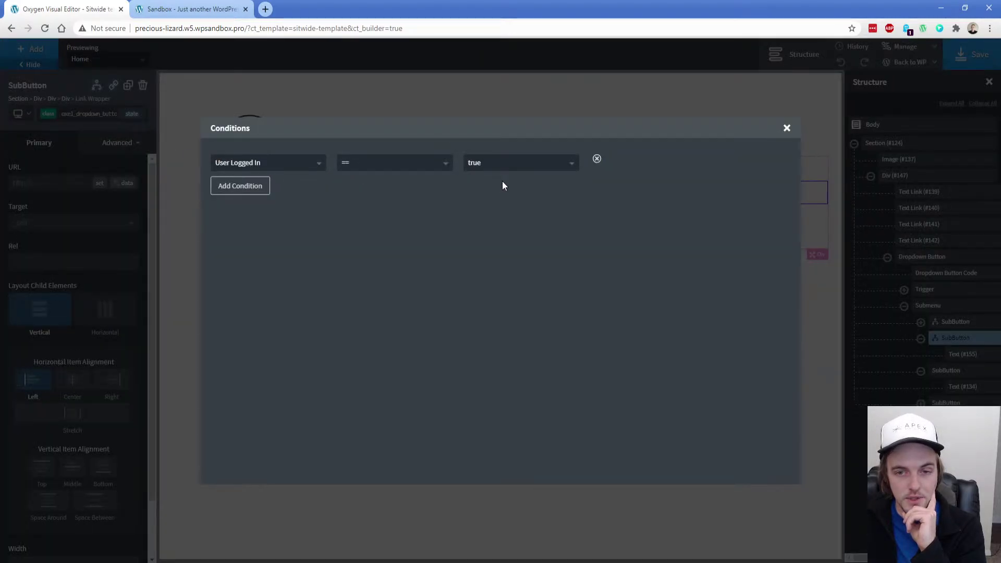
{"action": "left_click", "coordinate": [787, 129]}
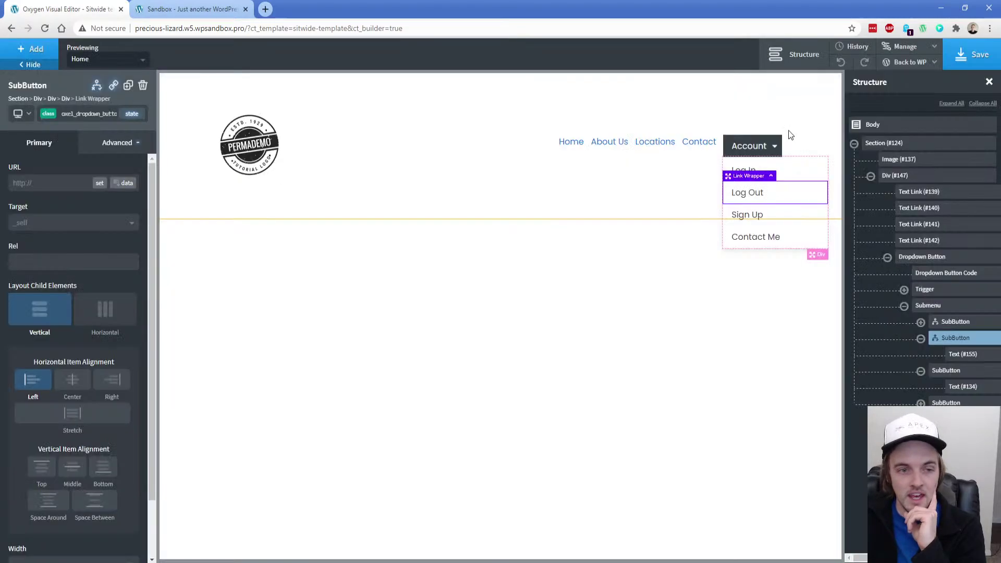
Set the Log Out SubButton's URL to /wp-login?logout and collapse the expanded SubButtons in the structure tree
{"action": "left_click", "coordinate": [62, 185]}
{"action": "type", "text": "/"}
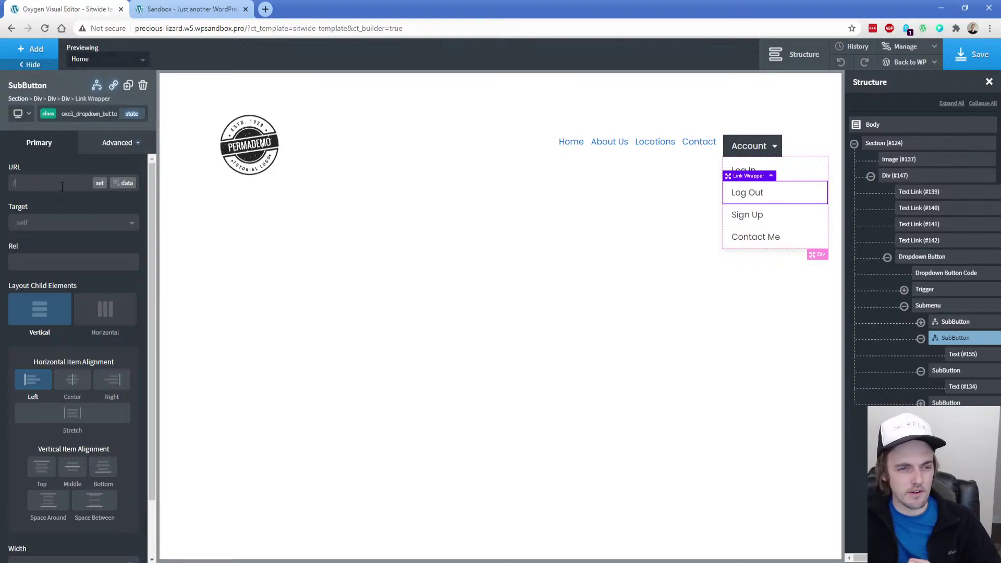
{"action": "type", "text": "wp-logu"}
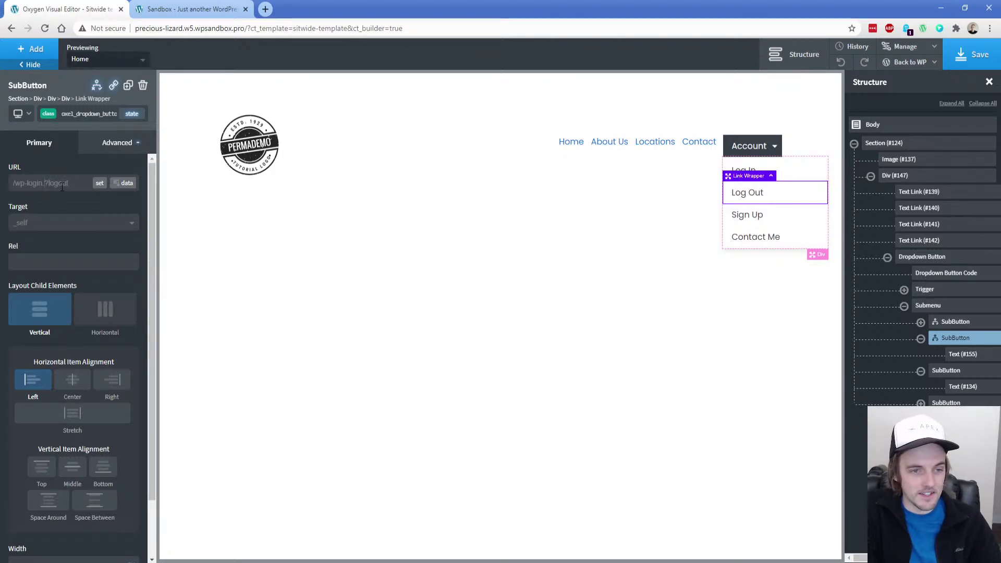
{"action": "key", "text": "BackSpace"}
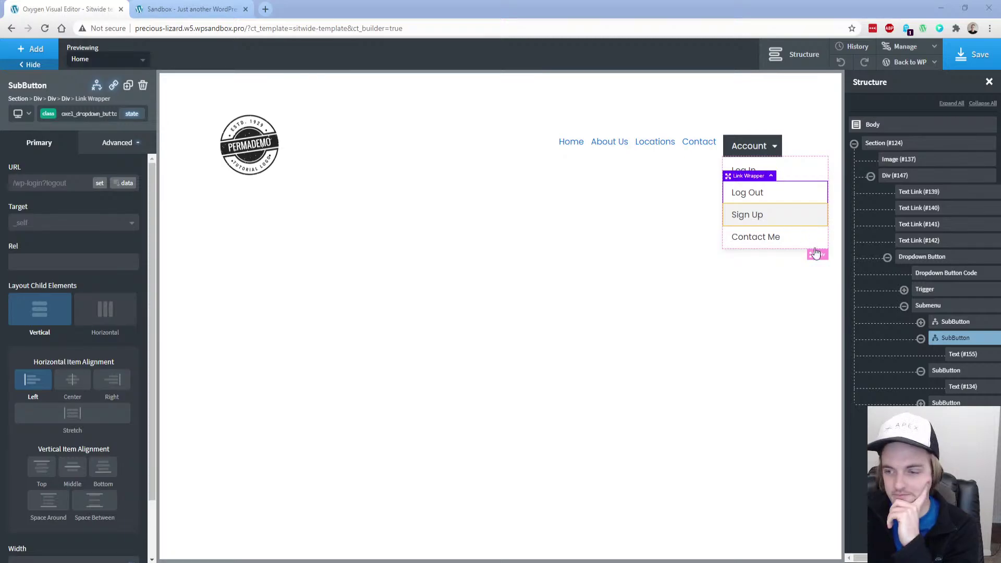
{"action": "left_click", "coordinate": [921, 339]}
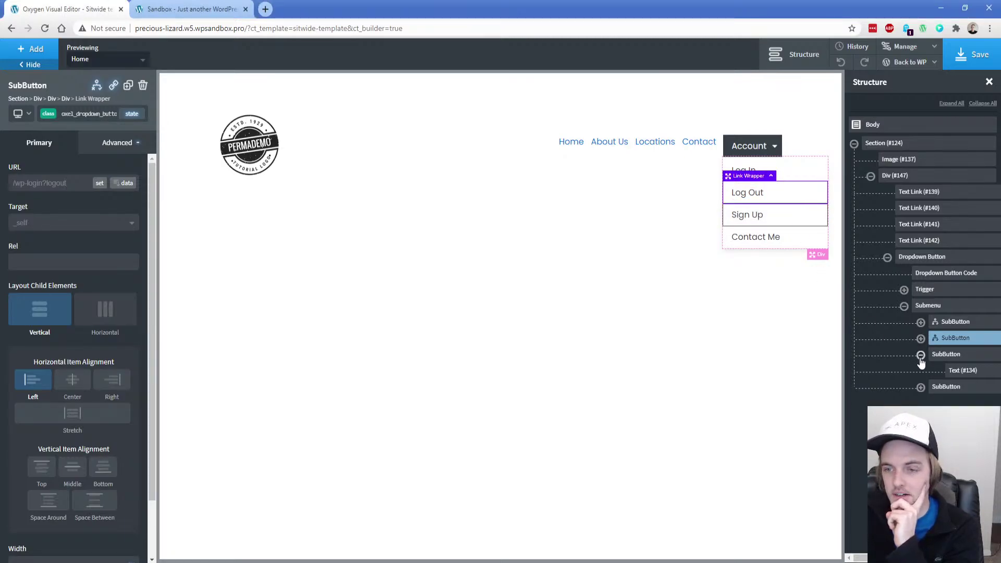
{"action": "left_click", "coordinate": [921, 355]}
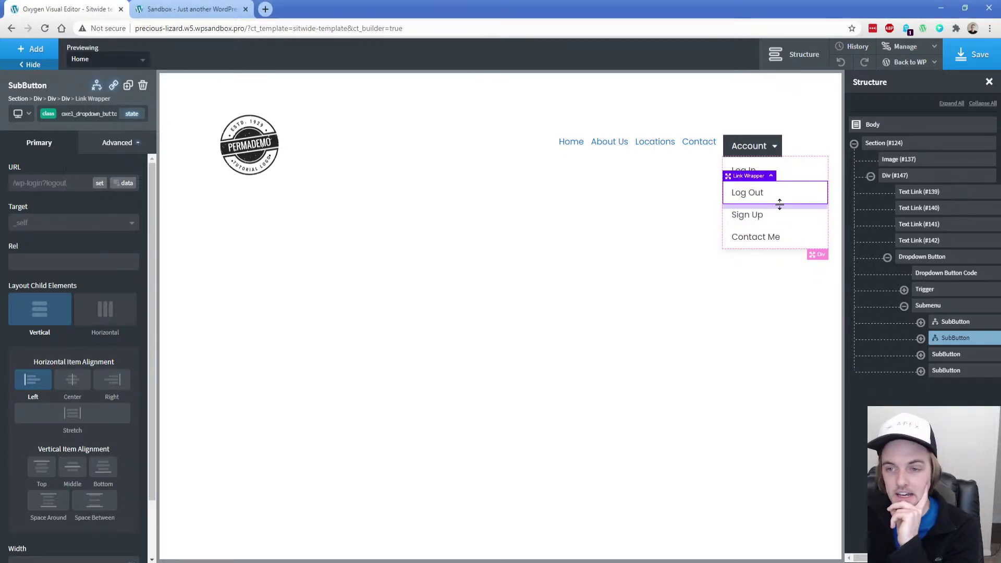
Examine the Account Trigger's background and primary layout settings under its class
{"action": "left_click", "coordinate": [731, 143]}
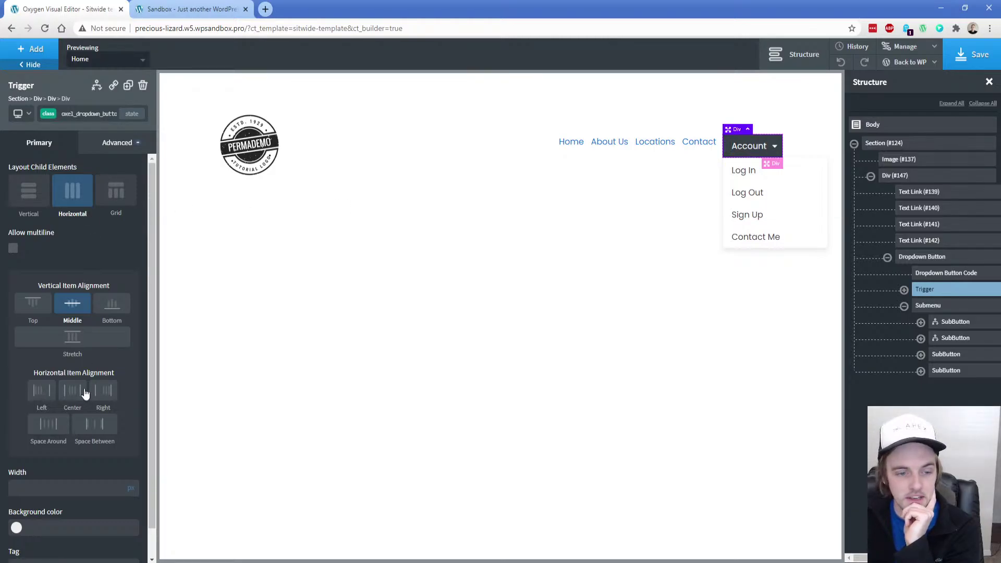
{"action": "left_click", "coordinate": [96, 143]}
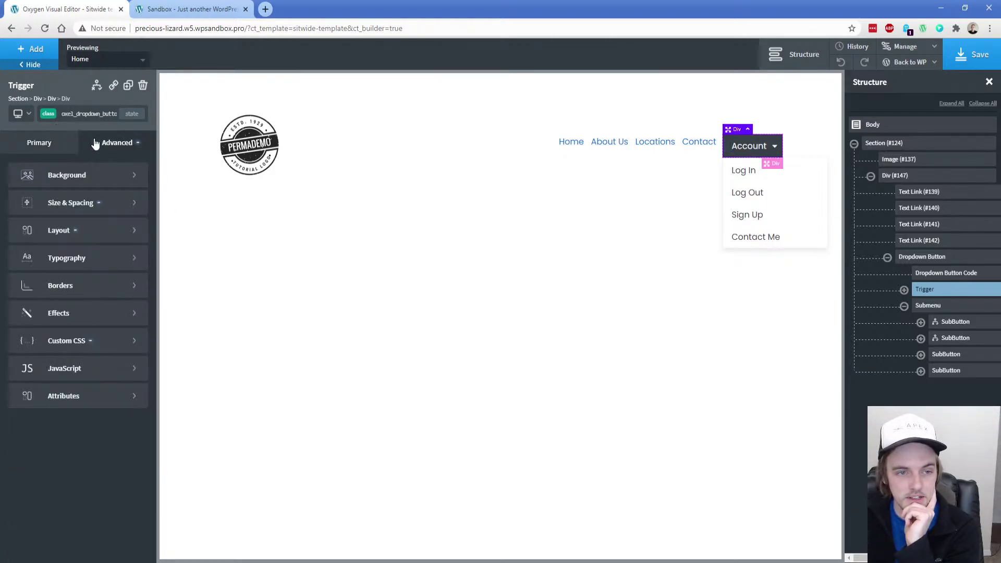
{"action": "left_click", "coordinate": [86, 168]}
{"action": "left_click", "coordinate": [54, 118]}
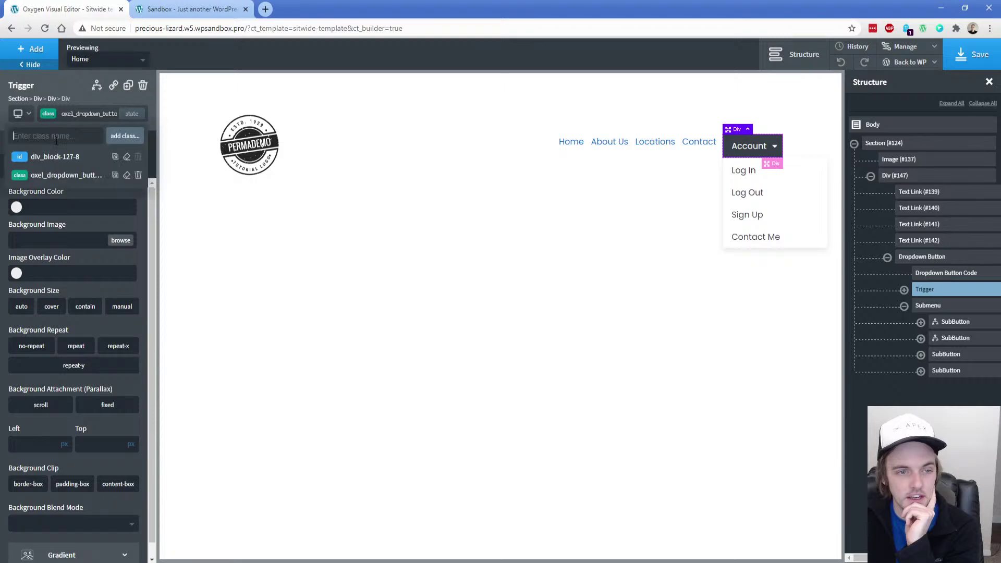
{"action": "left_click", "coordinate": [63, 172]}
{"action": "left_click", "coordinate": [59, 150]}
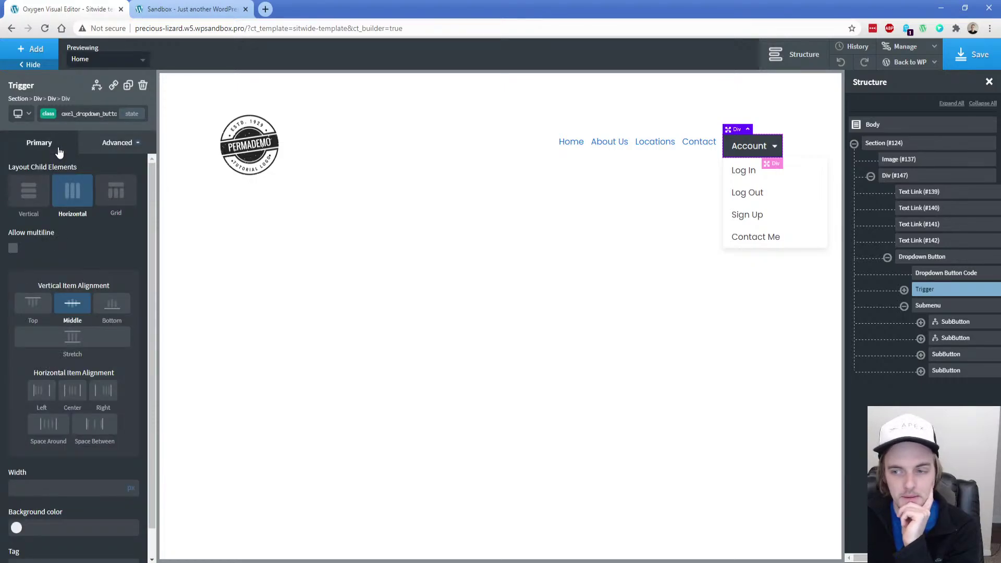
{"action": "scroll", "coordinate": [50, 456], "scroll_direction": "down", "scroll_amount": 1}
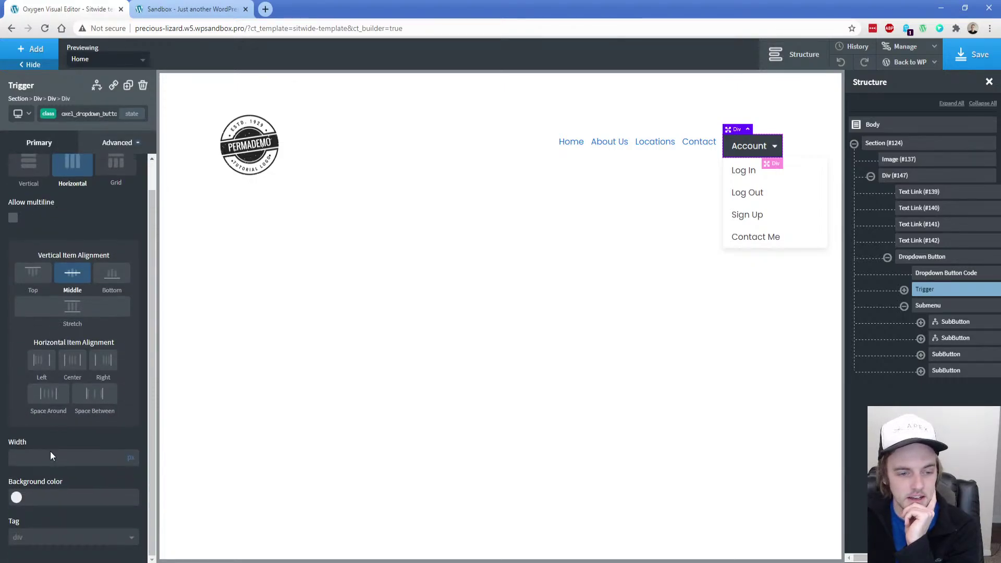
Expand the Trigger in the structure tree and examine the settings of its Label and Icon
{"action": "left_click", "coordinate": [905, 290]}
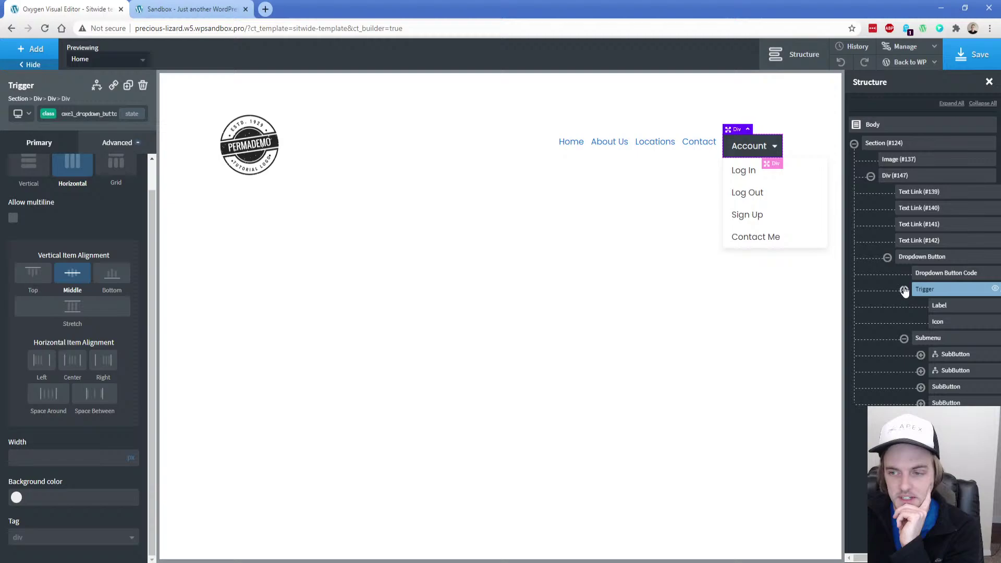
{"action": "left_click", "coordinate": [948, 307]}
{"action": "left_click", "coordinate": [952, 324]}
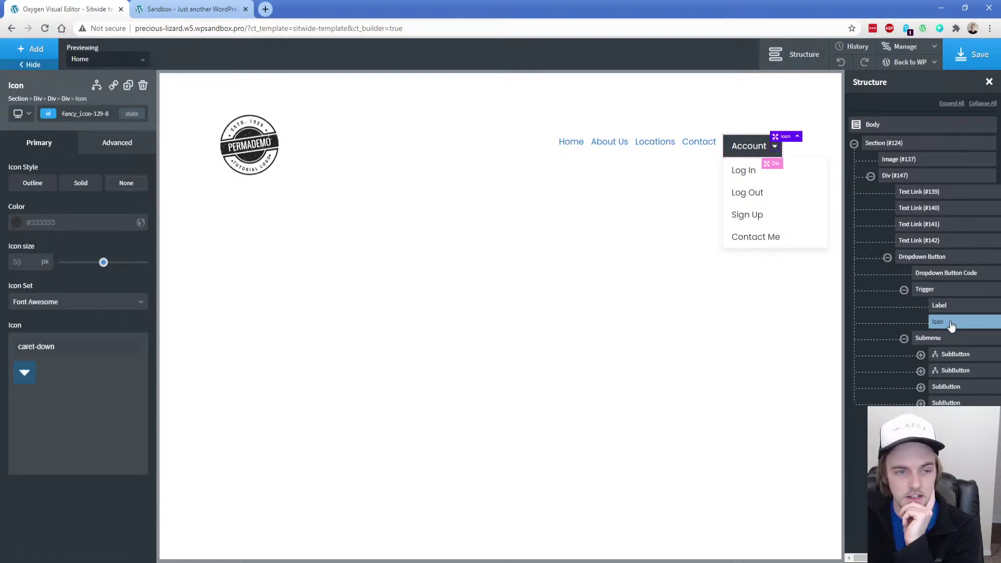
{"action": "left_click", "coordinate": [954, 309]}
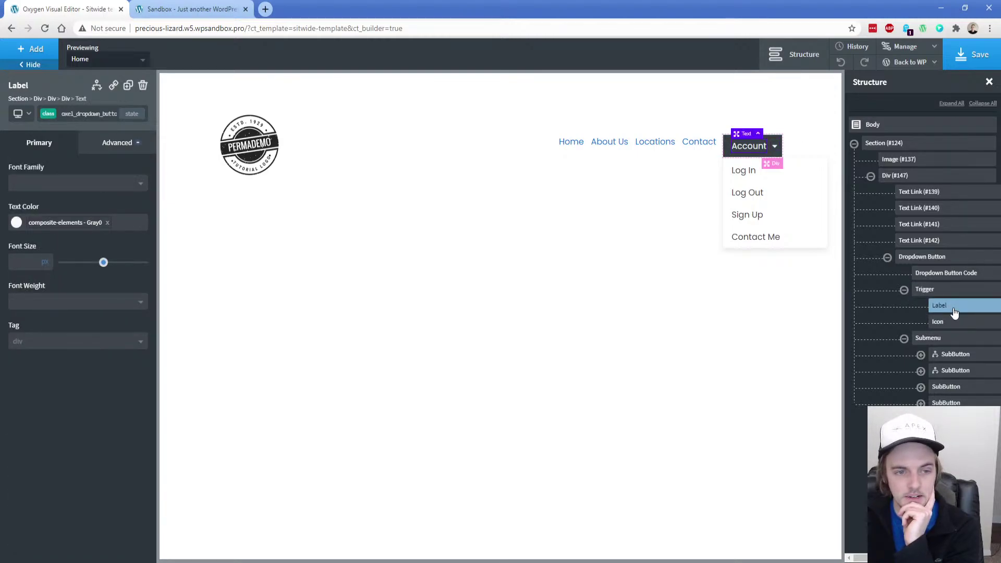
Examine the Account Trigger's background settings under its class and its primary layout settings under its ID
{"action": "left_click", "coordinate": [951, 290]}
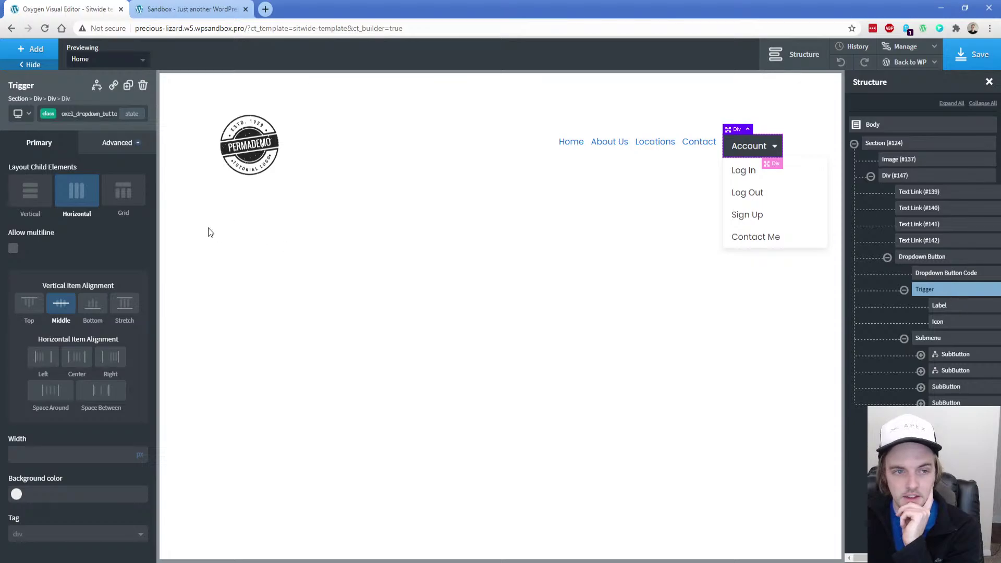
{"action": "left_click", "coordinate": [120, 151]}
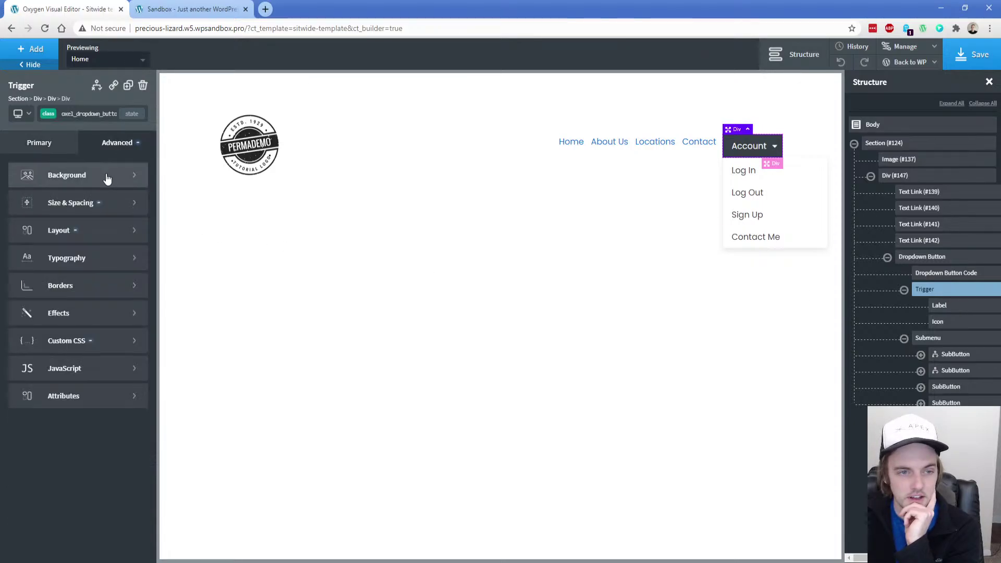
{"action": "left_click", "coordinate": [105, 174]}
{"action": "left_click", "coordinate": [48, 116]}
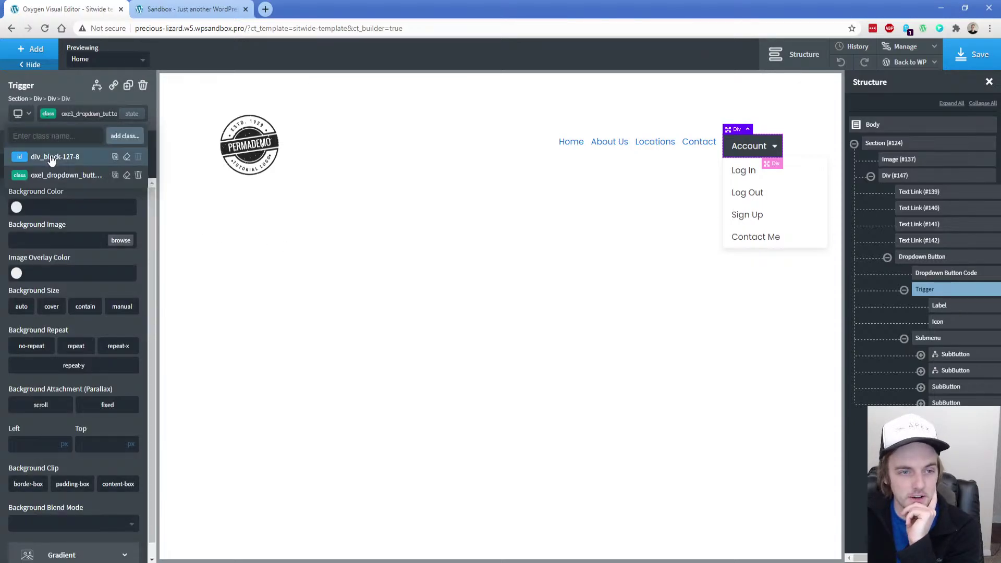
{"action": "left_click", "coordinate": [50, 156]}
{"action": "left_click", "coordinate": [51, 142]}
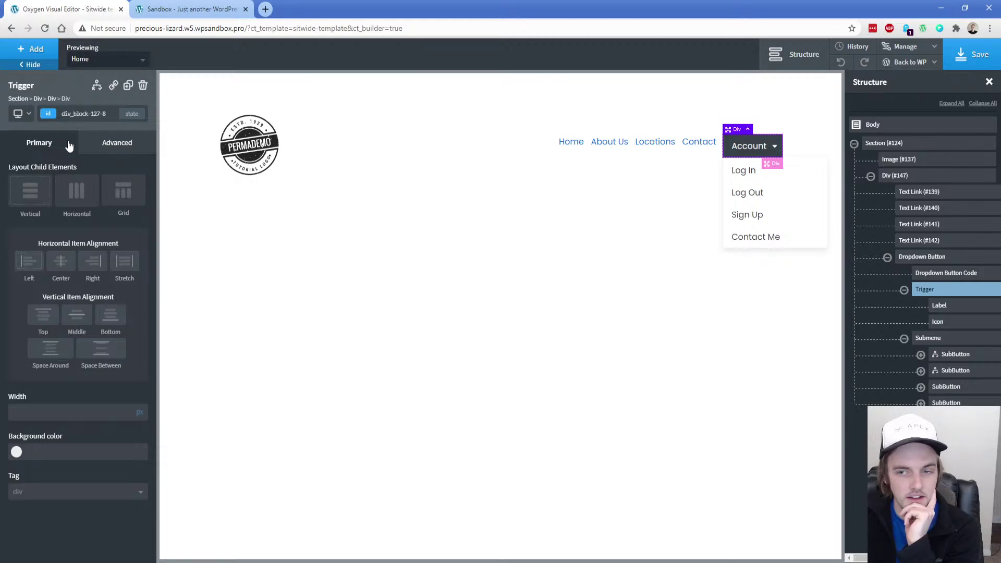
Remove the background color from the Dropdown Button's class
{"action": "left_click", "coordinate": [923, 263]}
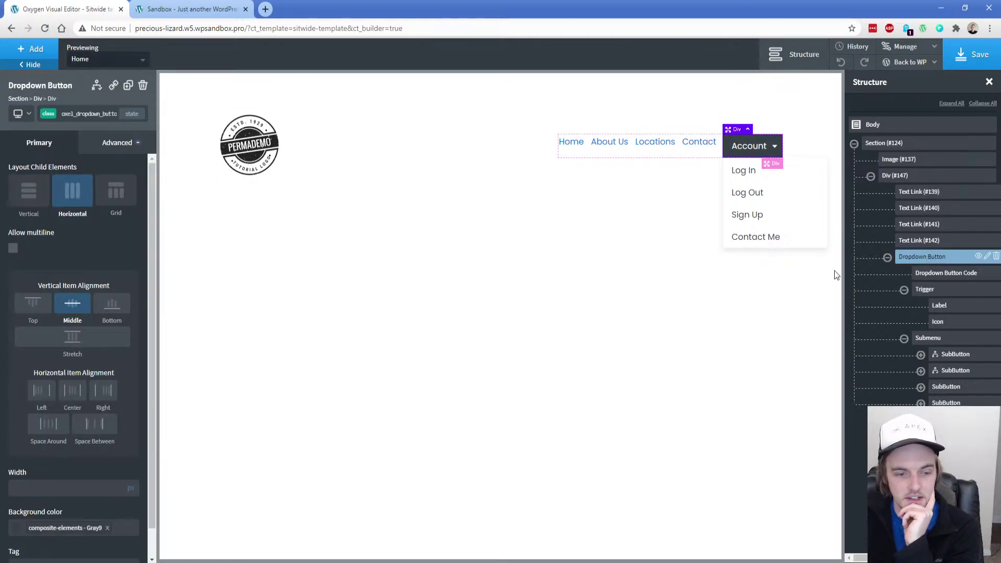
{"action": "left_click", "coordinate": [904, 290]}
{"action": "scroll", "coordinate": [83, 488], "scroll_direction": "down", "scroll_amount": 1}
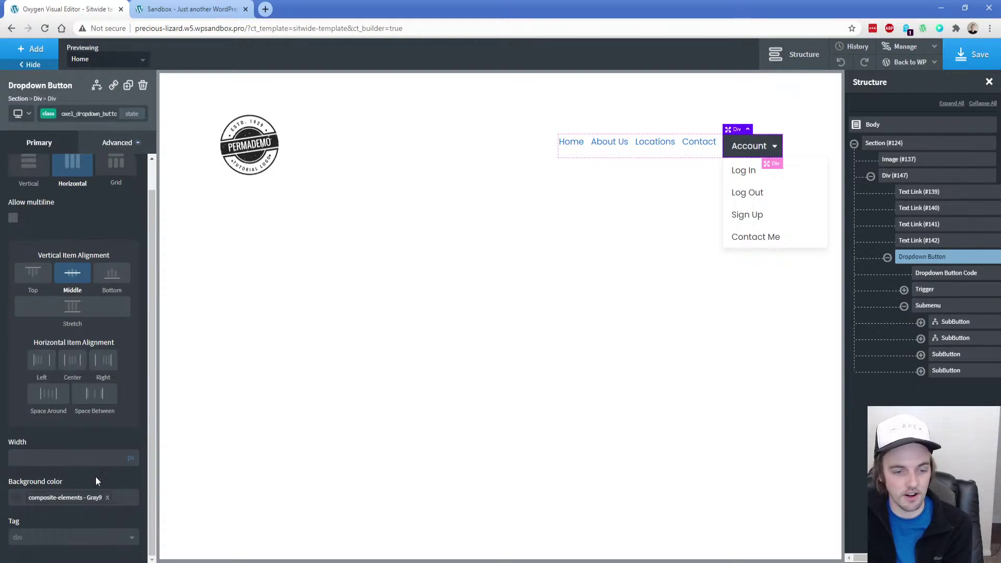
{"action": "left_click", "coordinate": [107, 499]}
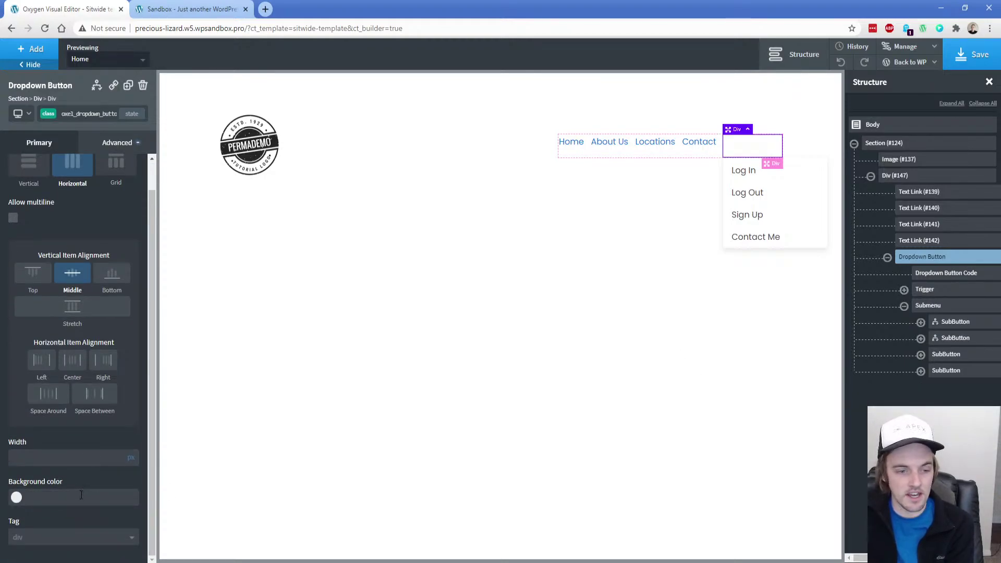
Give the Dropdown Button a solid 2 px border in the global Hover blue color
{"action": "left_click", "coordinate": [117, 145]}
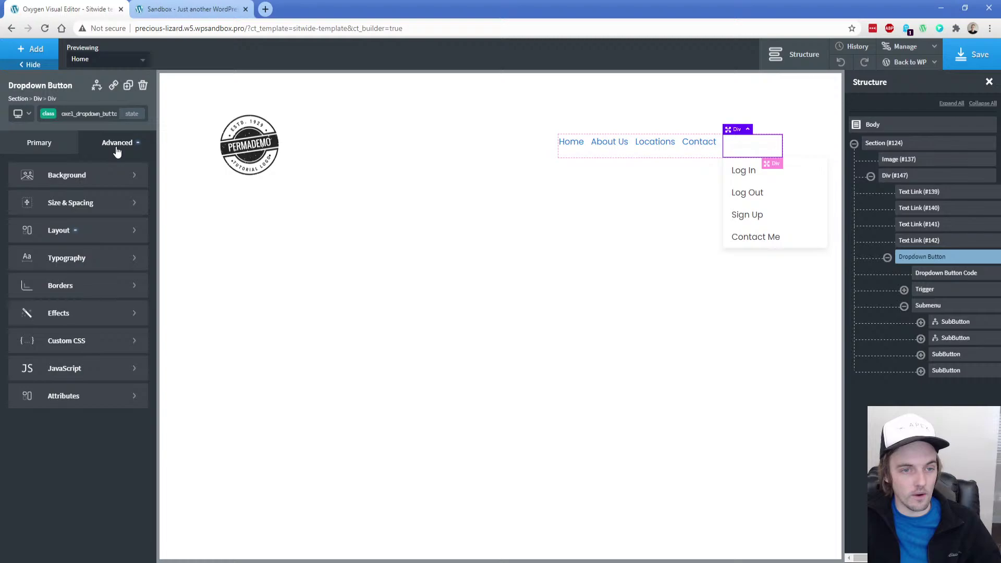
{"action": "left_click", "coordinate": [78, 297]}
{"action": "left_click", "coordinate": [17, 248]}
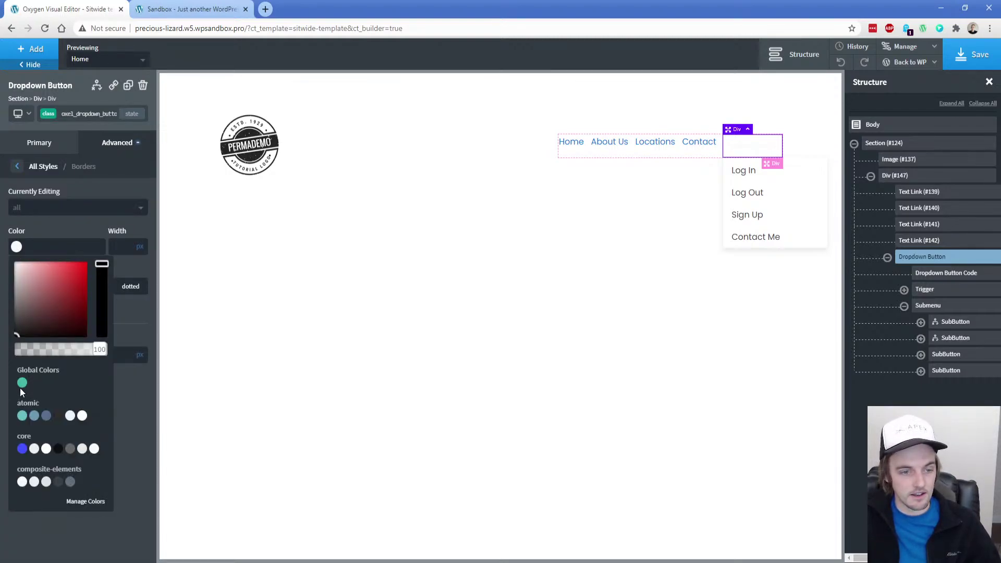
{"action": "left_click", "coordinate": [22, 383]}
{"action": "left_click", "coordinate": [121, 225]}
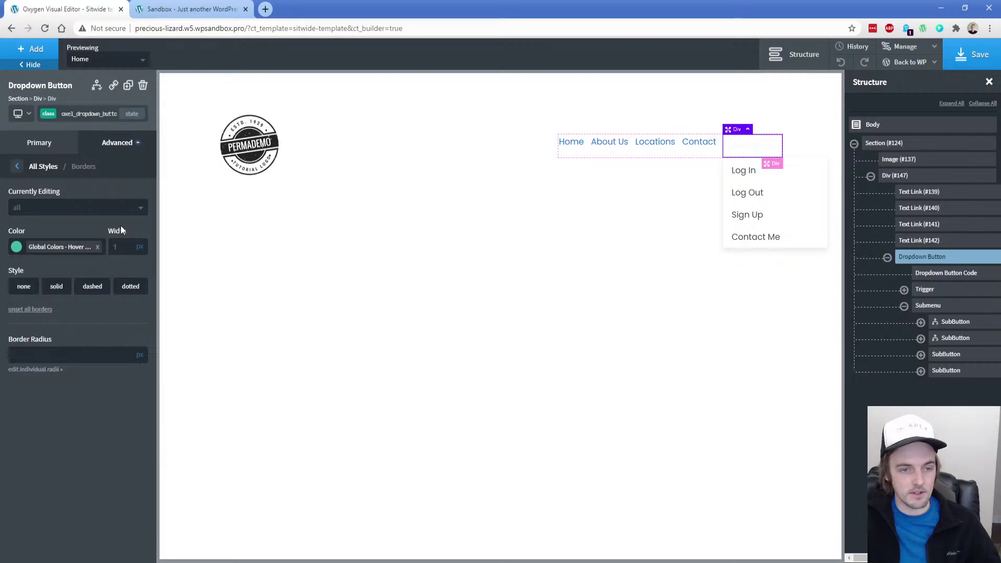
{"action": "left_click", "coordinate": [57, 286]}
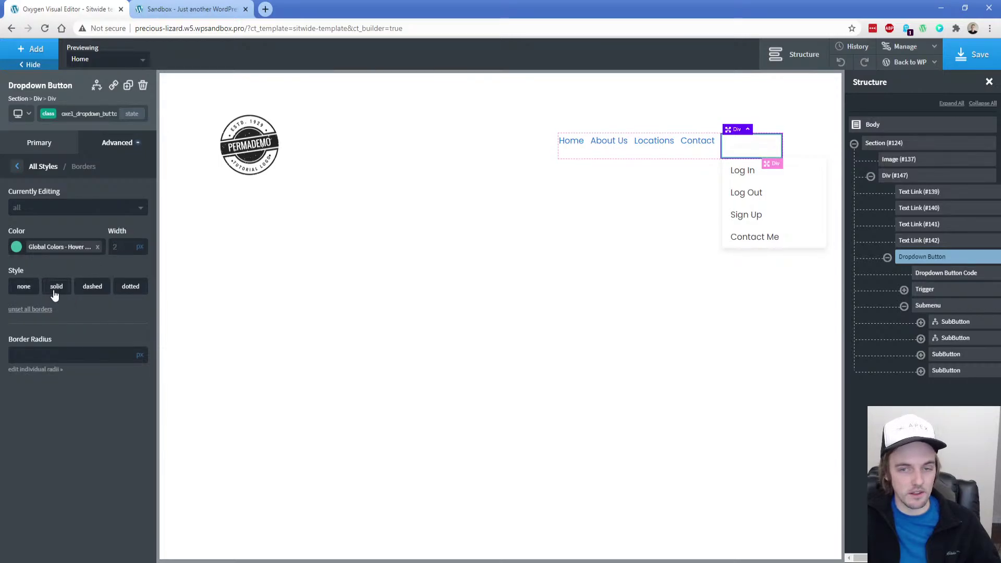
Replace the text color of the Trigger's Label with the global Hover blue color
{"action": "left_click", "coordinate": [926, 290]}
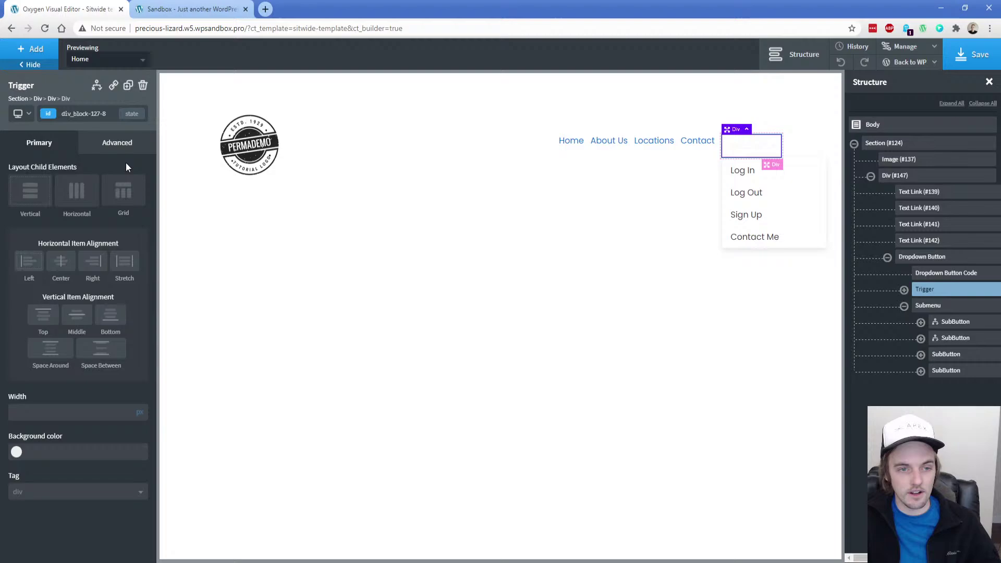
{"action": "left_click", "coordinate": [903, 290]}
{"action": "left_click", "coordinate": [938, 306]}
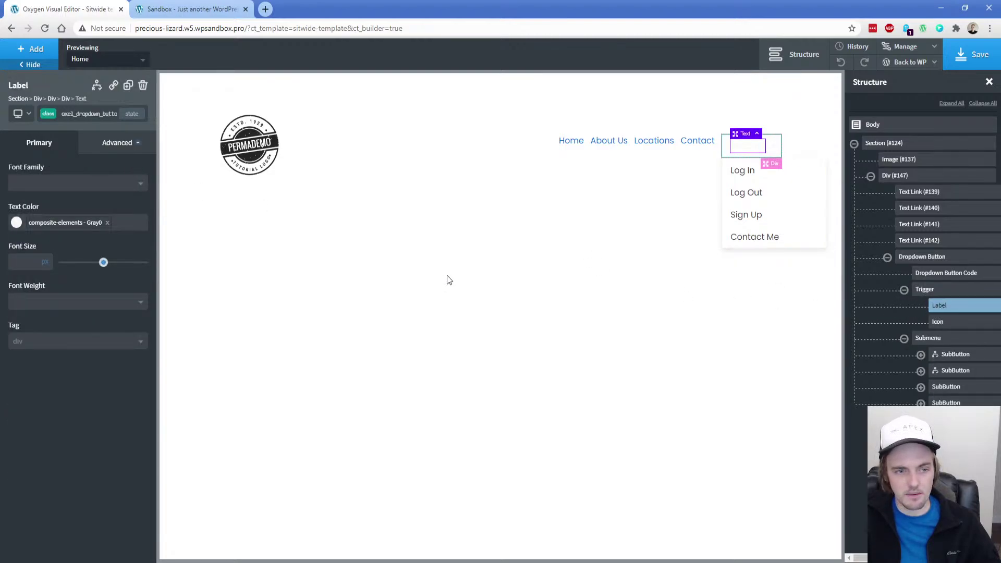
{"action": "left_click", "coordinate": [107, 223]}
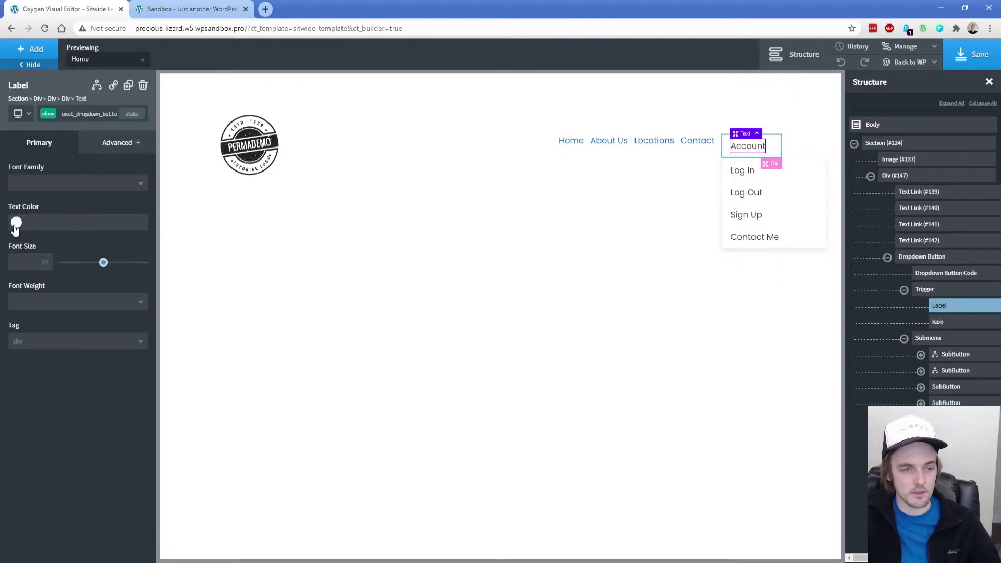
{"action": "left_click", "coordinate": [16, 224]}
{"action": "left_click", "coordinate": [22, 359]}
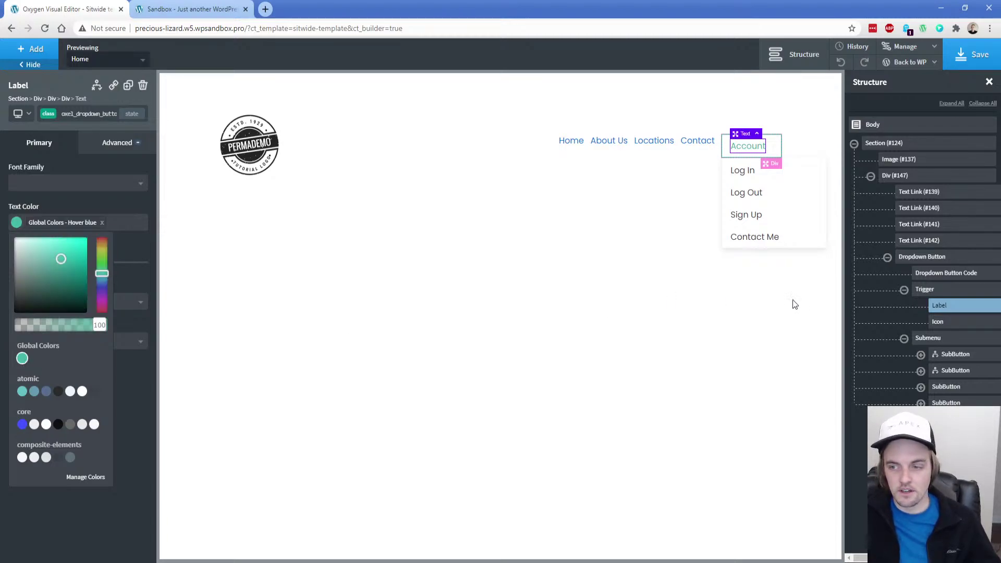
Set the color of the Trigger's dropdown Icon to the global Hover blue
{"action": "left_click", "coordinate": [951, 324]}
{"action": "left_click", "coordinate": [17, 223]}
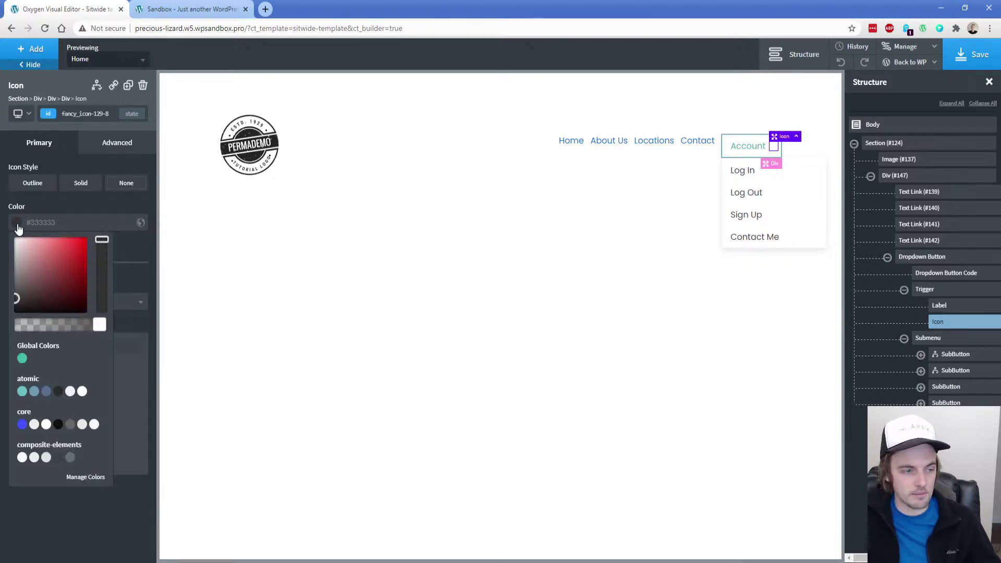
{"action": "left_click", "coordinate": [22, 359]}
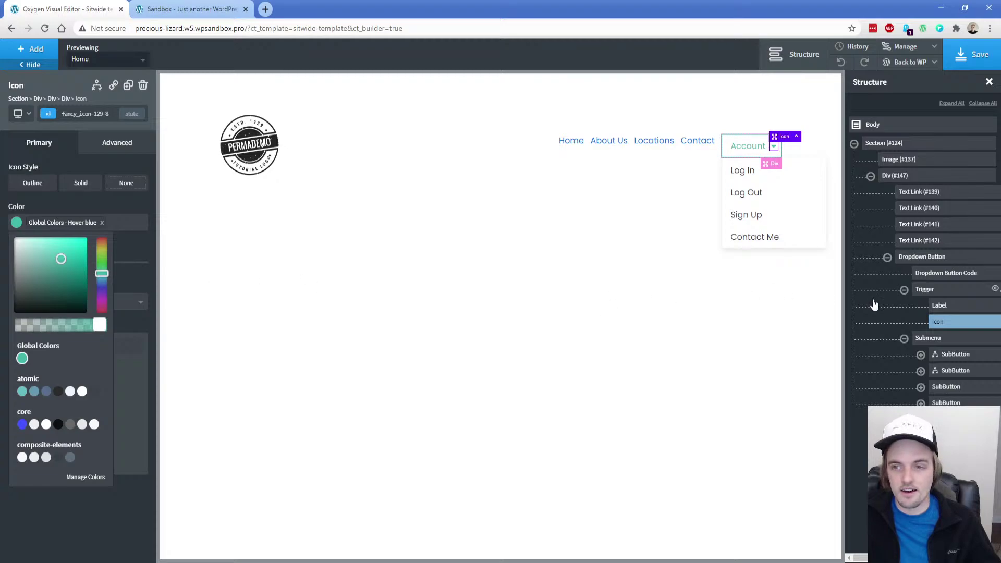
Set the Home link's text color to #000000 and its hover color to the global Hover blue
{"action": "left_click", "coordinate": [926, 292]}
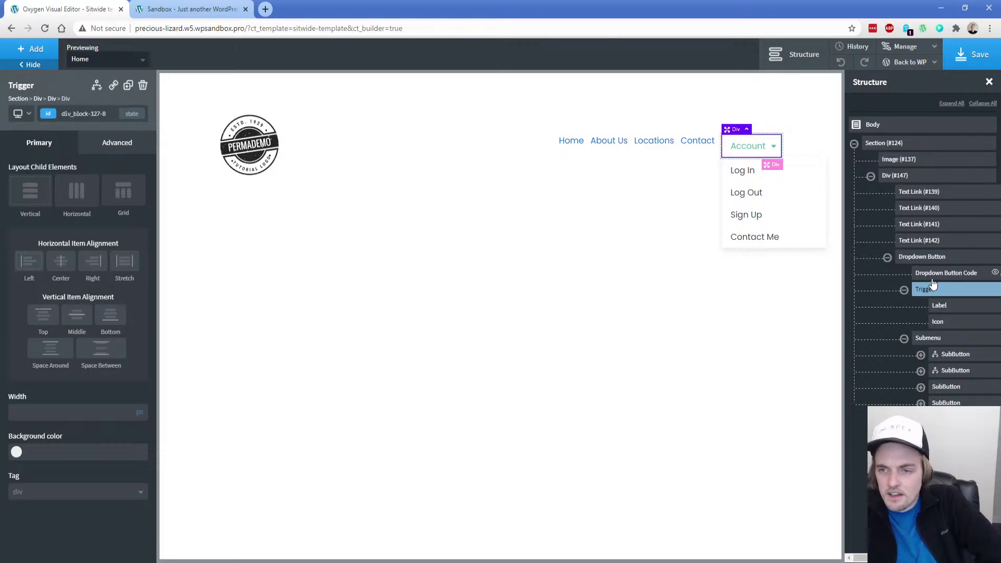
{"action": "left_click", "coordinate": [925, 257]}
{"action": "left_click", "coordinate": [925, 226]}
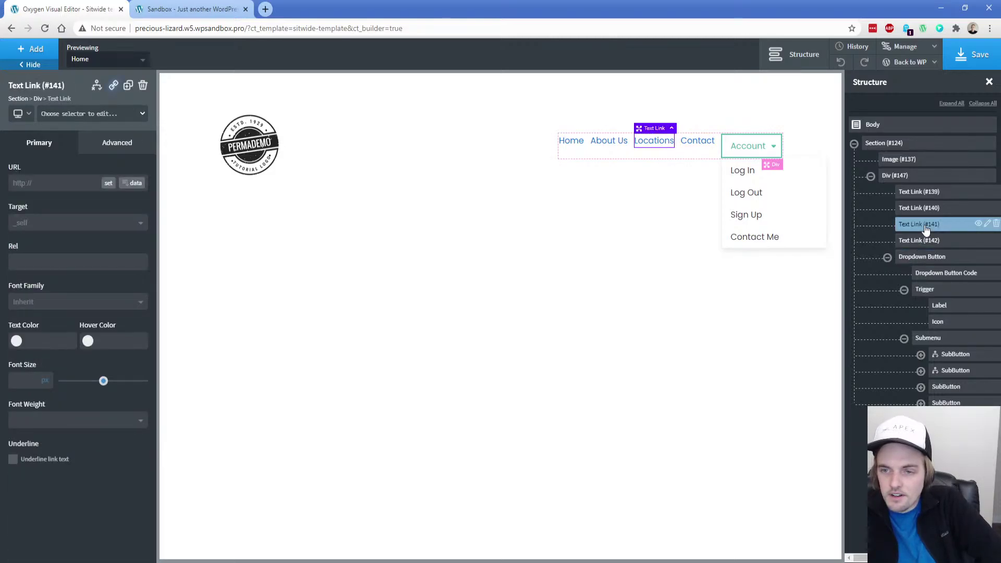
{"action": "left_click", "coordinate": [924, 194]}
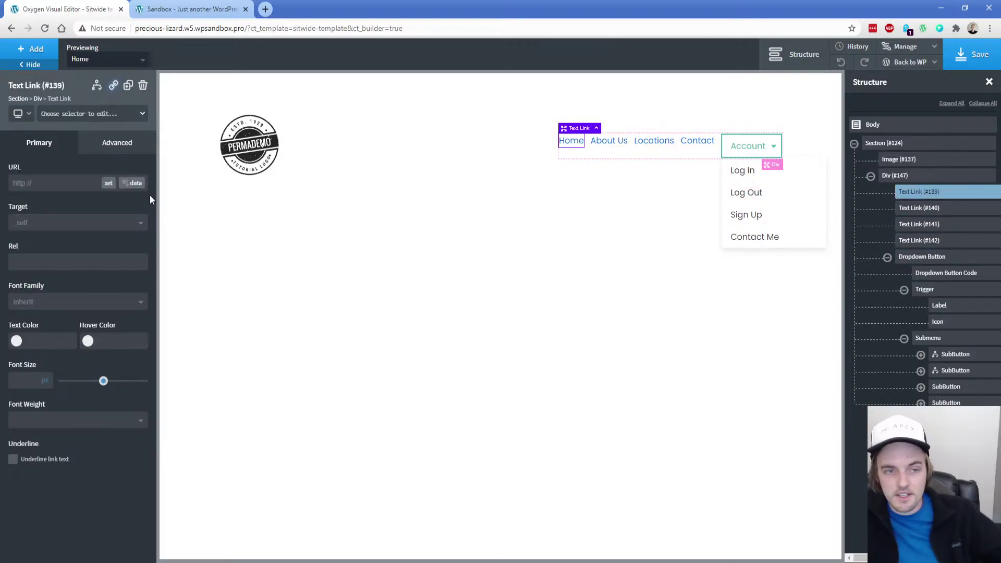
{"action": "left_click", "coordinate": [16, 341]}
{"action": "left_click", "coordinate": [16, 438]}
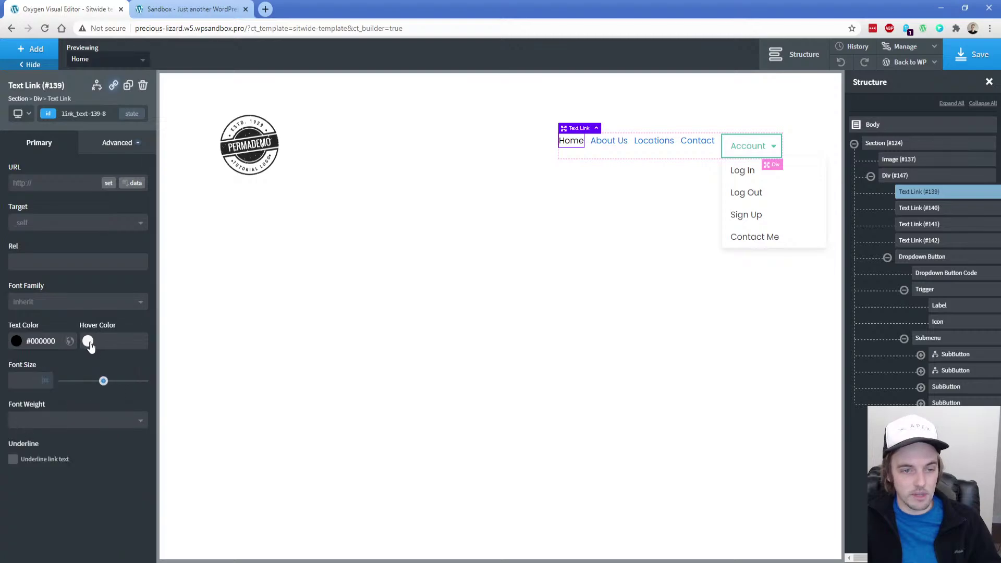
{"action": "left_click", "coordinate": [87, 342]}
{"action": "left_click", "coordinate": [62, 476]}
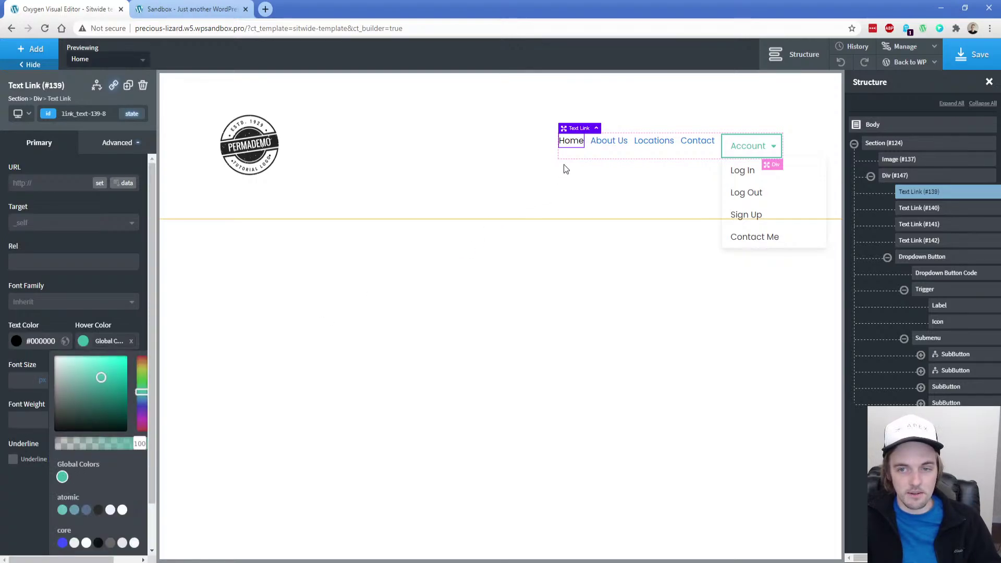
Add the class ps-header-links to the Home link and copy the link's ID styles to that class
{"action": "left_click", "coordinate": [54, 118]}
{"action": "type", "text": "p"}
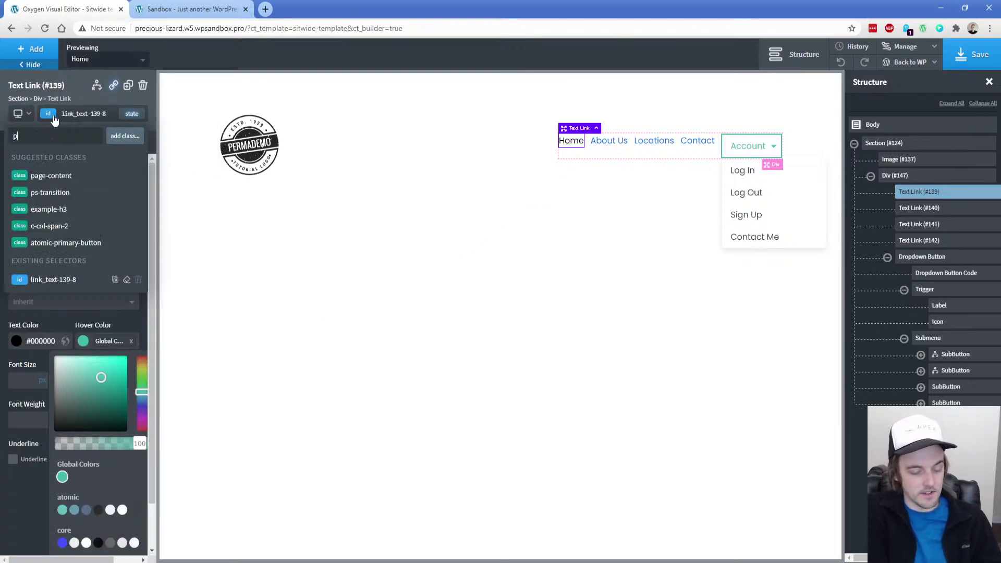
{"action": "type", "text": "s-header-links"}
{"action": "key", "text": "Return"}
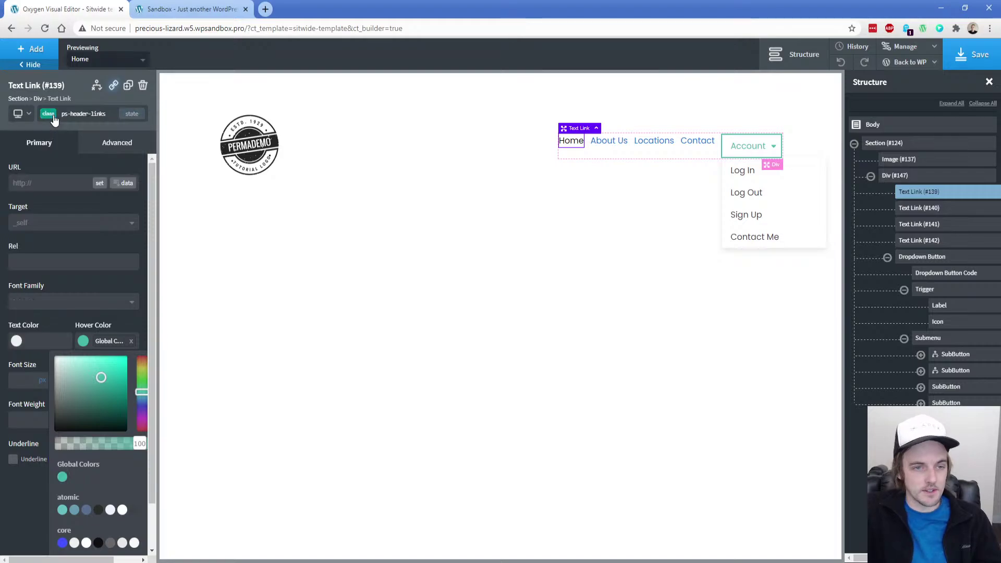
{"action": "left_click", "coordinate": [54, 119]}
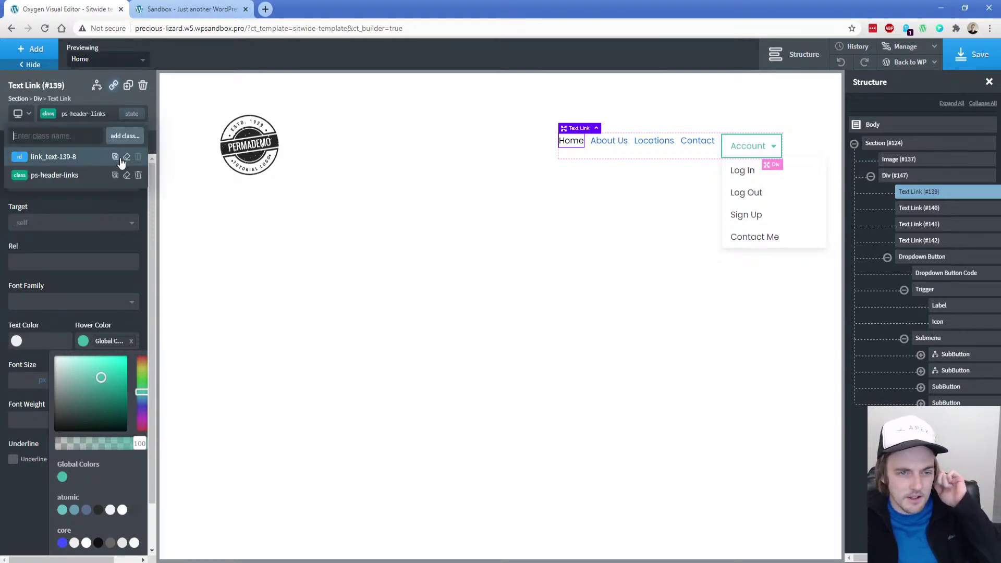
{"action": "left_click", "coordinate": [85, 172]}
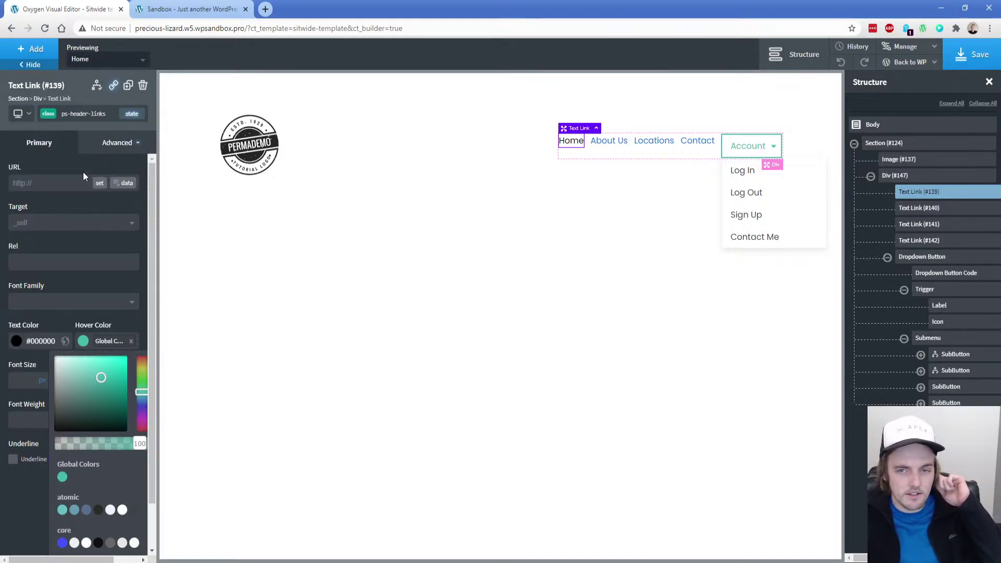
Add a right margin to the ps-header-links class to space the navigation links apart
{"action": "left_click_drag", "start_coordinate": [61, 114], "coordinate": [105, 113]}
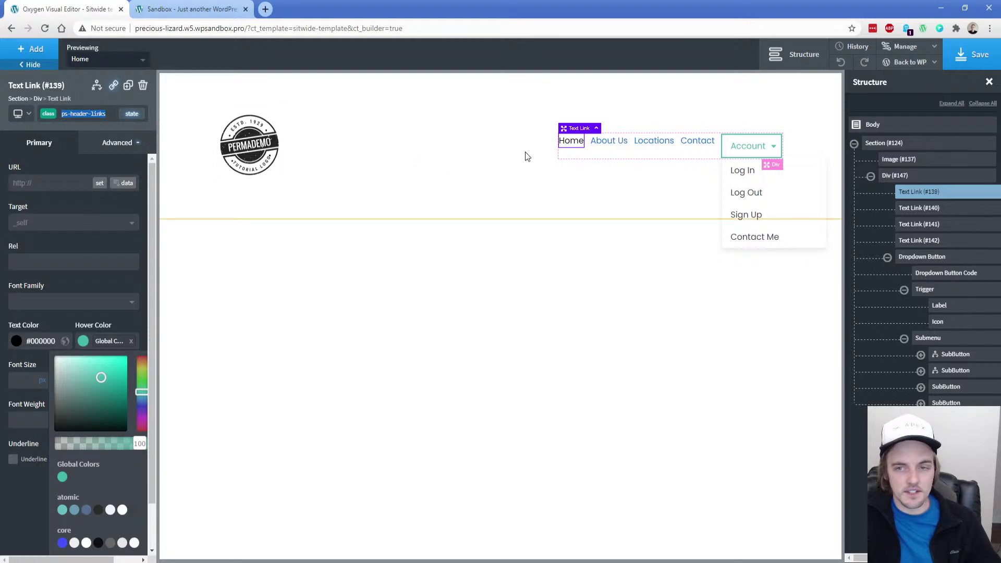
{"action": "left_click", "coordinate": [117, 142]}
{"action": "left_click", "coordinate": [98, 200]}
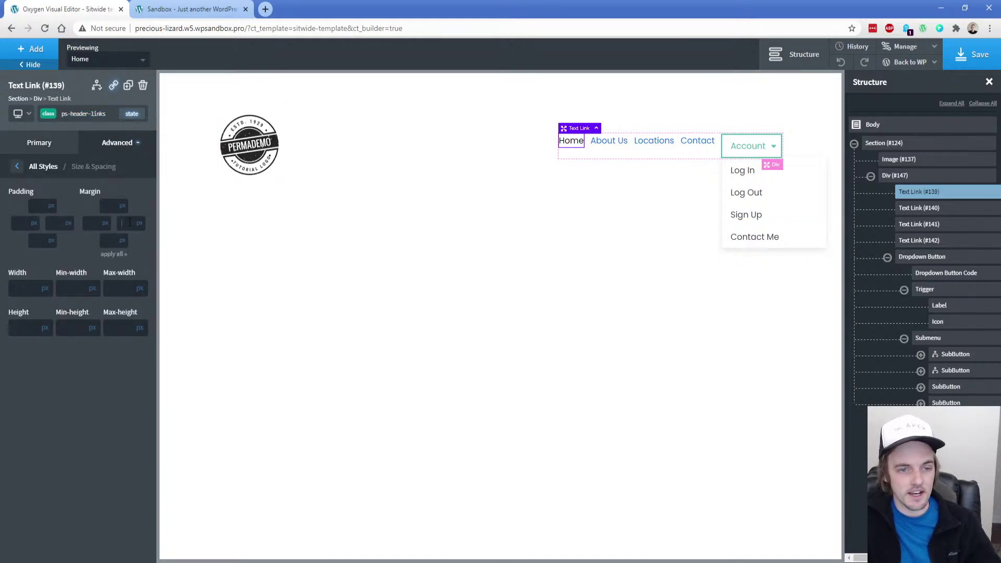
Apply the ps-header-links class to the About Us, Locations and Contact links
{"action": "left_click", "coordinate": [621, 145]}
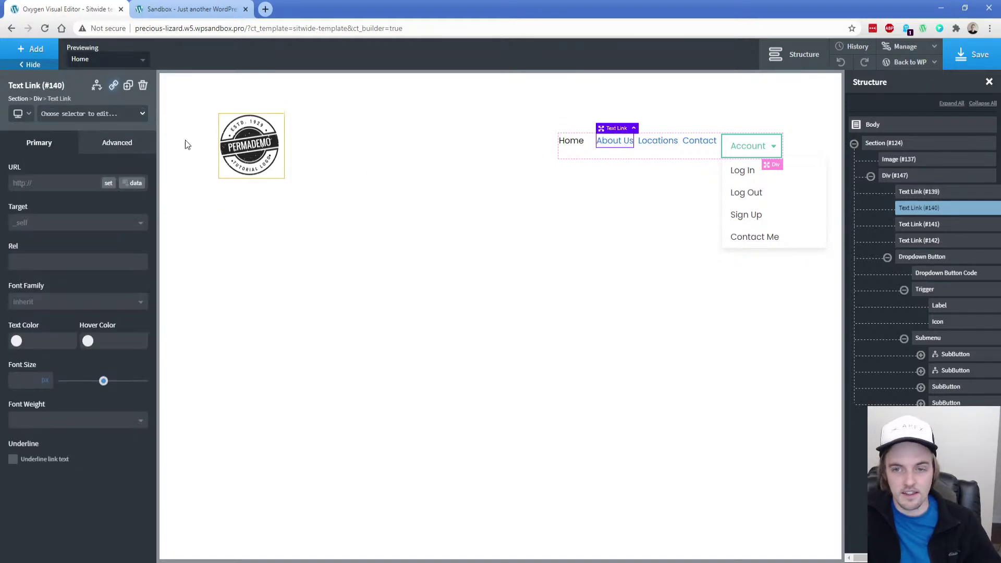
{"action": "left_click", "coordinate": [91, 113]}
{"action": "left_click", "coordinate": [62, 161]}
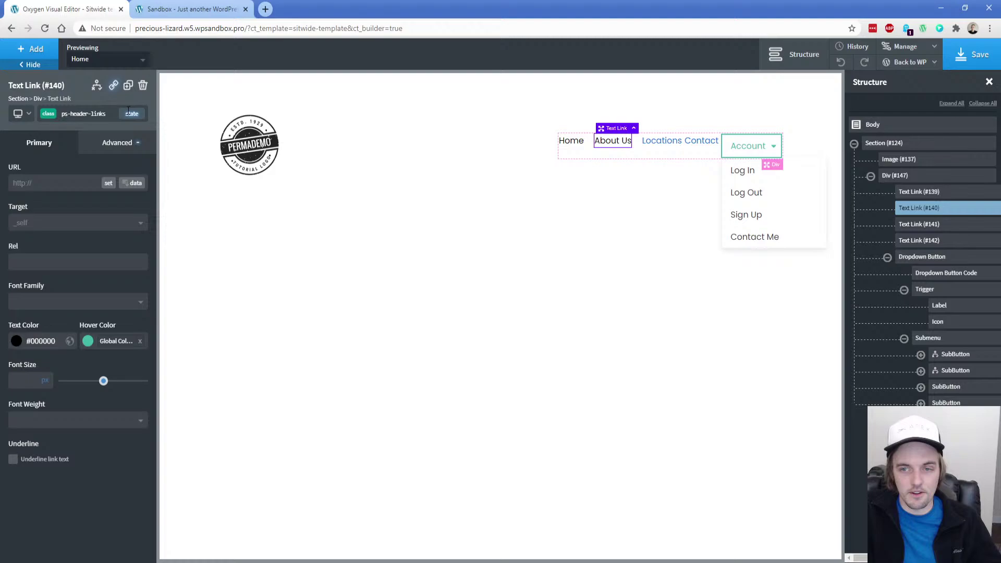
{"action": "left_click", "coordinate": [658, 146]}
{"action": "left_click", "coordinate": [83, 113]}
{"action": "left_click", "coordinate": [63, 165]}
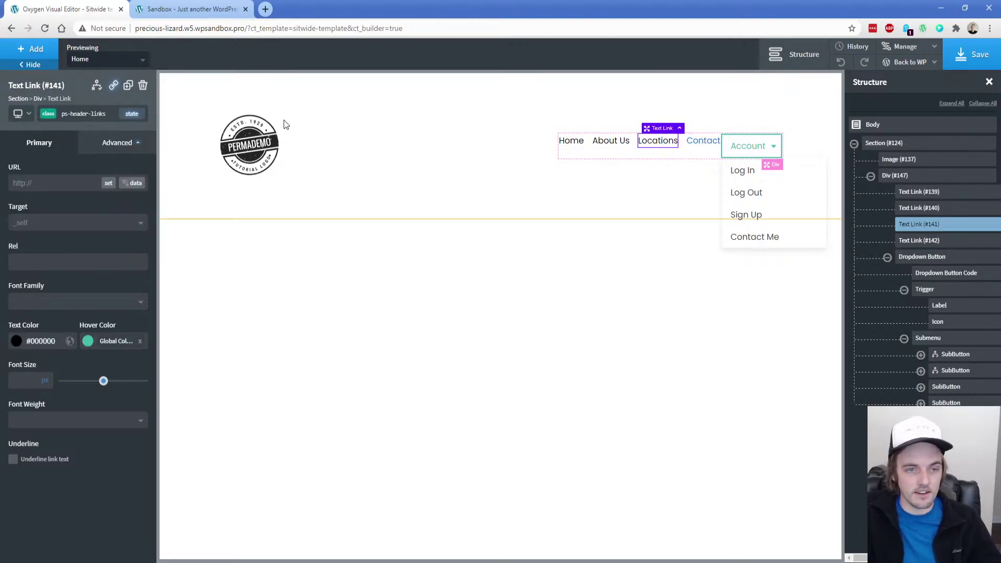
{"action": "left_click", "coordinate": [702, 141]}
{"action": "left_click", "coordinate": [72, 114]}
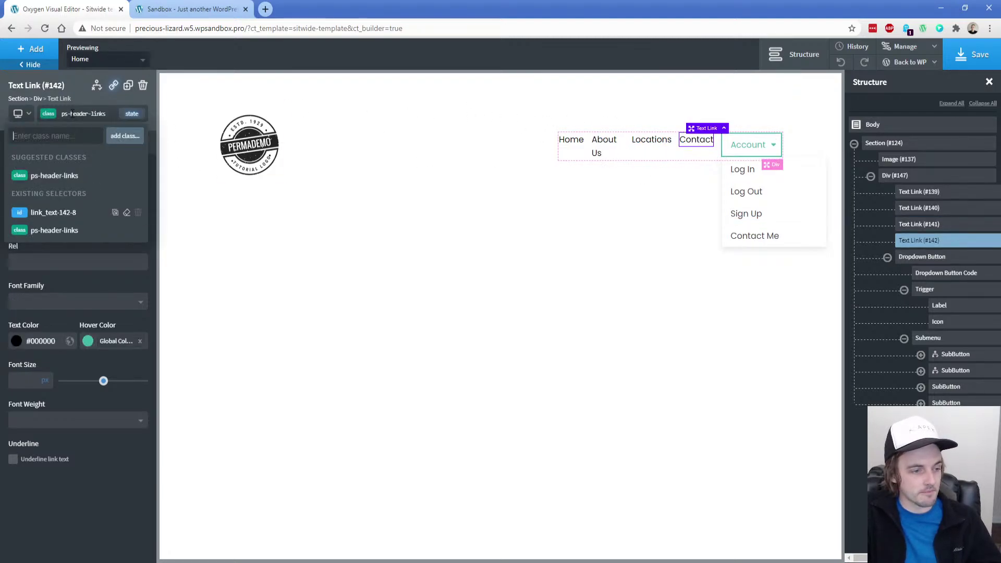
{"action": "left_click", "coordinate": [72, 114]}
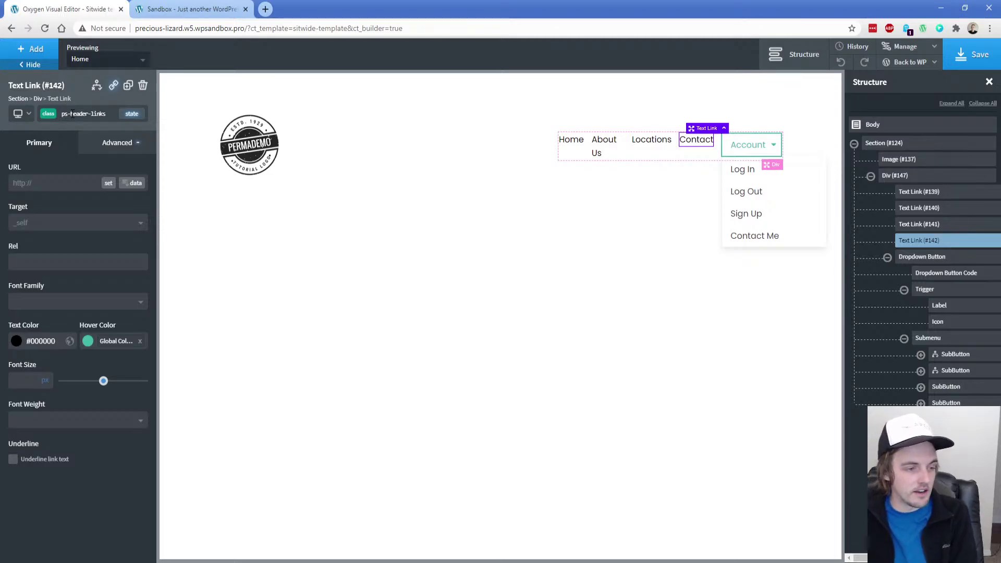
Clear the width value of the Div that holds the navigation links and the Account dropdown
{"action": "left_click", "coordinate": [646, 152]}
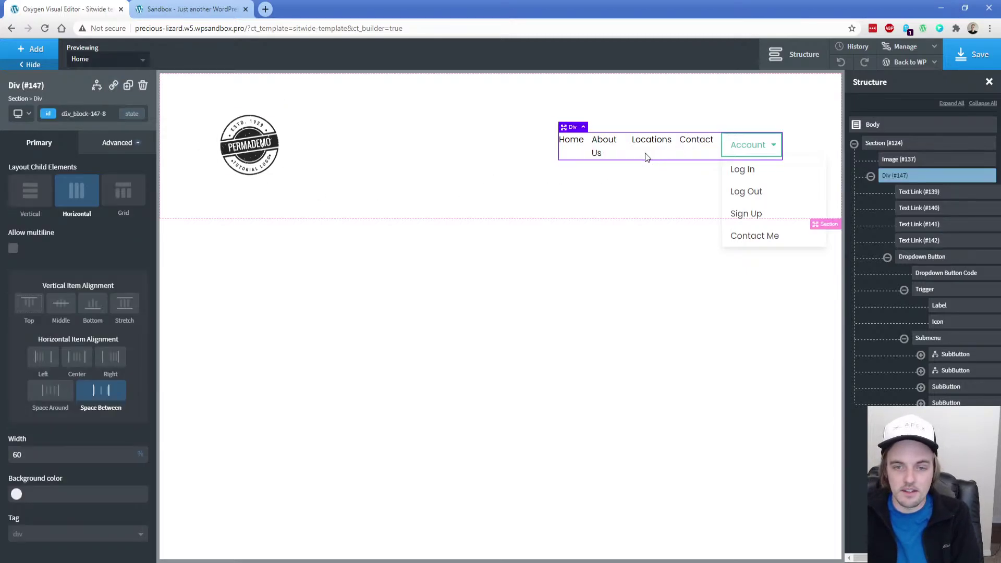
{"action": "left_click", "coordinate": [94, 452]}
{"action": "key", "text": "BackSpace"}
{"action": "key", "text": "BackSpace"}
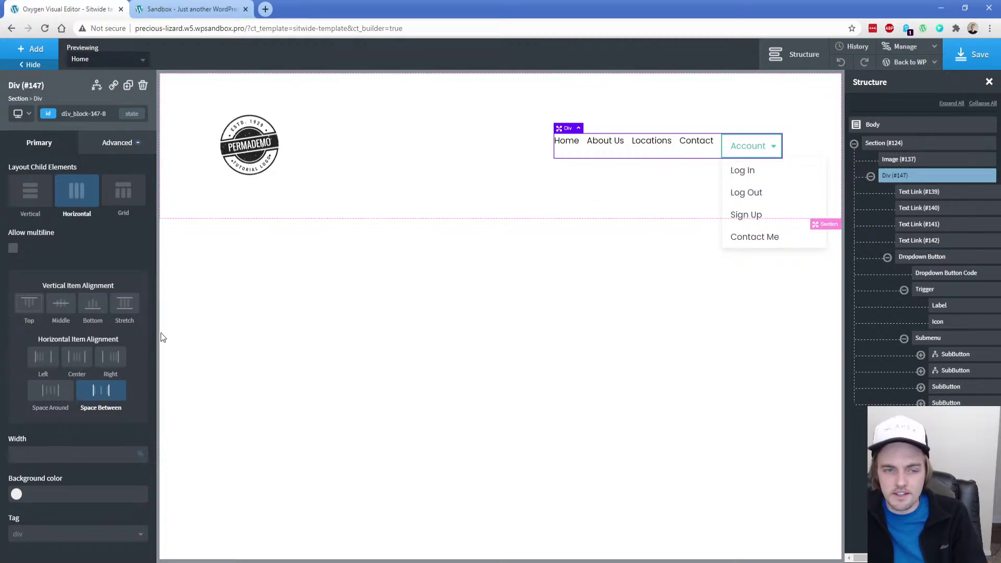
Align the items of the navigation Div vertically to the middle
{"action": "left_click", "coordinate": [61, 308]}
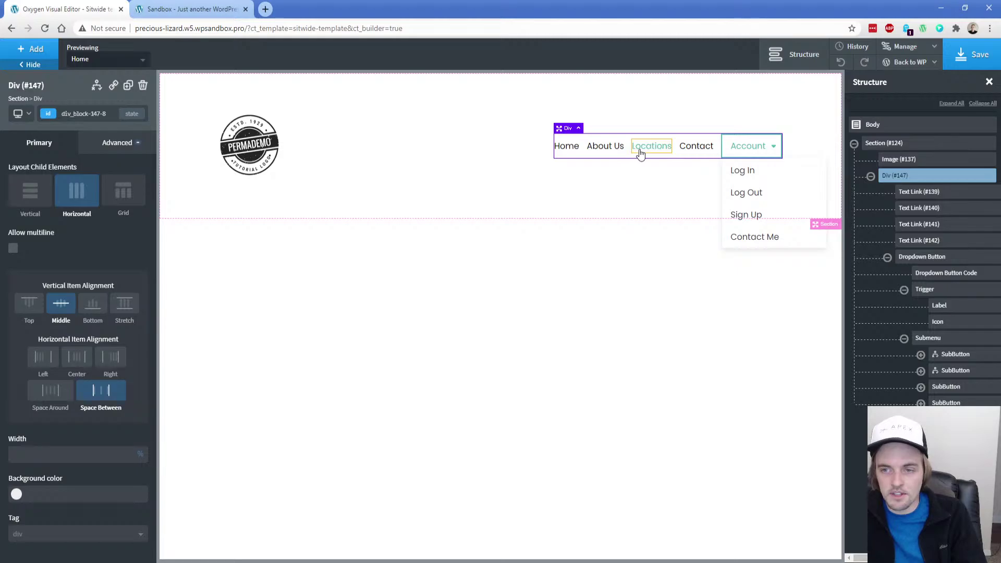
Set the header Section's grid to 4 columns and give its last child a column span of 3
{"action": "left_click", "coordinate": [876, 148]}
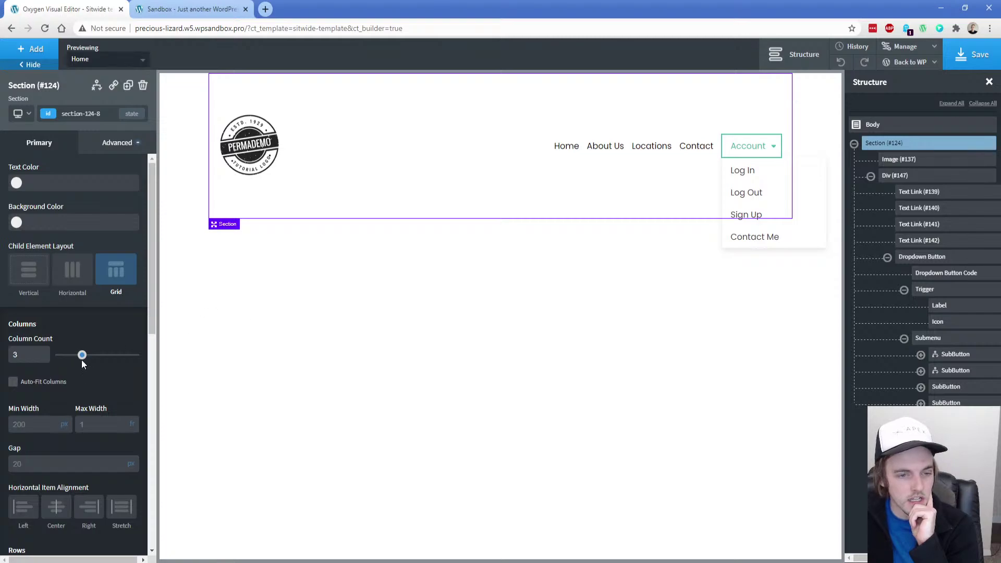
{"action": "left_click_drag", "start_coordinate": [86, 359], "coordinate": [91, 358]}
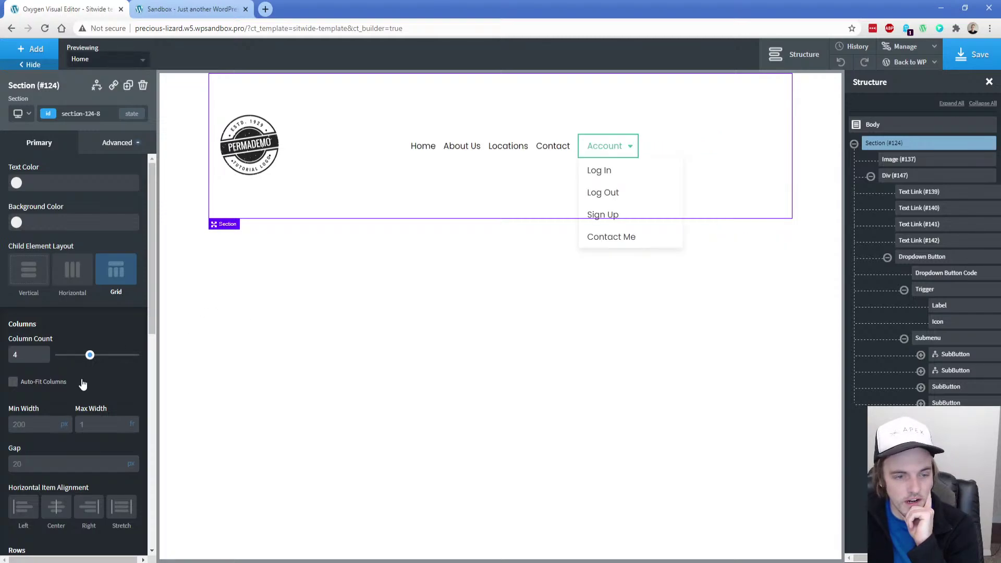
{"action": "scroll", "coordinate": [80, 380], "scroll_direction": "down", "scroll_amount": 7}
{"action": "scroll", "coordinate": [82, 373], "scroll_direction": "down", "scroll_amount": 5}
{"action": "left_click", "coordinate": [73, 380]}
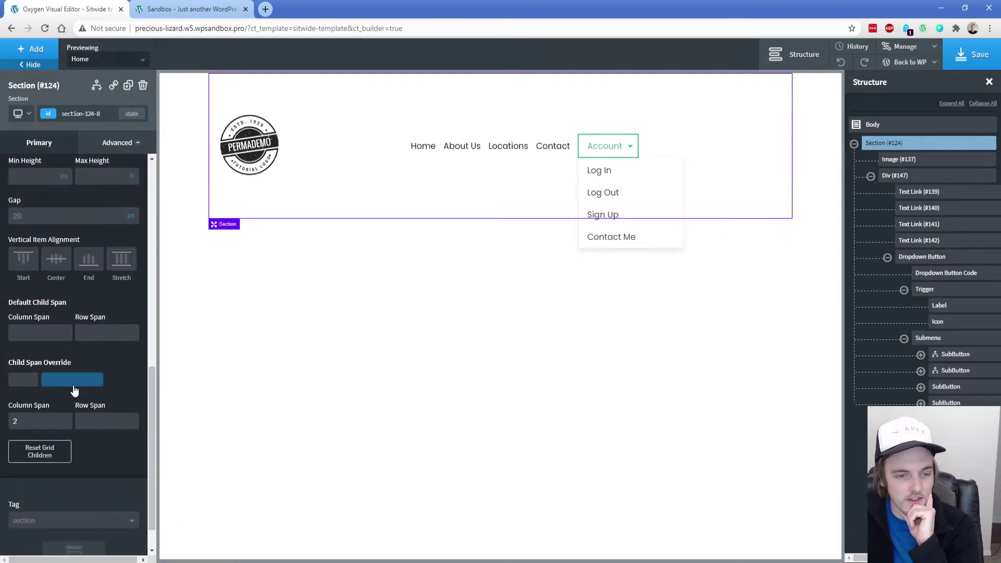
{"action": "double_click", "coordinate": [33, 420]}
{"action": "type", "text": "3"}
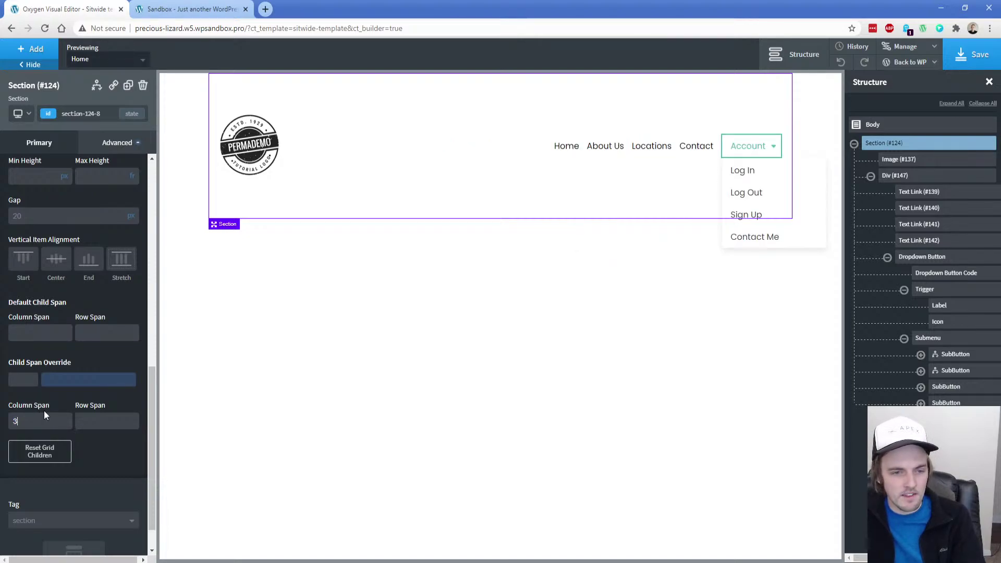
{"action": "scroll", "coordinate": [58, 403], "scroll_direction": "down", "scroll_amount": 2}
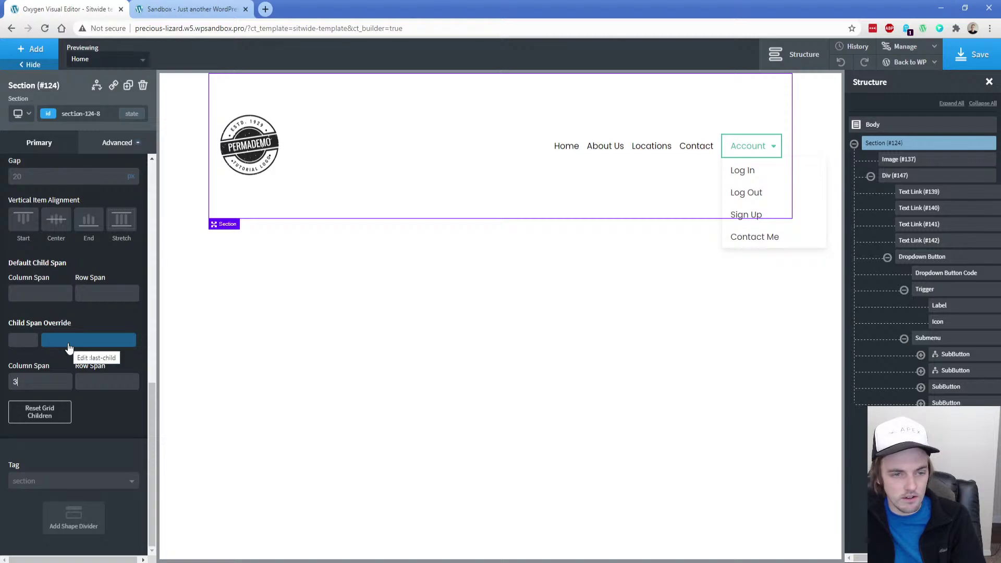
{"action": "scroll", "coordinate": [68, 348], "scroll_direction": "up", "scroll_amount": 5}
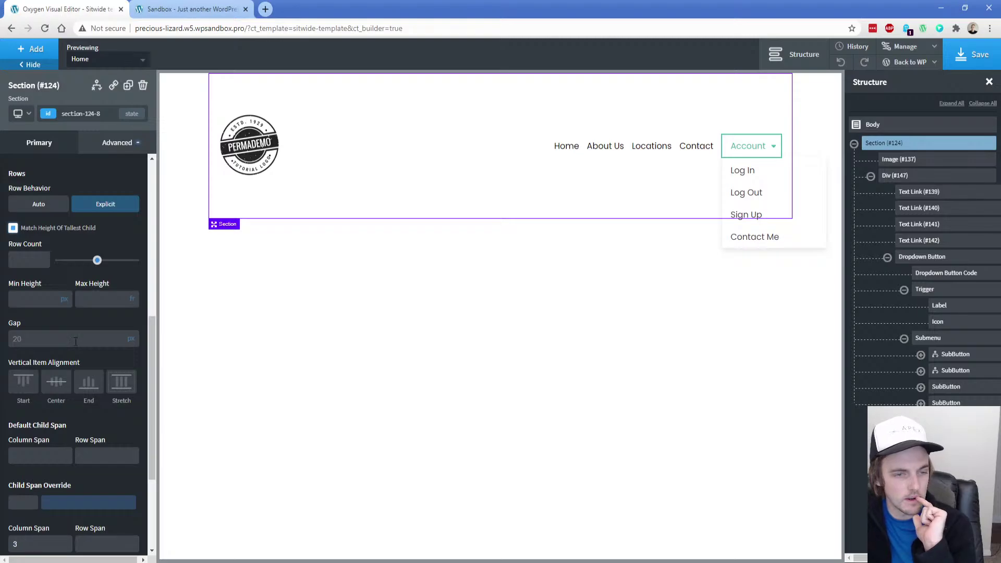
Examine the advanced layout settings of the navigation Div, including its flex, float and position options
{"action": "left_click", "coordinate": [900, 181]}
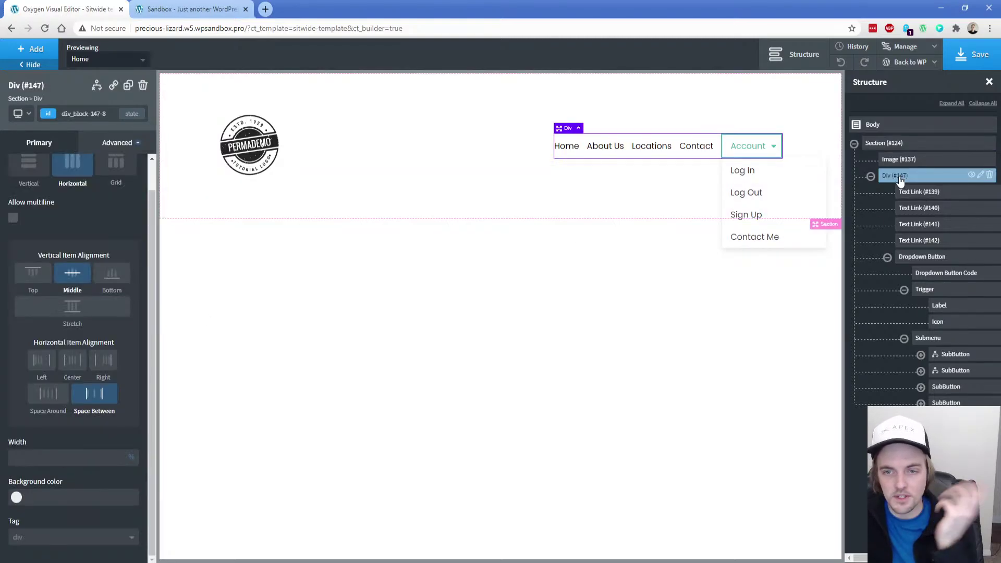
{"action": "left_click", "coordinate": [119, 144]}
{"action": "left_click", "coordinate": [70, 236]}
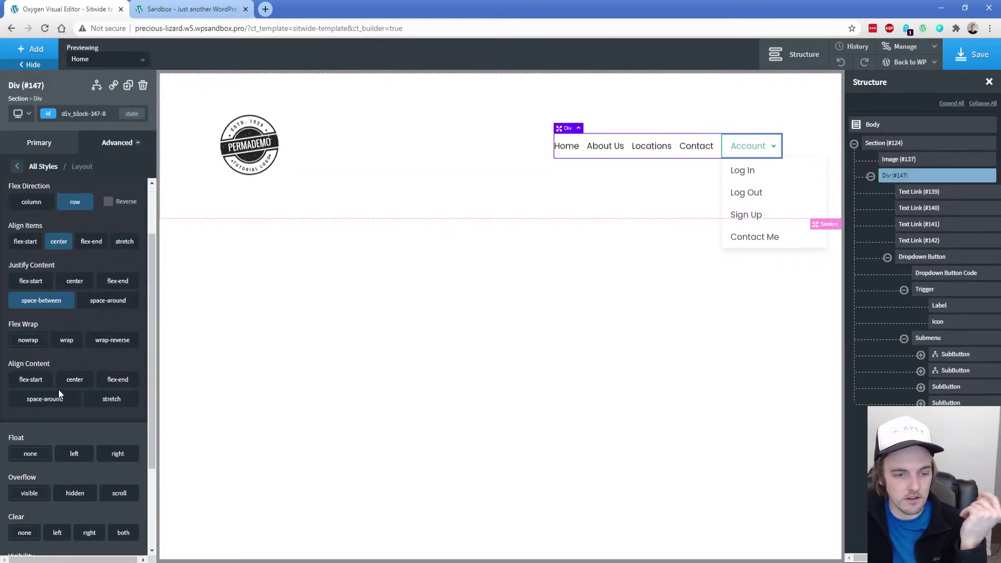
{"action": "scroll", "coordinate": [58, 389], "scroll_direction": "down", "scroll_amount": 5}
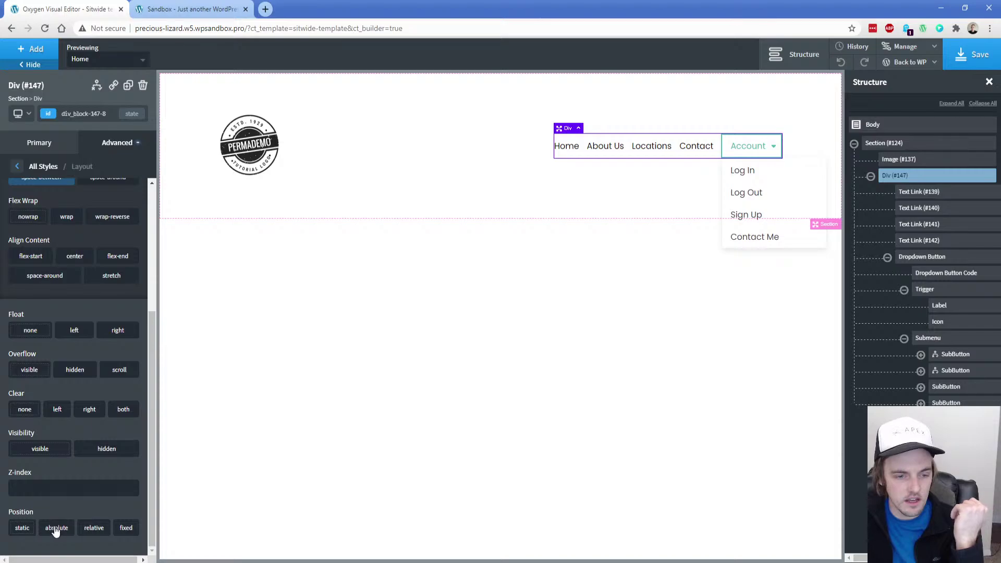
{"action": "scroll", "coordinate": [53, 439], "scroll_direction": "up", "scroll_amount": 4}
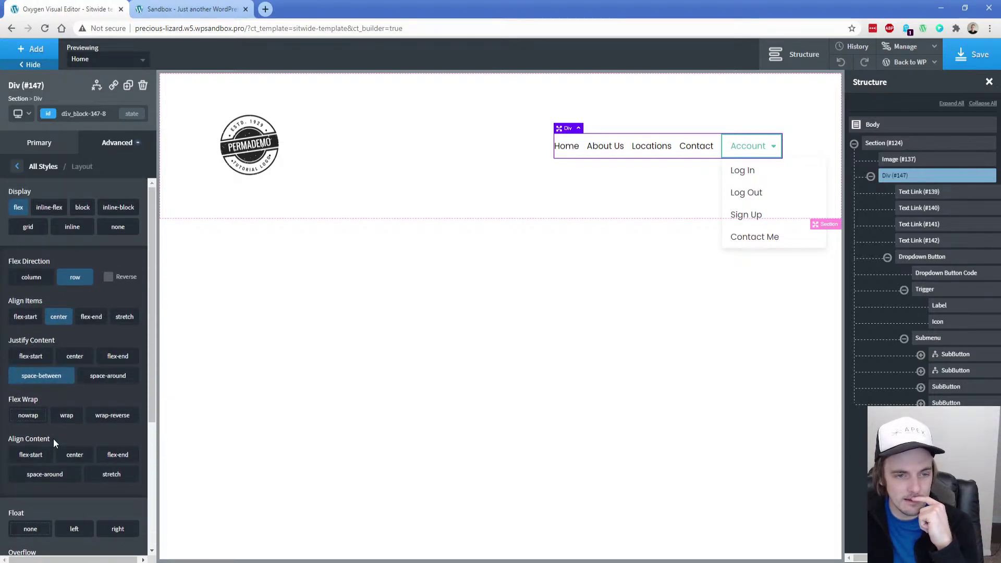
{"action": "scroll", "coordinate": [53, 439], "scroll_direction": "down", "scroll_amount": 4}
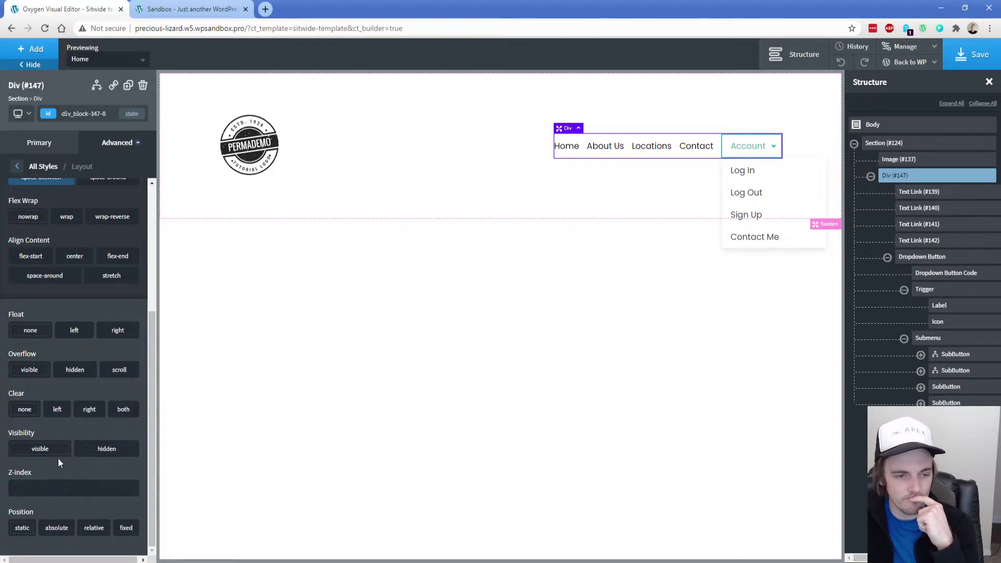
{"action": "left_click", "coordinate": [116, 146]}
{"action": "left_click", "coordinate": [77, 233]}
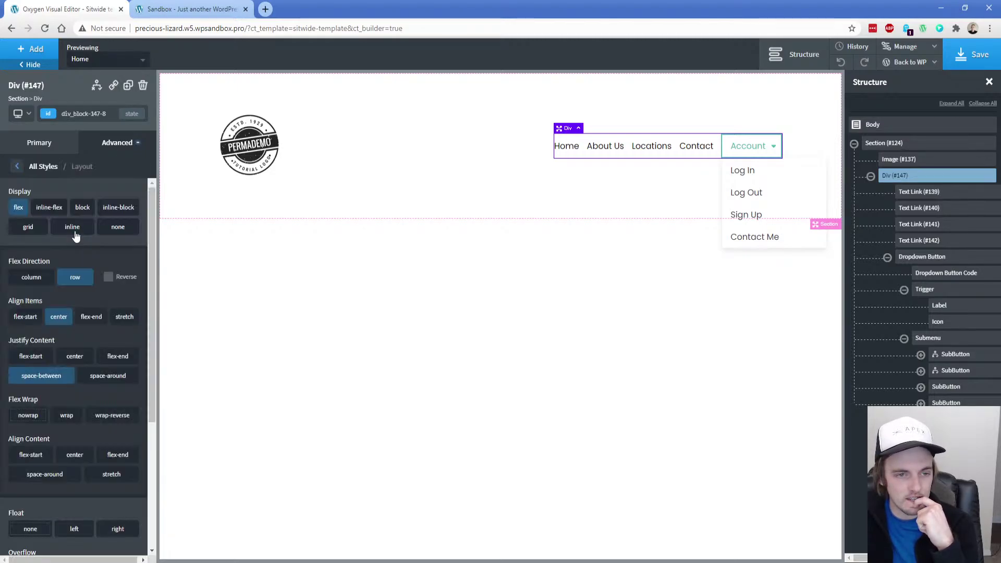
Switch the navigation Div's horizontal child layout off and back on
{"action": "left_click", "coordinate": [54, 143]}
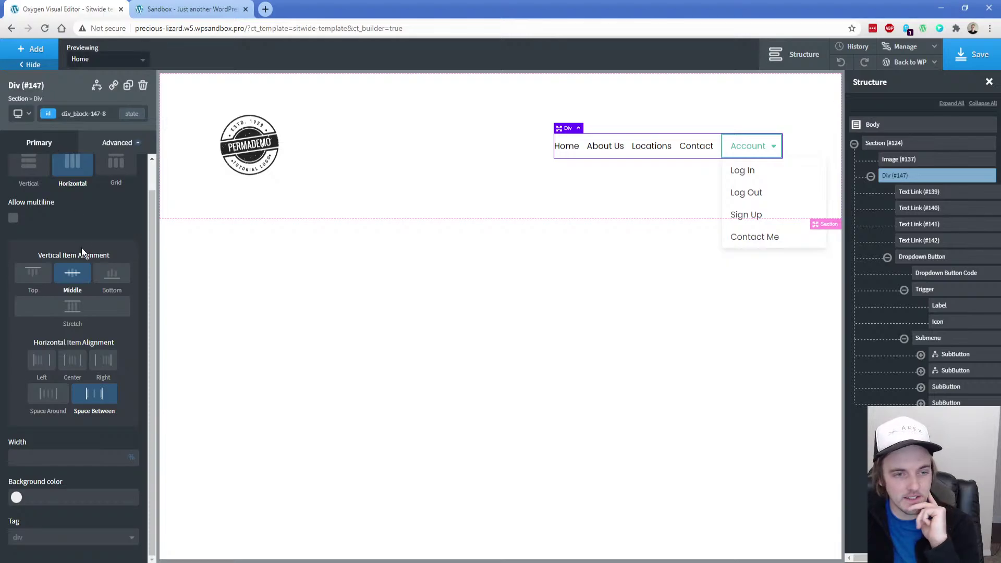
{"action": "scroll", "coordinate": [82, 248], "scroll_direction": "up", "scroll_amount": 1}
{"action": "left_click", "coordinate": [77, 198]}
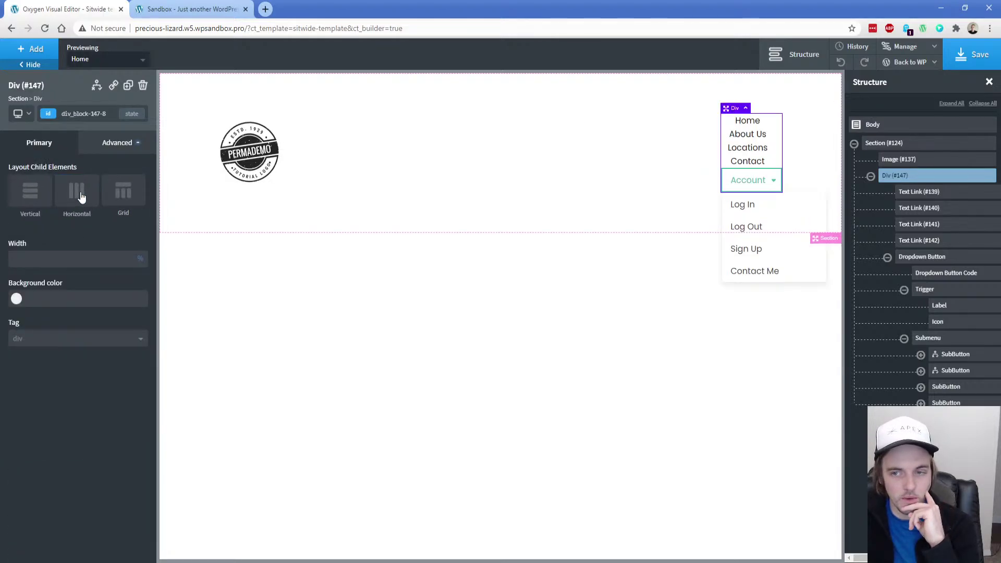
{"action": "left_click", "coordinate": [108, 148]}
{"action": "left_click", "coordinate": [73, 229]}
{"action": "scroll", "coordinate": [67, 350], "scroll_direction": "down", "scroll_amount": 1}
{"action": "scroll", "coordinate": [65, 353], "scroll_direction": "up", "scroll_amount": 3}
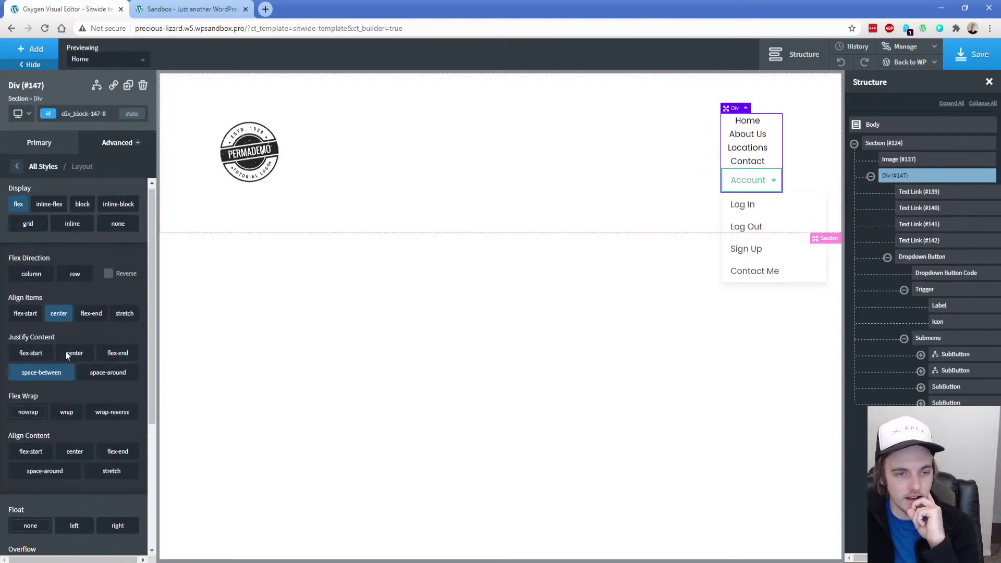
{"action": "left_click", "coordinate": [55, 147]}
{"action": "left_click", "coordinate": [74, 204]}
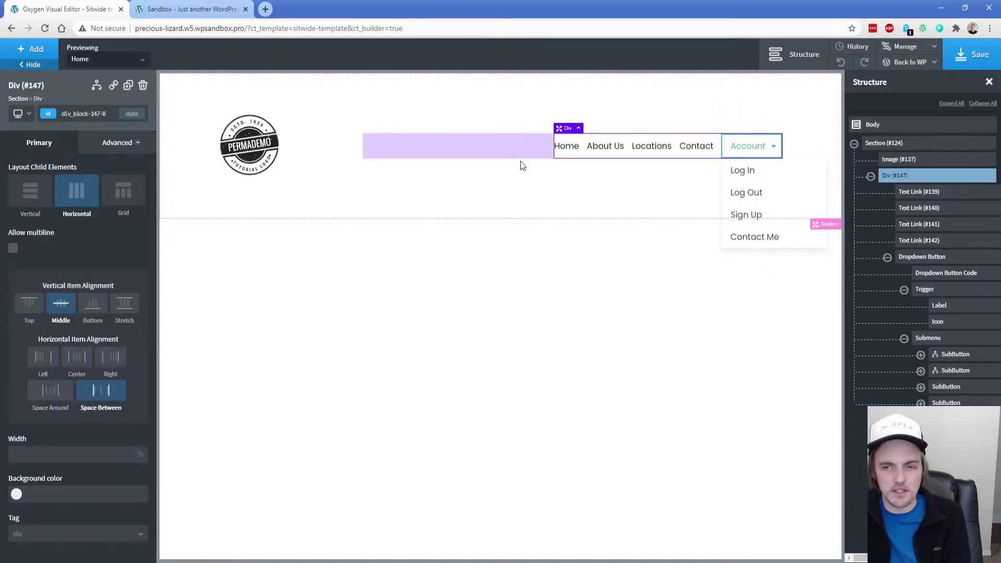
Replace the navigation Div's auto left margin with the px unit and align its items horizontally to the right
{"action": "left_click", "coordinate": [110, 152]}
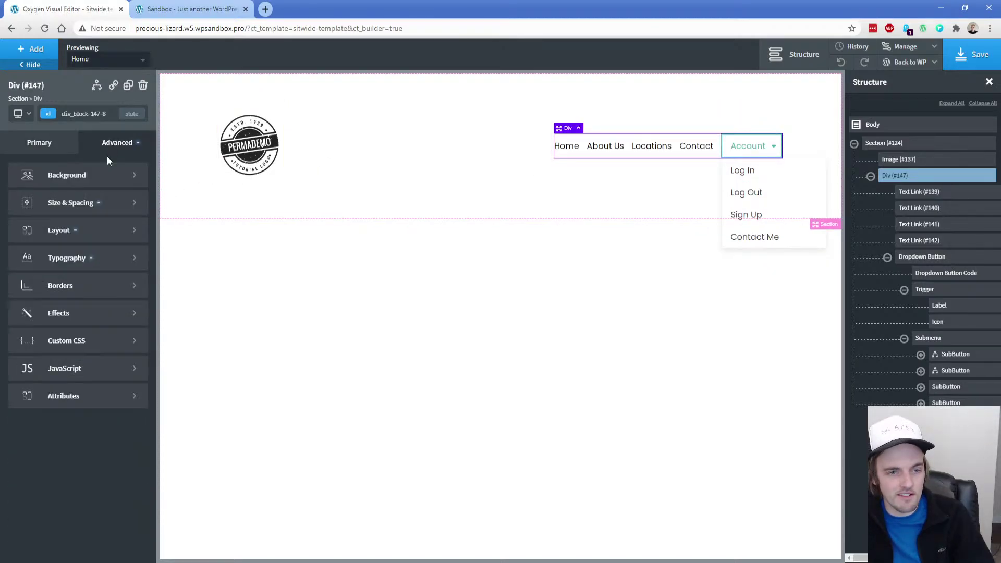
{"action": "left_click", "coordinate": [101, 201]}
{"action": "left_click", "coordinate": [101, 209]}
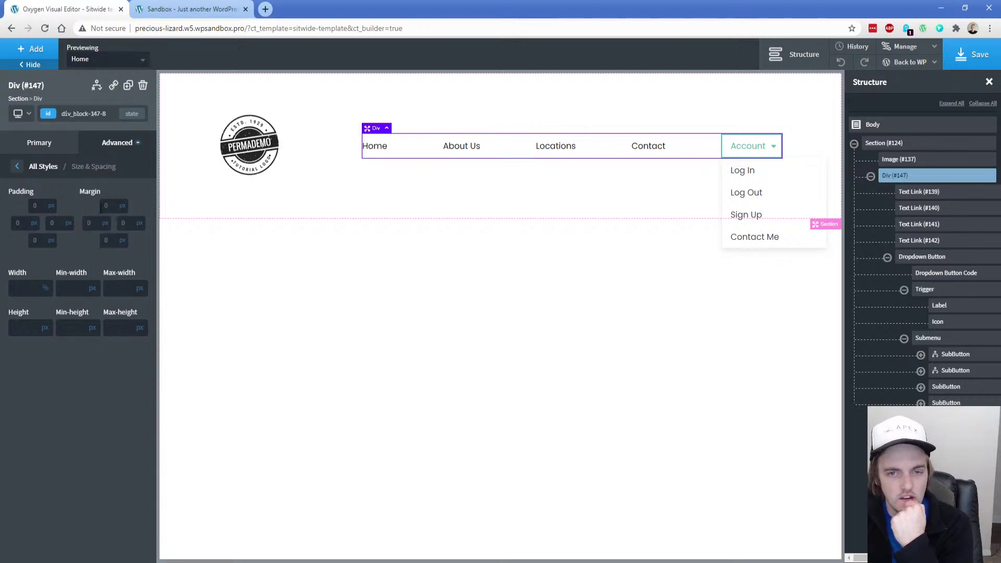
{"action": "mouse_move", "coordinate": [106, 223]}
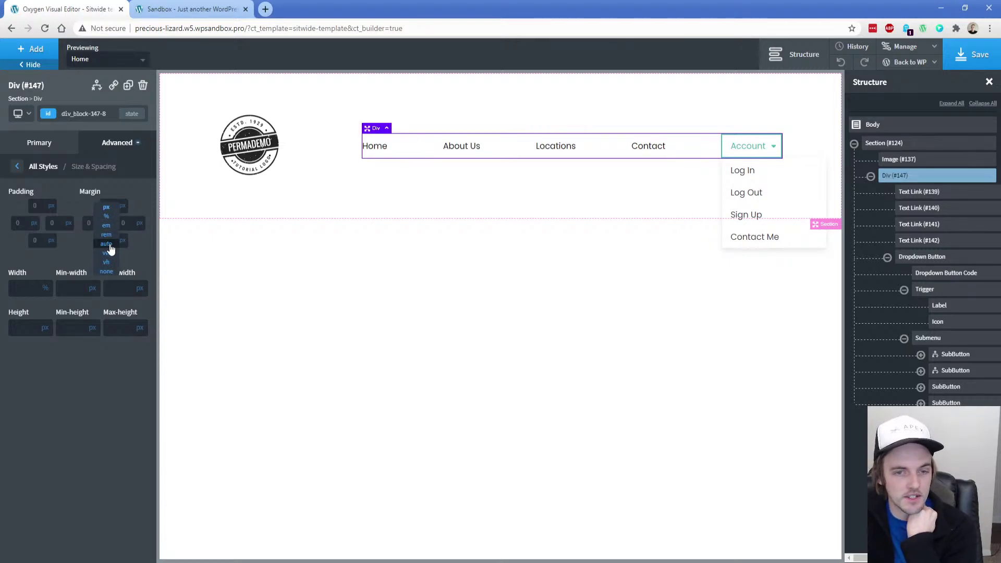
{"action": "left_click", "coordinate": [106, 245]}
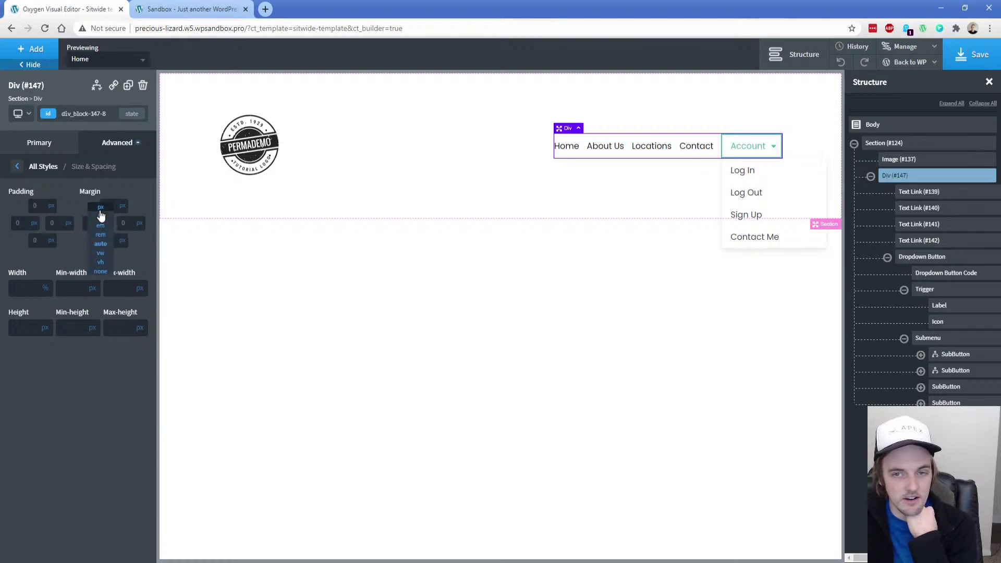
{"action": "left_click", "coordinate": [101, 209]}
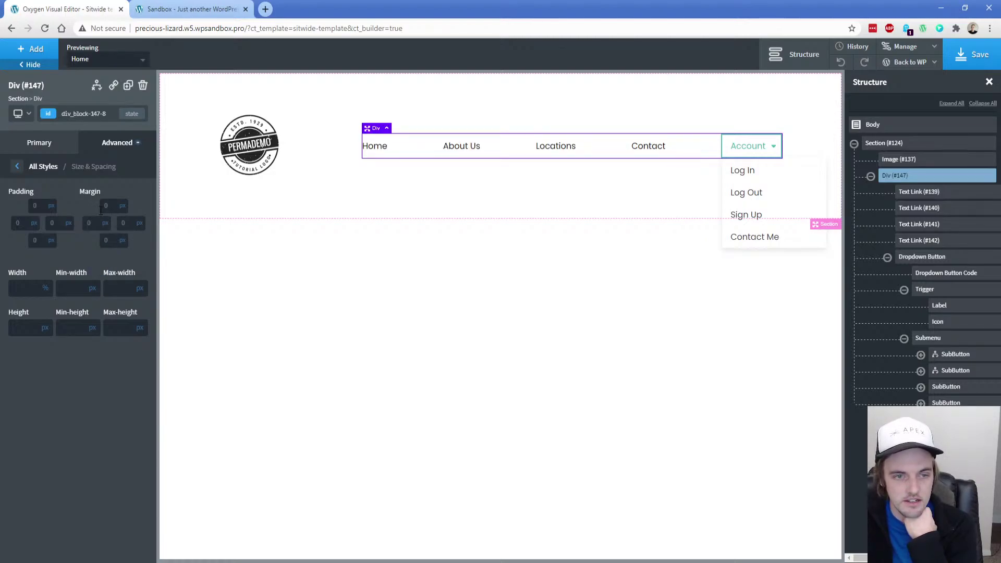
{"action": "left_click", "coordinate": [64, 145]}
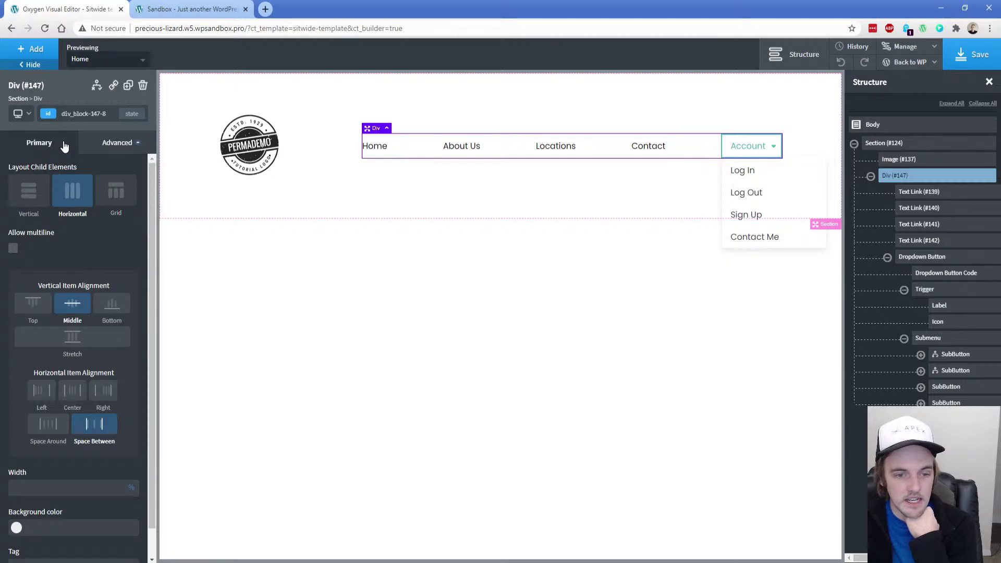
{"action": "left_click", "coordinate": [102, 392]}
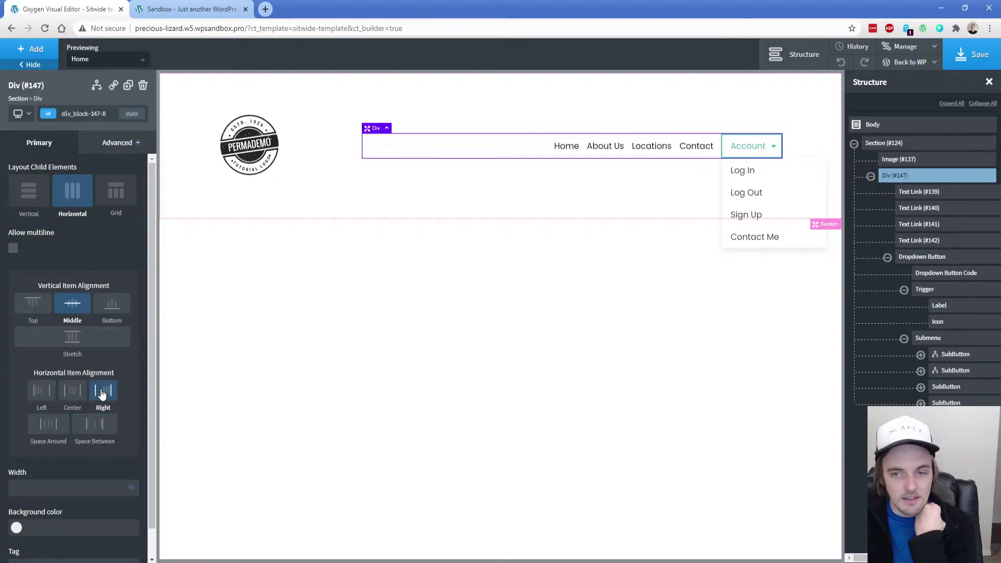
Set the right margin of the ps-header-links class to 45 px through the Home link
{"action": "left_click", "coordinate": [566, 147]}
{"action": "left_click", "coordinate": [119, 145]}
{"action": "left_click", "coordinate": [107, 204]}
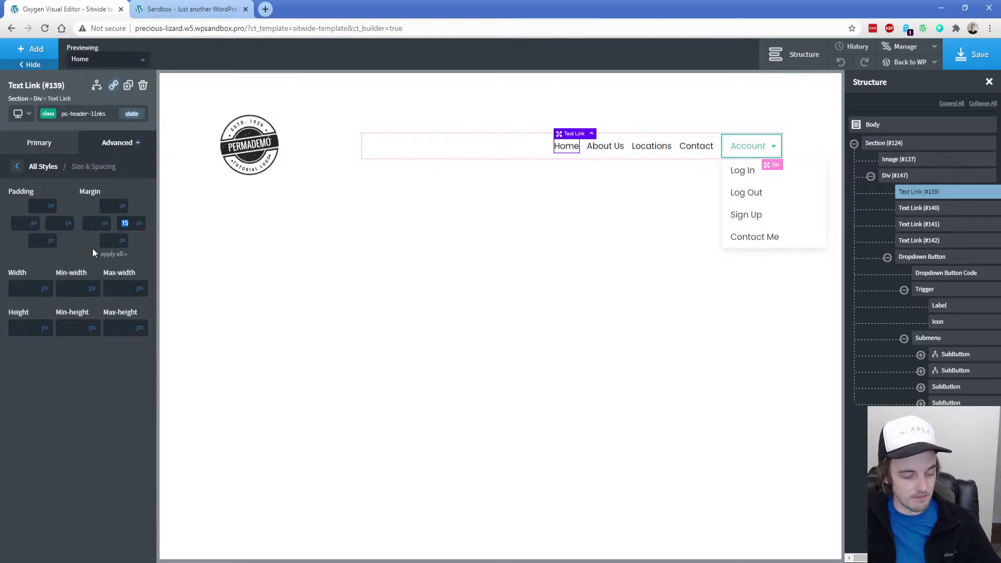
{"action": "type", "text": "30"}
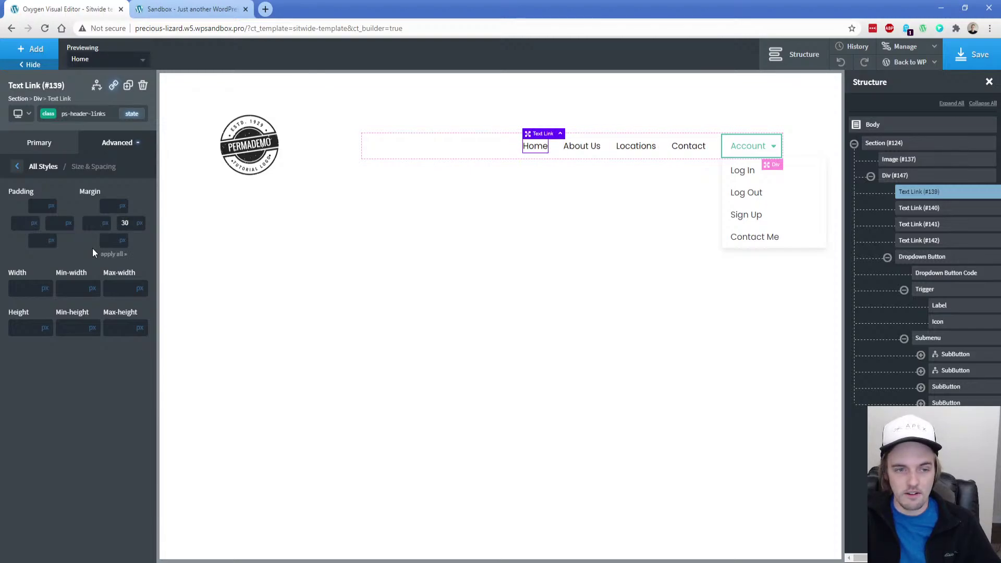
{"action": "key", "text": "BackSpace"}
{"action": "key", "text": "BackSpace"}
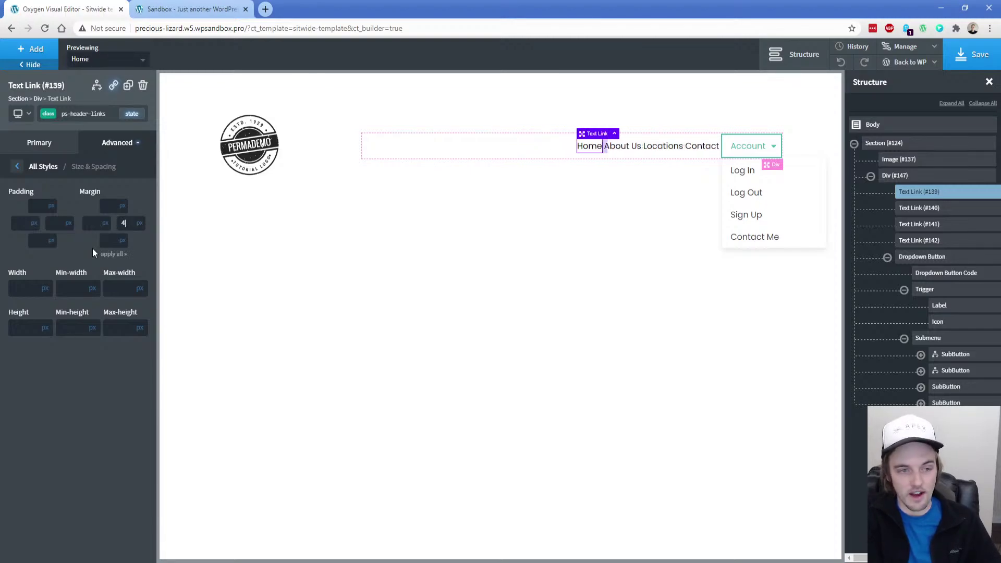
{"action": "type", "text": "45"}
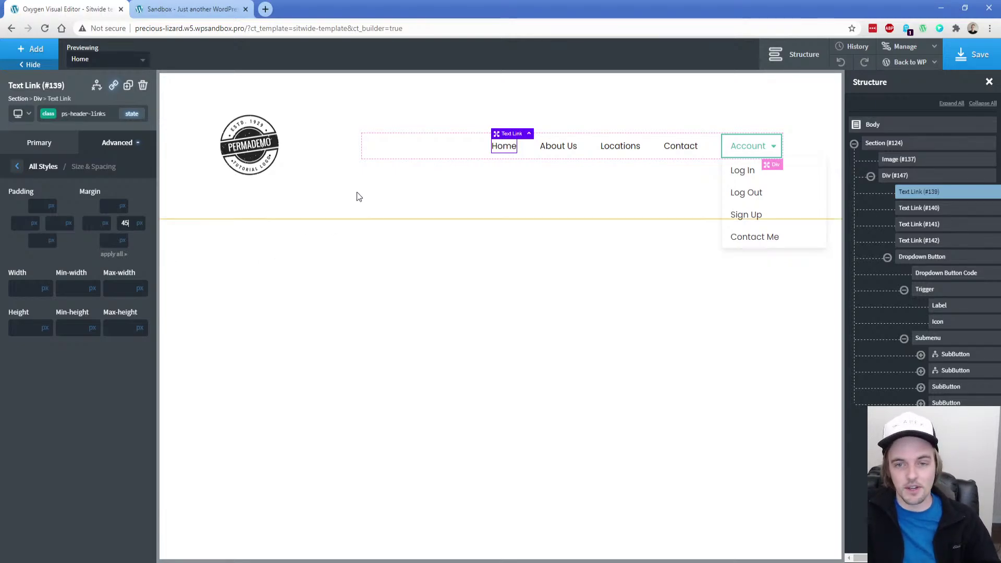
Set the header Section's top and bottom container padding to 25 px
{"action": "left_click", "coordinate": [321, 149]}
{"action": "left_click", "coordinate": [102, 150]}
{"action": "left_click", "coordinate": [77, 205]}
{"action": "left_click", "coordinate": [76, 206]}
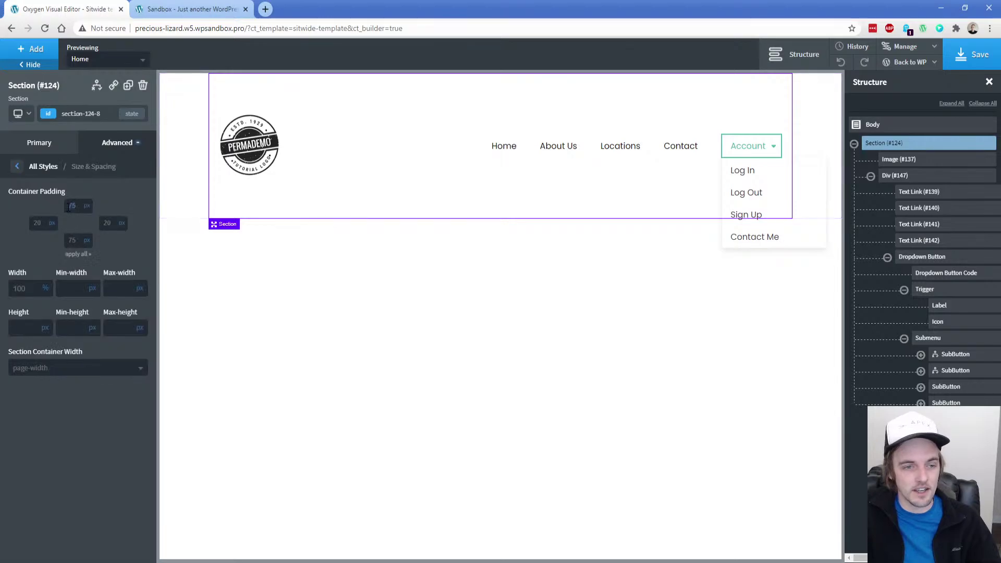
{"action": "type", "text": "25"}
{"action": "key", "text": "Tab"}
{"action": "key", "text": "Tab"}
{"action": "key", "text": "Tab"}
{"action": "type", "text": "25"}
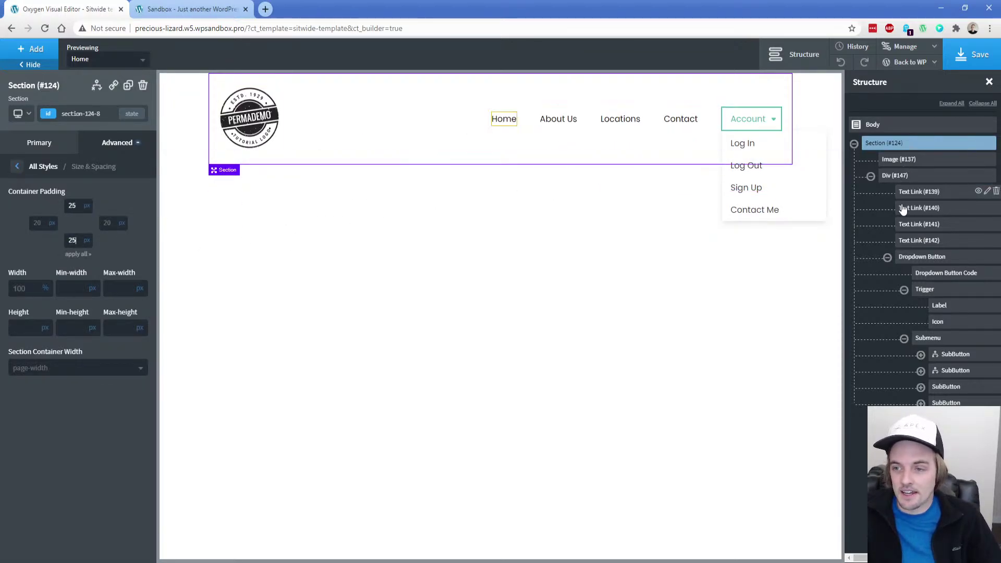
Give the Dropdown Button's hover state the green global color as background, and select its Trigger element
{"action": "left_click", "coordinate": [906, 259]}
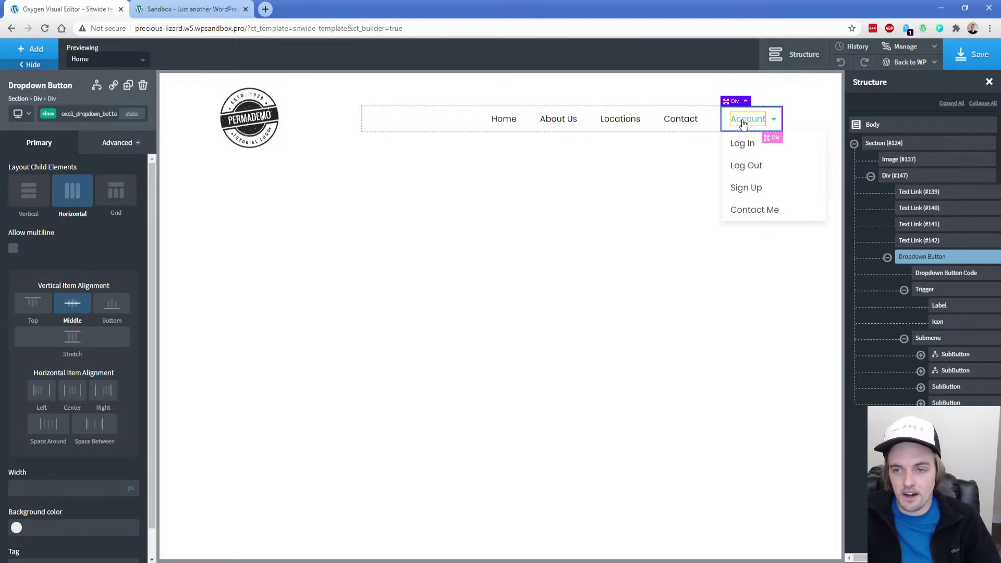
{"action": "left_click", "coordinate": [128, 114]}
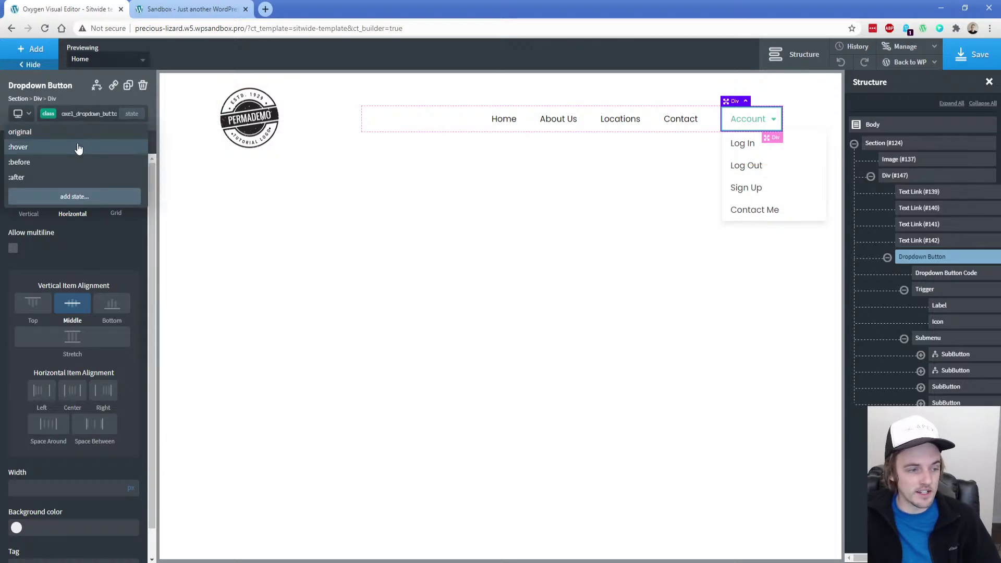
{"action": "left_click", "coordinate": [78, 149]}
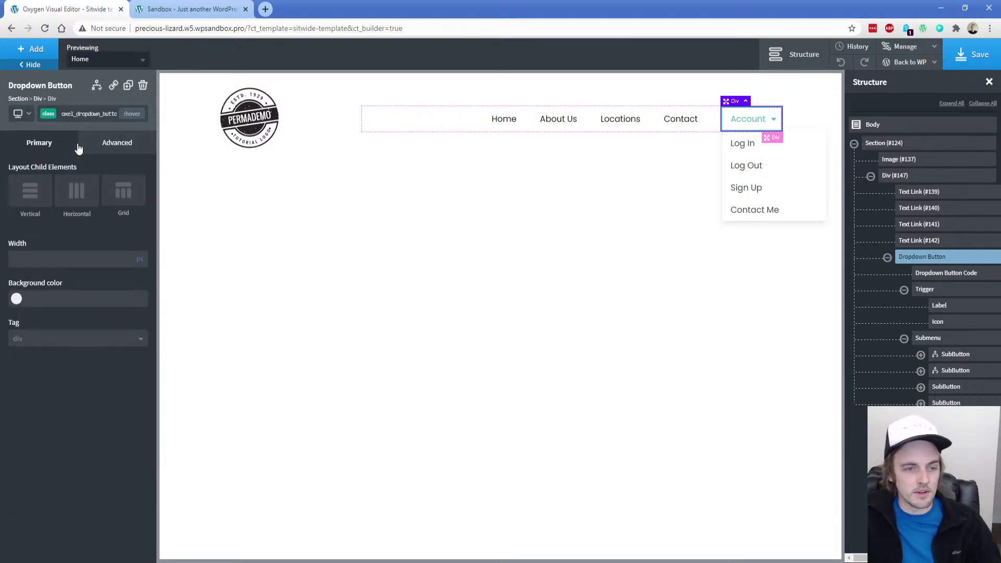
{"action": "left_click", "coordinate": [16, 299]}
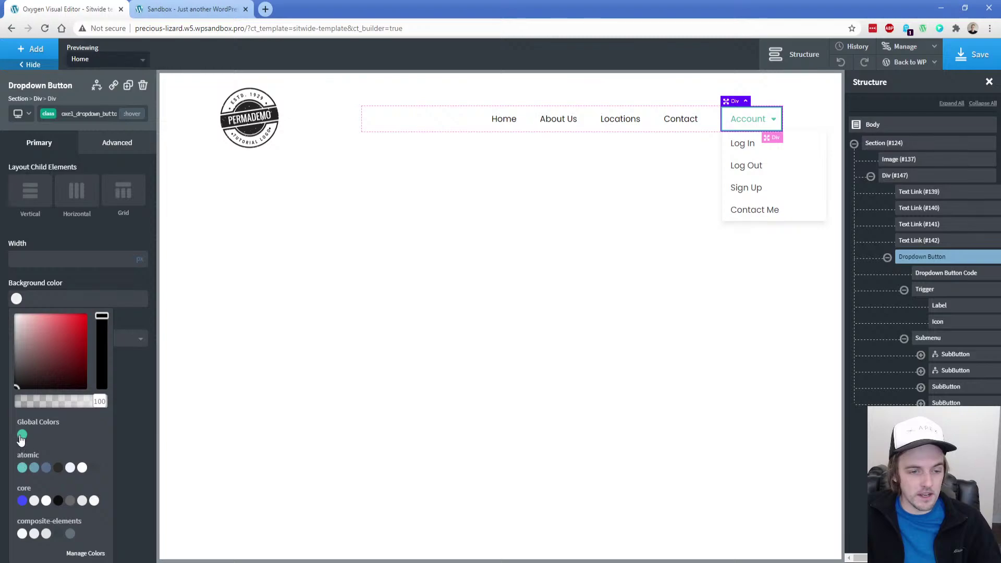
{"action": "left_click", "coordinate": [22, 434]}
{"action": "left_click", "coordinate": [925, 289]}
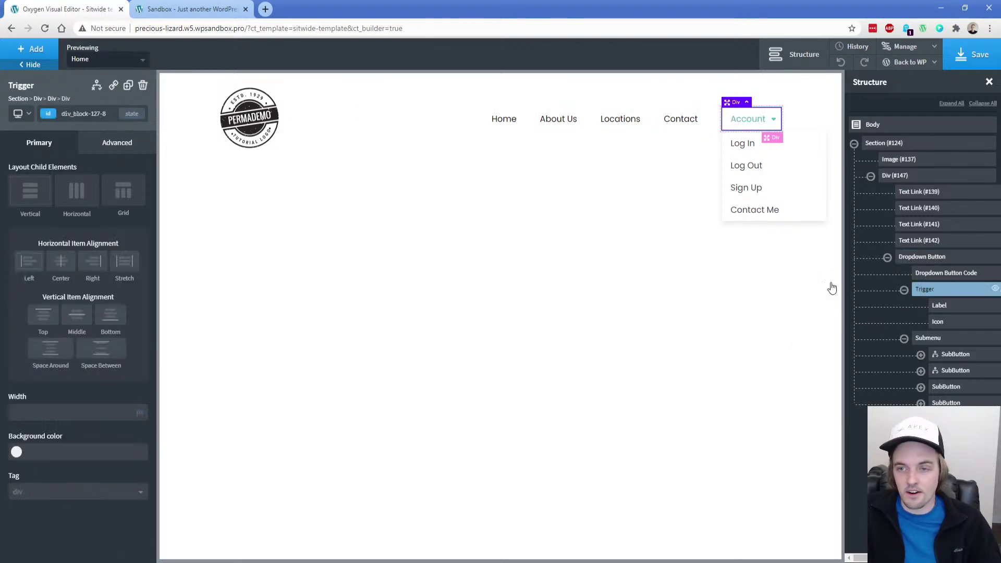
Set the Account Label's hover text color to white (#ffffff)
{"action": "left_click", "coordinate": [748, 123]}
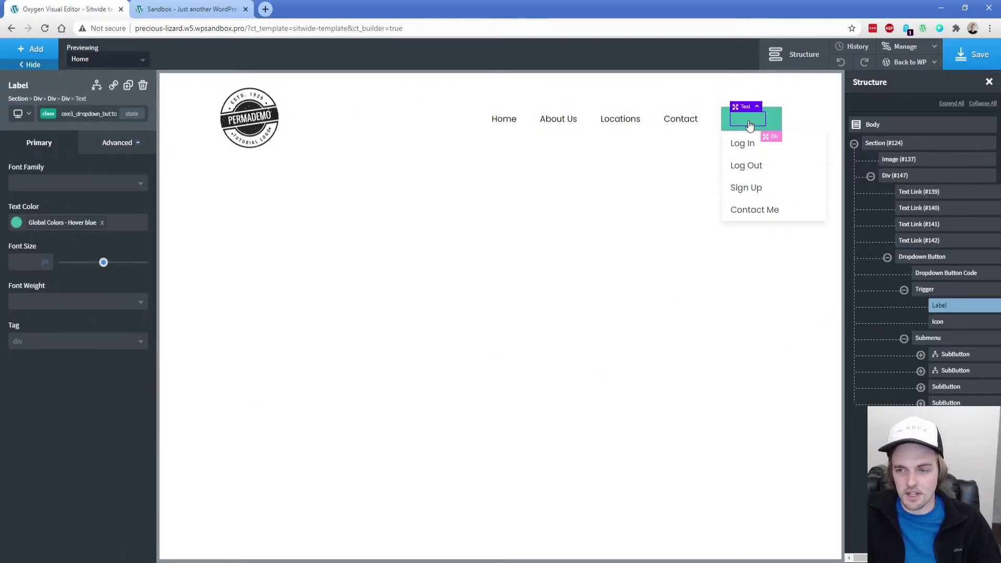
{"action": "left_click", "coordinate": [132, 113]}
{"action": "left_click", "coordinate": [82, 148]}
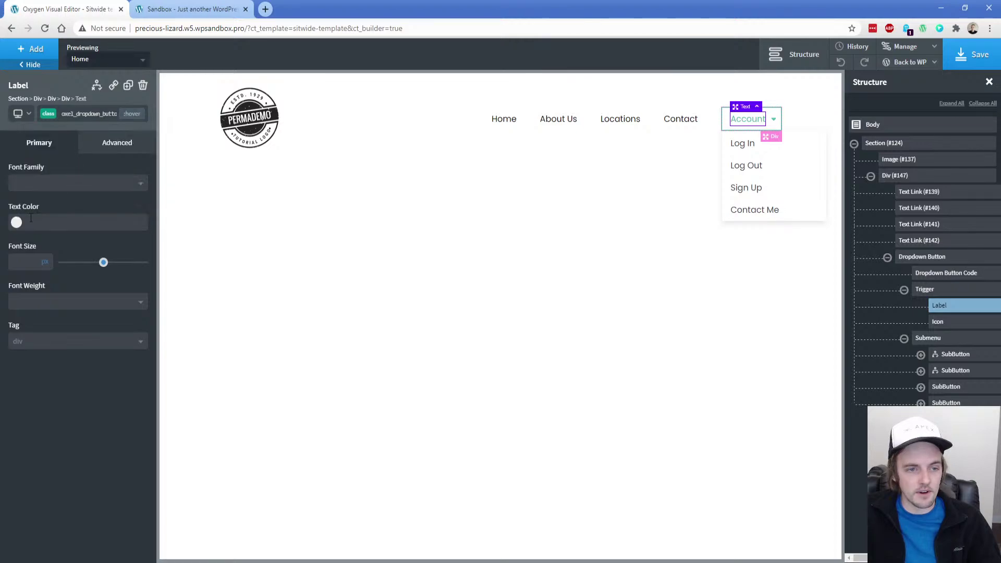
{"action": "left_click", "coordinate": [17, 223]}
{"action": "left_click_drag", "start_coordinate": [23, 265], "coordinate": [6, 206]}
{"action": "left_click", "coordinate": [18, 211]}
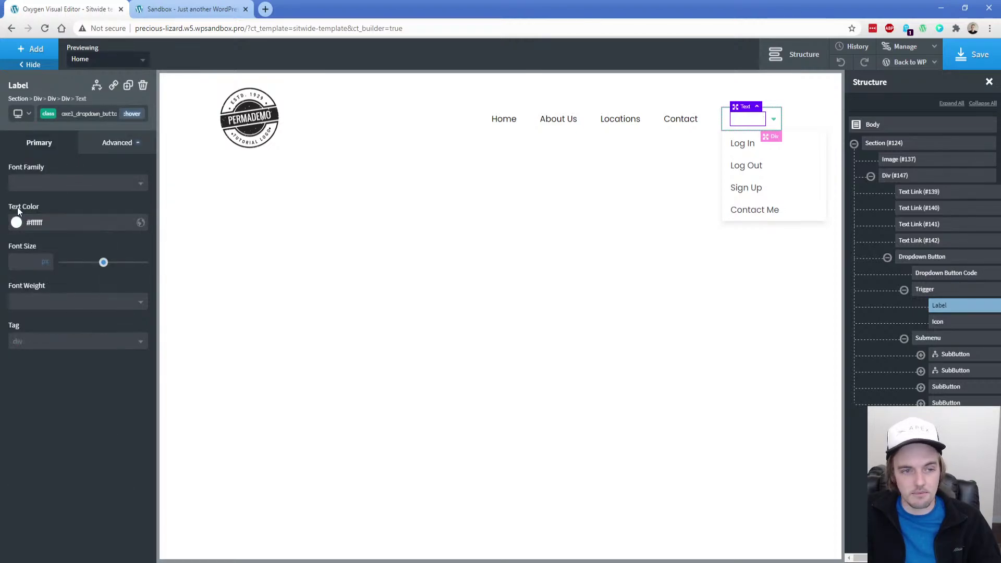
Set the dropdown Icon's hover color to white (#ffffff), and return the Icon to its original state
{"action": "left_click", "coordinate": [944, 322]}
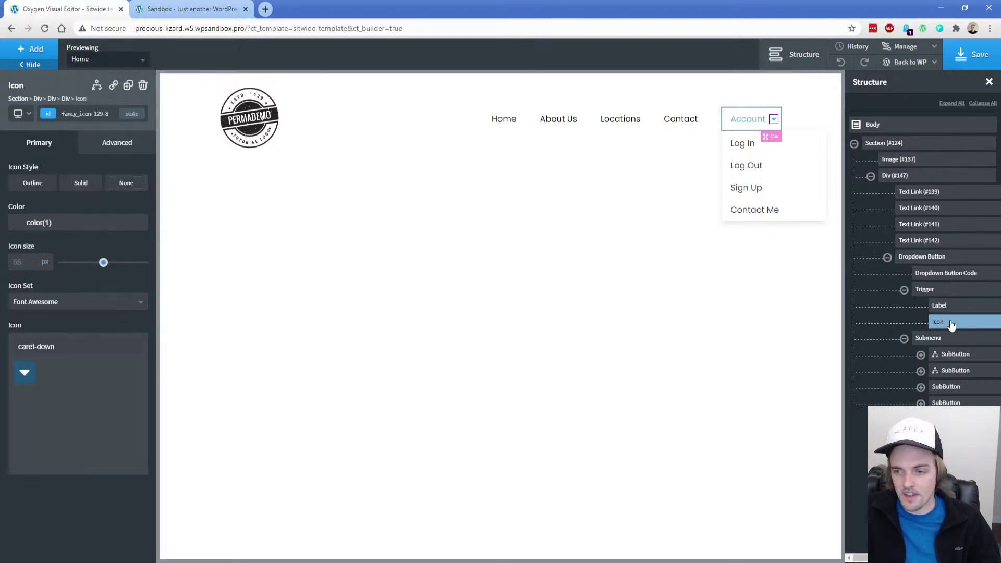
{"action": "left_click", "coordinate": [131, 114]}
{"action": "left_click", "coordinate": [82, 147]}
{"action": "left_click", "coordinate": [17, 223]}
{"action": "left_click_drag", "start_coordinate": [24, 261], "coordinate": [8, 210]}
{"action": "left_click", "coordinate": [51, 206]}
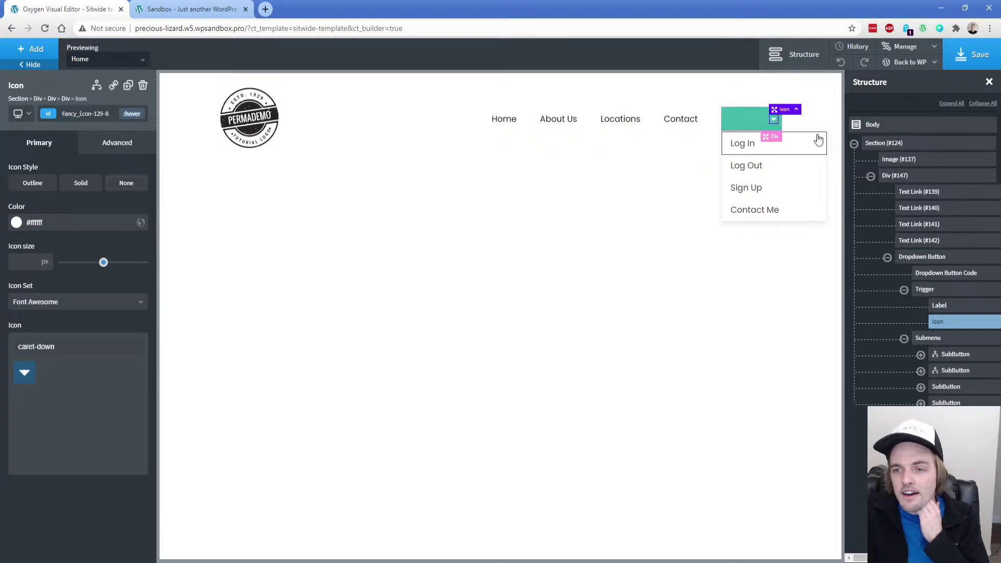
{"action": "left_click", "coordinate": [132, 114]}
{"action": "left_click", "coordinate": [24, 132]}
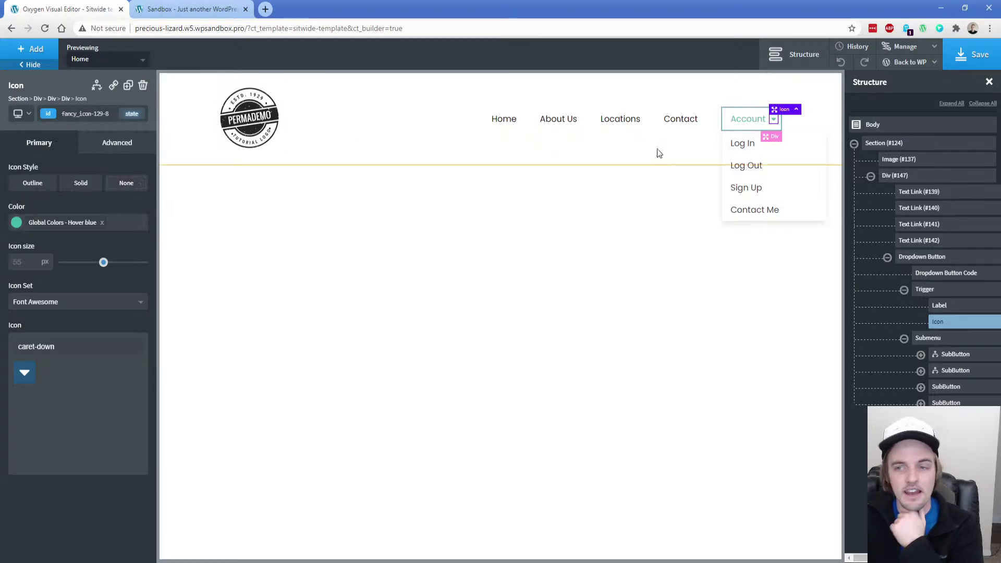
Add the ps-transition class to the Dropdown Button
{"action": "left_click", "coordinate": [908, 261]}
{"action": "left_click", "coordinate": [49, 114]}
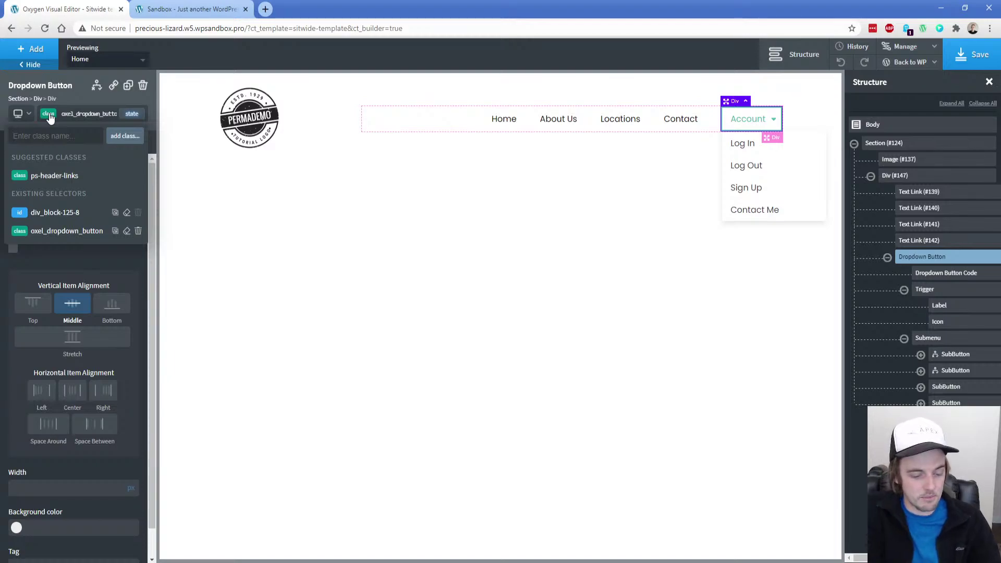
{"action": "type", "text": "ps-tra"}
{"action": "left_click", "coordinate": [51, 173]}
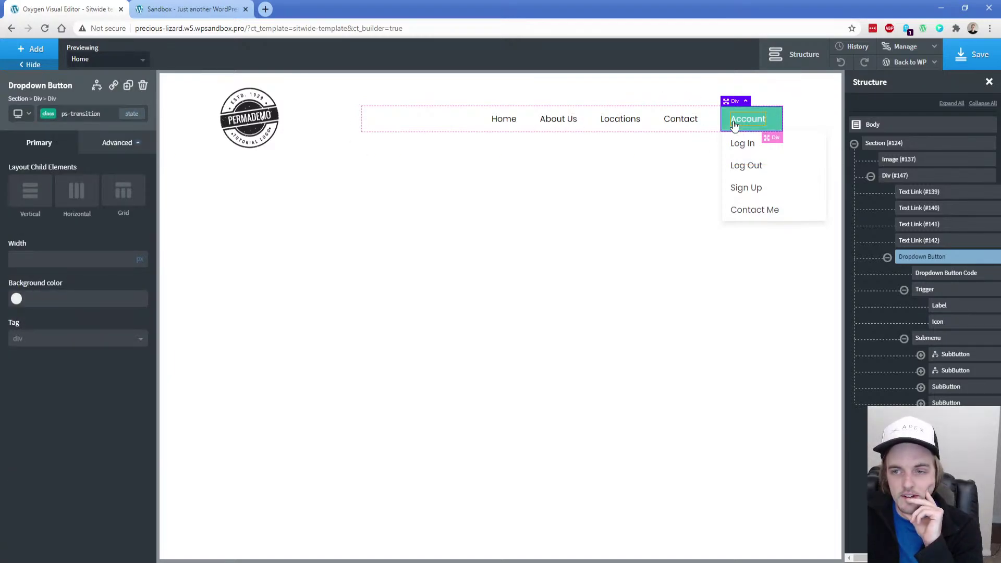
Save the template, reload the live site, and test the Account button's hover style and the opening and closing of its menu
{"action": "left_click", "coordinate": [773, 121]}
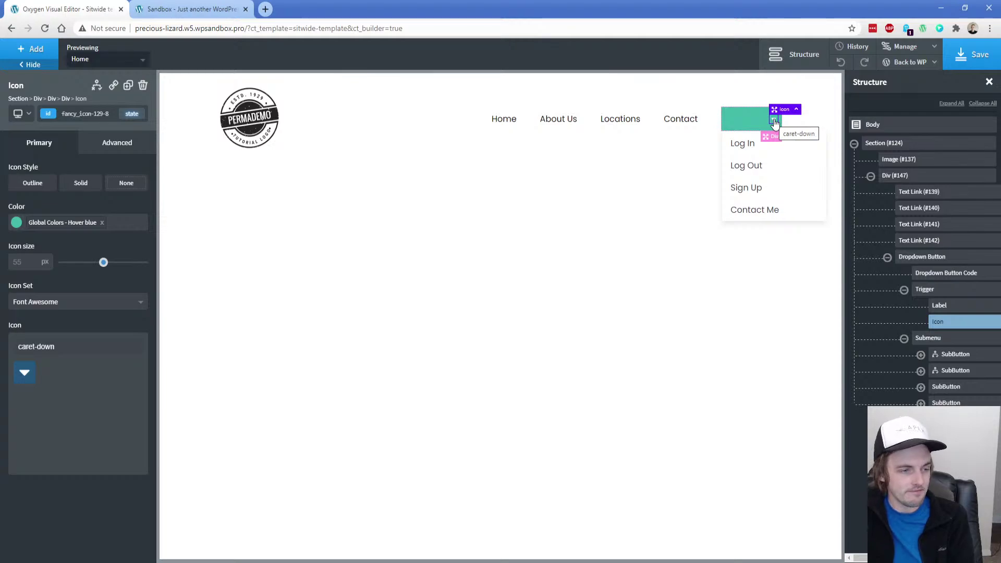
{"action": "left_click", "coordinate": [132, 114]}
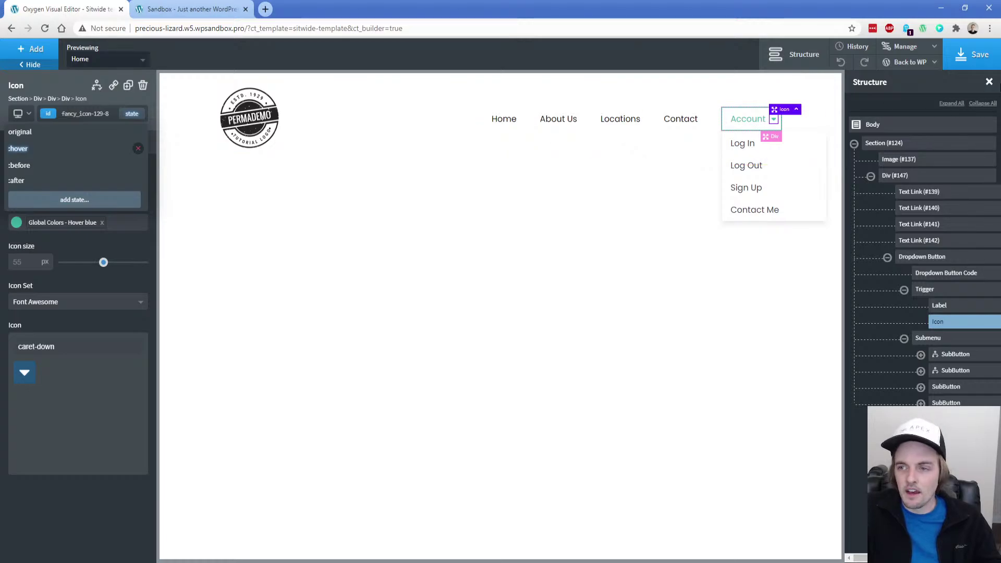
{"action": "left_click", "coordinate": [971, 54]}
{"action": "left_click", "coordinate": [193, 9]}
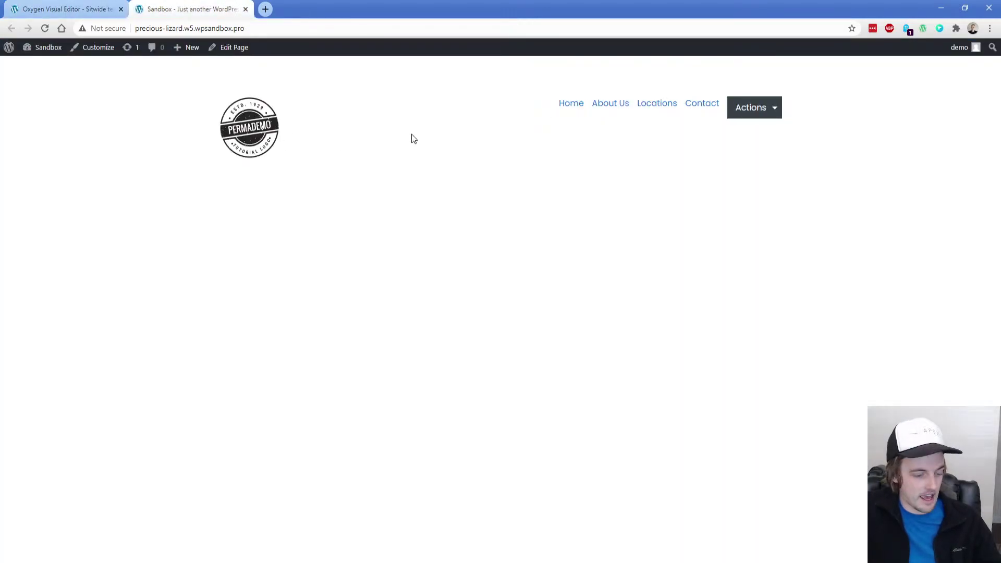
{"action": "key", "text": "F5"}
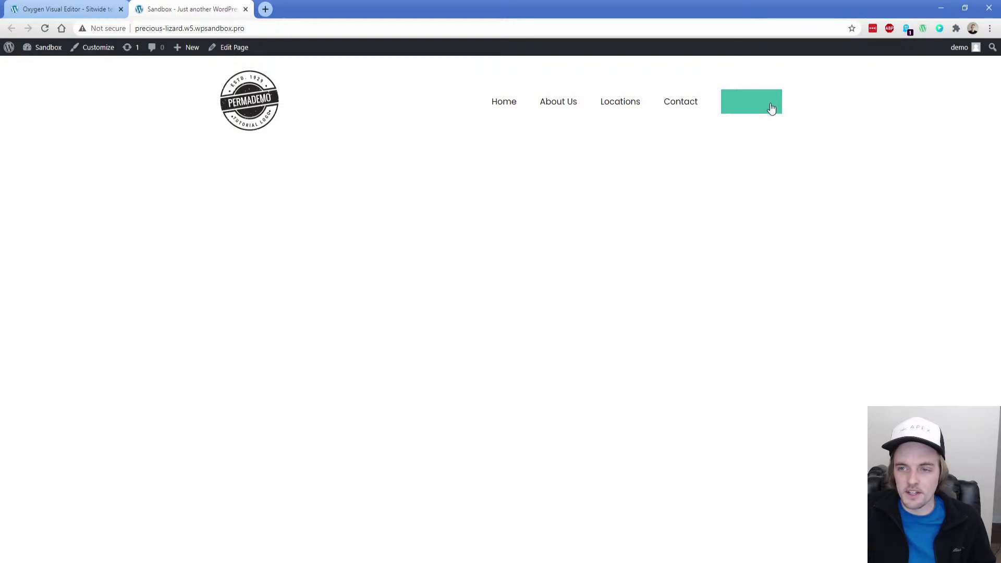
{"action": "left_click", "coordinate": [742, 111]}
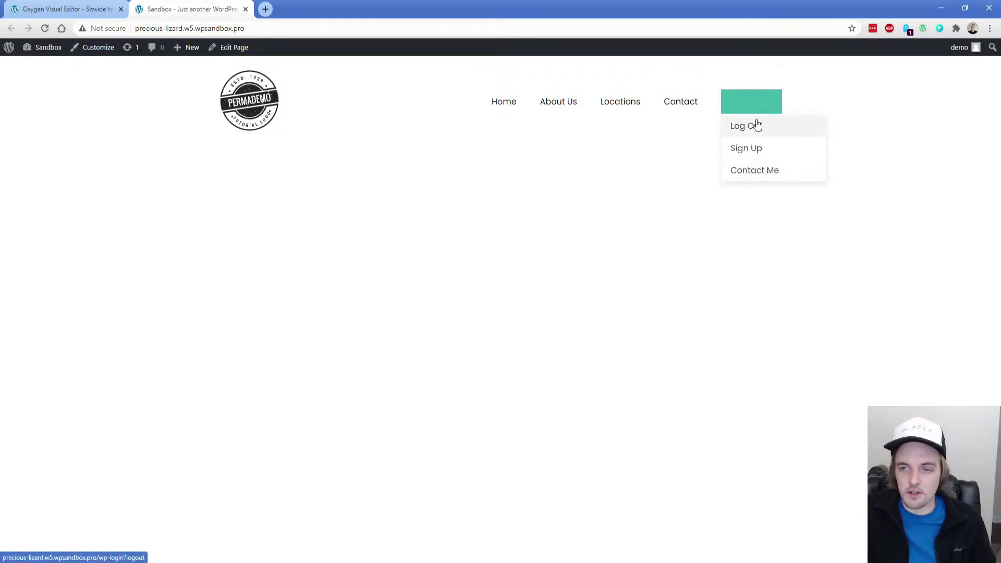
{"action": "left_click", "coordinate": [737, 109]}
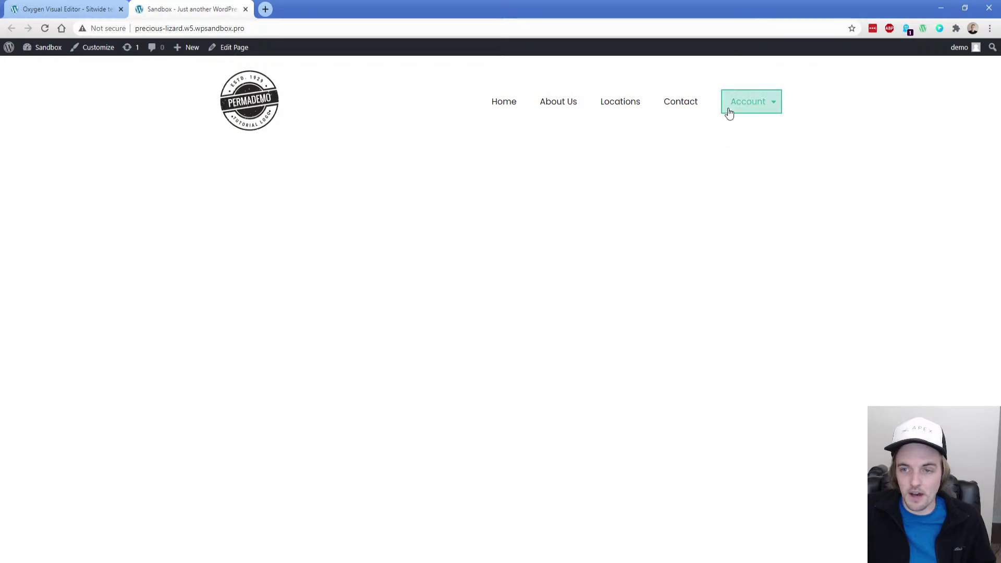
{"action": "left_click", "coordinate": [729, 113]}
{"action": "left_click", "coordinate": [729, 113]}
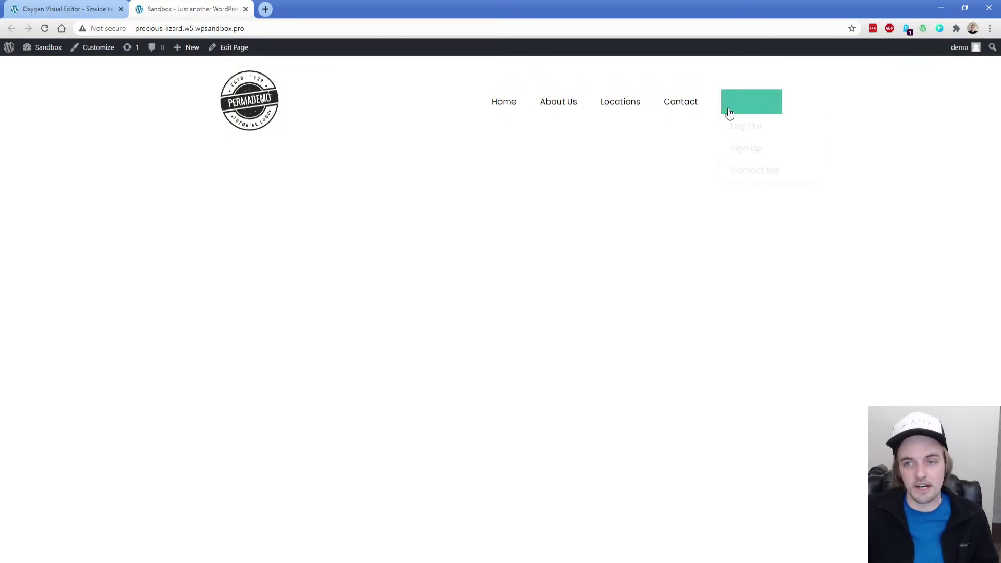
{"action": "key", "text": "ctrl+Page_Up"}
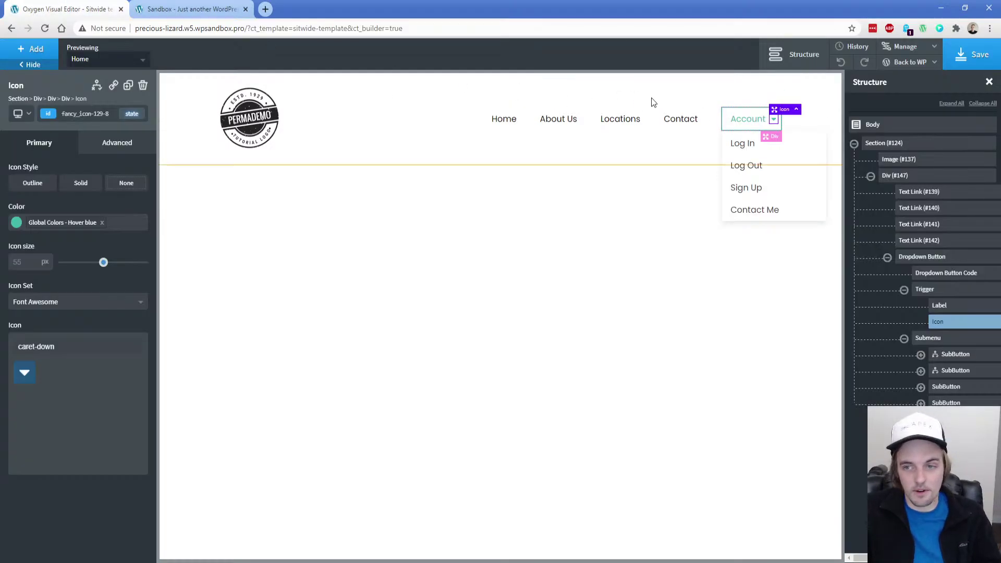
Choose a typography color for the hover state of the Dropdown Button's oxel_dropdown_button class
{"action": "left_click", "coordinate": [926, 258]}
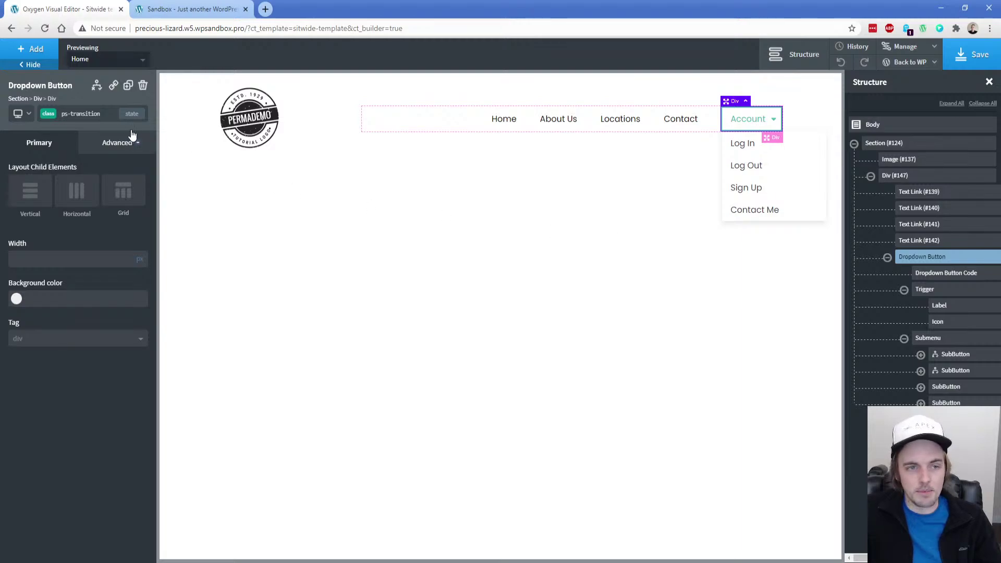
{"action": "left_click", "coordinate": [45, 117]}
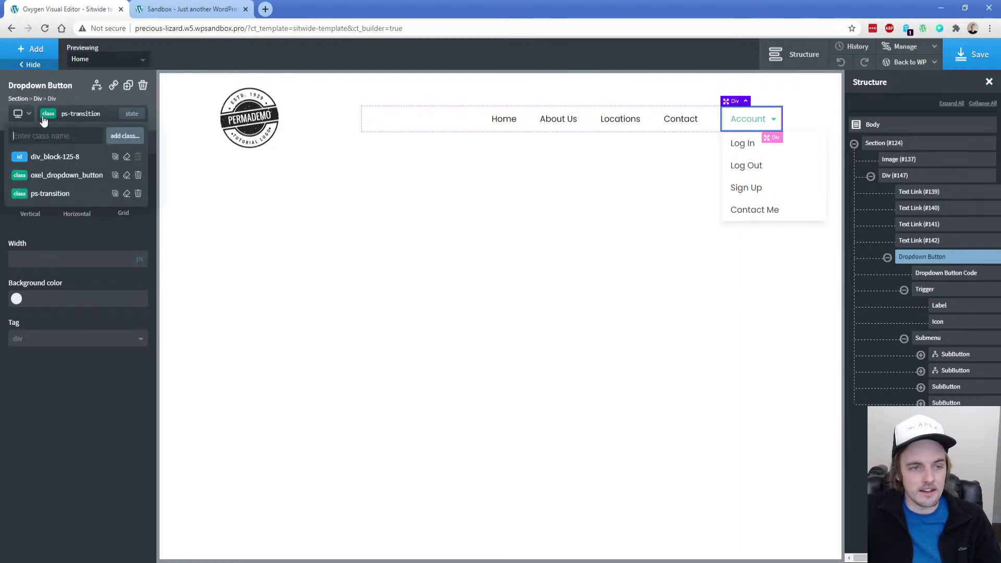
{"action": "left_click", "coordinate": [51, 174]}
{"action": "left_click", "coordinate": [132, 113]}
{"action": "left_click", "coordinate": [83, 148]}
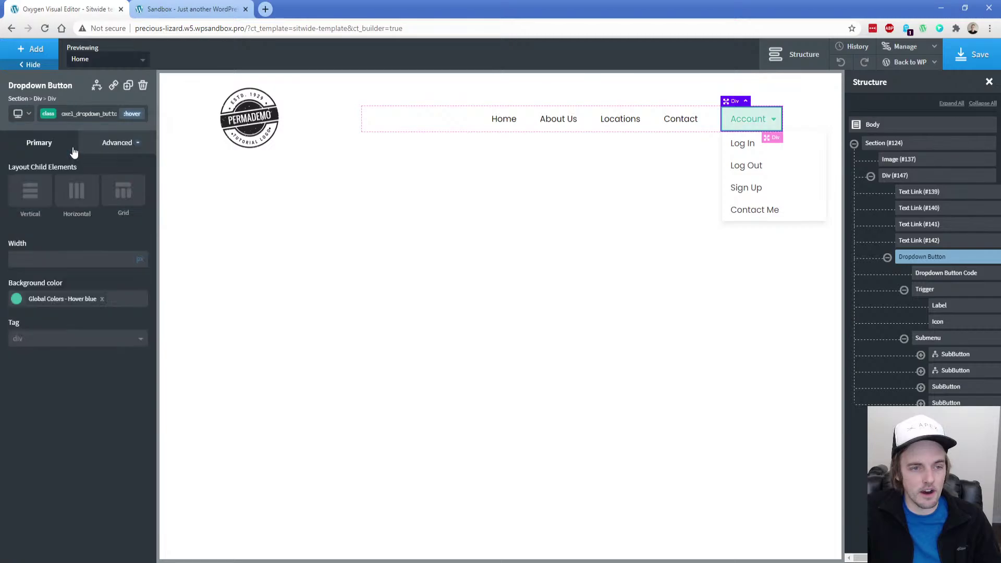
{"action": "left_click", "coordinate": [115, 144]}
{"action": "left_click", "coordinate": [78, 257]}
{"action": "left_click", "coordinate": [20, 247]}
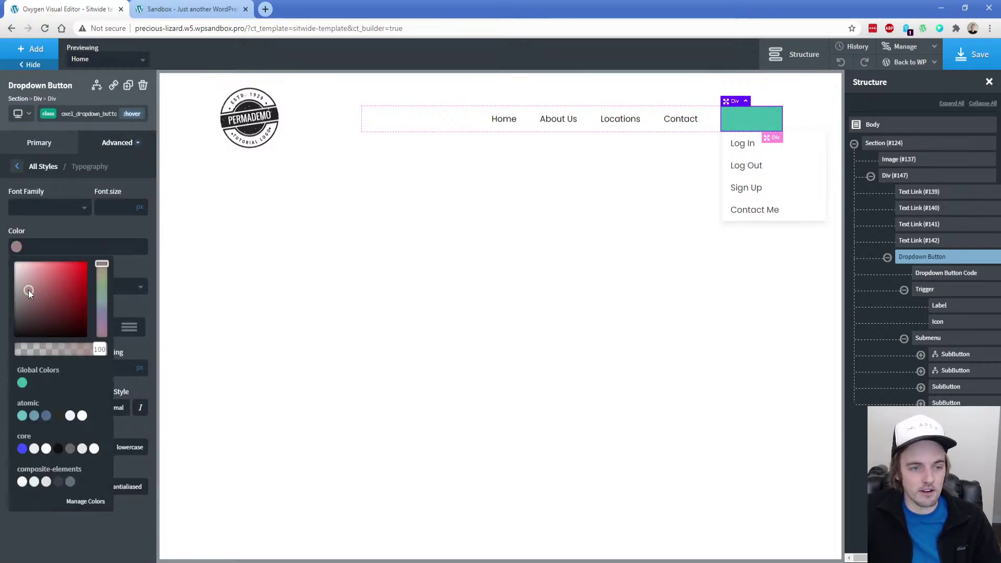
Open the typography settings for the hover state of the Trigger's dropdown class
{"action": "left_click", "coordinate": [925, 289]}
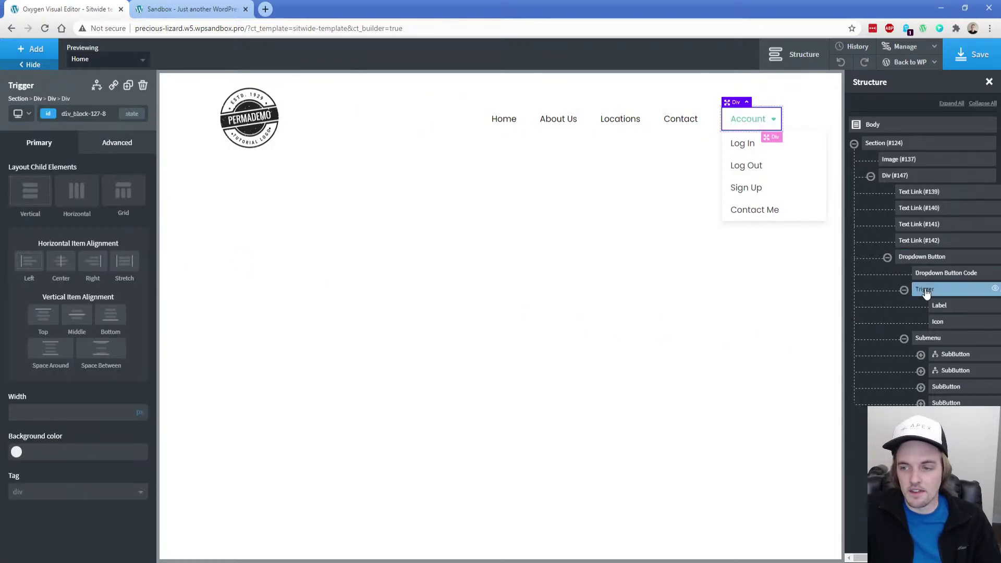
{"action": "left_click", "coordinate": [83, 114]}
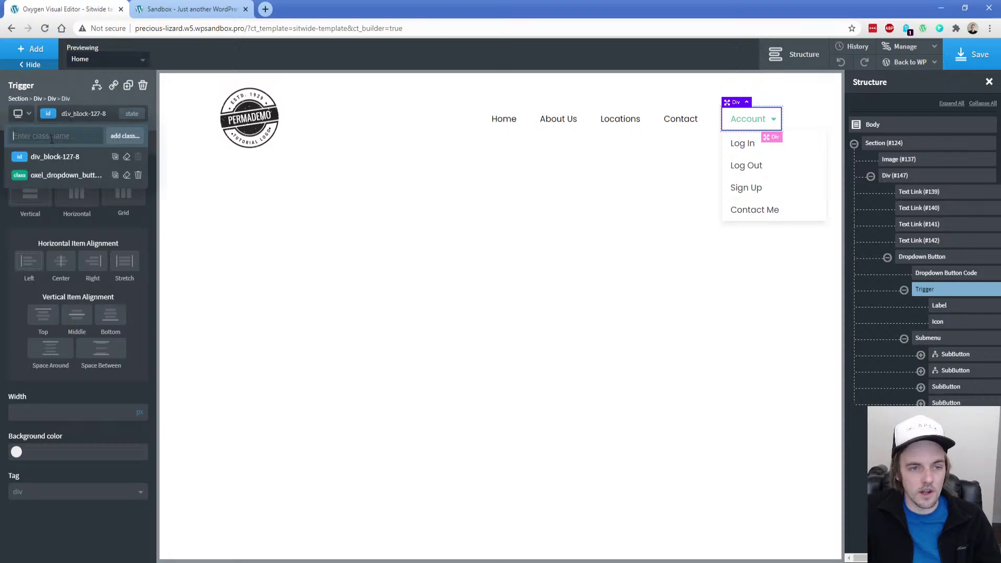
{"action": "left_click", "coordinate": [87, 154]}
{"action": "left_click", "coordinate": [132, 114]}
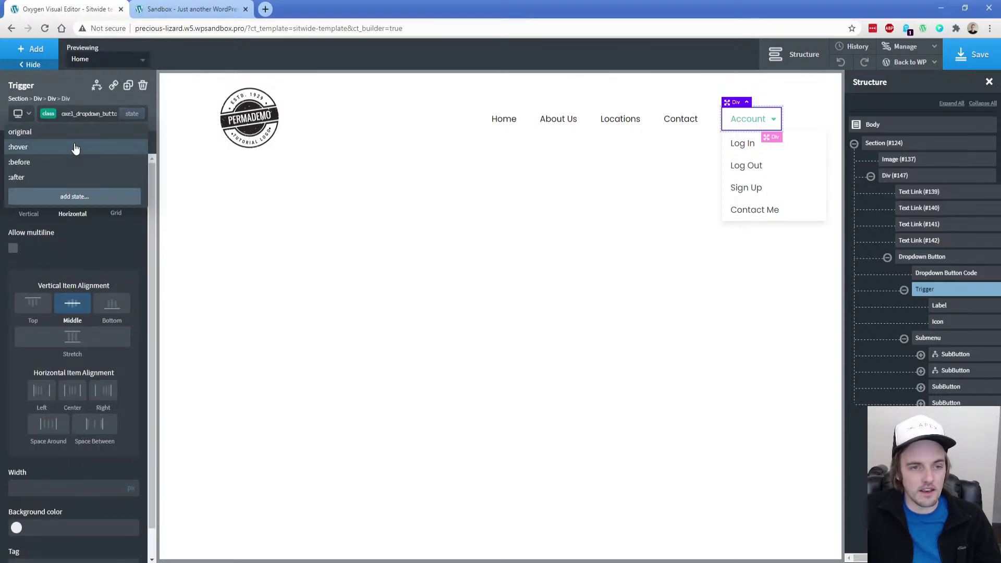
{"action": "left_click", "coordinate": [74, 149]}
{"action": "left_click", "coordinate": [108, 143]}
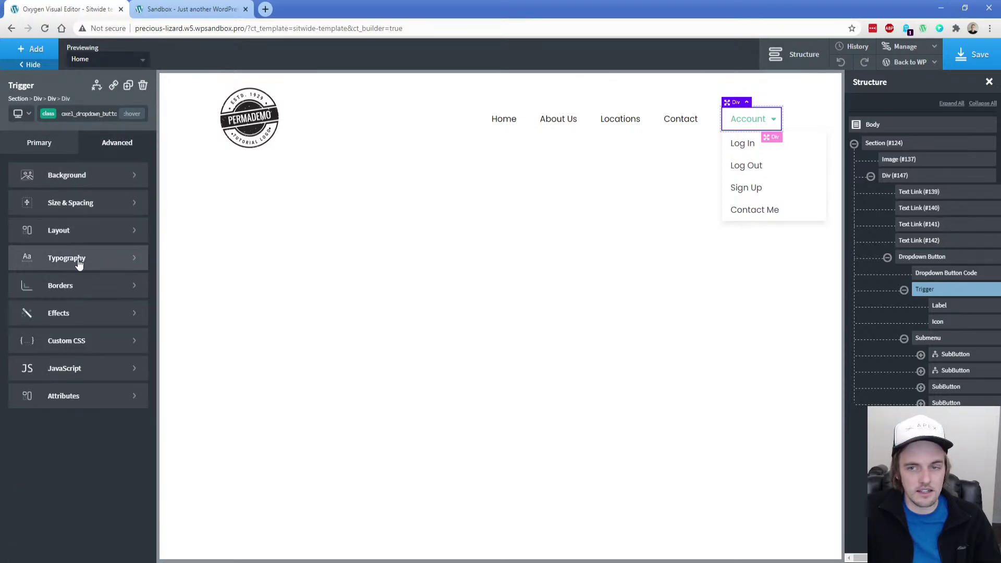
{"action": "left_click", "coordinate": [79, 262]}
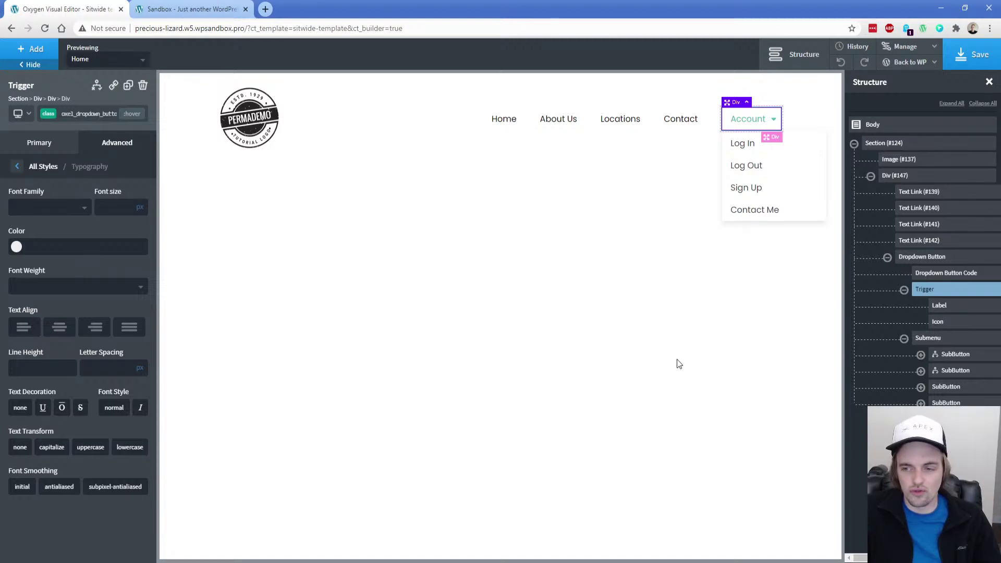
Remove the hover styles from the Label's dropdown class and from the Icon
{"action": "left_click", "coordinate": [944, 307]}
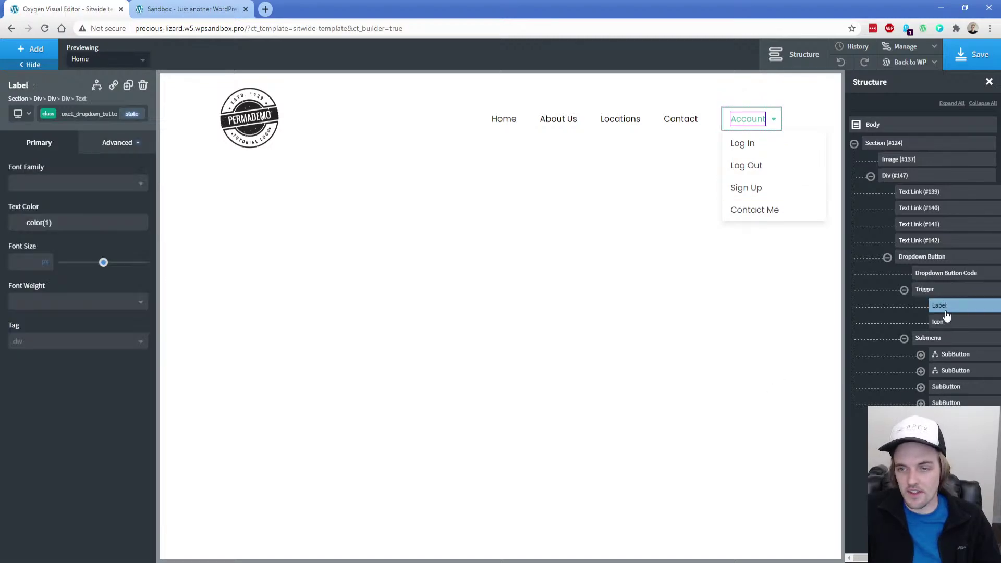
{"action": "left_click", "coordinate": [133, 115]}
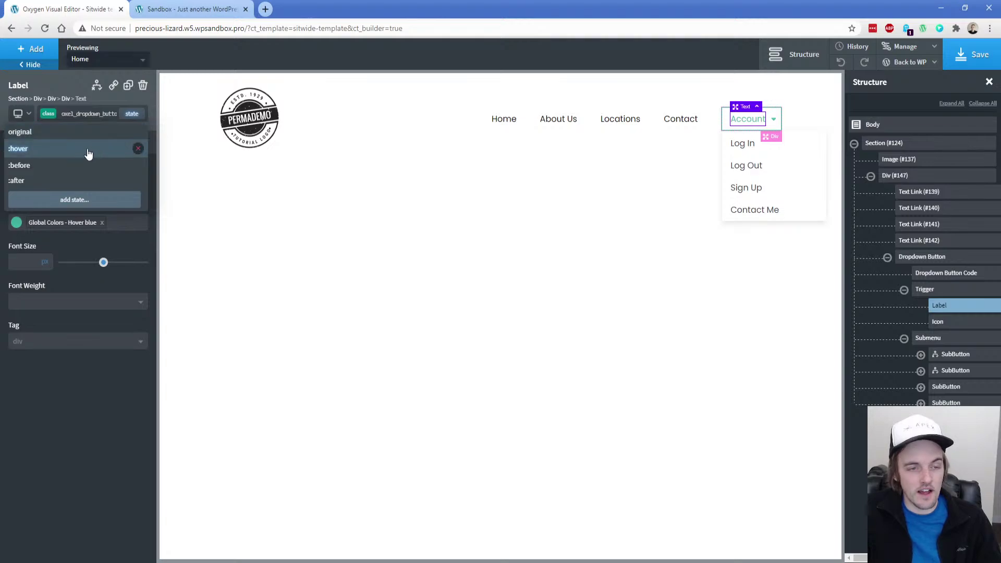
{"action": "left_click", "coordinate": [139, 149]}
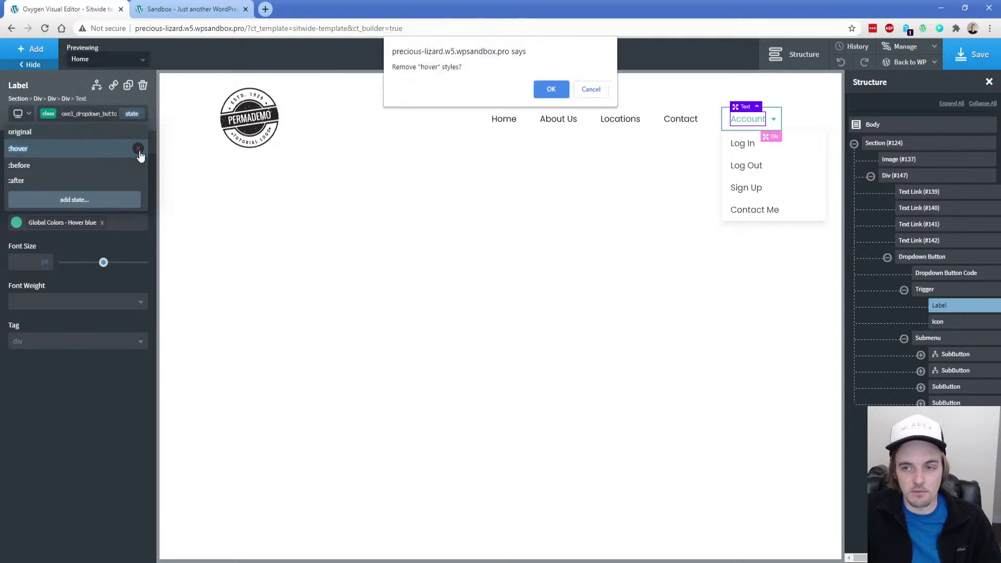
{"action": "left_click", "coordinate": [551, 89]}
{"action": "left_click", "coordinate": [939, 322]}
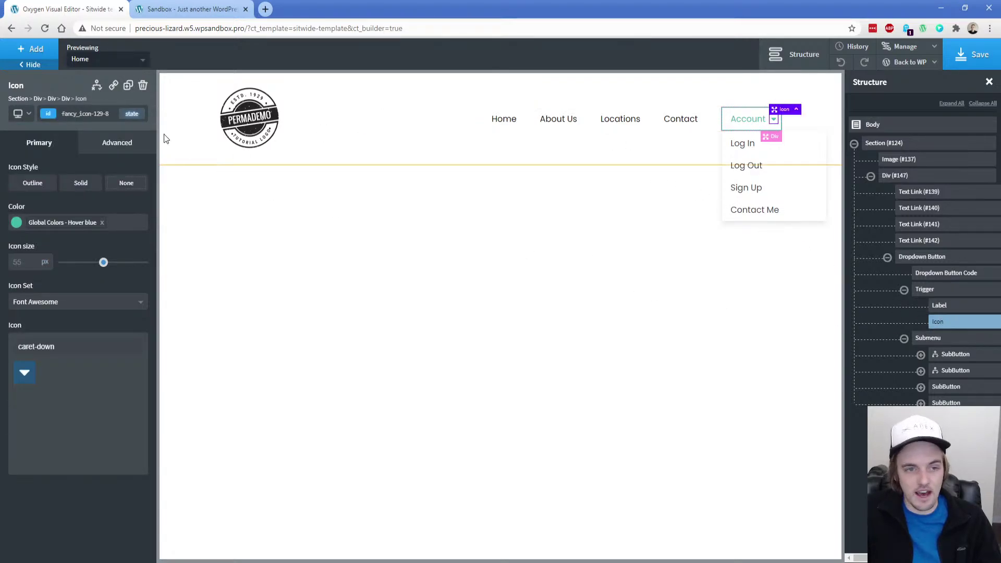
{"action": "left_click", "coordinate": [132, 114]}
{"action": "left_click", "coordinate": [138, 150]}
{"action": "left_click", "coordinate": [554, 93]}
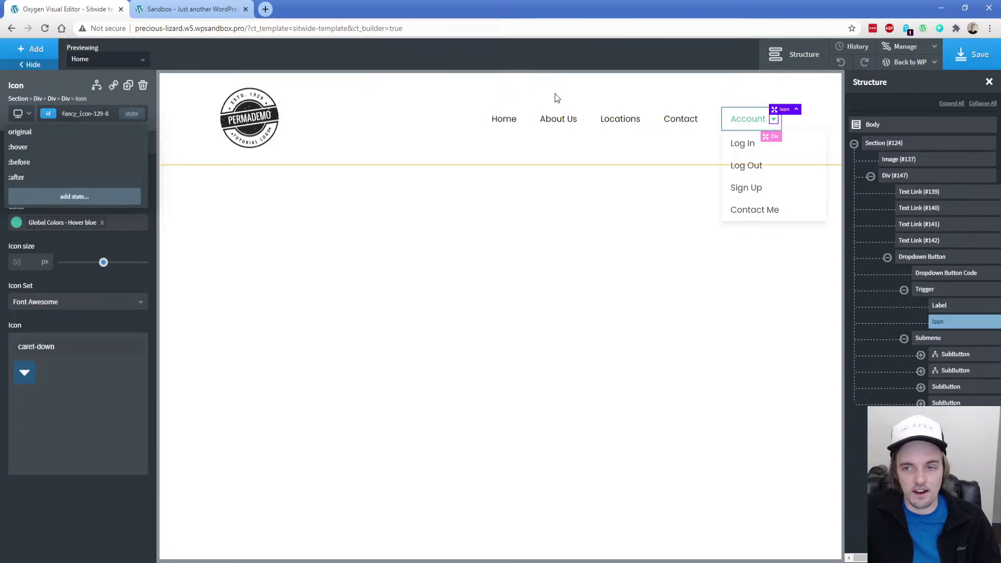
Save the changes, reload the live site, and check the Account button's hover look again
{"action": "left_click", "coordinate": [973, 54]}
{"action": "left_click", "coordinate": [202, 9]}
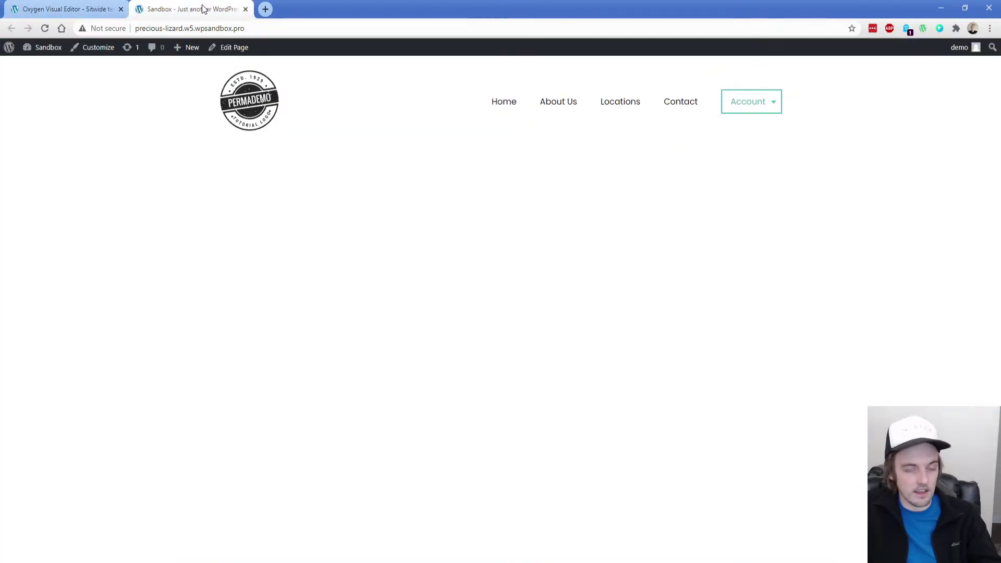
{"action": "key", "text": "F5"}
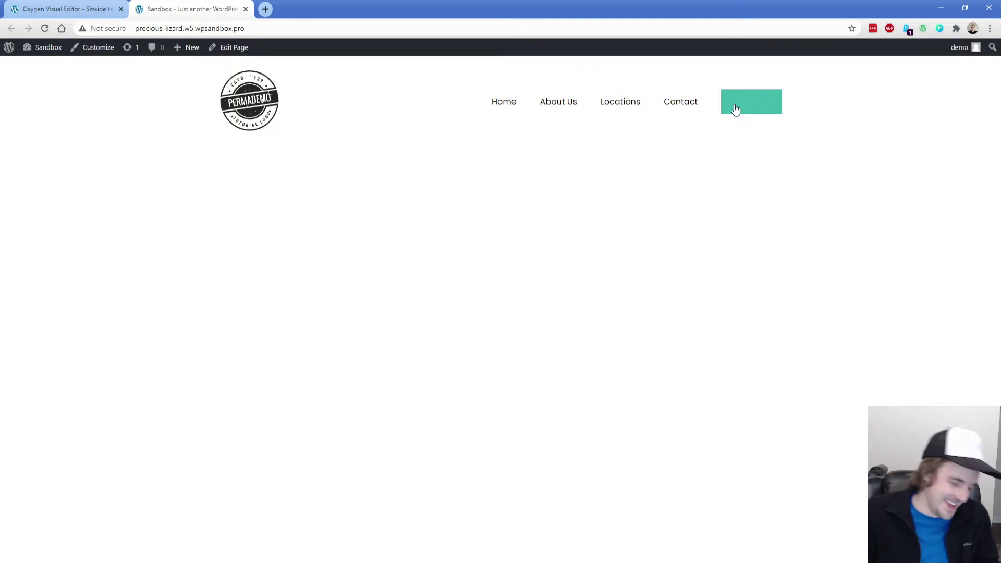
{"action": "left_click", "coordinate": [78, 9]}
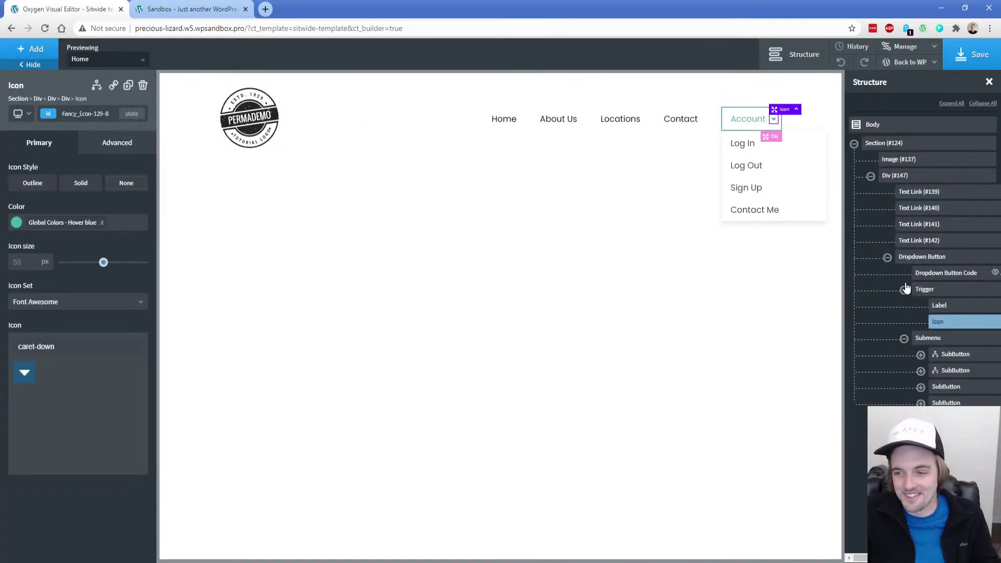
Set the typography color to #ffffff for the hover state of the Trigger's dropdown class
{"action": "left_click", "coordinate": [932, 294]}
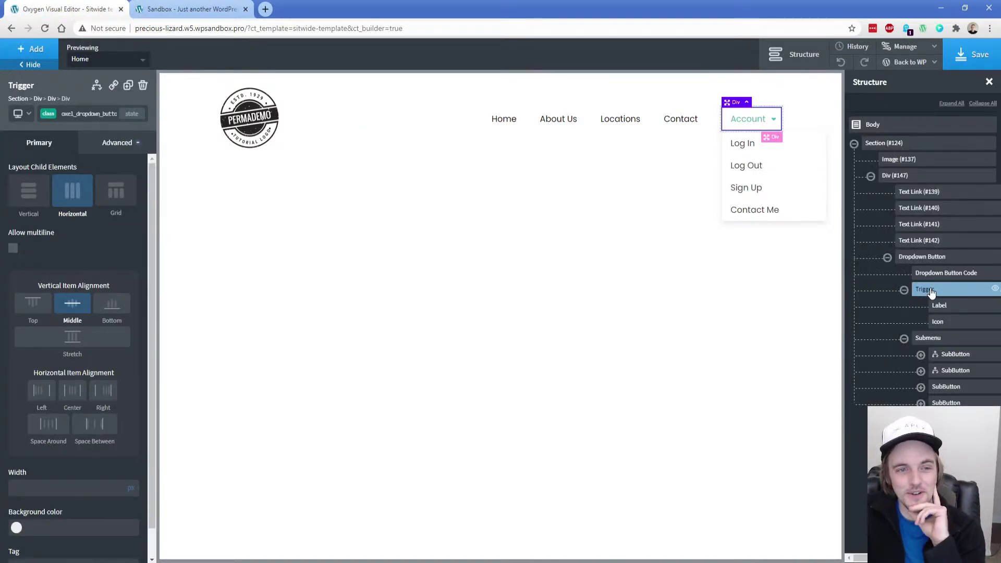
{"action": "left_click", "coordinate": [132, 113]}
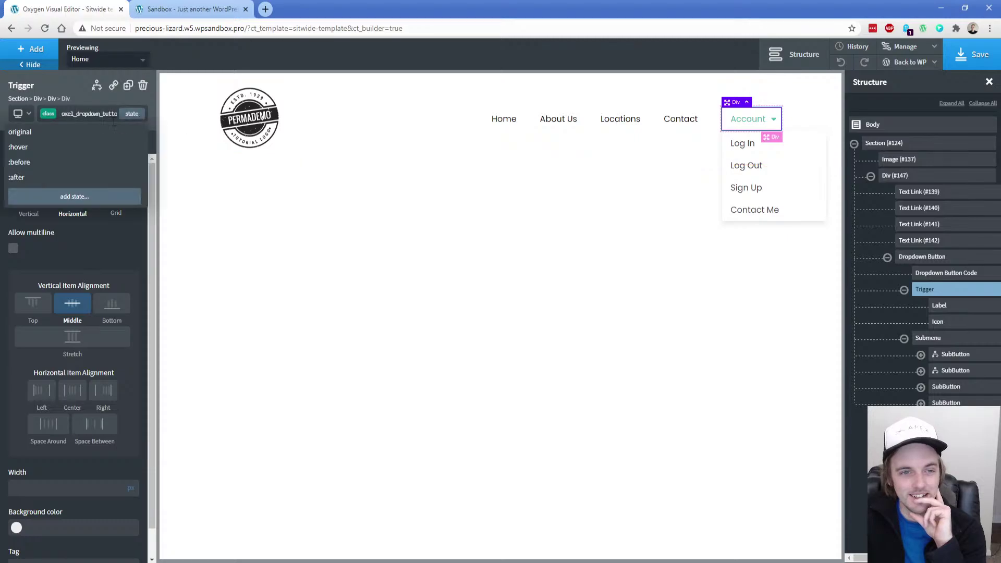
{"action": "left_click", "coordinate": [21, 141]}
{"action": "left_click", "coordinate": [117, 142]}
{"action": "left_click", "coordinate": [94, 255]}
{"action": "left_click", "coordinate": [16, 246]}
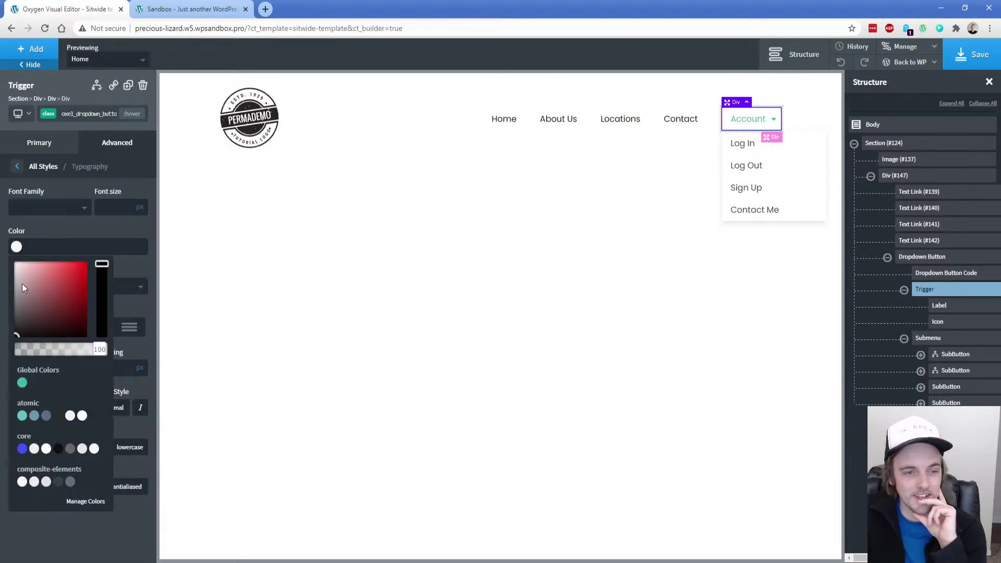
{"action": "left_click", "coordinate": [18, 258]}
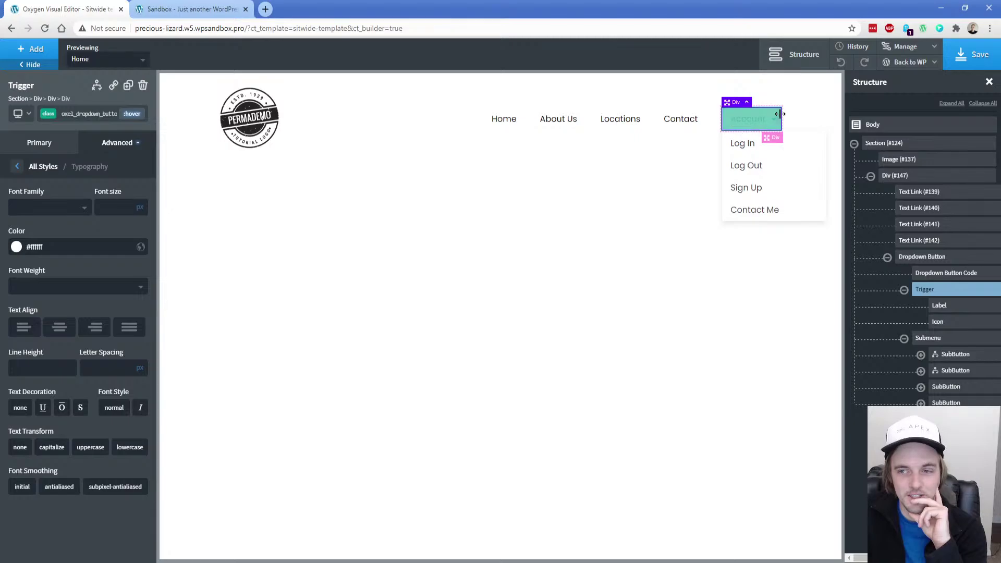
Save the Trigger's hover color, test the Account button on the reloaded live site, and select the Dropdown Button in the editor
{"action": "left_click", "coordinate": [970, 58]}
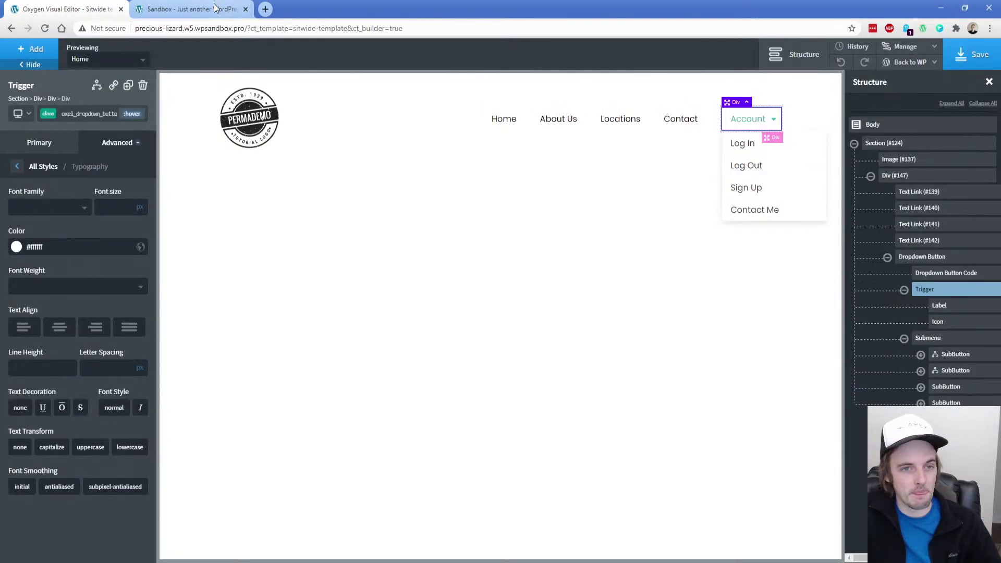
{"action": "left_click", "coordinate": [214, 6]}
{"action": "key", "text": "F5"}
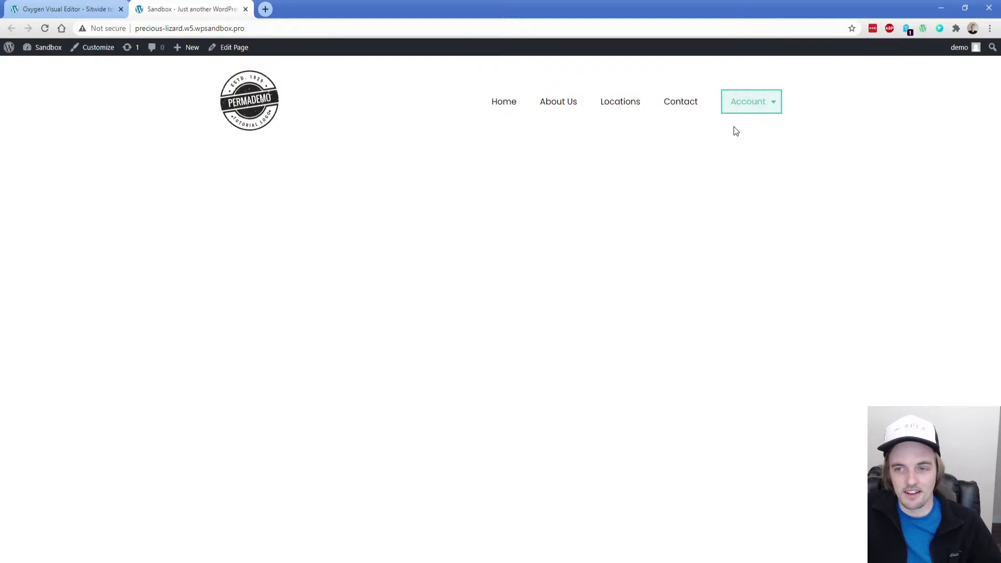
{"action": "left_click", "coordinate": [86, 6]}
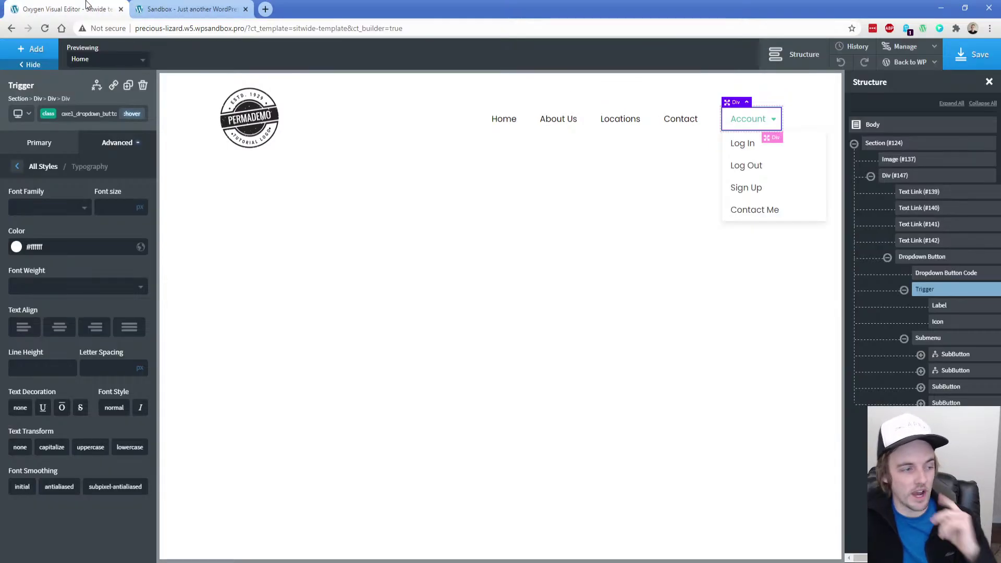
{"action": "left_click", "coordinate": [910, 258]}
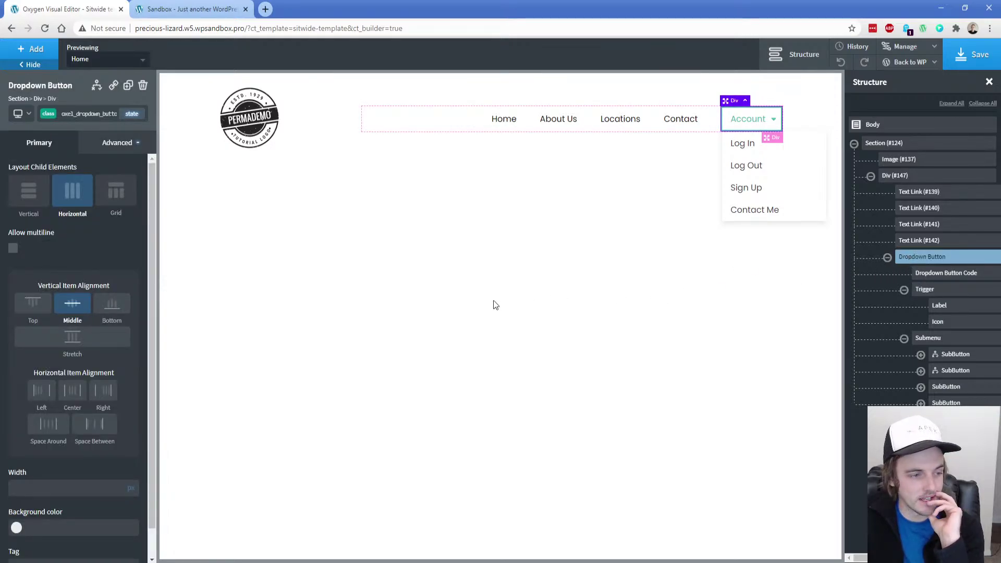
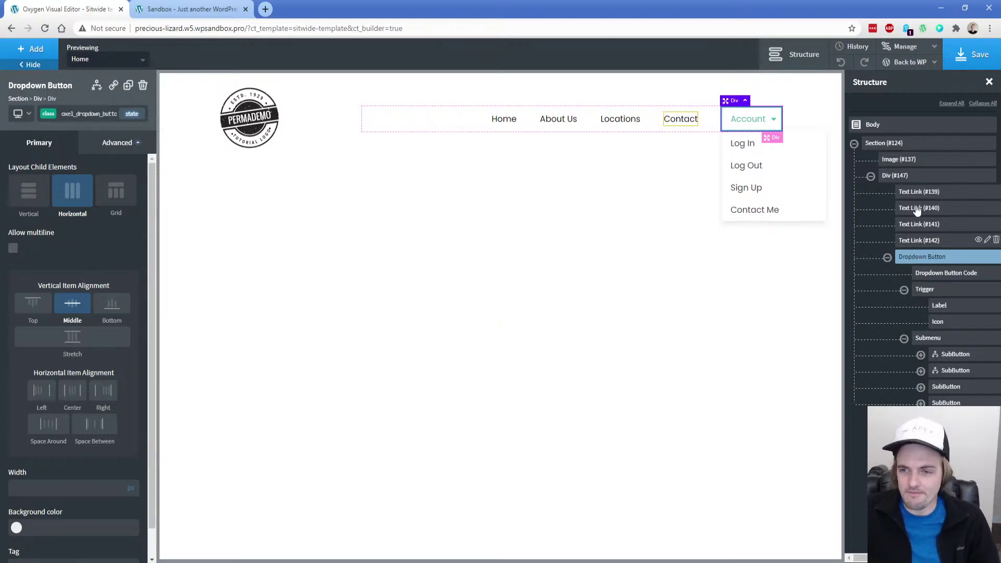
Inspect the live site's Account button with Hoverify to examine its classes and styles
{"action": "key", "text": "ctrl+Tab"}
{"action": "left_click", "coordinate": [940, 28]}
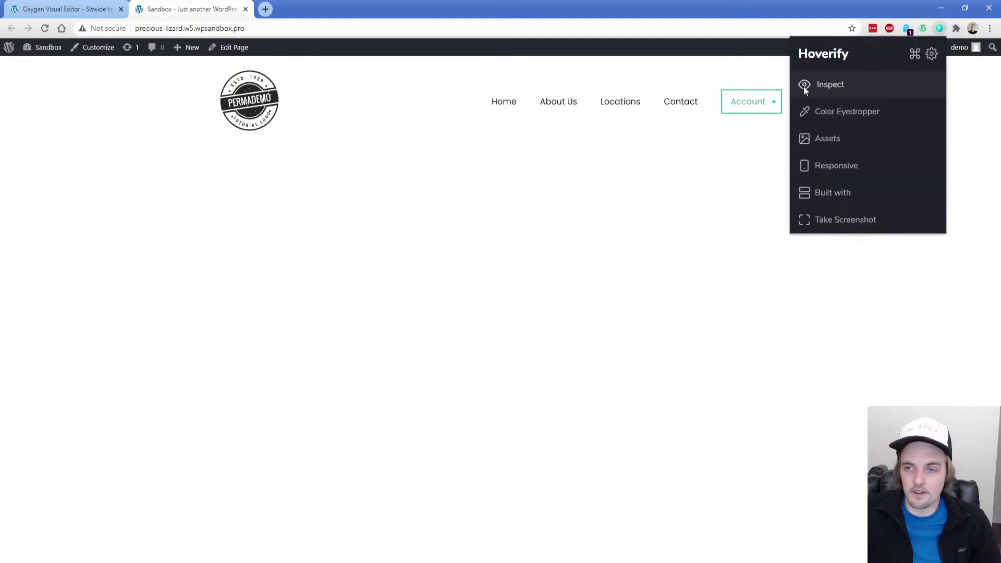
{"action": "left_click", "coordinate": [806, 88]}
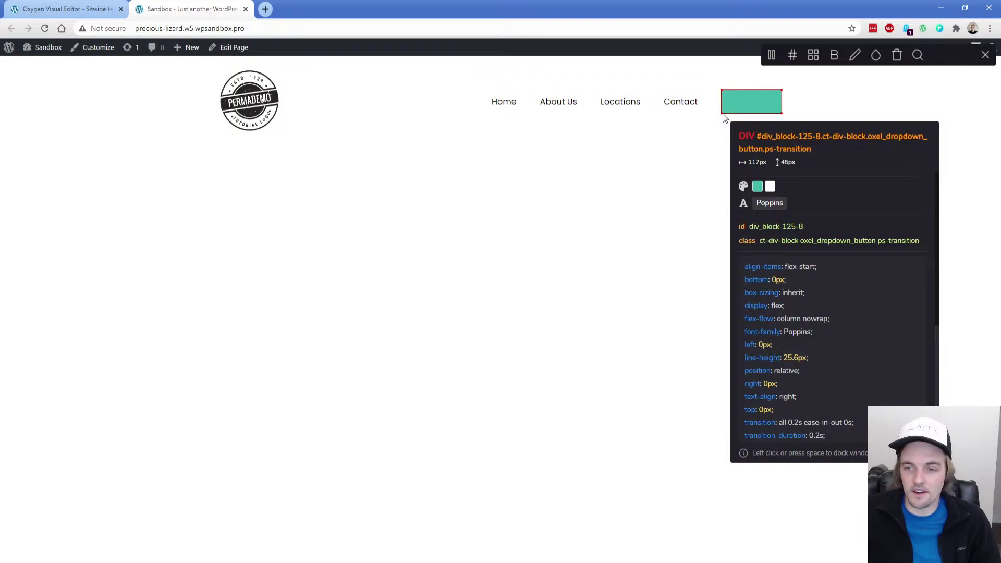
{"action": "key", "text": "Escape"}
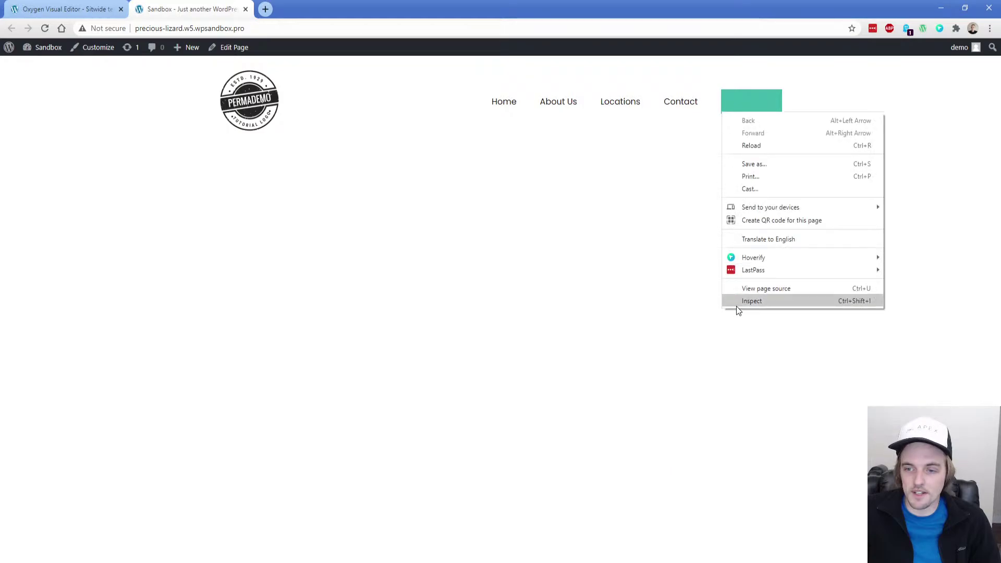
Inspect the Account button in the browser's developer tools and force its :hover state
{"action": "left_click", "coordinate": [737, 300]}
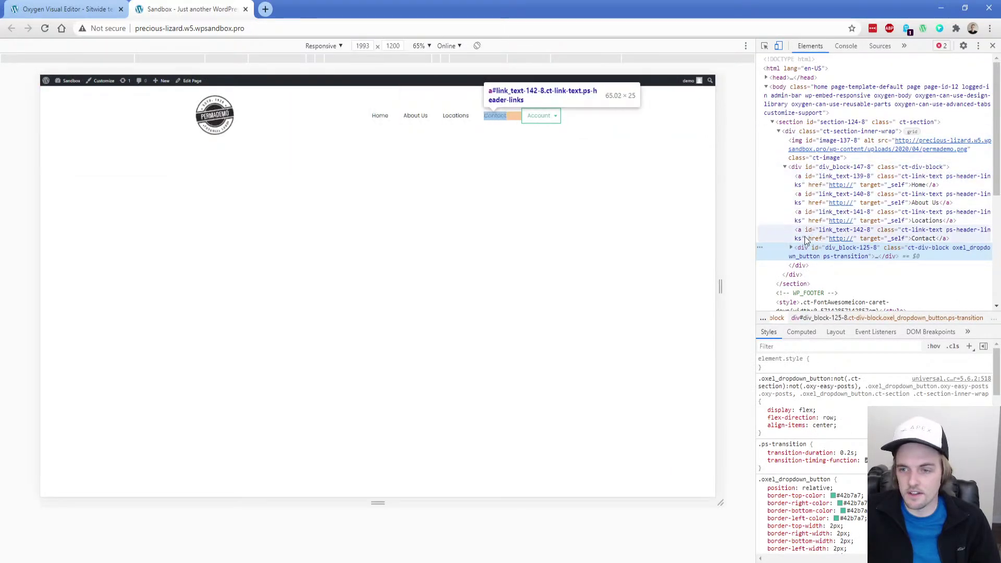
{"action": "left_click", "coordinate": [934, 346]}
{"action": "left_click", "coordinate": [891, 375]}
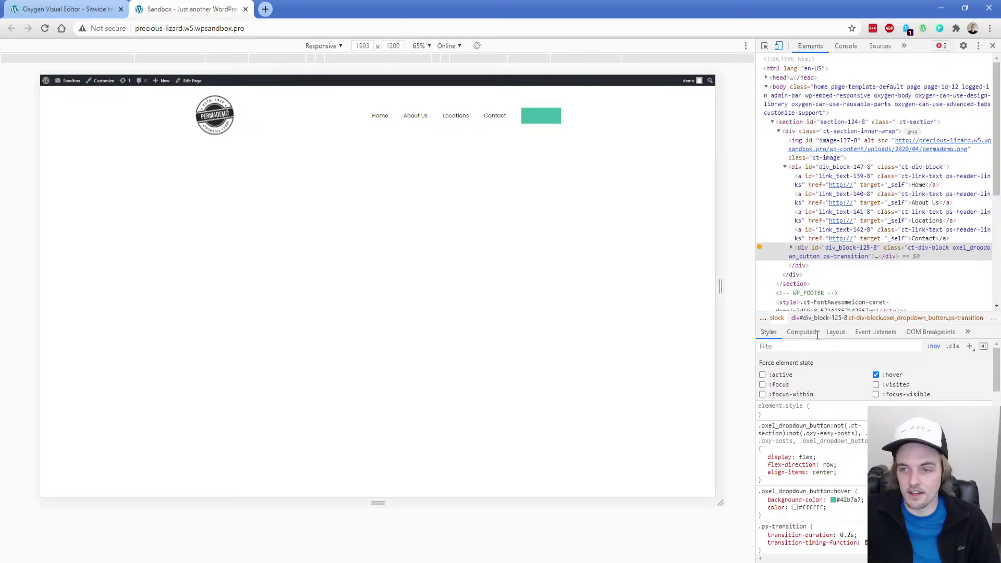
Examine the styles of the button's nested code block and trigger divs, forcing :hover on the trigger
{"action": "left_click", "coordinate": [791, 248]}
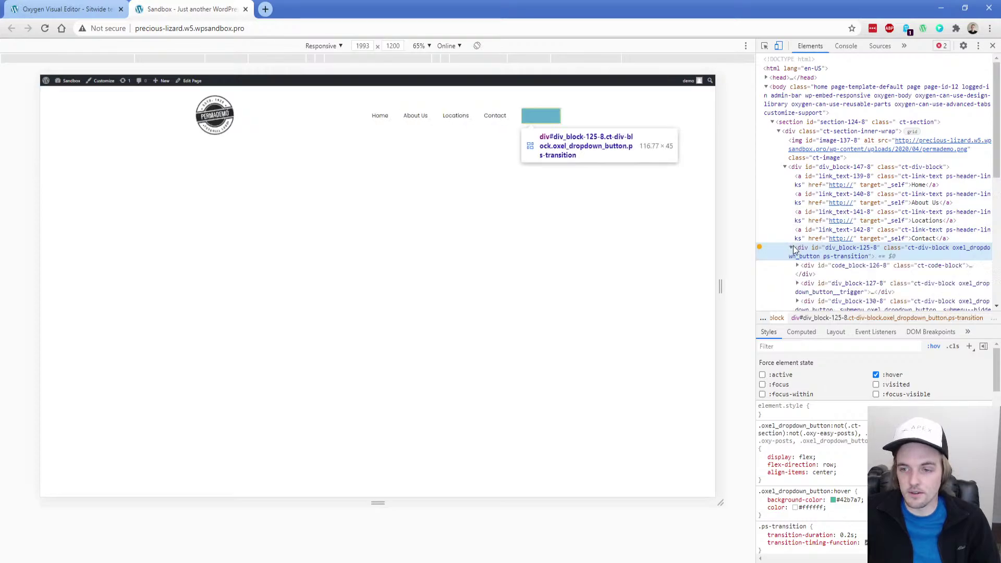
{"action": "left_click", "coordinate": [828, 273]}
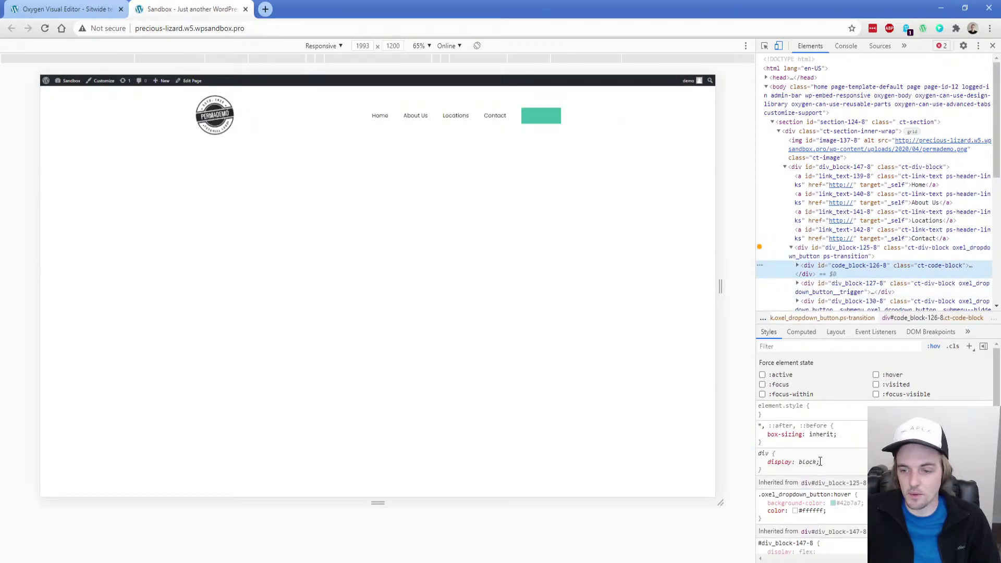
{"action": "left_click", "coordinate": [835, 292]}
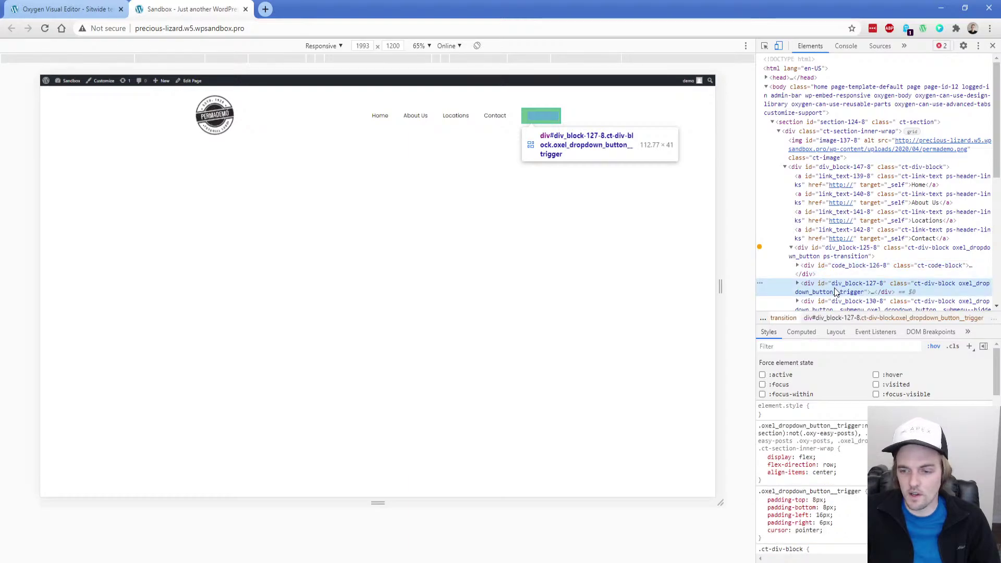
{"action": "left_click", "coordinate": [886, 375]}
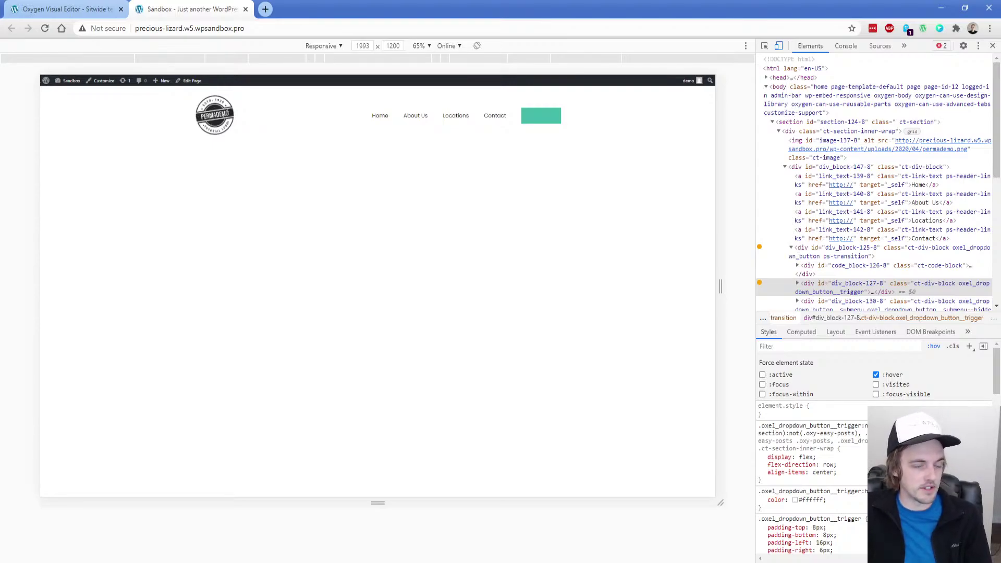
{"action": "key", "text": "ctrl+Tab"}
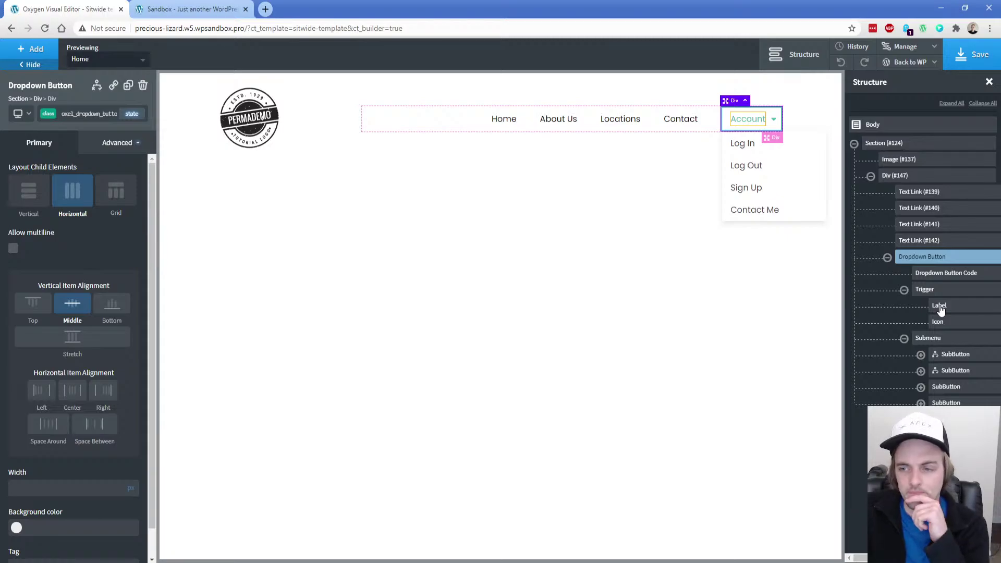
Review the Dropdown Button Code's CSS and copy the Dropdown Button's class name, oxel_dropdown_button
{"action": "left_click", "coordinate": [937, 276]}
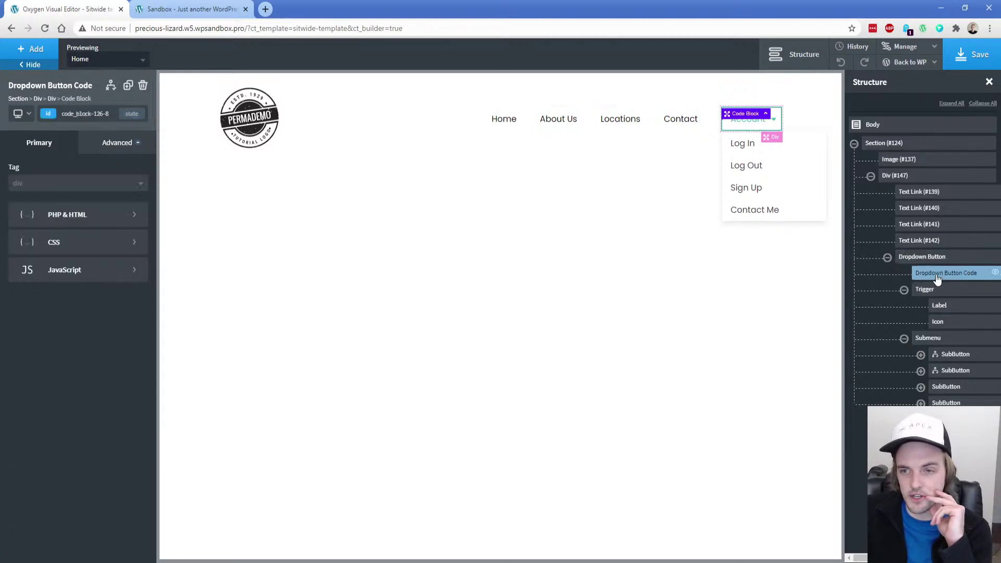
{"action": "left_click", "coordinate": [75, 246]}
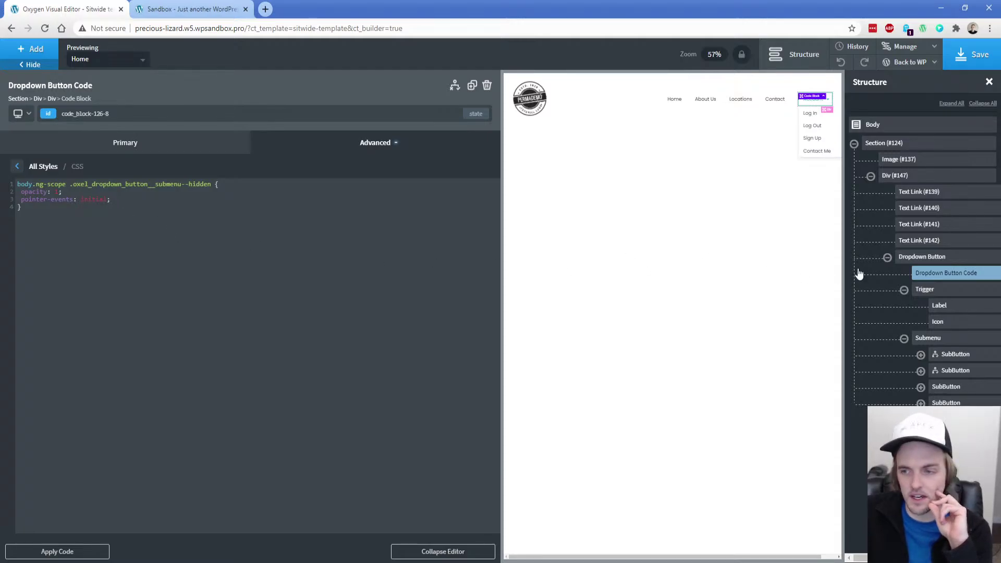
{"action": "left_click", "coordinate": [910, 257]}
{"action": "left_click", "coordinate": [50, 117]}
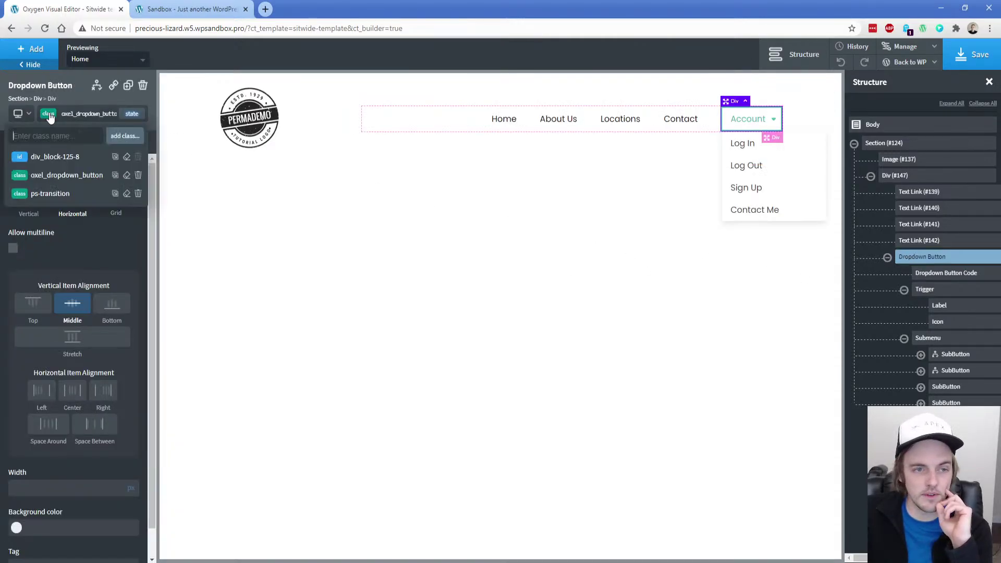
{"action": "left_click", "coordinate": [59, 177]}
{"action": "left_click", "coordinate": [79, 118]}
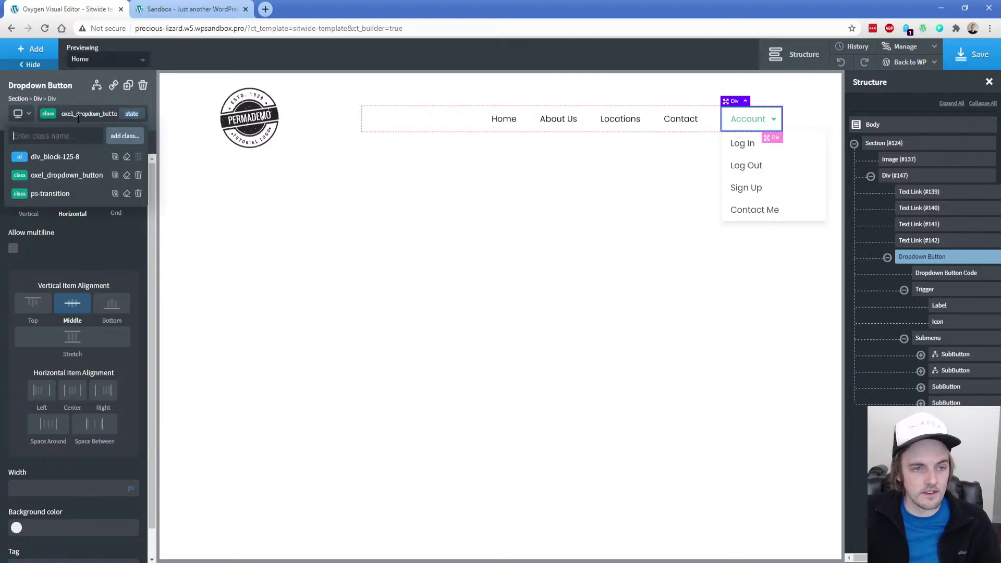
Start a new rule in the Dropdown Button Code's CSS with the selector .oxel_dropdown_button:hover
{"action": "left_click", "coordinate": [945, 273]}
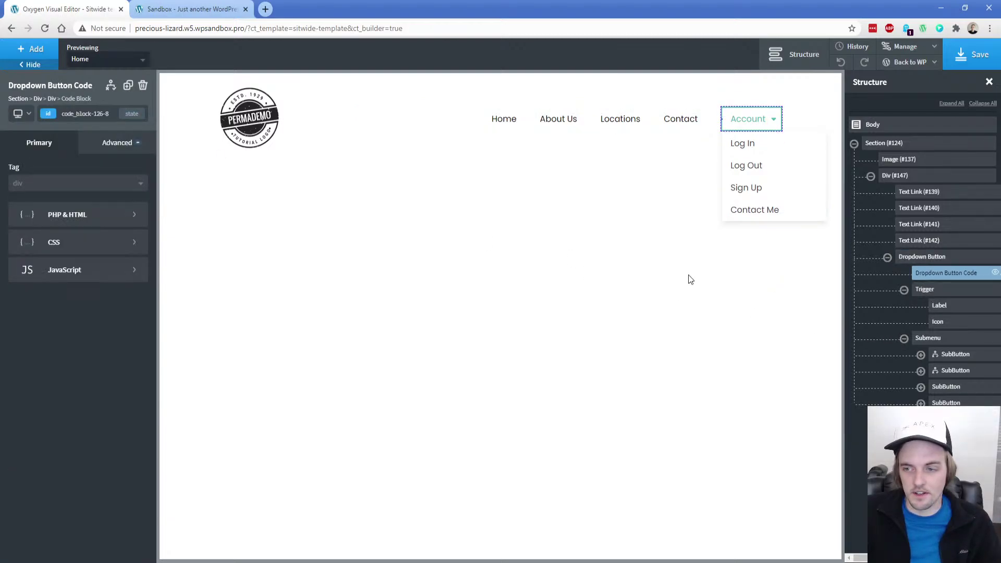
{"action": "left_click", "coordinate": [67, 246]}
{"action": "key", "text": "Return"}
{"action": "key", "text": "Return"}
{"action": "key", "text": "Return"}
{"action": "type", "text": "oxel_dropdown_button"}
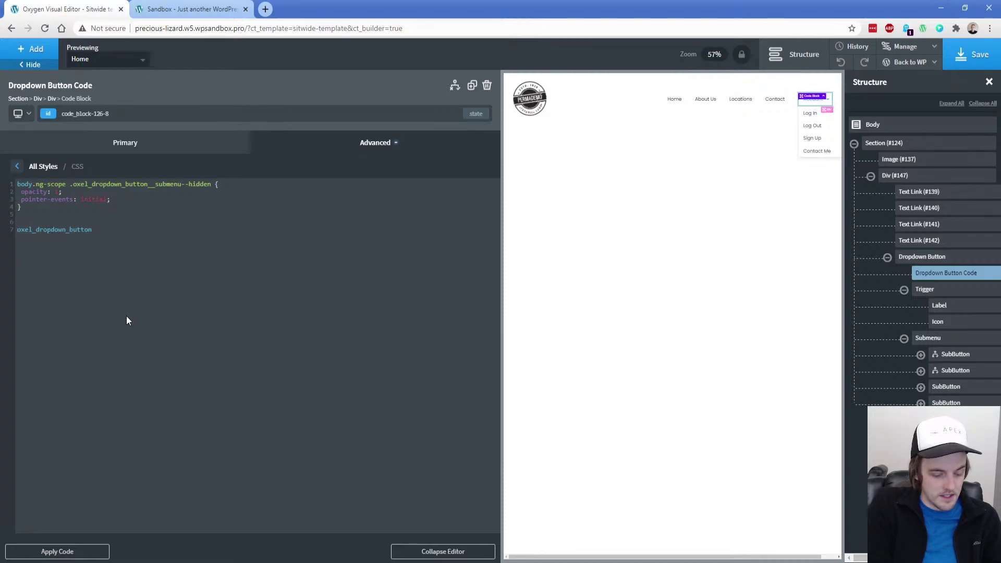
{"action": "type", "text": "."}
{"action": "key", "text": "End"}
{"action": "type", "text": ":hover"}
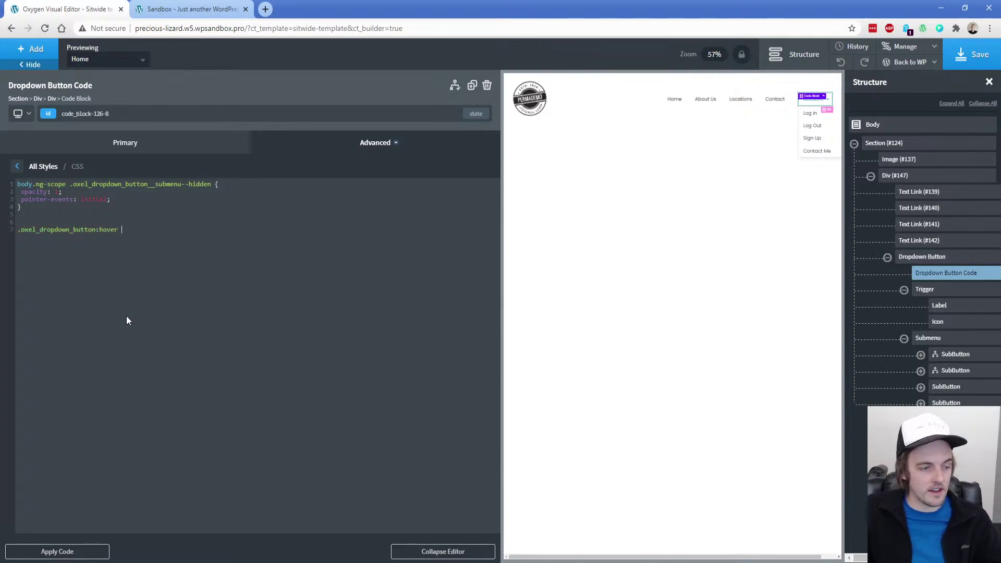
Copy the Label's class name and append .oxel_dropdown_button__label and a comma to the hover selector in the Dropdown Button Code's CSS
{"action": "left_click", "coordinate": [941, 307]}
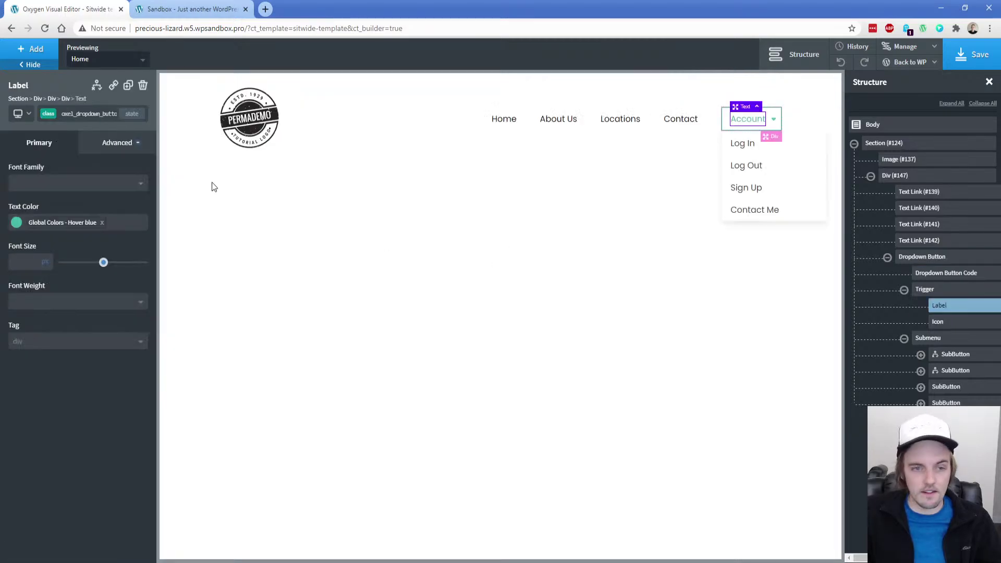
{"action": "left_click", "coordinate": [89, 114]}
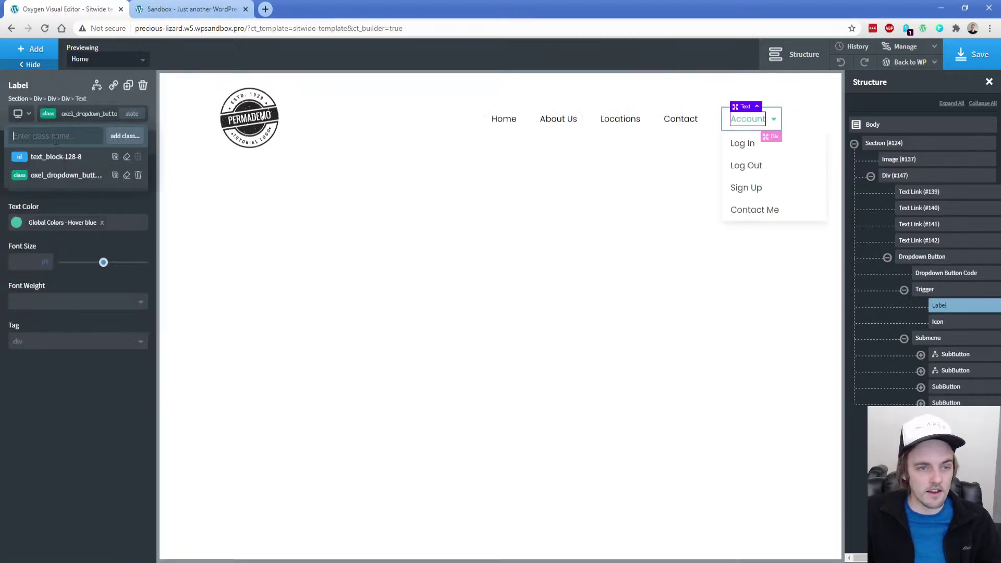
{"action": "left_click", "coordinate": [59, 179]}
{"action": "double_click", "coordinate": [89, 113]}
{"action": "double_click", "coordinate": [89, 114]}
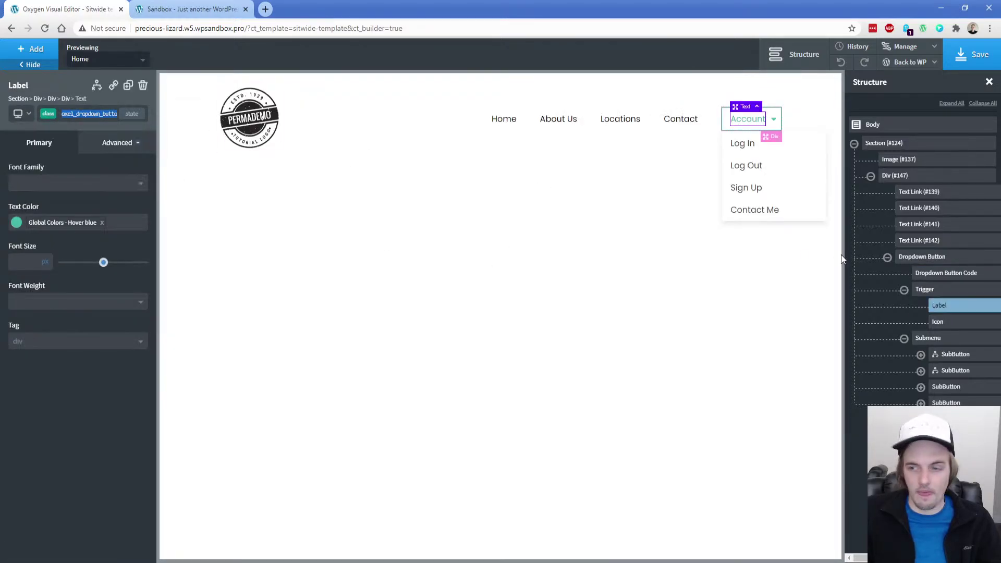
{"action": "left_click", "coordinate": [946, 273]}
{"action": "left_click", "coordinate": [80, 239]}
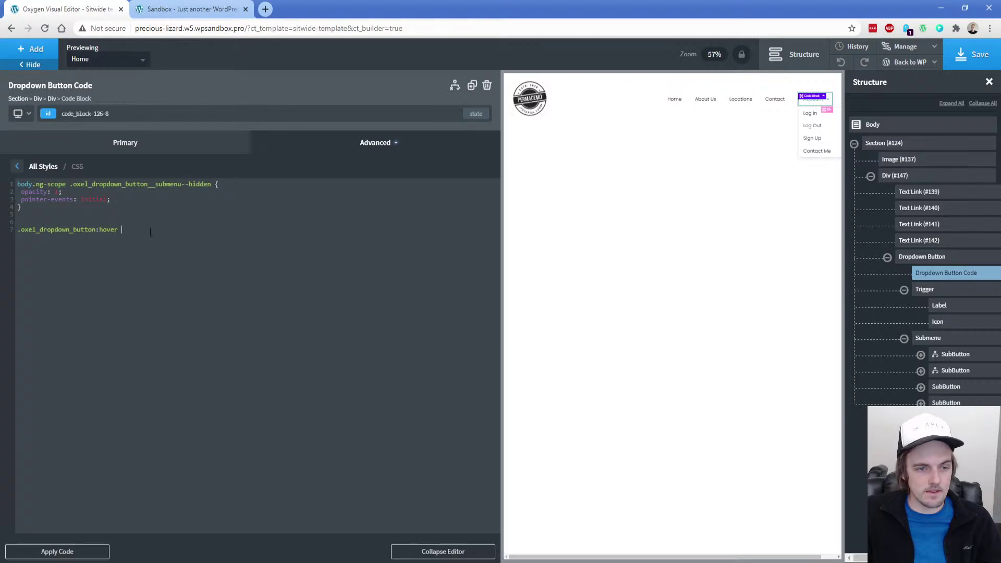
{"action": "type", "text": "."}
{"action": "type", "text": "oxel_dropdown_button__label"}
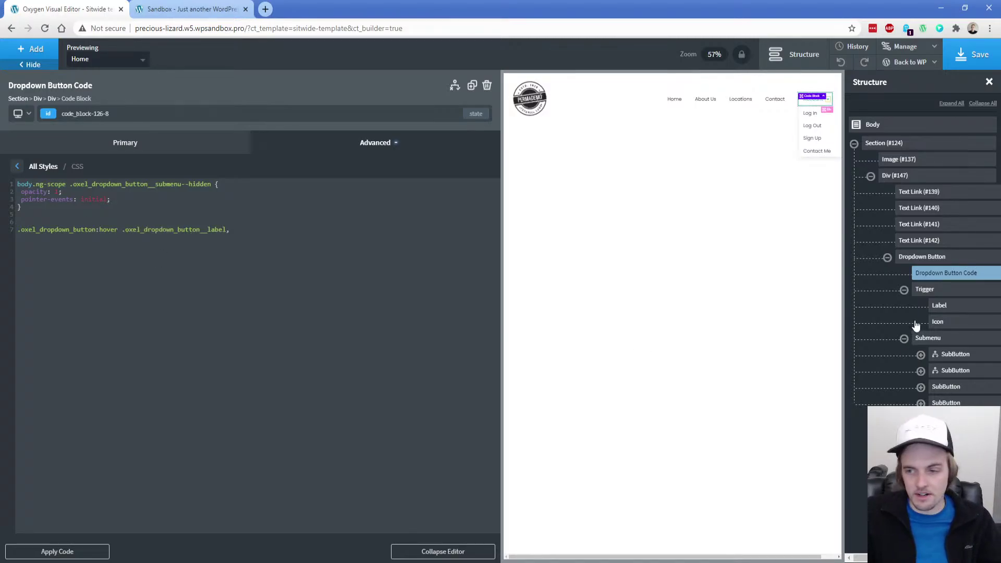
Copy the Icon's class name and add .oxel_dropdown_button__icon as the second selector of the hover rule
{"action": "left_click", "coordinate": [937, 322]}
{"action": "left_click", "coordinate": [98, 119]}
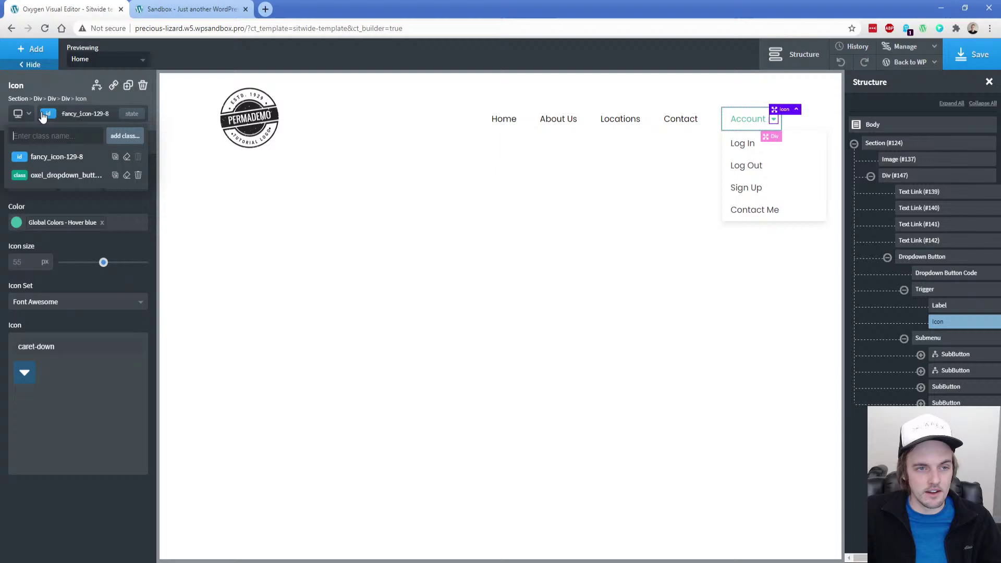
{"action": "left_click", "coordinate": [58, 175]}
{"action": "left_click", "coordinate": [88, 116]}
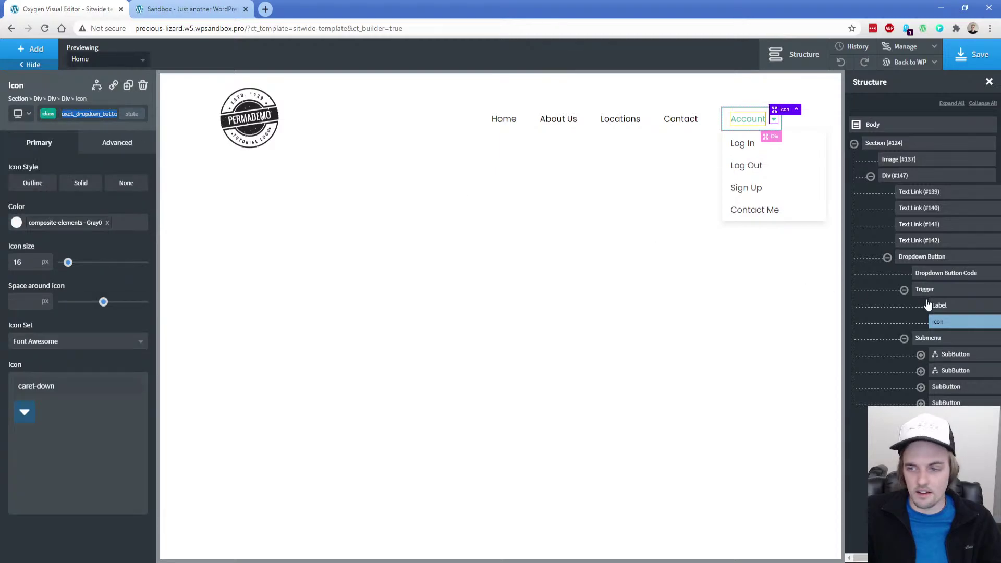
{"action": "left_click", "coordinate": [945, 273]}
{"action": "left_click", "coordinate": [122, 244]}
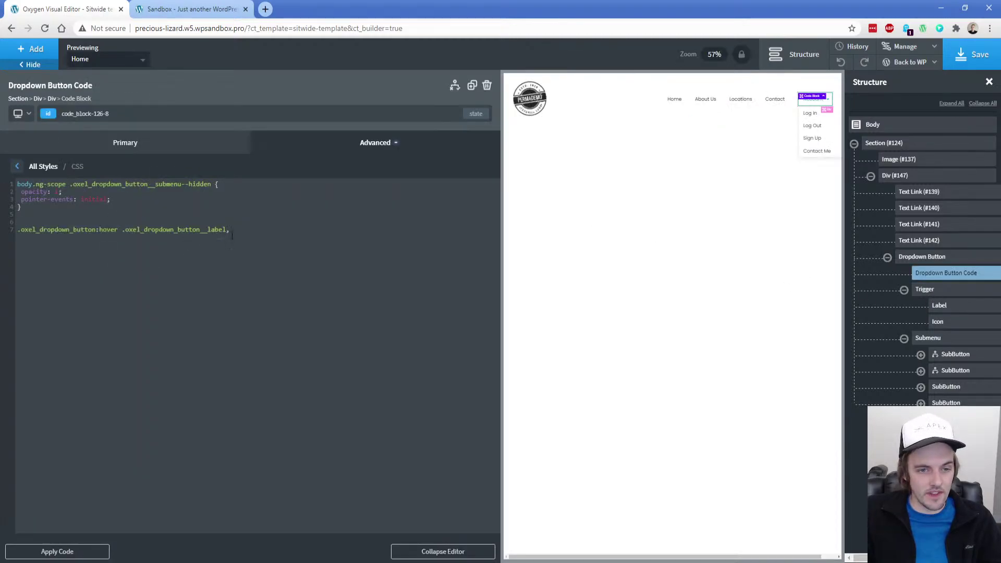
{"action": "type", "text": ".oxel_dropdown_button__icon {"}
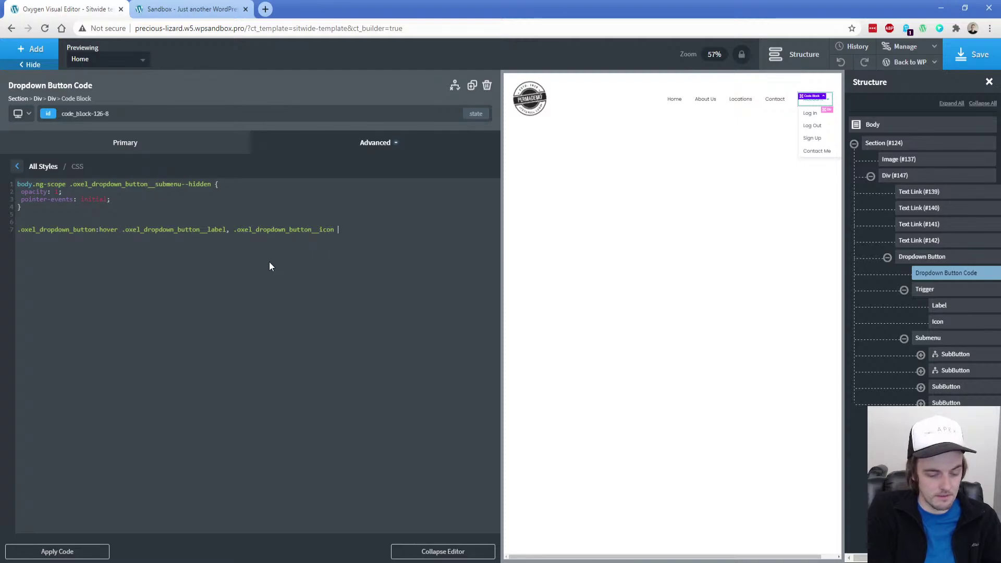
Set color: #fff; in the label and icon hover rule of the Dropdown Button Code's CSS, apply the code and save
{"action": "key", "text": "Return"}
{"action": "type", "text": "color: #fff;"}
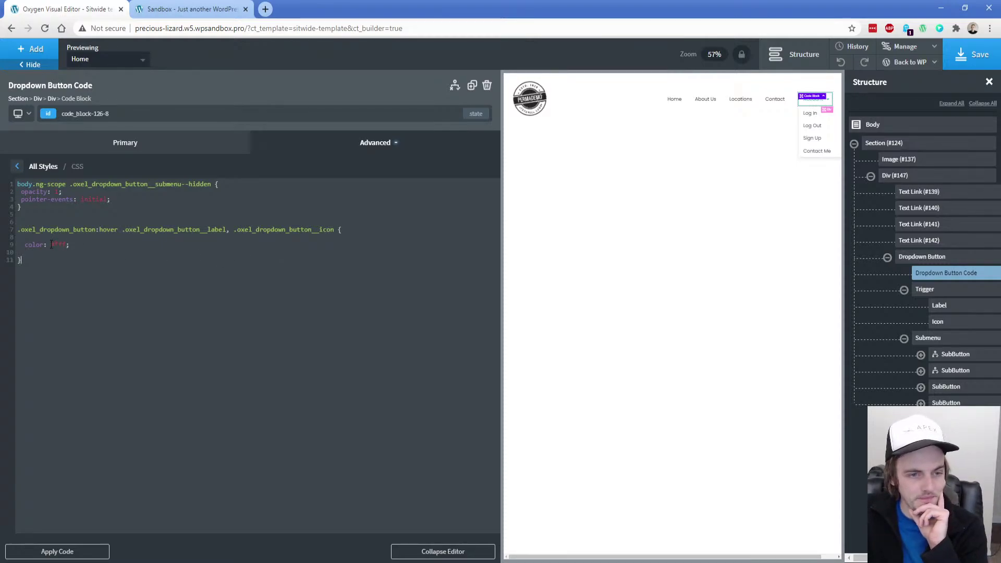
{"action": "left_click_drag", "start_coordinate": [21, 231], "coordinate": [336, 234]}
{"action": "left_click", "coordinate": [91, 245]}
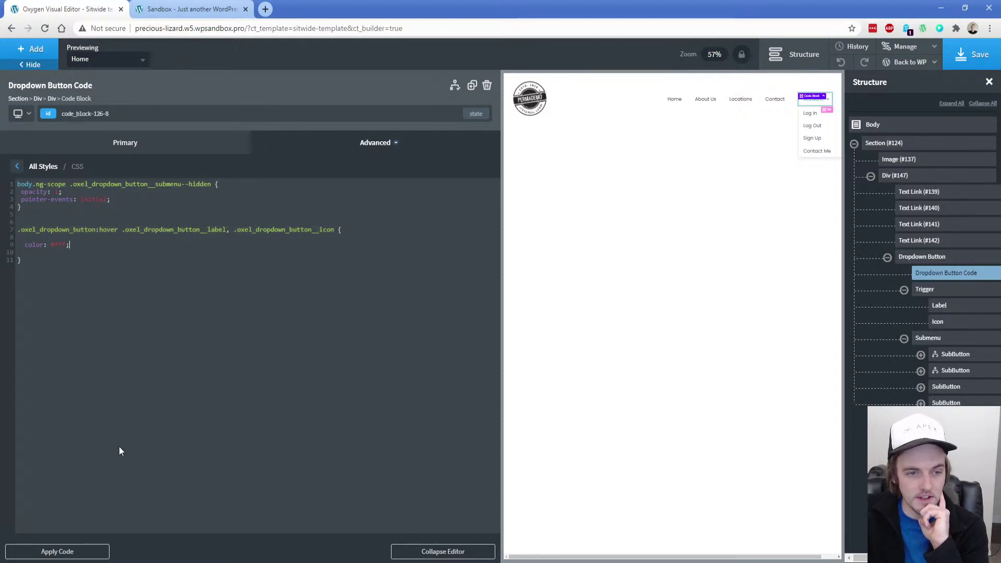
{"action": "left_click", "coordinate": [66, 554]}
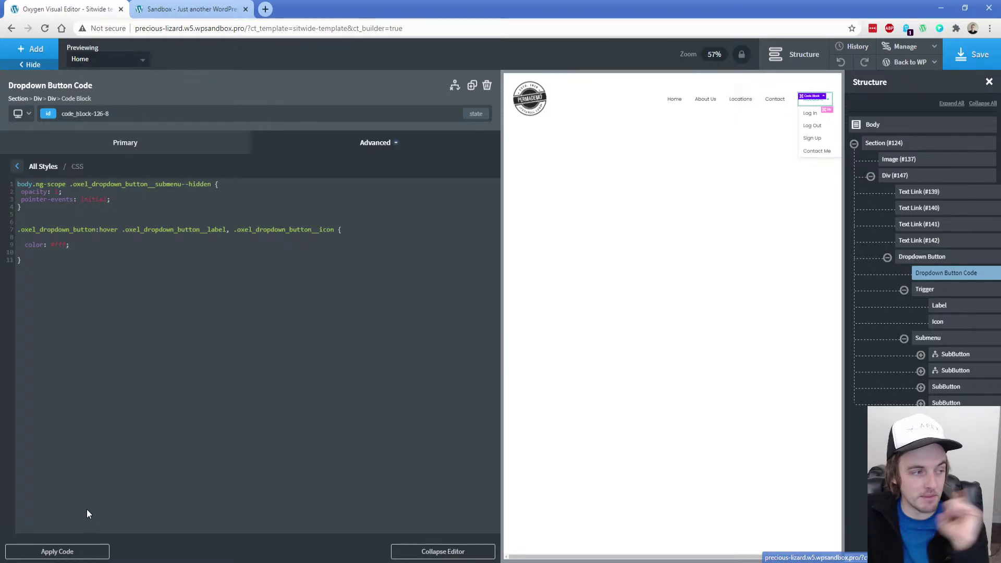
{"action": "left_click", "coordinate": [973, 54]}
Reload the live Sandbox page, close the developer tools and check the Account button's hover state
{"action": "left_click", "coordinate": [202, 15]}
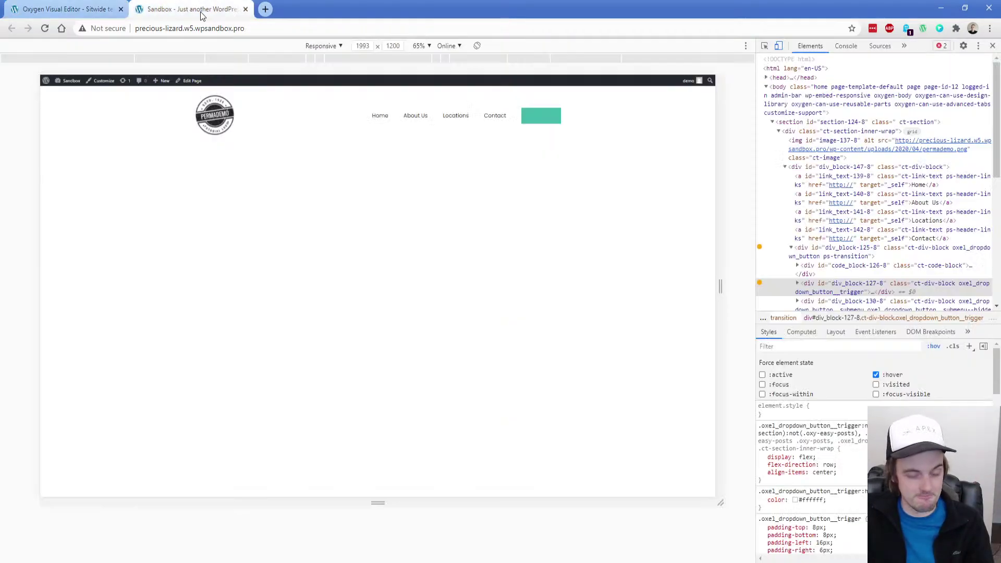
{"action": "key", "text": "F5"}
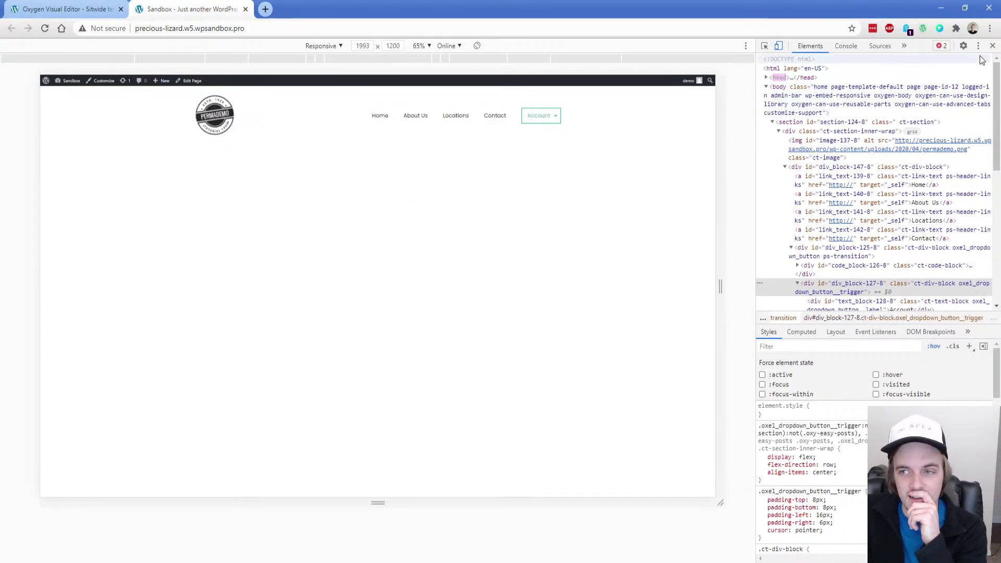
{"action": "key", "text": "F12"}
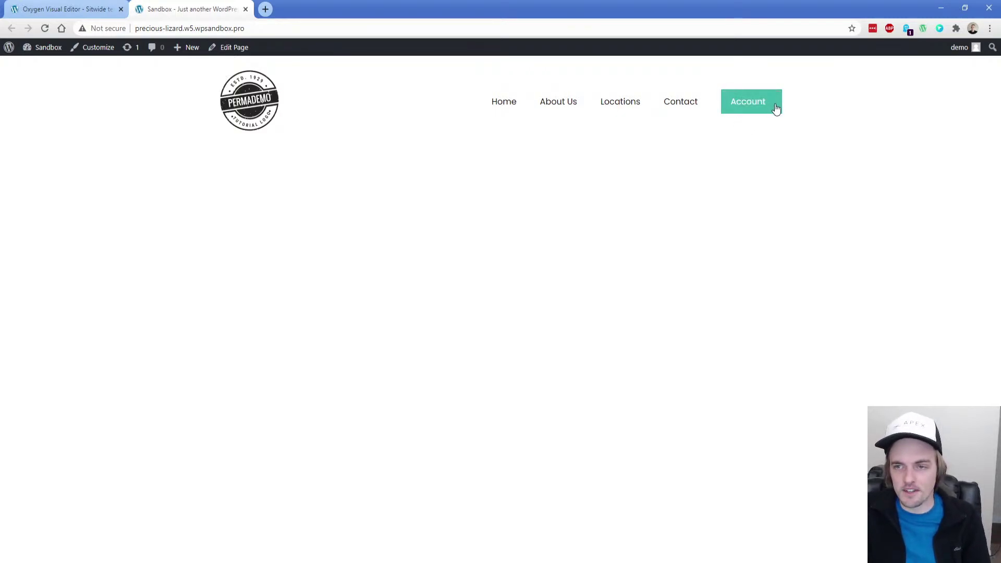
Prefix the .oxel_dropdown_button__icon selector with .oxel_dropdown_button:hover in the Dropdown Button Code's CSS, apply the code and save
{"action": "left_click", "coordinate": [104, 5]}
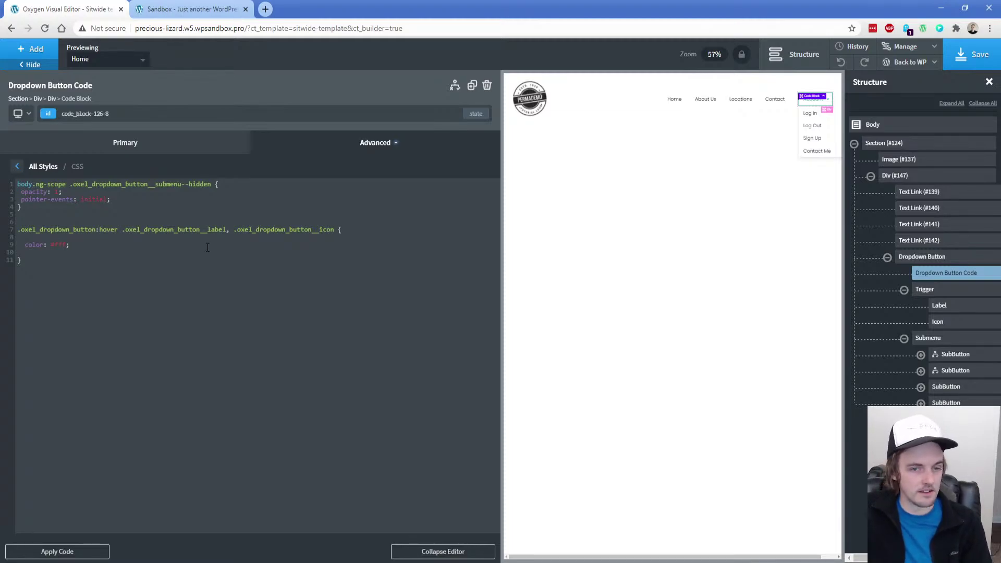
{"action": "left_click_drag", "start_coordinate": [118, 230], "coordinate": [19, 231]}
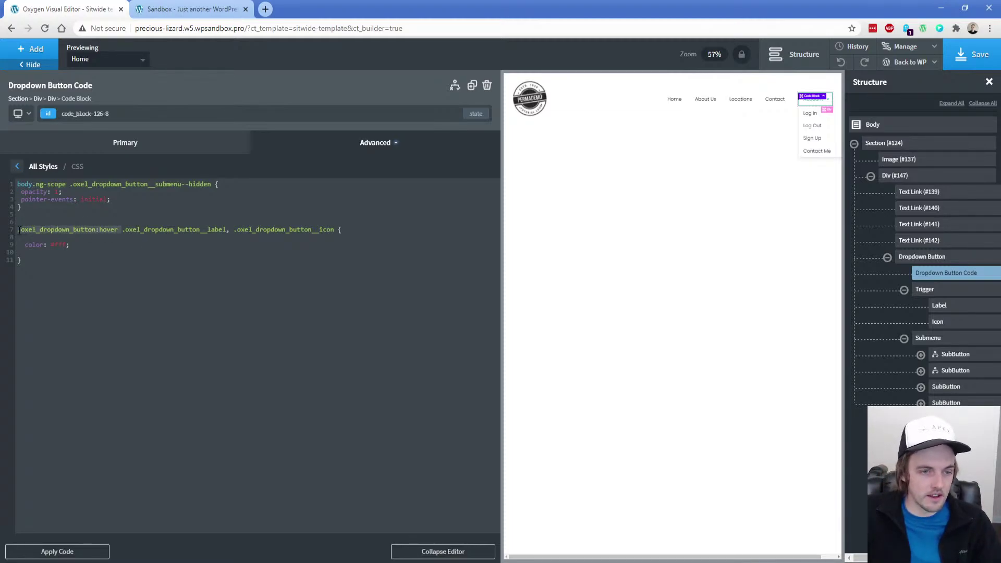
{"action": "key", "text": "ctrl+c"}
{"action": "left_click", "coordinate": [234, 230]}
{"action": "key", "text": "ctrl+v"}
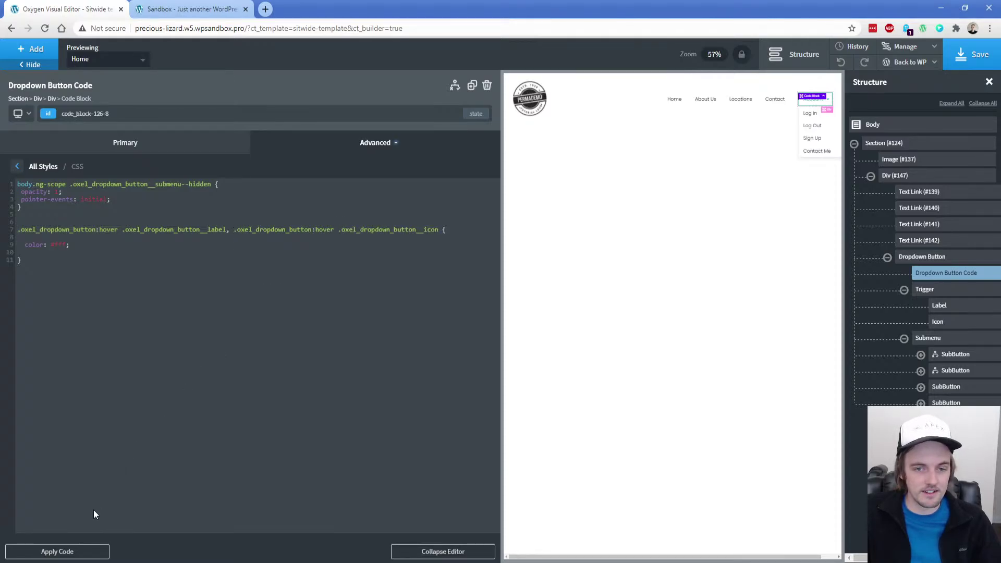
{"action": "left_click", "coordinate": [58, 552]}
{"action": "left_click", "coordinate": [972, 54]}
Test the Account button's hover state on the live page, reapplying the dropdown CSS before reloading the page
{"action": "left_click", "coordinate": [205, 9]}
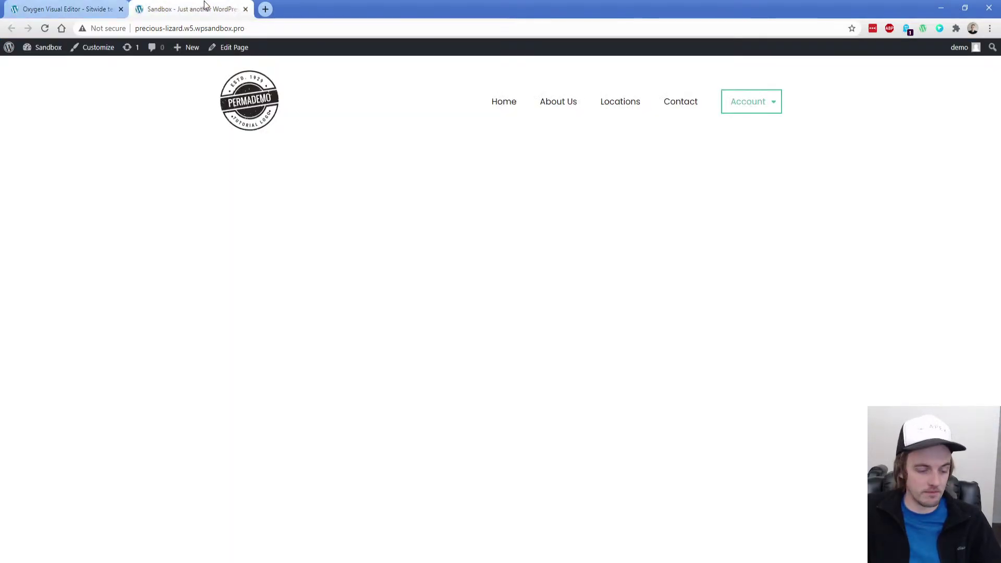
{"action": "left_click", "coordinate": [270, 120]}
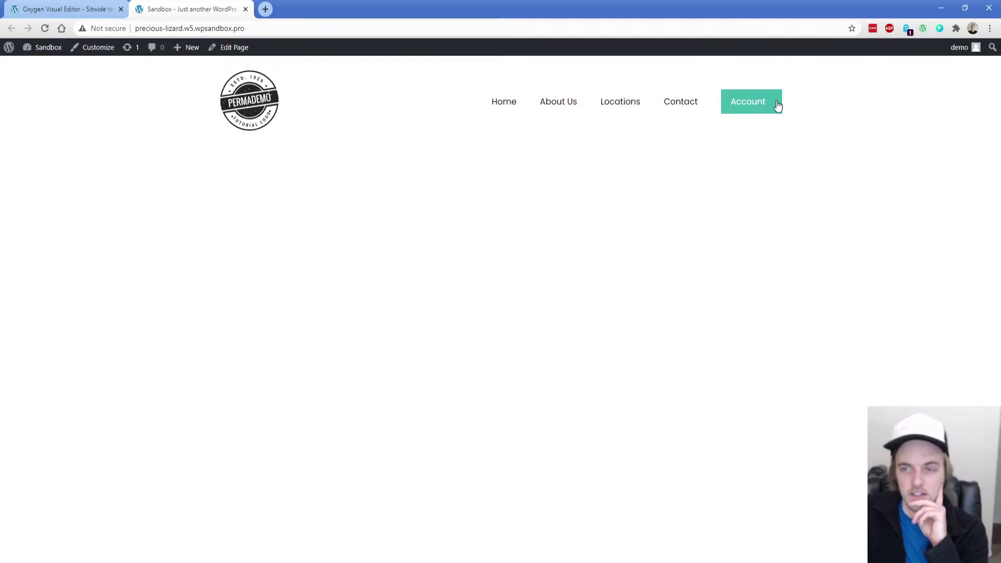
{"action": "left_click", "coordinate": [68, 9]}
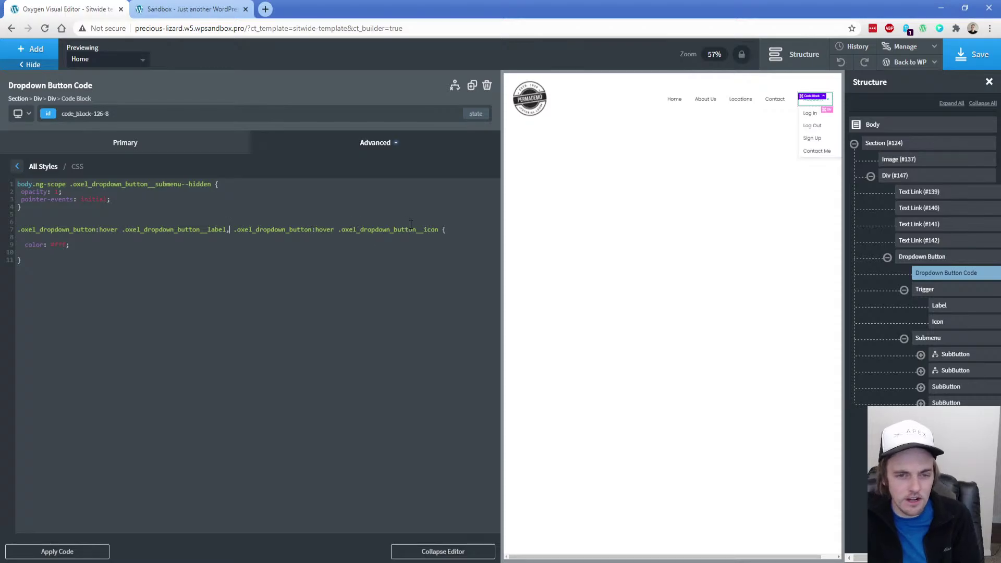
{"action": "left_click", "coordinate": [70, 551]}
{"action": "left_click", "coordinate": [921, 64]}
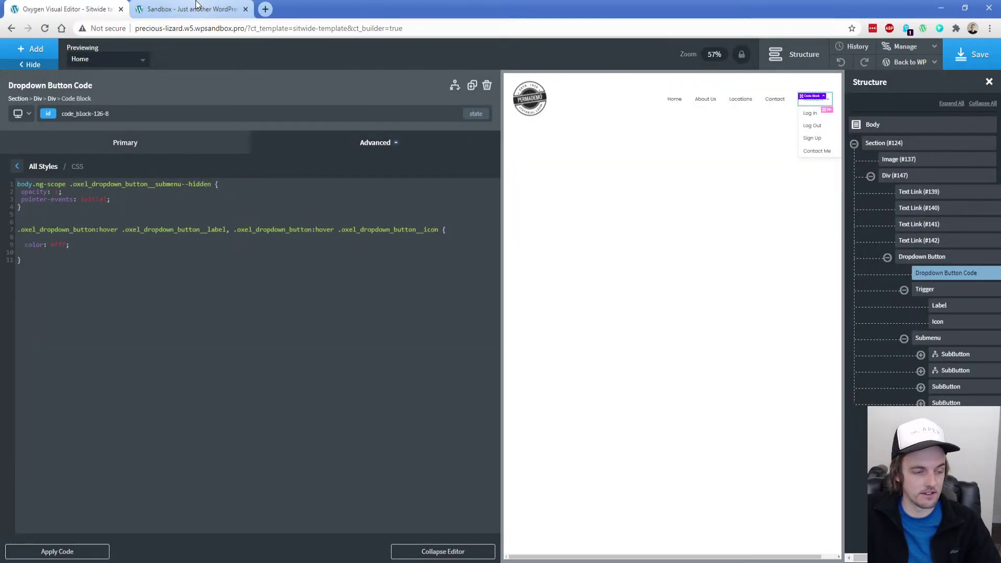
{"action": "left_click", "coordinate": [136, 7]}
{"action": "key", "text": "F5"}
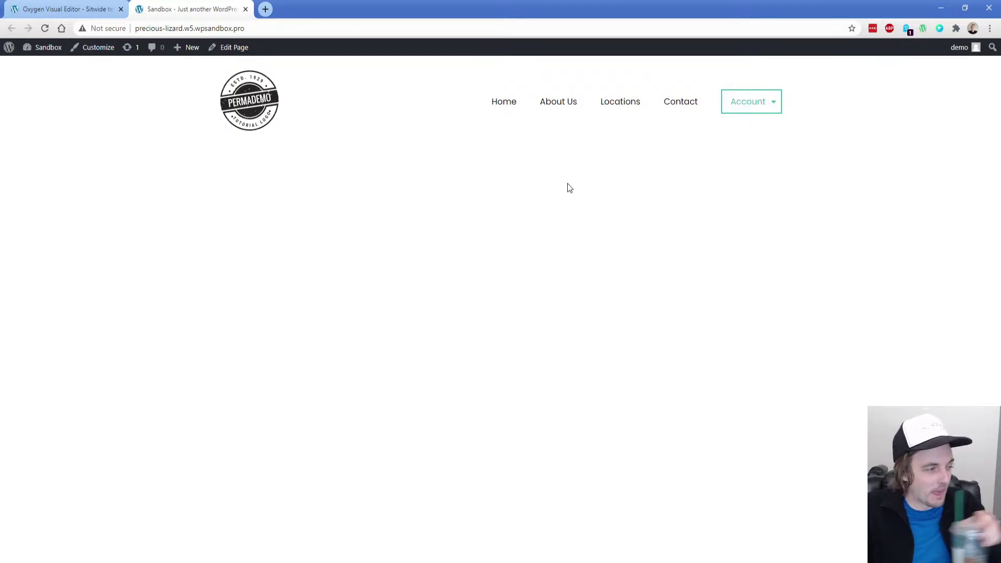
Try the hover rule without the comma between its two selectors, saving the CSS and reloading the live page
{"action": "key", "text": "ctrl+Page_Up"}
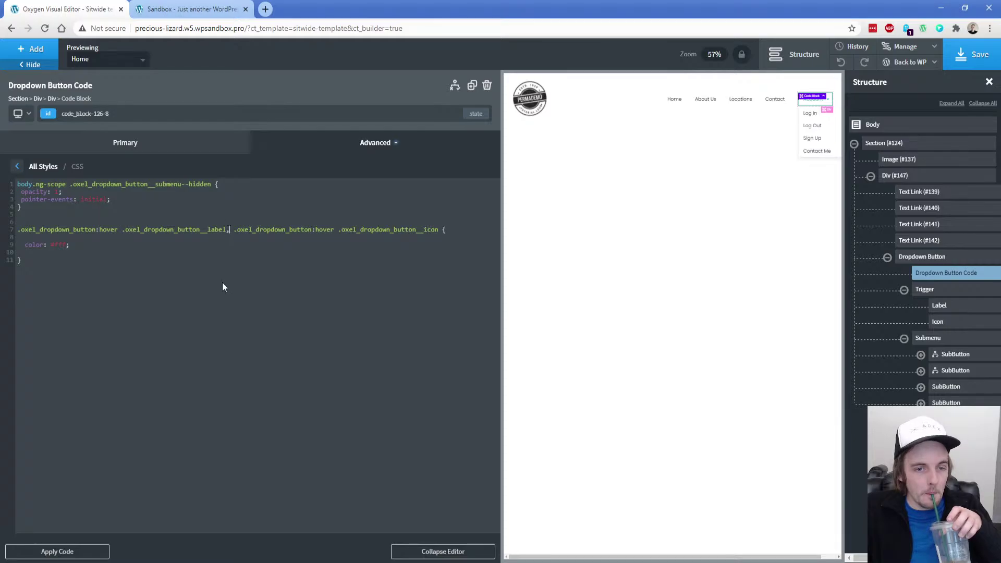
{"action": "key", "text": "BackSpace"}
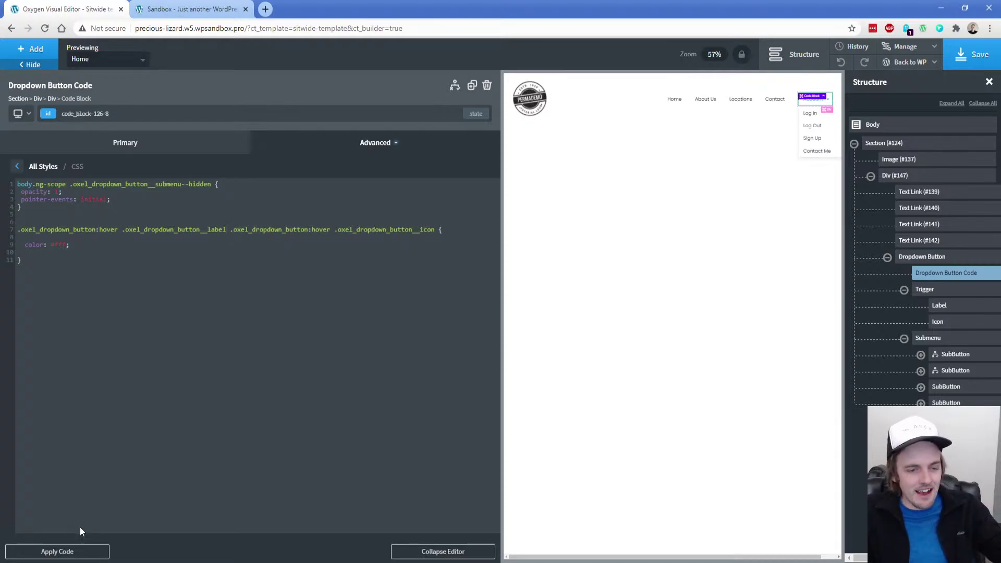
{"action": "left_click", "coordinate": [78, 553]}
{"action": "left_click", "coordinate": [980, 55]}
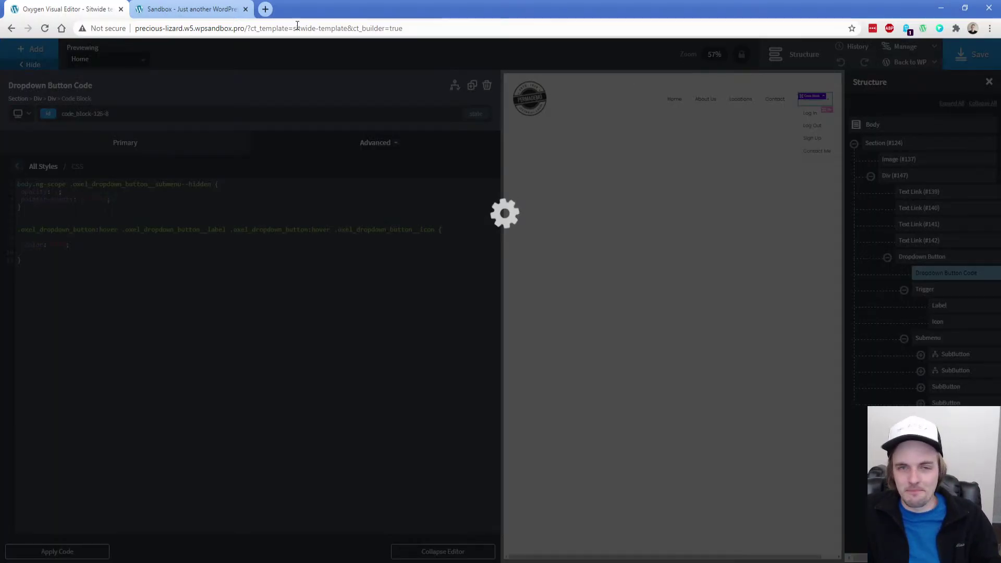
{"action": "left_click", "coordinate": [207, 6]}
{"action": "key", "text": "F5"}
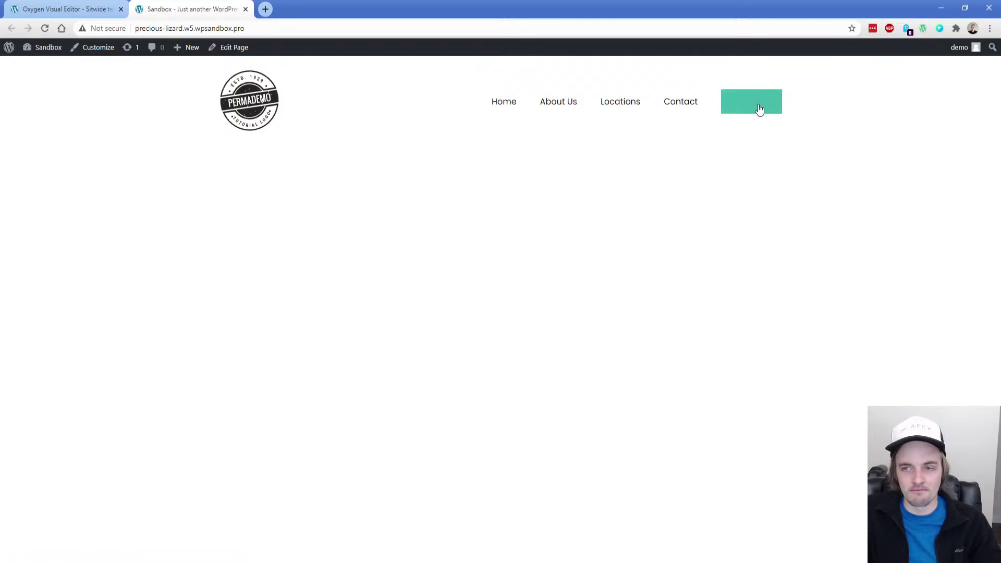
Restore the comma after .oxel_dropdown_button__label in the hover rule, save and reload the live page
{"action": "left_click", "coordinate": [83, 8]}
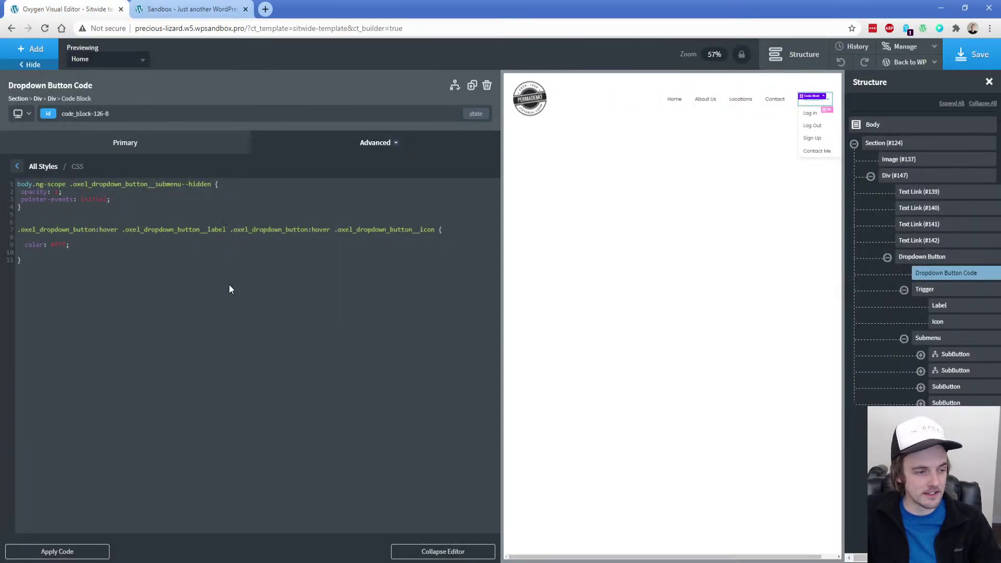
{"action": "type", "text": ","}
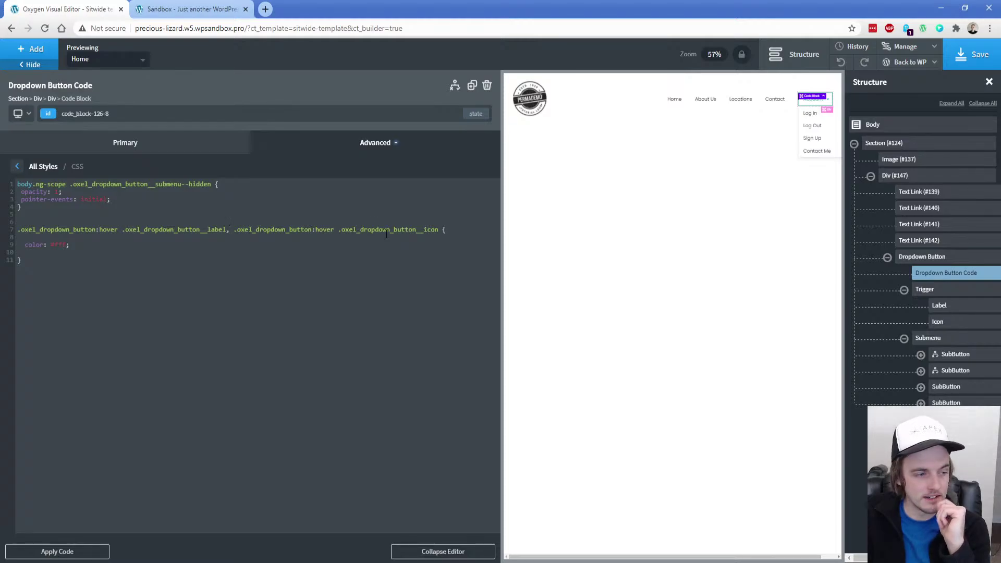
{"action": "left_click", "coordinate": [986, 59]}
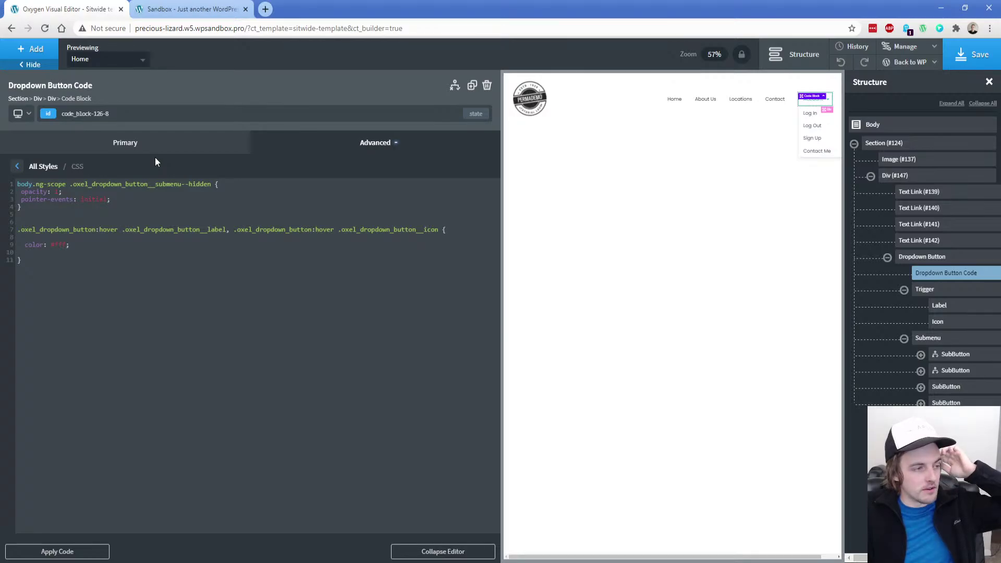
{"action": "left_click", "coordinate": [185, 8]}
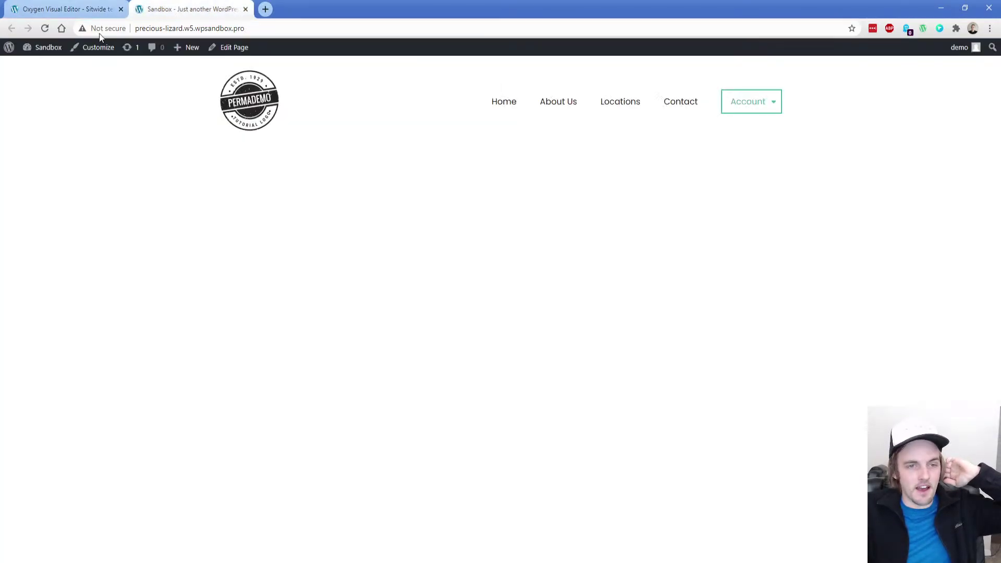
{"action": "left_click", "coordinate": [44, 29]}
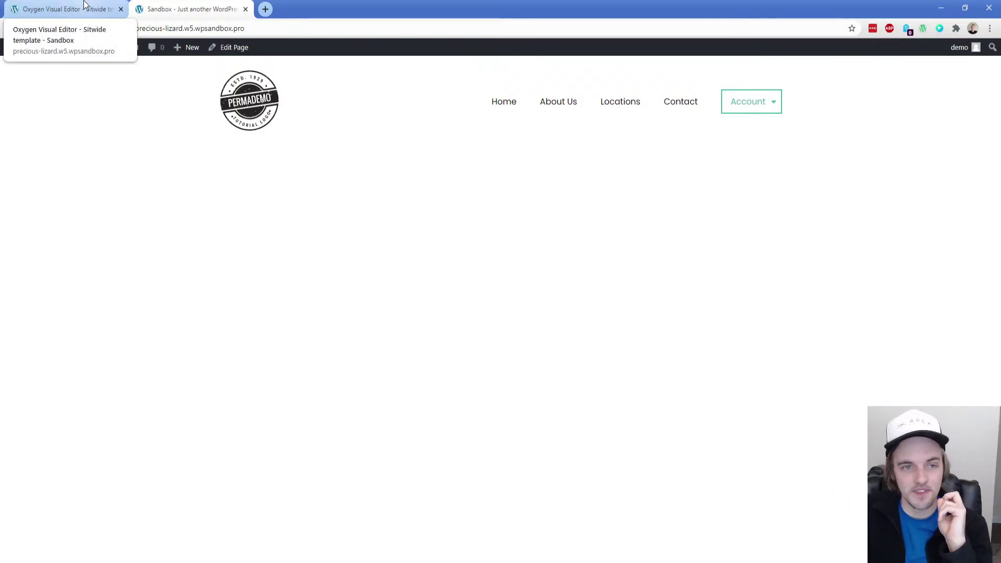
Add a new section below the header section and place an Icon Button in it
{"action": "left_click", "coordinate": [65, 9]}
{"action": "left_click", "coordinate": [578, 107]}
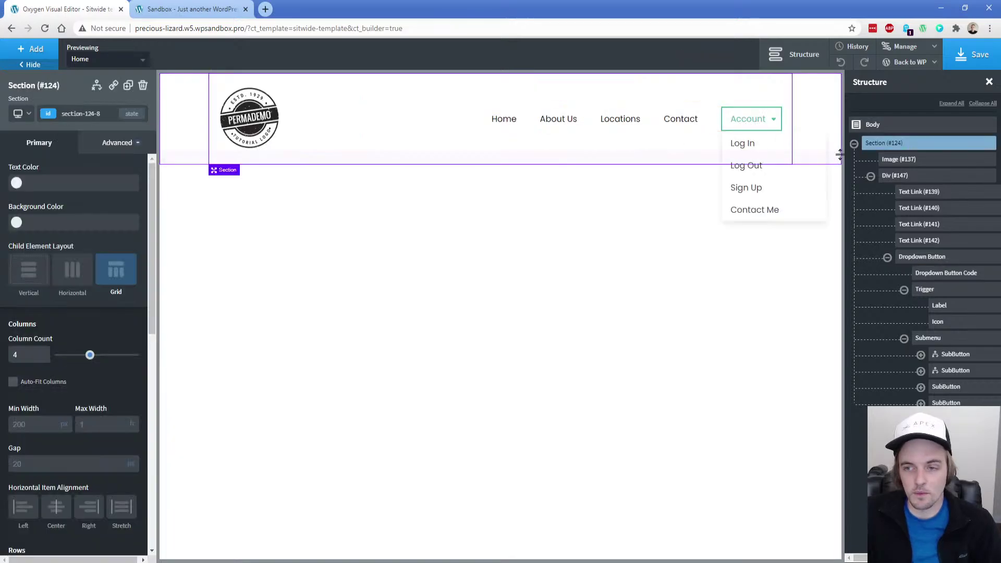
{"action": "left_click", "coordinate": [871, 177]}
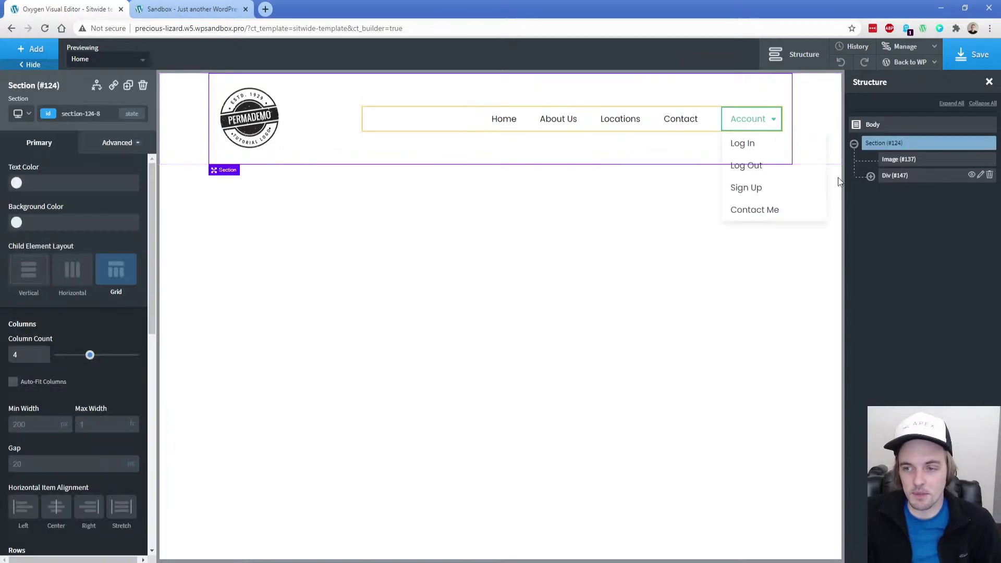
{"action": "left_click", "coordinate": [31, 49]}
{"action": "left_click", "coordinate": [42, 151]}
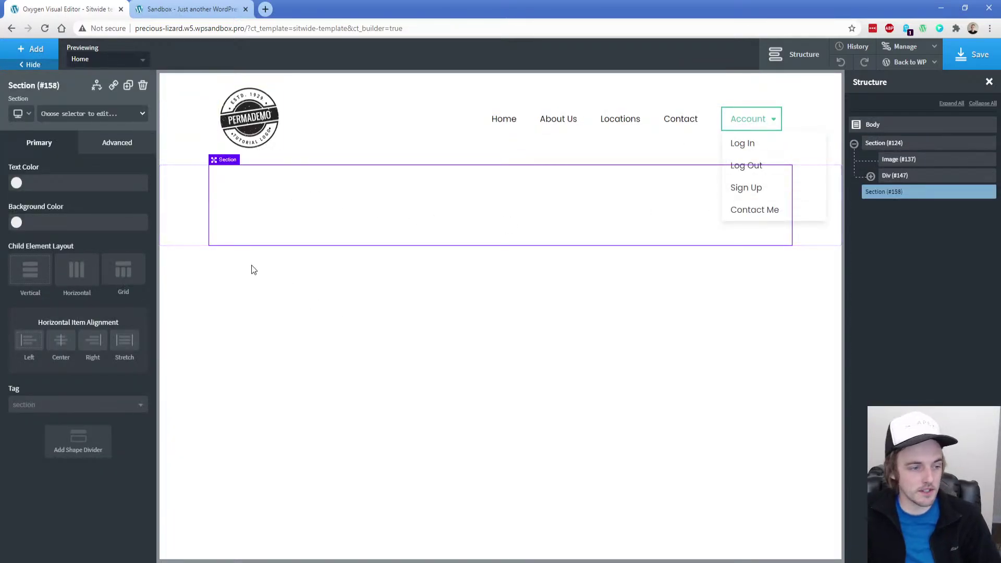
{"action": "left_click", "coordinate": [31, 57]}
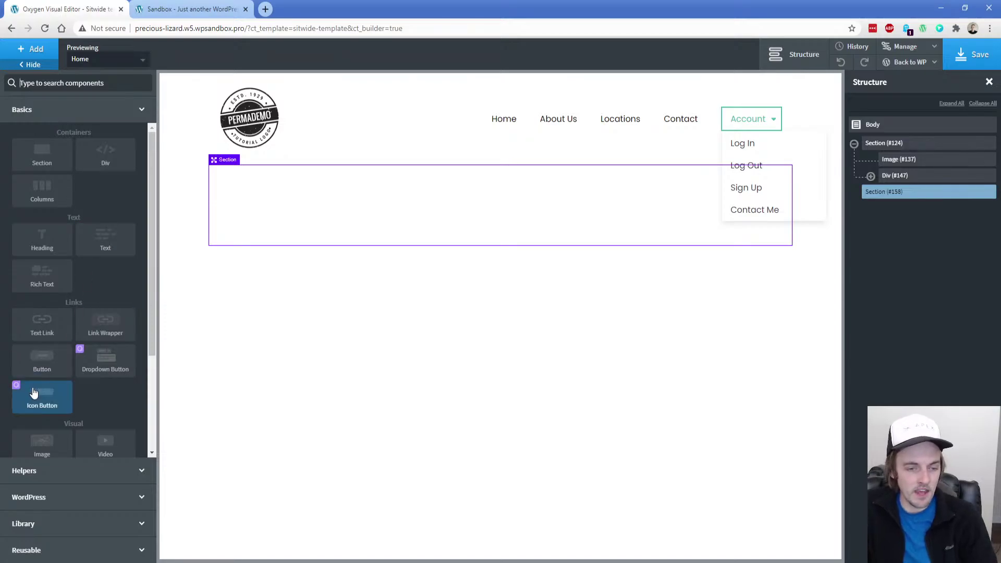
{"action": "left_click", "coordinate": [63, 386]}
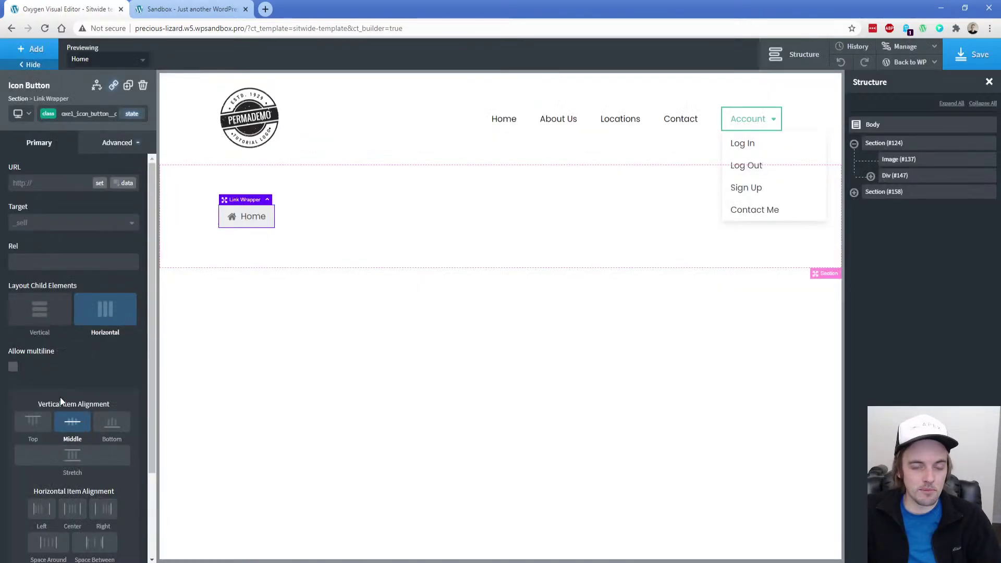
Examine the Icon Button's icon, text and link wrapper along with their classes and settings
{"action": "left_click", "coordinate": [233, 218]}
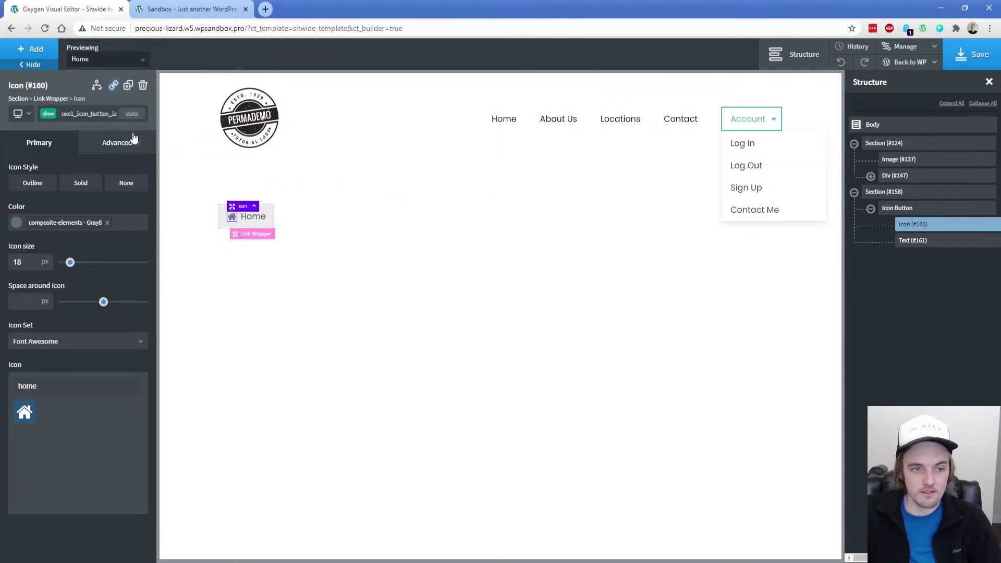
{"action": "left_click", "coordinate": [912, 241]}
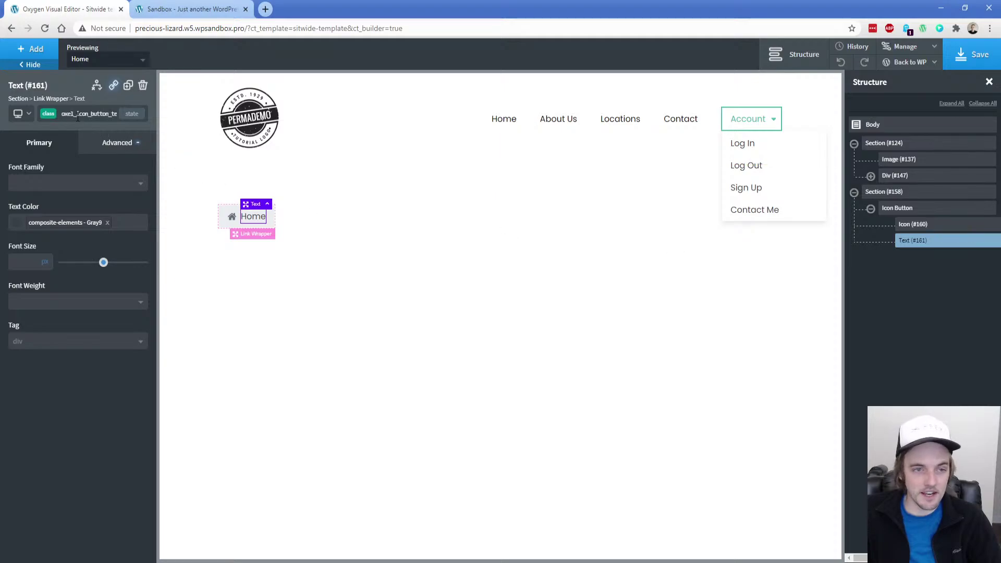
{"action": "left_click", "coordinate": [896, 211]}
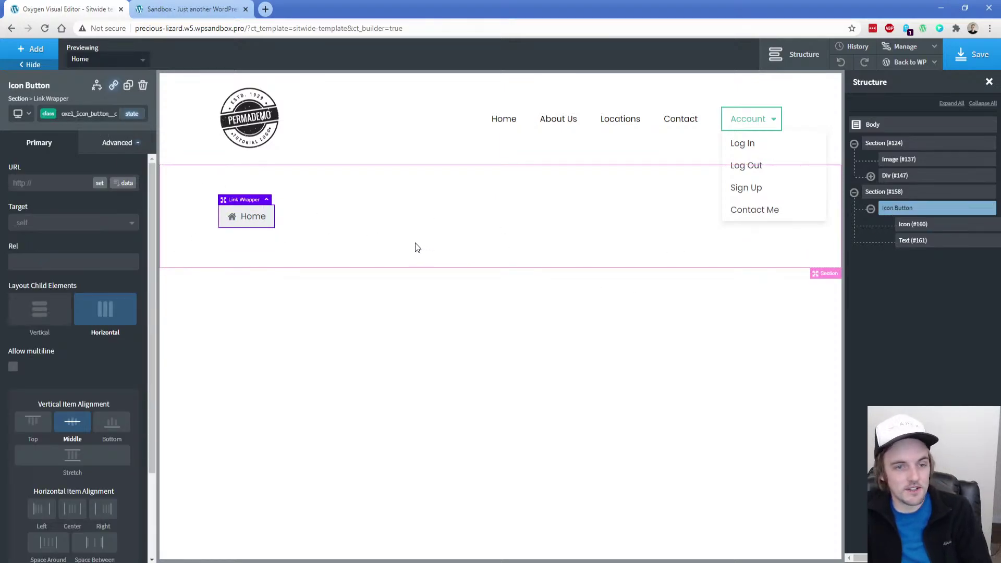
Add a new section below the Icon Button's section and place a Horizontal Divider in it
{"action": "left_click", "coordinate": [197, 221]}
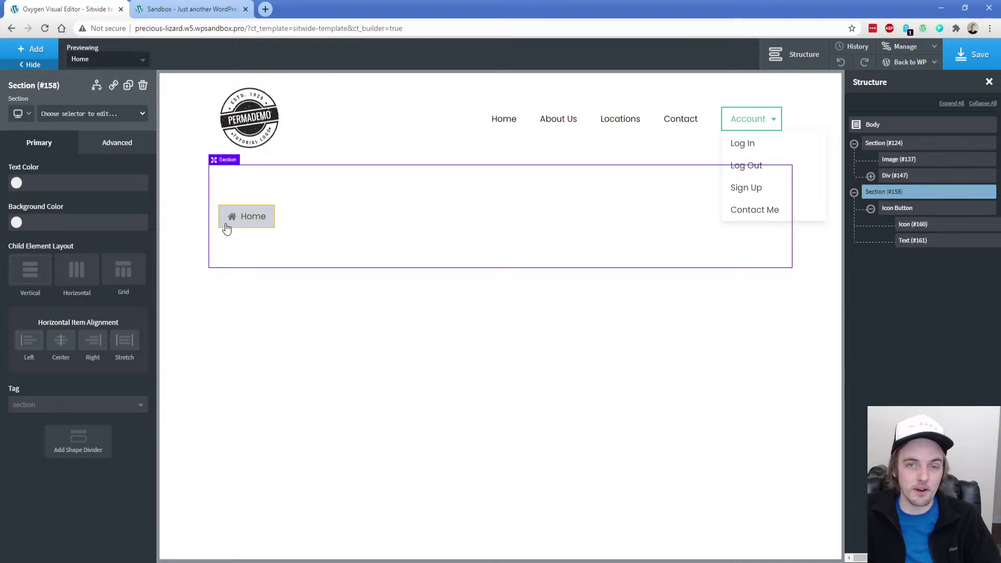
{"action": "left_click", "coordinate": [36, 50]}
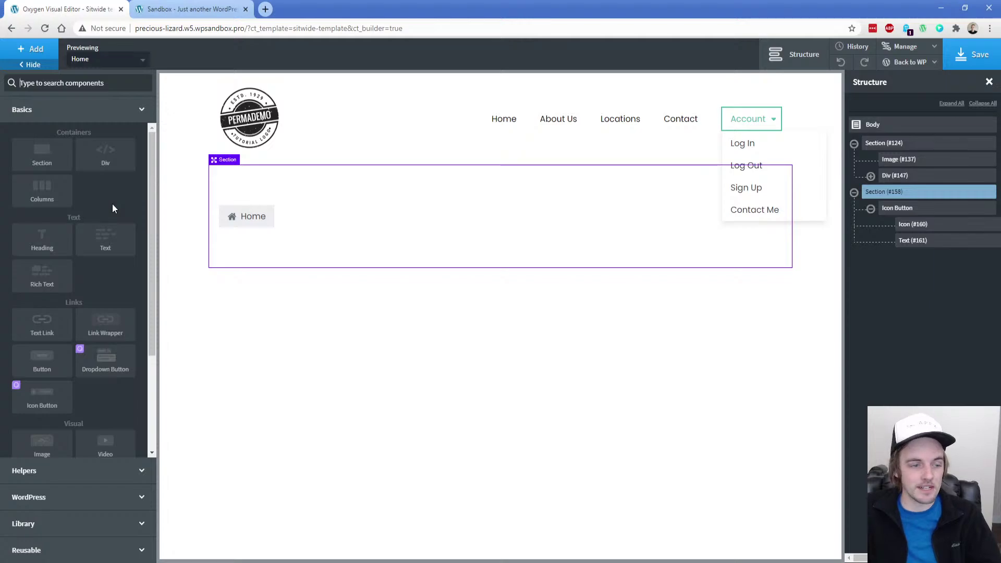
{"action": "left_click", "coordinate": [49, 164]}
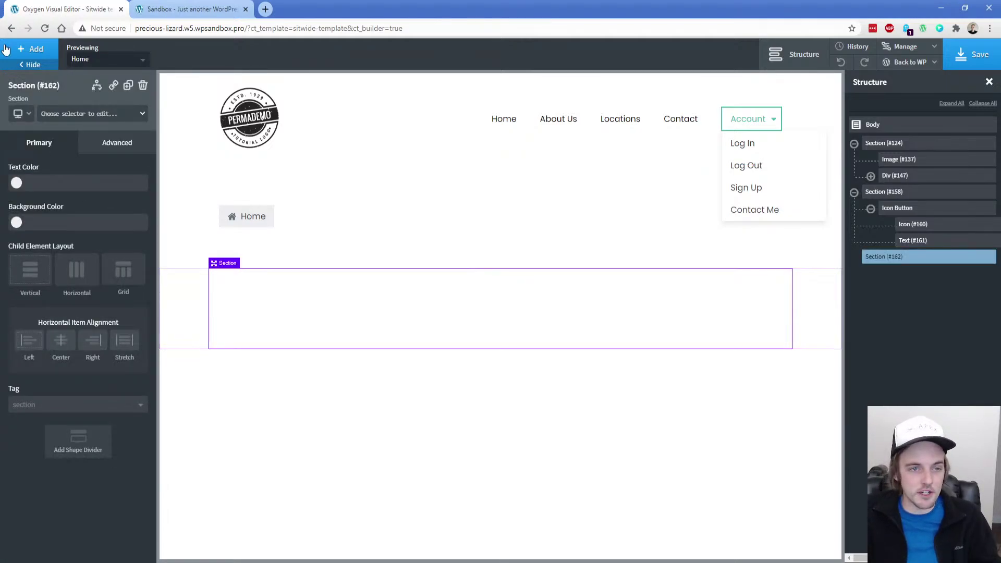
{"action": "left_click", "coordinate": [42, 49]}
{"action": "scroll", "coordinate": [55, 293], "scroll_direction": "down", "scroll_amount": 3}
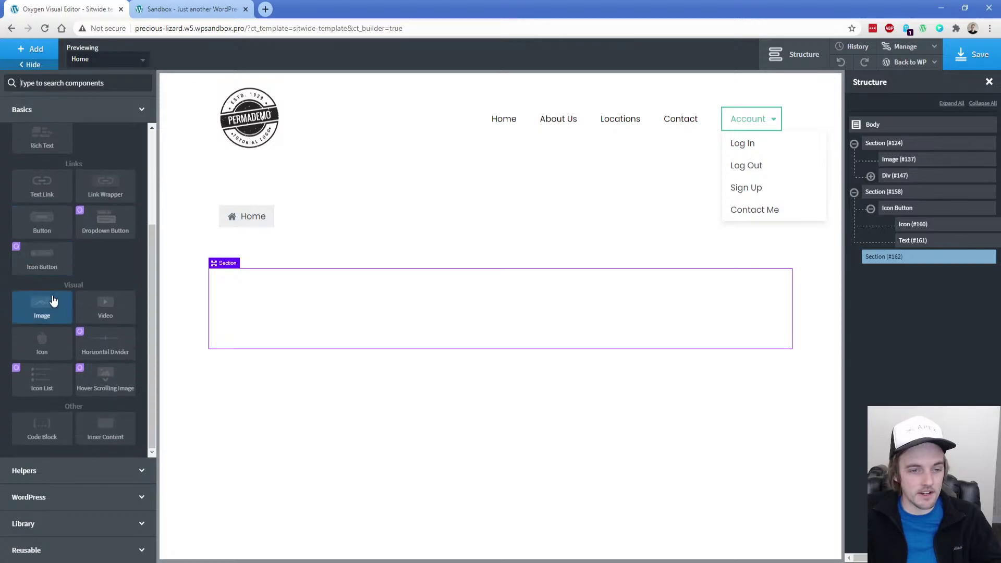
{"action": "left_click", "coordinate": [111, 341]}
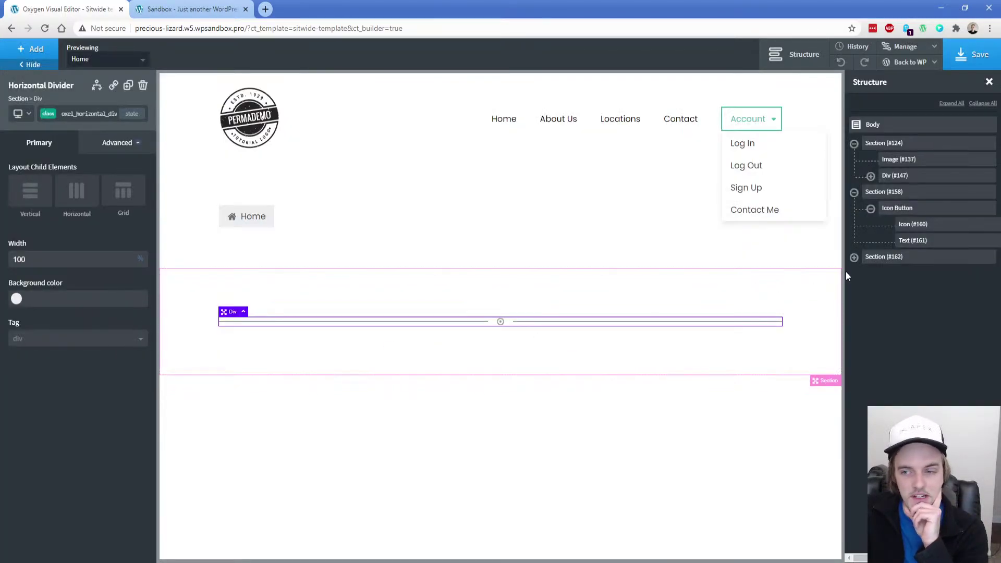
Examine the Horizontal Divider's nested elements, its oxel_horizontal_divider class and that class's layout settings
{"action": "left_click", "coordinate": [853, 260]}
{"action": "left_click", "coordinate": [870, 274]}
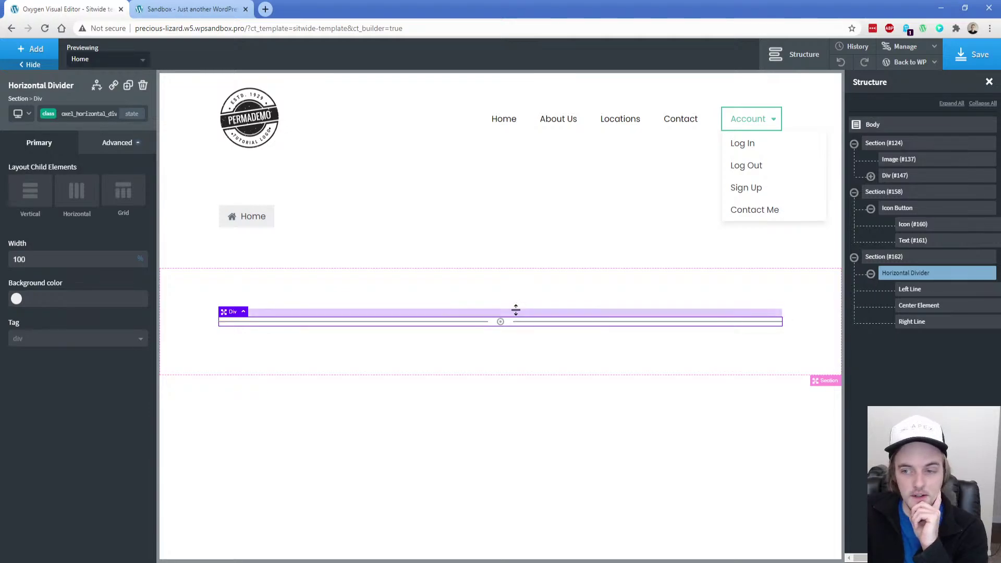
{"action": "left_click", "coordinate": [52, 116]}
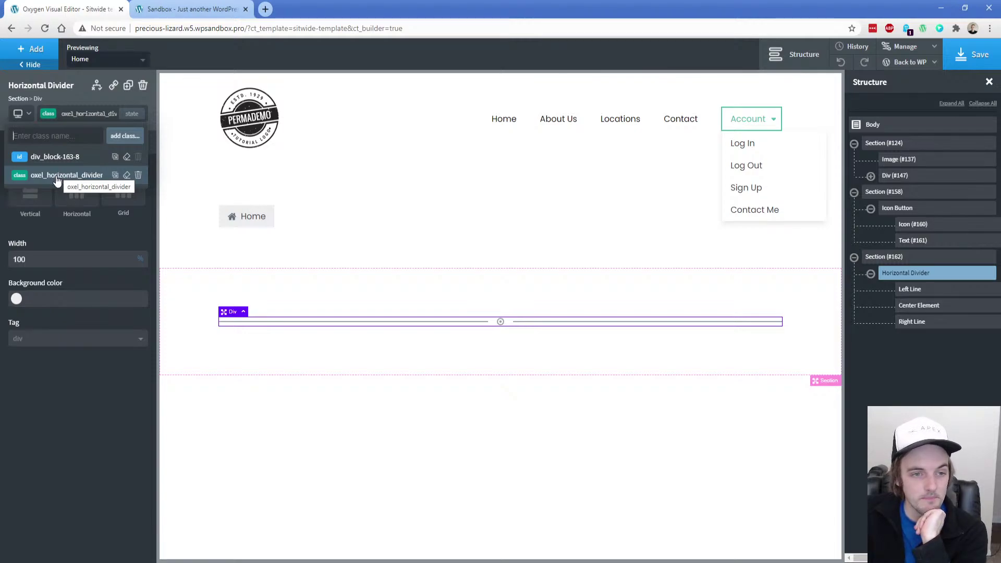
{"action": "left_click", "coordinate": [57, 176]}
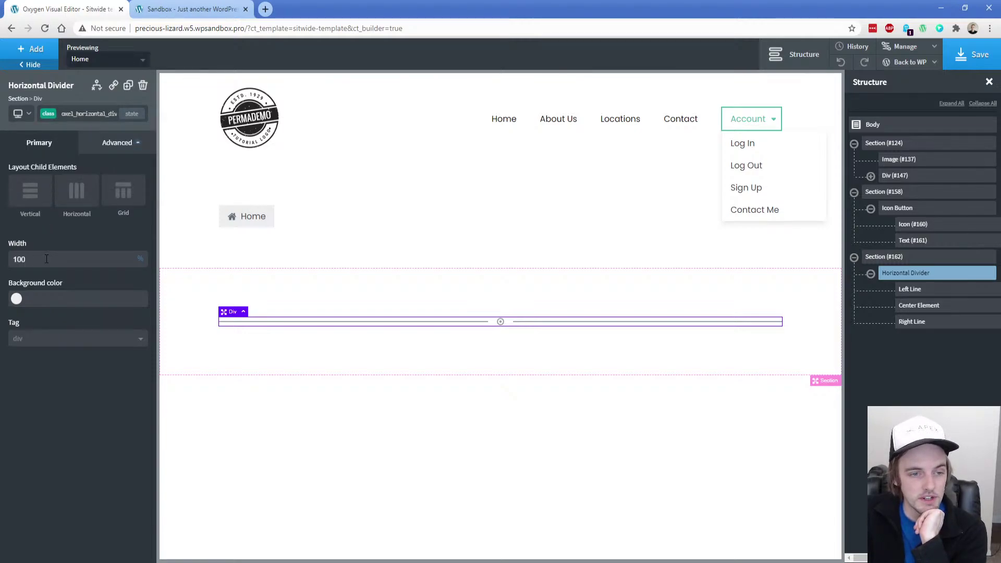
{"action": "left_click", "coordinate": [106, 146]}
{"action": "left_click", "coordinate": [86, 229]}
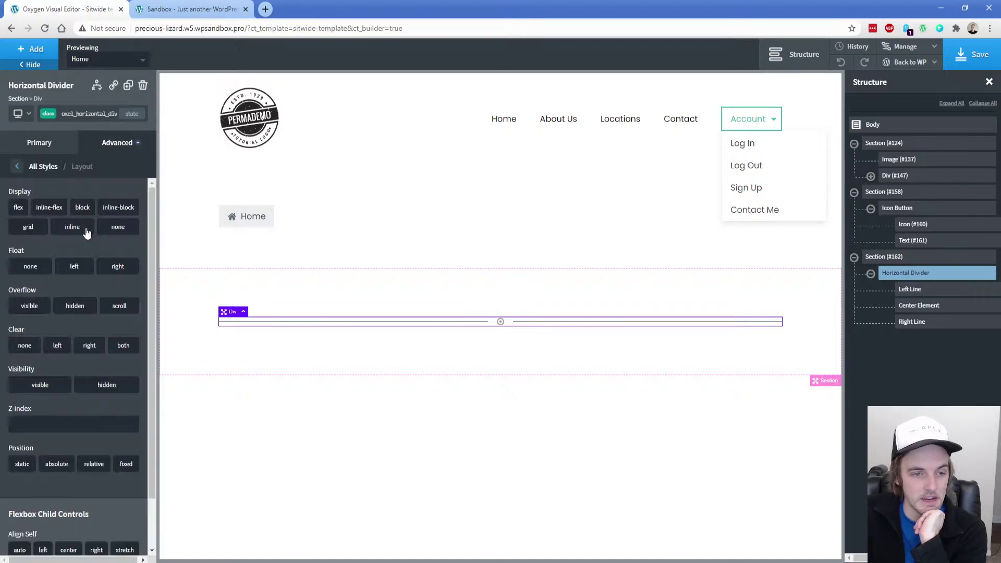
{"action": "scroll", "coordinate": [79, 283], "scroll_direction": "down", "scroll_amount": 2}
{"action": "scroll", "coordinate": [78, 283], "scroll_direction": "up", "scroll_amount": 1}
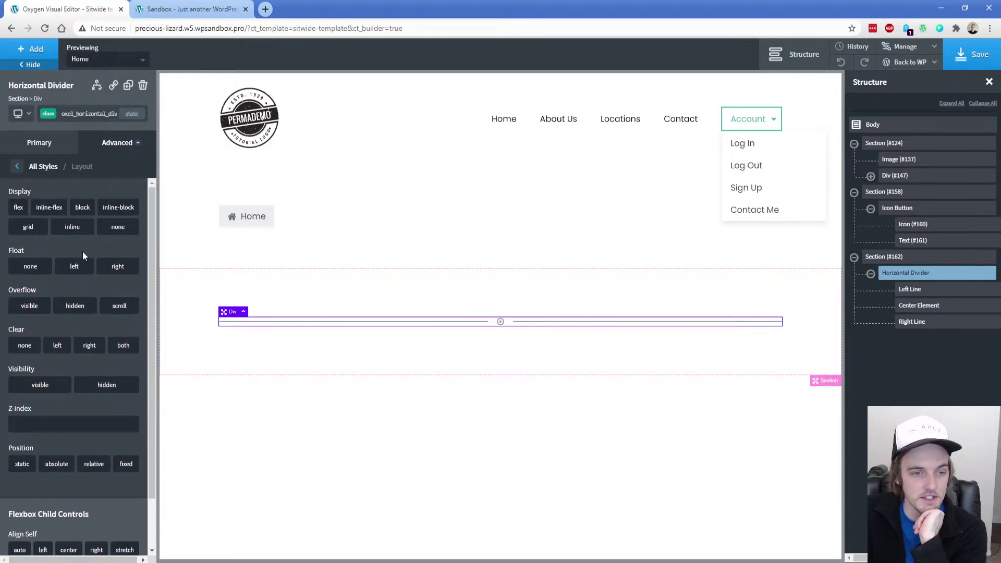
Examine the Left Line's oxel_horizontal_divider__line class and the color swatches available for its background
{"action": "left_click", "coordinate": [901, 291]}
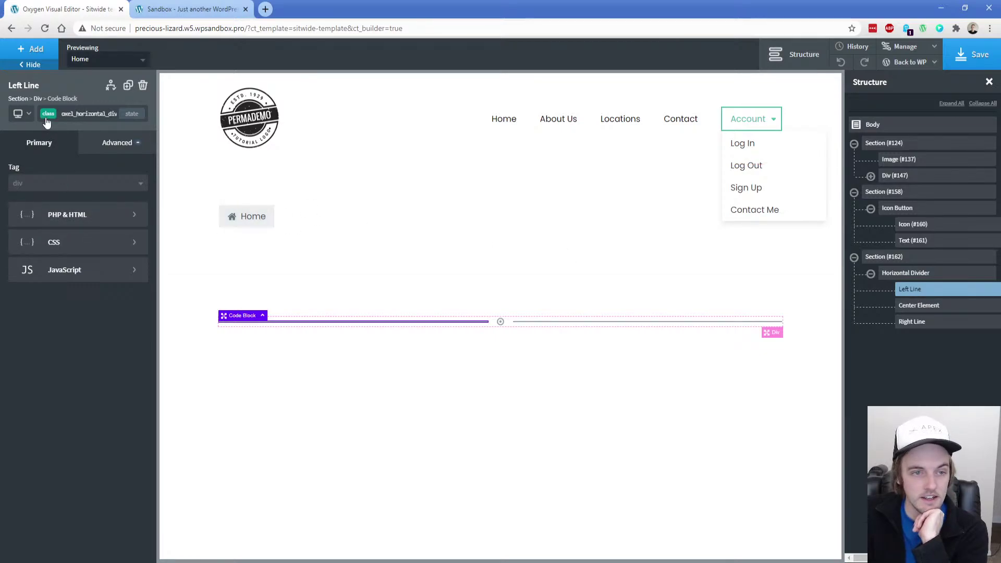
{"action": "left_click", "coordinate": [88, 114]}
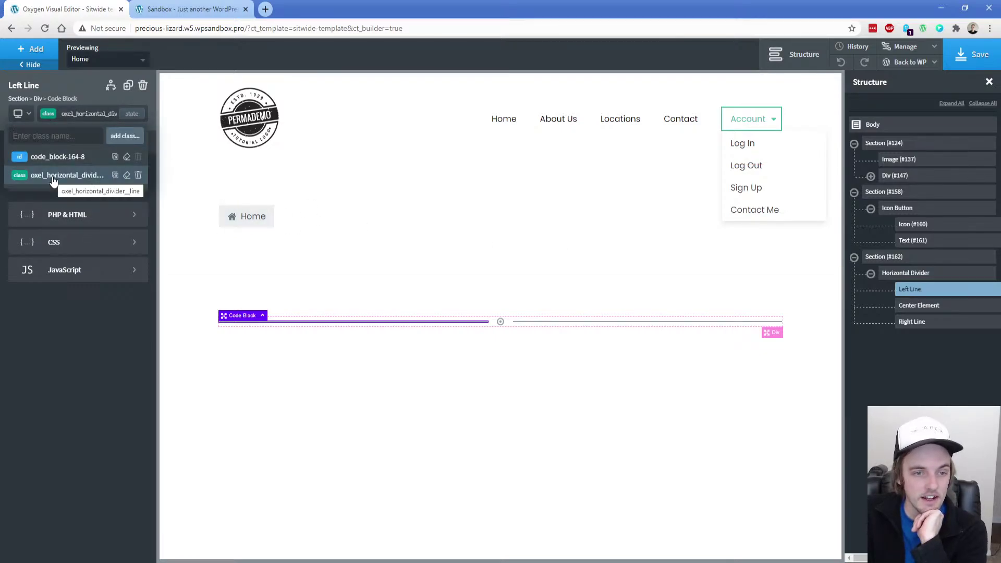
{"action": "left_click", "coordinate": [54, 180]}
{"action": "left_click", "coordinate": [98, 142]}
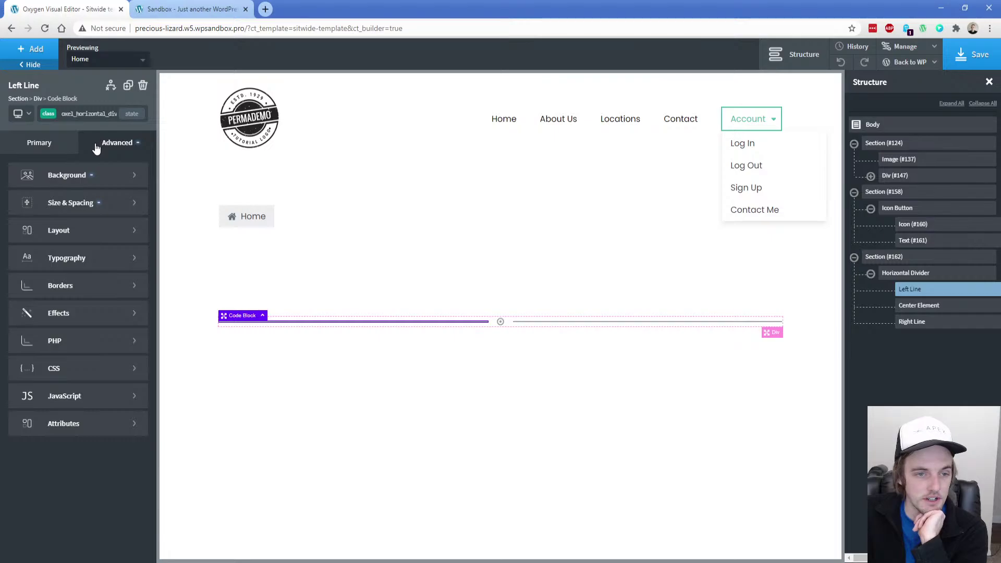
{"action": "left_click", "coordinate": [86, 174]}
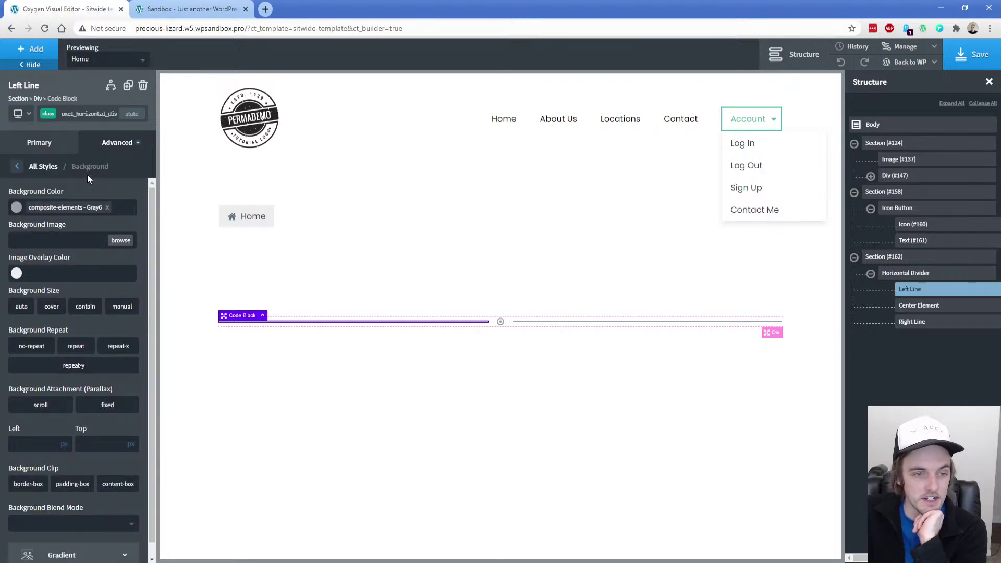
{"action": "left_click", "coordinate": [16, 208]}
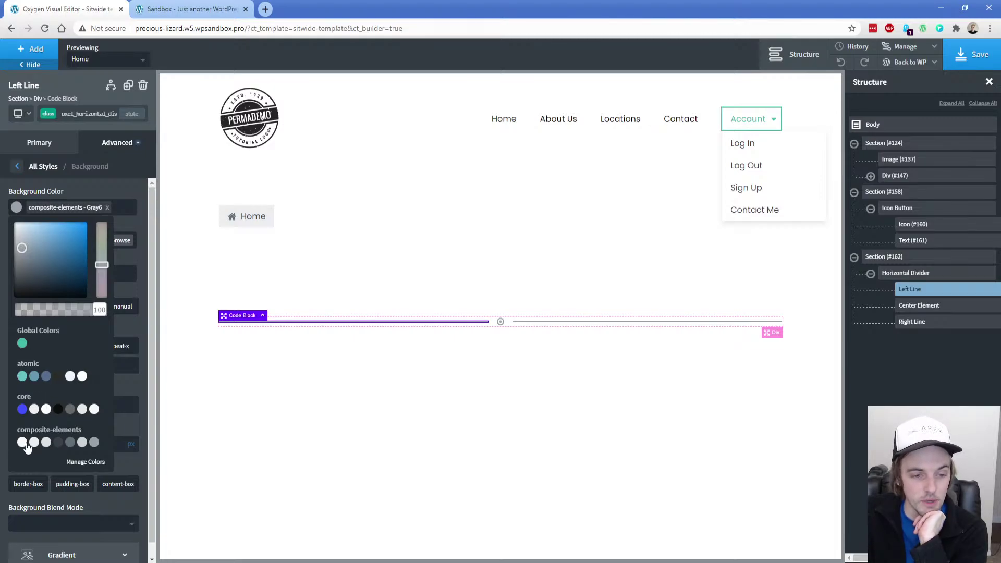
In the global styles, change the Gray6 color of the composite-elements set to the green #1c8c39
{"action": "left_click", "coordinate": [913, 50]}
{"action": "left_click", "coordinate": [897, 63]}
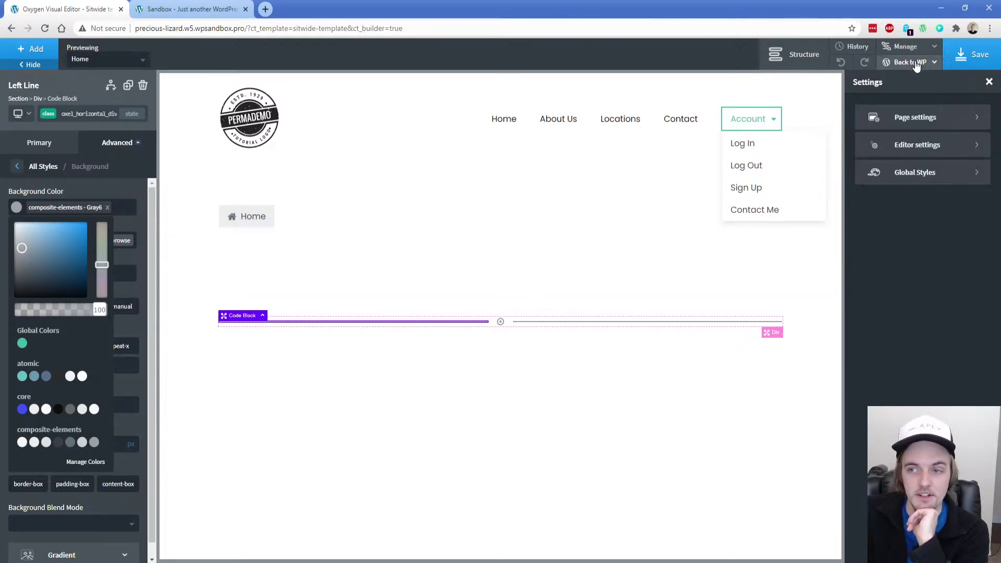
{"action": "left_click", "coordinate": [915, 170]}
{"action": "left_click", "coordinate": [912, 152]}
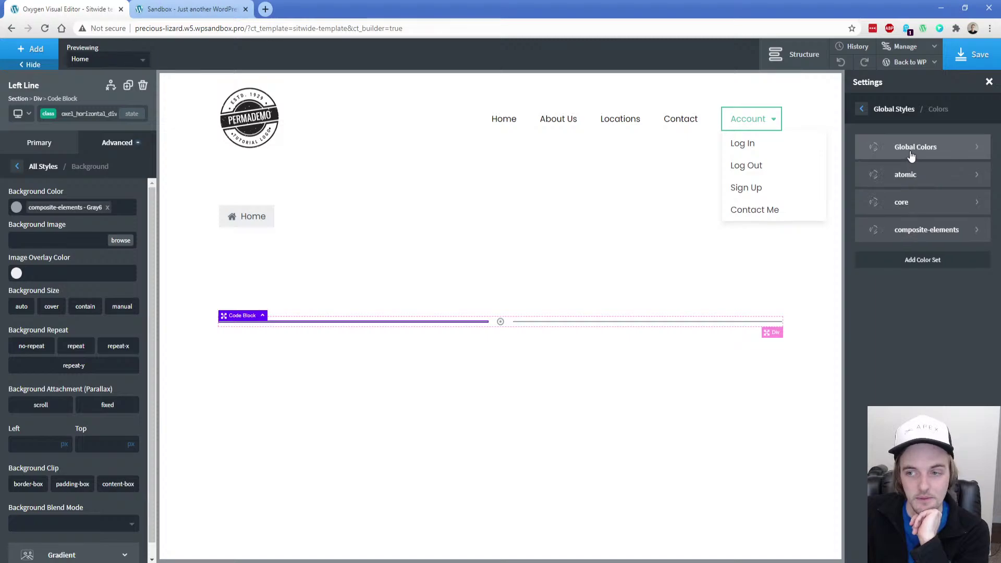
{"action": "left_click", "coordinate": [908, 237]}
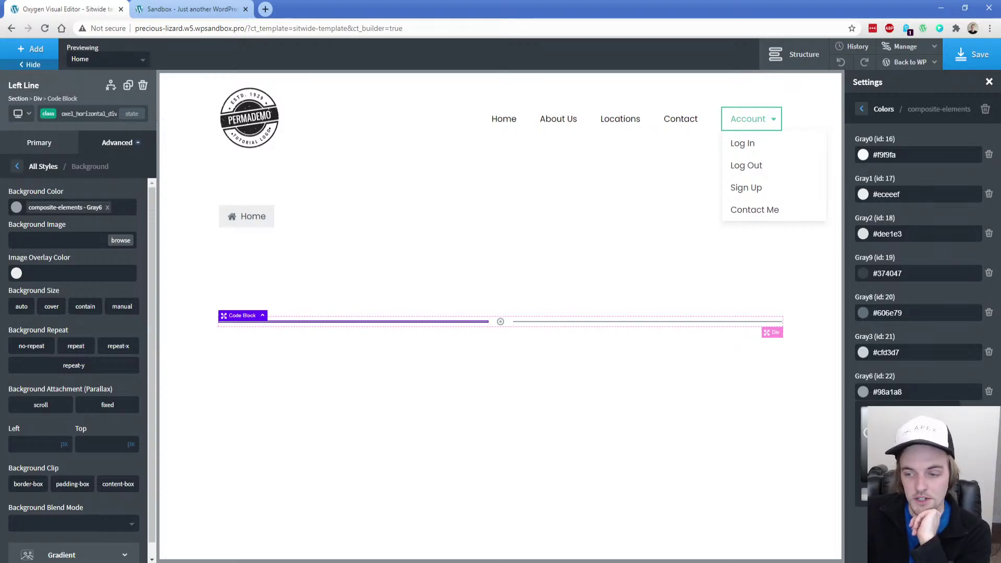
{"action": "left_click", "coordinate": [876, 392]}
{"action": "key", "text": "ctrl+a"}
{"action": "type", "text": "#1c8c52"}
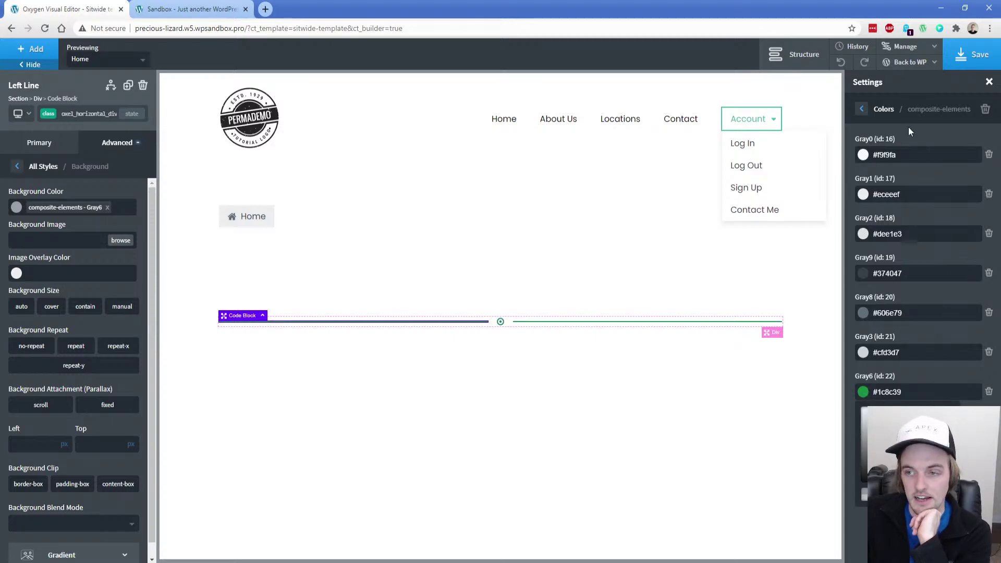
Copy the Hover blue value from Global Colors and set Gray6 in the composite-elements set to #42b7a7
{"action": "left_click", "coordinate": [861, 108]}
{"action": "left_click", "coordinate": [906, 146]}
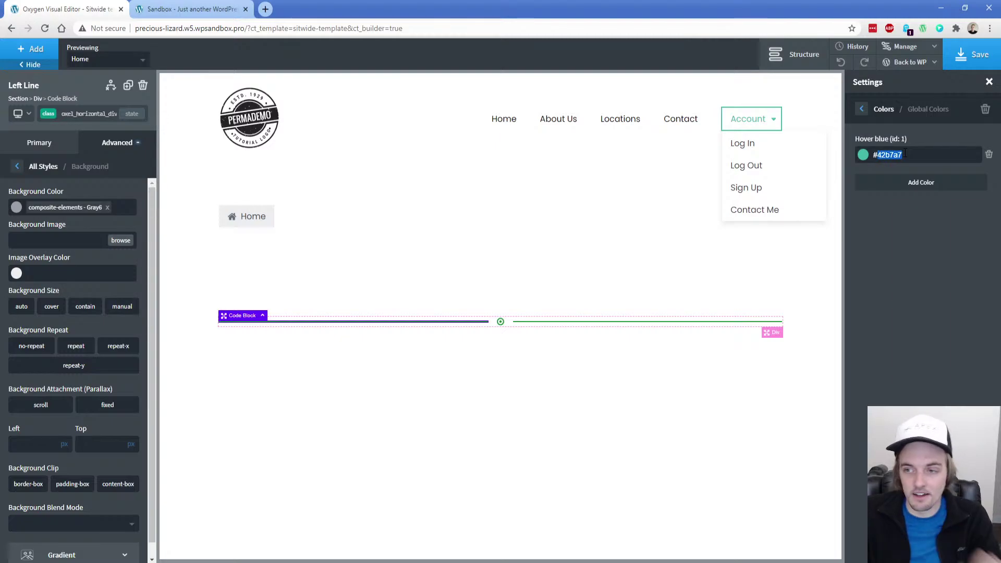
{"action": "left_click", "coordinate": [861, 108]}
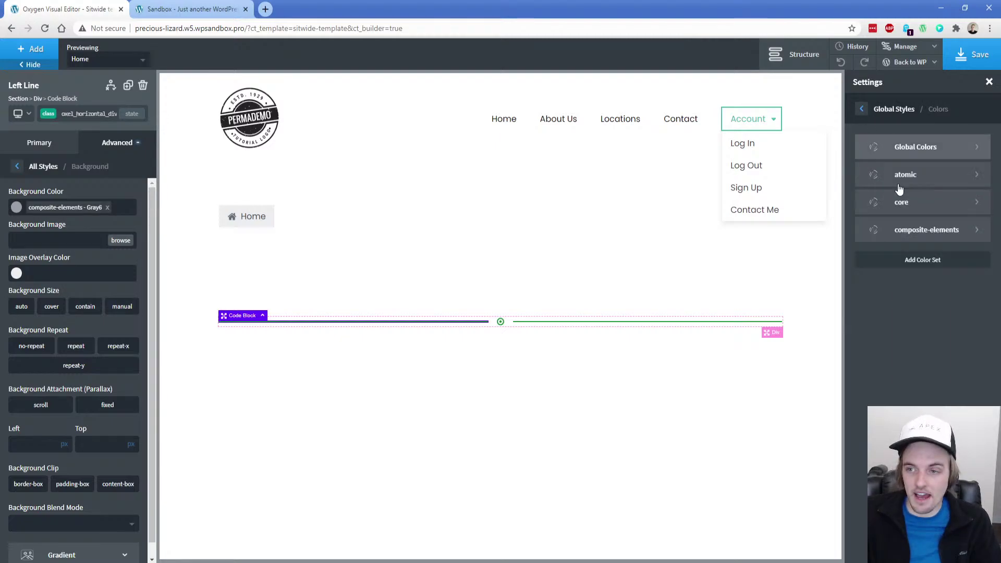
{"action": "left_click", "coordinate": [920, 230]}
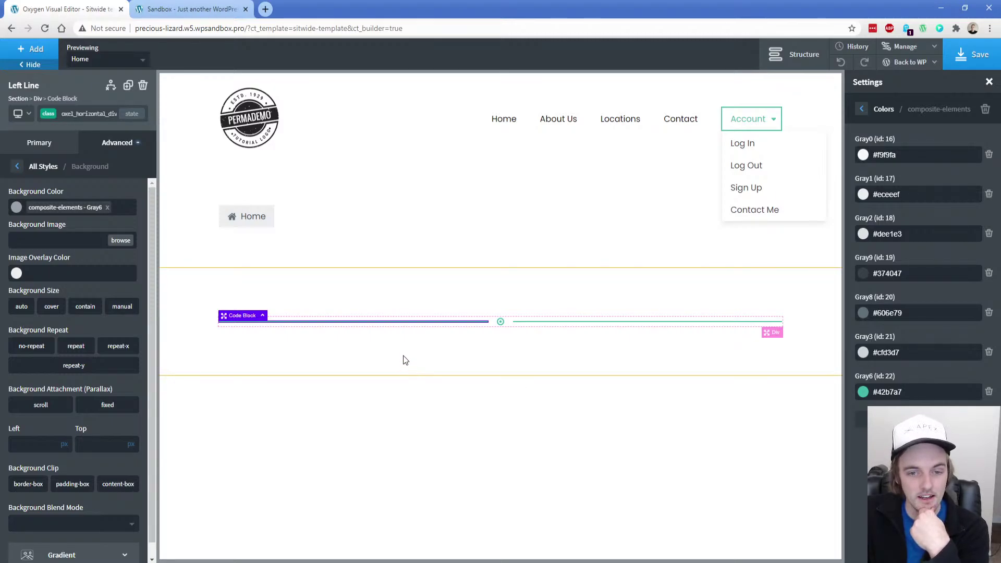
Examine the Left Line code block's PHP & HTML and CSS code for the oxel_horizontal_divider__line class
{"action": "left_click", "coordinate": [411, 326]}
{"action": "left_click", "coordinate": [414, 321]}
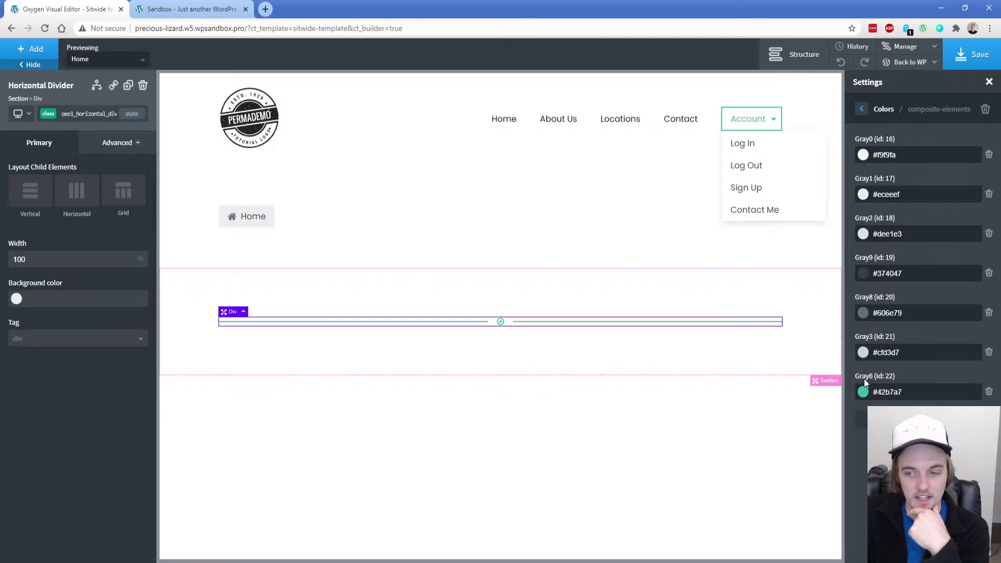
{"action": "left_click", "coordinate": [793, 54]}
{"action": "left_click", "coordinate": [911, 290]}
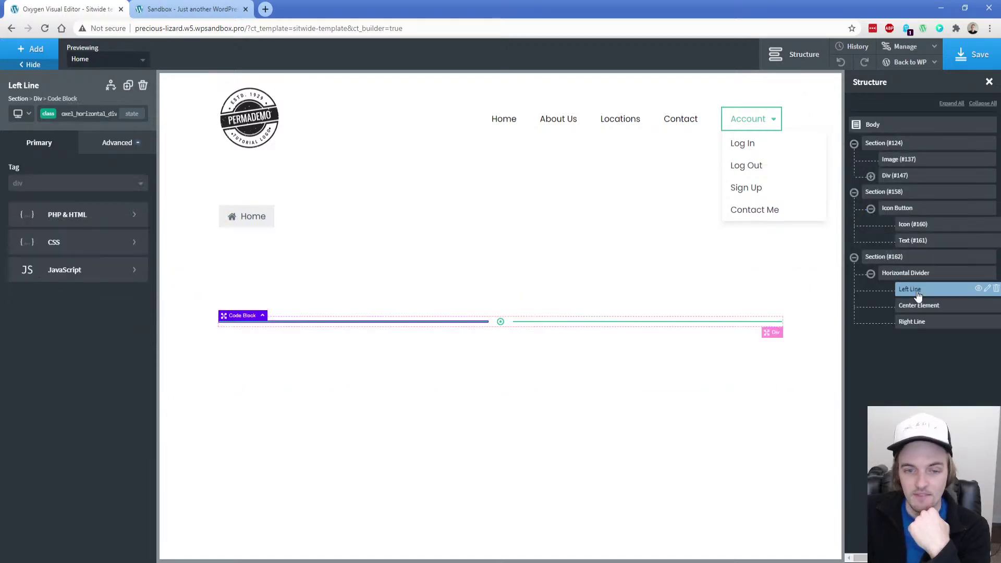
{"action": "left_click", "coordinate": [107, 216]}
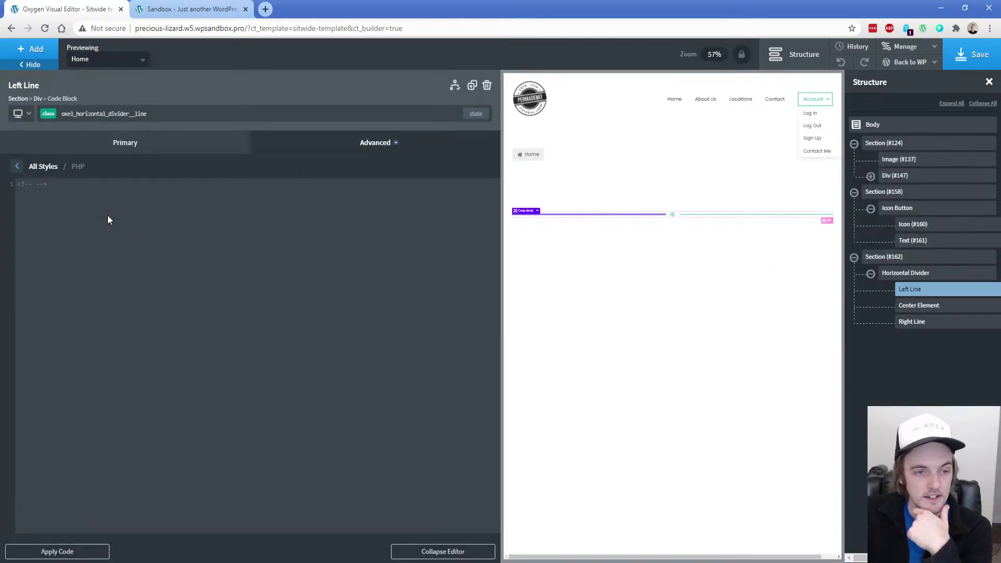
{"action": "left_click", "coordinate": [102, 157]}
{"action": "left_click", "coordinate": [74, 241]}
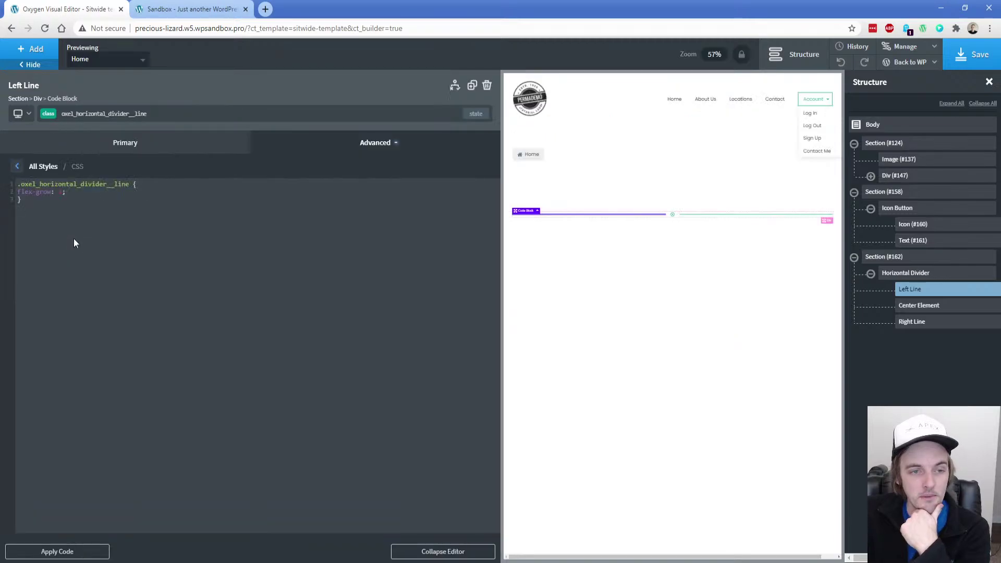
{"action": "left_click", "coordinate": [61, 205]}
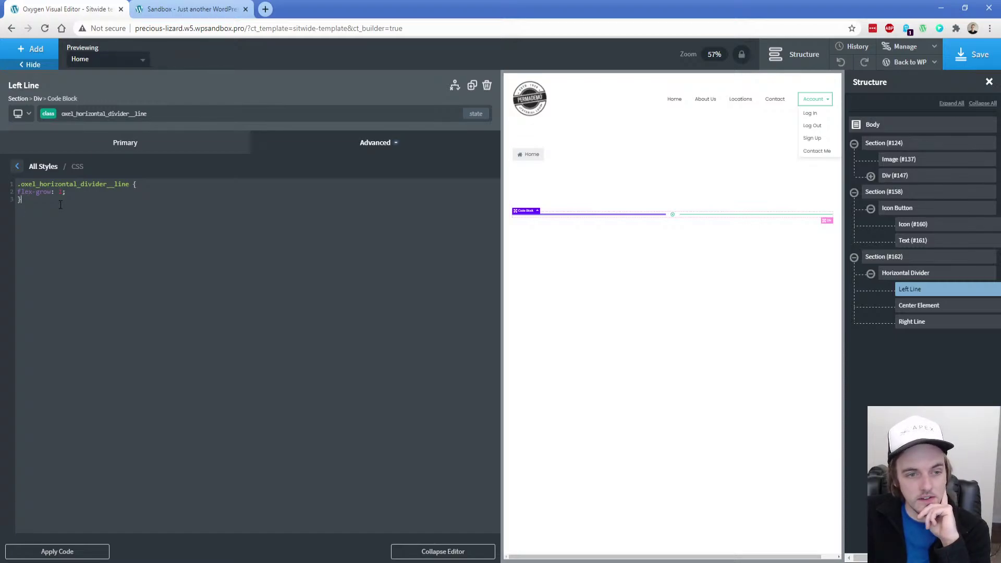
Compare the layout options of the left line and the parent Horizontal Divider, including the divider's flexbox child controls
{"action": "left_click", "coordinate": [276, 152]}
{"action": "left_click", "coordinate": [71, 231]}
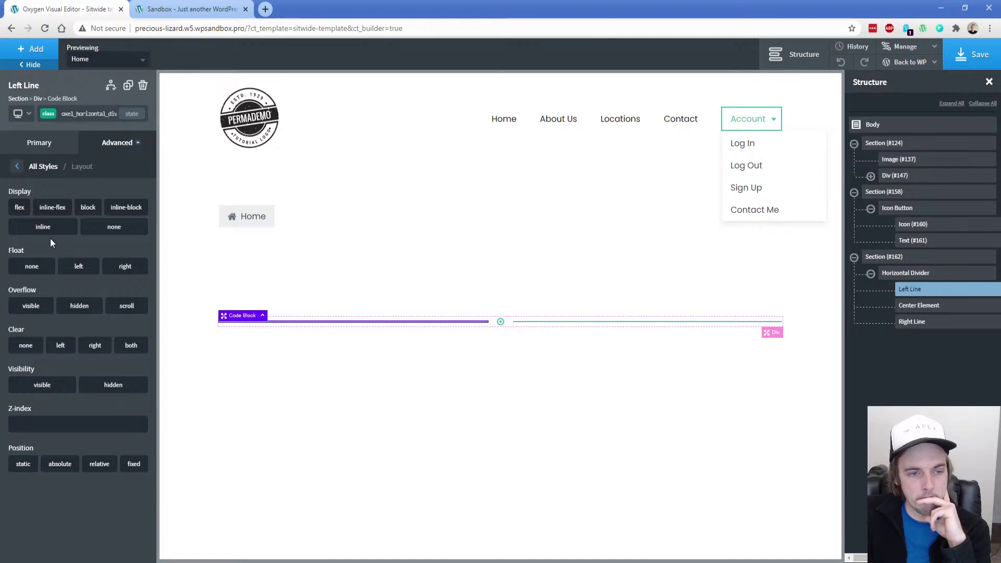
{"action": "left_click", "coordinate": [773, 332]}
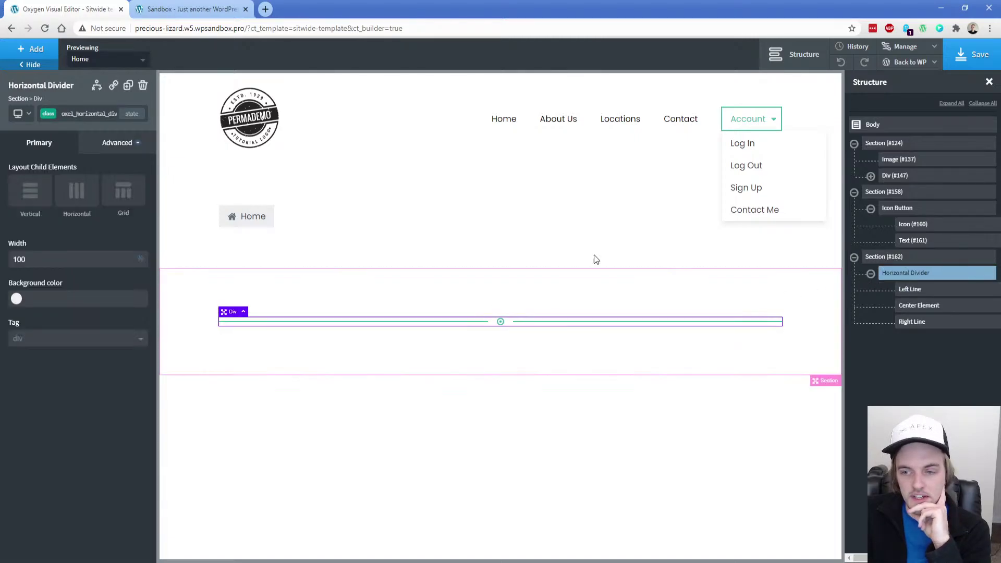
{"action": "left_click", "coordinate": [104, 144]}
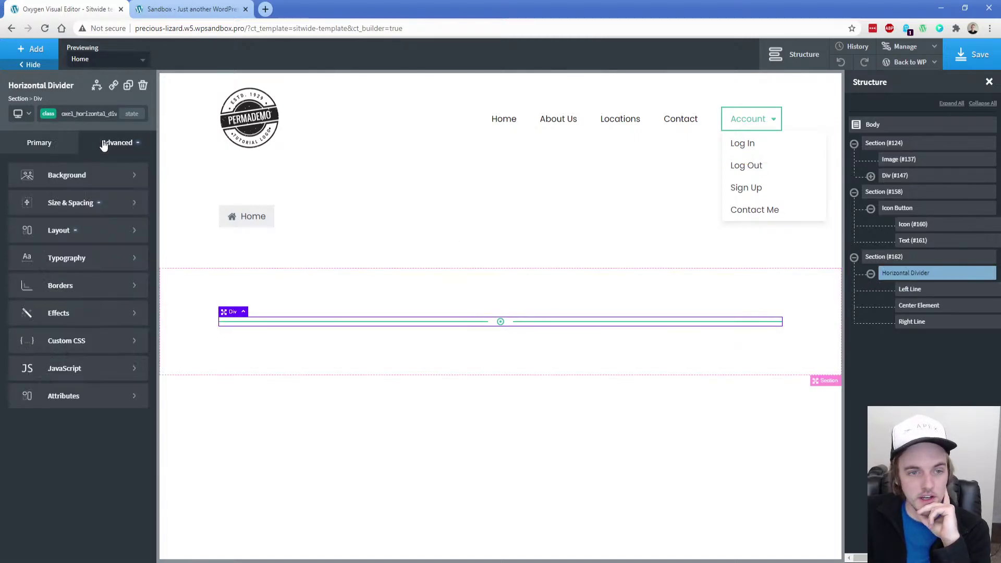
{"action": "left_click", "coordinate": [66, 231]}
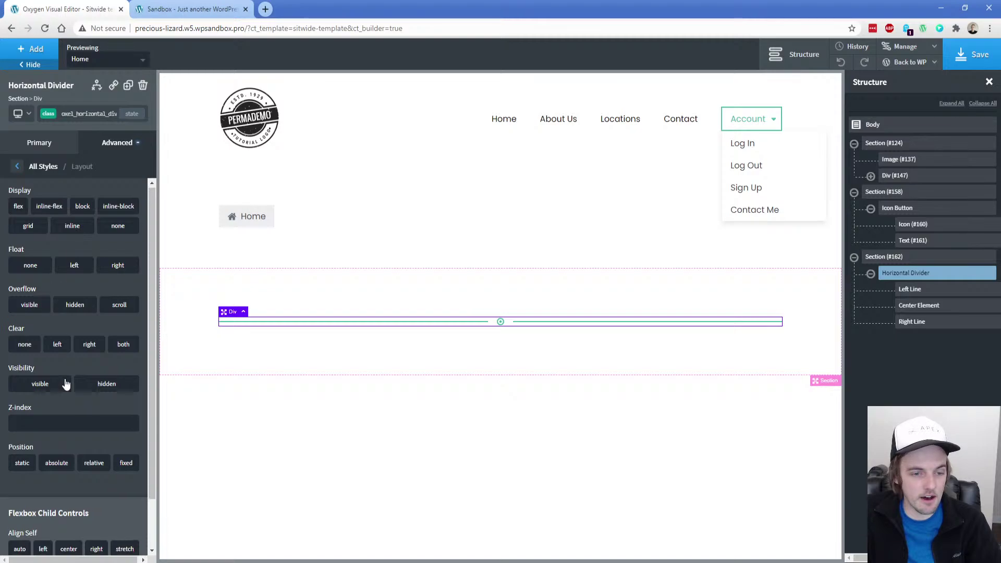
{"action": "scroll", "coordinate": [71, 458], "scroll_direction": "down", "scroll_amount": 2}
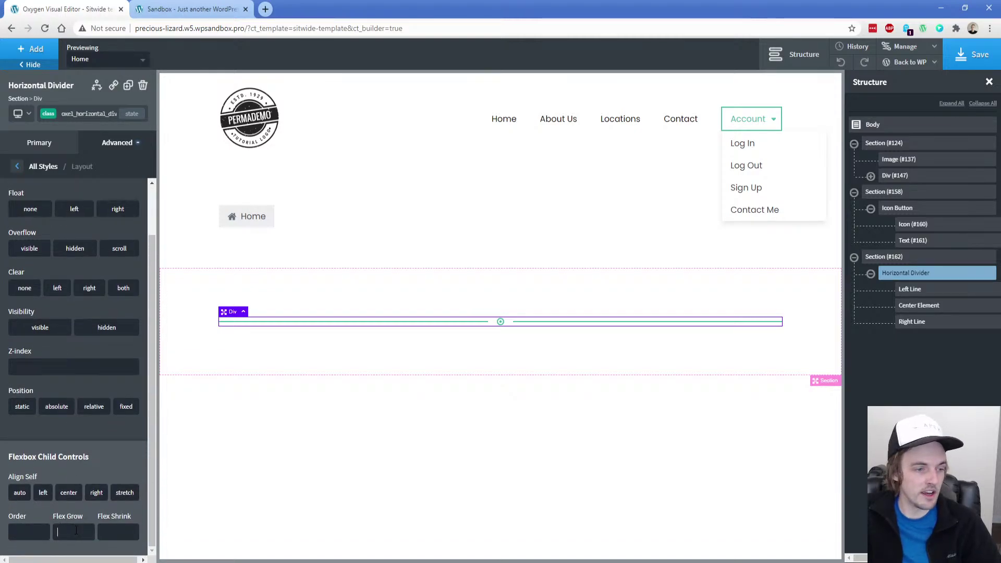
{"action": "left_click", "coordinate": [76, 530]}
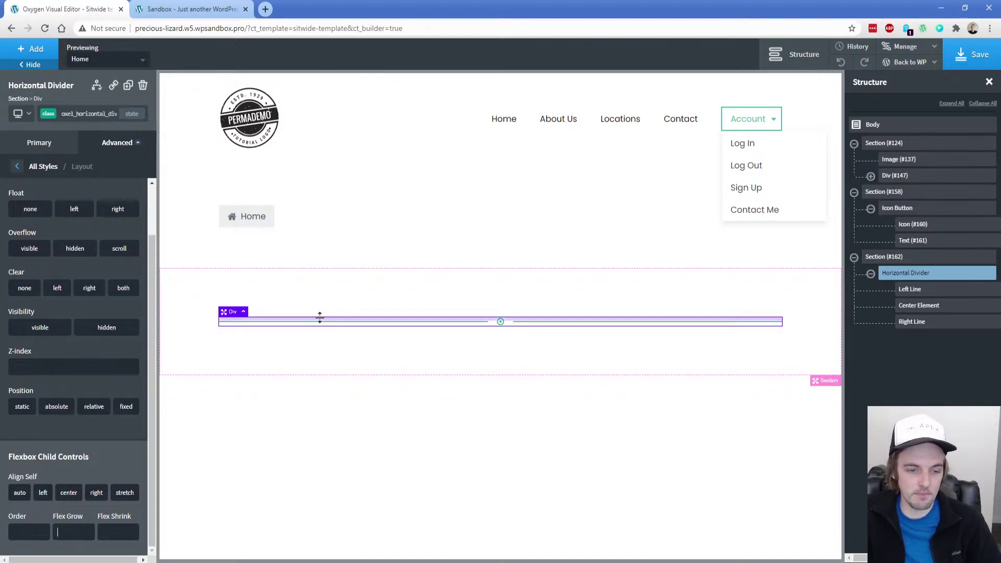
Examine the left line's layout options and the flex-grow rule in its custom CSS
{"action": "left_click", "coordinate": [908, 289]}
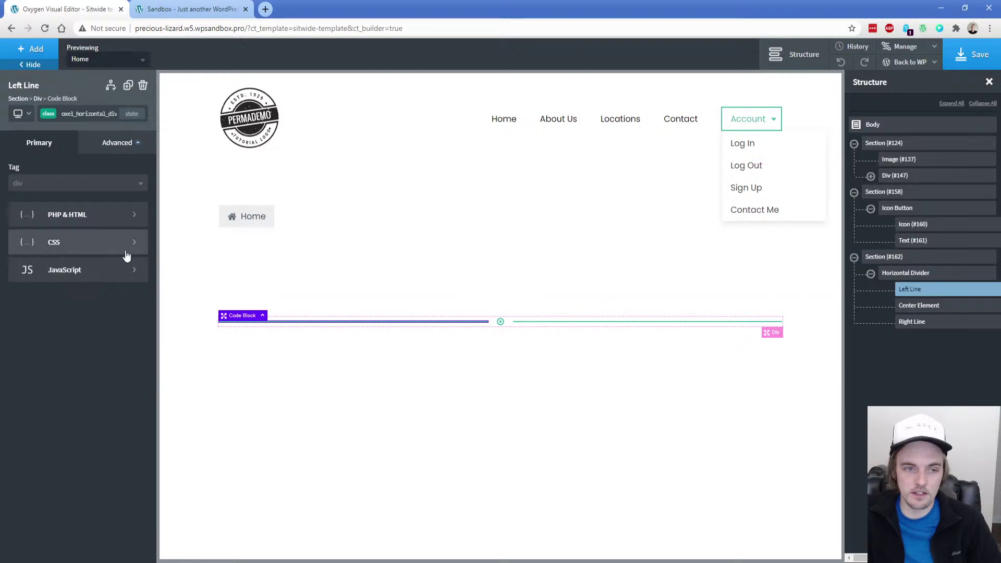
{"action": "left_click", "coordinate": [118, 144]}
{"action": "left_click", "coordinate": [69, 235]}
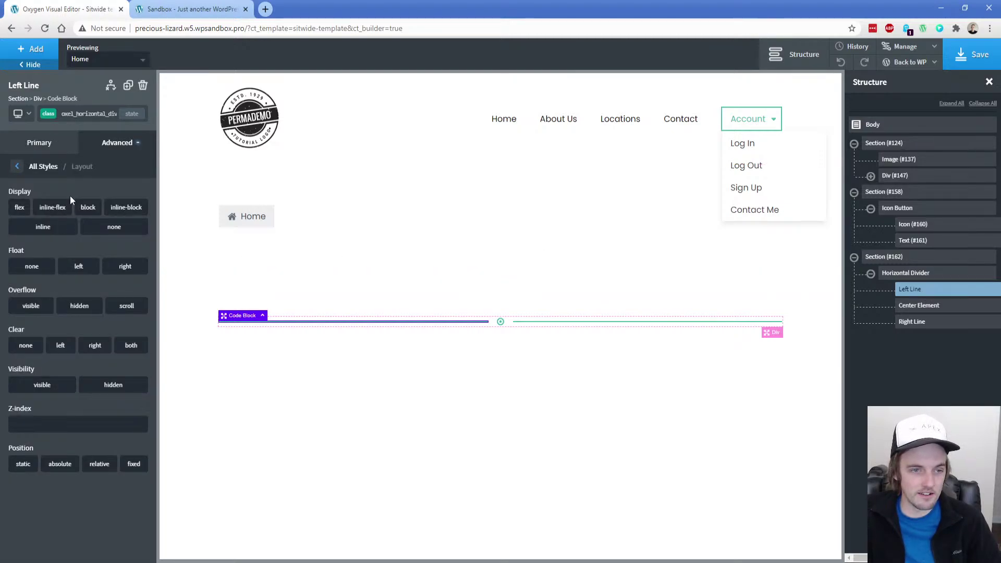
{"action": "left_click", "coordinate": [72, 145]}
{"action": "left_click", "coordinate": [76, 241]}
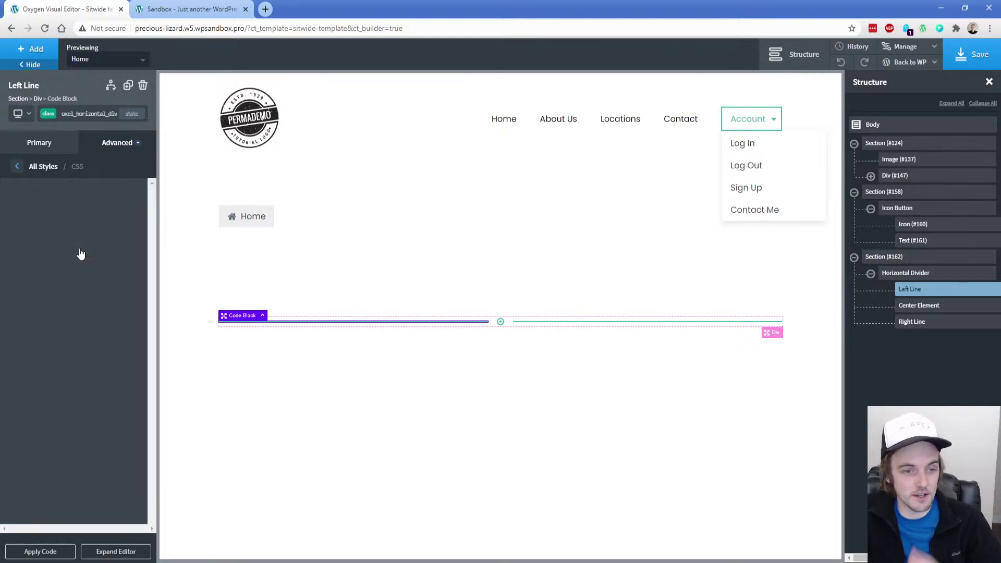
{"action": "left_click_drag", "start_coordinate": [18, 187], "coordinate": [120, 184]}
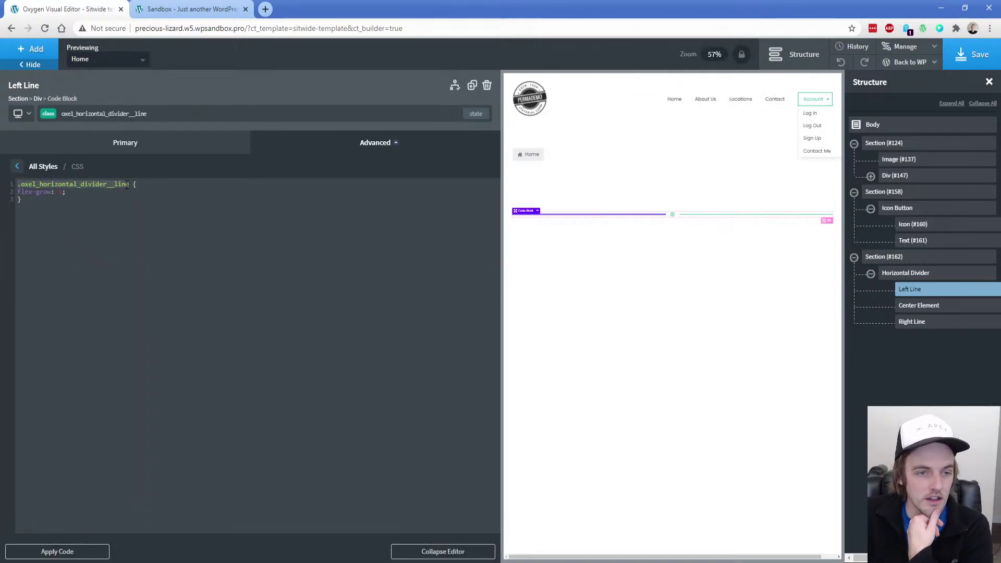
{"action": "left_click", "coordinate": [75, 192]}
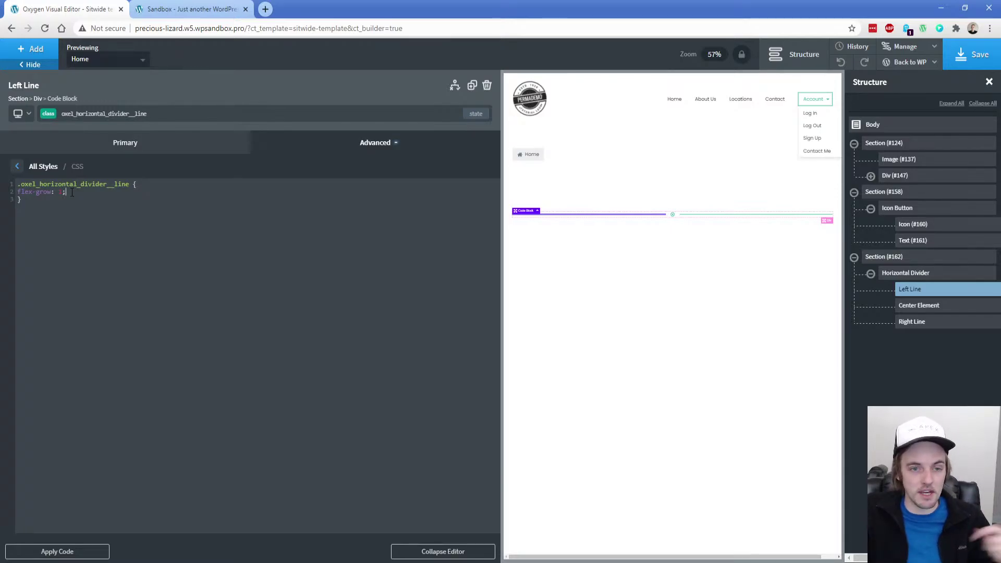
{"action": "left_click", "coordinate": [99, 149]}
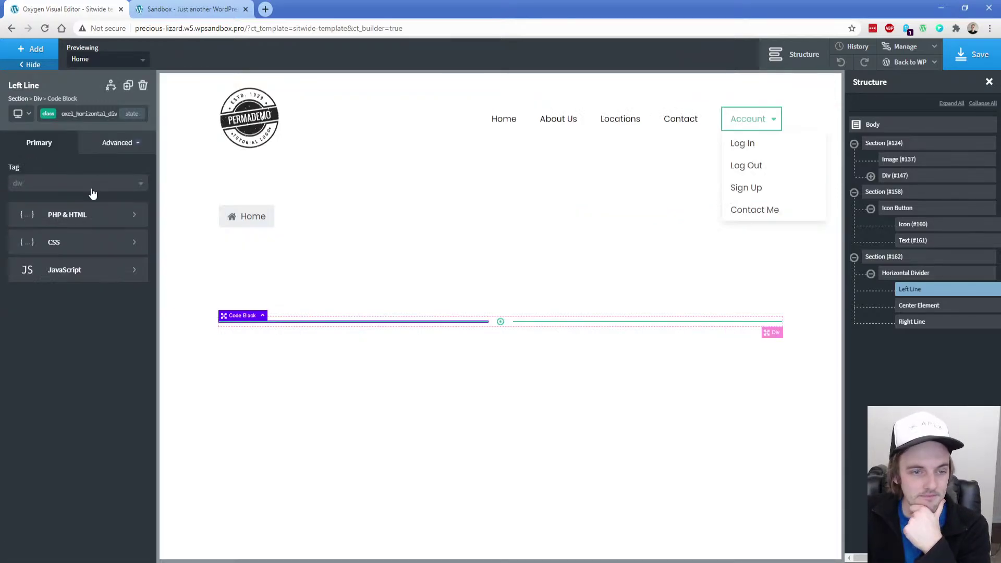
{"action": "left_click", "coordinate": [79, 268]}
{"action": "left_click", "coordinate": [127, 144]}
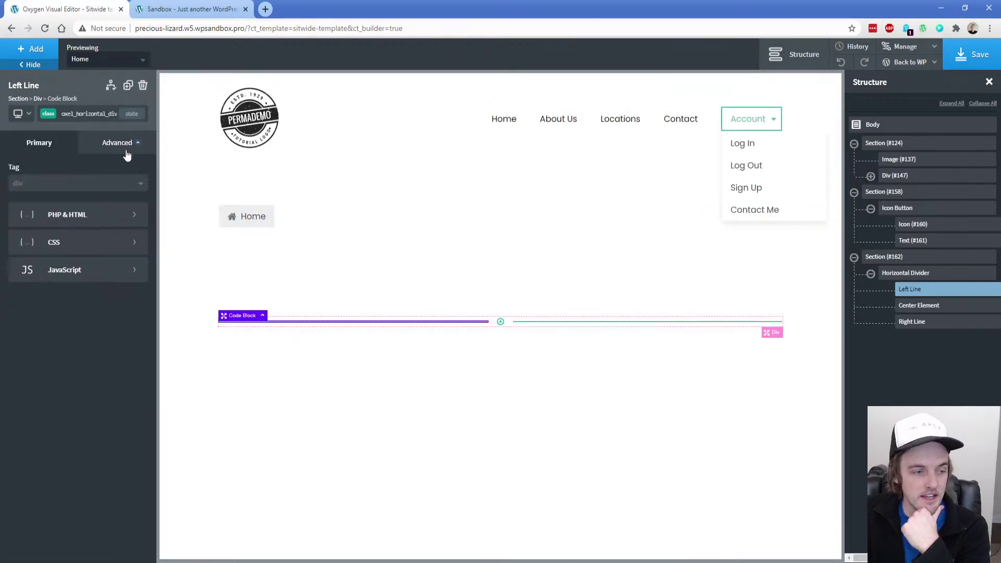
Inspect the settings of the center element, the right line and their parent Horizontal Divider
{"action": "left_click", "coordinate": [921, 309]}
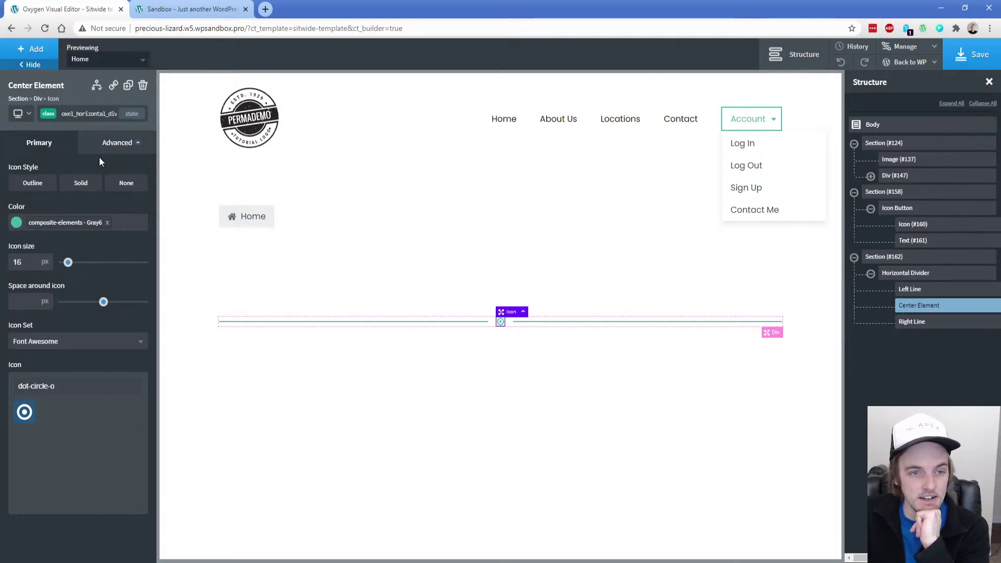
{"action": "left_click", "coordinate": [111, 143]}
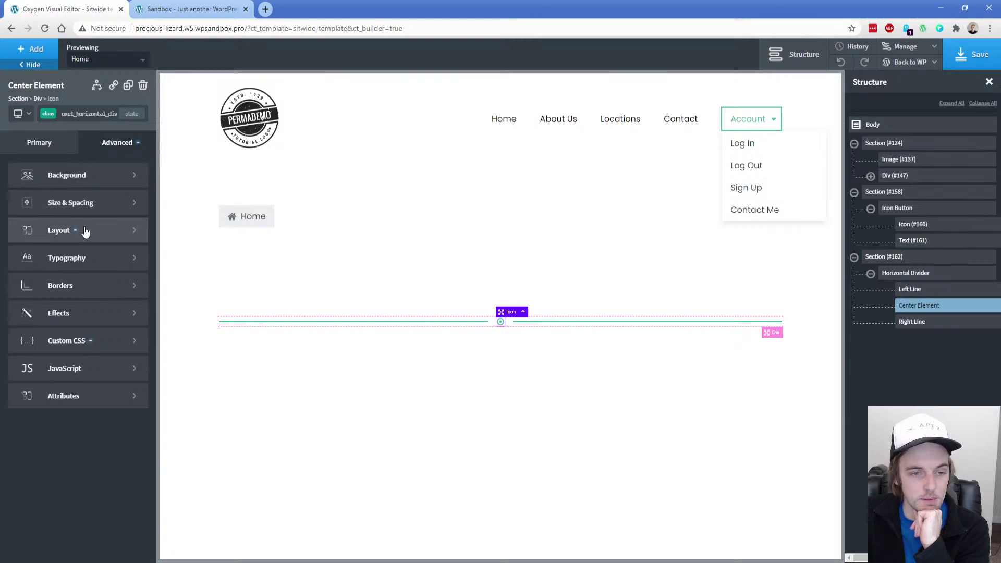
{"action": "left_click", "coordinate": [906, 274]}
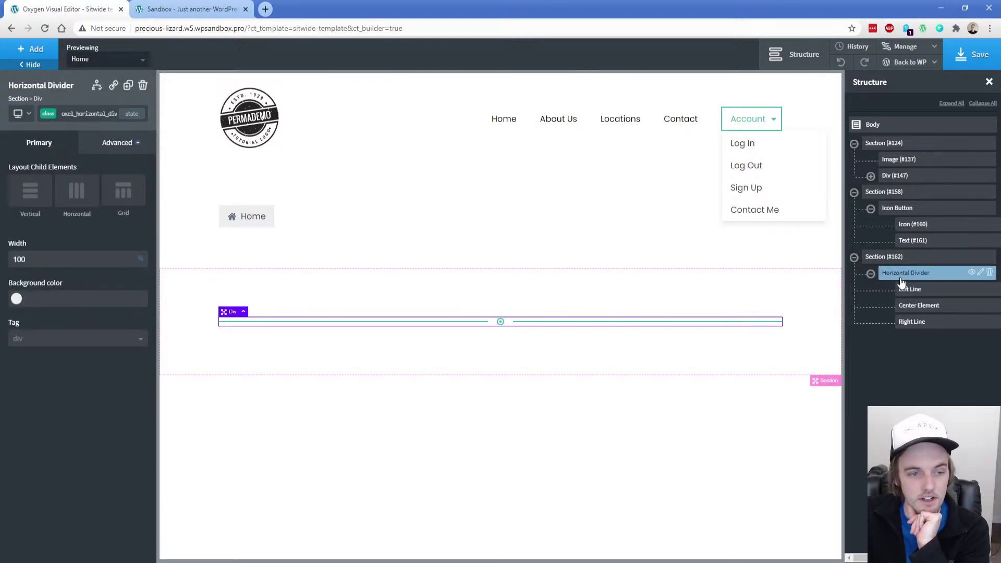
{"action": "left_click", "coordinate": [918, 309]}
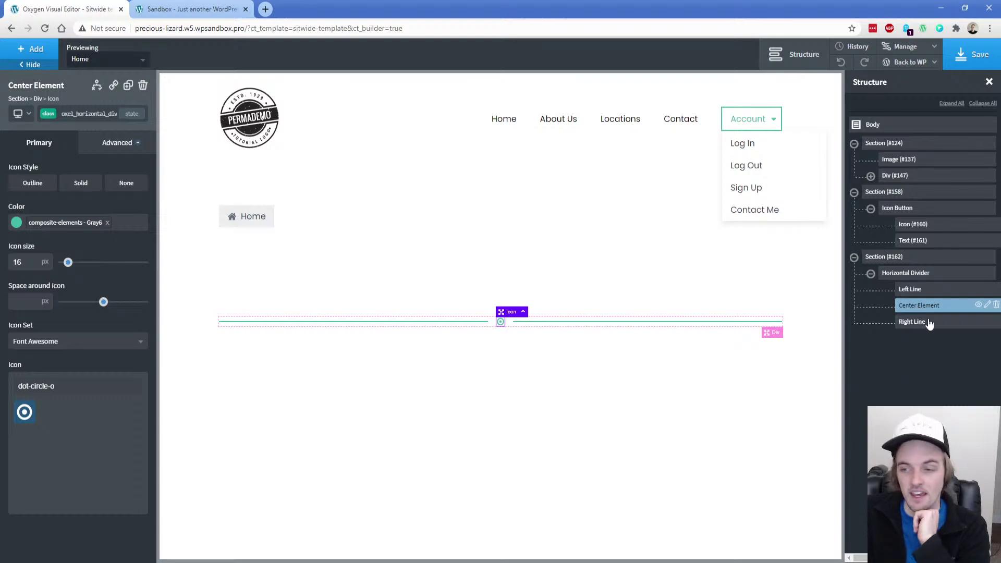
{"action": "left_click", "coordinate": [926, 322]}
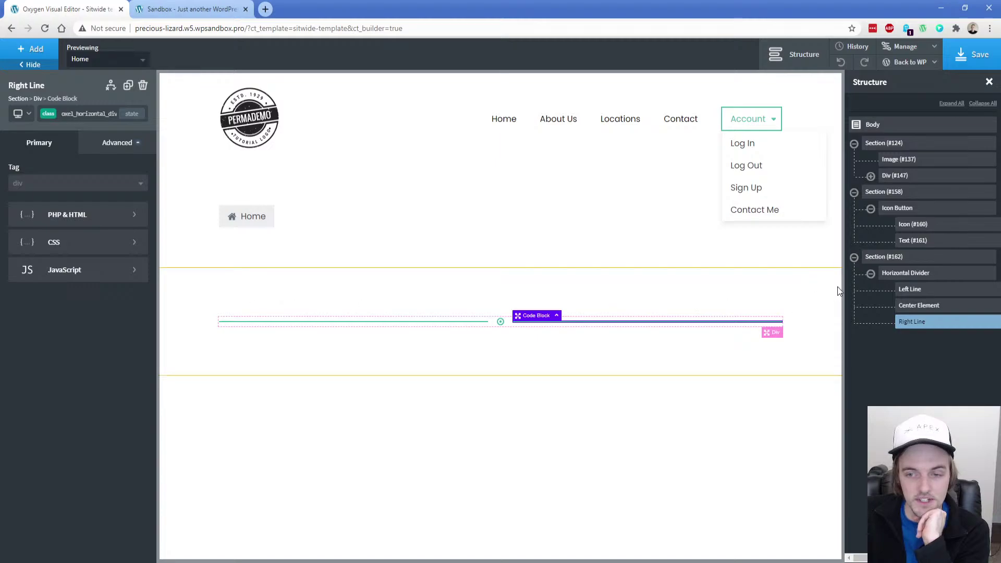
{"action": "left_click", "coordinate": [906, 273]}
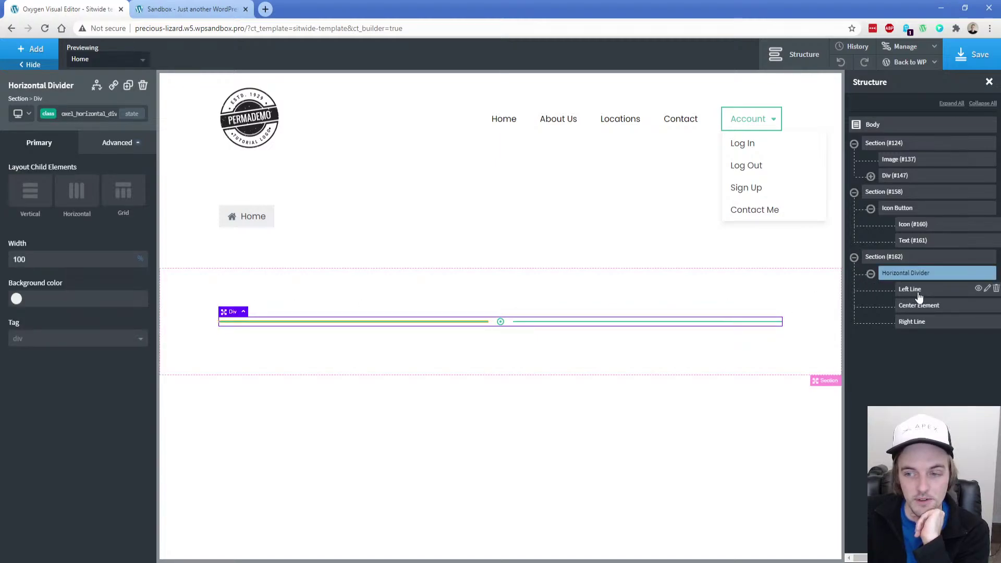
Set the height of the left line's class to 8 px
{"action": "left_click", "coordinate": [913, 290]}
{"action": "left_click", "coordinate": [110, 149]}
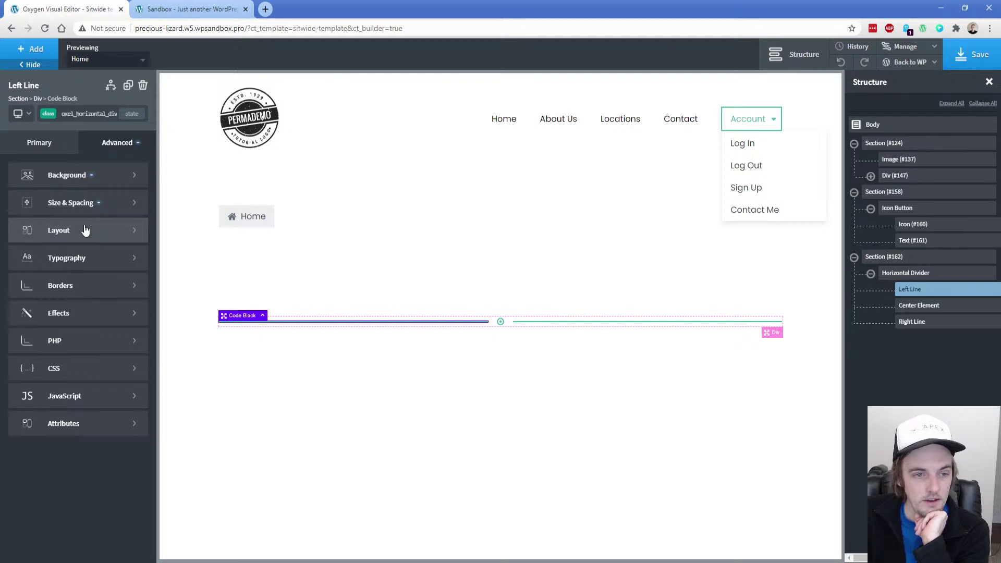
{"action": "left_click", "coordinate": [77, 204]}
{"action": "double_click", "coordinate": [26, 327]}
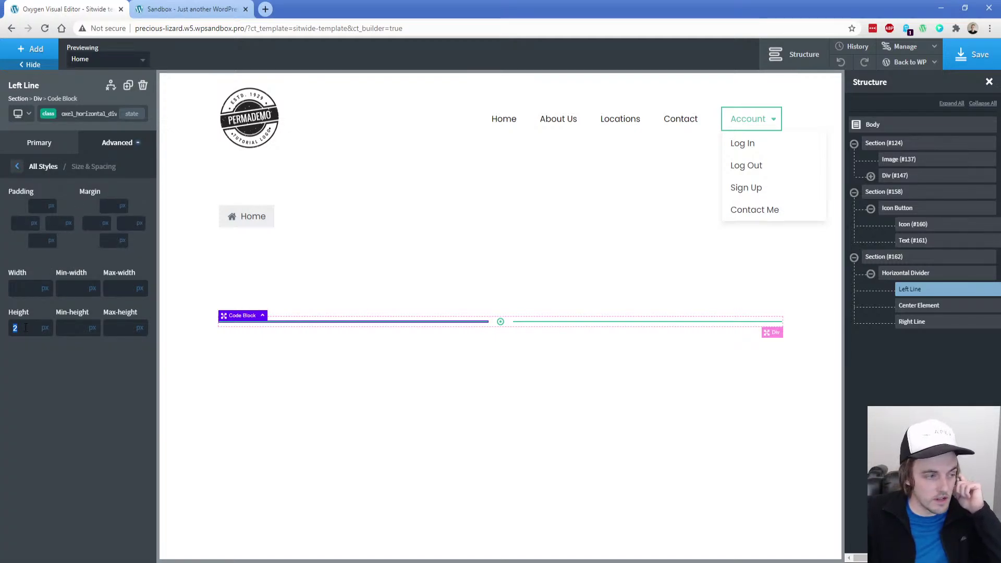
{"action": "type", "text": "8"}
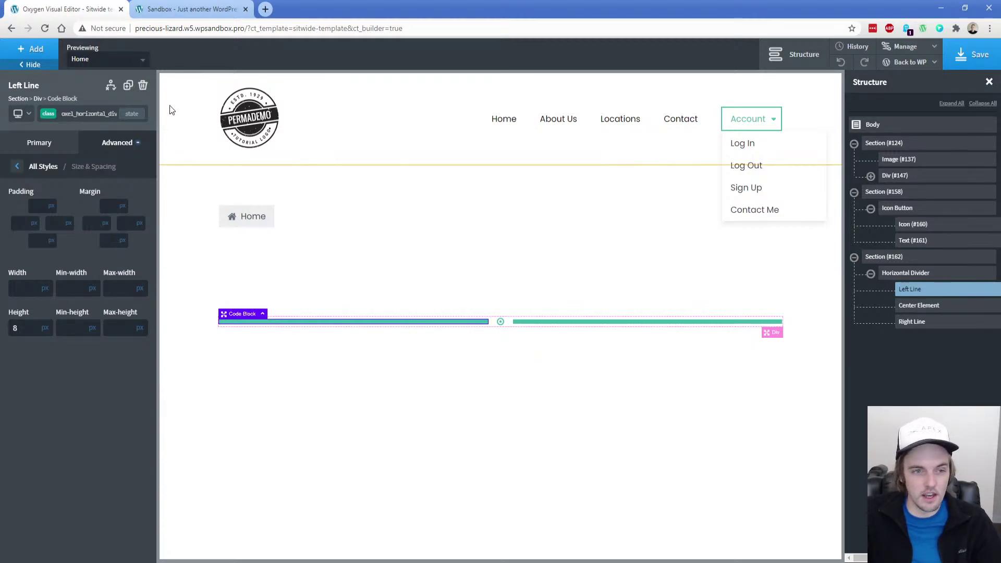
Add a div inside the Horizontal Divider and assign it the left line's class, oxel_horizontal_divider__line
{"action": "left_click", "coordinate": [73, 114]}
{"action": "left_click", "coordinate": [73, 113]}
{"action": "left_click", "coordinate": [73, 113]}
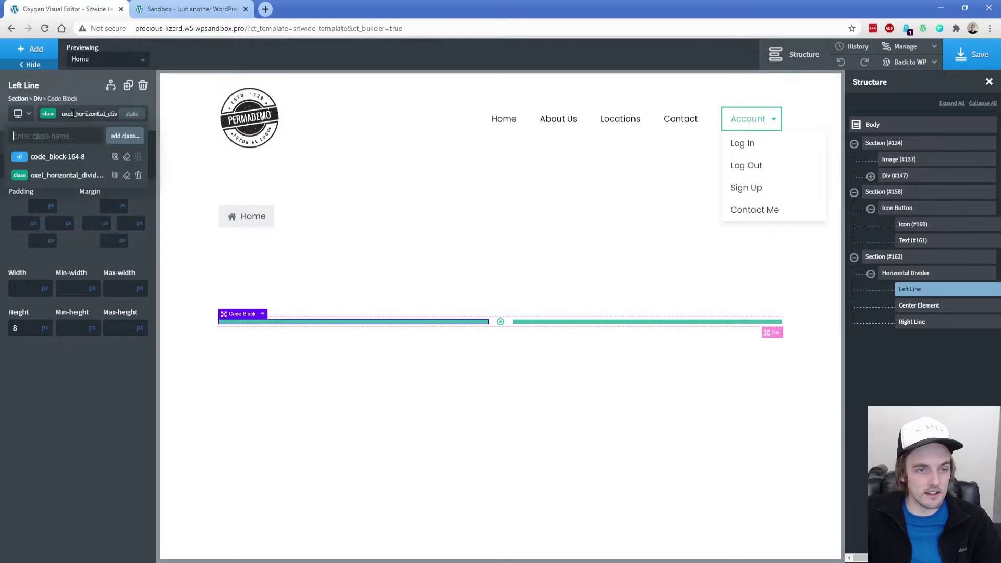
{"action": "double_click", "coordinate": [73, 113]}
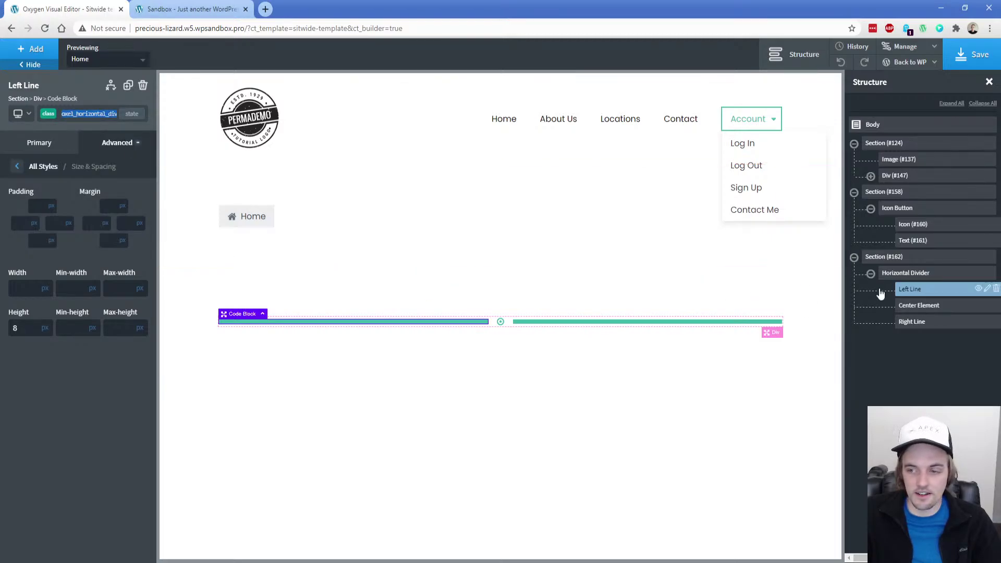
{"action": "left_click", "coordinate": [906, 273]}
{"action": "left_click", "coordinate": [31, 49]}
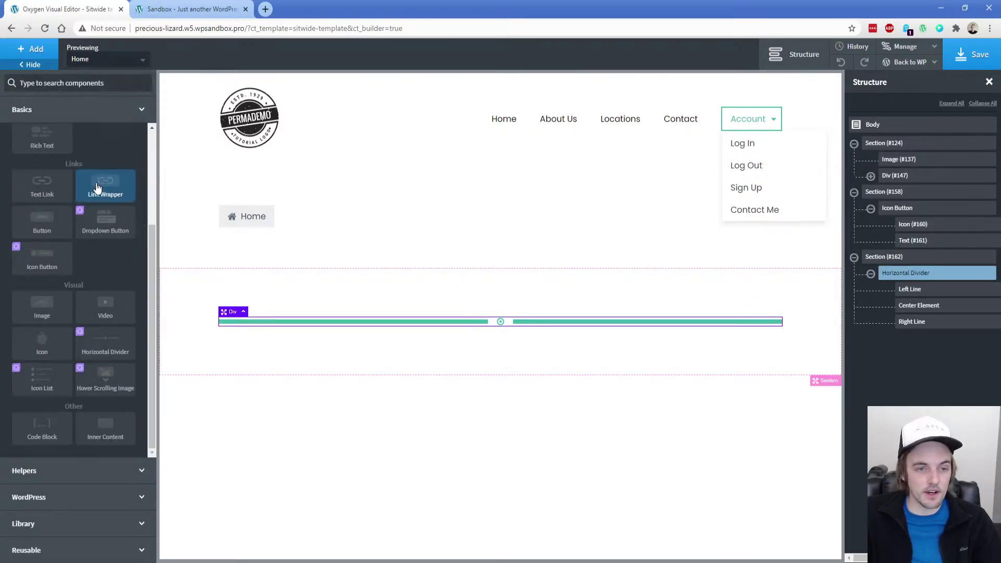
{"action": "scroll", "coordinate": [96, 187], "scroll_direction": "up", "scroll_amount": 2}
{"action": "left_click", "coordinate": [104, 169]}
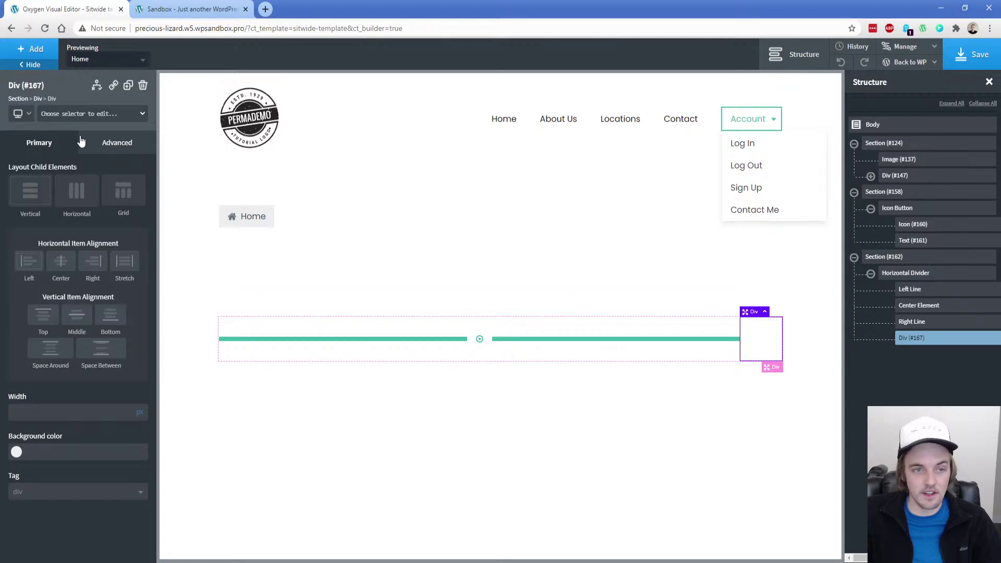
{"action": "left_click", "coordinate": [78, 114]}
{"action": "left_click", "coordinate": [101, 170]}
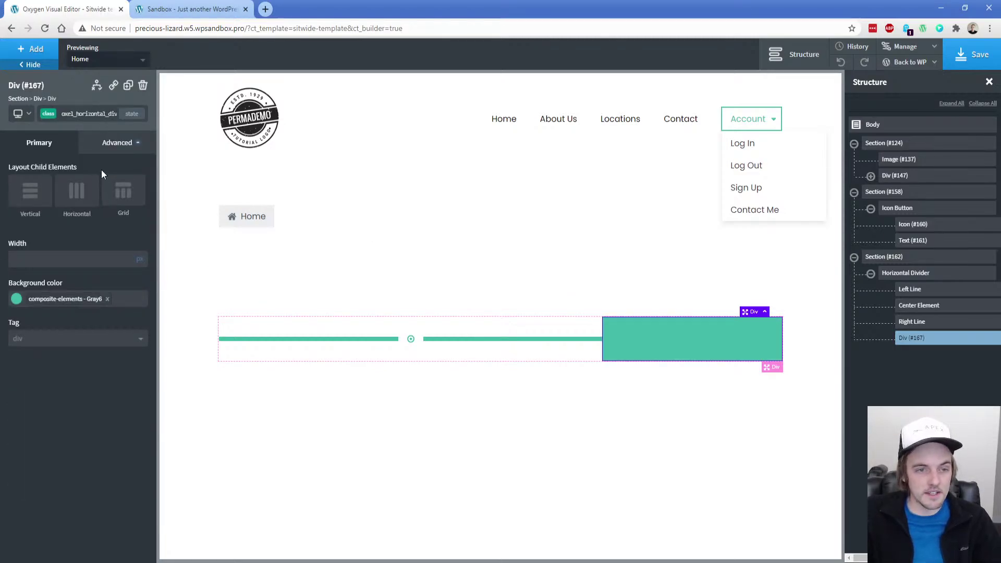
Try setting the new div's display to flex and check which layout options it offers
{"action": "left_click", "coordinate": [106, 143]}
{"action": "left_click", "coordinate": [74, 230]}
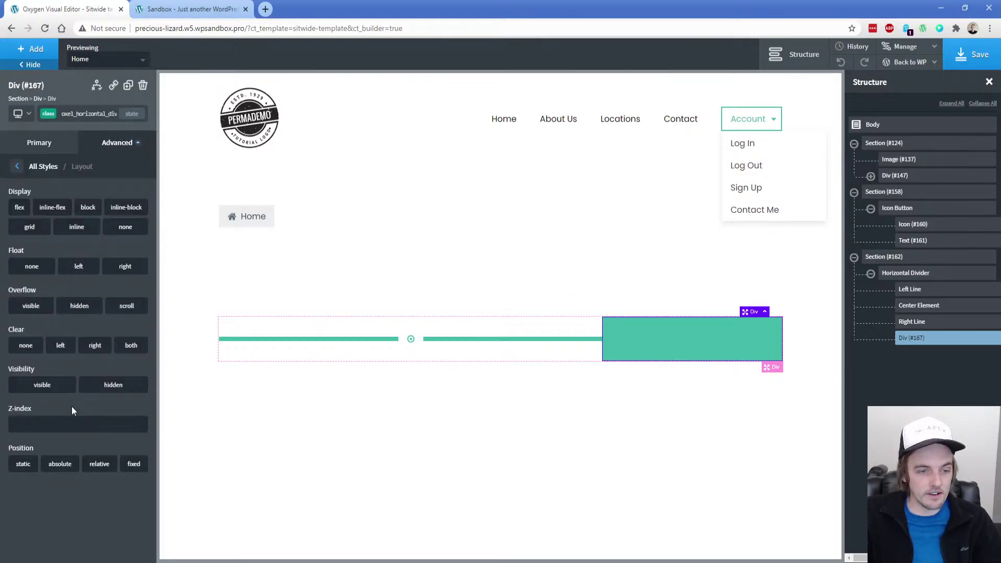
{"action": "left_click", "coordinate": [20, 209]}
{"action": "scroll", "coordinate": [64, 412], "scroll_direction": "down", "scroll_amount": 2}
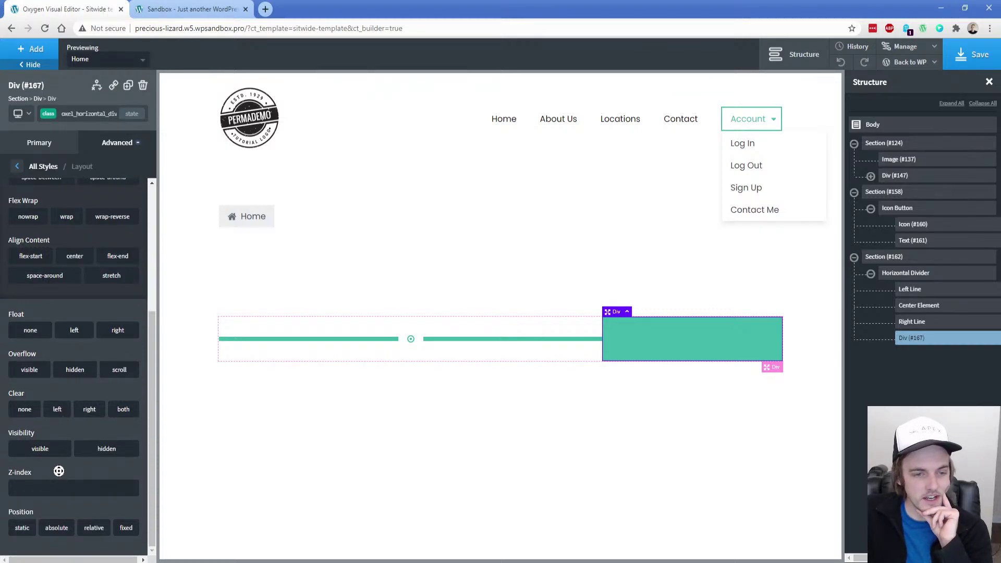
{"action": "scroll", "coordinate": [57, 407], "scroll_direction": "up", "scroll_amount": 3}
{"action": "left_click", "coordinate": [19, 207]}
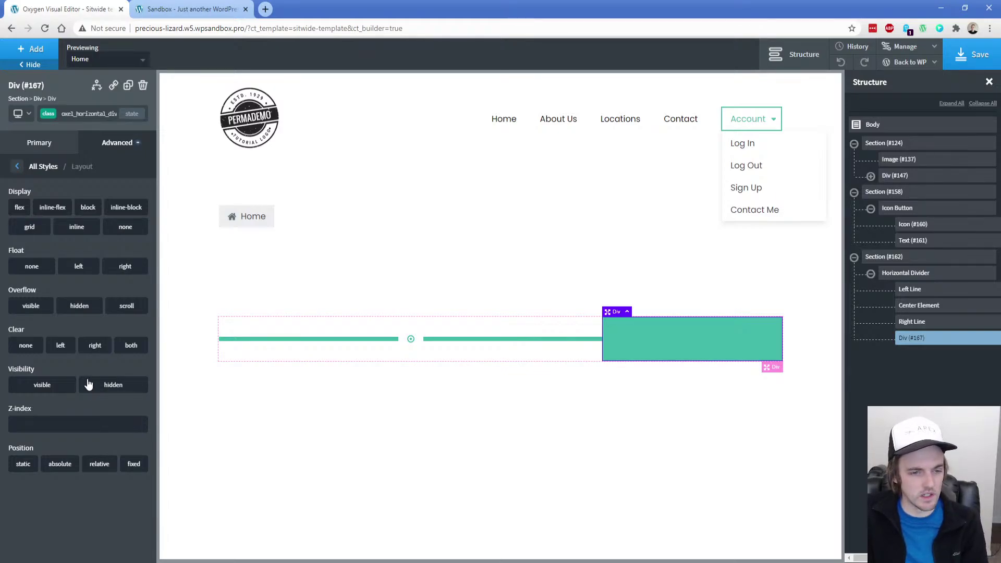
Check the flexbox child controls in the Horizontal Divider's layout settings
{"action": "left_click", "coordinate": [892, 277]}
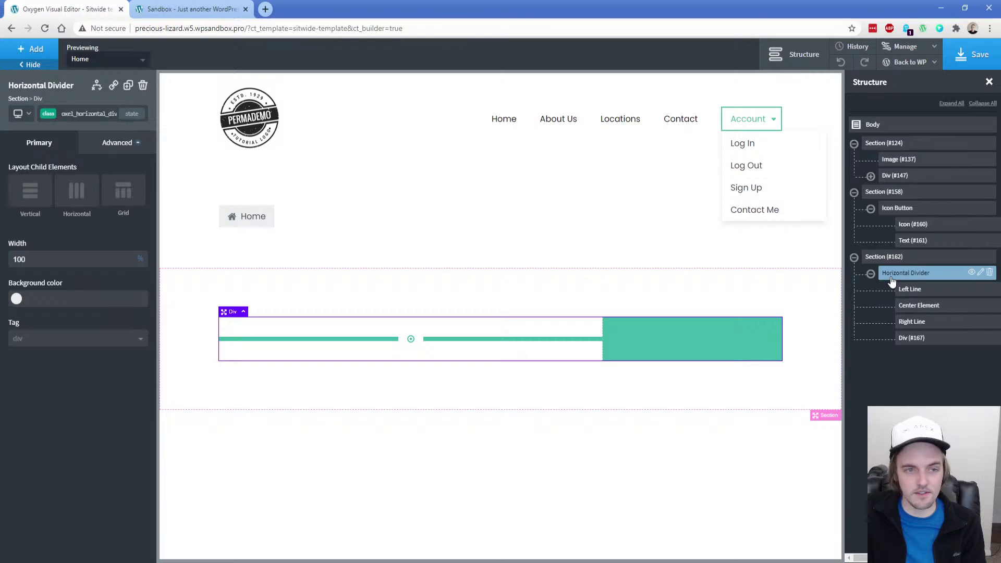
{"action": "left_click", "coordinate": [112, 143]}
{"action": "left_click", "coordinate": [65, 230]}
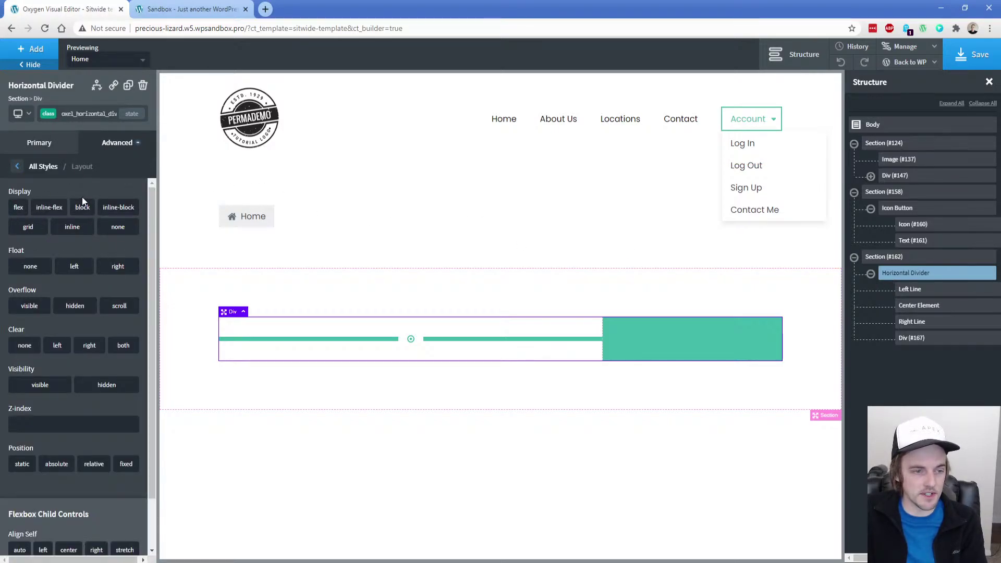
{"action": "scroll", "coordinate": [86, 433], "scroll_direction": "down", "scroll_amount": 2}
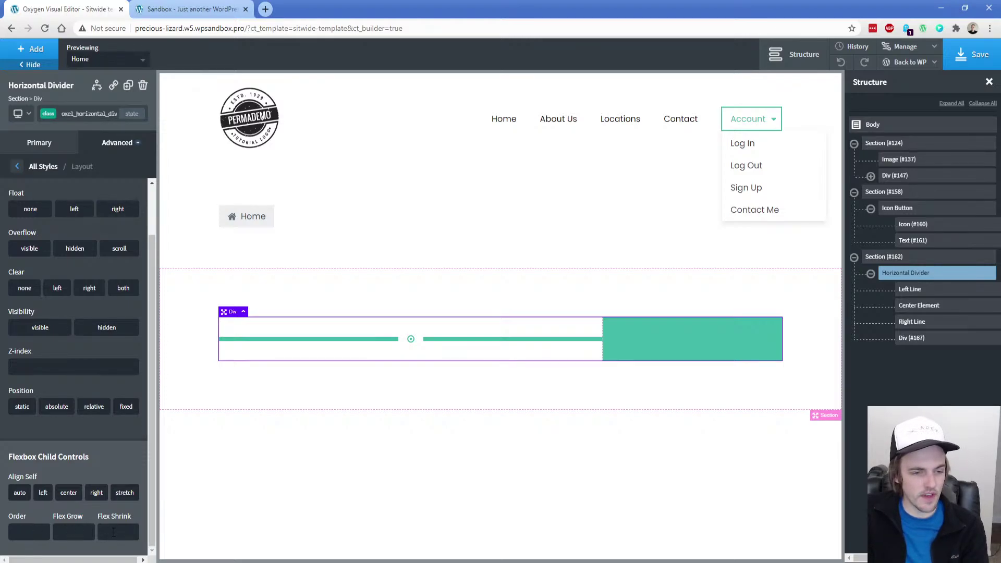
Switch the new div to its ID selector and examine its layout settings for flexbox child controls
{"action": "left_click", "coordinate": [912, 338]}
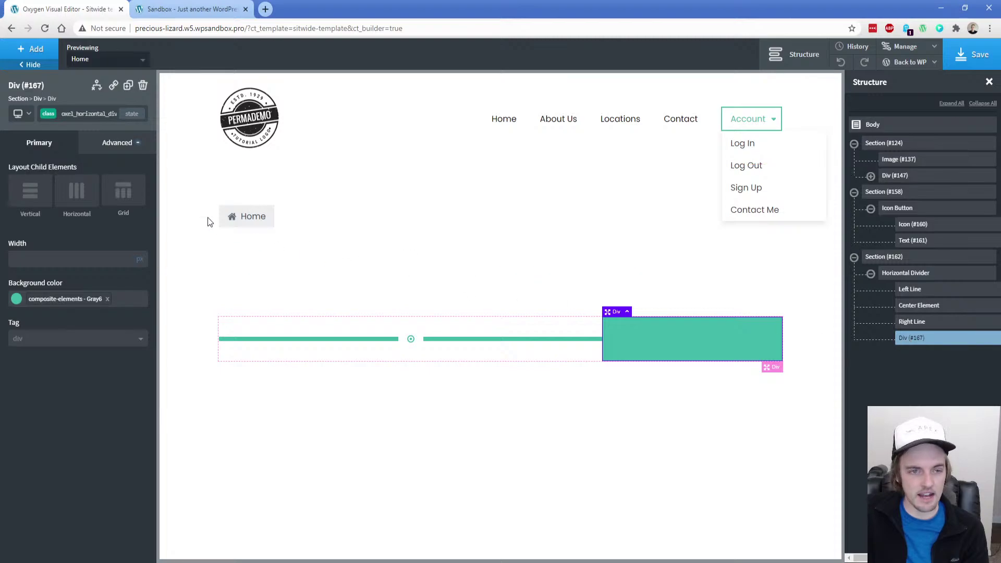
{"action": "left_click", "coordinate": [48, 119]}
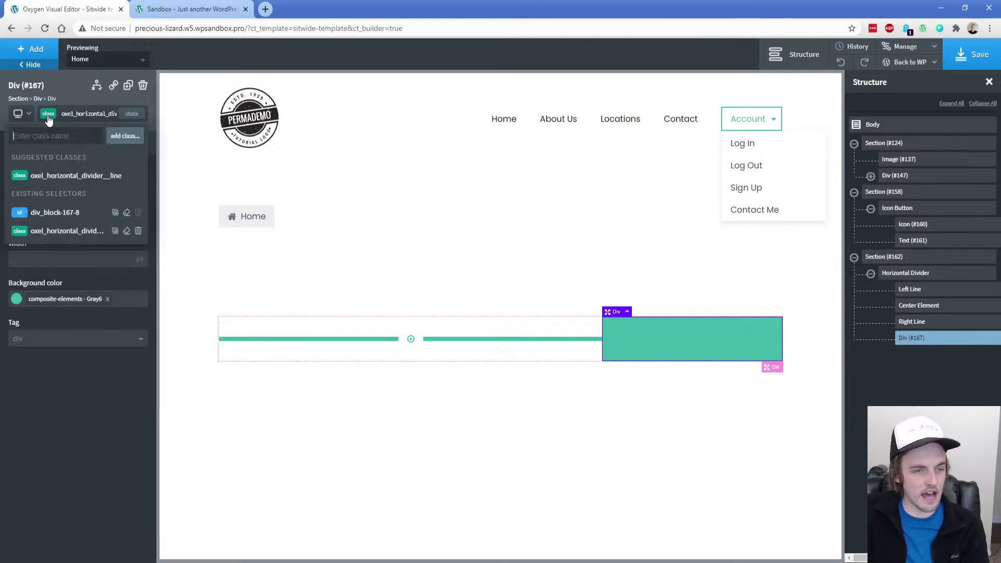
{"action": "left_click", "coordinate": [57, 214]}
{"action": "left_click", "coordinate": [117, 143]}
{"action": "left_click", "coordinate": [67, 229]}
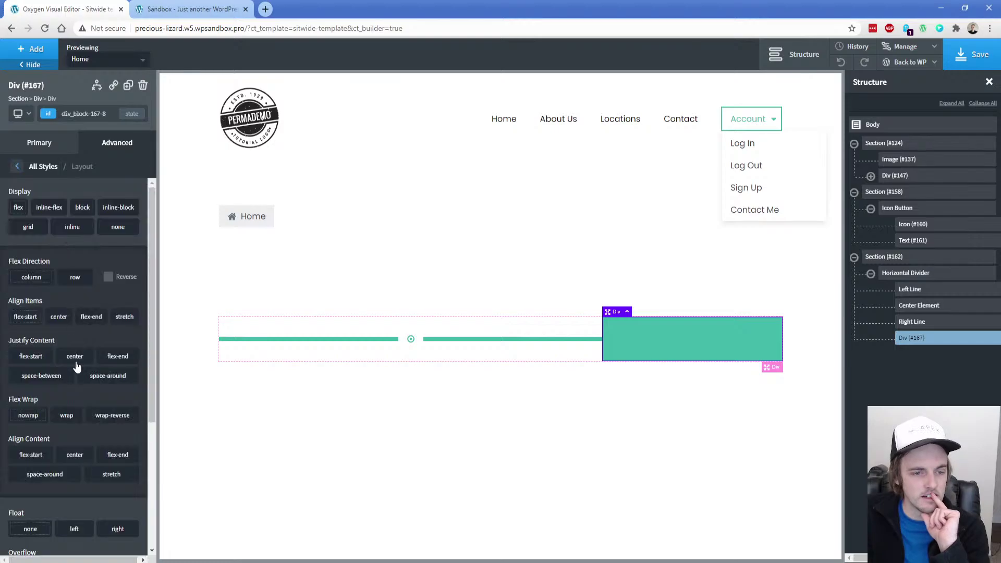
{"action": "scroll", "coordinate": [77, 379], "scroll_direction": "down", "scroll_amount": 4}
{"action": "scroll", "coordinate": [76, 378], "scroll_direction": "up", "scroll_amount": 4}
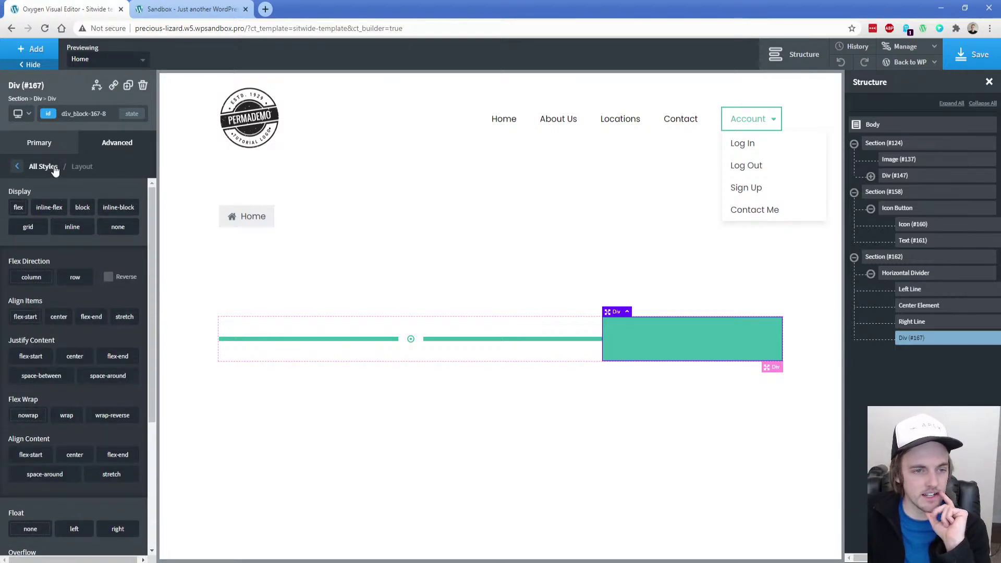
Test flex display on the new div's ID, and delete that div from the Horizontal Divider
{"action": "left_click", "coordinate": [17, 208]}
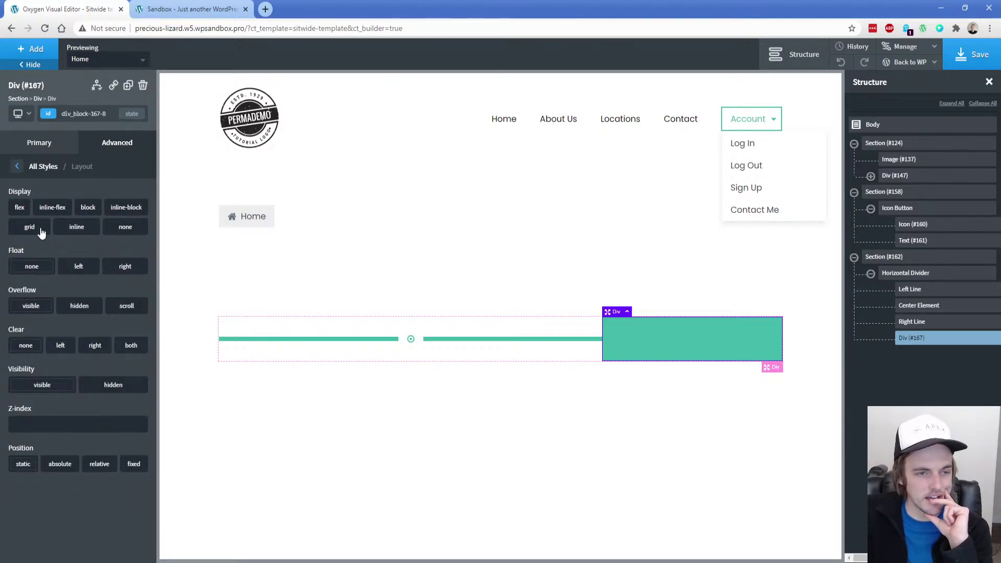
{"action": "left_click", "coordinate": [20, 208]}
{"action": "scroll", "coordinate": [65, 441], "scroll_direction": "down", "scroll_amount": 4}
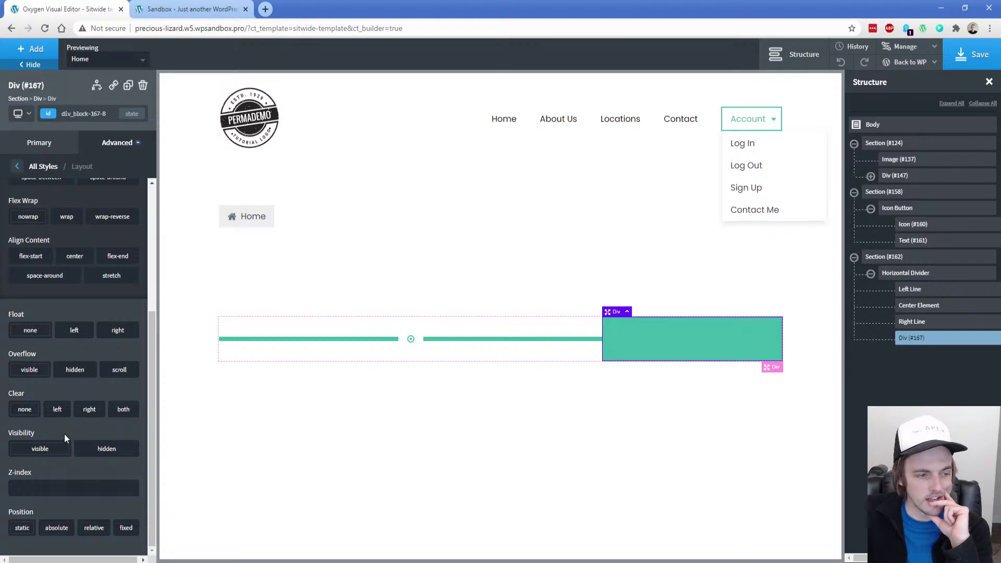
{"action": "scroll", "coordinate": [65, 394], "scroll_direction": "up", "scroll_amount": 4}
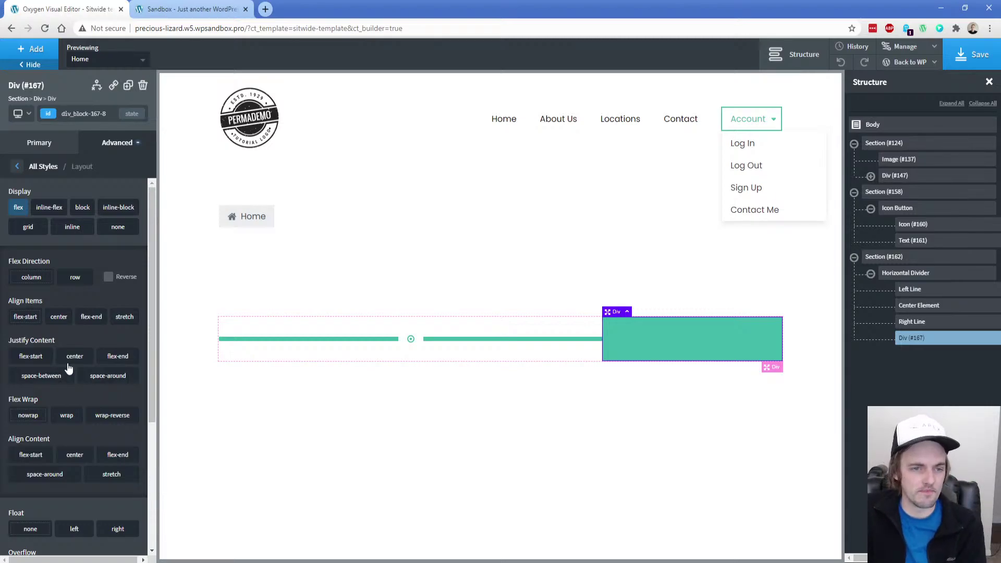
{"action": "left_click", "coordinate": [20, 208]}
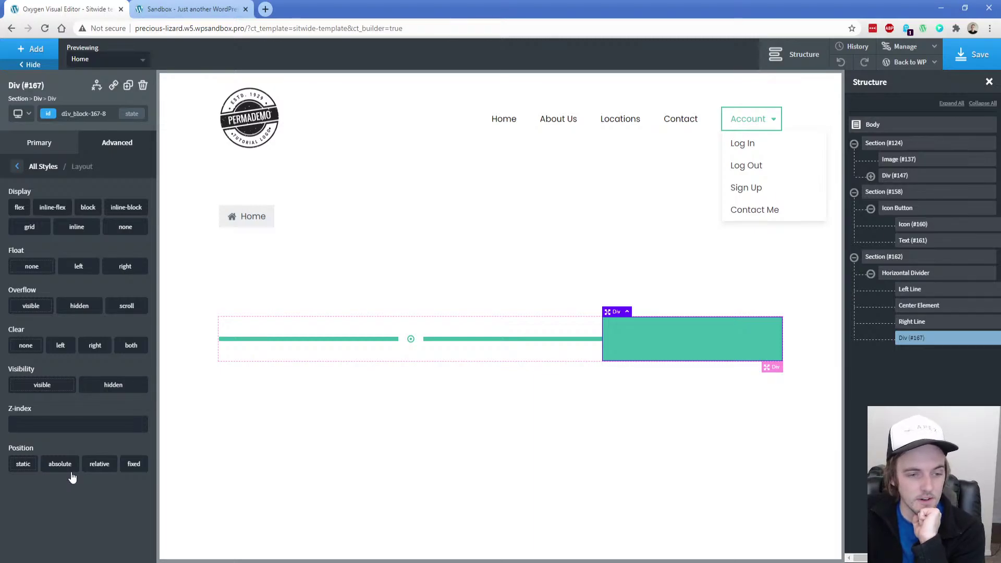
{"action": "left_click", "coordinate": [997, 338]}
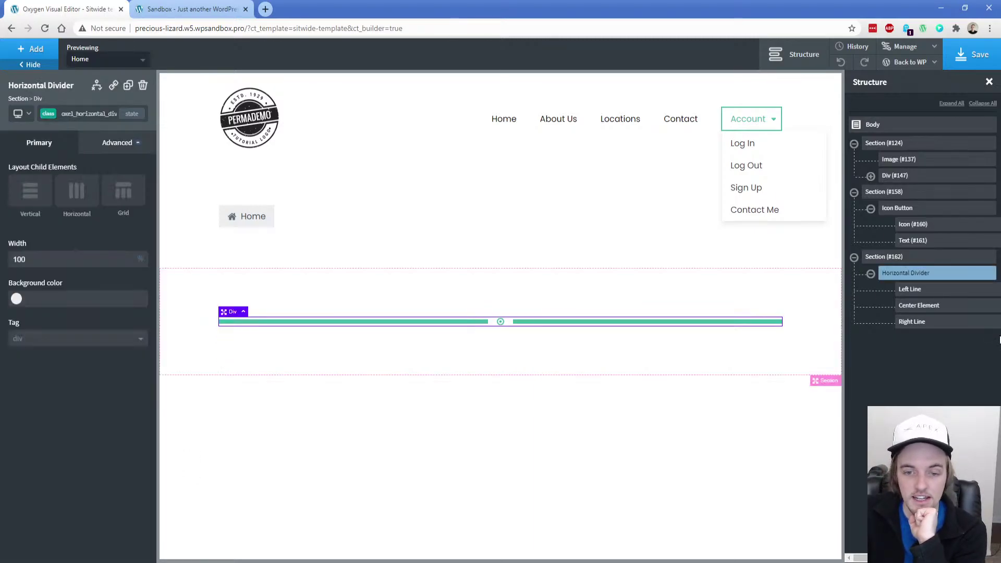
Open the Left Line's size and spacing settings and check the height set on its class
{"action": "left_click", "coordinate": [926, 294]}
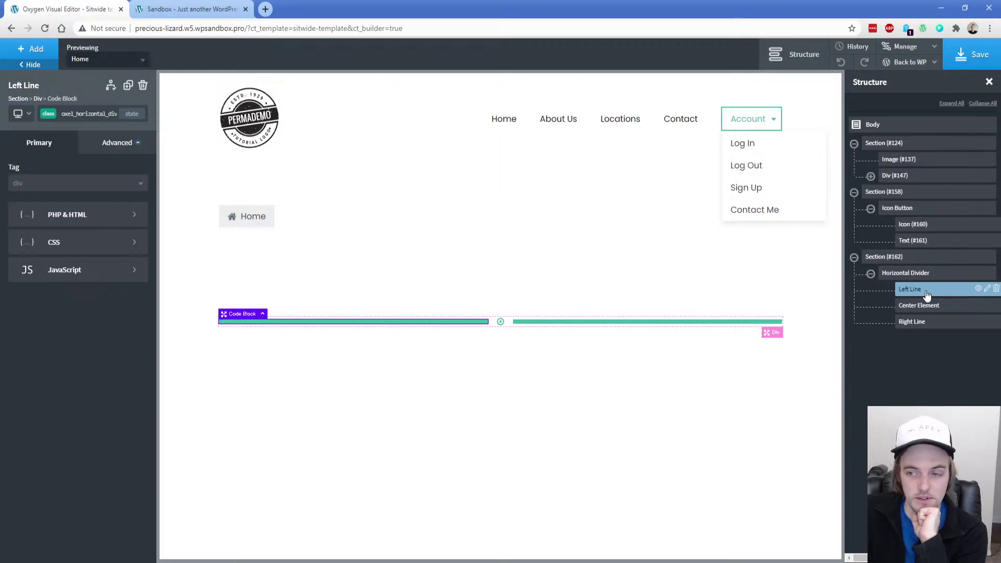
{"action": "left_click", "coordinate": [115, 153]}
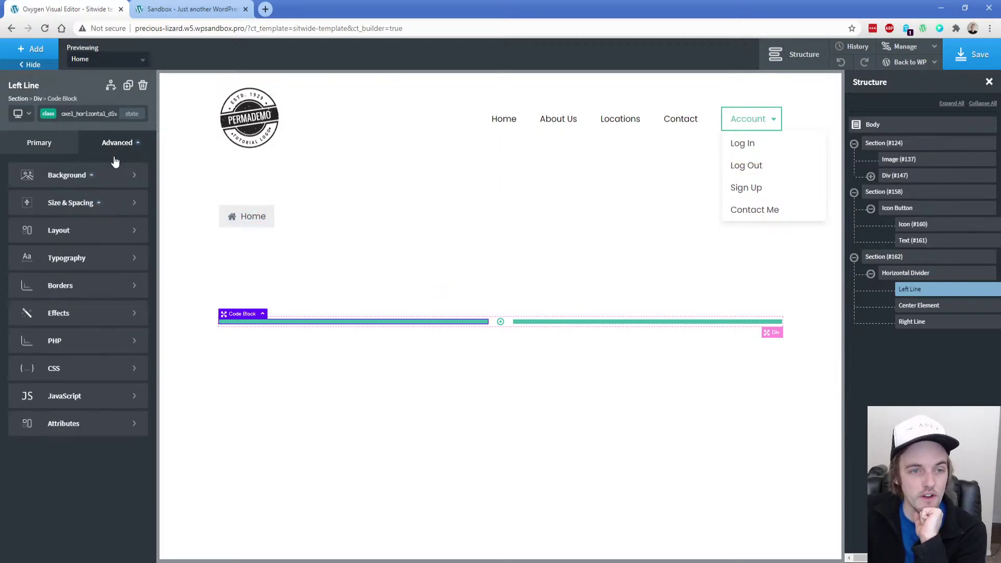
{"action": "left_click", "coordinate": [74, 202]}
{"action": "left_click", "coordinate": [26, 328]}
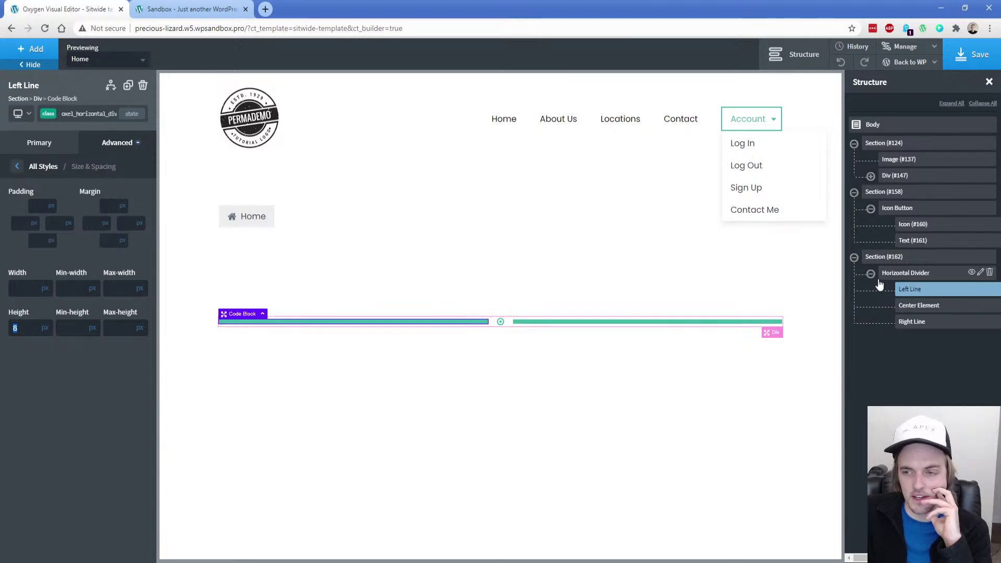
Add a new section below the Horizontal Divider's section and insert an Icon List in it
{"action": "left_click", "coordinate": [183, 323]}
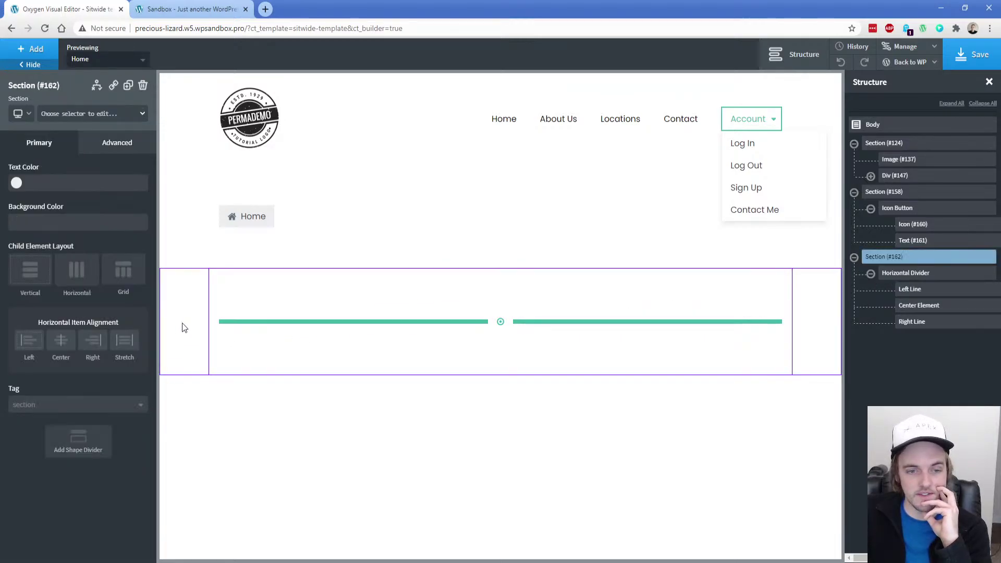
{"action": "left_click", "coordinate": [29, 48]}
{"action": "left_click", "coordinate": [40, 151]}
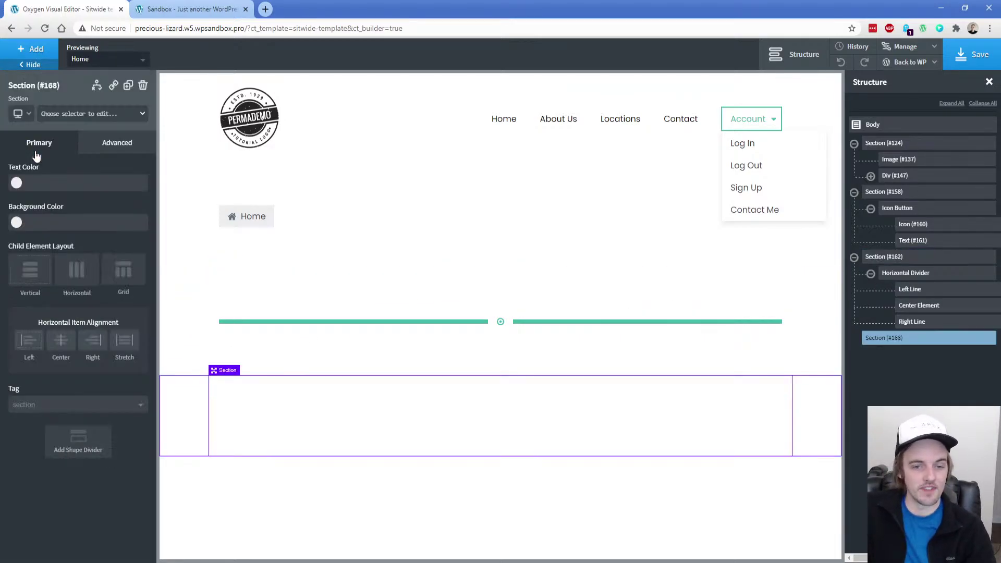
{"action": "left_click", "coordinate": [30, 48]}
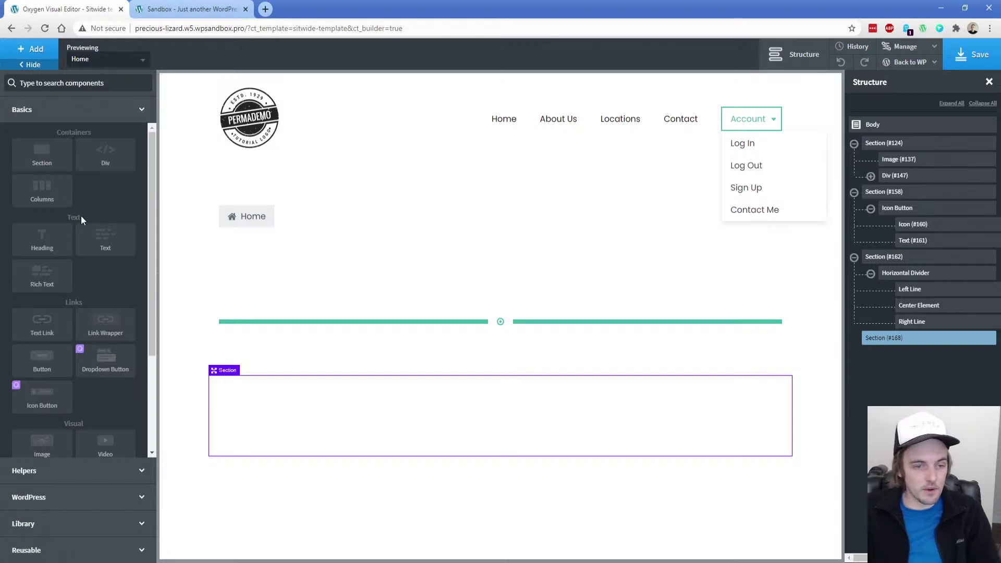
{"action": "scroll", "coordinate": [88, 336], "scroll_direction": "down", "scroll_amount": 3}
{"action": "scroll", "coordinate": [89, 339], "scroll_direction": "down", "scroll_amount": 1}
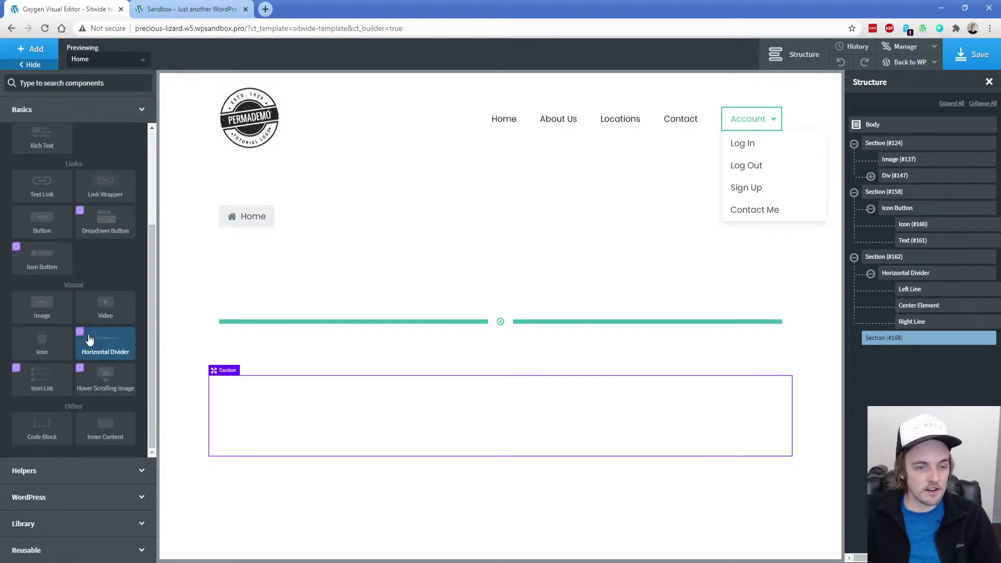
{"action": "left_click", "coordinate": [42, 380]}
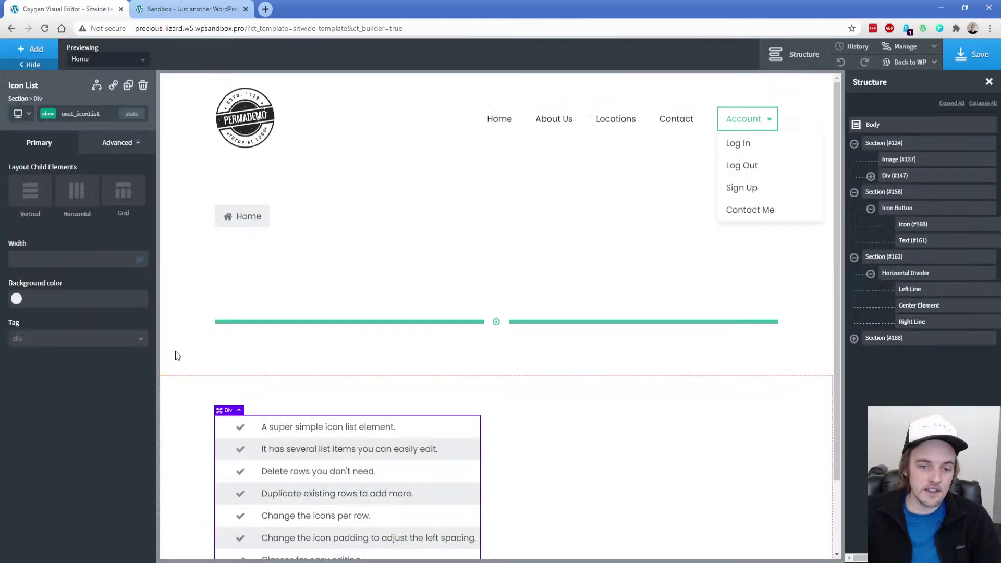
{"action": "scroll", "coordinate": [175, 355], "scroll_direction": "down", "scroll_amount": 2}
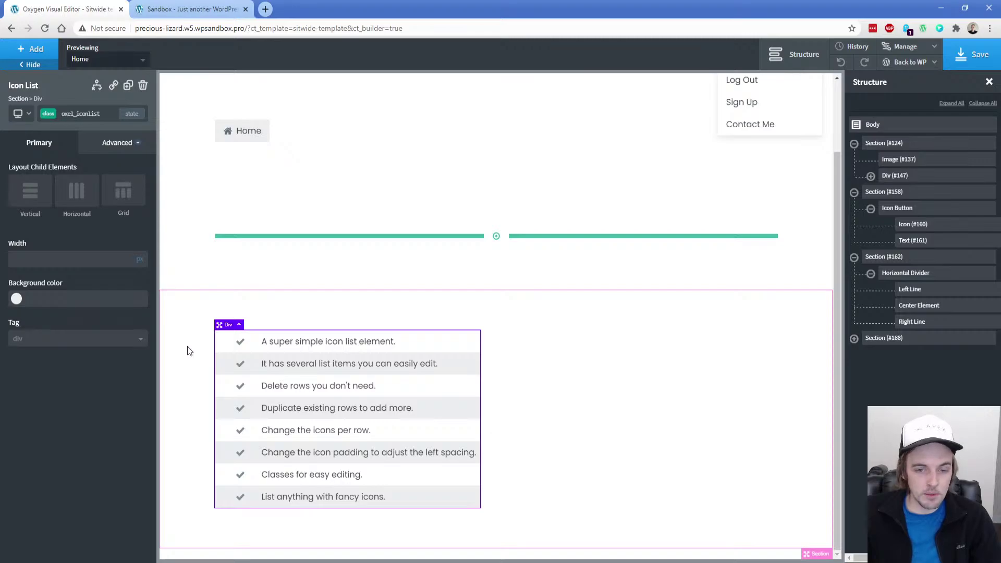
Examine the effects and filter settings stored on the Icon List's oxel_iconlist class
{"action": "left_click", "coordinate": [452, 344]}
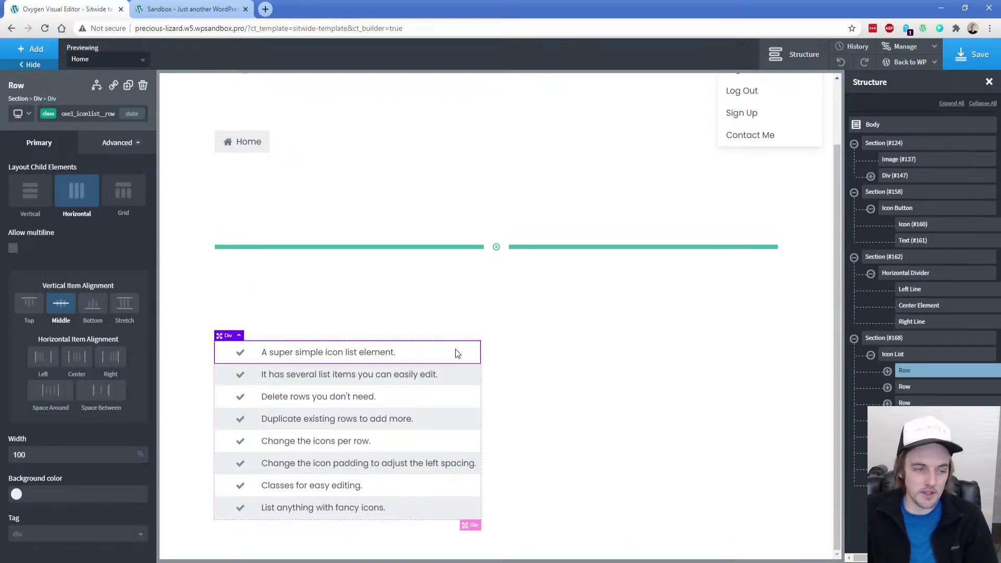
{"action": "left_click", "coordinate": [898, 356]}
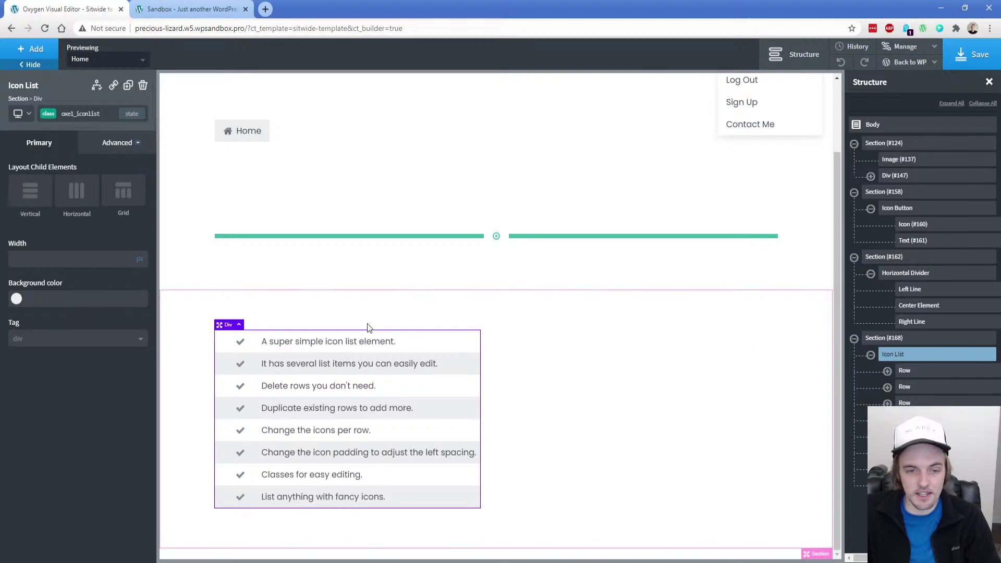
{"action": "left_click", "coordinate": [49, 114]}
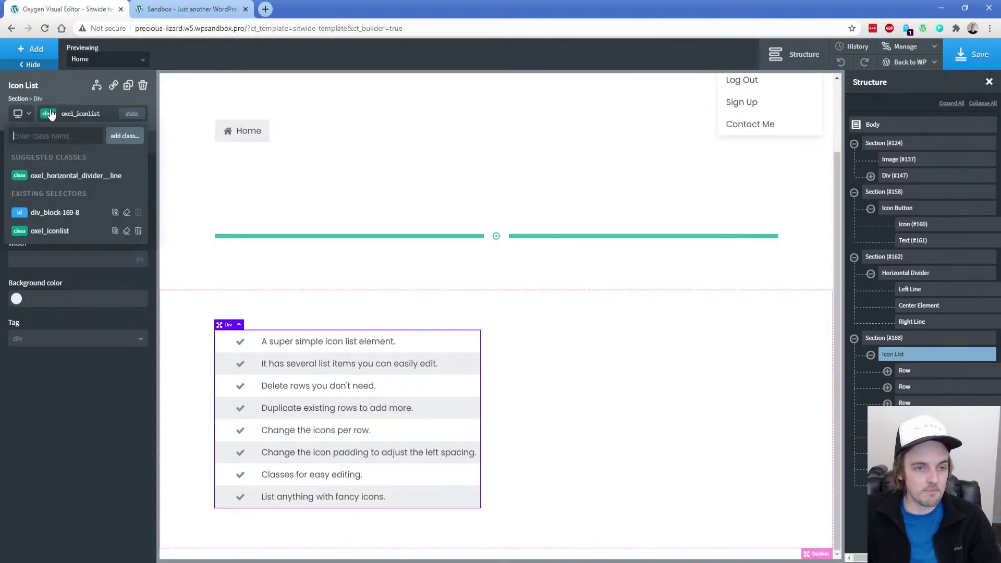
{"action": "left_click", "coordinate": [58, 233]}
{"action": "left_click", "coordinate": [112, 144]}
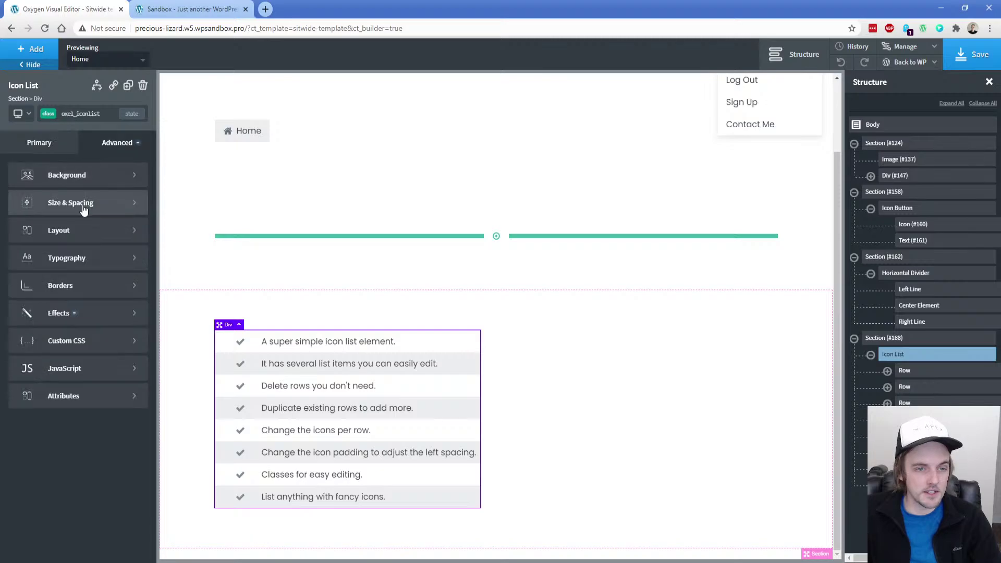
{"action": "left_click", "coordinate": [74, 313]}
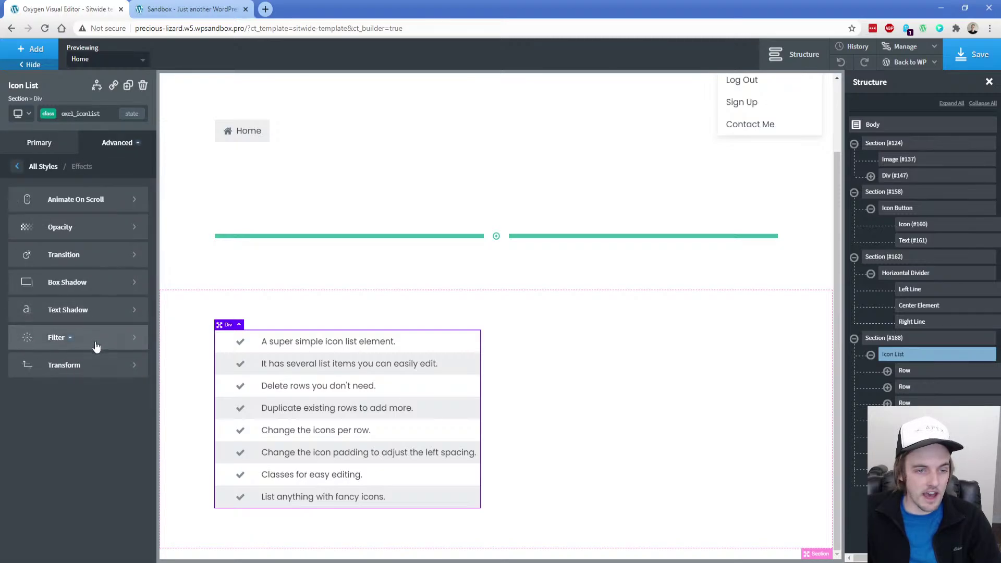
{"action": "left_click", "coordinate": [97, 345]}
{"action": "left_click", "coordinate": [19, 167]}
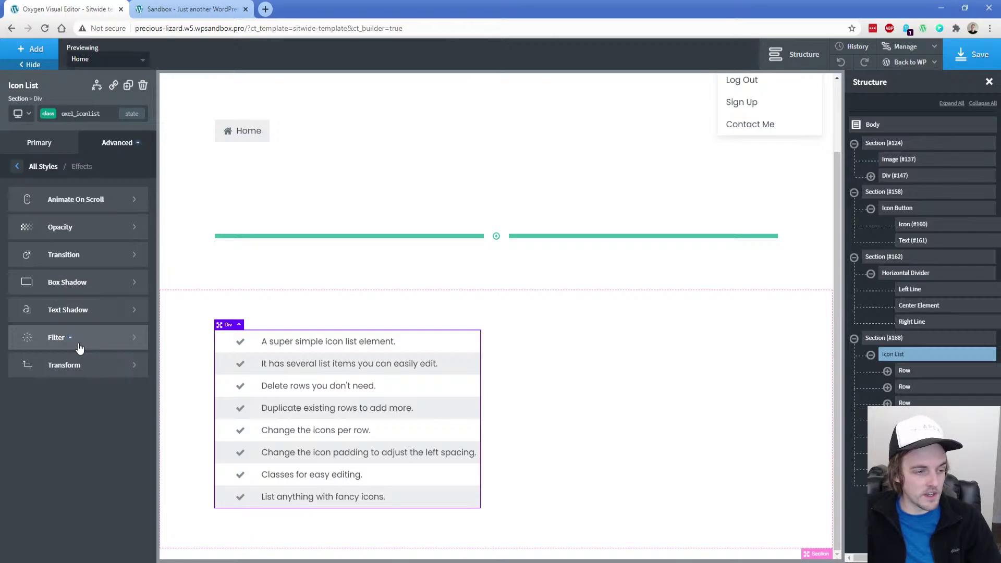
Add a div inside the Horizontal Divider and put a text block in it
{"action": "left_click", "coordinate": [486, 239]}
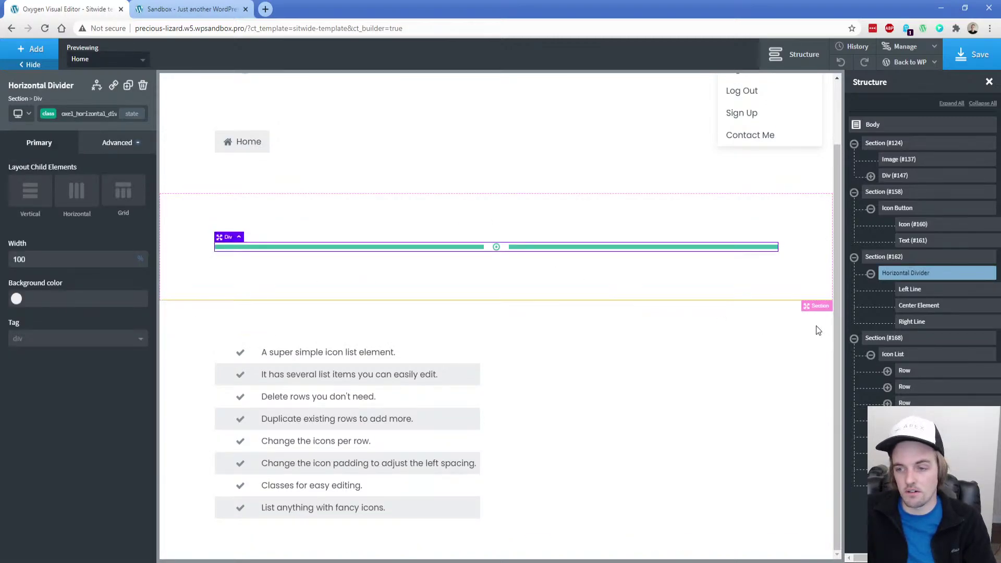
{"action": "left_click", "coordinate": [912, 322]}
{"action": "left_click", "coordinate": [906, 274]}
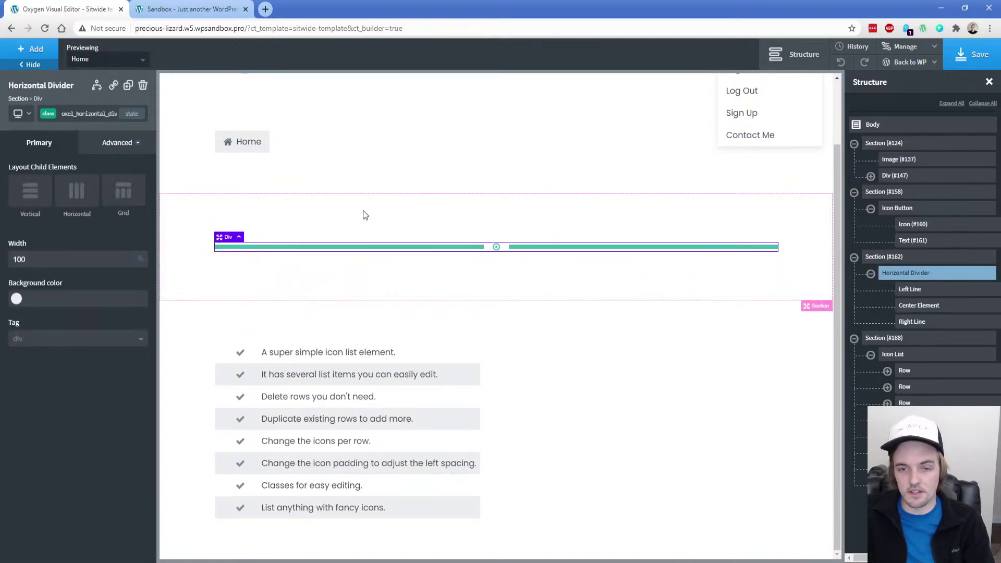
{"action": "left_click", "coordinate": [32, 50]}
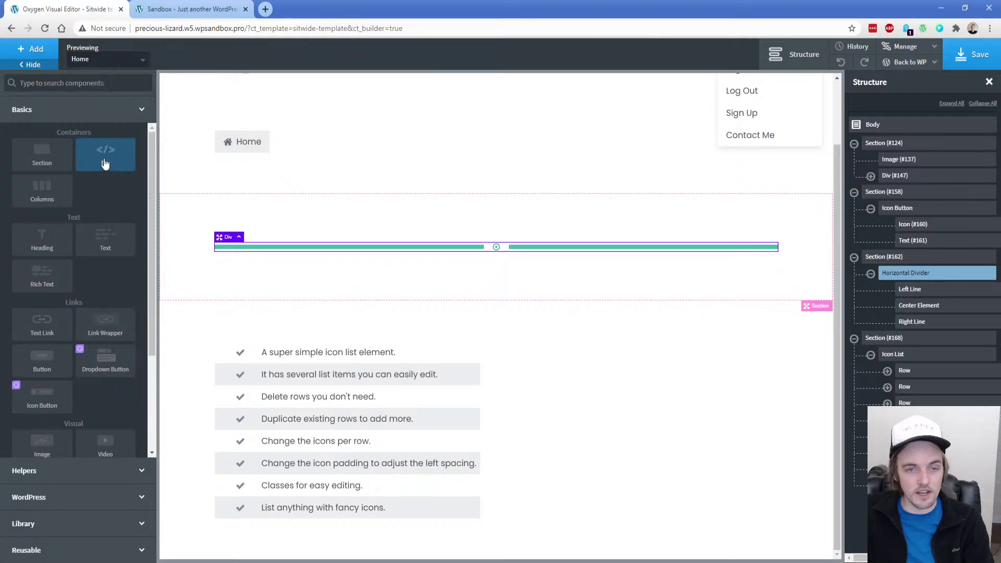
{"action": "left_click", "coordinate": [105, 163]}
{"action": "left_click", "coordinate": [32, 50]}
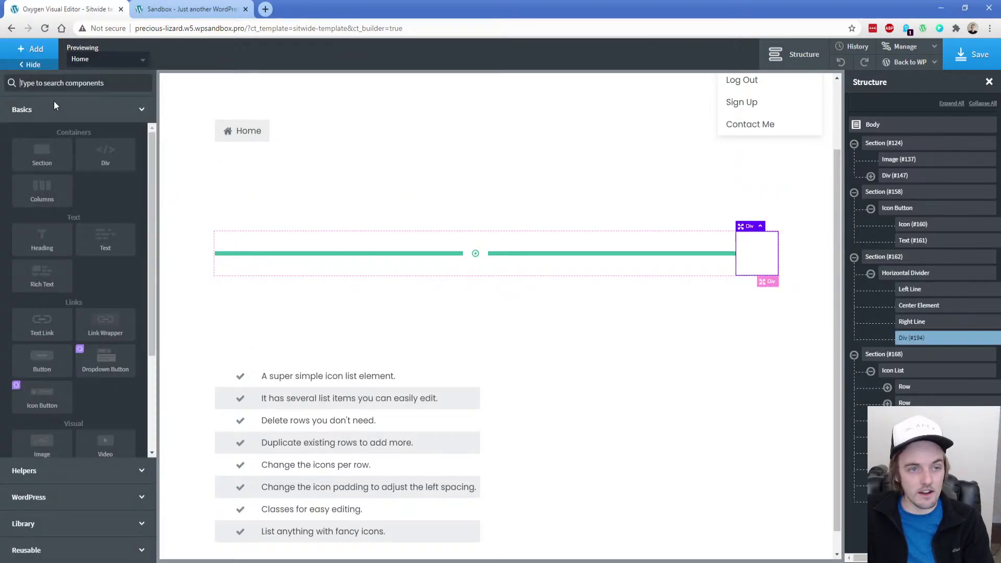
{"action": "left_click", "coordinate": [91, 239]}
Try flex display on the div holding the text, check its layout options, and delete the div from the Horizontal Divider
{"action": "left_click", "coordinate": [912, 338]}
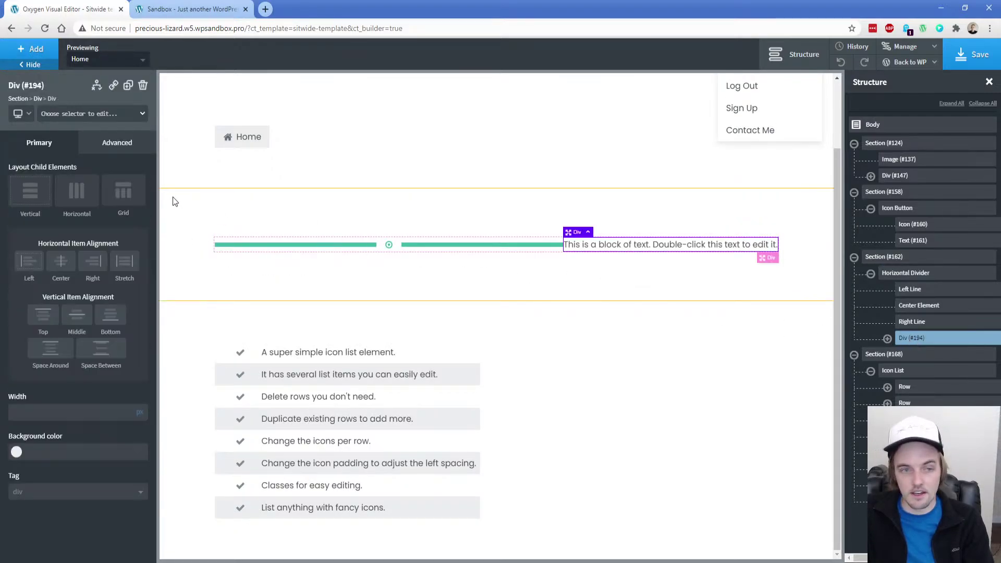
{"action": "left_click", "coordinate": [116, 143]}
{"action": "left_click", "coordinate": [57, 226]}
{"action": "scroll", "coordinate": [70, 339], "scroll_direction": "down", "scroll_amount": 5}
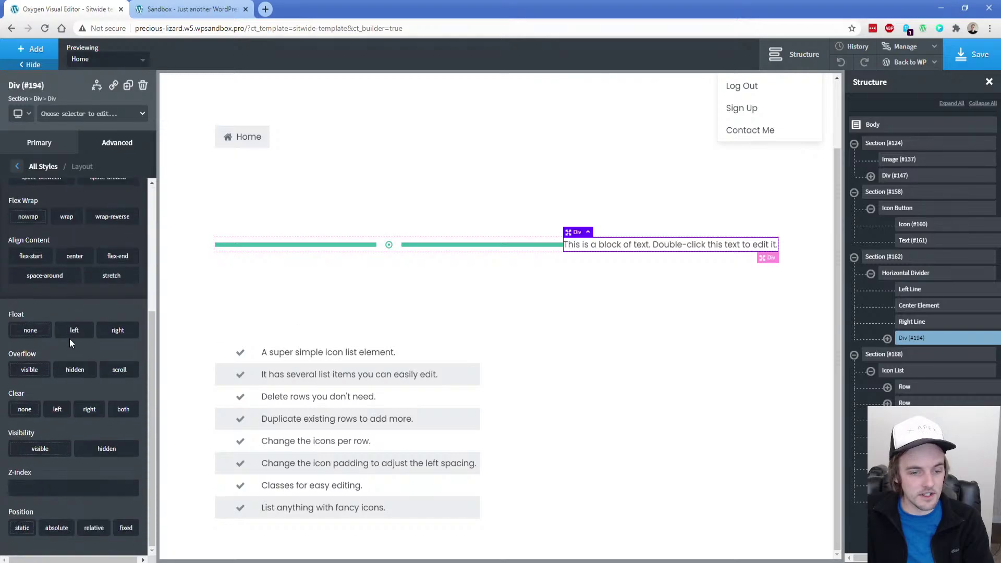
{"action": "scroll", "coordinate": [70, 339], "scroll_direction": "up", "scroll_amount": 6}
{"action": "left_click", "coordinate": [20, 207]}
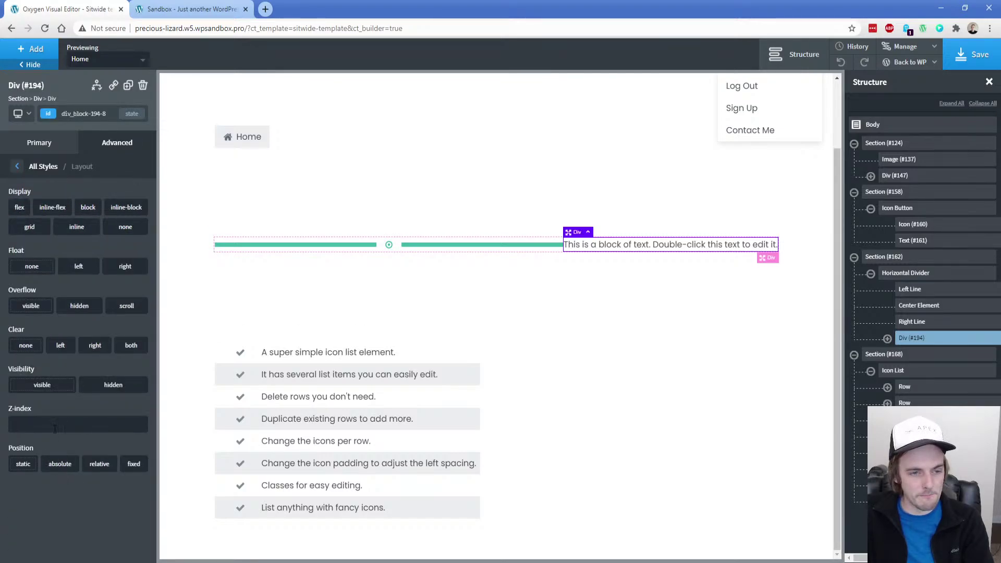
{"action": "left_click", "coordinate": [24, 210]}
{"action": "scroll", "coordinate": [73, 436], "scroll_direction": "down", "scroll_amount": 5}
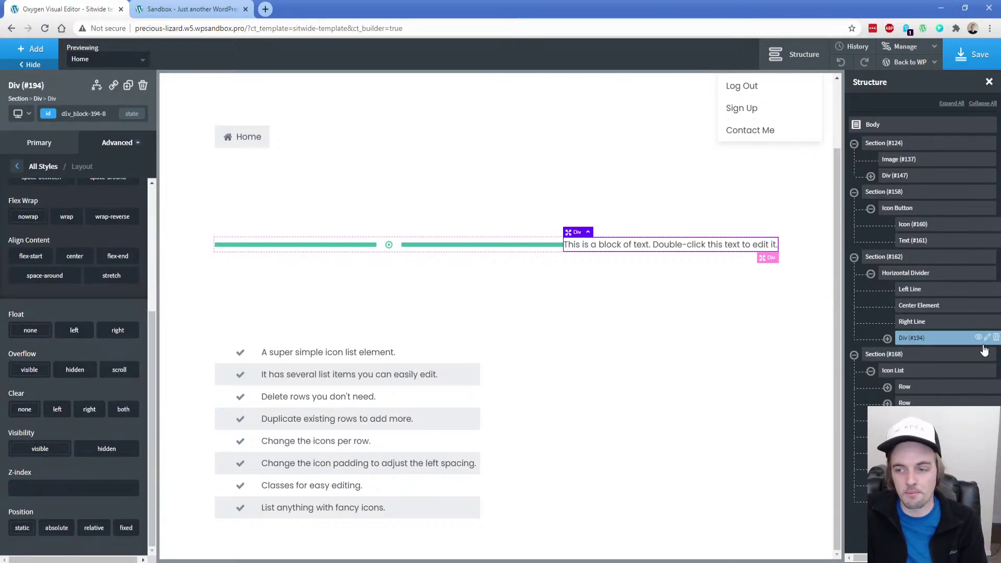
{"action": "left_click", "coordinate": [996, 337]}
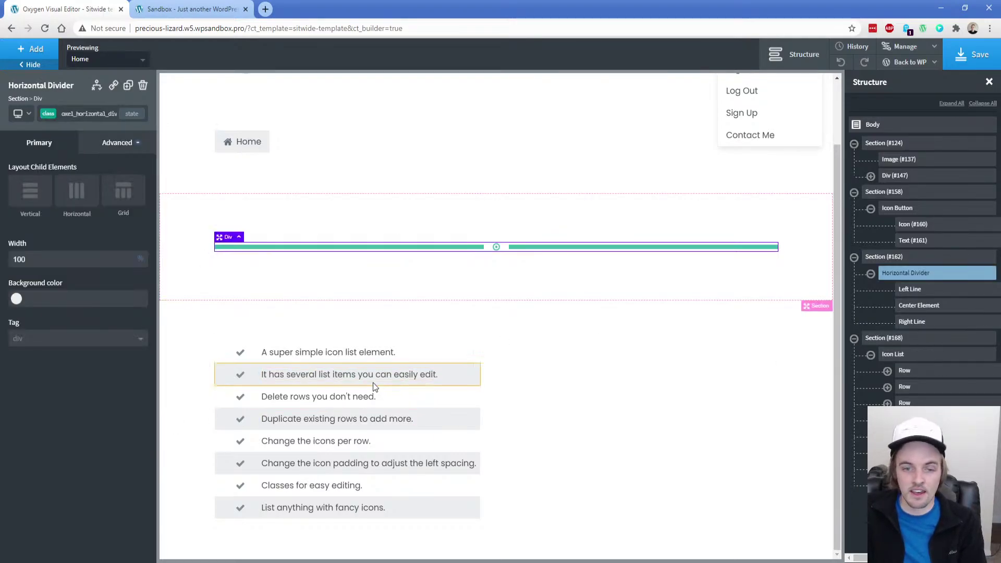
Set the Icon List's width to 100%
{"action": "left_click", "coordinate": [917, 359]}
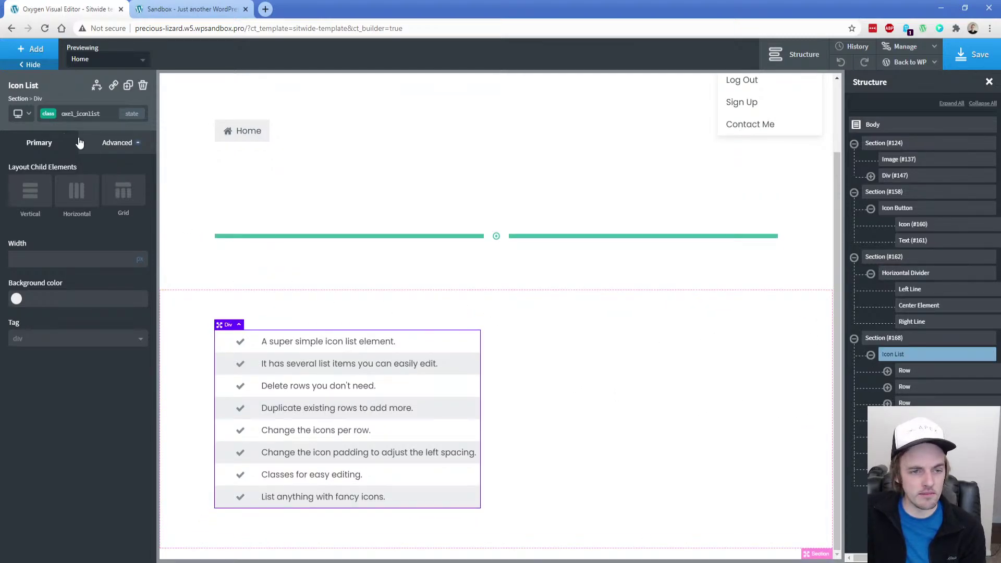
{"action": "left_click", "coordinate": [142, 266]}
{"action": "left_click", "coordinate": [140, 284]}
{"action": "type", "text": "100"}
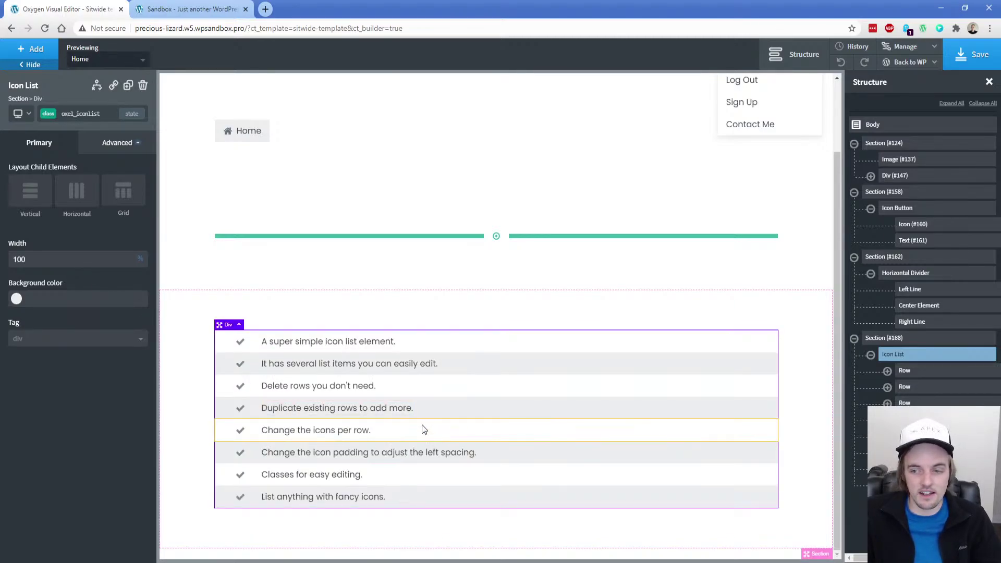
Duplicate the Icon List and give the original list's oxel_iconlist class a 25 px bottom margin
{"action": "left_click", "coordinate": [128, 85]}
{"action": "scroll", "coordinate": [180, 381], "scroll_direction": "down", "scroll_amount": 4}
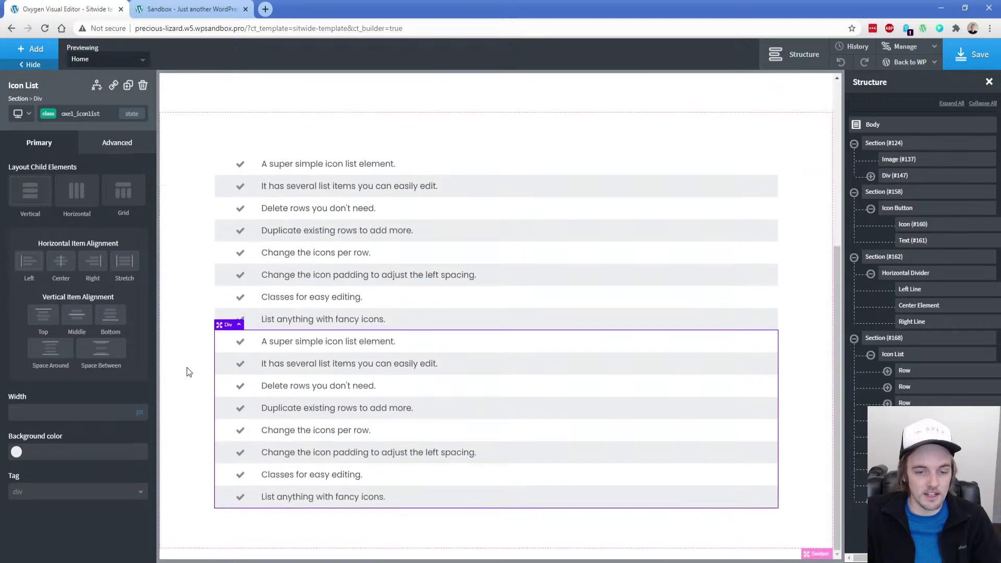
{"action": "left_click", "coordinate": [893, 354]}
{"action": "left_click", "coordinate": [123, 151]}
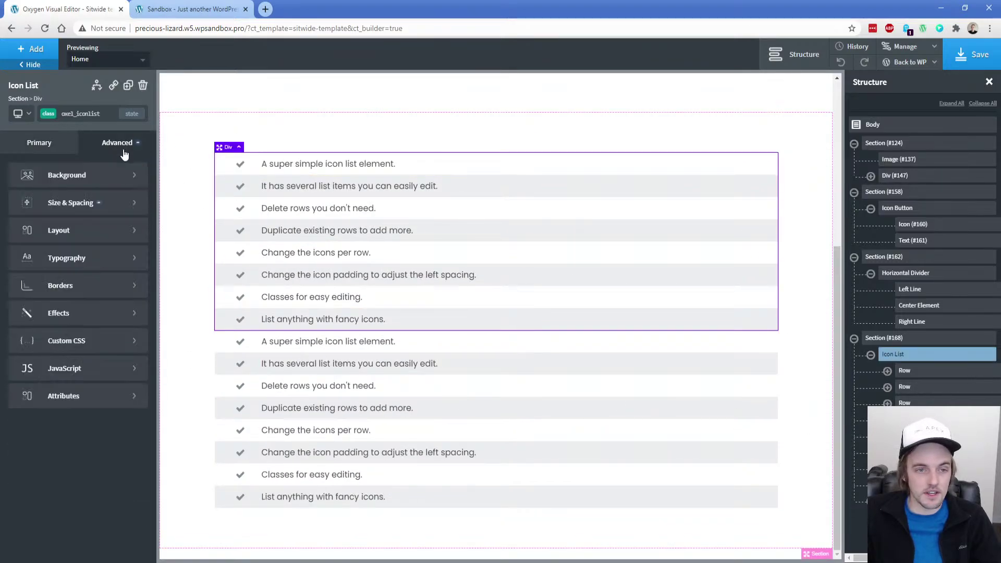
{"action": "left_click", "coordinate": [70, 202]}
{"action": "left_click", "coordinate": [112, 240]}
{"action": "type", "text": "25"}
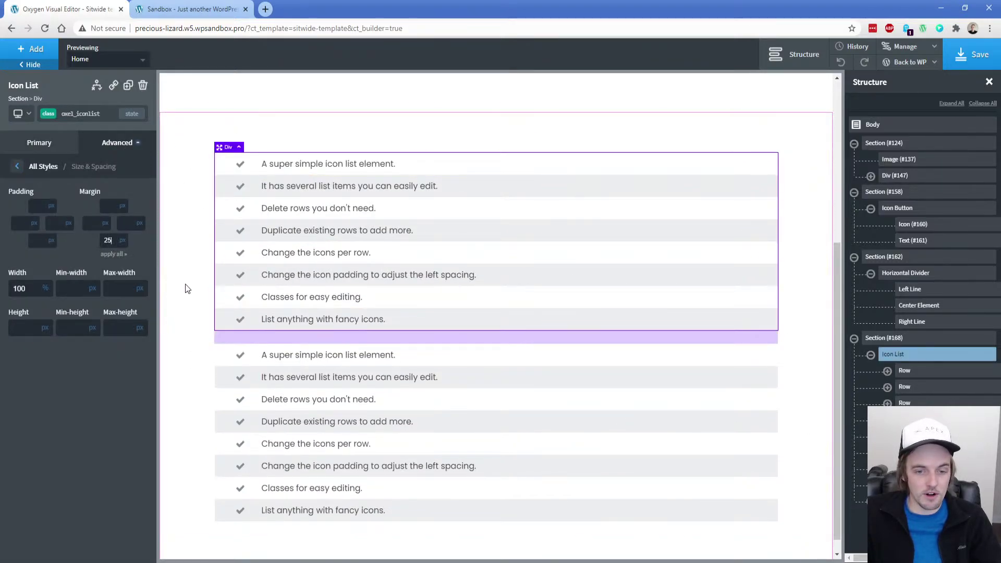
Set the width on the Icon List's oxel_iconlist class to 50%
{"action": "double_click", "coordinate": [32, 287]}
{"action": "type", "text": "5"}
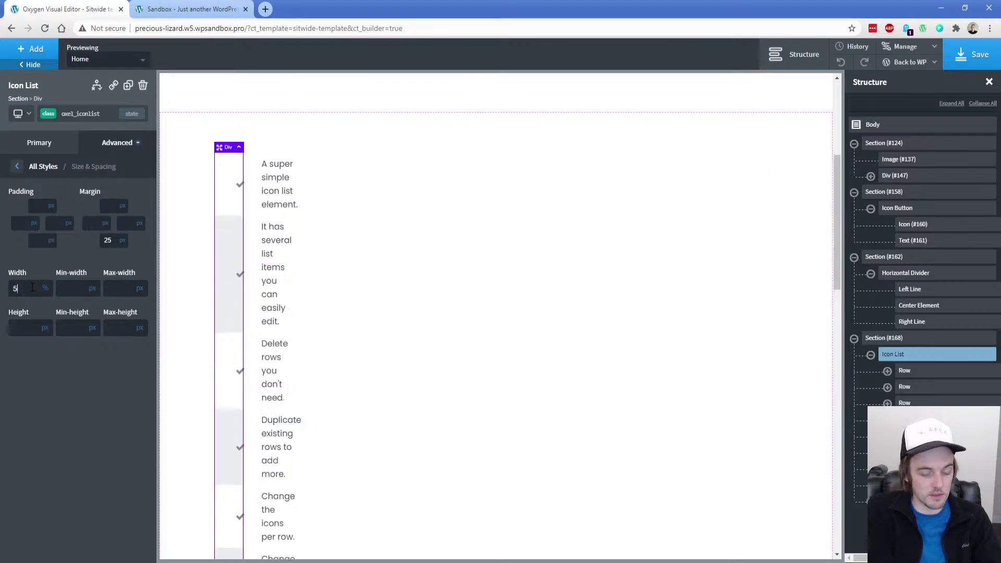
{"action": "type", "text": "0"}
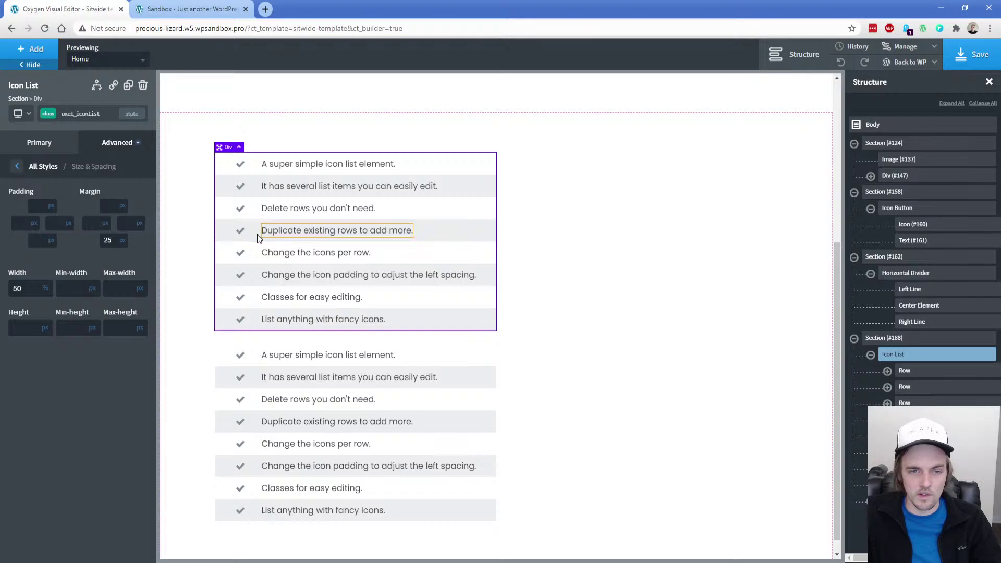
Examine the settings of a list icon and of the rows' oxel_iconlist__row and oxel_iconlist__row--dark classes
{"action": "left_click", "coordinate": [239, 231]}
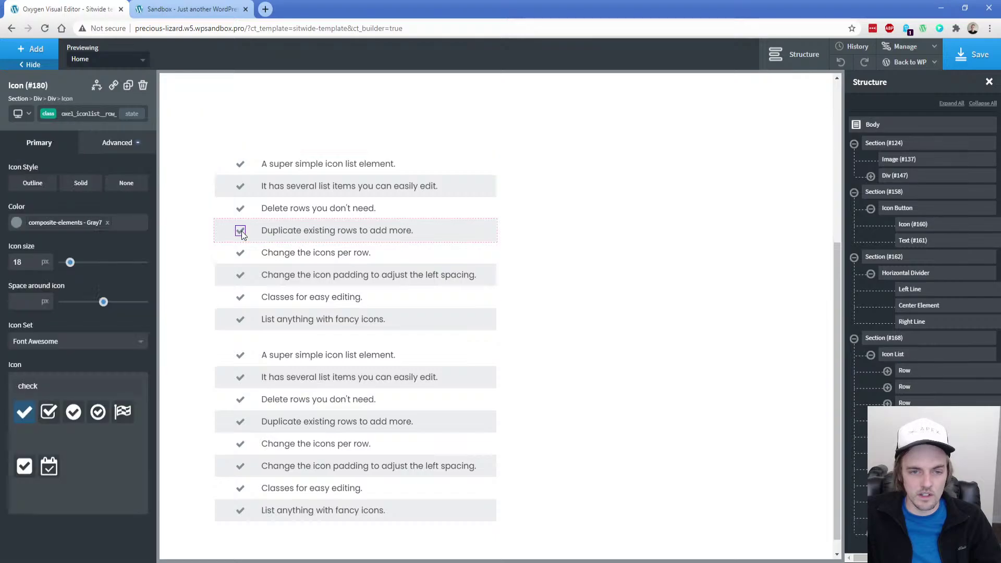
{"action": "left_click", "coordinate": [223, 210]}
{"action": "left_click", "coordinate": [230, 163]}
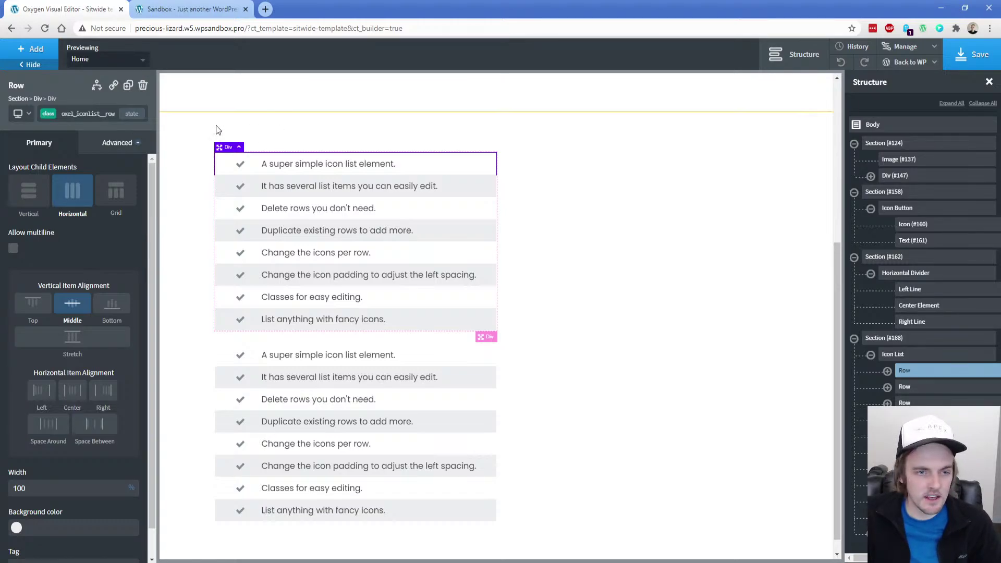
{"action": "left_click", "coordinate": [50, 115]}
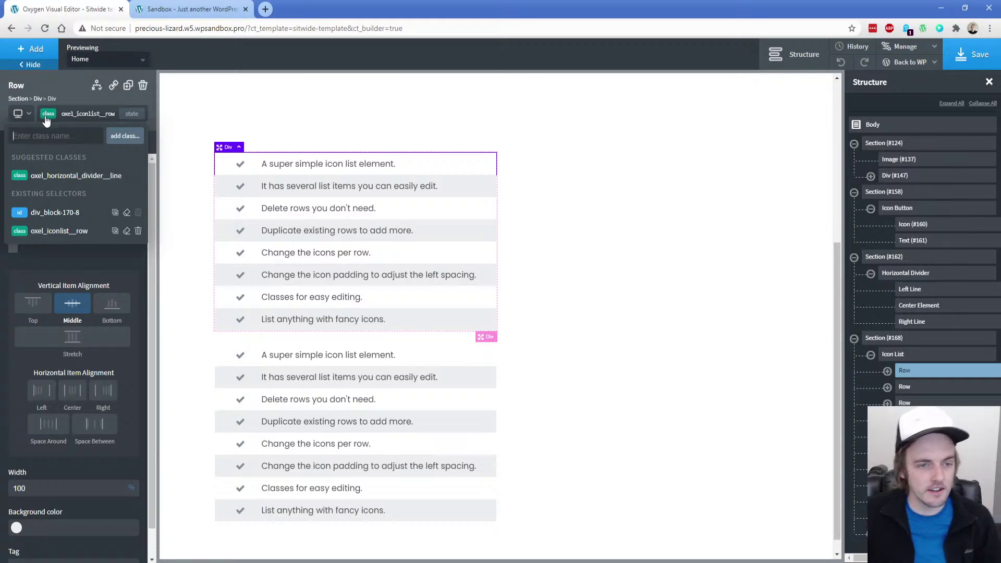
{"action": "left_click", "coordinate": [57, 236]}
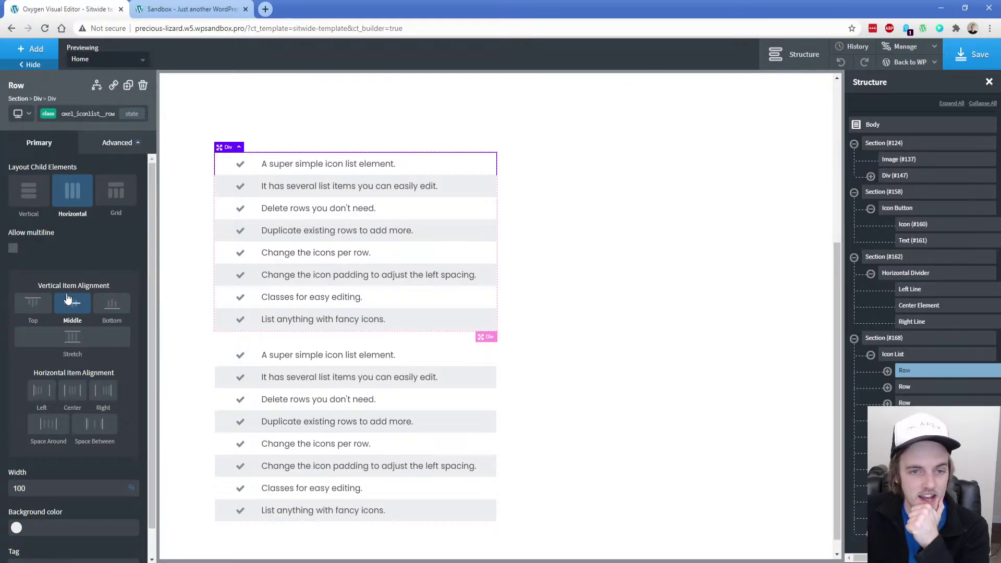
{"action": "scroll", "coordinate": [67, 299], "scroll_direction": "down", "scroll_amount": 1}
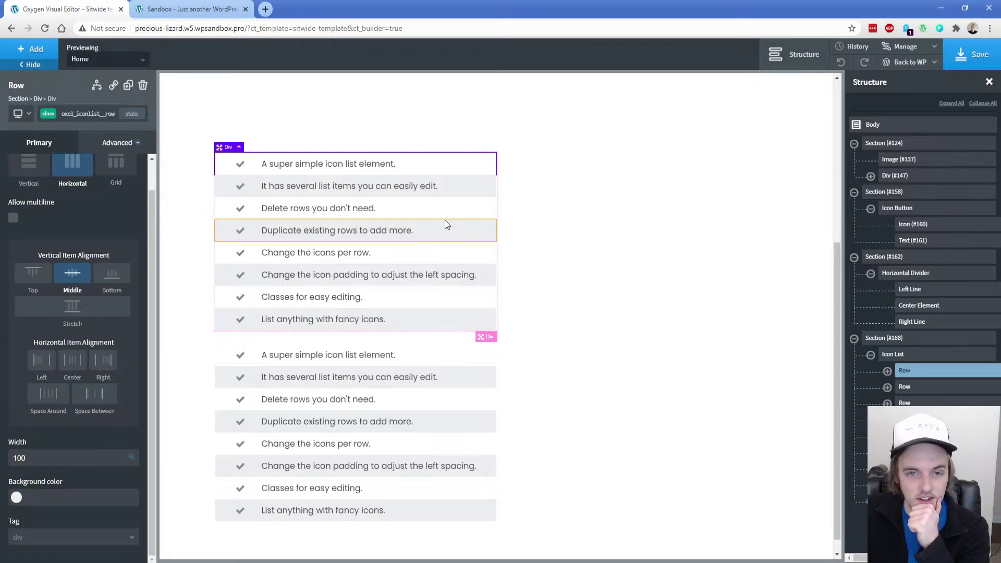
{"action": "left_click", "coordinate": [447, 190]}
{"action": "left_click", "coordinate": [49, 114]}
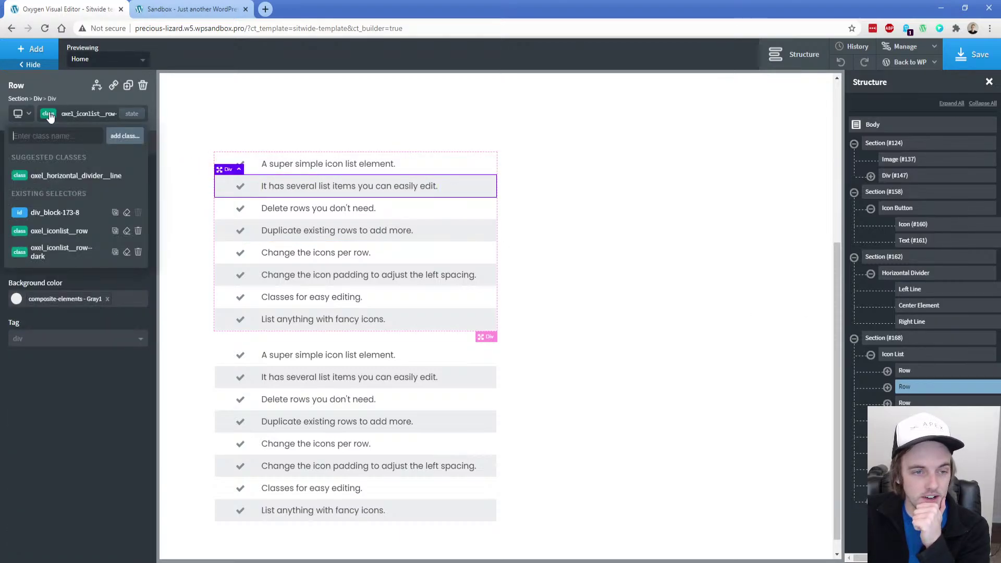
{"action": "left_click", "coordinate": [58, 260]}
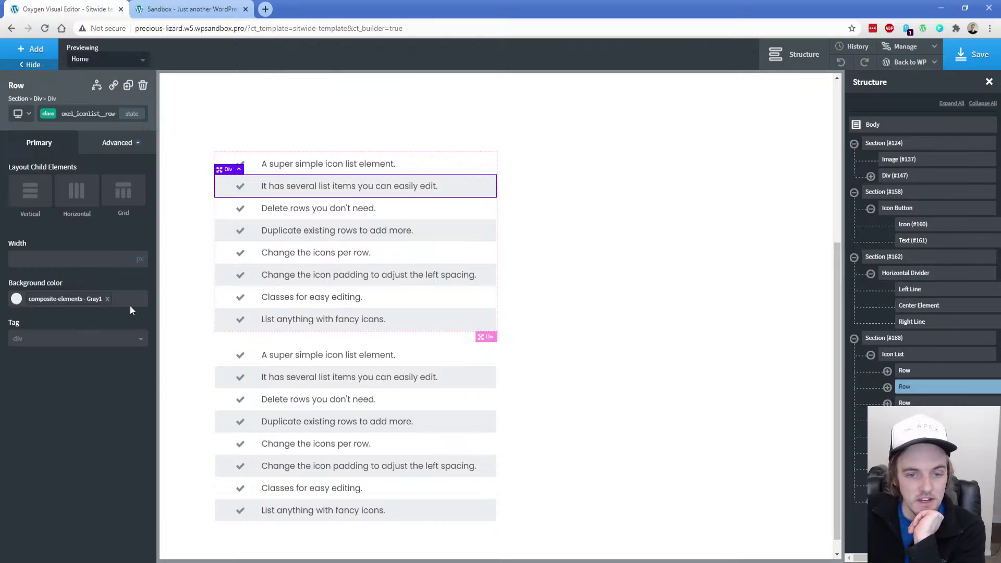
Duplicate the "Classes for easy editing." row twice and the "List anything with fancy icons." row twice in the upper list
{"action": "left_click", "coordinate": [457, 297]}
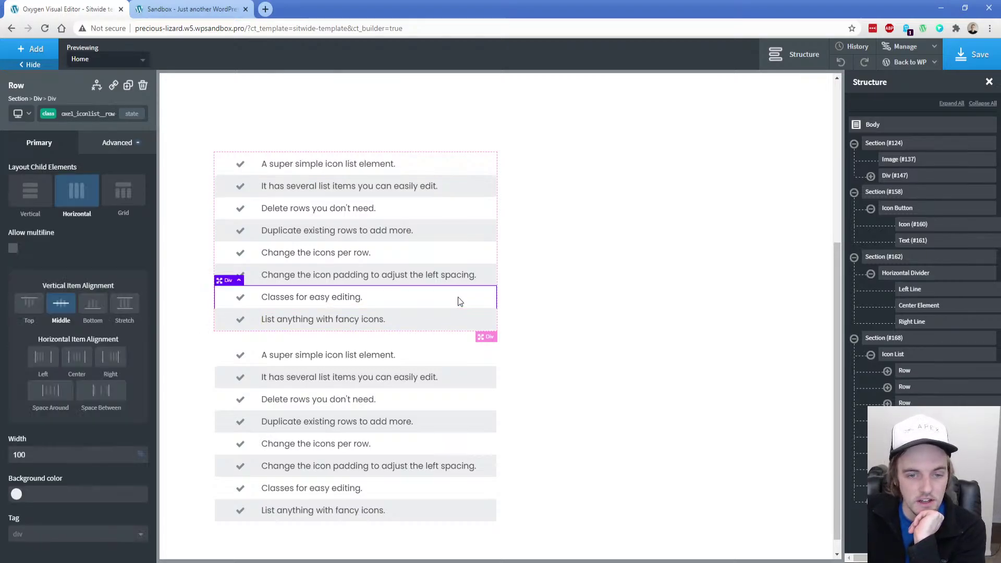
{"action": "left_click", "coordinate": [128, 86]}
{"action": "left_click", "coordinate": [128, 87]}
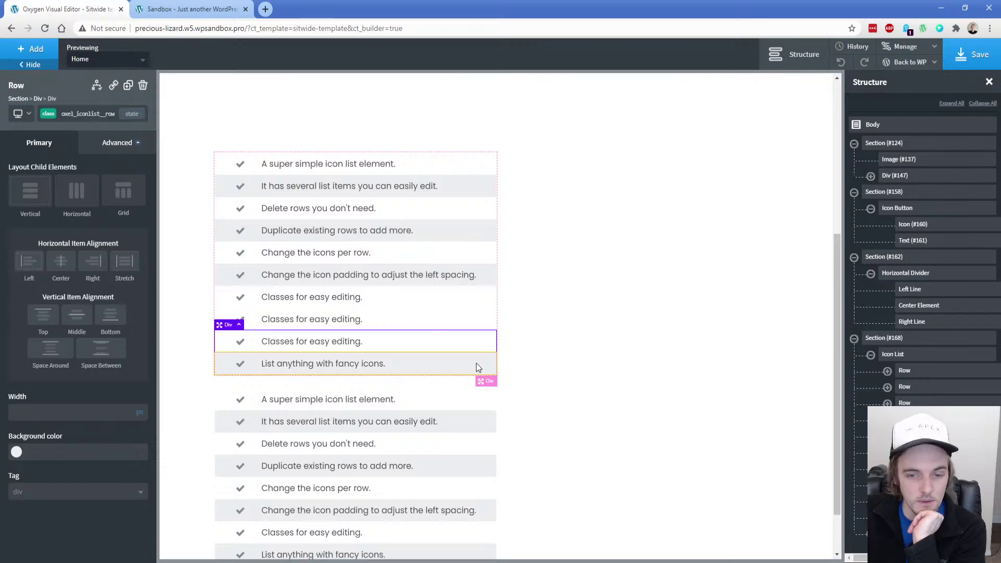
{"action": "left_click", "coordinate": [128, 86]}
{"action": "left_click", "coordinate": [128, 86]}
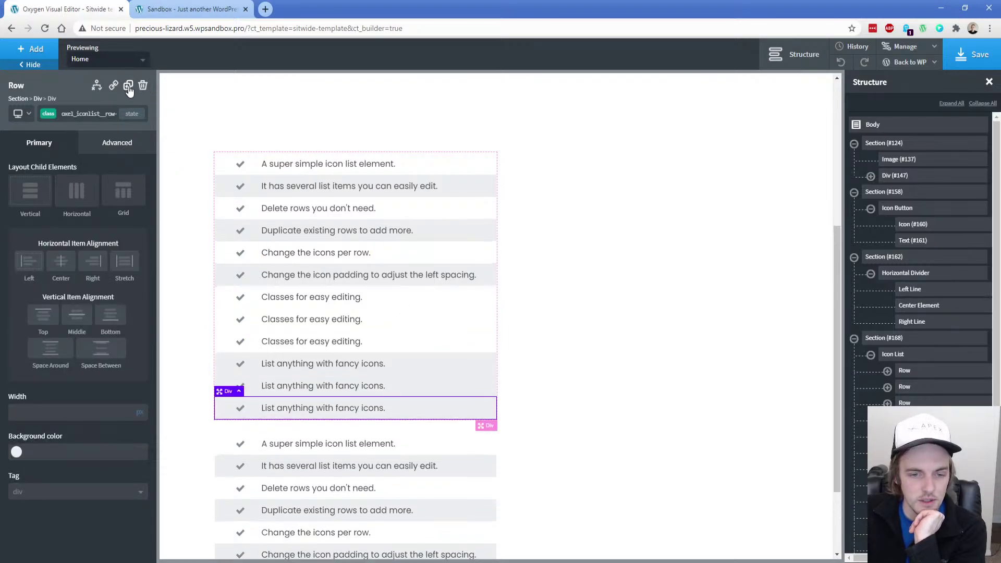
Try to move a "List anything with fancy icons." row up among the "Classes for easy editing." rows, and undo the move
{"action": "left_click", "coordinate": [414, 387]}
{"action": "left_click_drag", "start_coordinate": [411, 388], "coordinate": [284, 335]}
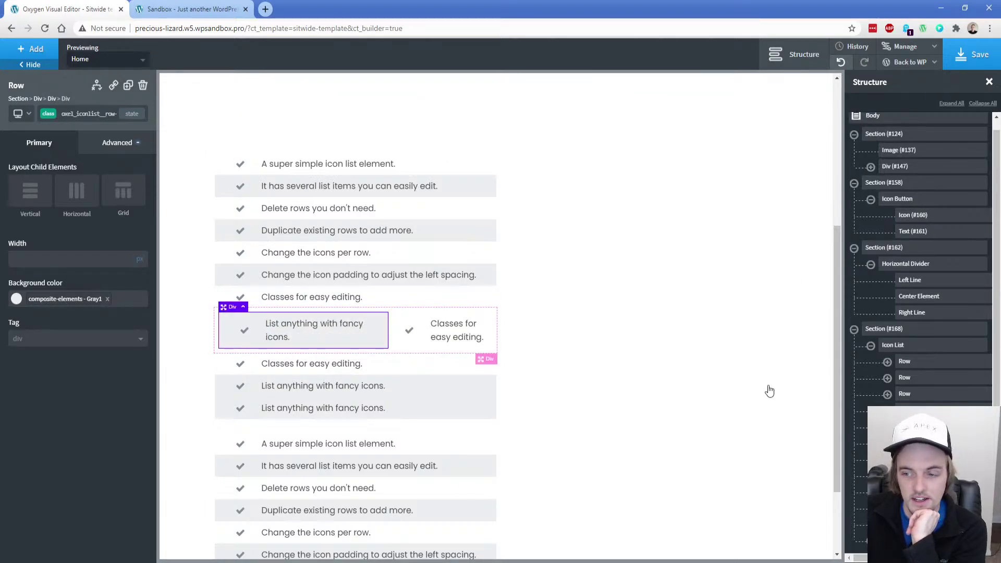
{"action": "key", "text": "ctrl+z"}
Move the last fancy icons row below "Change the icon padding" and one "Classes for easy editing." row below "It has several list items"
{"action": "scroll", "coordinate": [649, 364], "scroll_direction": "down", "scroll_amount": 1}
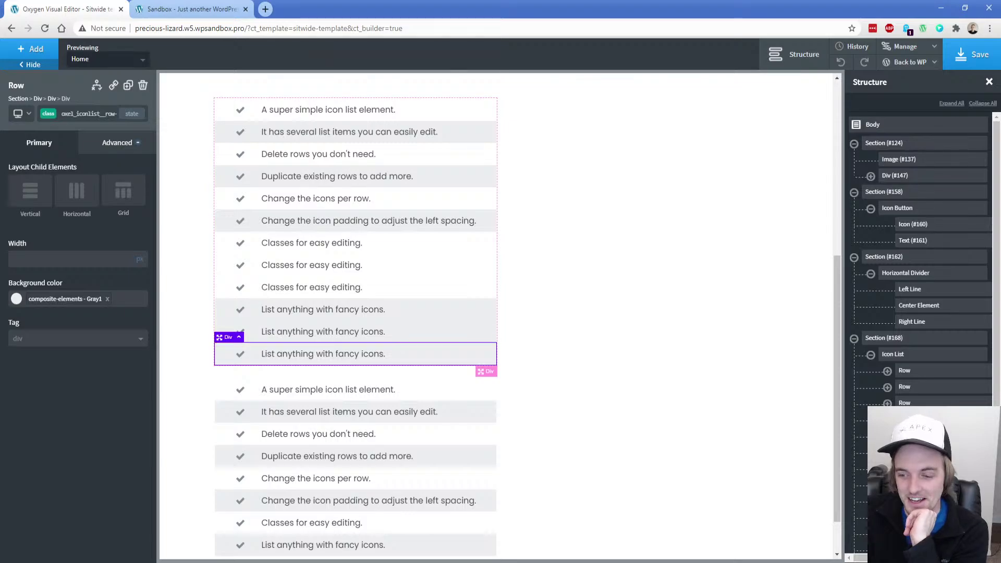
{"action": "left_click_drag", "start_coordinate": [284, 354], "coordinate": [284, 205]}
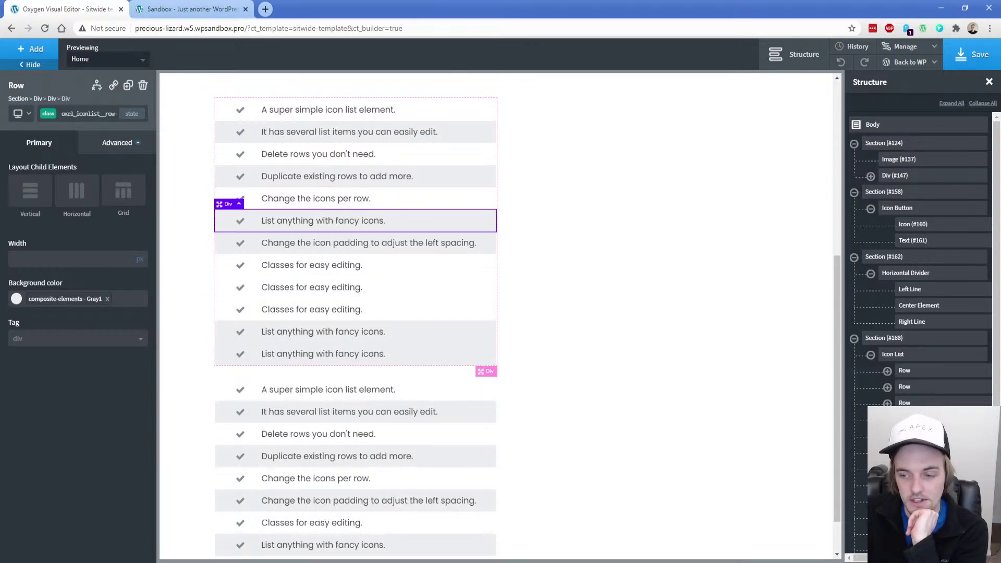
{"action": "left_click_drag", "start_coordinate": [313, 221], "coordinate": [313, 247]}
{"action": "left_click", "coordinate": [313, 265]}
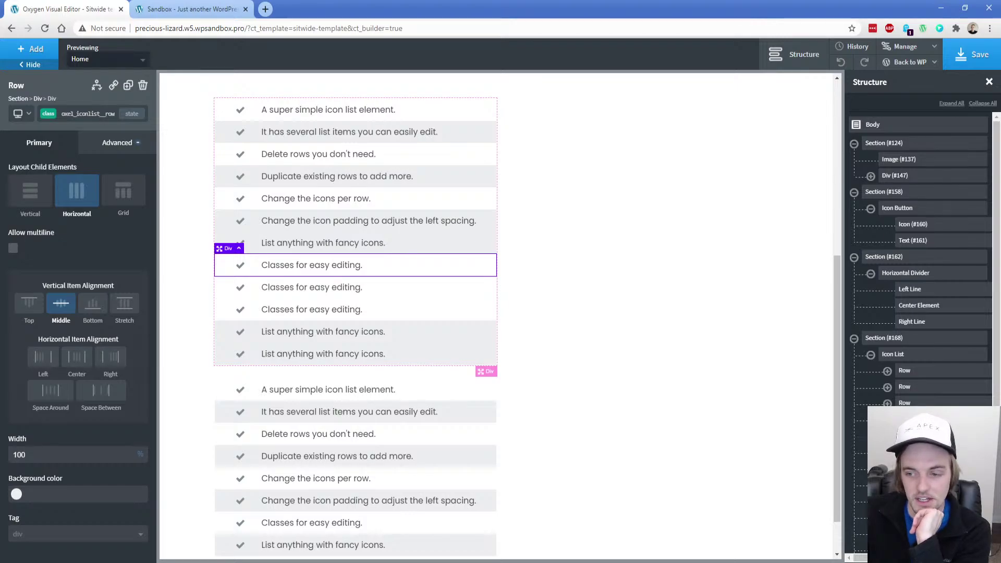
{"action": "left_click_drag", "start_coordinate": [910, 405], "coordinate": [910, 405]}
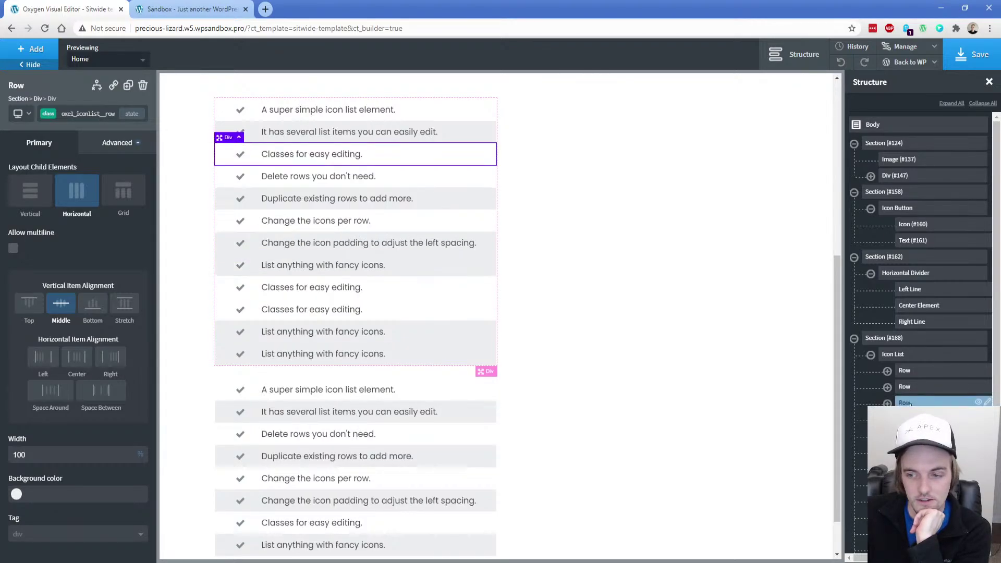
Remove the oxel_iconlist__row--dark class from the second-to-last "List anything with fancy icons." row in the upper list
{"action": "left_click", "coordinate": [485, 245]}
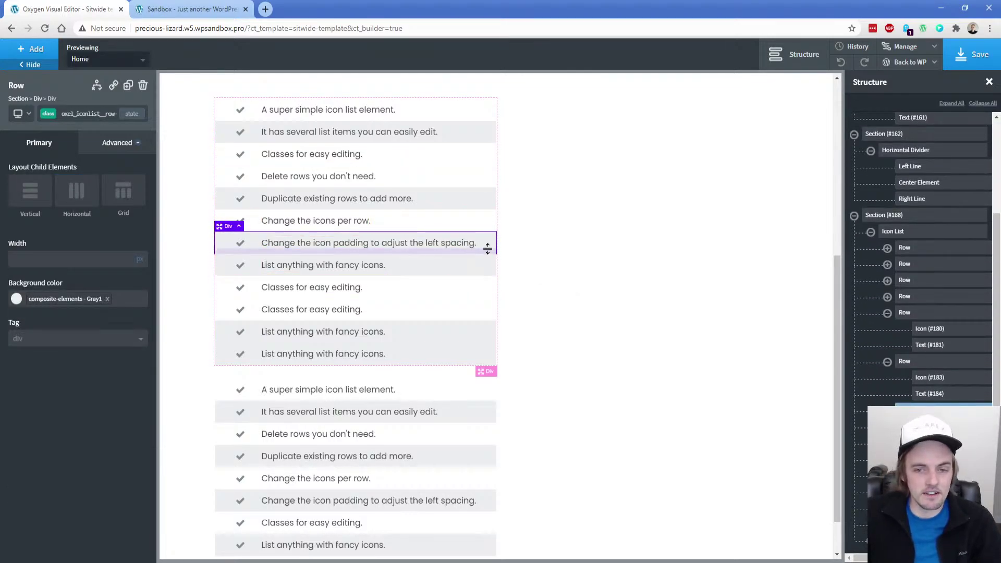
{"action": "left_click", "coordinate": [424, 332]}
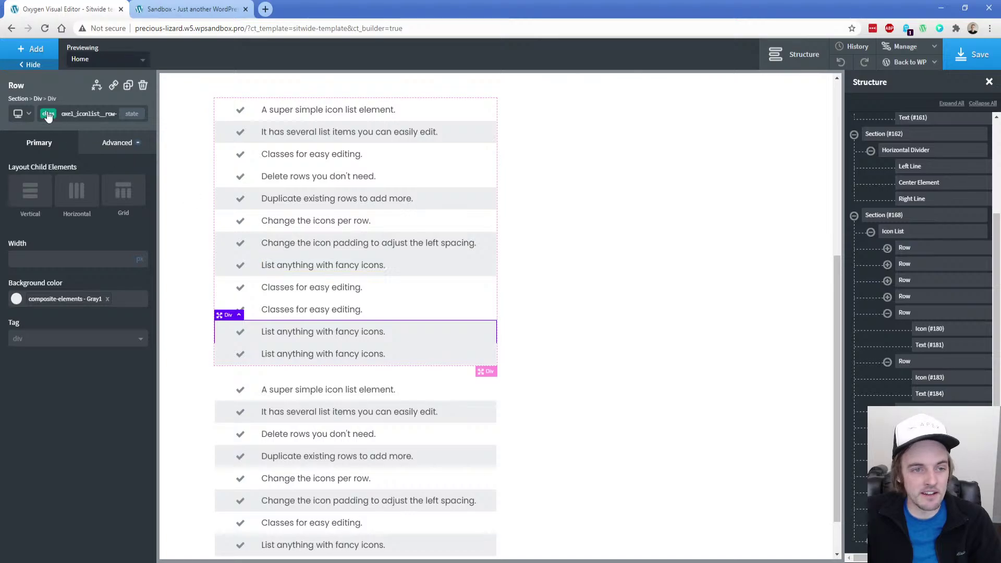
{"action": "left_click", "coordinate": [89, 114]}
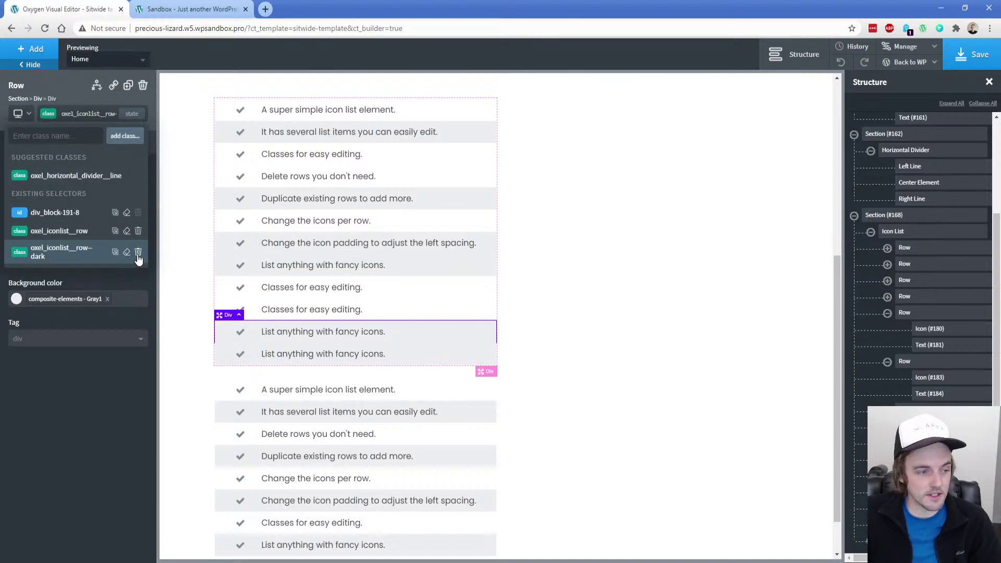
{"action": "left_click", "coordinate": [138, 253]}
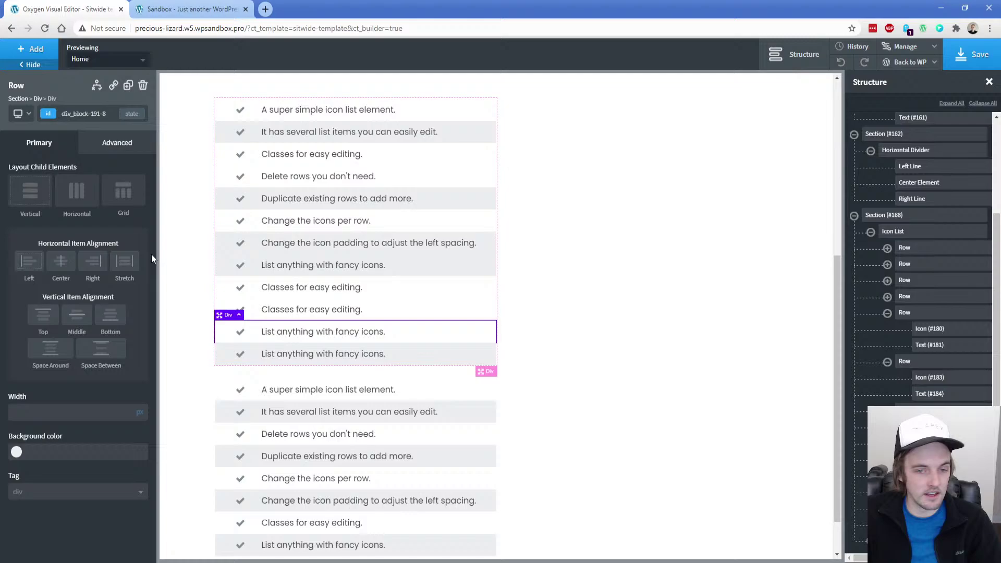
Add the oxel_iconlist__row--dark class to the "Classes for easy editing." row directly above the last two fancy icons rows
{"action": "left_click", "coordinate": [465, 313]}
{"action": "left_click", "coordinate": [48, 114]}
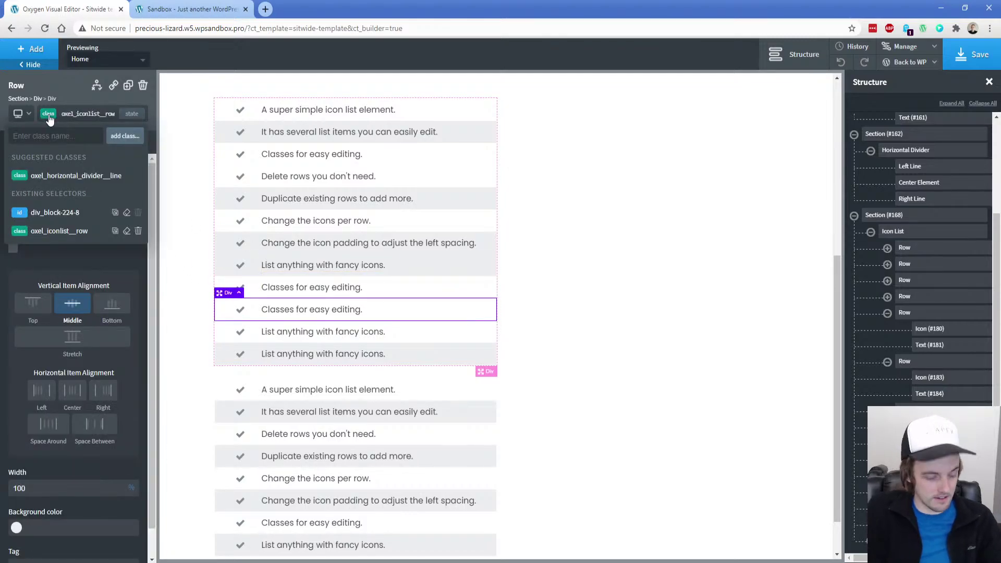
{"action": "type", "text": "dark"}
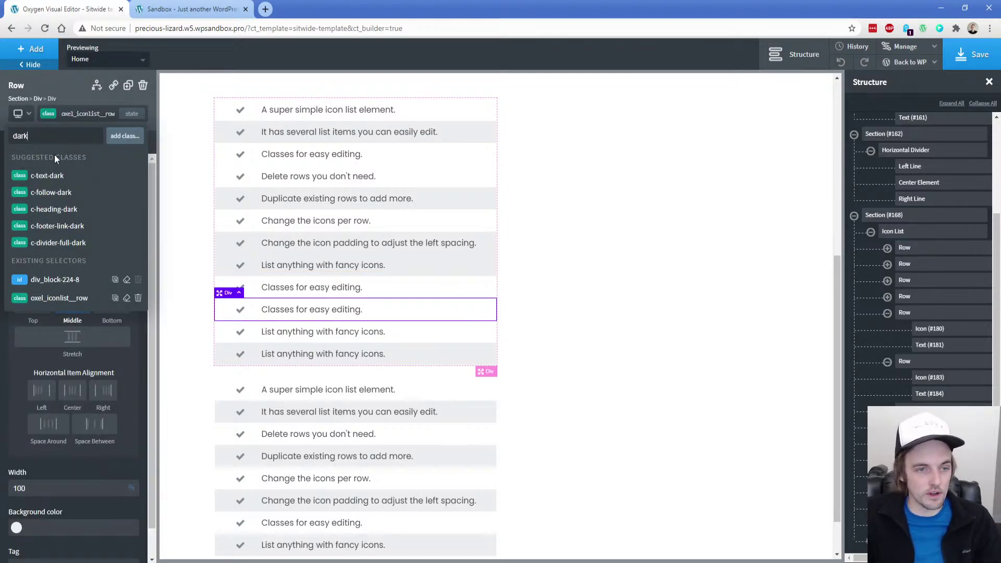
{"action": "key", "text": "BackSpace"}
{"action": "key", "text": "BackSpace"}
{"action": "key", "text": "BackSpace"}
{"action": "key", "text": "BackSpace"}
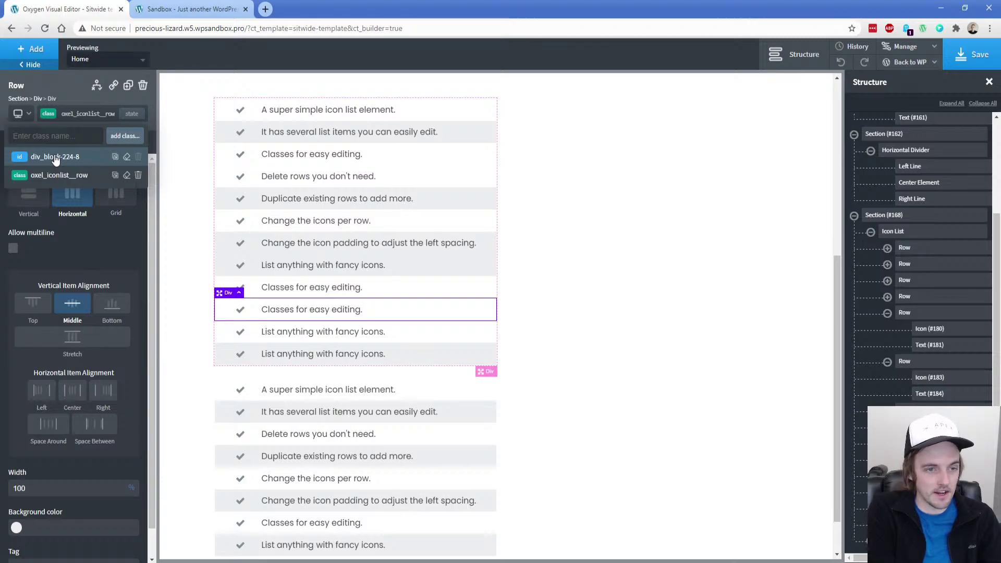
{"action": "type", "text": "row"}
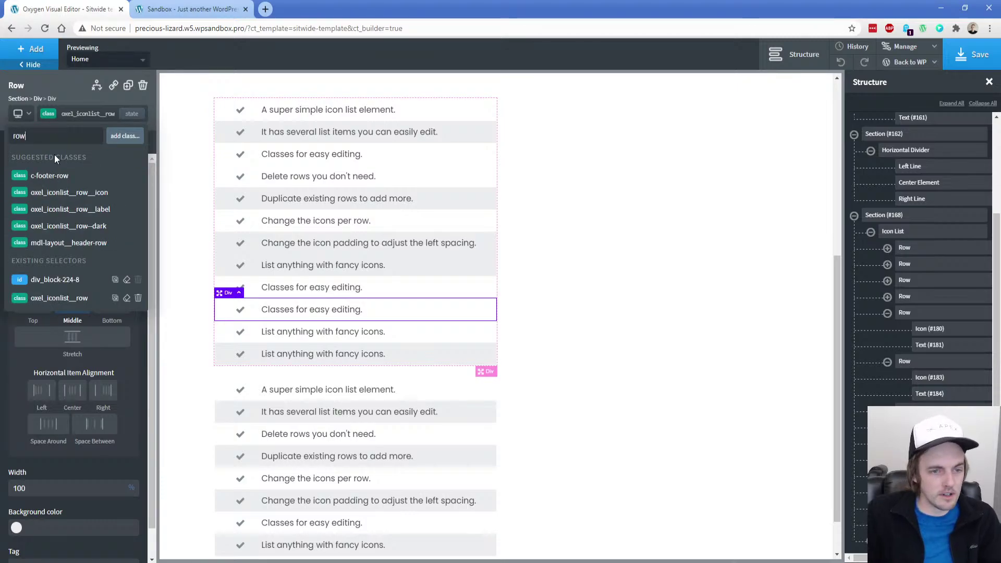
{"action": "left_click", "coordinate": [54, 226]}
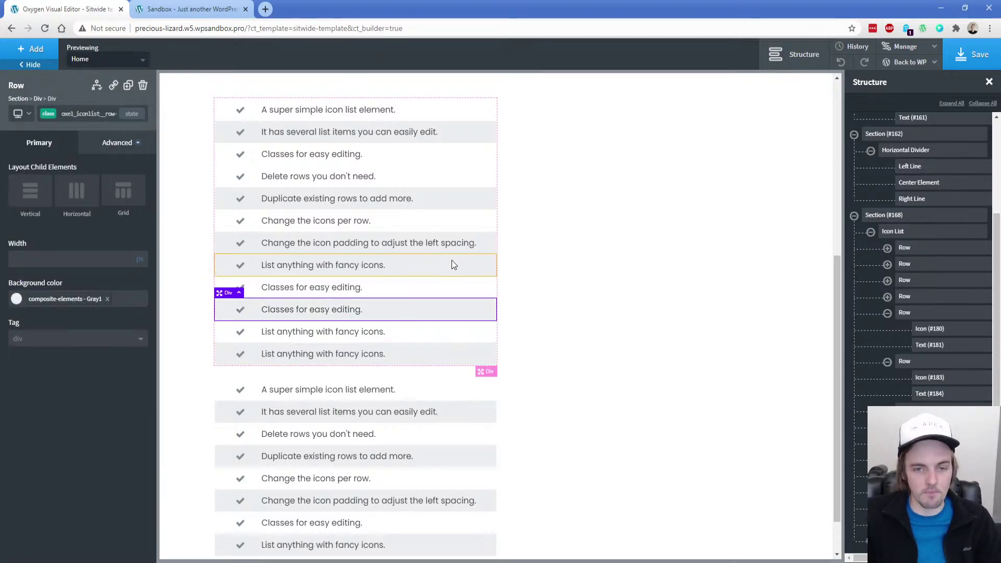
Remove the oxel_iconlist__row--dark class from the "Change the icon padding to adjust the left spacing." row
{"action": "left_click", "coordinate": [480, 247]}
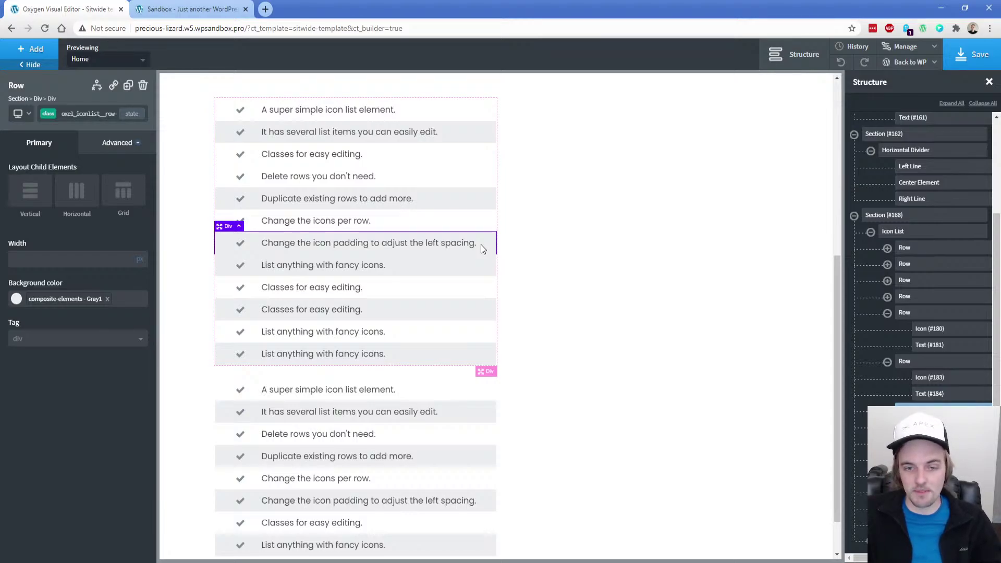
{"action": "left_click", "coordinate": [84, 113]}
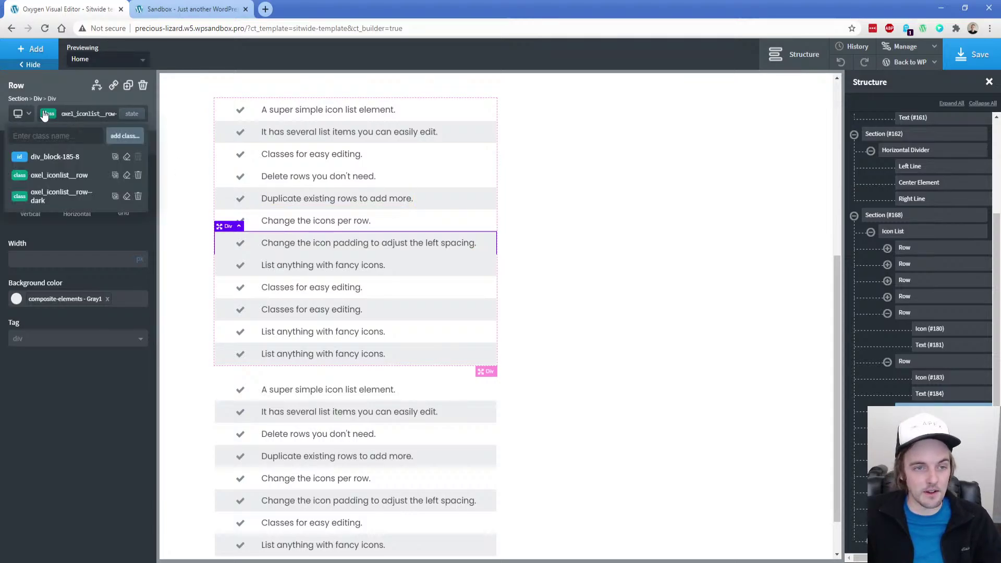
{"action": "left_click", "coordinate": [202, 234]}
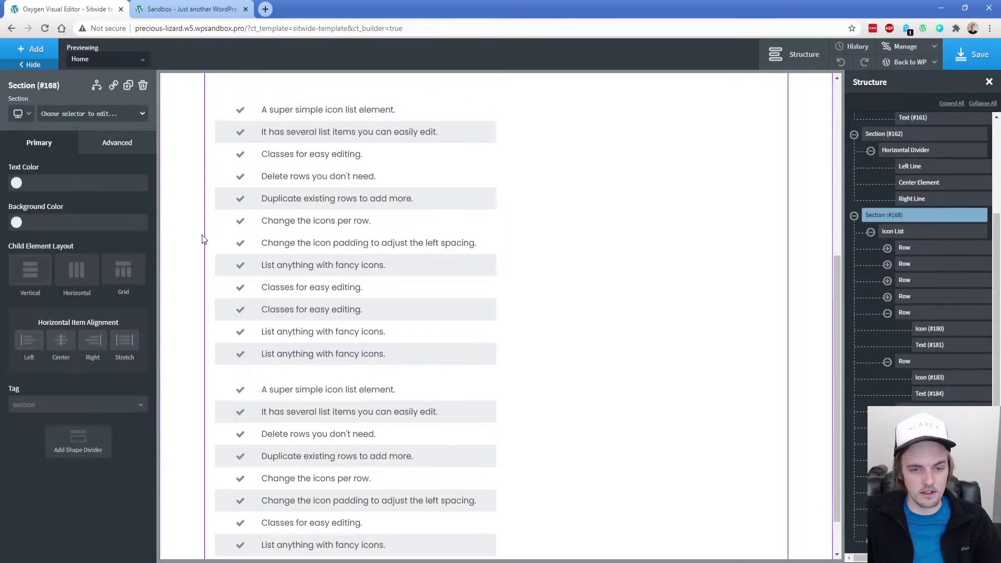
Set the left padding of the oxel_iconlist__row class to 16 px through the upper list's first row
{"action": "scroll", "coordinate": [201, 235], "scroll_direction": "up", "scroll_amount": 1}
{"action": "left_click", "coordinate": [229, 163]}
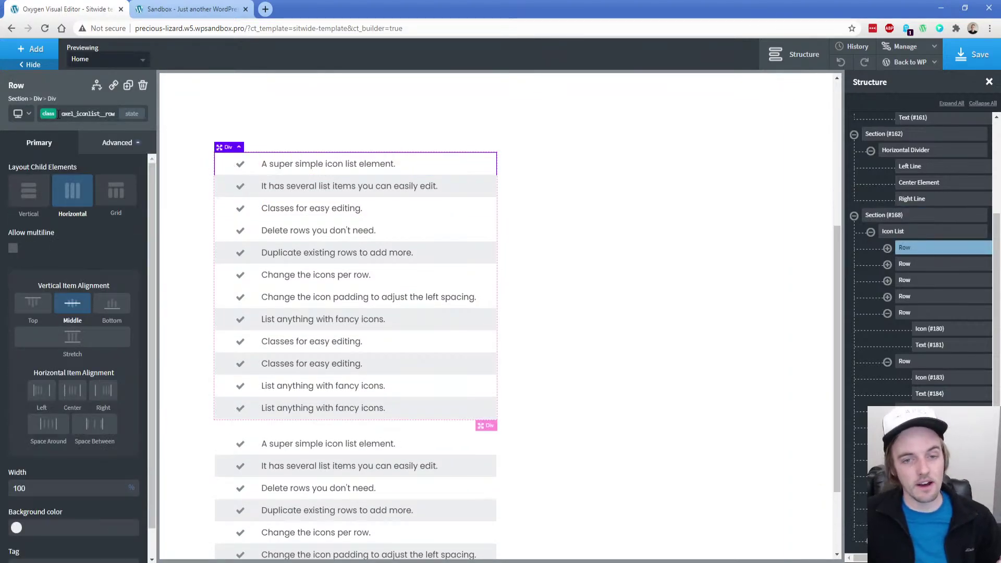
{"action": "left_click", "coordinate": [98, 145]}
{"action": "left_click", "coordinate": [76, 200]}
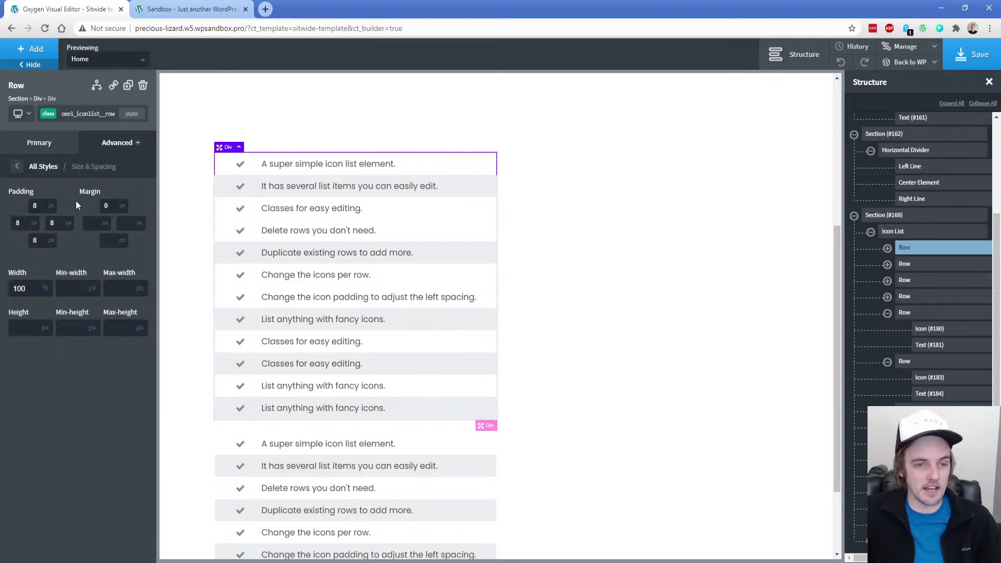
{"action": "left_click", "coordinate": [21, 224]}
{"action": "type", "text": "16"}
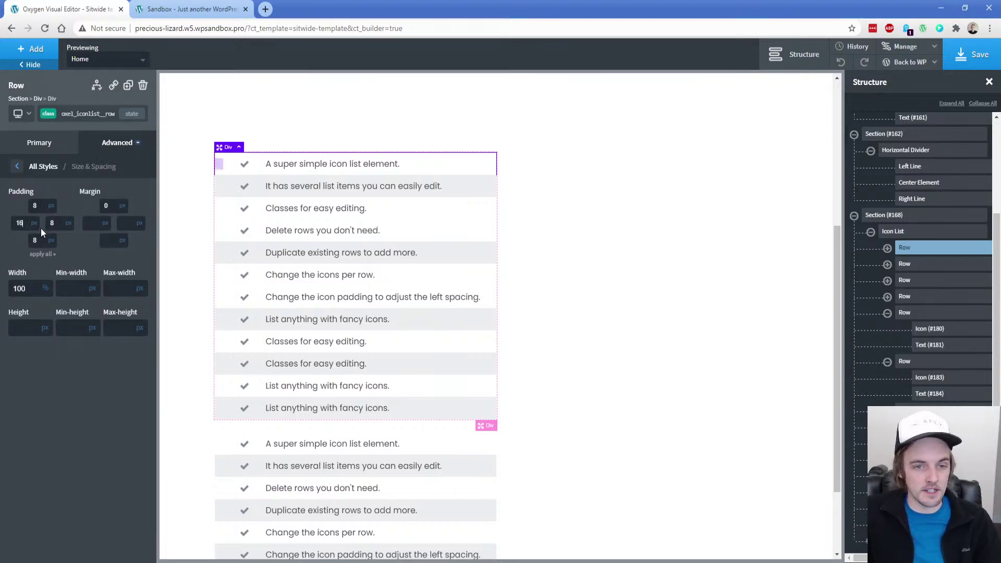
Set the oxel_iconlist__row class's right padding to 16 px and its top and bottom padding to 24 px
{"action": "left_click", "coordinate": [53, 223]}
{"action": "type", "text": "16"}
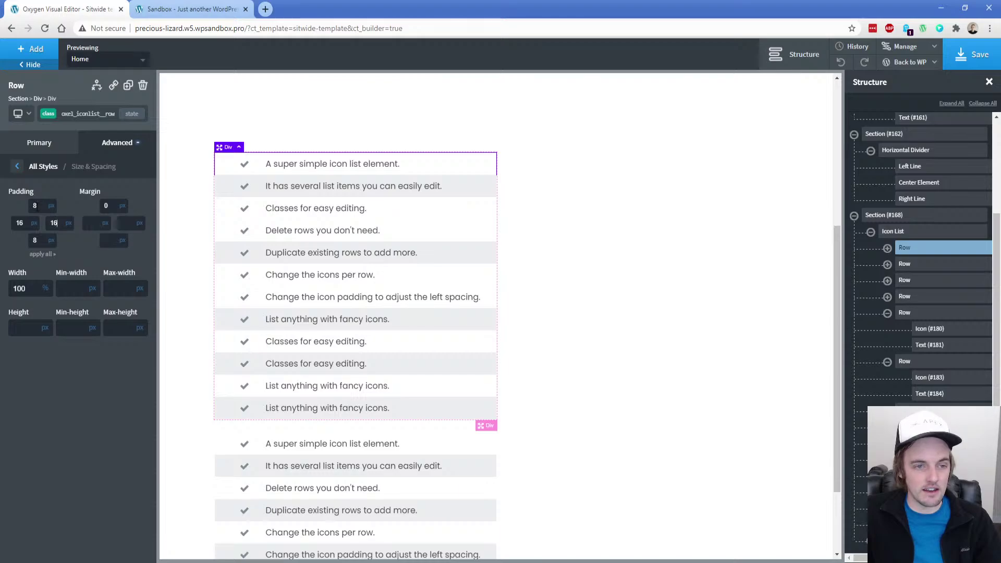
{"action": "type", "text": "24"}
{"action": "left_click", "coordinate": [35, 240]}
{"action": "type", "text": "24"}
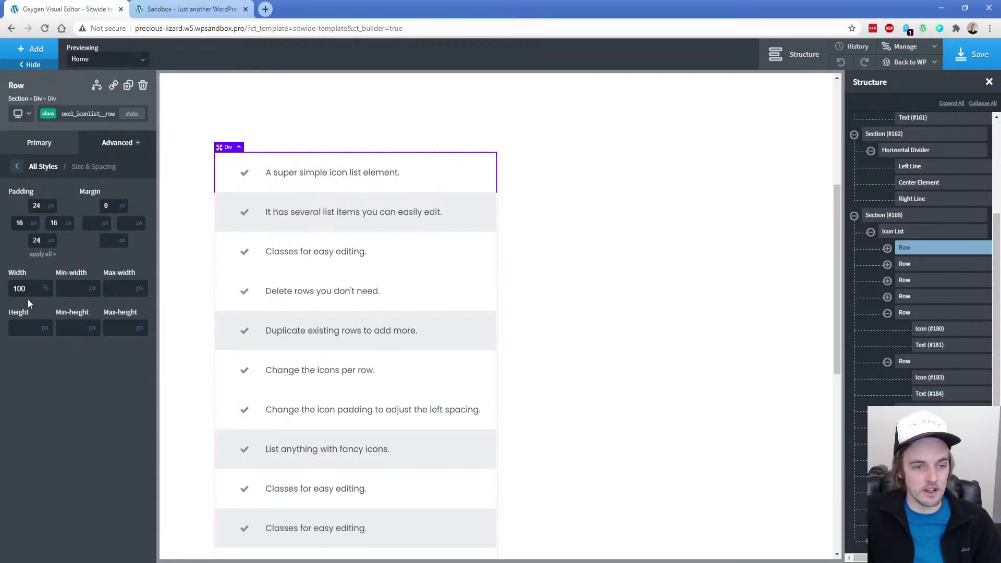
Try a 15 px bottom margin on the oxel_iconlist__row class and clear the value again
{"action": "left_click", "coordinate": [107, 241]}
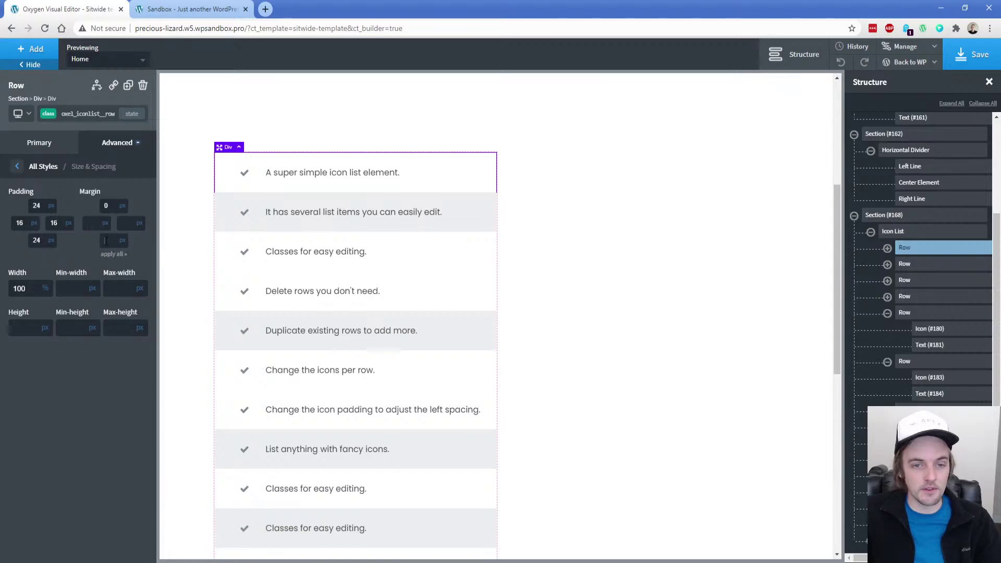
{"action": "type", "text": "15"}
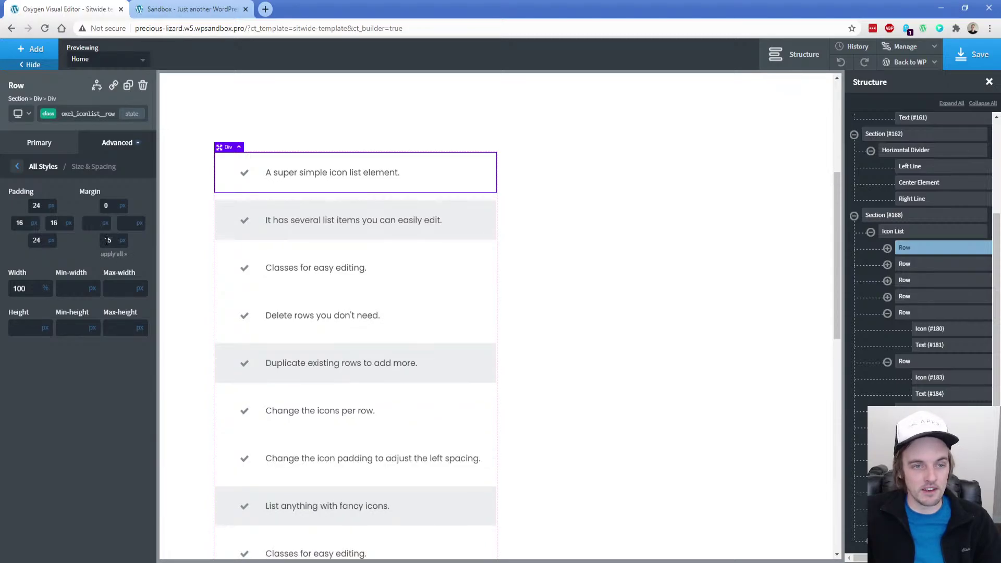
{"action": "key", "text": "BackSpace"}
{"action": "key", "text": "BackSpace"}
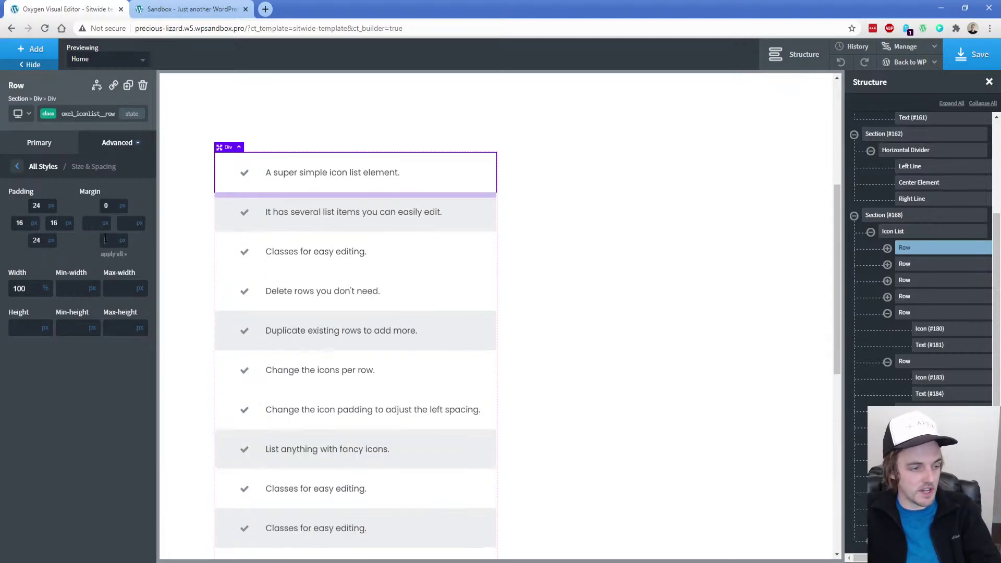
Delete the upper, edited Icon List and select the section that holds the remaining list
{"action": "left_click", "coordinate": [892, 231]}
{"action": "left_click", "coordinate": [981, 231]}
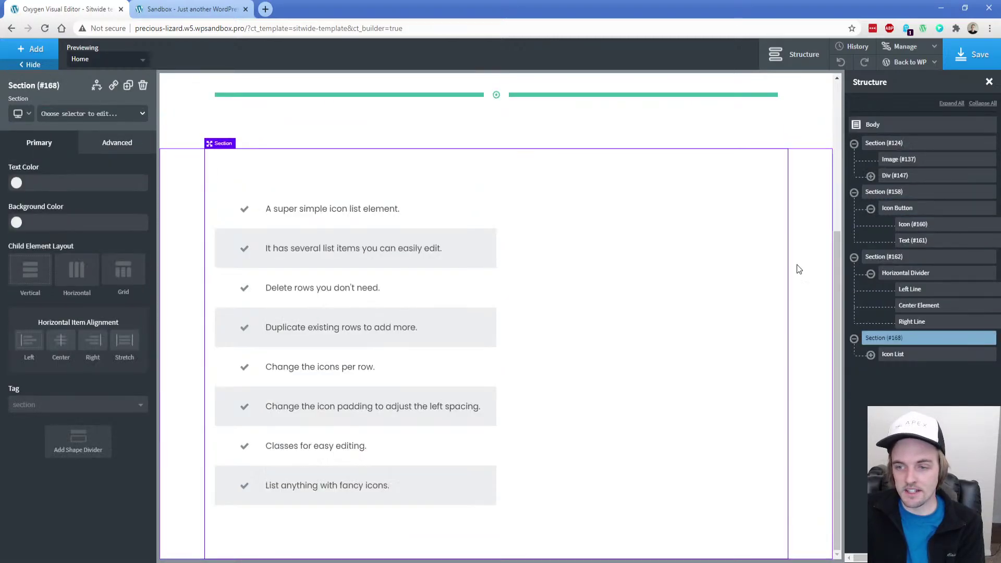
{"action": "left_click", "coordinate": [446, 206]}
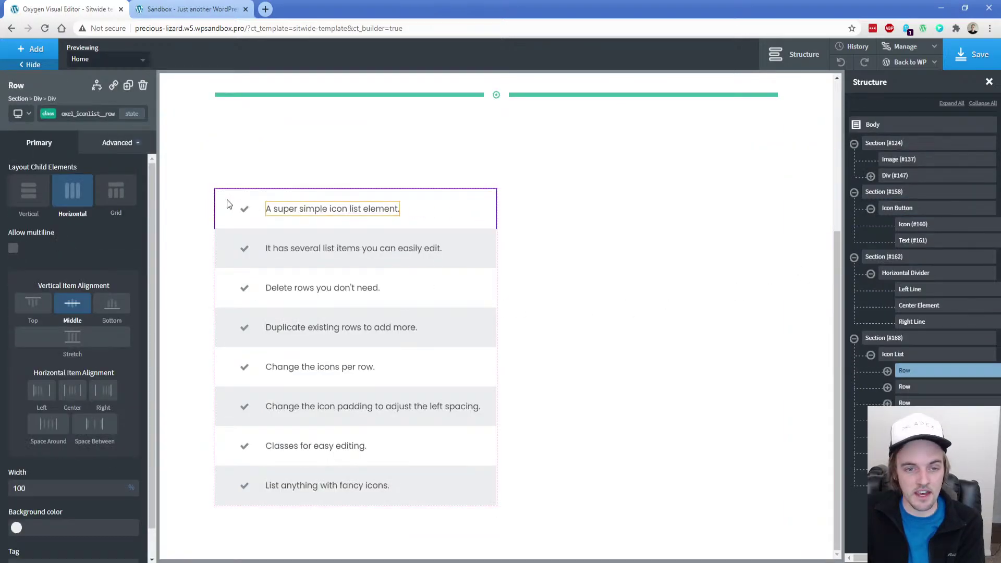
{"action": "left_click", "coordinate": [194, 208]}
Add a new section below the icon list section and insert a Hover Scrolling Image element in it
{"action": "left_click", "coordinate": [31, 50]}
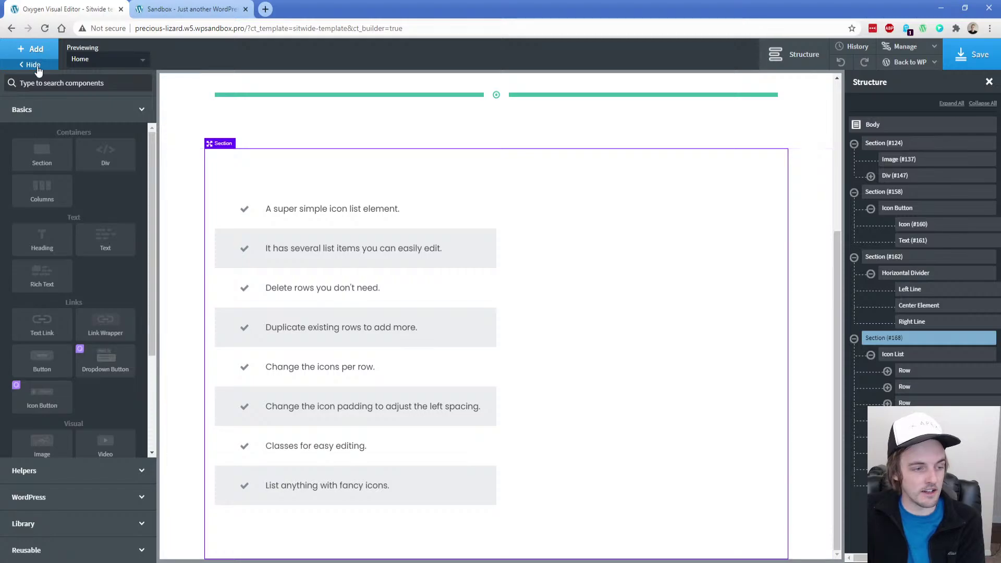
{"action": "left_click", "coordinate": [41, 156]}
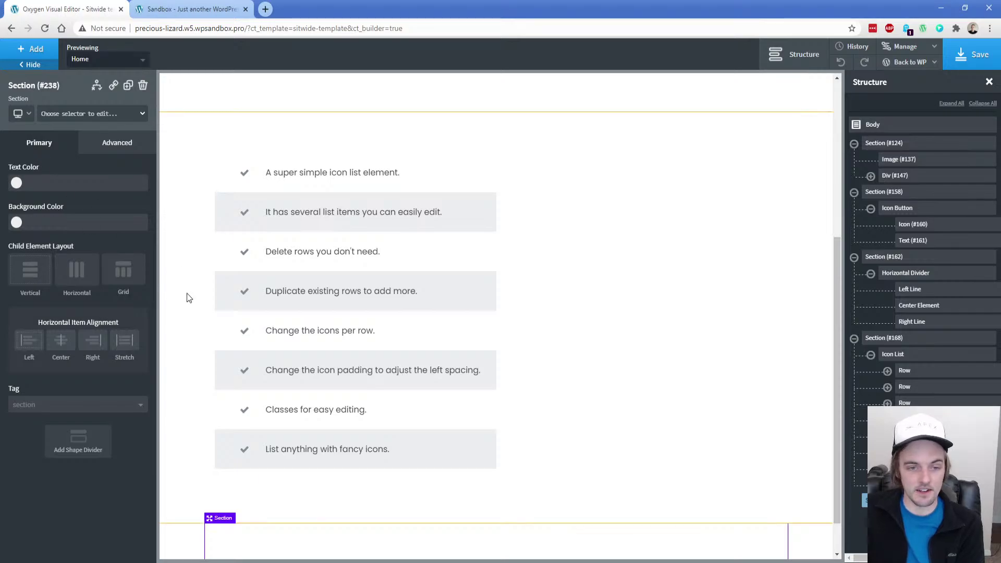
{"action": "scroll", "coordinate": [208, 291], "scroll_direction": "down", "scroll_amount": 1}
{"action": "left_click", "coordinate": [42, 50]}
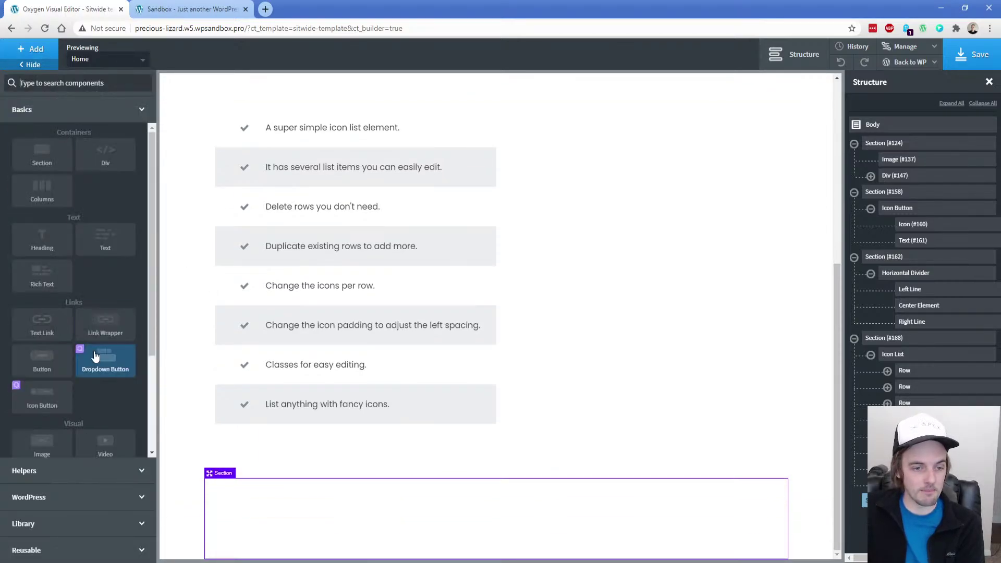
{"action": "scroll", "coordinate": [104, 346], "scroll_direction": "down", "scroll_amount": 3}
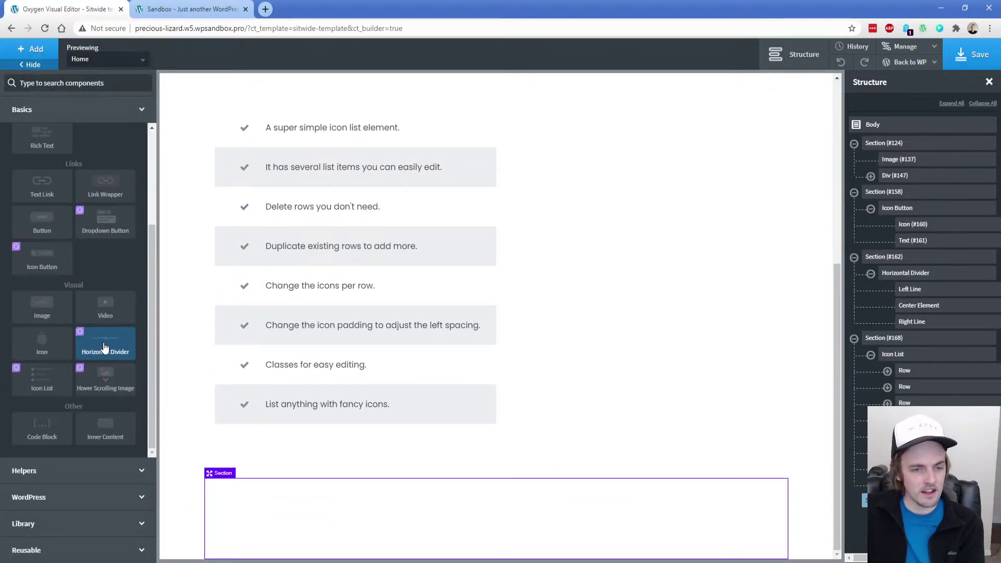
{"action": "left_click", "coordinate": [106, 381]}
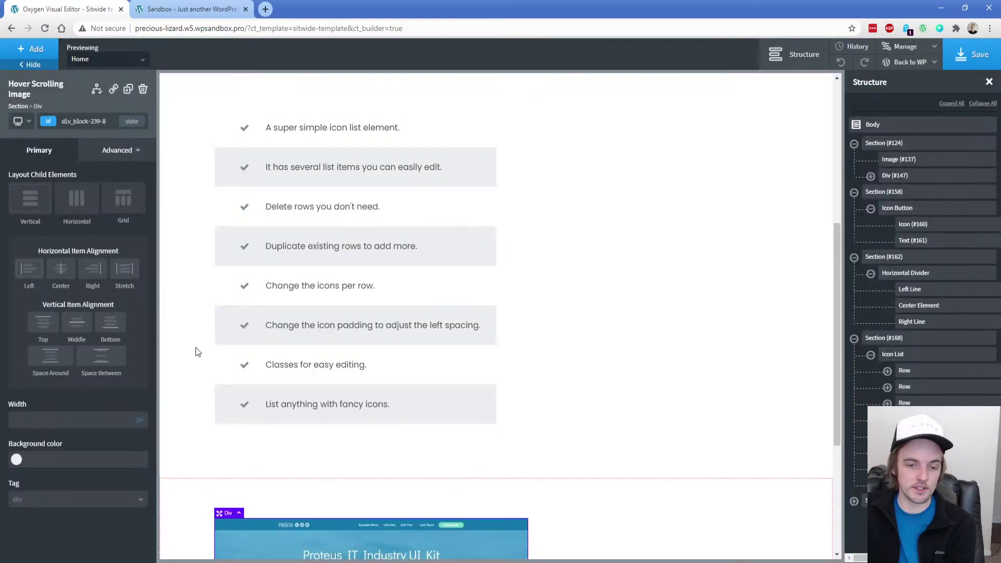
{"action": "scroll", "coordinate": [195, 347], "scroll_direction": "down", "scroll_amount": 4}
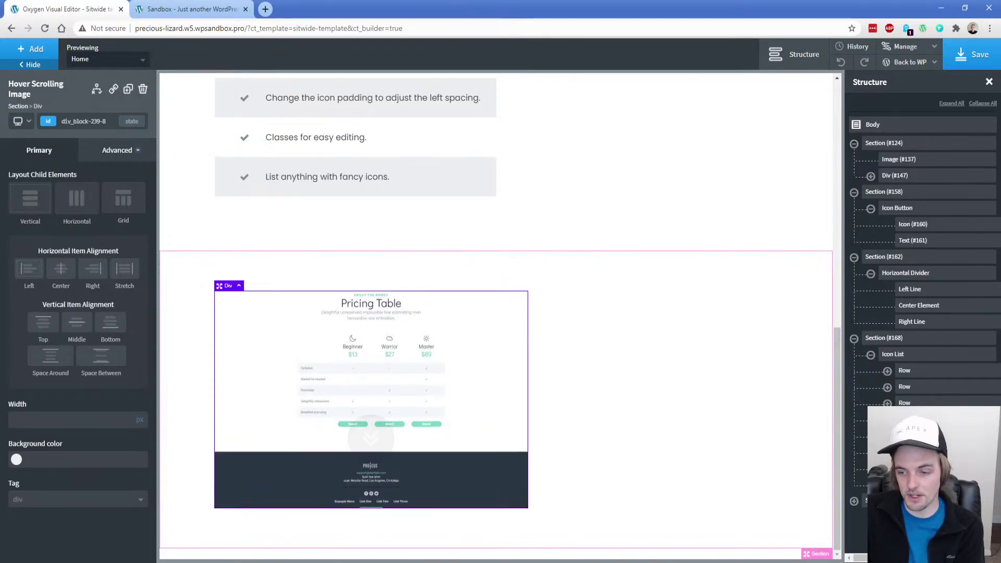
Expand the new section in the structure and open the Hover Scrolling Image's background settings
{"action": "left_click", "coordinate": [855, 503]}
{"action": "left_click", "coordinate": [893, 516]}
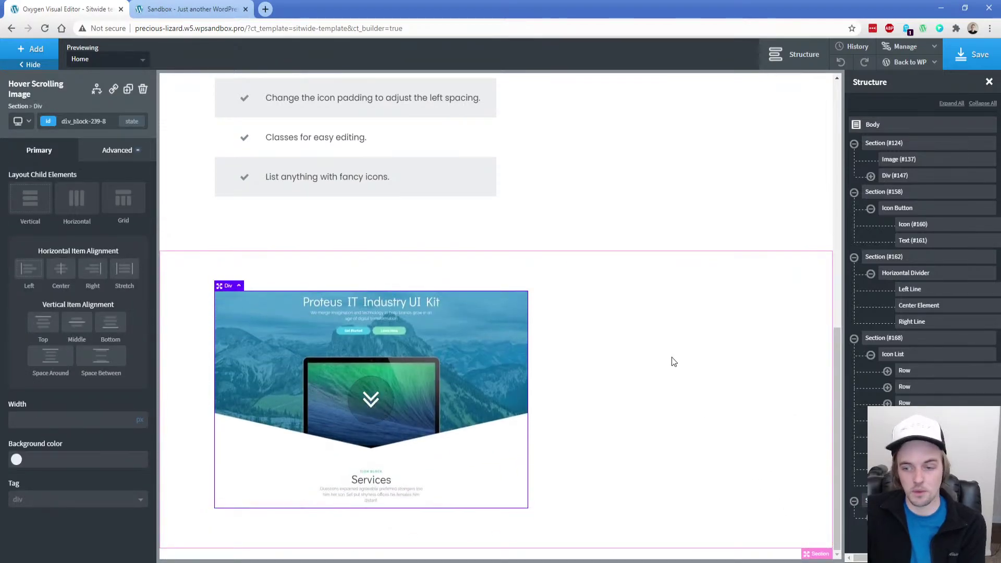
{"action": "left_click", "coordinate": [102, 152]}
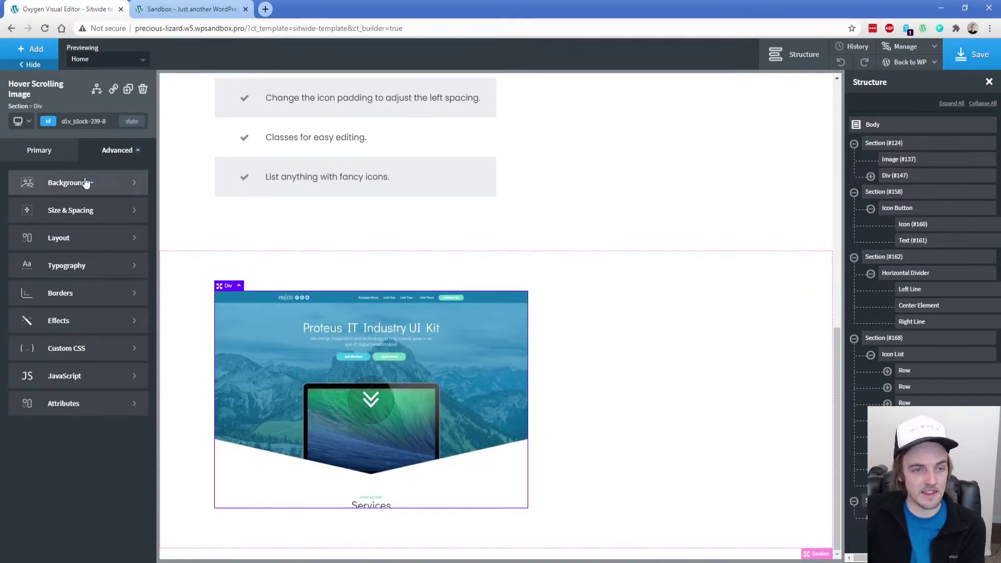
{"action": "left_click", "coordinate": [85, 181]}
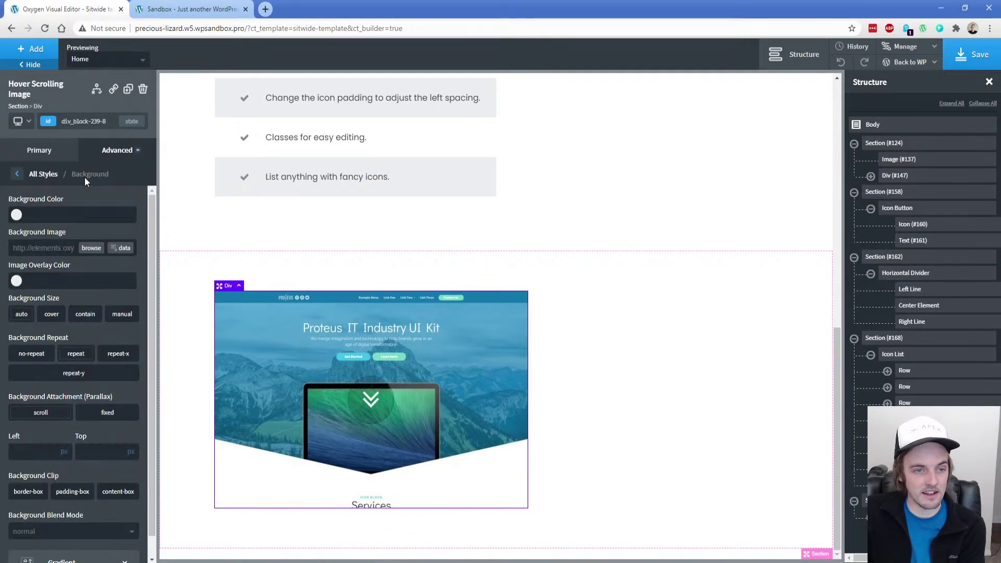
{"action": "left_click", "coordinate": [75, 233]}
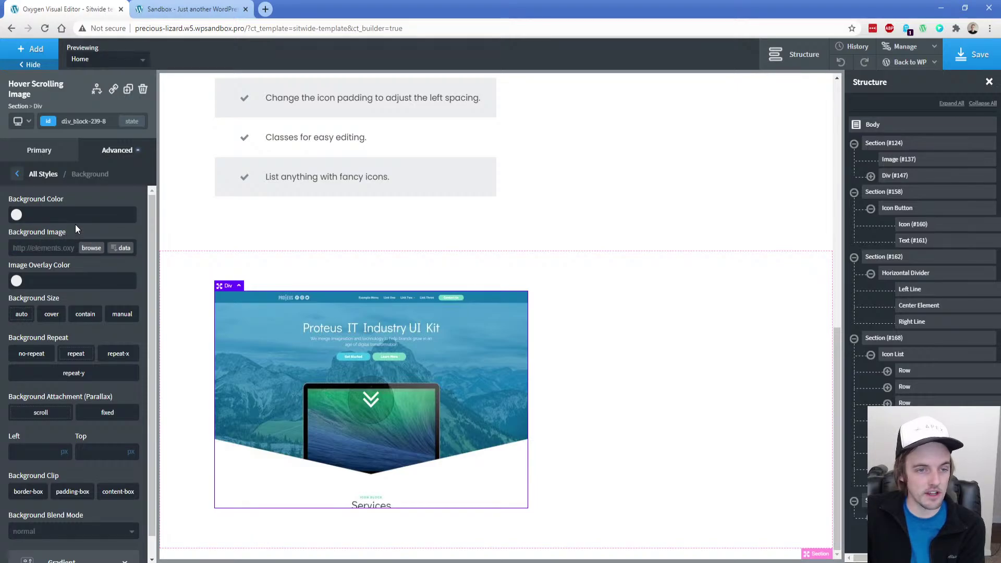
Load oxygenbuilder.com in a new browser tab and capture the full page with Hoverify
{"action": "left_click", "coordinate": [265, 9]}
{"action": "type", "text": "oxyg"}
{"action": "key", "text": "Return"}
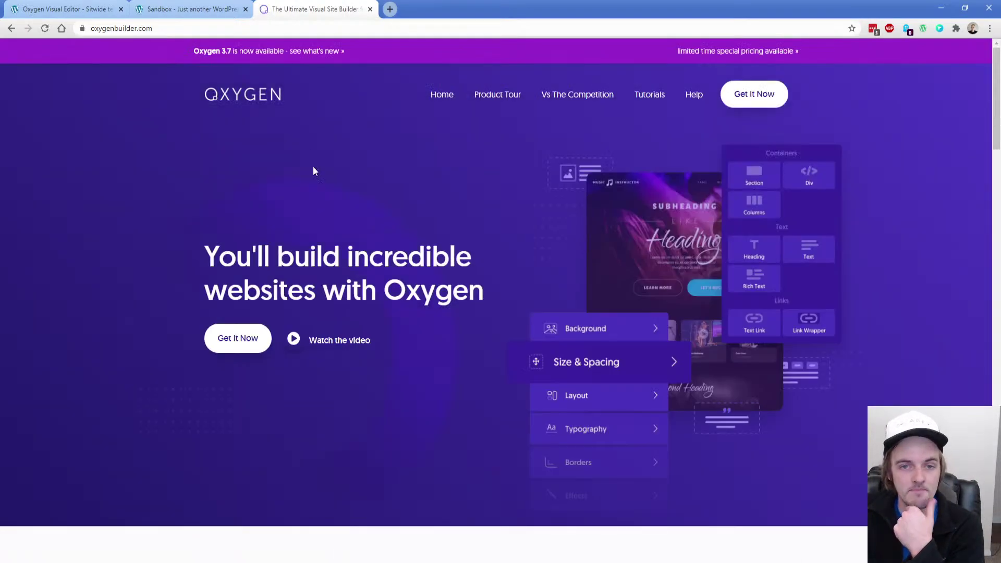
{"action": "left_click", "coordinate": [942, 28]}
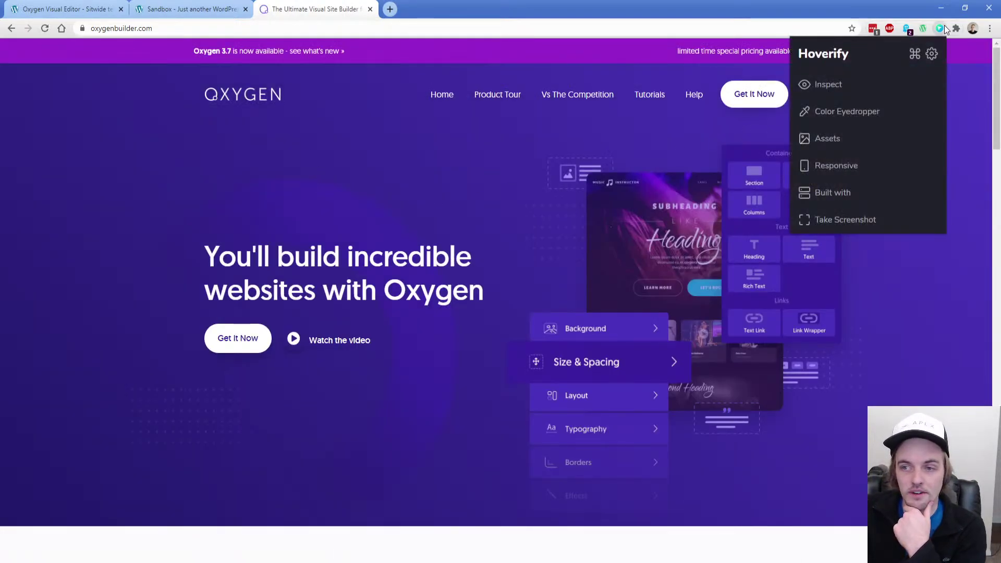
{"action": "left_click", "coordinate": [845, 218]}
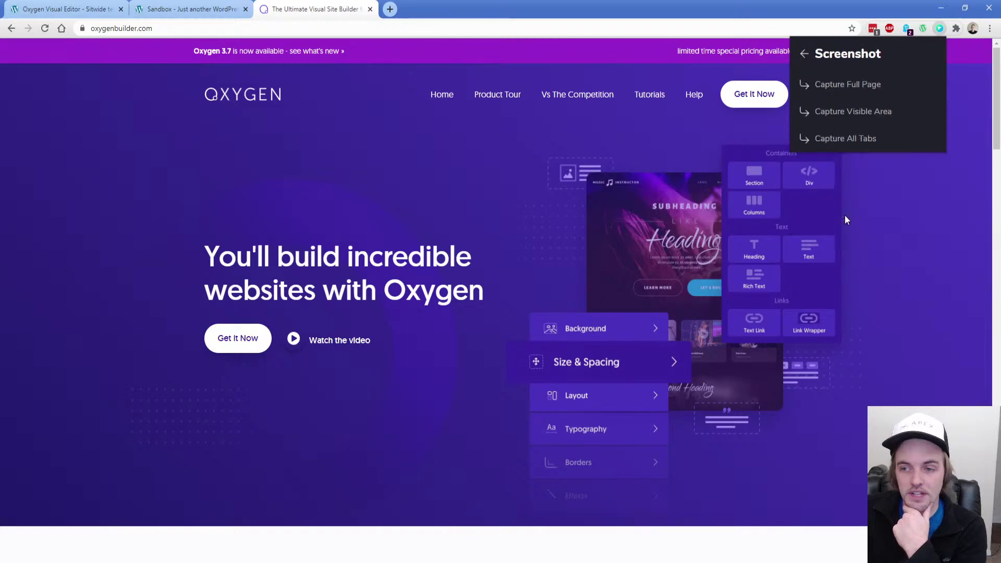
{"action": "left_click", "coordinate": [856, 85]}
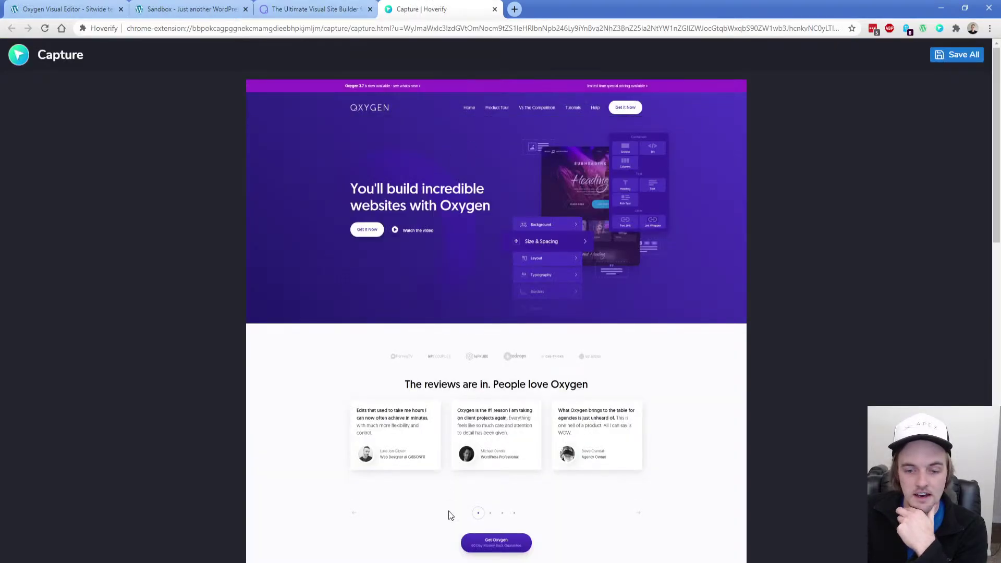
Download all captures as a zip and save the full-page capture as a PNG in the Downloads folder
{"action": "left_click", "coordinate": [957, 54]}
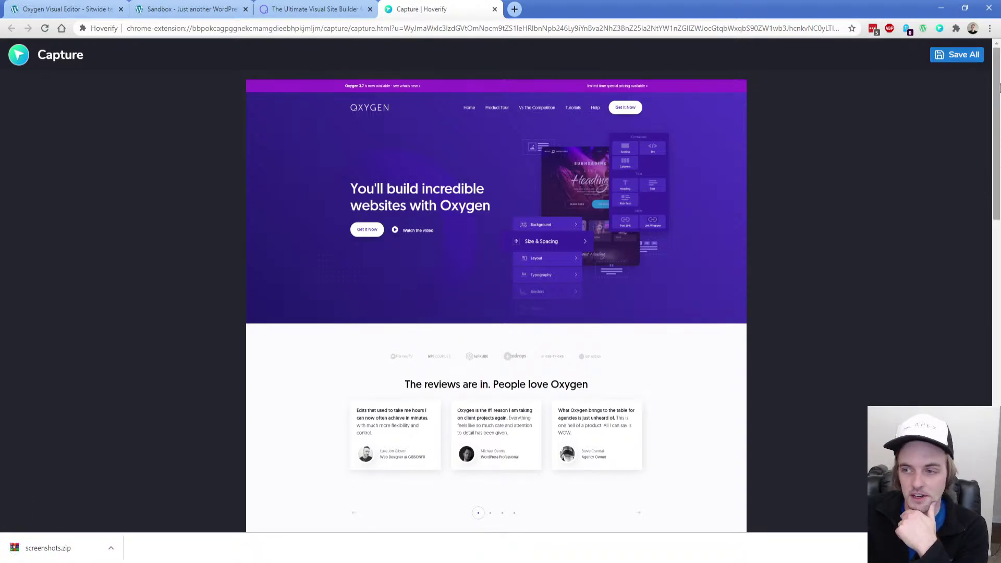
{"action": "left_click_drag", "start_coordinate": [998, 105], "coordinate": [997, 409]}
{"action": "right_click", "coordinate": [436, 215]}
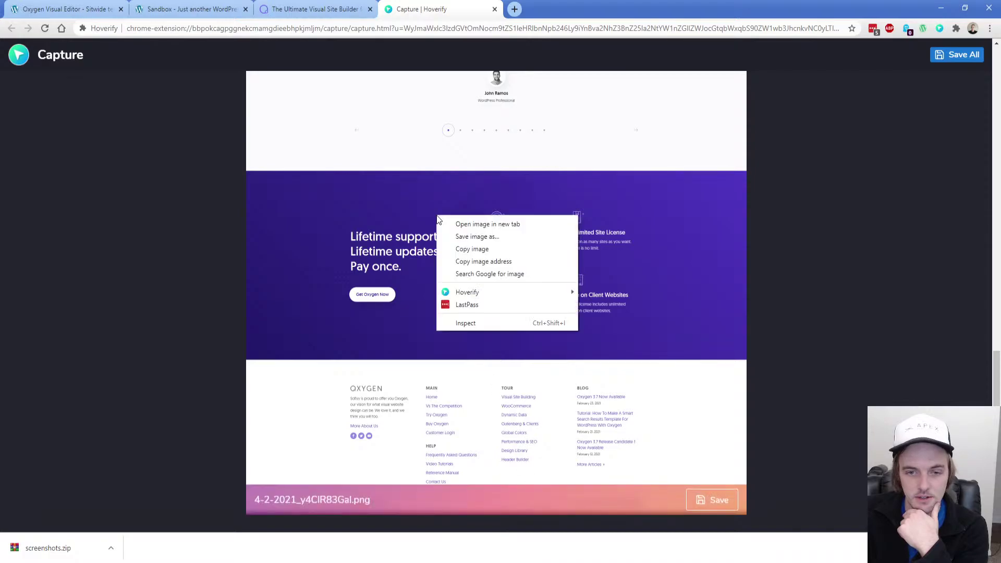
{"action": "left_click", "coordinate": [459, 233]}
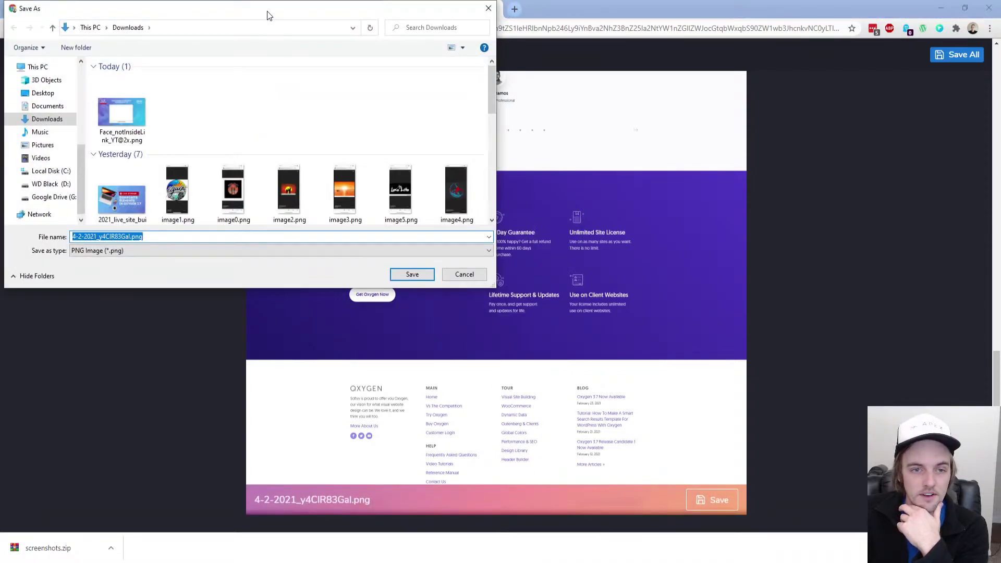
{"action": "key", "text": "Escape"}
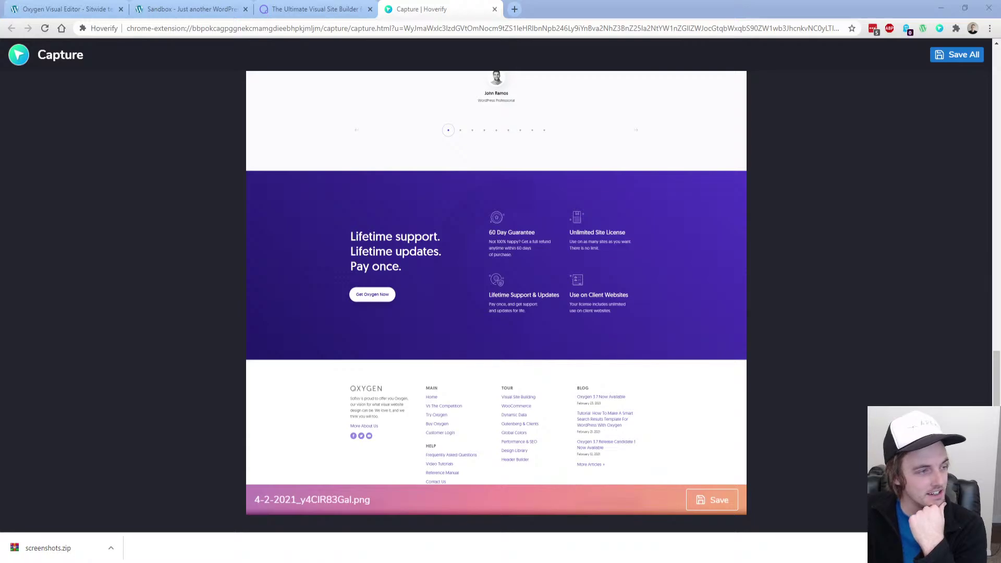
{"action": "key", "text": "Return"}
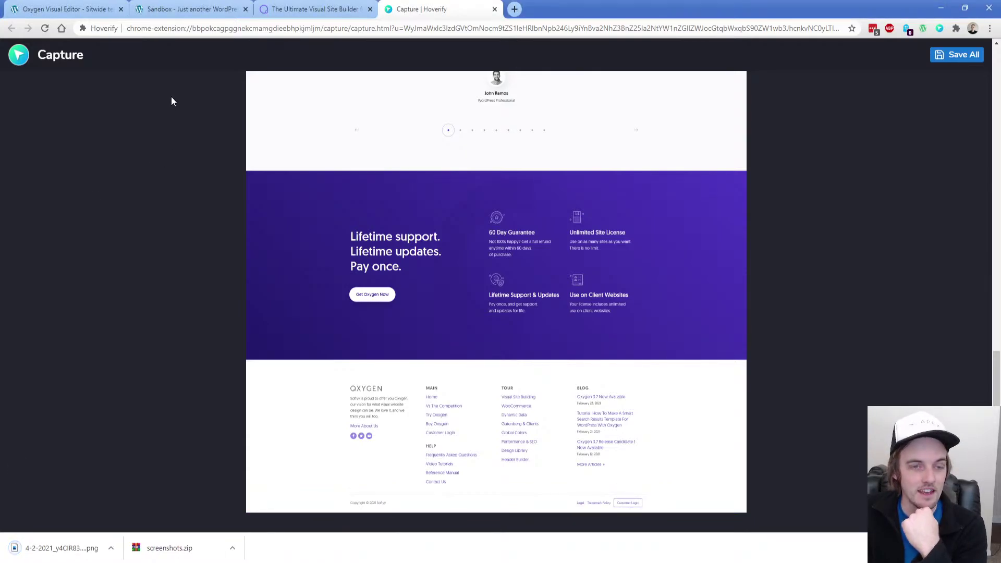
Back in the Oxygen editor, upload the saved page capture and use it as the Hover Scrolling Image's background image
{"action": "left_click", "coordinate": [71, 7]}
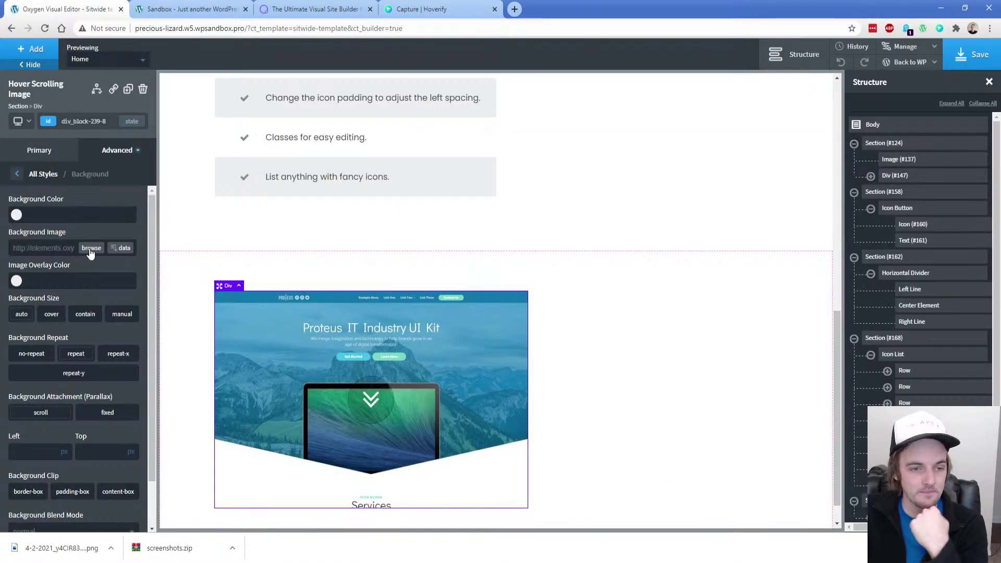
{"action": "left_click", "coordinate": [91, 248]}
{"action": "left_click", "coordinate": [43, 91]}
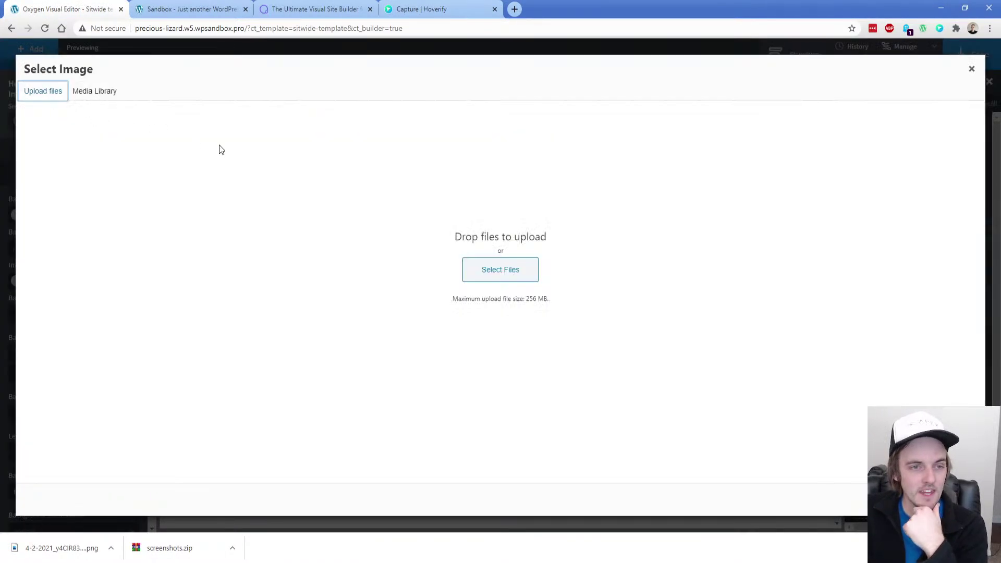
{"action": "double_click", "coordinate": [219, 94]}
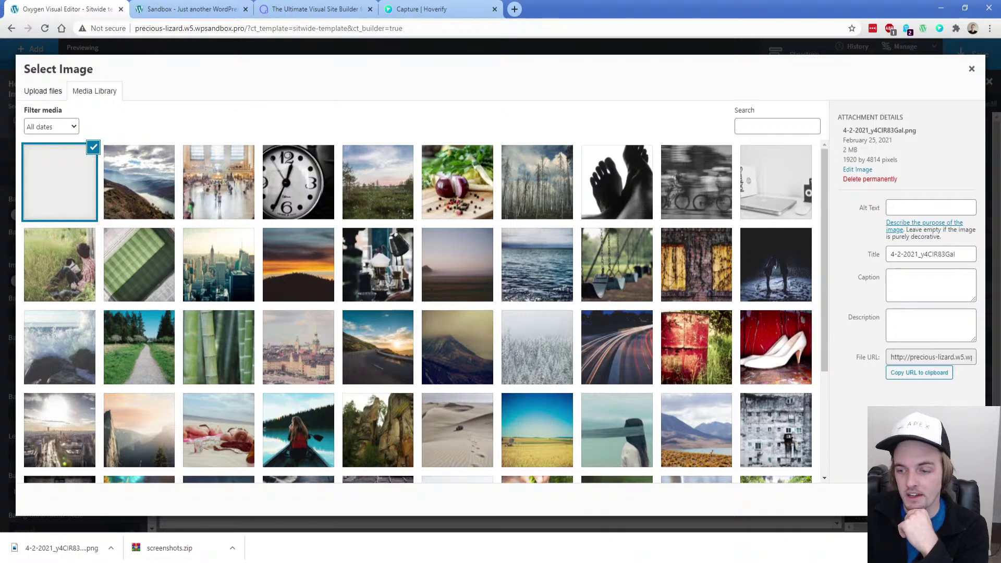
{"action": "left_click", "coordinate": [944, 499]}
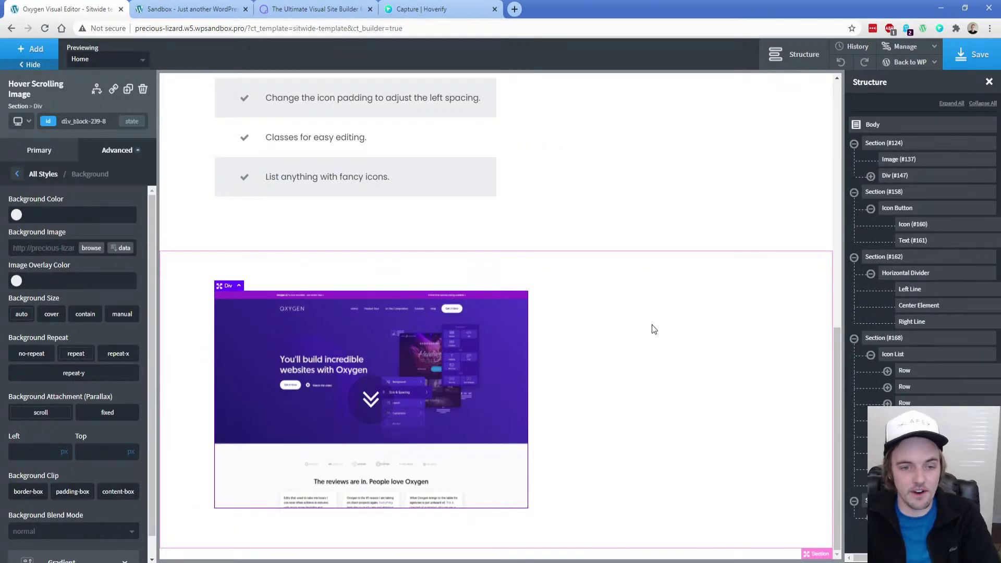
Preview the image's hover scrolling and examine the PHP & HTML and CSS of its Hover Scrolling Image Code block
{"action": "mouse_move", "coordinate": [471, 358]}
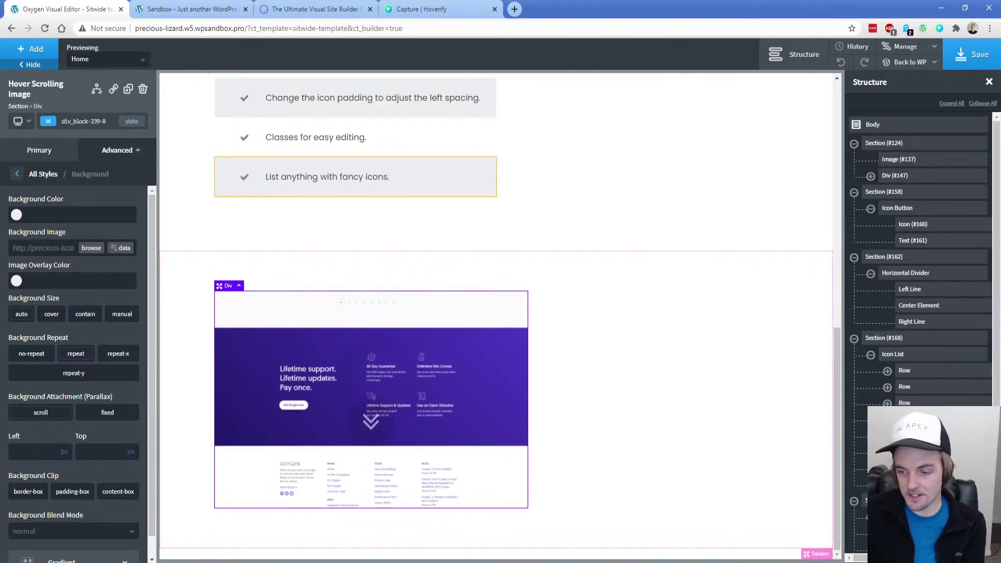
{"action": "left_click", "coordinate": [370, 412]}
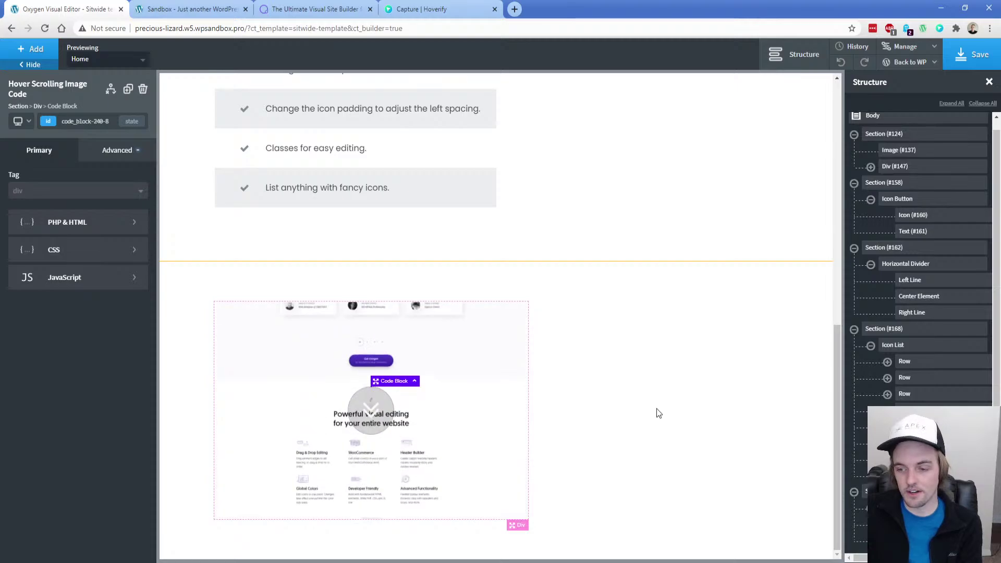
{"action": "left_click", "coordinate": [98, 224]}
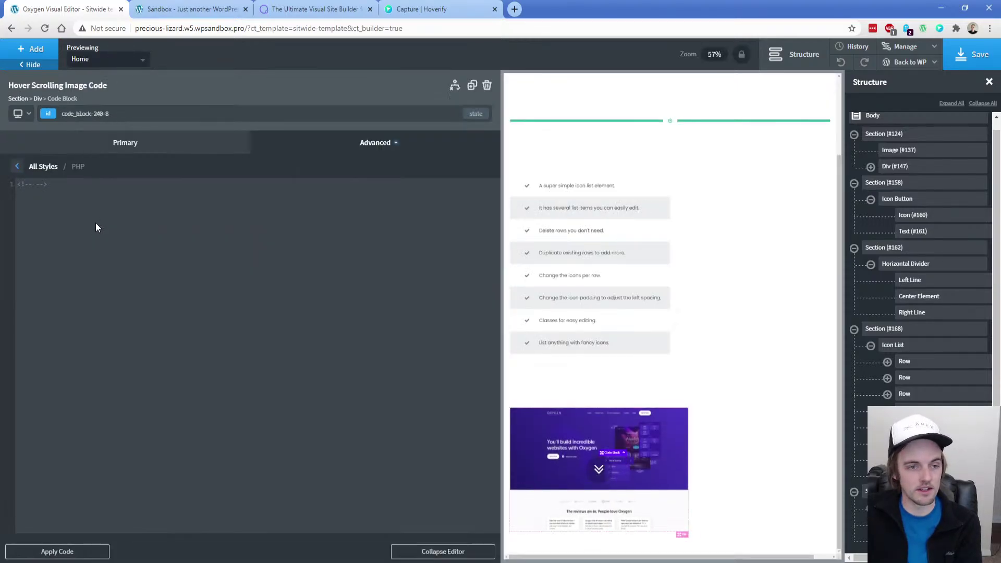
{"action": "left_click", "coordinate": [90, 151]}
{"action": "left_click", "coordinate": [65, 255]}
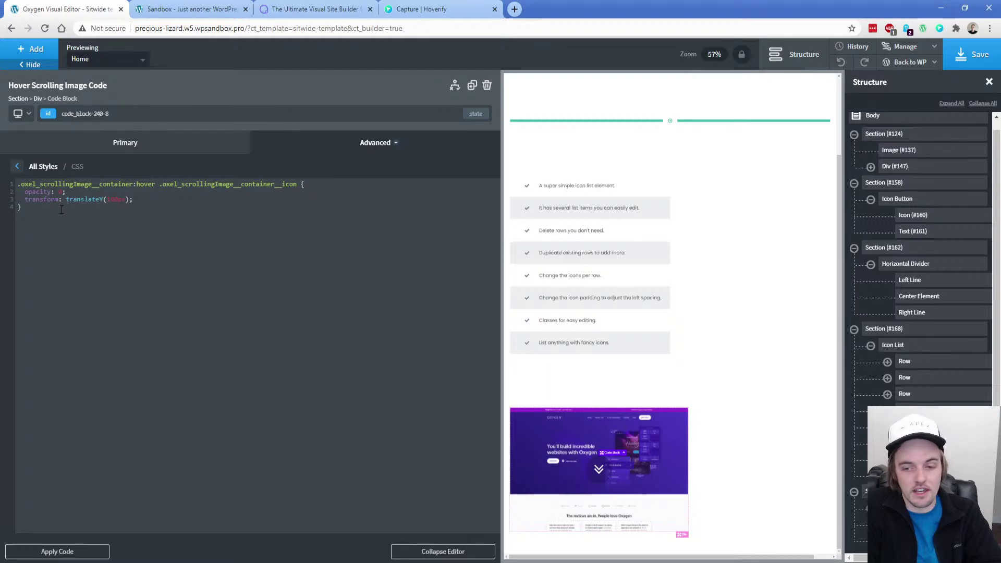
{"action": "mouse_move", "coordinate": [658, 474]}
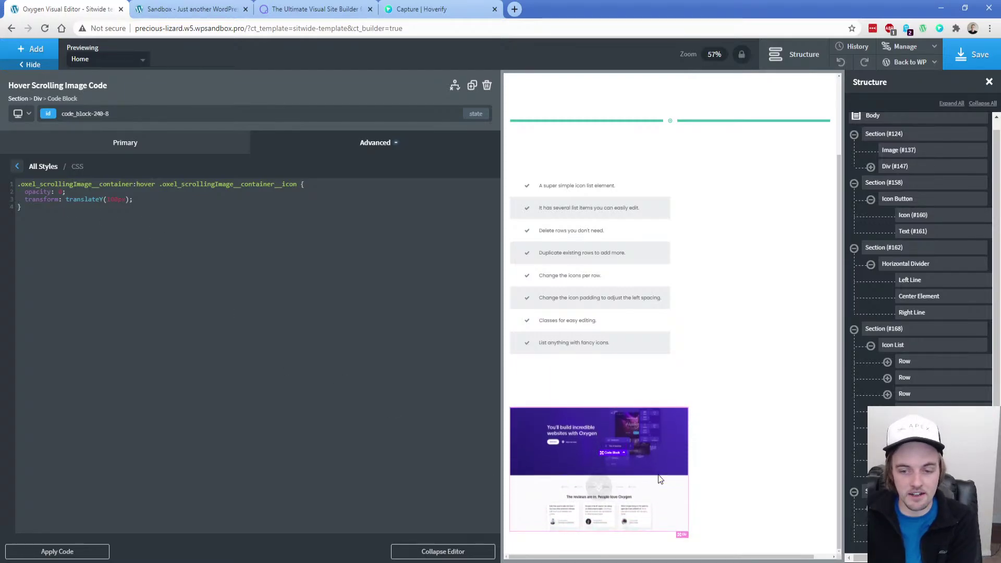
Preview the Hover Scrolling Image with its section selected and examine the CSS and JavaScript of its Hover Scrolling Image Code block
{"action": "left_click", "coordinate": [724, 447]}
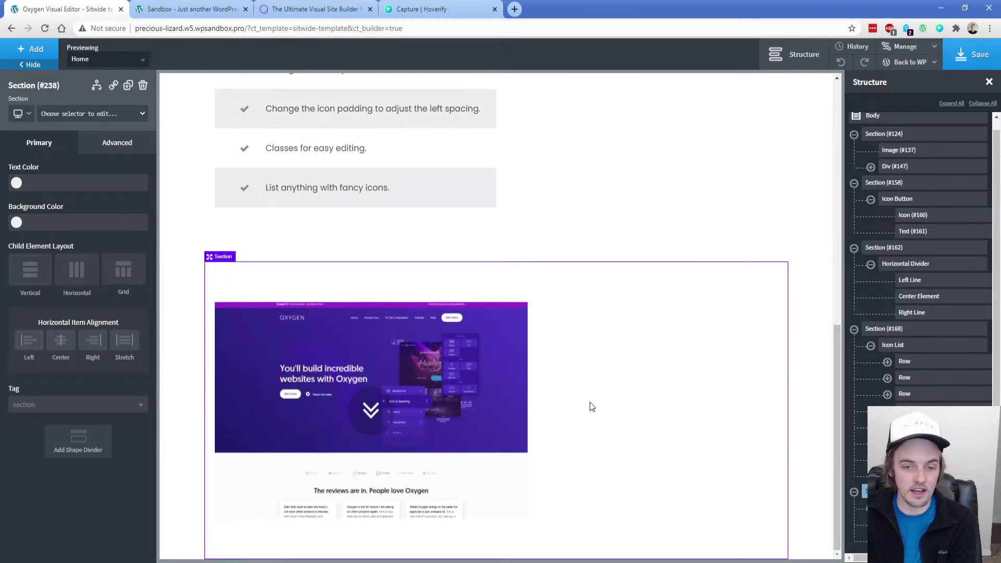
{"action": "mouse_move", "coordinate": [443, 390]}
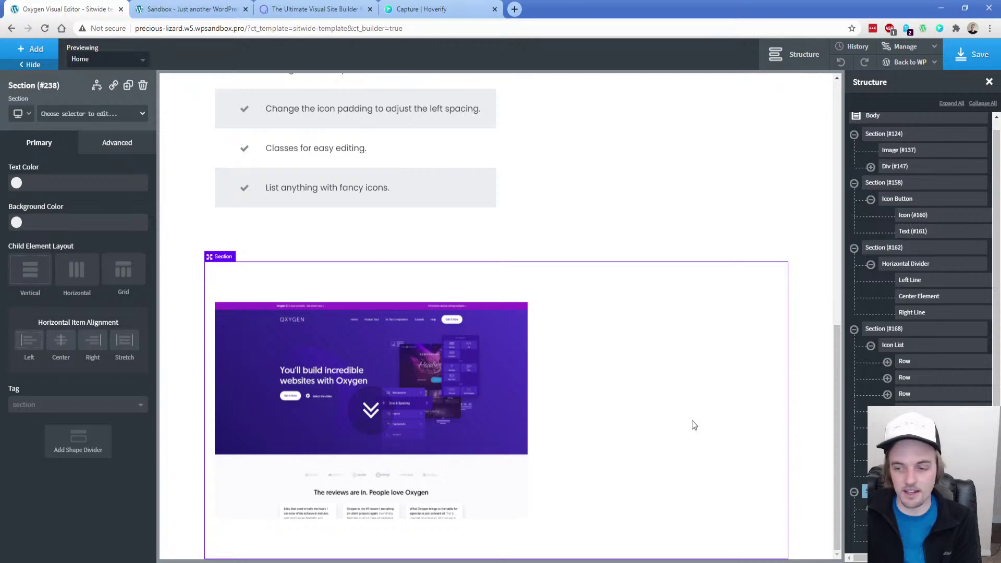
{"action": "left_click", "coordinate": [372, 396]}
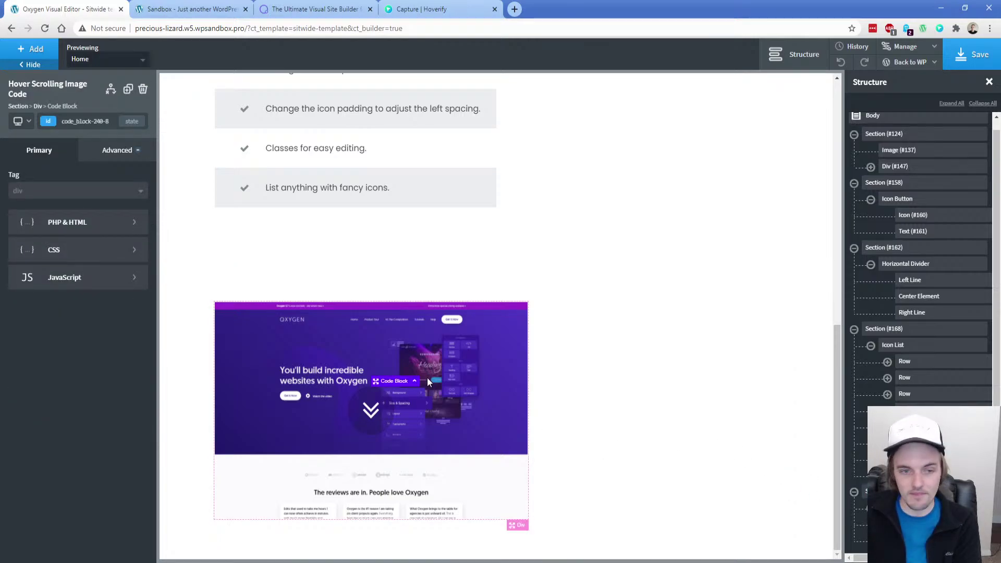
{"action": "left_click", "coordinate": [98, 261]}
{"action": "left_click_drag", "start_coordinate": [62, 223], "coordinate": [11, 183]}
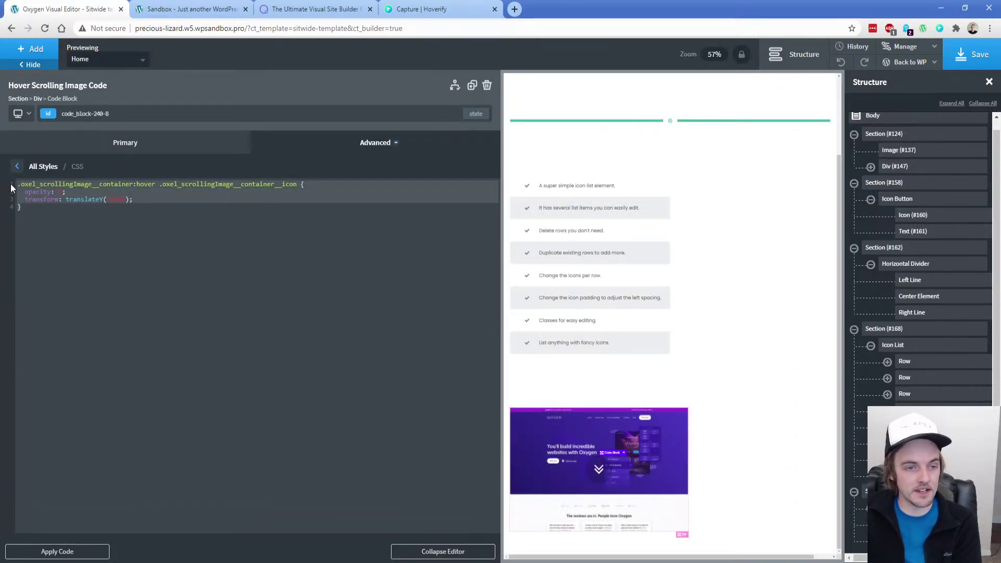
{"action": "left_click", "coordinate": [17, 168]}
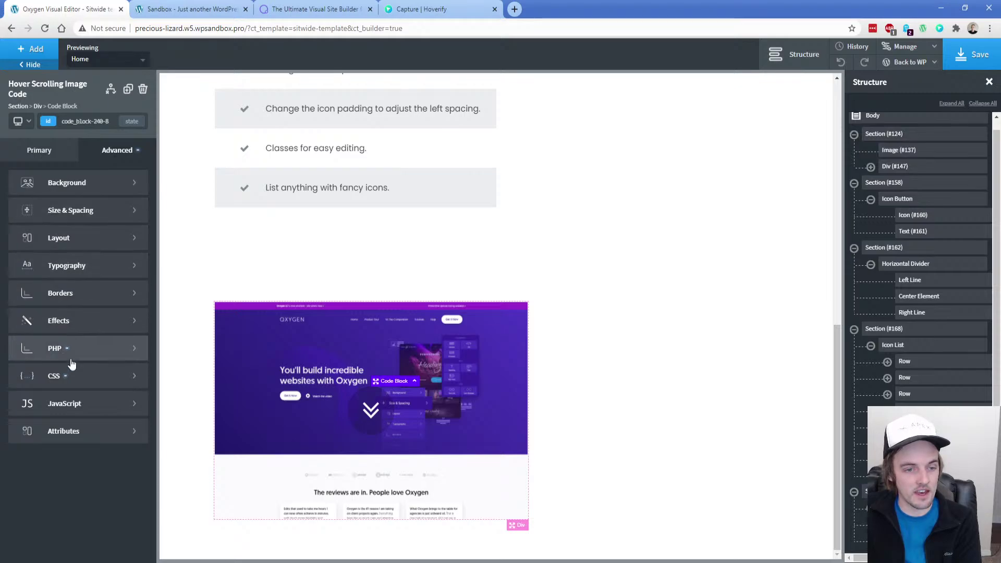
{"action": "left_click", "coordinate": [74, 404]}
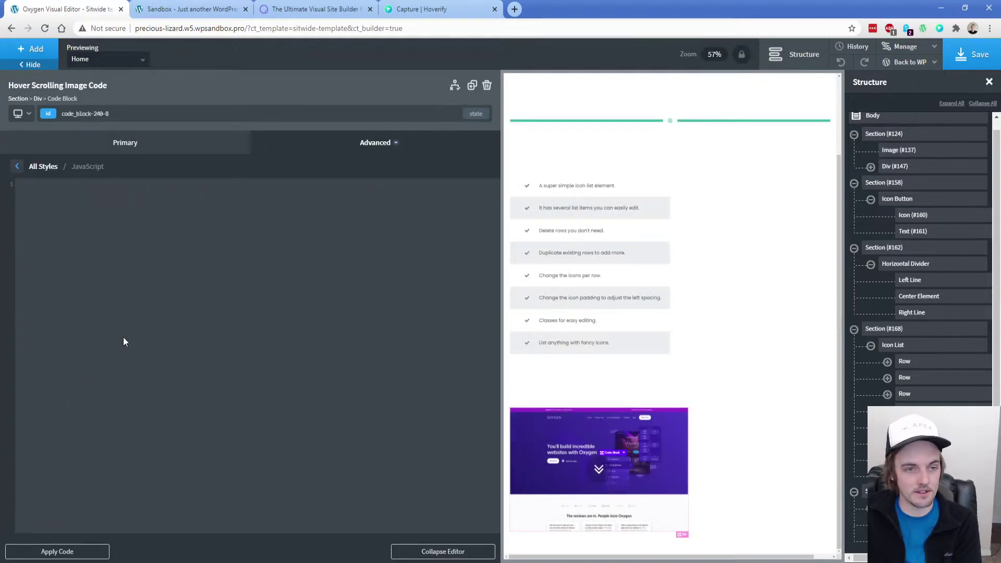
Change the Hover Scrolling Image's overlay icon to the Font Awesome mouse-pointer icon
{"action": "left_click", "coordinate": [598, 470]}
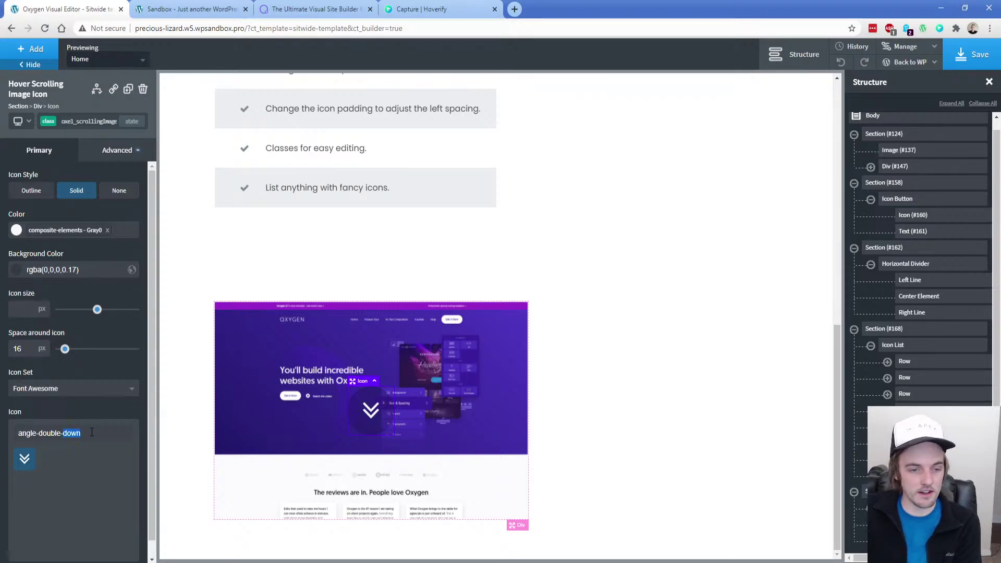
{"action": "triple_click", "coordinate": [72, 436]}
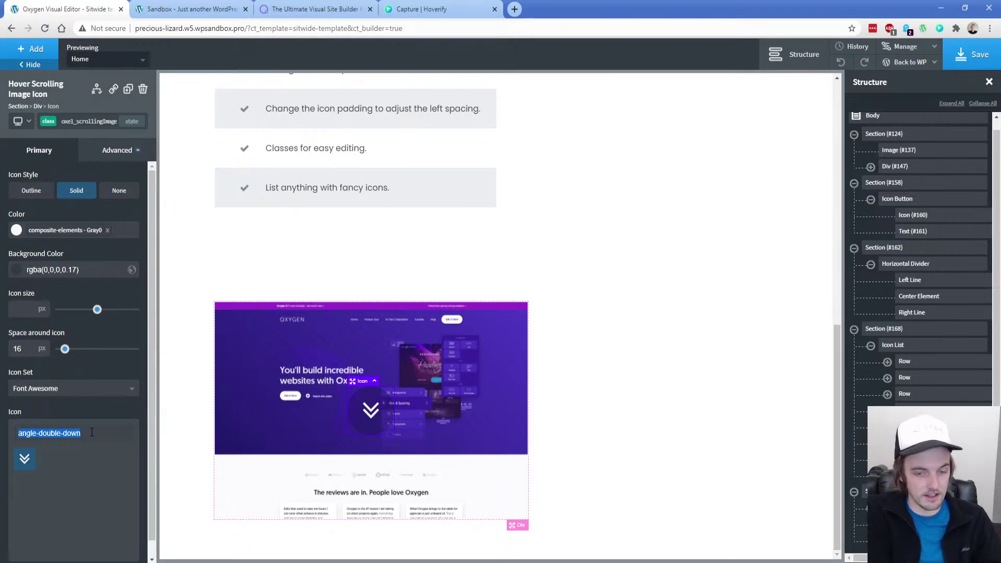
{"action": "type", "text": "mous"}
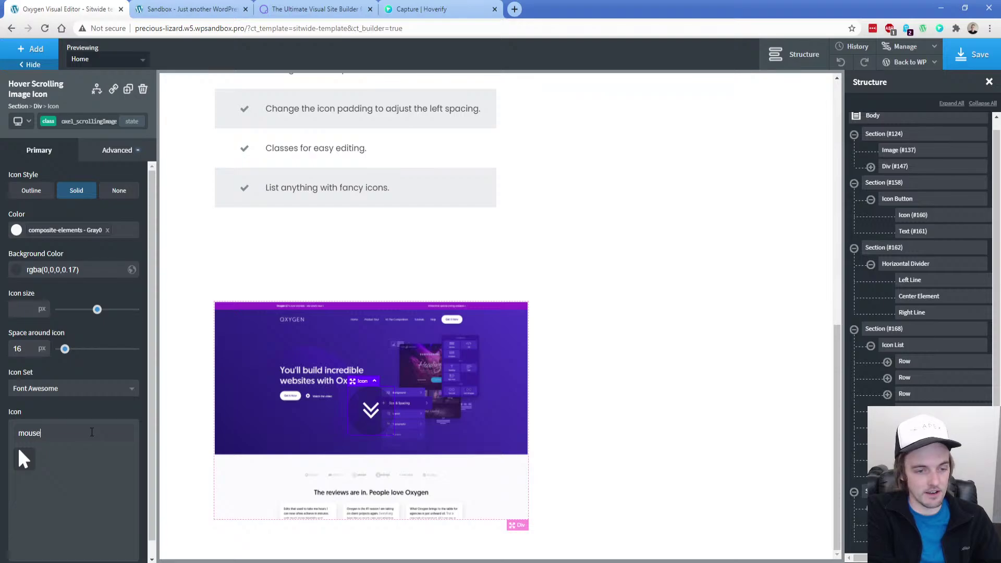
{"action": "type", "text": "e"}
{"action": "left_click", "coordinate": [24, 459]}
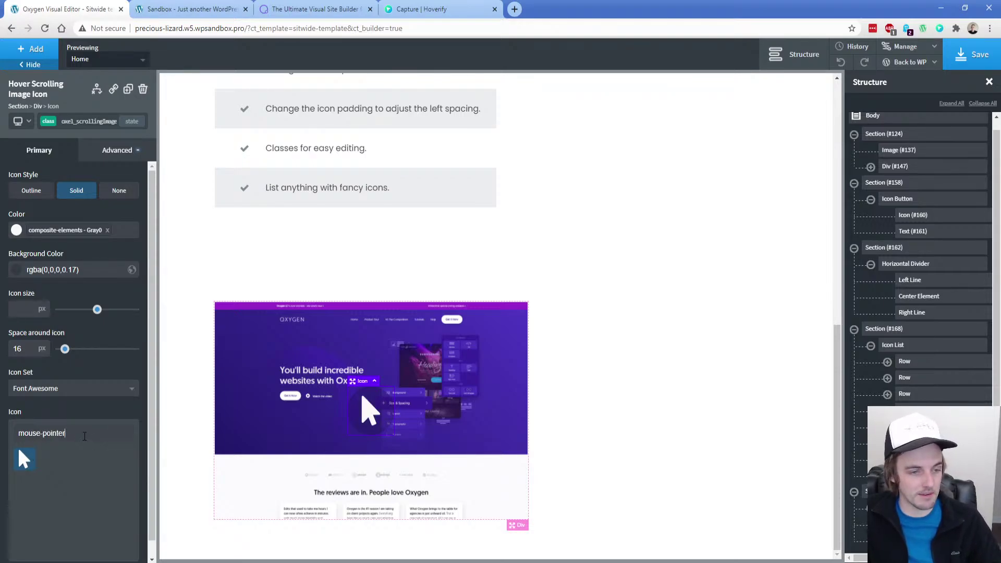
Set the overlay icon to the solid heart and preview it in the image's hover effect
{"action": "triple_click", "coordinate": [85, 437]}
{"action": "key", "text": "BackSpace"}
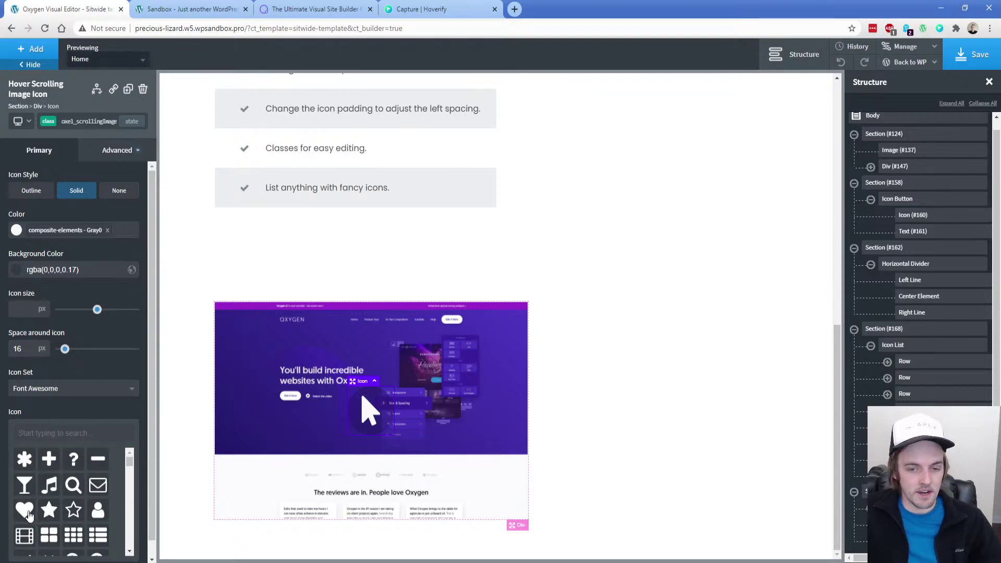
{"action": "type", "text": "heart"}
{"action": "mouse_move", "coordinate": [338, 434]}
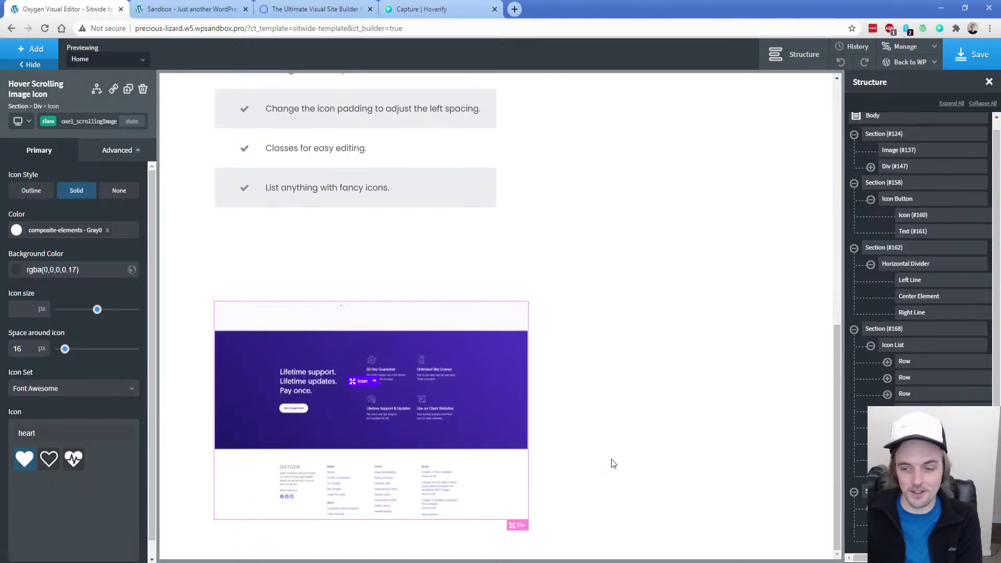
Examine the JavaScript, CSS and PHP & HTML of the Hover Scrolling Image Code block, finishing with the surrounding section selected
{"action": "left_click", "coordinate": [371, 428]}
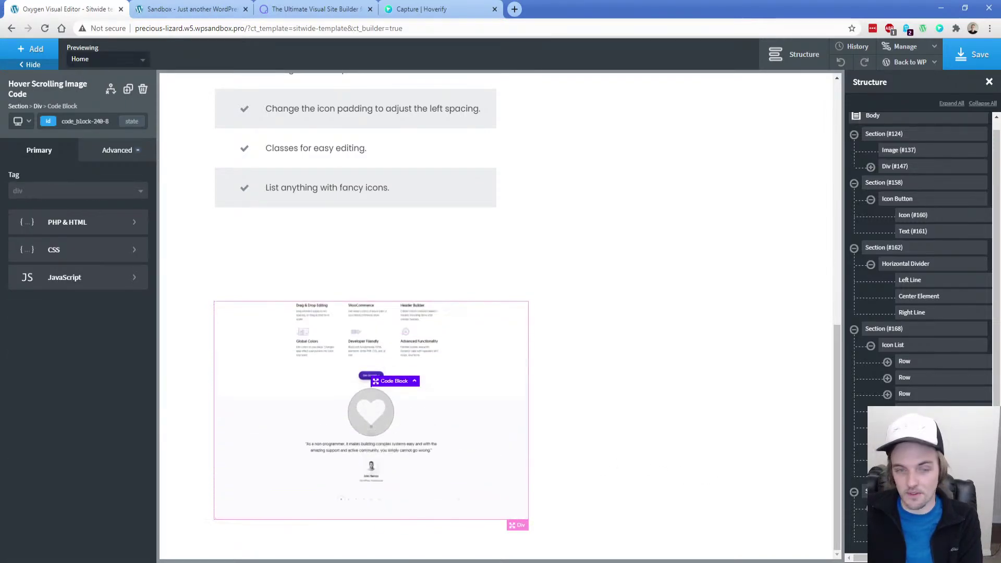
{"action": "left_click", "coordinate": [58, 282]}
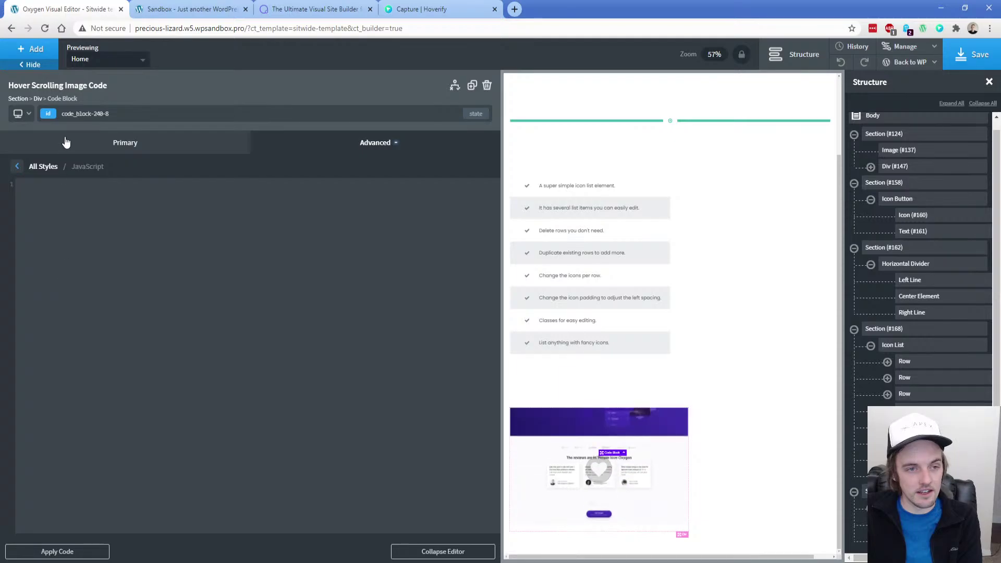
{"action": "left_click", "coordinate": [63, 141]}
{"action": "left_click", "coordinate": [64, 246]}
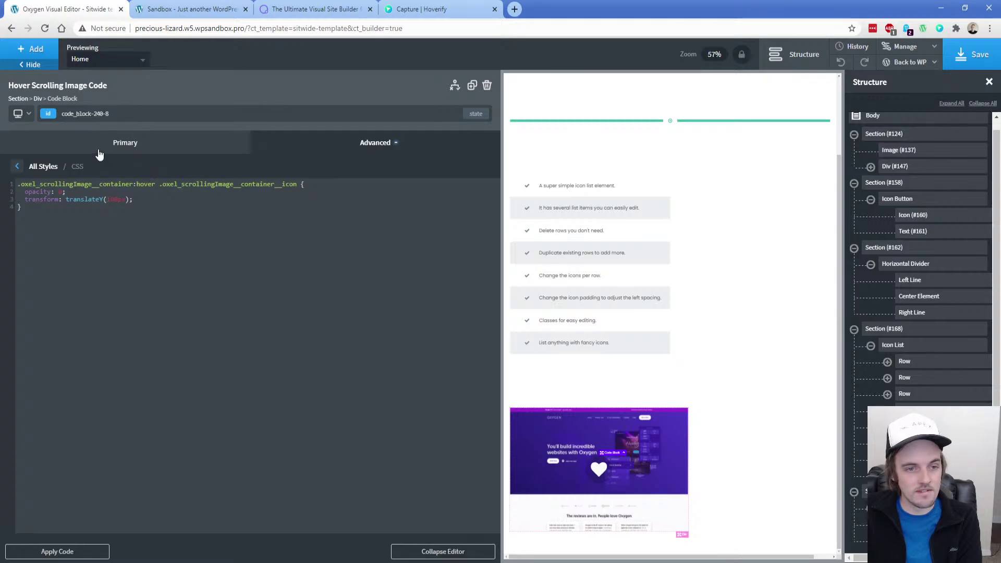
{"action": "left_click", "coordinate": [99, 151]}
{"action": "left_click", "coordinate": [63, 225]}
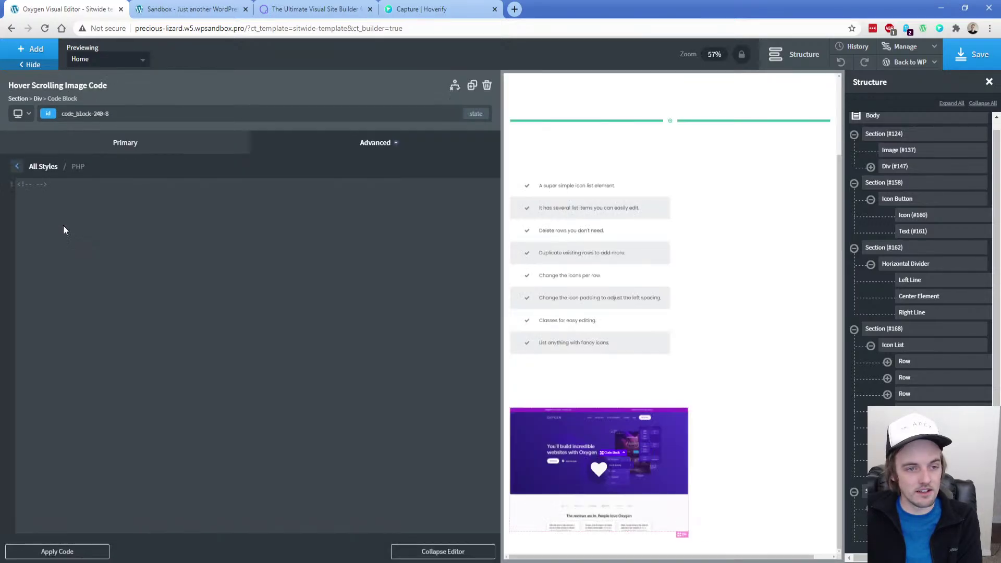
{"action": "left_click", "coordinate": [97, 150]}
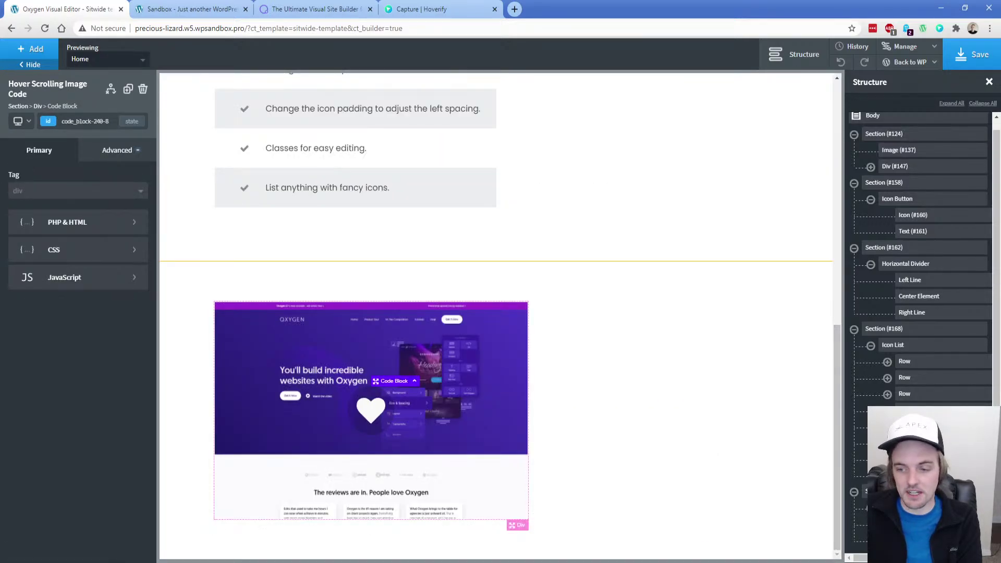
{"action": "left_click", "coordinate": [829, 463]}
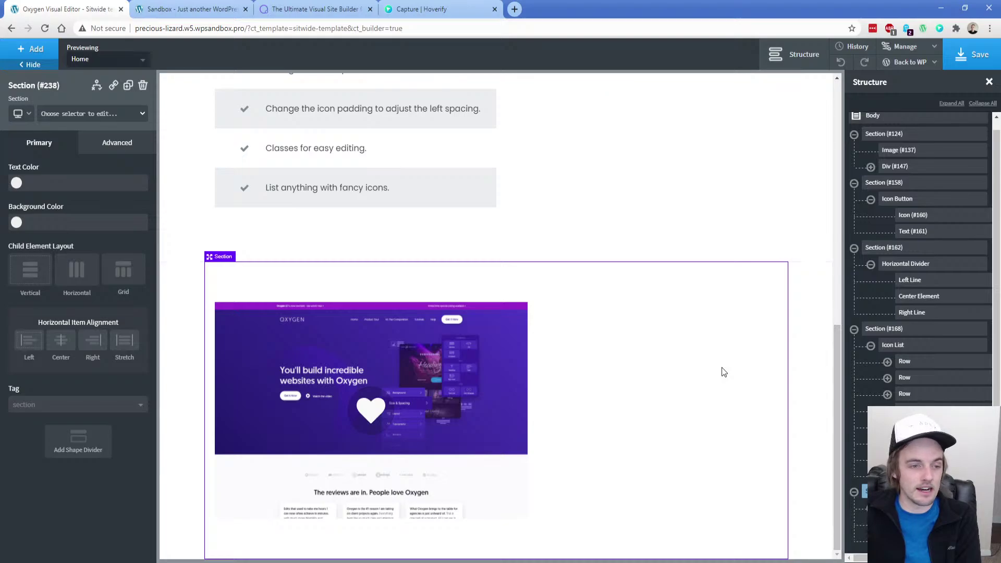
Give the Hover Scrolling Image div a solid #cacaca bottom border and preview it while the image scrolls
{"action": "left_click", "coordinate": [906, 508]}
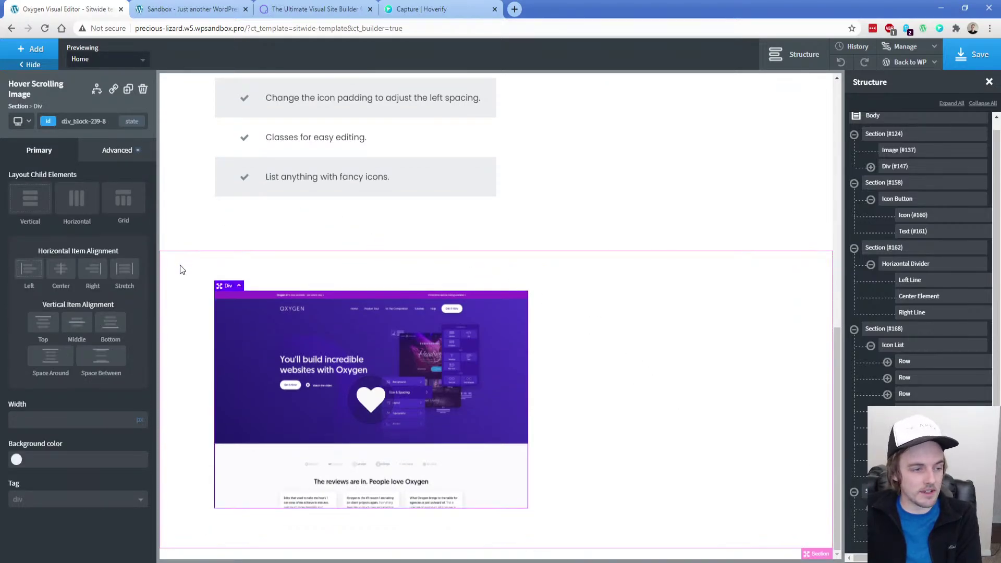
{"action": "left_click", "coordinate": [104, 149]}
{"action": "left_click", "coordinate": [70, 304]}
{"action": "left_click", "coordinate": [63, 215]}
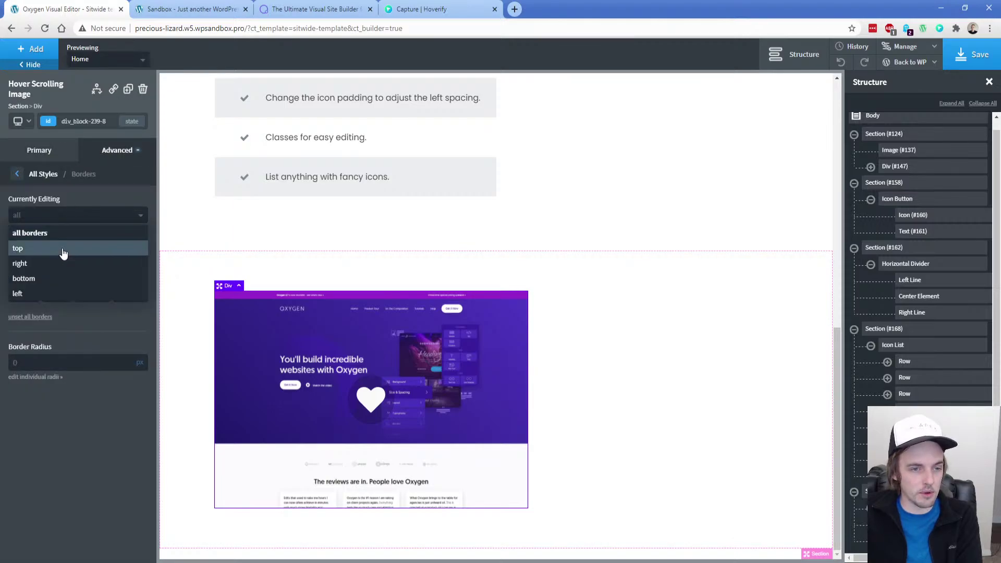
{"action": "left_click", "coordinate": [47, 277]}
{"action": "type", "text": "#cacaca"}
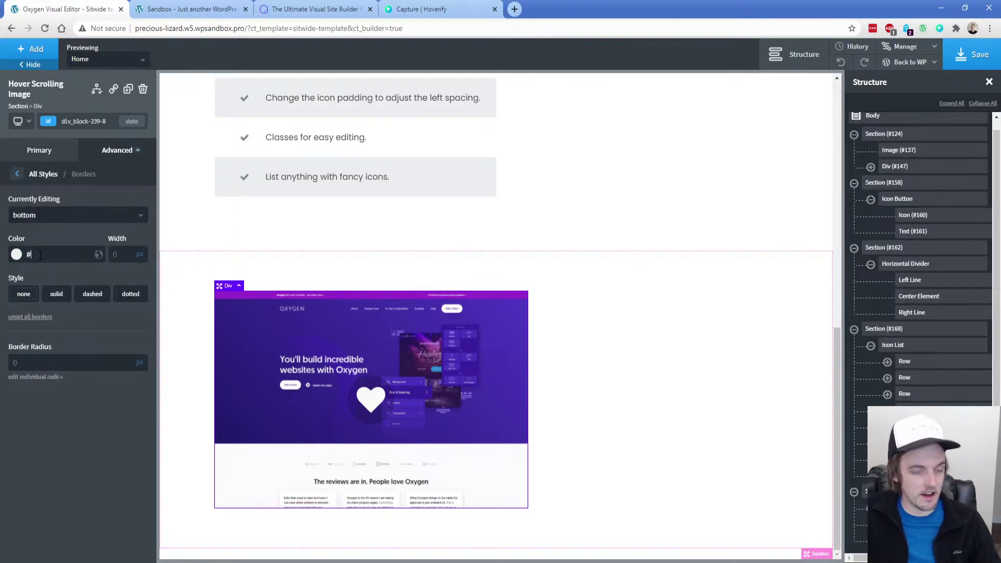
{"action": "left_click", "coordinate": [57, 295]}
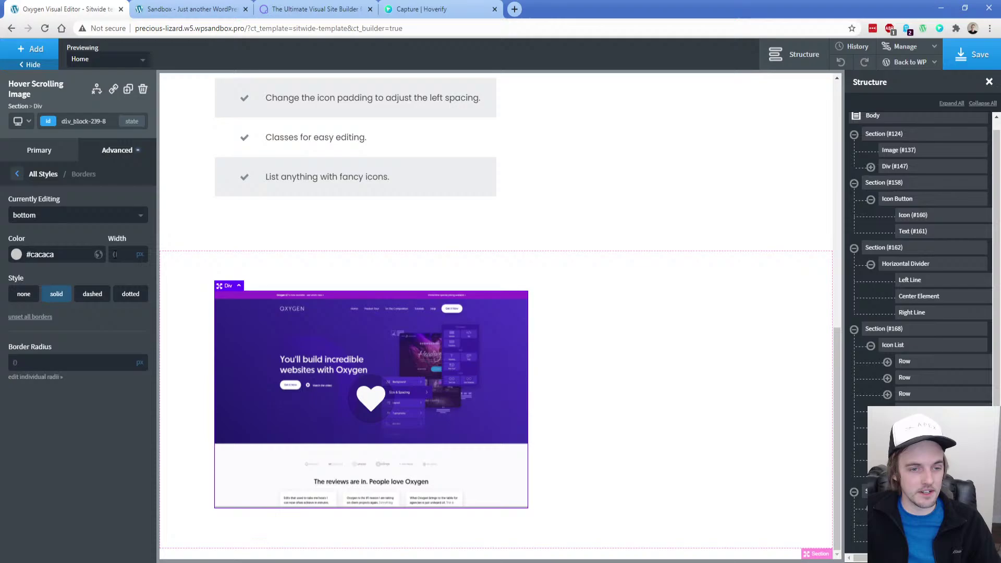
{"action": "left_click", "coordinate": [193, 336]}
{"action": "mouse_move", "coordinate": [303, 384]}
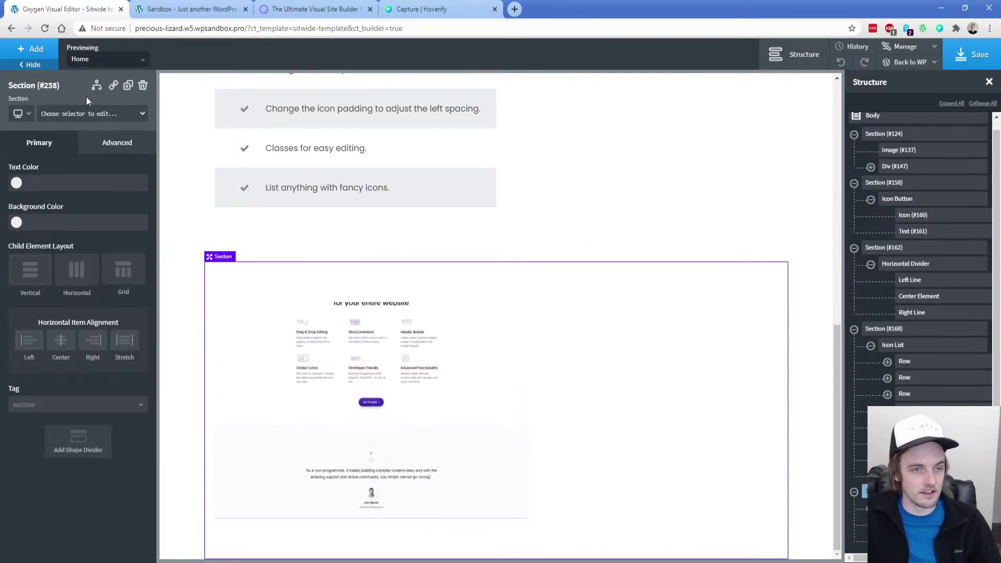
Add an empty section below the Hover Scrolling Image's section
{"action": "left_click", "coordinate": [31, 49]}
{"action": "scroll", "coordinate": [68, 223], "scroll_direction": "up", "scroll_amount": 5}
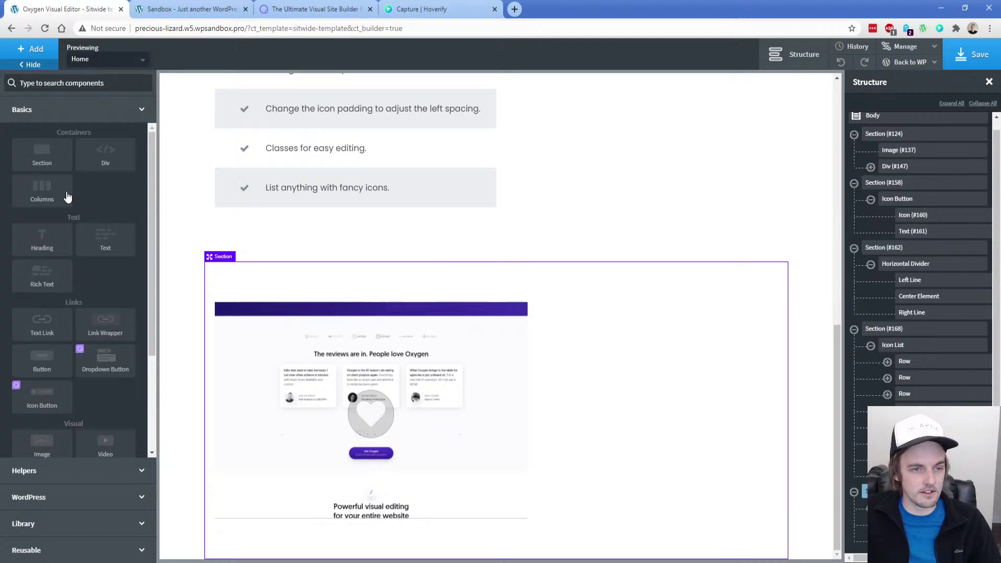
{"action": "left_click", "coordinate": [41, 154]}
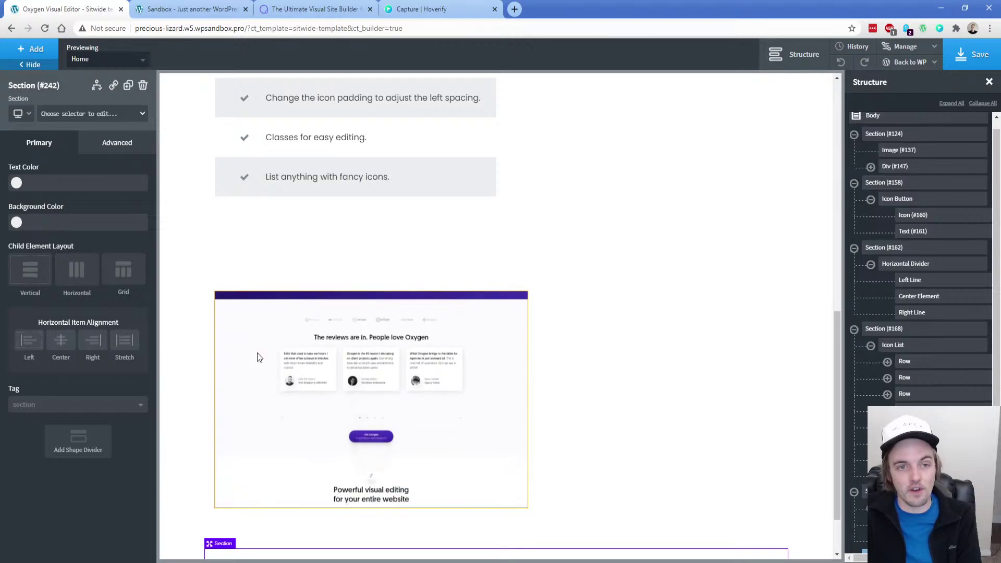
Insert another empty section directly after the section that holds the Hover Scrolling Image
{"action": "left_click", "coordinate": [898, 508]}
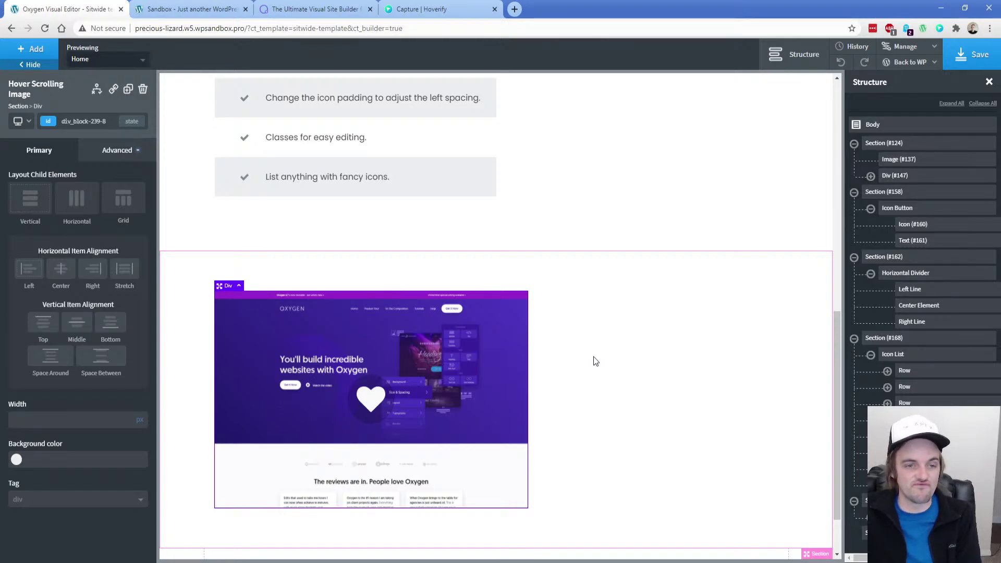
{"action": "left_click", "coordinate": [584, 336]}
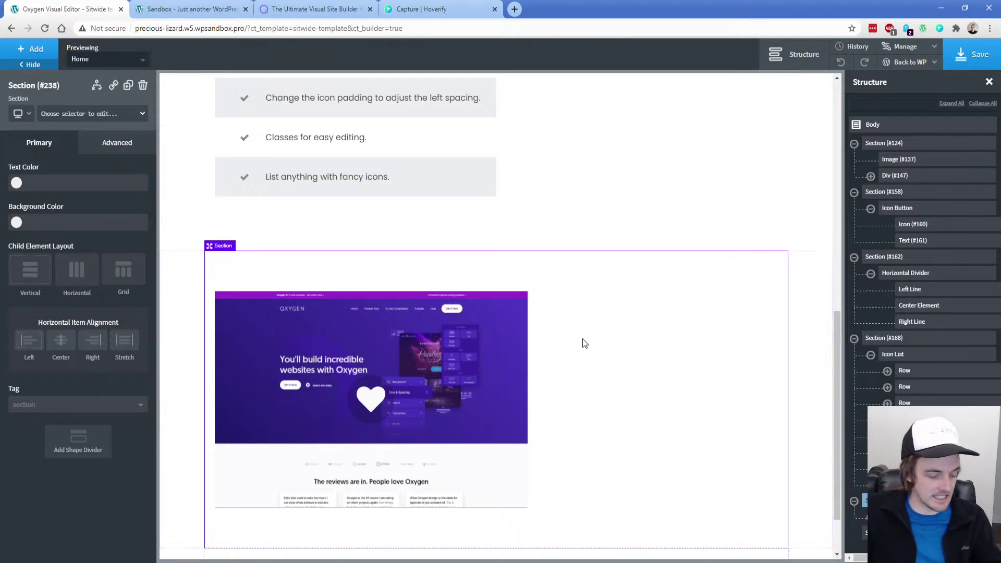
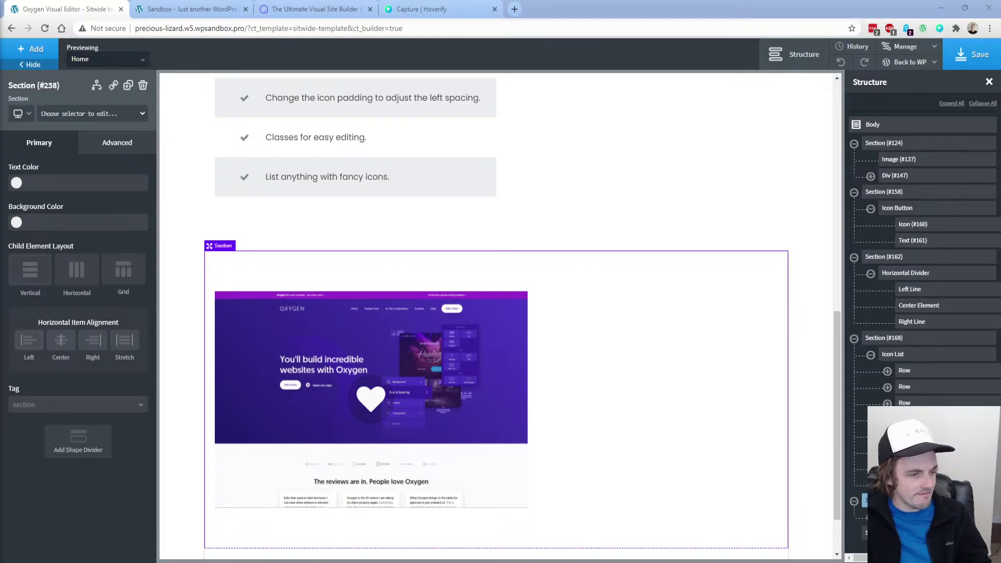
{"action": "left_click", "coordinate": [590, 309]}
{"action": "scroll", "coordinate": [591, 311], "scroll_direction": "down", "scroll_amount": 1}
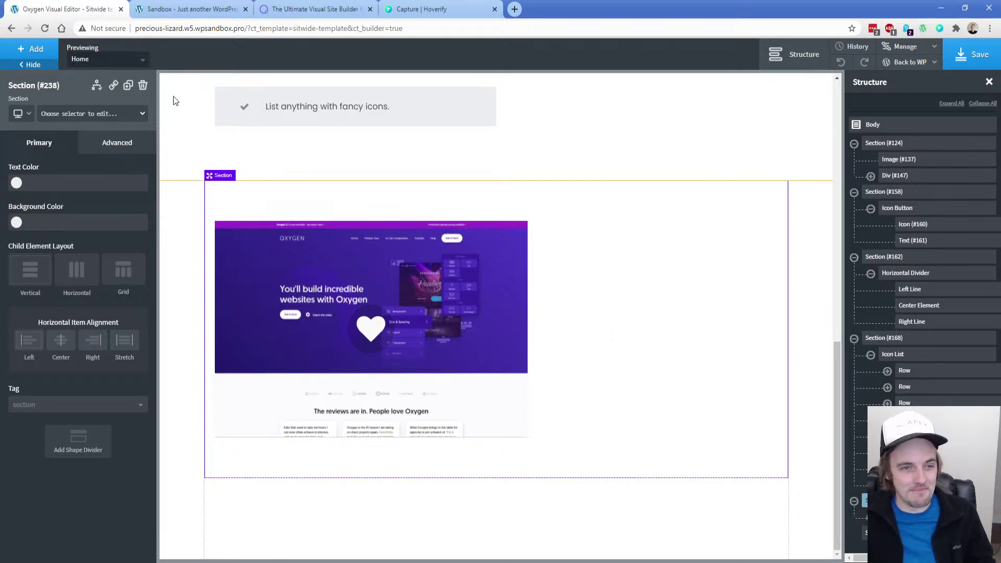
{"action": "left_click", "coordinate": [31, 49]}
{"action": "left_click", "coordinate": [41, 152]}
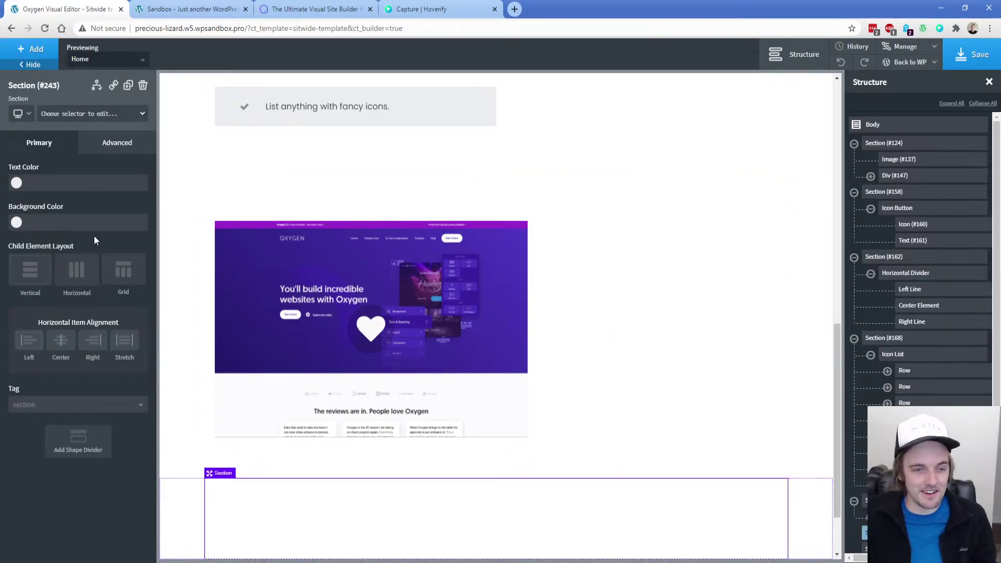
Add the composite Dashboard Tabs helper to the newly inserted section and activate its Dashboard tab
{"action": "left_click", "coordinate": [32, 49]}
{"action": "scroll", "coordinate": [72, 276], "scroll_direction": "down", "scroll_amount": 3}
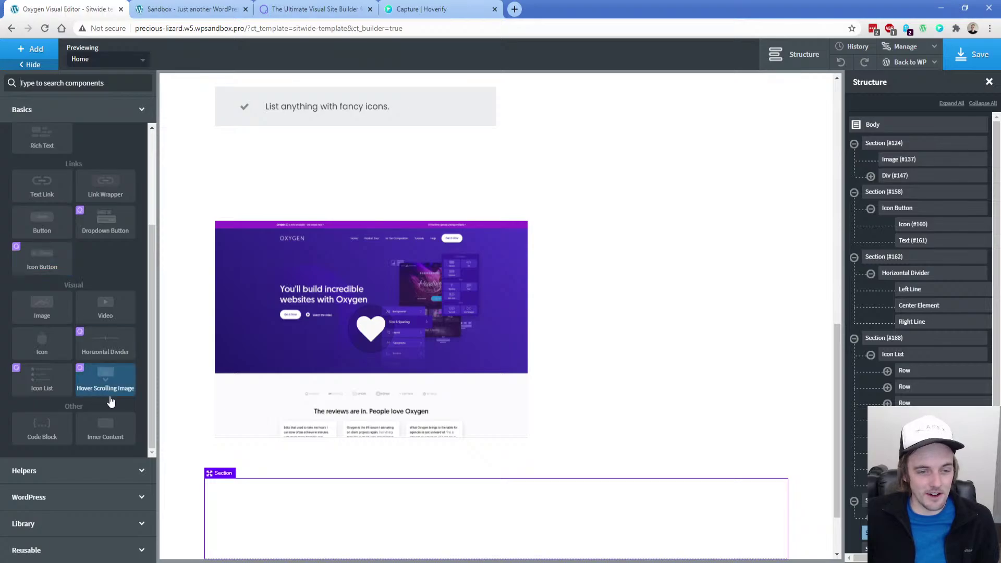
{"action": "scroll", "coordinate": [111, 389], "scroll_direction": "up", "scroll_amount": 3}
{"action": "scroll", "coordinate": [104, 412], "scroll_direction": "down", "scroll_amount": 3}
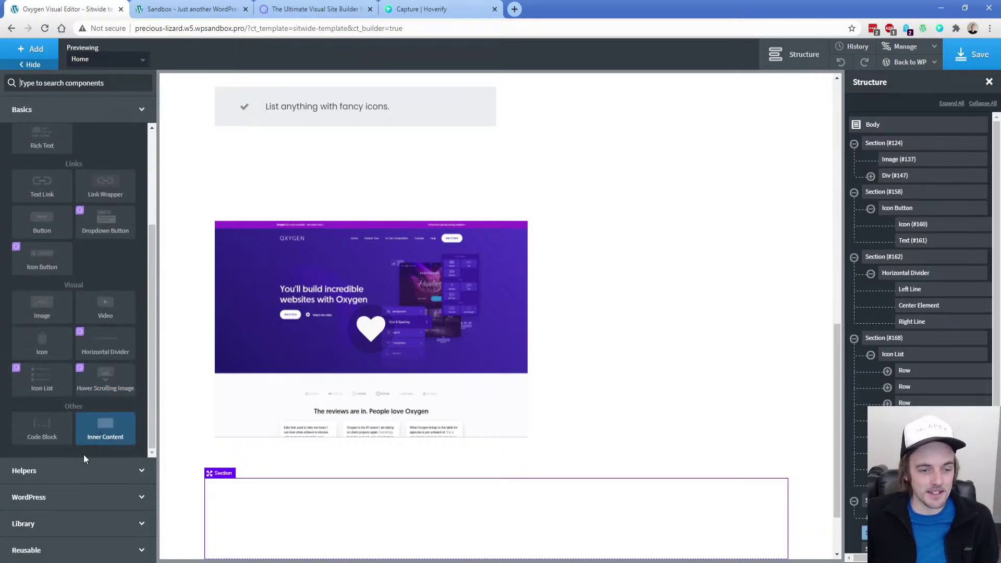
{"action": "left_click", "coordinate": [83, 470]}
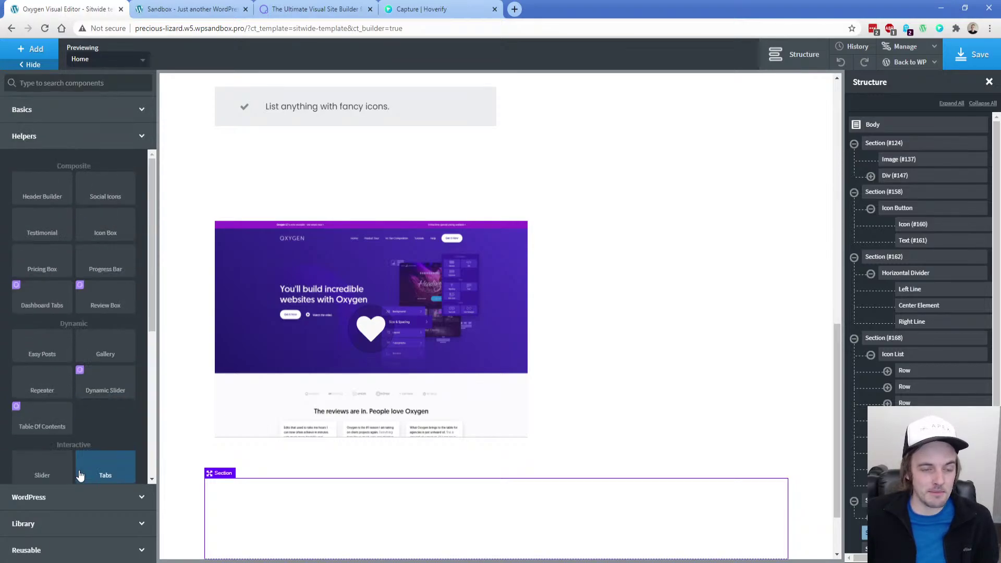
{"action": "left_click", "coordinate": [62, 312]}
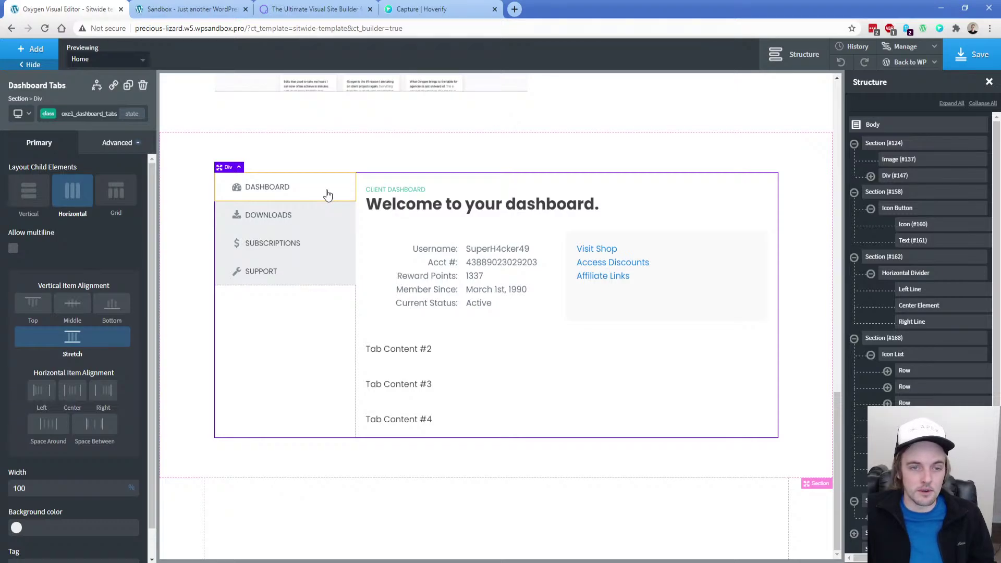
{"action": "left_click", "coordinate": [327, 196]}
{"action": "scroll", "coordinate": [324, 209], "scroll_direction": "up", "scroll_amount": 2}
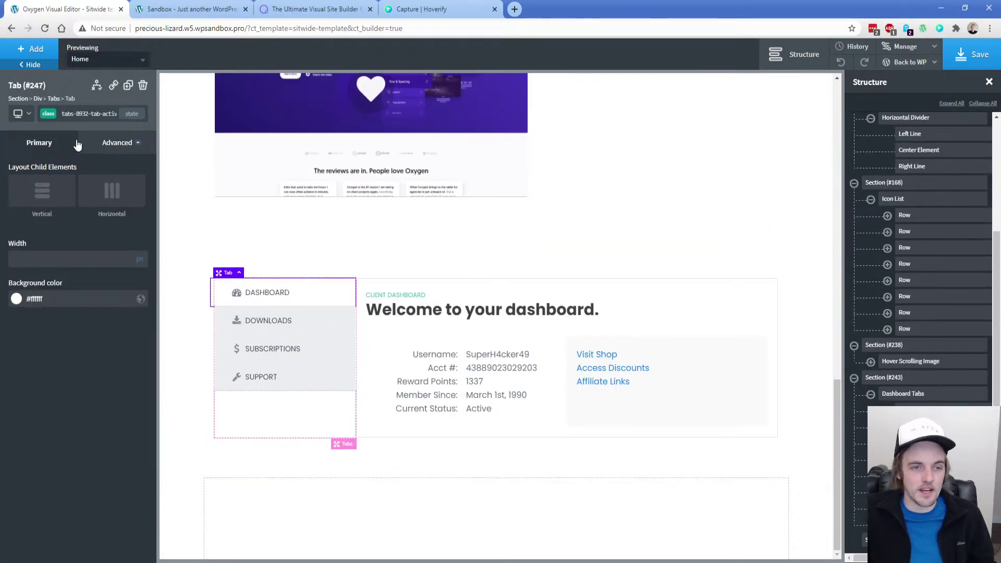
Select the Tabs container and preview the Support, Subscriptions, Downloads and Dashboard tabs in the builder
{"action": "left_click", "coordinate": [54, 99]}
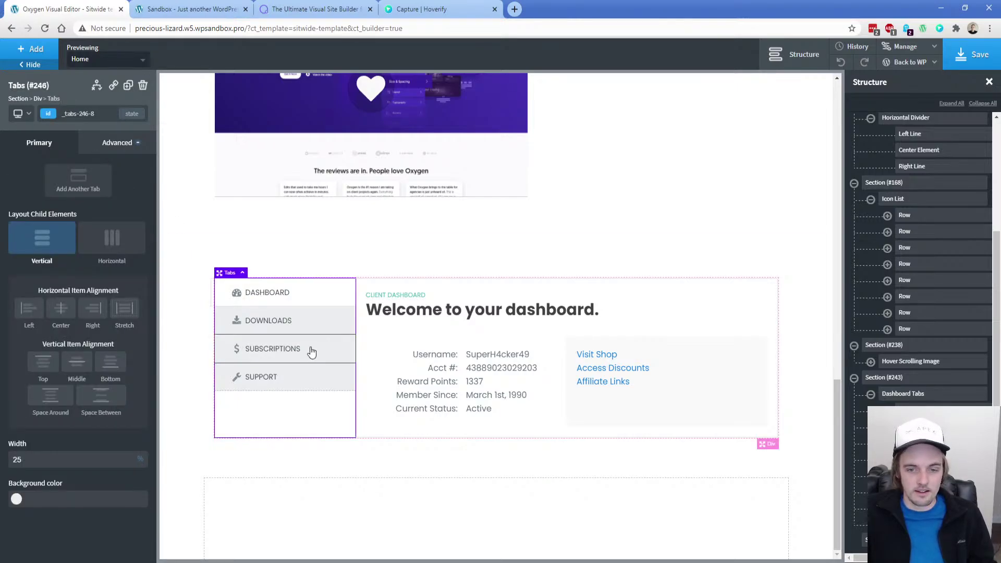
{"action": "left_click", "coordinate": [324, 381]}
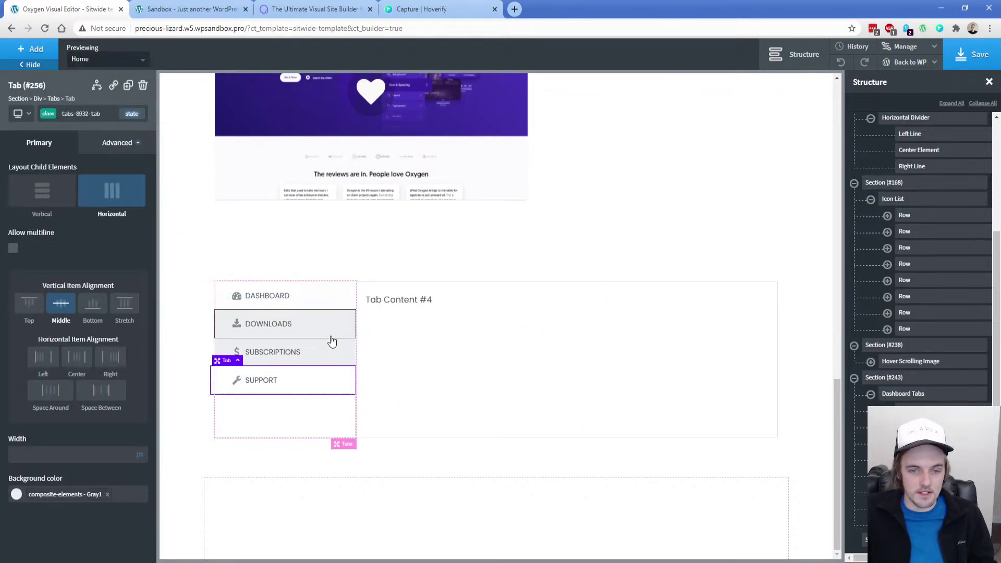
{"action": "left_click", "coordinate": [329, 353]}
{"action": "left_click", "coordinate": [329, 326]}
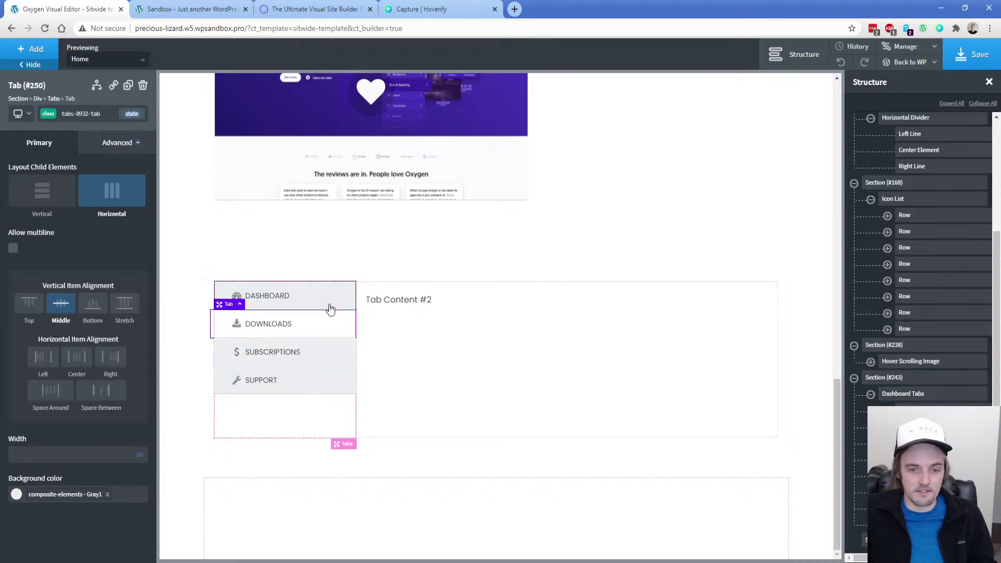
{"action": "left_click", "coordinate": [331, 298]}
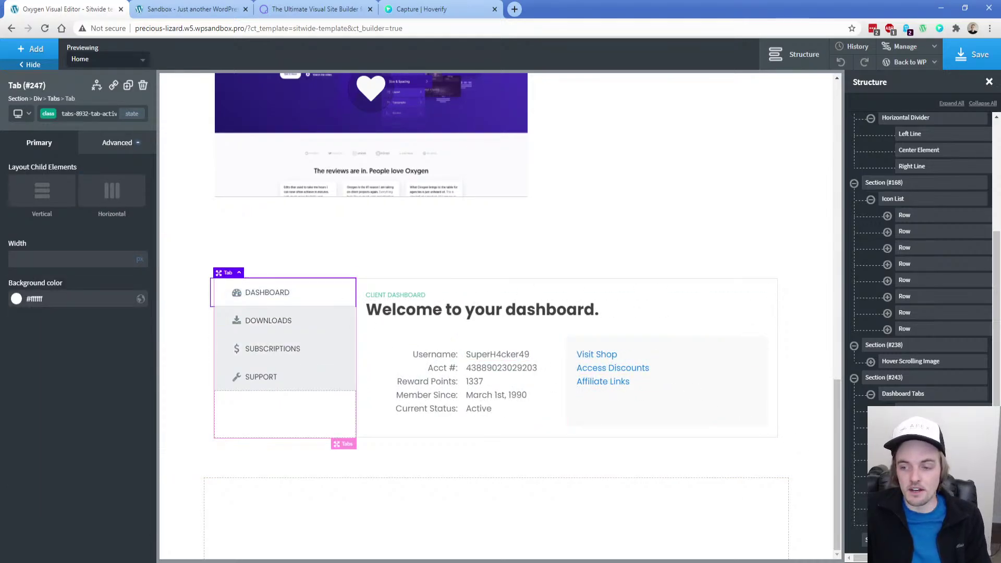
Examine the PHP, CSS and JavaScript of the Dashboard Tabs Code block, including the hidden tab-content class removed by the script
{"action": "left_click", "coordinate": [928, 410]}
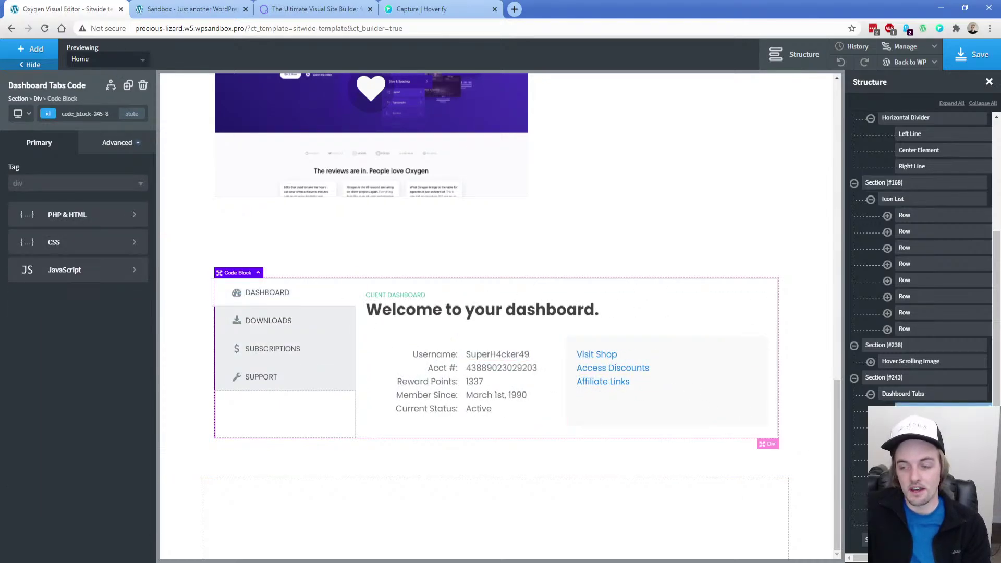
{"action": "left_click", "coordinate": [84, 215]}
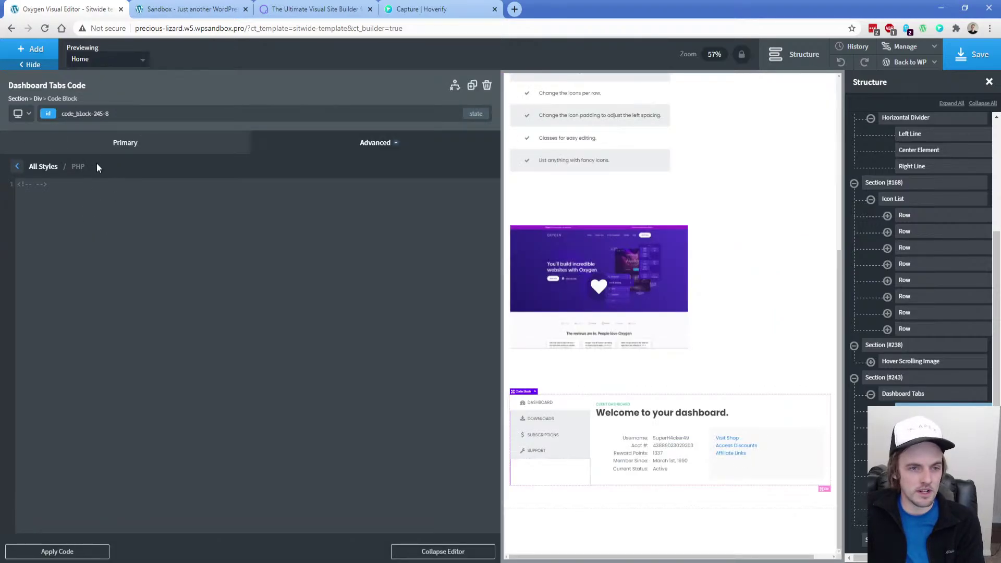
{"action": "left_click", "coordinate": [96, 150]}
{"action": "left_click", "coordinate": [76, 240]}
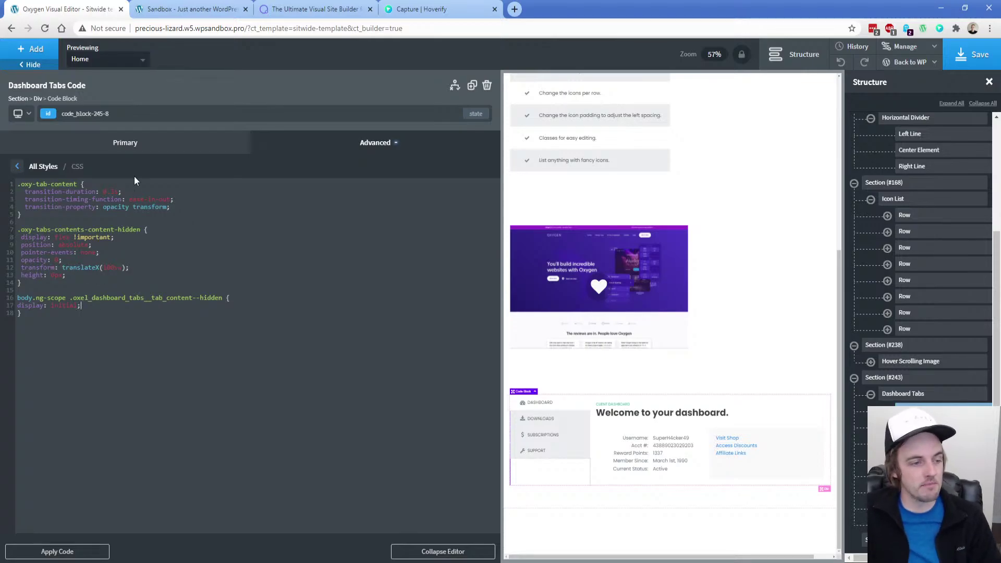
{"action": "left_click", "coordinate": [133, 148]}
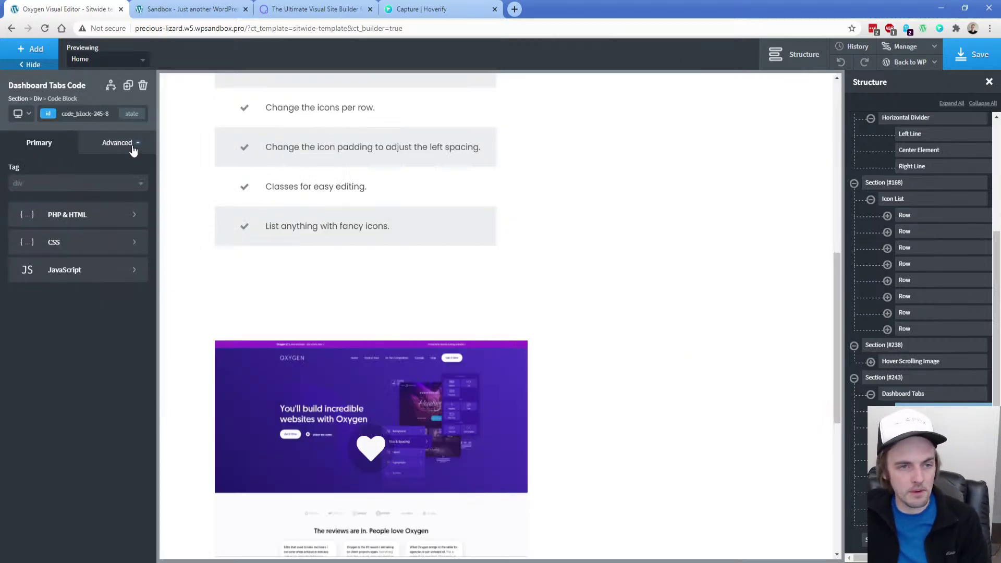
{"action": "left_click", "coordinate": [92, 269]}
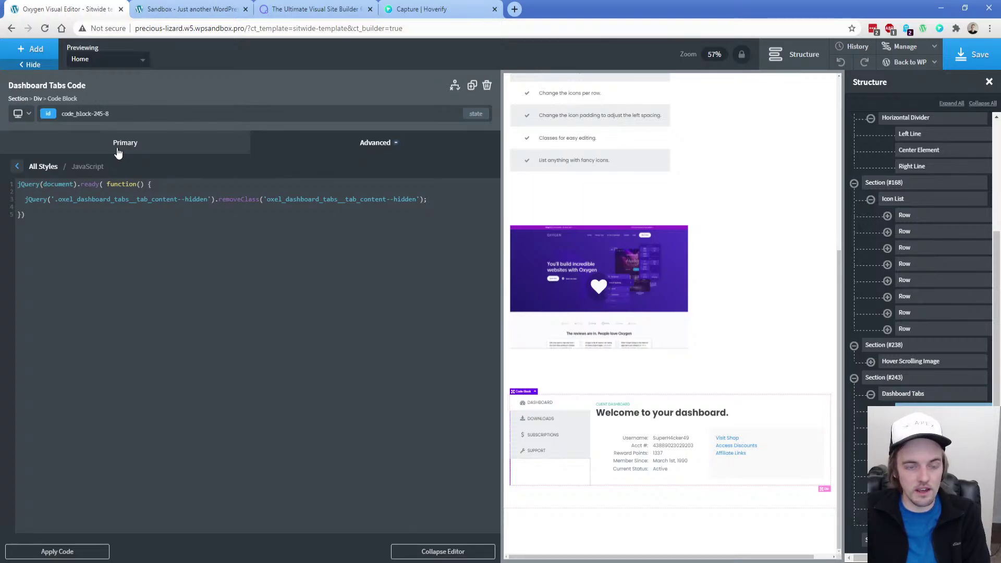
{"action": "left_click_drag", "start_coordinate": [136, 203], "coordinate": [176, 203]}
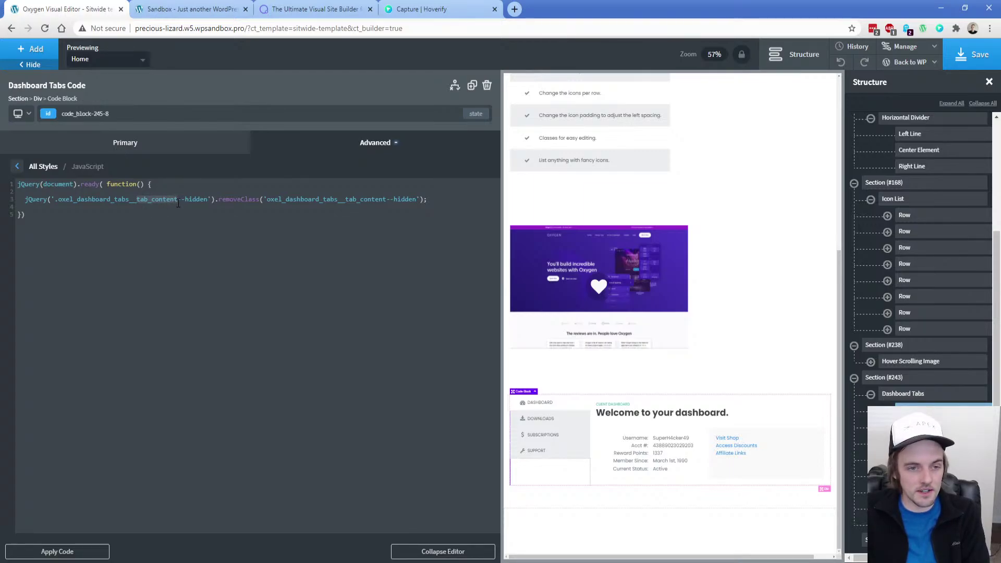
{"action": "double_click", "coordinate": [195, 200]}
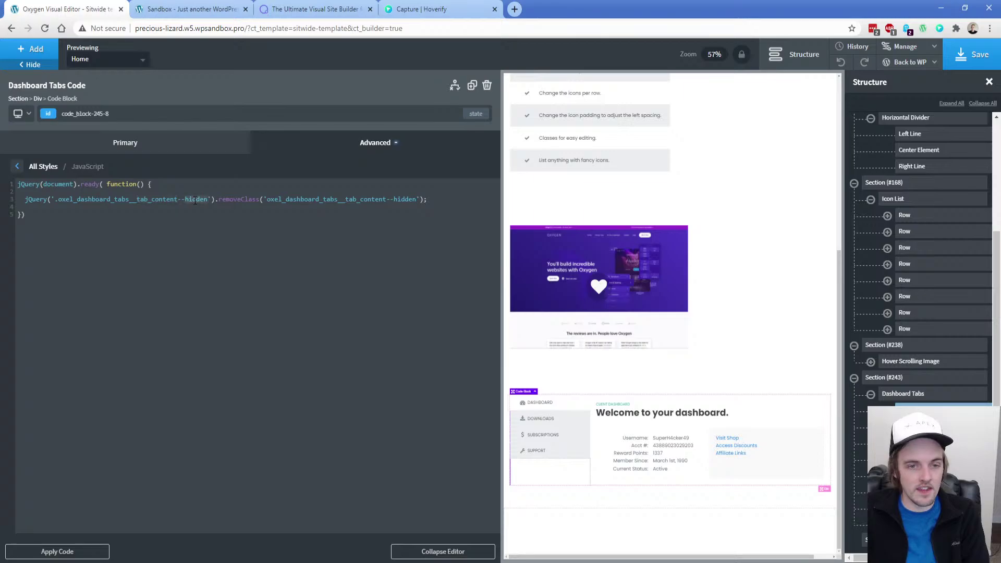
{"action": "double_click", "coordinate": [405, 200]}
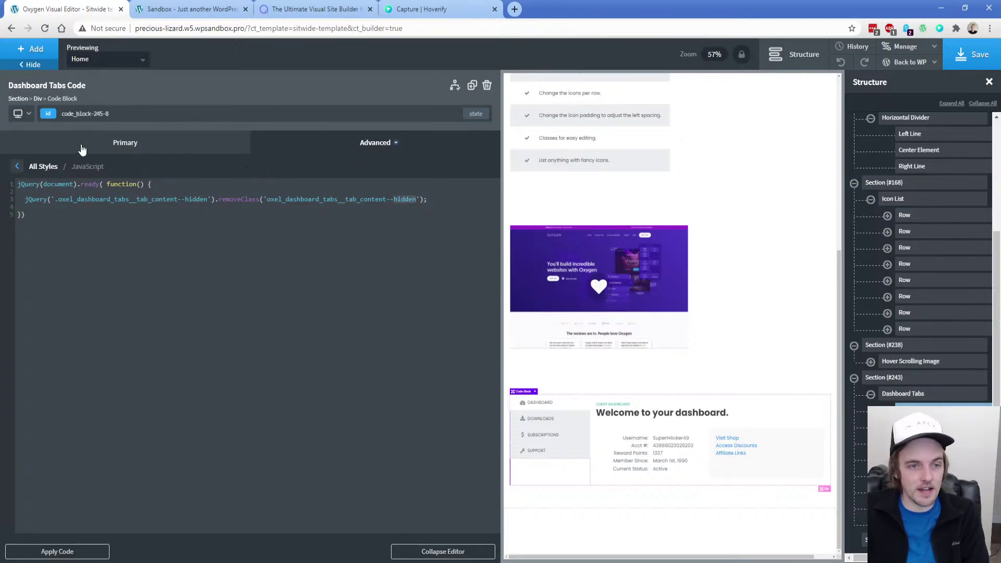
Examine the custom CSS and the layout settings of the Spacer div below the Support tab
{"action": "left_click", "coordinate": [551, 472]}
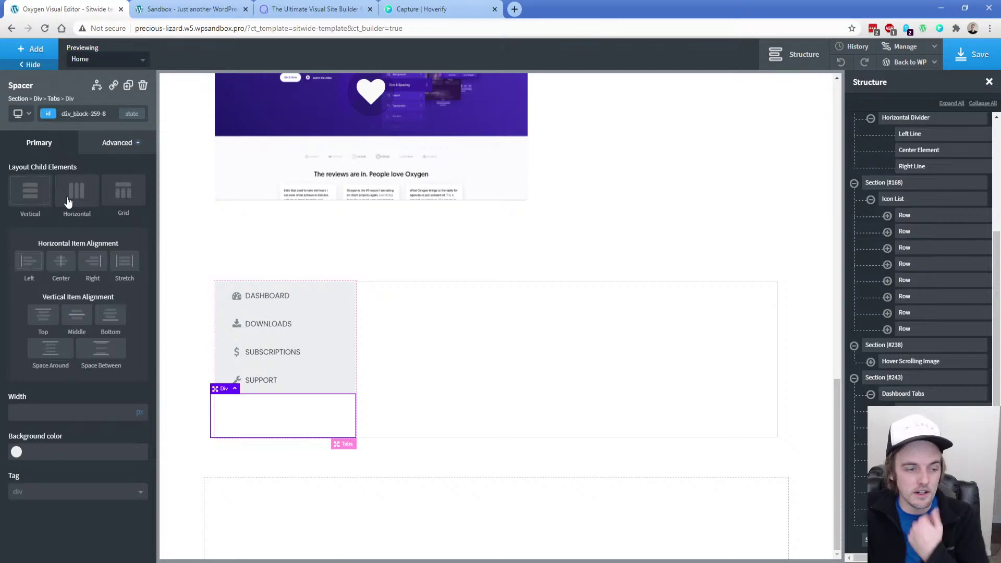
{"action": "left_click", "coordinate": [94, 148]}
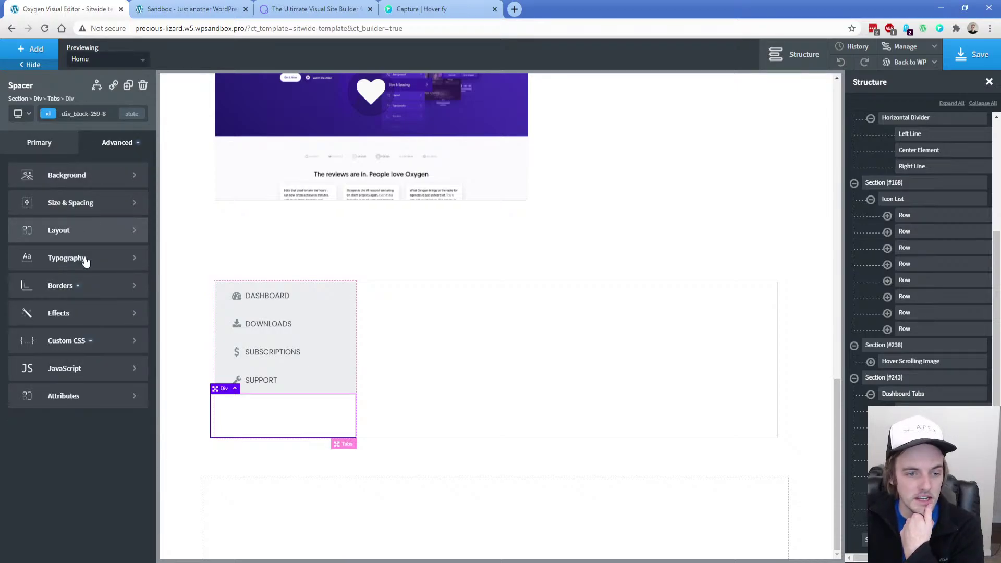
{"action": "left_click", "coordinate": [109, 347]}
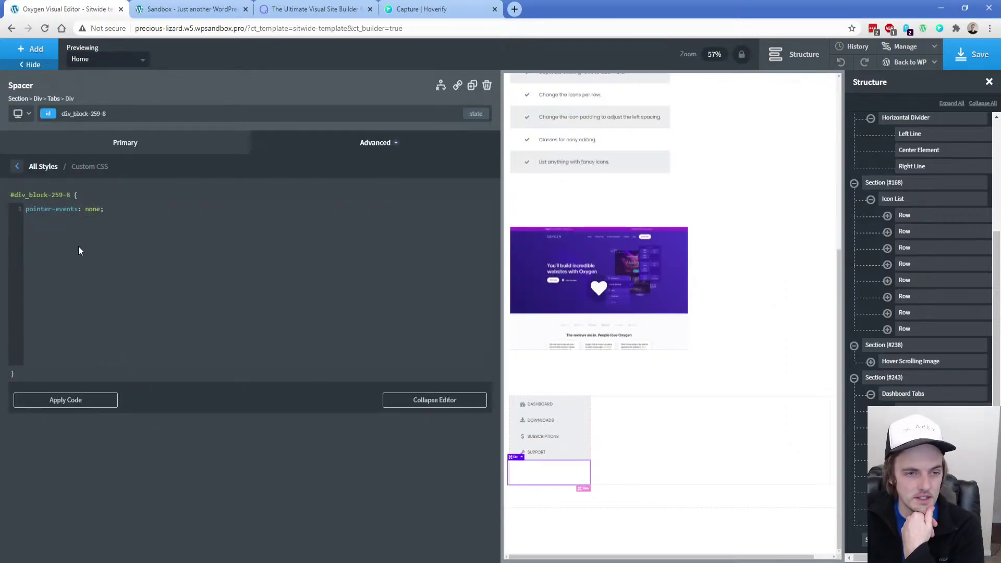
{"action": "left_click", "coordinate": [88, 150]}
{"action": "left_click", "coordinate": [99, 147]}
{"action": "left_click", "coordinate": [52, 116]}
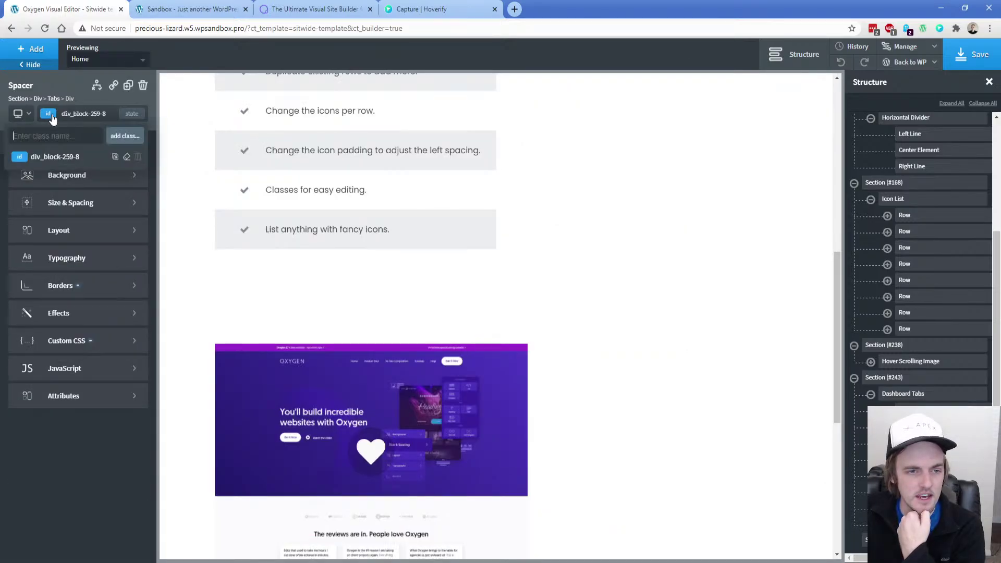
{"action": "left_click", "coordinate": [91, 230]}
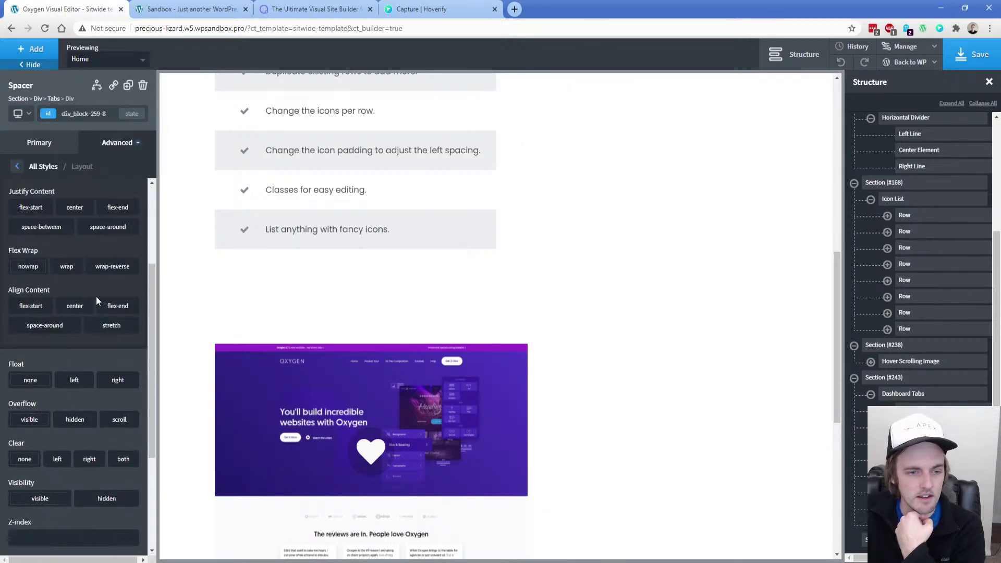
{"action": "scroll", "coordinate": [96, 296], "scroll_direction": "down", "scroll_amount": 3}
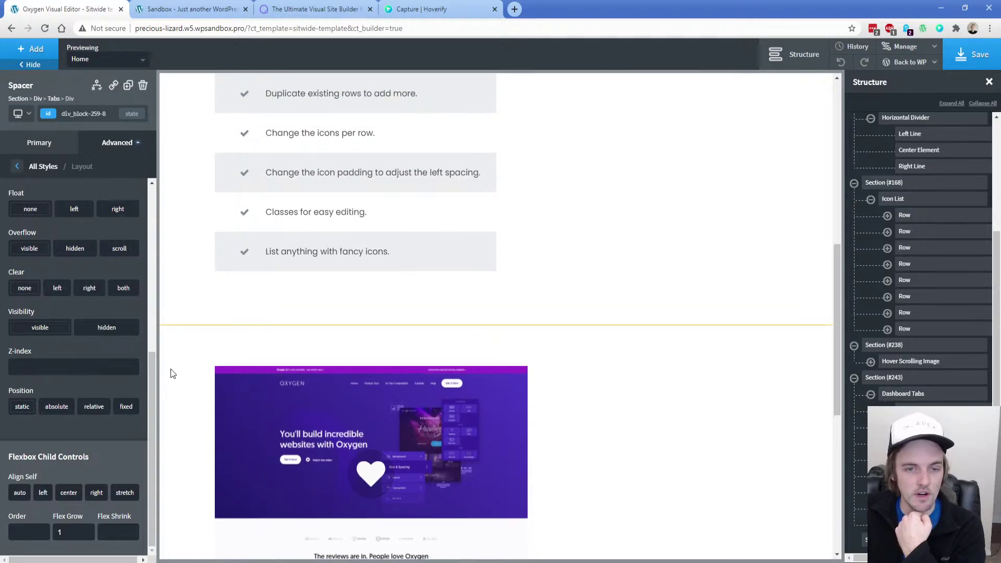
{"action": "scroll", "coordinate": [169, 376], "scroll_direction": "down", "scroll_amount": 7}
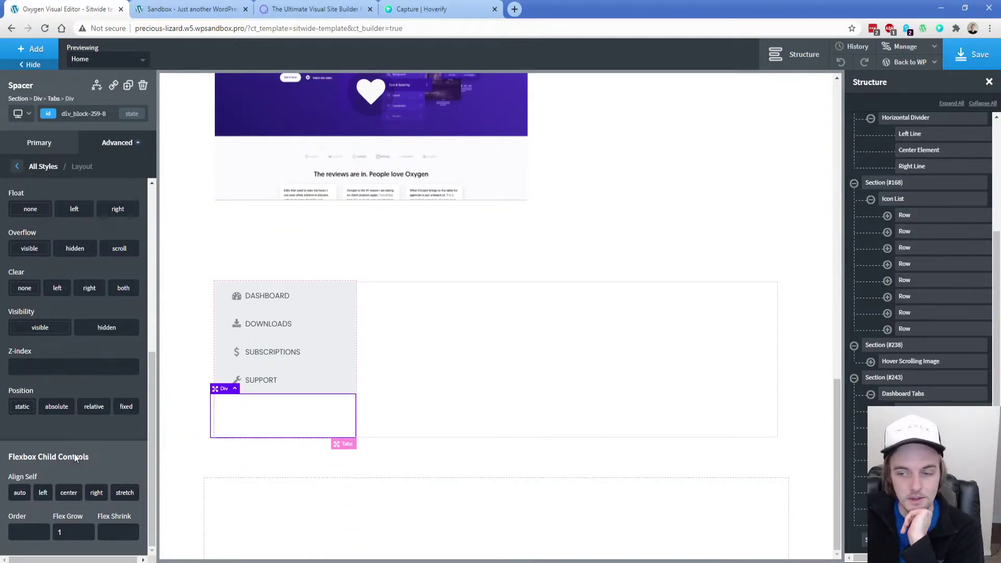
Try clearing the Spacer's Flex Grow value and restore it to 1
{"action": "left_click", "coordinate": [76, 530]}
{"action": "key", "text": "BackSpace"}
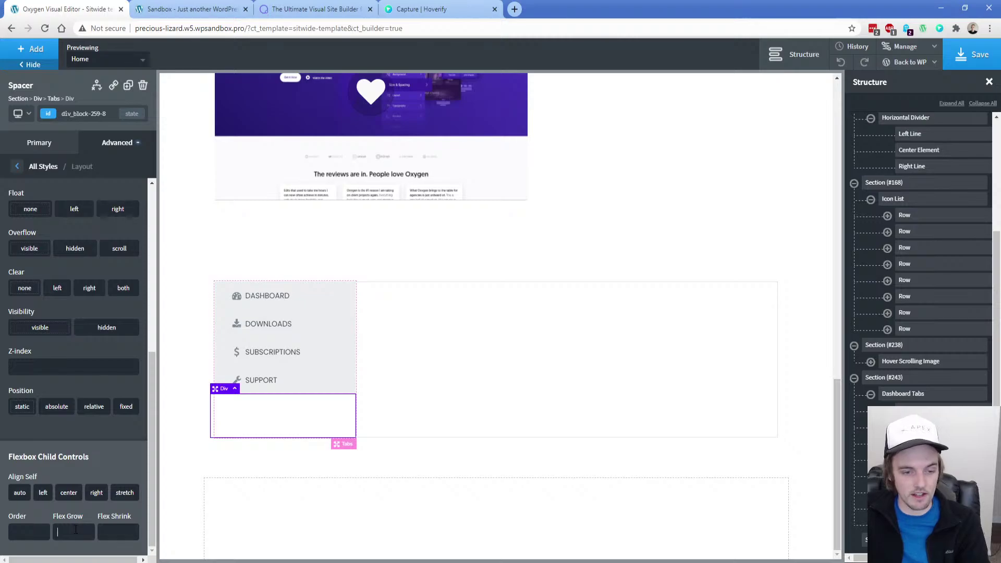
{"action": "key", "text": "ctrl+z"}
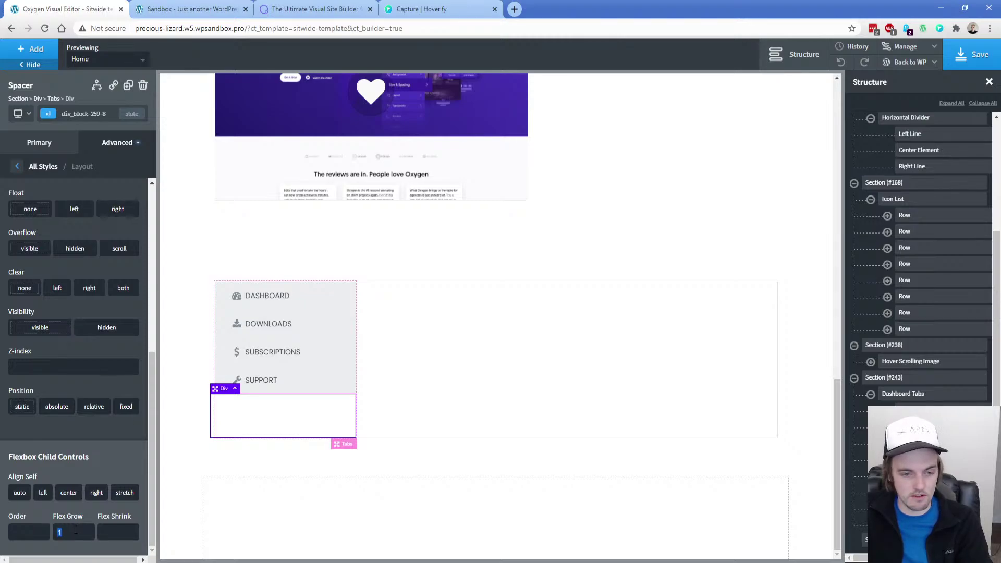
{"action": "key", "text": "BackSpace"}
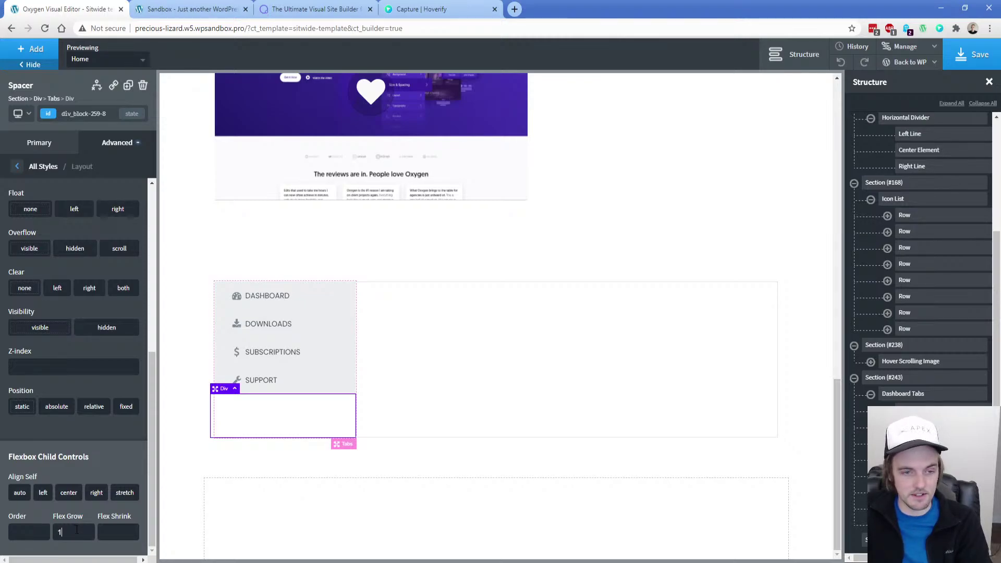
{"action": "left_click", "coordinate": [45, 150]}
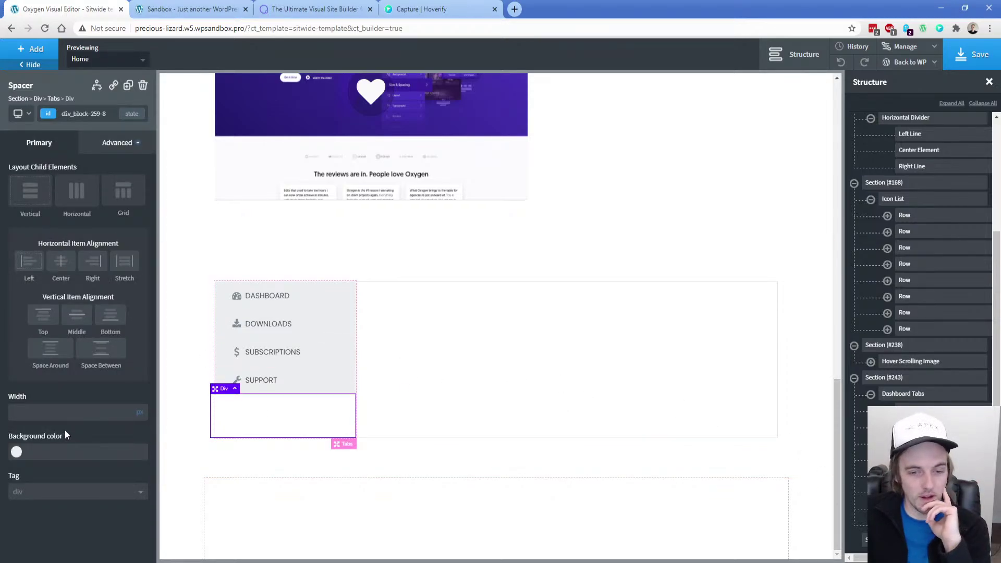
Set the Tabs container's background to the second composite-elements global colour, a light grey
{"action": "left_click", "coordinate": [308, 391]}
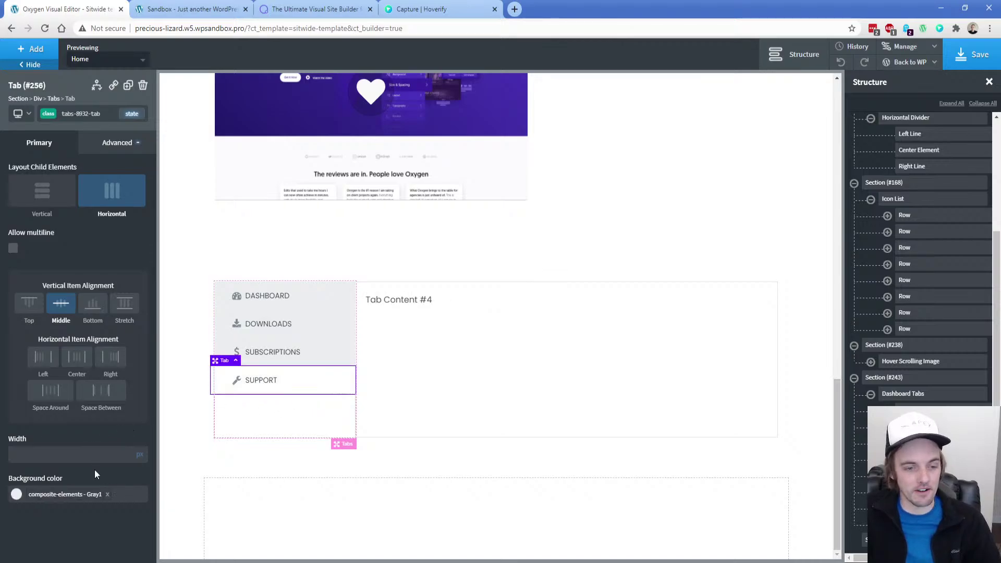
{"action": "left_click", "coordinate": [275, 428]}
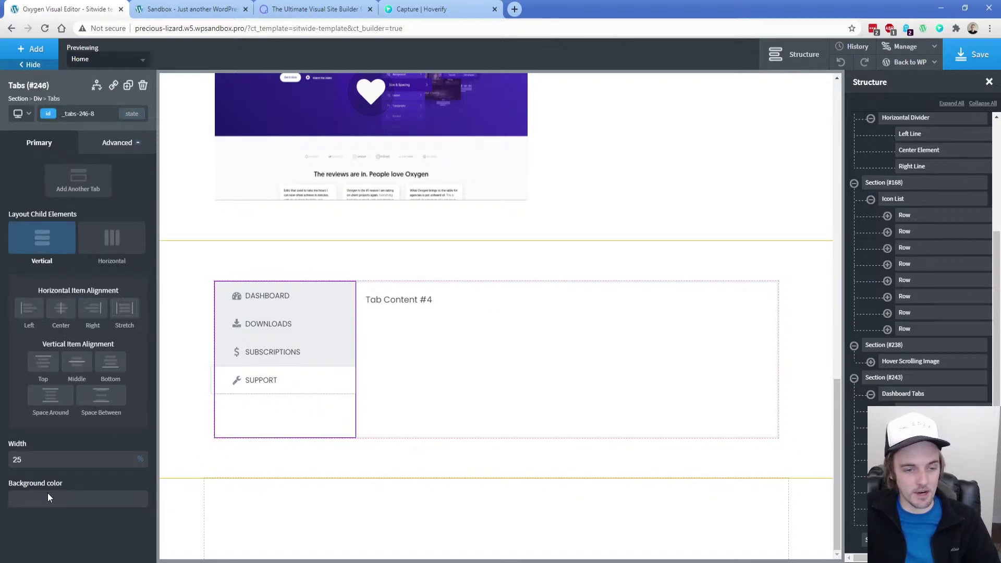
{"action": "left_click", "coordinate": [17, 497]}
{"action": "scroll", "coordinate": [37, 481], "scroll_direction": "down", "scroll_amount": 4}
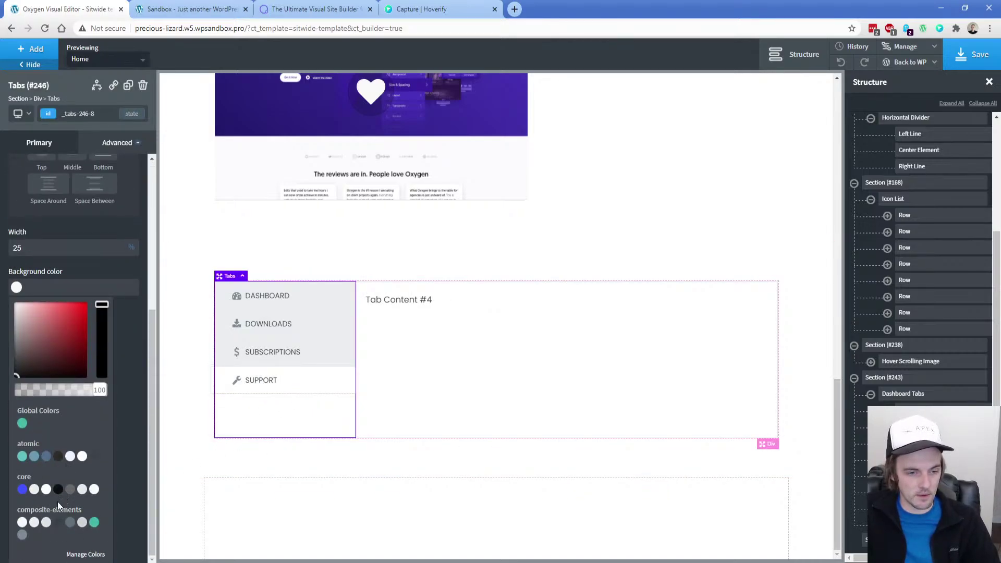
{"action": "left_click", "coordinate": [34, 525]}
{"action": "left_click", "coordinate": [167, 383]}
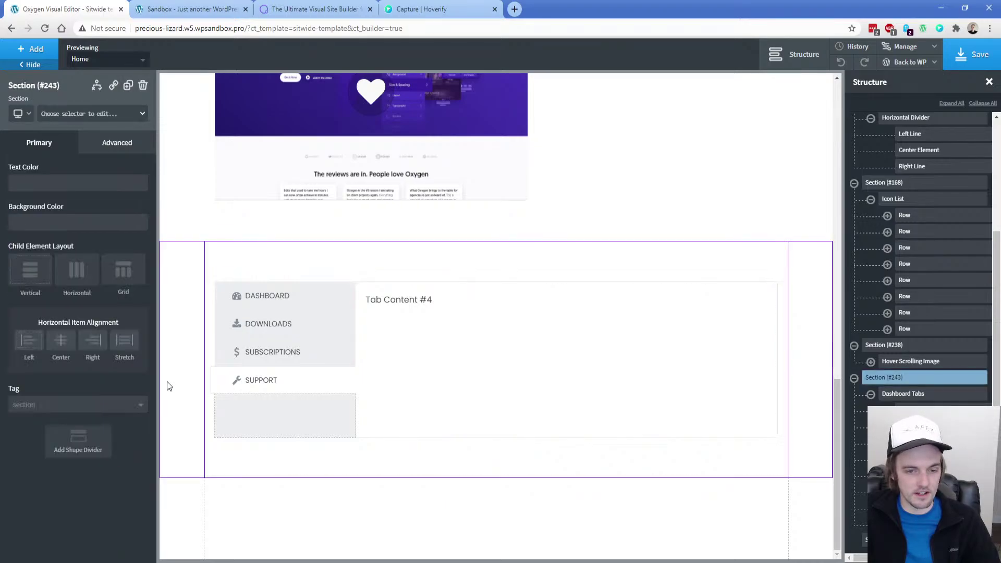
Preview the Subscriptions, Downloads and Dashboard tabs against the Tabs container's grey background
{"action": "left_click", "coordinate": [339, 354]}
{"action": "left_click", "coordinate": [340, 325]}
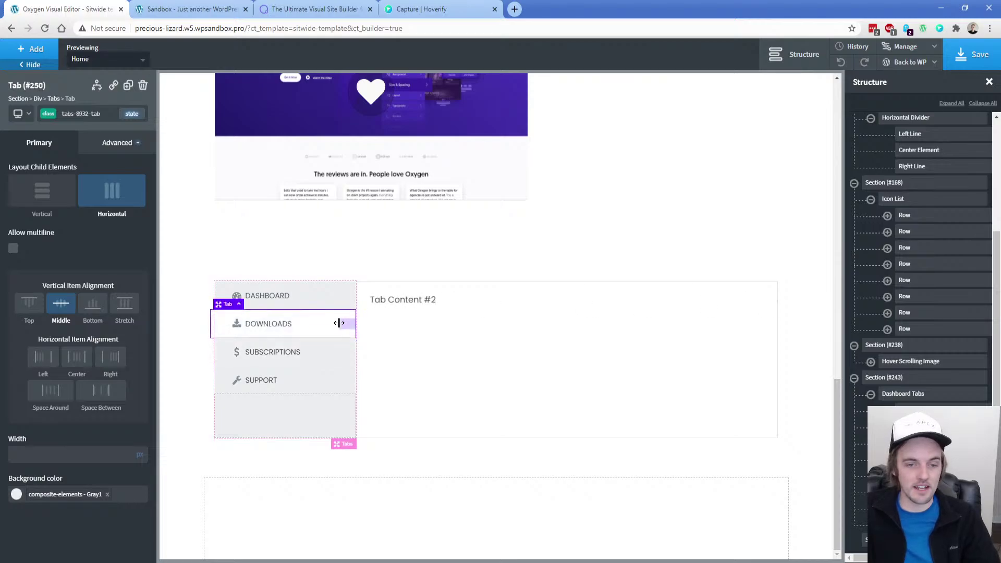
{"action": "left_click", "coordinate": [338, 307]}
{"action": "left_click", "coordinate": [201, 307]}
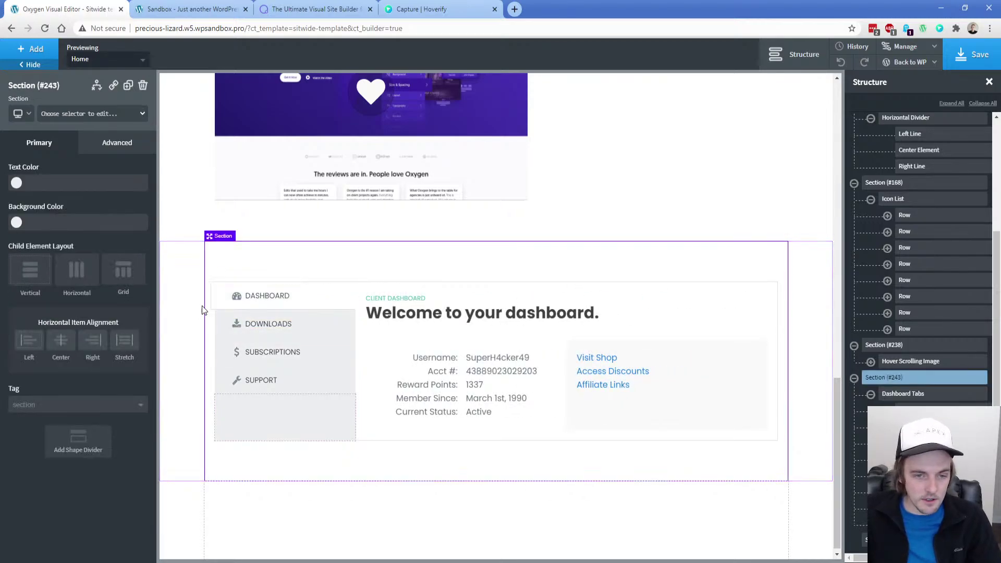
Save the template and reload the Sandbox front-end page to bring up the Dashboard Tabs element
{"action": "left_click", "coordinate": [962, 54]}
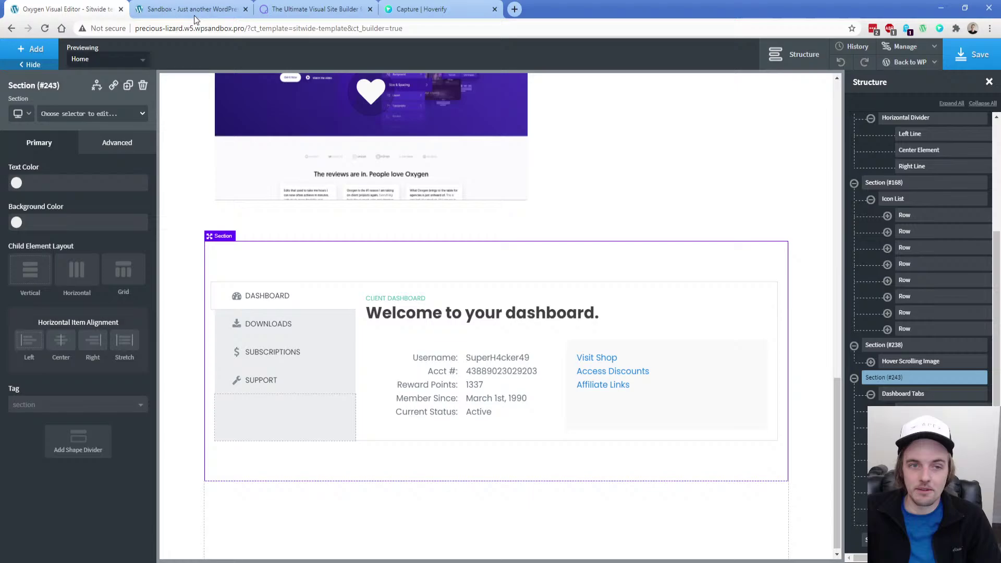
{"action": "left_click", "coordinate": [194, 13]}
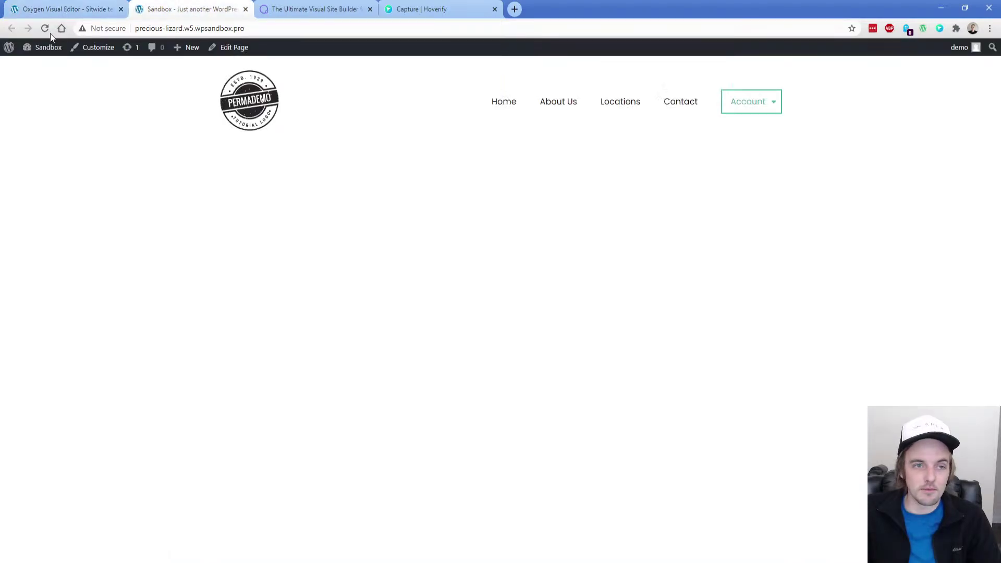
{"action": "key", "text": "F5"}
{"action": "scroll", "coordinate": [186, 286], "scroll_direction": "down", "scroll_amount": 15}
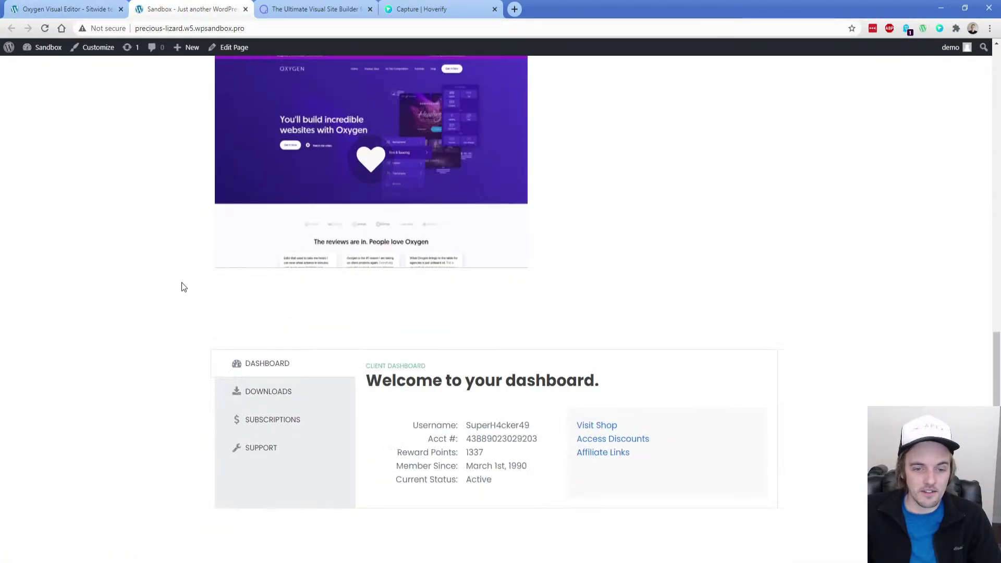
Test the Downloads, Subscriptions and Support tabs on the front-end page to check their content transitions
{"action": "left_click", "coordinate": [277, 331]}
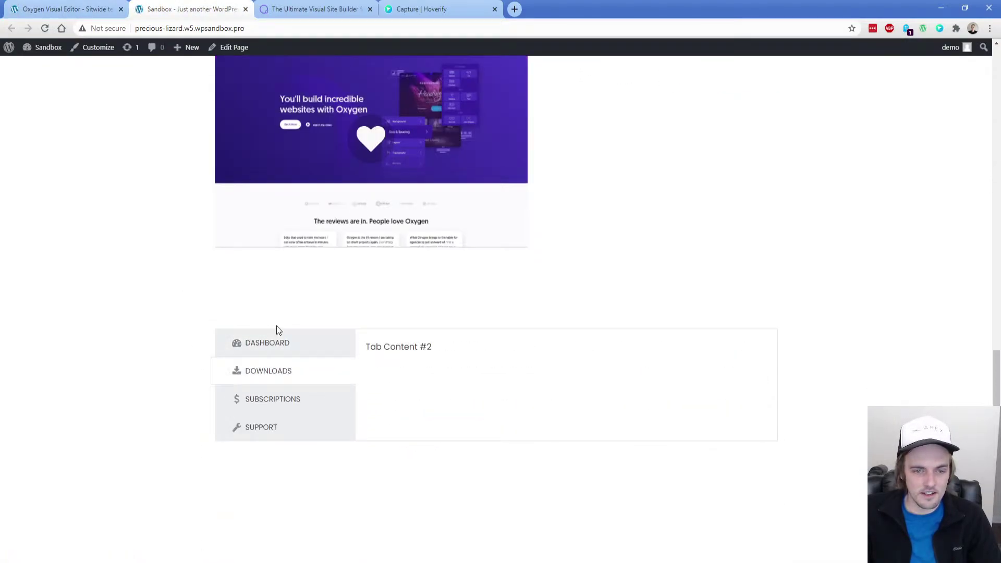
{"action": "left_click", "coordinate": [296, 398]}
{"action": "left_click", "coordinate": [291, 428]}
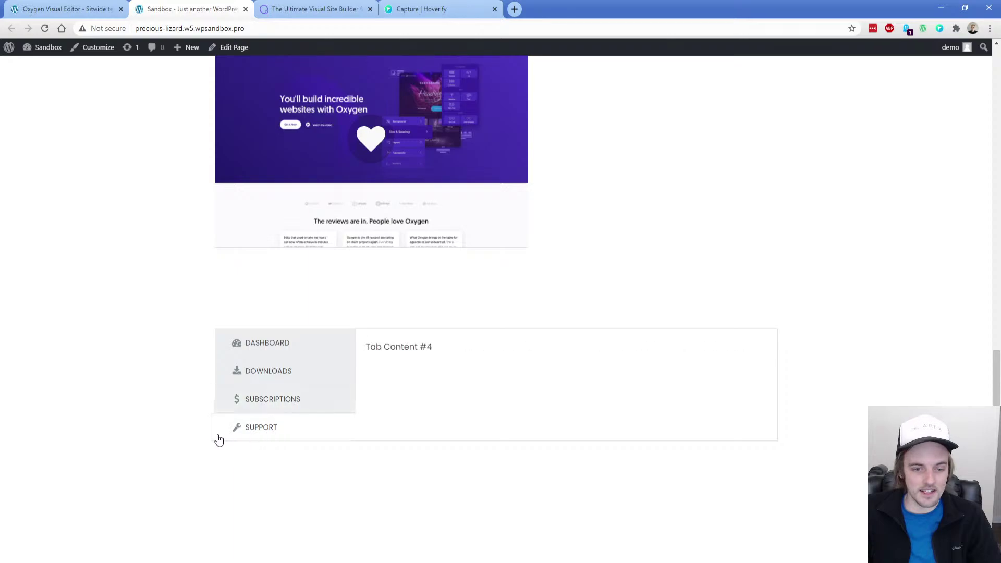
{"action": "left_click", "coordinate": [248, 410]}
{"action": "left_click", "coordinate": [244, 383]}
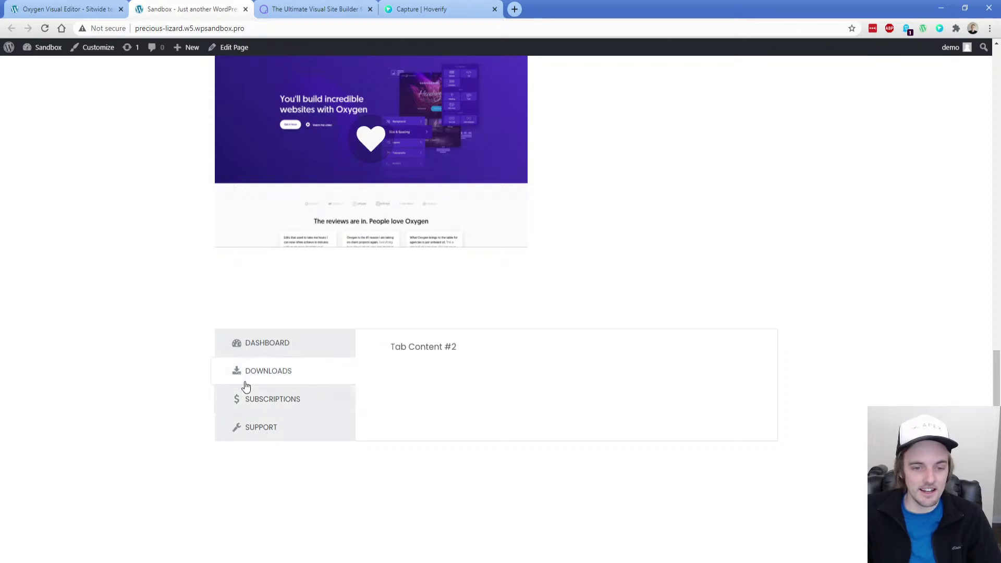
Switch between the Dashboard and Downloads tabs on the front-end page to check how the container height changes
{"action": "left_click", "coordinate": [246, 351]}
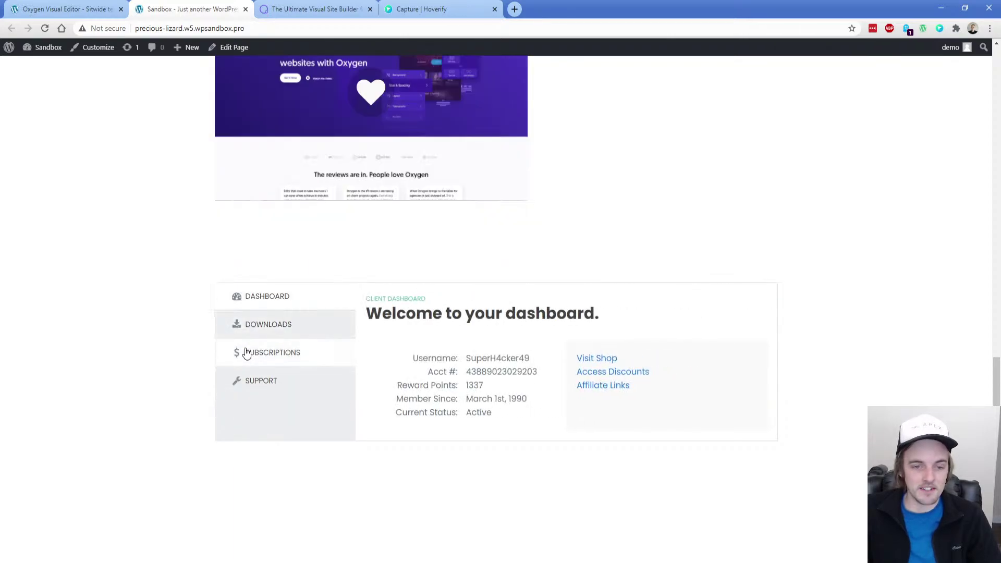
{"action": "left_click", "coordinate": [302, 336]}
{"action": "left_click", "coordinate": [308, 336]}
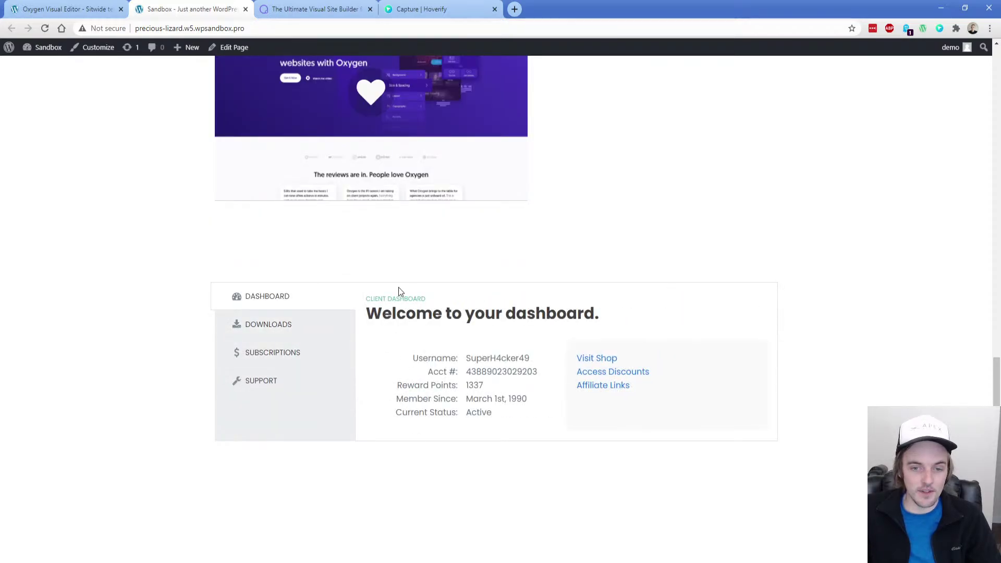
{"action": "left_click", "coordinate": [295, 328]}
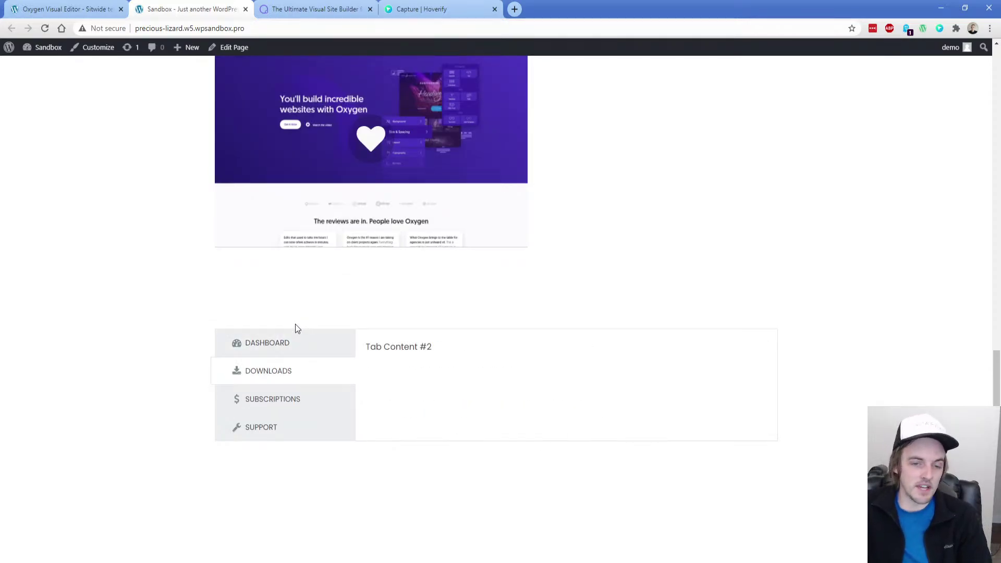
{"action": "left_click", "coordinate": [302, 350]}
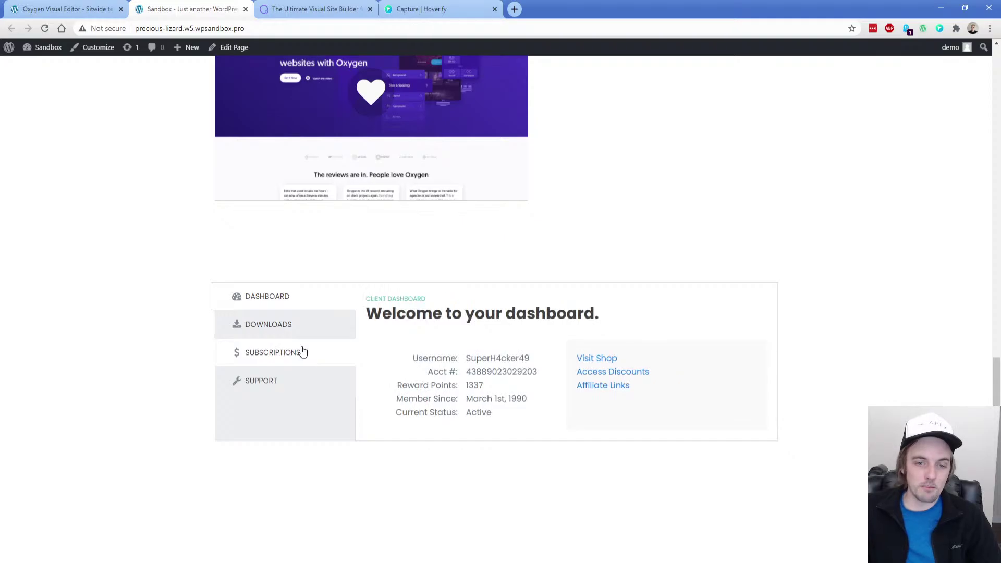
In the Oxygen editor, set the minimum height of the Dashboard Tabs' tab content class to 400 px
{"action": "left_click", "coordinate": [97, 10]}
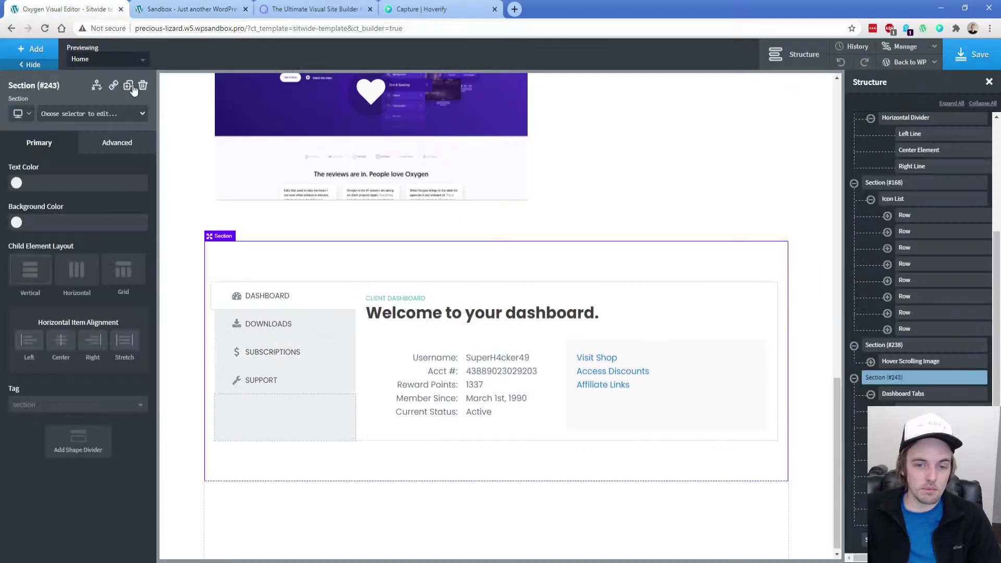
{"action": "left_click", "coordinate": [377, 331]}
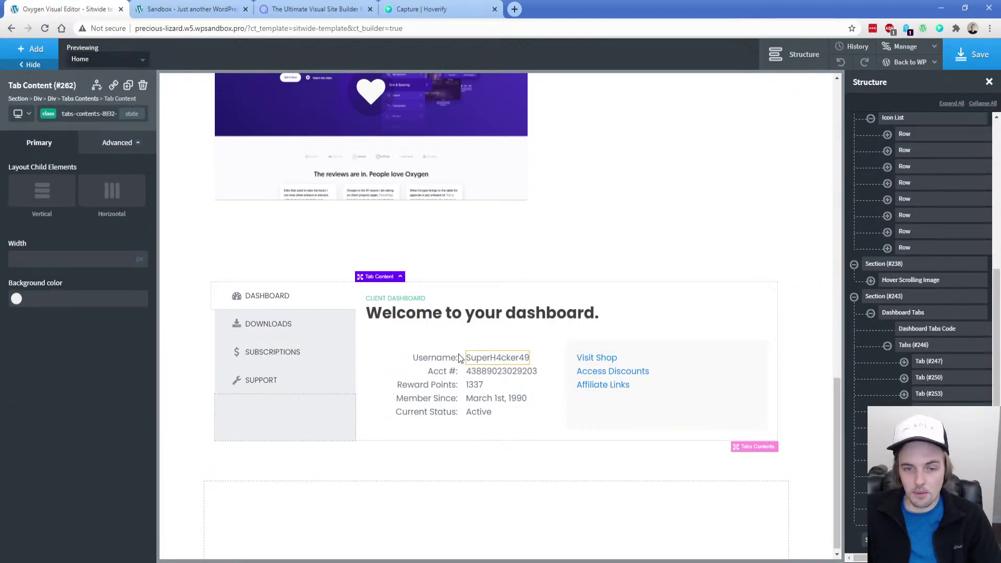
{"action": "left_click", "coordinate": [52, 113]}
{"action": "left_click", "coordinate": [60, 174]}
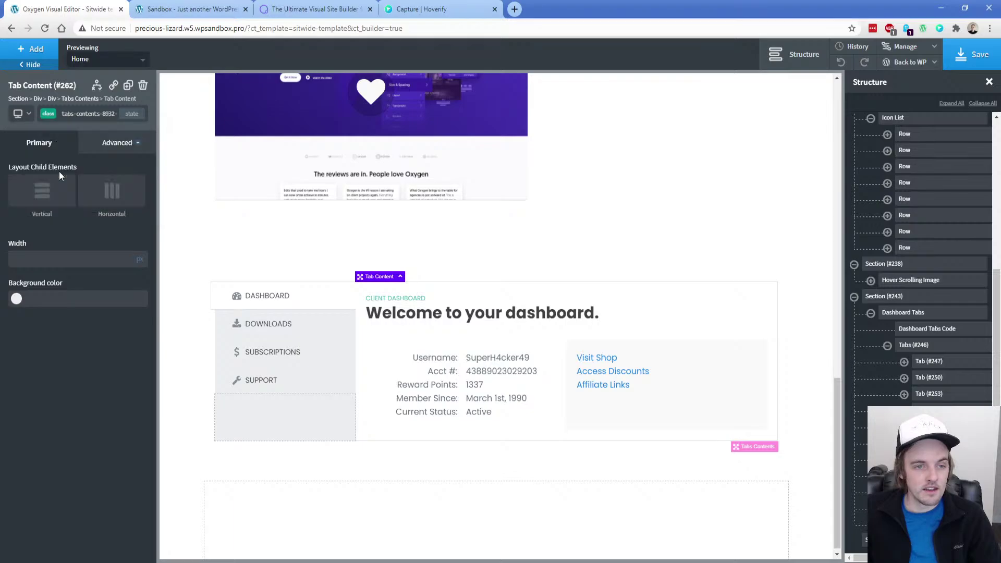
{"action": "left_click", "coordinate": [117, 143]}
{"action": "left_click", "coordinate": [86, 203]}
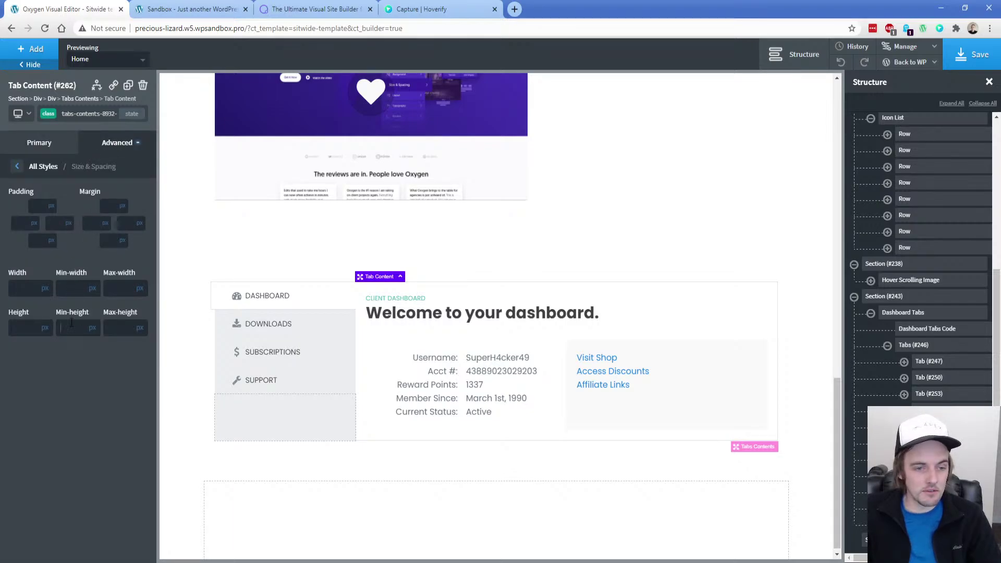
{"action": "key", "text": "BackSpace"}
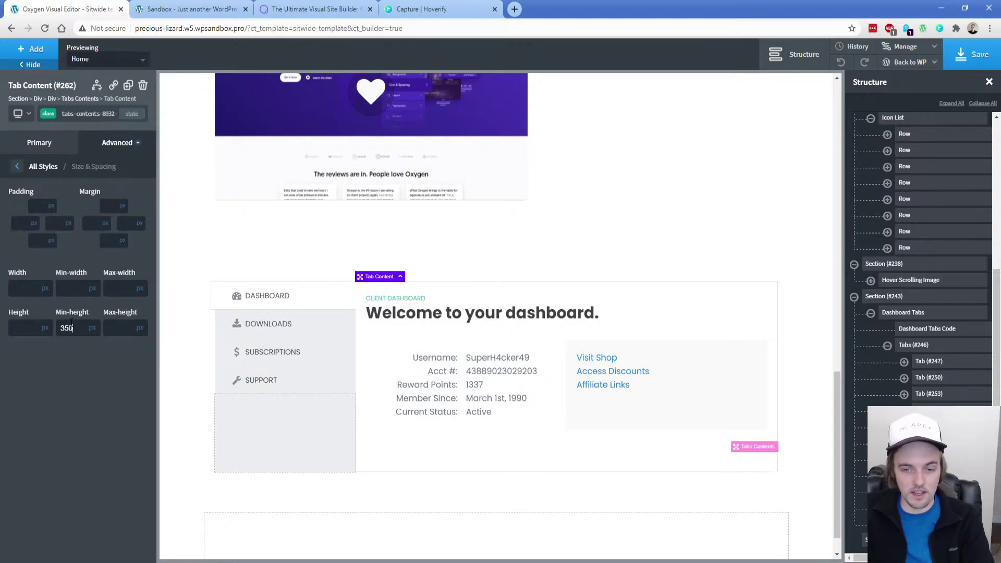
{"action": "key", "text": "ctrl+a"}
{"action": "type", "text": "400"}
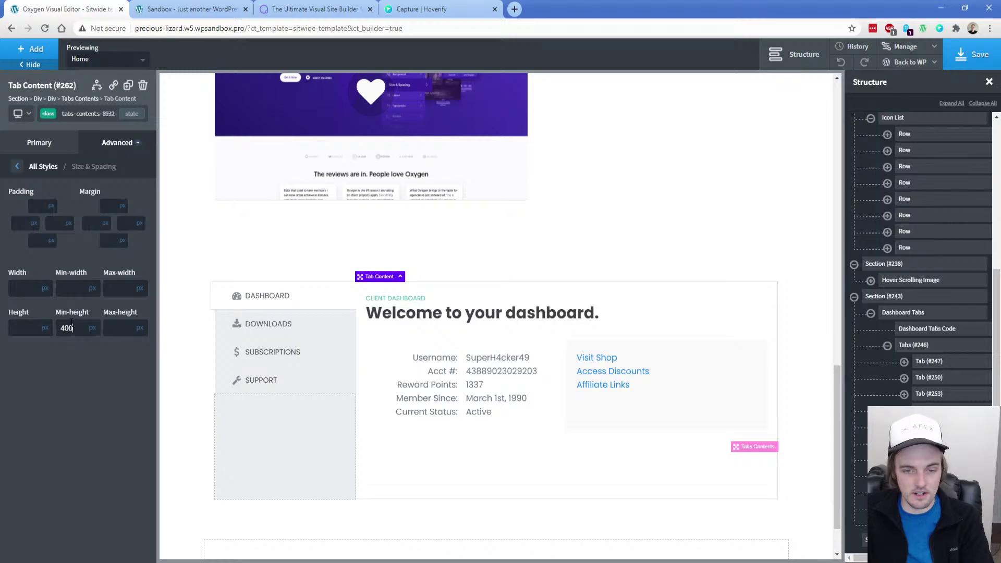
Save the template and reload the Sandbox front-end page to load the new tab content height
{"action": "left_click", "coordinate": [971, 54]}
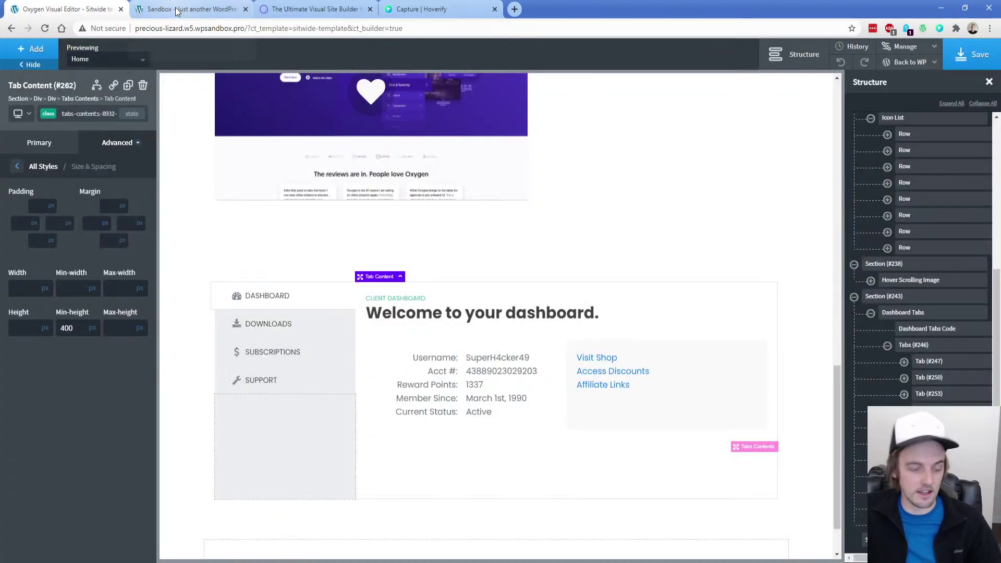
{"action": "left_click", "coordinate": [191, 9]}
{"action": "key", "text": "F5"}
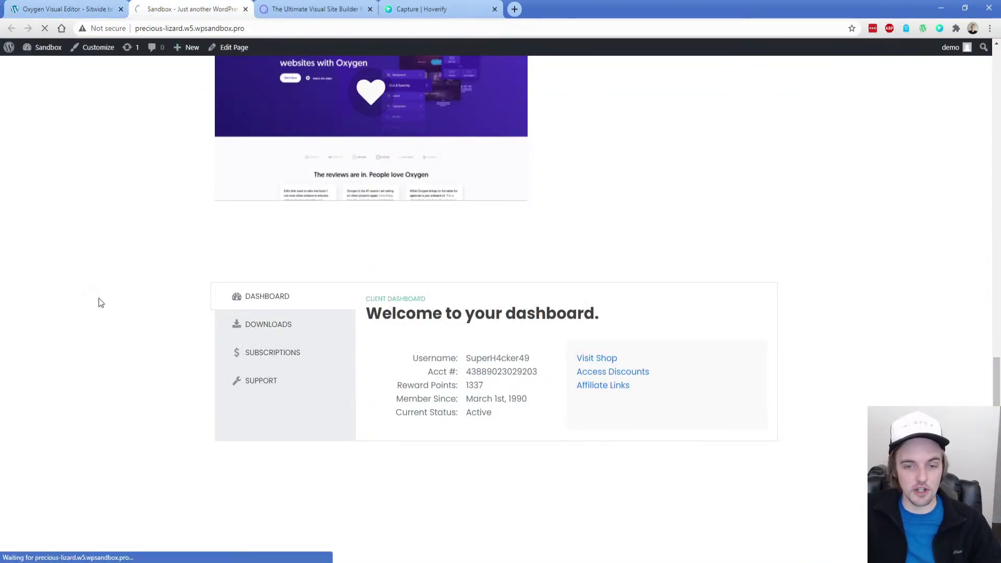
Test all four dashboard tabs on the front-end page to check their height while switching
{"action": "left_click", "coordinate": [263, 327]}
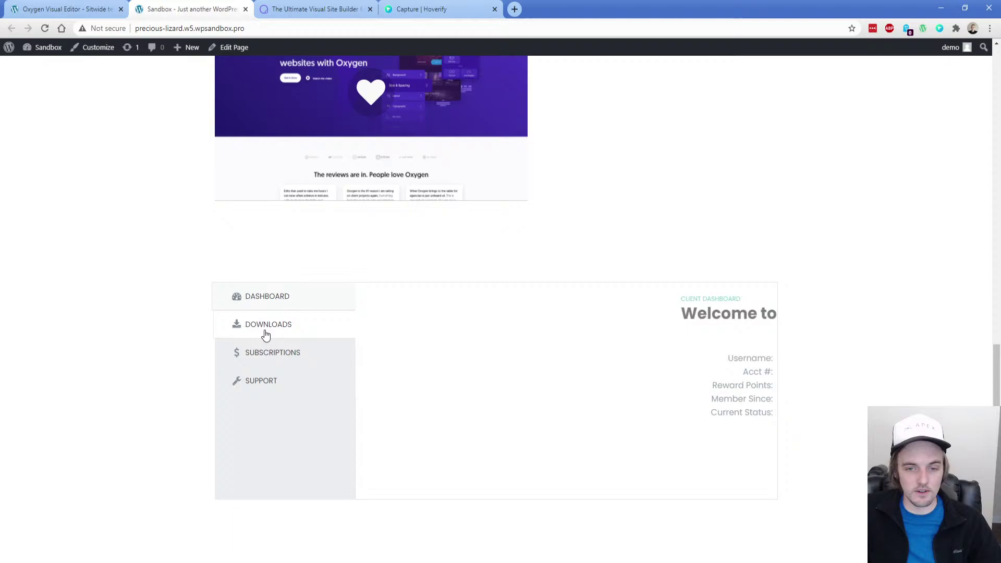
{"action": "left_click", "coordinate": [271, 357]}
{"action": "left_click", "coordinate": [270, 384]}
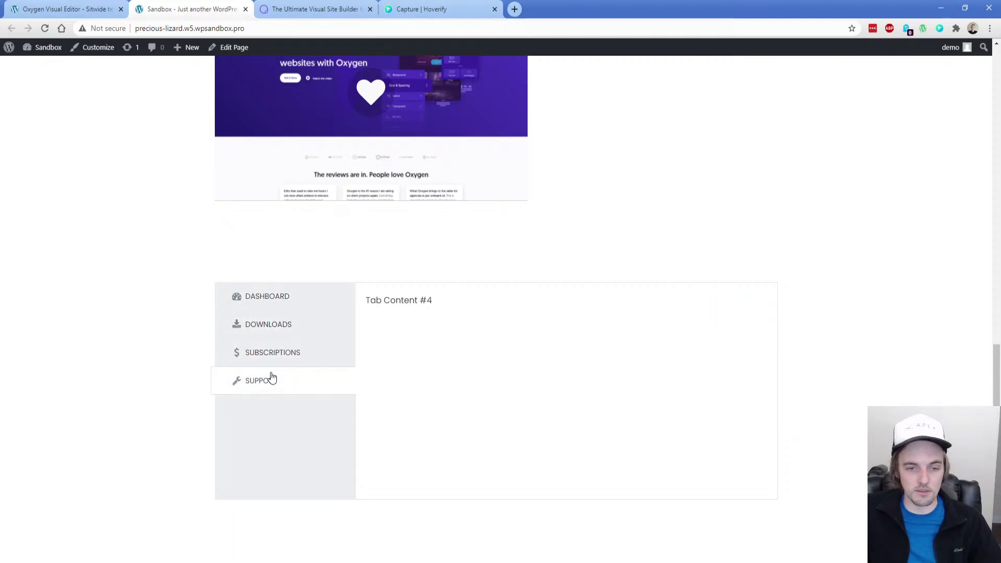
{"action": "left_click", "coordinate": [278, 302]}
{"action": "left_click", "coordinate": [281, 326]}
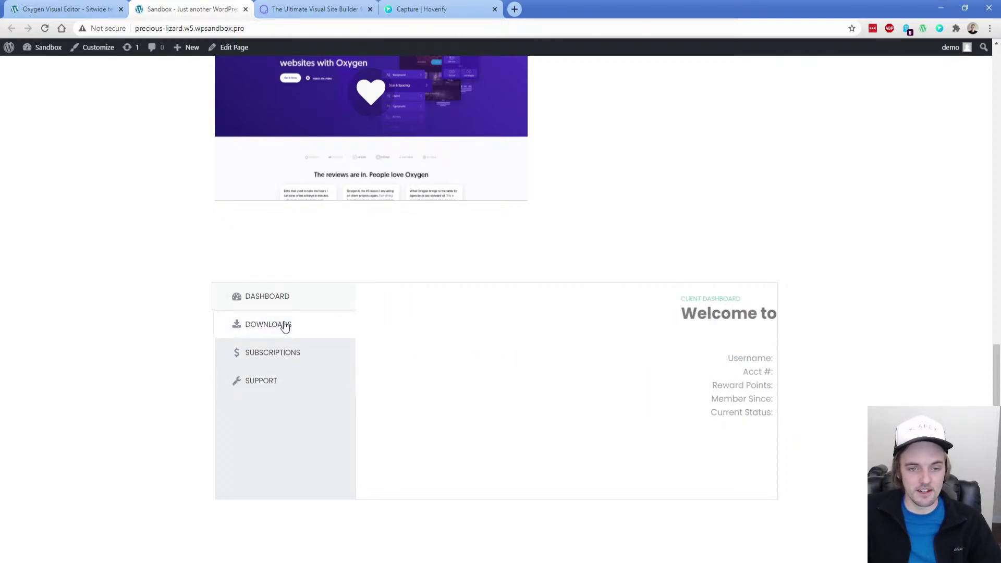
{"action": "left_click", "coordinate": [285, 304]}
Return to the Oxygen editor and add a new section below the Dashboard Tabs section
{"action": "left_click", "coordinate": [71, 15]}
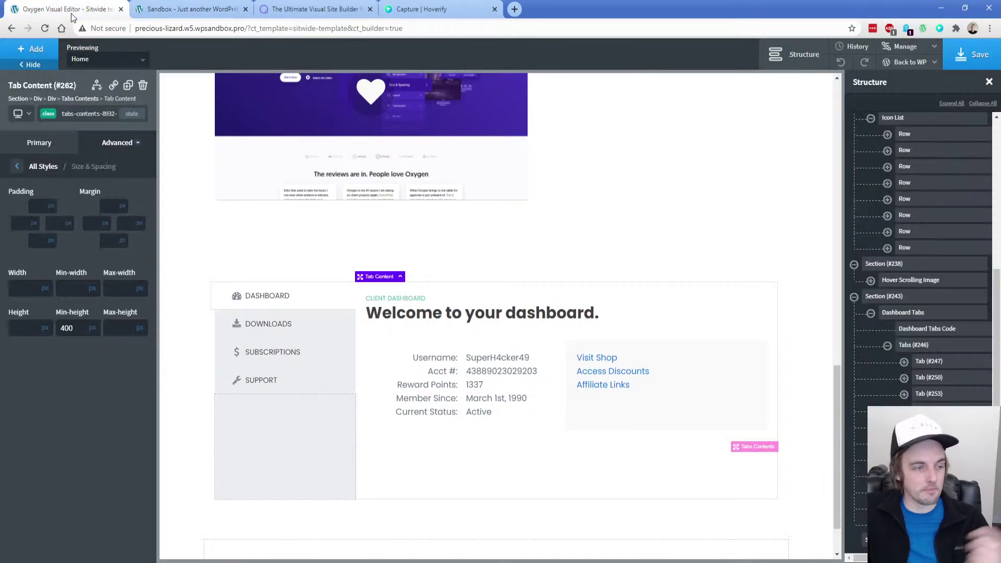
{"action": "left_click", "coordinate": [884, 296]}
{"action": "left_click", "coordinate": [31, 49]}
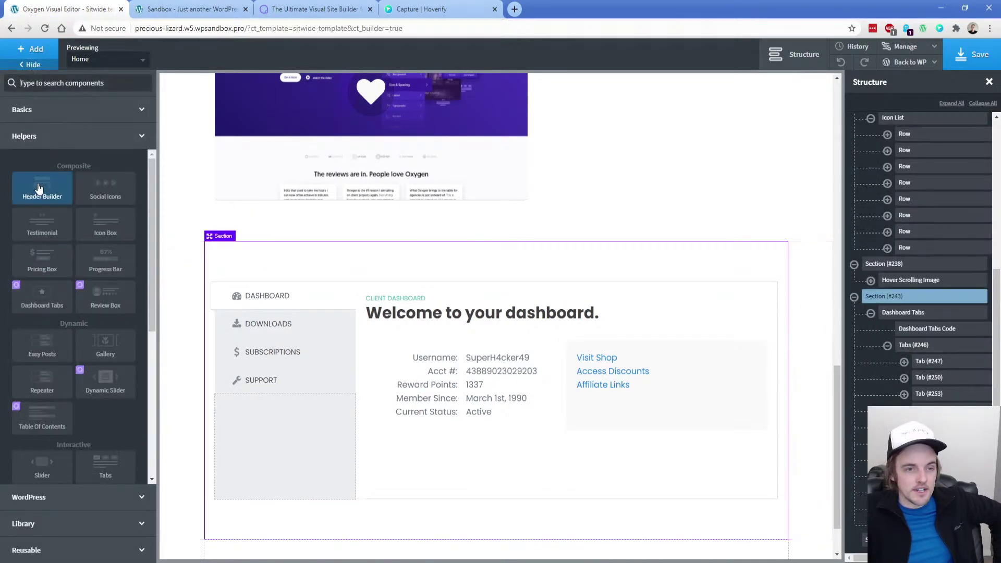
{"action": "left_click", "coordinate": [39, 111]}
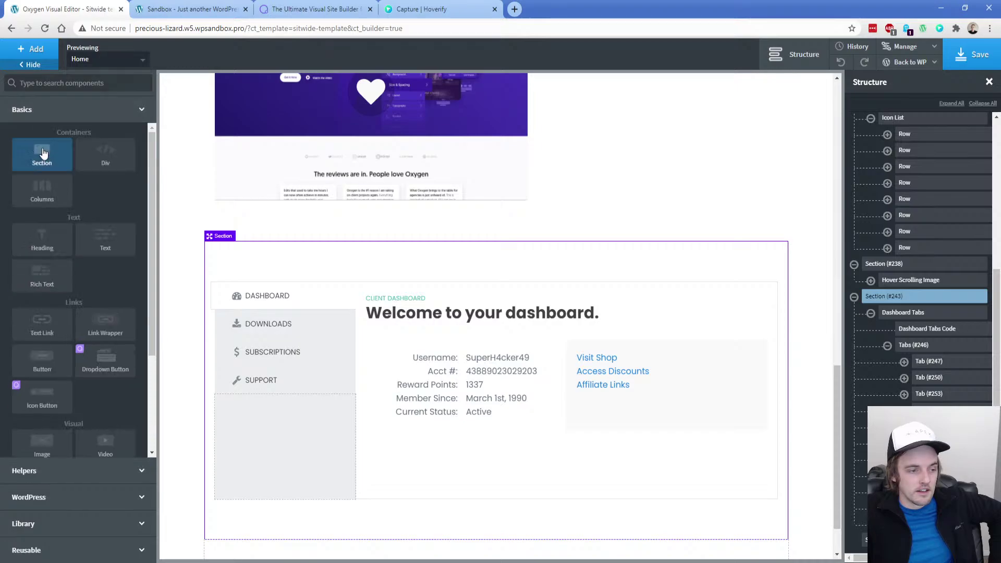
{"action": "left_click", "coordinate": [46, 155]}
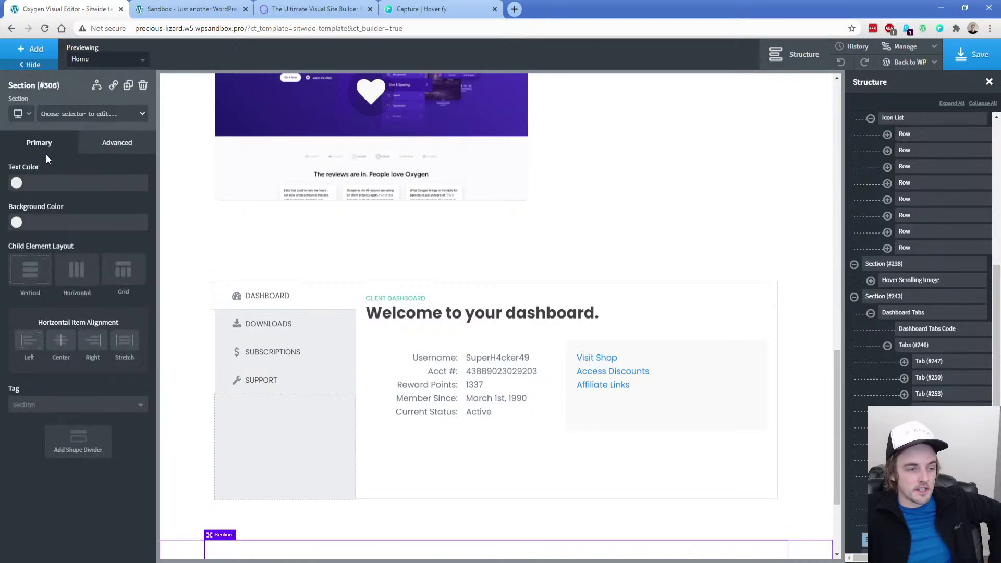
{"action": "scroll", "coordinate": [292, 373], "scroll_direction": "down", "scroll_amount": 3}
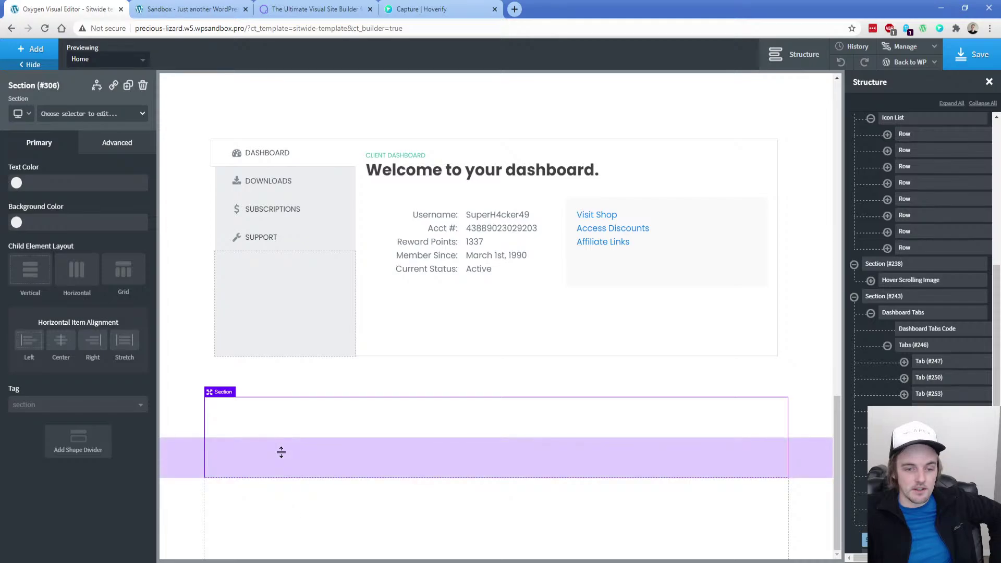
Add the Review Box composite element to the new empty section
{"action": "left_click", "coordinate": [32, 49]}
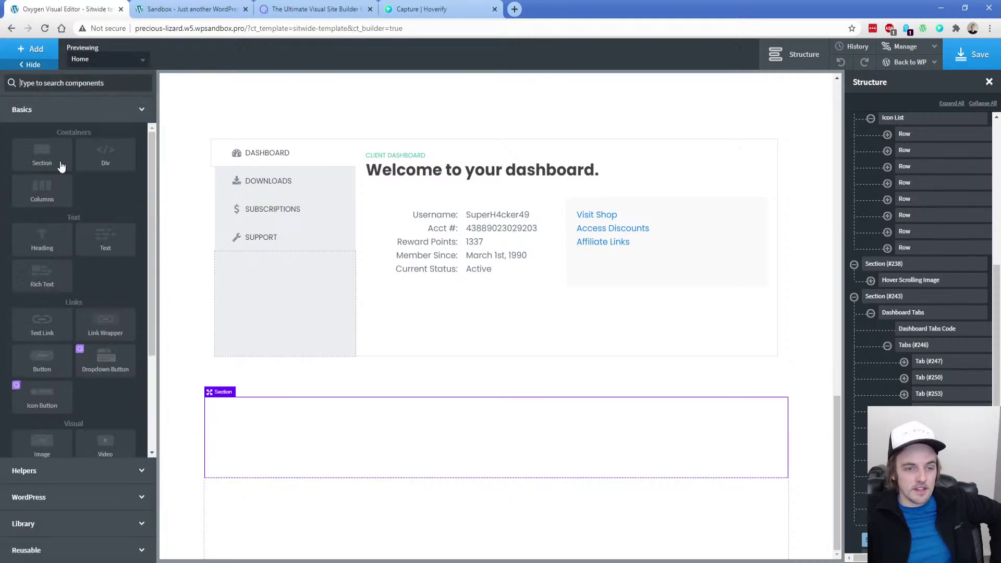
{"action": "left_click", "coordinate": [76, 469]}
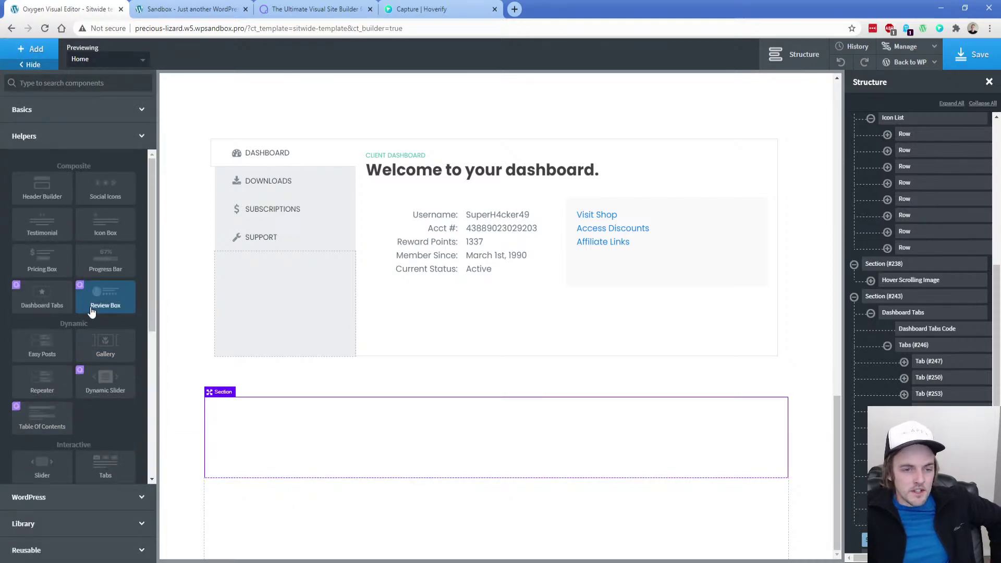
{"action": "left_click", "coordinate": [105, 294]}
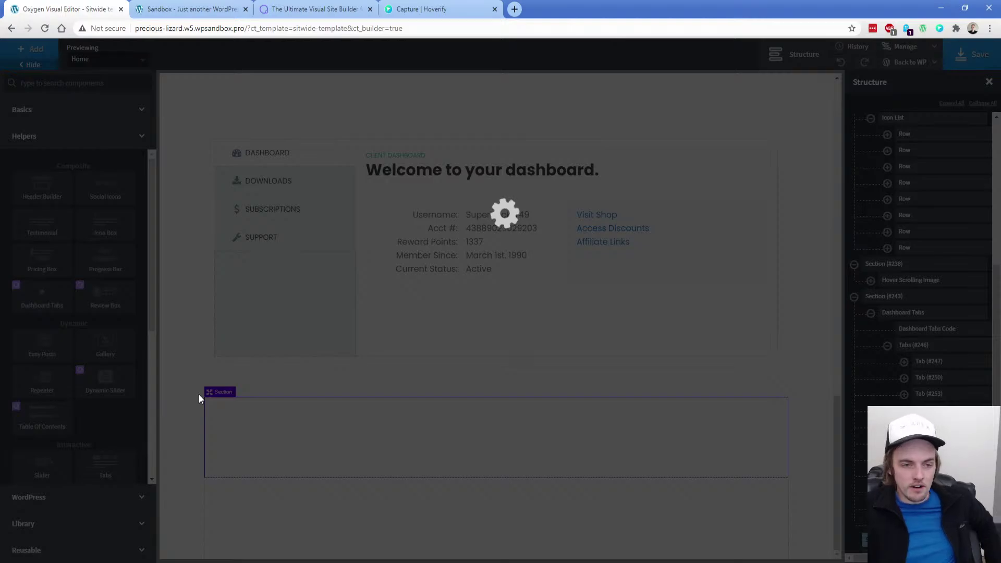
{"action": "scroll", "coordinate": [224, 408], "scroll_direction": "down", "scroll_amount": 4}
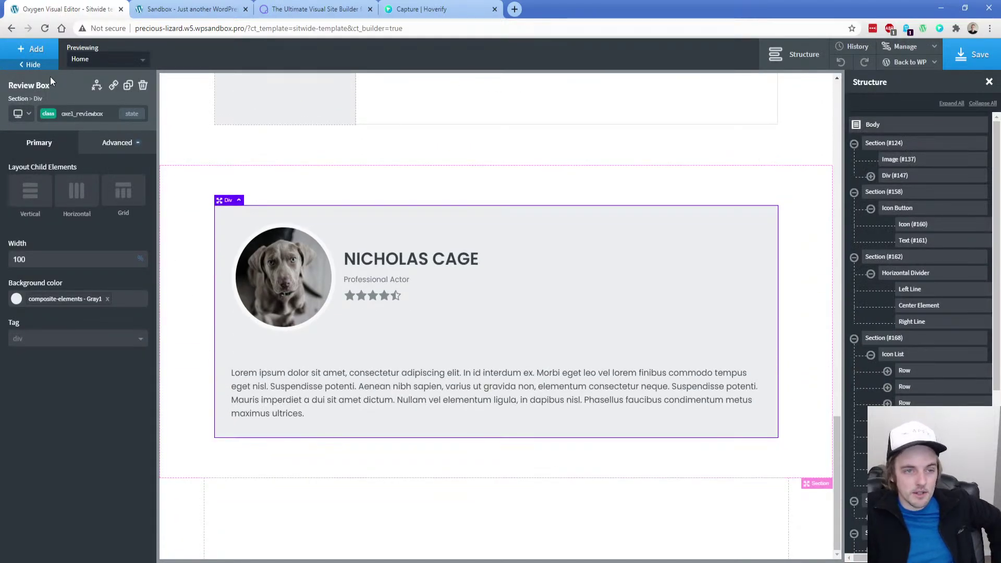
Add Oxygen's built-in Testimonial element below the Review Box in the same section for comparison
{"action": "left_click", "coordinate": [37, 51]}
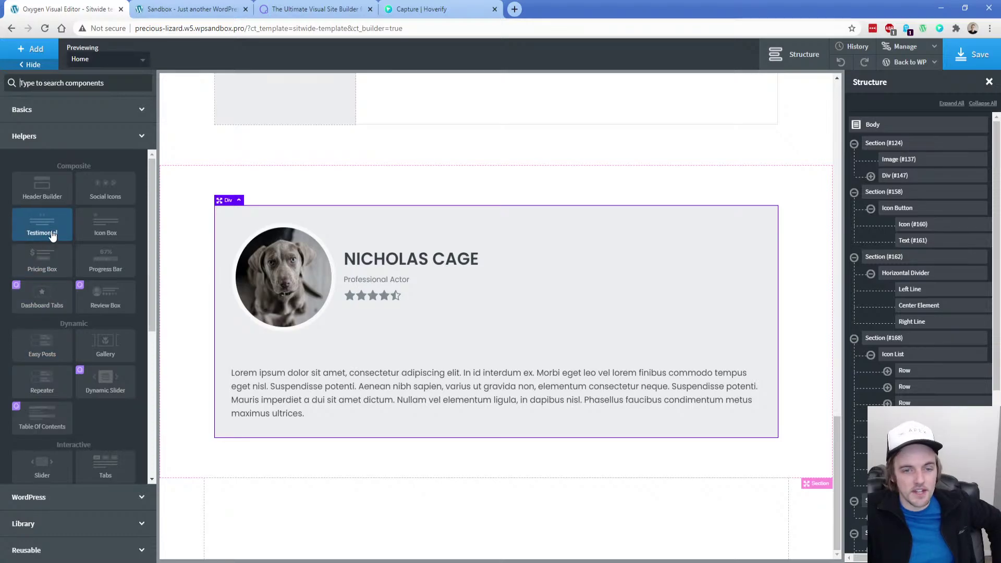
{"action": "left_click", "coordinate": [183, 290]}
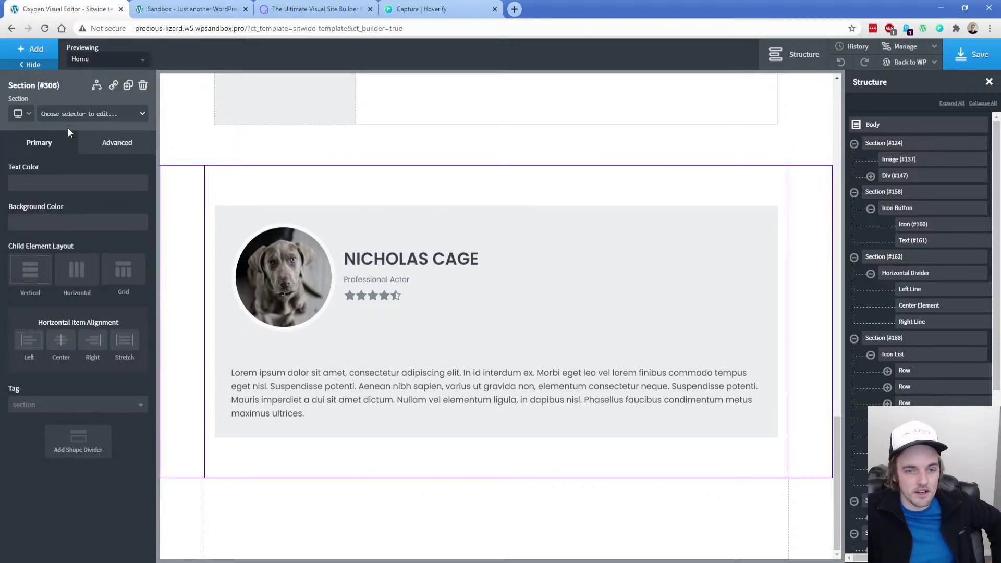
{"action": "left_click", "coordinate": [31, 49]}
{"action": "left_click", "coordinate": [43, 214]}
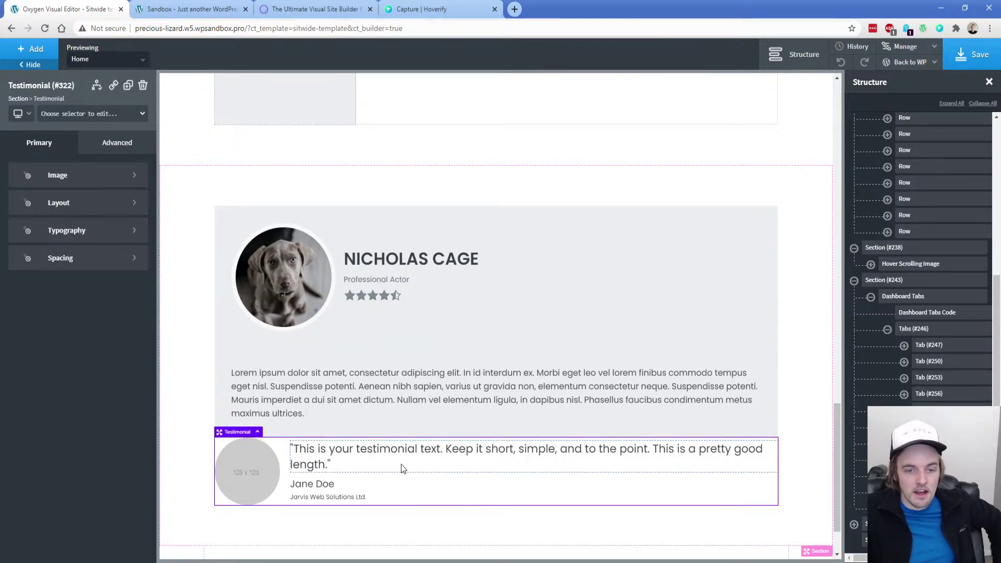
Review the Testimonial element's Image, Layout and Typography settings
{"action": "left_click", "coordinate": [76, 185]}
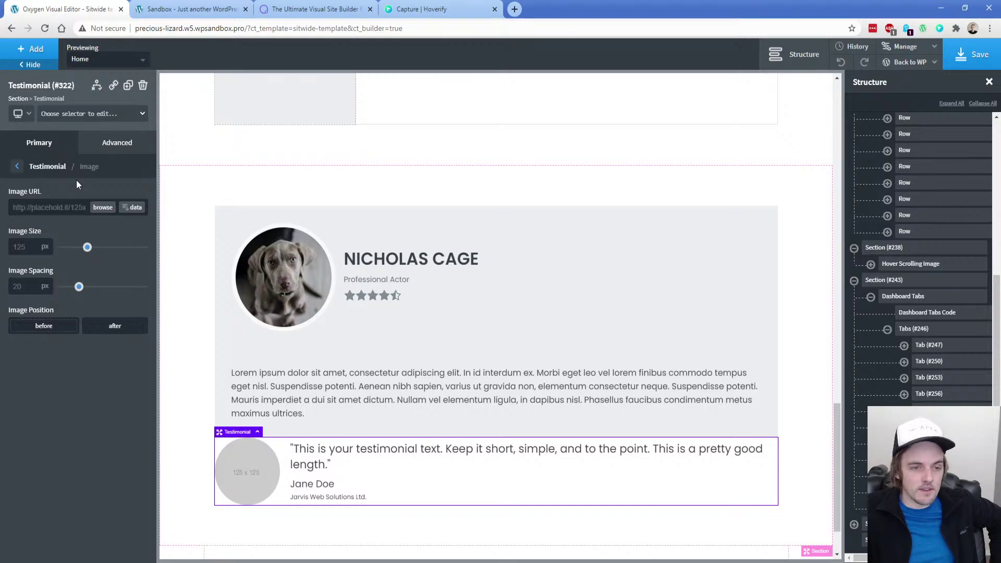
{"action": "left_click", "coordinate": [17, 166]}
{"action": "left_click", "coordinate": [50, 206]}
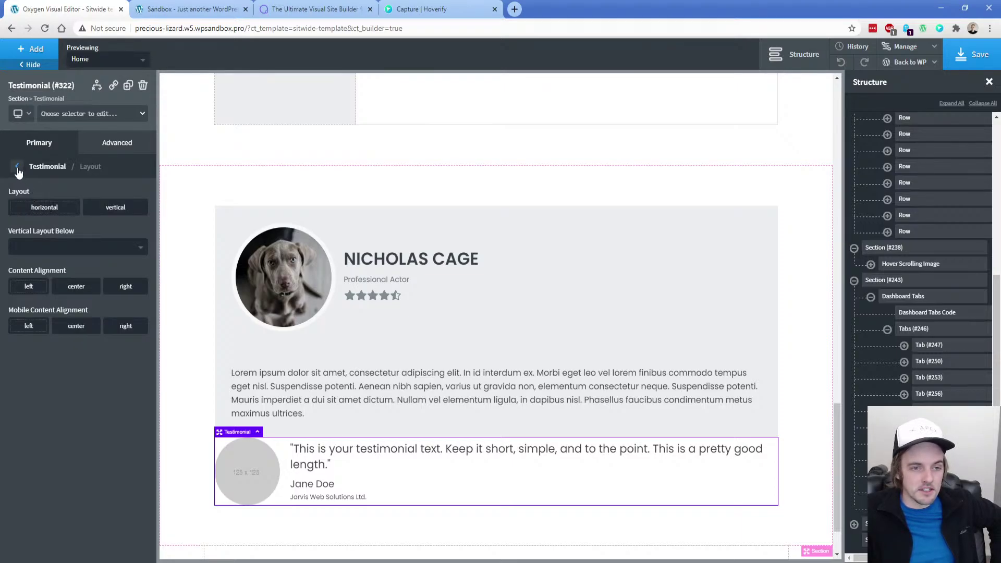
{"action": "left_click", "coordinate": [17, 166]}
{"action": "left_click", "coordinate": [48, 231]}
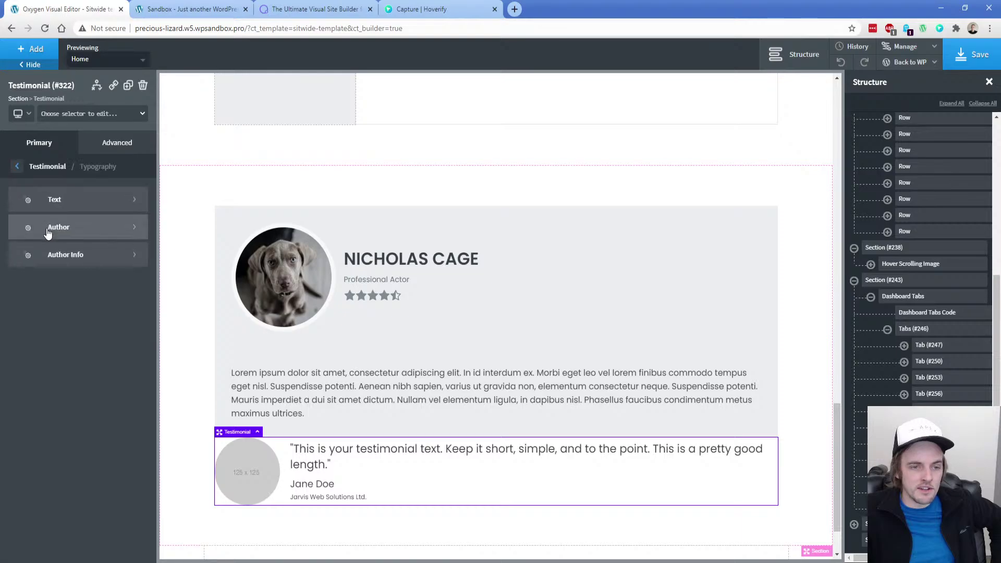
Inspect the Review Box's structure: its reviewer details wrapper, rows, outer container and rich text
{"action": "left_click", "coordinate": [512, 281]}
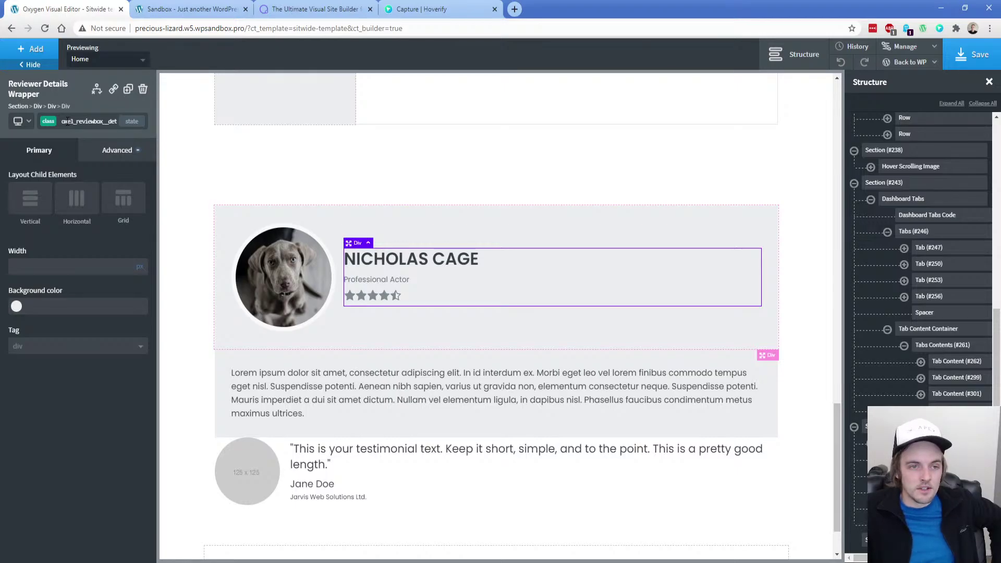
{"action": "left_click", "coordinate": [449, 221]}
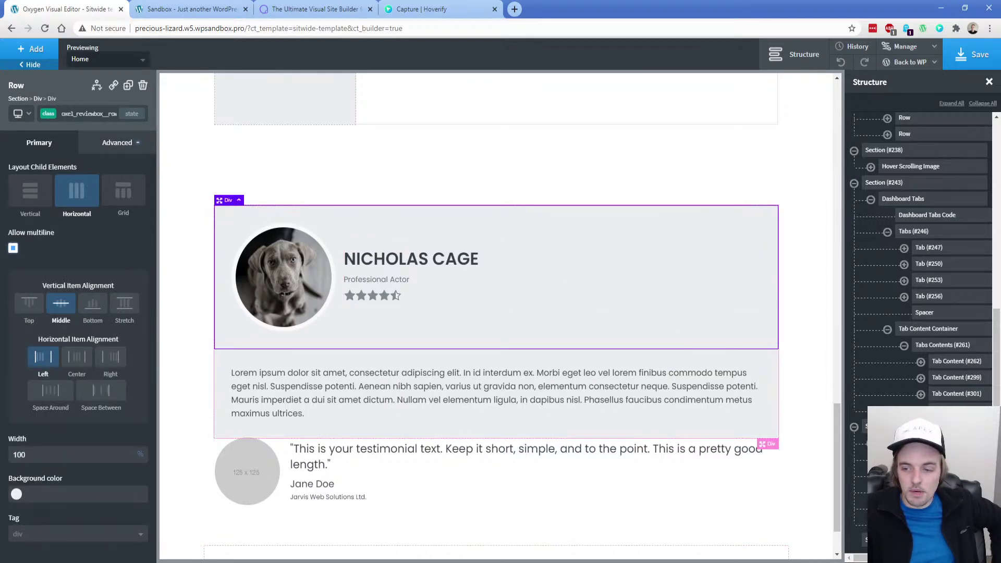
{"action": "left_click", "coordinate": [239, 200]}
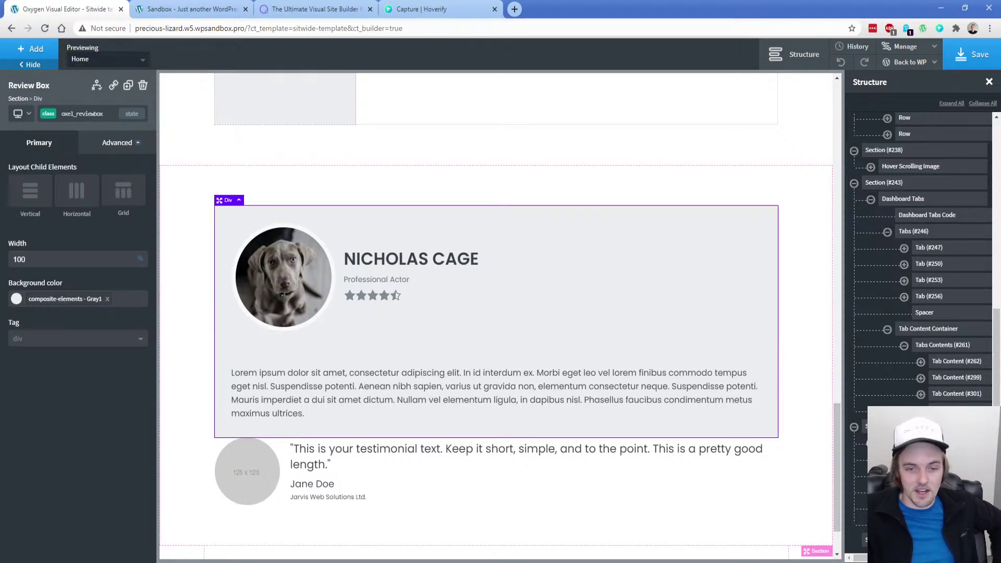
{"action": "left_click", "coordinate": [437, 370]}
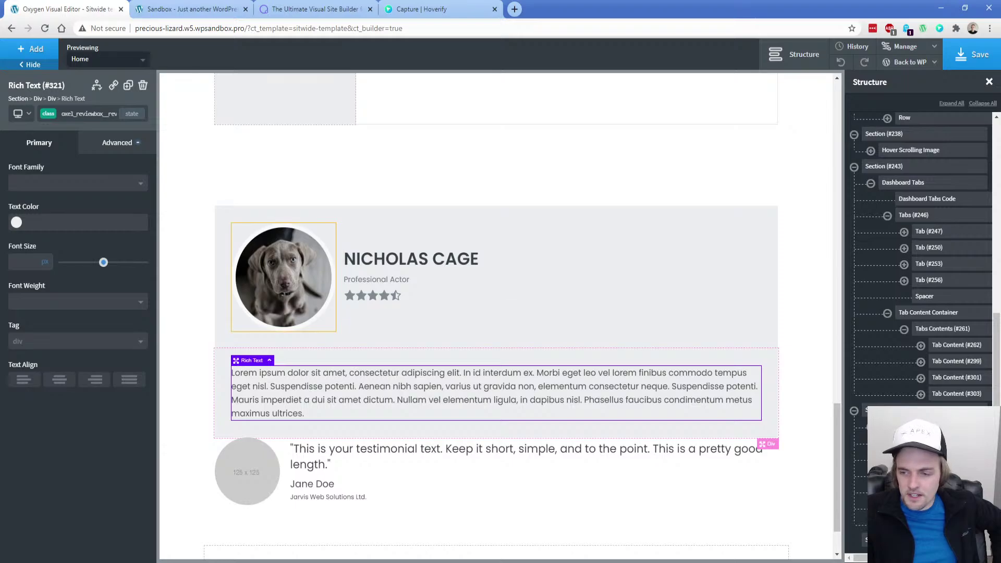
{"action": "left_click", "coordinate": [522, 333]}
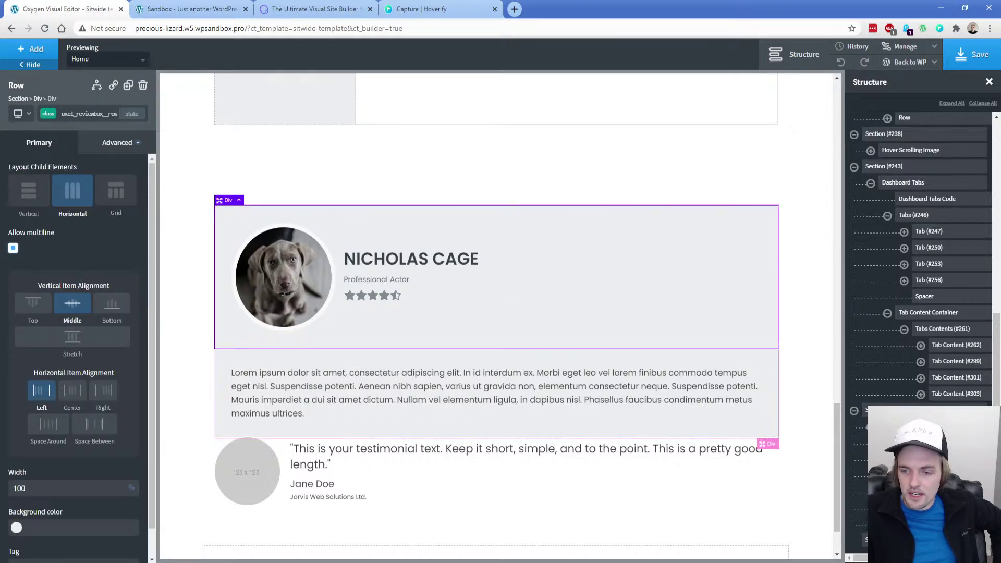
Delete the built-in Testimonial element from the section and select the Review Box container
{"action": "left_click", "coordinate": [239, 201]}
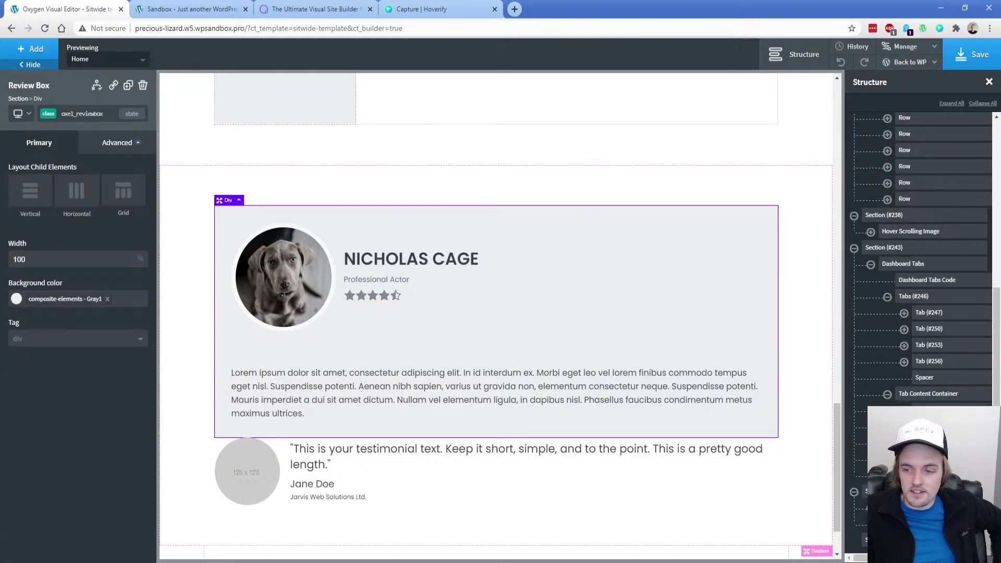
{"action": "left_click", "coordinate": [979, 524]}
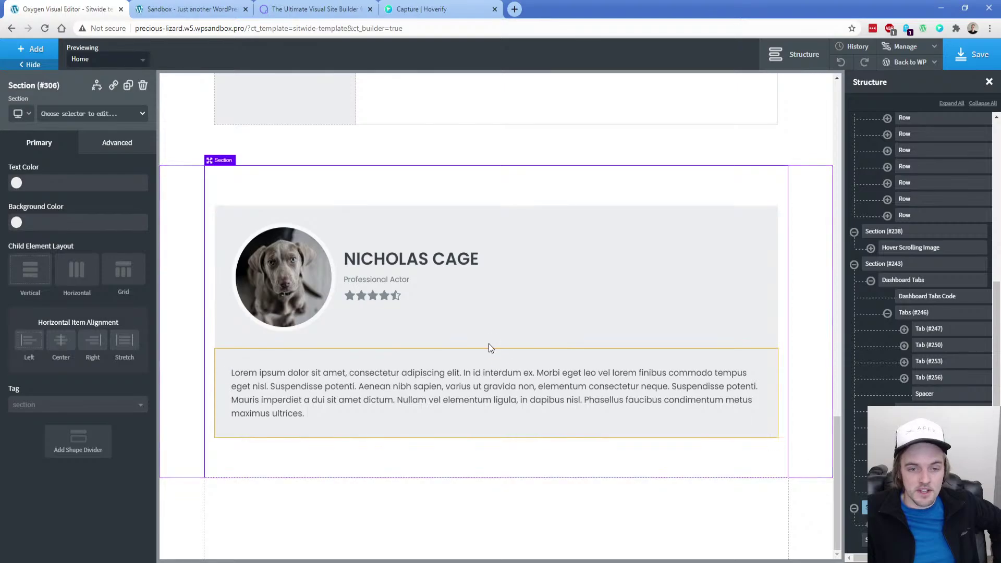
{"action": "left_click", "coordinate": [699, 431]}
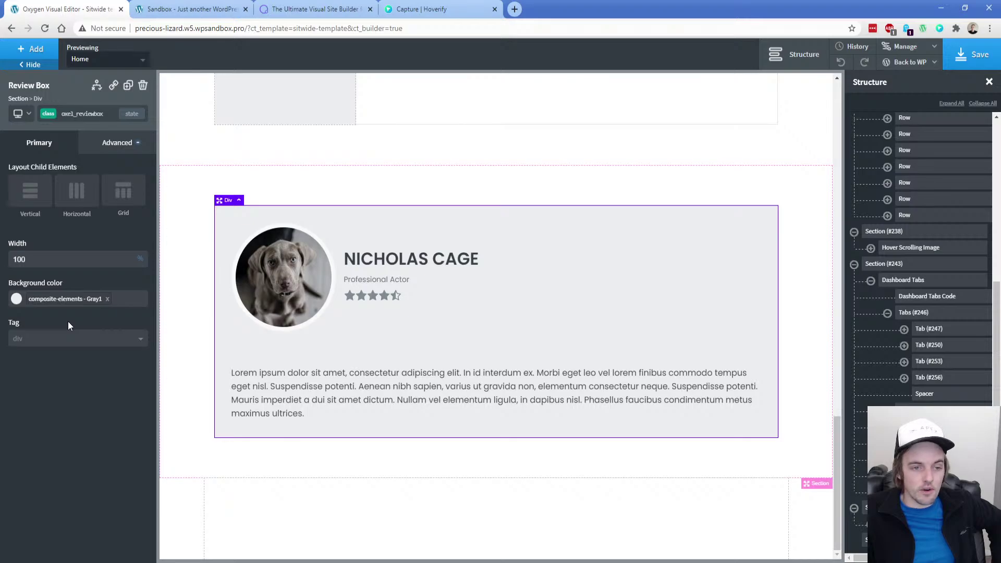
Inspect the Review Box's text row, reviewer name, job title, star rating icons and details wrapper
{"action": "left_click", "coordinate": [871, 525]}
{"action": "scroll", "coordinate": [876, 524], "scroll_direction": "down", "scroll_amount": 2}
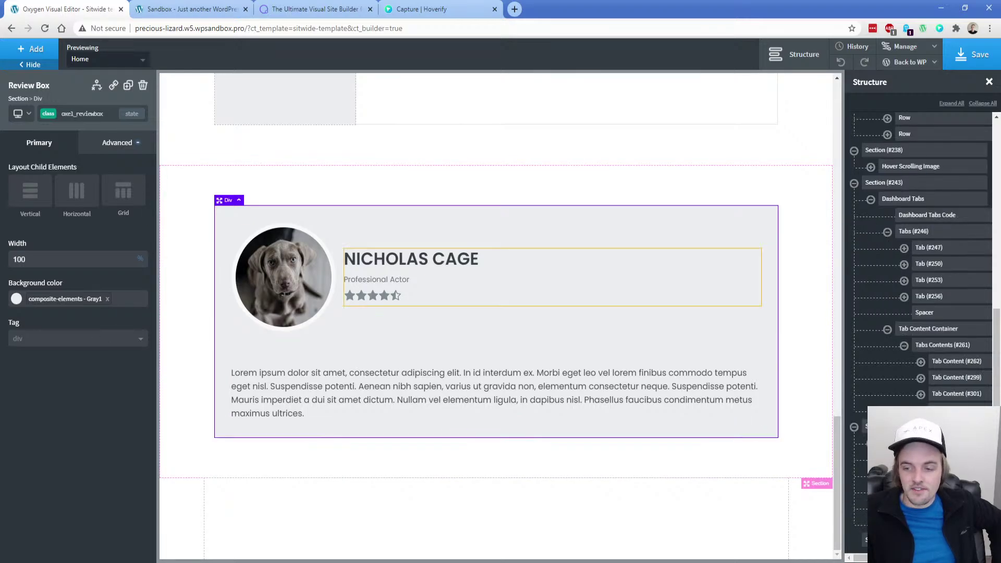
{"action": "left_click", "coordinate": [912, 460]}
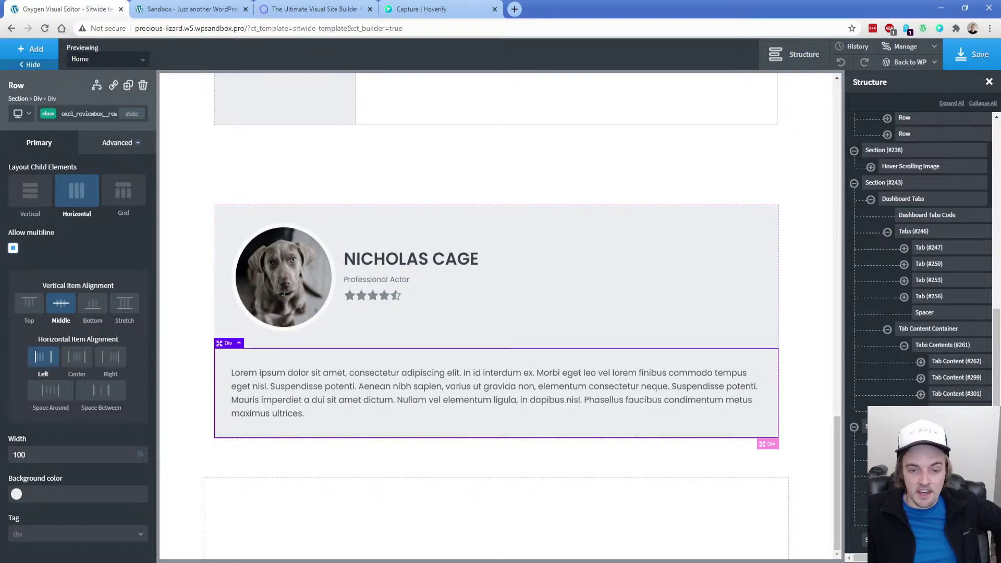
{"action": "left_click", "coordinate": [423, 261]}
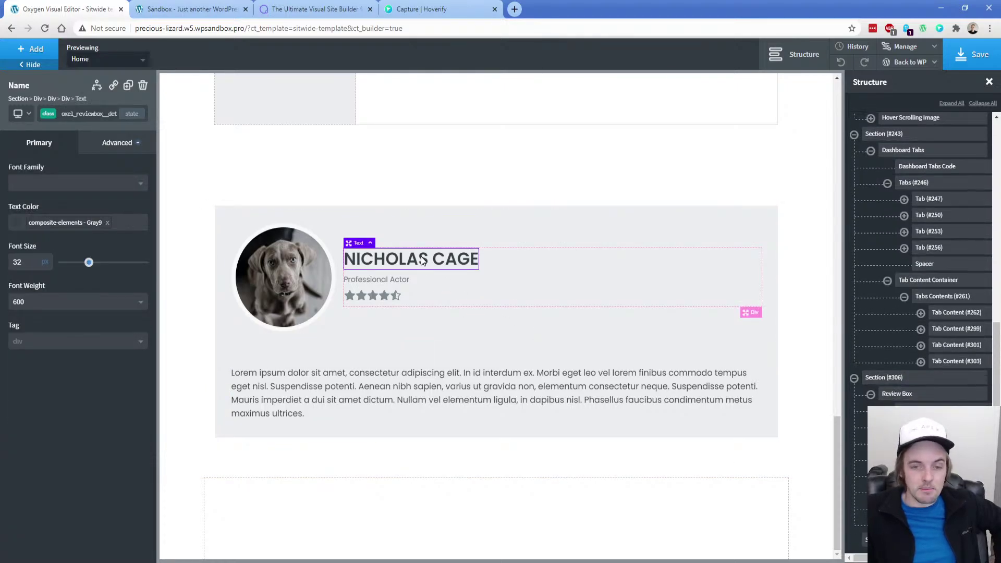
{"action": "left_click", "coordinate": [391, 281]}
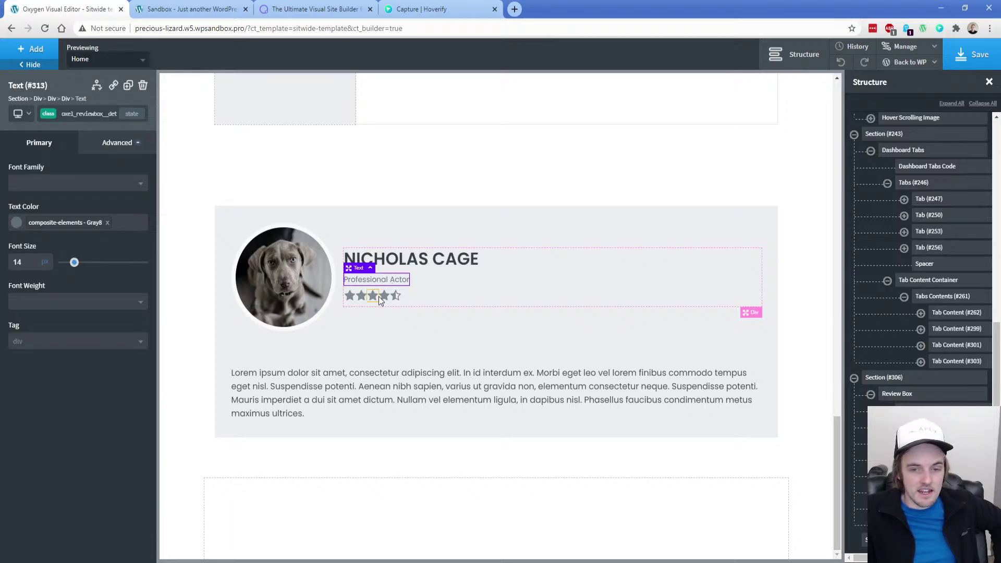
{"action": "left_click", "coordinate": [387, 298]}
{"action": "left_click", "coordinate": [362, 296]}
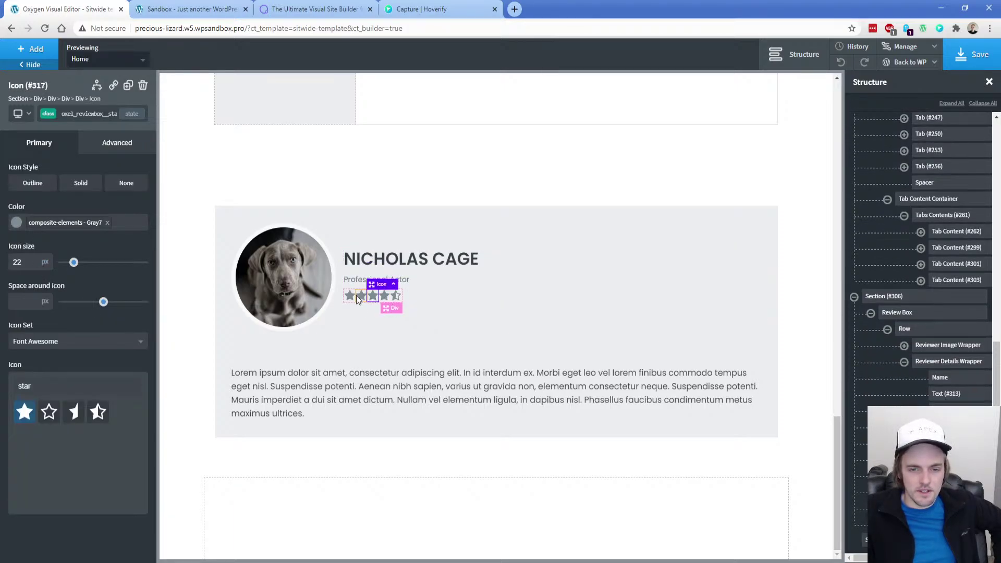
{"action": "left_click", "coordinate": [395, 296]}
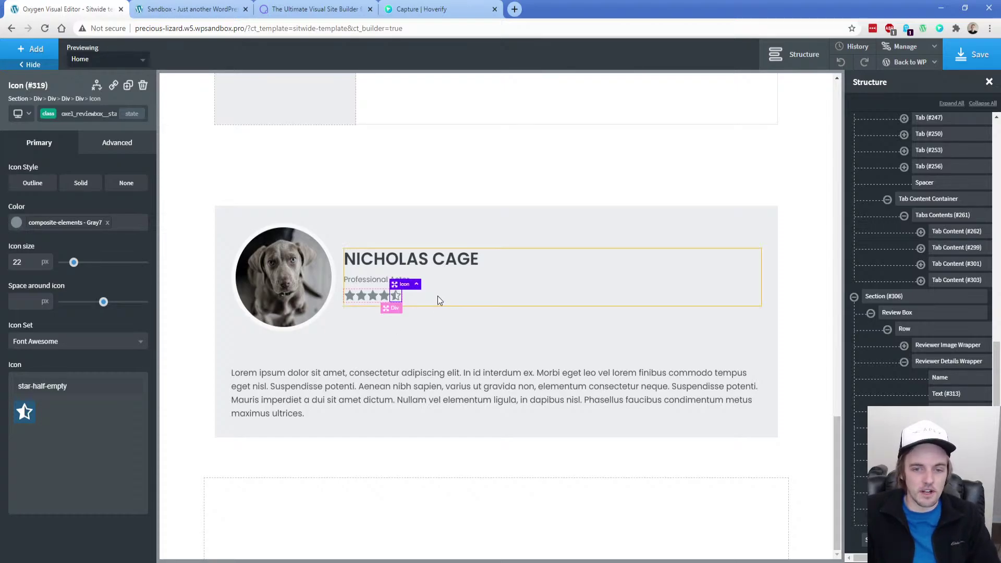
{"action": "left_click", "coordinate": [486, 282]}
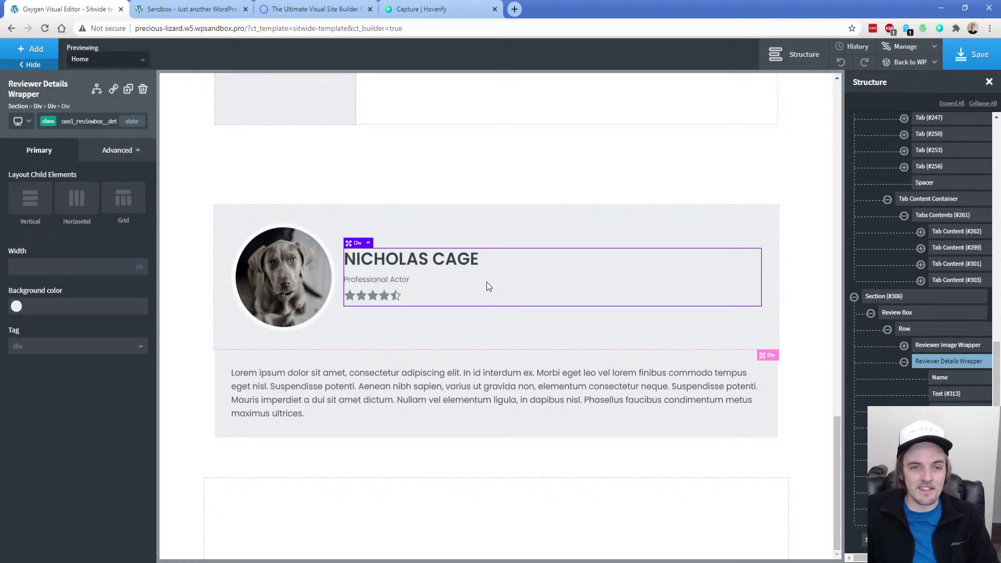
{"action": "left_click", "coordinate": [378, 295]}
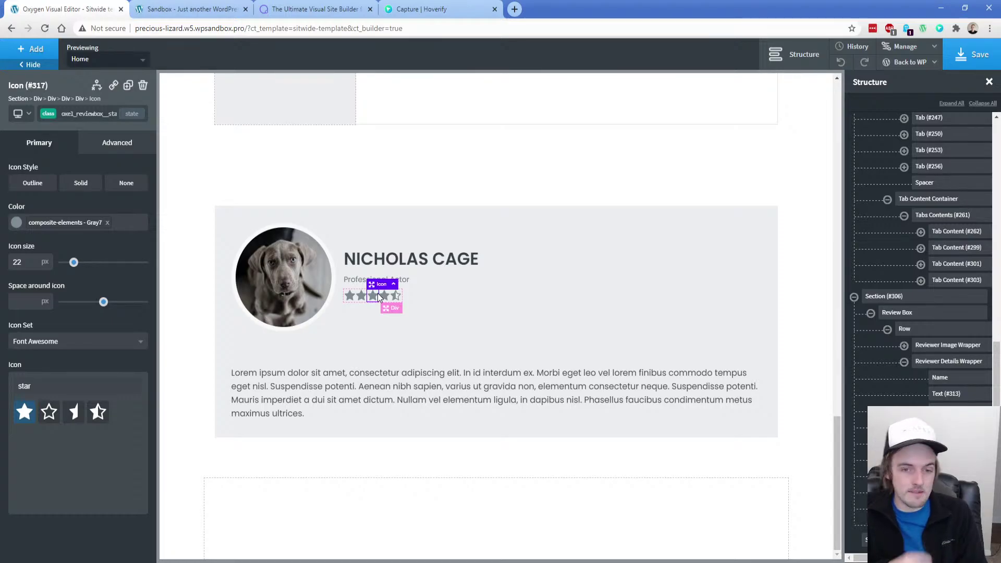
Give the Review Box container a bottom margin and duplicate it within the section
{"action": "left_click", "coordinate": [328, 223]}
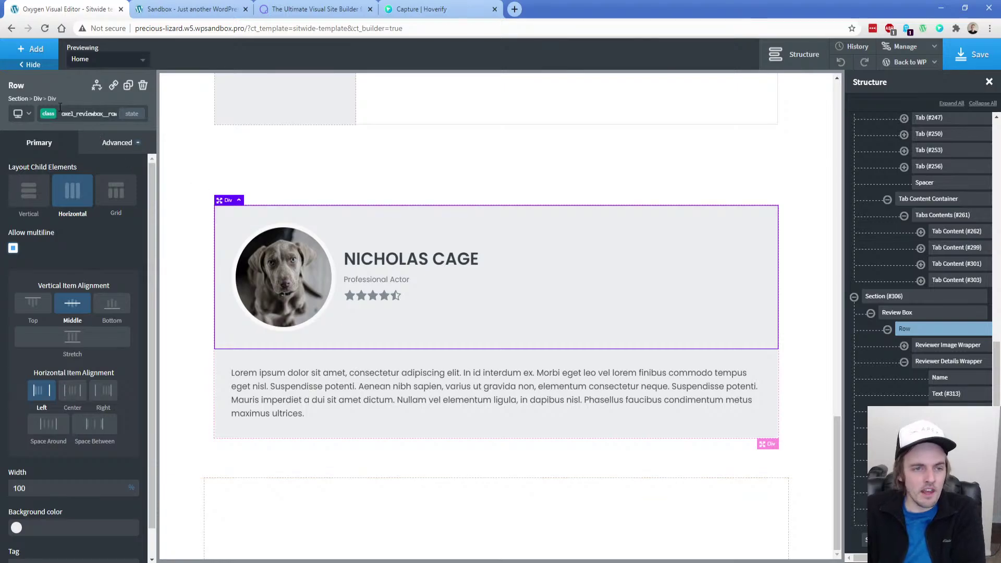
{"action": "left_click", "coordinate": [38, 98]}
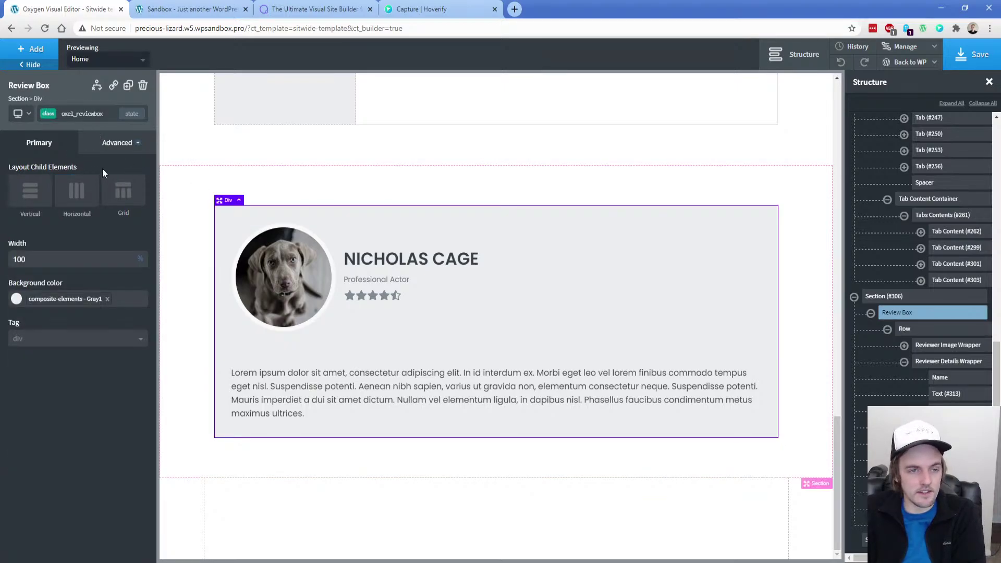
{"action": "left_click", "coordinate": [112, 151]}
{"action": "left_click", "coordinate": [102, 204]}
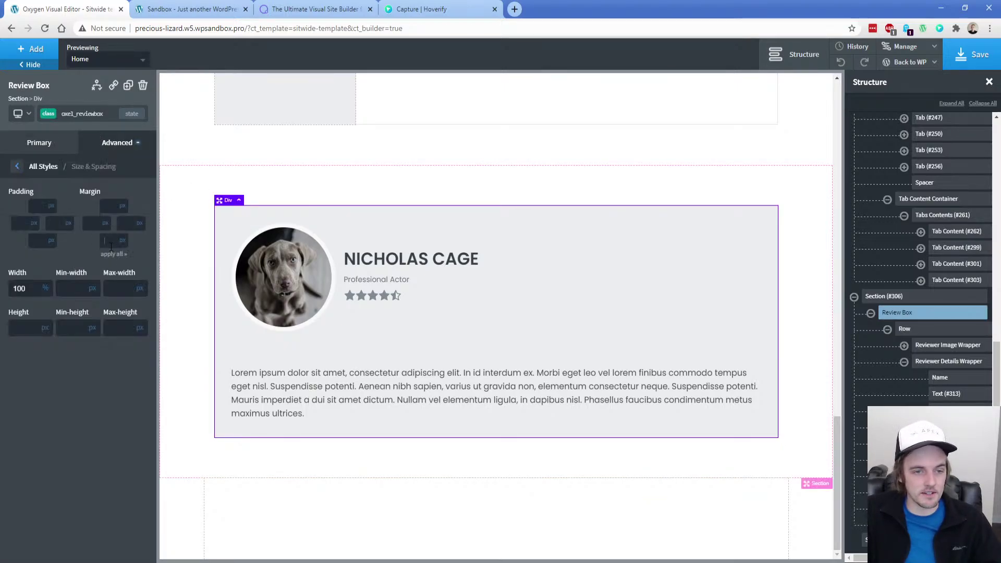
{"action": "left_click", "coordinate": [128, 85]}
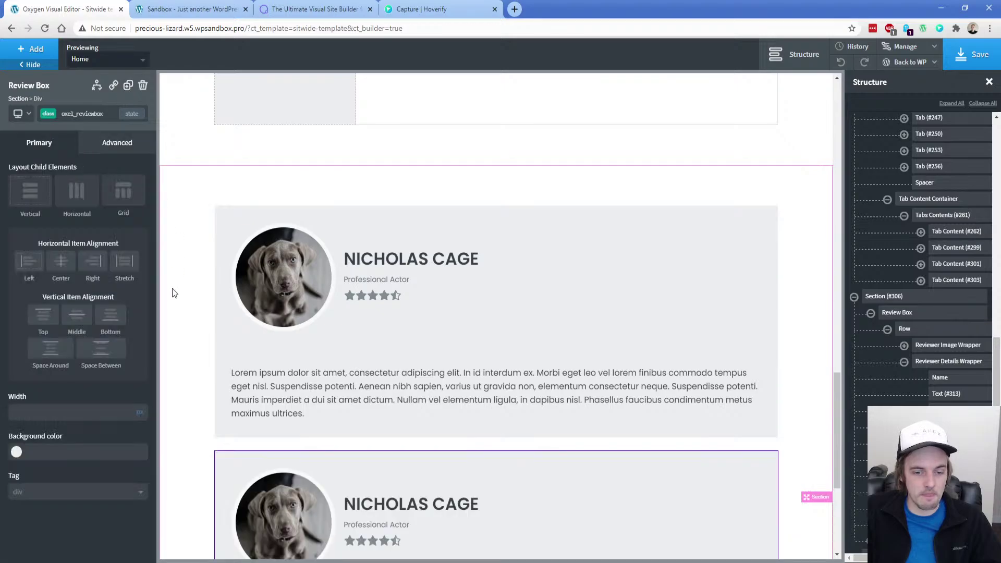
Add the class oxel_reviewbox_light to the duplicated Review Box alongside its existing oxel_reviewbox class
{"action": "scroll", "coordinate": [177, 282], "scroll_direction": "down", "scroll_amount": 3}
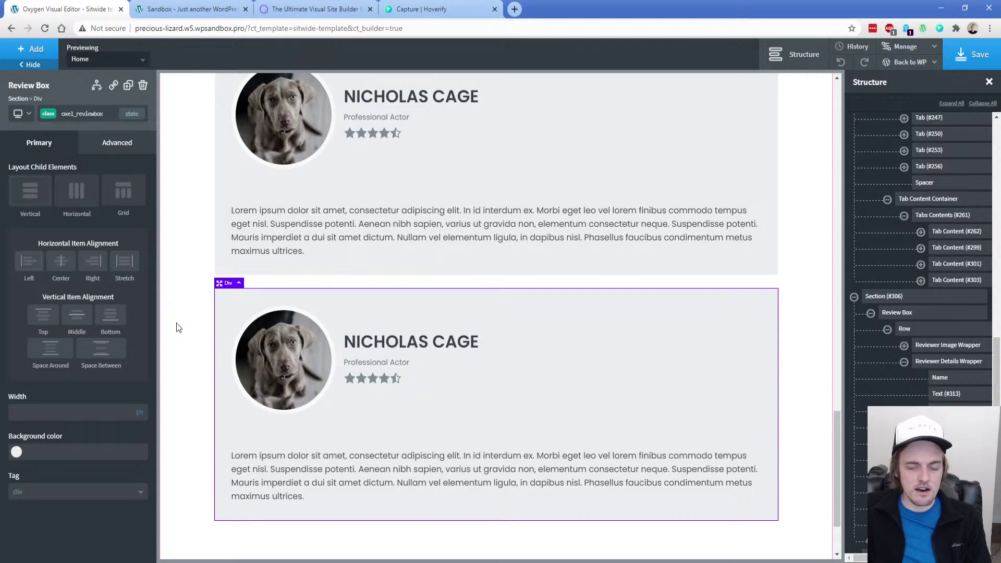
{"action": "left_click", "coordinate": [48, 116]}
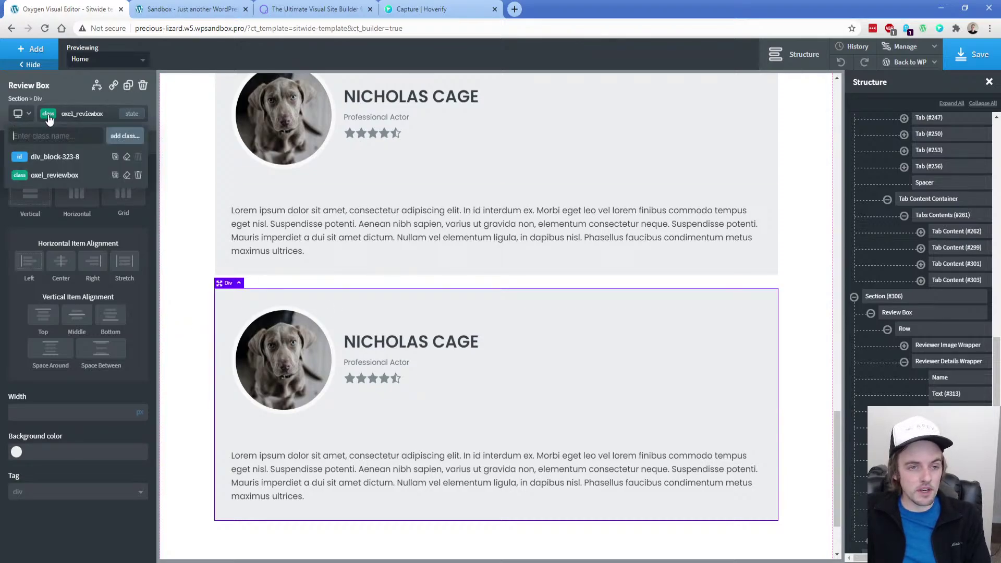
{"action": "left_click", "coordinate": [61, 182]}
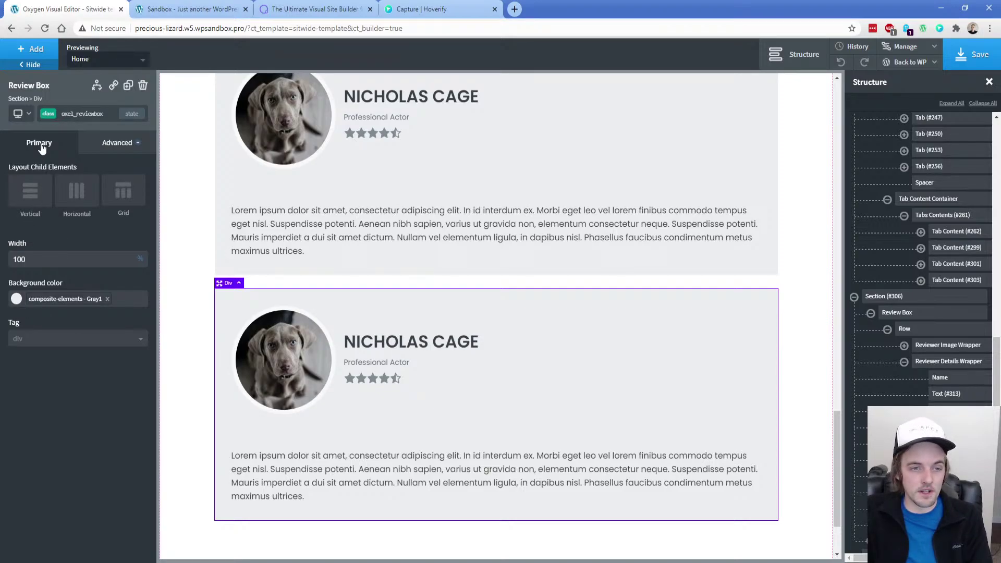
{"action": "left_click", "coordinate": [46, 116]}
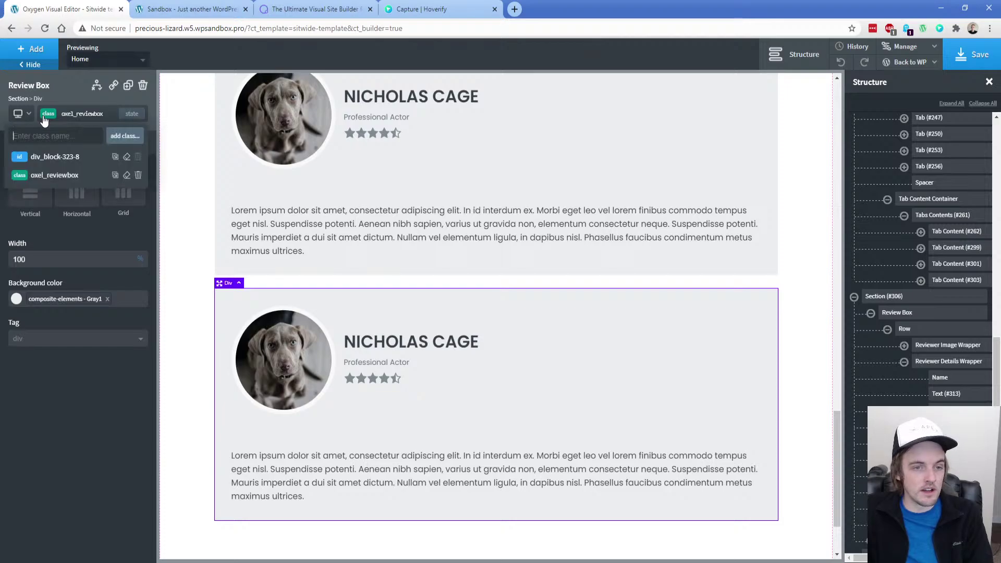
{"action": "left_click", "coordinate": [58, 183]}
{"action": "left_click", "coordinate": [78, 114]}
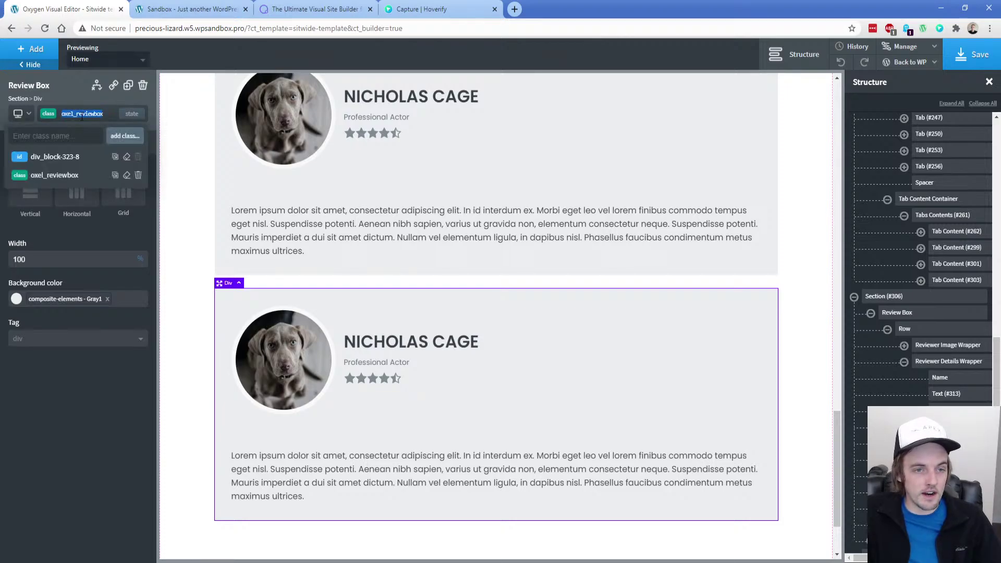
{"action": "left_click", "coordinate": [78, 113]}
{"action": "left_click", "coordinate": [47, 116]}
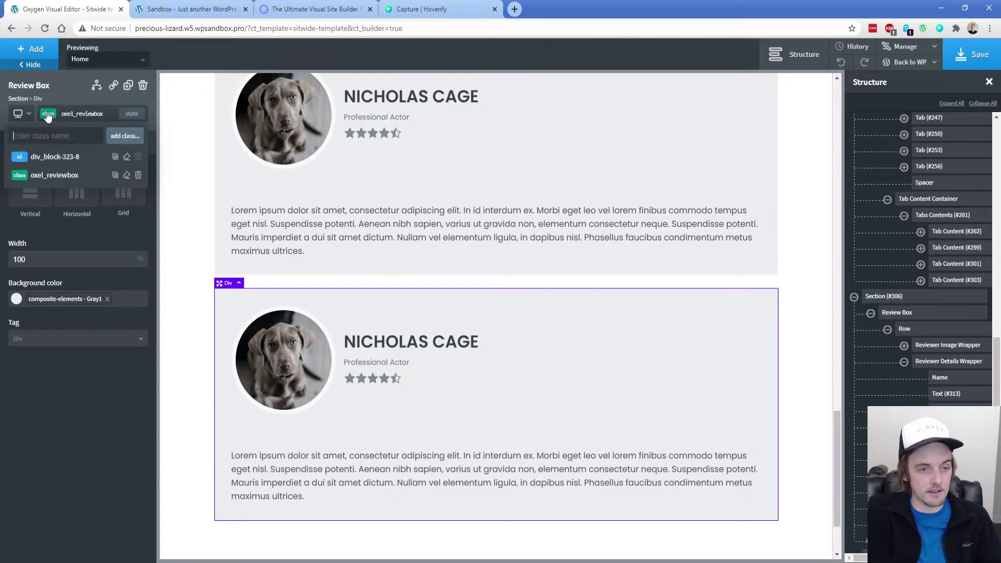
{"action": "type", "text": "oxel_reviewbox"}
{"action": "type", "text": "_light"}
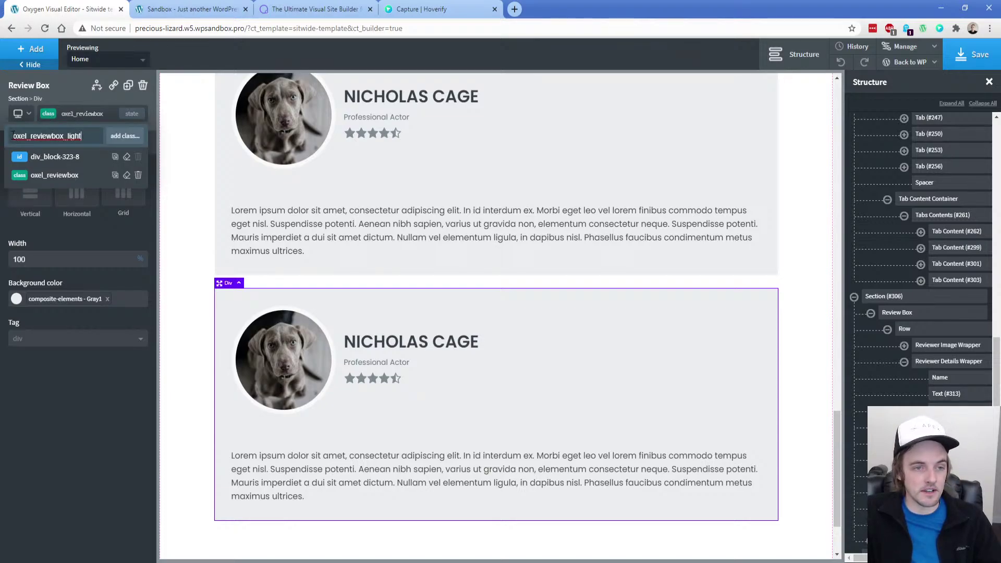
{"action": "left_click_drag", "start_coordinate": [13, 135], "coordinate": [88, 135]}
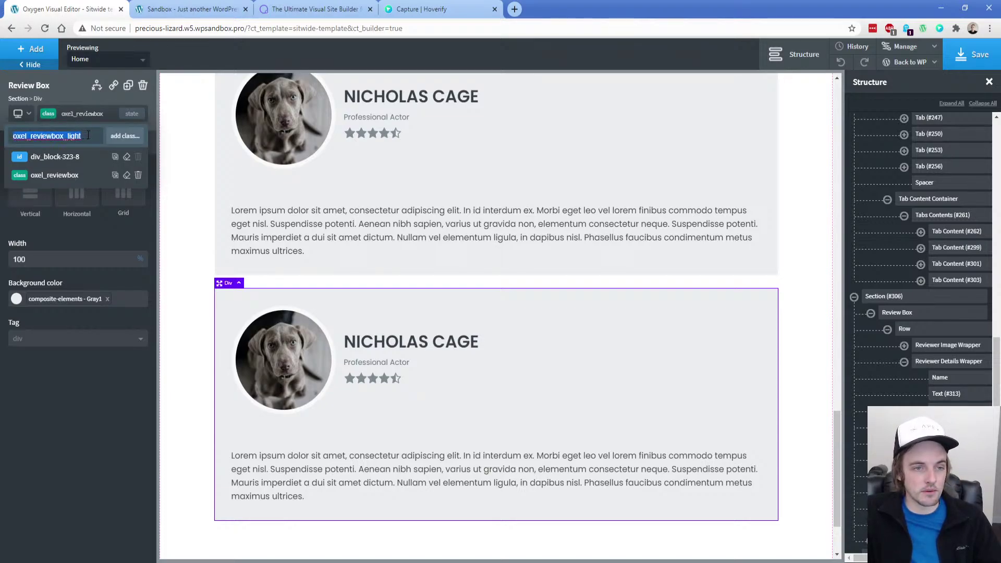
{"action": "left_click", "coordinate": [118, 137]}
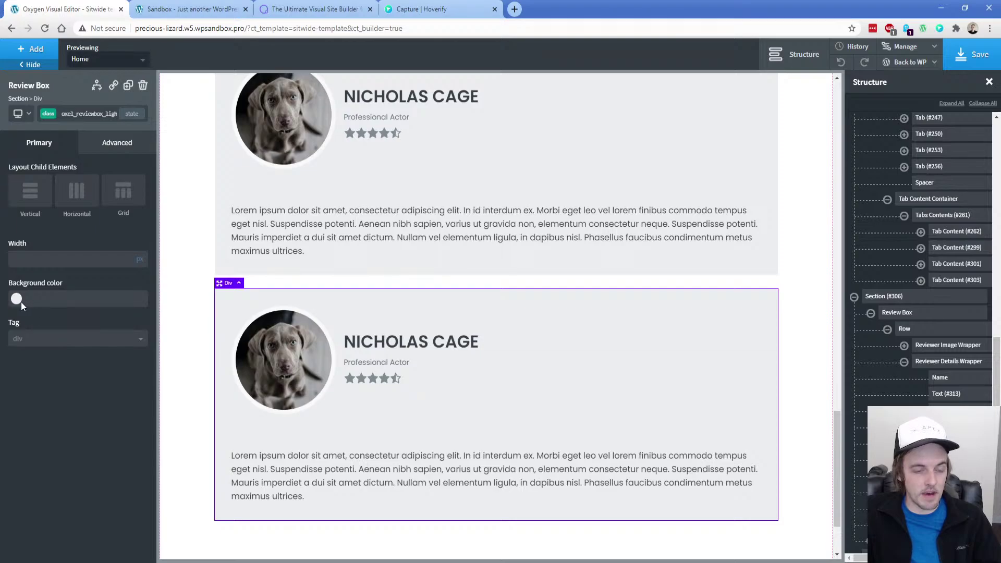
Set the oxel_reviewbox class background to composite-elements Gray9 from the original Review Box
{"action": "left_click", "coordinate": [16, 300]}
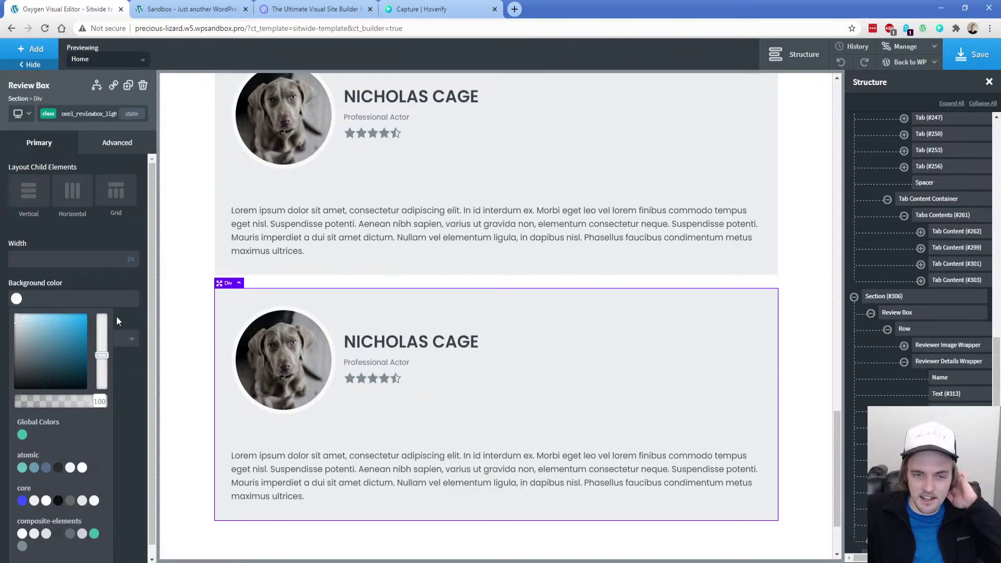
{"action": "scroll", "coordinate": [221, 181], "scroll_direction": "up", "scroll_amount": 1}
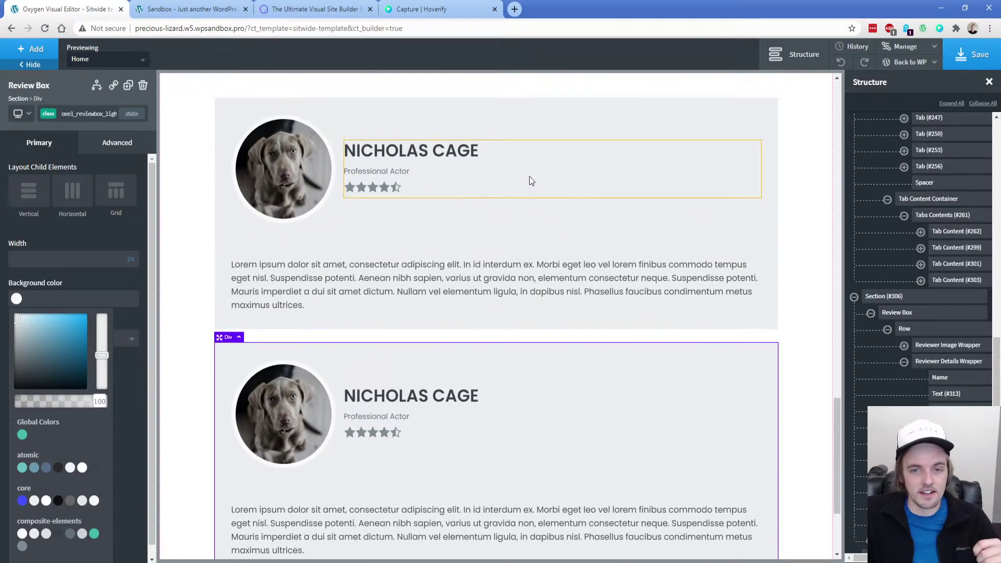
{"action": "left_click", "coordinate": [523, 139]}
{"action": "left_click", "coordinate": [334, 137]}
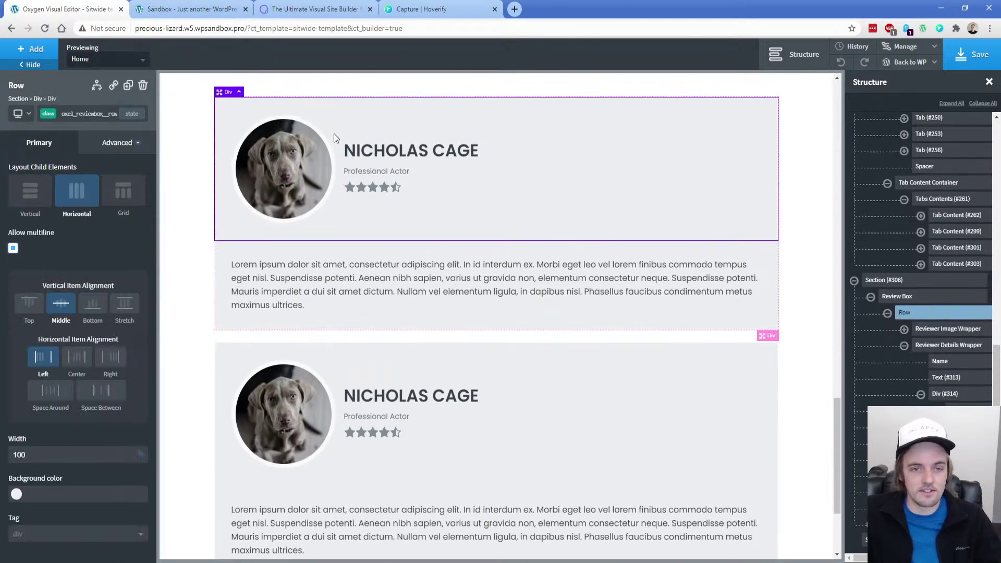
{"action": "left_click", "coordinate": [38, 98]}
{"action": "left_click", "coordinate": [26, 302]}
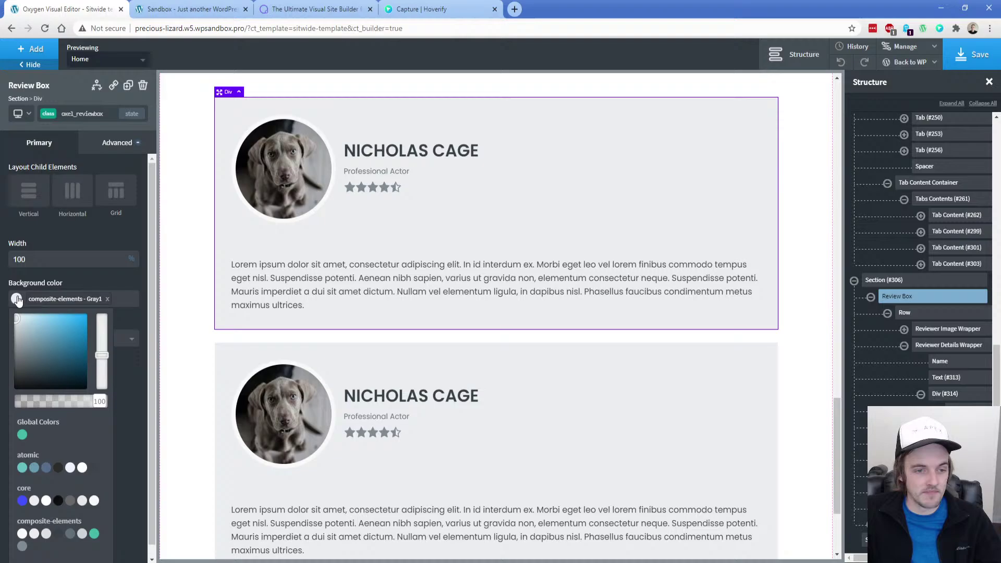
{"action": "scroll", "coordinate": [57, 496], "scroll_direction": "down", "scroll_amount": 1}
{"action": "left_click", "coordinate": [58, 523]}
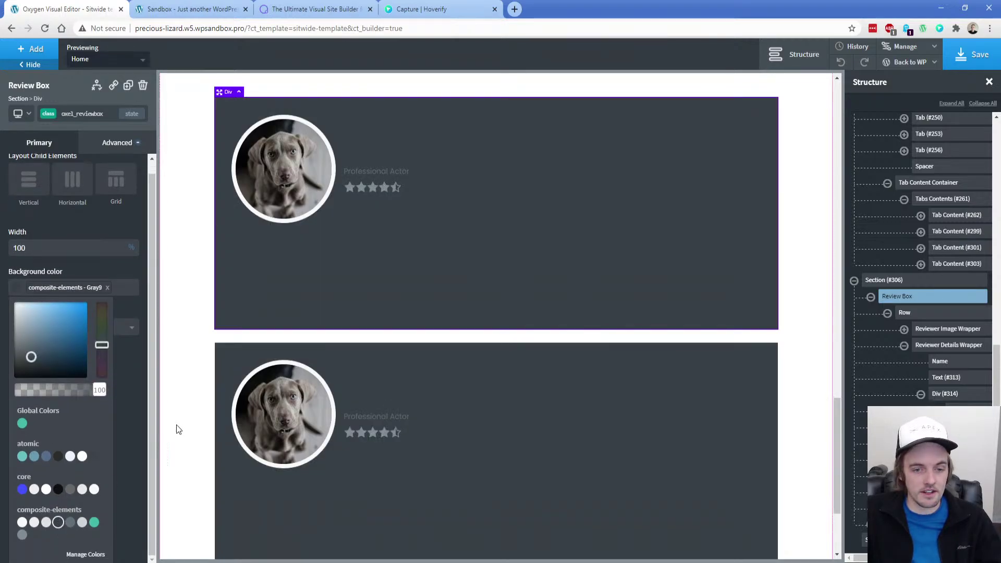
Set the duplicate Review Box's oxel_reviewbox_light class background to composite-elements Gray0
{"action": "left_click", "coordinate": [225, 351]}
{"action": "scroll", "coordinate": [214, 323], "scroll_direction": "down", "scroll_amount": 3}
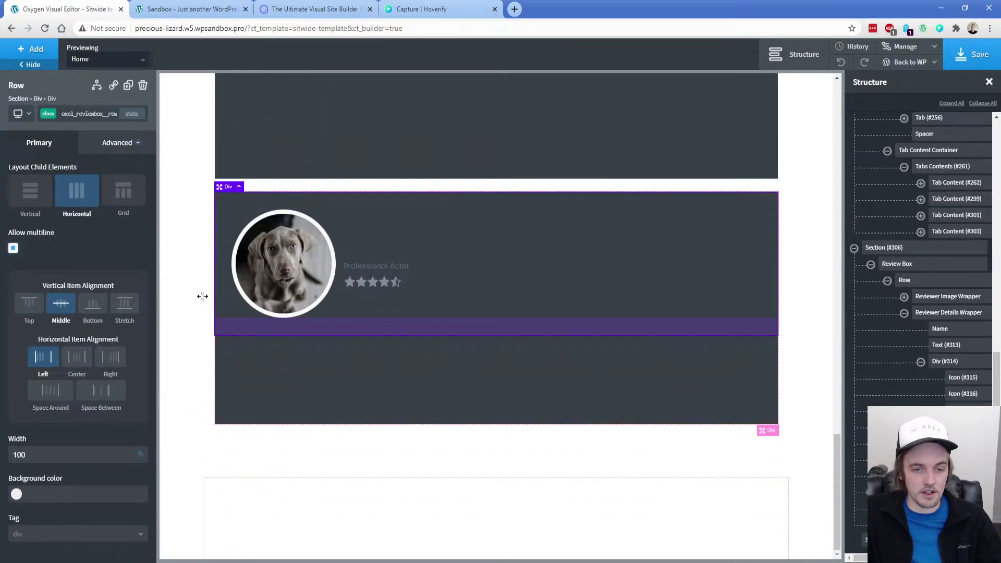
{"action": "left_click", "coordinate": [38, 99]}
{"action": "left_click", "coordinate": [52, 115]}
{"action": "left_click", "coordinate": [64, 194]}
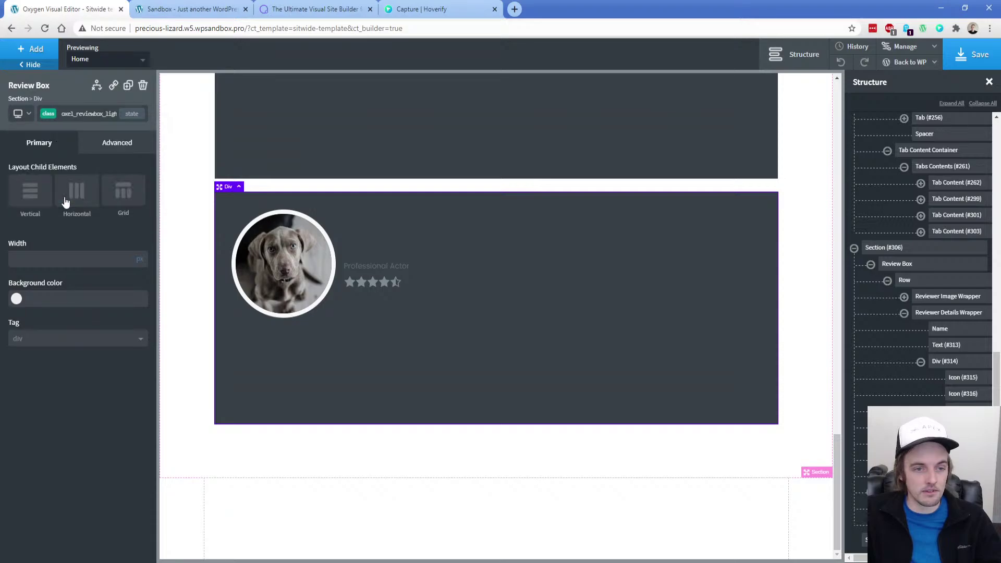
{"action": "left_click", "coordinate": [17, 301]}
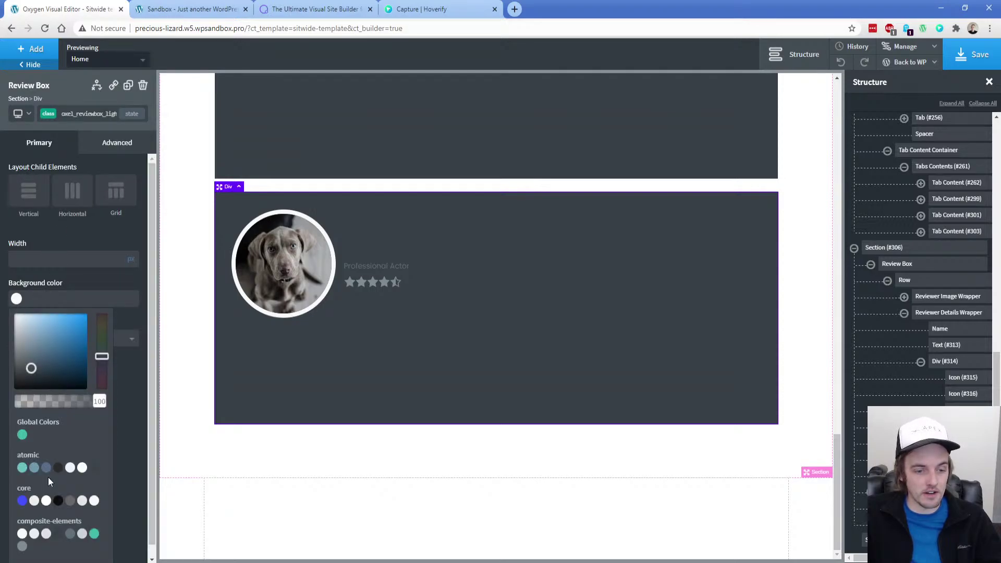
{"action": "left_click", "coordinate": [22, 534]}
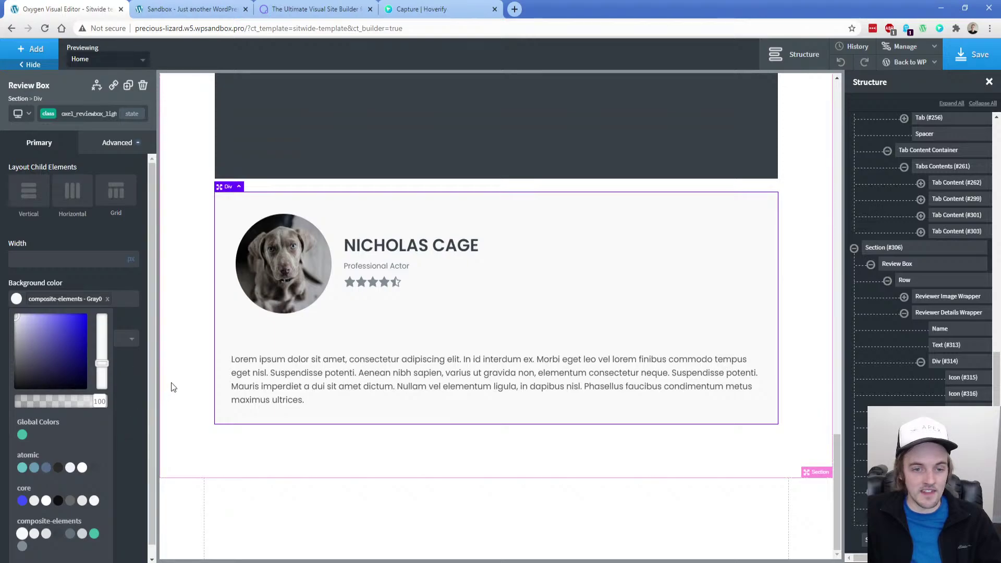
{"action": "scroll", "coordinate": [177, 381], "scroll_direction": "up", "scroll_amount": 1}
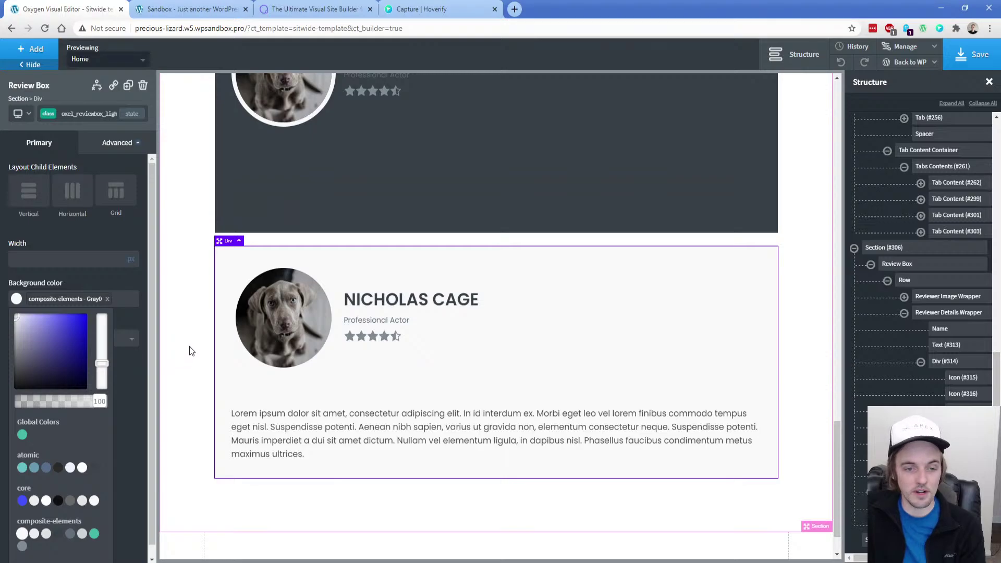
{"action": "scroll", "coordinate": [191, 346], "scroll_direction": "up", "scroll_amount": 1}
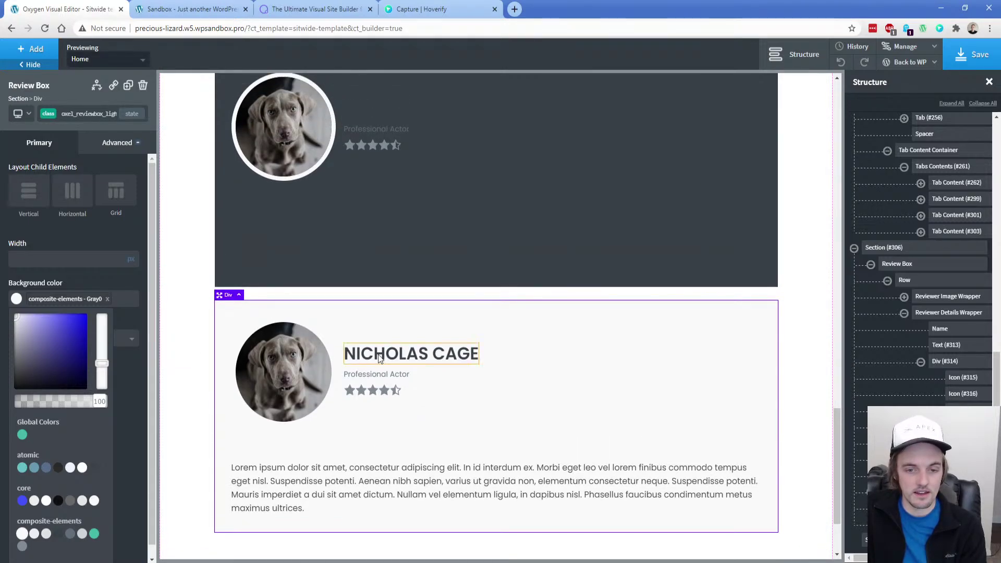
Add the class oxel_reviewbox__details_wrapper__name_light to the dark Review Box's name text and set its text color to #ffffff
{"action": "left_click", "coordinate": [382, 109]}
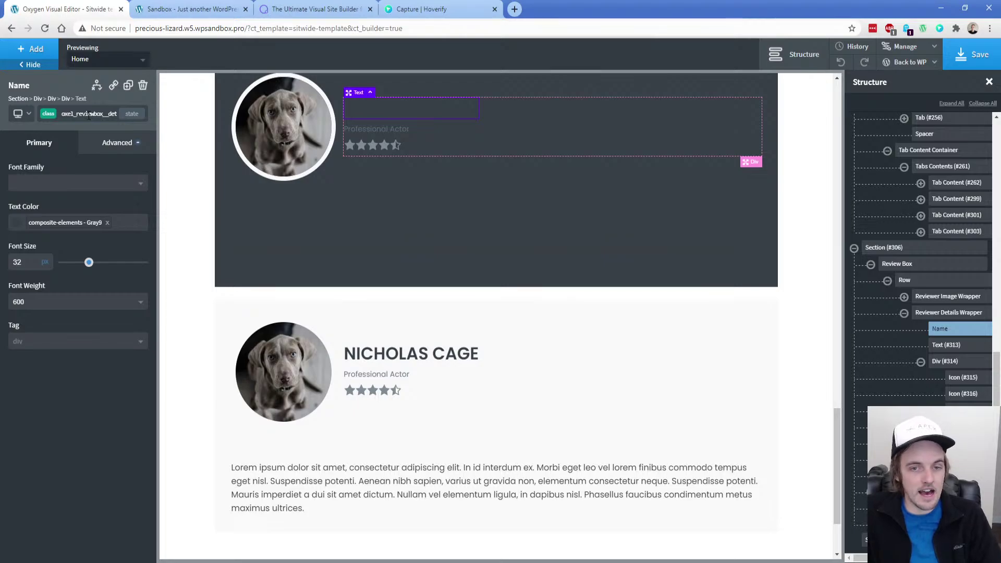
{"action": "left_click", "coordinate": [52, 119]}
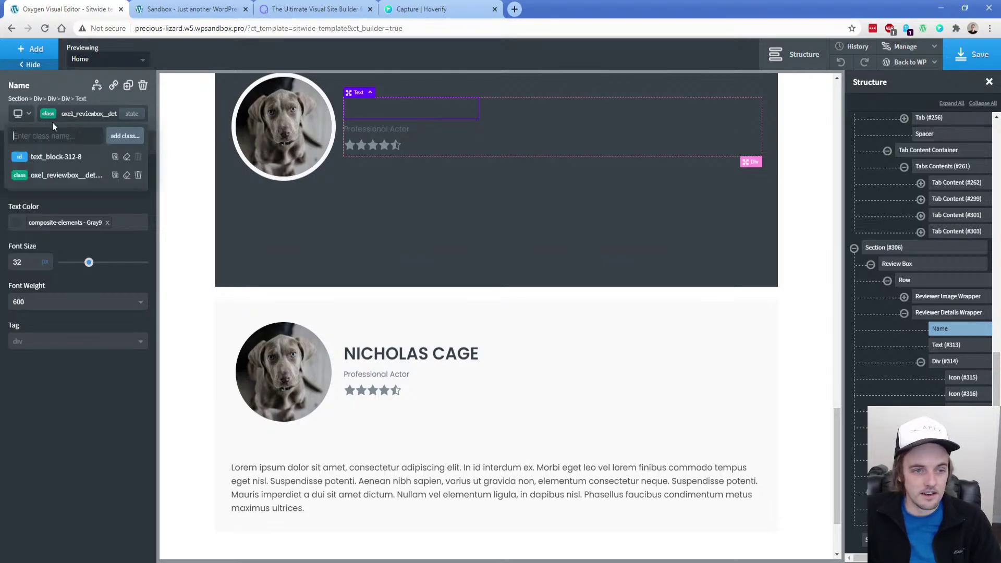
{"action": "left_click", "coordinate": [68, 177]}
{"action": "double_click", "coordinate": [88, 114]}
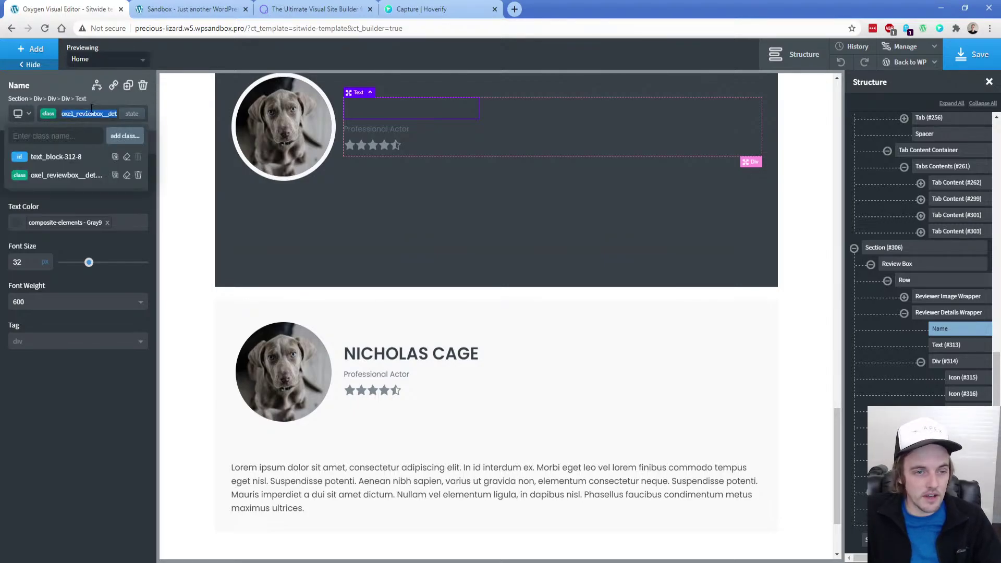
{"action": "left_click", "coordinate": [48, 115]}
{"action": "key", "text": "ctrl+v"}
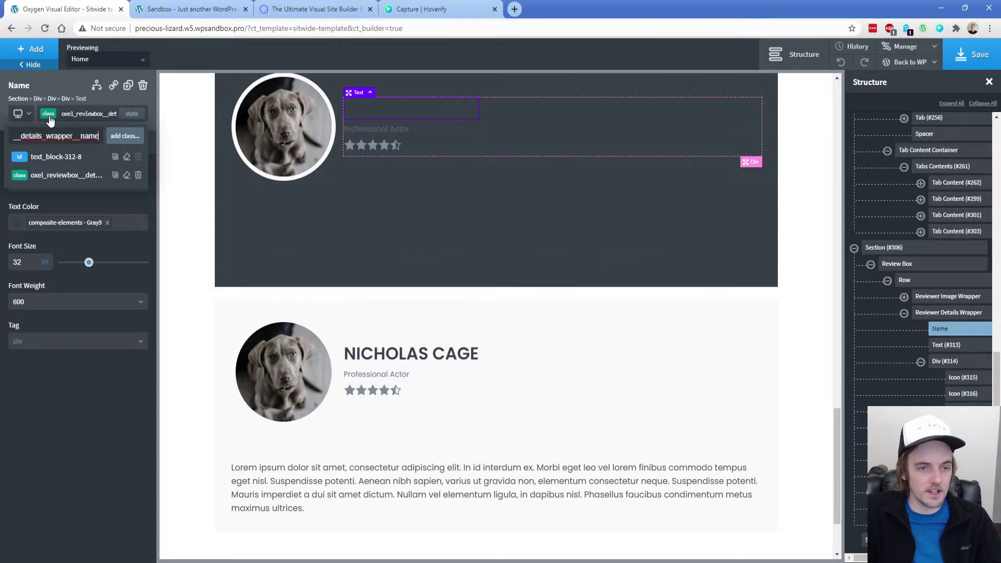
{"action": "type", "text": "_light"}
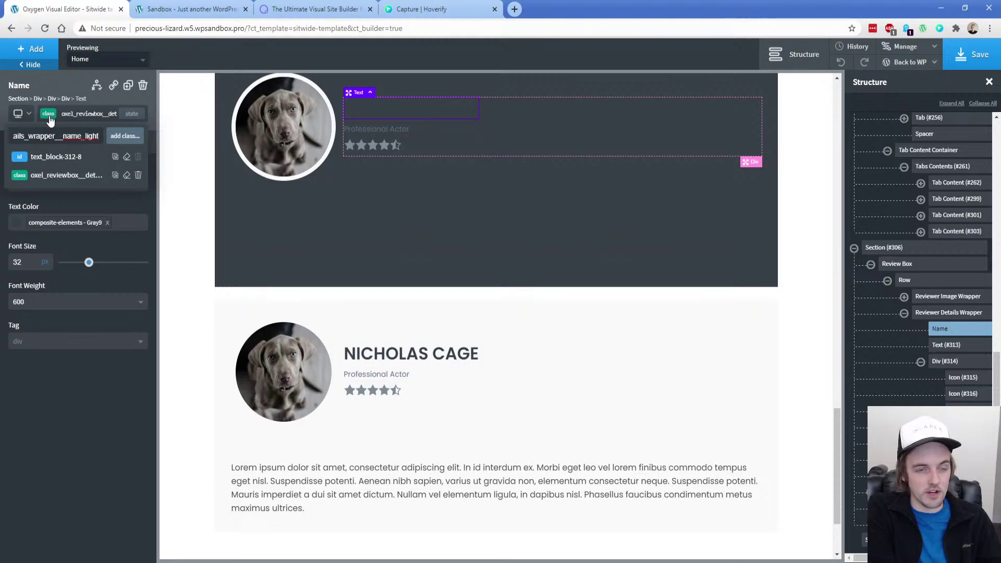
{"action": "key", "text": "Return"}
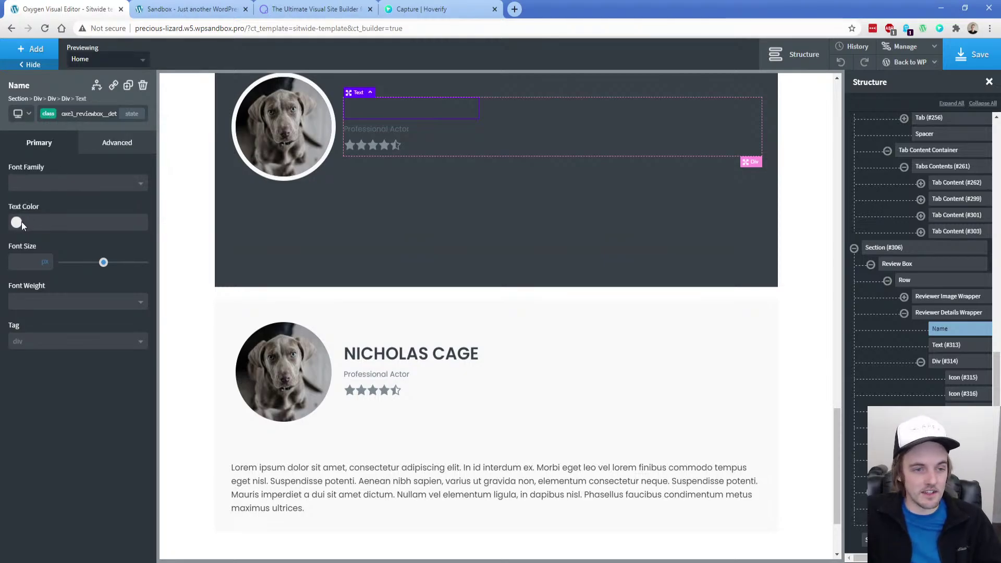
{"action": "left_click", "coordinate": [17, 222]}
{"action": "left_click", "coordinate": [20, 248]}
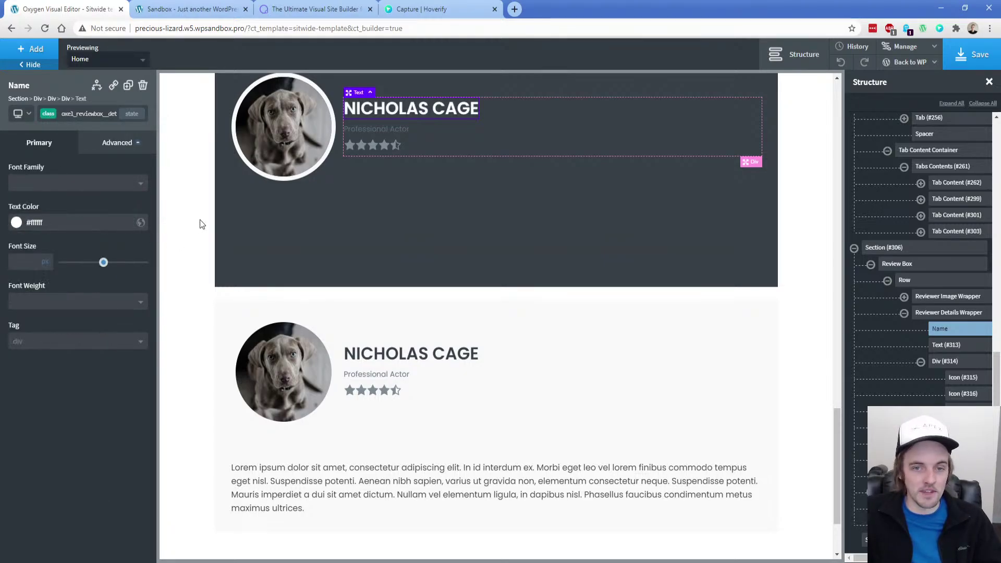
Add the class oxel_reviewbox__details_wrapper__title_light to the dark box's job title text and set its color to composite-elements Gray0
{"action": "left_click", "coordinate": [377, 135]}
{"action": "left_click", "coordinate": [86, 113]}
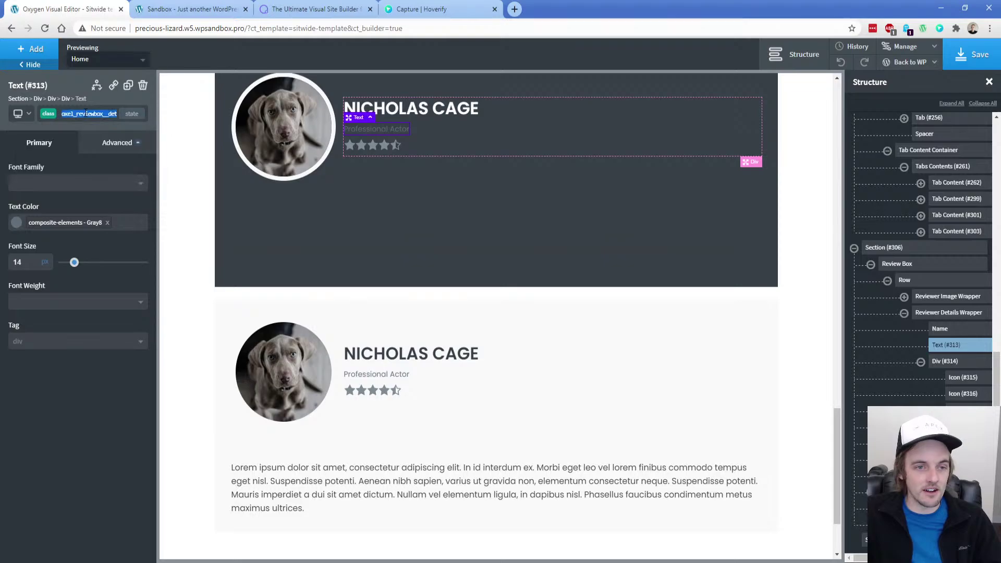
{"action": "double_click", "coordinate": [85, 113]}
{"action": "key", "text": "ctrl+c"}
{"action": "left_click", "coordinate": [51, 116]}
{"action": "left_click", "coordinate": [51, 117]}
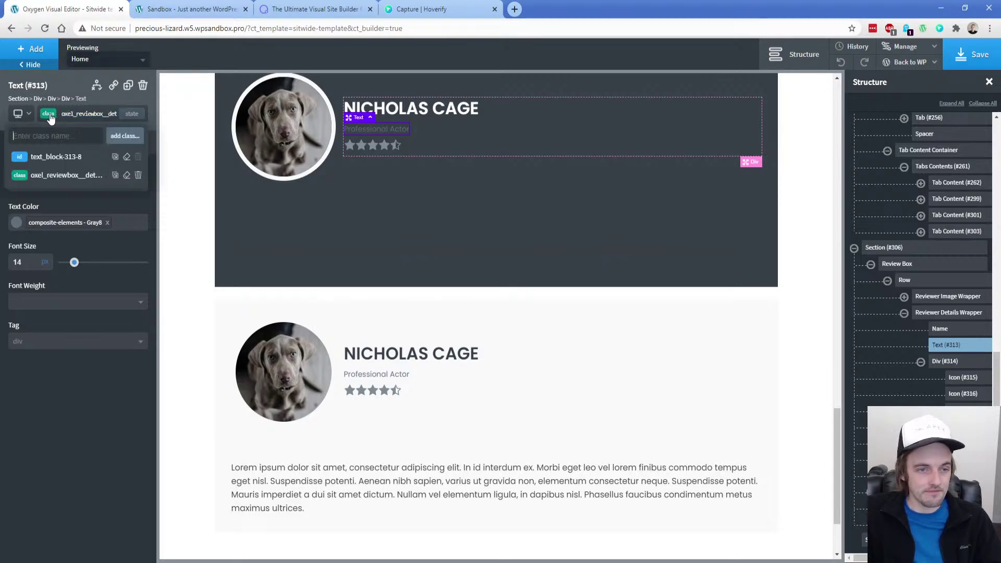
{"action": "key", "text": "ctrl+v"}
{"action": "type", "text": "_light"}
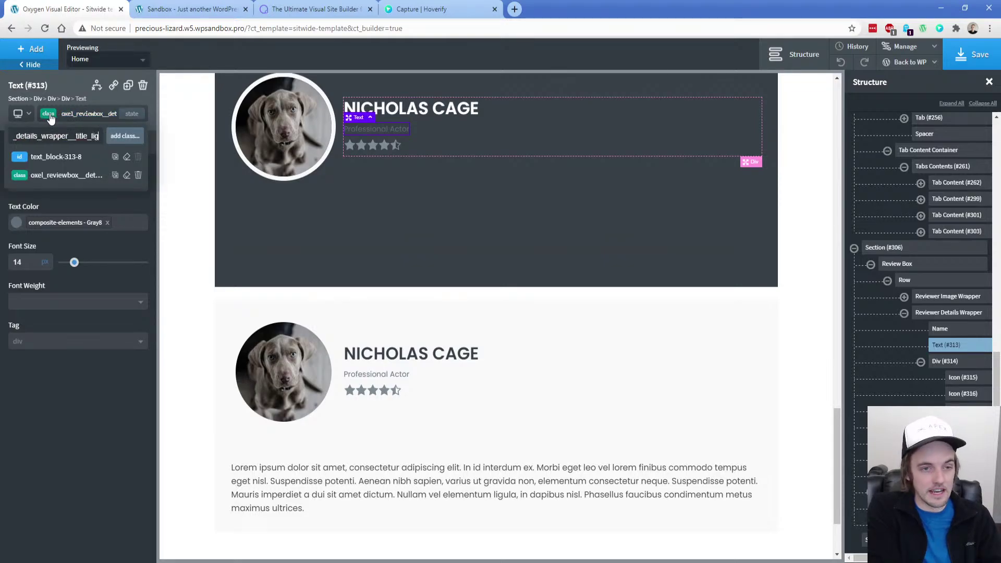
{"action": "key", "text": "Return"}
{"action": "left_click", "coordinate": [16, 222]}
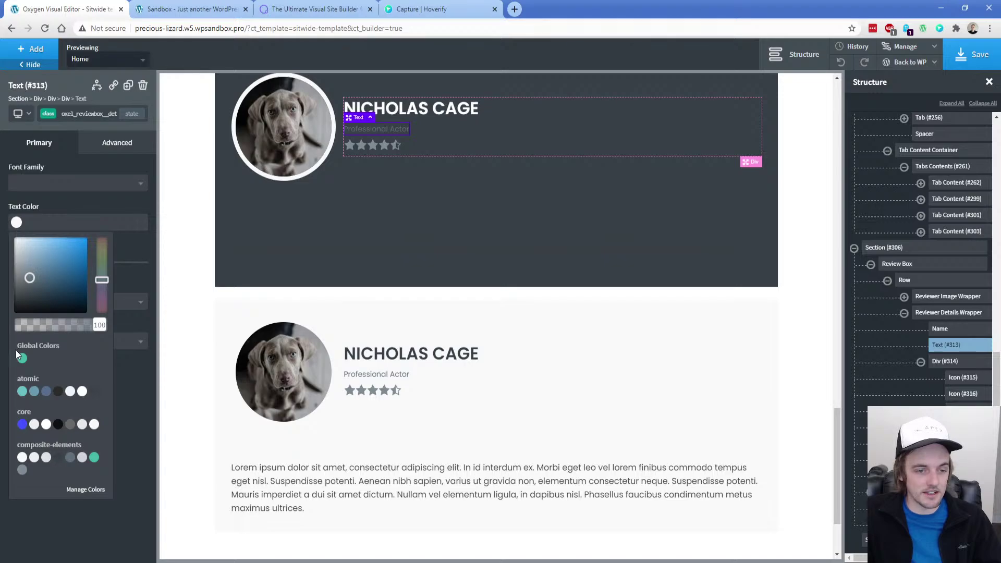
{"action": "left_click", "coordinate": [22, 457]}
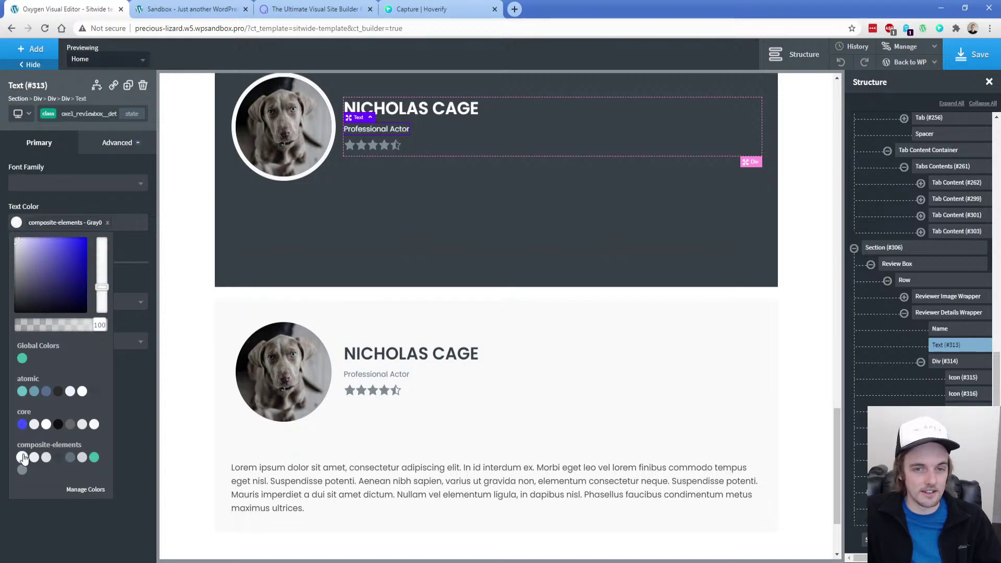
Add the class oxel_reviewbox__review_body_light to the dark Review Box's rich text and give it a white text color
{"action": "left_click", "coordinate": [360, 226]}
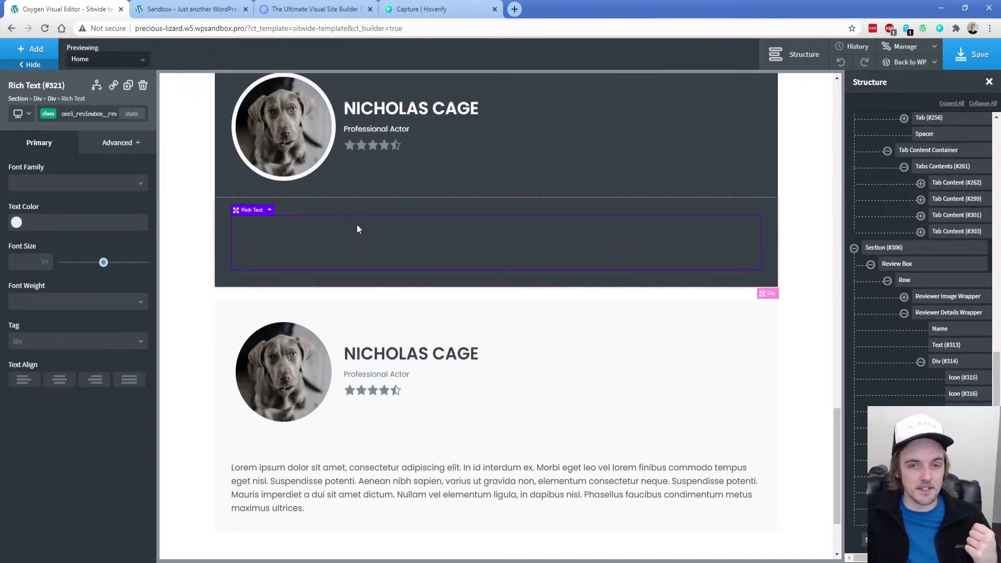
{"action": "double_click", "coordinate": [78, 114]}
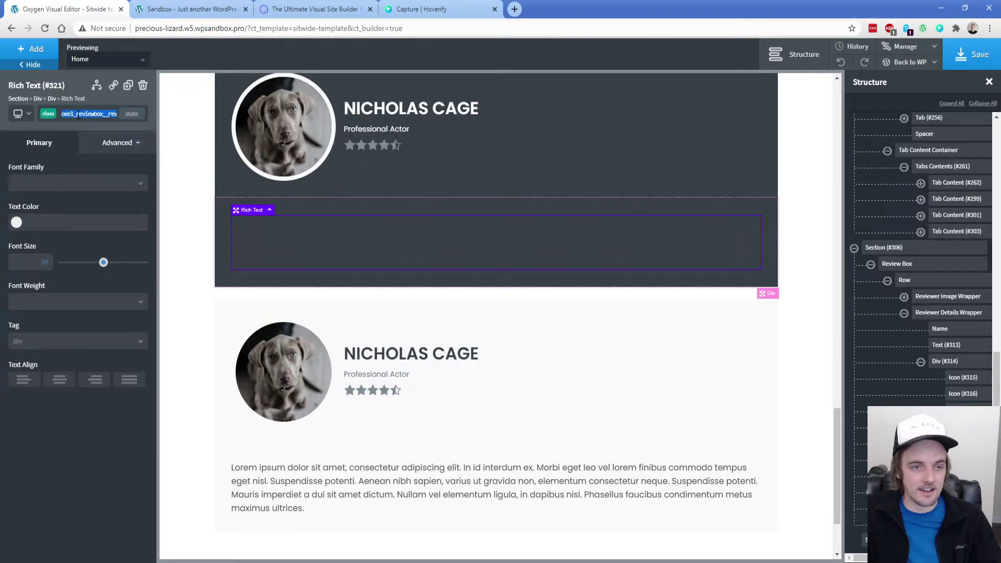
{"action": "left_click", "coordinate": [49, 116]}
{"action": "key", "text": "ctrl+v"}
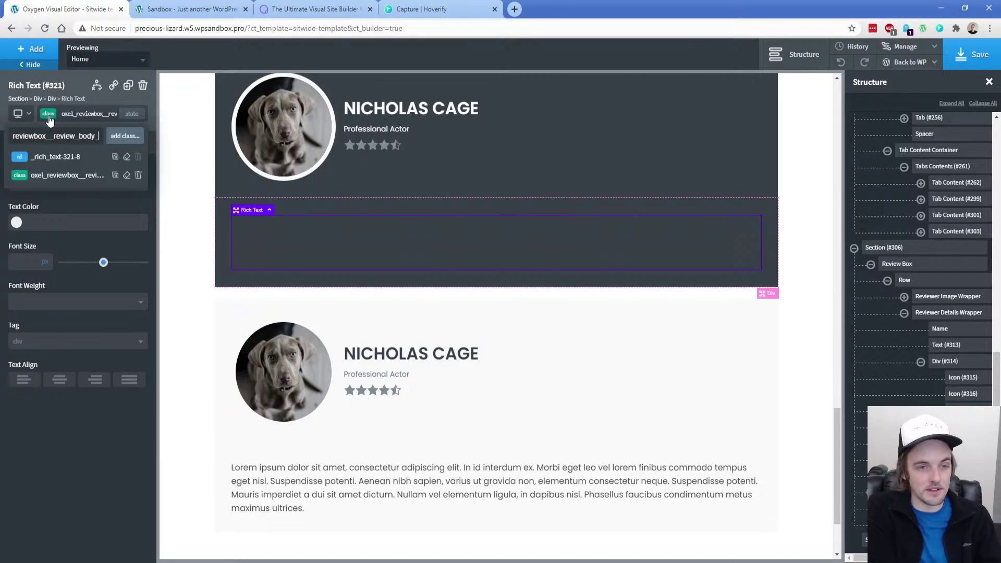
{"action": "type", "text": "_light"}
{"action": "key", "text": "Return"}
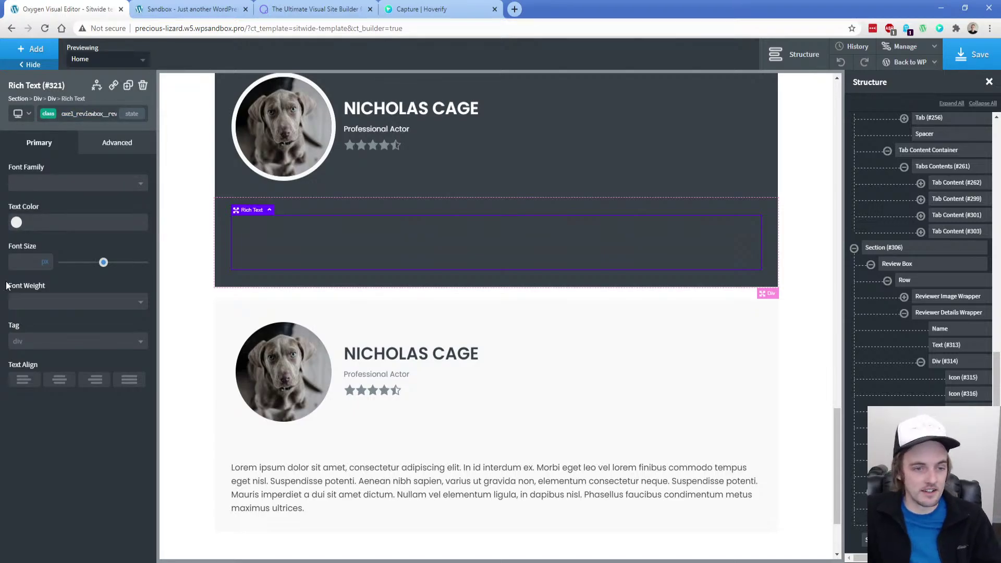
{"action": "left_click", "coordinate": [17, 224]}
{"action": "left_click", "coordinate": [187, 205]}
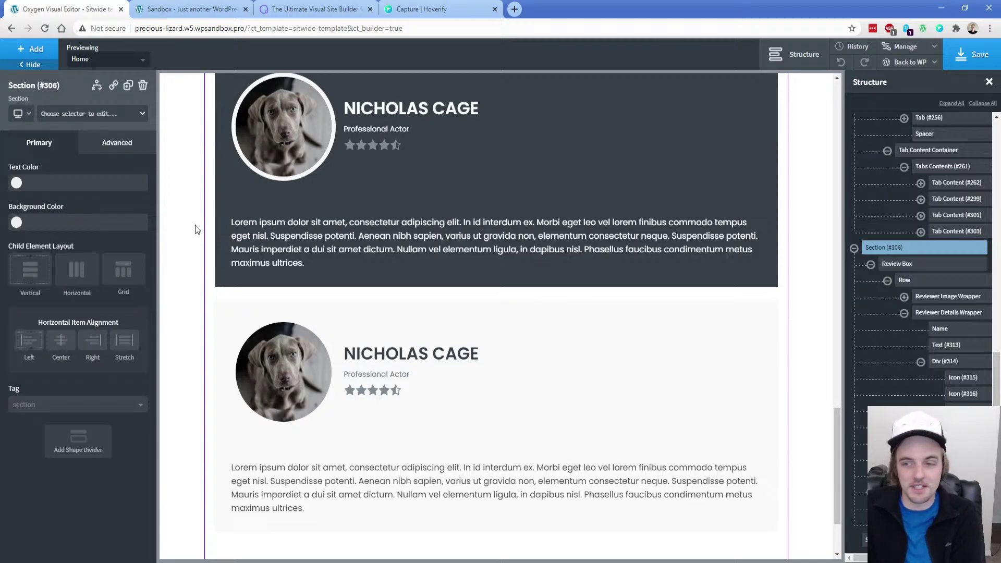
Add a Dynamic Slider composite element to the empty section below the Review Boxes
{"action": "scroll", "coordinate": [195, 229], "scroll_direction": "up", "scroll_amount": 1}
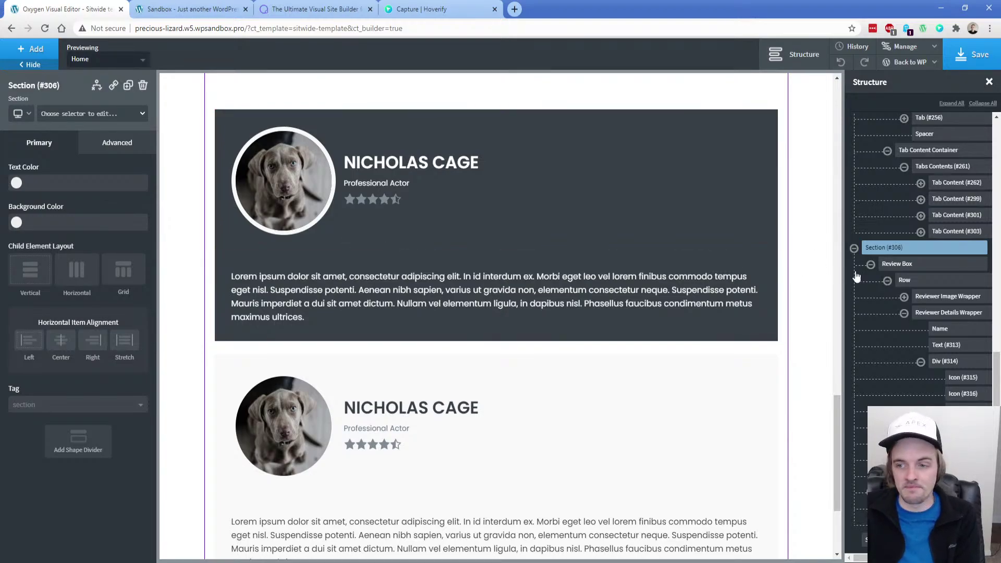
{"action": "scroll", "coordinate": [858, 276], "scroll_direction": "up", "scroll_amount": 4}
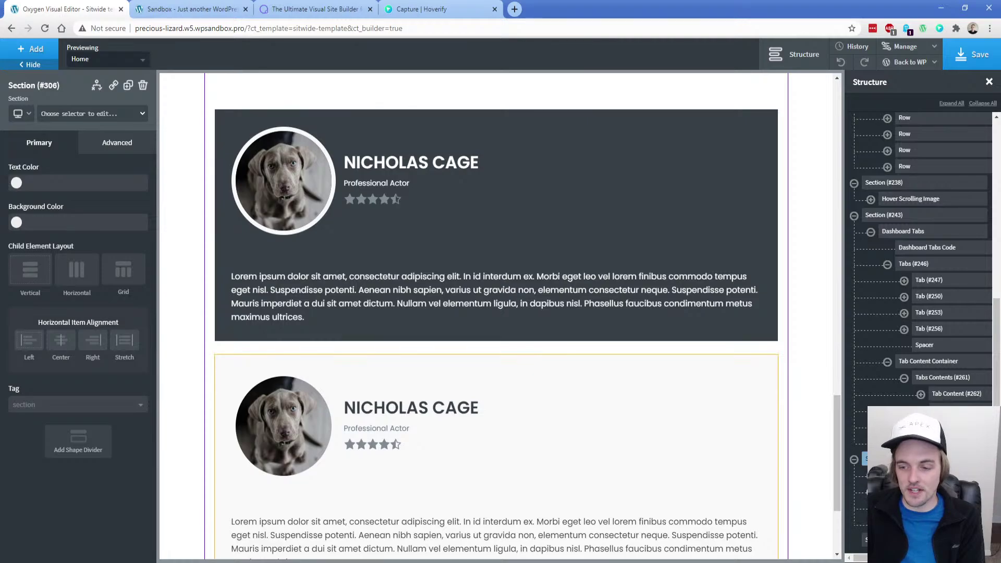
{"action": "left_click", "coordinate": [869, 506]}
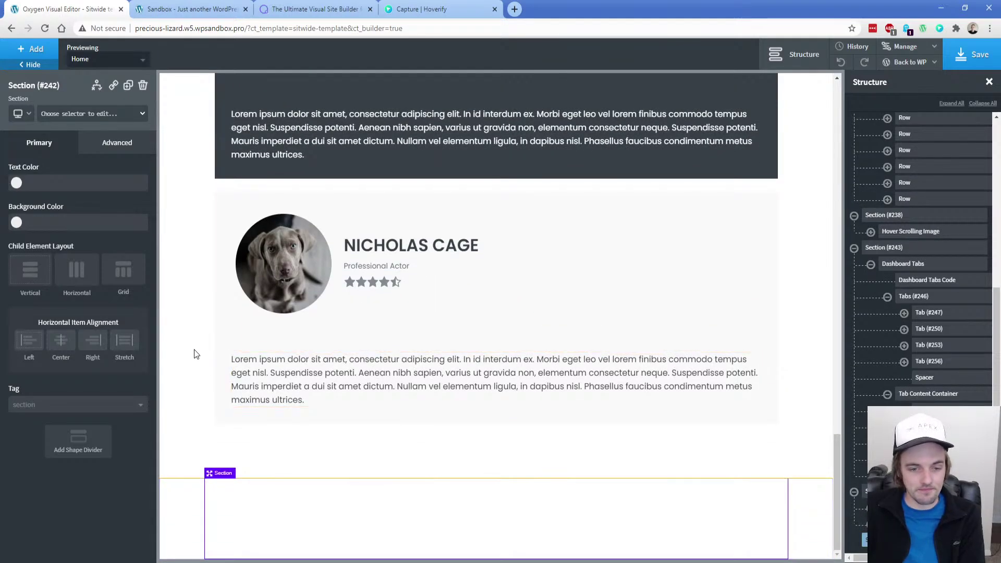
{"action": "left_click", "coordinate": [32, 49]}
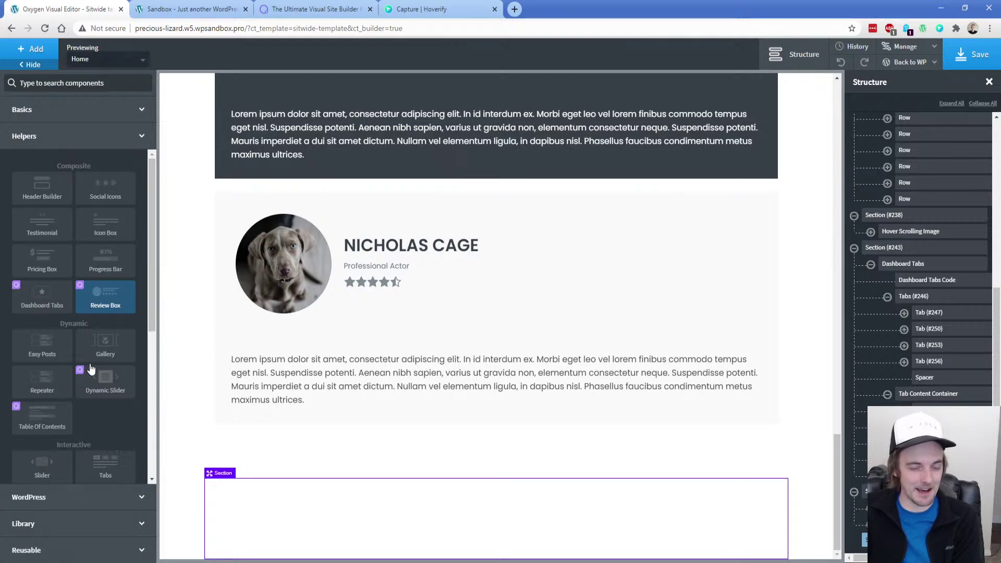
{"action": "left_click", "coordinate": [94, 390]}
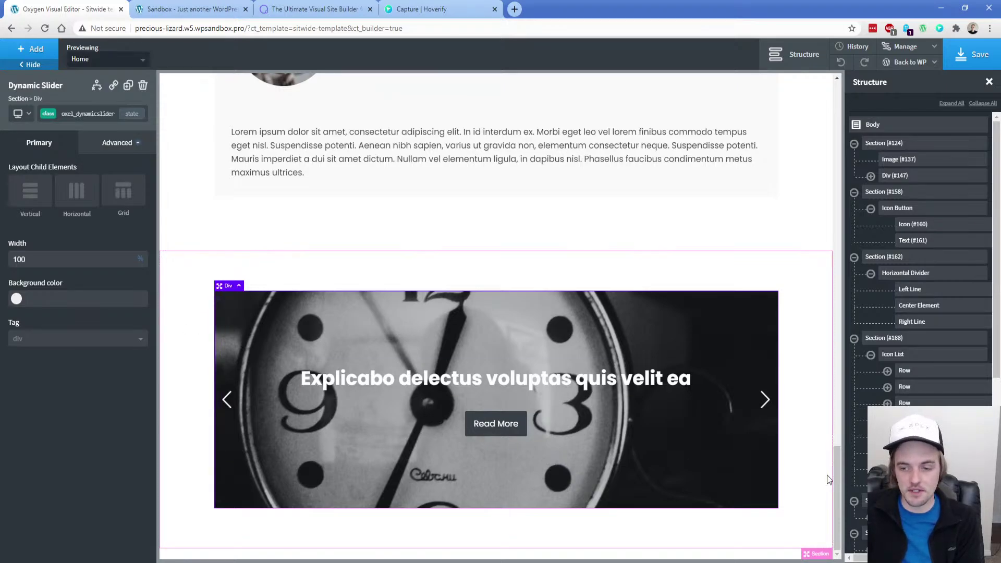
Collapse the whole structure tree and expand only the last section and its Dynamic Slider to see the child elements
{"action": "scroll", "coordinate": [933, 365], "scroll_direction": "up", "scroll_amount": 10}
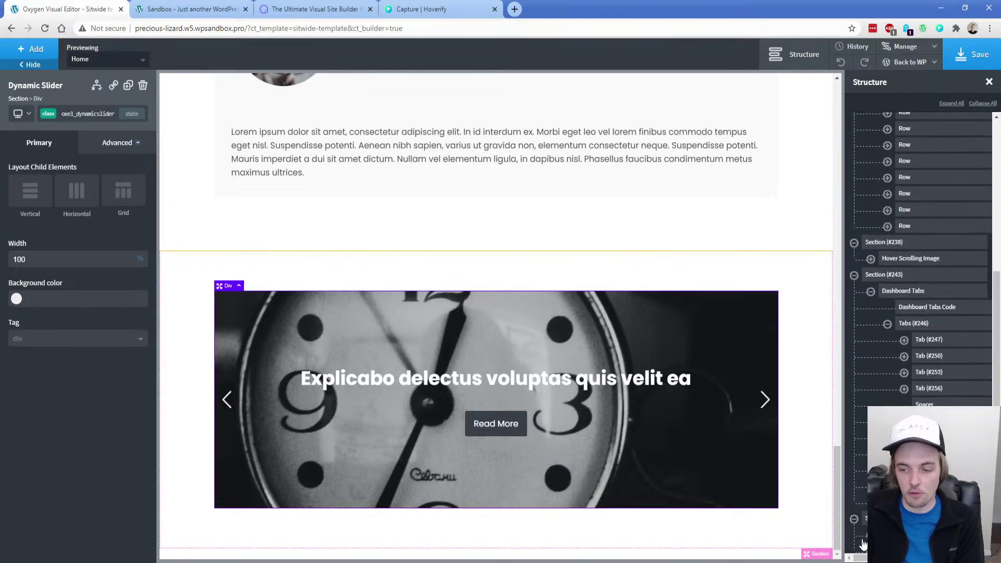
{"action": "left_click", "coordinate": [983, 104]}
{"action": "left_click", "coordinate": [856, 257]}
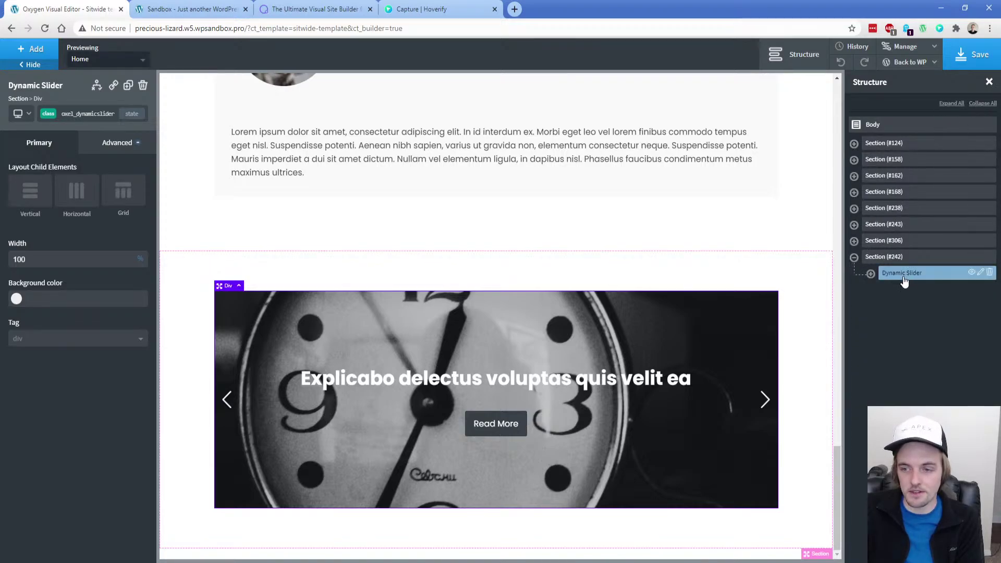
{"action": "left_click", "coordinate": [871, 275]}
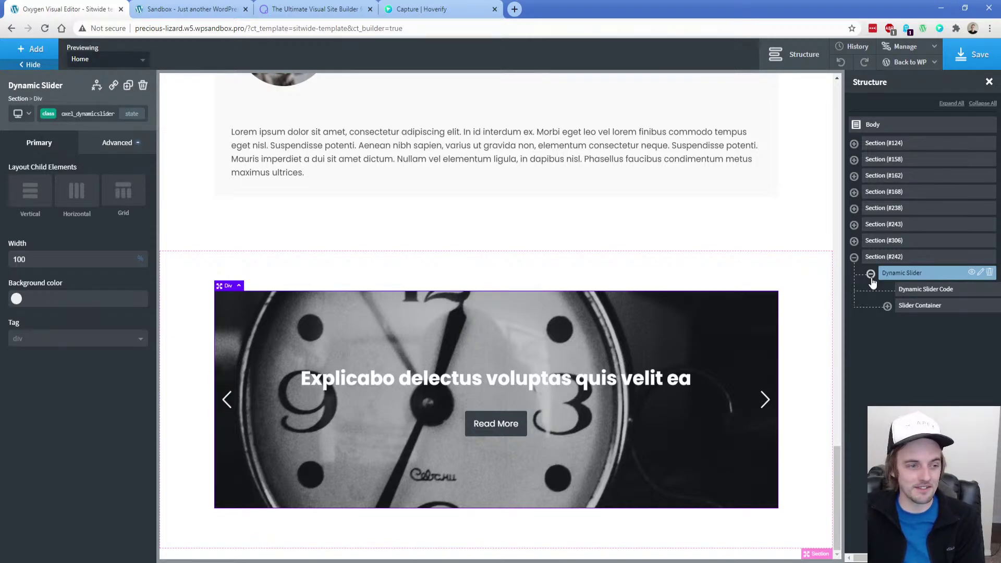
Open the PHP & HTML of the Dynamic Slider Code block and examine the Swiper stylesheet, script links and instructions
{"action": "left_click", "coordinate": [931, 290]}
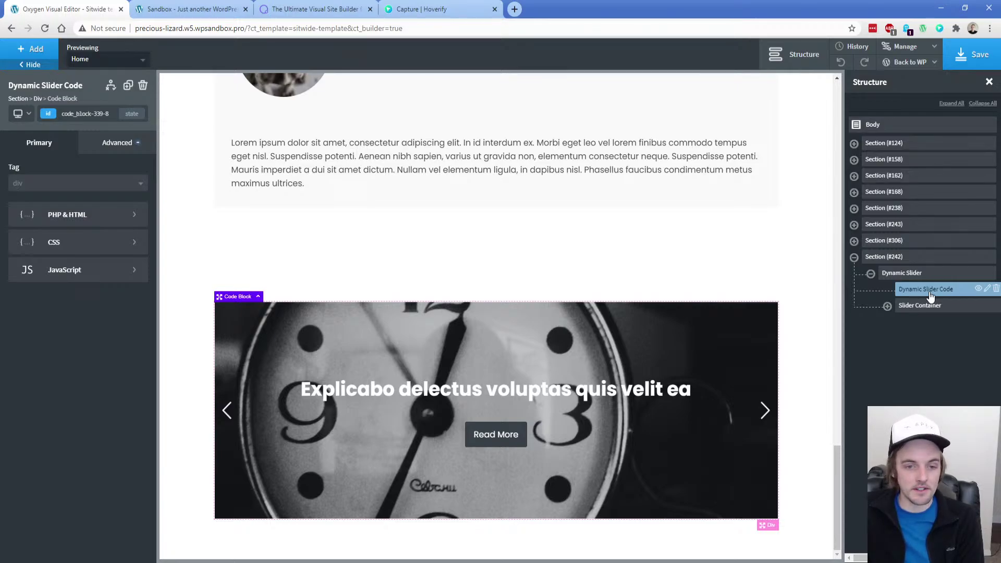
{"action": "left_click", "coordinate": [79, 215]}
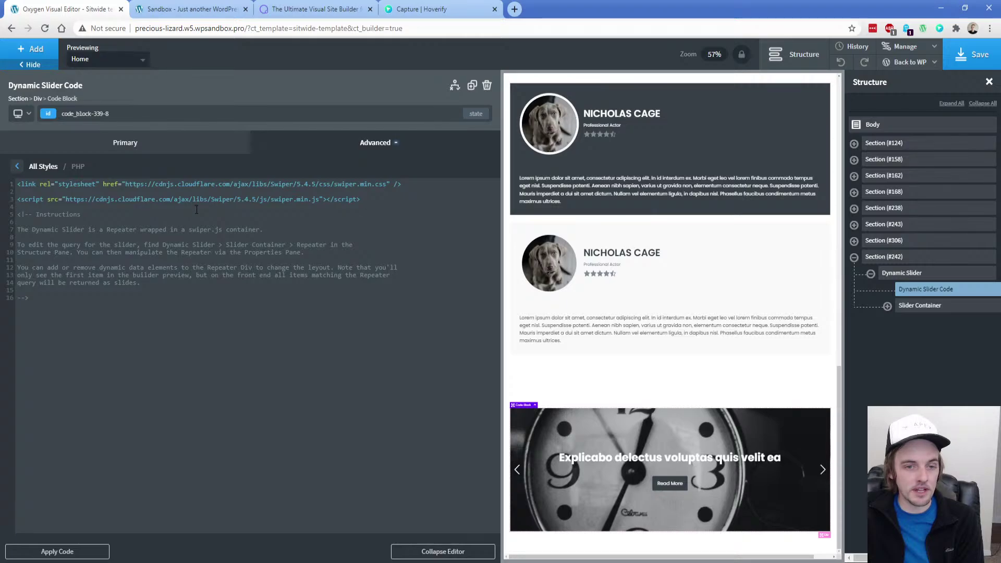
{"action": "left_click_drag", "start_coordinate": [364, 201], "coordinate": [14, 188]}
{"action": "left_click", "coordinate": [82, 184]}
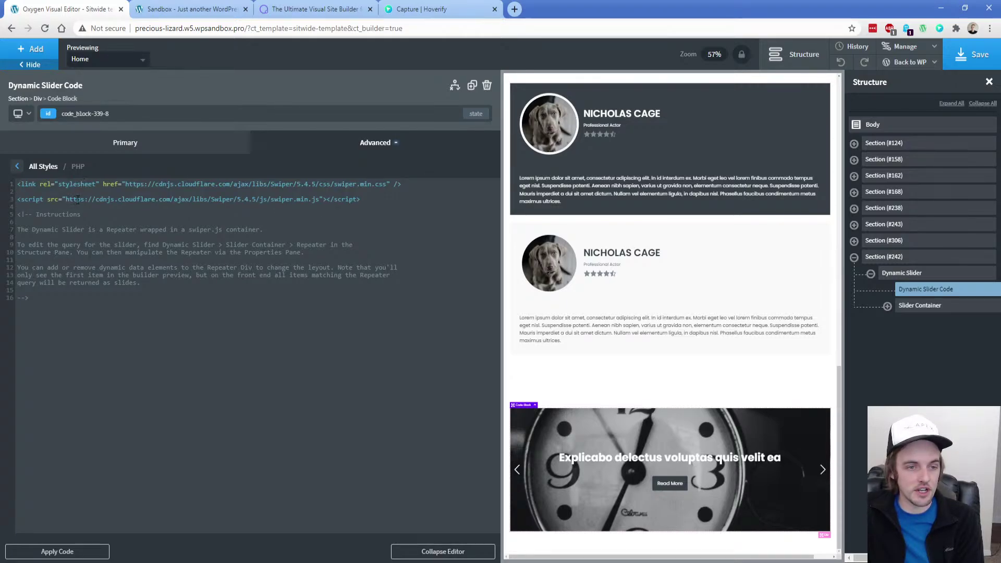
{"action": "left_click", "coordinate": [112, 200]}
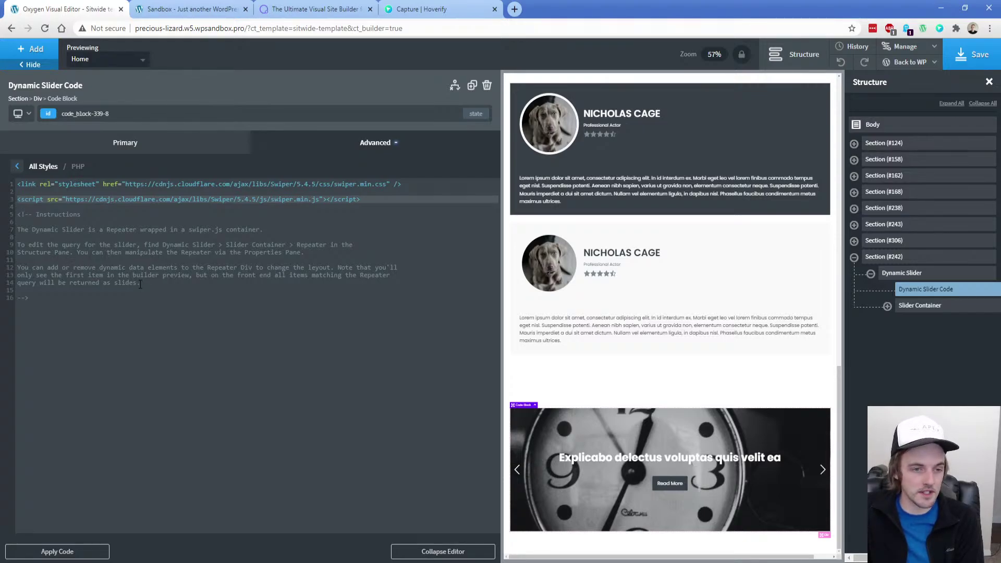
Switch to the browser tab with the Oxygen website, load swiperjs.com there and look through the Swiper home page
{"action": "left_click", "coordinate": [308, 9]}
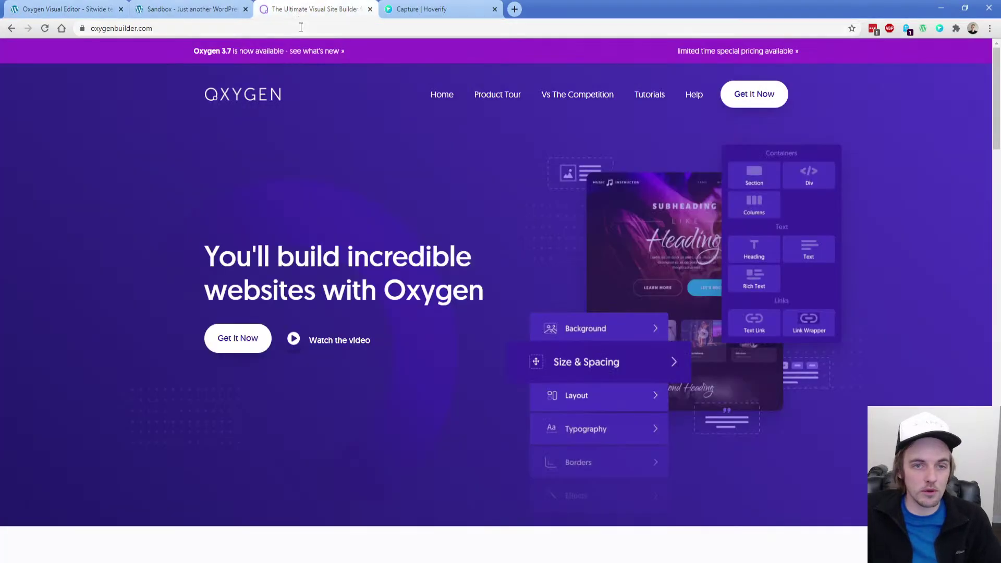
{"action": "left_click", "coordinate": [301, 27]}
{"action": "type", "text": "swiper"}
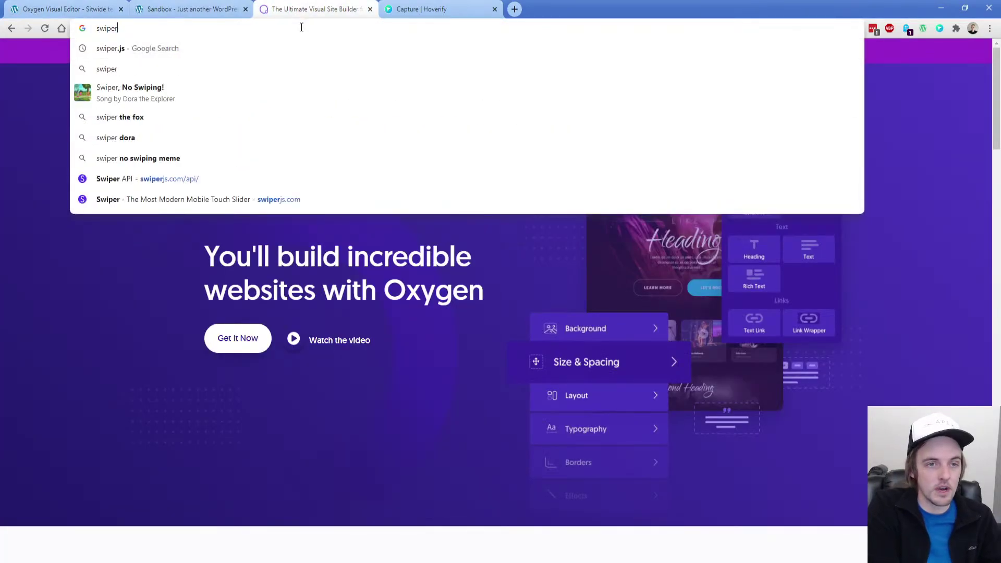
{"action": "type", "text": "js.com"}
{"action": "key", "text": "Return"}
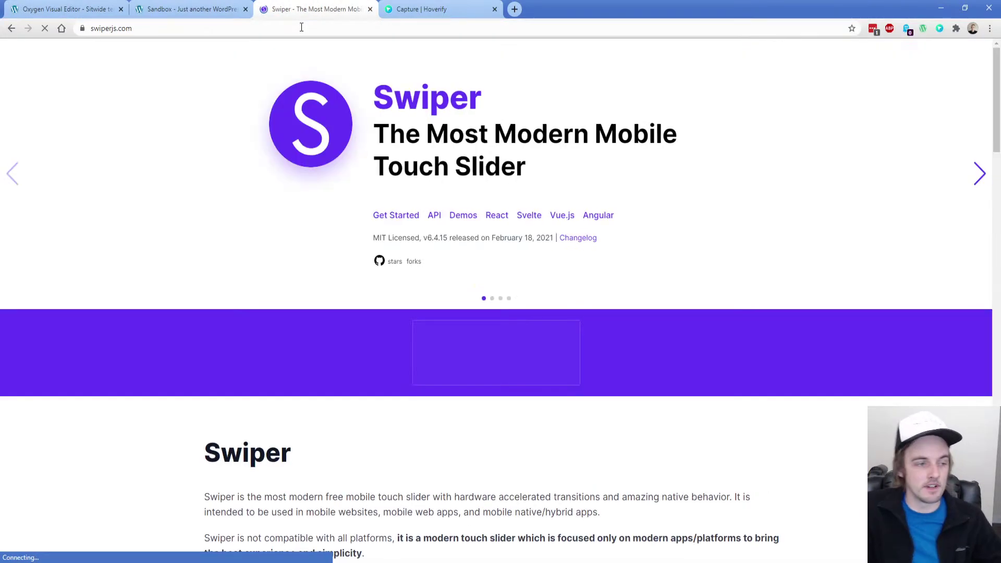
{"action": "scroll", "coordinate": [201, 261], "scroll_direction": "down", "scroll_amount": 20}
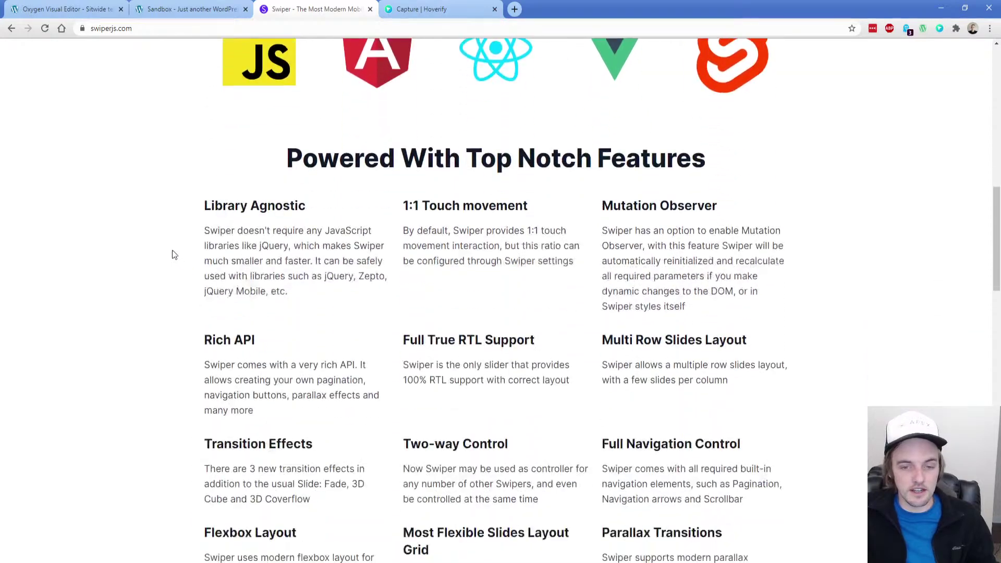
{"action": "scroll", "coordinate": [168, 250], "scroll_direction": "down", "scroll_amount": 20}
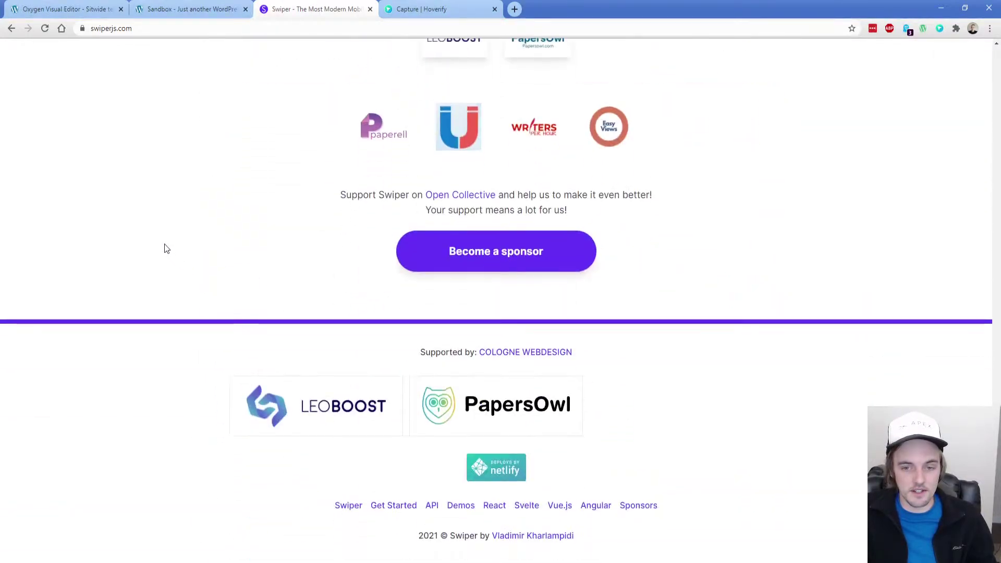
{"action": "scroll", "coordinate": [166, 249], "scroll_direction": "up", "scroll_amount": 20}
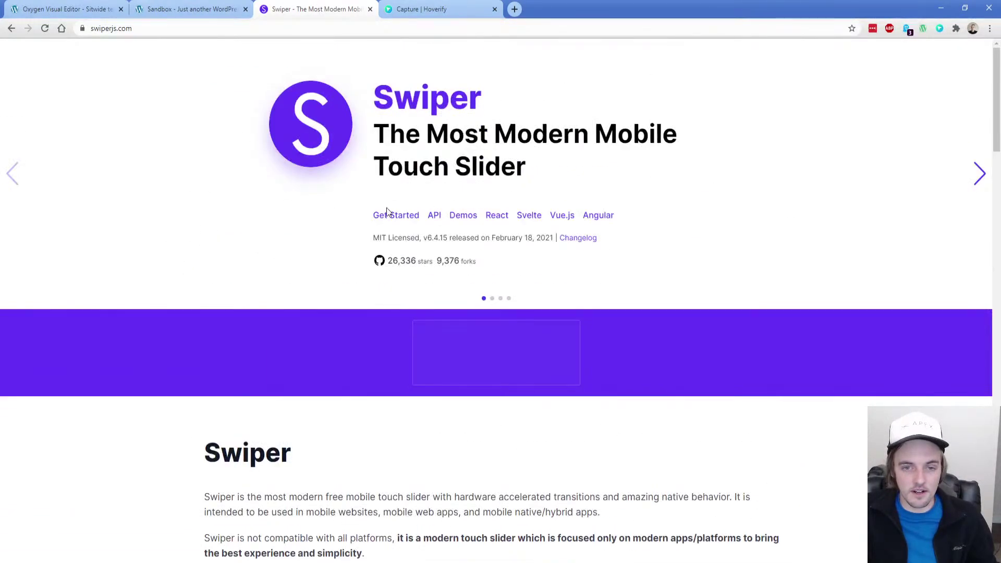
Open Swiper's Get Started guide and examine the stylesheet and script links for using Swiper from CDN
{"action": "left_click", "coordinate": [392, 218]}
{"action": "scroll", "coordinate": [163, 250], "scroll_direction": "down", "scroll_amount": 2}
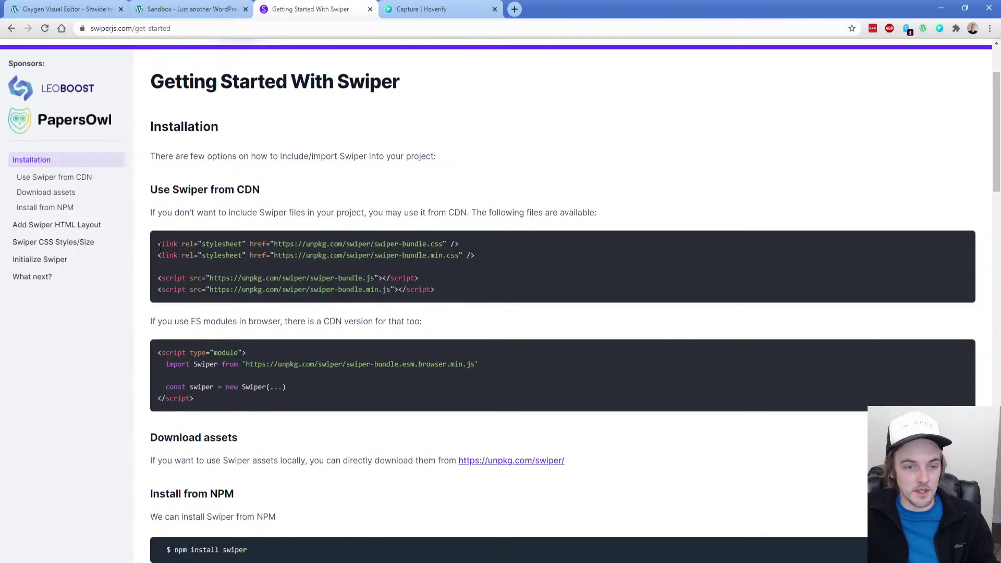
{"action": "left_click_drag", "start_coordinate": [157, 244], "coordinate": [461, 295]}
{"action": "left_click", "coordinate": [461, 295]}
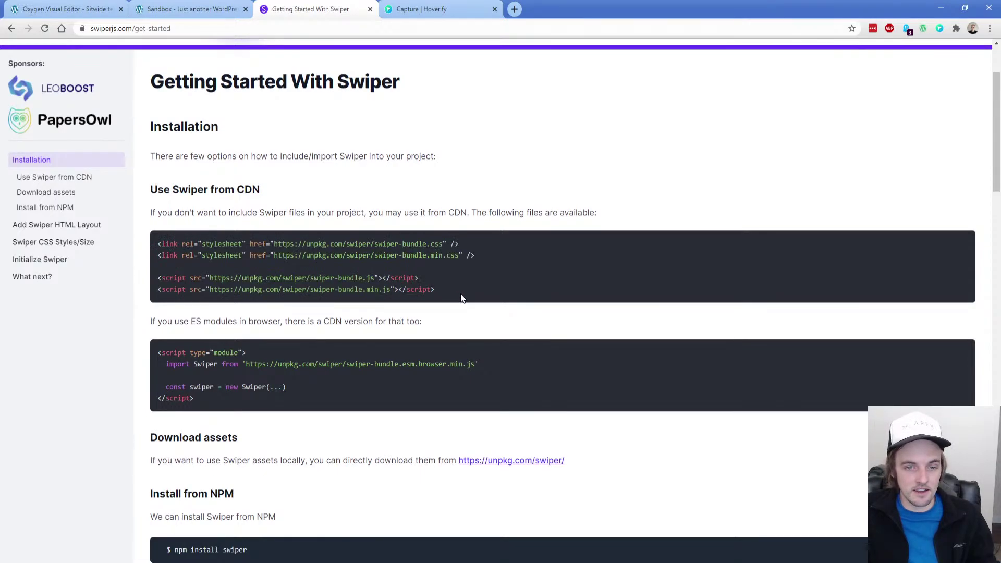
Examine the Add Swiper HTML Layout example, highlighting the swiper-container, swiper-wrapper and swiper-slide classes
{"action": "scroll", "coordinate": [233, 255], "scroll_direction": "down", "scroll_amount": 15}
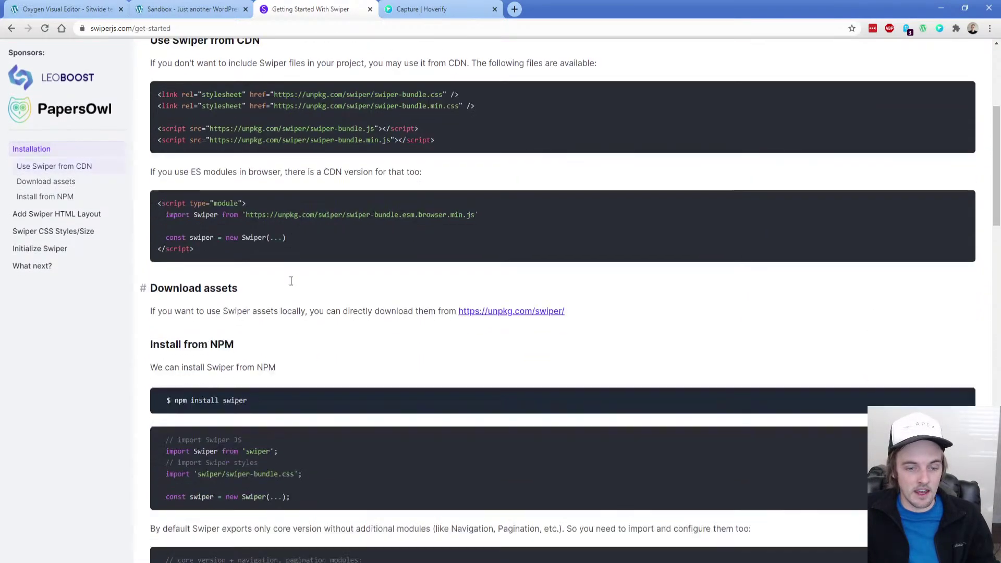
{"action": "scroll", "coordinate": [233, 256], "scroll_direction": "down", "scroll_amount": 1}
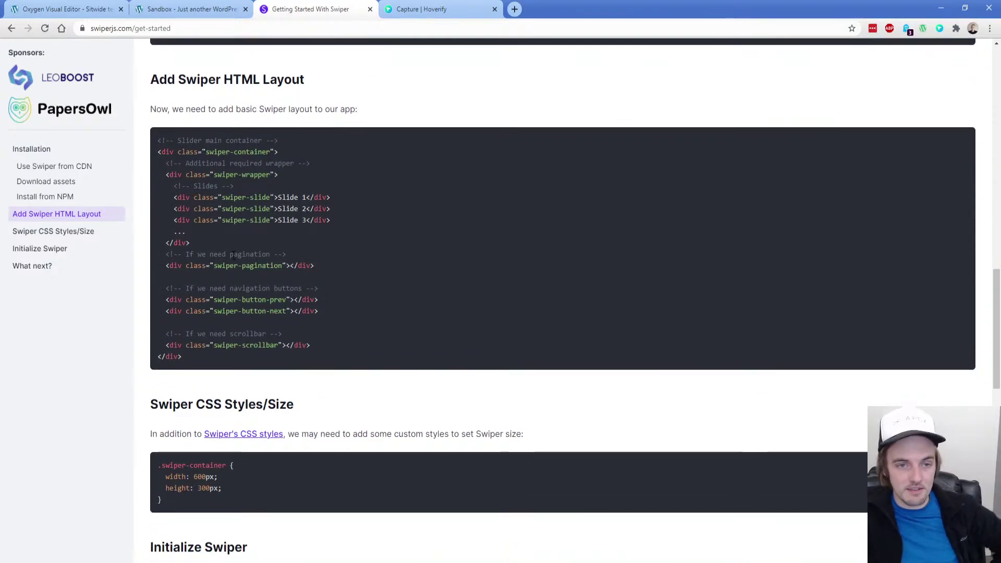
{"action": "left_click_drag", "start_coordinate": [206, 152], "coordinate": [274, 153]}
{"action": "left_click_drag", "start_coordinate": [213, 175], "coordinate": [272, 175]}
{"action": "left_click_drag", "start_coordinate": [221, 198], "coordinate": [270, 198]}
{"action": "left_click", "coordinate": [271, 198]}
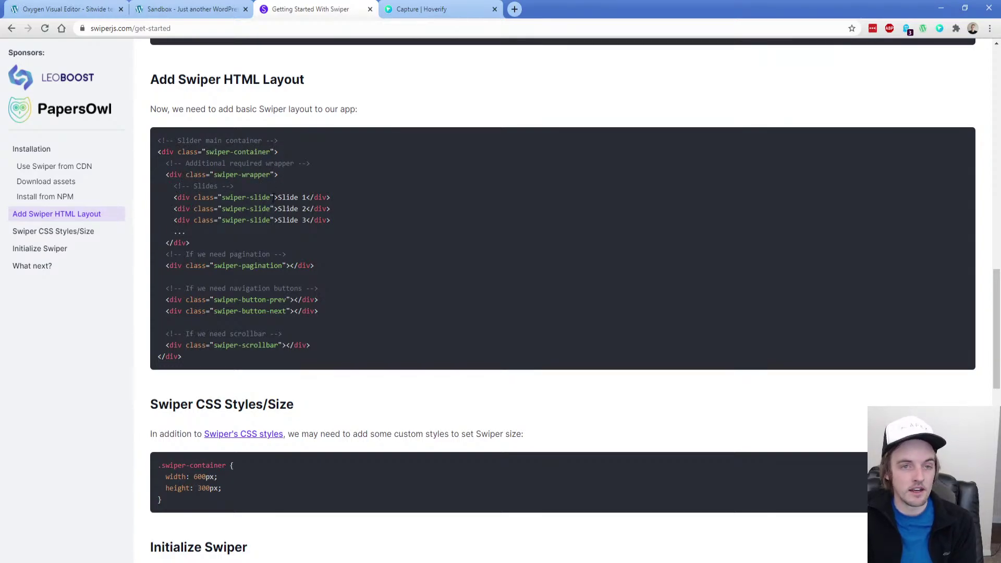
Switch back to the Oxygen editor tab and check which classes are assigned to the Dynamic Slider's Slider Container
{"action": "left_click", "coordinate": [96, 10]}
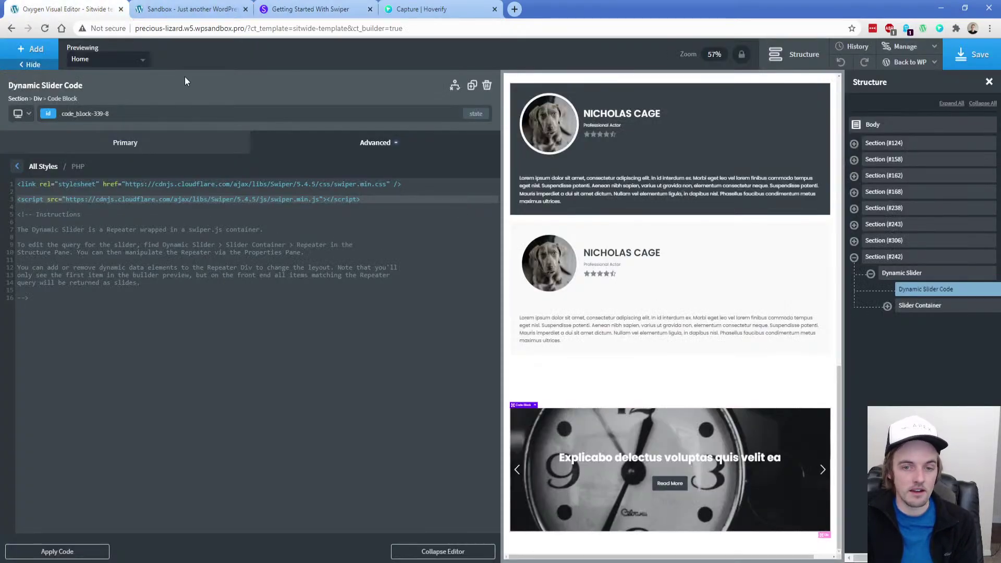
{"action": "left_click", "coordinate": [904, 309]}
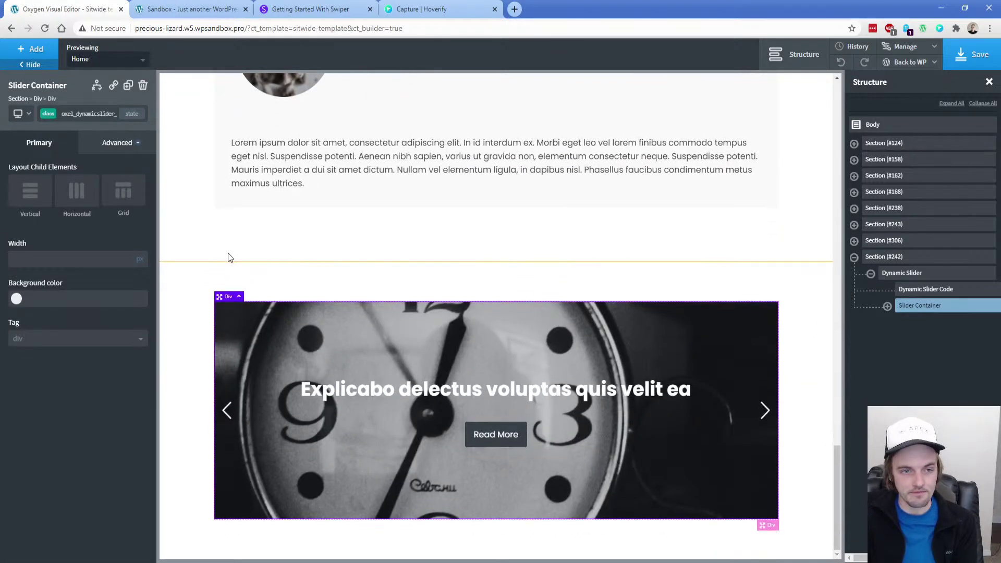
{"action": "left_click", "coordinate": [51, 114]}
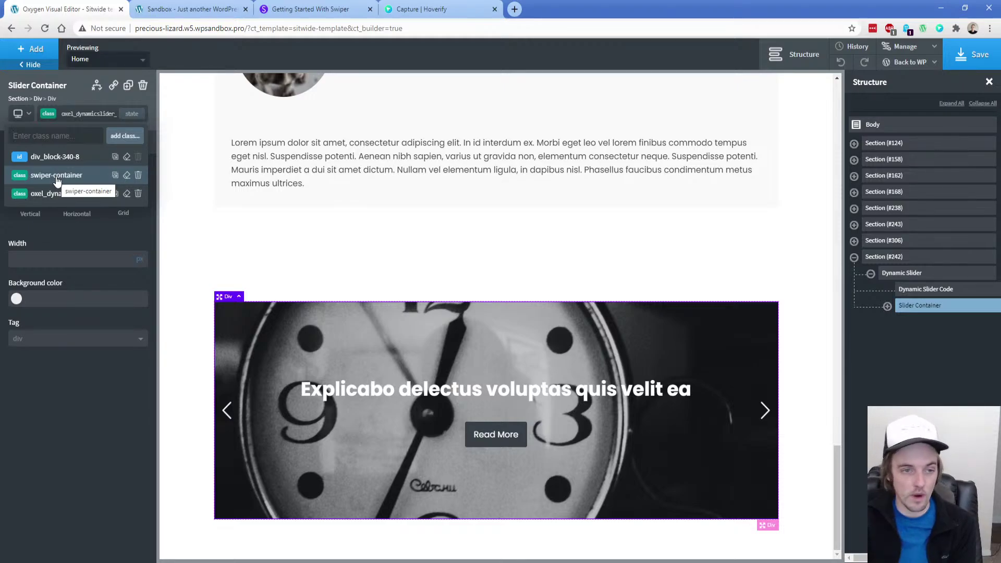
{"action": "left_click", "coordinate": [61, 199]}
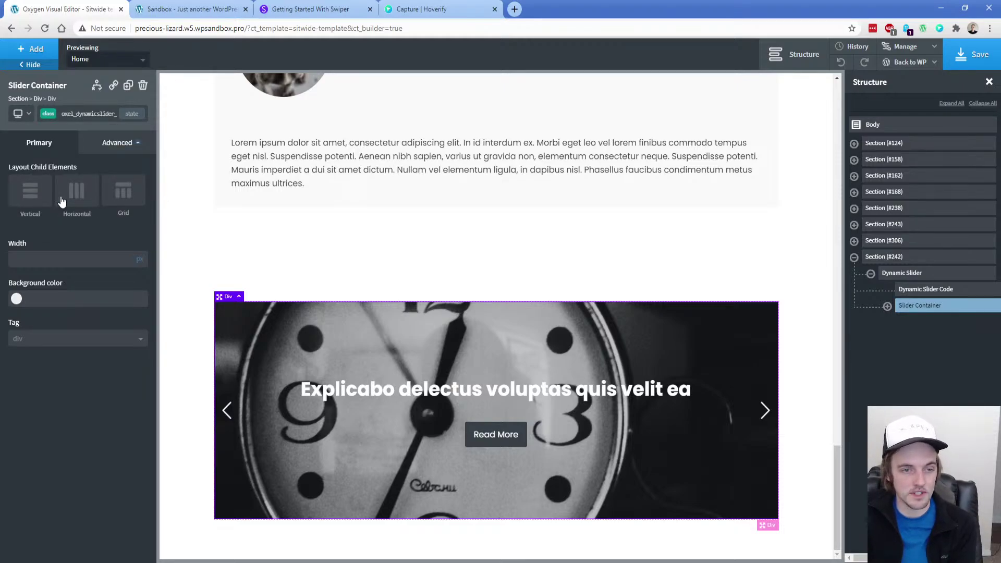
Expand the Slider Container, check the classes assigned to its Repeater, and expand the Repeater to see its child
{"action": "left_click", "coordinate": [887, 306]}
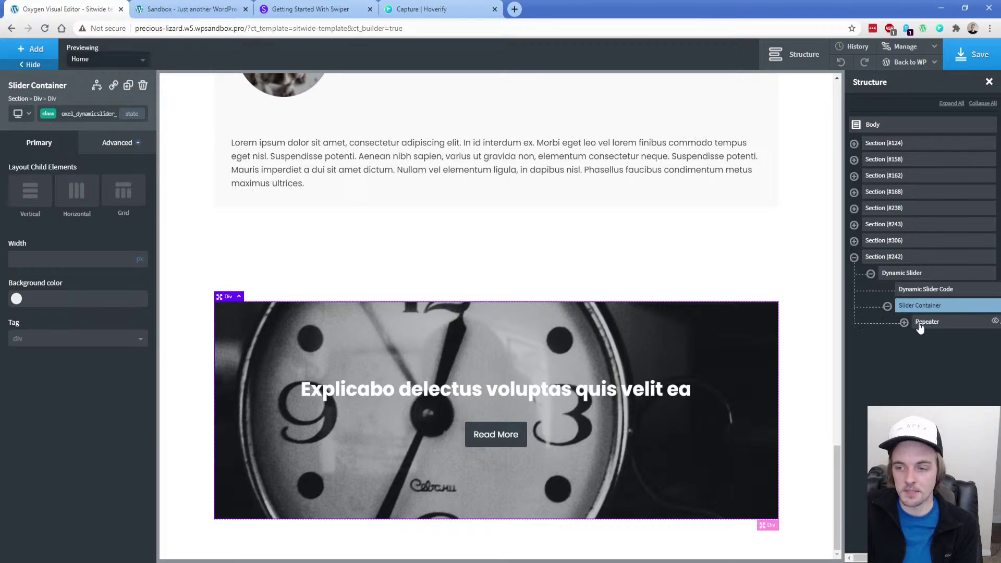
{"action": "left_click", "coordinate": [926, 326]}
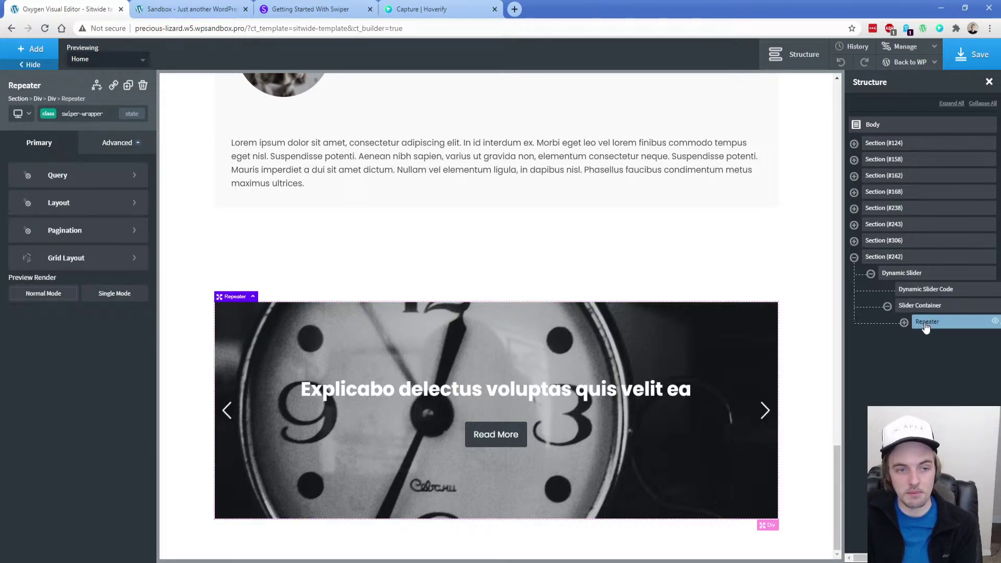
{"action": "left_click", "coordinate": [49, 117]}
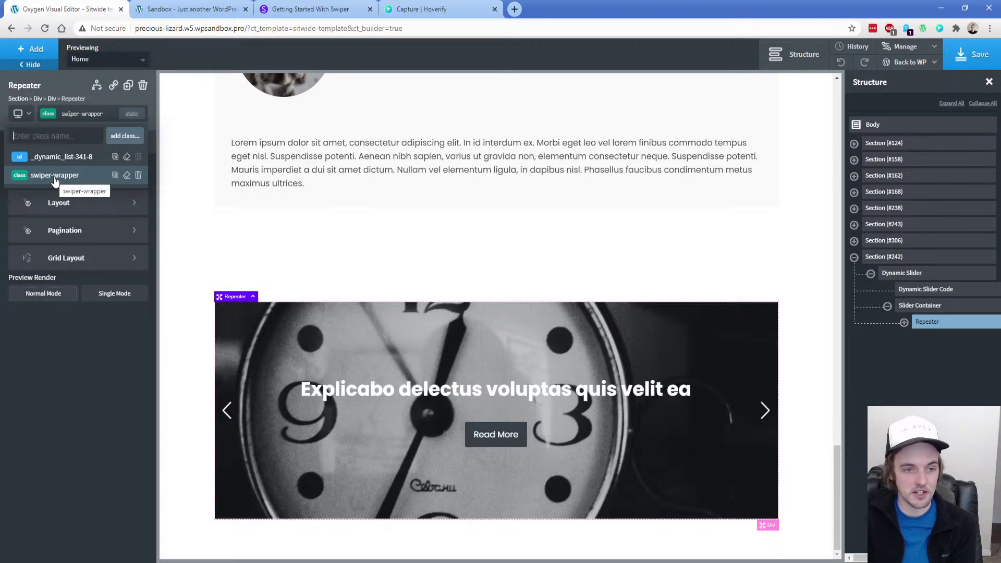
{"action": "left_click", "coordinate": [67, 374]}
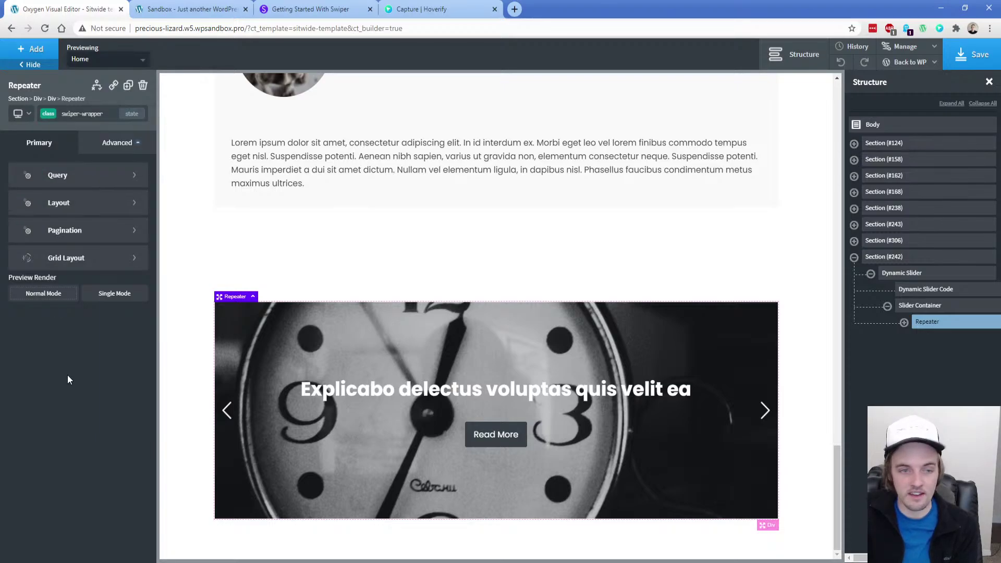
{"action": "left_click", "coordinate": [905, 322]}
Set the height of the Slider Container to 750 px in its Size & Spacing styles, using its oxel_dynamicslider class
{"action": "left_click", "coordinate": [913, 307]}
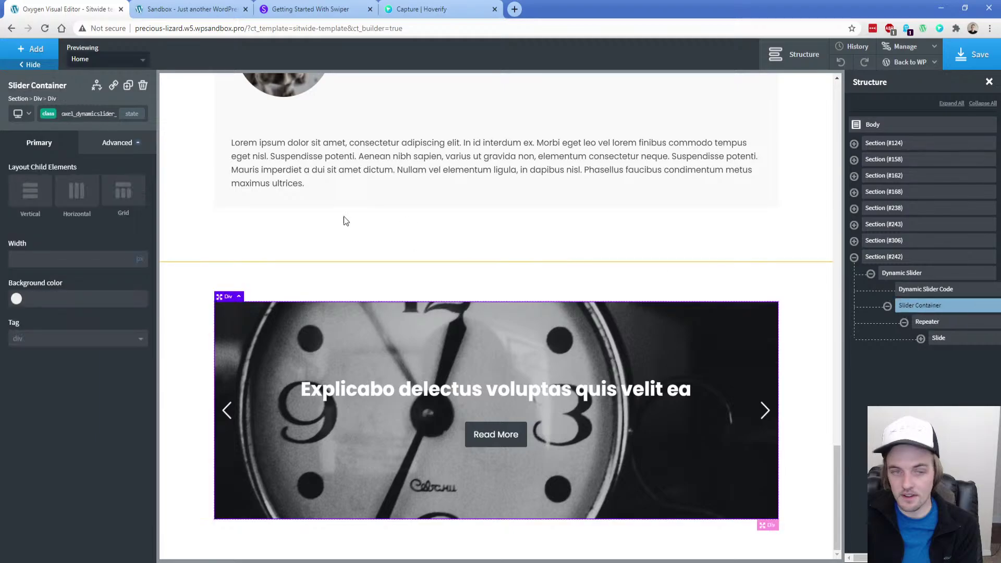
{"action": "left_click", "coordinate": [107, 145]}
{"action": "left_click", "coordinate": [75, 205]}
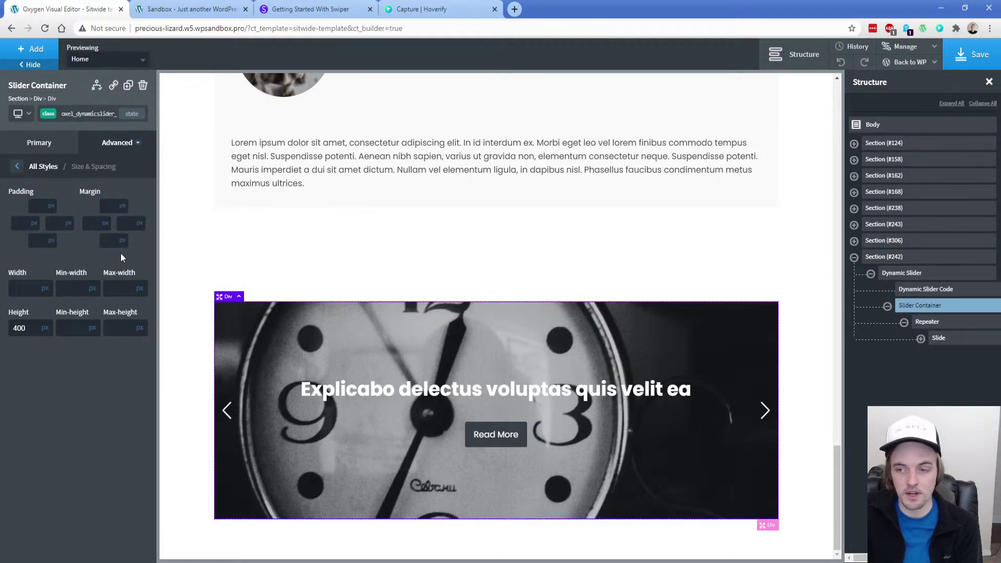
{"action": "left_click", "coordinate": [88, 114]}
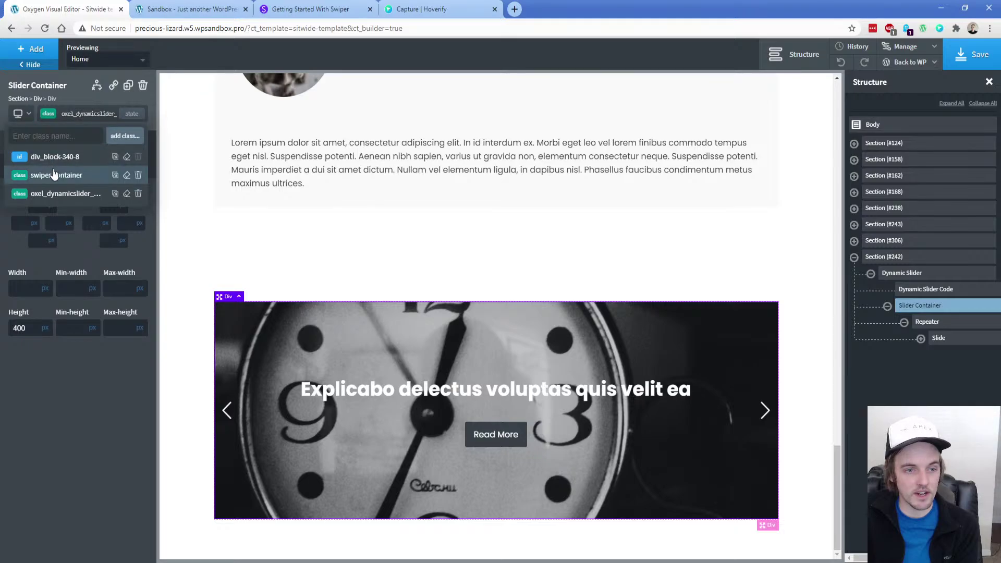
{"action": "double_click", "coordinate": [20, 328]}
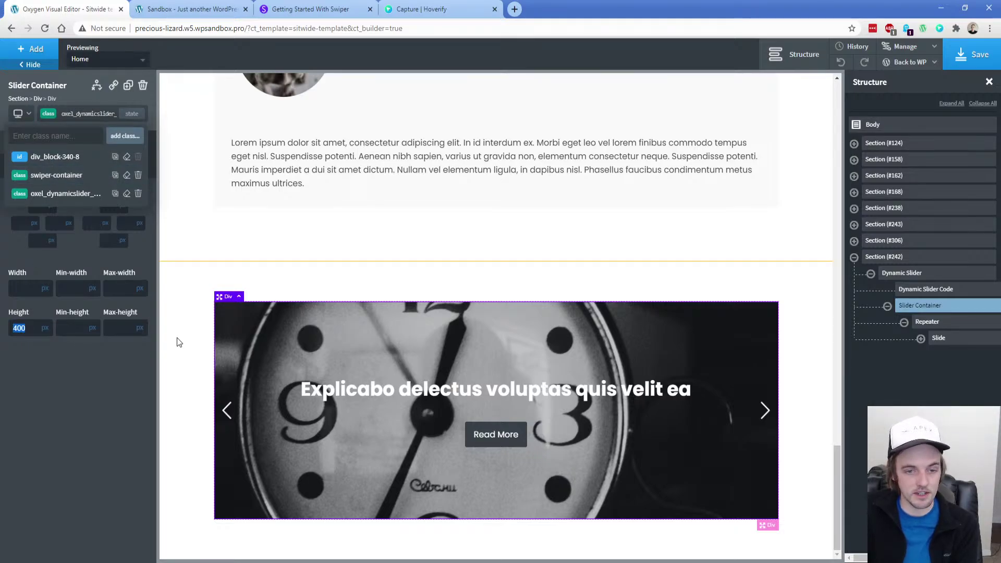
{"action": "type", "text": "2"}
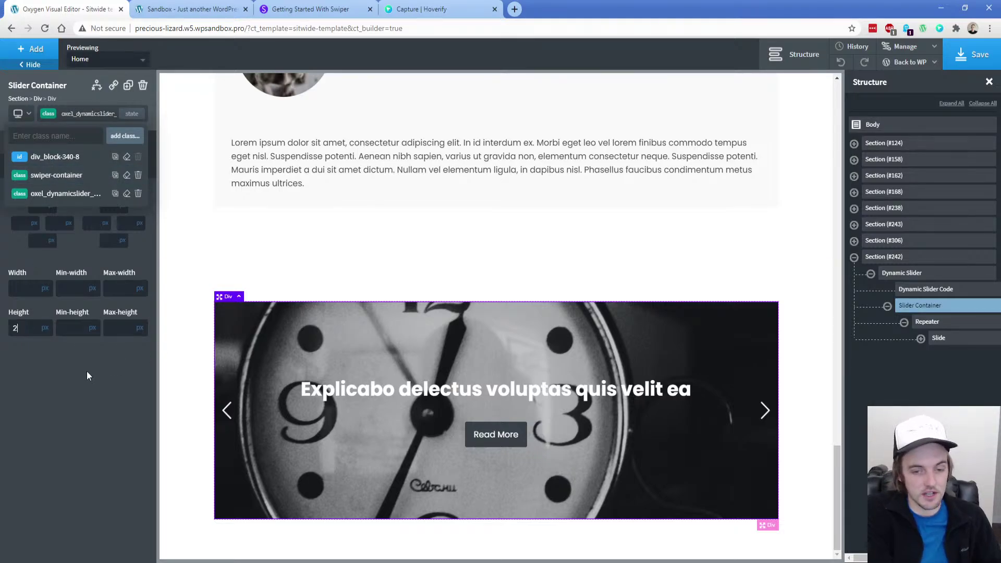
{"action": "key", "text": "BackSpace"}
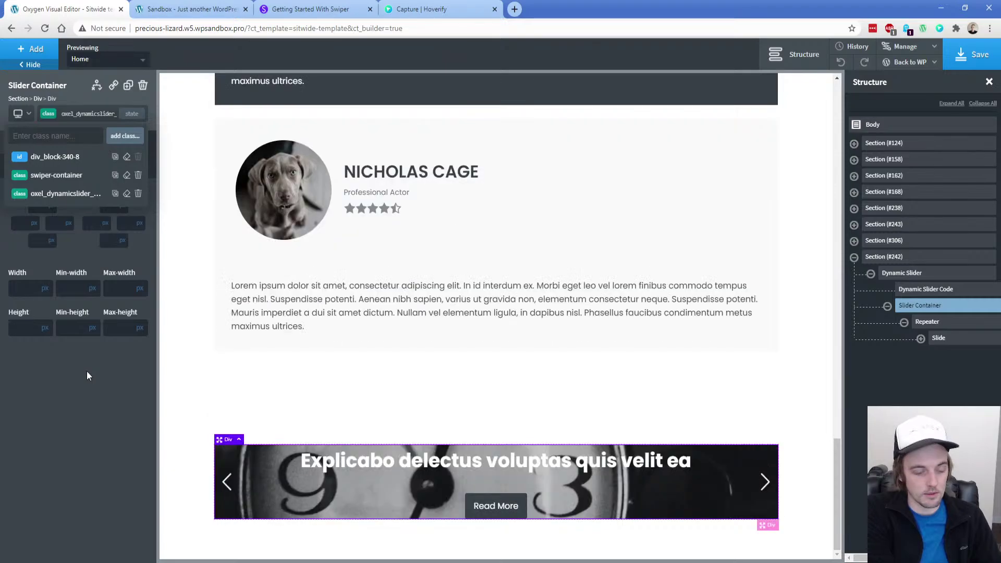
{"action": "type", "text": "750"}
{"action": "scroll", "coordinate": [201, 317], "scroll_direction": "down", "scroll_amount": 3}
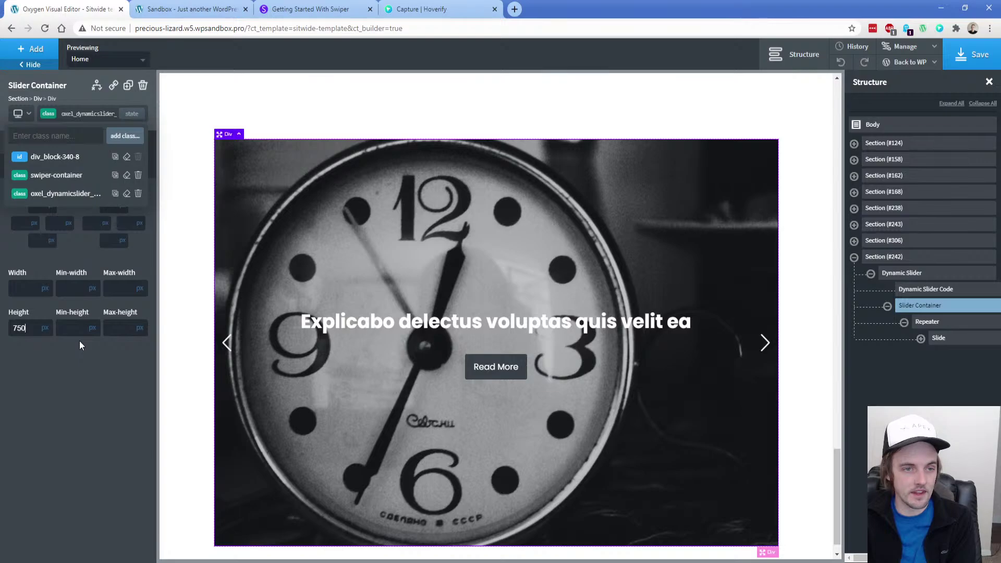
Review the classes and layout settings of the Slider Container, the Repeater and the Dynamic Slider, including the Dynamic Slider's width
{"action": "left_click", "coordinate": [57, 194]}
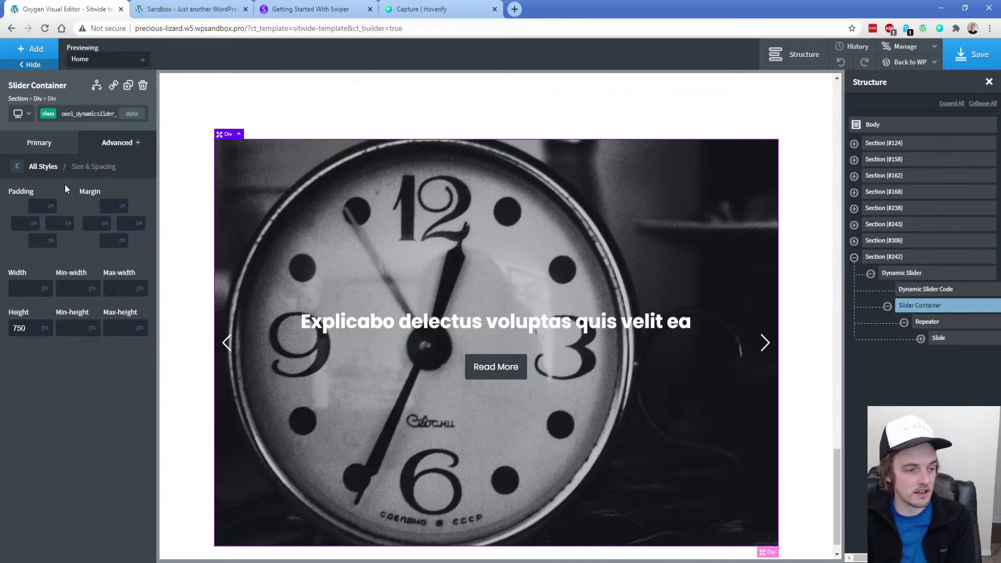
{"action": "left_click", "coordinate": [927, 322]}
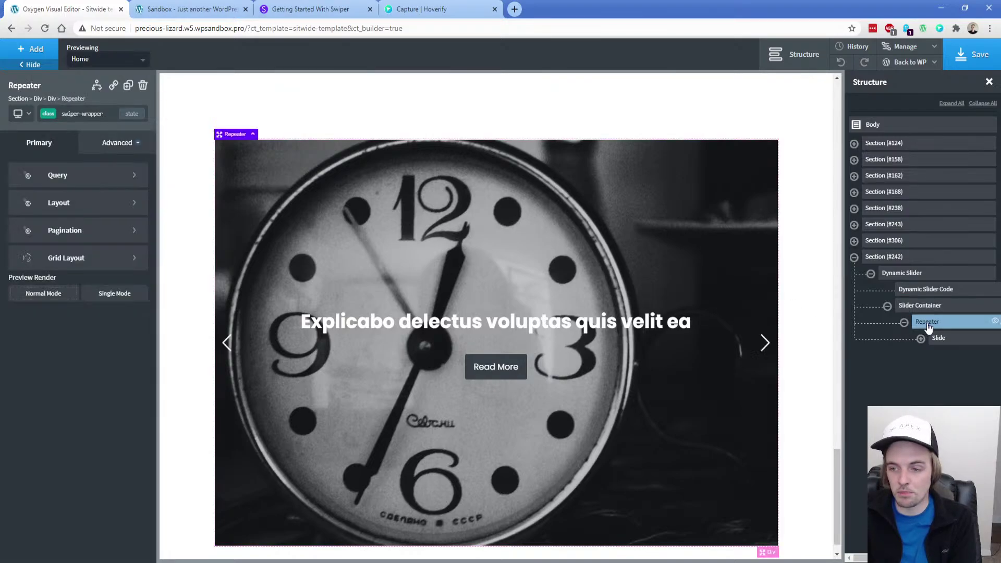
{"action": "left_click", "coordinate": [65, 114]}
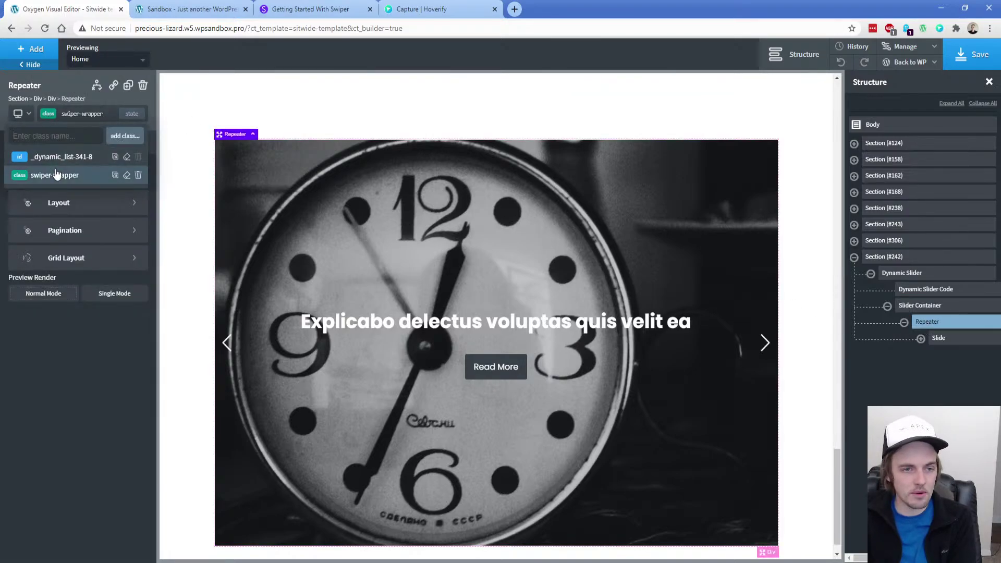
{"action": "left_click", "coordinate": [64, 215]}
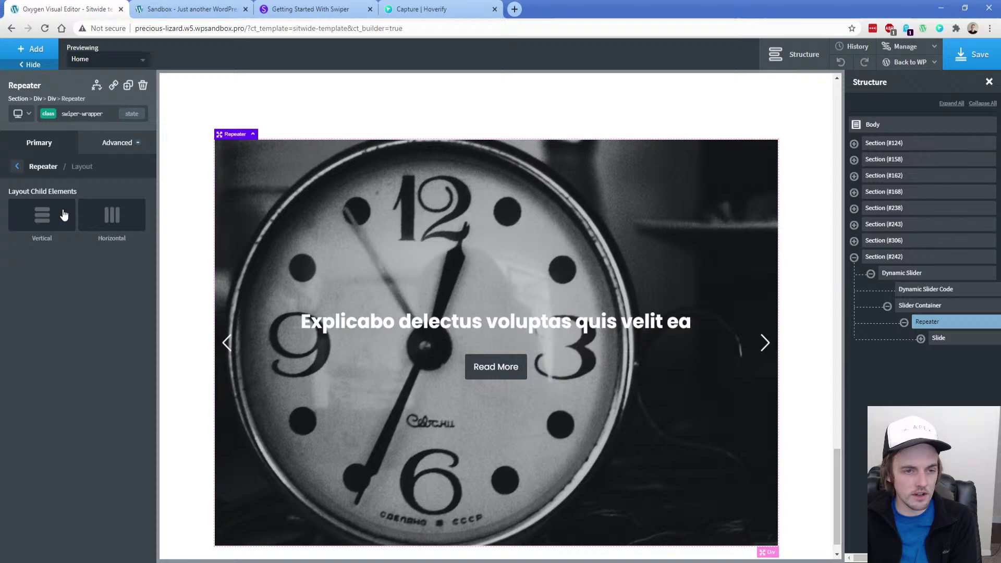
{"action": "left_click", "coordinate": [23, 164]}
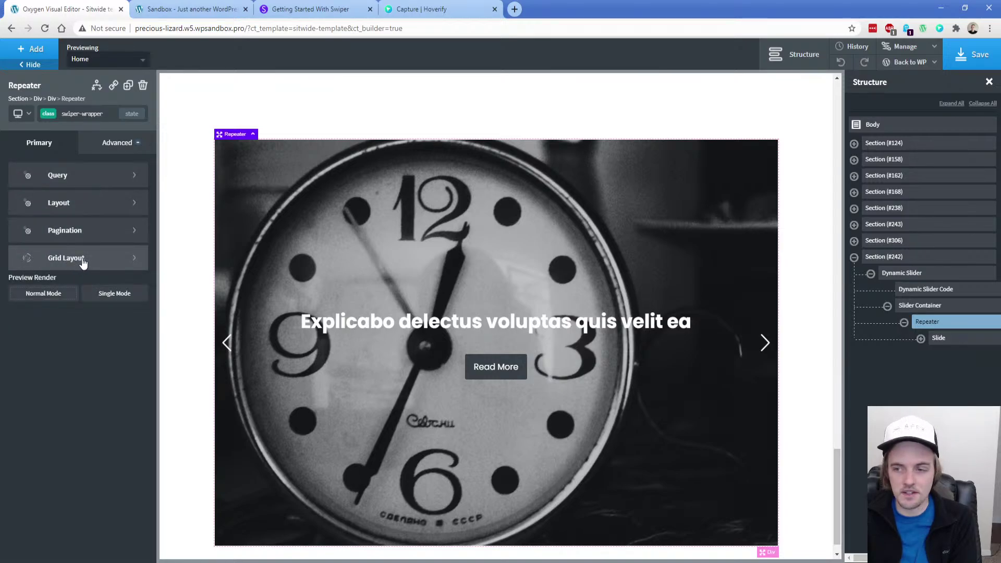
{"action": "left_click", "coordinate": [912, 310]}
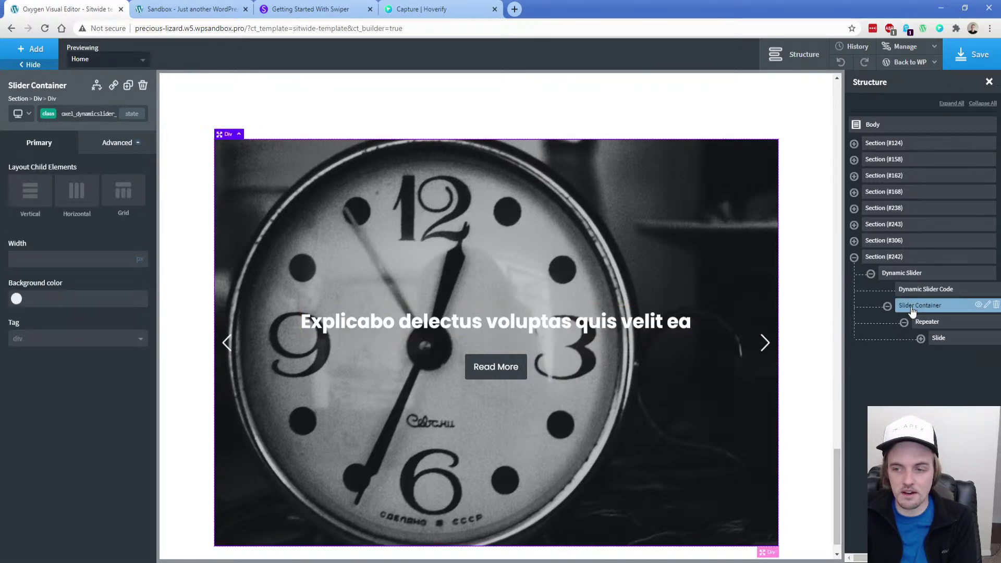
{"action": "left_click", "coordinate": [902, 277]}
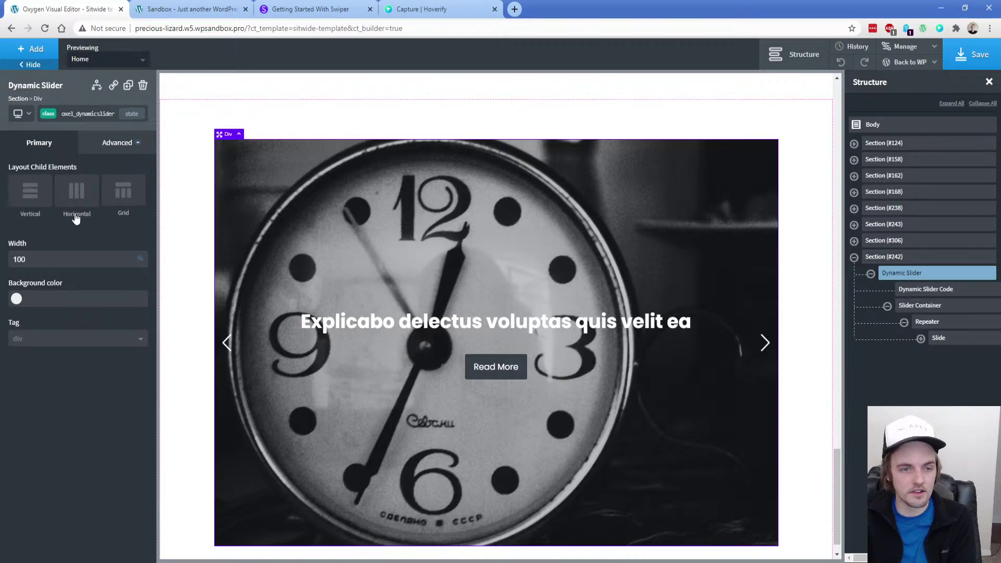
{"action": "left_click", "coordinate": [49, 115]}
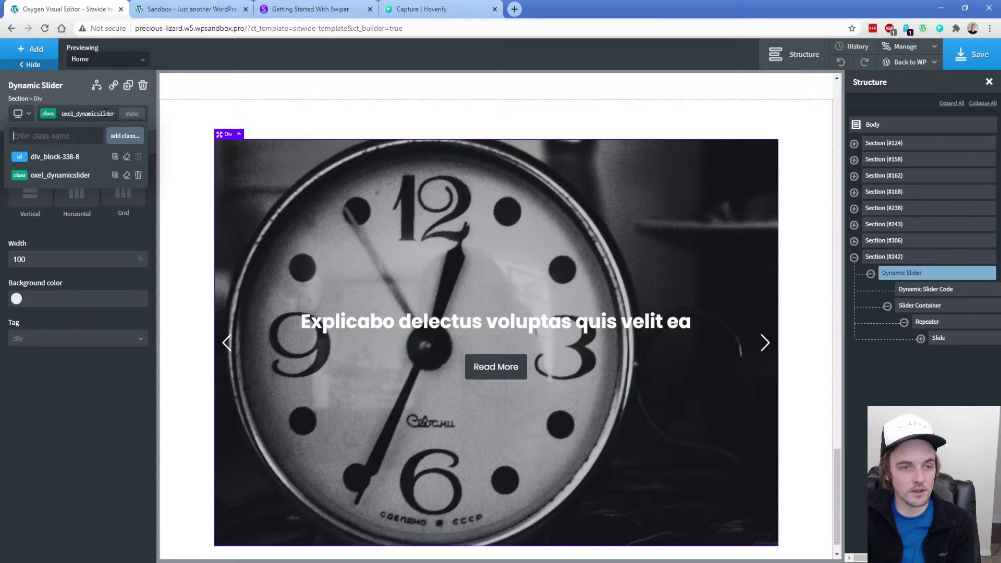
{"action": "double_click", "coordinate": [51, 261]}
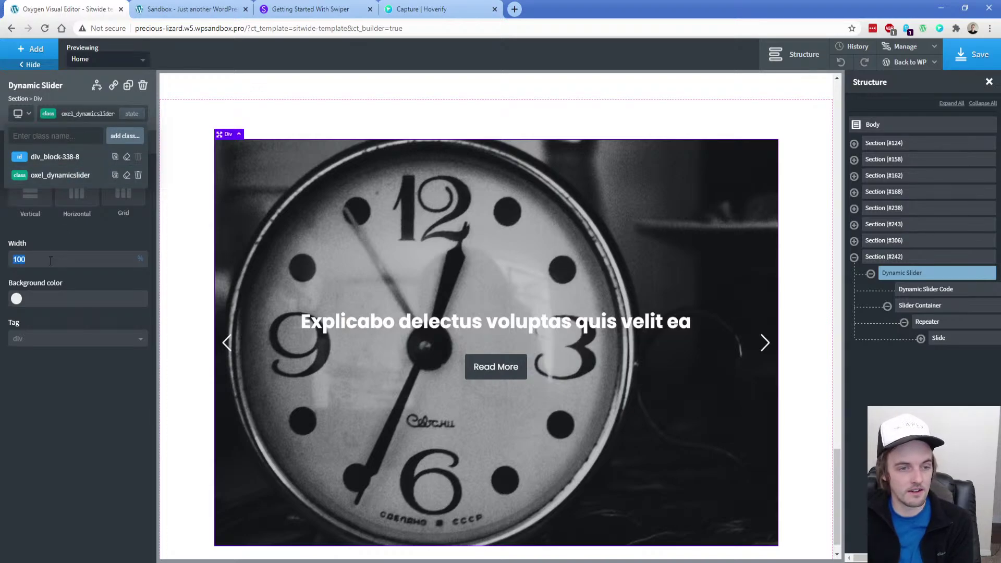
Open the Repeater's custom query and view its post type settings
{"action": "left_click", "coordinate": [927, 322]}
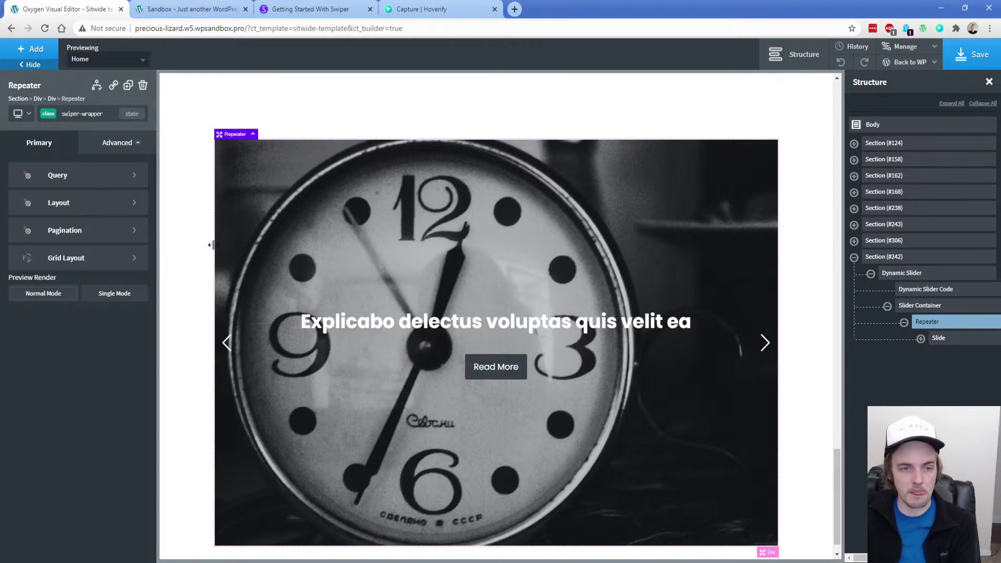
{"action": "left_click", "coordinate": [79, 180]}
{"action": "left_click", "coordinate": [69, 211]}
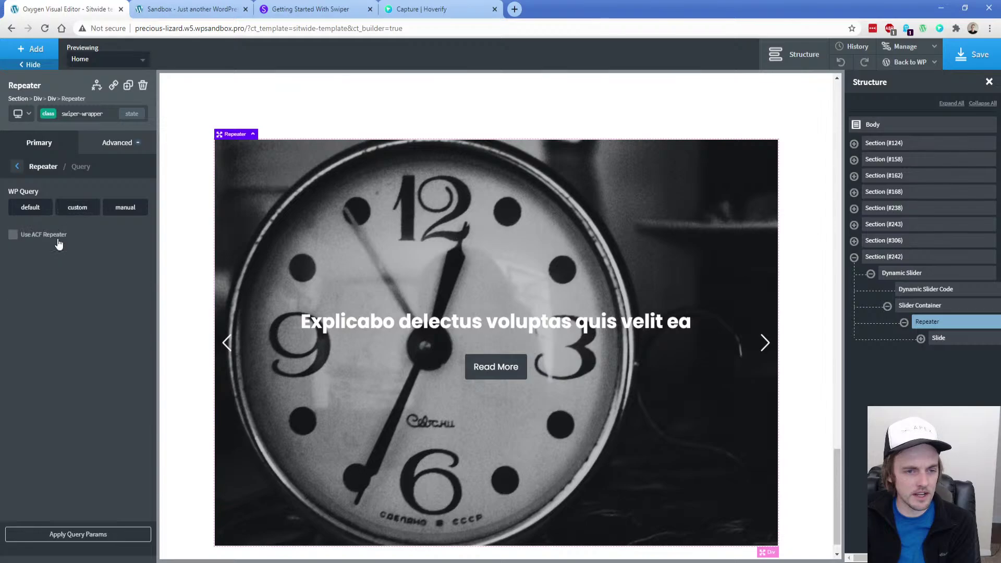
{"action": "left_click", "coordinate": [77, 207]}
{"action": "left_click", "coordinate": [61, 236]}
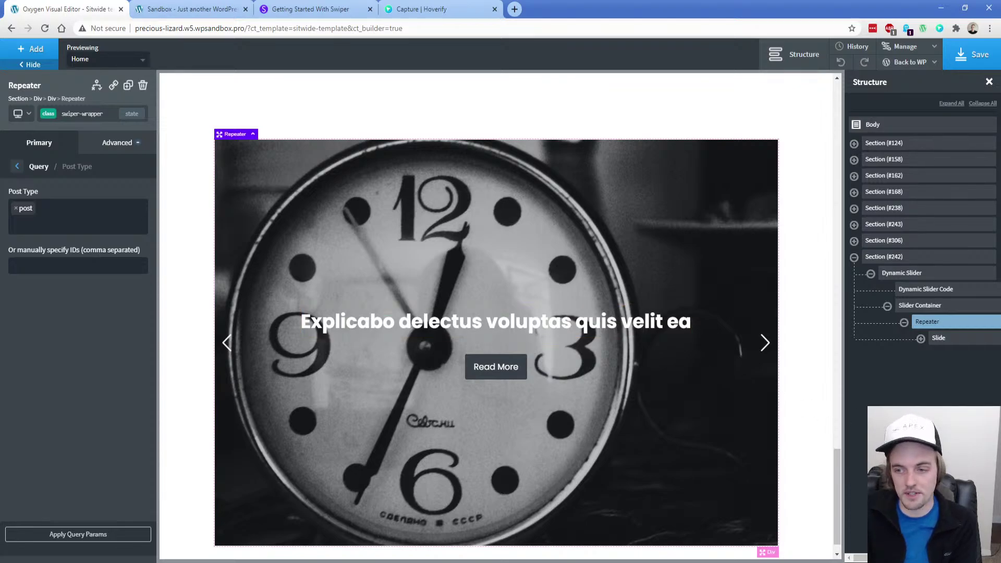
Inspect the Slide element's classes and the filter options available in its effects settings
{"action": "left_click", "coordinate": [937, 342]}
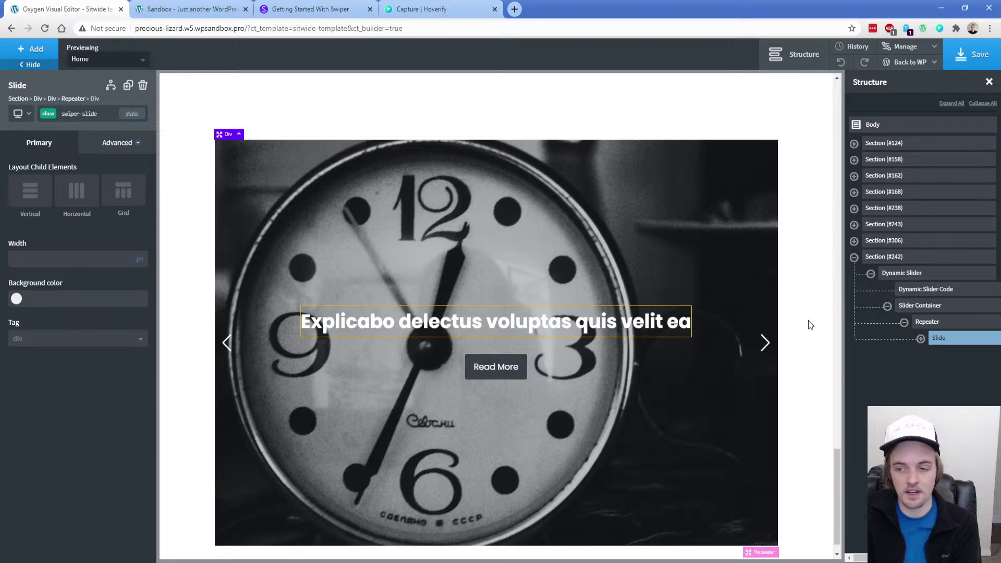
{"action": "left_click", "coordinate": [922, 340]}
{"action": "left_click", "coordinate": [921, 340]}
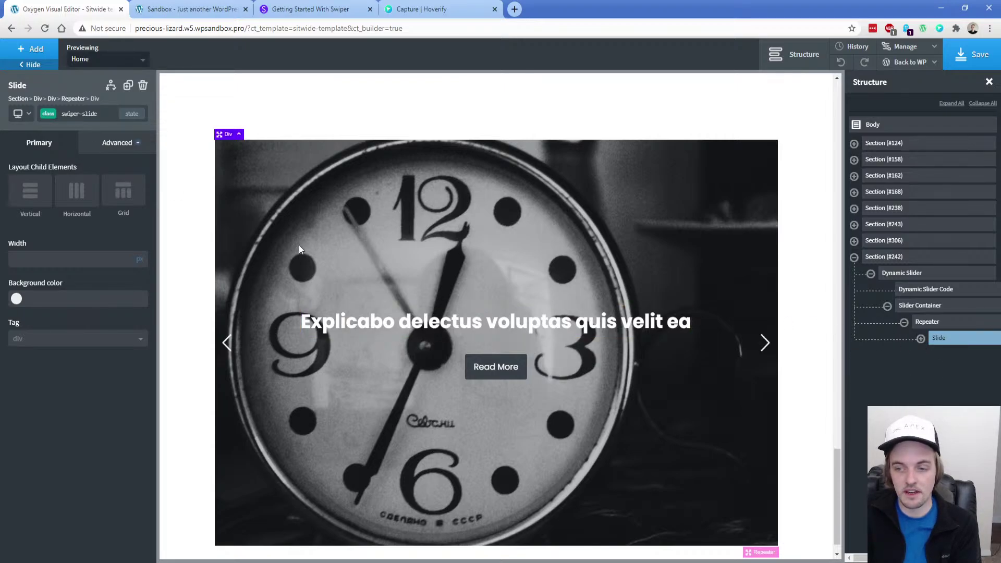
{"action": "left_click", "coordinate": [104, 116]}
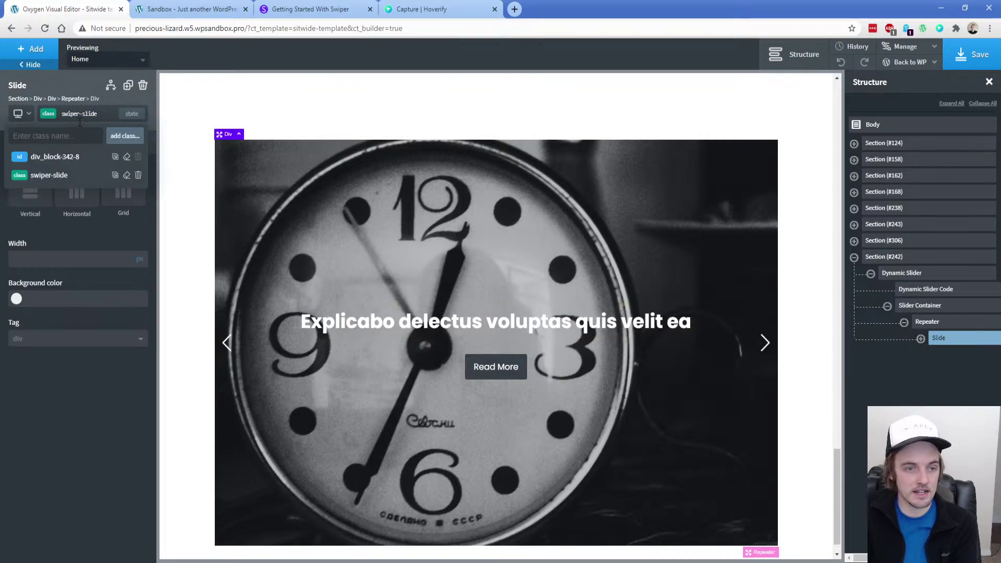
{"action": "left_click", "coordinate": [113, 144]}
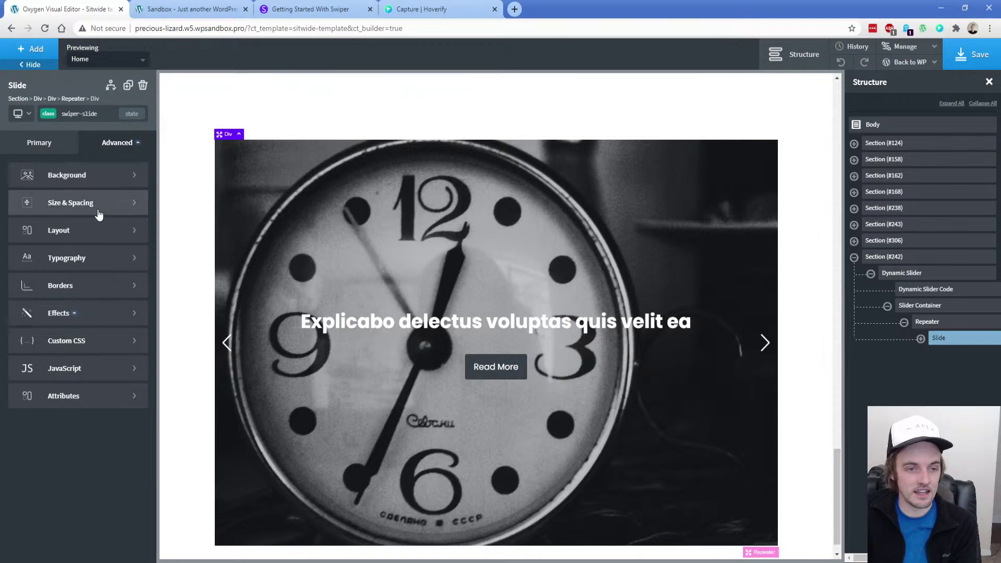
{"action": "left_click", "coordinate": [87, 314]}
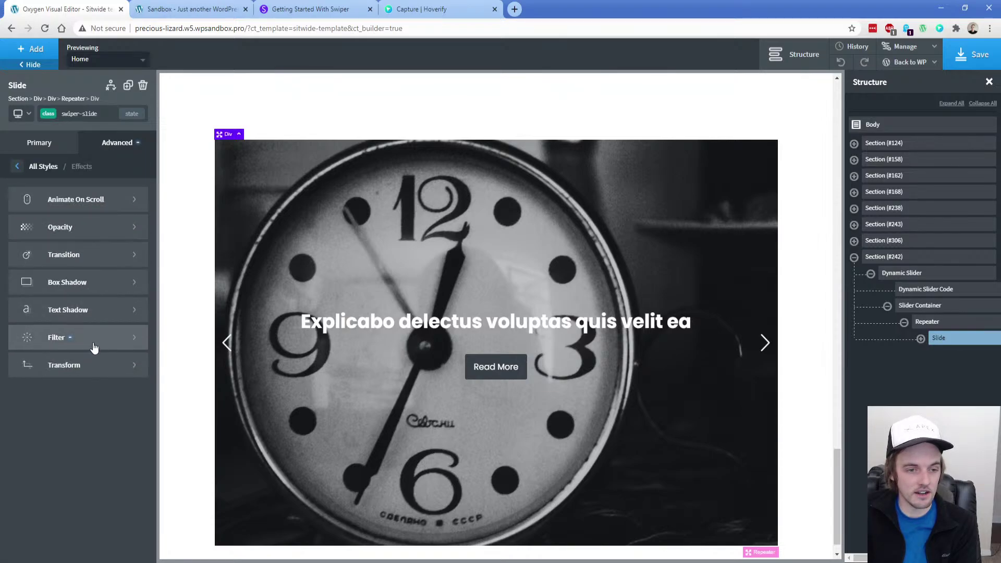
{"action": "left_click", "coordinate": [94, 347]}
{"action": "left_click", "coordinate": [104, 208]}
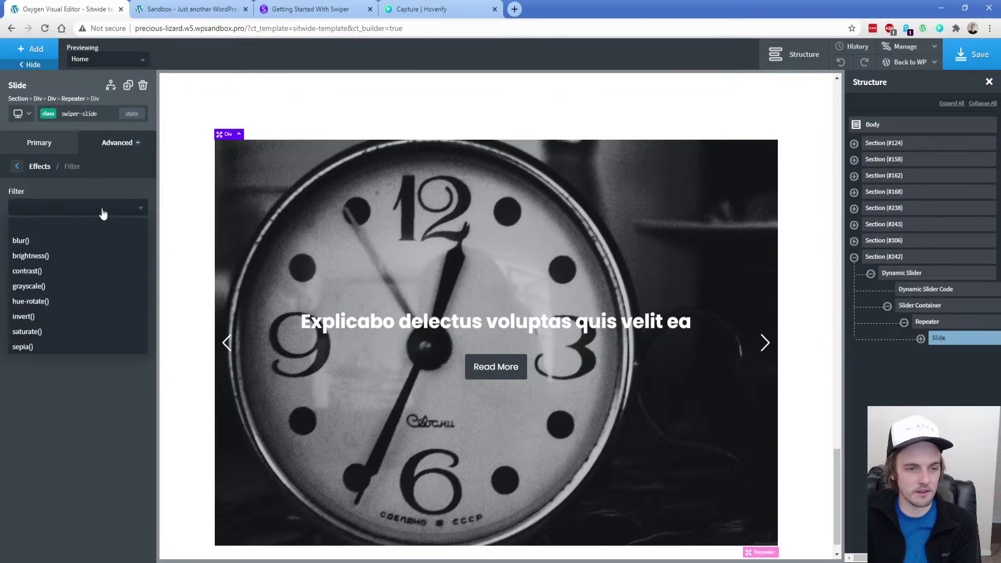
{"action": "left_click", "coordinate": [103, 209]}
{"action": "left_click", "coordinate": [17, 167]}
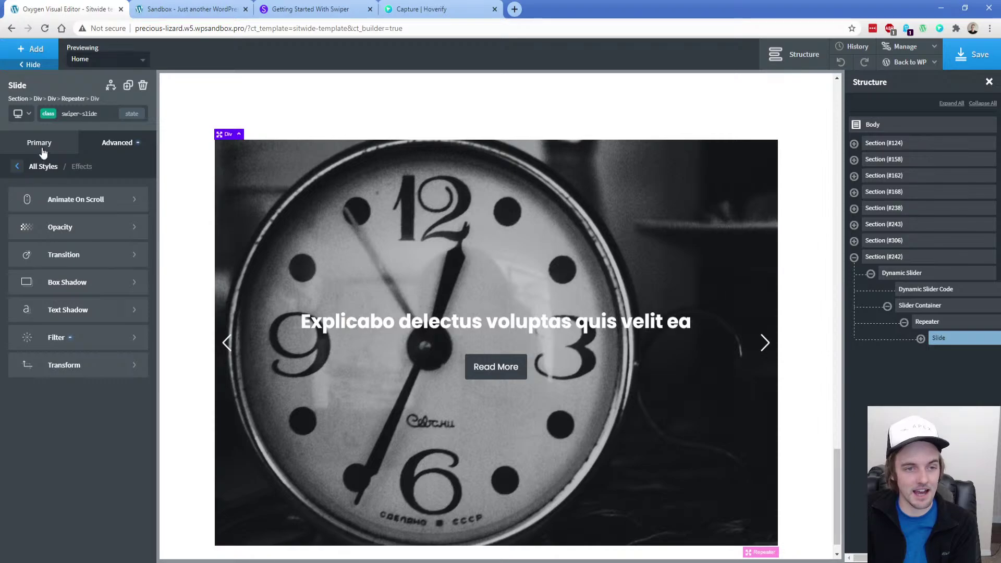
{"action": "left_click", "coordinate": [49, 152]}
Replace the content of the heading inside the Slide with the dynamic post title and finish editing the text
{"action": "left_click", "coordinate": [921, 339]}
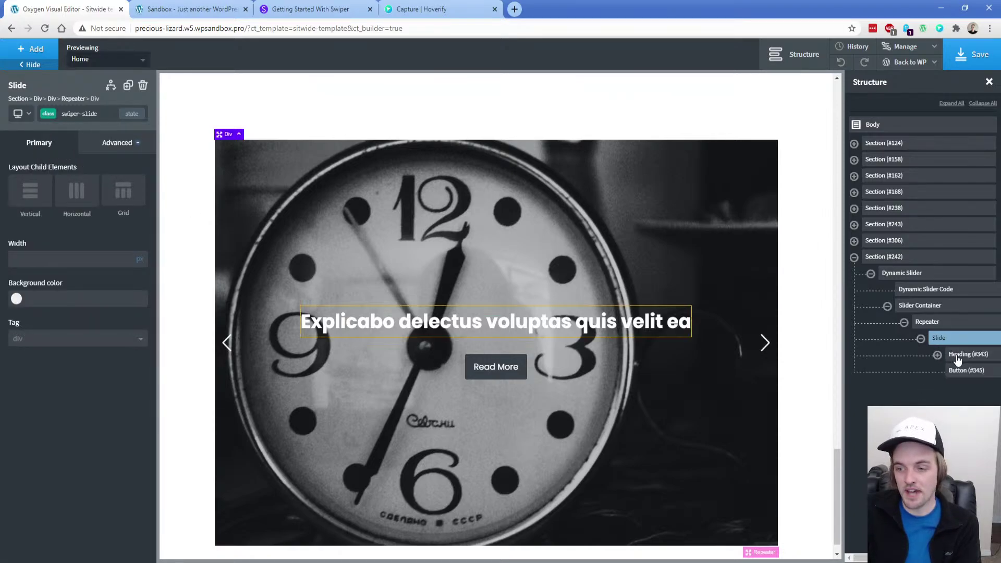
{"action": "left_click", "coordinate": [957, 354]}
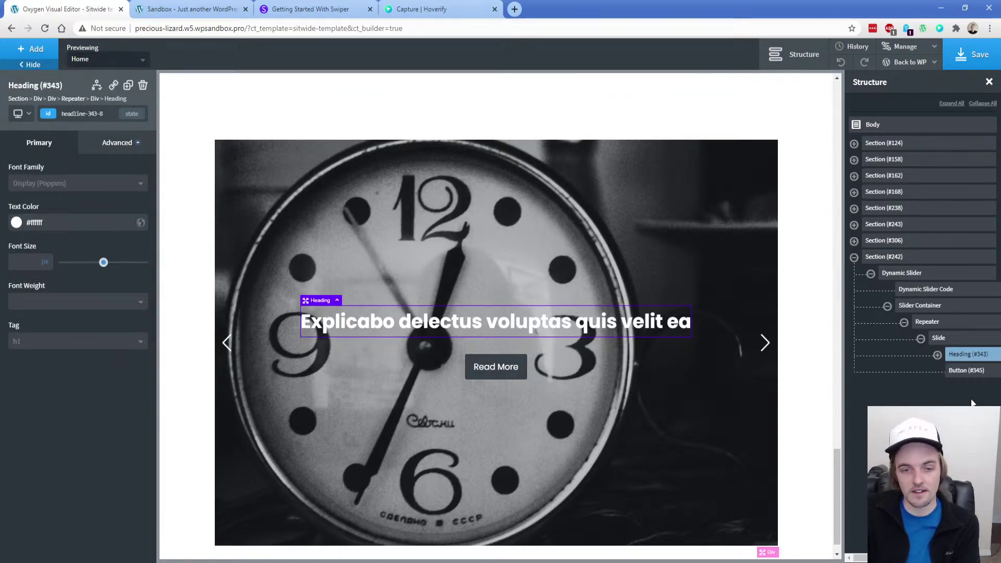
{"action": "double_click", "coordinate": [424, 322]}
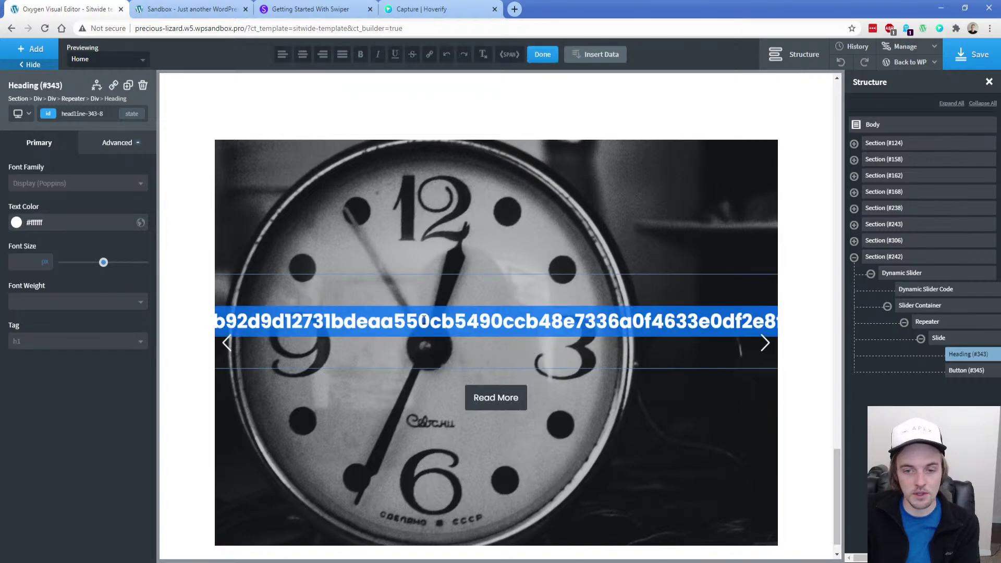
{"action": "left_click", "coordinate": [582, 57]}
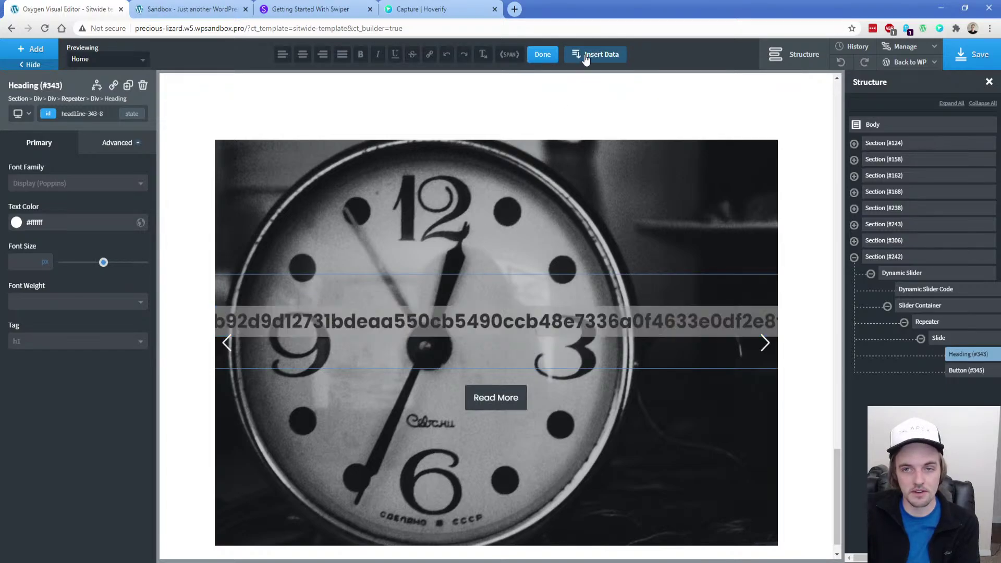
{"action": "left_click", "coordinate": [219, 179]}
{"action": "left_click", "coordinate": [241, 227]}
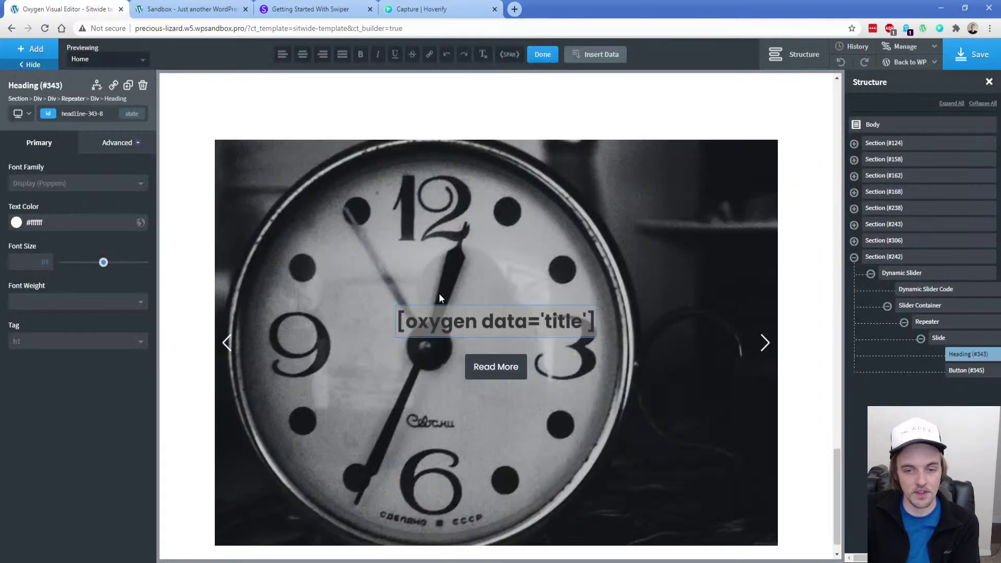
{"action": "left_click", "coordinate": [464, 276]}
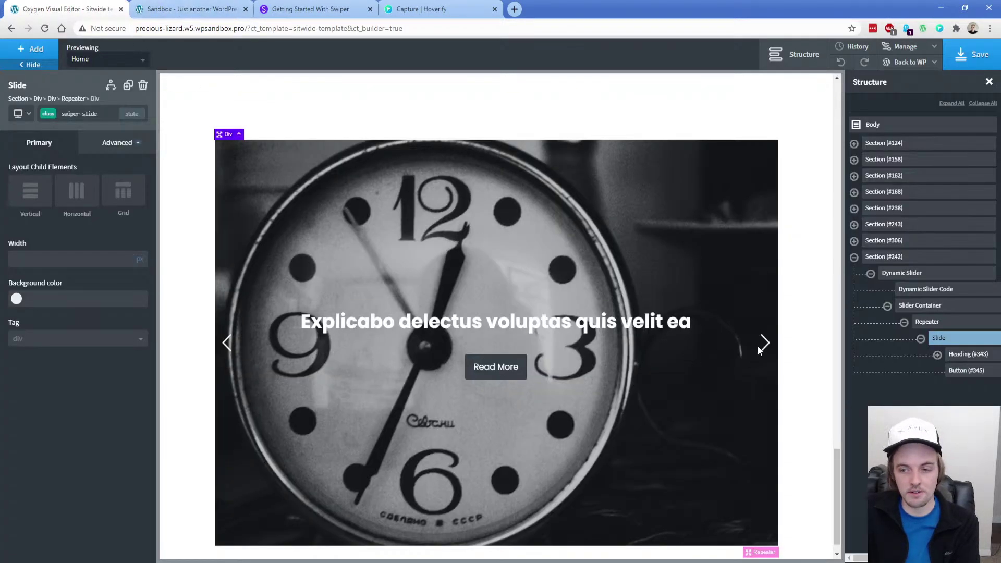
Switch to the live Sandbox page, reload it and advance through the dynamic slider with its next arrow
{"action": "left_click", "coordinate": [765, 346]}
{"action": "key", "text": "ctrl+Tab"}
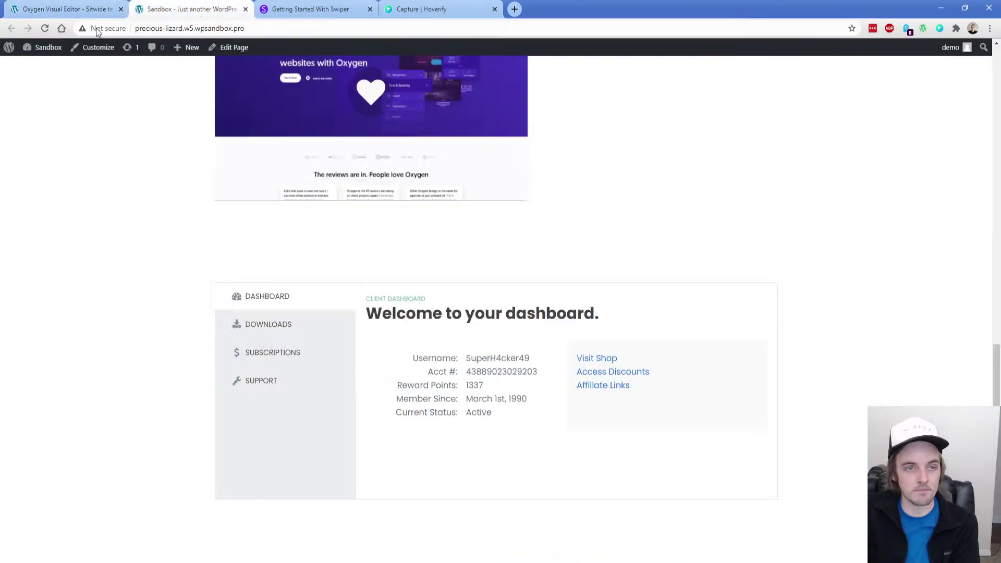
{"action": "key", "text": "F5"}
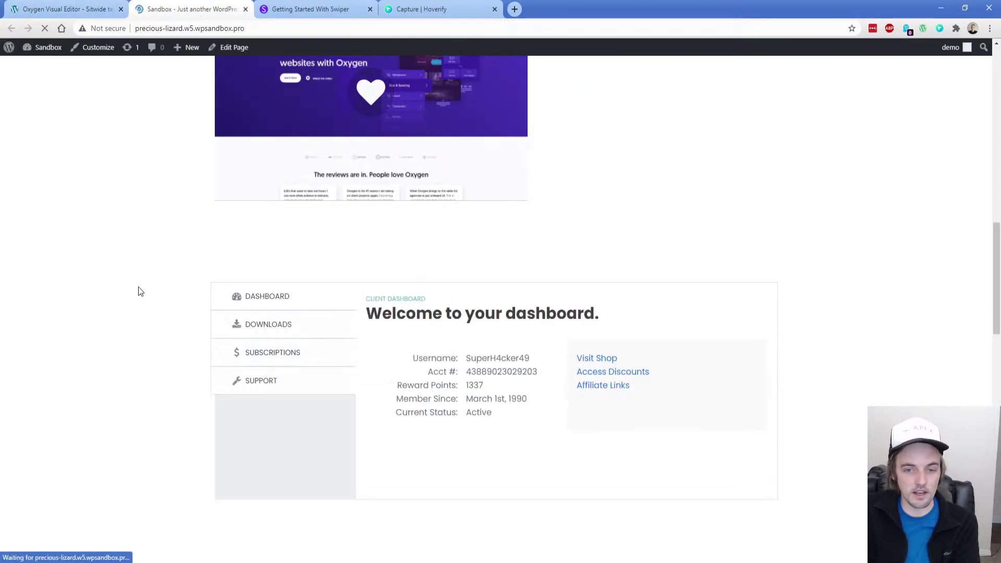
{"action": "scroll", "coordinate": [143, 291], "scroll_direction": "down", "scroll_amount": 10}
{"action": "scroll", "coordinate": [145, 291], "scroll_direction": "down", "scroll_amount": 5}
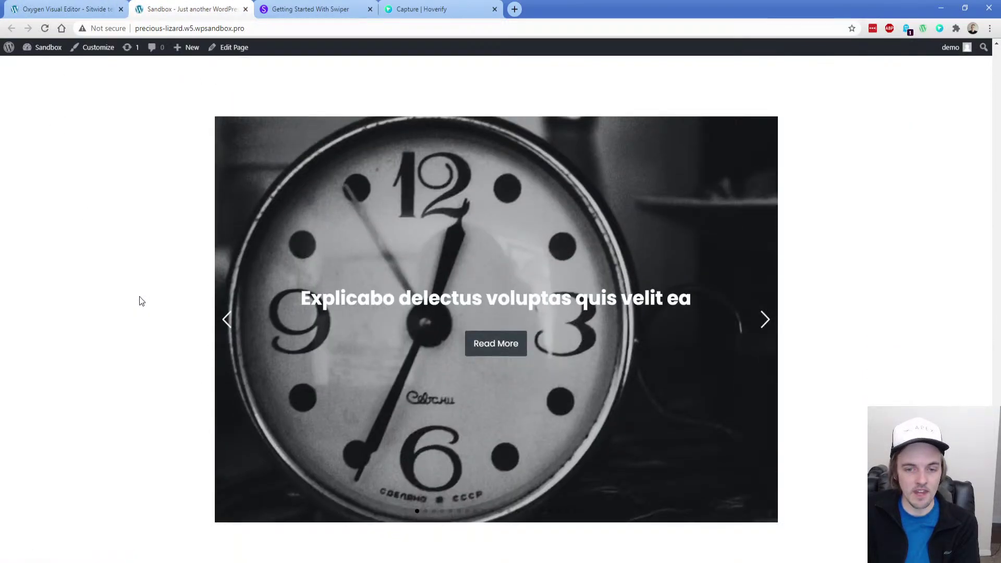
{"action": "left_click", "coordinate": [765, 320]}
{"action": "left_click", "coordinate": [767, 325]}
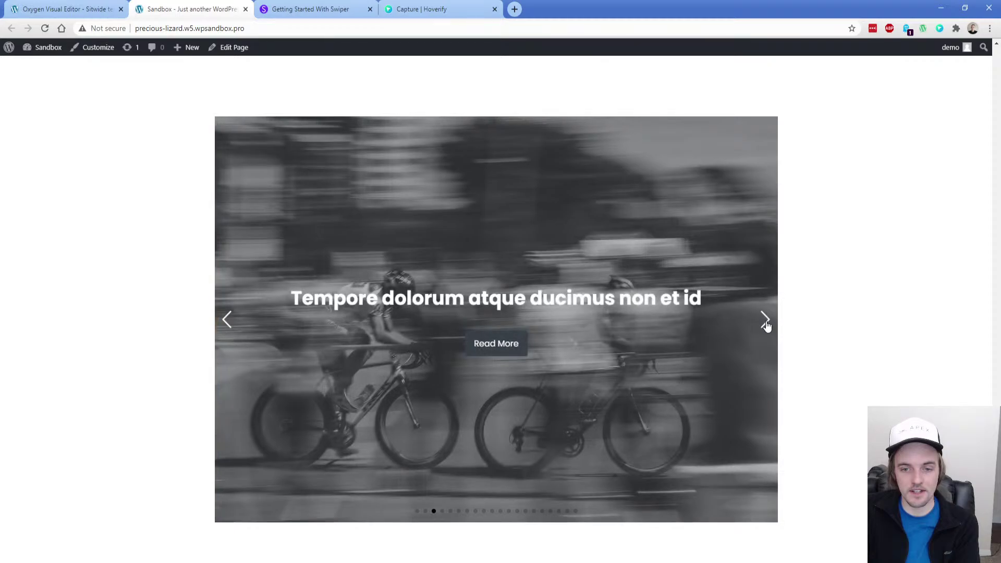
{"action": "left_click", "coordinate": [767, 325]}
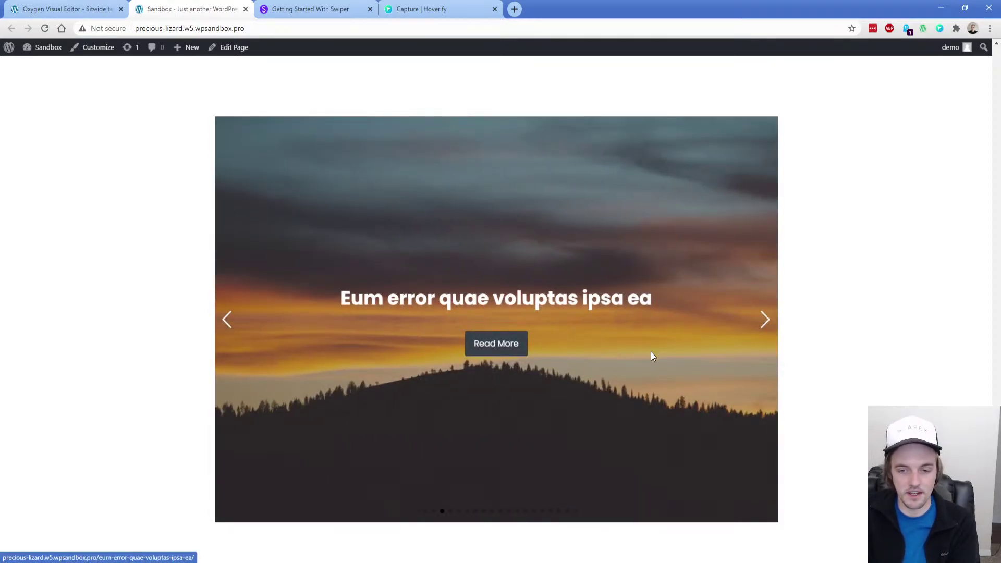
{"action": "left_click", "coordinate": [765, 320]}
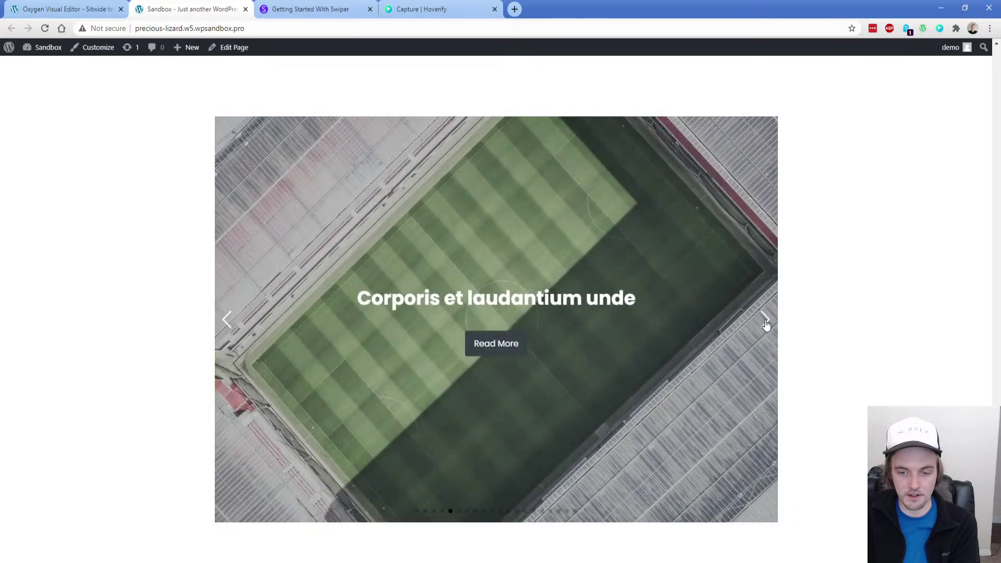
Test the live slider's pagination dots by jumping through five successive slides
{"action": "left_click", "coordinate": [476, 512]}
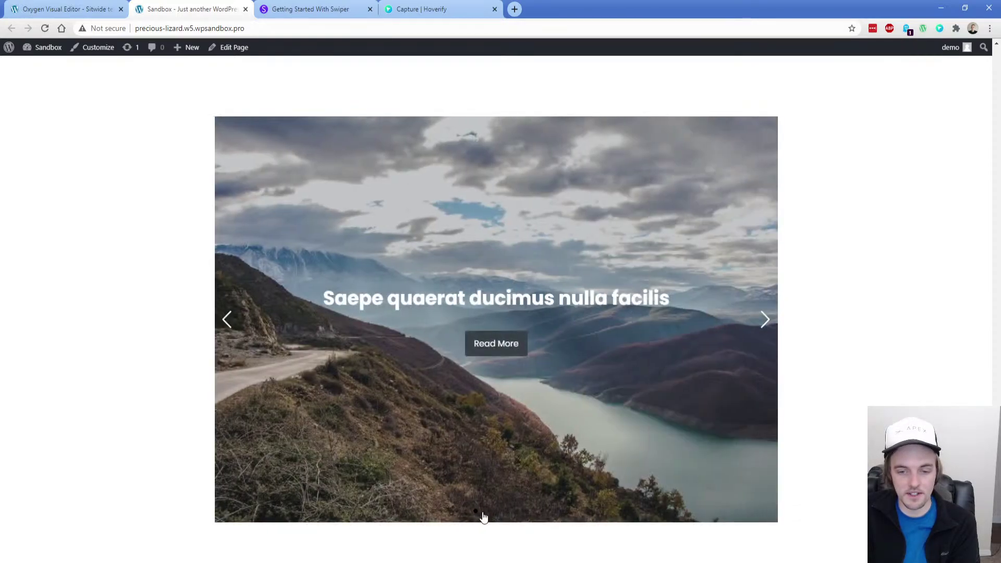
{"action": "left_click", "coordinate": [484, 512]}
{"action": "left_click", "coordinate": [492, 512]}
{"action": "left_click", "coordinate": [501, 512]}
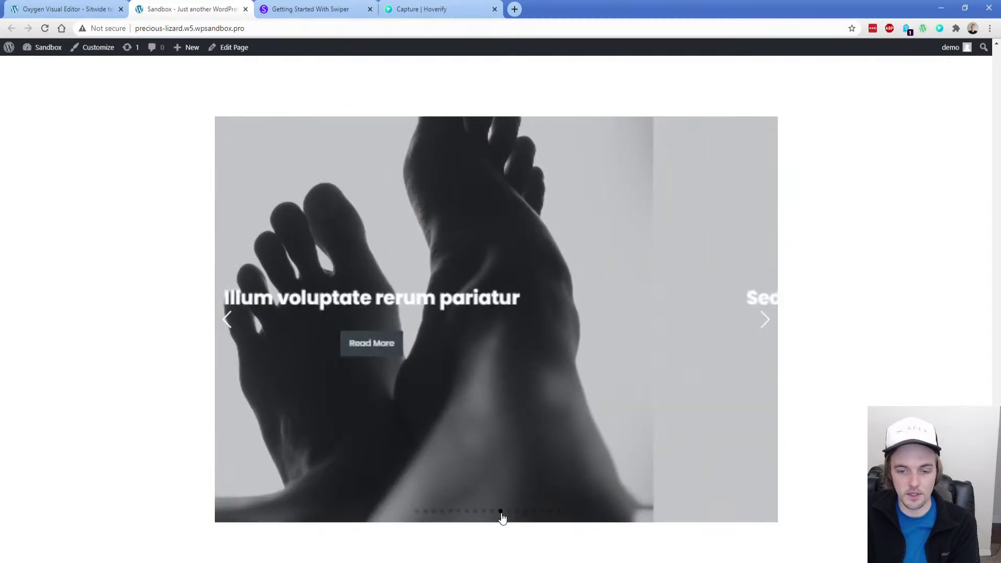
{"action": "left_click", "coordinate": [509, 512]}
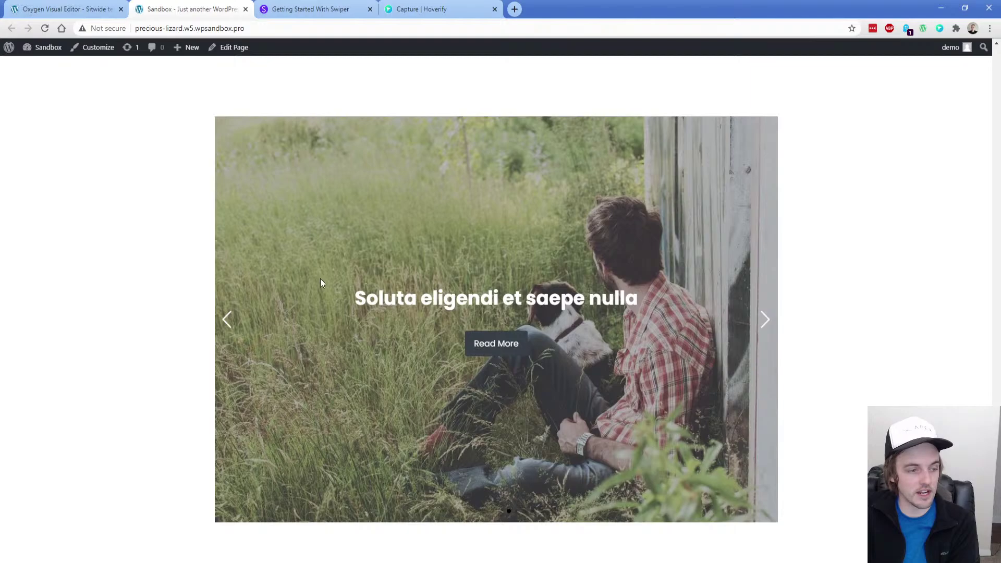
Switch to the Swiper documentation, open its API documentation from the getting started page and examine the list of available parameters
{"action": "left_click", "coordinate": [310, 9]}
{"action": "scroll", "coordinate": [232, 293], "scroll_direction": "down", "scroll_amount": 6}
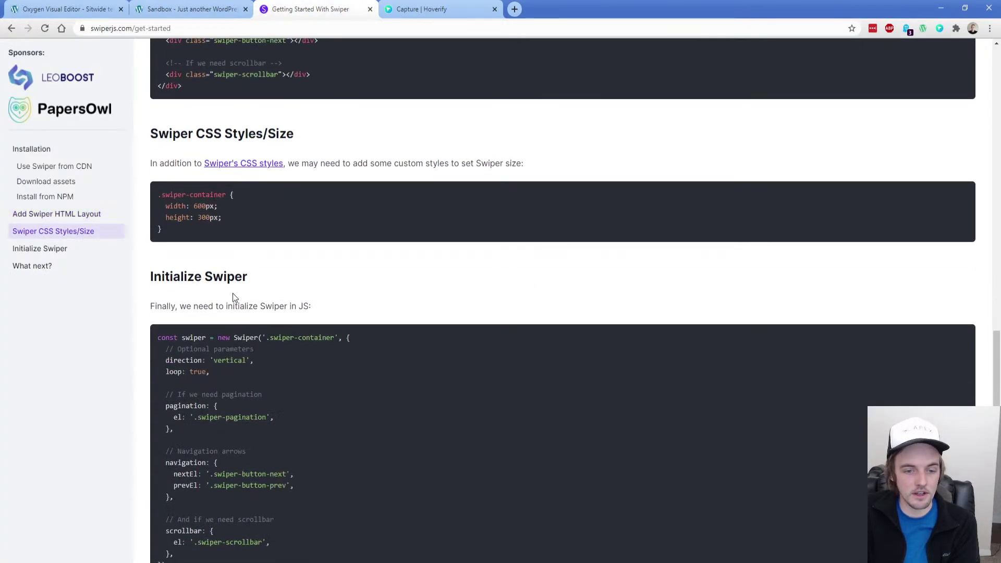
{"action": "scroll", "coordinate": [162, 282], "scroll_direction": "down", "scroll_amount": 5}
{"action": "left_click", "coordinate": [224, 243]}
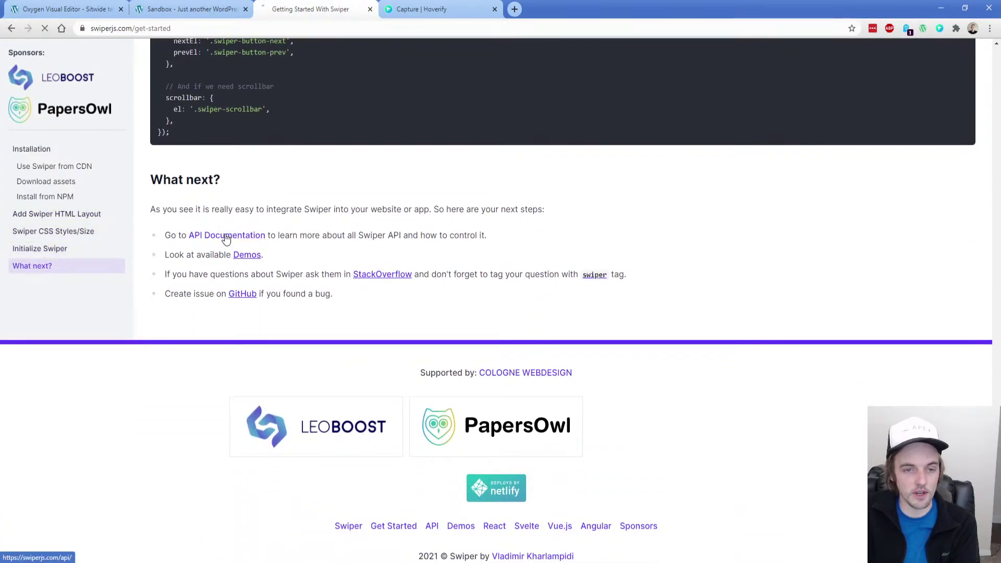
{"action": "scroll", "coordinate": [254, 280], "scroll_direction": "down", "scroll_amount": 11}
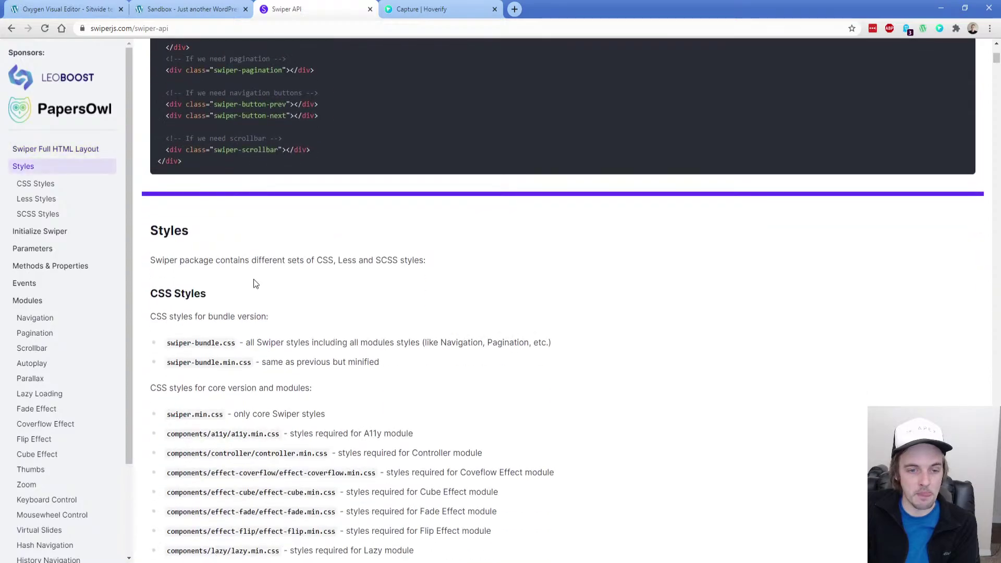
{"action": "scroll", "coordinate": [253, 280], "scroll_direction": "down", "scroll_amount": 13}
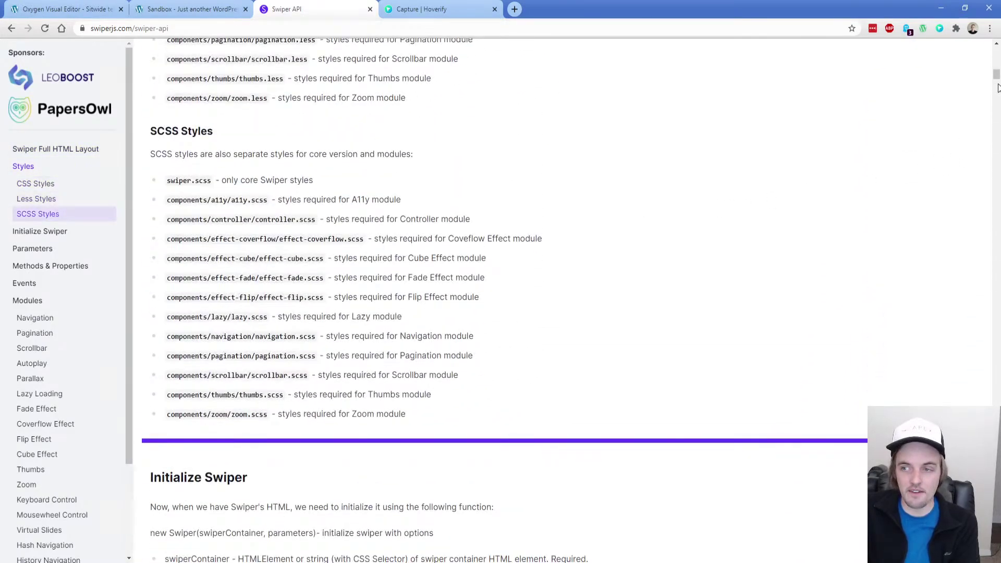
{"action": "scroll", "coordinate": [997, 76], "scroll_direction": "down", "scroll_amount": 14}
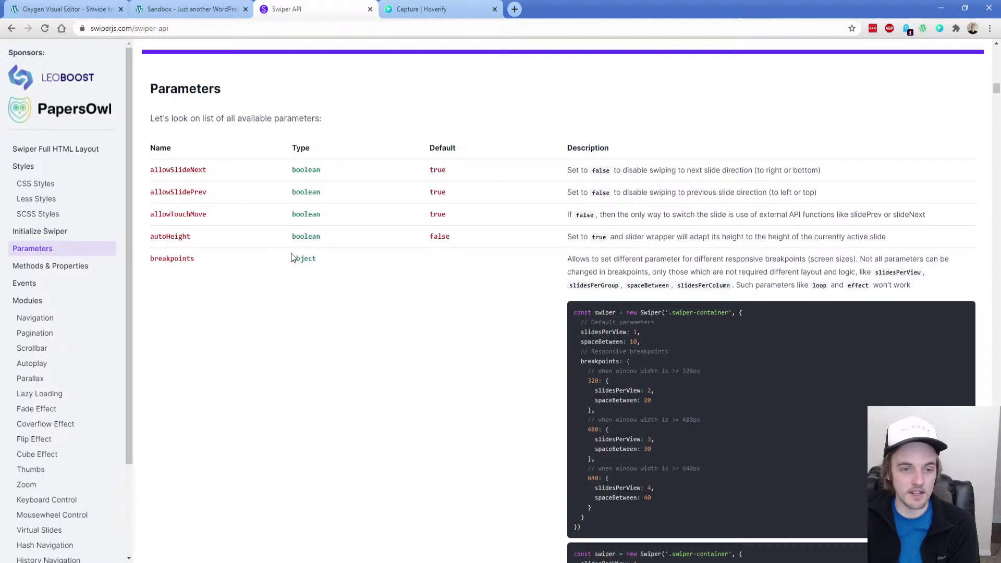
{"action": "scroll", "coordinate": [290, 255], "scroll_direction": "down", "scroll_amount": 7}
{"action": "scroll", "coordinate": [288, 255], "scroll_direction": "down", "scroll_amount": 4}
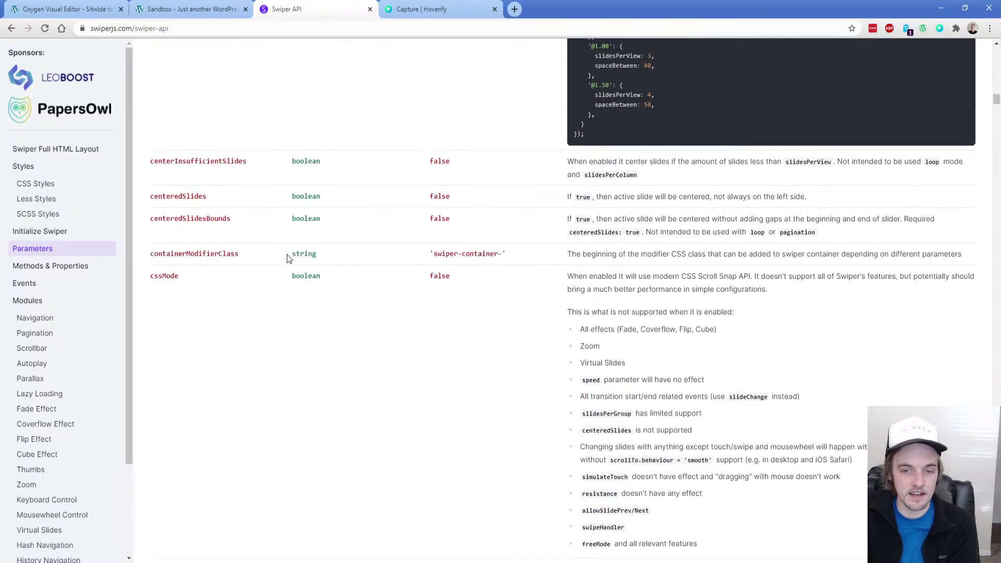
{"action": "scroll", "coordinate": [287, 255], "scroll_direction": "down", "scroll_amount": 7}
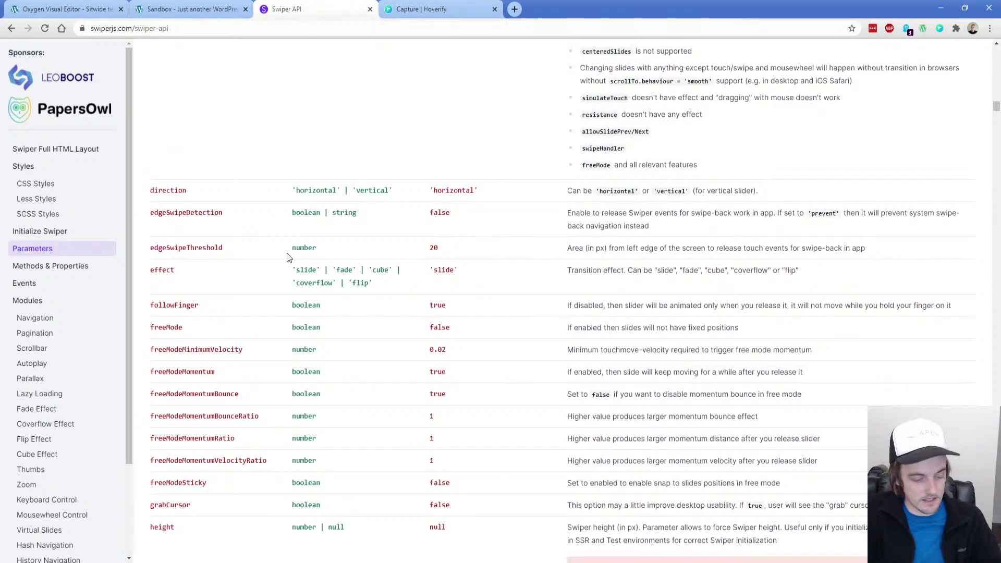
Search the Swiper API page for slidesPerView
{"action": "key", "text": "ctrl+f"}
{"action": "type", "text": "slidesPerV"}
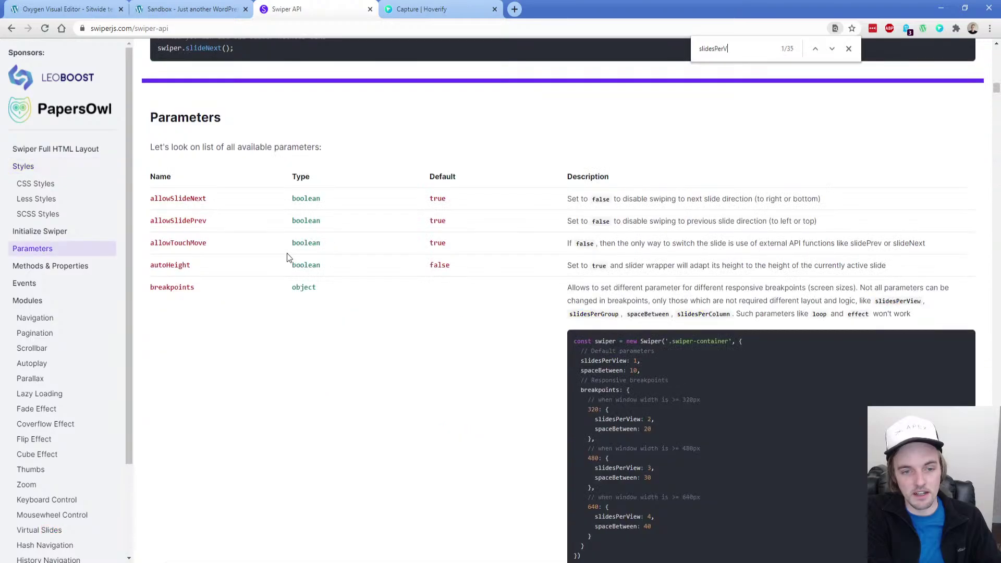
{"action": "type", "text": "iew"}
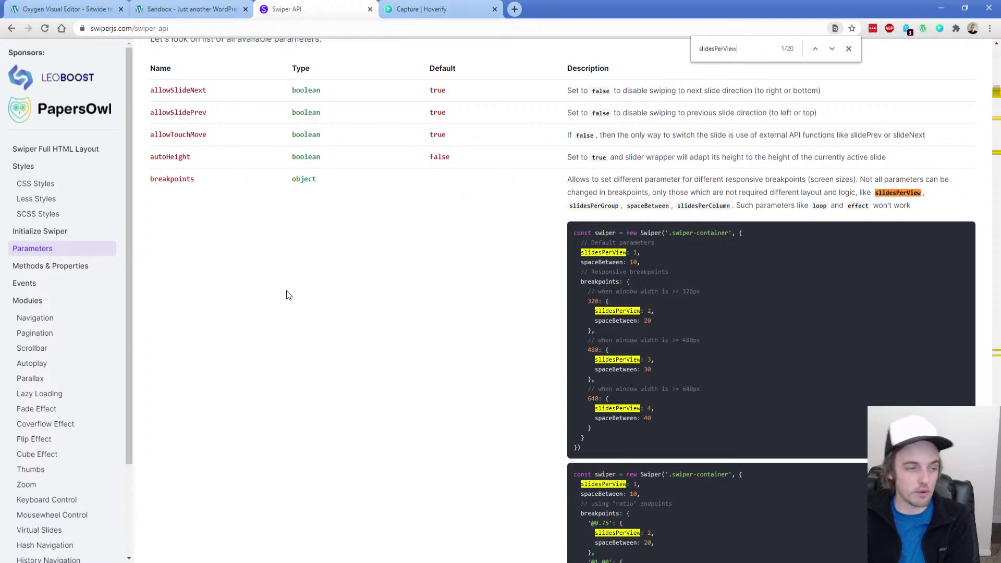
Switch to the Oxygen editor, add slidesPerView: 2.5 below the loop setting in the Dynamic Slider Code's JavaScript, and save
{"action": "left_click", "coordinate": [105, 8]}
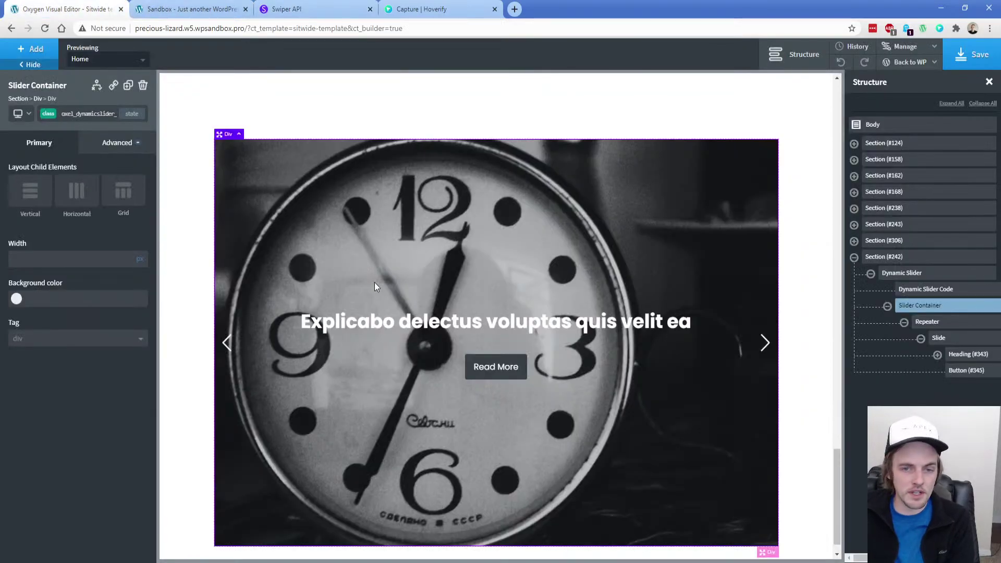
{"action": "left_click", "coordinate": [925, 290]}
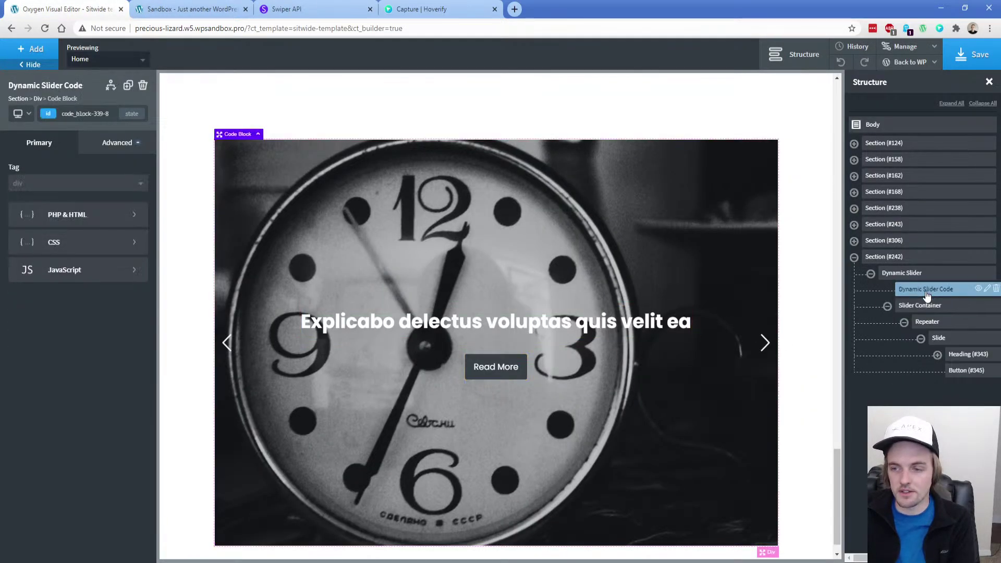
{"action": "left_click", "coordinate": [89, 285]}
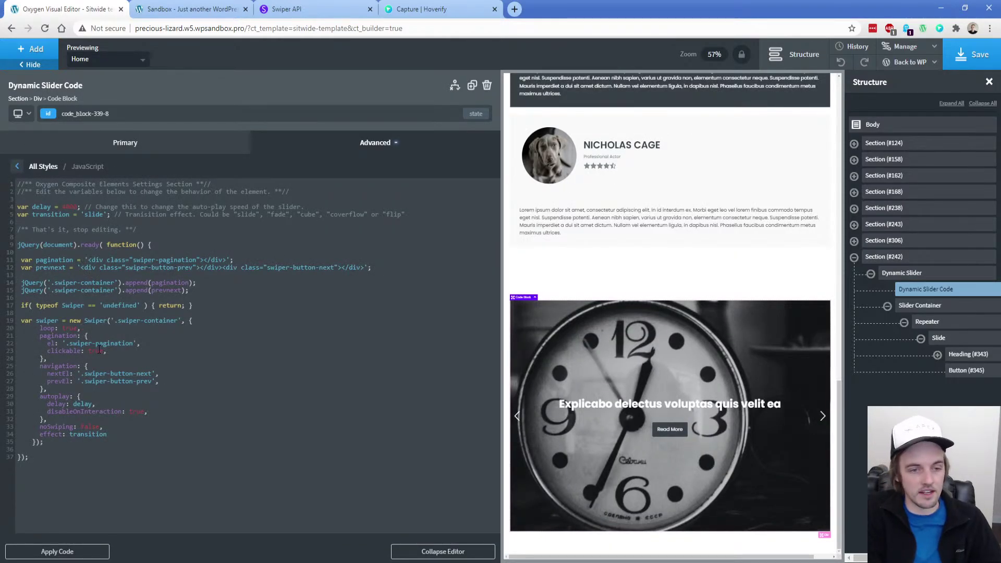
{"action": "key", "text": "Return"}
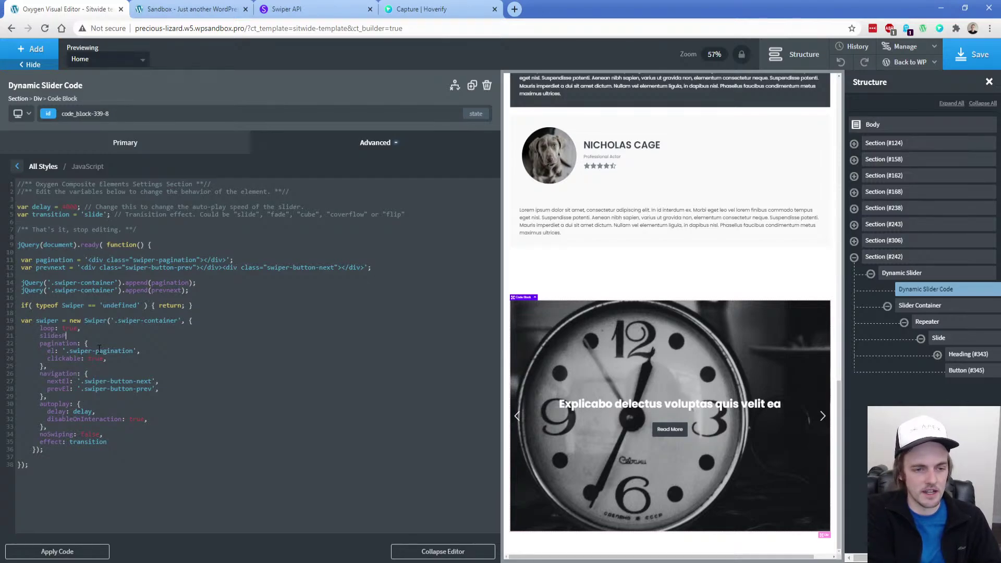
{"action": "type", "text": ": 2.5,"}
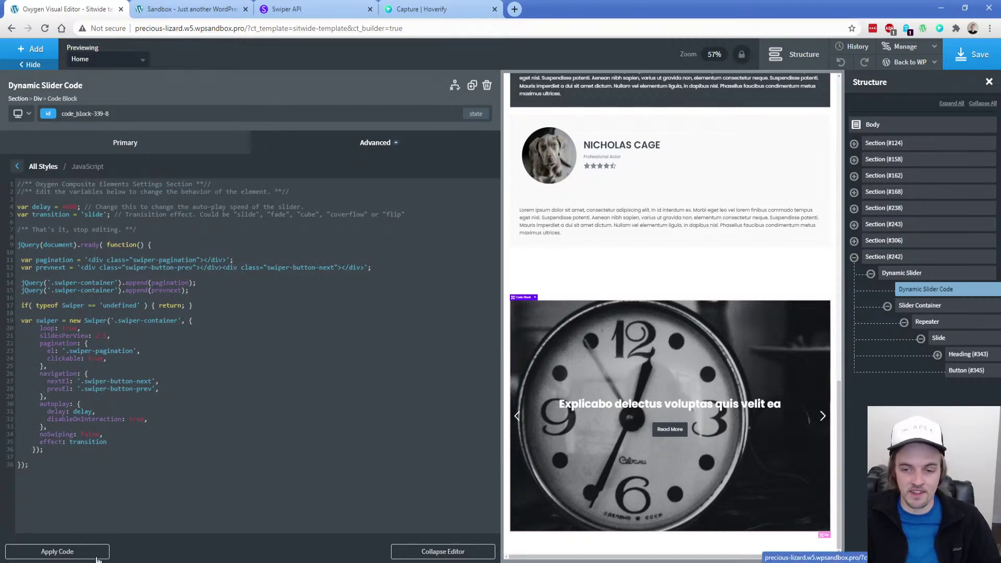
{"action": "left_click", "coordinate": [968, 67]}
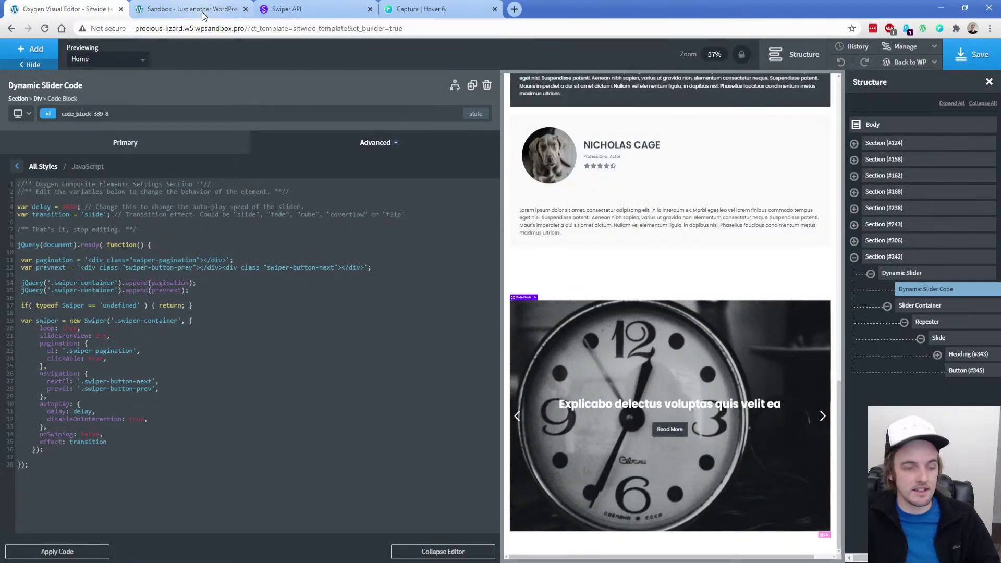
Switch to the live Sandbox page, reload it and advance repeatedly through the multi-slide view with the next arrow
{"action": "left_click", "coordinate": [202, 12]}
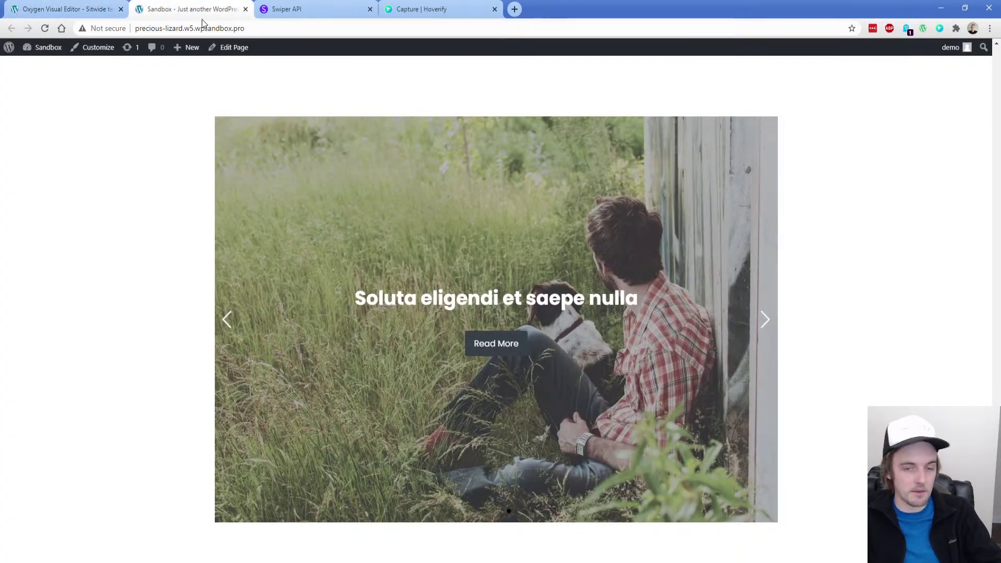
{"action": "key", "text": "F5"}
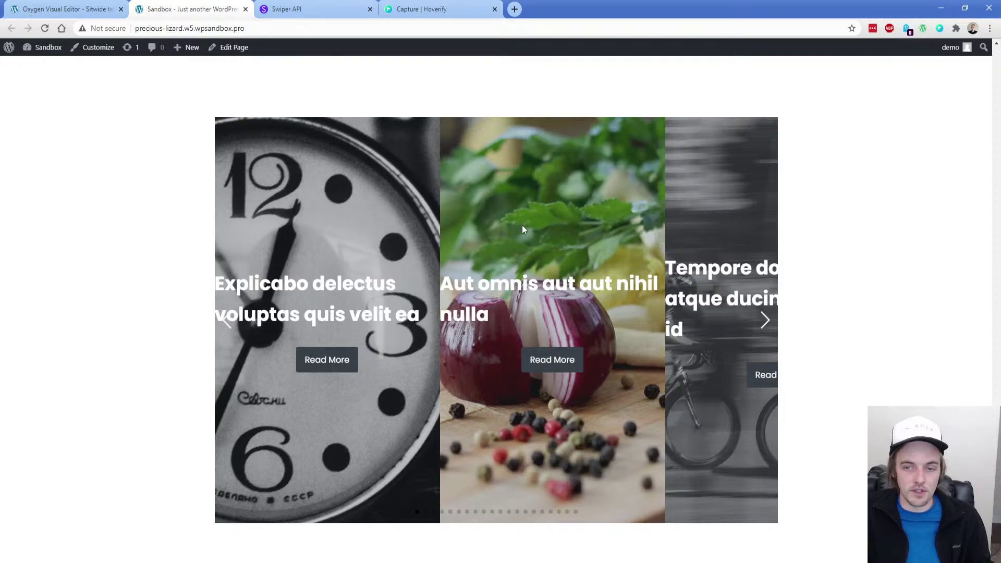
{"action": "left_click", "coordinate": [766, 326]}
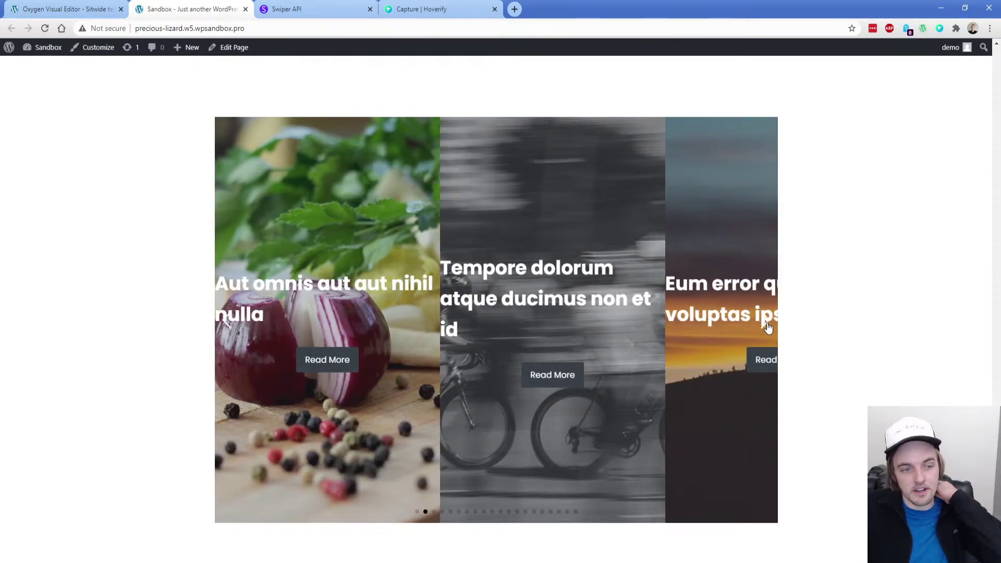
{"action": "left_click", "coordinate": [768, 327]}
{"action": "left_click", "coordinate": [768, 327]}
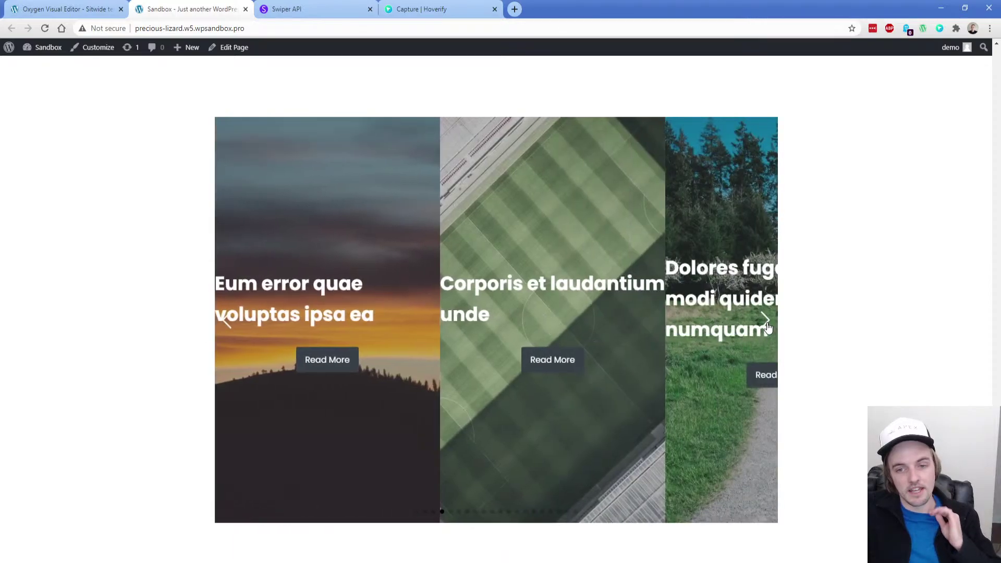
{"action": "left_click", "coordinate": [768, 327]}
{"action": "left_click", "coordinate": [768, 327]}
{"action": "left_click", "coordinate": [767, 327]}
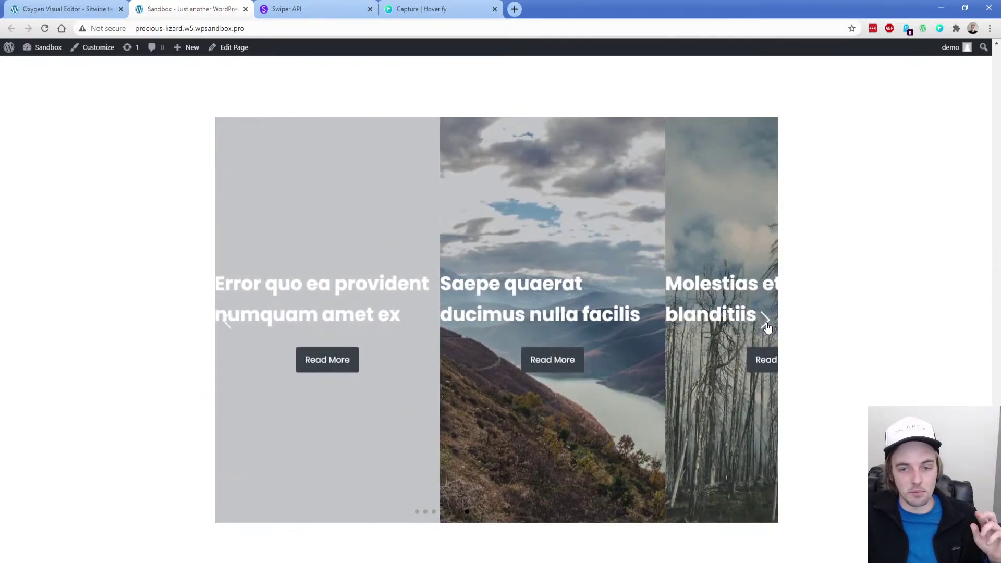
{"action": "left_click", "coordinate": [767, 327]}
{"action": "left_click", "coordinate": [768, 327]}
Return to the Oxygen editor and set the section container width of the section holding the slider to full-width
{"action": "left_click", "coordinate": [73, 9]}
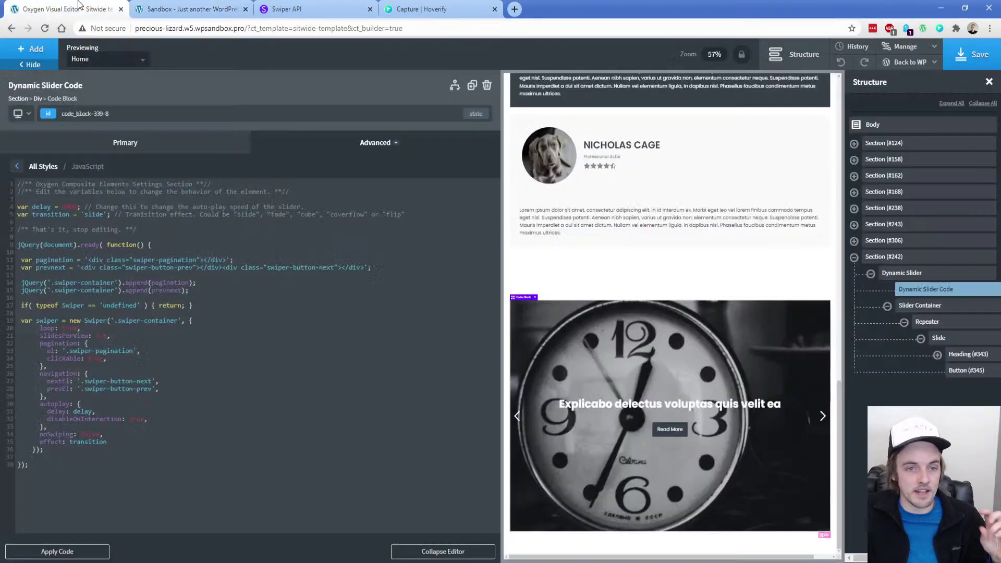
{"action": "left_click", "coordinate": [624, 281]}
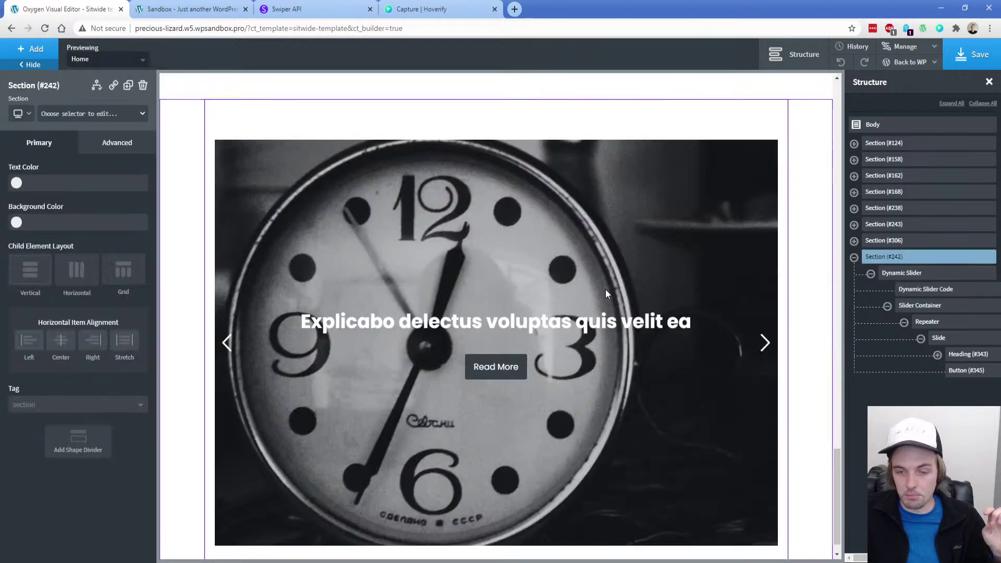
{"action": "left_click", "coordinate": [102, 149]}
{"action": "left_click", "coordinate": [31, 226]}
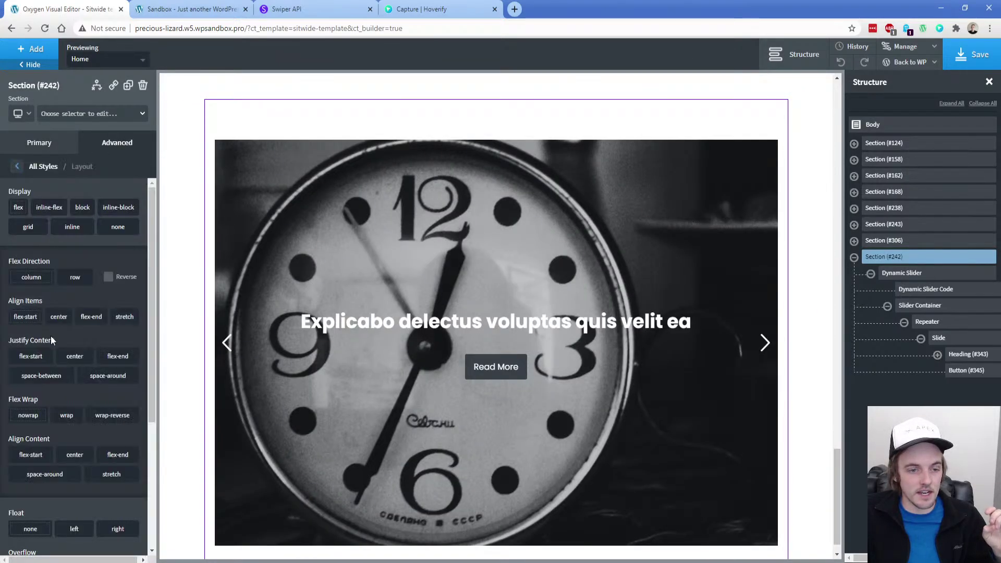
{"action": "scroll", "coordinate": [47, 343], "scroll_direction": "down", "scroll_amount": 4}
{"action": "left_click", "coordinate": [76, 203]}
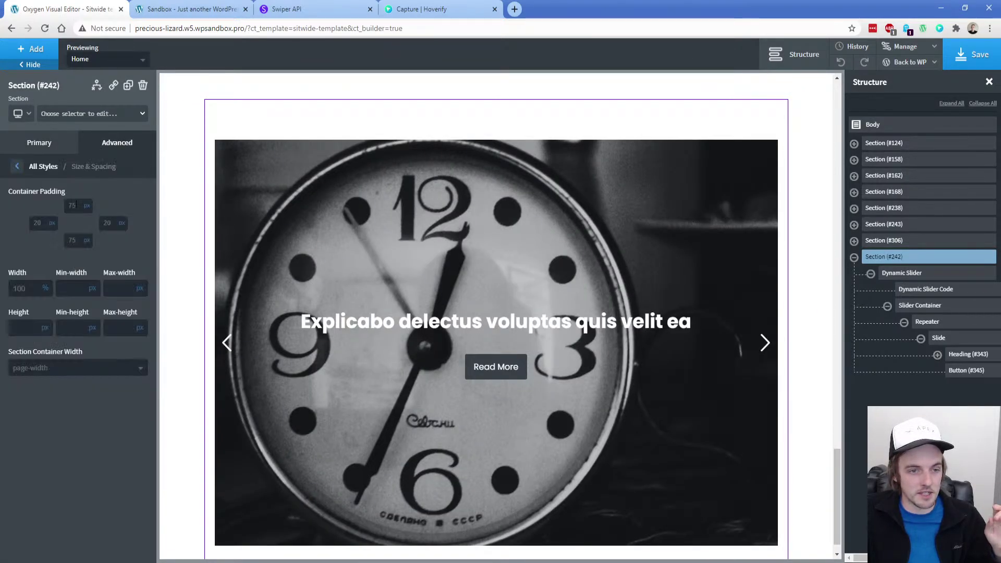
{"action": "left_click", "coordinate": [51, 368]}
{"action": "left_click", "coordinate": [61, 397]}
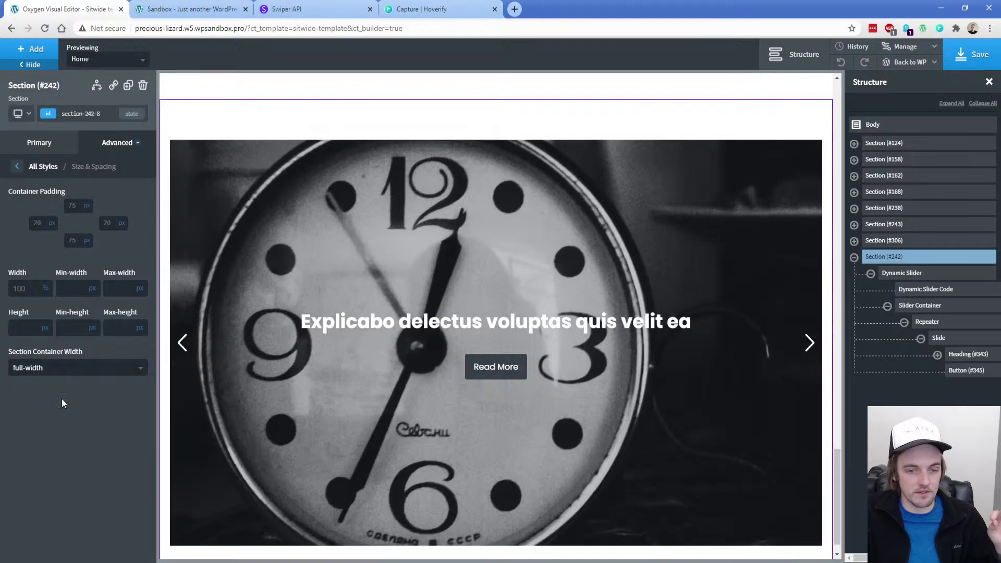
Set the slider section's left and right container padding to 0 px and save the template
{"action": "left_click", "coordinate": [42, 223]}
{"action": "type", "text": "0"}
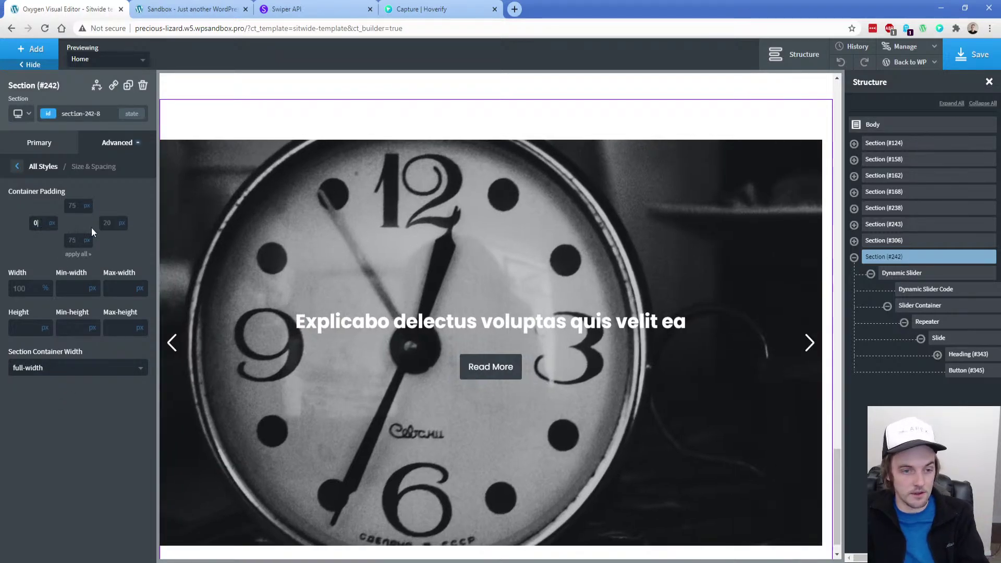
{"action": "left_click", "coordinate": [110, 221]}
{"action": "type", "text": "0"}
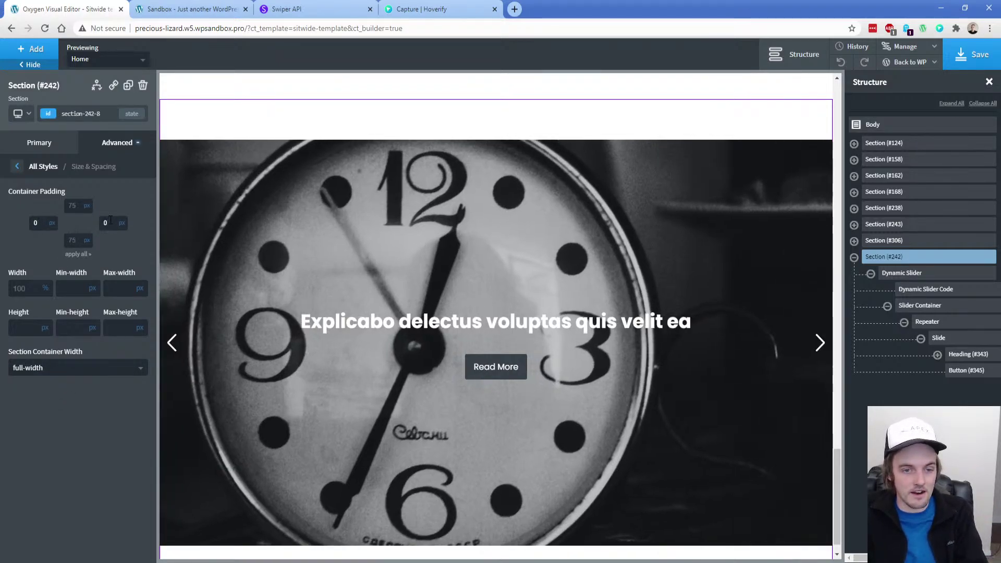
{"action": "left_click", "coordinate": [967, 58]}
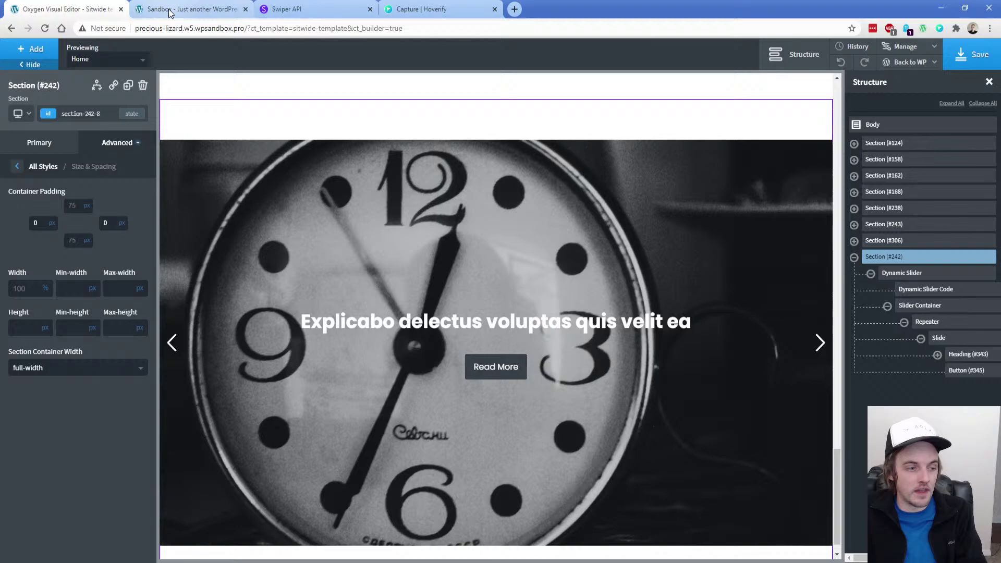
Reload the live Sandbox page, advance through the full-width slider with its next arrow, and return to the Oxygen editor
{"action": "left_click", "coordinate": [176, 9]}
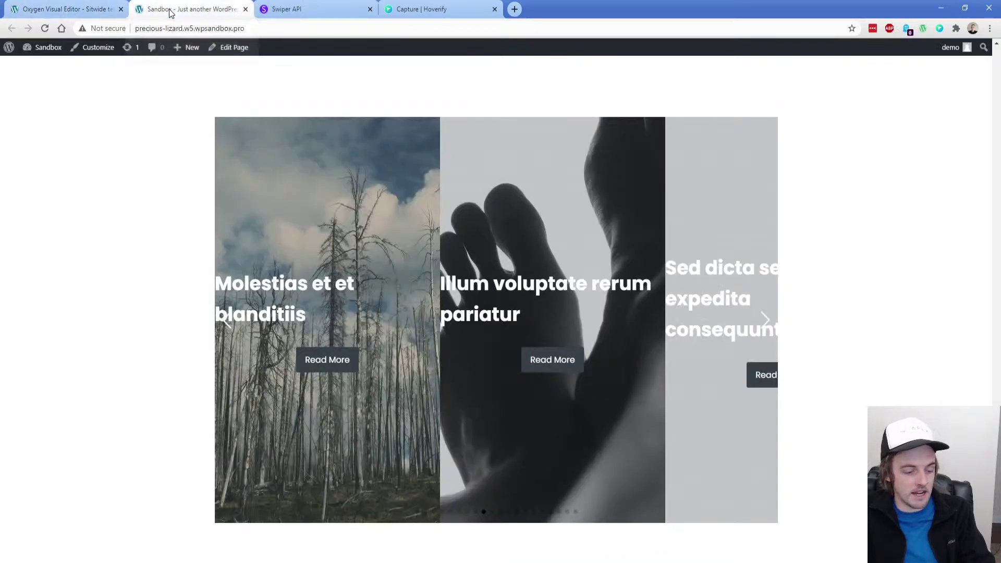
{"action": "key", "text": "F5"}
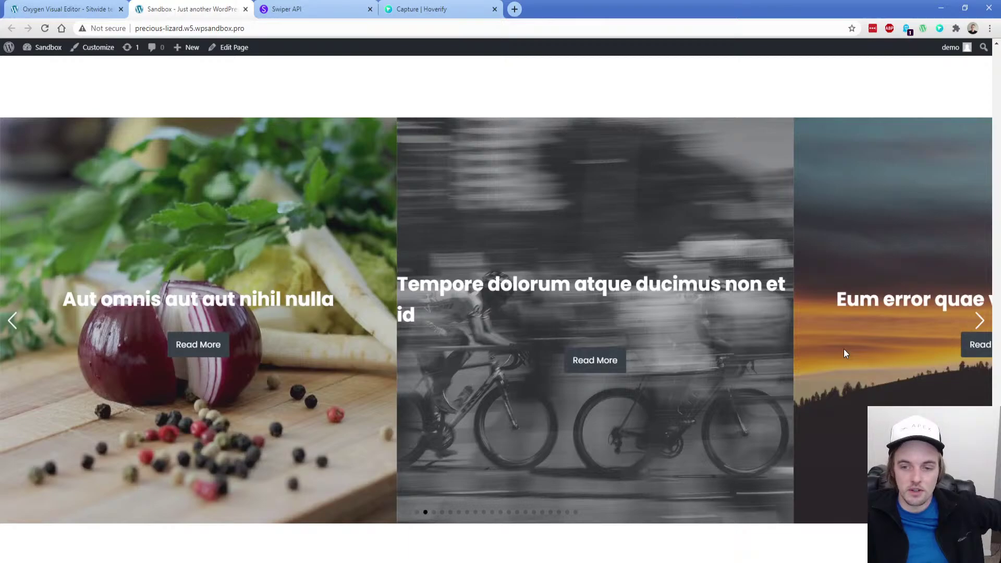
{"action": "left_click", "coordinate": [980, 322]}
{"action": "left_click", "coordinate": [980, 321]}
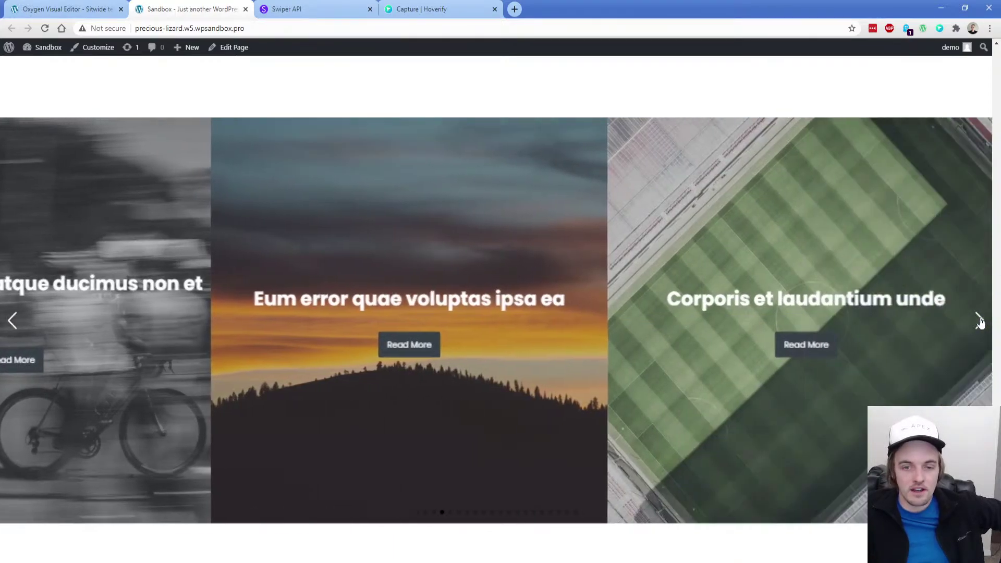
{"action": "left_click", "coordinate": [981, 324]}
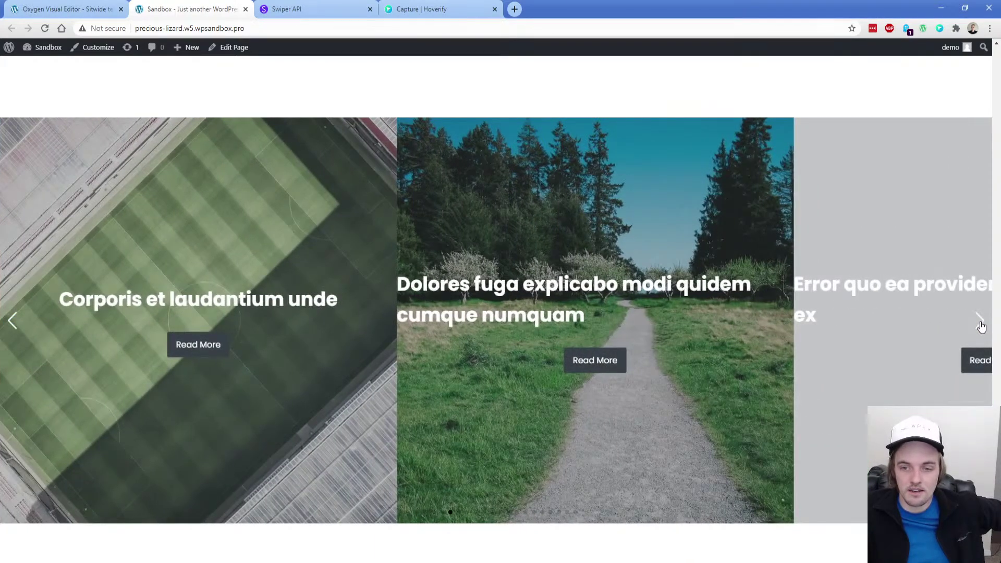
{"action": "left_click", "coordinate": [980, 323]}
{"action": "left_click", "coordinate": [980, 323]}
{"action": "left_click", "coordinate": [980, 324]}
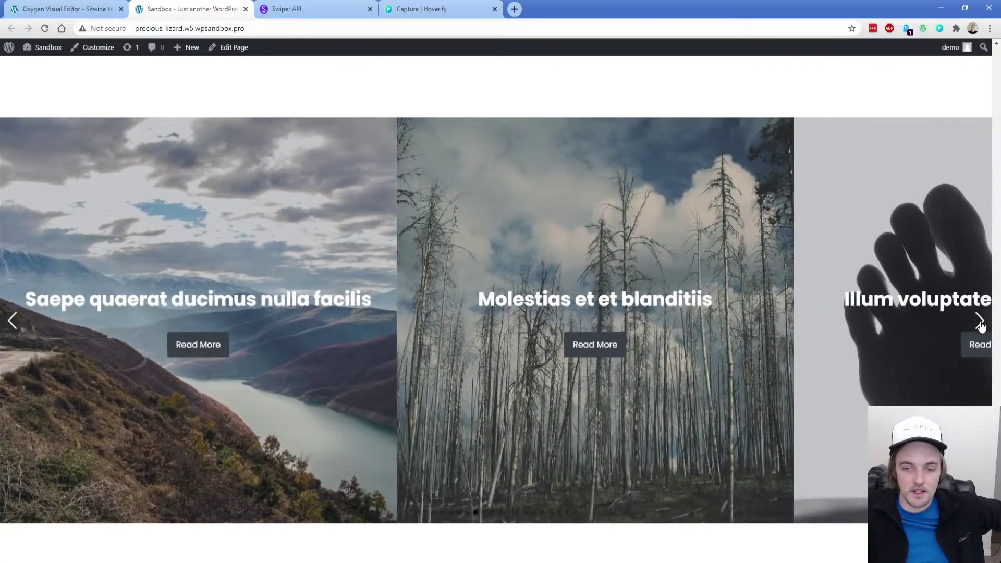
{"action": "left_click", "coordinate": [981, 324]}
{"action": "left_click", "coordinate": [981, 324]}
{"action": "left_click", "coordinate": [980, 323]}
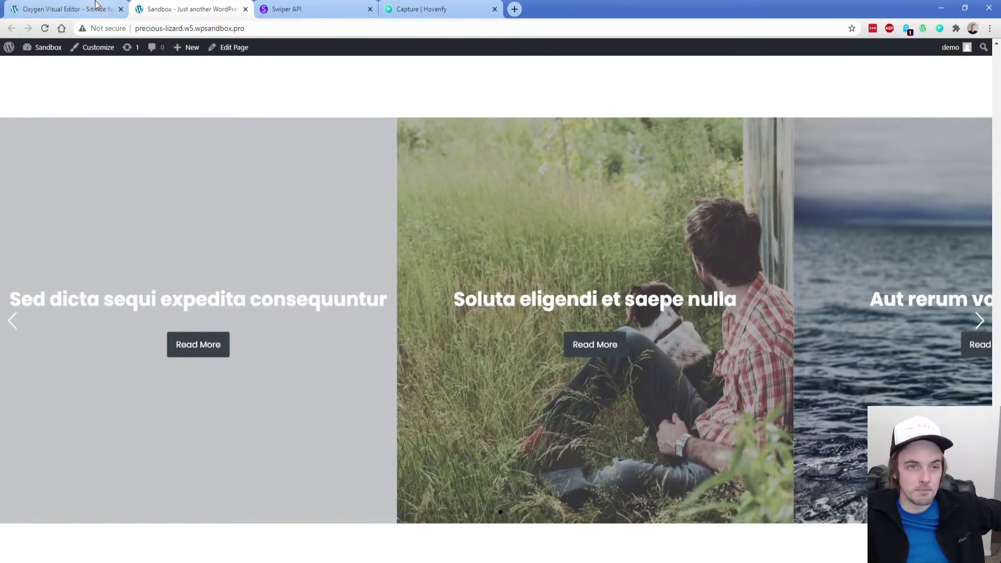
{"action": "left_click", "coordinate": [96, 8]}
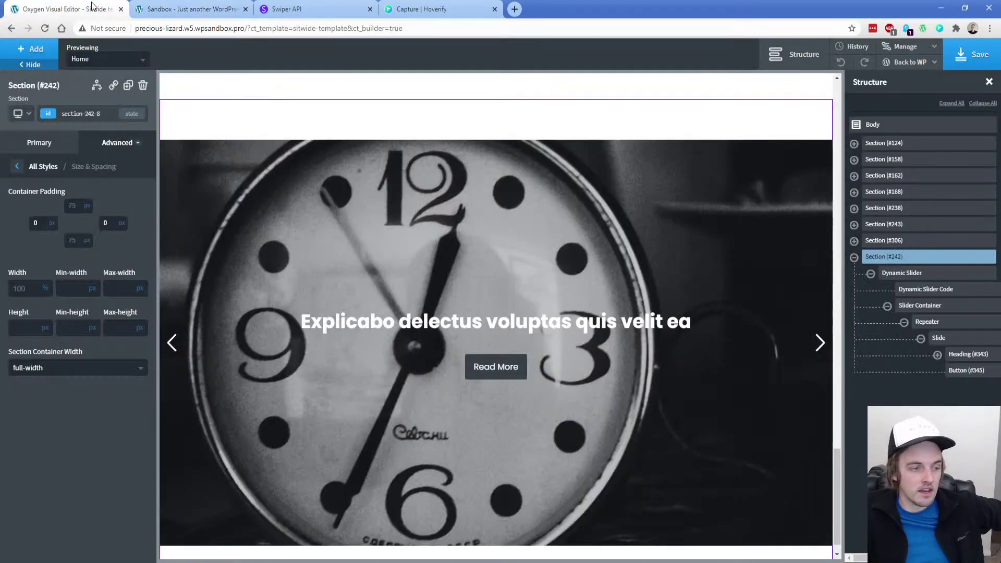
In the Dynamic Slider Code block's CSS, set the active navigation bullet's background-color to white
{"action": "left_click", "coordinate": [963, 359]}
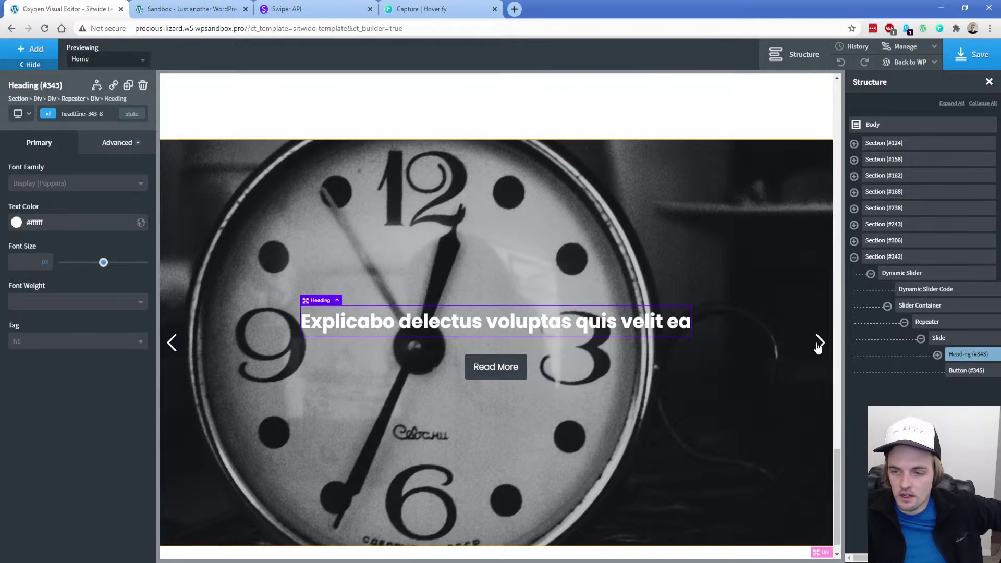
{"action": "left_click", "coordinate": [926, 291]}
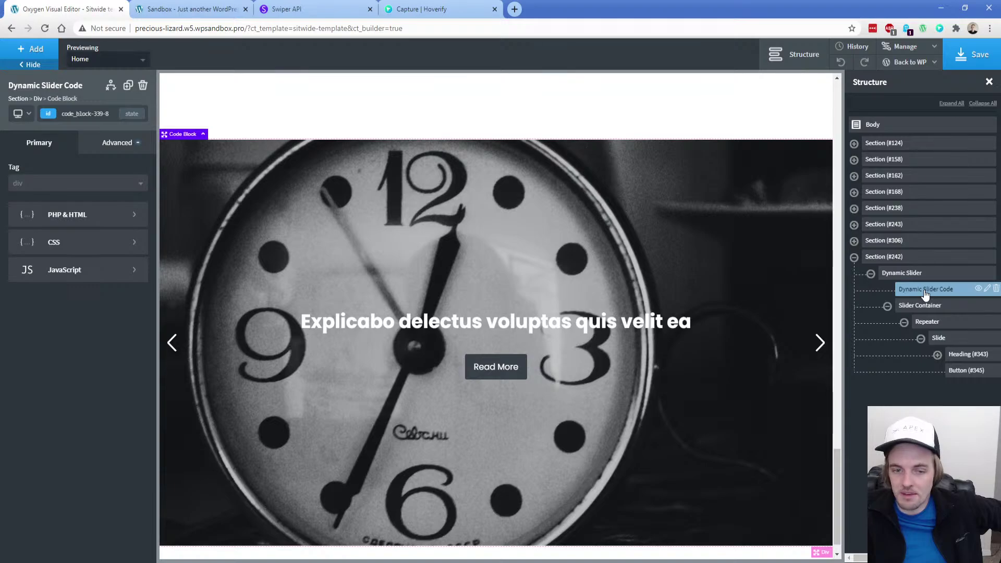
{"action": "left_click", "coordinate": [86, 218]}
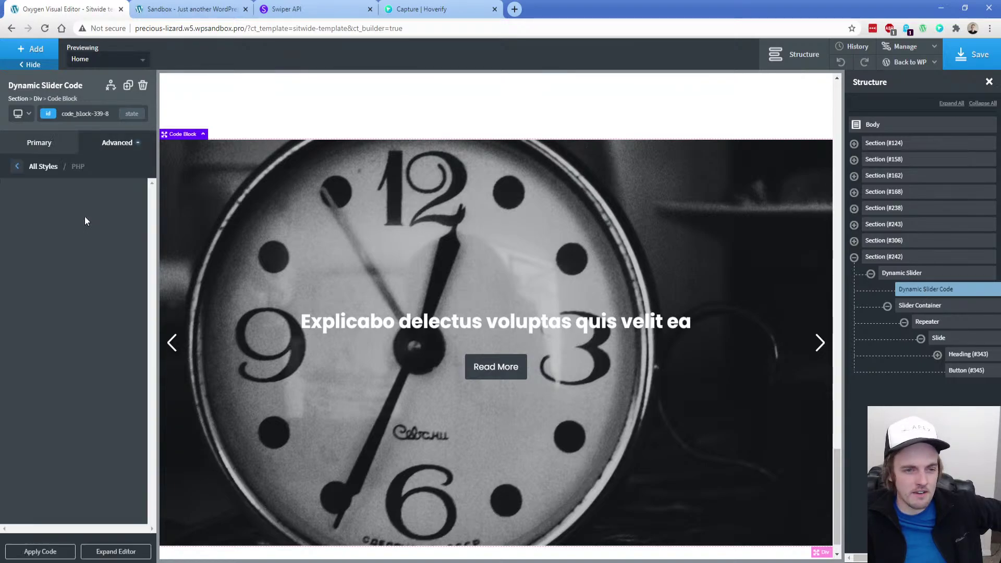
{"action": "left_click", "coordinate": [43, 166]}
{"action": "left_click", "coordinate": [65, 240]}
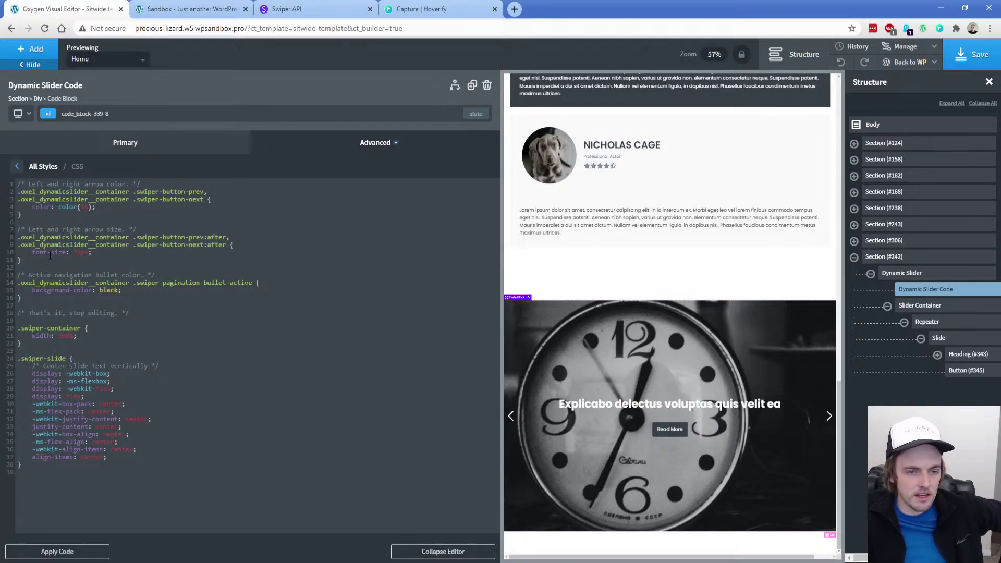
{"action": "left_click", "coordinate": [215, 244]}
{"action": "left_click", "coordinate": [161, 214]}
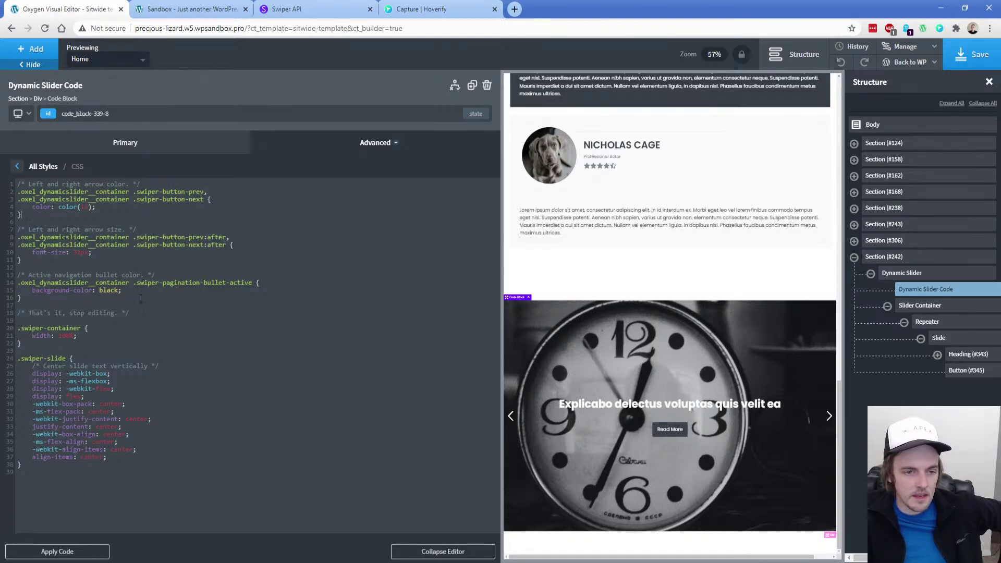
{"action": "double_click", "coordinate": [109, 291]}
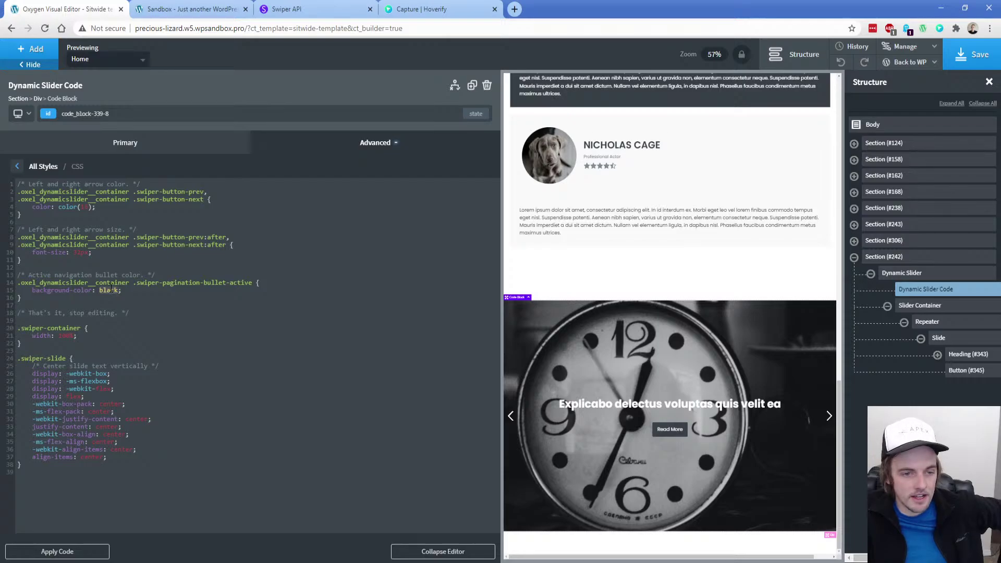
{"action": "type", "text": "white"}
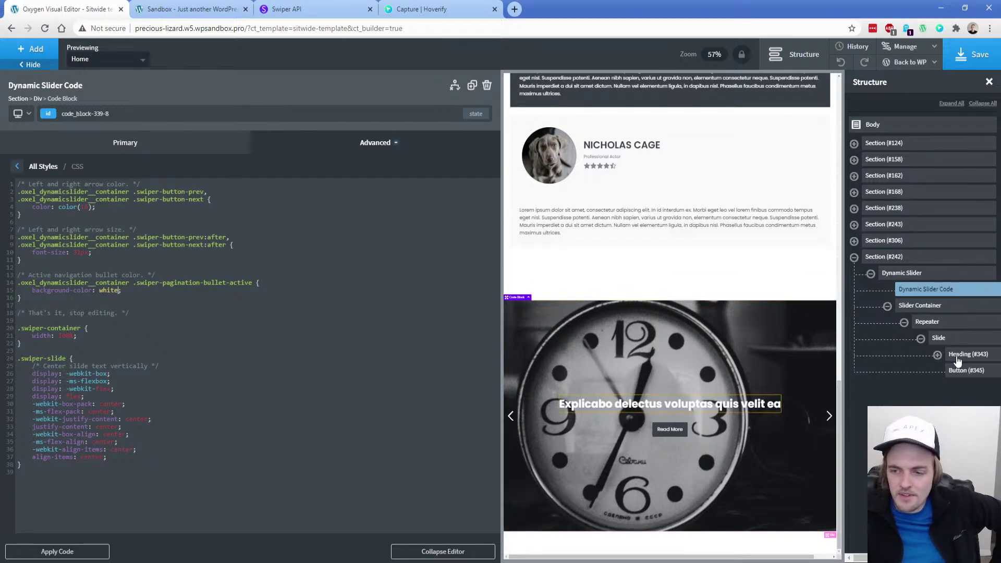
Save the template and reload the live Sandbox page to check the slider's active pagination bullet
{"action": "left_click", "coordinate": [962, 374]}
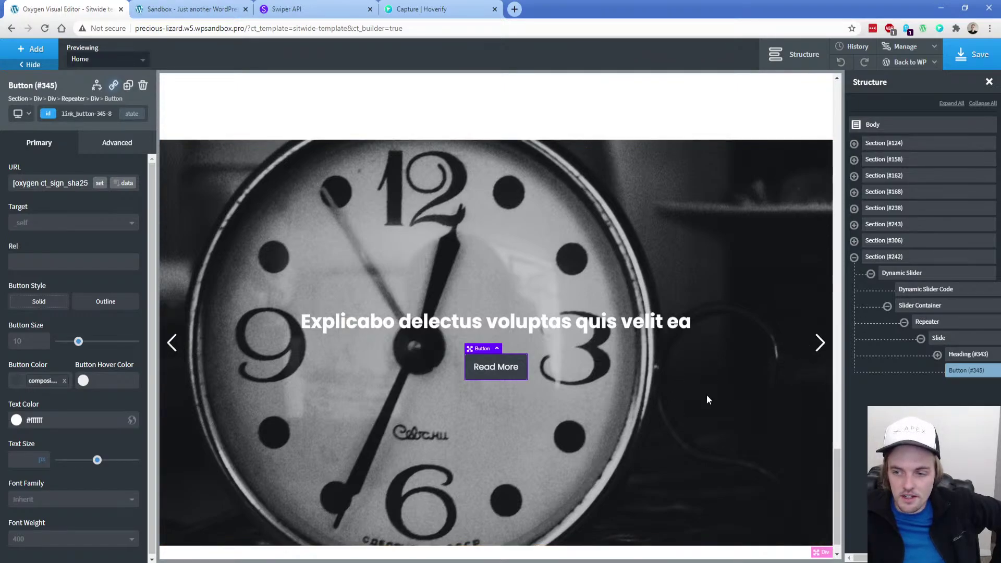
{"action": "left_click", "coordinate": [942, 339]}
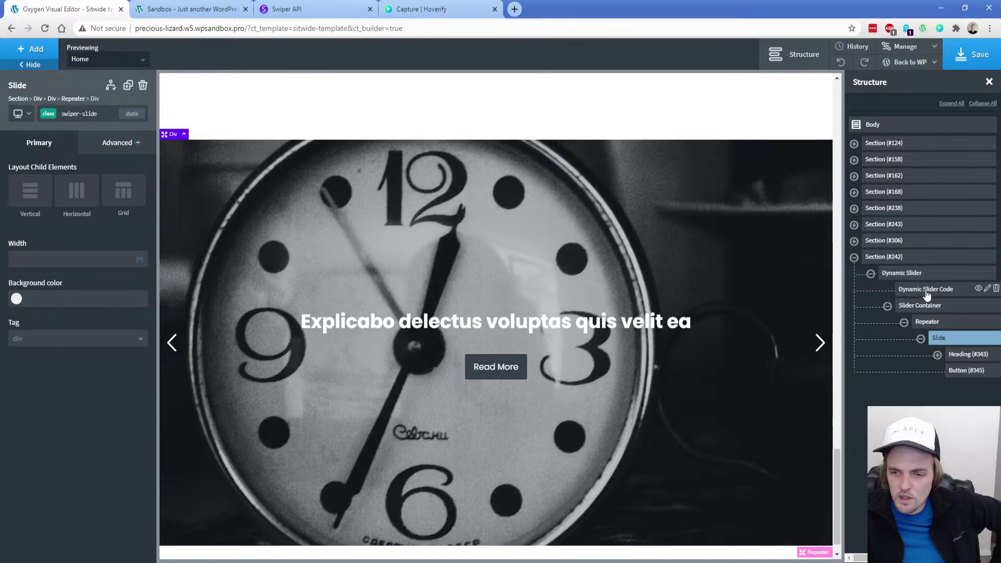
{"action": "left_click", "coordinate": [972, 54]}
{"action": "left_click", "coordinate": [217, 11]}
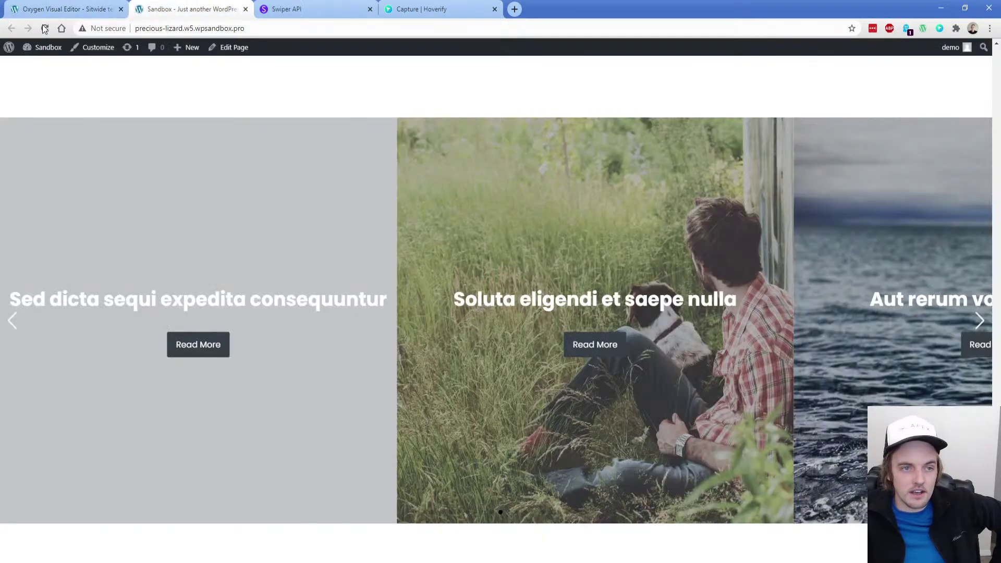
{"action": "key", "text": "F5"}
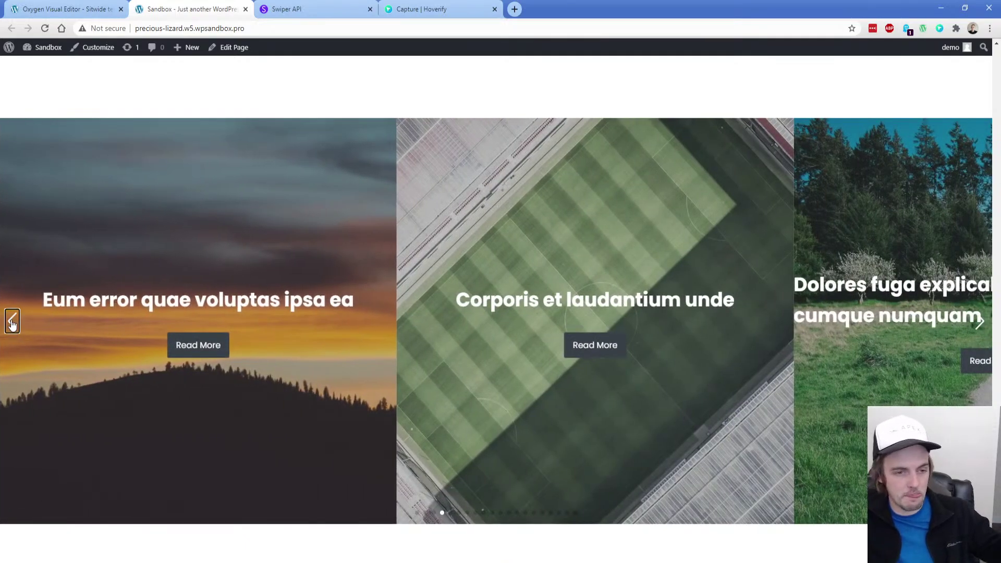
Inspect the live slider's previous arrow in the browser developer tools and locate its swiper-button-prev element in the markup
{"action": "right_click", "coordinate": [12, 325]}
{"action": "left_click", "coordinate": [53, 509]}
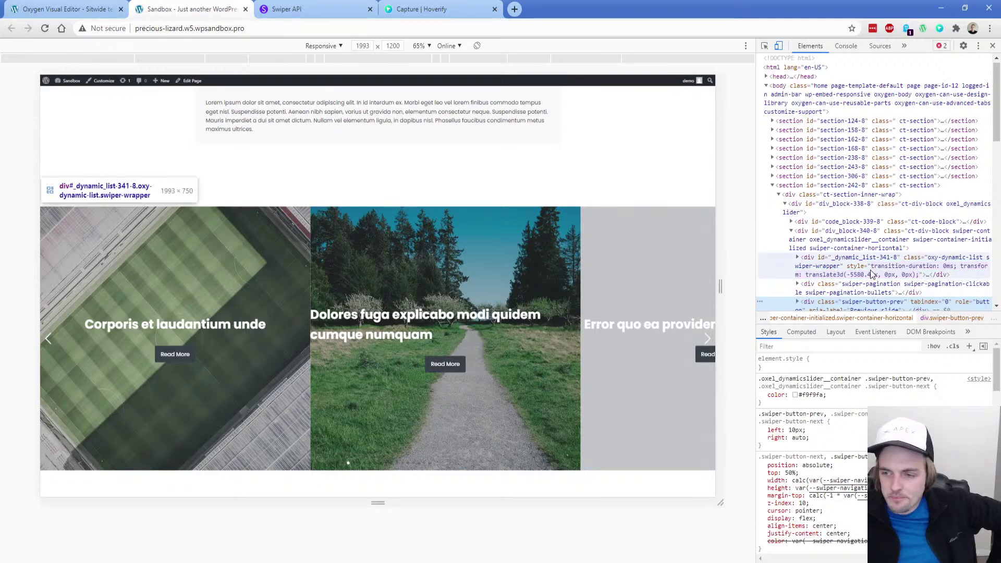
{"action": "scroll", "coordinate": [876, 292], "scroll_direction": "down", "scroll_amount": 2}
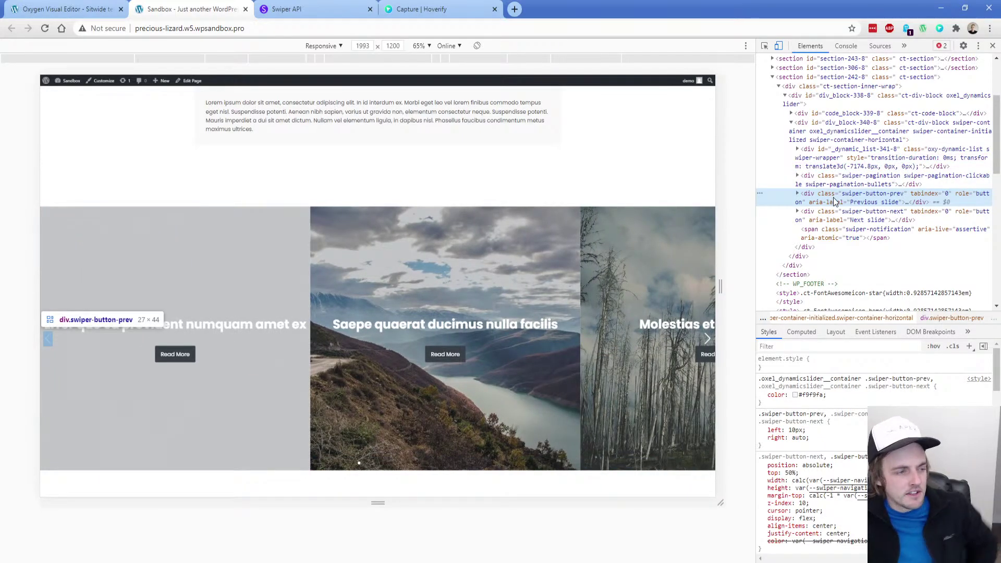
Return to the Oxygen editor and examine the pagination and prevnext variables in the Dynamic Slider Code block's JavaScript
{"action": "left_click", "coordinate": [114, 7]}
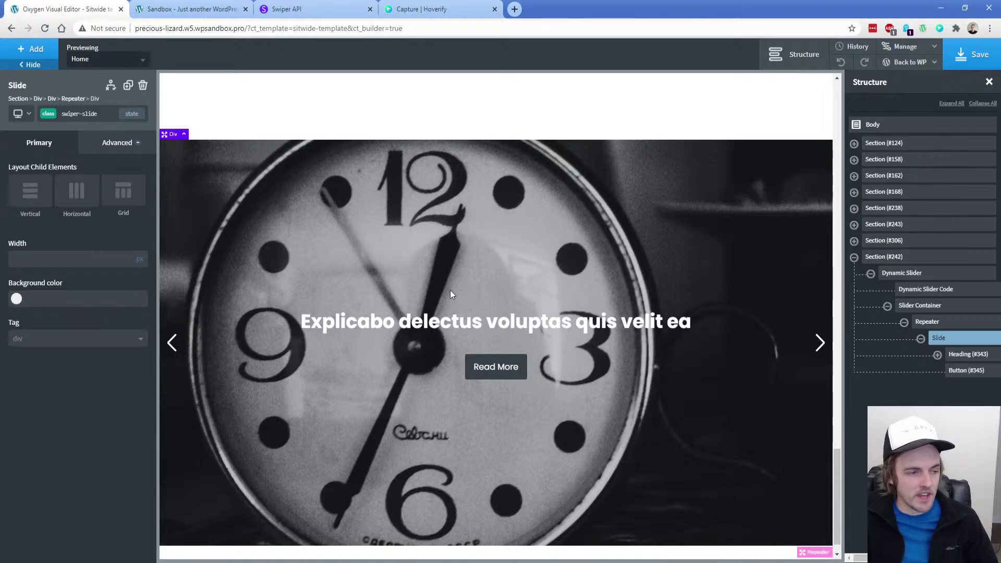
{"action": "left_click", "coordinate": [925, 289]}
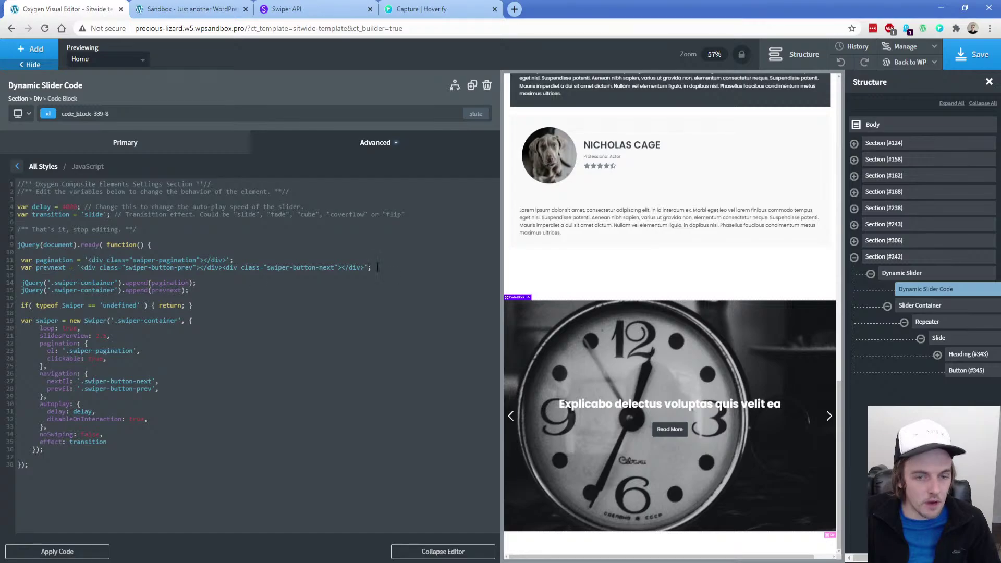
{"action": "left_click_drag", "start_coordinate": [377, 267], "coordinate": [21, 261]}
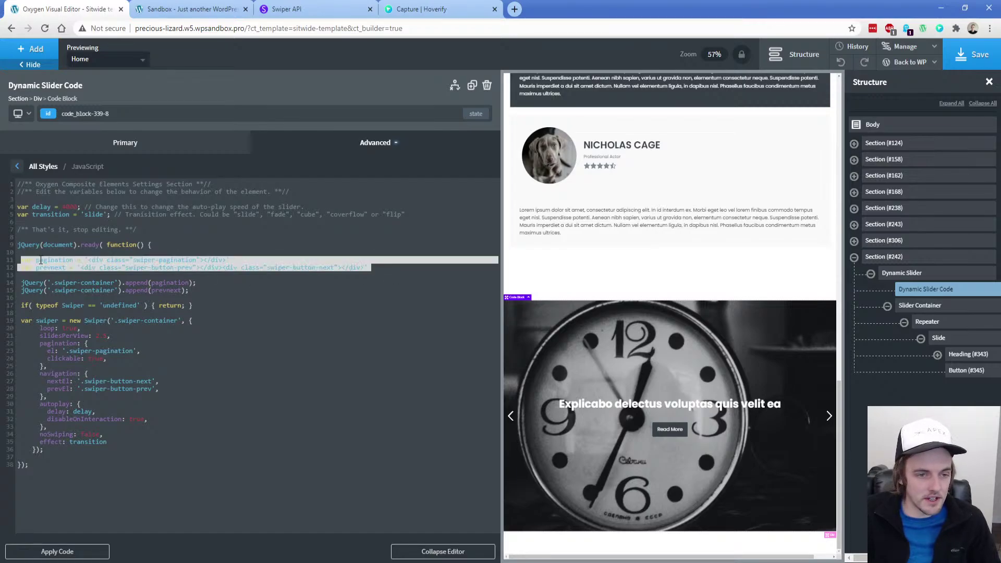
{"action": "left_click", "coordinate": [41, 261]}
{"action": "left_click", "coordinate": [52, 268]}
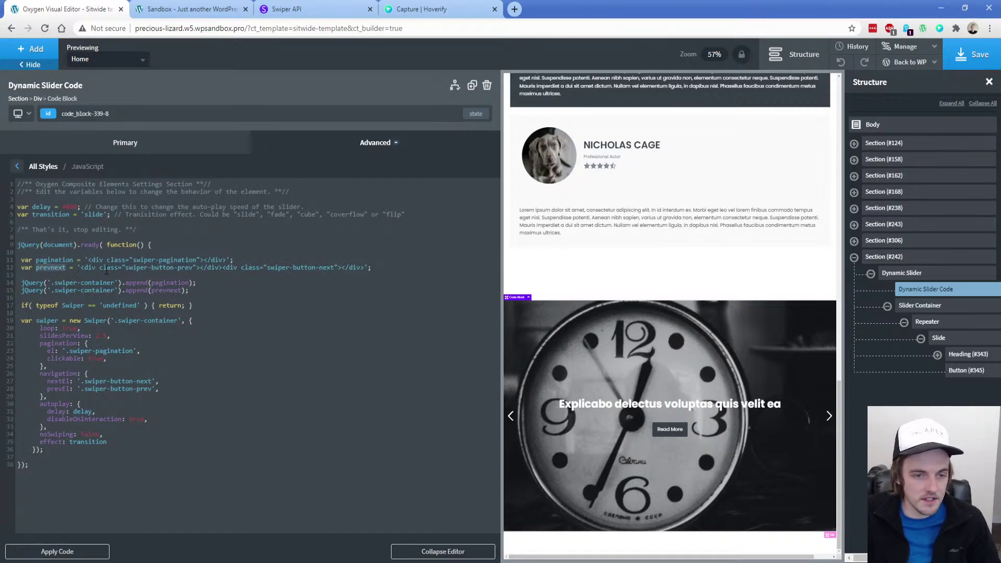
{"action": "left_click_drag", "start_coordinate": [78, 268], "coordinate": [371, 268]}
{"action": "left_click", "coordinate": [377, 268]}
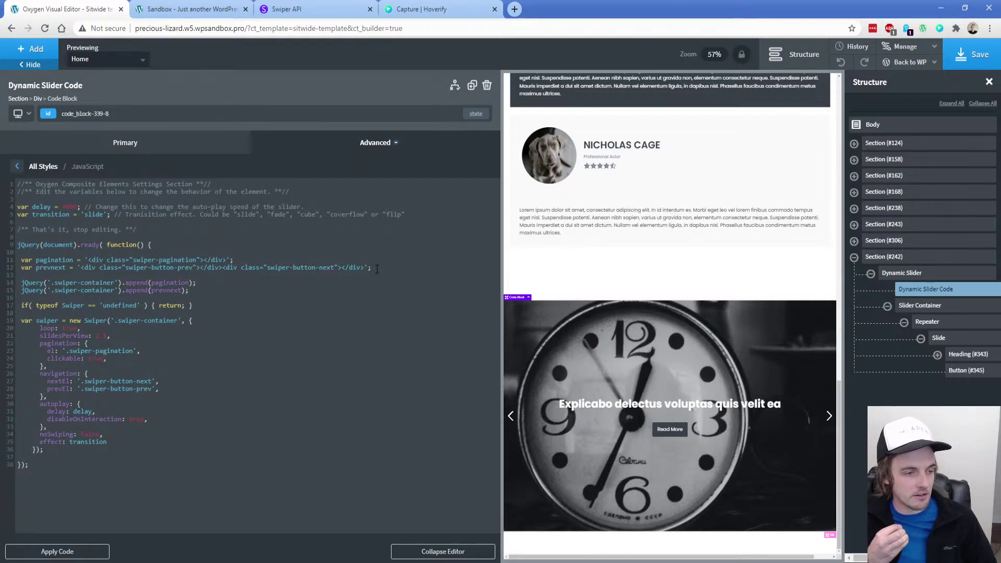
Switch to the live Sandbox page, close the developer tools and reload the page to check the slider
{"action": "left_click", "coordinate": [162, 9]}
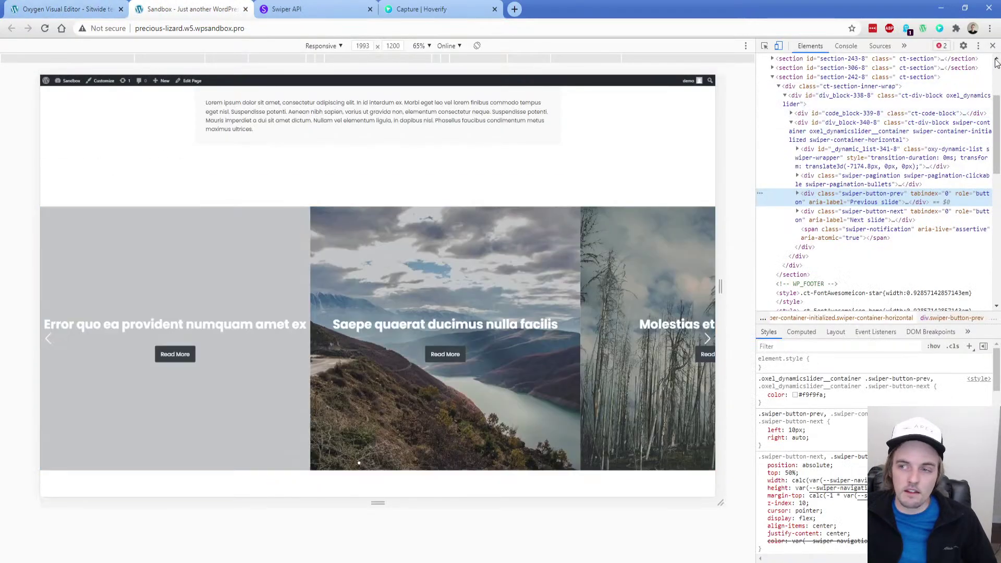
{"action": "left_click", "coordinate": [995, 46]}
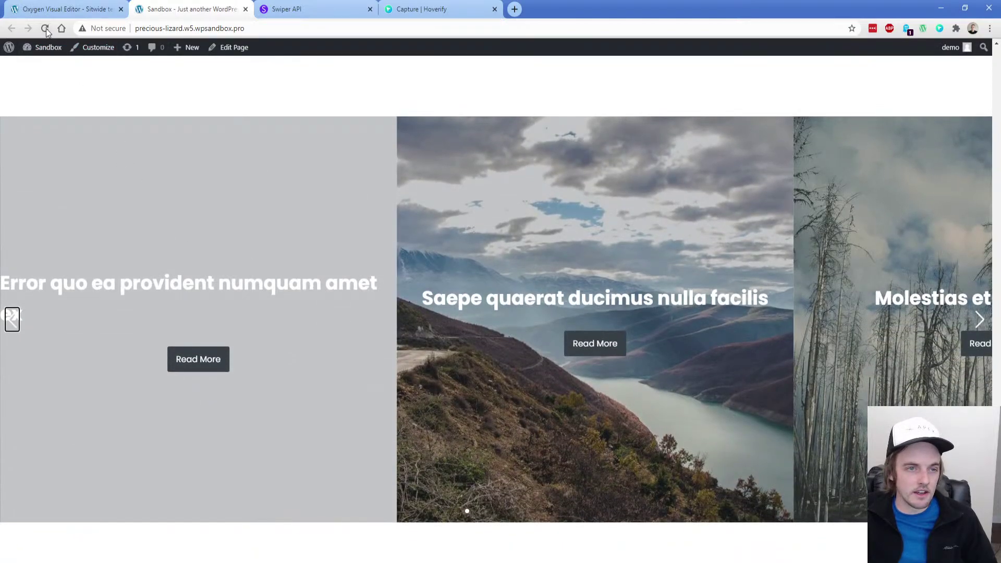
{"action": "left_click", "coordinate": [46, 29]}
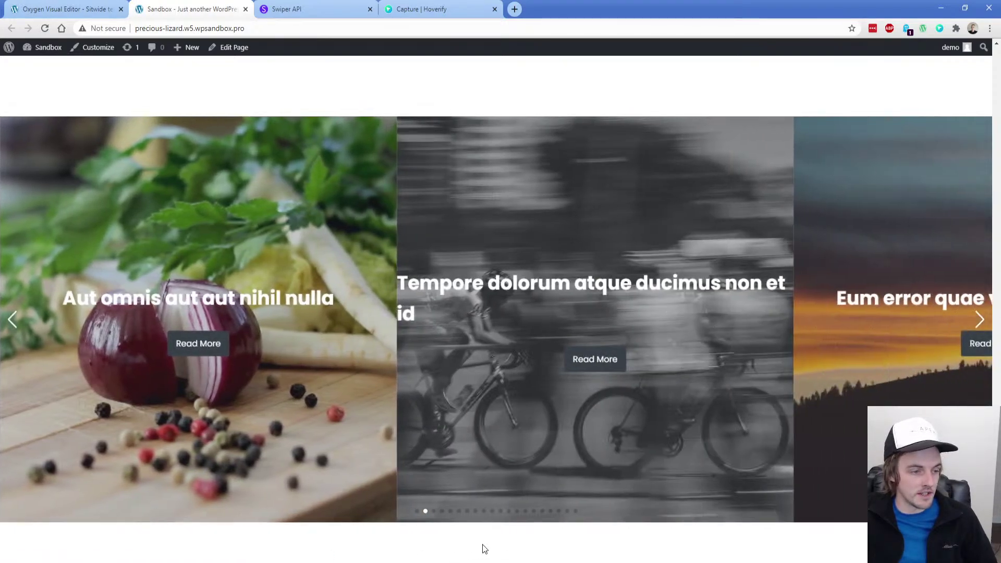
Review the arrow and bullet rules in the Dynamic Slider Code block's CSS in Oxygen, comparing them with the live slider
{"action": "key", "text": "ctrl+shift+Tab"}
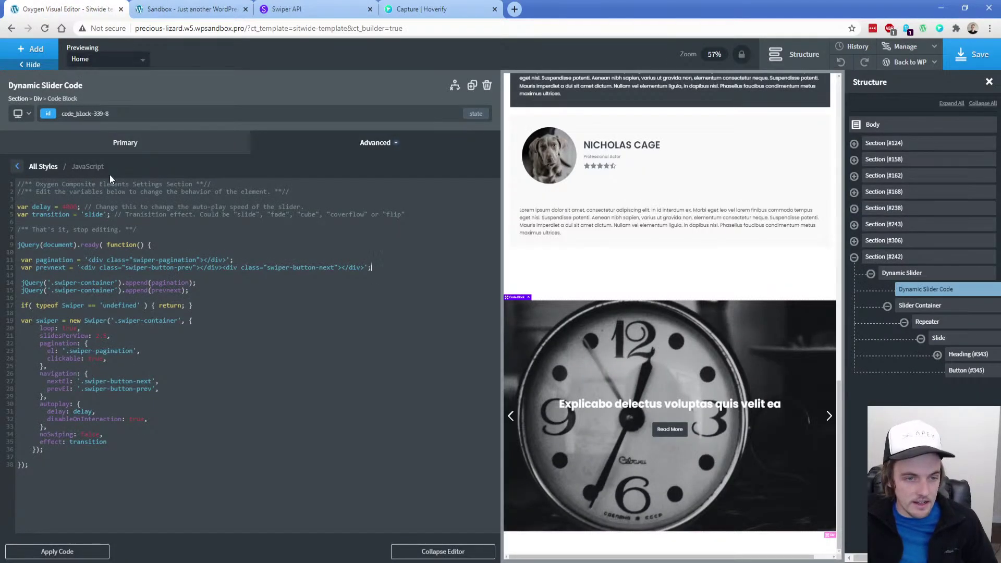
{"action": "left_click", "coordinate": [43, 166]}
{"action": "left_click", "coordinate": [67, 244]}
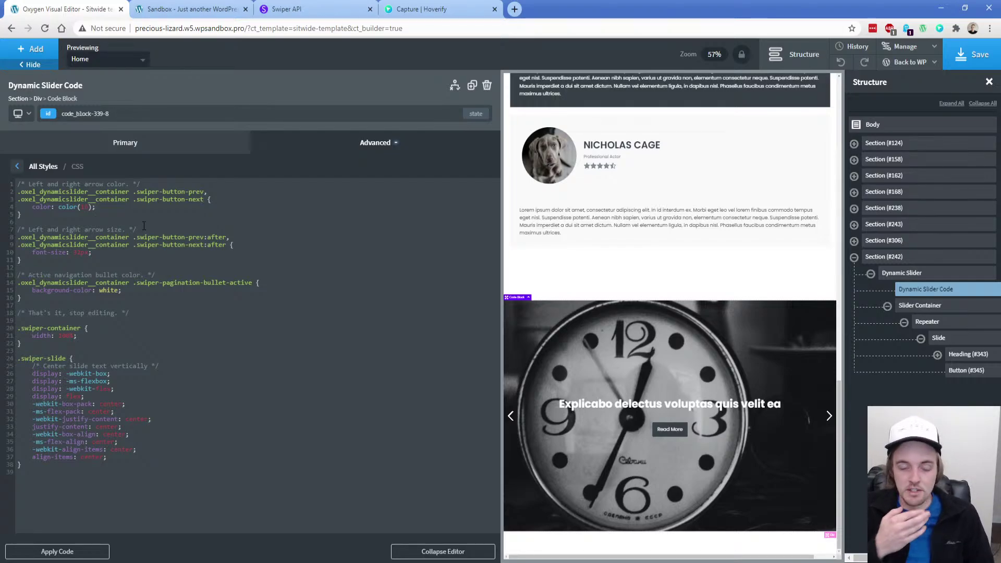
{"action": "key", "text": "ctrl+Tab"}
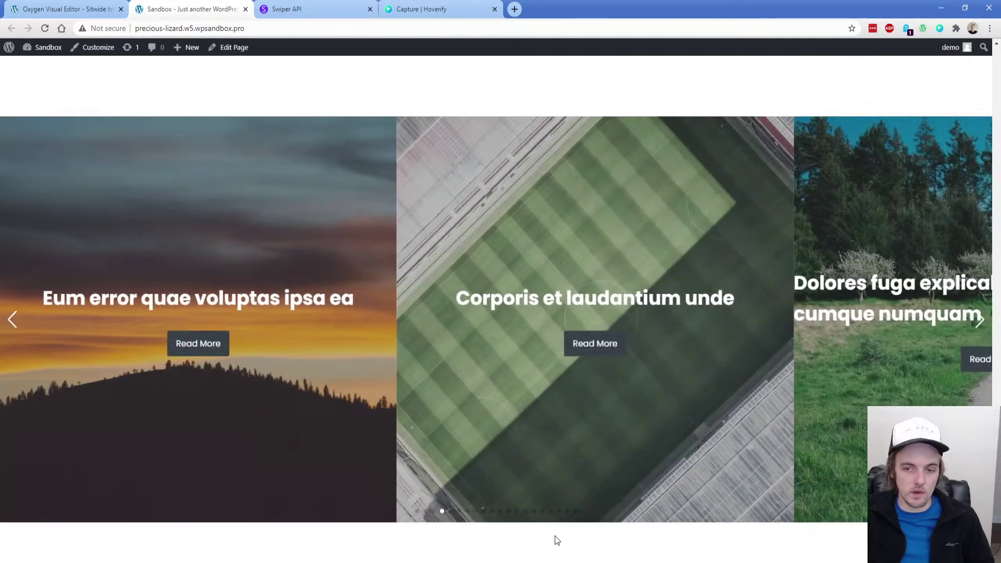
{"action": "left_click", "coordinate": [71, 9]}
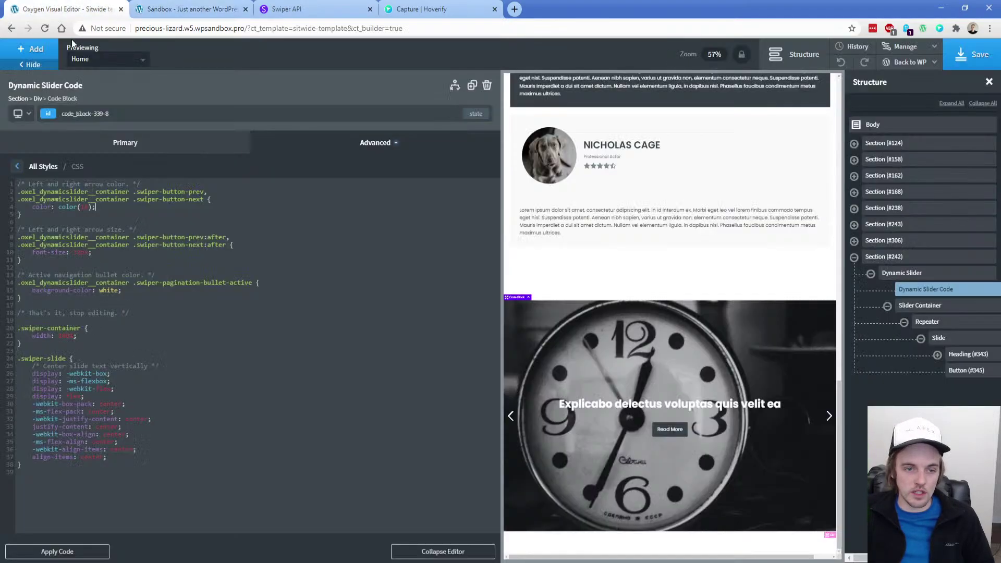
Go back to the live Sandbox page and inspect the previous arrow's element and styles in the developer tools
{"action": "left_click", "coordinate": [190, 8]}
{"action": "right_click", "coordinate": [10, 319]}
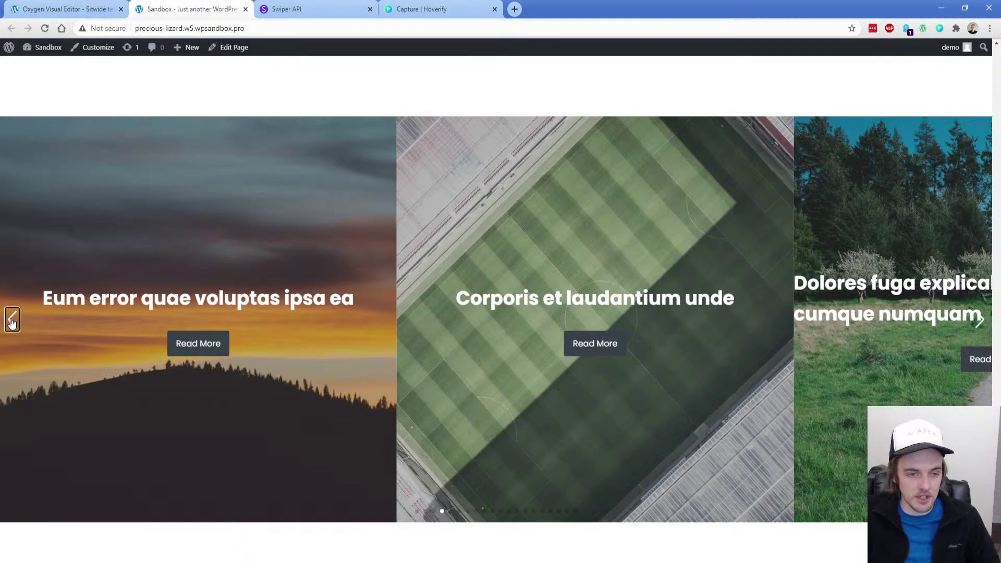
{"action": "left_click", "coordinate": [81, 504]}
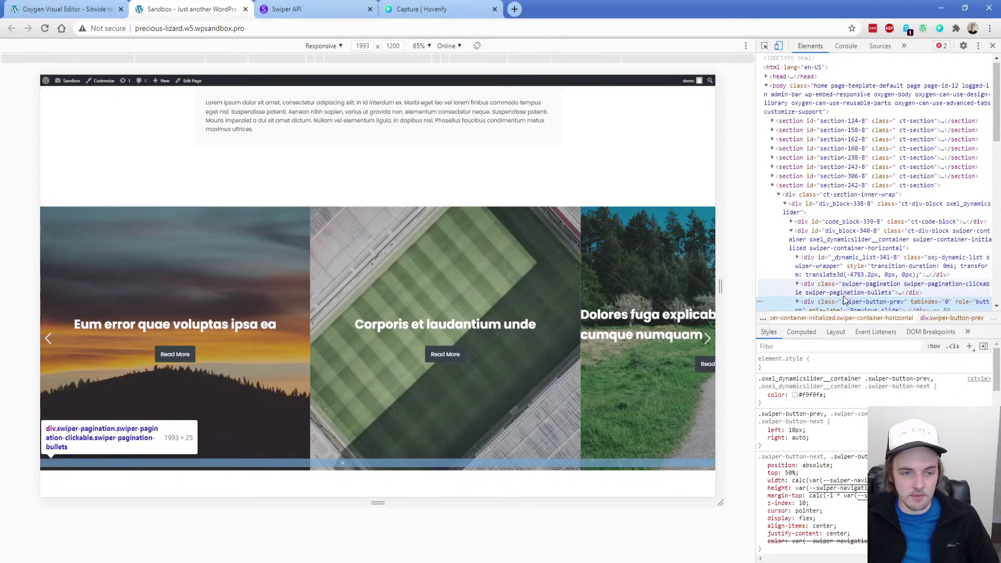
{"action": "scroll", "coordinate": [842, 284], "scroll_direction": "down", "scroll_amount": 2}
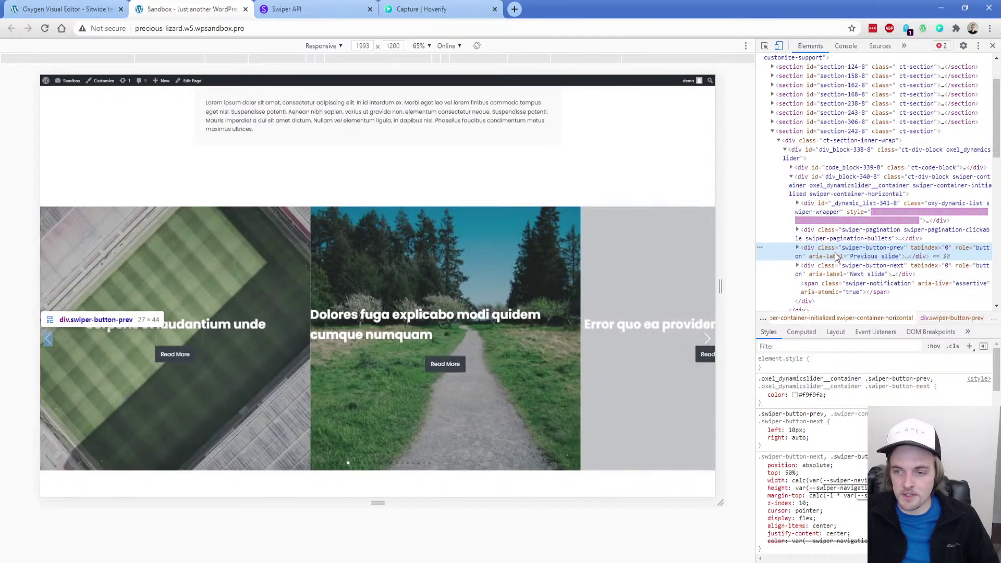
Add position: absolute to the inline element style of swiper-button-prev in the developer tools
{"action": "left_click", "coordinate": [828, 364]}
{"action": "type", "text": "position"}
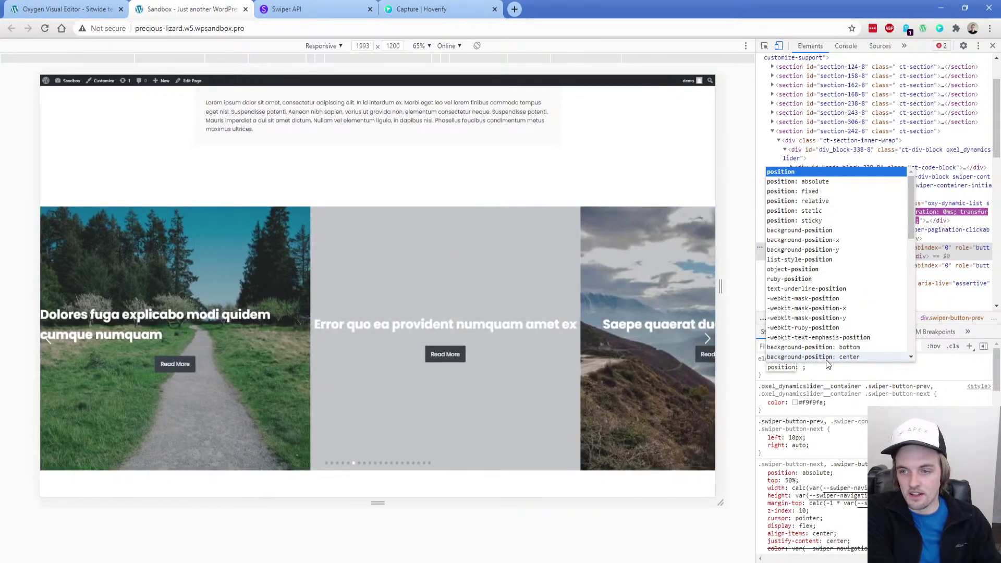
{"action": "key", "text": "Down"}
{"action": "key", "text": "Return"}
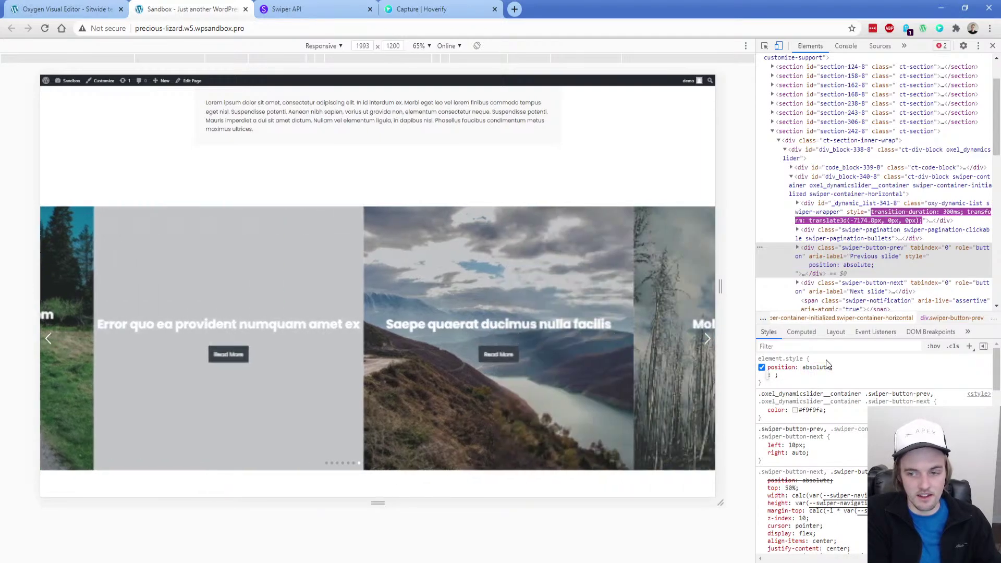
{"action": "left_click", "coordinate": [827, 367]}
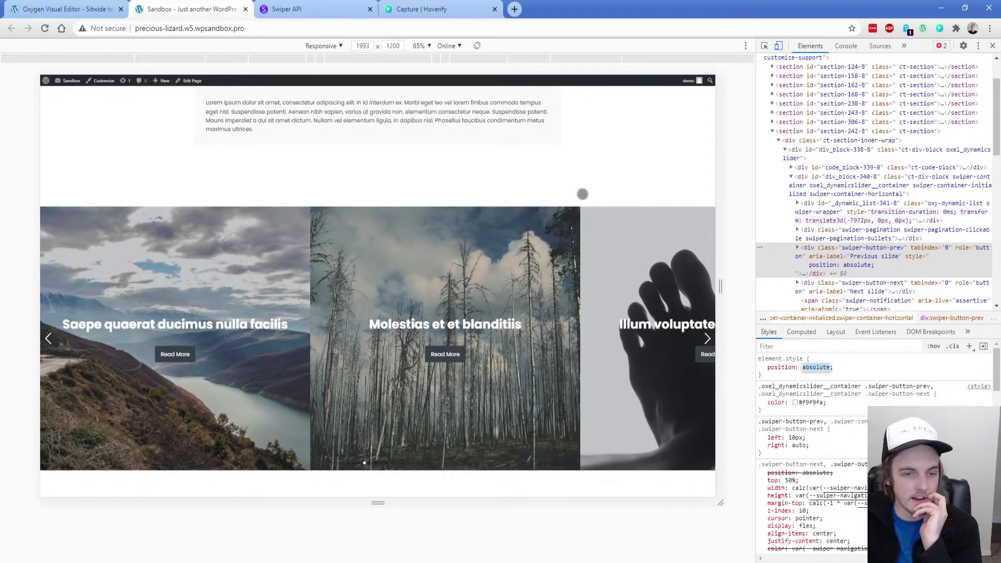
Return to the Oxygen editor and add a new Div to Section #242, beneath the Dynamic Slider
{"action": "left_click", "coordinate": [96, 6]}
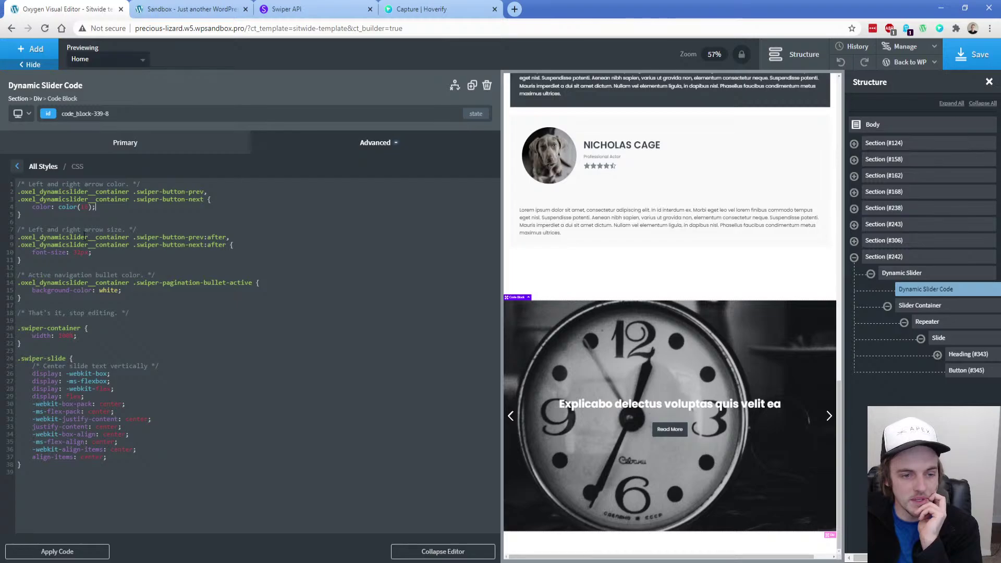
{"action": "left_click", "coordinate": [101, 149]}
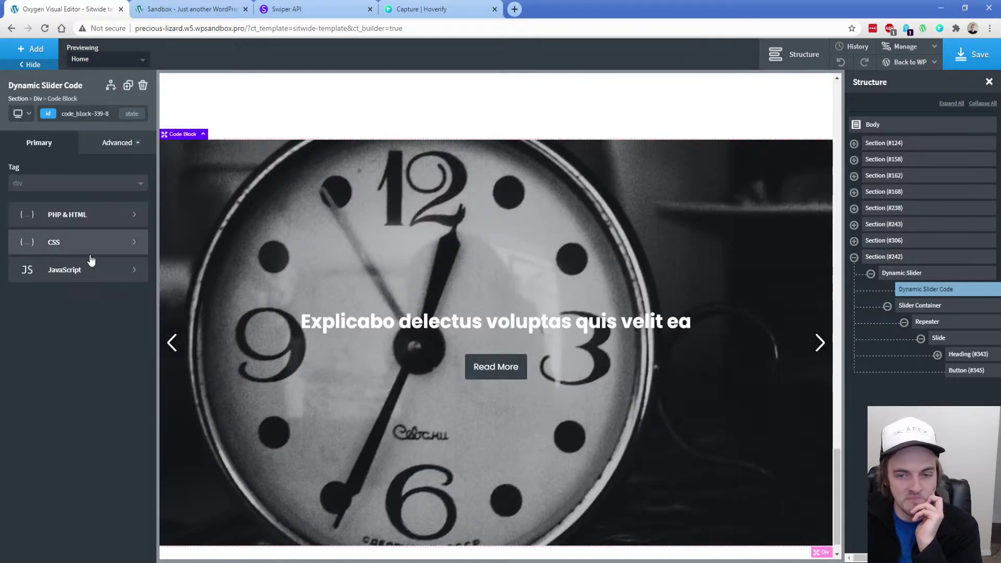
{"action": "left_click", "coordinate": [906, 274]}
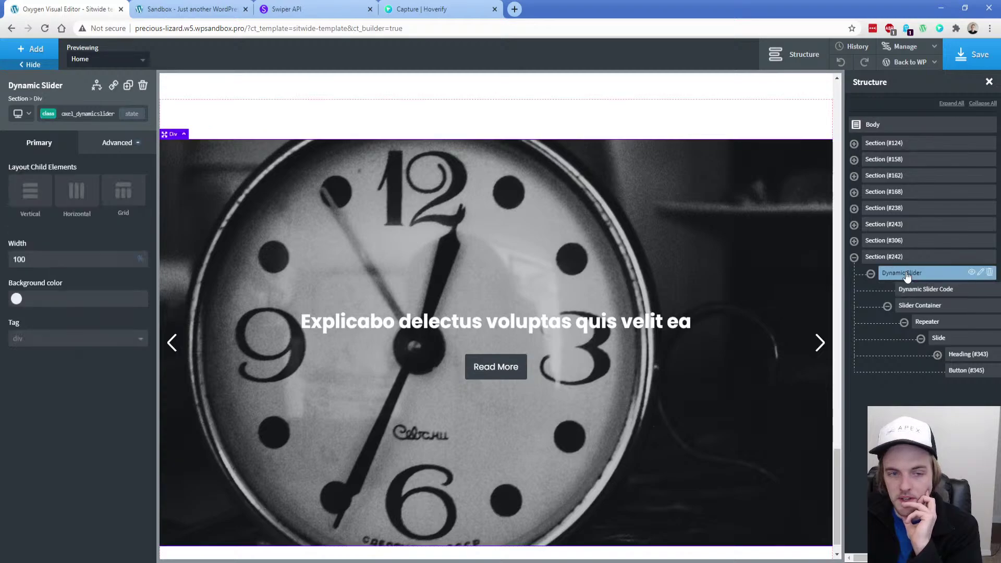
{"action": "left_click", "coordinate": [887, 257]}
{"action": "scroll", "coordinate": [425, 337], "scroll_direction": "down", "scroll_amount": 1}
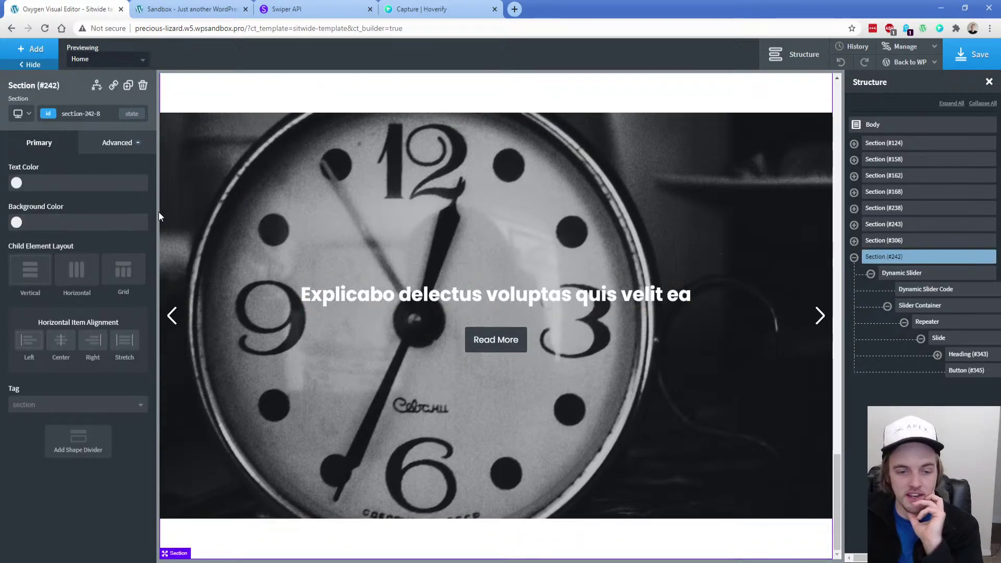
{"action": "left_click", "coordinate": [31, 49]}
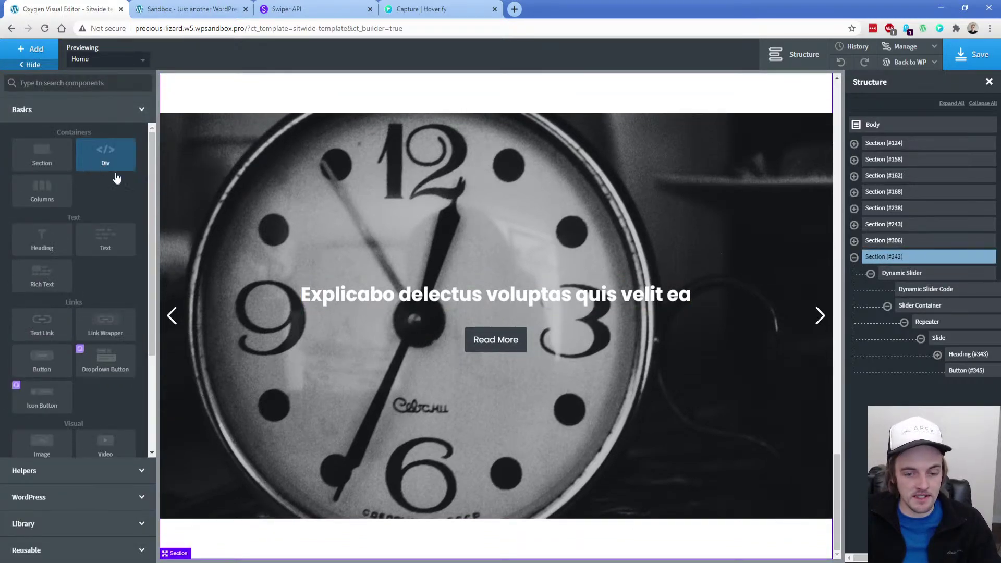
{"action": "left_click", "coordinate": [101, 155]}
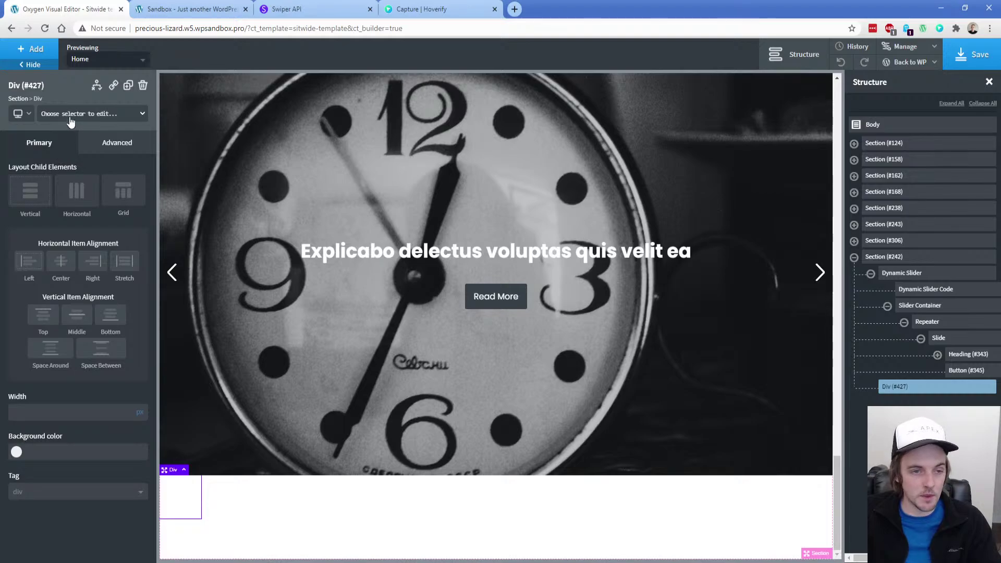
Copy the class name swiper-button-prev from the Dynamic Slider Code block's JavaScript and assign it as a class to the new div
{"action": "left_click", "coordinate": [292, 8]}
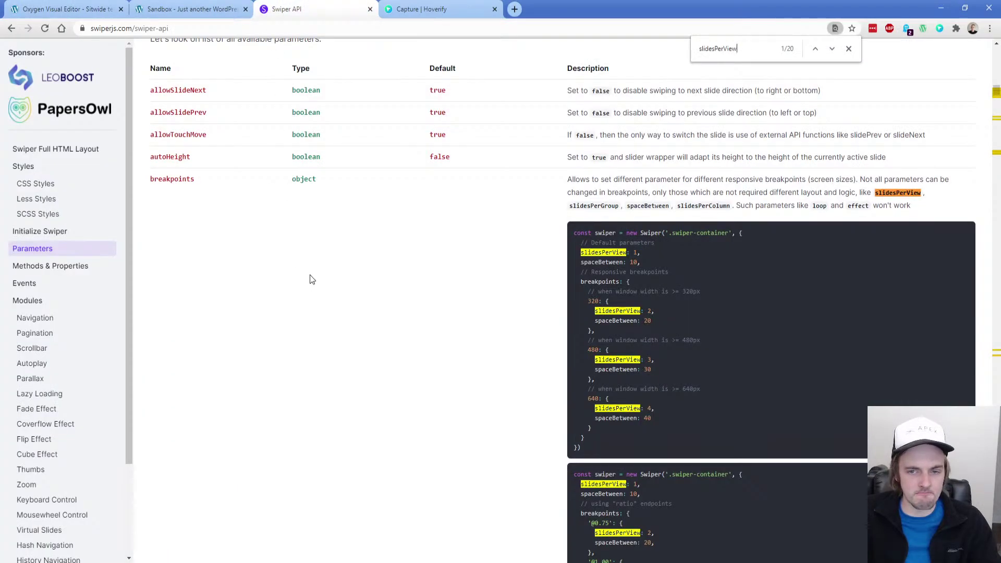
{"action": "key", "text": "ctrl+shift+Tab"}
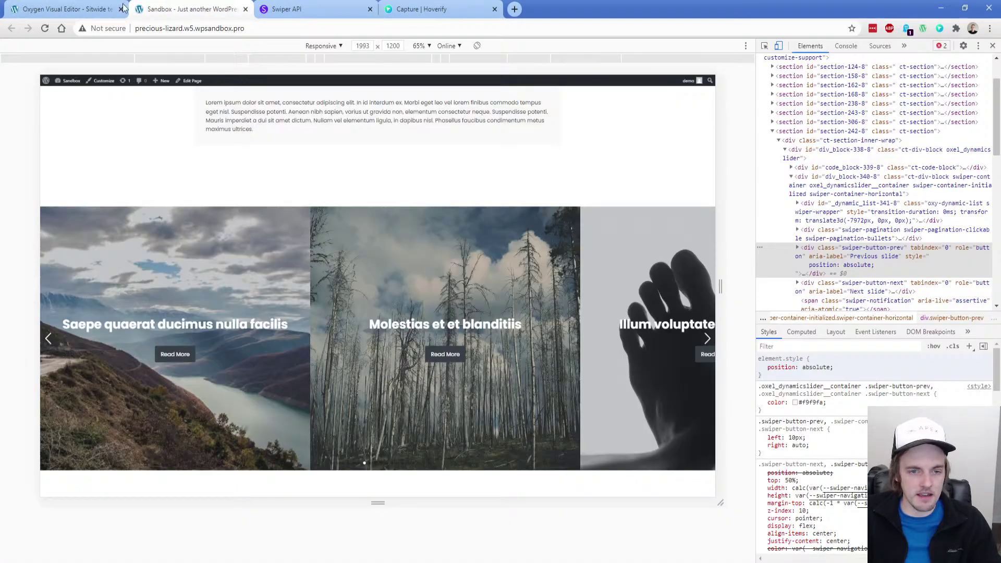
{"action": "key", "text": "ctrl+shift+Tab"}
{"action": "left_click", "coordinate": [918, 290]}
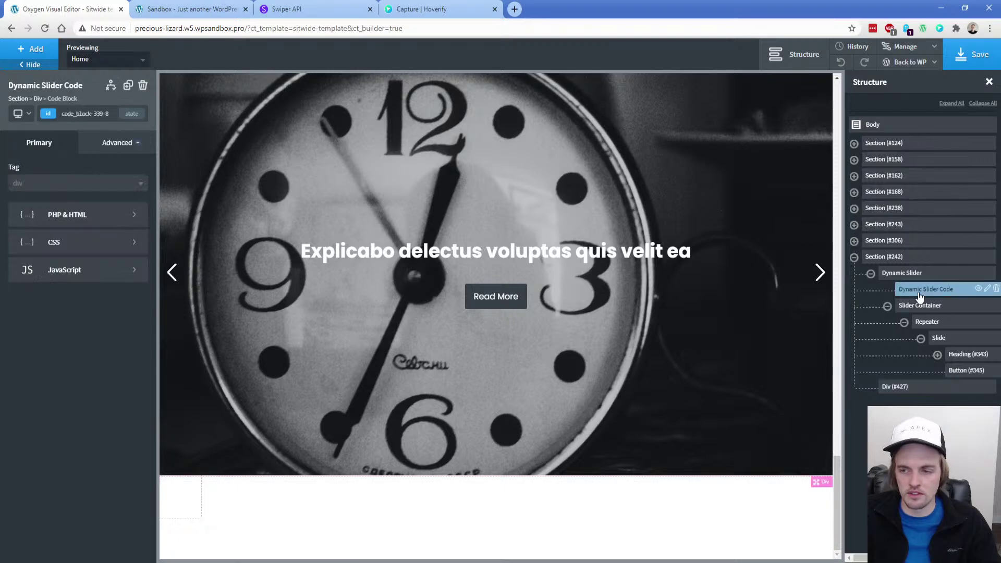
{"action": "left_click", "coordinate": [91, 270]}
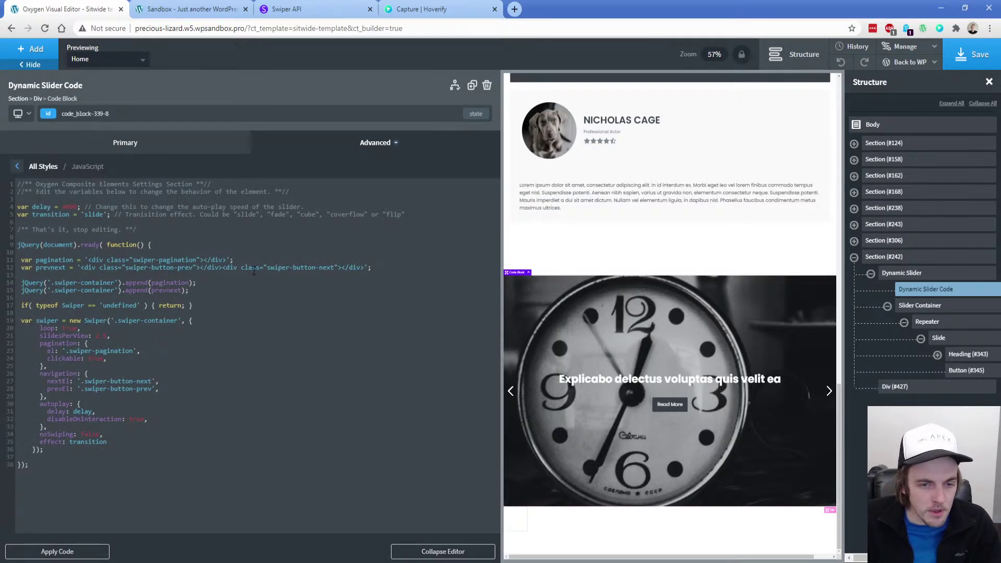
{"action": "left_click_drag", "start_coordinate": [126, 269], "coordinate": [193, 268]}
{"action": "key", "text": "ctrl+c"}
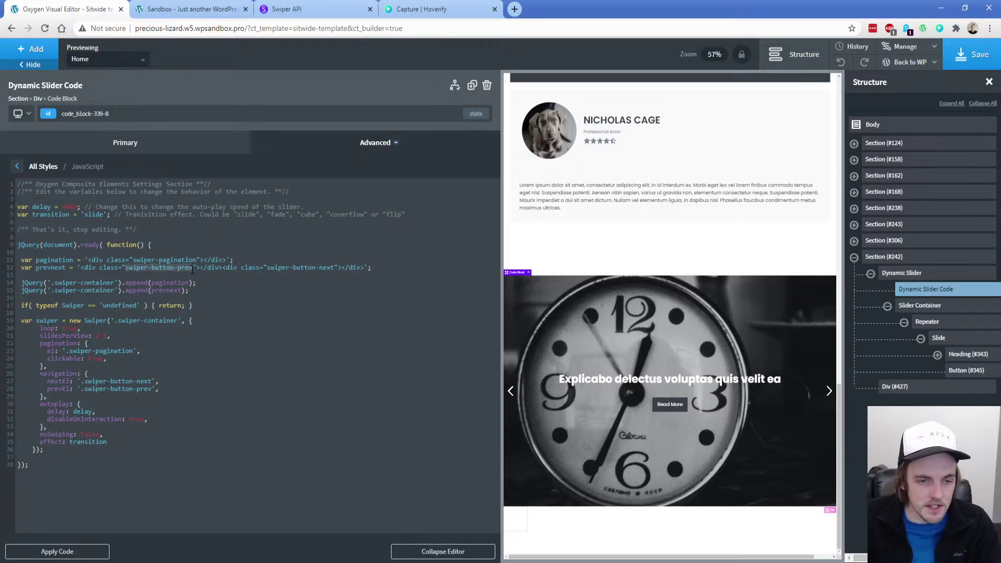
{"action": "left_click", "coordinate": [896, 387]}
{"action": "key", "text": "ctrl+v"}
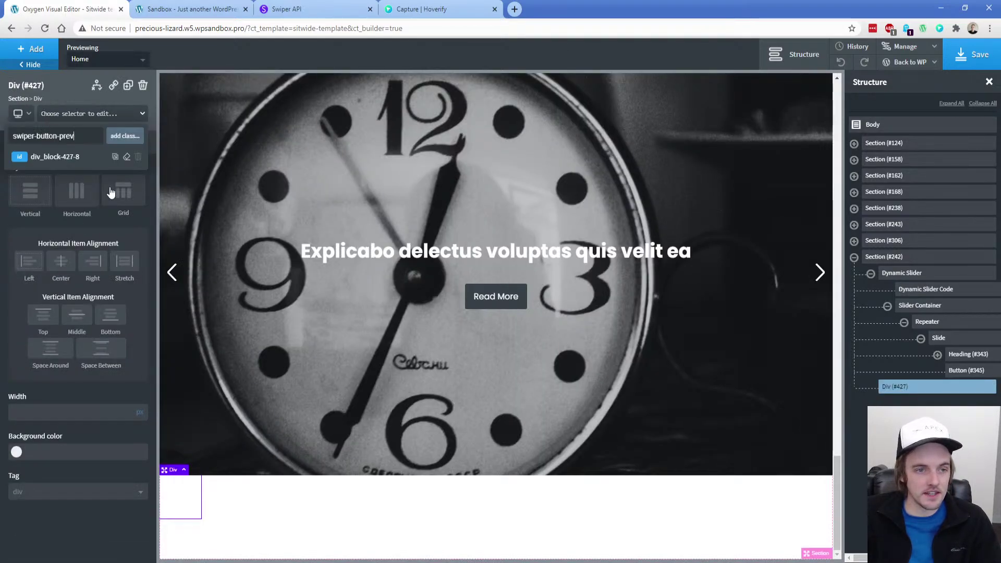
{"action": "key", "text": "Return"}
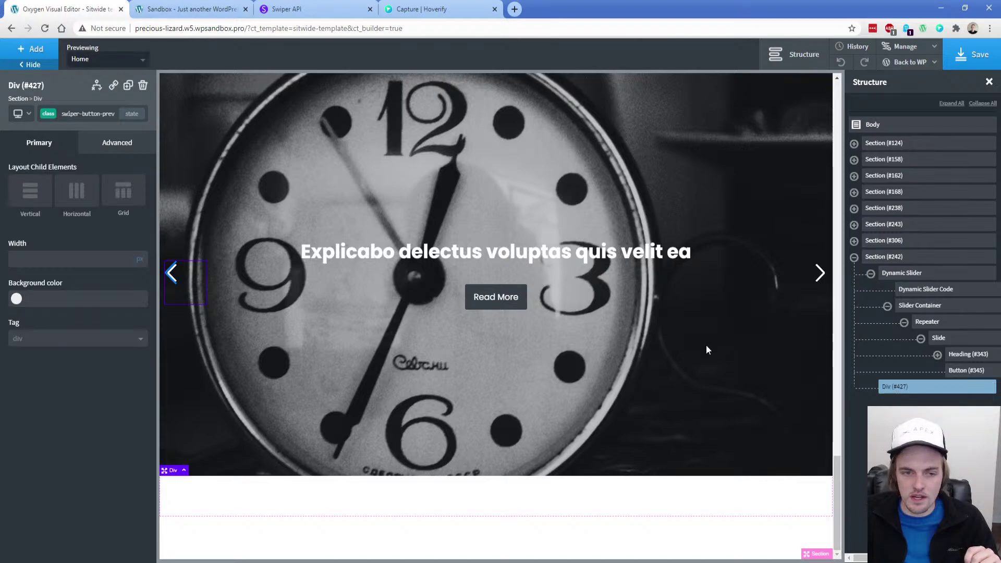
Set the swiper-button-prev class's layout position to absolute with a bottom offset of 0 px
{"action": "left_click", "coordinate": [118, 148]}
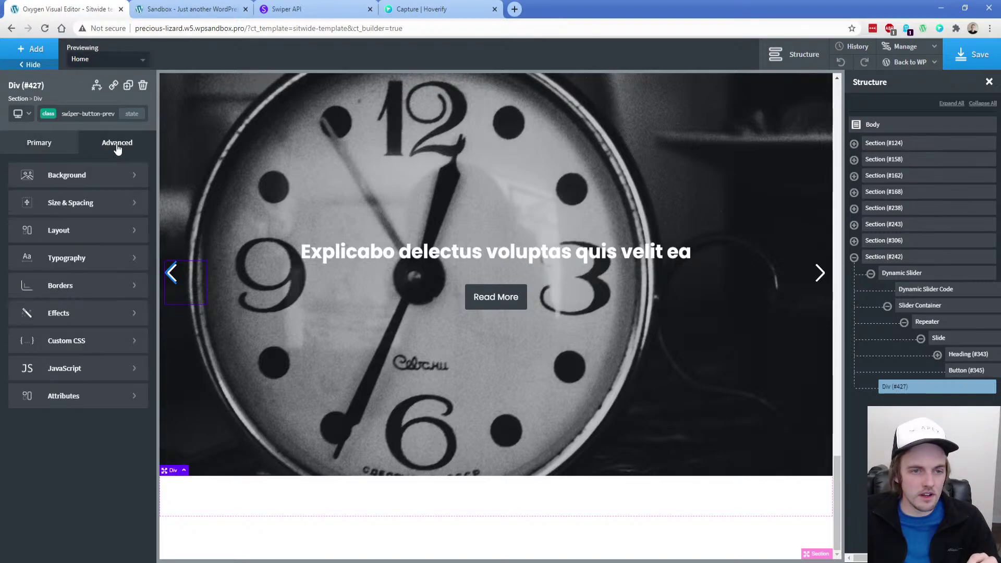
{"action": "left_click", "coordinate": [78, 234]}
{"action": "scroll", "coordinate": [34, 502], "scroll_direction": "down", "scroll_amount": 2}
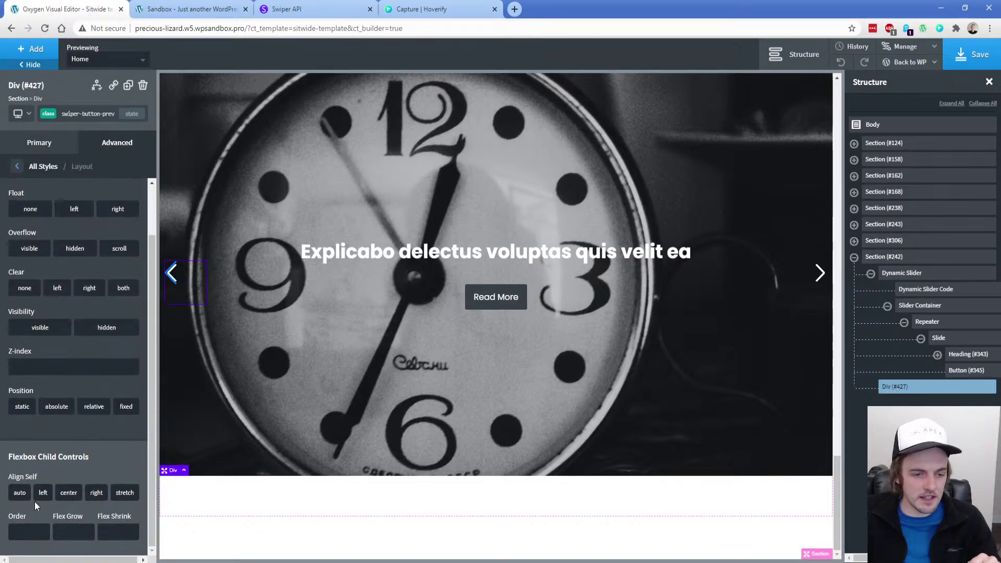
{"action": "left_click", "coordinate": [56, 407]}
{"action": "left_click", "coordinate": [70, 486]}
{"action": "type", "text": "0"}
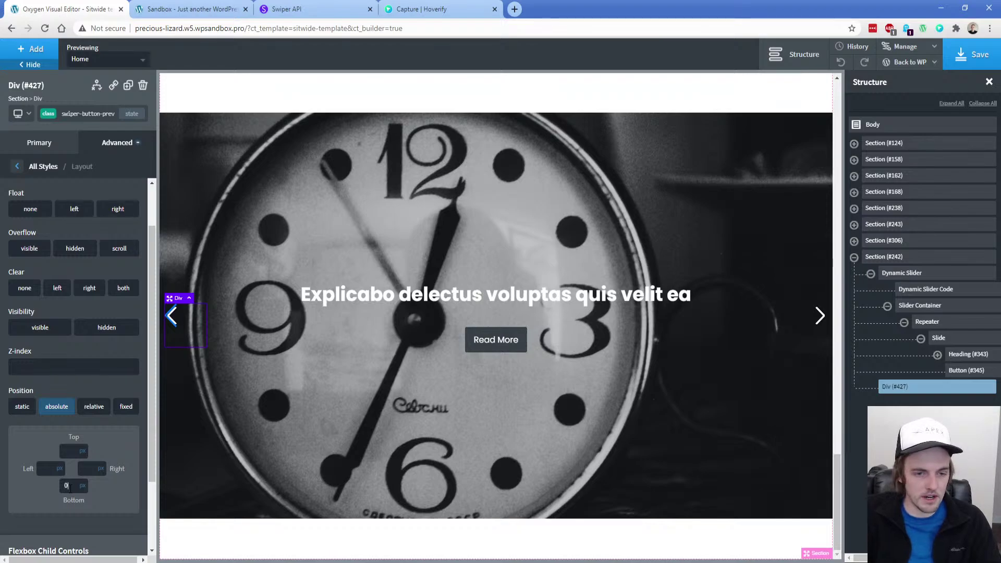
Try relative, static and fixed positioning on the swiper-button-prev class and clear its bottom offset
{"action": "left_click", "coordinate": [94, 407]}
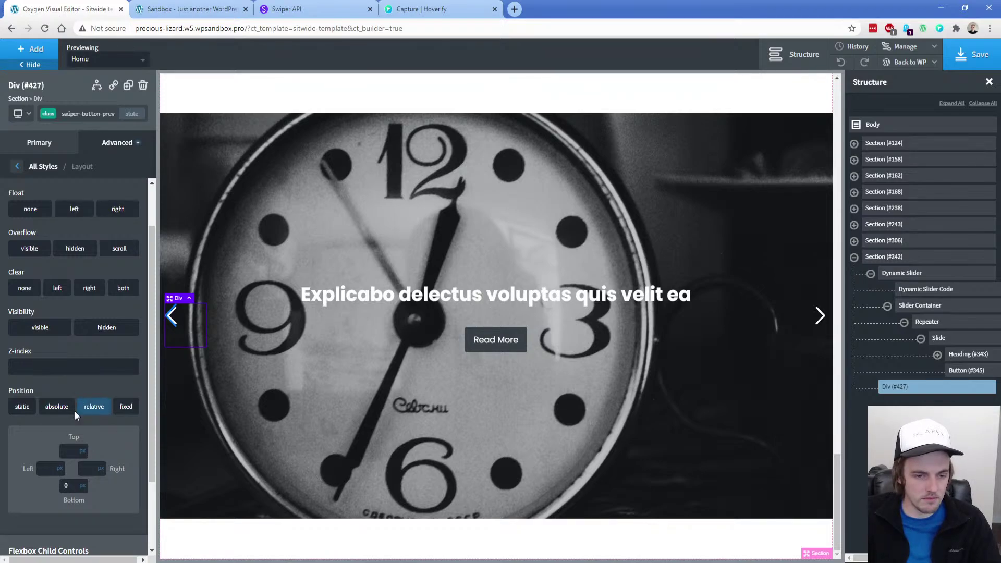
{"action": "left_click", "coordinate": [21, 407]}
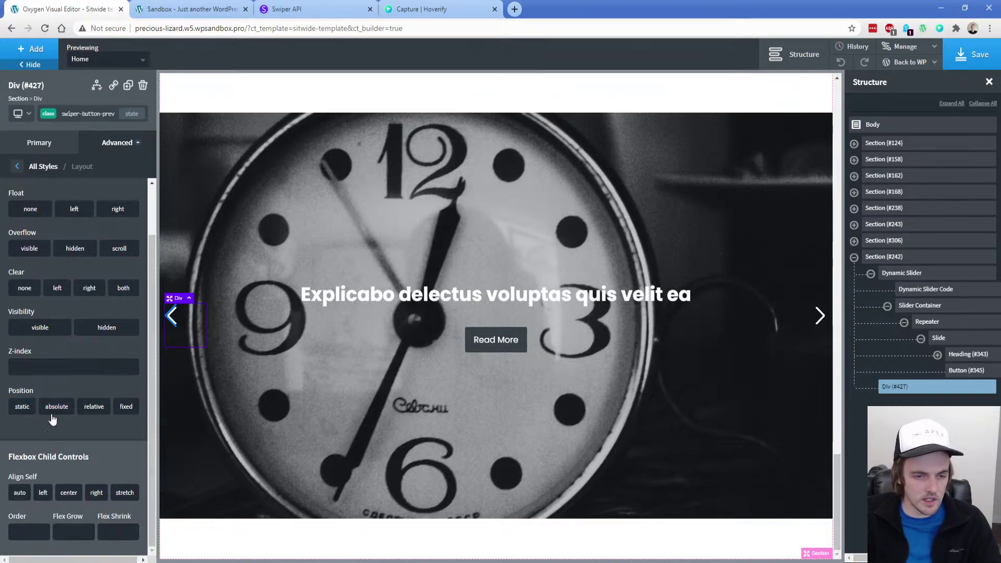
{"action": "left_click", "coordinate": [126, 407]}
{"action": "scroll", "coordinate": [120, 452], "scroll_direction": "down", "scroll_amount": 2}
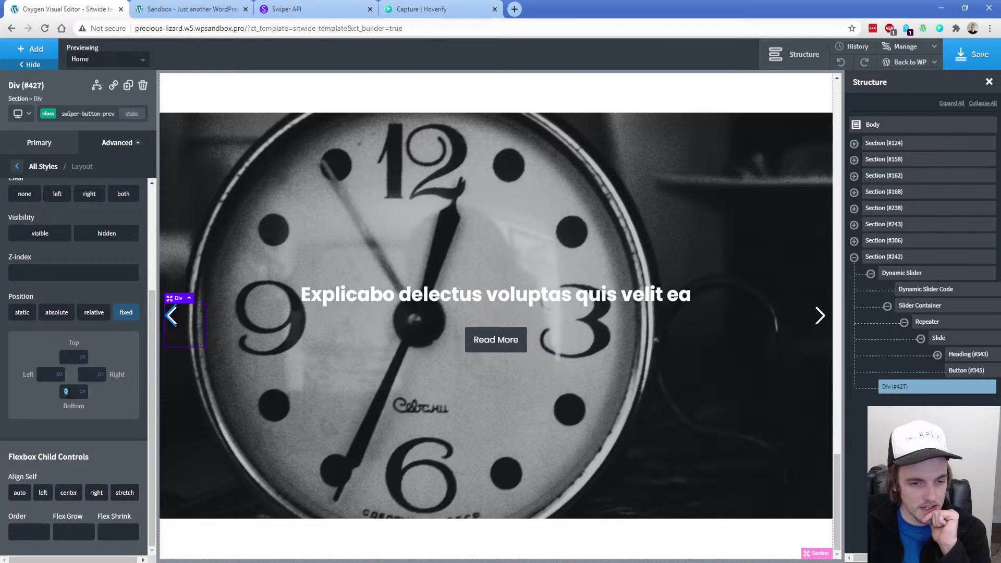
{"action": "key", "text": "BackSpace"}
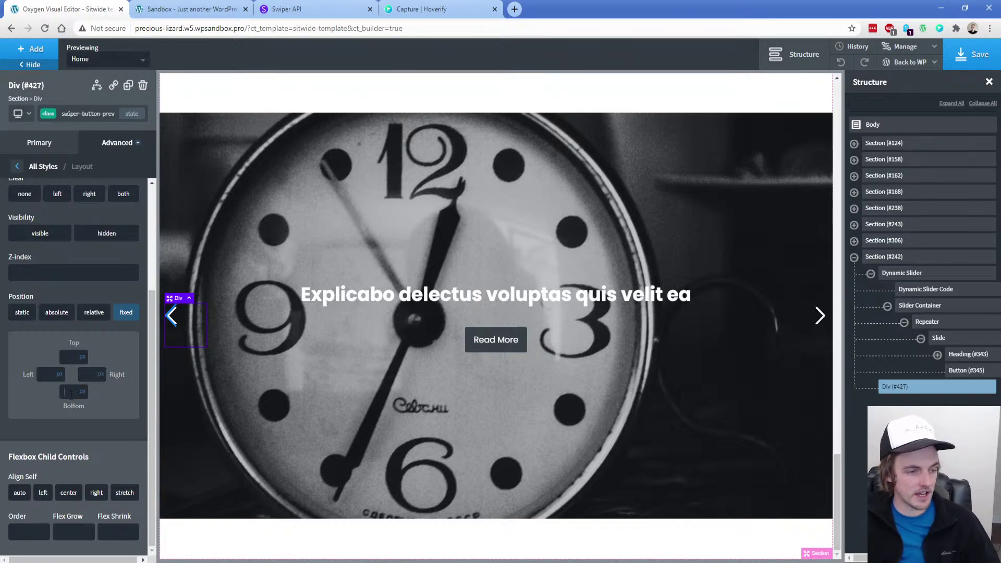
Set the layout position of the Dynamic Slider's oxel_dynamicslider class to relative
{"action": "left_click", "coordinate": [902, 273]}
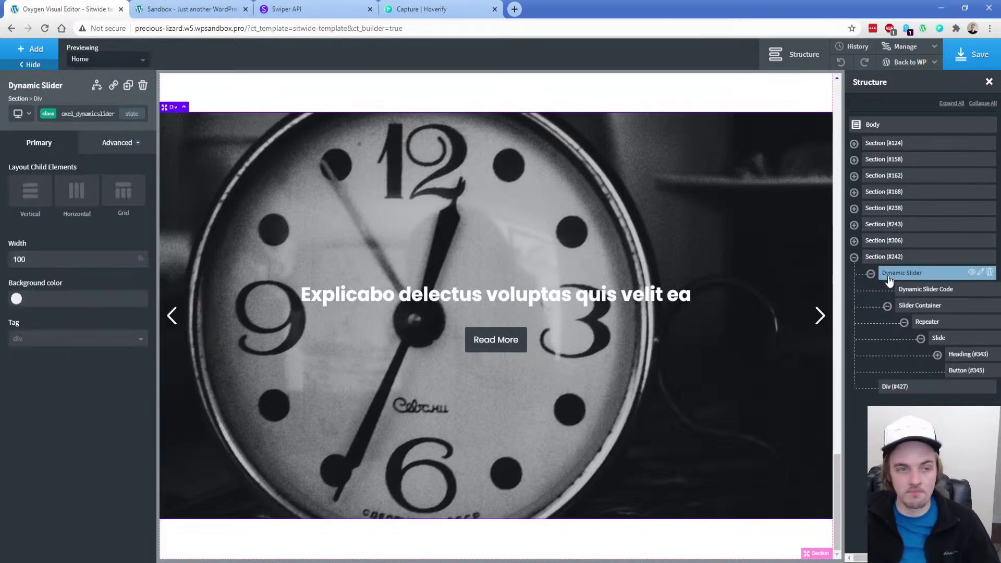
{"action": "left_click", "coordinate": [48, 116]}
{"action": "left_click", "coordinate": [117, 143]}
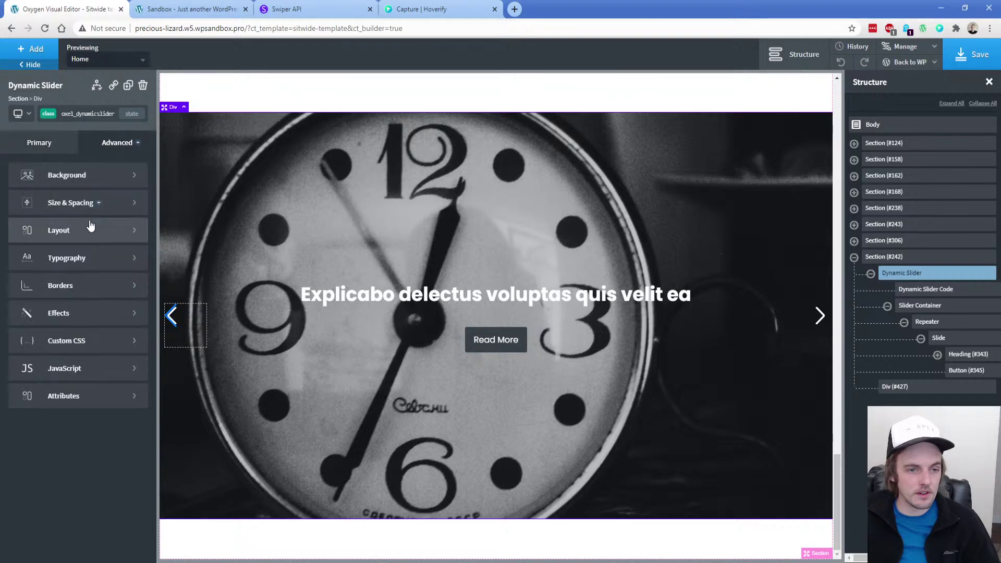
{"action": "left_click", "coordinate": [90, 224]}
{"action": "left_click", "coordinate": [98, 404]}
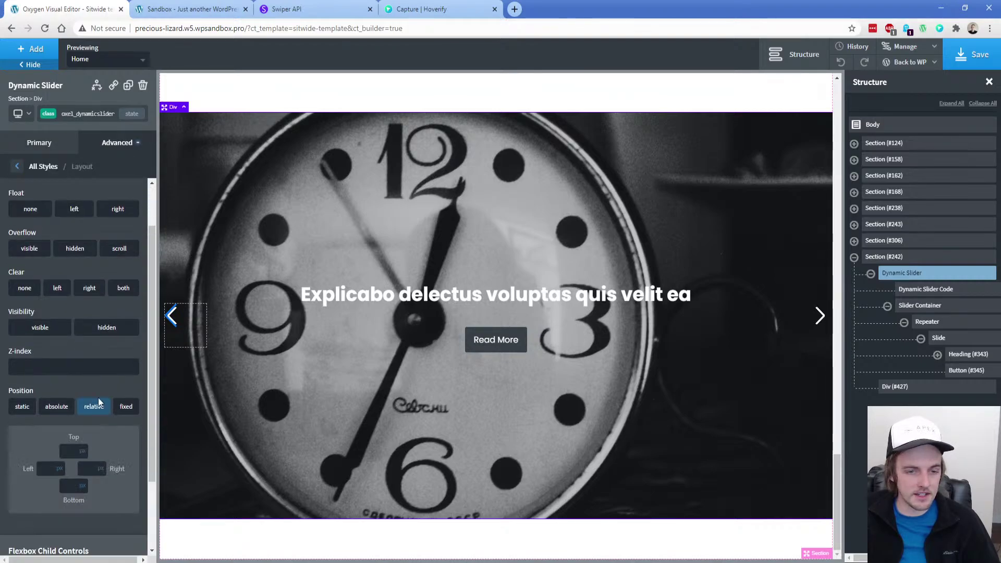
{"action": "scroll", "coordinate": [111, 430], "scroll_direction": "down", "scroll_amount": 2}
Select the swiper-button-prev div again and try absolute, relative and static positioning in its layout styles
{"action": "left_click", "coordinate": [978, 386]}
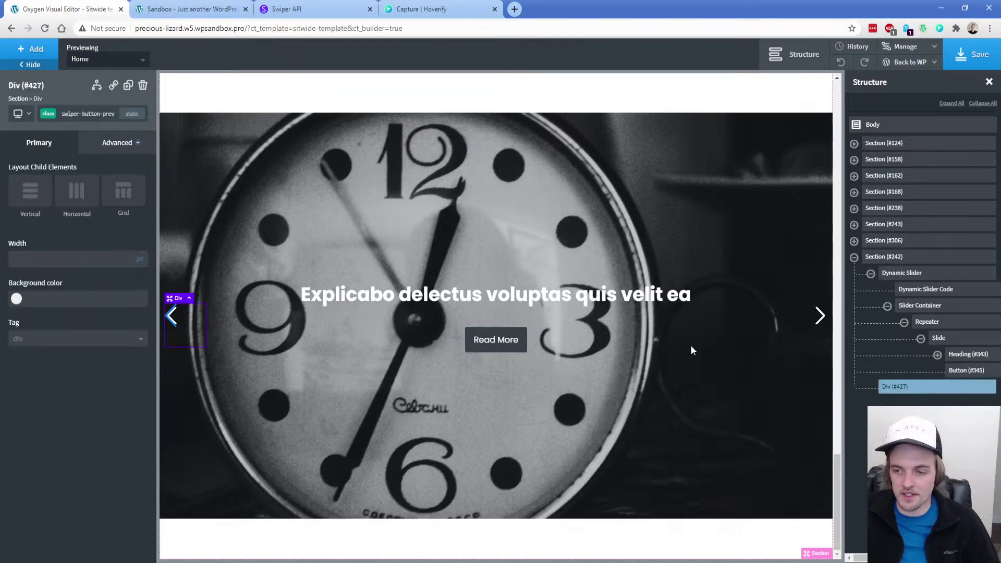
{"action": "left_click", "coordinate": [111, 152]}
{"action": "left_click", "coordinate": [73, 230]}
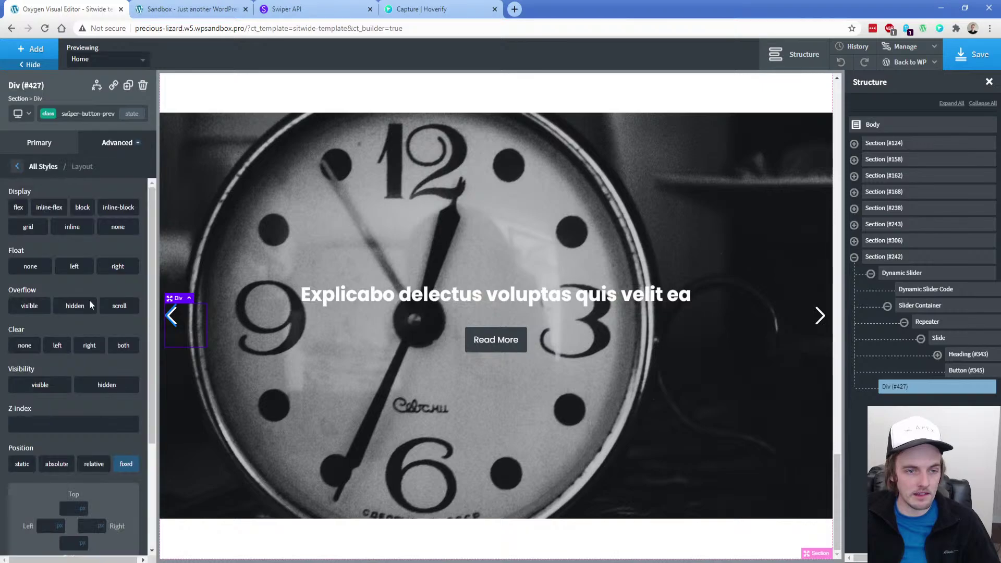
{"action": "scroll", "coordinate": [55, 431], "scroll_direction": "down", "scroll_amount": 3}
{"action": "left_click", "coordinate": [57, 319]}
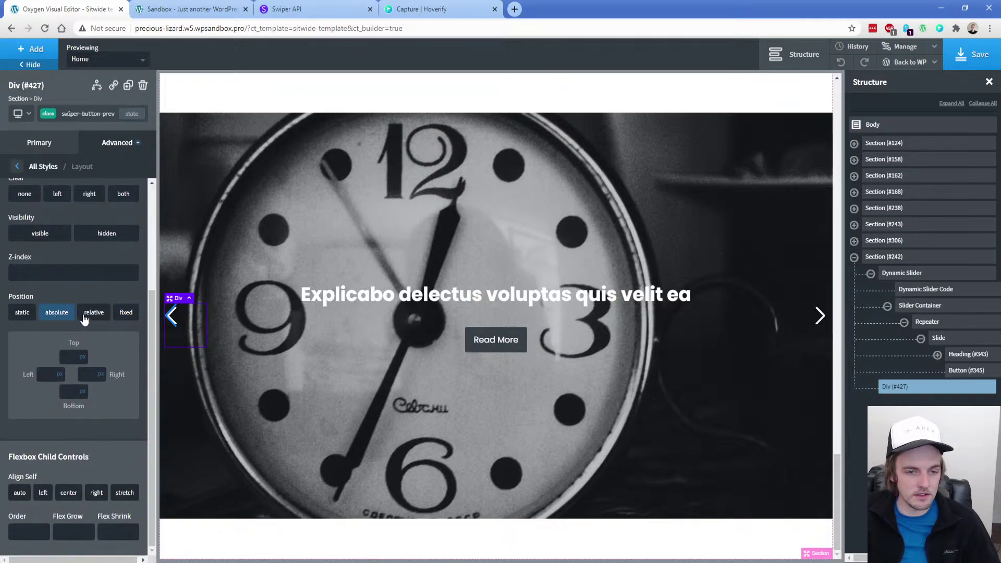
{"action": "left_click", "coordinate": [84, 316]}
{"action": "left_click", "coordinate": [52, 316]}
{"action": "left_click", "coordinate": [94, 312]}
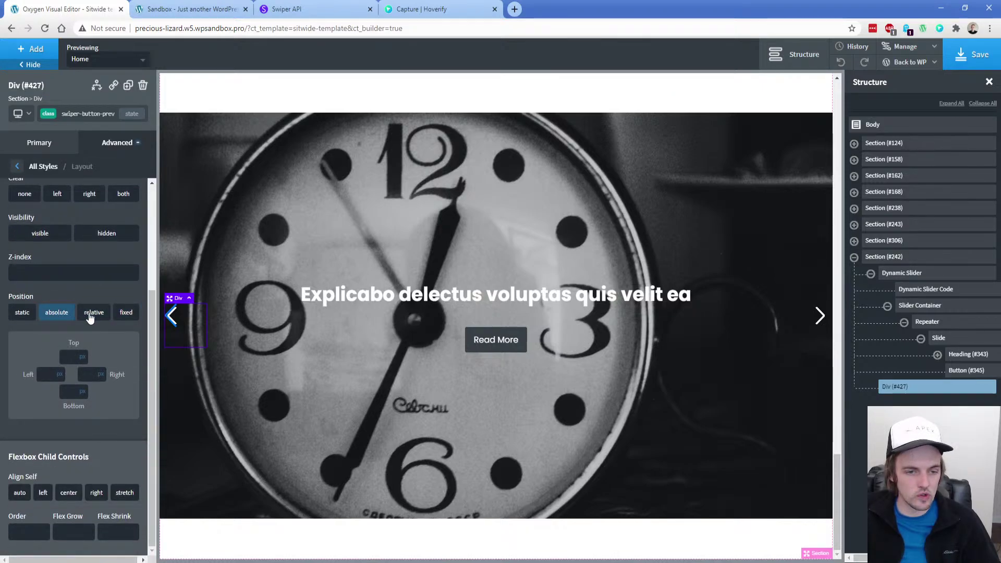
{"action": "left_click", "coordinate": [22, 313]}
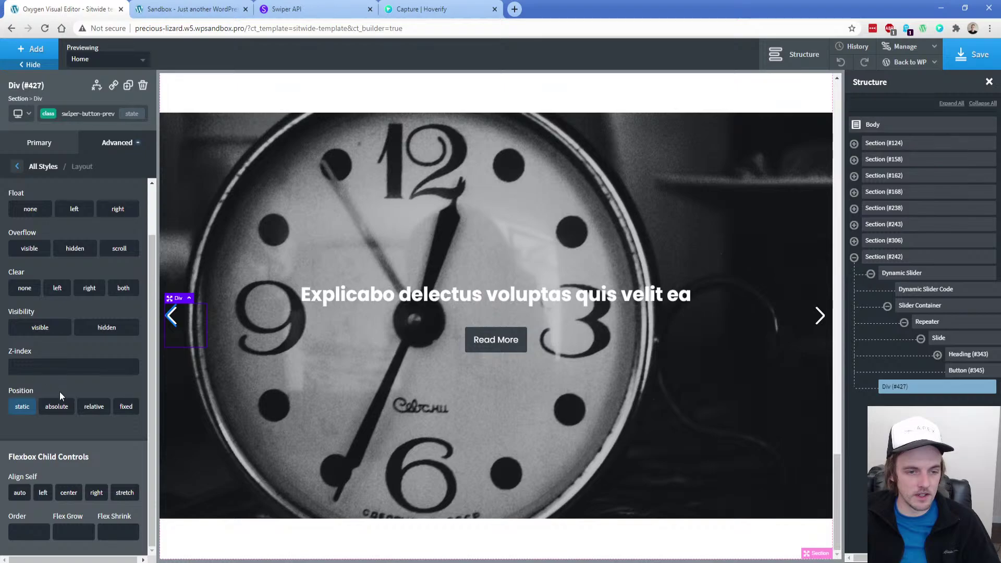
Clear the position setting of the swiper-button-prev class and delete the added div from Section #242
{"action": "left_click", "coordinate": [57, 406]}
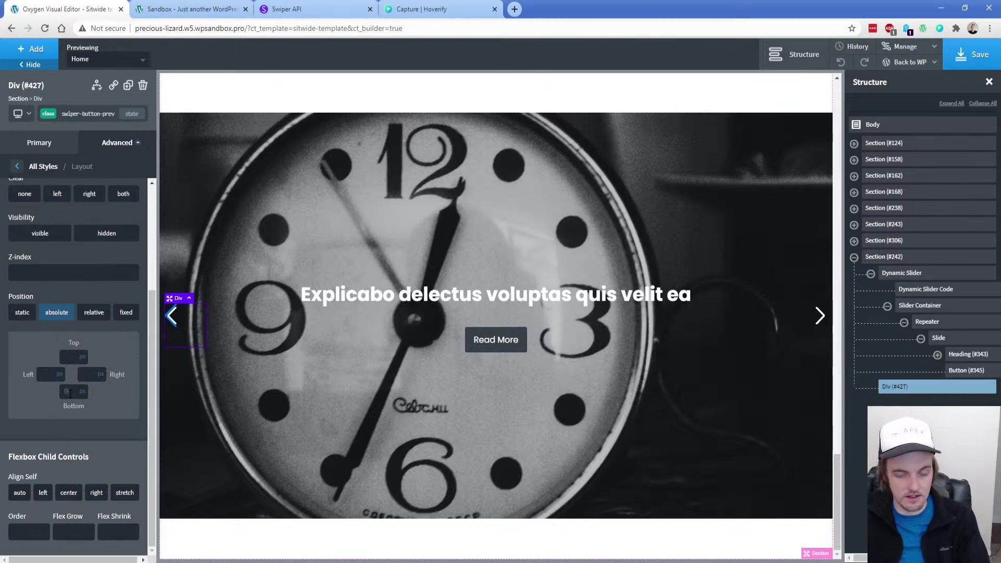
{"action": "left_click", "coordinate": [56, 314]}
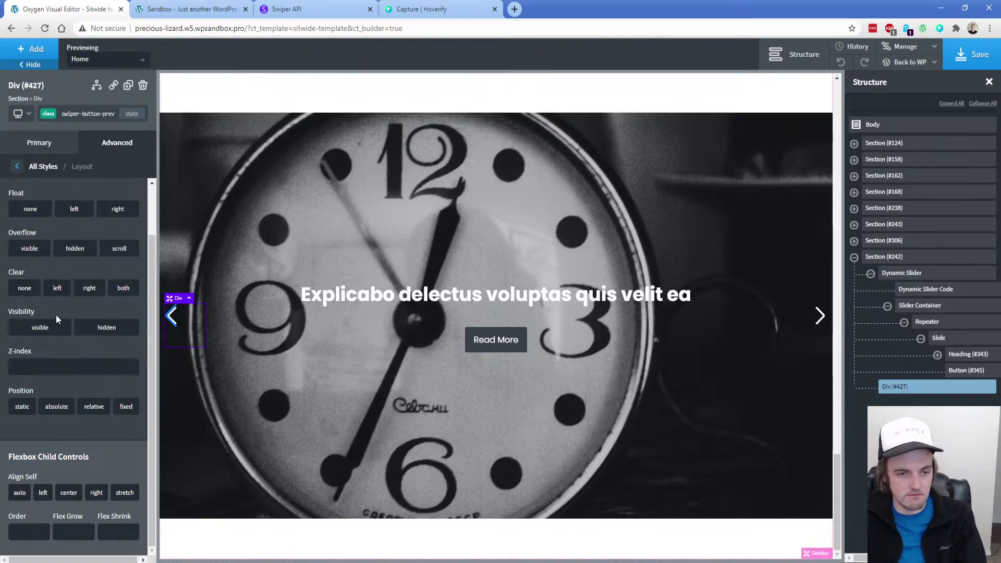
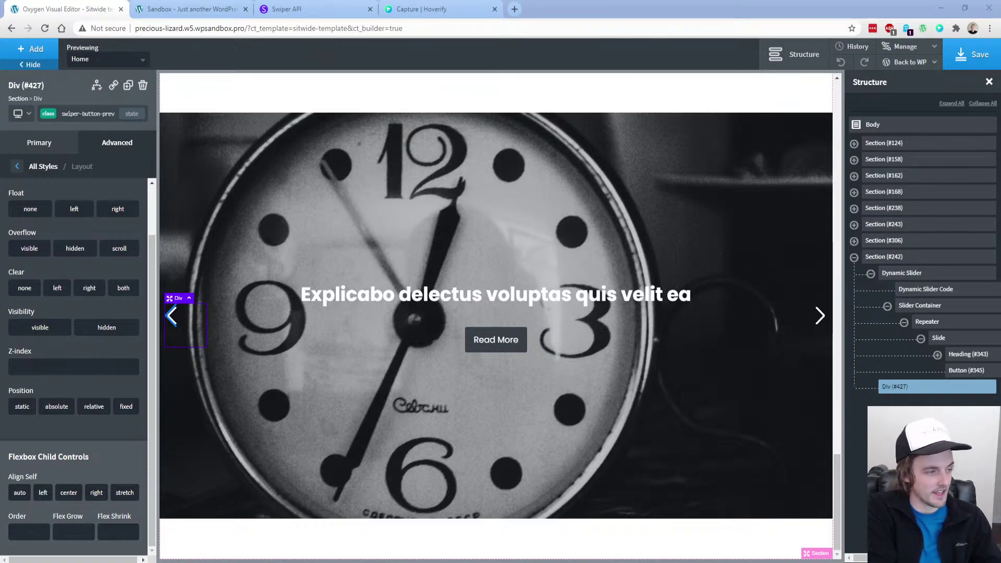
{"action": "key", "text": "alt+Tab"}
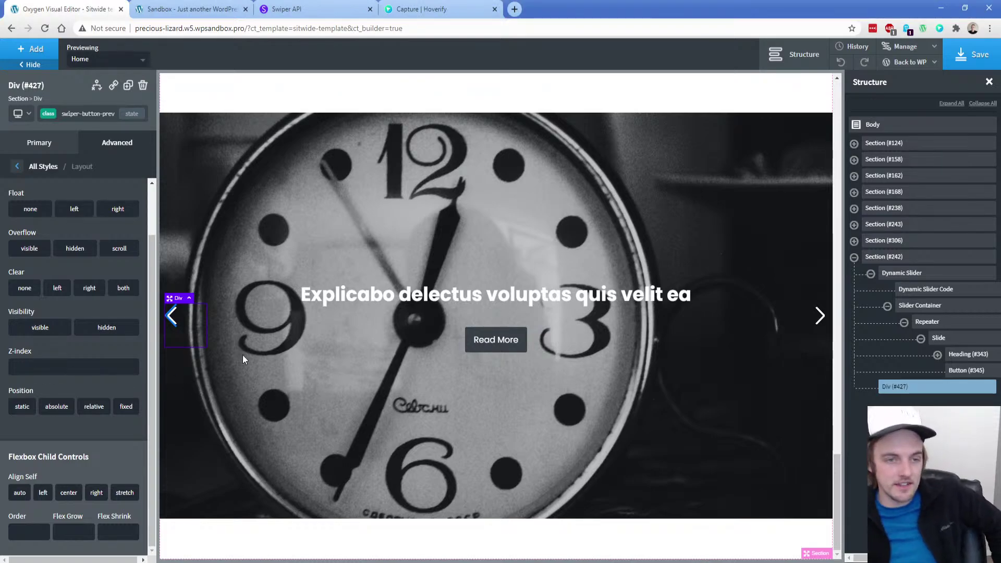
{"action": "left_click", "coordinate": [143, 86]}
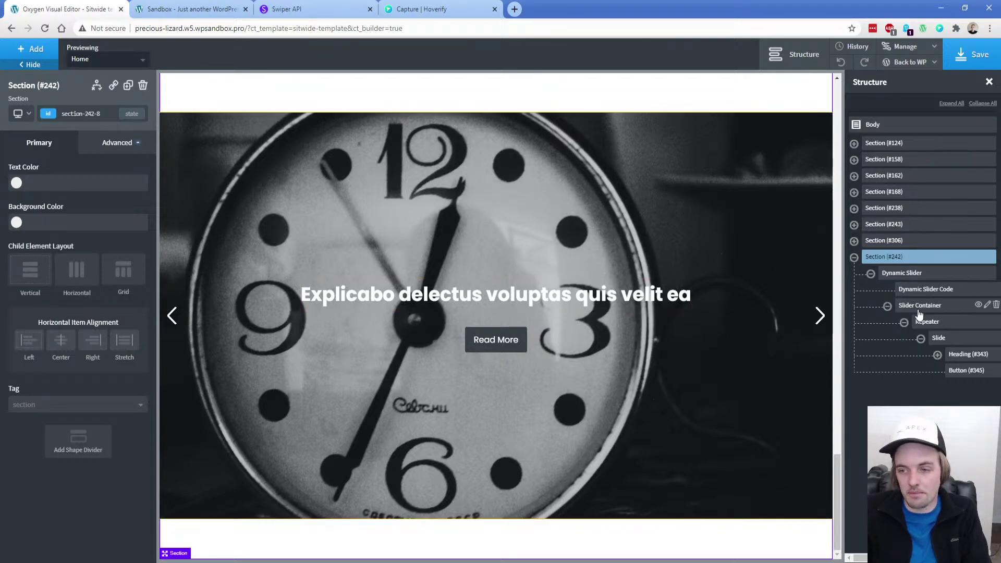
Switch to the Swiper API documentation and search the page for "gap"
{"action": "left_click", "coordinate": [286, 9]}
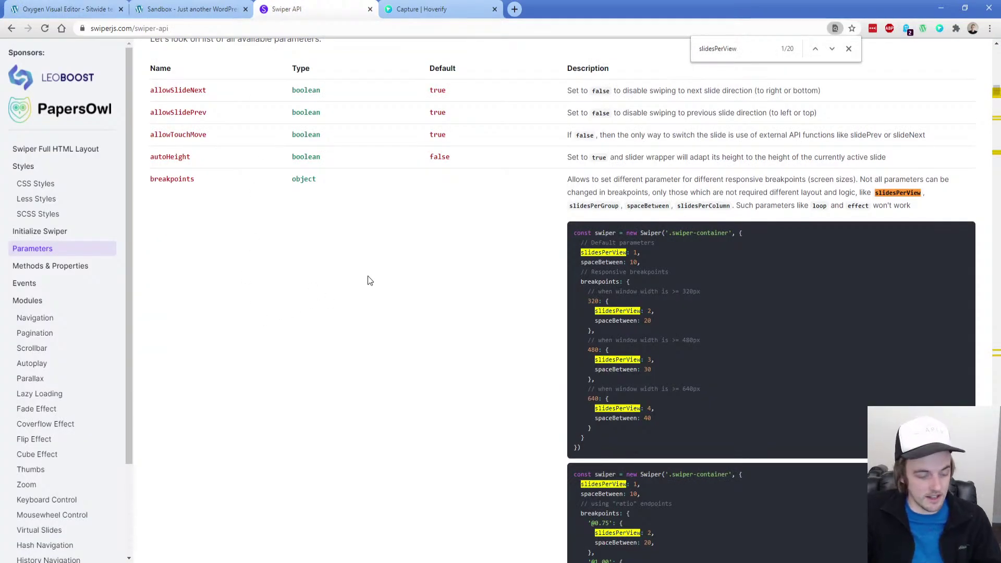
{"action": "key", "text": "ctrl+f"}
{"action": "type", "text": "gap"}
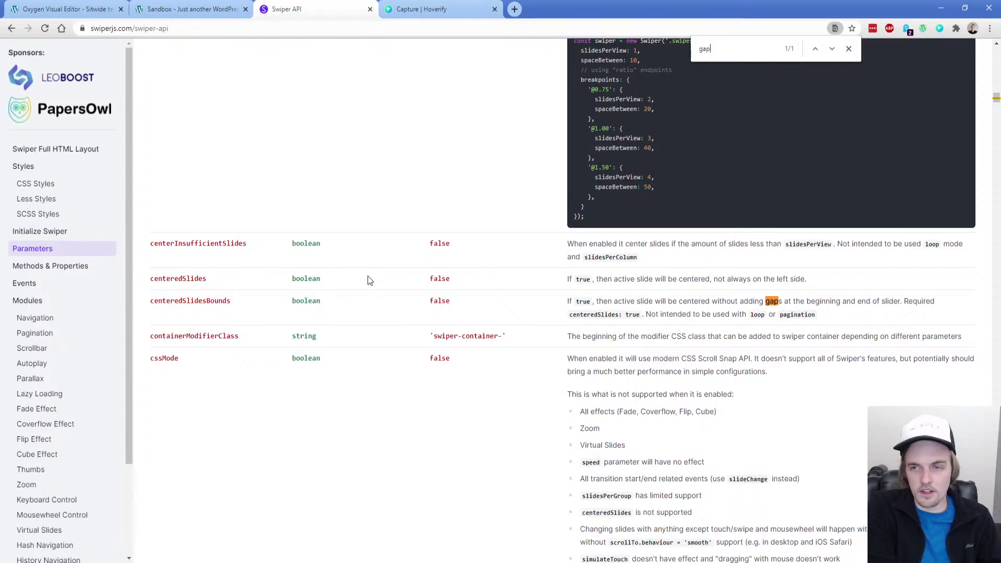
Search the Swiper API page for "space", read the spaceBetween description and select the parameter name
{"action": "key", "text": "ctrl+f"}
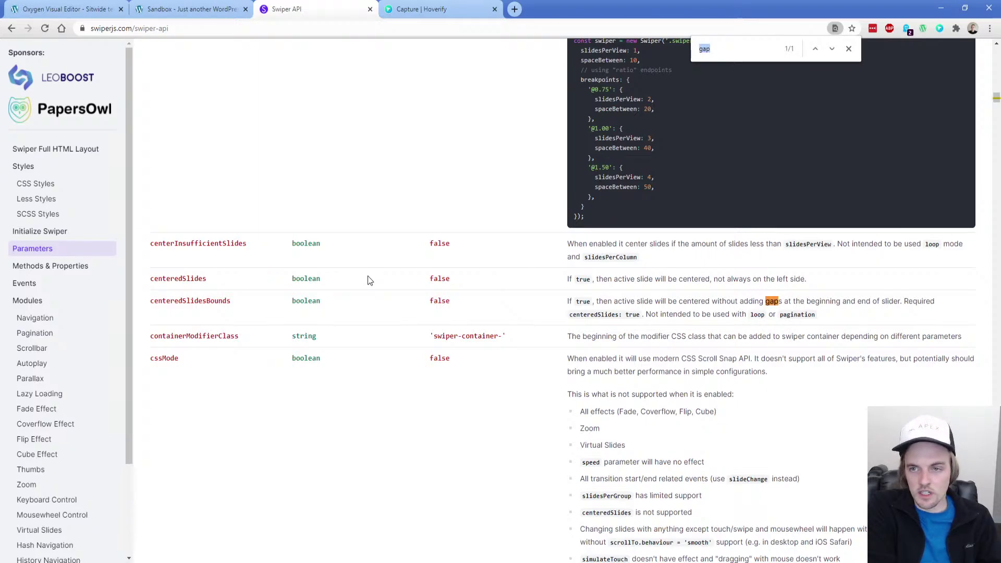
{"action": "type", "text": "space"}
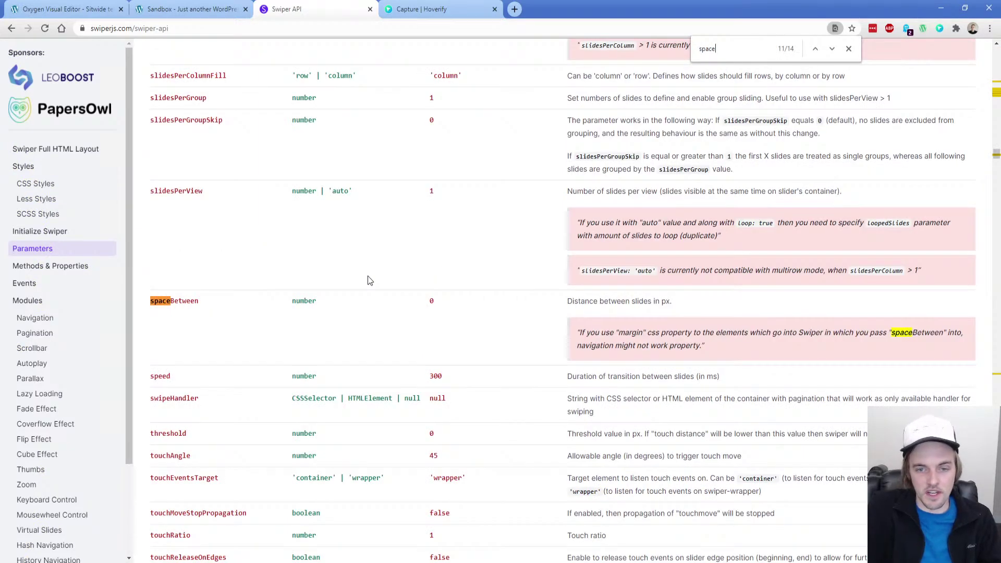
{"action": "left_click_drag", "start_coordinate": [630, 301], "coordinate": [678, 308]}
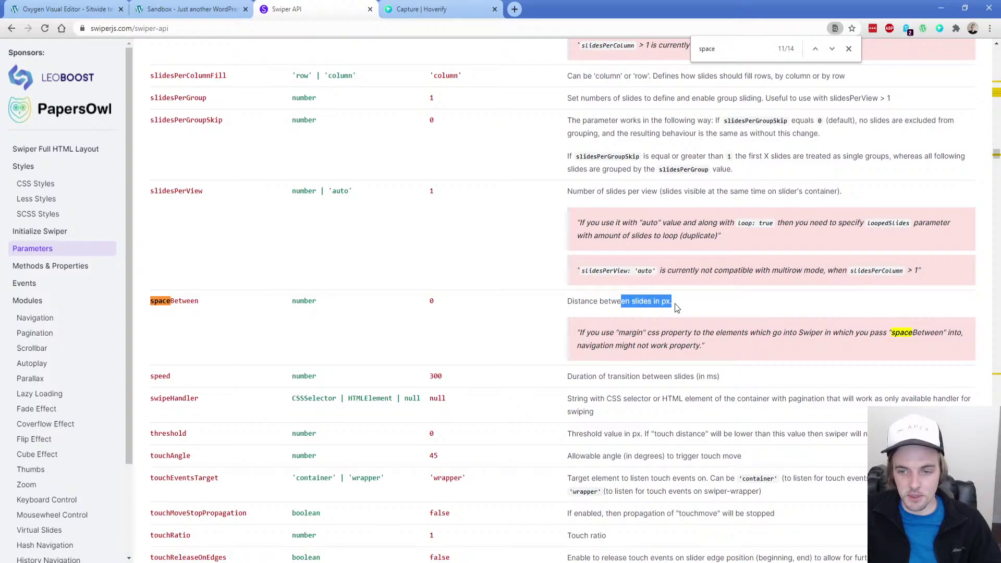
{"action": "left_click", "coordinate": [678, 308]}
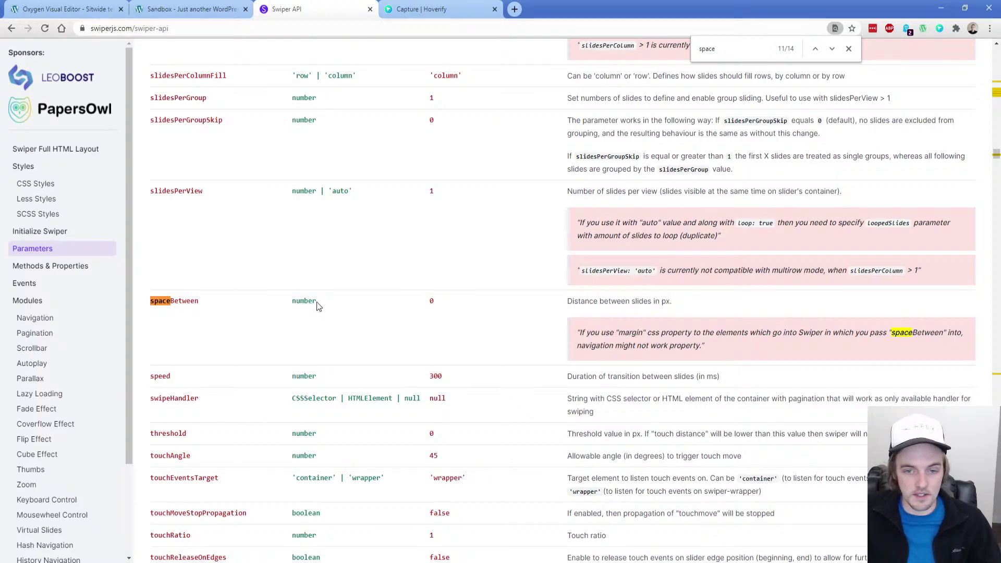
{"action": "double_click", "coordinate": [193, 302]}
In the Oxygen editor, open the Dynamic Slider Code's JavaScript, set slidesPerView to 3 and add a spaceBetween parameter of 30px below it
{"action": "left_click", "coordinate": [105, 9]}
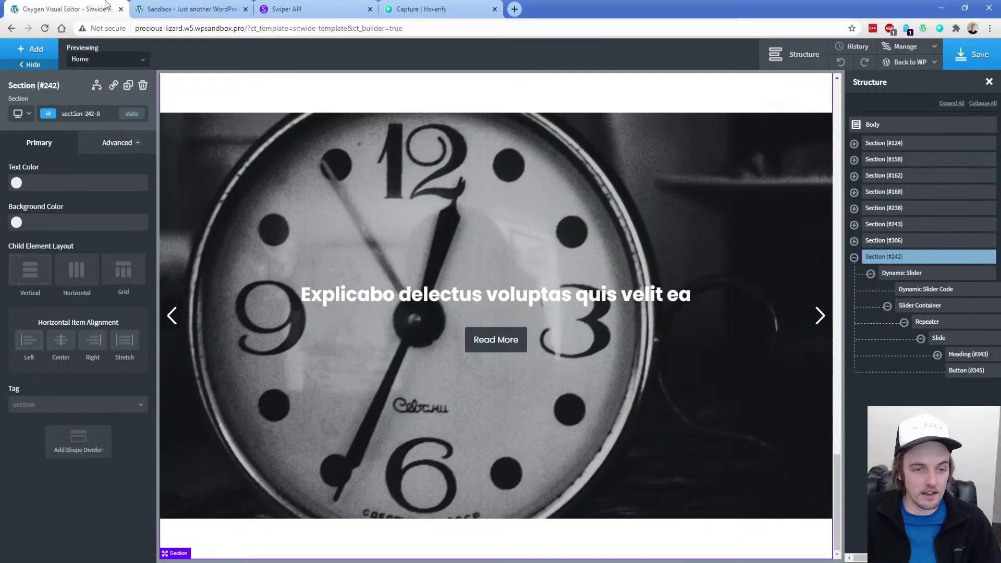
{"action": "left_click", "coordinate": [917, 293]}
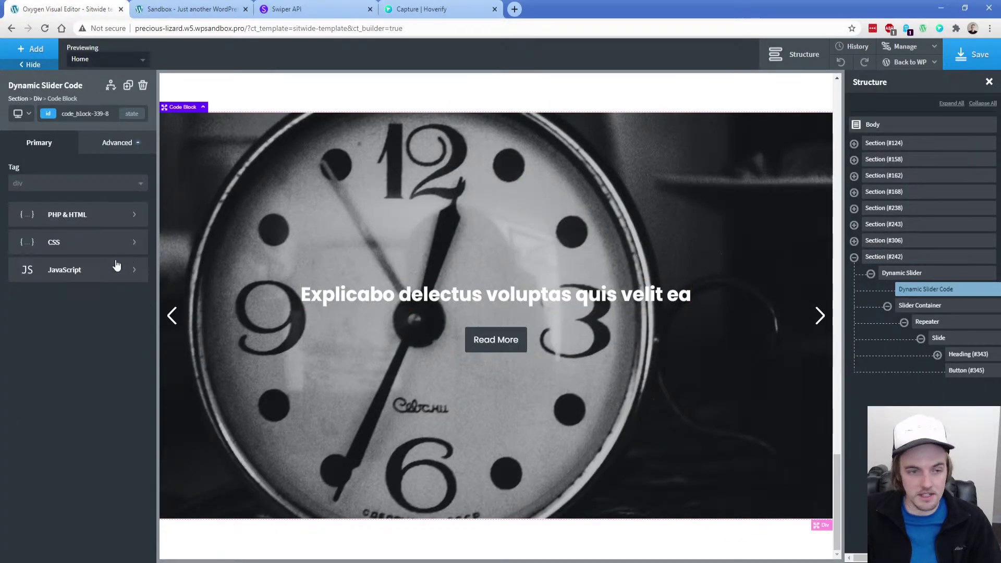
{"action": "left_click", "coordinate": [68, 272]}
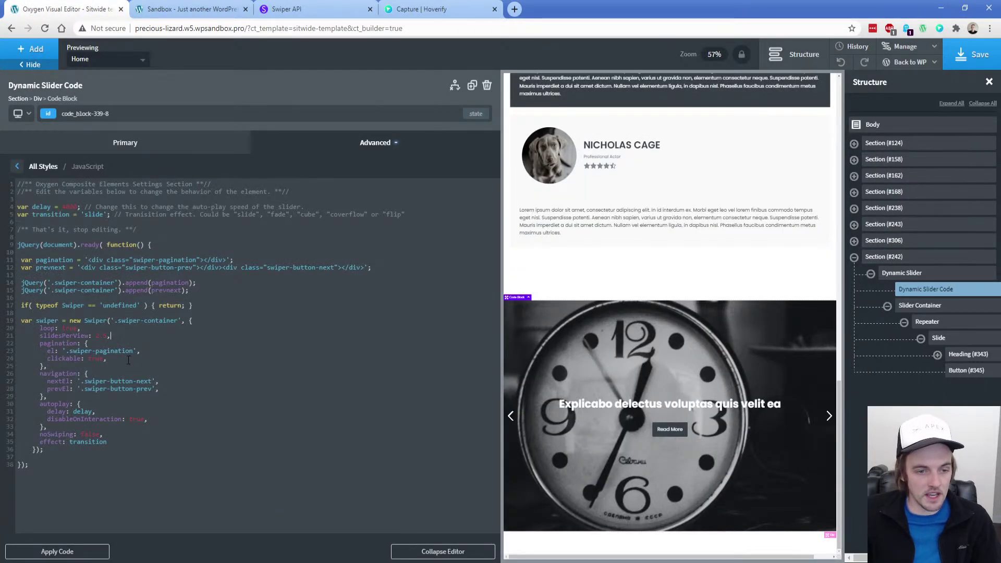
{"action": "key", "text": "BackSpace"}
{"action": "key", "text": "BackSpace"}
{"action": "key", "text": "BackSpace"}
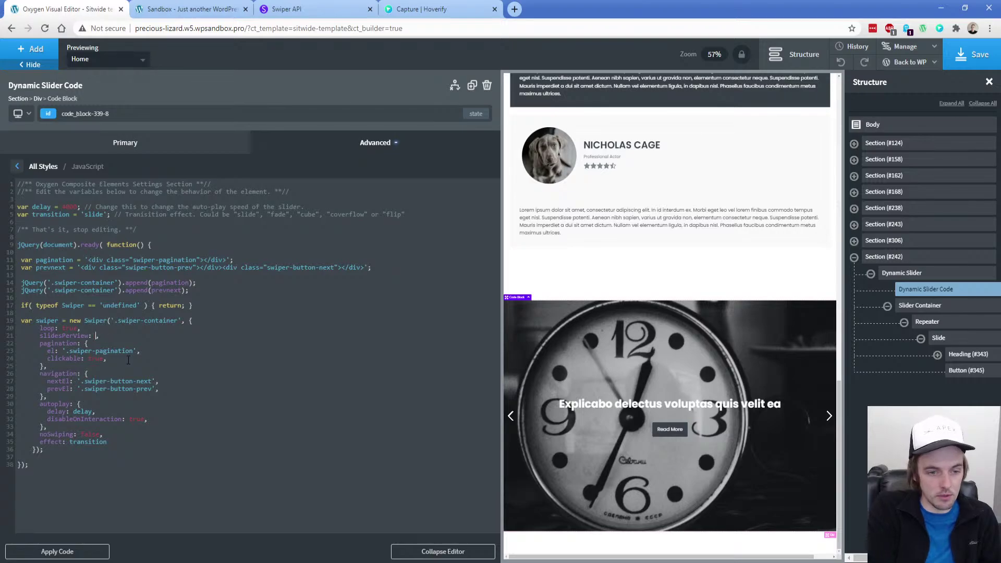
{"action": "type", "text": "3"}
{"action": "key", "text": "Return"}
{"action": "type", "text": "spaceBetween"}
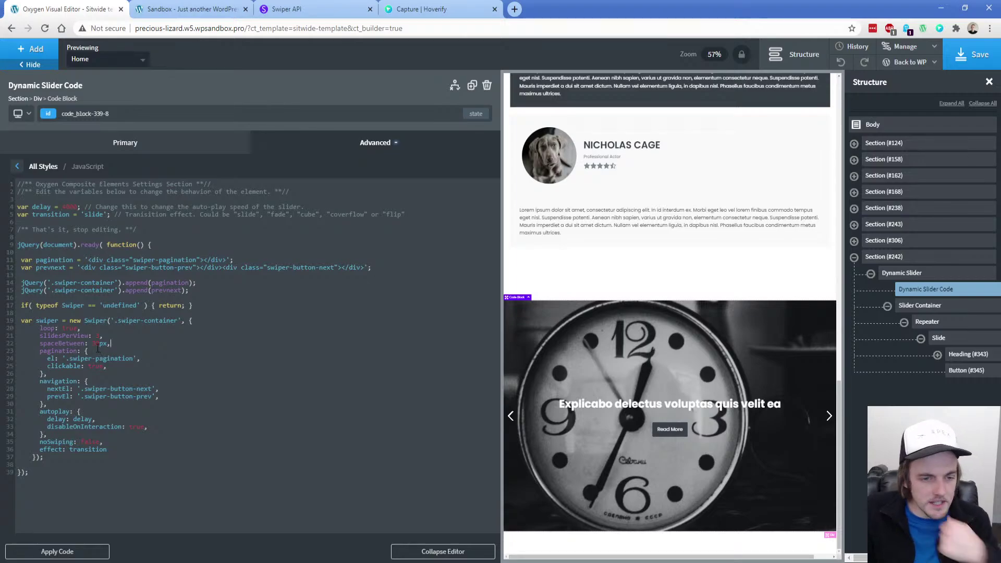
Check the spaceBetween value format in the Swiper documentation, remove the px unit from the slider code, then apply and save it
{"action": "left_click", "coordinate": [318, 9]}
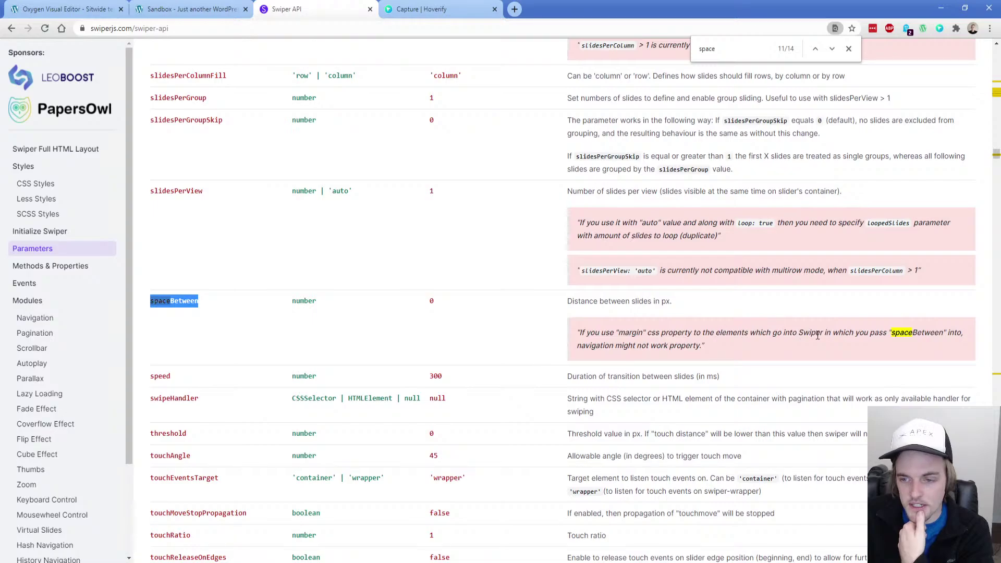
{"action": "left_click", "coordinate": [106, 4]}
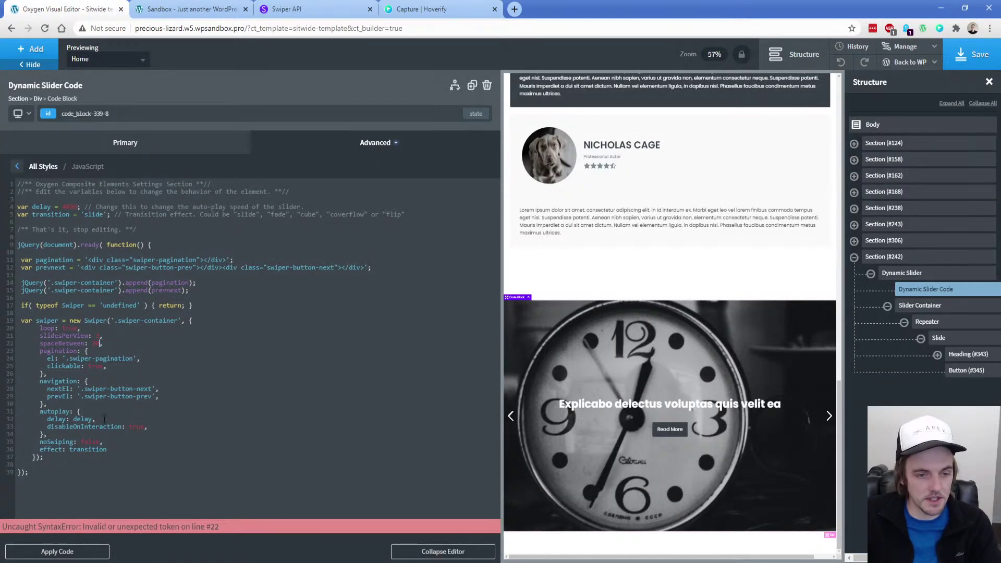
{"action": "left_click", "coordinate": [83, 550]}
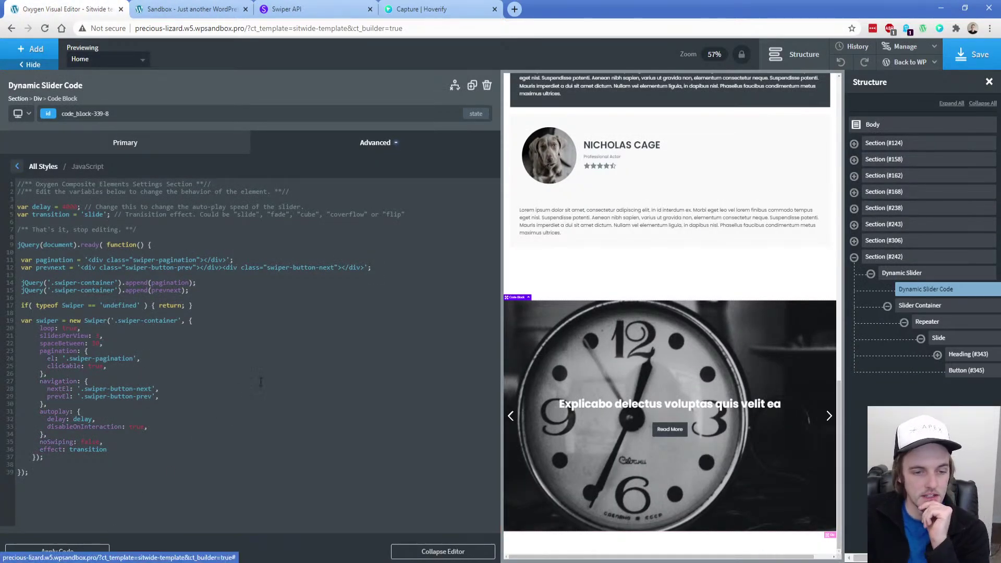
{"action": "left_click", "coordinate": [971, 58]}
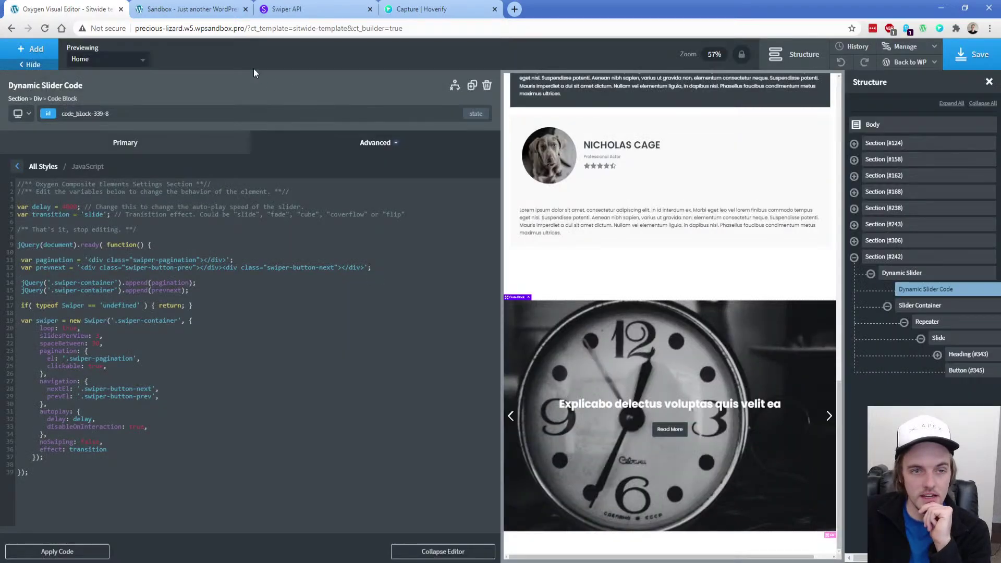
Close the developer tools on the Sandbox site, reload the page and test the spaced slides with the next arrow and by swiping
{"action": "left_click", "coordinate": [187, 8]}
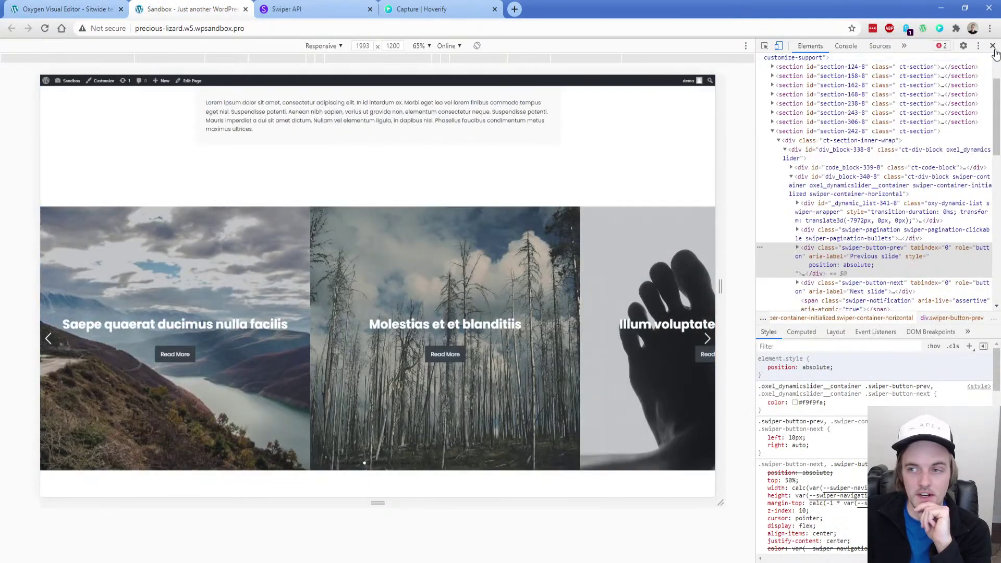
{"action": "left_click", "coordinate": [993, 46]}
{"action": "scroll", "coordinate": [275, 179], "scroll_direction": "down", "scroll_amount": 2}
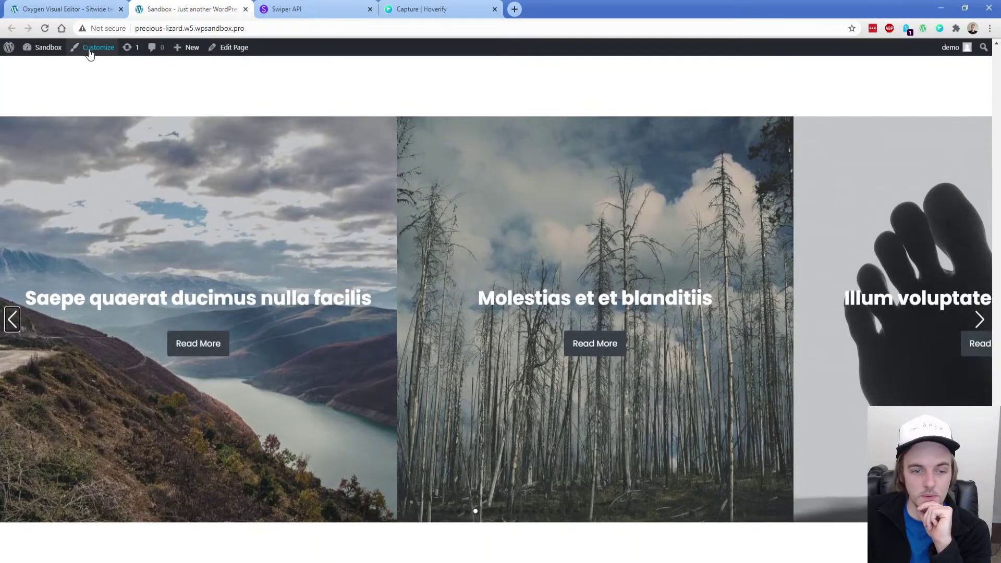
{"action": "left_click", "coordinate": [45, 28]}
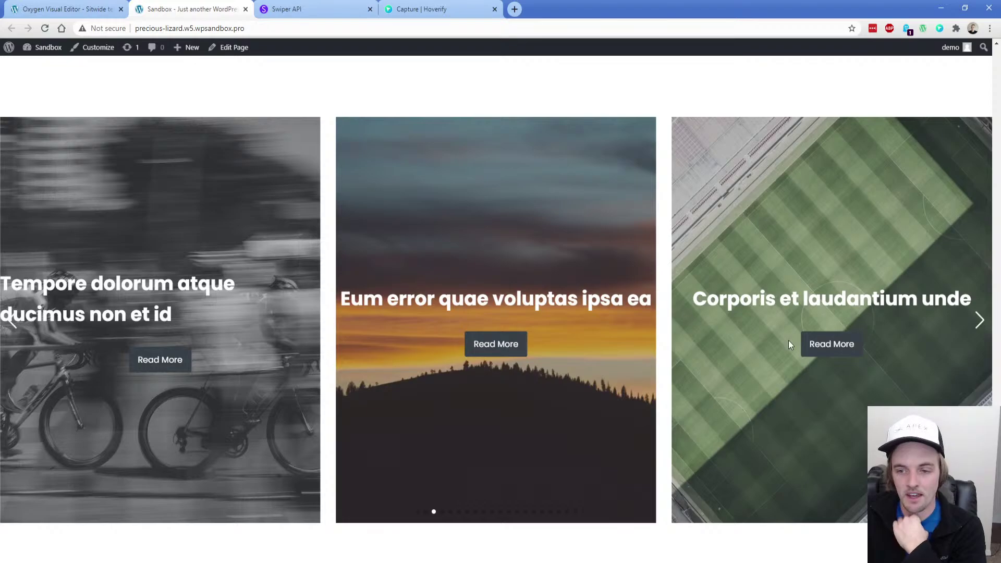
{"action": "left_click", "coordinate": [979, 319]}
{"action": "left_click", "coordinate": [979, 321]}
{"action": "left_click", "coordinate": [980, 323]}
{"action": "left_click", "coordinate": [980, 323]}
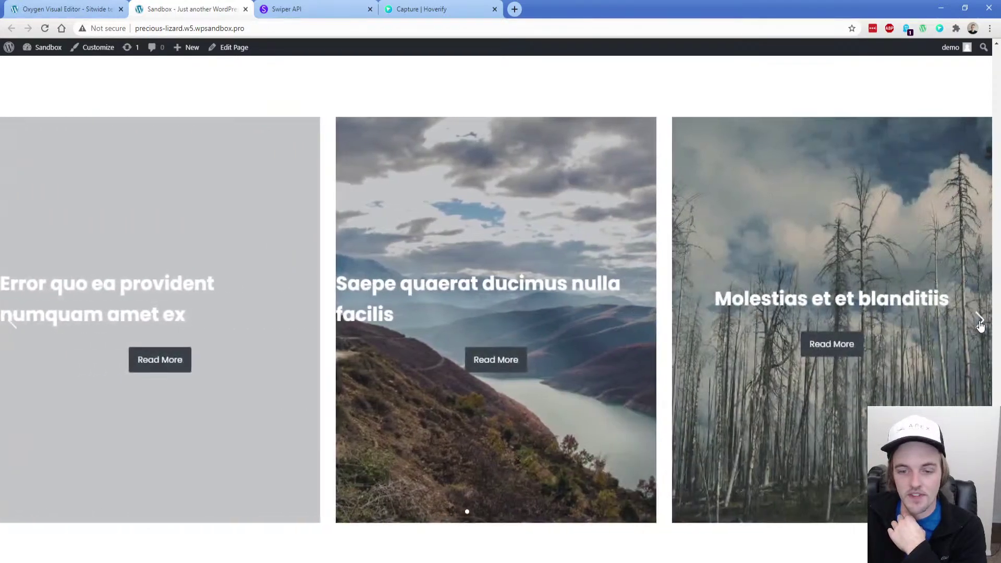
{"action": "left_click", "coordinate": [979, 323]}
{"action": "left_click", "coordinate": [979, 324]}
{"action": "left_click_drag", "start_coordinate": [320, 267], "coordinate": [432, 235]}
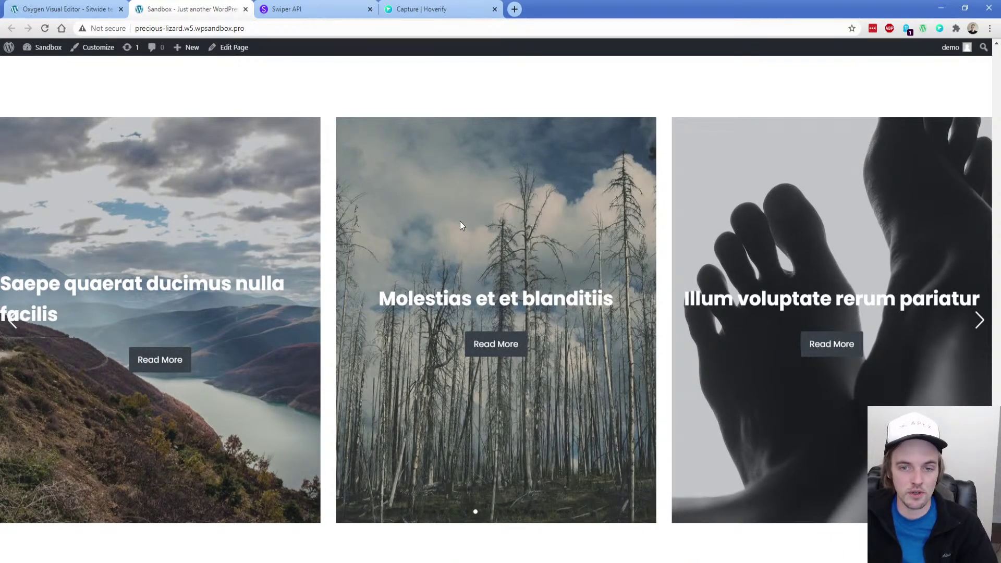
Search the Swiper API documentation for "keyboard" and copy the keyboard parameter block from the Keyboard Control example
{"action": "left_click", "coordinate": [331, 9]}
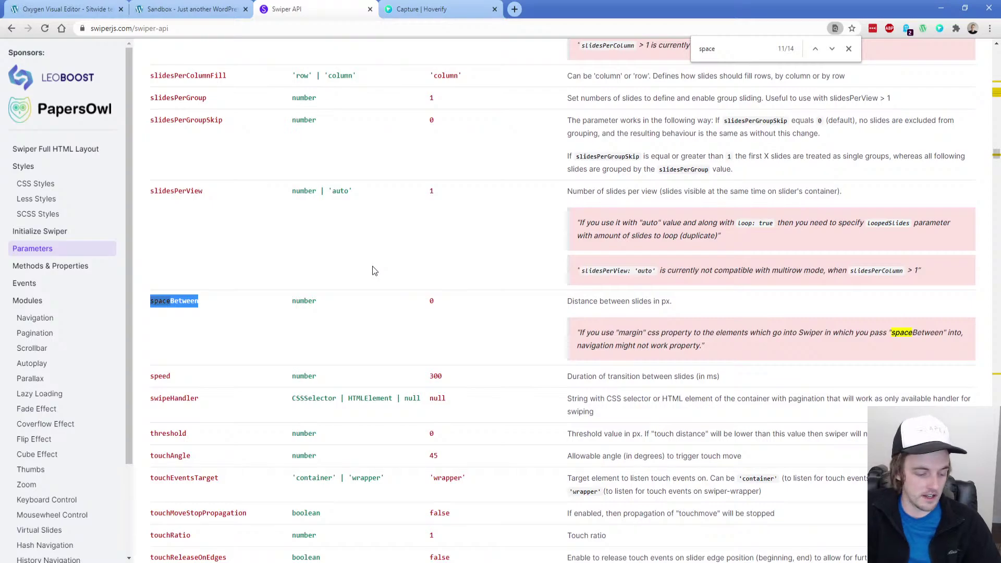
{"action": "key", "text": "ctrl+f"}
{"action": "type", "text": "keyboard"}
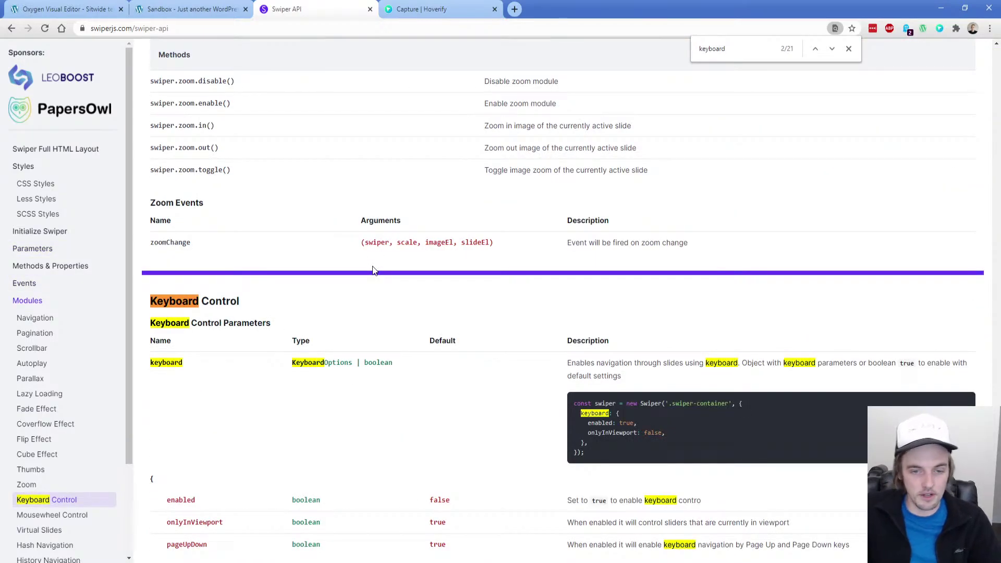
{"action": "scroll", "coordinate": [373, 277], "scroll_direction": "down", "scroll_amount": 3}
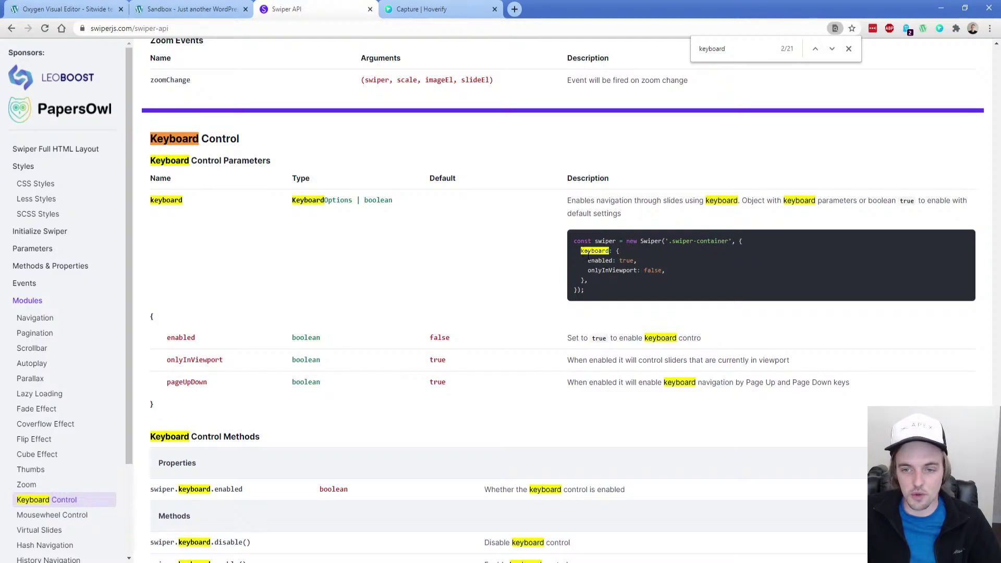
{"action": "left_click_drag", "start_coordinate": [588, 253], "coordinate": [595, 284]}
{"action": "key", "text": "ctrl+c"}
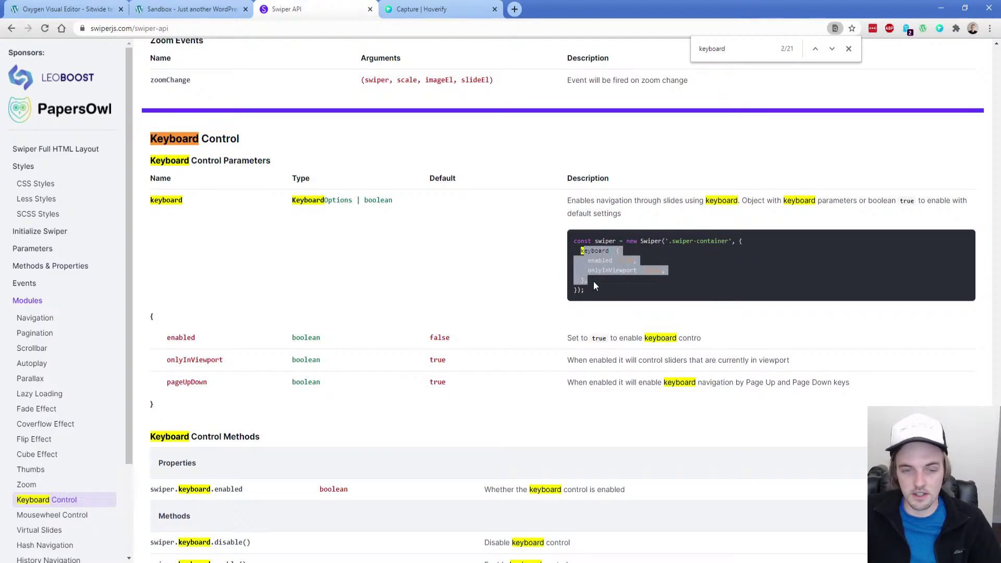
Paste the keyboard block below spaceBetween in the Dynamic Slider Code's JavaScript, restore its missing "k", indent it and save
{"action": "left_click", "coordinate": [196, 6]}
{"action": "left_click", "coordinate": [93, 5]}
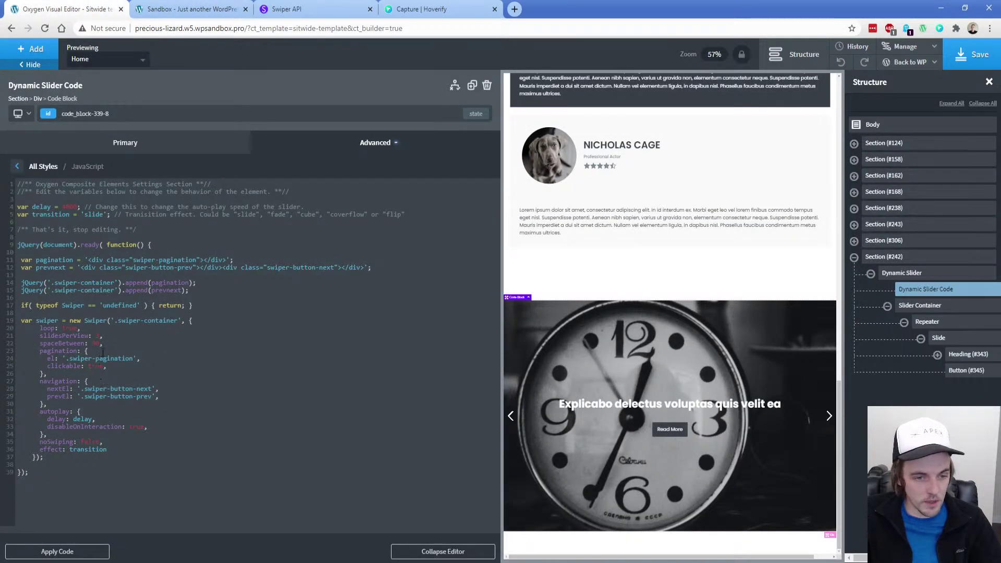
{"action": "key", "text": "ctrl+v"}
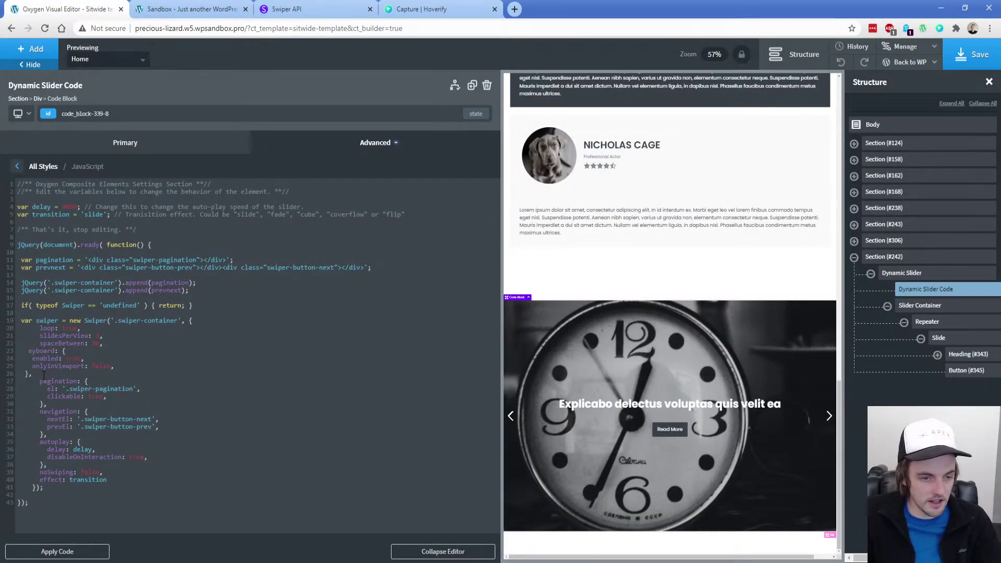
{"action": "type", "text": "k"}
{"action": "left_click_drag", "start_coordinate": [46, 375], "coordinate": [15, 352]}
{"action": "key", "text": "Tab"}
{"action": "key", "text": "Tab"}
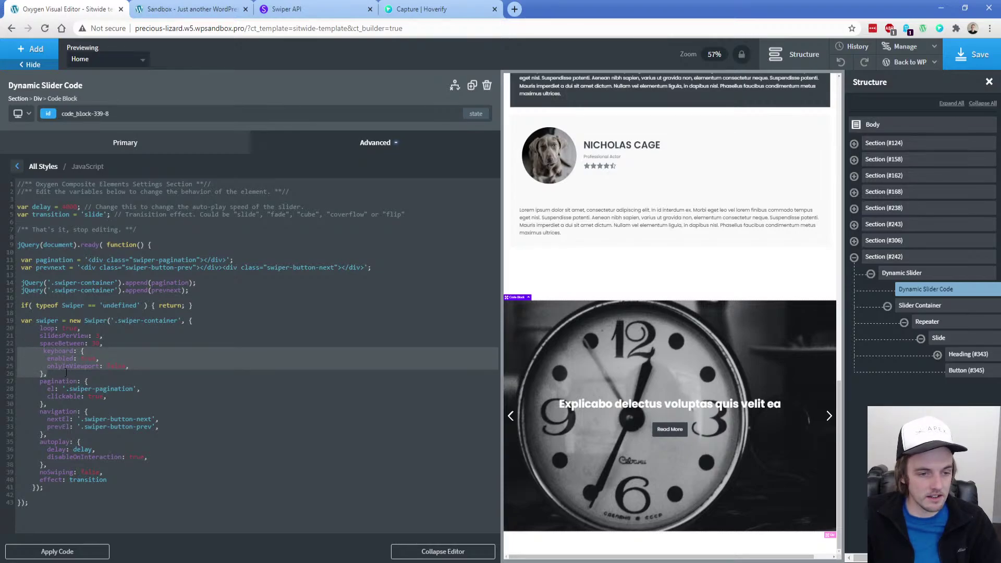
{"action": "left_click", "coordinate": [65, 372]}
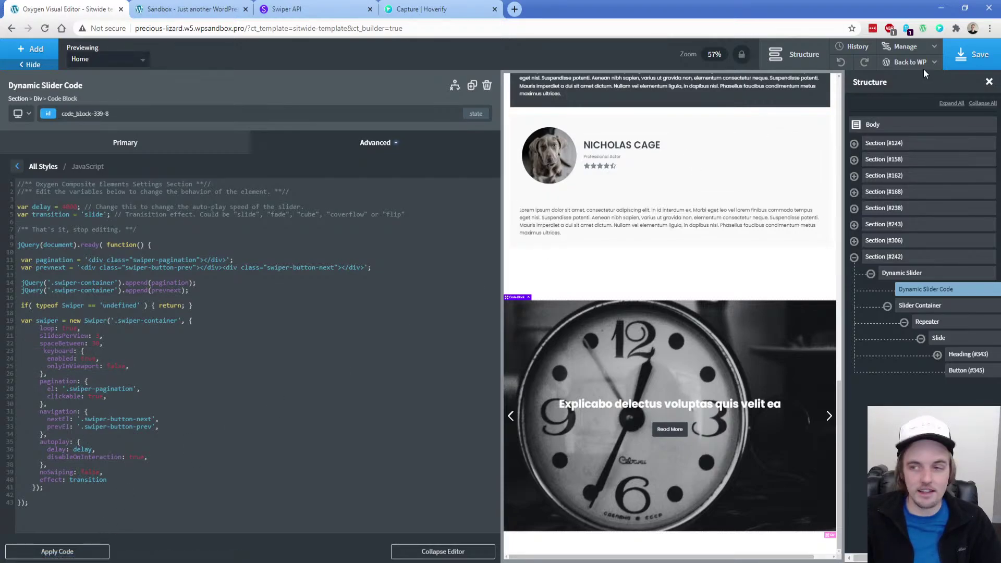
{"action": "left_click", "coordinate": [971, 55]}
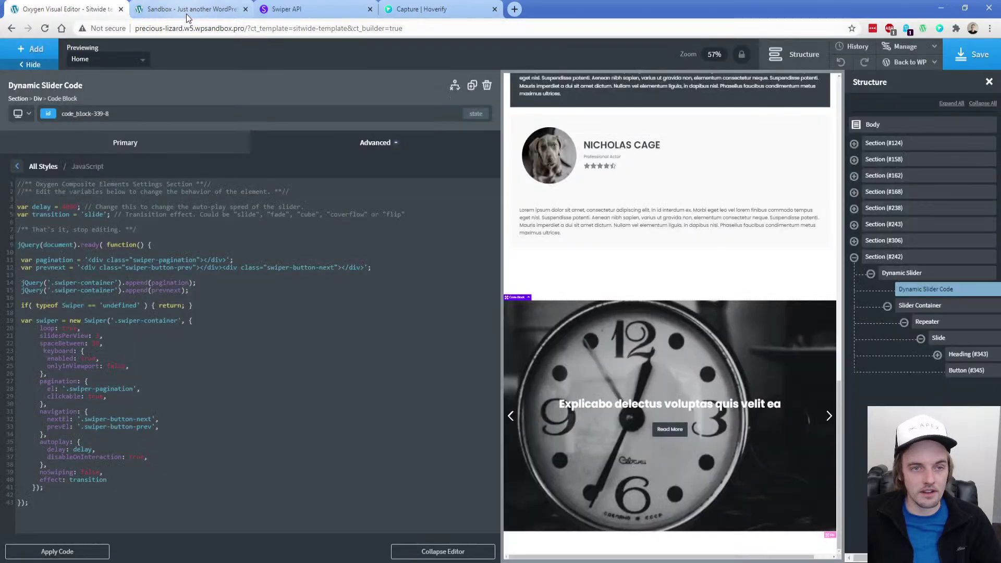
Swipe through the slider on the Sandbox site, then look over the module list in the Swiper API documentation
{"action": "left_click", "coordinate": [186, 14]}
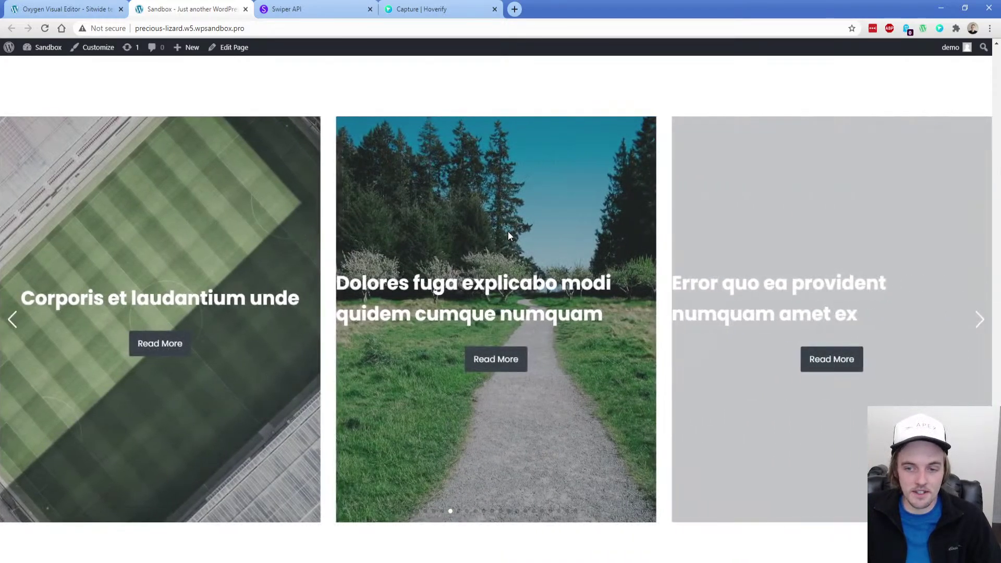
{"action": "left_click_drag", "start_coordinate": [507, 232], "coordinate": [362, 232]}
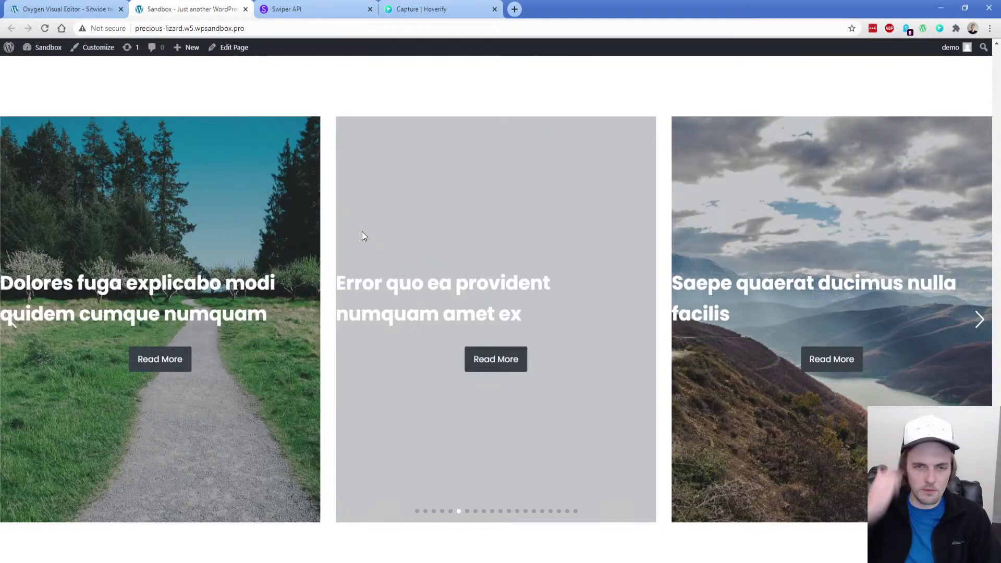
{"action": "left_click", "coordinate": [323, 7]}
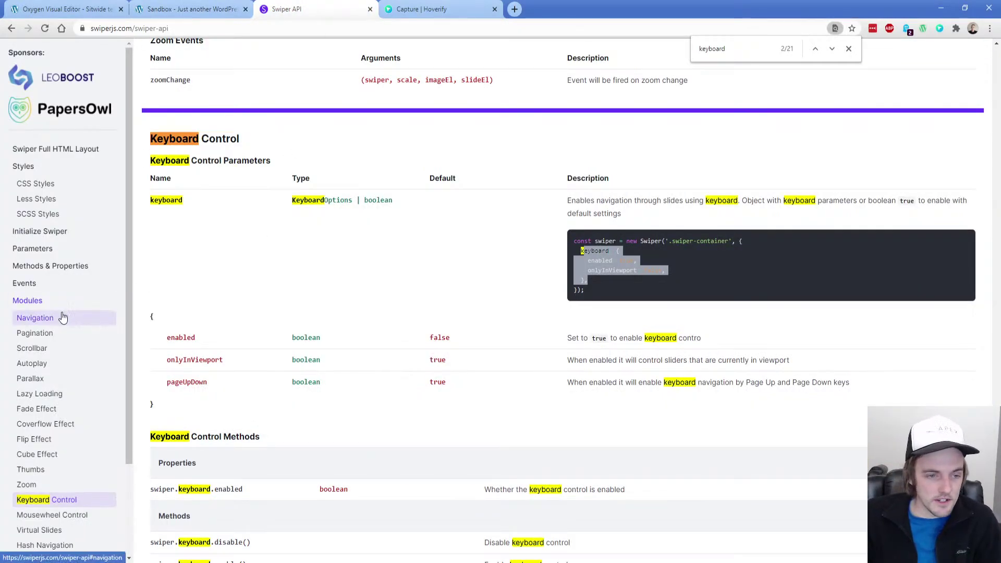
{"action": "scroll", "coordinate": [48, 347], "scroll_direction": "down", "scroll_amount": 1}
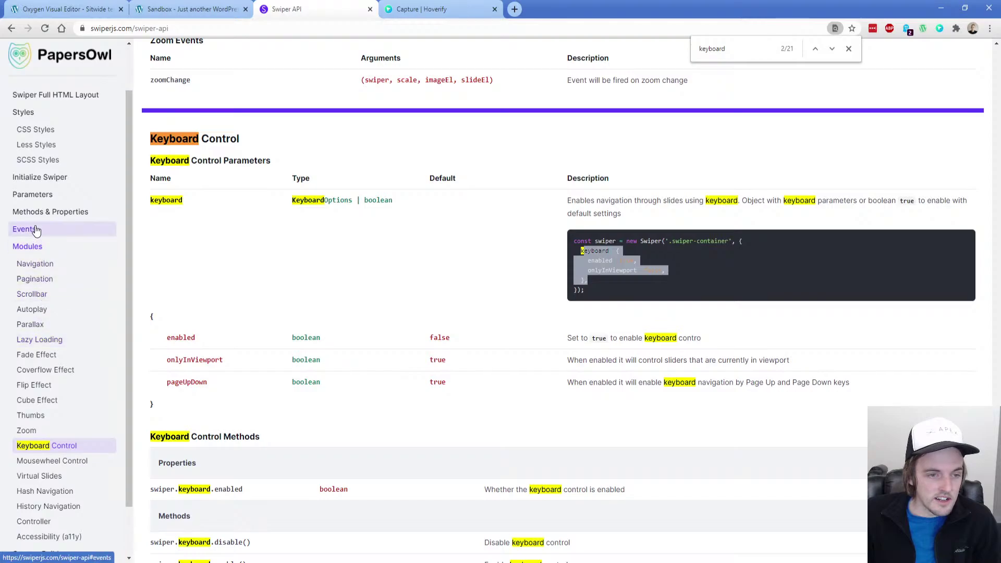
{"action": "scroll", "coordinate": [33, 230], "scroll_direction": "up", "scroll_amount": 1}
{"action": "scroll", "coordinate": [41, 297], "scroll_direction": "down", "scroll_amount": 2}
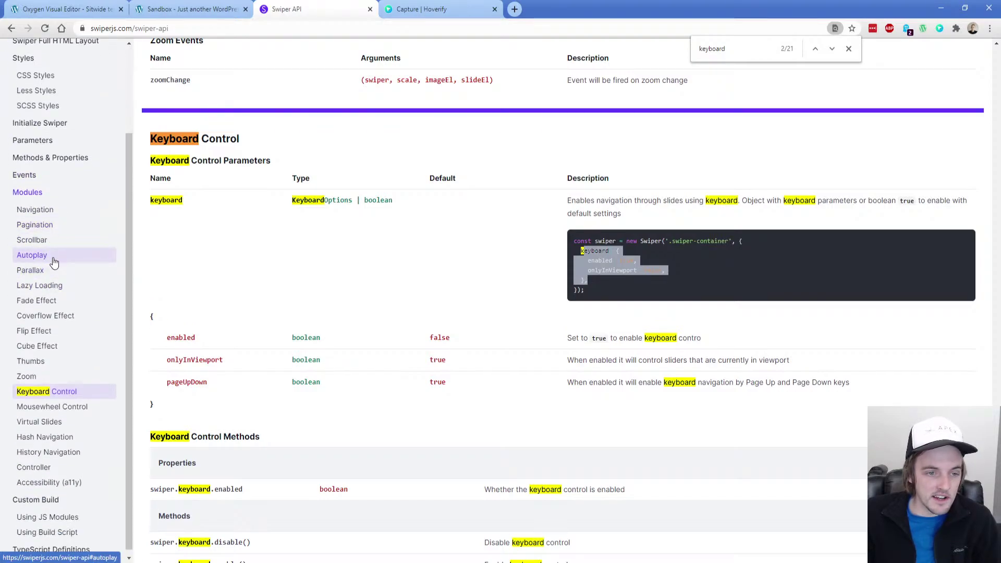
Reload the Sandbox site to review the slider and return to the slider code in the Oxygen editor
{"action": "left_click", "coordinate": [188, 9]}
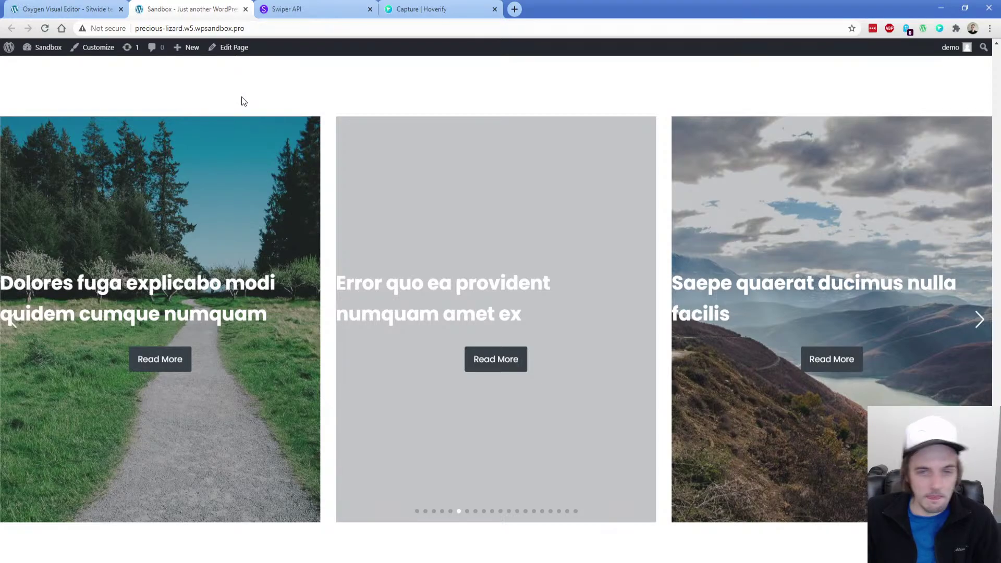
{"action": "left_click", "coordinate": [38, 40]}
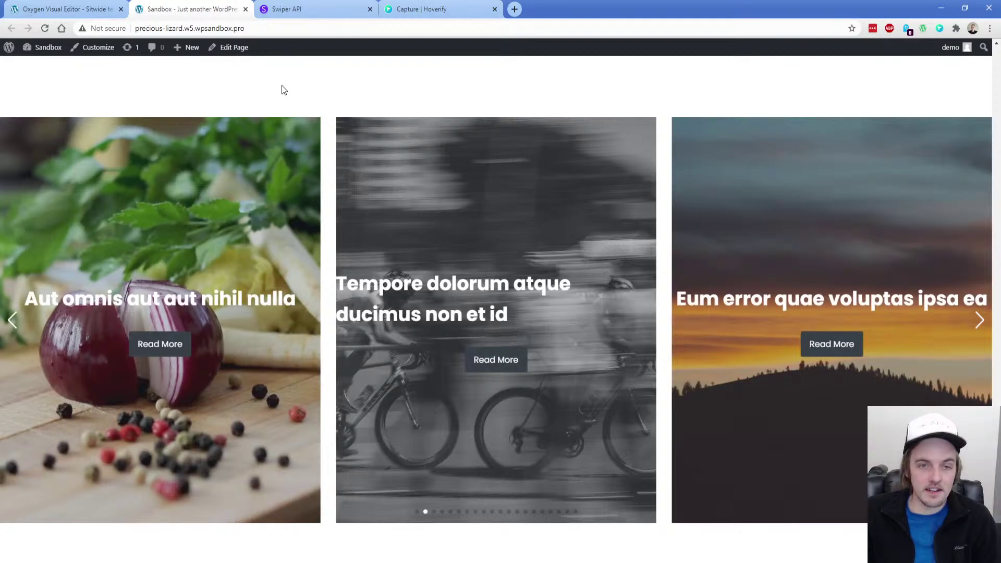
{"action": "key", "text": "ctrl+shift+Tab"}
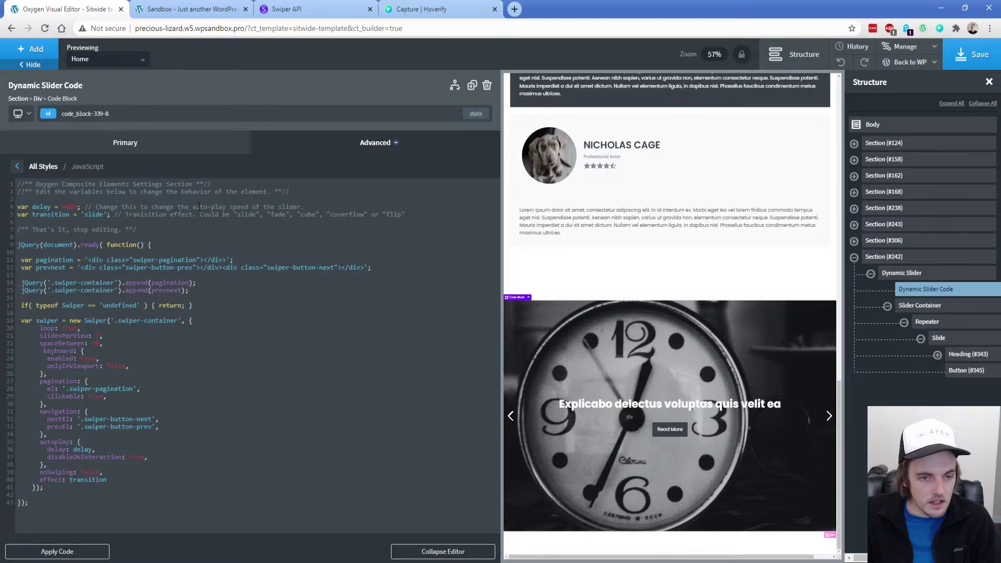
Highlight the delay value, the transition value and the listed transition effects in the Dynamic Slider Code's JavaScript to review them
{"action": "double_click", "coordinate": [69, 207]}
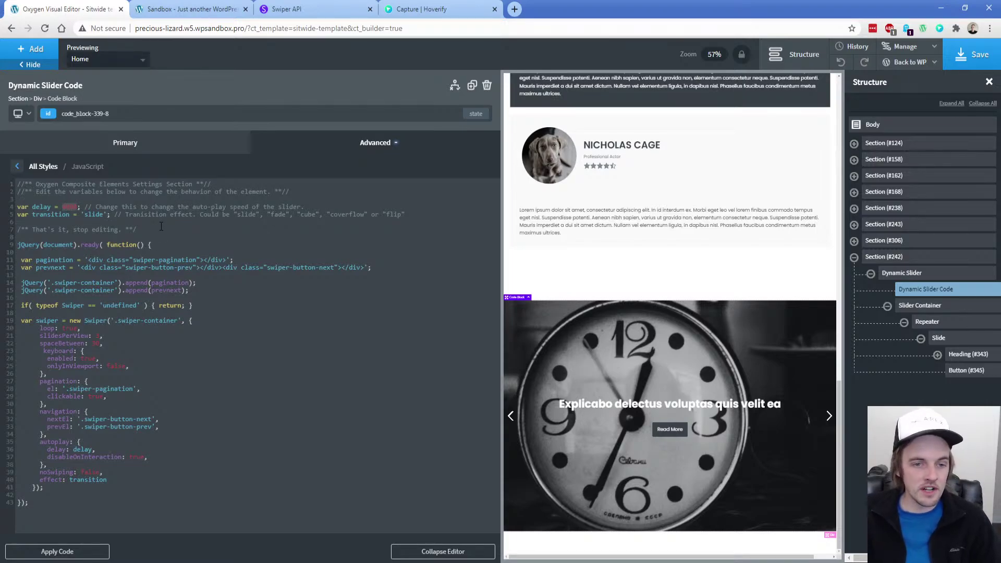
{"action": "double_click", "coordinate": [93, 215]}
{"action": "left_click_drag", "start_coordinate": [200, 215], "coordinate": [411, 215]}
{"action": "left_click", "coordinate": [411, 214]}
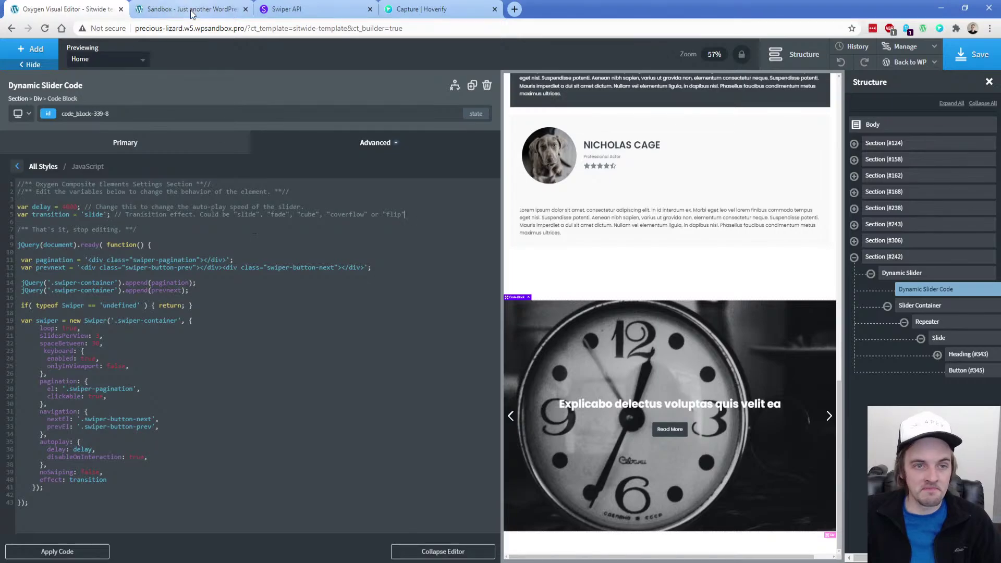
Review the Thumbs module's parameters in the Swiper API documentation, close the page search and glance back at the slider code
{"action": "left_click", "coordinate": [298, 15]}
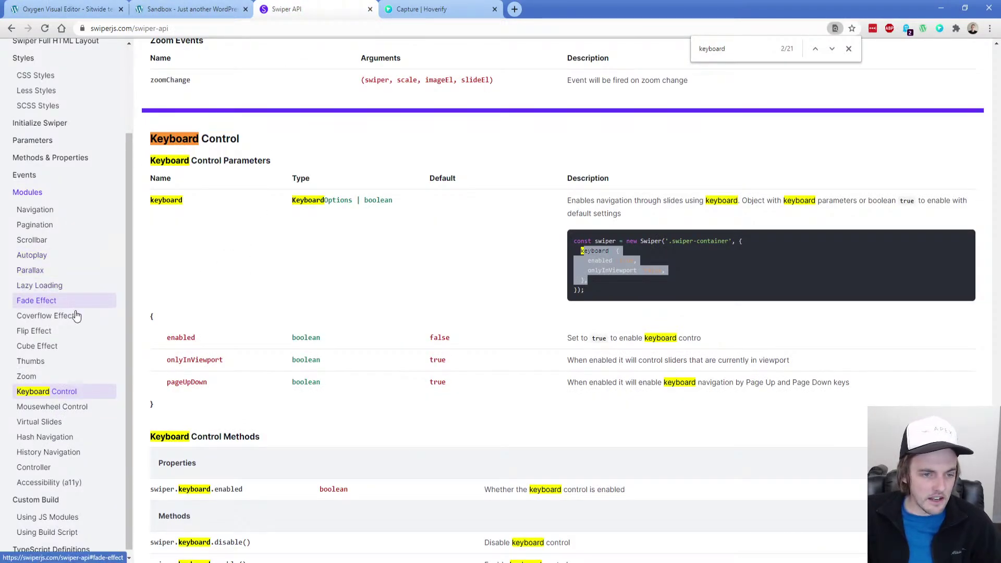
{"action": "left_click", "coordinate": [56, 365]}
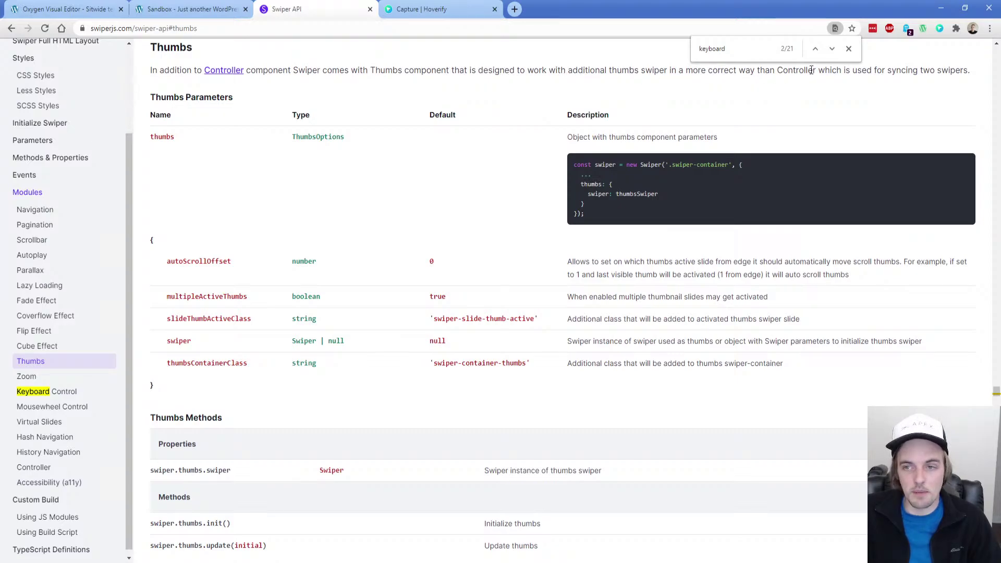
{"action": "left_click", "coordinate": [849, 50]}
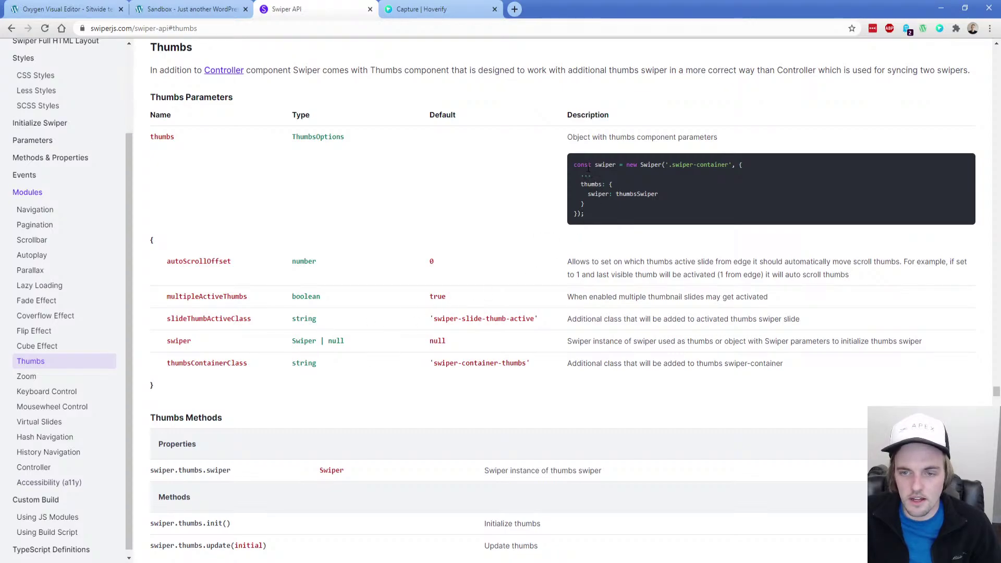
{"action": "left_click", "coordinate": [86, 9]}
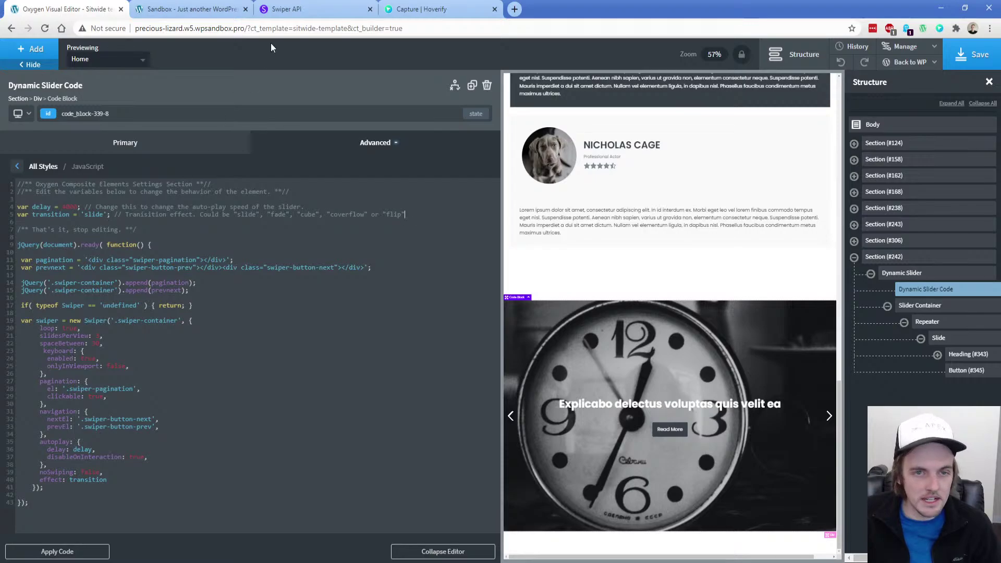
{"action": "left_click", "coordinate": [277, 16]}
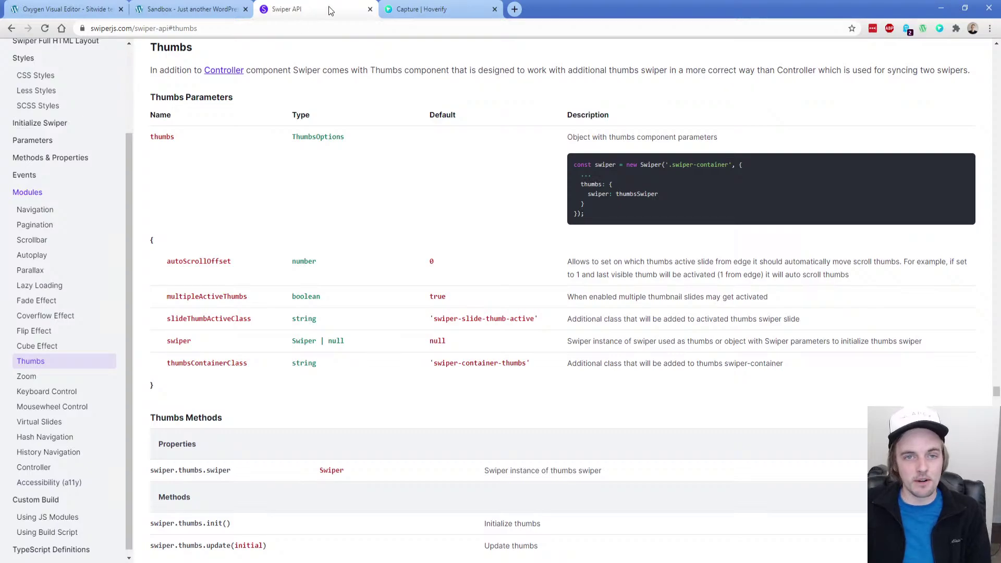
Duplicate the Swiper API page in the browser and load the swiperjs.com home page in the copy
{"action": "scroll", "coordinate": [220, 282], "scroll_direction": "up", "scroll_amount": 15}
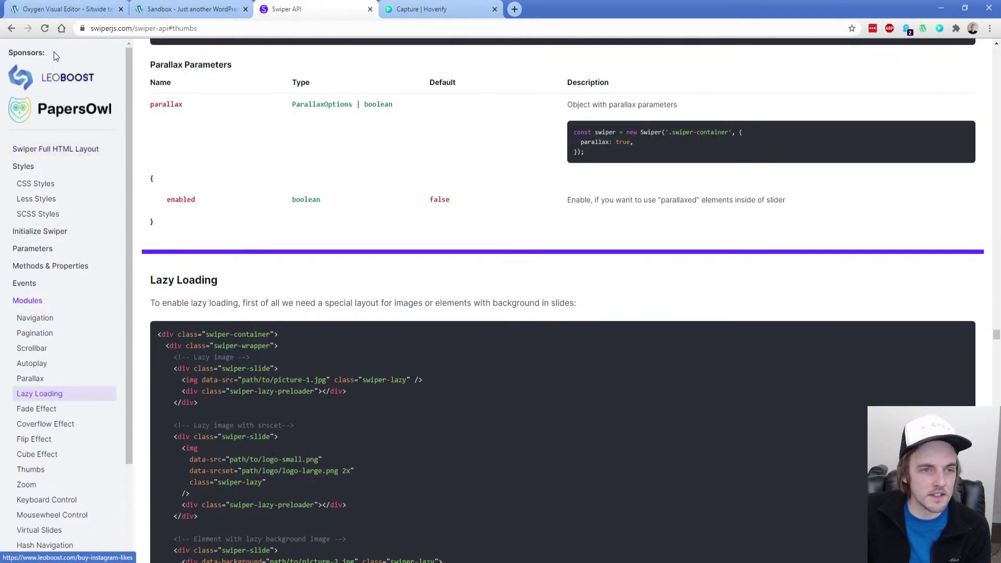
{"action": "right_click", "coordinate": [281, 10]}
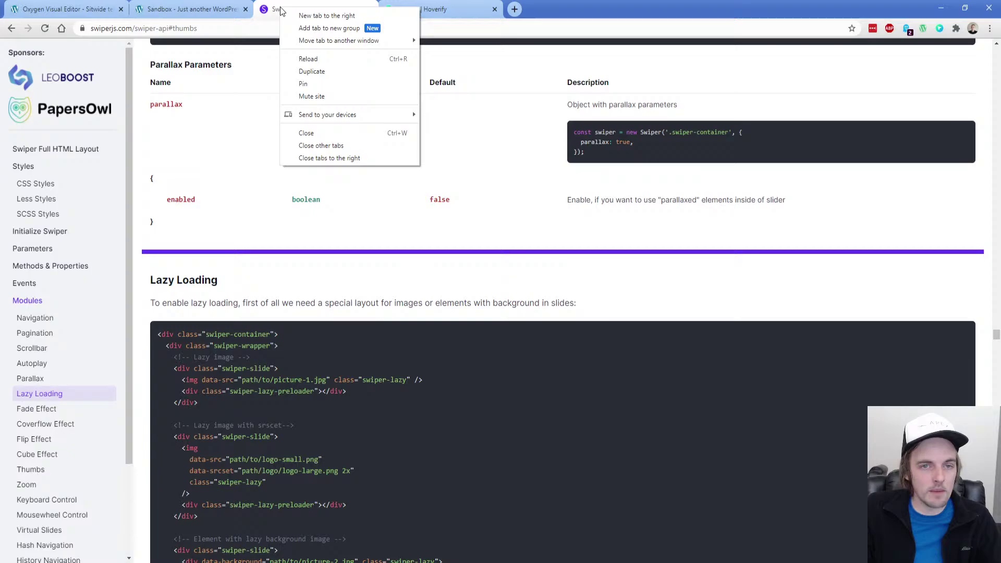
{"action": "left_click", "coordinate": [312, 71]}
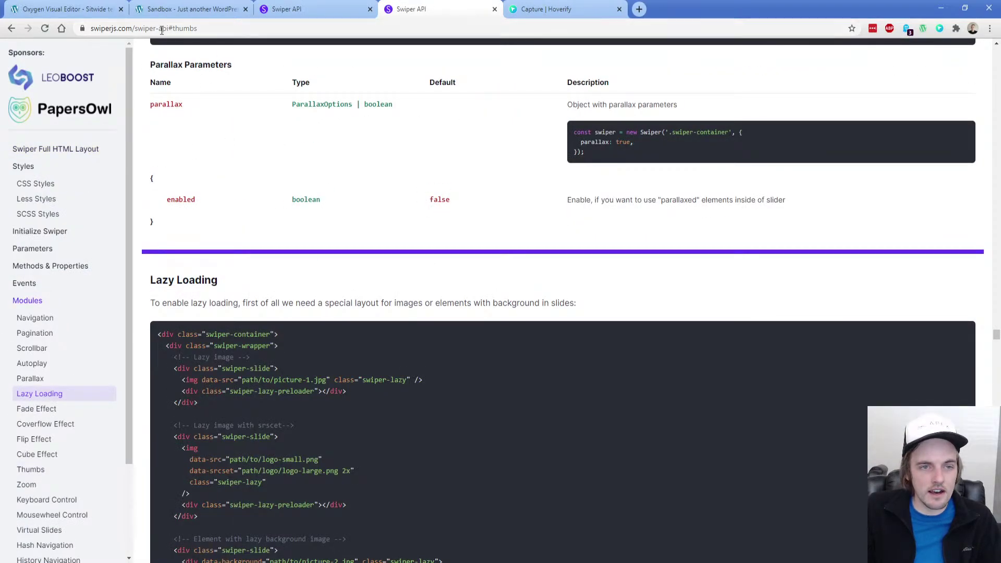
{"action": "left_click_drag", "start_coordinate": [159, 28], "coordinate": [281, 42]}
{"action": "key", "text": "BackSpace"}
{"action": "key", "text": "Return"}
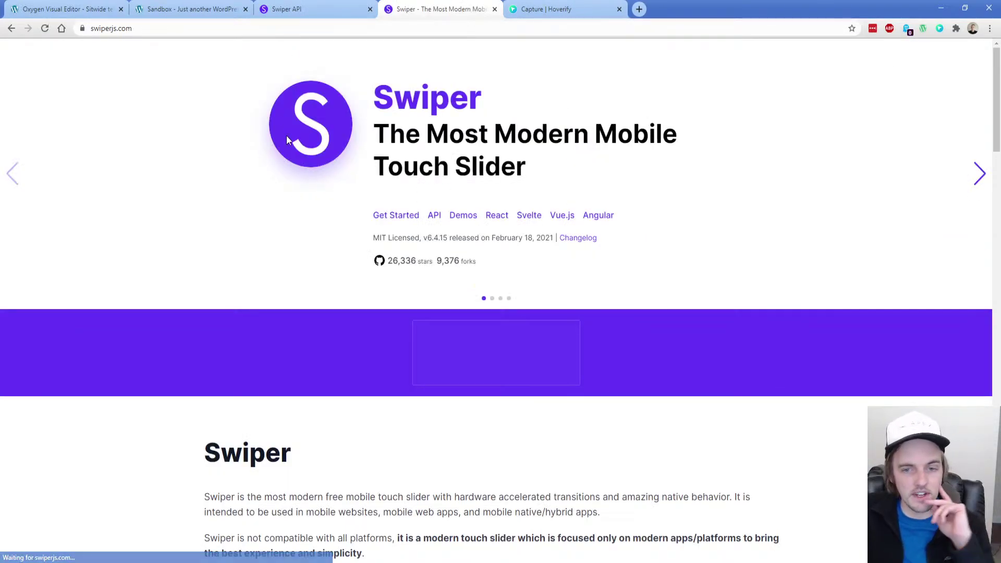
Open the Swiper Demos page and go to the Thumbs Gallery demo
{"action": "left_click", "coordinate": [465, 217]}
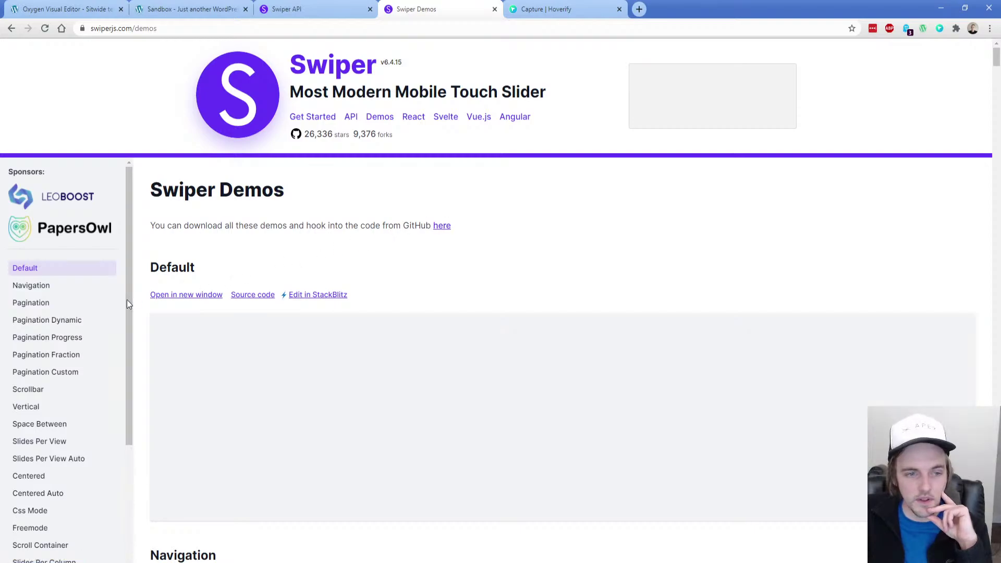
{"action": "scroll", "coordinate": [38, 342], "scroll_direction": "down", "scroll_amount": 2}
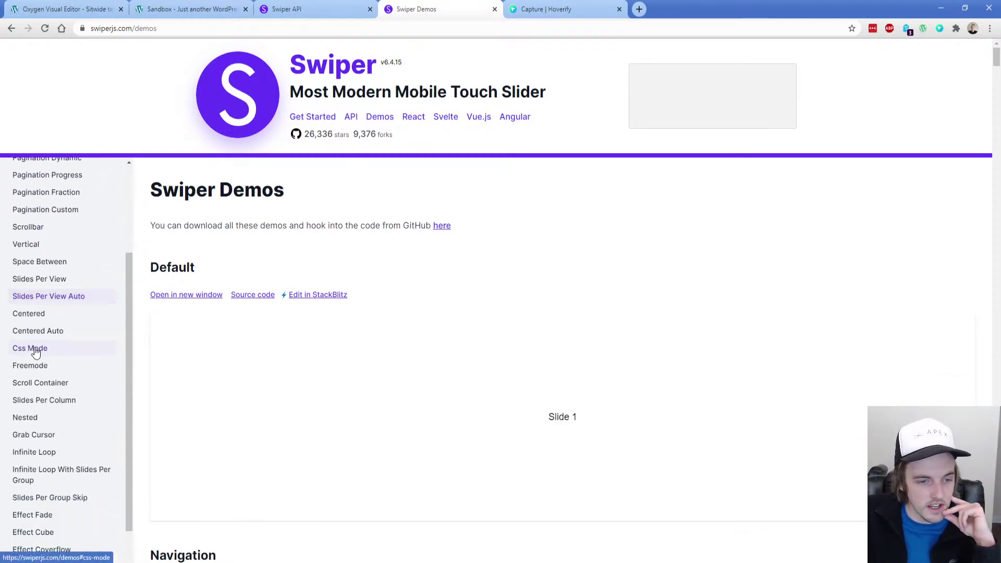
{"action": "scroll", "coordinate": [48, 436], "scroll_direction": "down", "scroll_amount": 4}
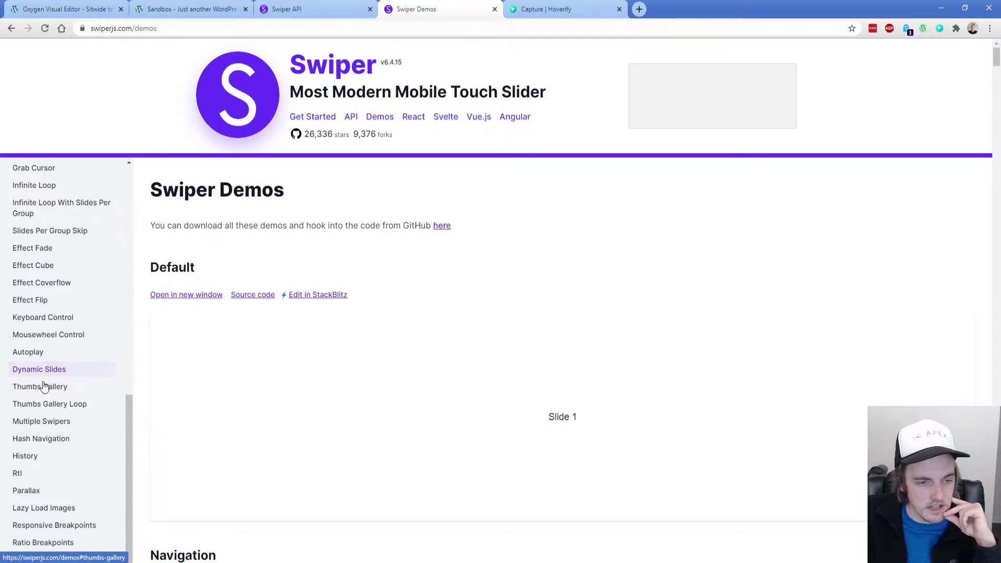
{"action": "left_click", "coordinate": [43, 390]}
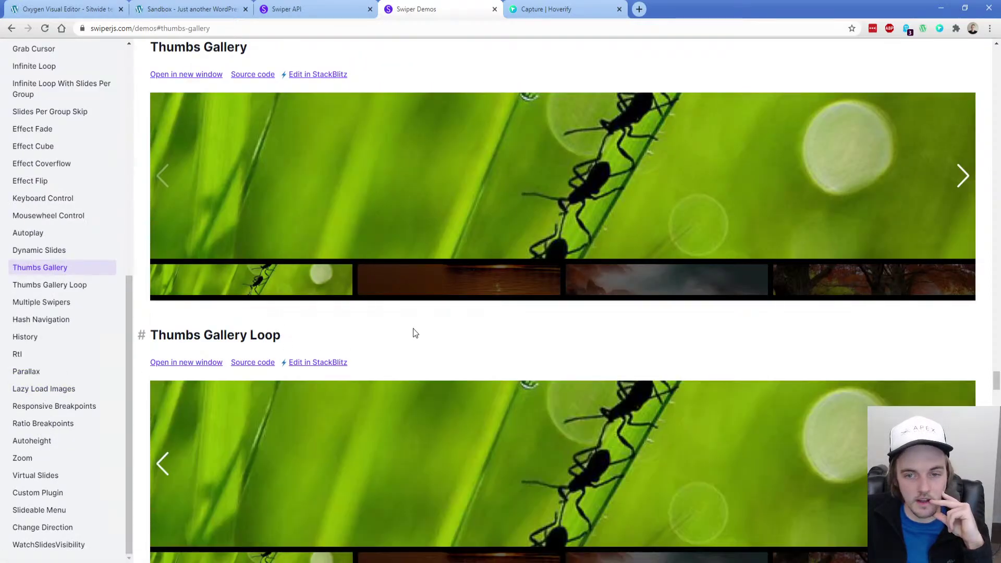
Try out the Thumbs Gallery demo by switching slides with its thumbnails and its next arrow
{"action": "left_click", "coordinate": [597, 284]}
{"action": "left_click", "coordinate": [808, 279]}
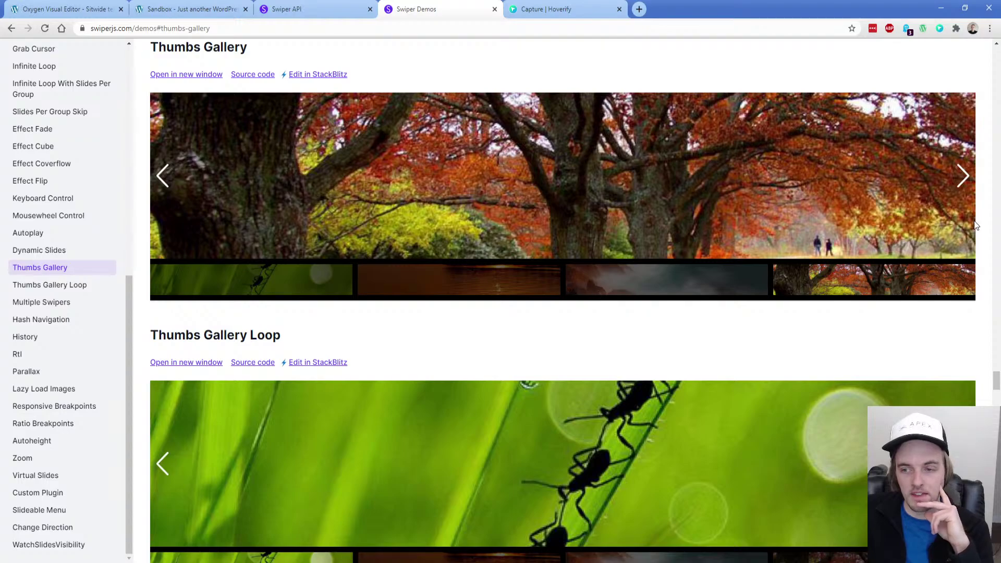
{"action": "left_click", "coordinate": [963, 177]}
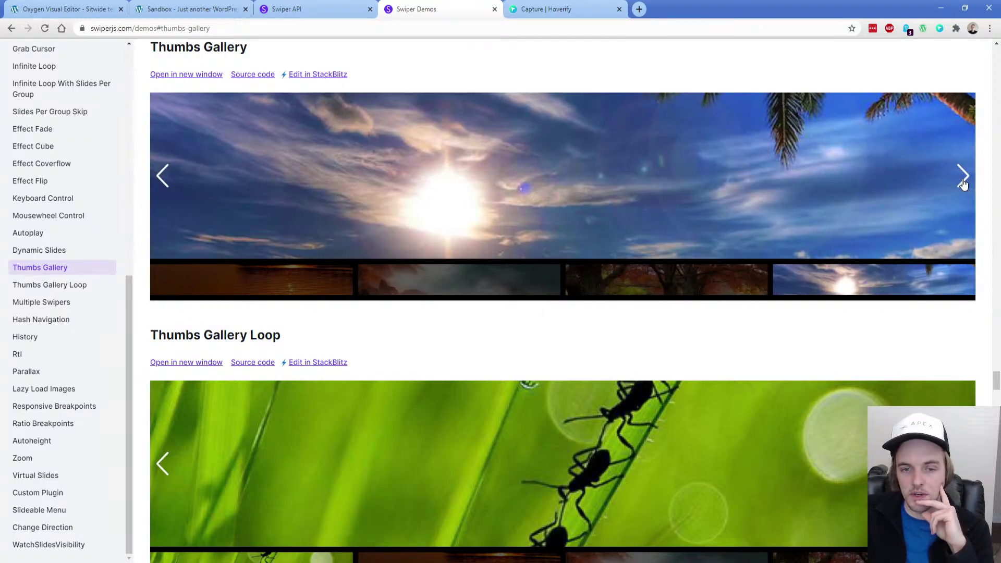
{"action": "left_click", "coordinate": [963, 177]}
{"action": "left_click", "coordinate": [963, 178]}
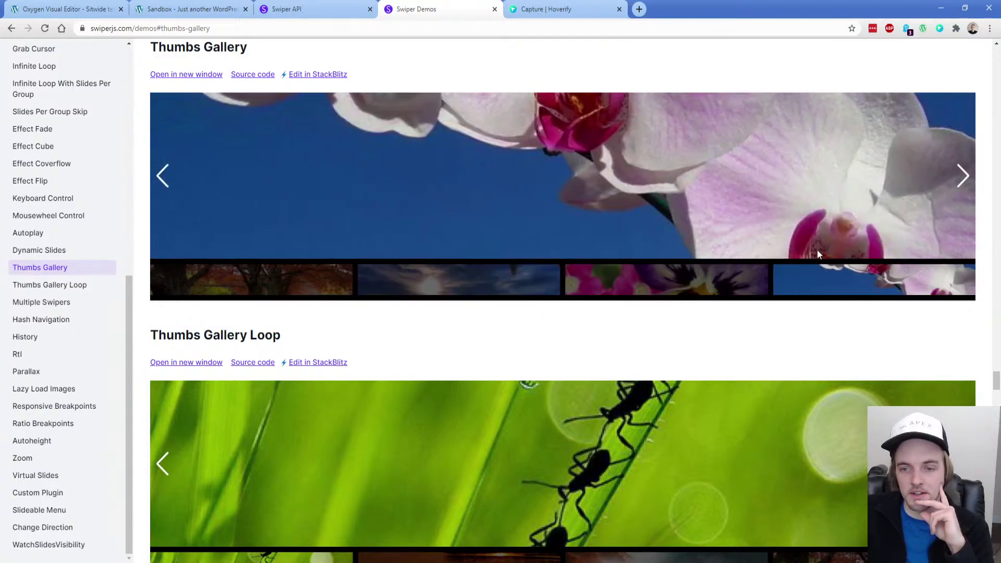
{"action": "left_click", "coordinate": [711, 281]}
{"action": "left_click", "coordinate": [819, 280]}
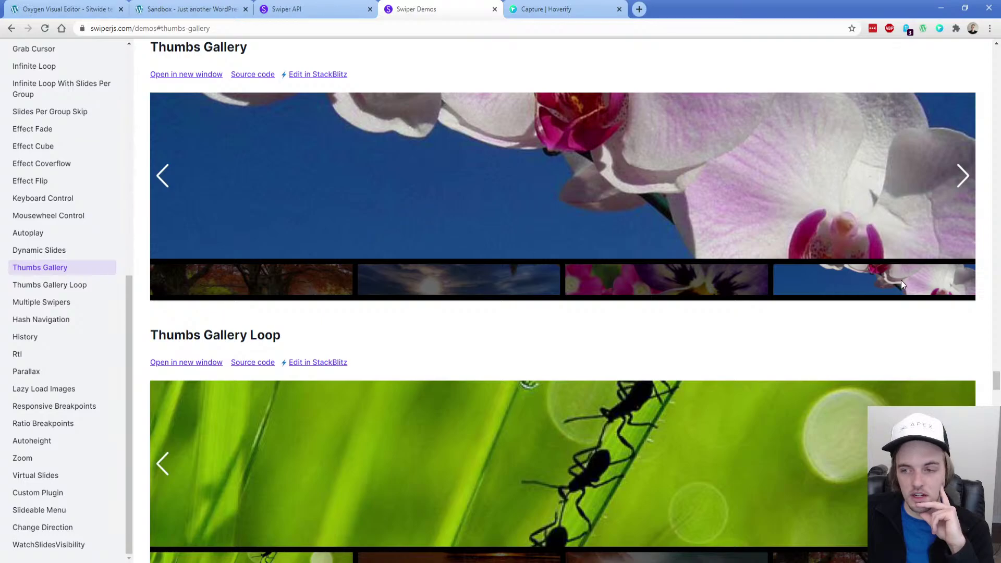
Open the Thumbs Gallery demo's source code on GitHub and examine its styles, markup and Swiper initialization script
{"action": "left_click", "coordinate": [253, 75]}
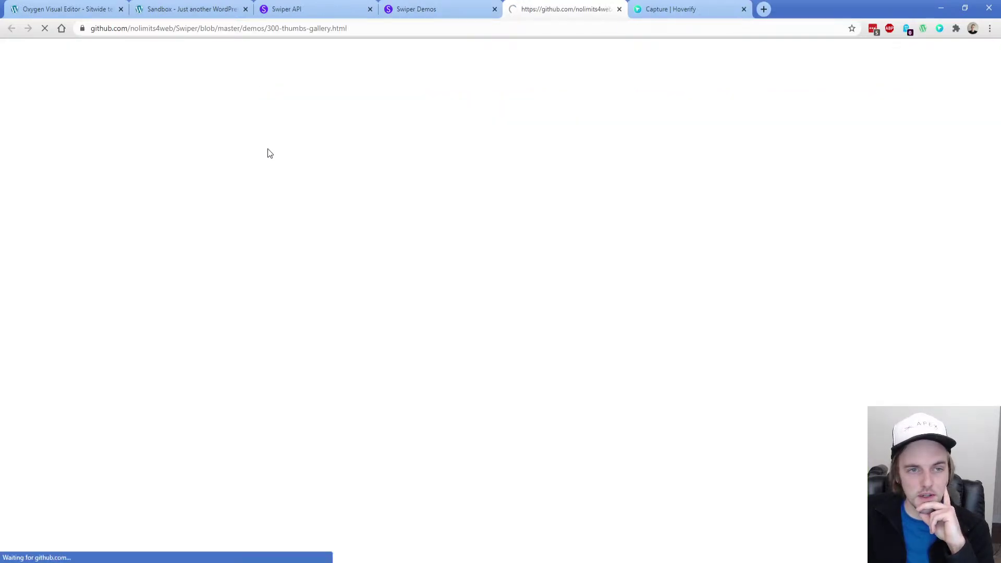
{"action": "scroll", "coordinate": [203, 312], "scroll_direction": "down", "scroll_amount": 15}
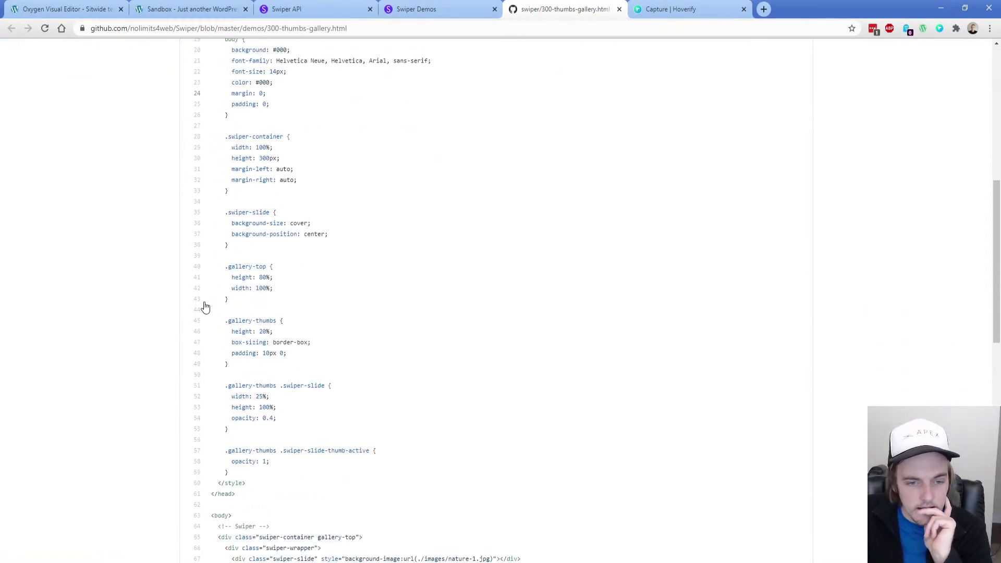
{"action": "scroll", "coordinate": [204, 313], "scroll_direction": "down", "scroll_amount": 5}
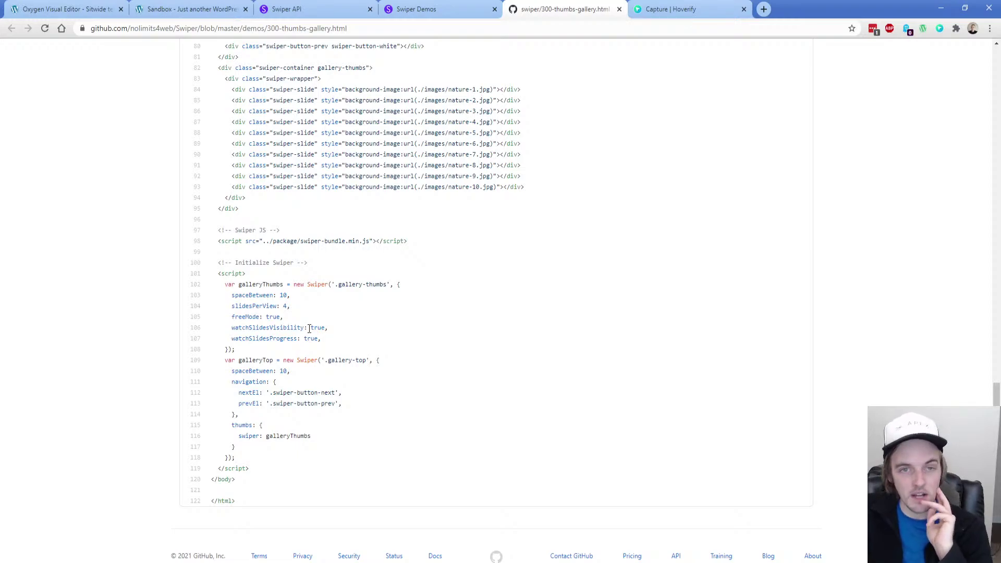
Return to the Thumbs Gallery demo, test its arrows and thumbnails, and swipe the thumbnail strip back to the first slide
{"action": "left_click", "coordinate": [442, 5]}
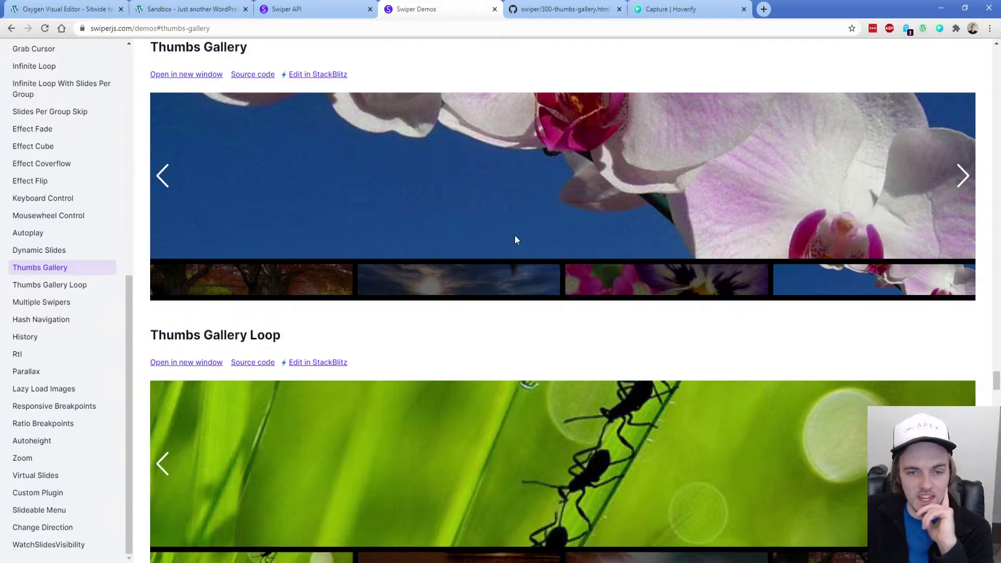
{"action": "left_click", "coordinate": [963, 180]}
{"action": "left_click", "coordinate": [964, 180]}
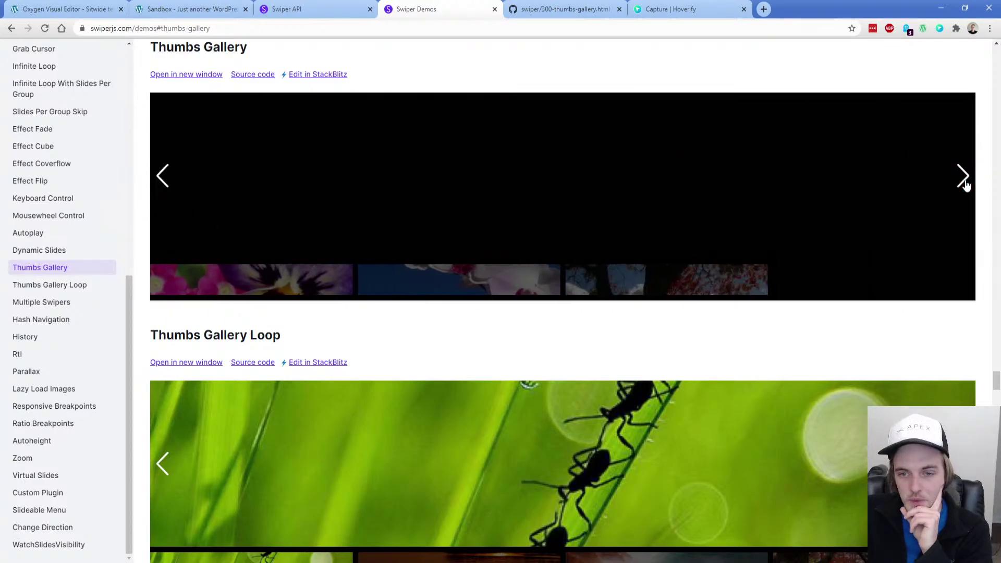
{"action": "left_click", "coordinate": [727, 282]}
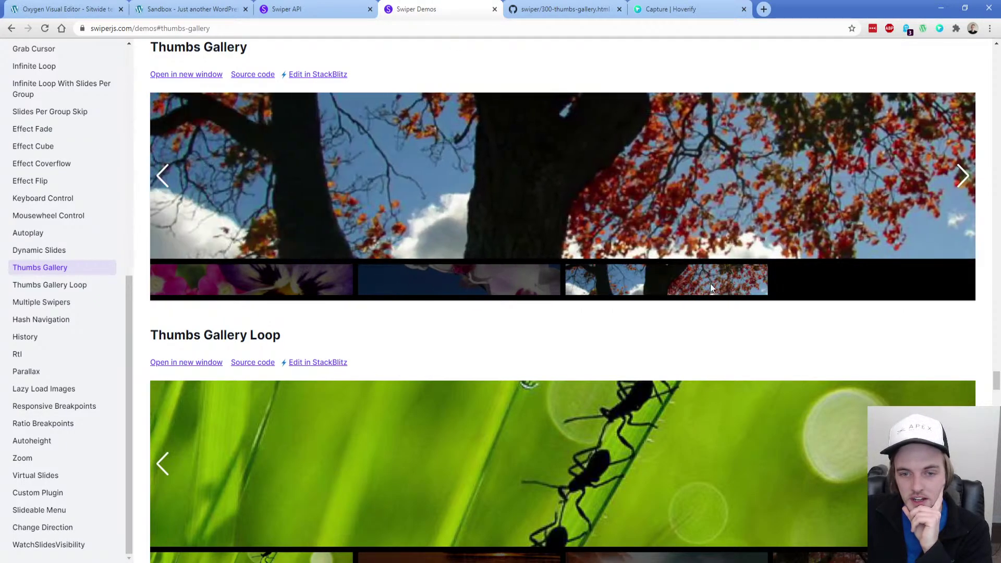
{"action": "left_click", "coordinate": [467, 279]}
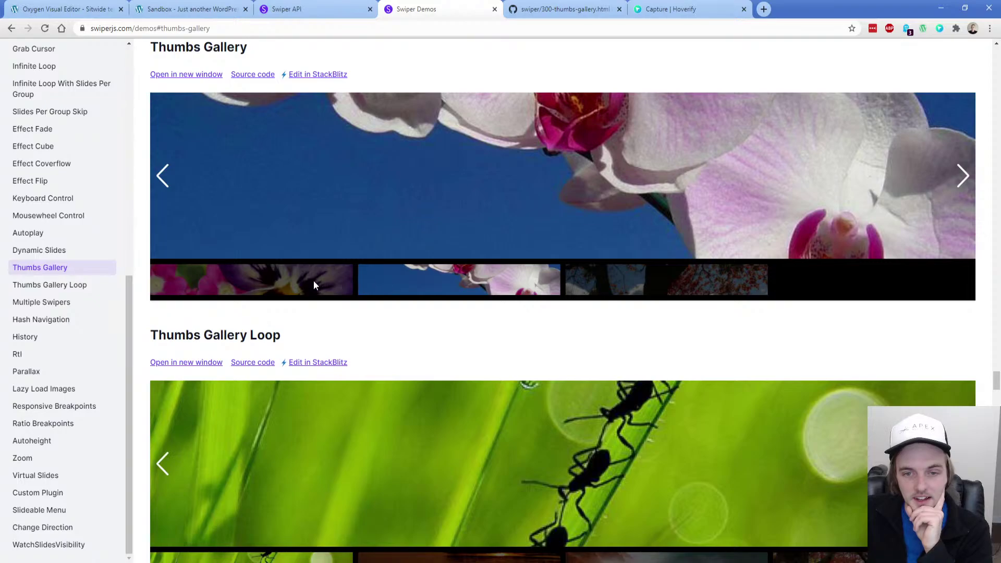
{"action": "left_click", "coordinate": [312, 282]}
{"action": "left_click", "coordinate": [163, 181]}
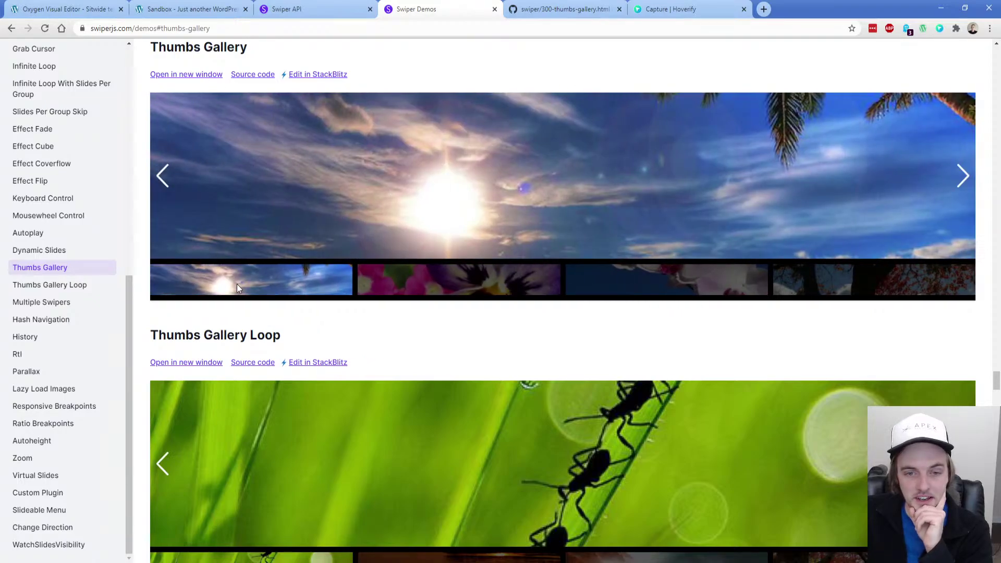
{"action": "left_click_drag", "start_coordinate": [403, 284], "coordinate": [787, 275]}
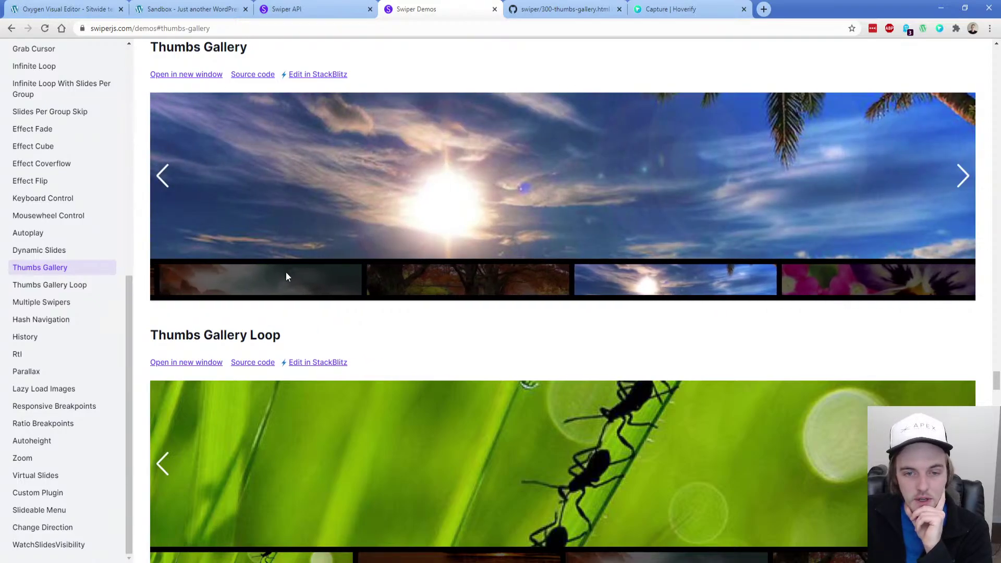
{"action": "left_click_drag", "start_coordinate": [286, 275], "coordinate": [767, 268]}
{"action": "left_click_drag", "start_coordinate": [320, 280], "coordinate": [291, 291]}
{"action": "left_click", "coordinate": [311, 286]}
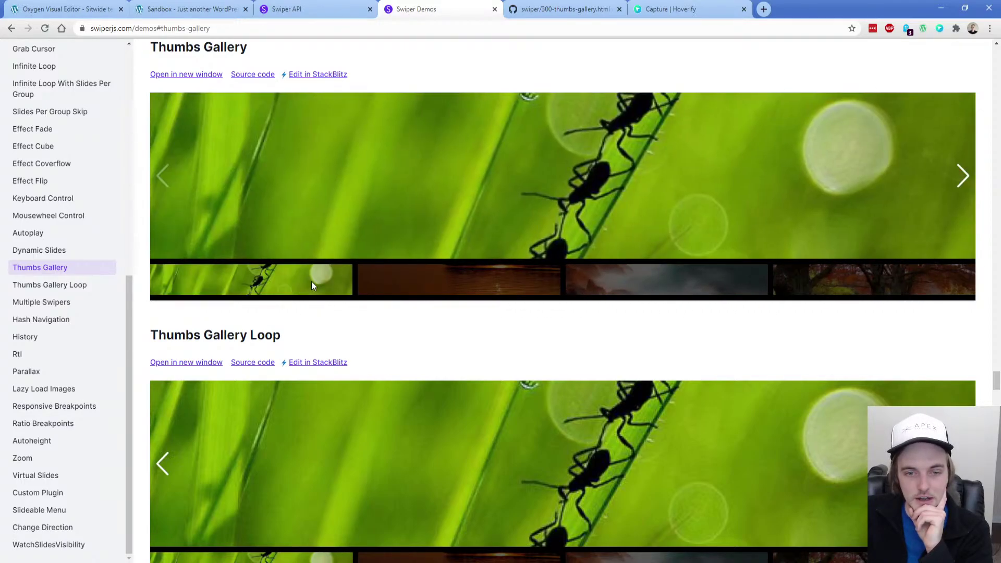
Close the Swiper API, Swiper Demos and GitHub source code pages
{"action": "left_click", "coordinate": [299, 8]}
{"action": "left_click", "coordinate": [370, 9]}
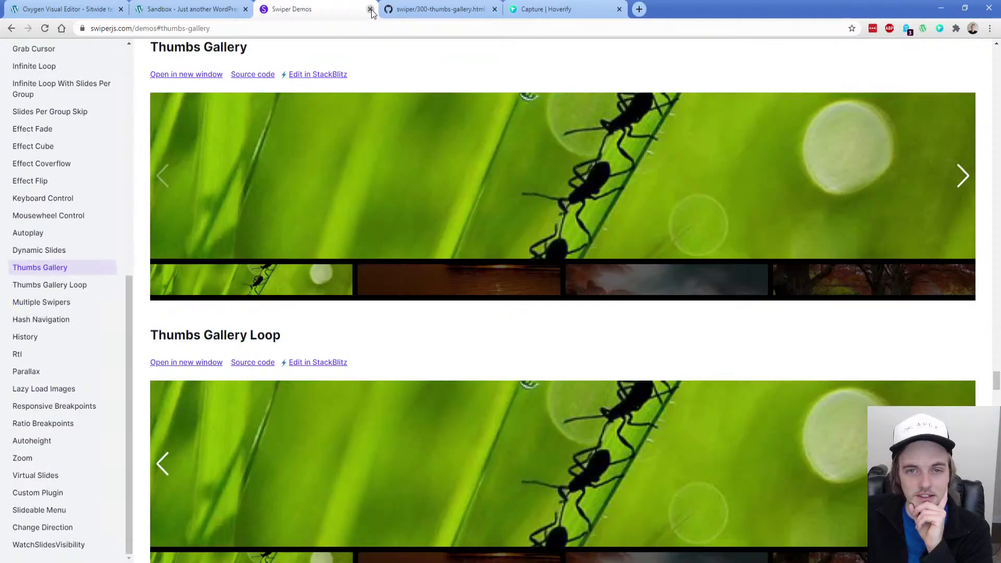
{"action": "left_click", "coordinate": [370, 9]}
{"action": "left_click", "coordinate": [370, 9]}
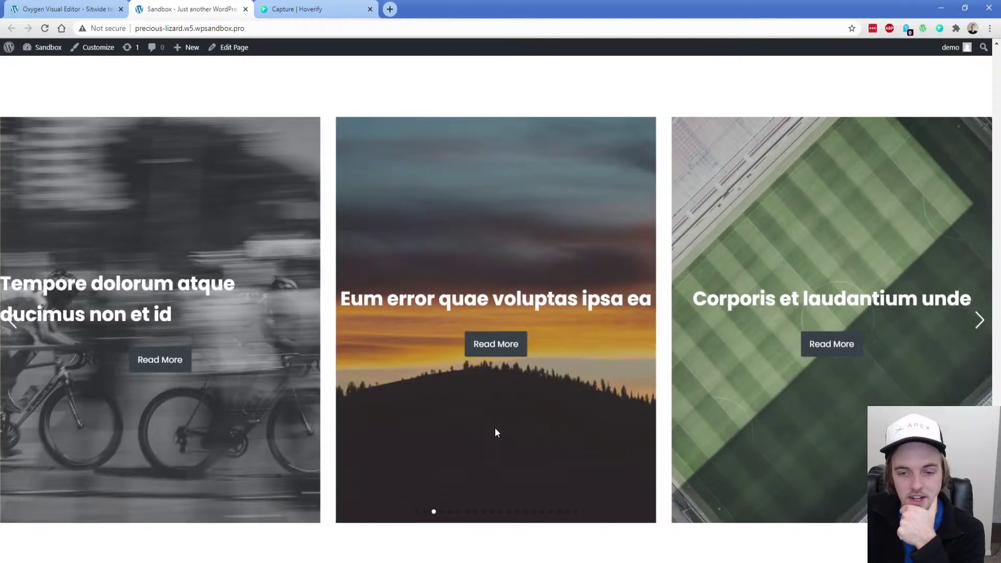
Advance the slider on the Sandbox site through several slides with its next arrow, and return to the Oxygen editor
{"action": "left_click", "coordinate": [980, 321]}
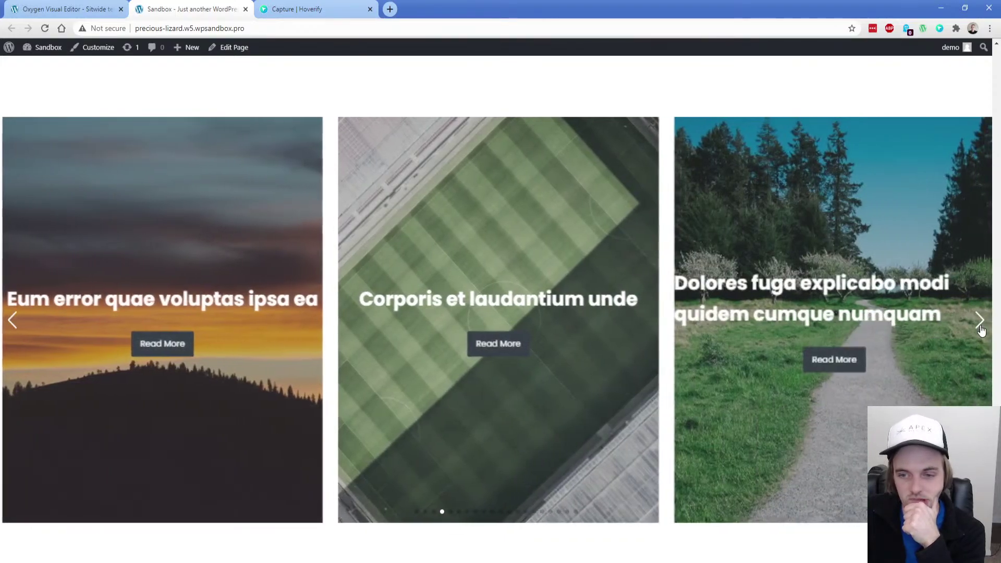
{"action": "left_click", "coordinate": [981, 326]}
{"action": "left_click", "coordinate": [980, 327]}
{"action": "left_click", "coordinate": [980, 327]}
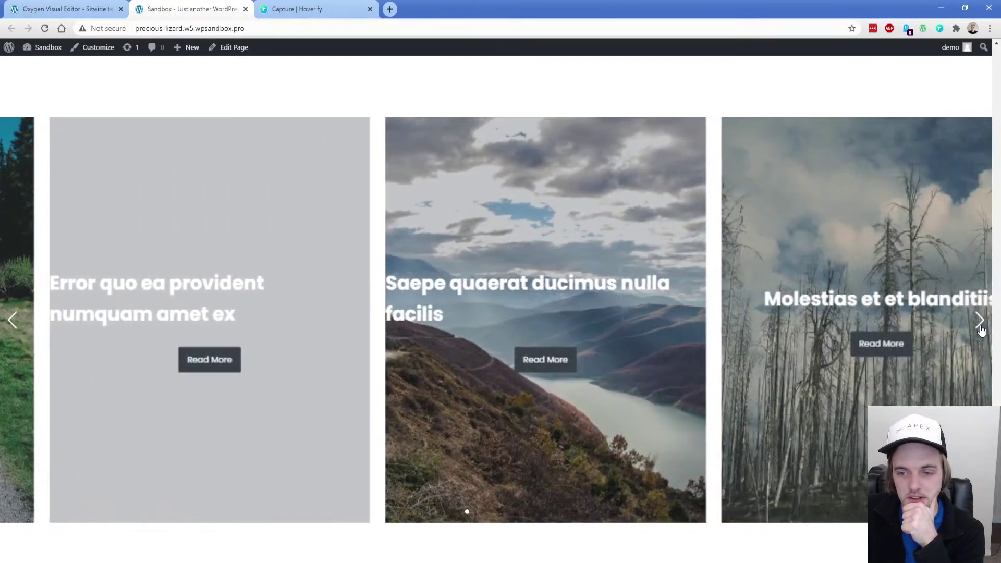
{"action": "left_click", "coordinate": [980, 327]}
{"action": "left_click", "coordinate": [980, 327]}
{"action": "left_click", "coordinate": [980, 327]}
{"action": "left_click", "coordinate": [980, 327]}
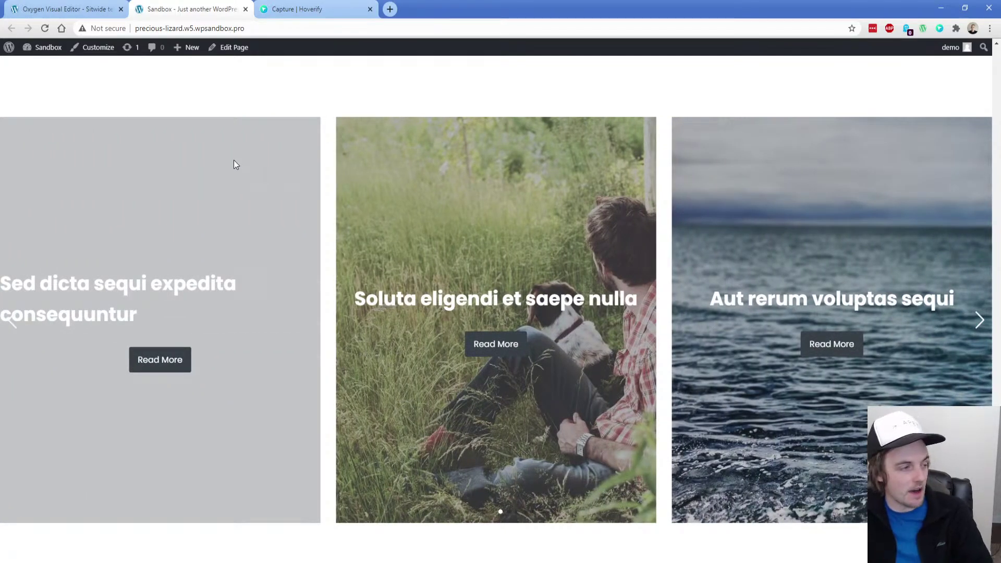
{"action": "left_click", "coordinate": [78, 9]}
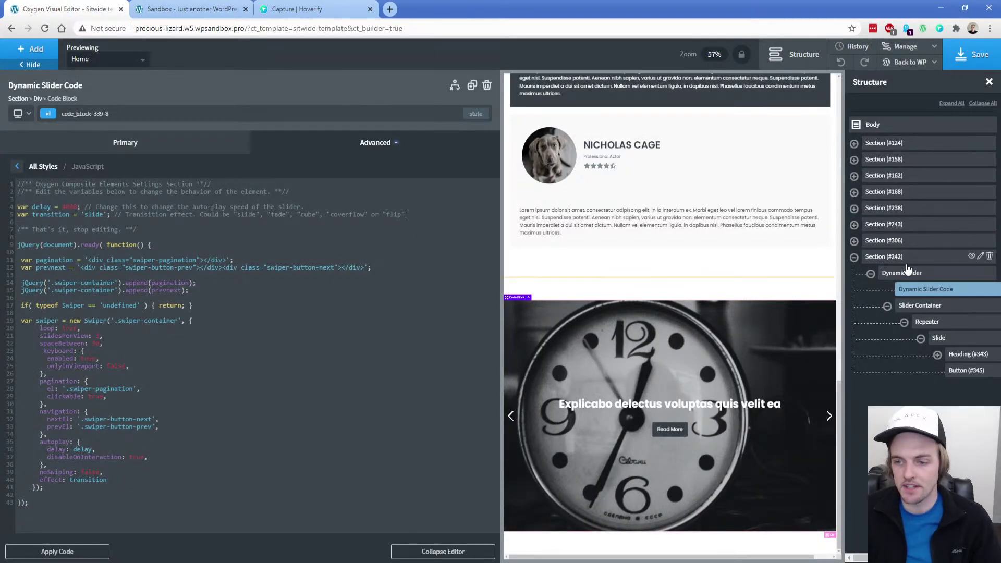
Collapse the slider section in the structure tree and review the Swiper initialization in the slider's JavaScript
{"action": "left_click", "coordinate": [854, 257]}
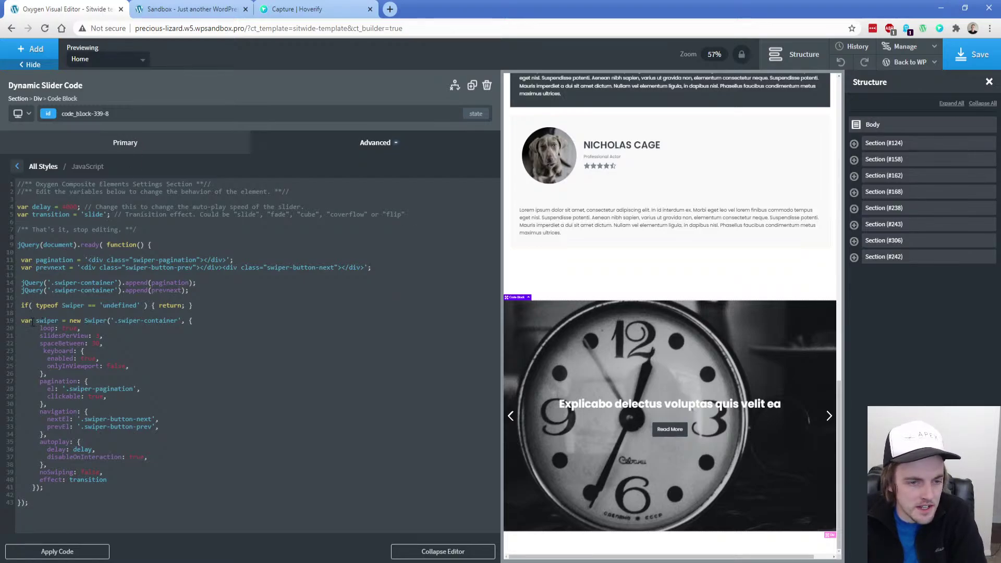
{"action": "left_click_drag", "start_coordinate": [22, 322], "coordinate": [195, 321]}
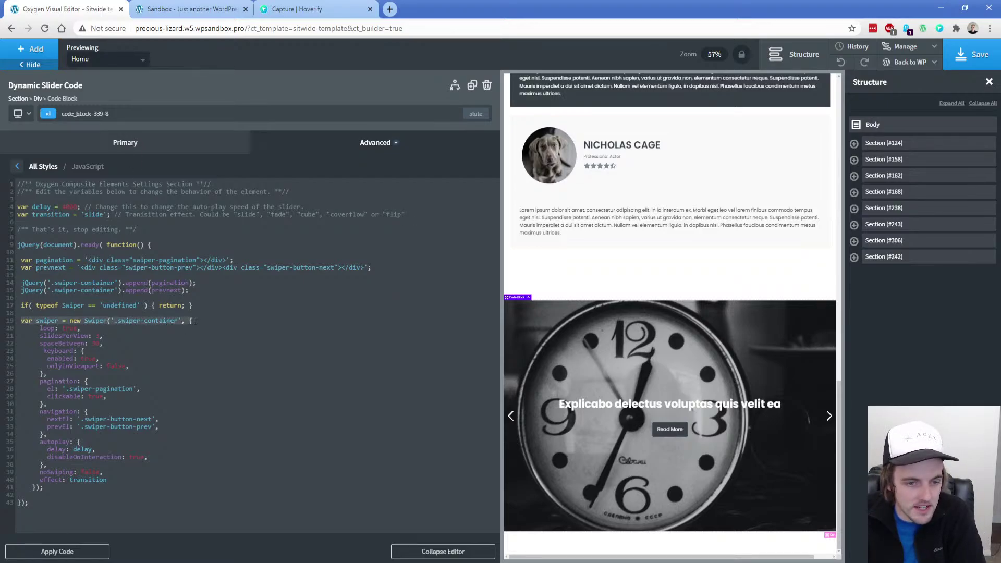
{"action": "left_click", "coordinate": [54, 488]}
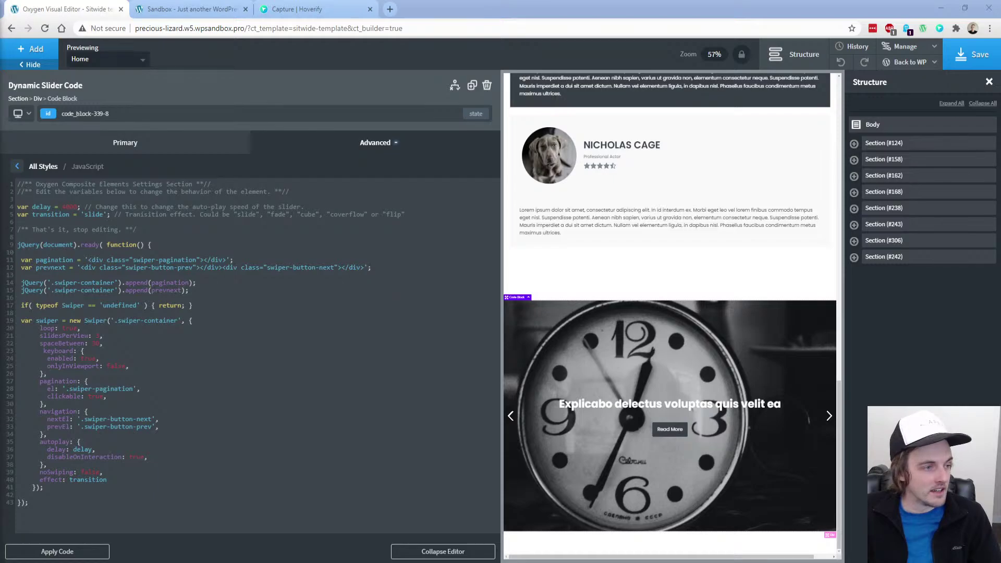
Add a new section at the end of the page and insert a Table Of Contents element into it
{"action": "left_click", "coordinate": [31, 48]}
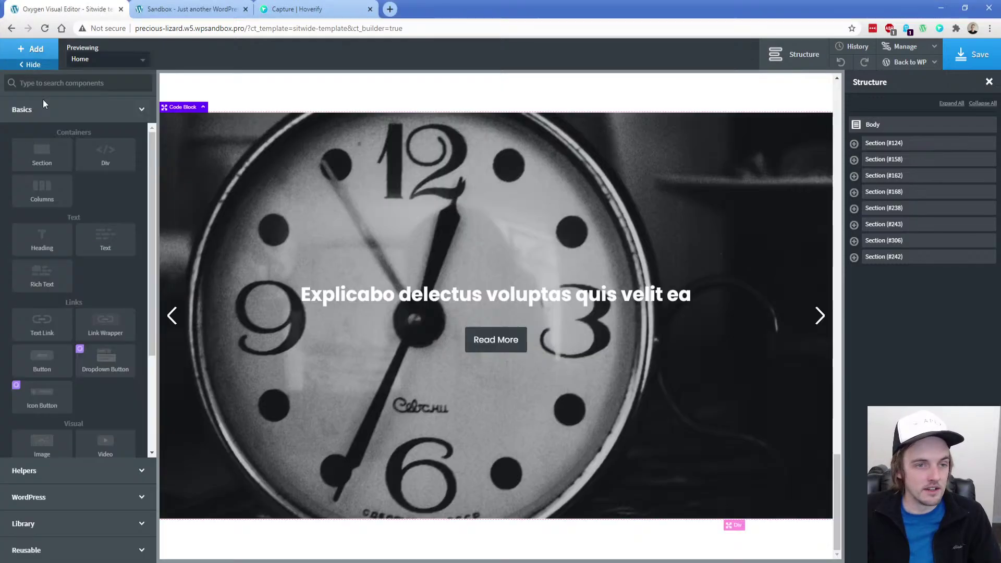
{"action": "left_click", "coordinate": [42, 154]}
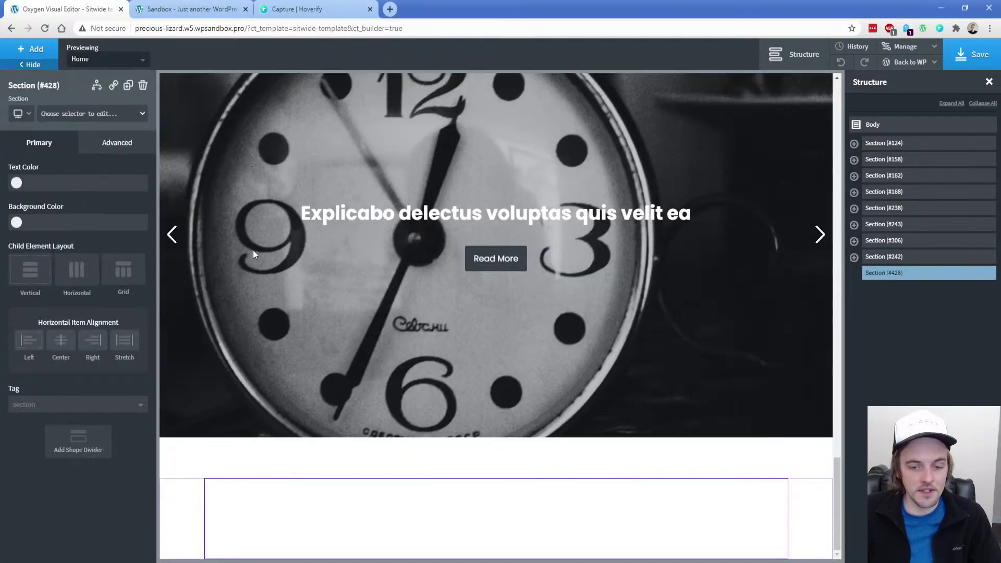
{"action": "left_click", "coordinate": [31, 49]}
{"action": "left_click", "coordinate": [75, 480]}
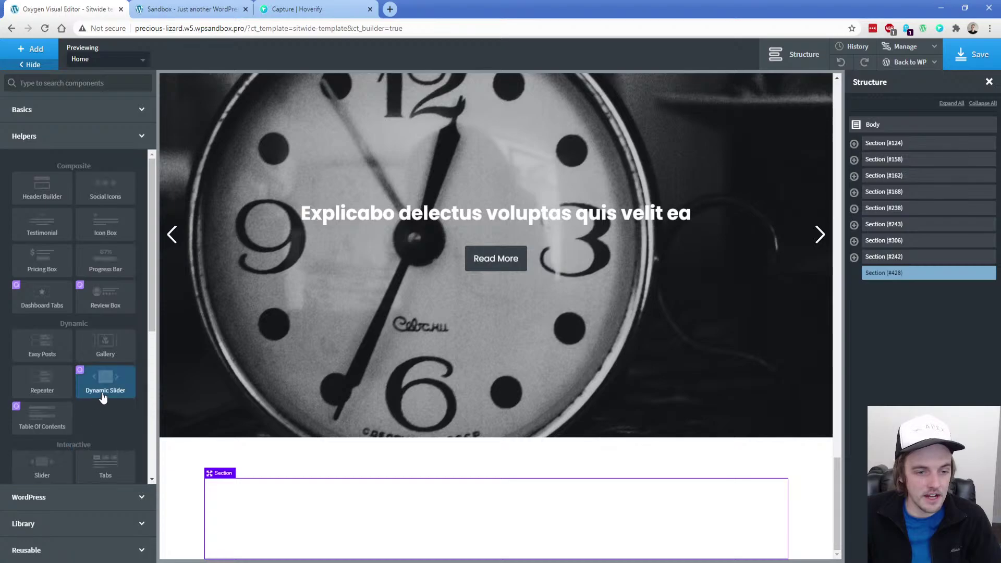
{"action": "left_click", "coordinate": [44, 416]}
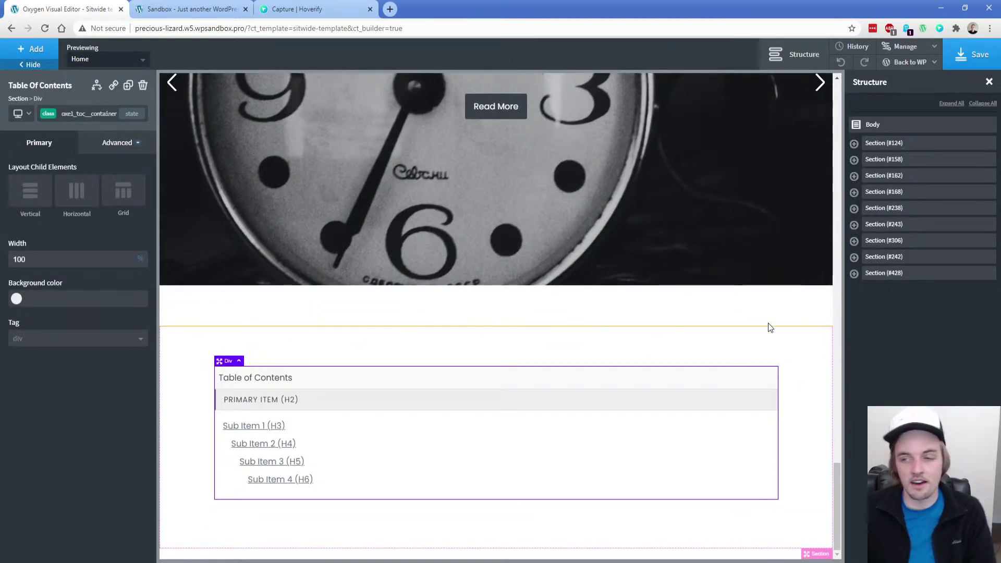
Move the table of contents section above all other sections in the page structure and save the template
{"action": "left_click_drag", "start_coordinate": [869, 274], "coordinate": [888, 147]}
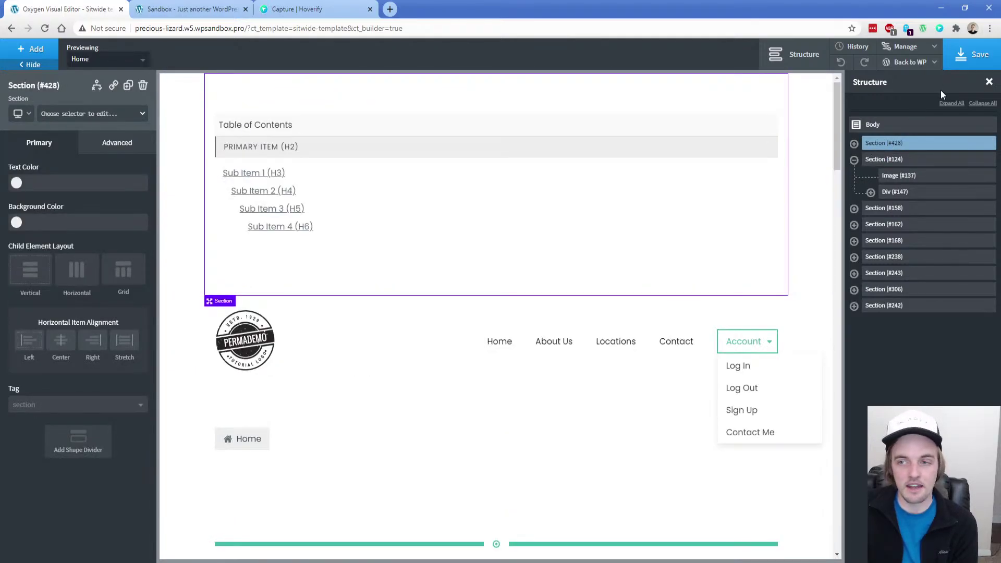
{"action": "left_click", "coordinate": [960, 58]}
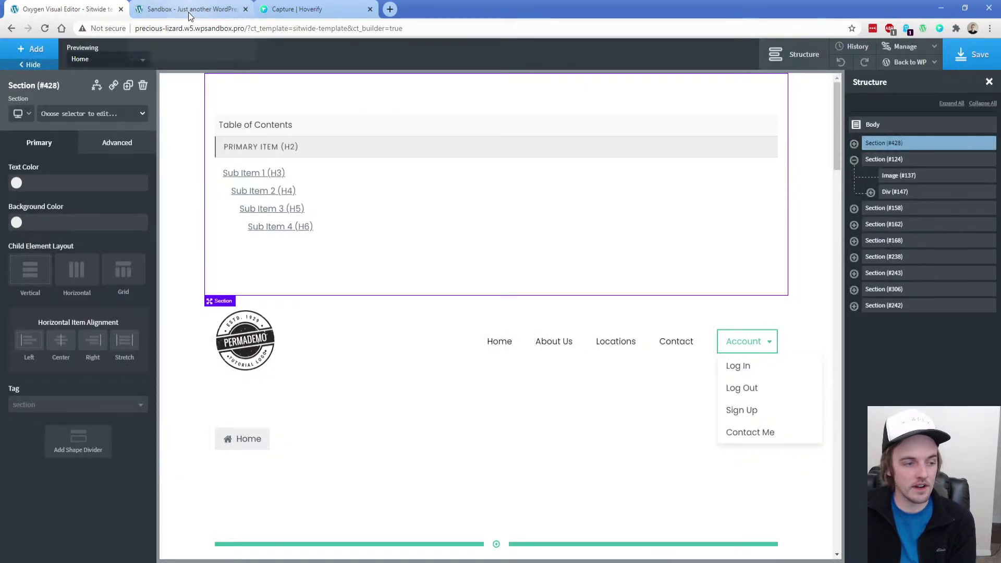
Reload the Sandbox site and test the table of contents link to the dashboard heading
{"action": "left_click", "coordinate": [189, 12]}
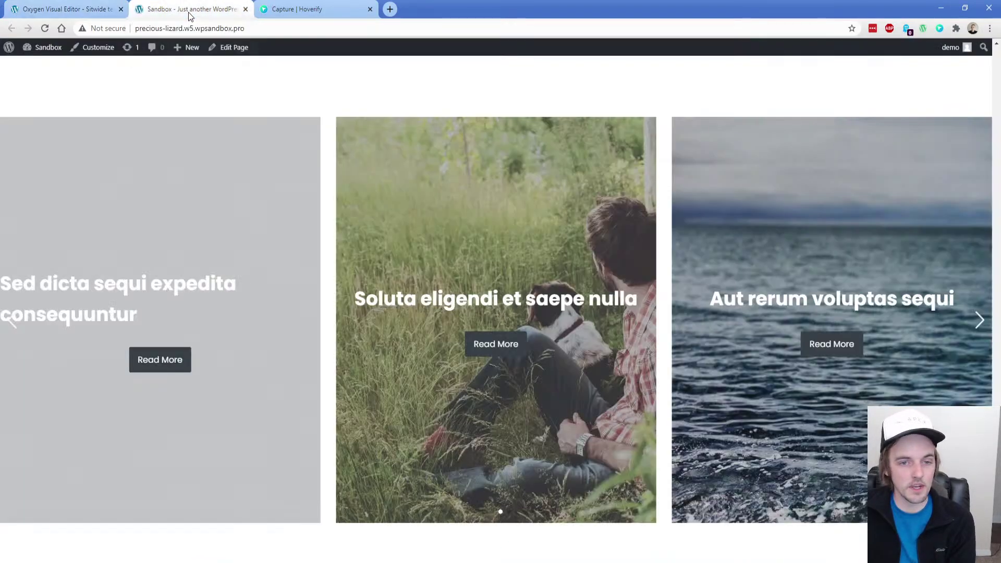
{"action": "key", "text": "F5"}
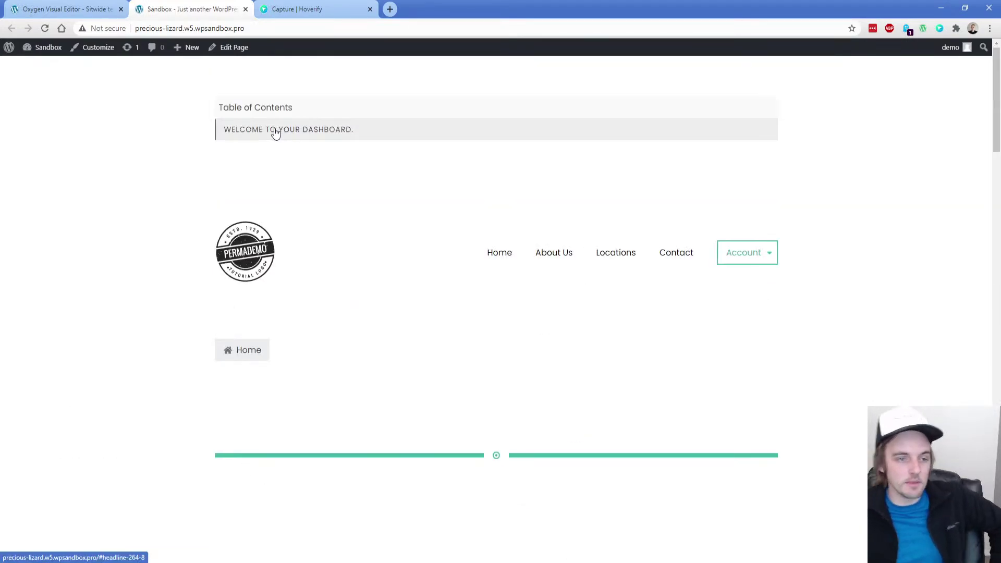
{"action": "left_click", "coordinate": [276, 131]}
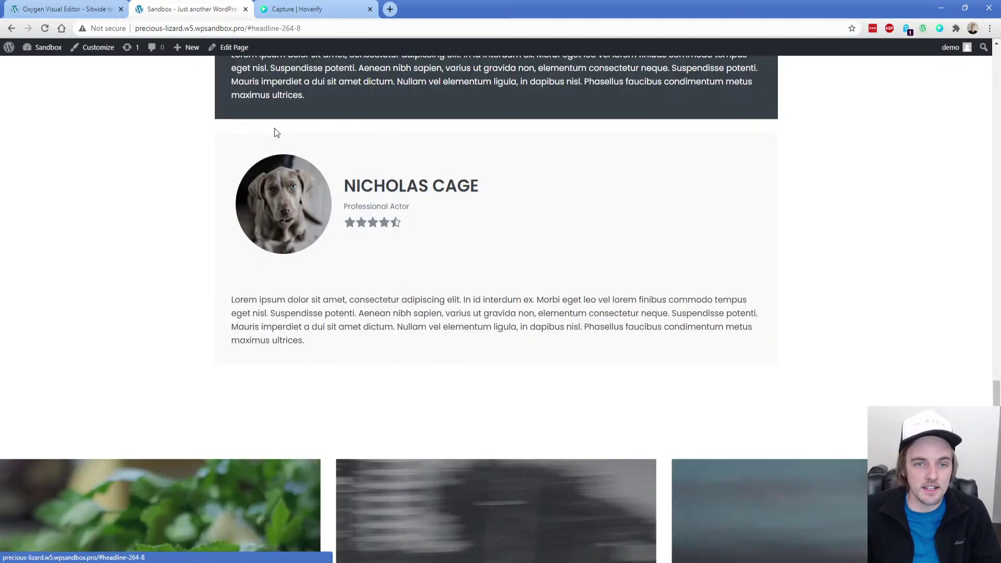
{"action": "scroll", "coordinate": [170, 222], "scroll_direction": "up", "scroll_amount": 5}
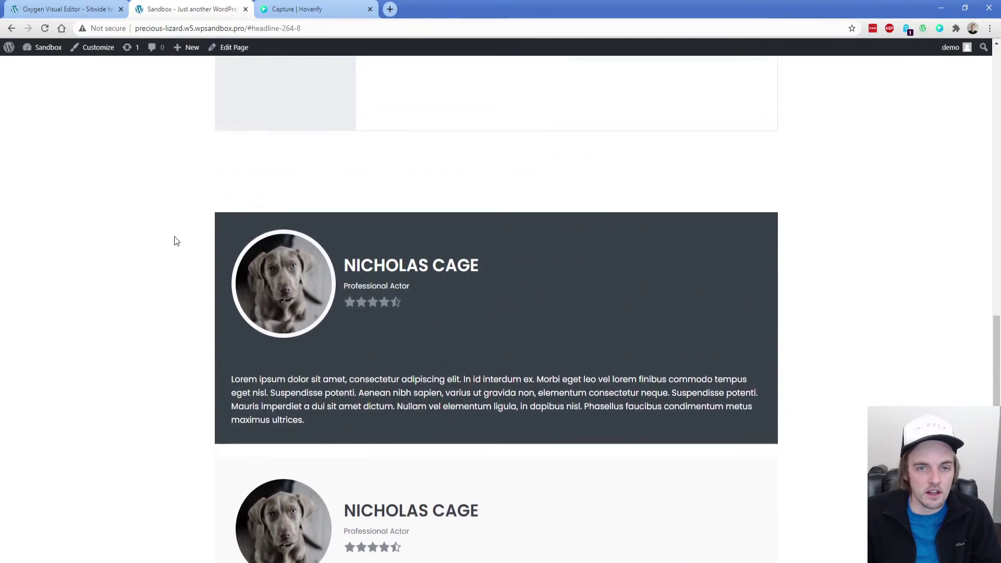
{"action": "scroll", "coordinate": [174, 241], "scroll_direction": "up", "scroll_amount": 4}
Inspect the markup of the "Welcome to your dashboard." heading, close the developer tools, and return to the Oxygen editor
{"action": "right_click", "coordinate": [419, 166]}
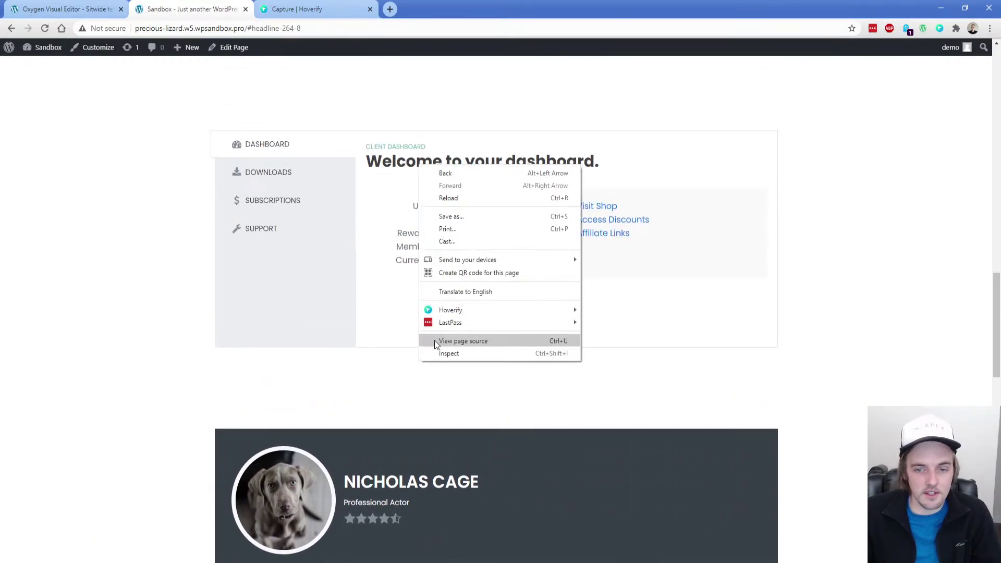
{"action": "left_click", "coordinate": [448, 354]}
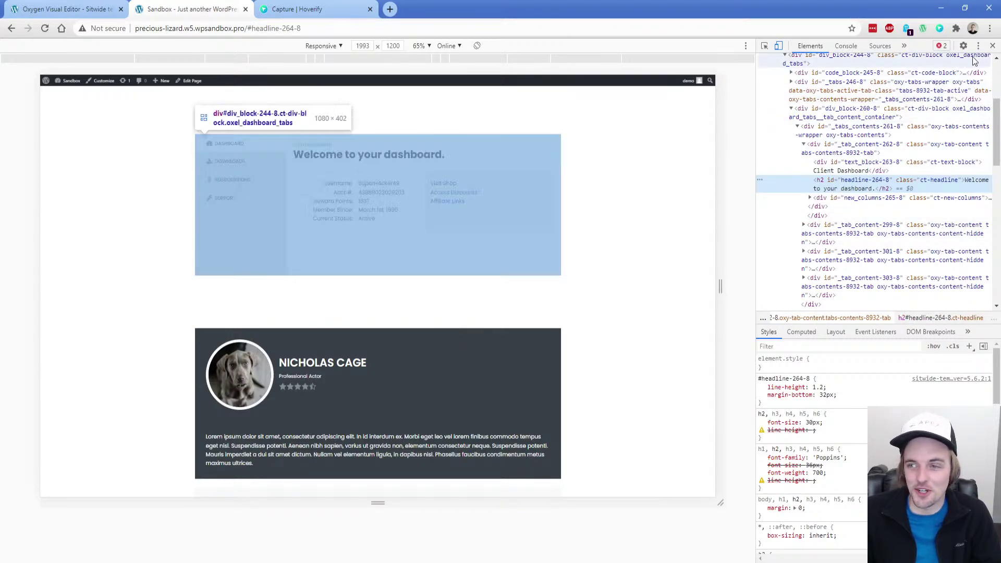
{"action": "left_click", "coordinate": [993, 45]}
{"action": "left_click", "coordinate": [97, 10]}
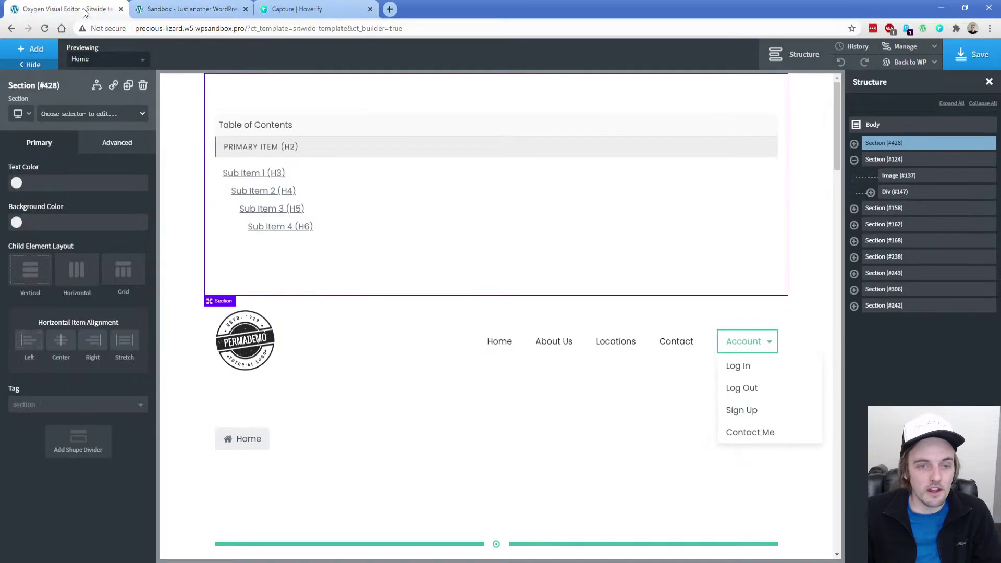
Add a heading reading "List Elements" above the icon list in its section
{"action": "scroll", "coordinate": [342, 334], "scroll_direction": "down", "scroll_amount": 3}
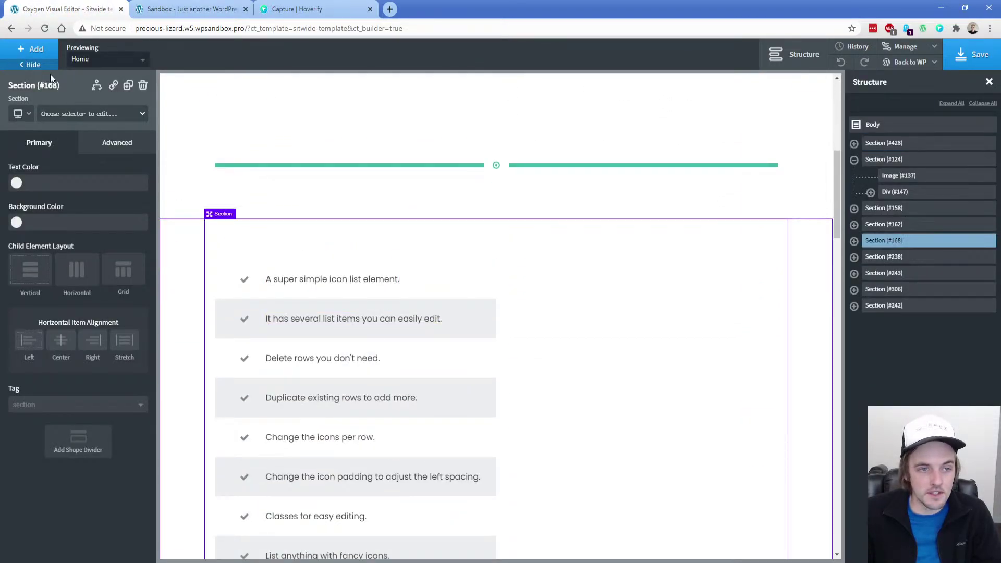
{"action": "left_click", "coordinate": [32, 49]}
{"action": "left_click", "coordinate": [49, 115]}
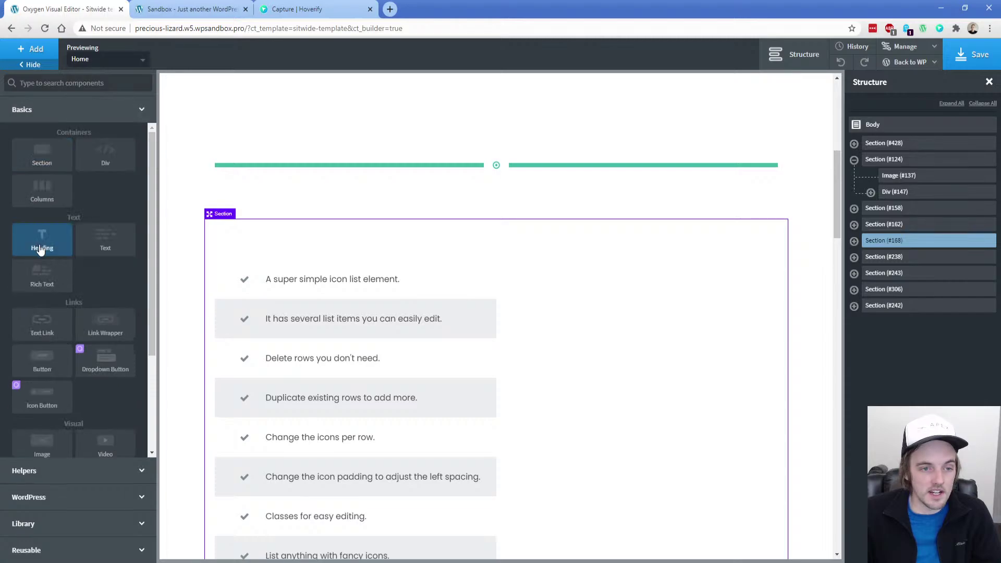
{"action": "left_click", "coordinate": [38, 246]}
{"action": "left_click_drag", "start_coordinate": [306, 531], "coordinate": [306, 178]}
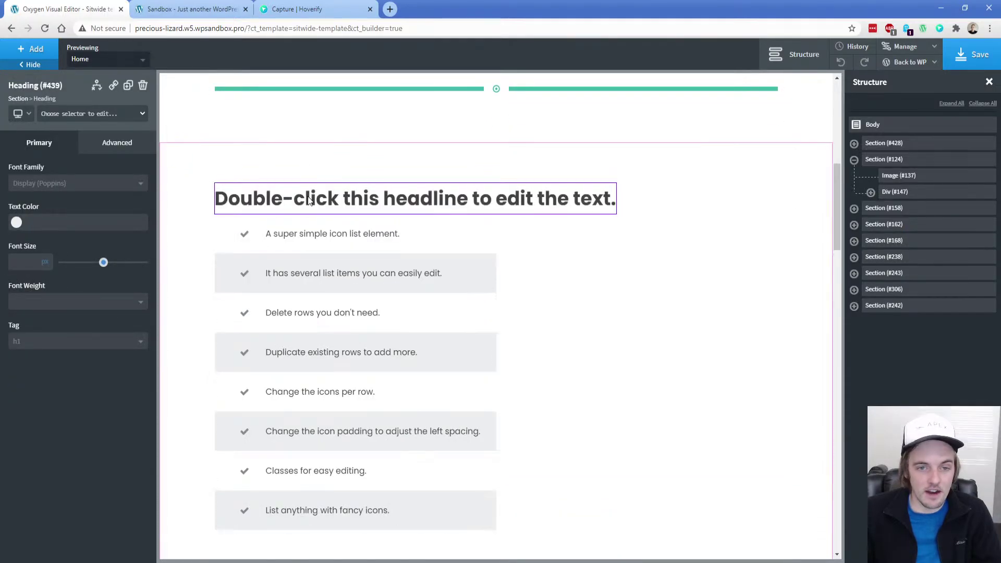
{"action": "double_click", "coordinate": [307, 198]}
{"action": "type", "text": "List Elements"}
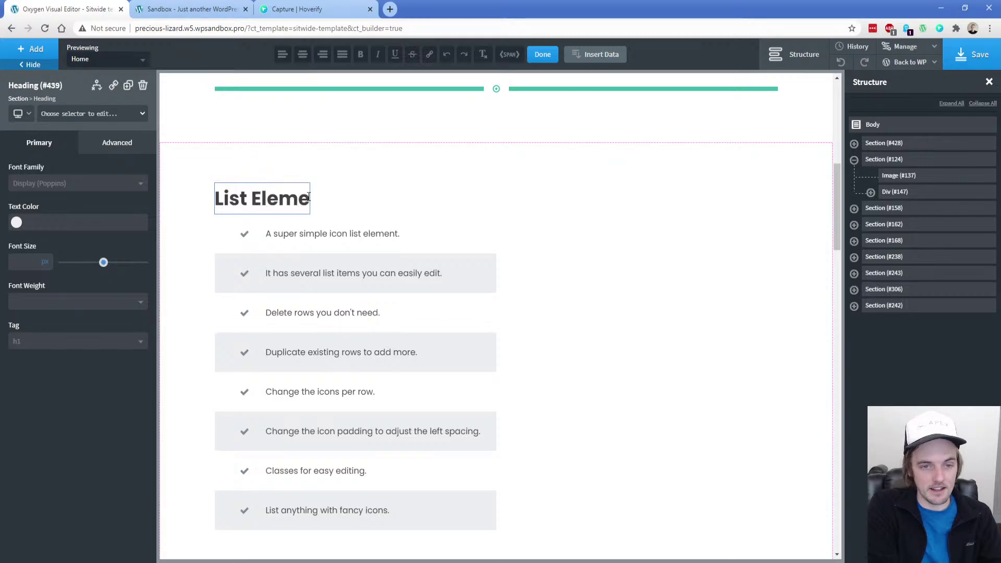
Set the "List Elements" heading's bottom margin to 25 px
{"action": "left_click", "coordinate": [128, 147]}
{"action": "left_click", "coordinate": [94, 201]}
{"action": "type", "text": "25"}
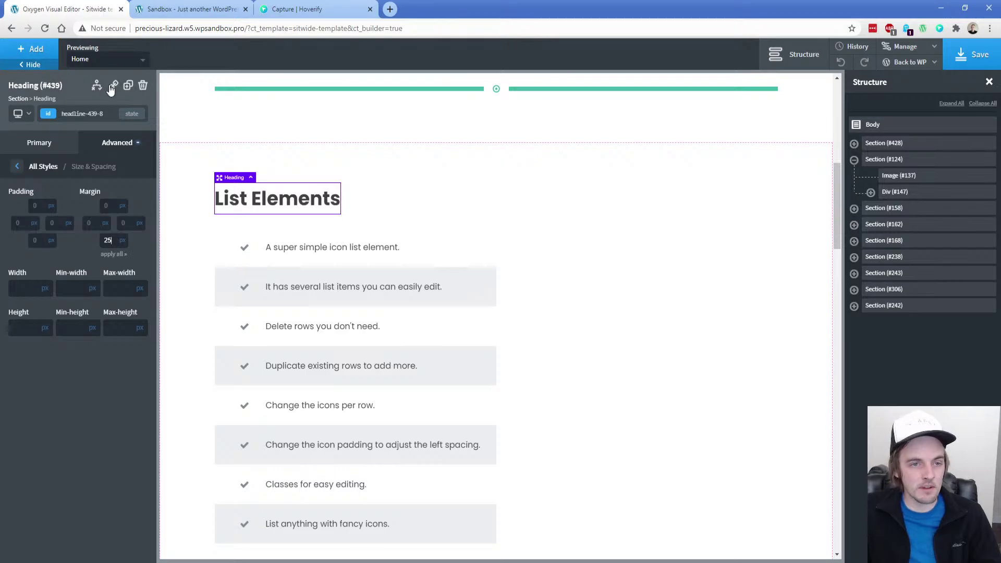
Duplicate the "List Elements" heading, giving the copy the H2 tag and the text "This is an h2."
{"action": "left_click", "coordinate": [128, 85]}
{"action": "left_click", "coordinate": [52, 343]}
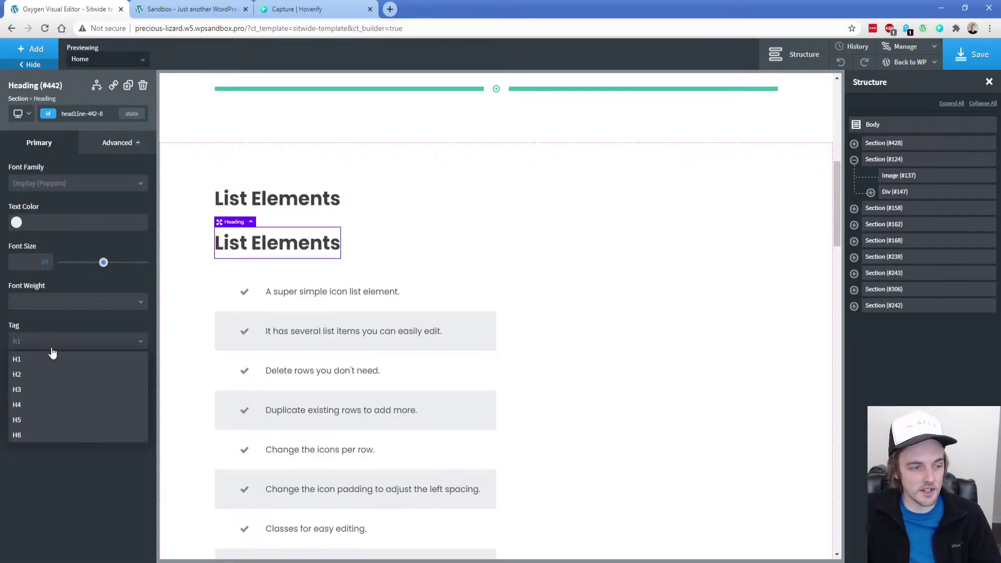
{"action": "left_click", "coordinate": [43, 376]}
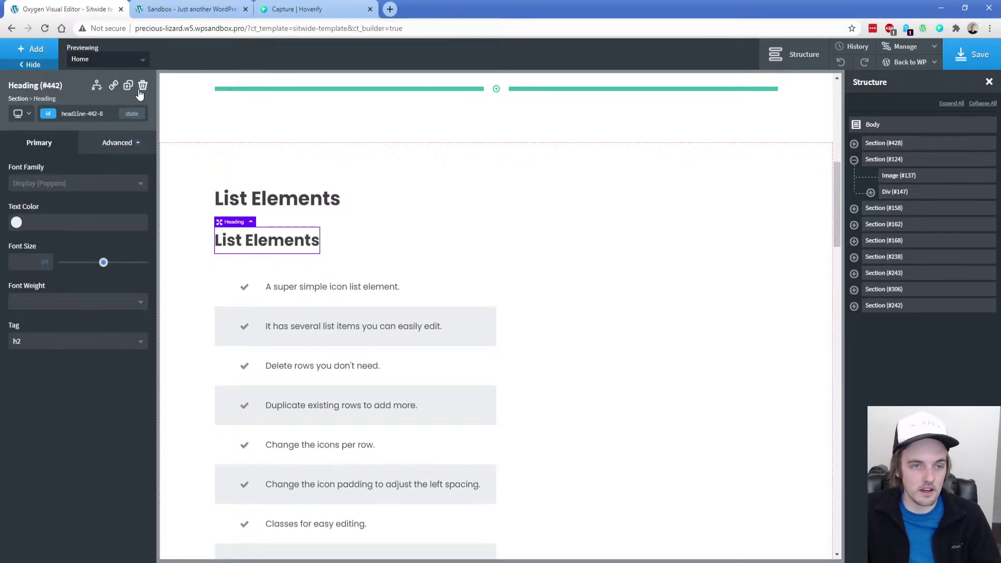
{"action": "double_click", "coordinate": [282, 248]}
{"action": "type", "text": "This is an h2."}
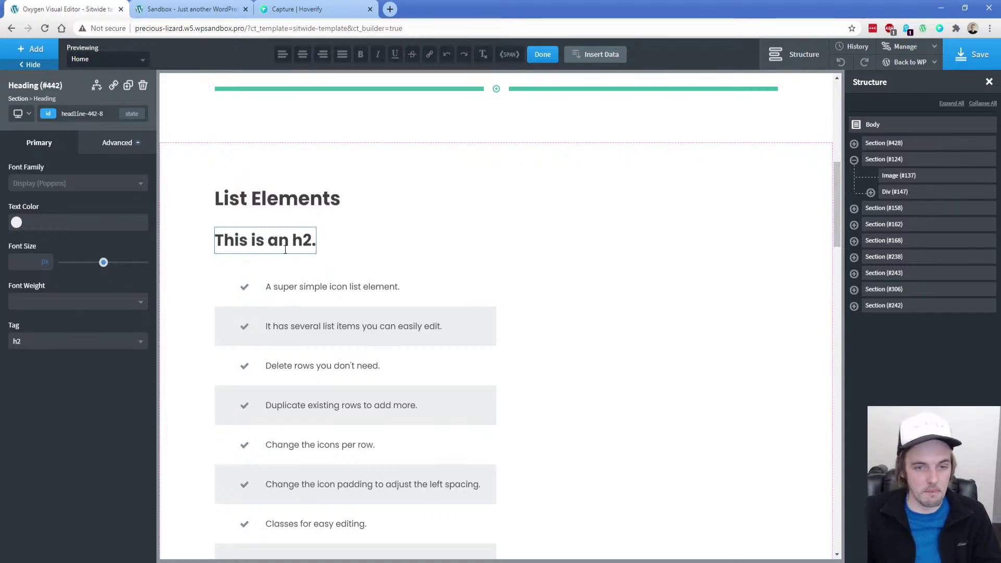
Duplicate the H2 heading and change the copy's text to "This is another h2."
{"action": "left_click", "coordinate": [128, 86]}
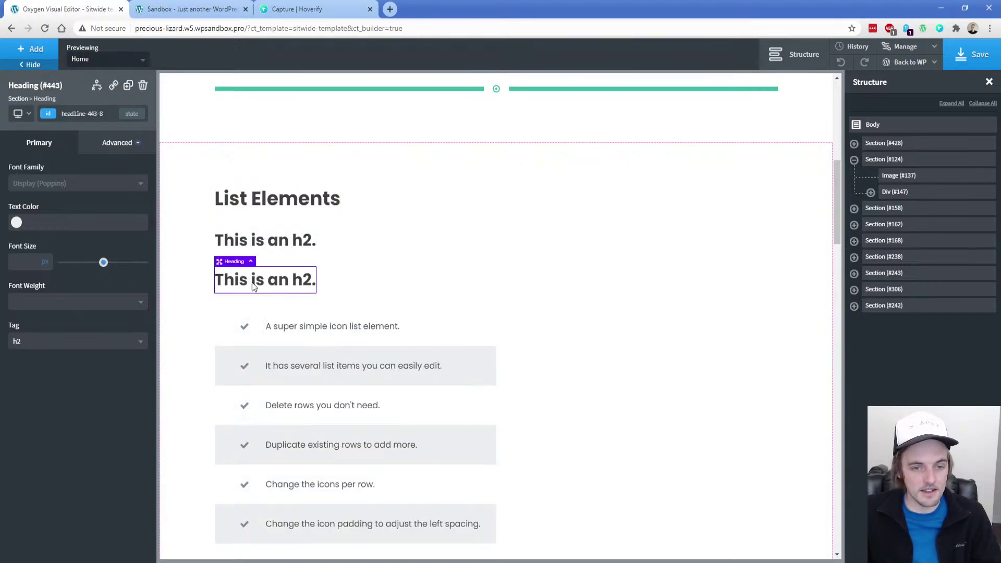
{"action": "double_click", "coordinate": [289, 281]}
{"action": "type", "text": "other"}
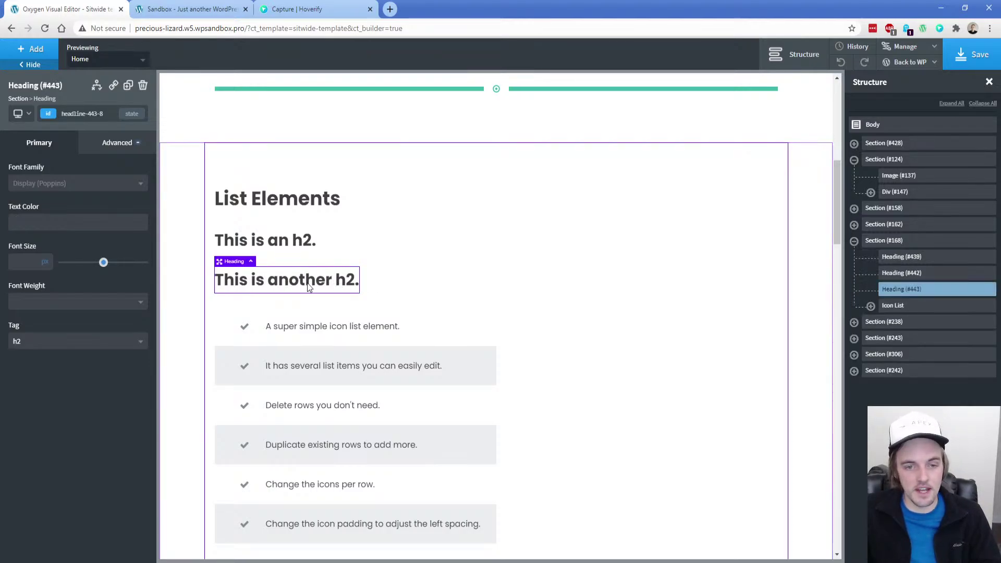
Duplicate the second H2 heading, giving the copy the H3 tag and the text "This is an h3."
{"action": "left_click", "coordinate": [129, 85]}
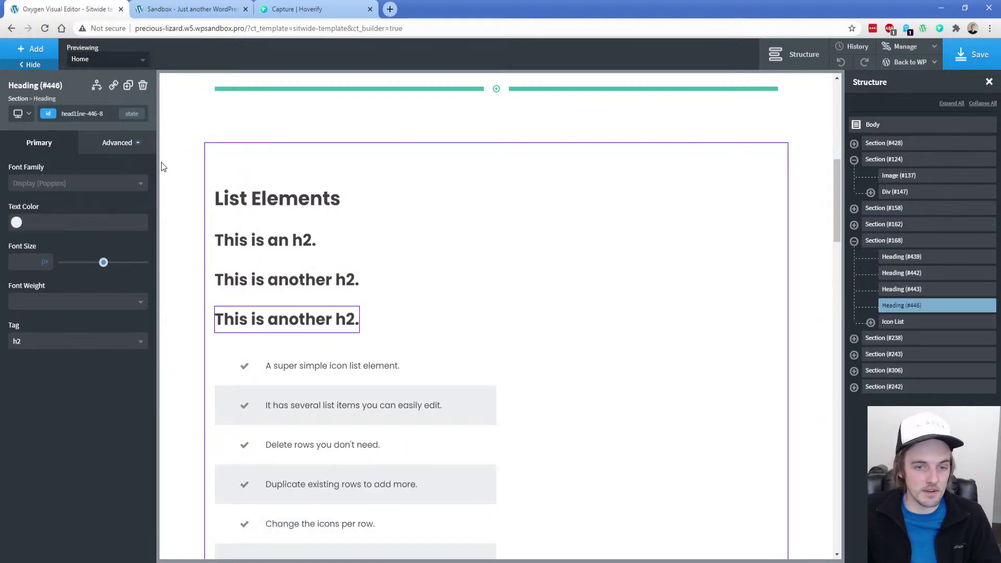
{"action": "left_click", "coordinate": [67, 342]}
{"action": "left_click", "coordinate": [42, 389]}
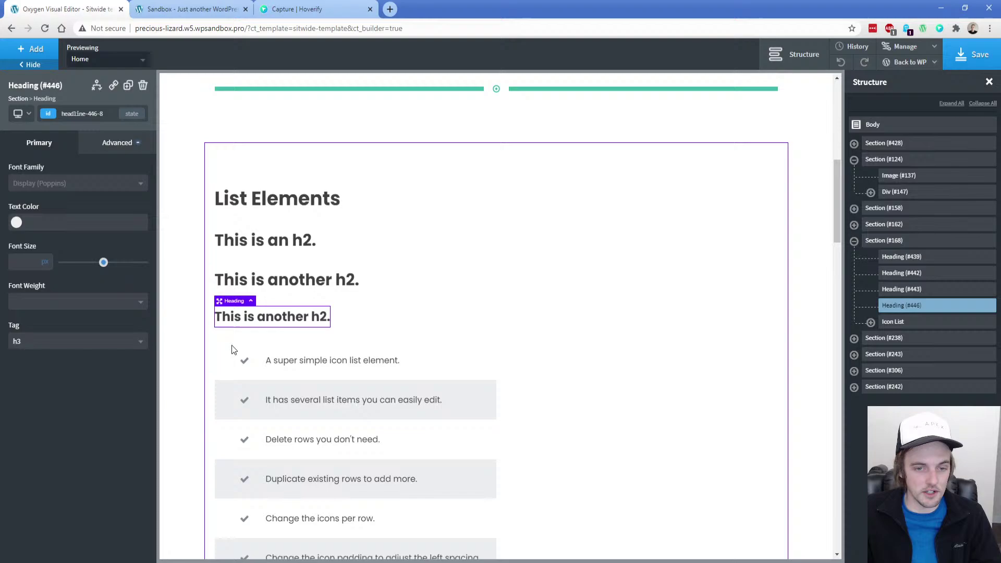
{"action": "double_click", "coordinate": [303, 321]}
{"action": "left_click", "coordinate": [261, 321]}
{"action": "key", "text": "ctrl+a"}
{"action": "type", "text": "Thi"}
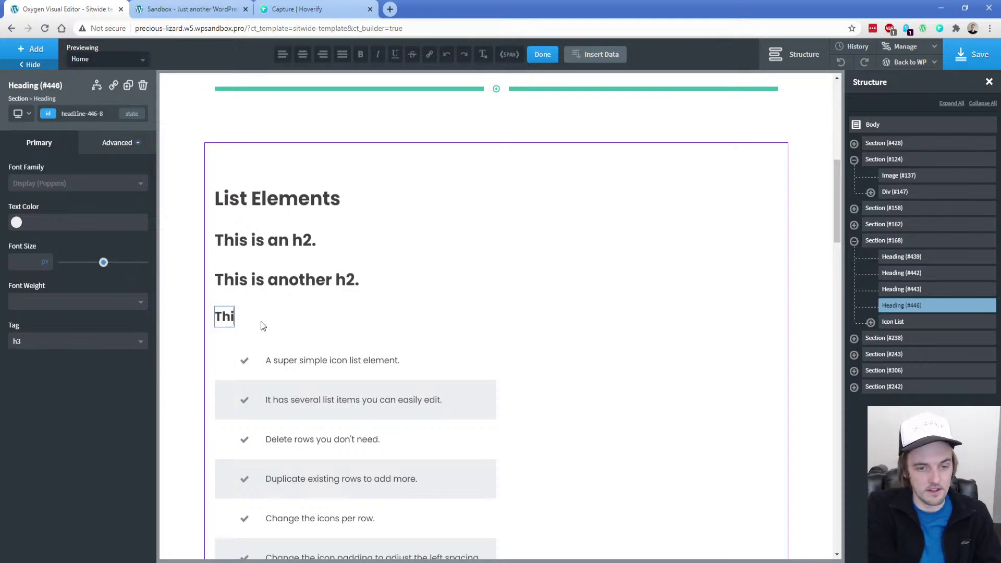
{"action": "type", "text": "s is an H3."}
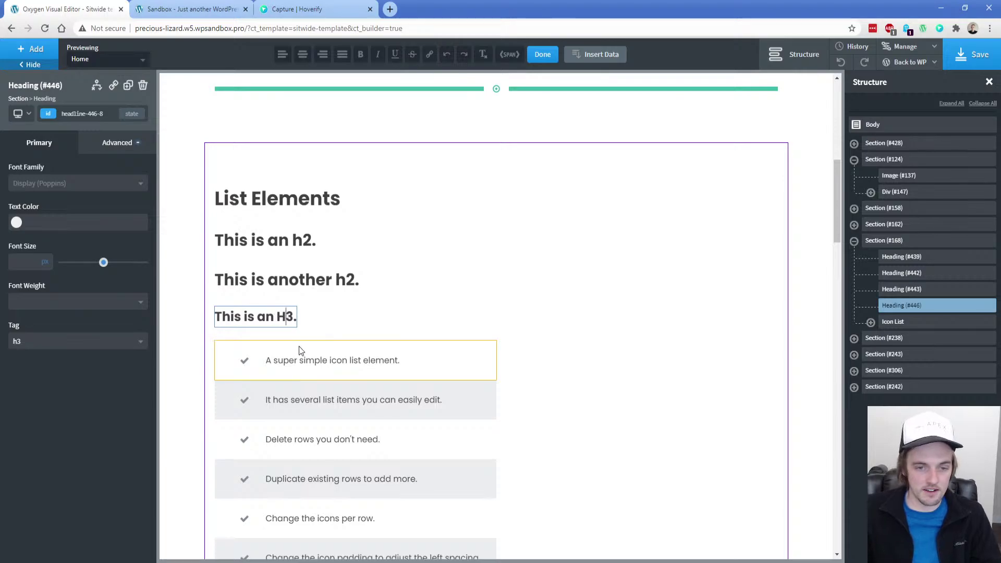
{"action": "key", "text": "BackSpace"}
{"action": "type", "text": "h"}
{"action": "left_click", "coordinate": [341, 316]}
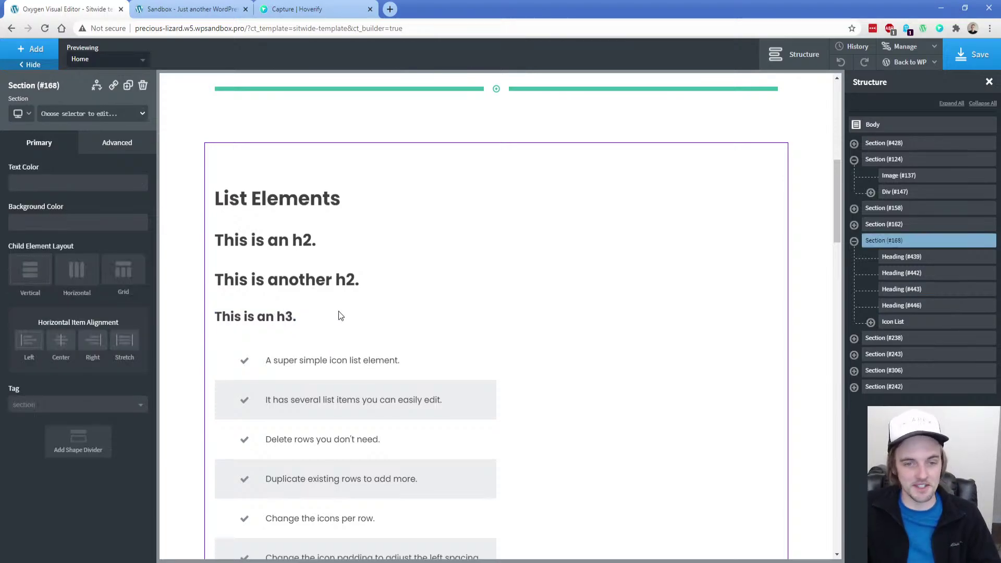
Save the template, check the table of contents entries on the reloaded Sandbox site, and return to the Oxygen editor
{"action": "left_click", "coordinate": [974, 58]}
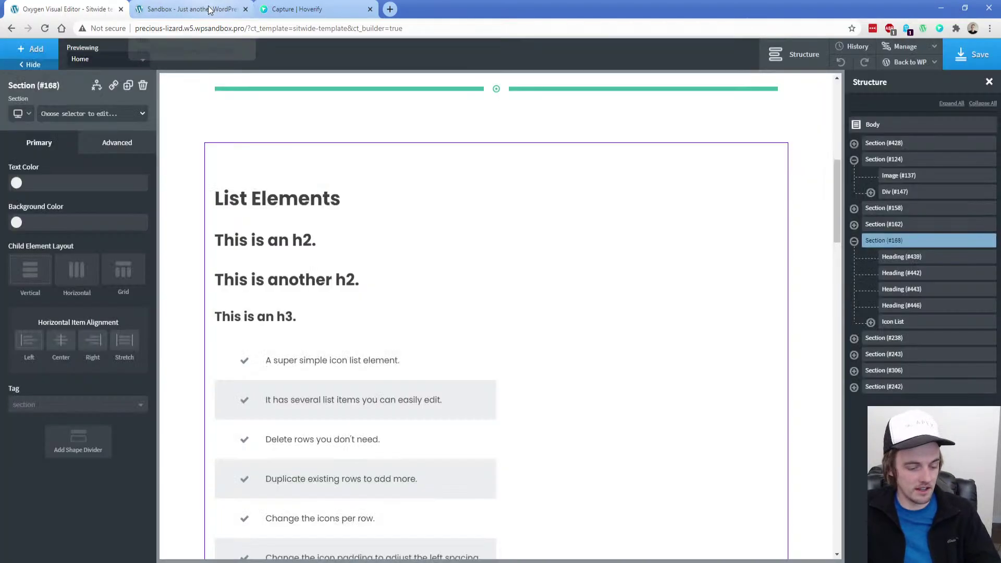
{"action": "left_click", "coordinate": [213, 10]}
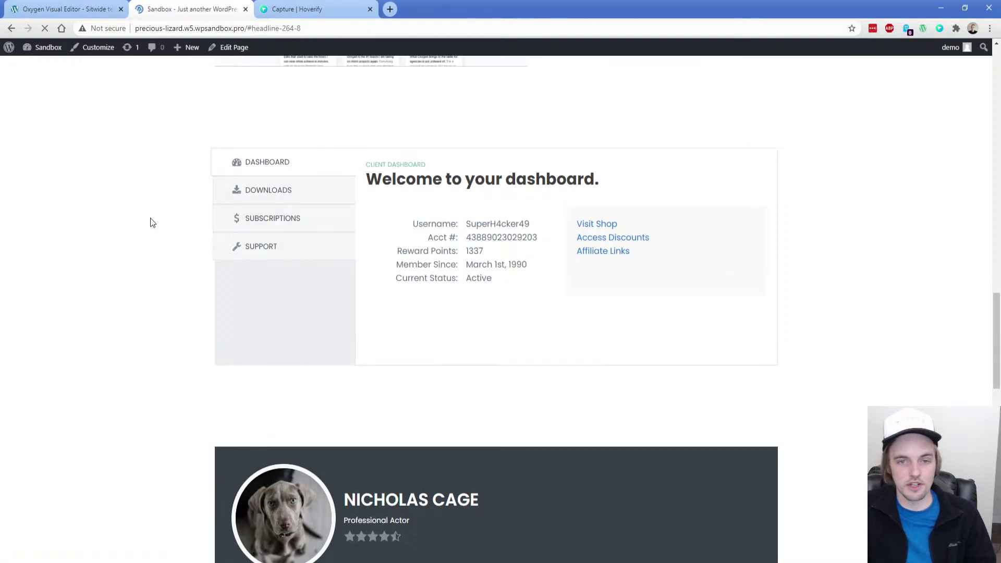
{"action": "scroll", "coordinate": [151, 223], "scroll_direction": "up", "scroll_amount": 15}
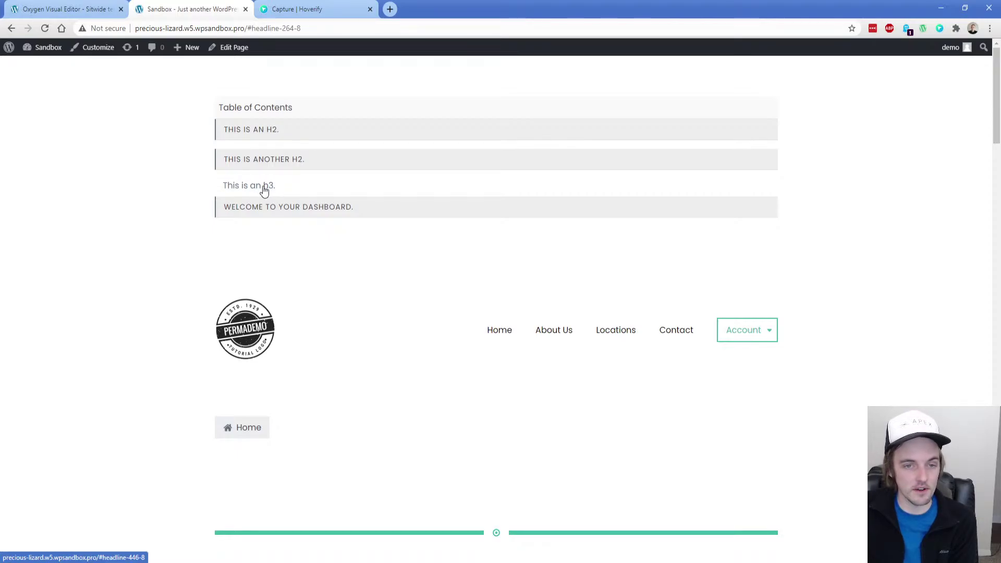
{"action": "key", "text": "ctrl+1"}
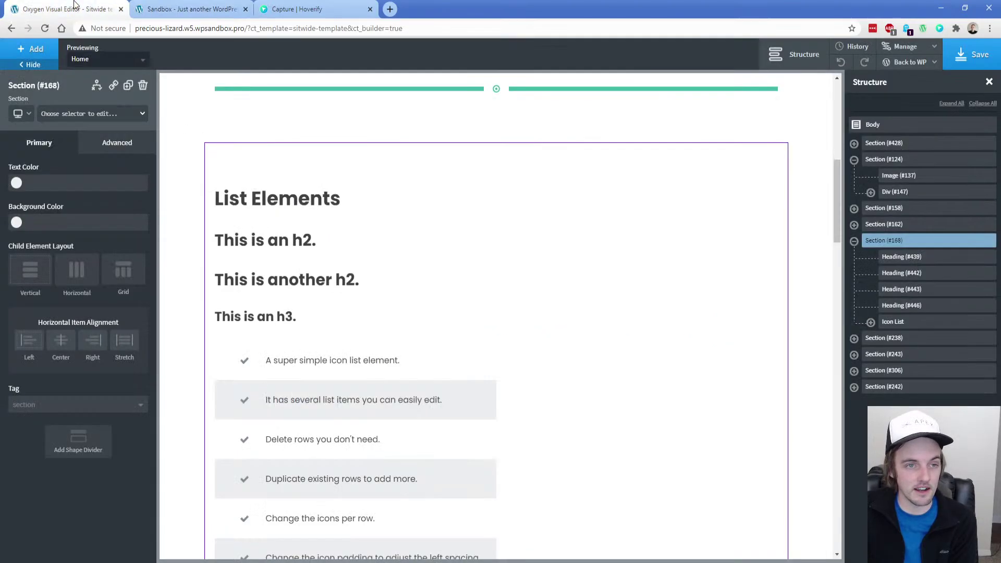
Duplicate the "This is an h3." heading twice, giving the last copy the H4 tag and the text "This is an h4."
{"action": "left_click", "coordinate": [268, 320]}
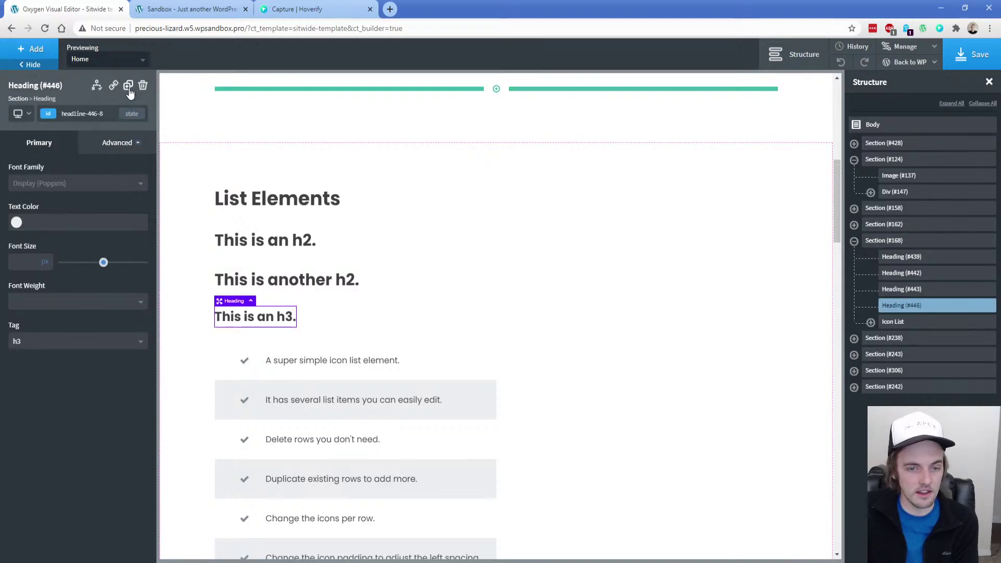
{"action": "left_click", "coordinate": [128, 88]}
{"action": "left_click", "coordinate": [129, 90]}
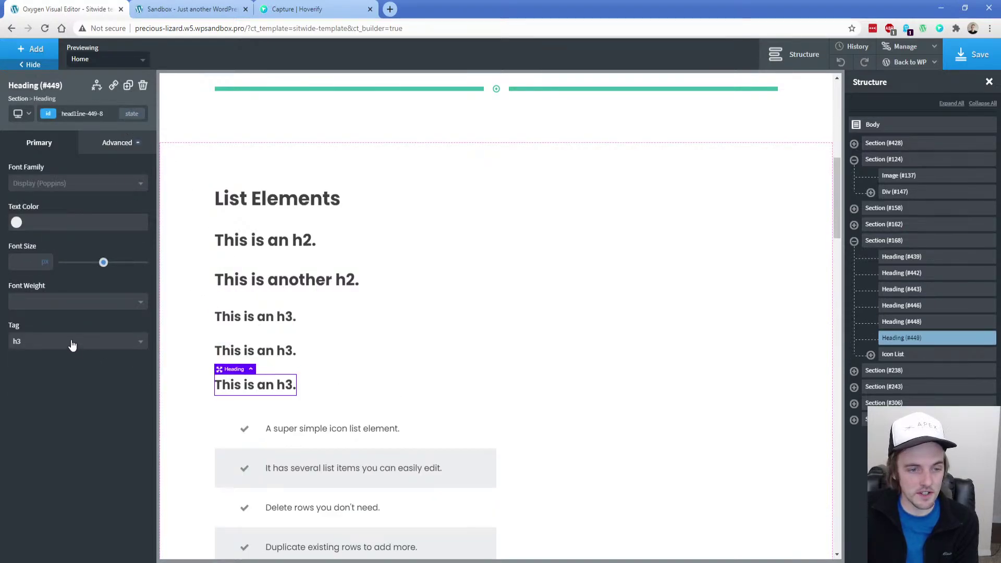
{"action": "left_click", "coordinate": [74, 342]}
{"action": "left_click", "coordinate": [21, 406]}
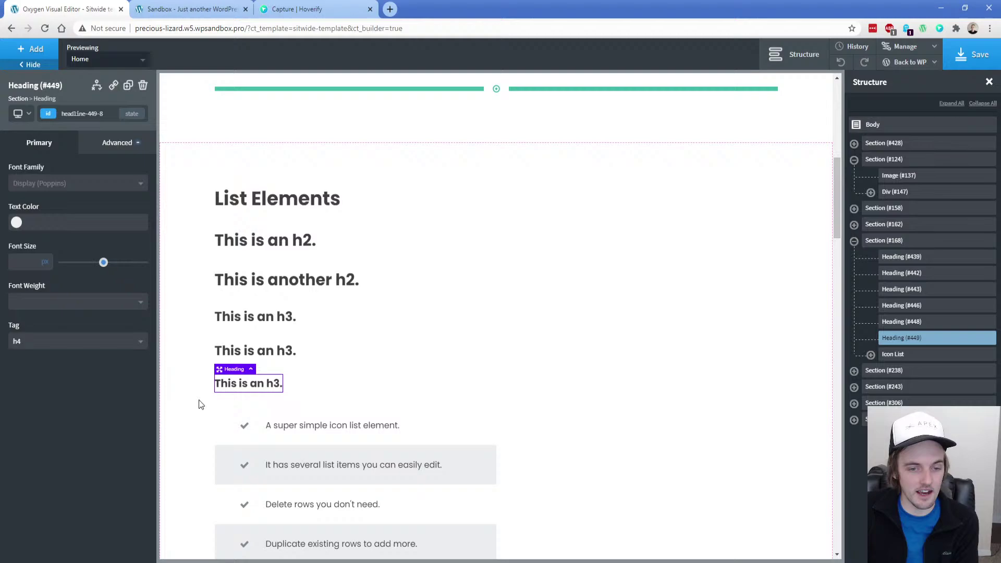
{"action": "left_click", "coordinate": [248, 389]}
{"action": "key", "text": "BackSpace"}
{"action": "key", "text": "BackSpace"}
{"action": "type", "text": "4."}
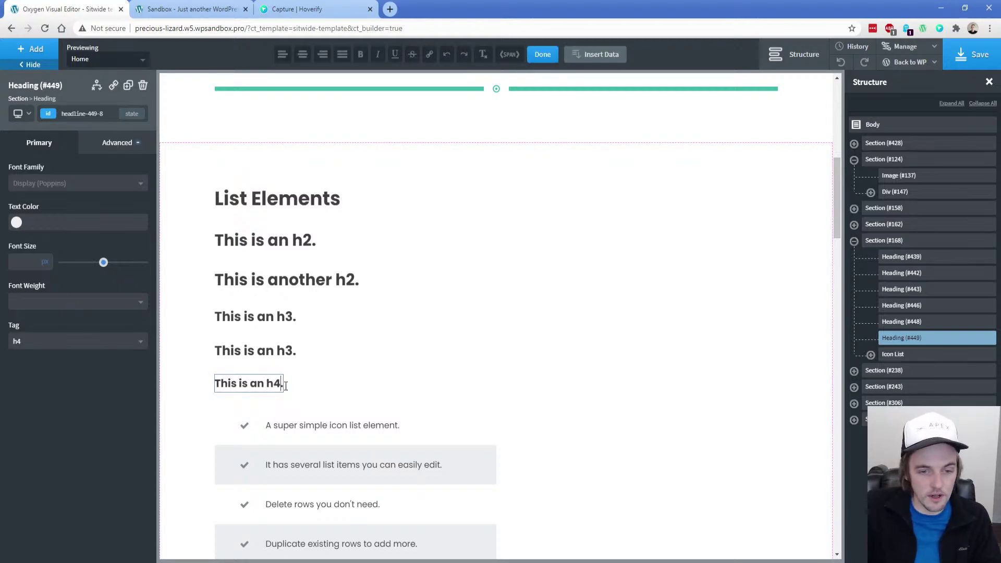
Change the text of the second H3 heading to "This is an h3 also."
{"action": "left_click", "coordinate": [283, 351]}
{"action": "double_click", "coordinate": [283, 351]}
{"action": "left_click", "coordinate": [293, 353]}
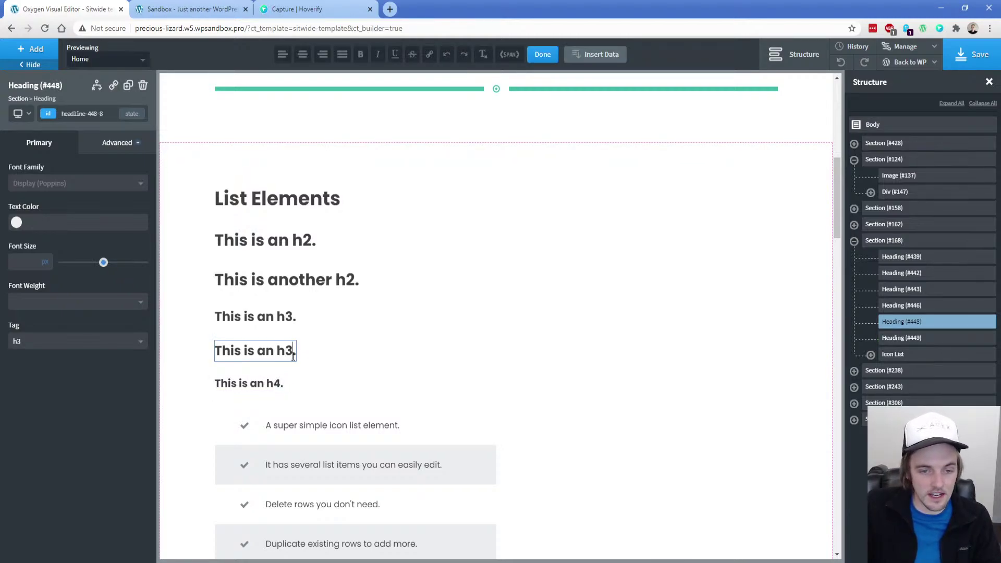
{"action": "type", "text": "also"}
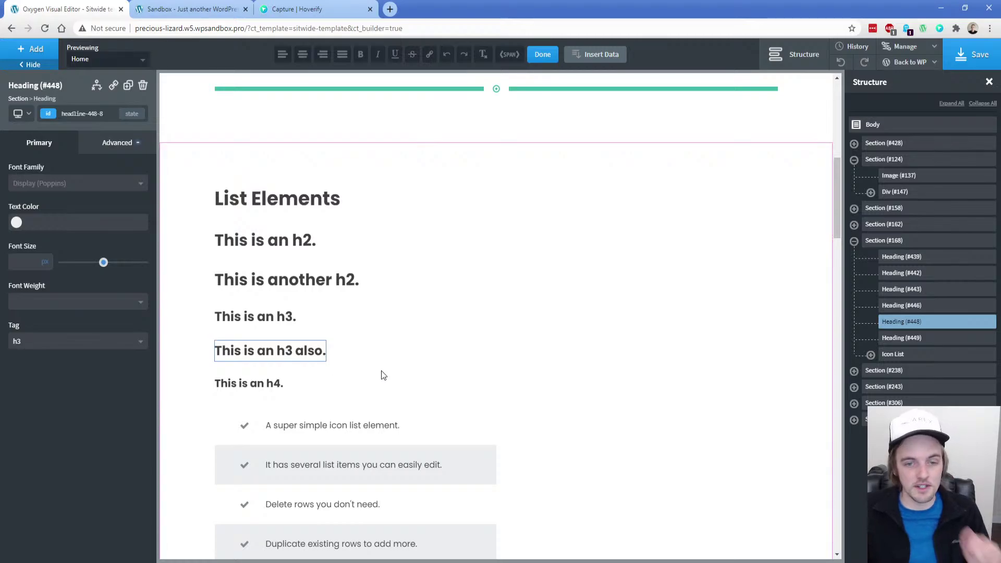
{"action": "left_click", "coordinate": [745, 149]}
Save the template and reload the Sandbox site to refresh its table of contents
{"action": "left_click", "coordinate": [956, 63]}
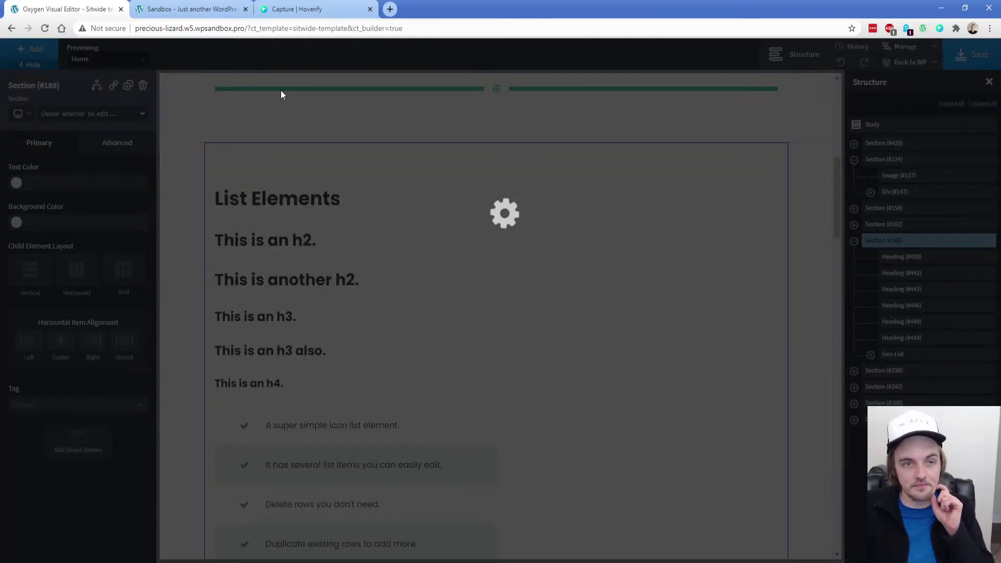
{"action": "left_click", "coordinate": [183, 11]}
{"action": "left_click", "coordinate": [46, 29]}
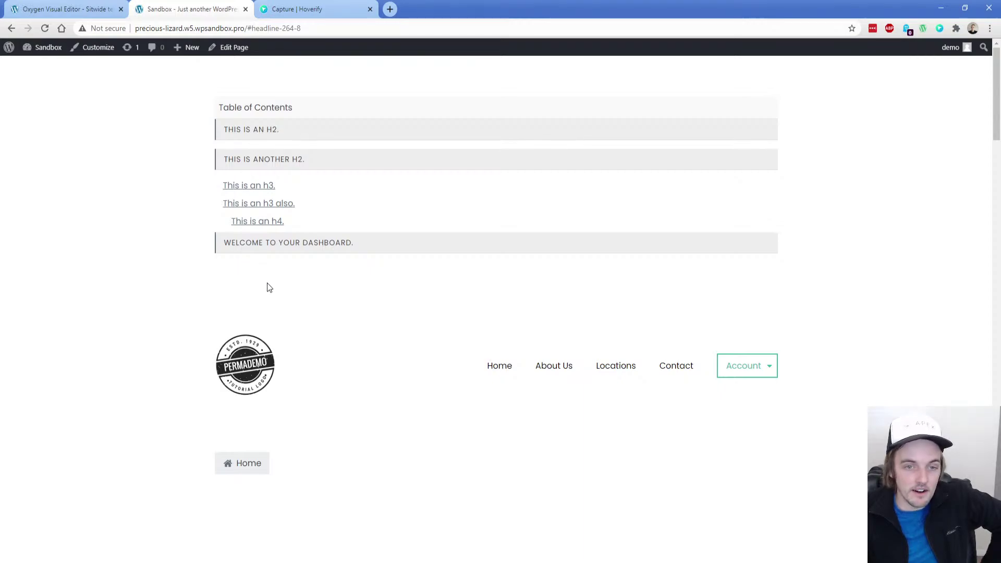
Follow the "This is an h3 also." entry in the table of contents, check the target heading and return to the page's beginning
{"action": "left_click", "coordinate": [278, 208]}
{"action": "scroll", "coordinate": [211, 239], "scroll_direction": "up", "scroll_amount": 1}
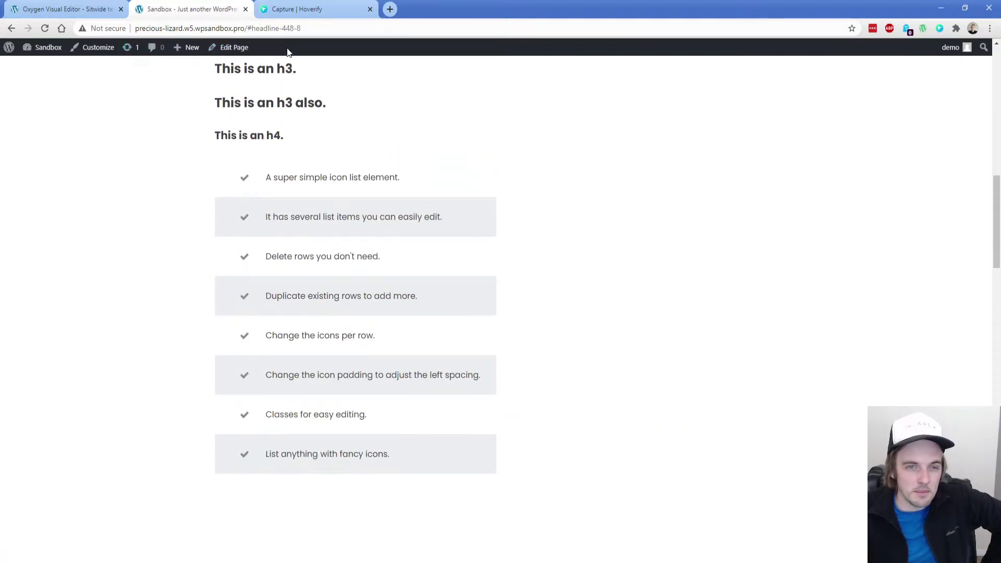
{"action": "left_click_drag", "start_coordinate": [217, 102], "coordinate": [340, 100]}
{"action": "triple_click", "coordinate": [267, 105]}
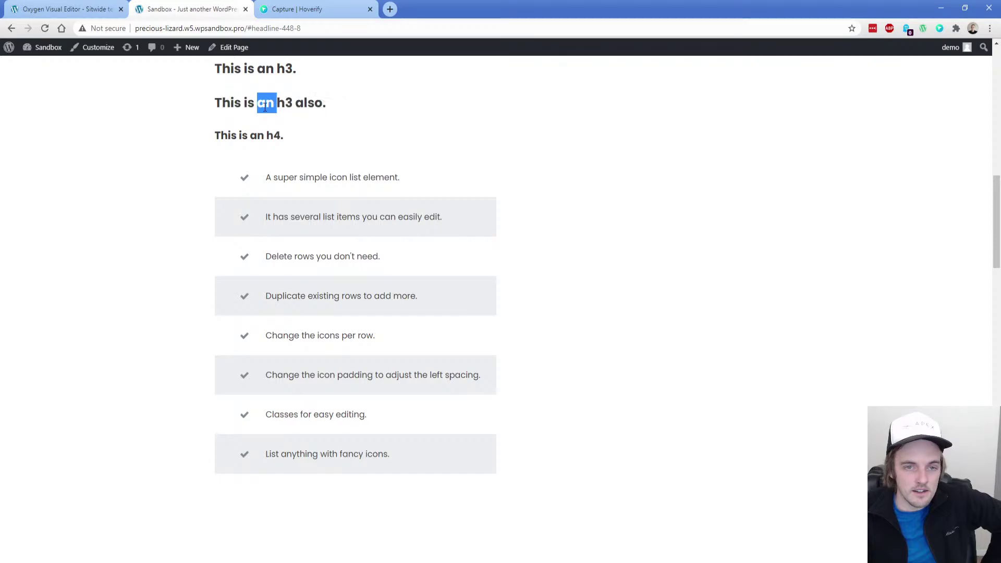
{"action": "left_click", "coordinate": [226, 121]}
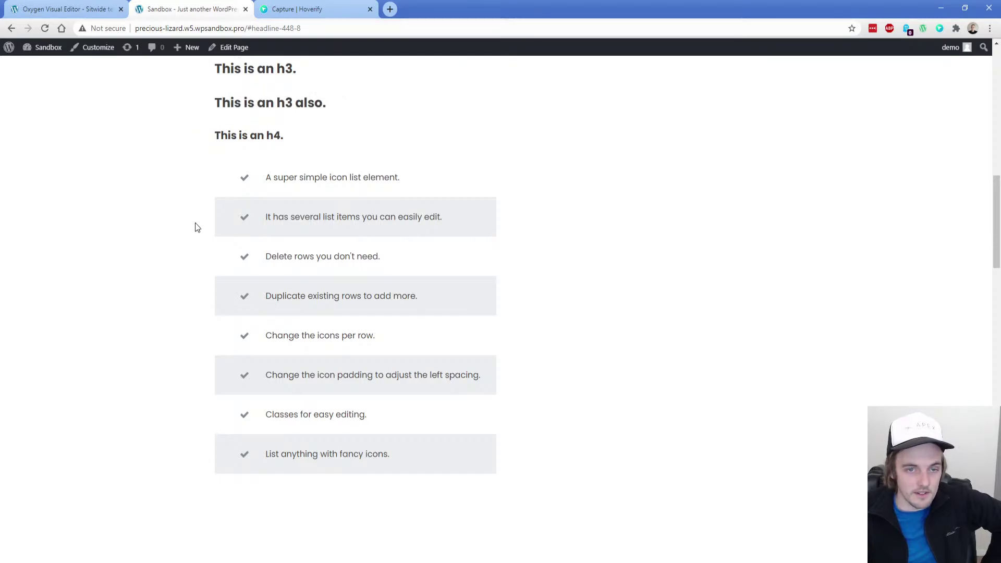
{"action": "scroll", "coordinate": [202, 213], "scroll_direction": "up", "scroll_amount": 10}
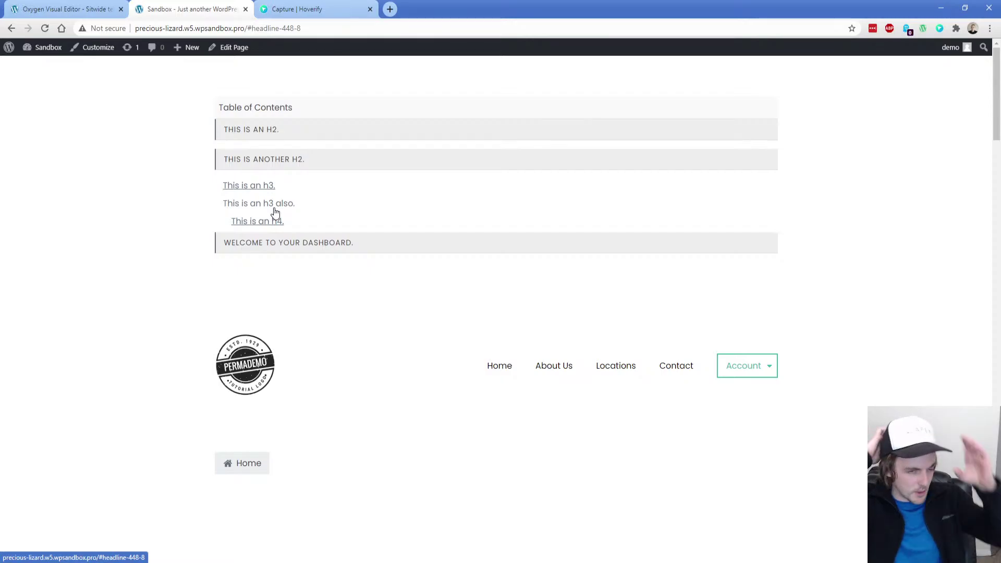
Return to the Oxygen editor and inspect the H3 to H6 sub-item links of the Table Of Contents element
{"action": "left_click", "coordinate": [65, 9]}
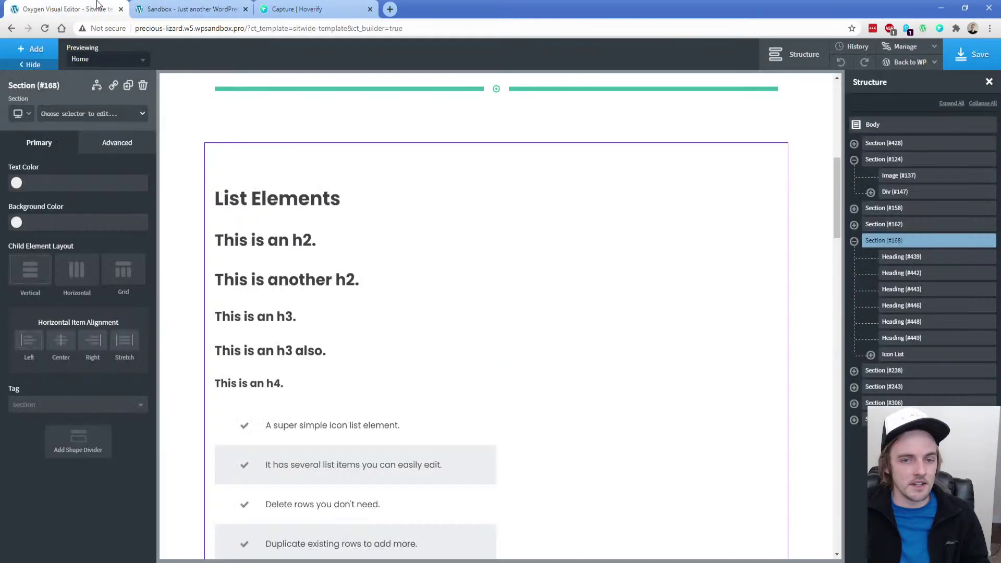
{"action": "scroll", "coordinate": [324, 286], "scroll_direction": "down", "scroll_amount": 1}
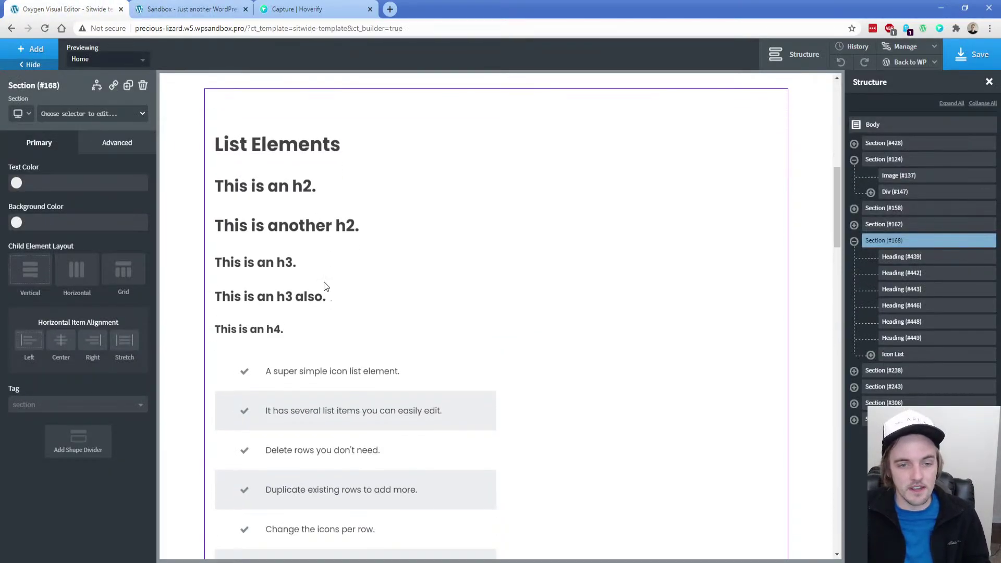
{"action": "scroll", "coordinate": [374, 275], "scroll_direction": "up", "scroll_amount": 9}
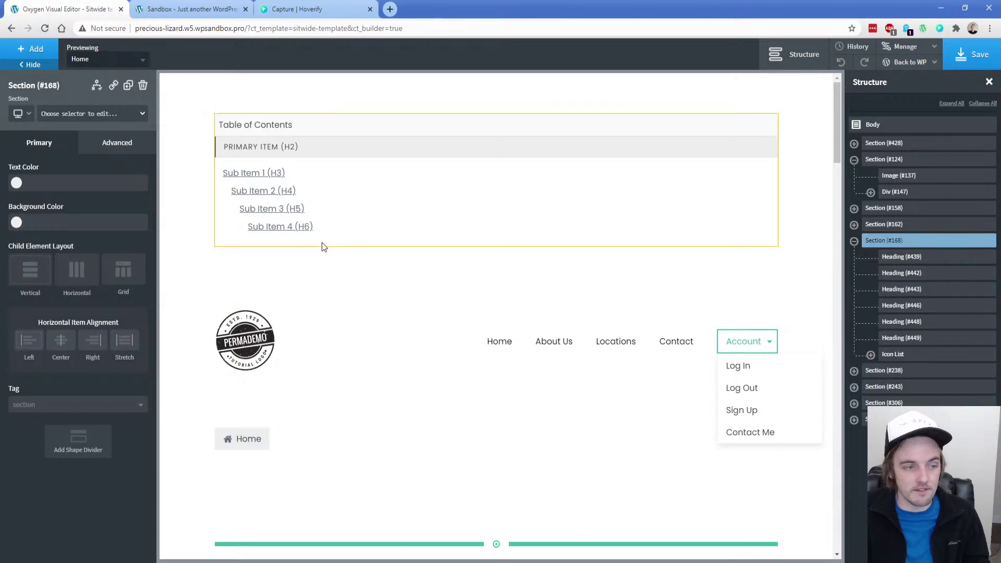
{"action": "left_click", "coordinate": [262, 191]}
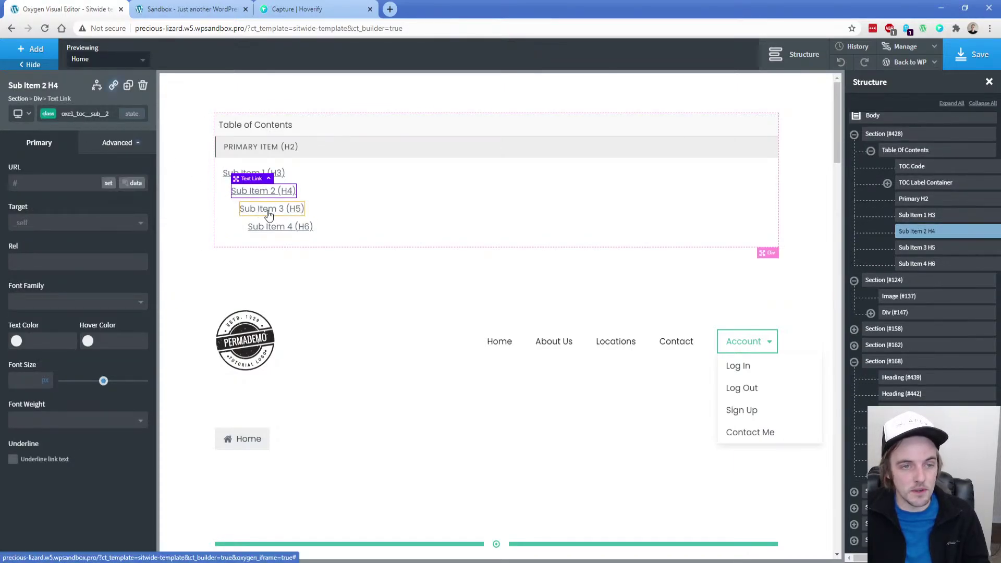
{"action": "left_click", "coordinate": [253, 209]}
{"action": "left_click", "coordinate": [270, 228]}
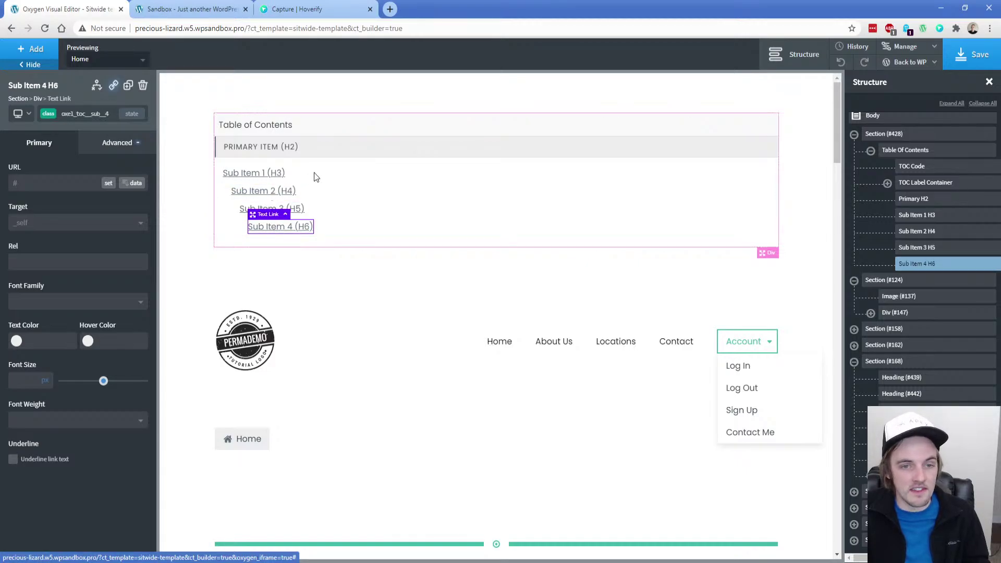
{"action": "left_click", "coordinate": [265, 174]}
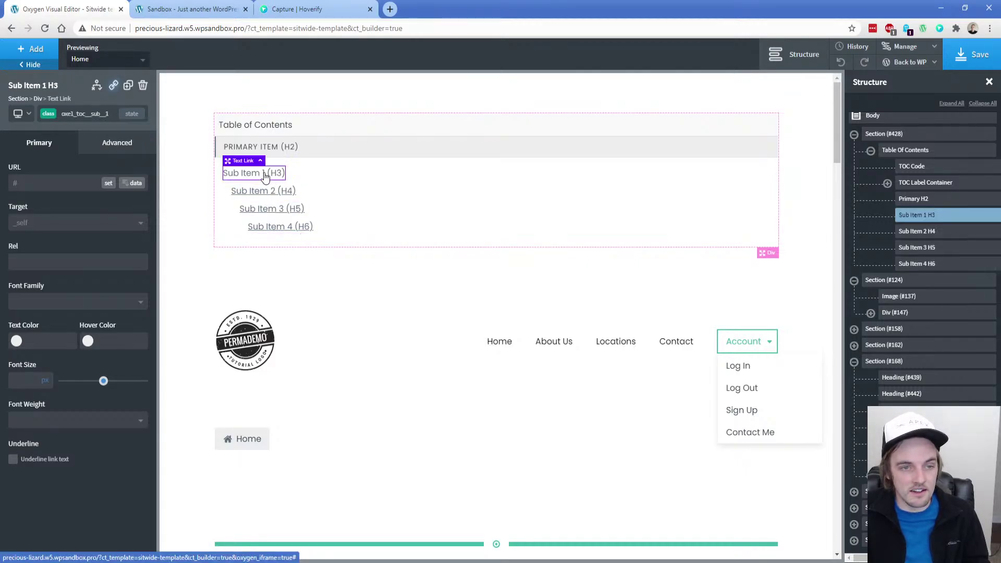
Set the background color of the Primary H2 link in the table of contents to the atomic Secondary global color
{"action": "left_click", "coordinate": [328, 153]}
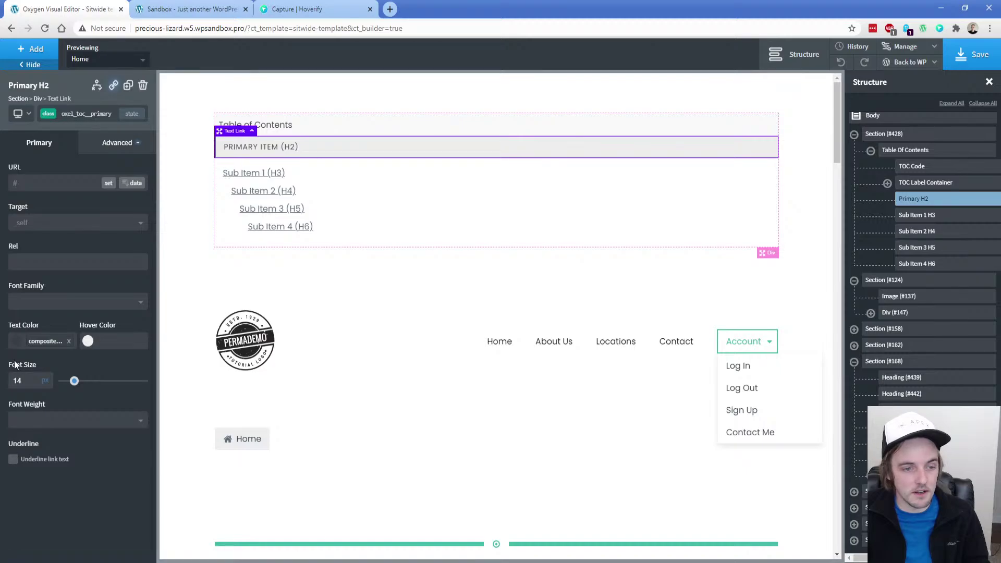
{"action": "left_click", "coordinate": [117, 142]}
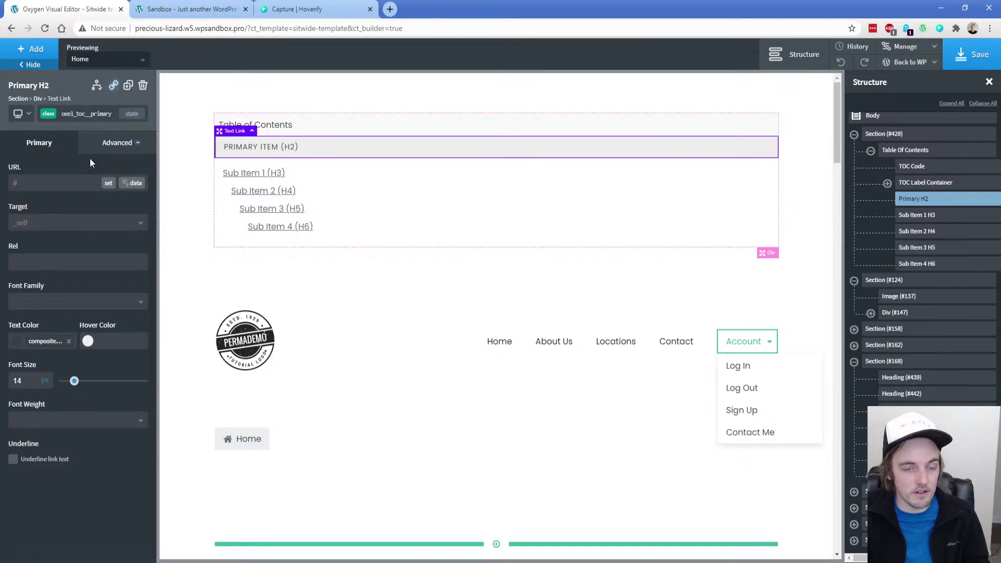
{"action": "left_click", "coordinate": [83, 172]}
{"action": "left_click", "coordinate": [16, 208]}
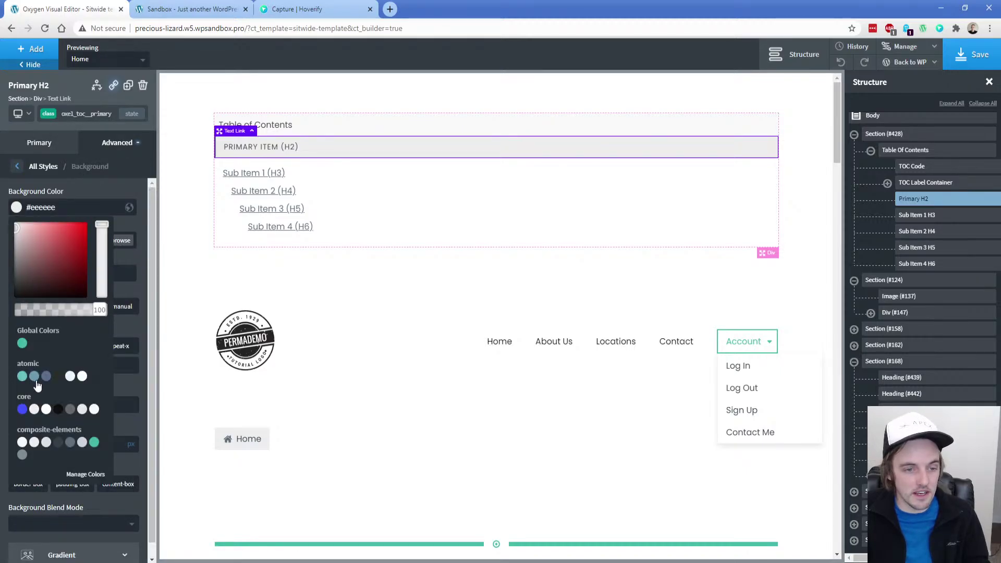
{"action": "left_click", "coordinate": [46, 376]}
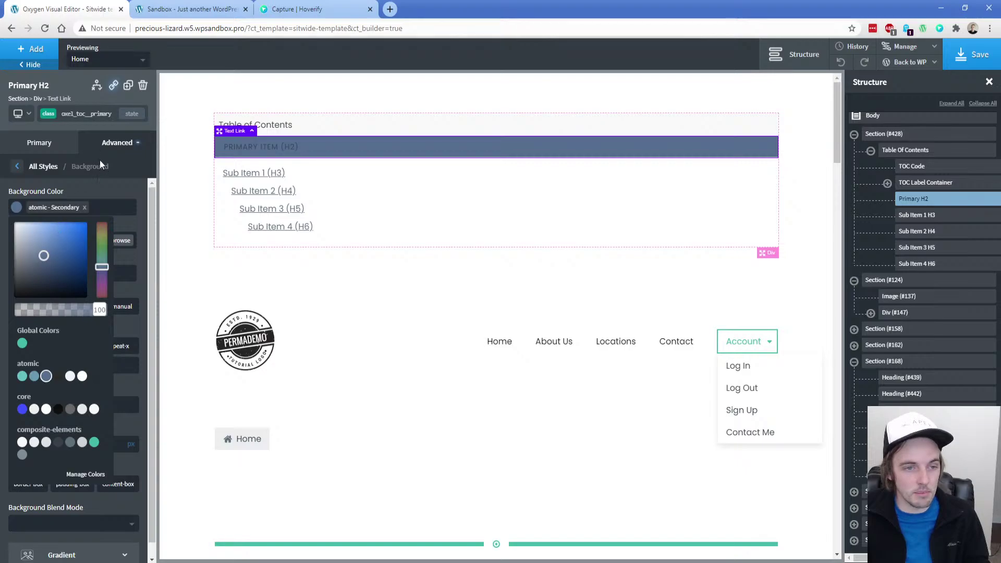
Set the Primary H2 link's typography color to white (#ffffff)
{"action": "left_click", "coordinate": [43, 166]}
{"action": "left_click", "coordinate": [78, 259]}
{"action": "left_click", "coordinate": [16, 247]}
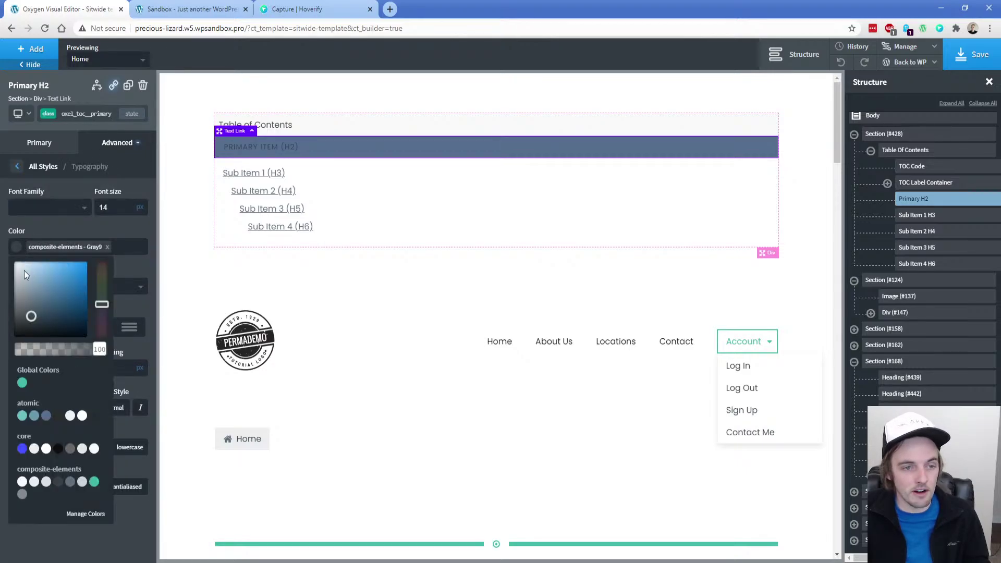
{"action": "left_click", "coordinate": [17, 265]}
{"action": "left_click", "coordinate": [359, 206]}
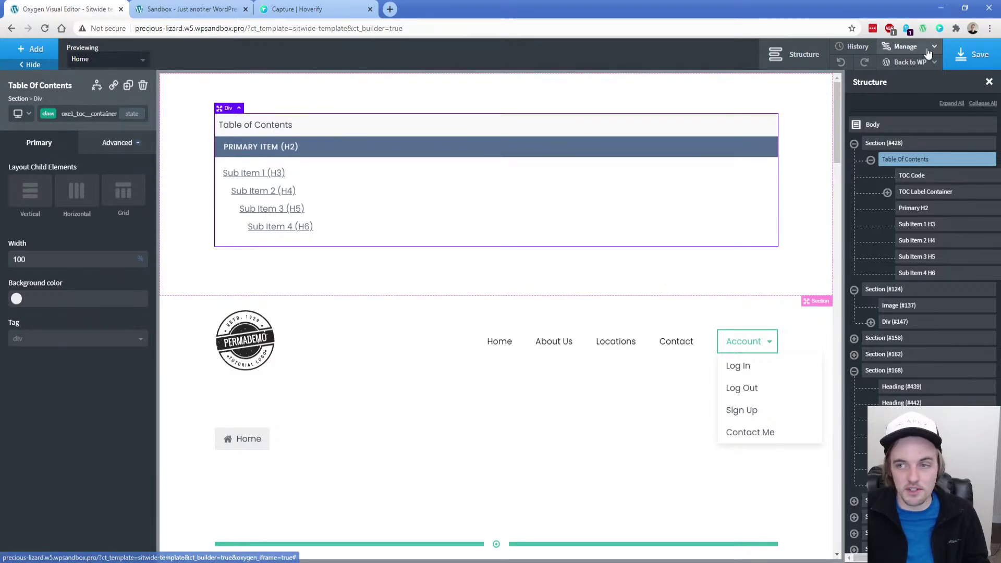
Save the template, check the restyled table of contents on the reloaded Sandbox site, and return to the Oxygen editor
{"action": "left_click", "coordinate": [959, 49]}
{"action": "left_click", "coordinate": [214, 9]}
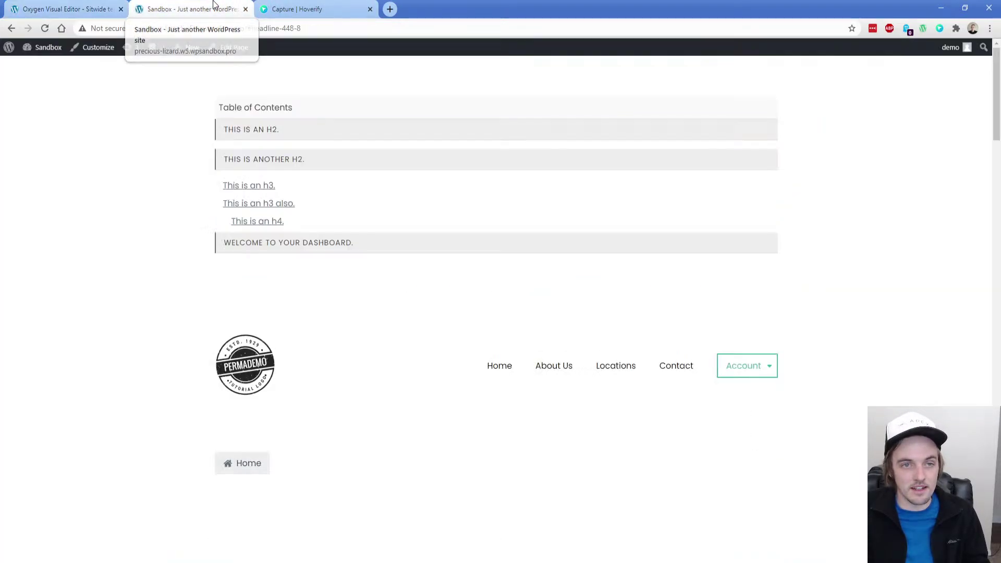
{"action": "left_click", "coordinate": [46, 28]}
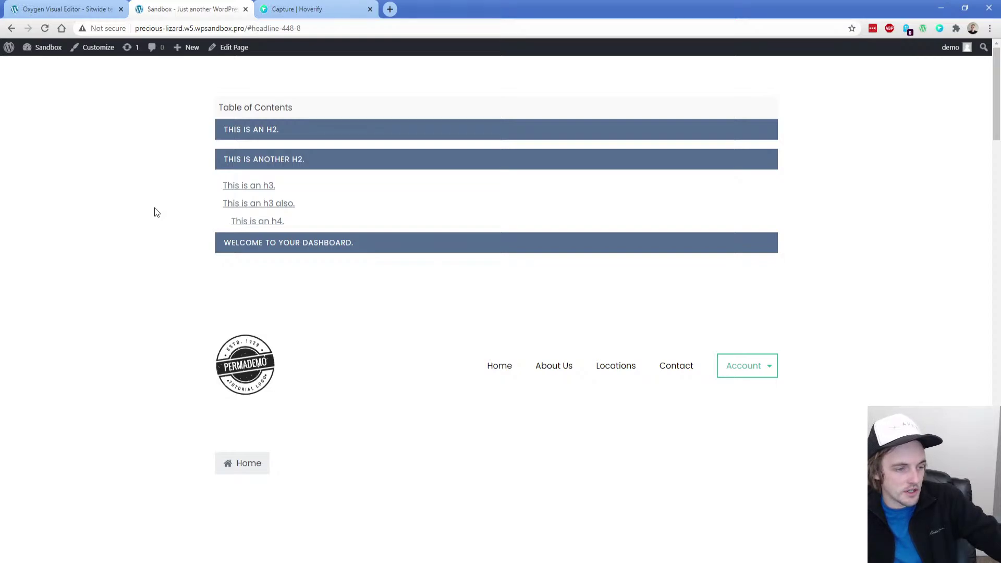
{"action": "left_click", "coordinate": [86, 3]}
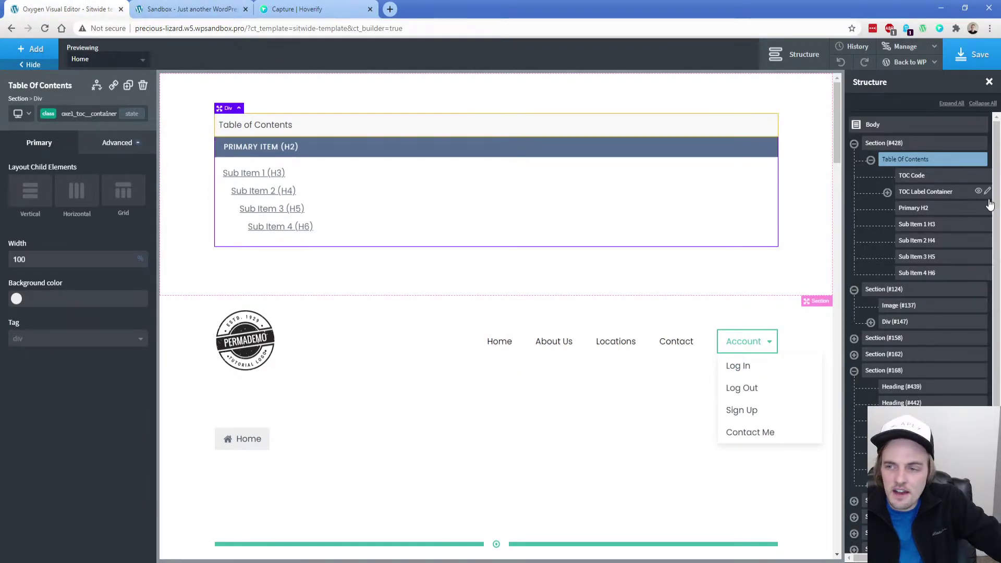
Toggle the Table Of Contents element's visibility in the editor off and on, and look over its element options
{"action": "left_click", "coordinate": [964, 161]}
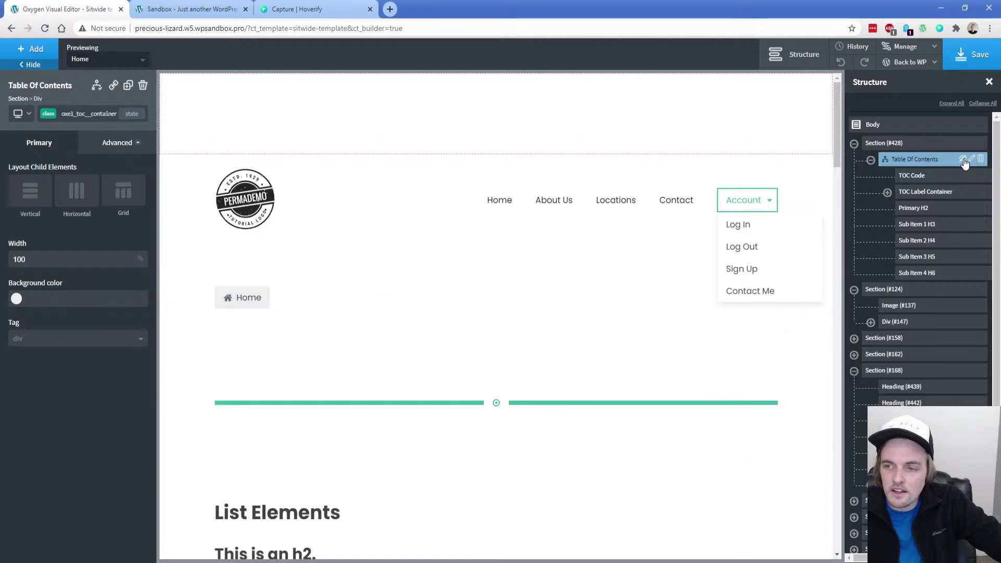
{"action": "left_click", "coordinate": [964, 161]}
{"action": "left_click", "coordinate": [963, 161]}
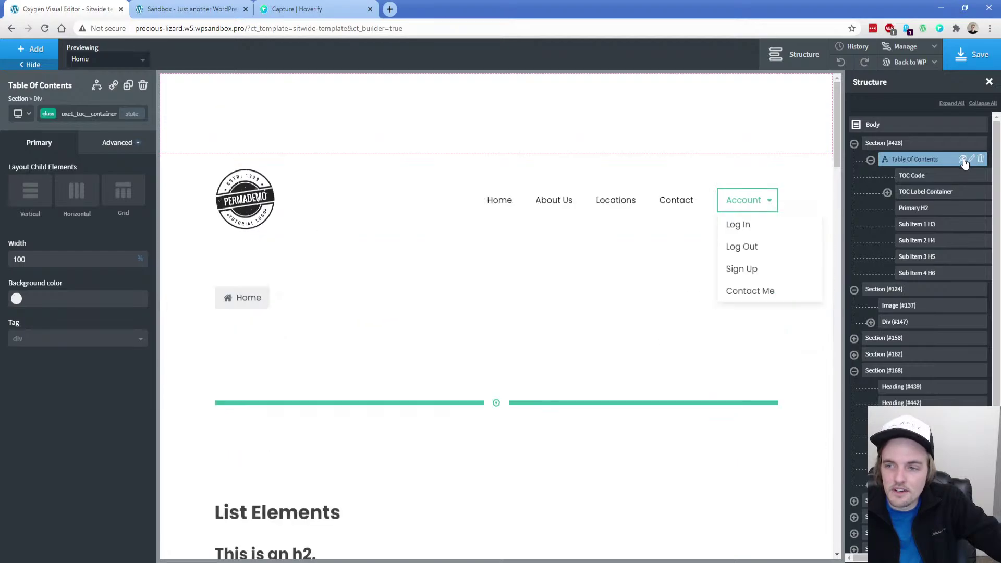
{"action": "left_click", "coordinate": [964, 160]}
{"action": "left_click", "coordinate": [964, 161]}
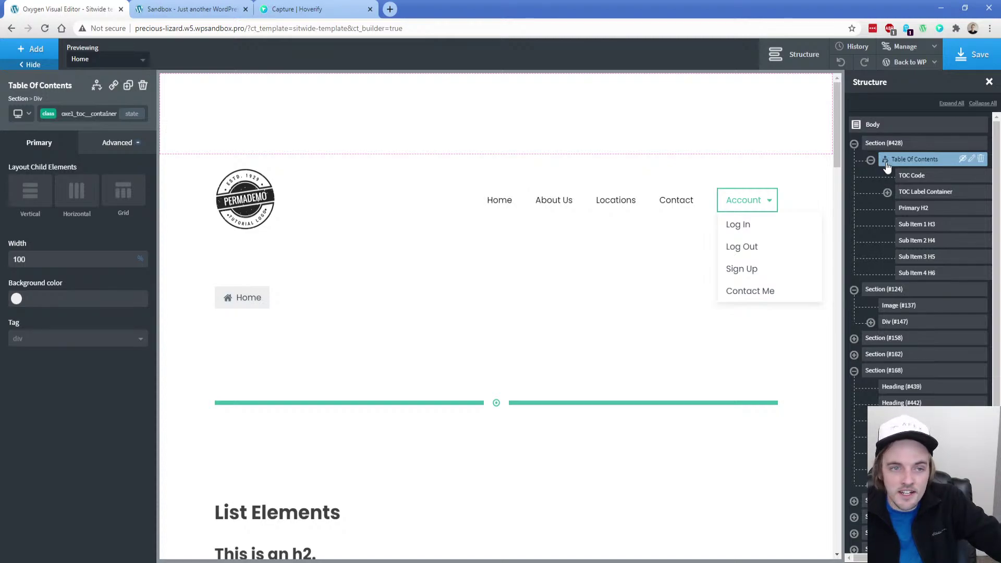
{"action": "left_click", "coordinate": [963, 159]}
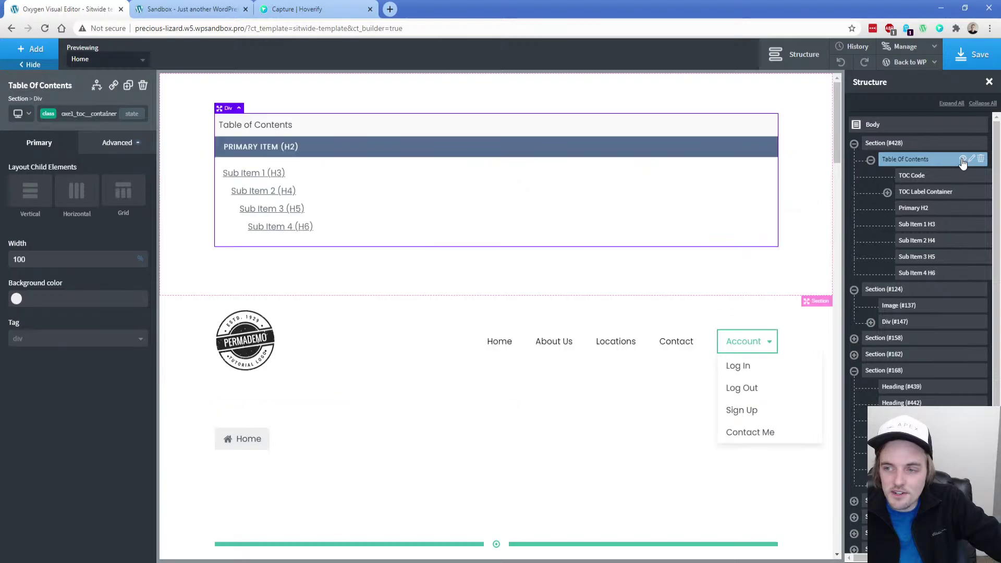
{"action": "left_click", "coordinate": [973, 160]}
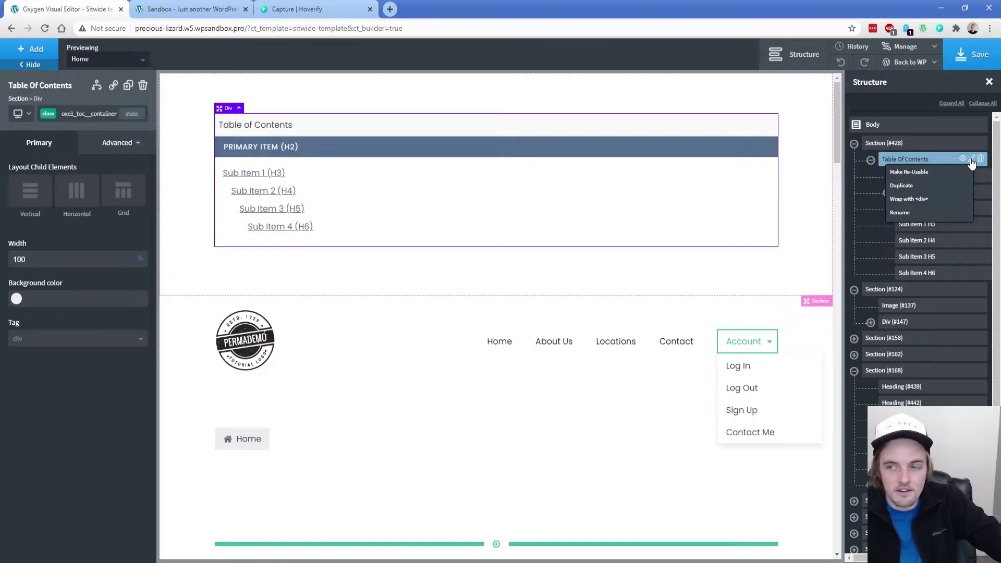
{"action": "left_click", "coordinate": [188, 170]}
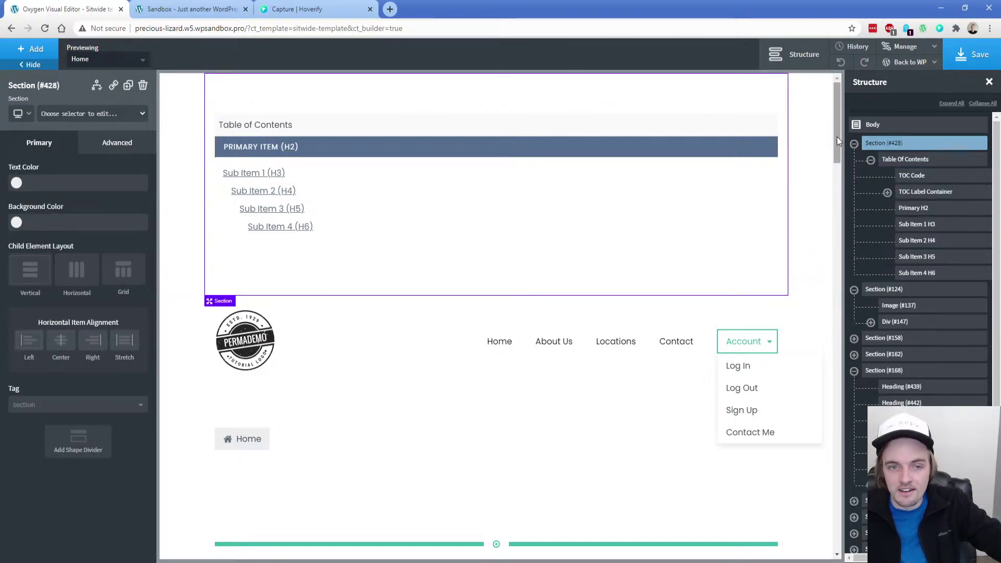
Look over the Table Of Contents container and its item elements from Primary H2 through Sub Item 4 H6
{"action": "left_click", "coordinate": [329, 169]}
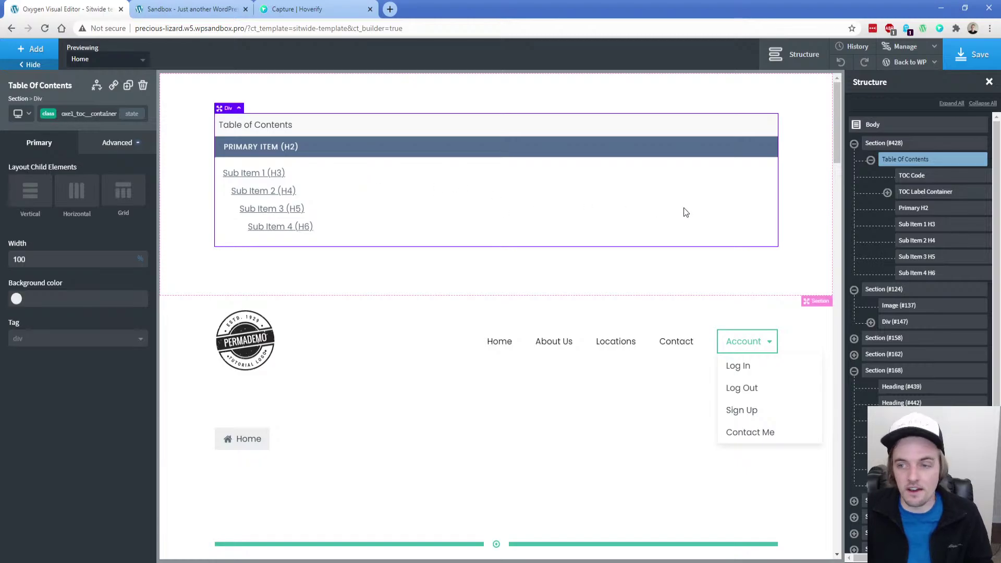
{"action": "left_click", "coordinate": [922, 209]}
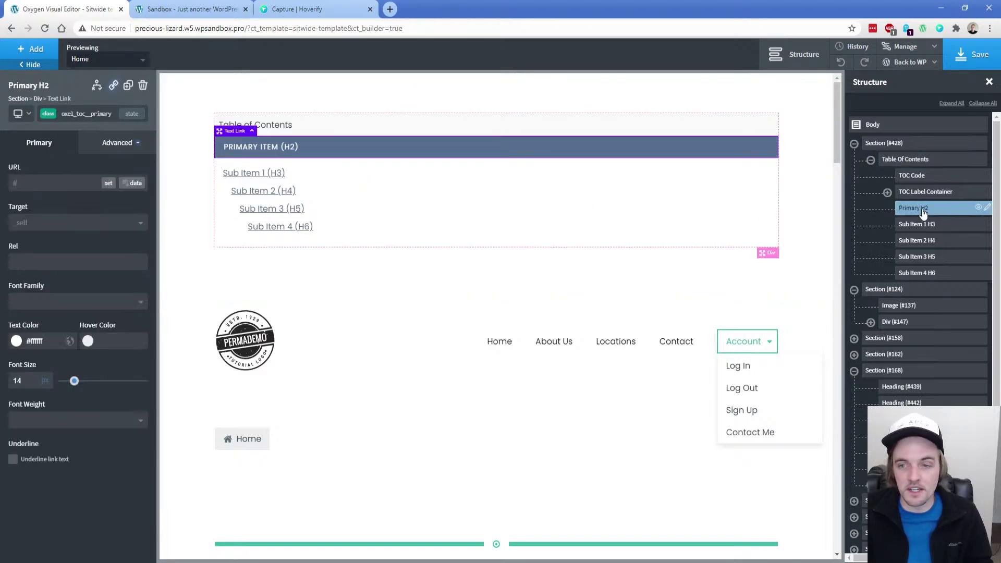
{"action": "left_click", "coordinate": [923, 226]}
{"action": "left_click", "coordinate": [918, 243]}
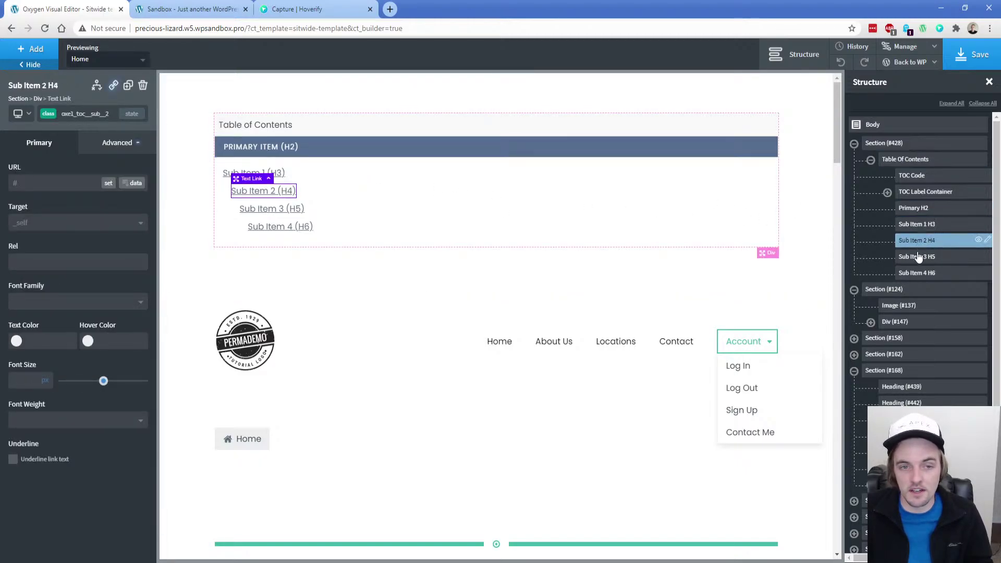
{"action": "left_click", "coordinate": [920, 257]}
{"action": "left_click", "coordinate": [921, 275]}
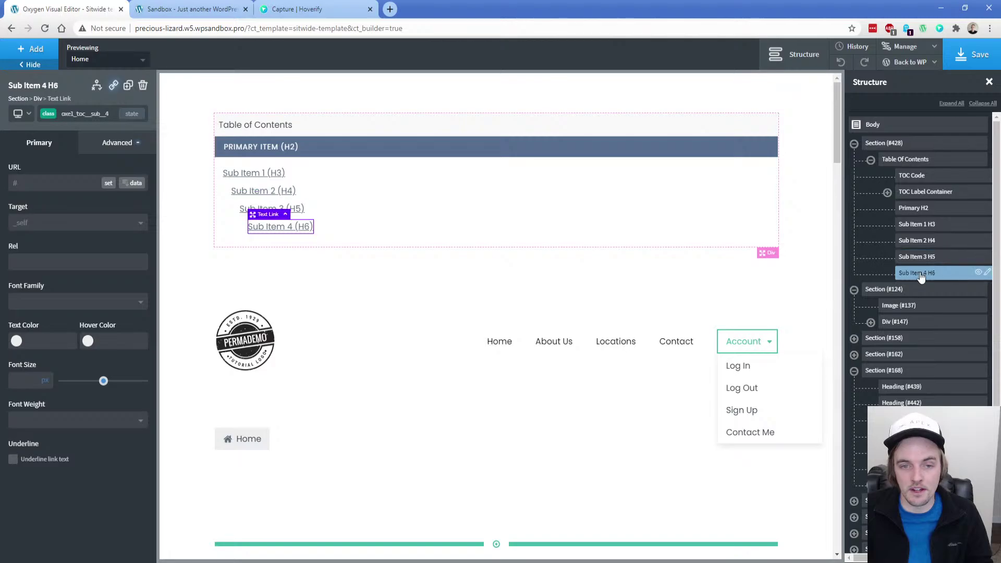
Read through the JavaScript of the TOC Code block and highlight the toc-skip selector in its heading exclusion check
{"action": "left_click", "coordinate": [911, 177]}
{"action": "left_click", "coordinate": [59, 269]}
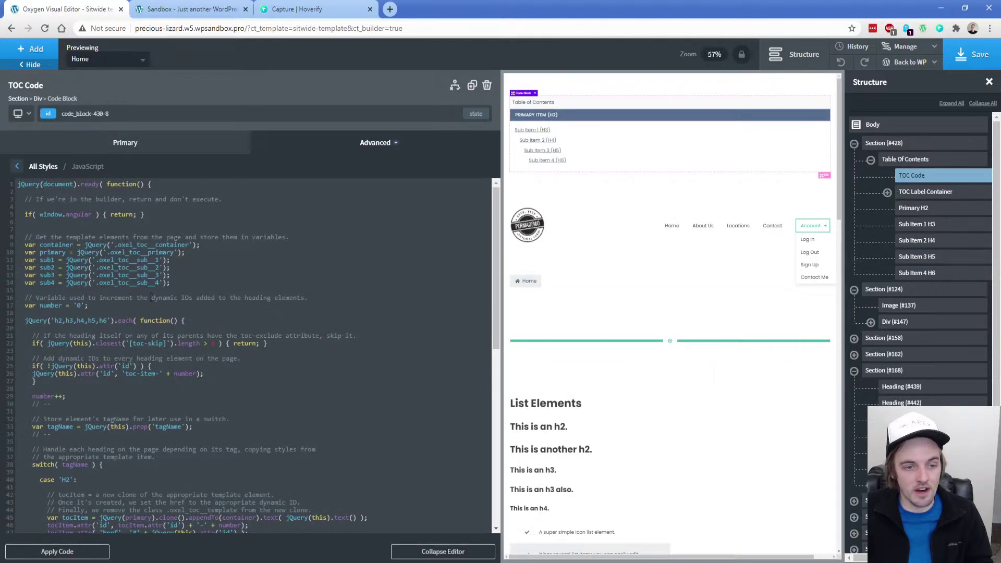
{"action": "scroll", "coordinate": [183, 331], "scroll_direction": "down", "scroll_amount": 8}
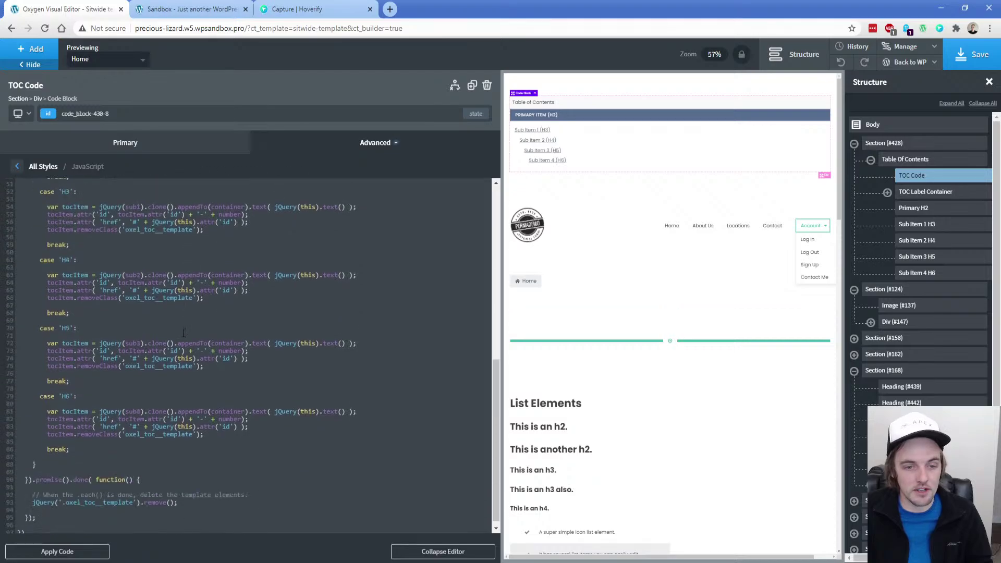
{"action": "scroll", "coordinate": [176, 353], "scroll_direction": "up", "scroll_amount": 8}
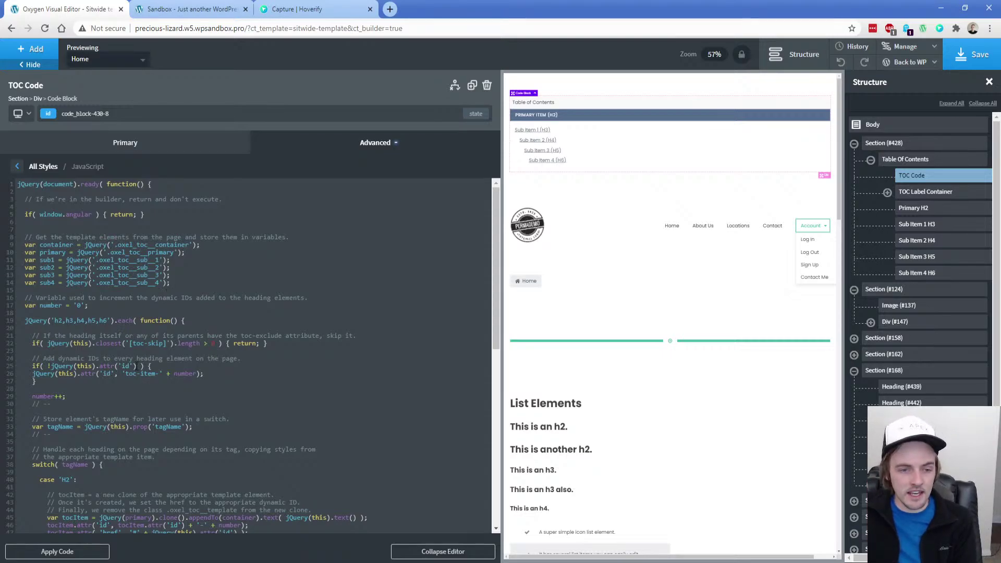
{"action": "left_click_drag", "start_coordinate": [130, 344], "coordinate": [167, 345]}
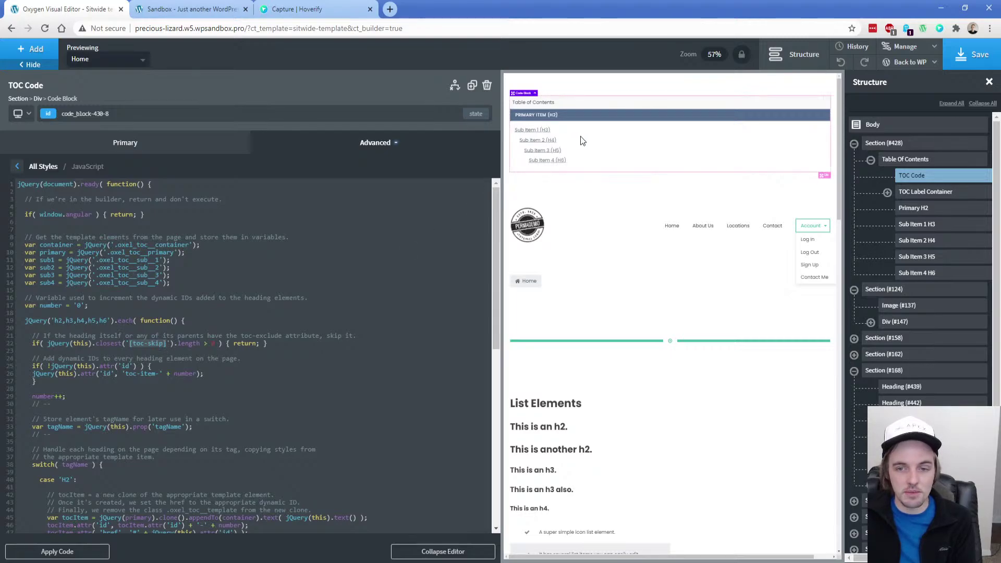
Switch to the Sandbox site to check which headings the table of contents lists, and return to the Oxygen editor
{"action": "left_click", "coordinate": [547, 451]}
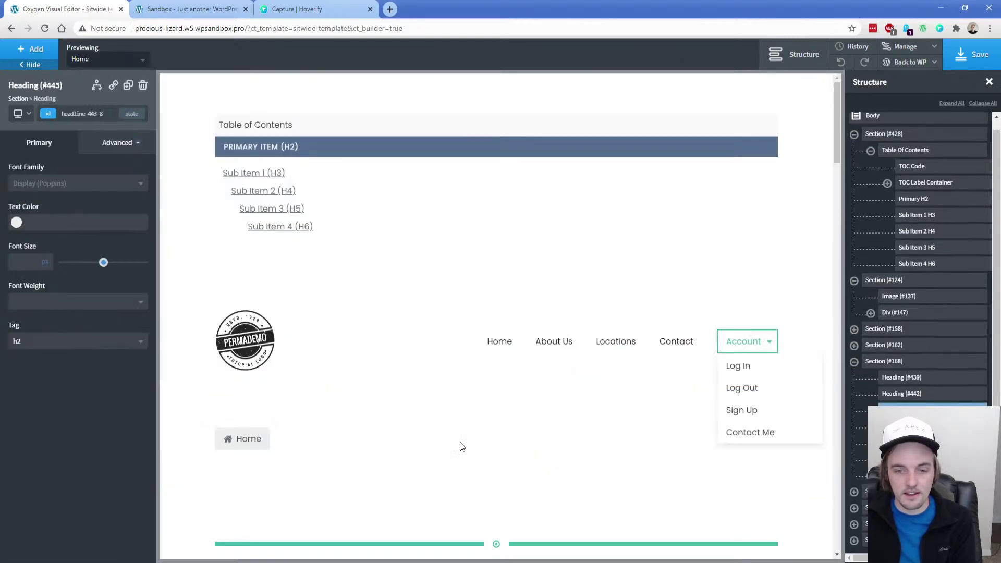
{"action": "left_click", "coordinate": [171, 10]}
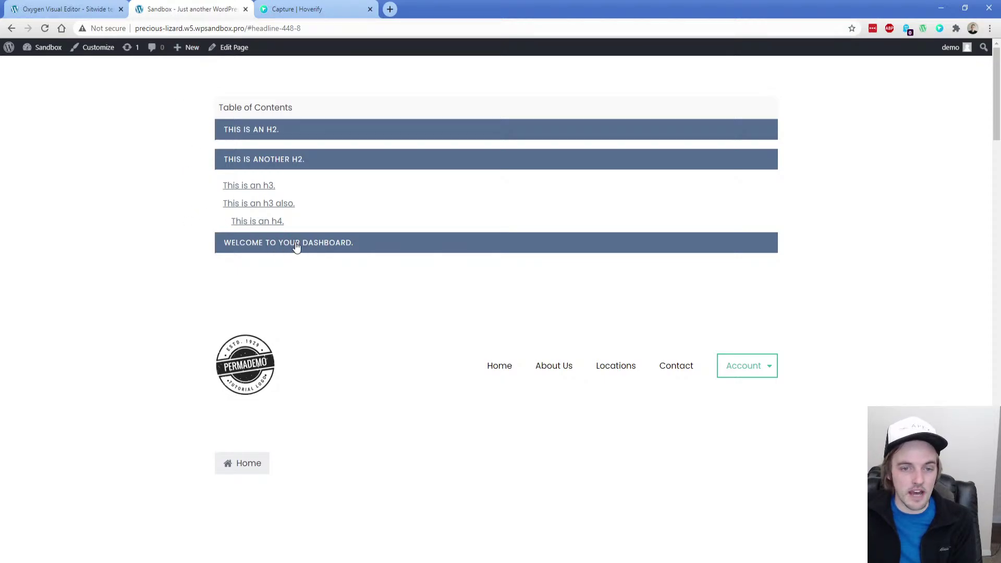
{"action": "left_click", "coordinate": [106, 5]}
Add a custom attribute named toc-skip with an empty value to the "Welcome to your dashboard." heading
{"action": "scroll", "coordinate": [175, 324], "scroll_direction": "down", "scroll_amount": 15}
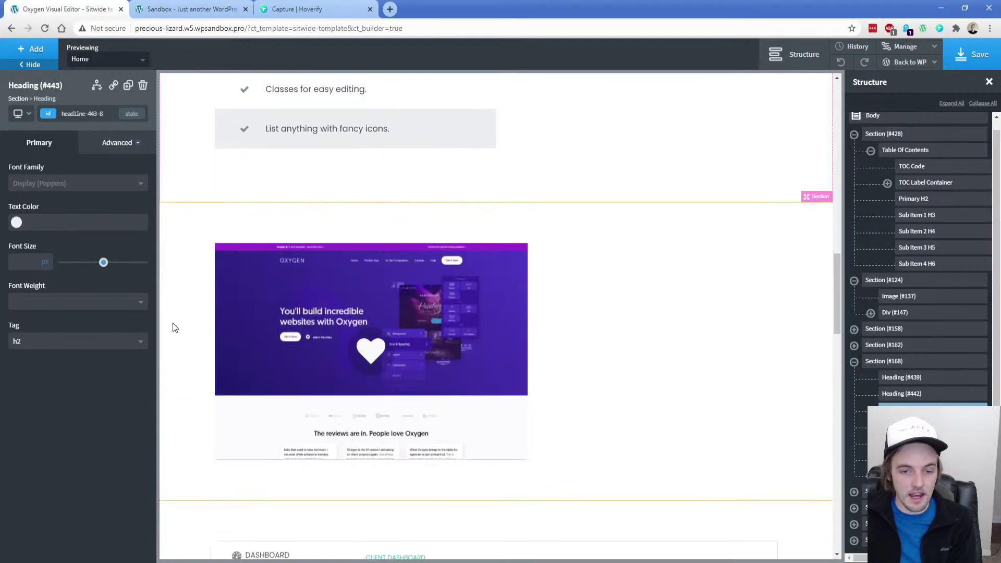
{"action": "scroll", "coordinate": [173, 321], "scroll_direction": "down", "scroll_amount": 3}
{"action": "left_click", "coordinate": [470, 139]}
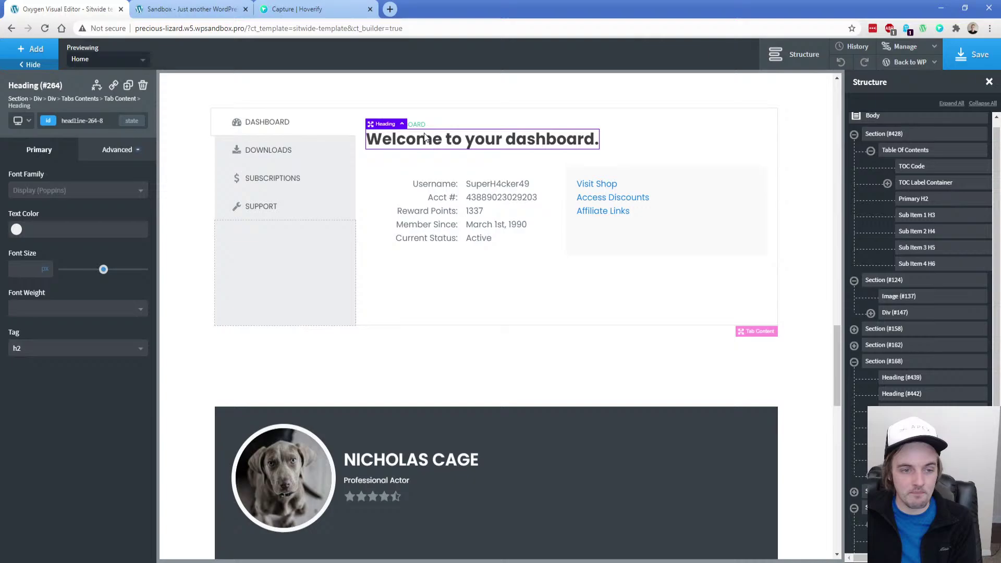
{"action": "left_click", "coordinate": [123, 156]}
{"action": "left_click", "coordinate": [73, 403]}
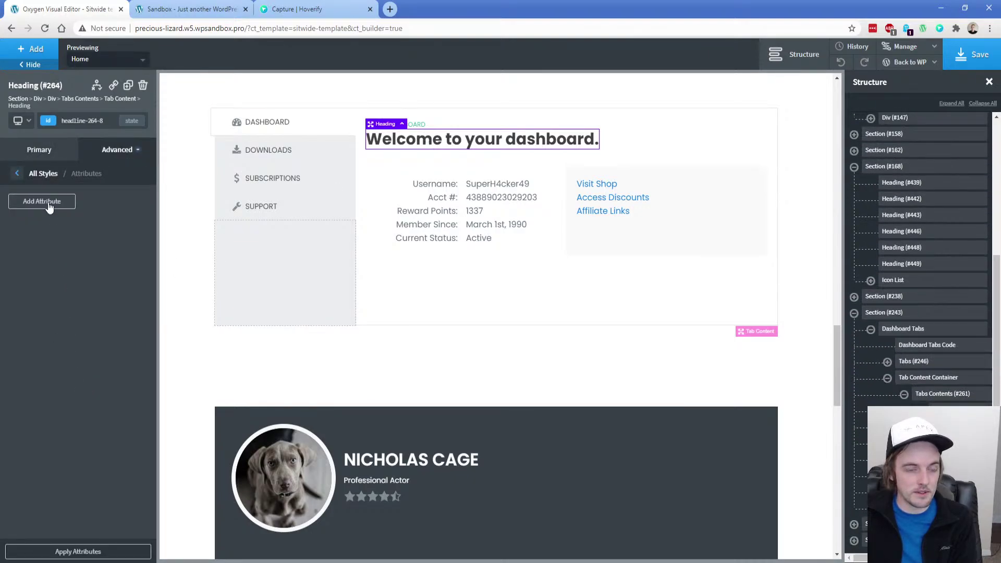
{"action": "left_click", "coordinate": [49, 208]}
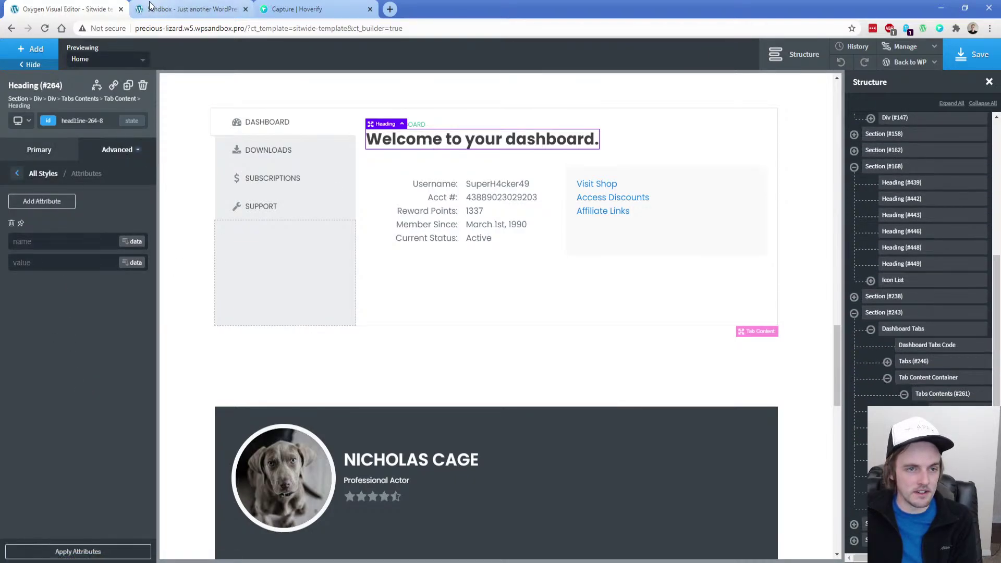
{"action": "left_click", "coordinate": [57, 242]}
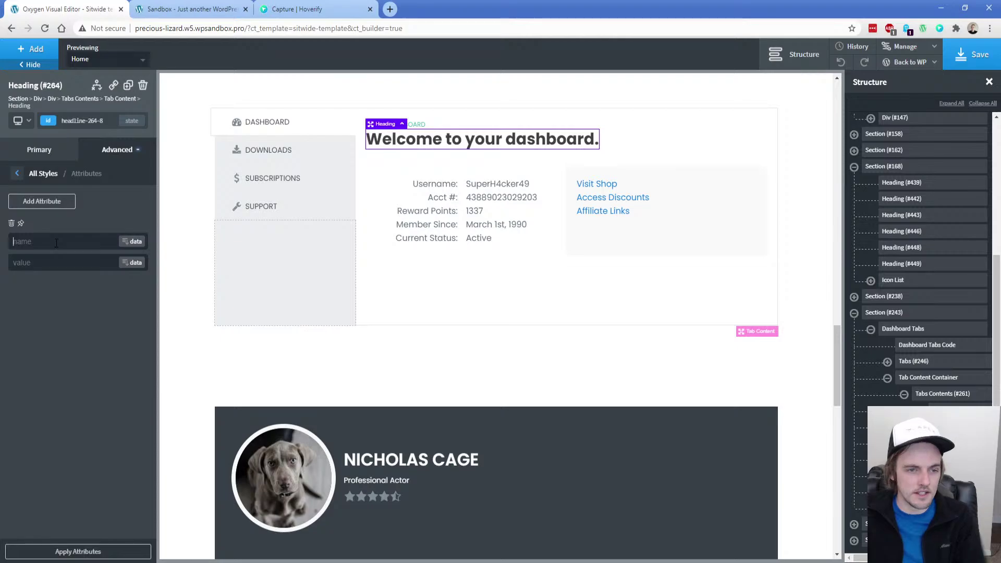
{"action": "type", "text": "toc-skip"}
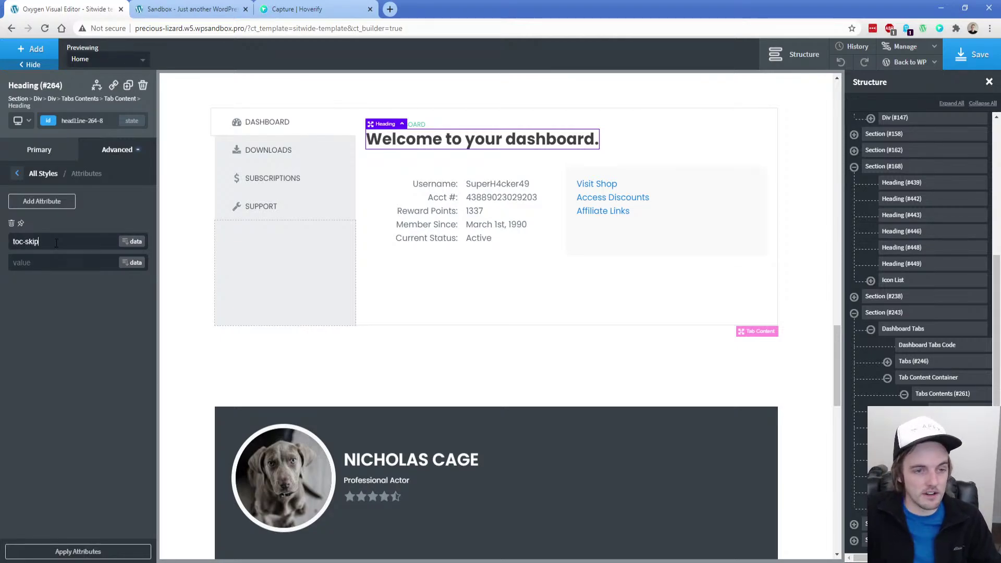
Look at the Dashboard Tabs Code JavaScript, and check the exclusion attribute's name in the TOC Code JavaScript
{"action": "left_click", "coordinate": [914, 346]}
{"action": "left_click", "coordinate": [69, 270]}
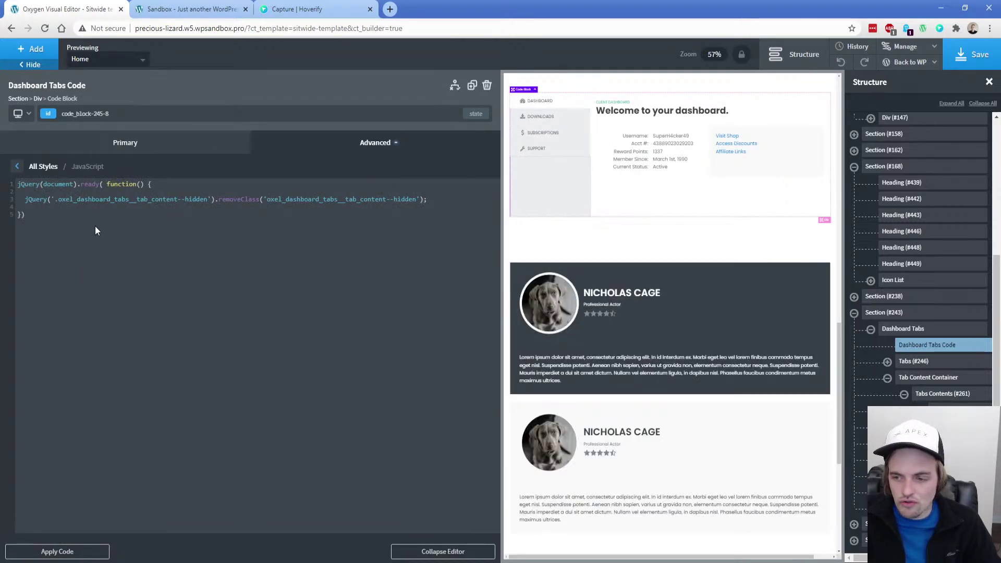
{"action": "scroll", "coordinate": [904, 208], "scroll_direction": "up", "scroll_amount": 5}
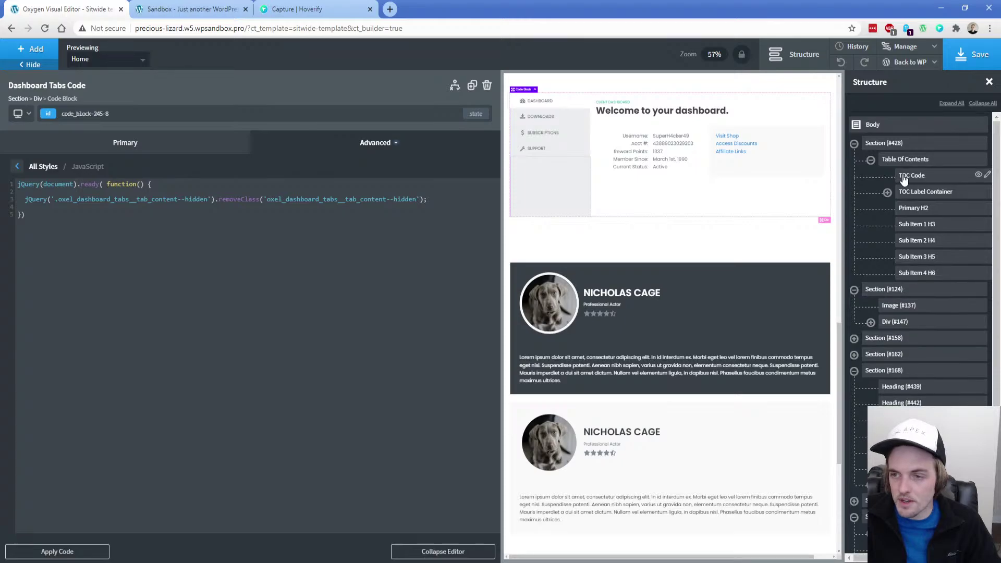
{"action": "left_click", "coordinate": [905, 180]}
{"action": "left_click", "coordinate": [73, 271]}
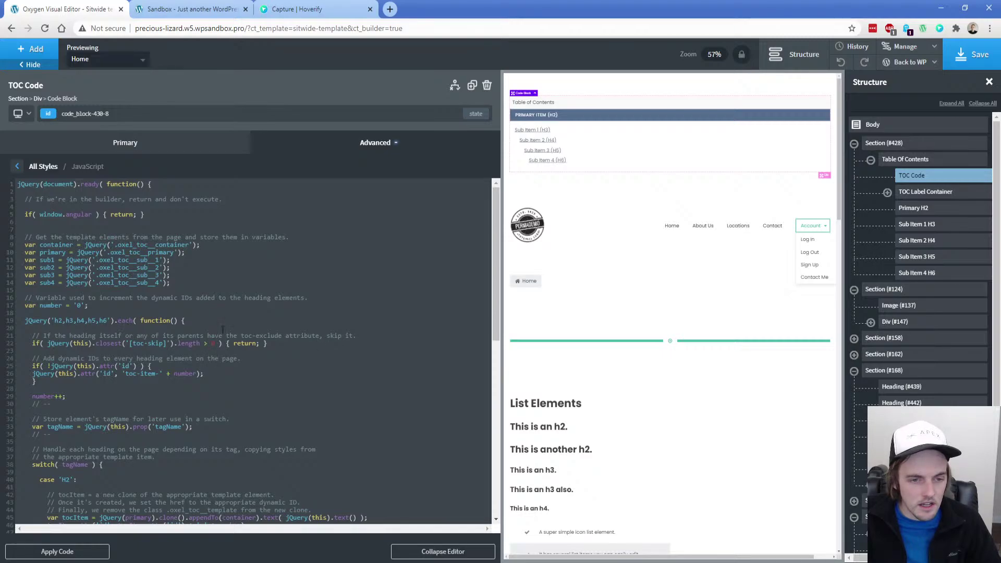
Save the template and check the table of contents on the reloaded Sandbox site
{"action": "left_click", "coordinate": [974, 55]}
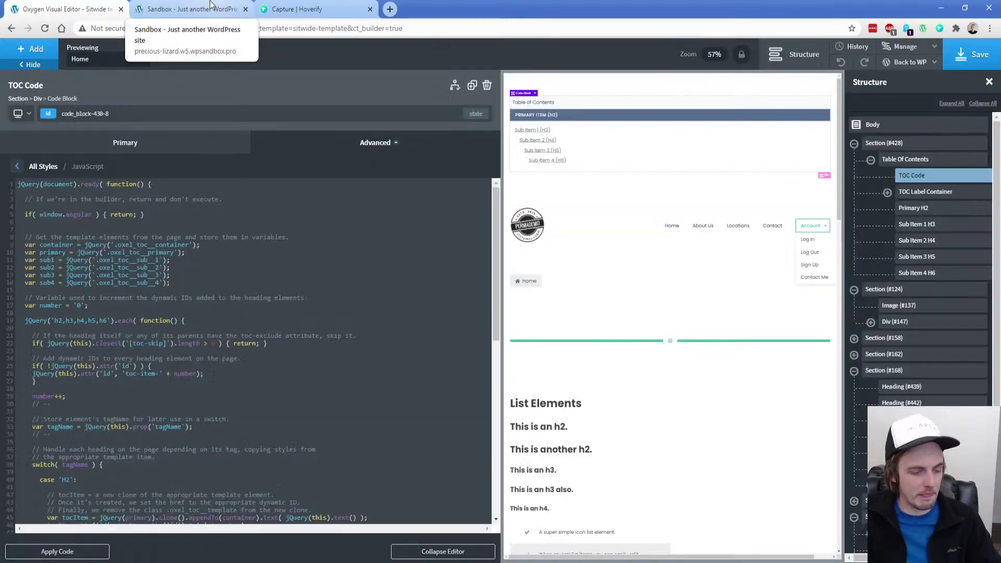
{"action": "left_click", "coordinate": [210, 9]}
{"action": "key", "text": "F5"}
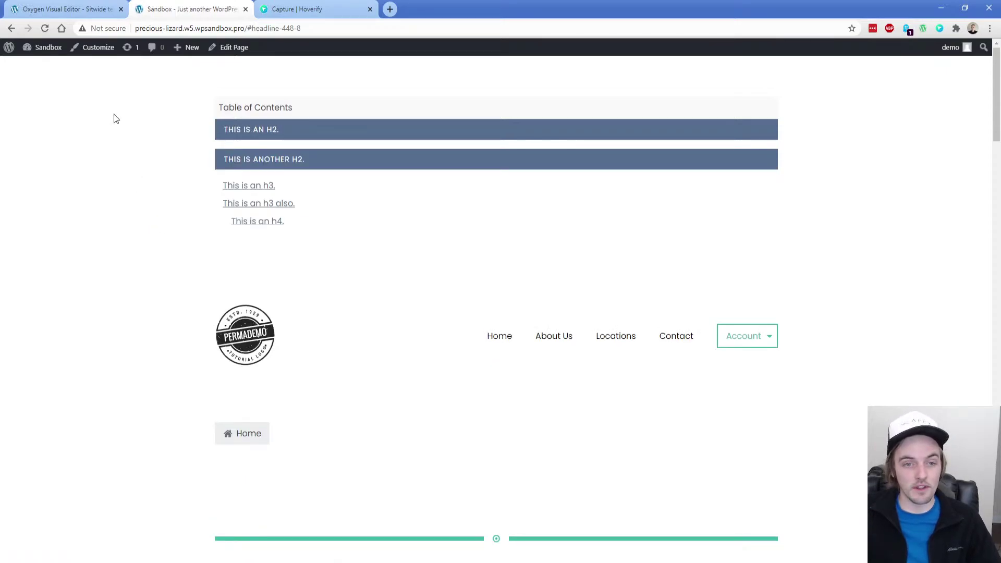
Return to the Oxygen editor and review the toc-skip attribute on the "Welcome to your dashboard." heading
{"action": "left_click", "coordinate": [68, 9]}
{"action": "scroll", "coordinate": [578, 360], "scroll_direction": "down", "scroll_amount": 10}
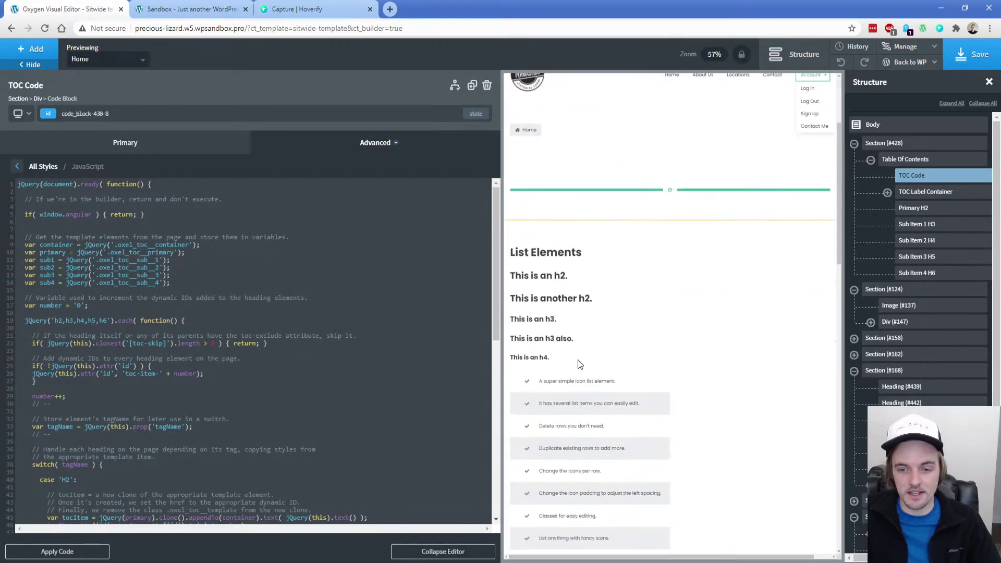
{"action": "left_click", "coordinate": [661, 294]}
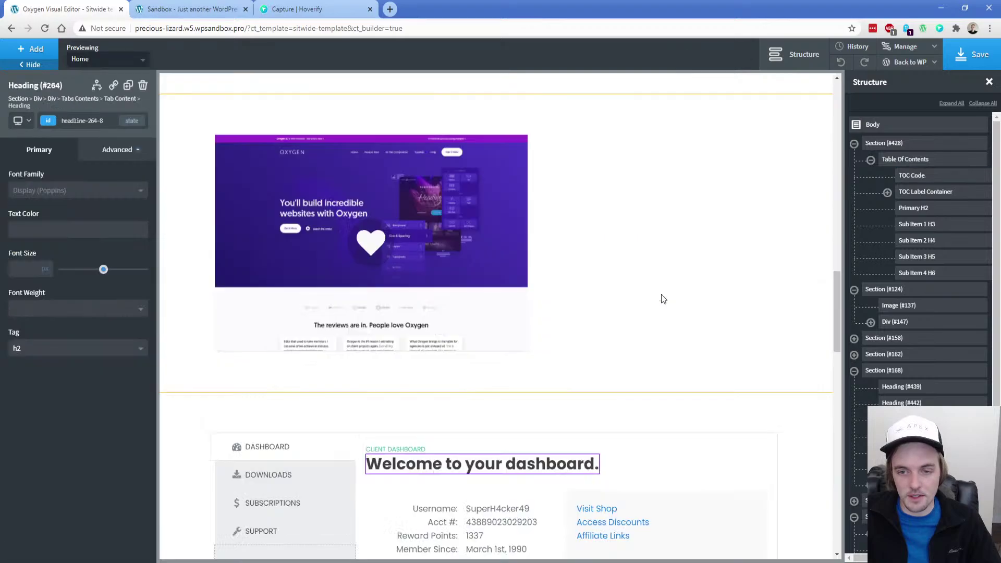
{"action": "scroll", "coordinate": [408, 351], "scroll_direction": "down", "scroll_amount": 3}
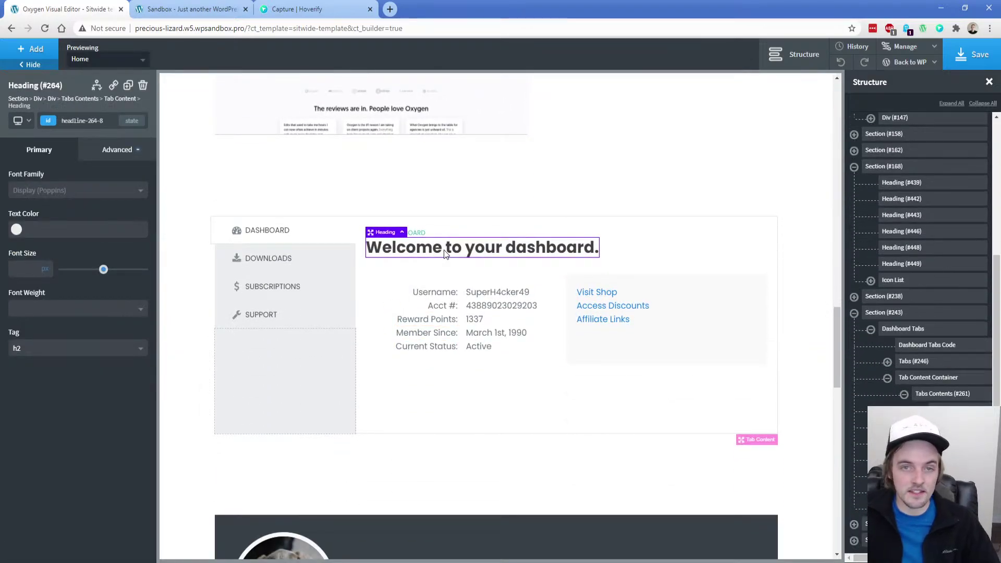
{"action": "left_click", "coordinate": [110, 151]}
{"action": "left_click", "coordinate": [93, 405]}
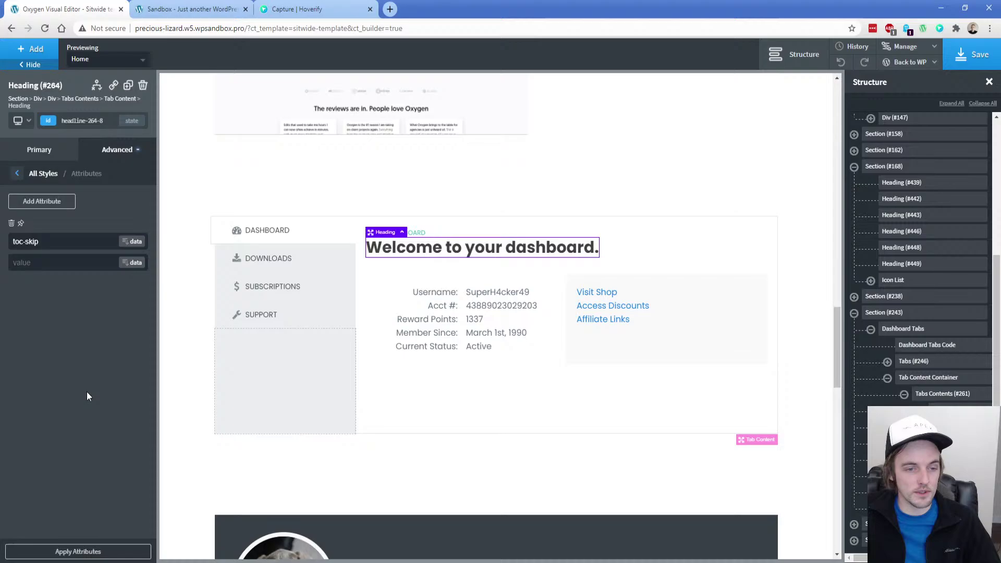
{"action": "triple_click", "coordinate": [55, 244]}
{"action": "left_click", "coordinate": [62, 243]}
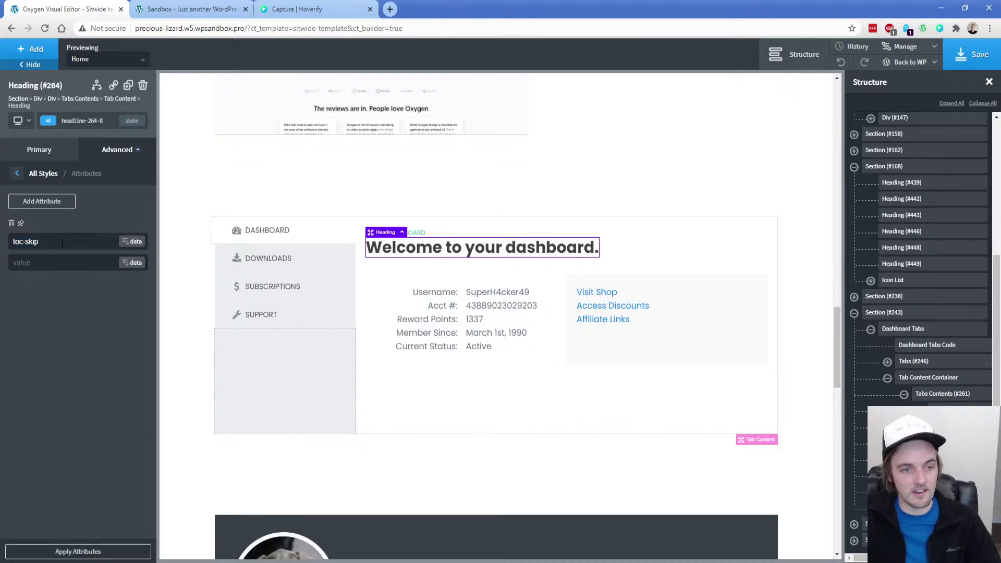
{"action": "left_click", "coordinate": [62, 243]}
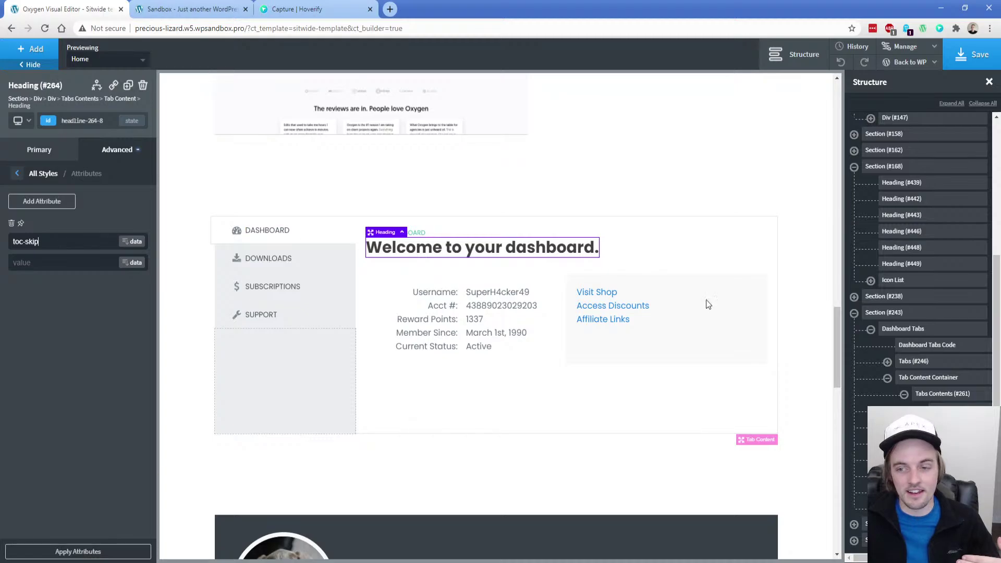
Review the whole TOC Code JavaScript of the Table Of Contents element once more, and select the page's Body element
{"action": "left_click_drag", "start_coordinate": [835, 328], "coordinate": [836, 92]}
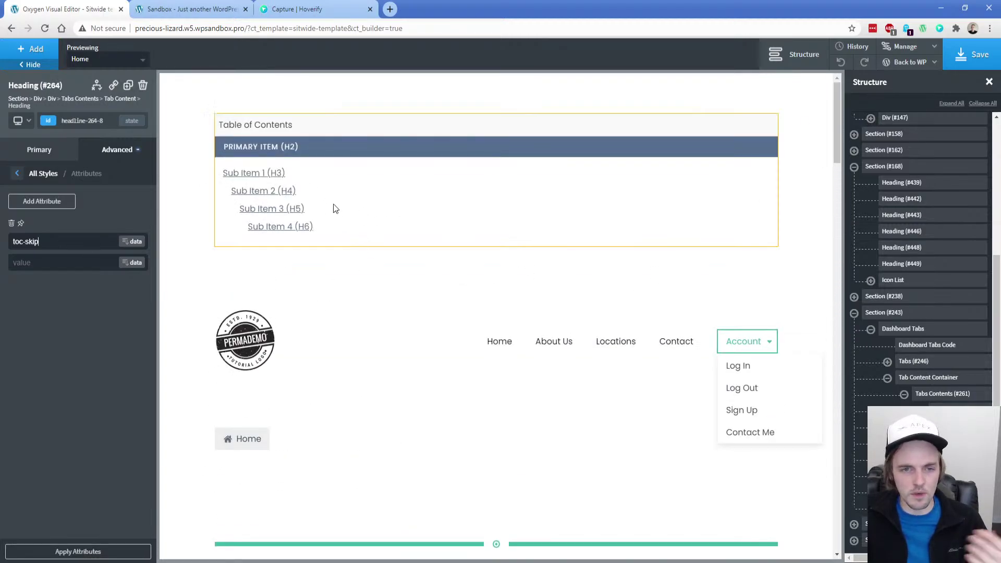
{"action": "left_click", "coordinate": [631, 179]}
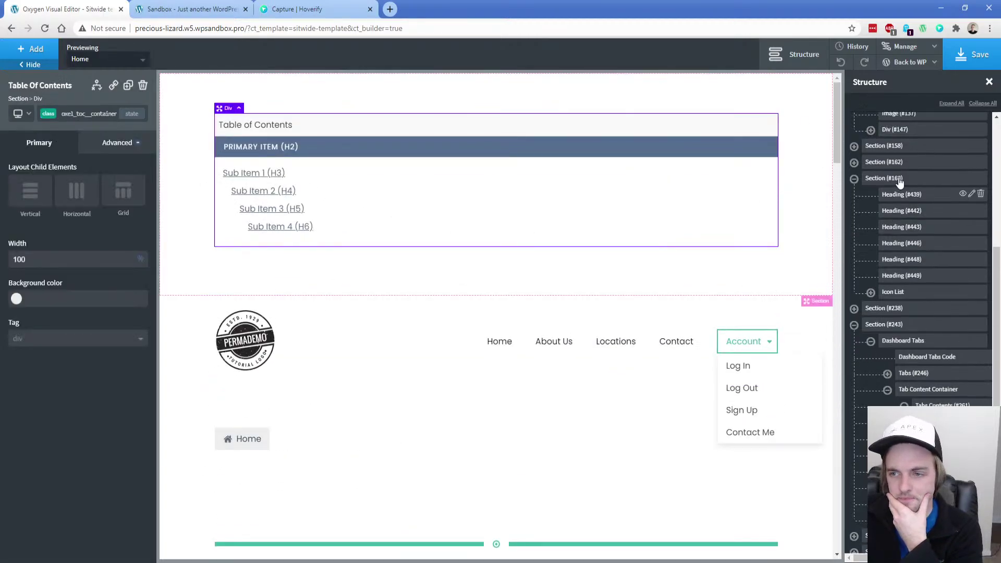
{"action": "left_click", "coordinate": [912, 176]}
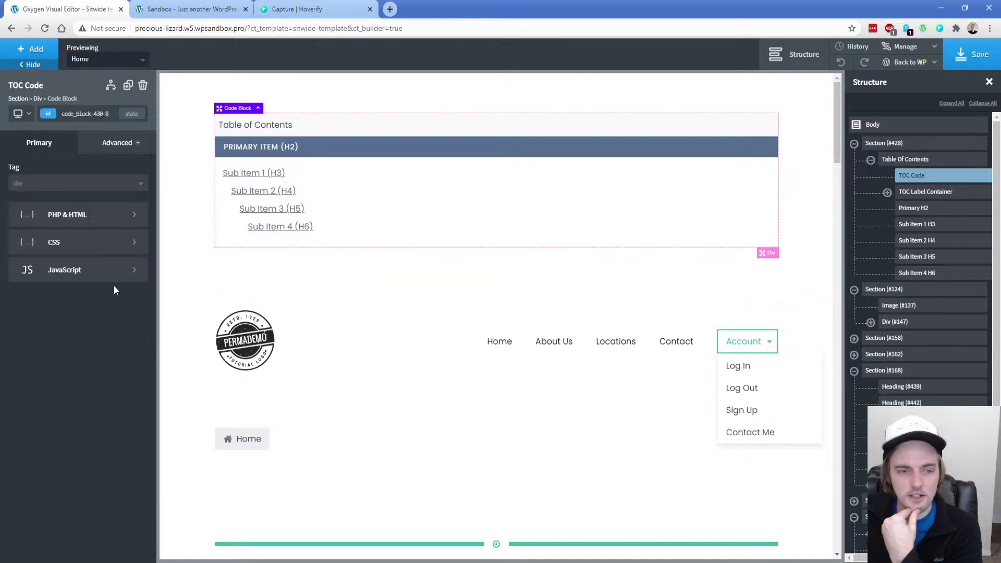
{"action": "left_click", "coordinate": [92, 281]}
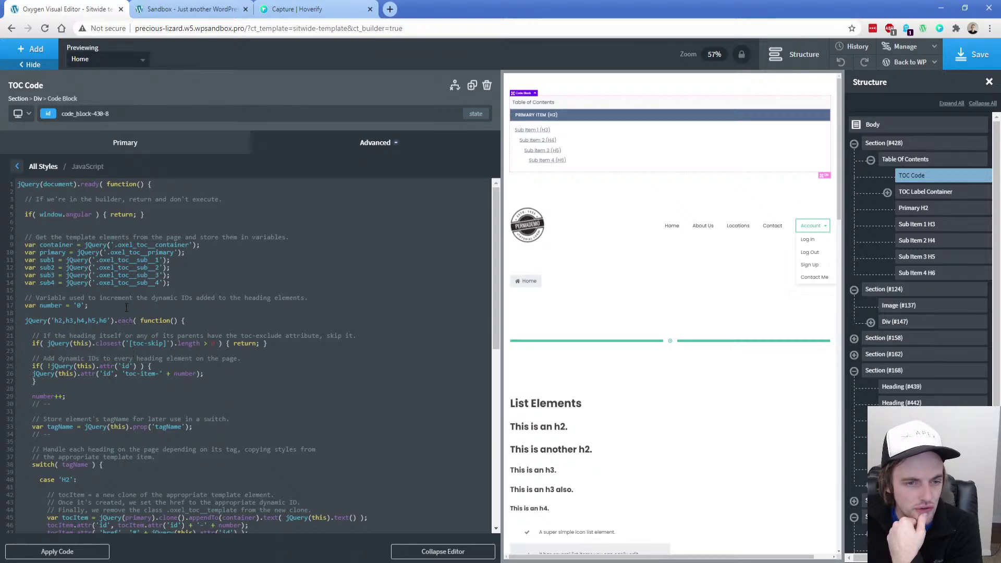
{"action": "scroll", "coordinate": [128, 313], "scroll_direction": "down", "scroll_amount": 2}
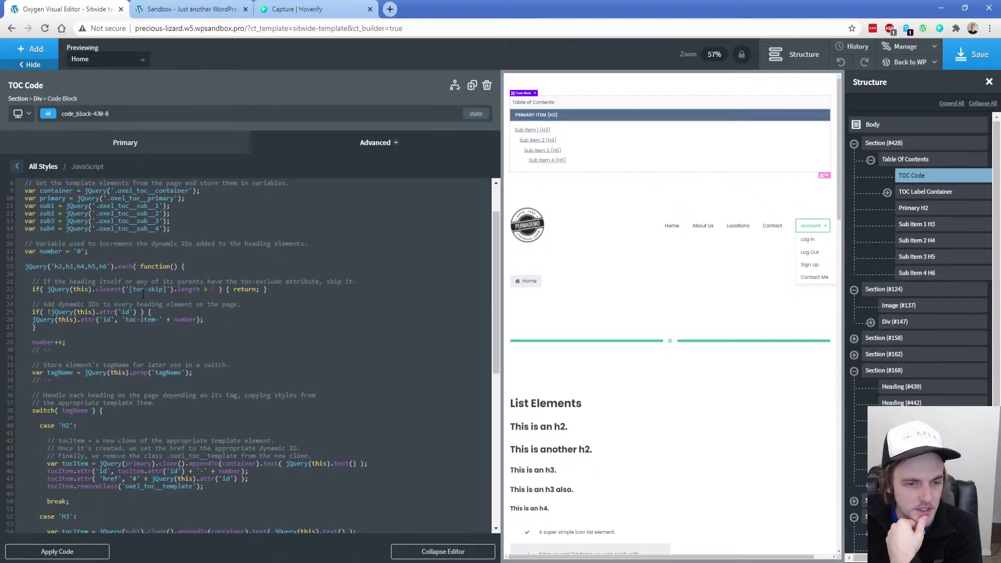
{"action": "scroll", "coordinate": [143, 295], "scroll_direction": "down", "scroll_amount": 8}
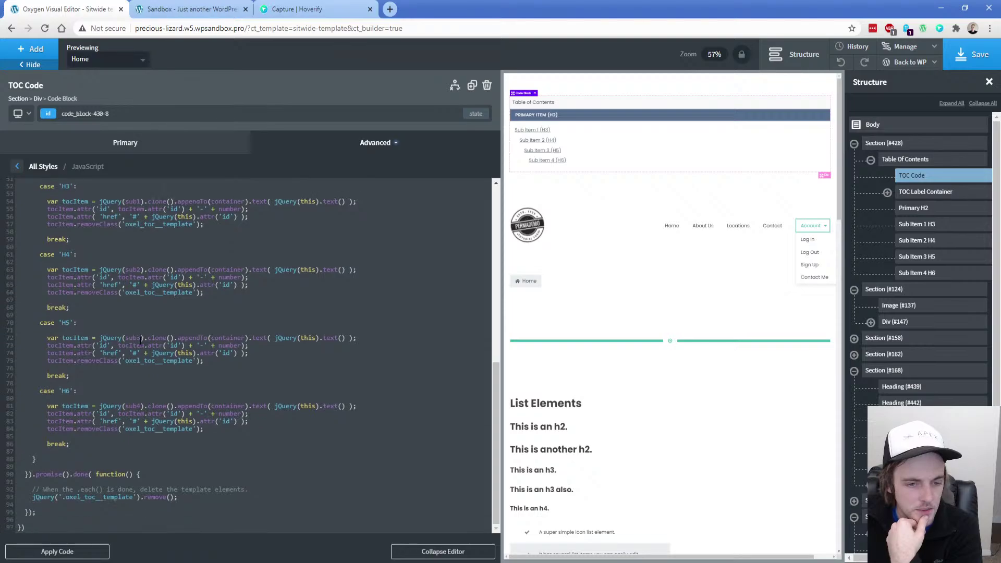
{"action": "scroll", "coordinate": [135, 365], "scroll_direction": "up", "scroll_amount": 10}
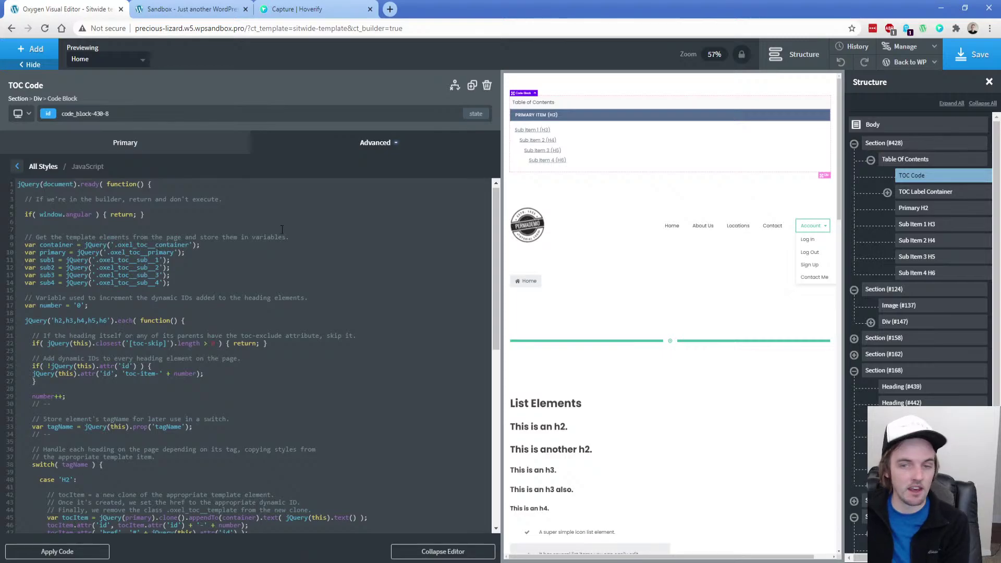
{"action": "left_click", "coordinate": [892, 132]}
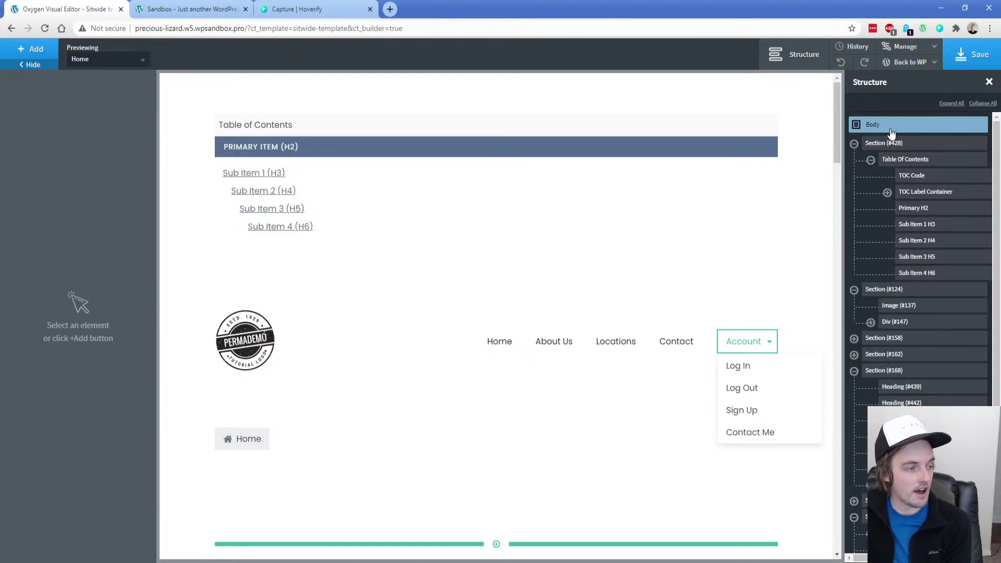
Collapse the entire page structure tree and add a new Section at the end of the page
{"action": "left_click", "coordinate": [854, 142]}
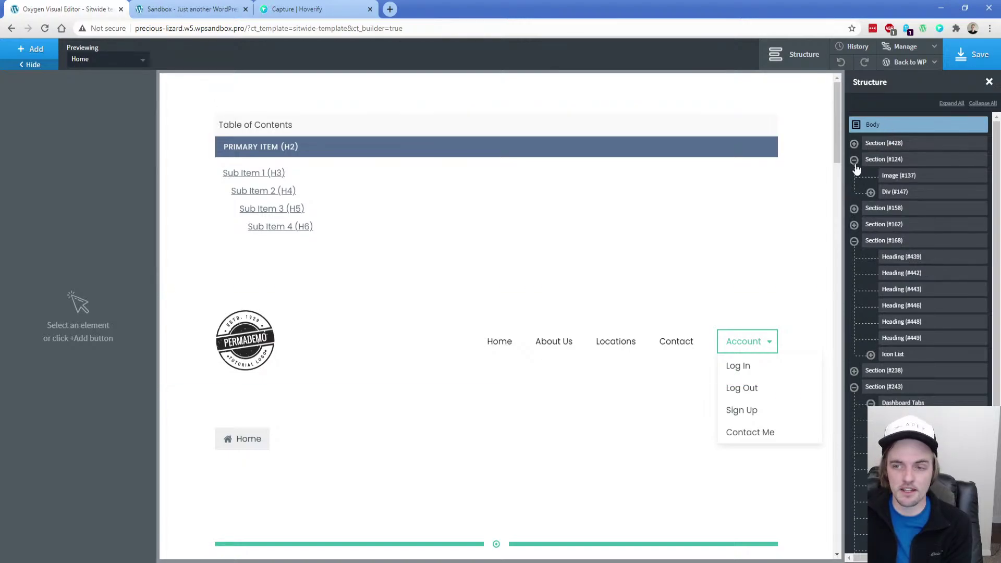
{"action": "left_click", "coordinate": [854, 159]}
{"action": "left_click", "coordinate": [983, 103]}
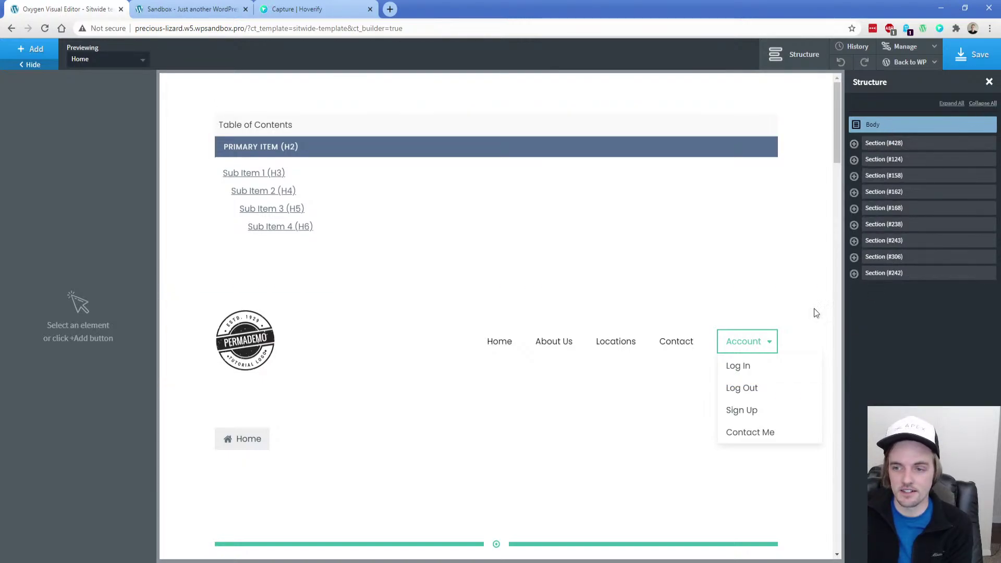
{"action": "left_click", "coordinate": [30, 48]}
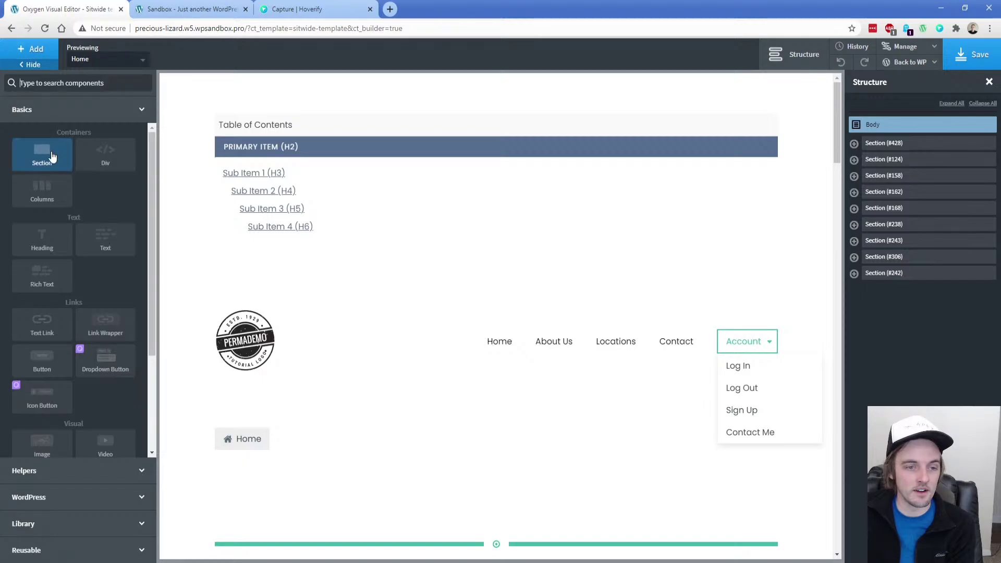
{"action": "left_click", "coordinate": [36, 154]}
Add a Flip Box composite element from the Interactive helpers to the new empty section
{"action": "left_click", "coordinate": [30, 48]}
{"action": "scroll", "coordinate": [86, 293], "scroll_direction": "down", "scroll_amount": 5}
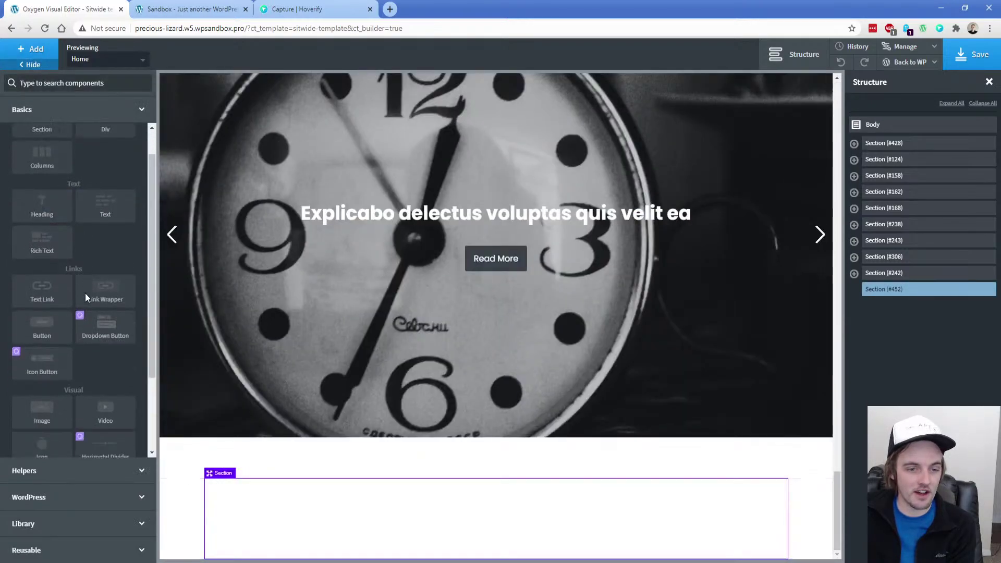
{"action": "left_click", "coordinate": [86, 470]}
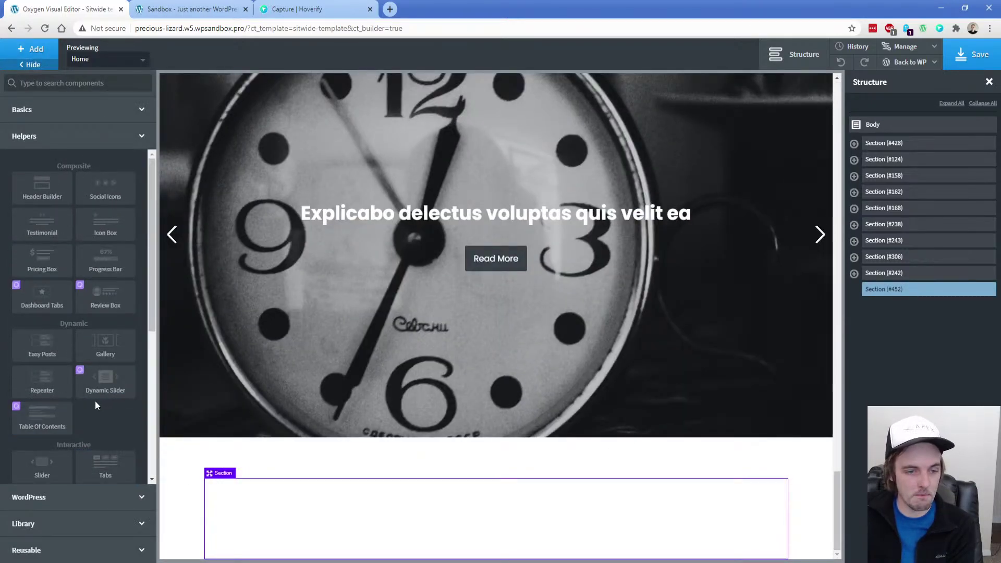
{"action": "scroll", "coordinate": [95, 400], "scroll_direction": "down", "scroll_amount": 3}
{"action": "scroll", "coordinate": [95, 401], "scroll_direction": "down", "scroll_amount": 1}
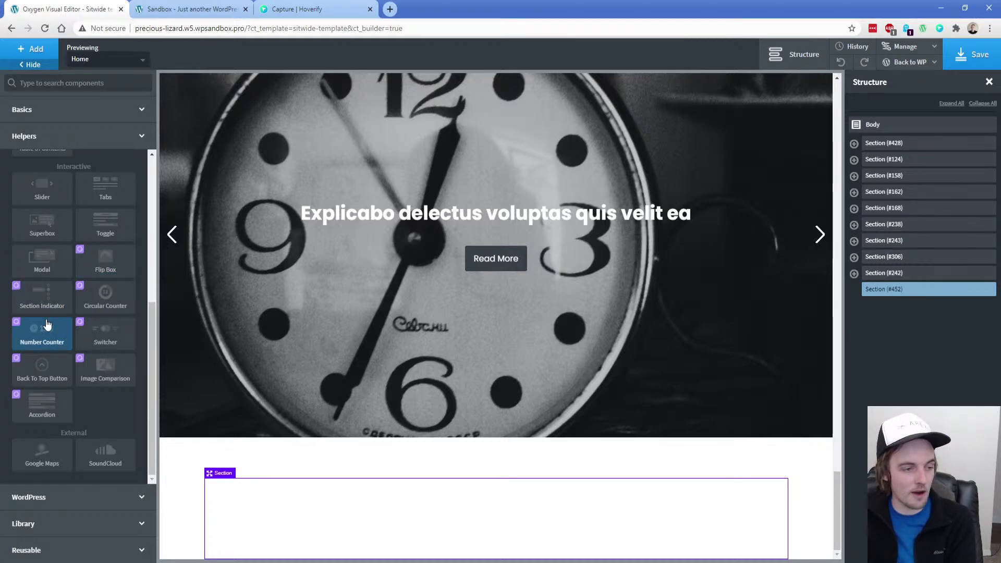
{"action": "left_click", "coordinate": [90, 272]}
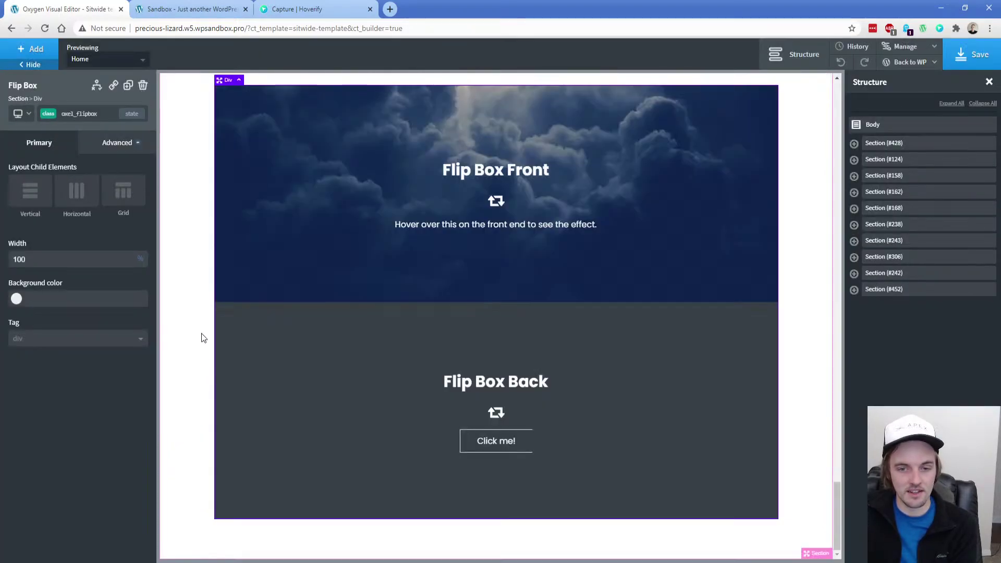
Set the background image of the Flip Box's oxel_flipbox__front class to the crowded station hall photo from the media library
{"action": "left_click", "coordinate": [338, 210]}
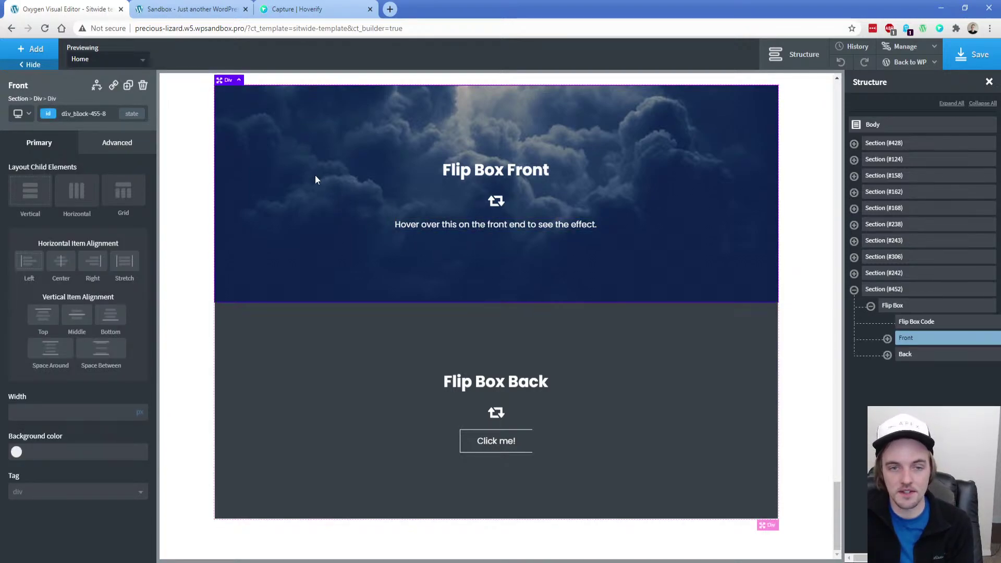
{"action": "left_click", "coordinate": [887, 339]}
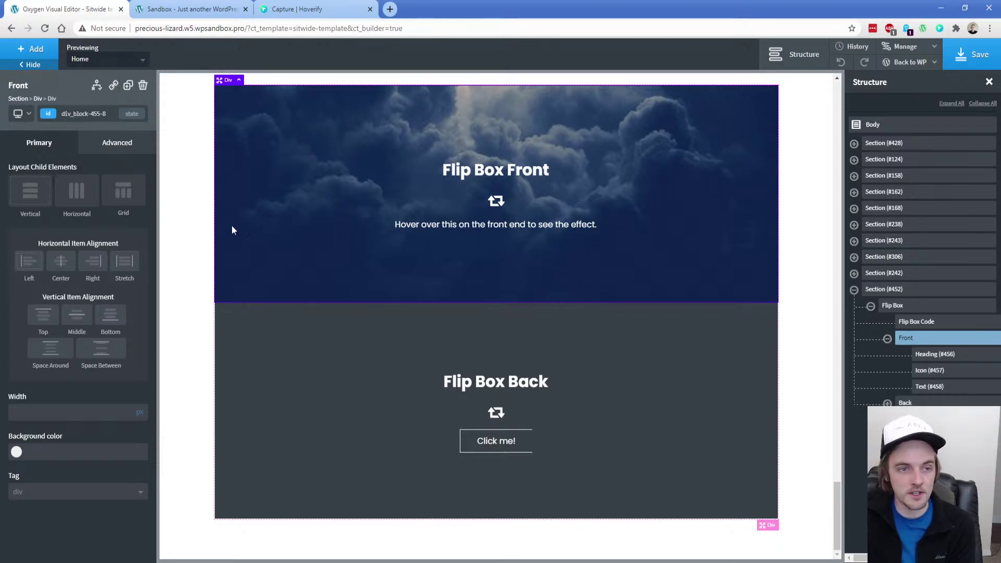
{"action": "left_click", "coordinate": [108, 149]}
{"action": "left_click", "coordinate": [95, 178]}
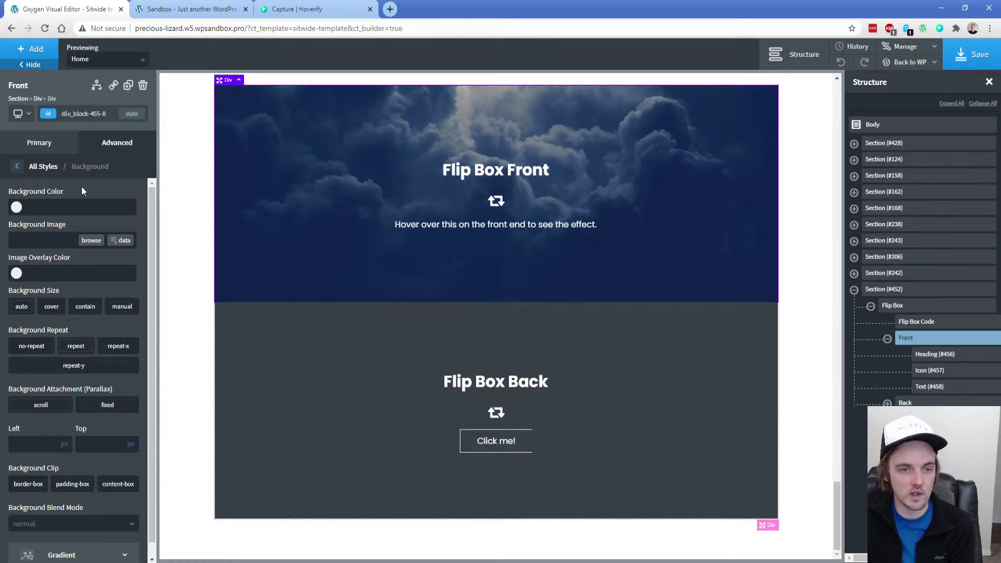
{"action": "left_click", "coordinate": [47, 114]}
{"action": "left_click", "coordinate": [59, 173]}
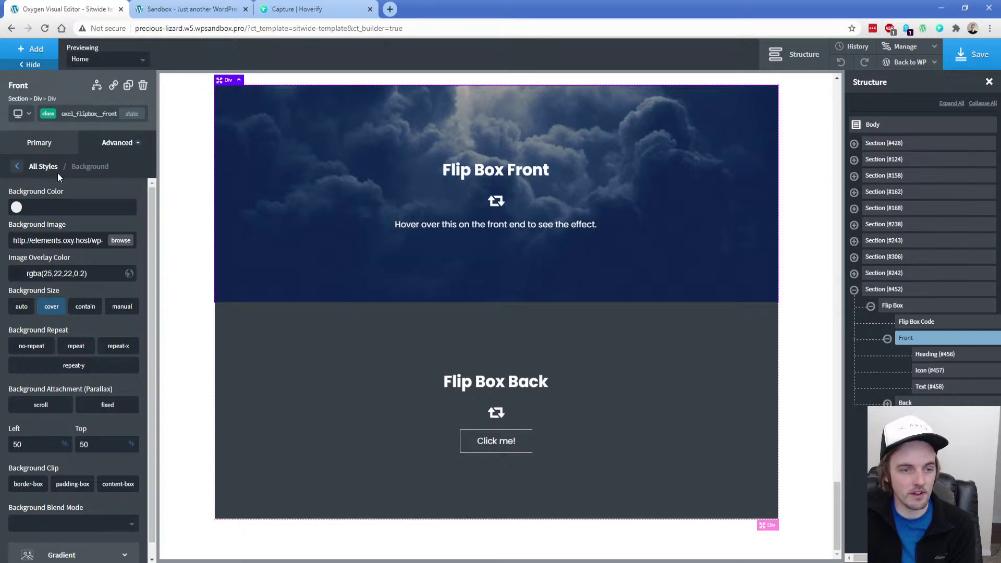
{"action": "left_click", "coordinate": [119, 242]}
{"action": "left_click", "coordinate": [209, 201]}
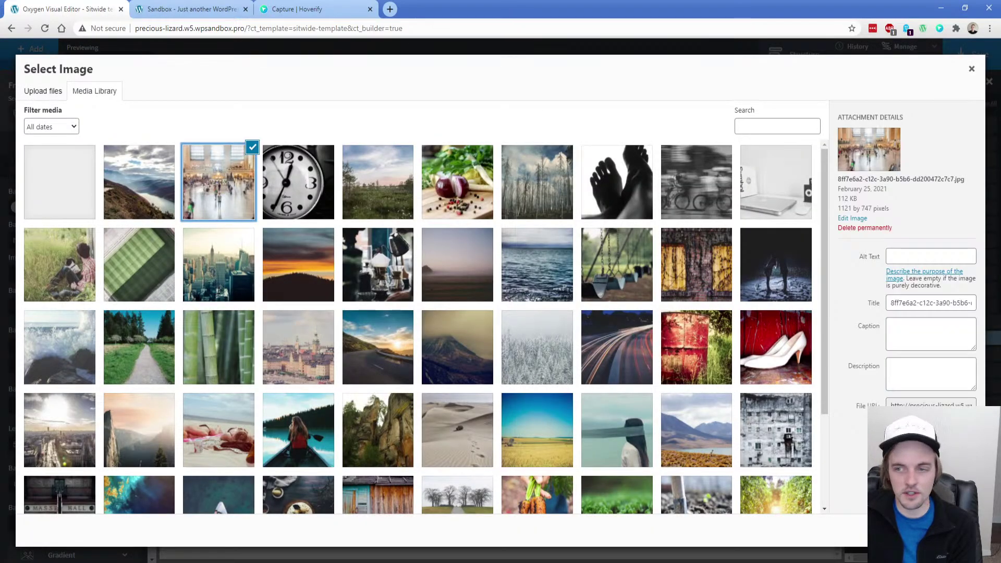
{"action": "left_click", "coordinate": [938, 529]}
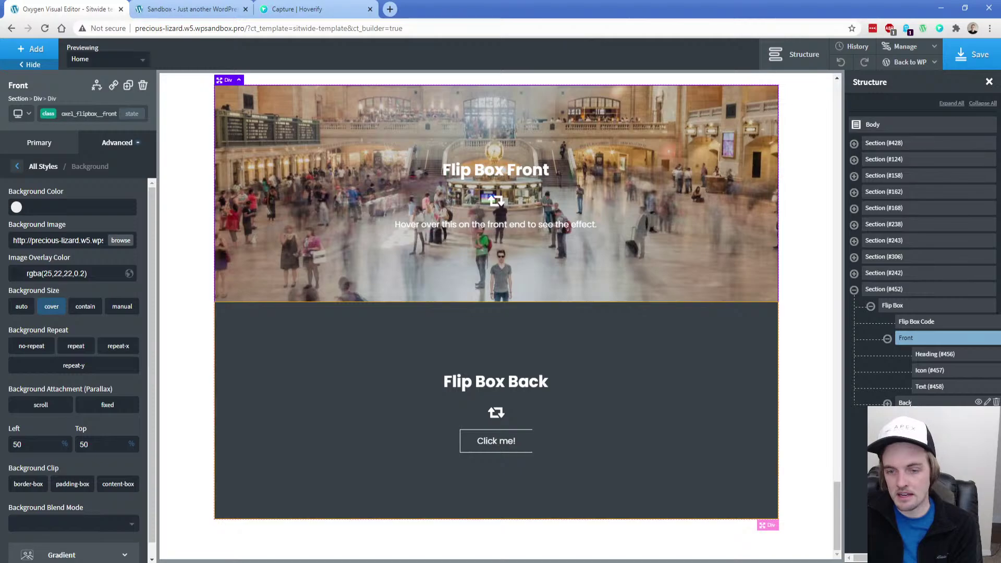
Set the background image of the Flip Box's oxel_flipbox__back class to the pale old-town cityscape photo from the media library
{"action": "left_click", "coordinate": [905, 402]}
{"action": "left_click", "coordinate": [73, 114]}
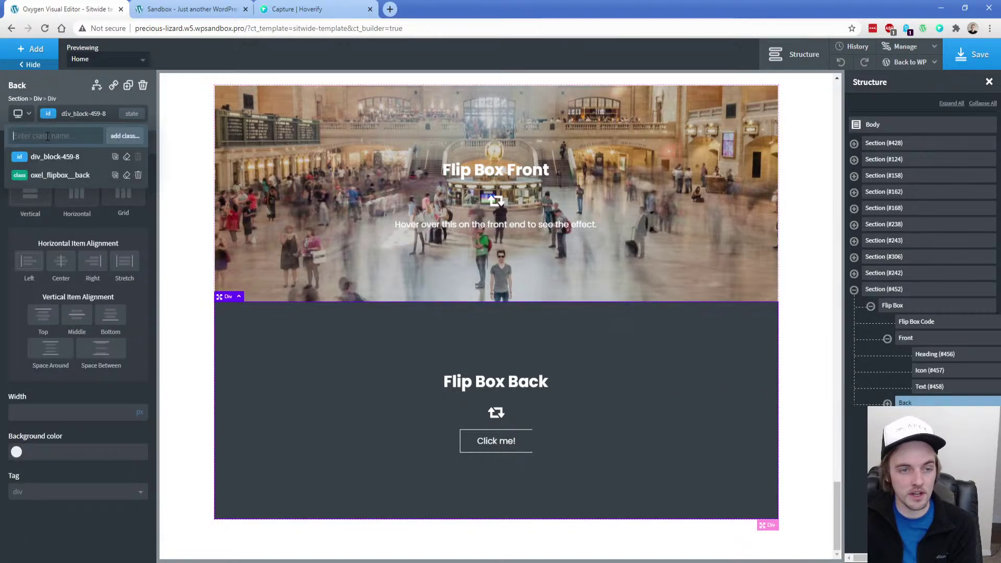
{"action": "left_click", "coordinate": [54, 175]}
{"action": "left_click", "coordinate": [119, 141]}
{"action": "left_click", "coordinate": [119, 242]}
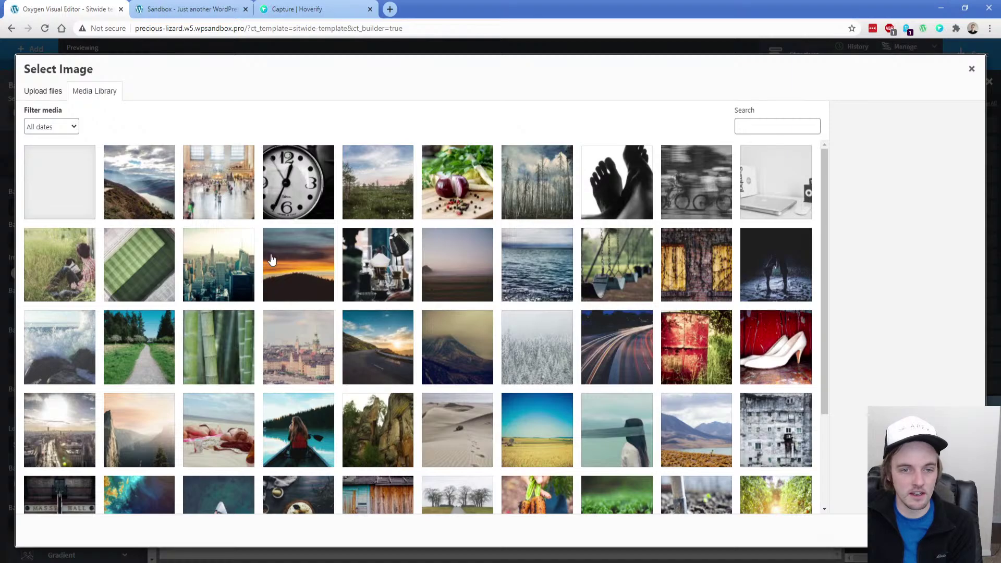
{"action": "left_click", "coordinate": [292, 180]}
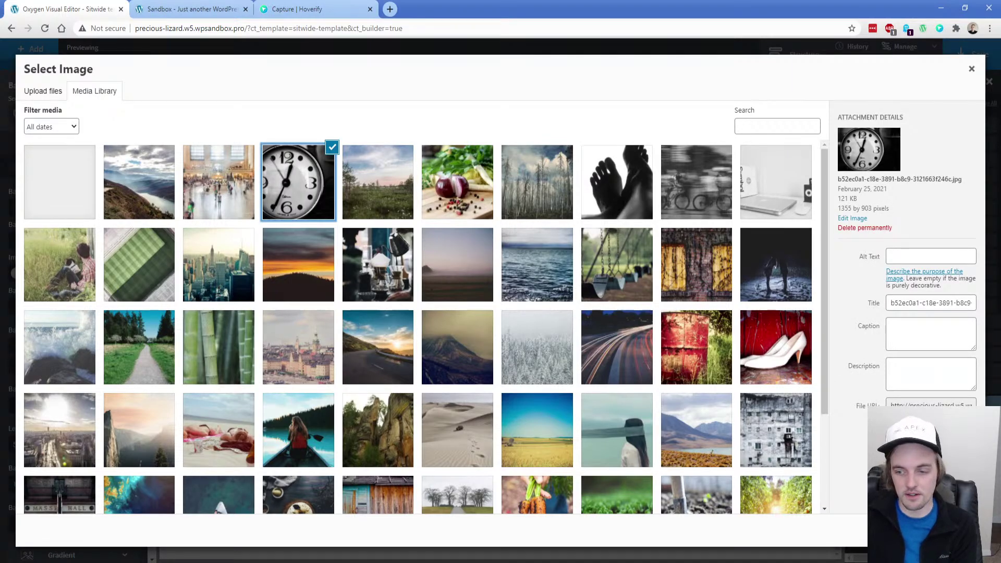
{"action": "left_click", "coordinate": [301, 346]}
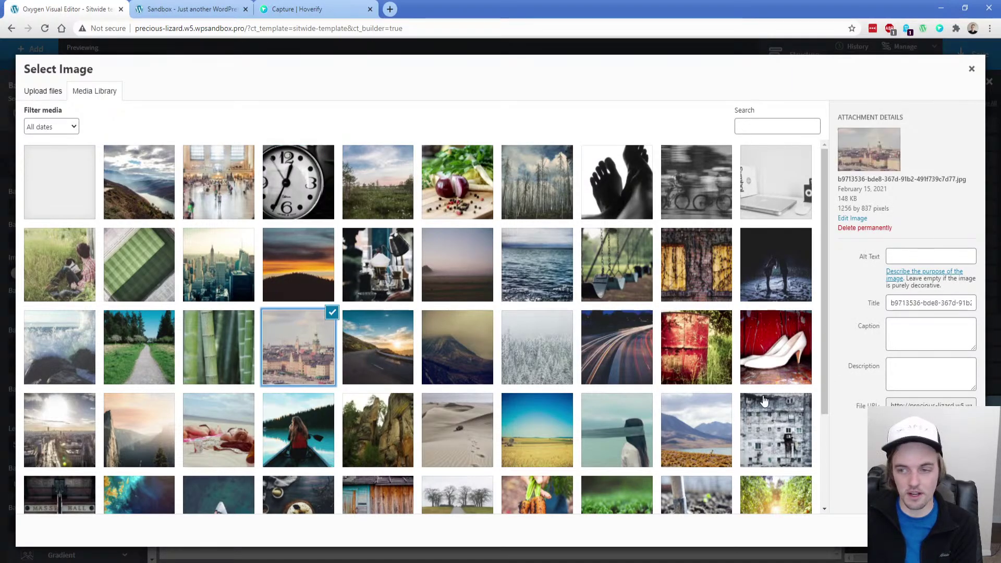
{"action": "left_click", "coordinate": [955, 531]}
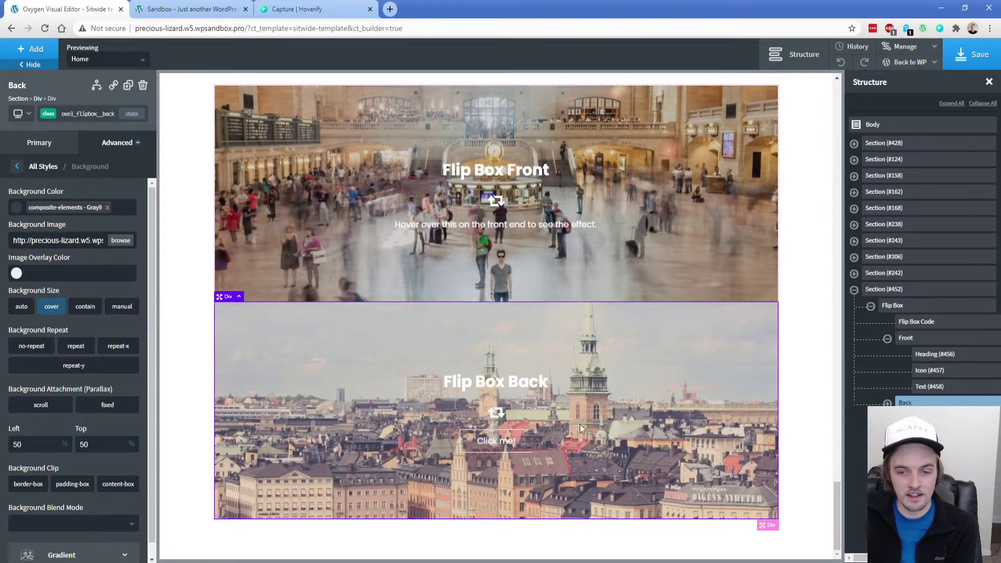
Save the template and test the Flip Box's flip effect on the reloaded Sandbox site
{"action": "left_click", "coordinate": [971, 54]}
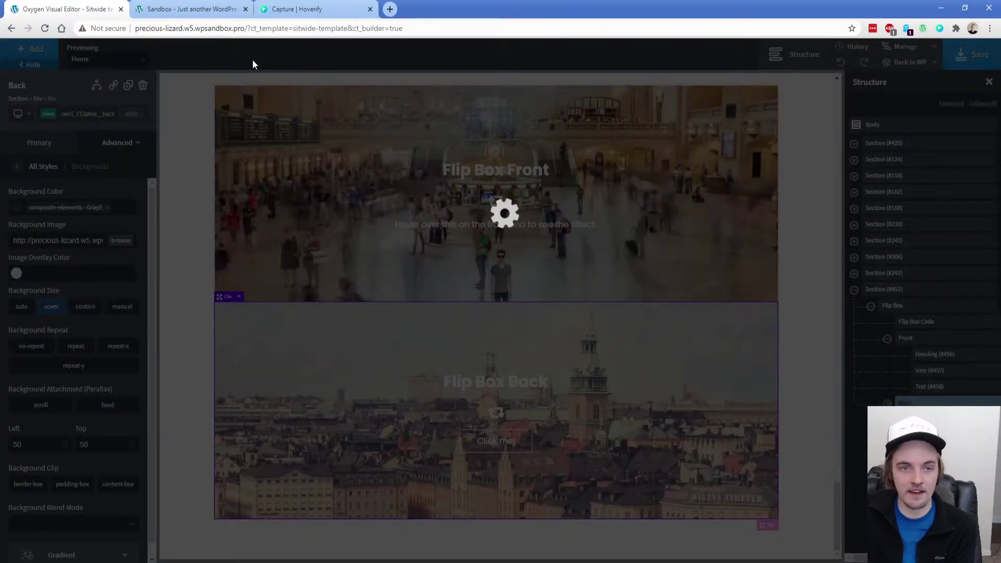
{"action": "left_click", "coordinate": [213, 8]}
{"action": "left_click", "coordinate": [45, 29]}
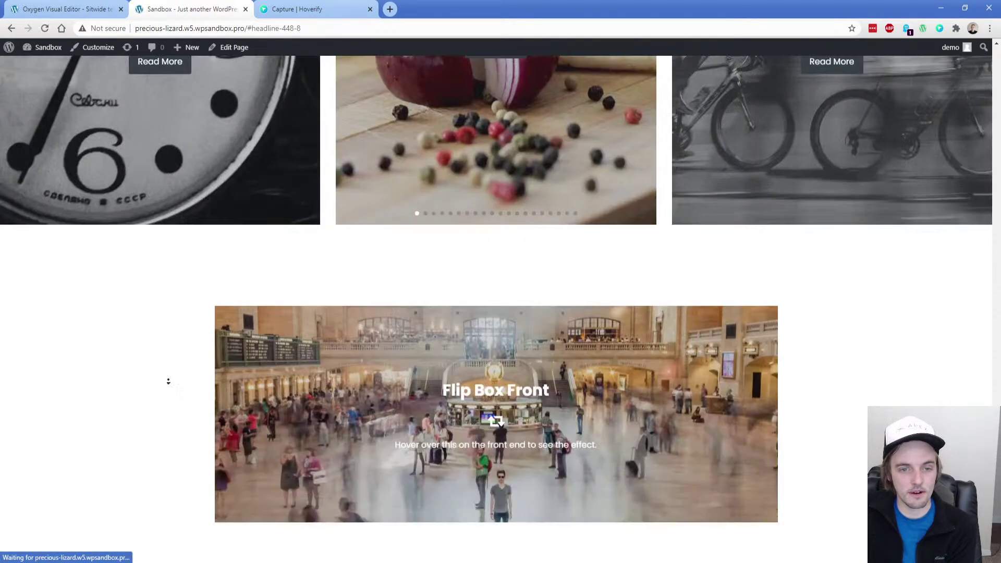
{"action": "mouse_move", "coordinate": [434, 418]}
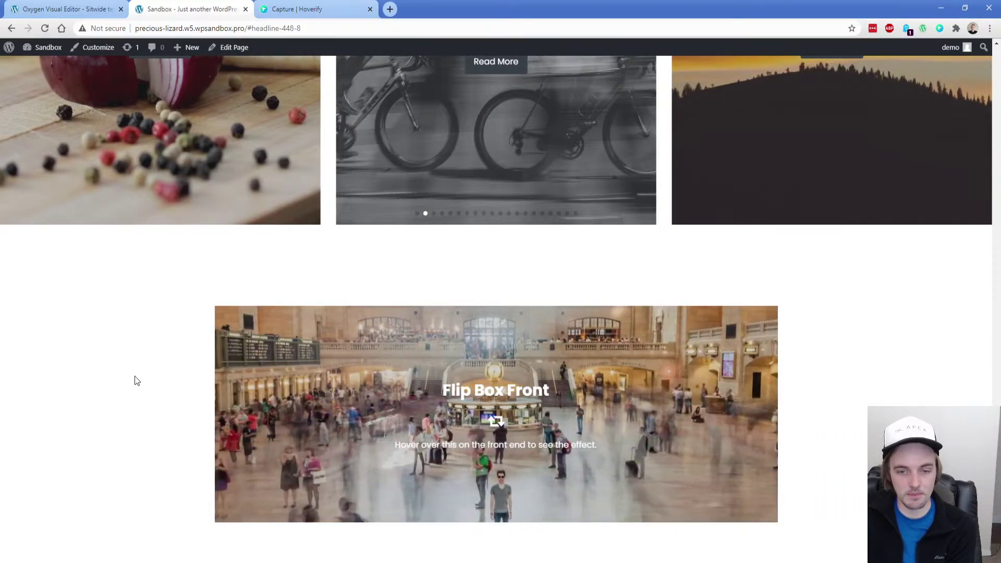
{"action": "left_click", "coordinate": [490, 416]}
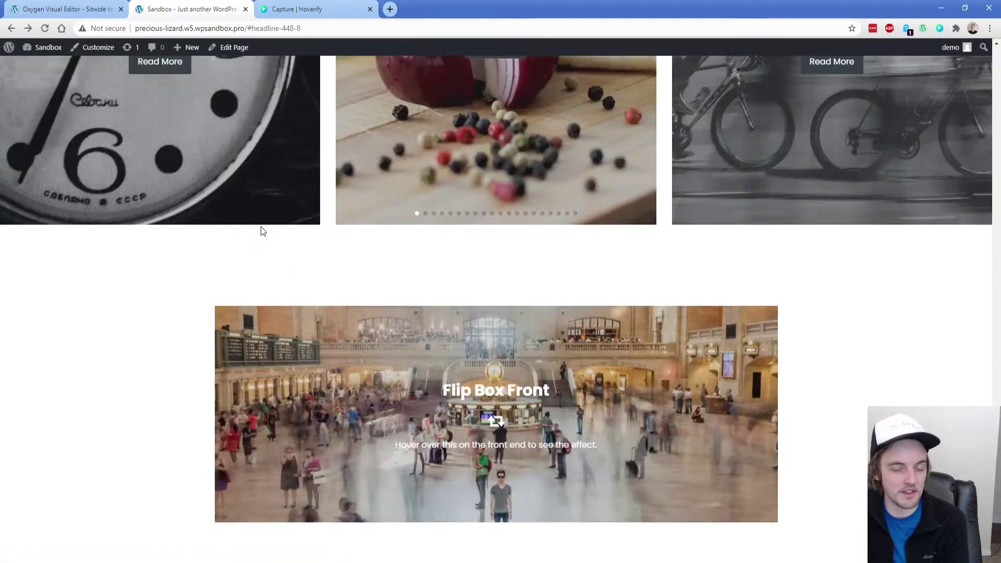
{"action": "mouse_move", "coordinate": [296, 370]}
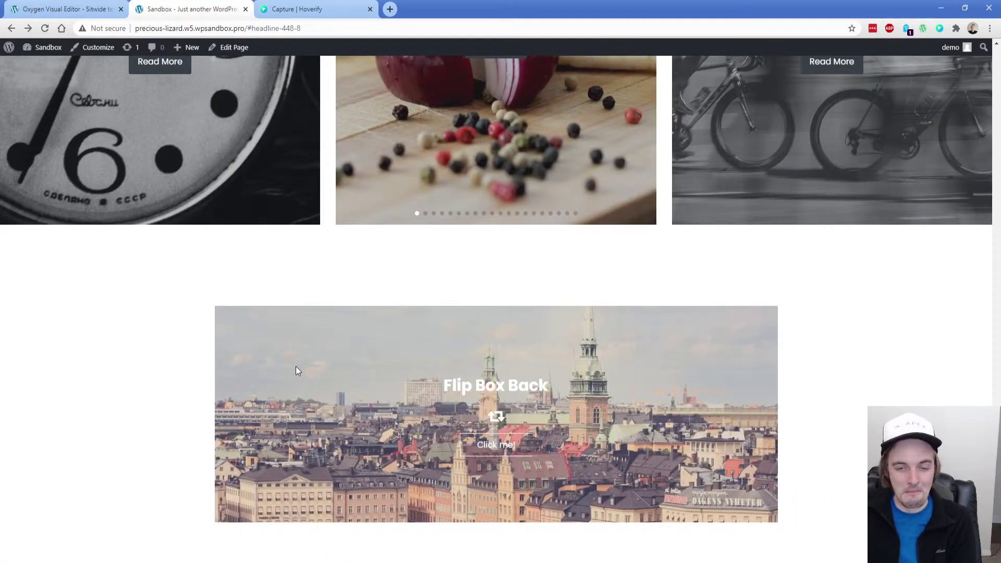
Return to the Oxygen editor and add a Section Indicator to the section containing the Flip Box
{"action": "left_click", "coordinate": [78, 9]}
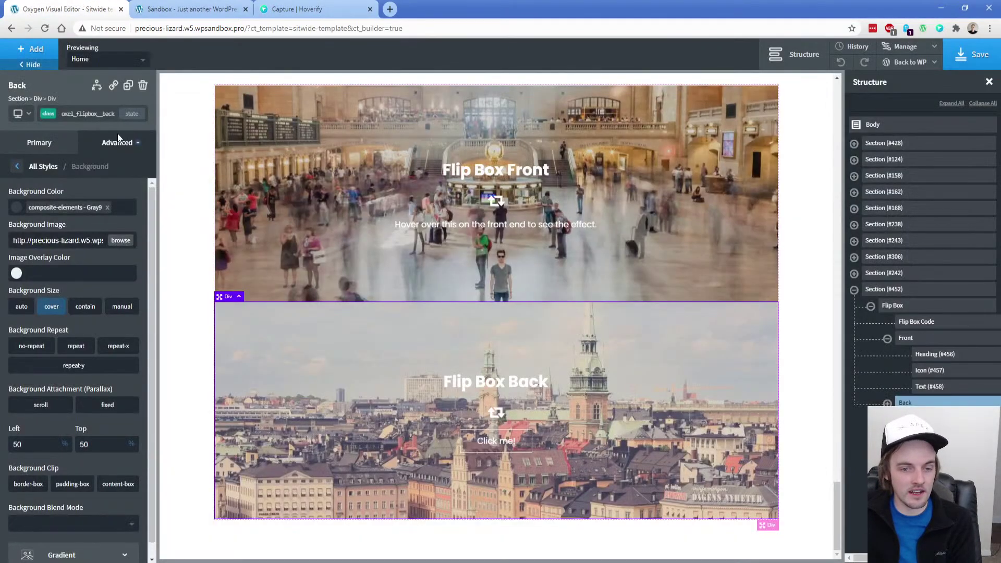
{"action": "left_click", "coordinate": [18, 98]}
{"action": "left_click", "coordinate": [42, 52]}
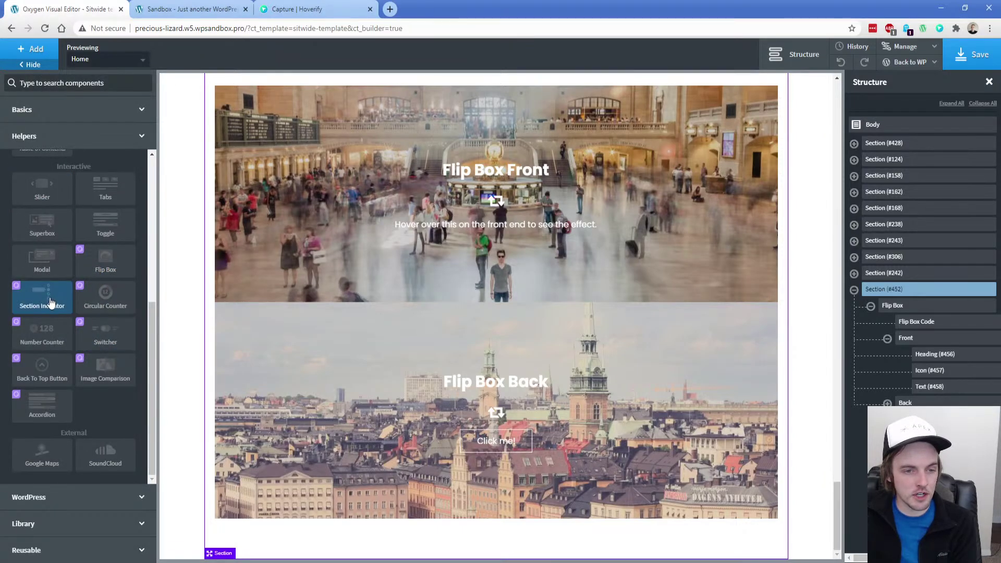
{"action": "left_click", "coordinate": [50, 302]}
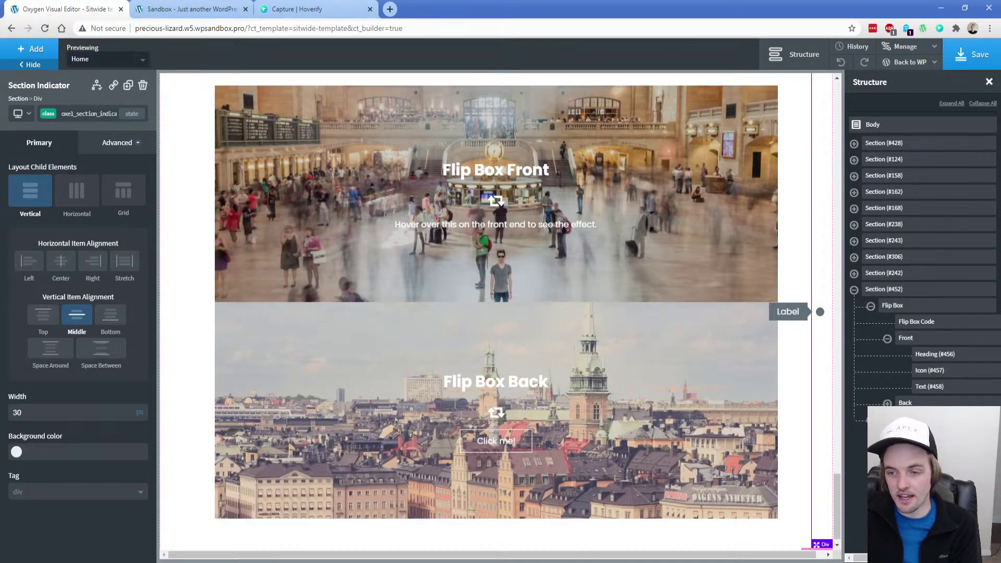
Move the Section Indicator to the start of the page structure, directly under Body and above Section #428
{"action": "scroll", "coordinate": [802, 392], "scroll_direction": "up", "scroll_amount": 3}
{"action": "scroll", "coordinate": [802, 392], "scroll_direction": "up", "scroll_amount": 5}
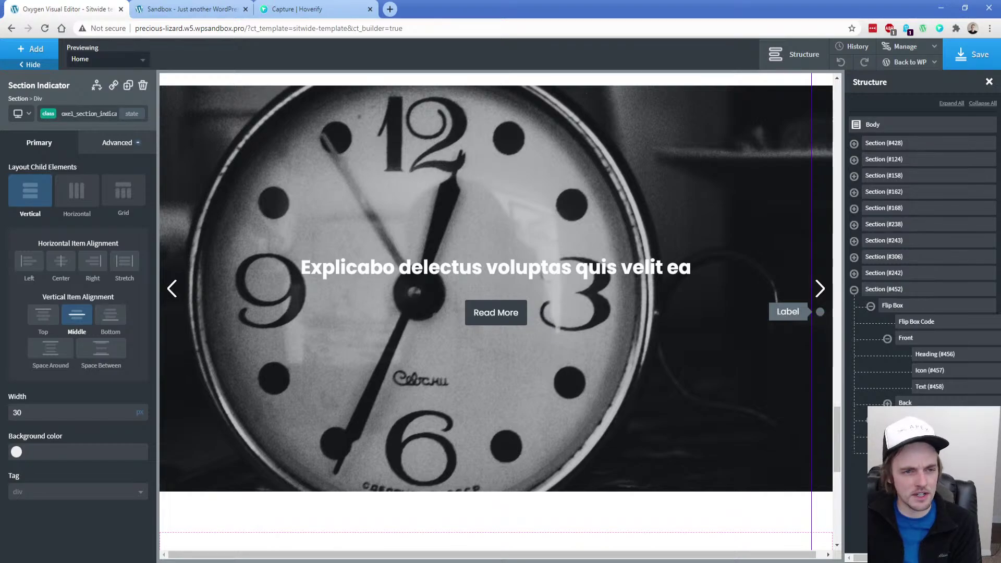
{"action": "left_click_drag", "start_coordinate": [908, 443], "coordinate": [884, 133]}
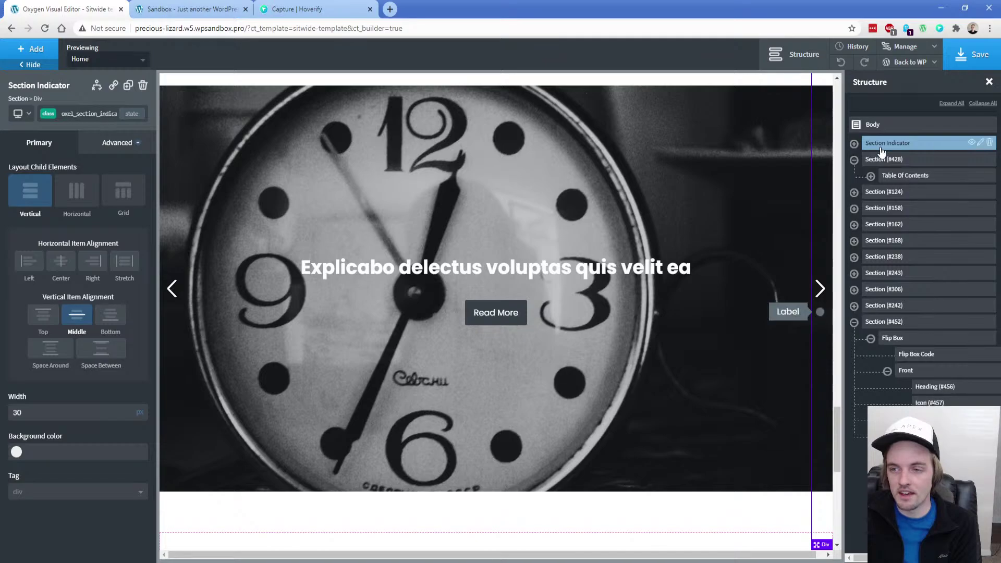
Move Sections #428, #124 and #158 into the expanded Section Indicator, below its Section Indicator Dot, and save the template
{"action": "left_click_drag", "start_coordinate": [837, 448], "coordinate": [834, 104]}
{"action": "left_click", "coordinate": [855, 143]}
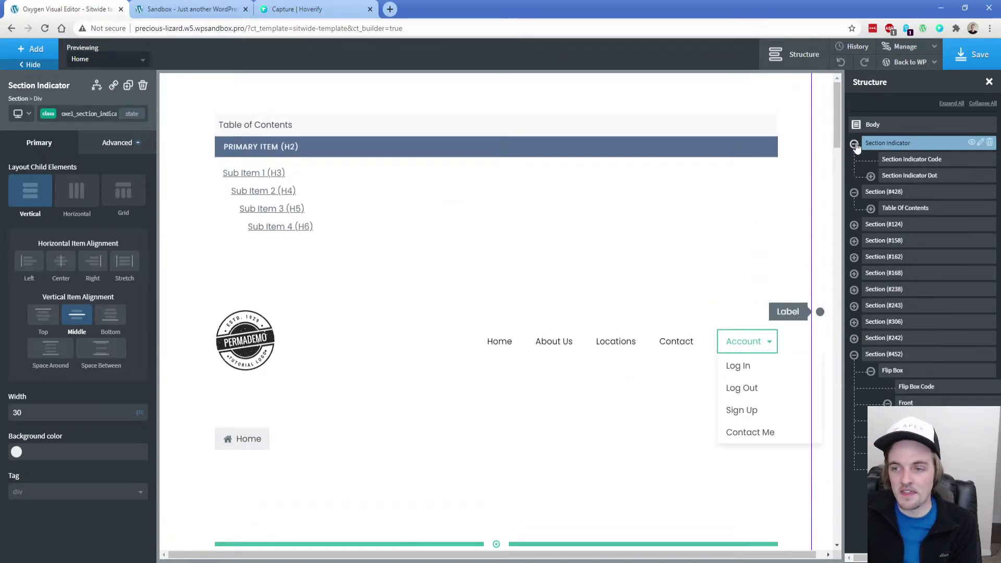
{"action": "left_click", "coordinate": [855, 192]}
{"action": "left_click", "coordinate": [854, 211]}
{"action": "left_click", "coordinate": [854, 211]}
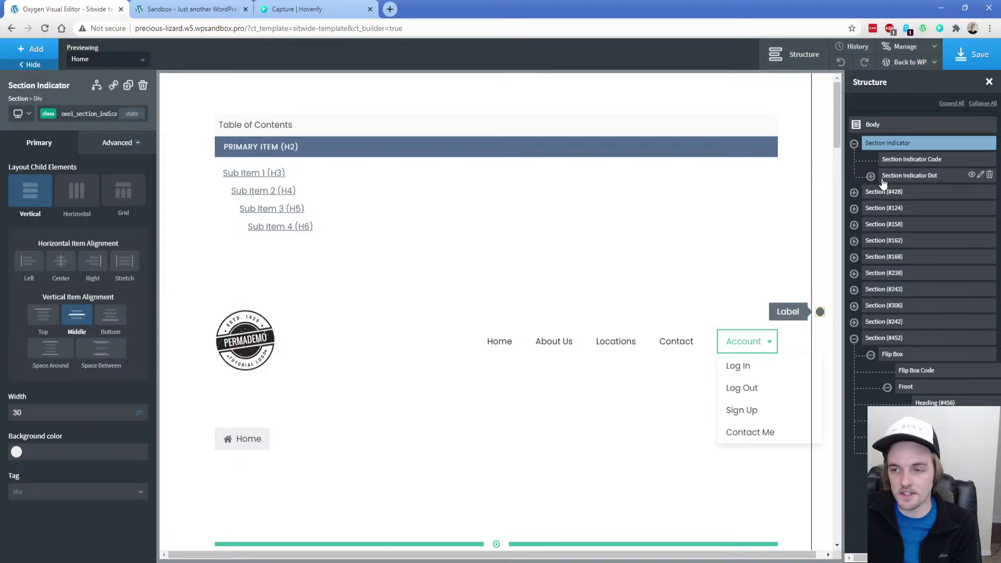
{"action": "mouse_move", "coordinate": [872, 197]}
{"action": "left_mouse_down"}
{"action": "mouse_move", "coordinate": [891, 197]}
{"action": "mouse_move", "coordinate": [900, 214]}
{"action": "mouse_move", "coordinate": [881, 215]}
{"action": "left_mouse_up"}
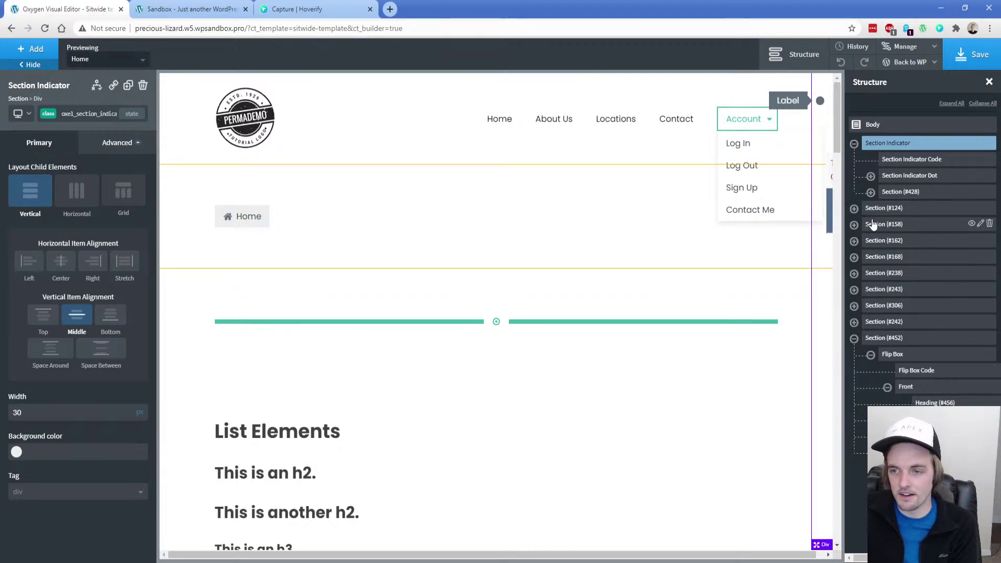
{"action": "left_click_drag", "start_coordinate": [886, 213], "coordinate": [894, 224]}
{"action": "left_click", "coordinate": [963, 55]}
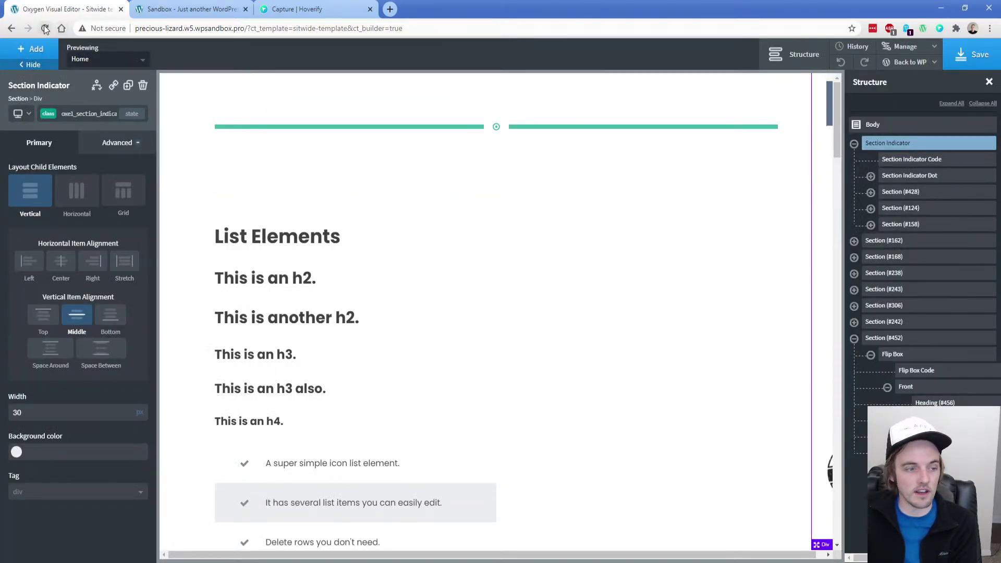
Reload the builder and examine the saved page on the front end in a new browser tab
{"action": "left_click", "coordinate": [44, 29]}
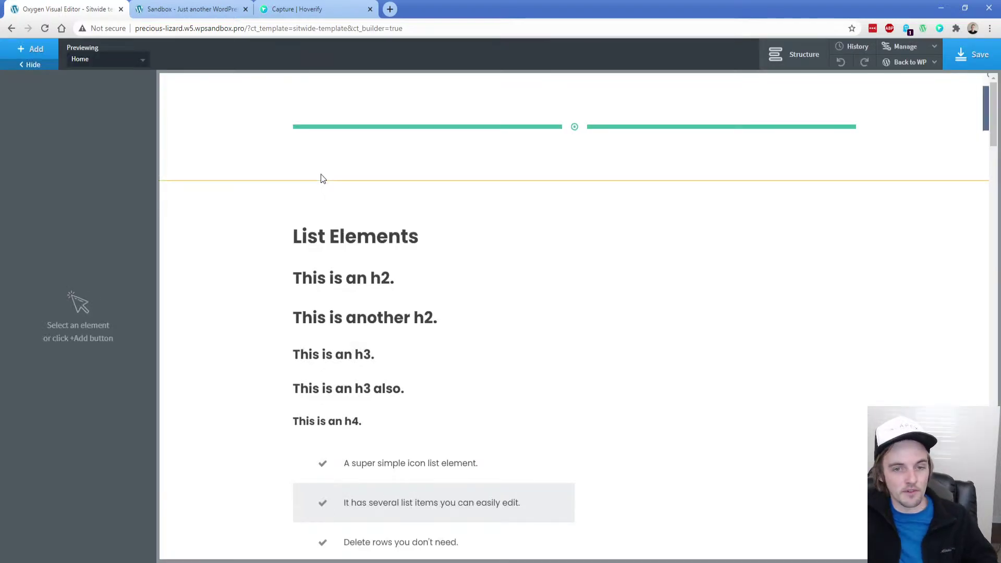
{"action": "scroll", "coordinate": [657, 232], "scroll_direction": "down", "scroll_amount": 10}
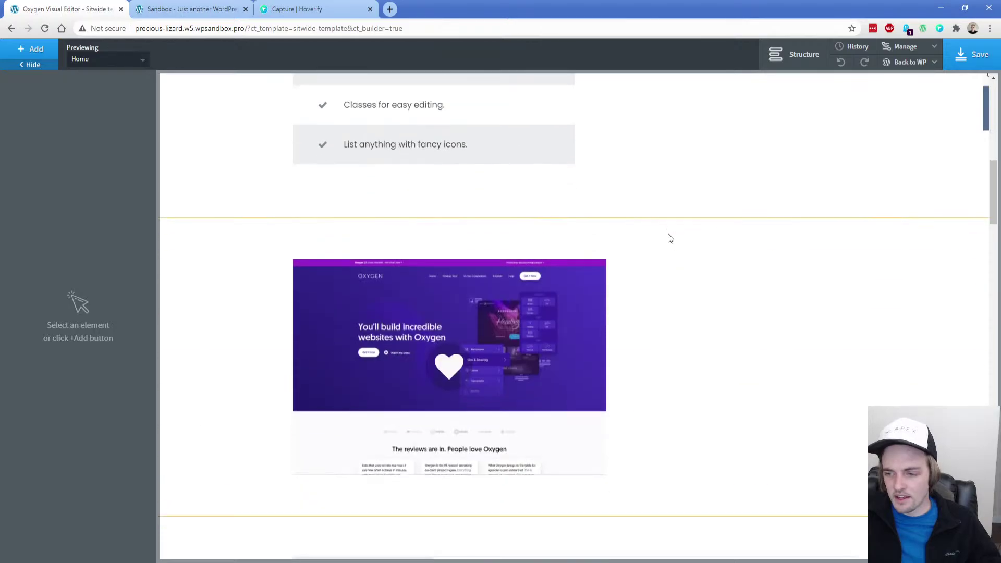
{"action": "scroll", "coordinate": [670, 236], "scroll_direction": "up", "scroll_amount": 10}
{"action": "left_click", "coordinate": [910, 62]}
{"action": "middle_click", "coordinate": [897, 97]}
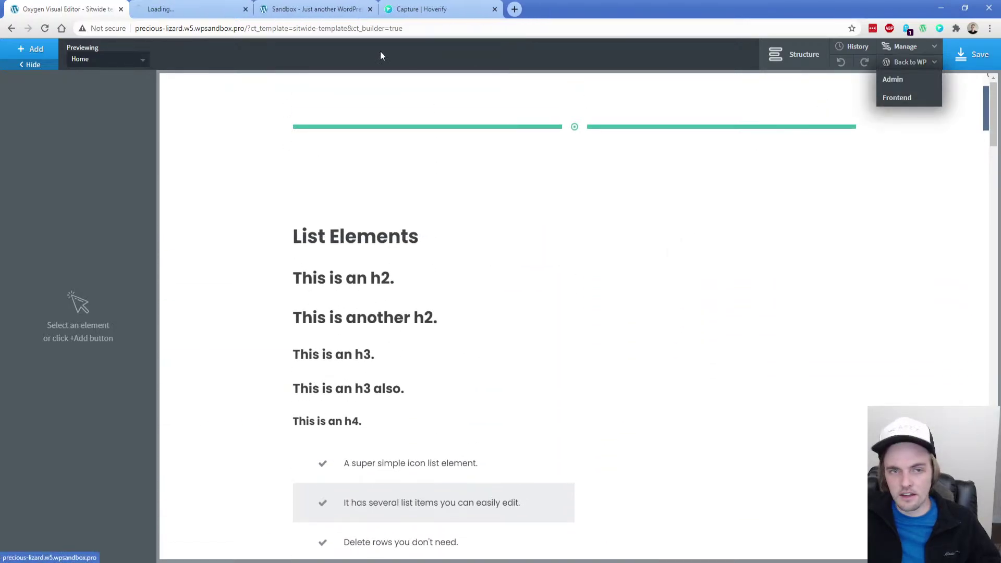
{"action": "left_click", "coordinate": [205, 9]}
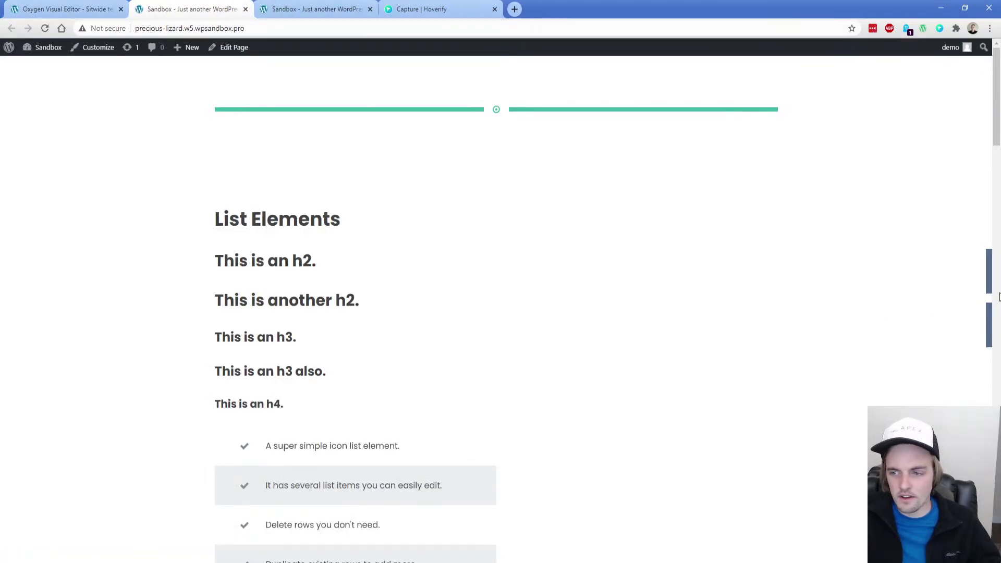
{"action": "key", "text": "ctrl+Page_Up"}
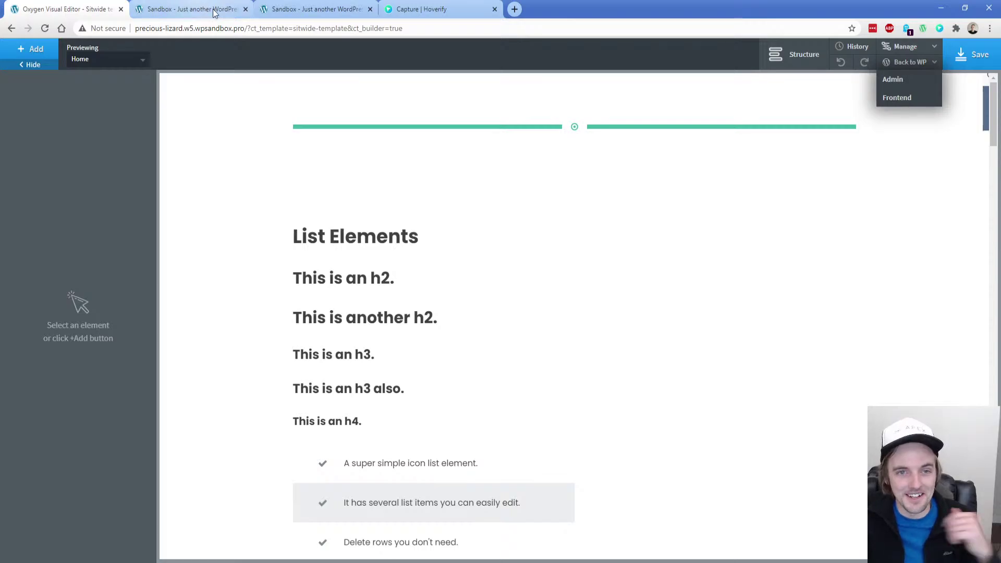
Expand the Section Indicator in the page structure and view the JavaScript of its Section Indicator Code block
{"action": "left_click", "coordinate": [792, 58]}
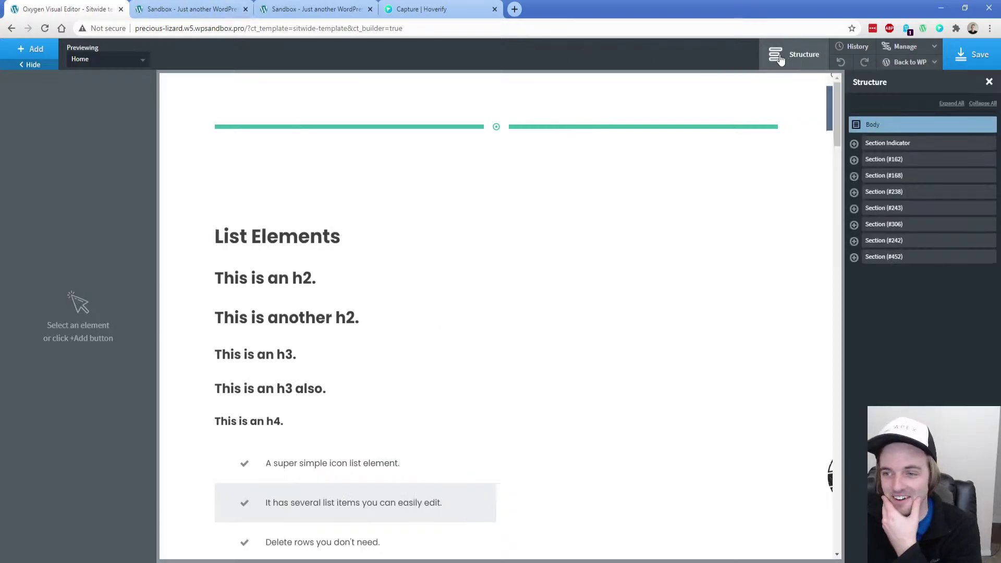
{"action": "left_click", "coordinate": [855, 144]}
{"action": "left_click", "coordinate": [912, 177]}
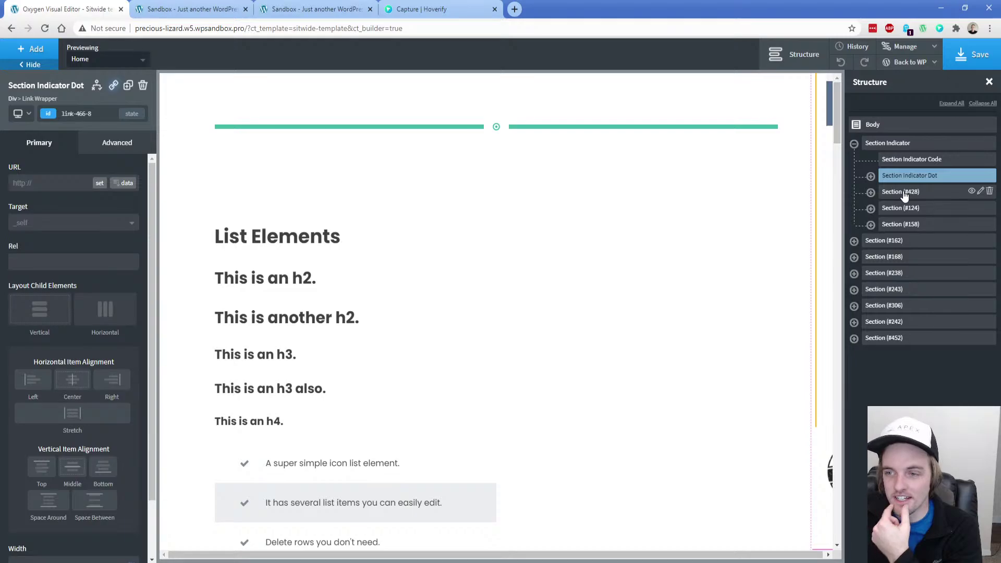
{"action": "left_click", "coordinate": [908, 163]}
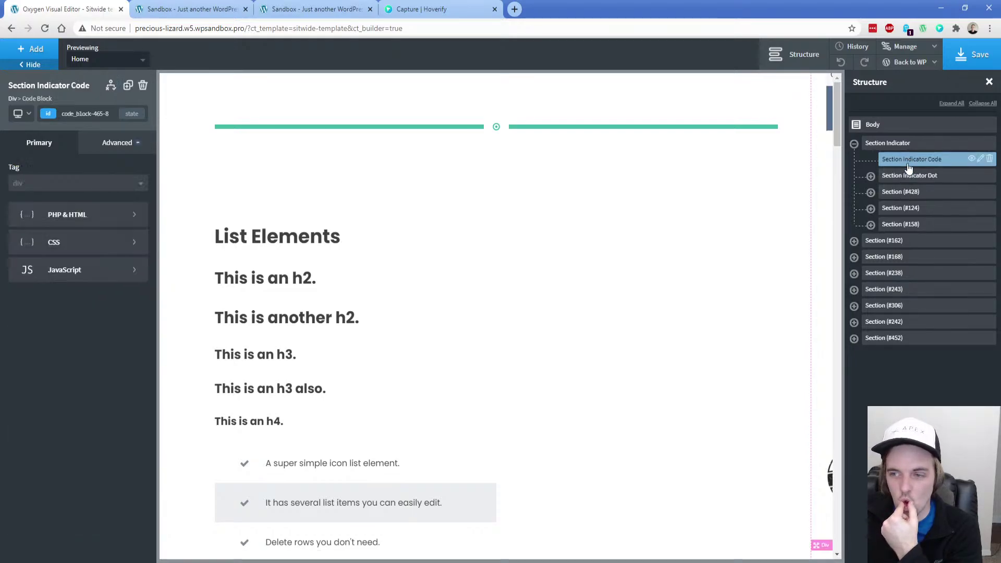
{"action": "left_click", "coordinate": [74, 271]}
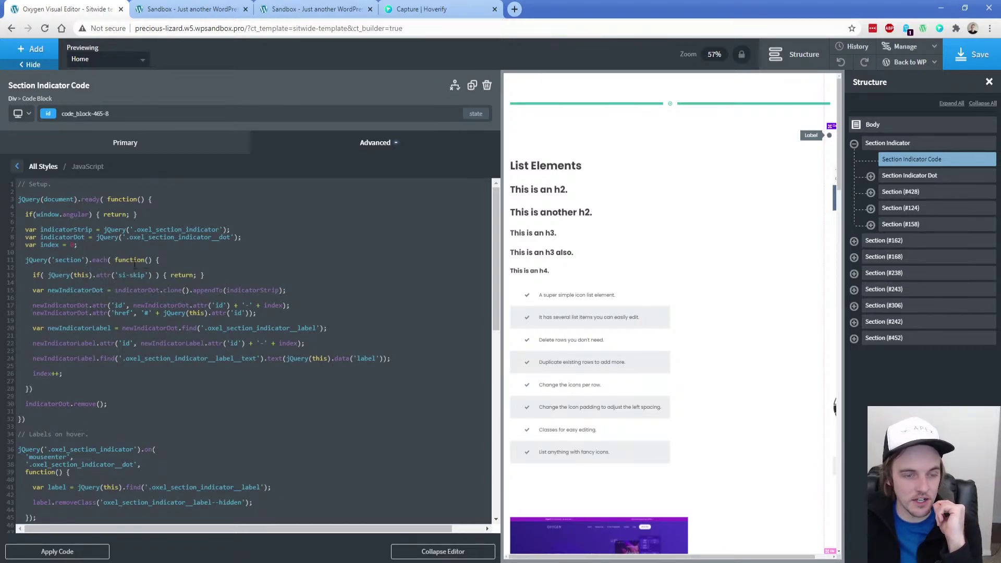
Move Sections #124 and #428 and the Section Indicator Dot out above the Section Indicator, with Section #124 first, and save
{"action": "left_click_drag", "start_coordinate": [893, 193], "coordinate": [882, 141]}
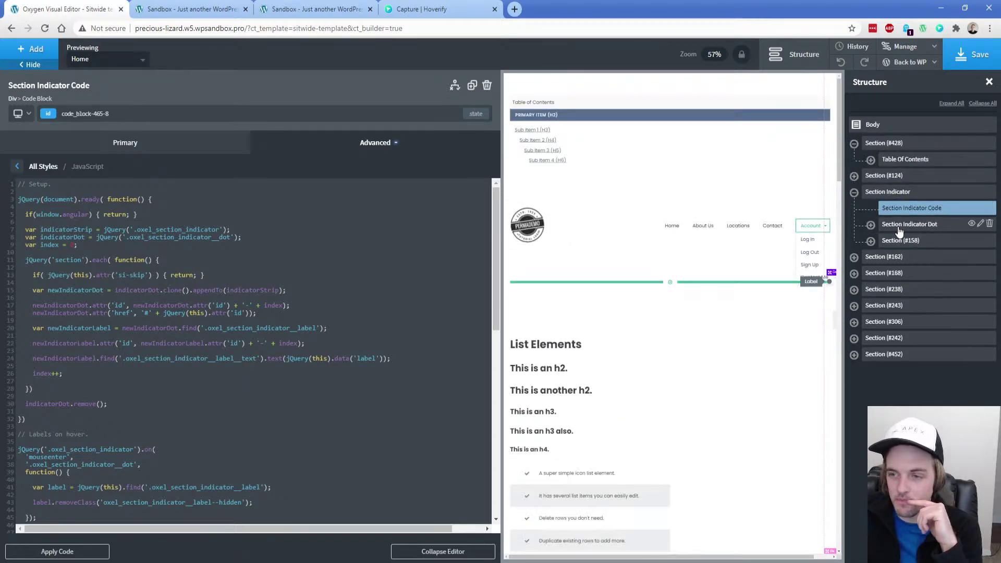
{"action": "left_click_drag", "start_coordinate": [898, 228], "coordinate": [879, 204]}
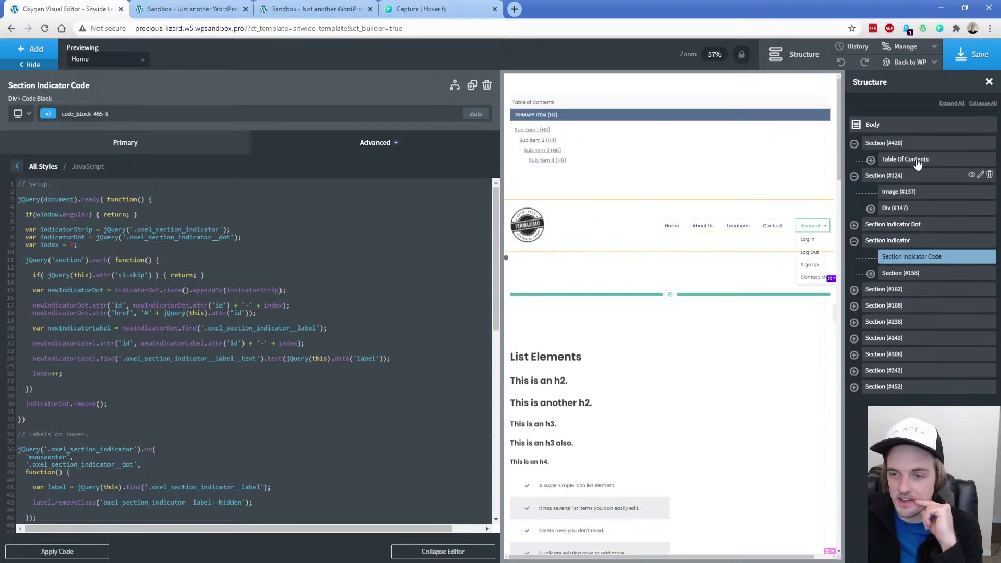
{"action": "left_click", "coordinate": [872, 244]}
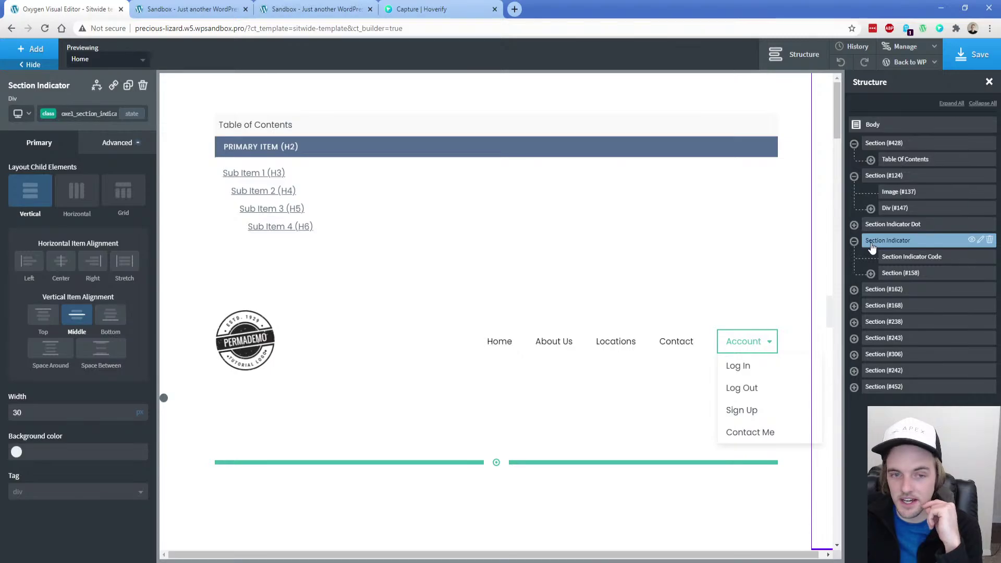
{"action": "left_click", "coordinate": [399, 349]}
{"action": "left_click", "coordinate": [338, 354]}
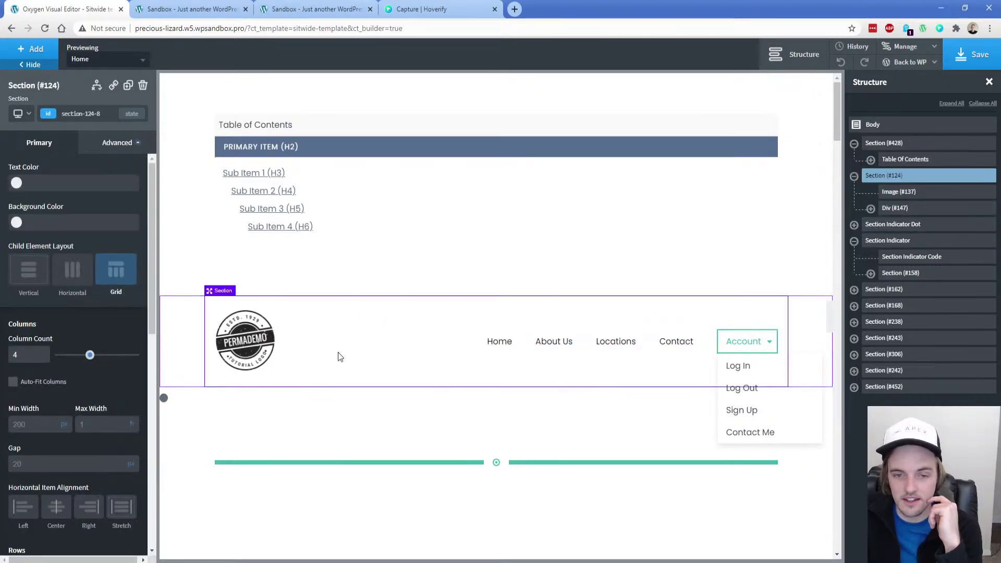
{"action": "left_click_drag", "start_coordinate": [885, 176], "coordinate": [936, 96]}
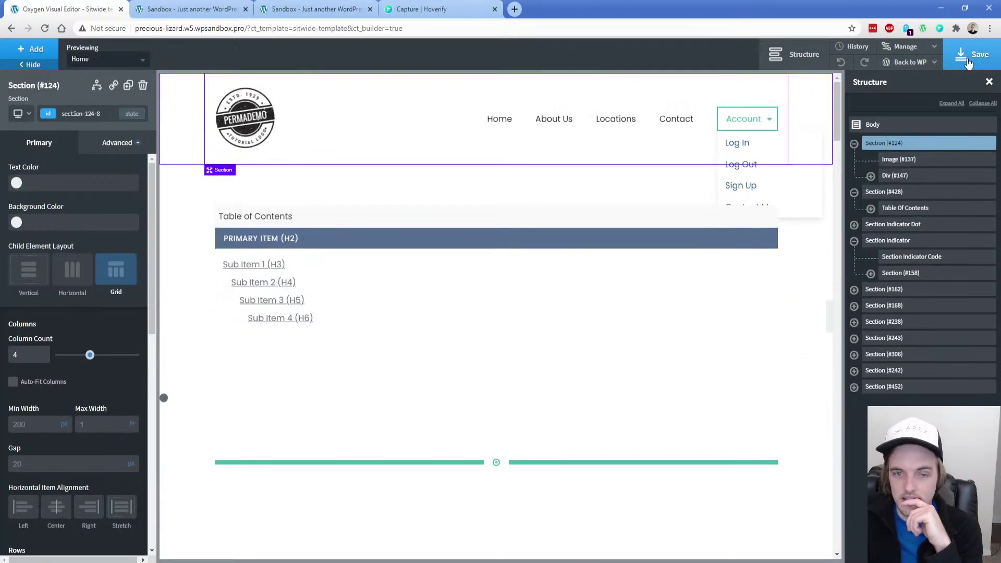
{"action": "left_click", "coordinate": [967, 61]}
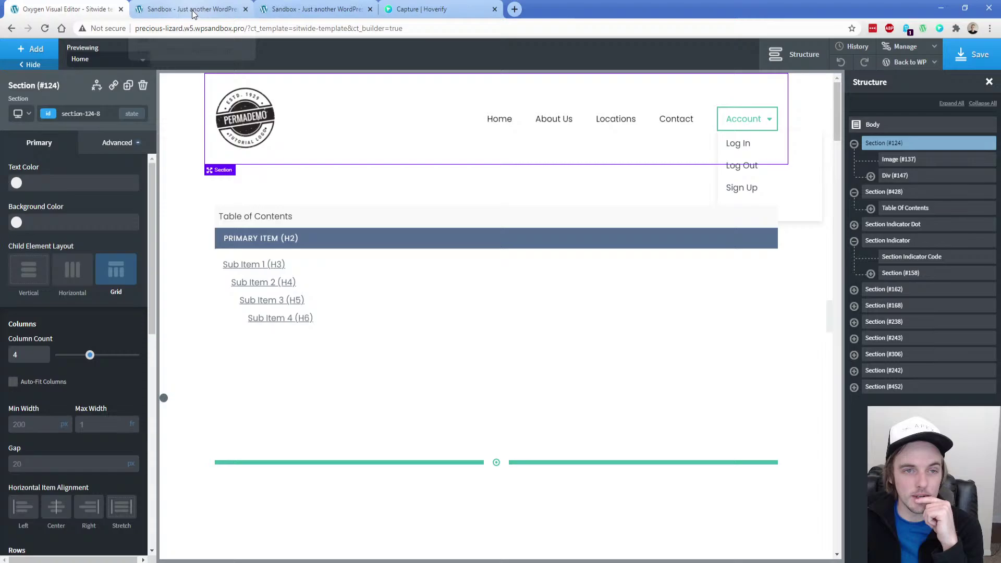
Reload the front-end page and test jumping between sections with the section indicator dots
{"action": "left_click", "coordinate": [192, 10]}
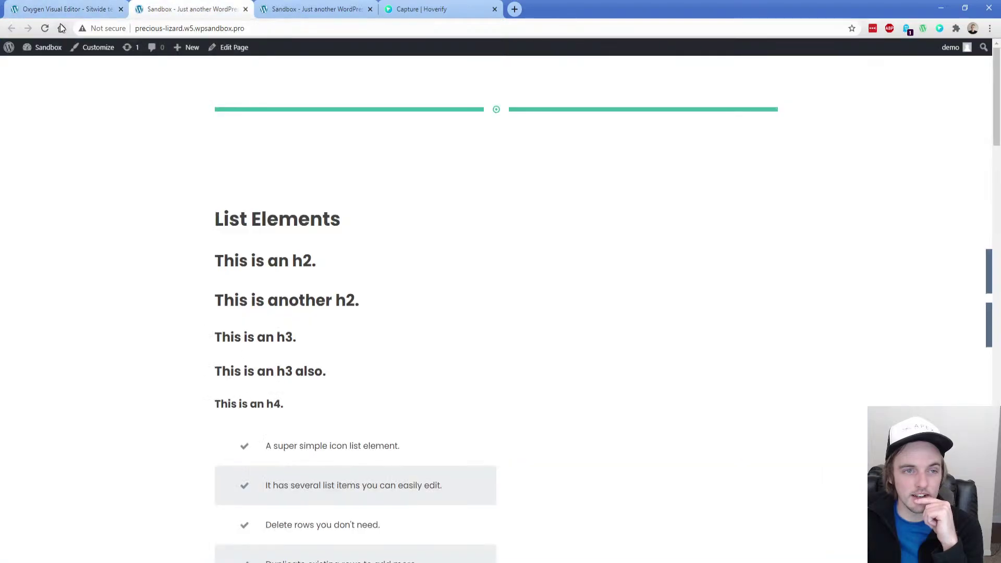
{"action": "left_click", "coordinate": [61, 28]}
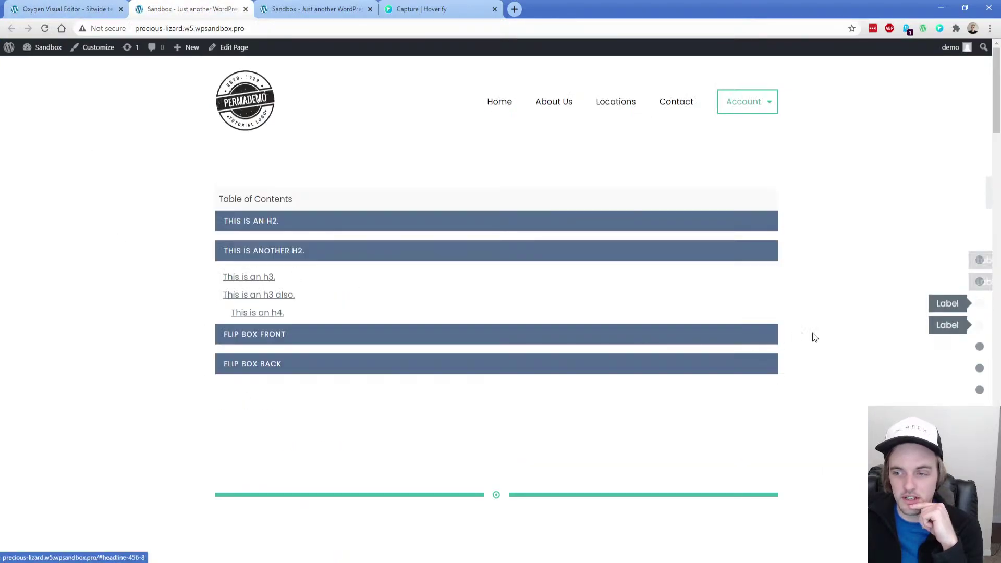
{"action": "scroll", "coordinate": [887, 373], "scroll_direction": "down", "scroll_amount": 4}
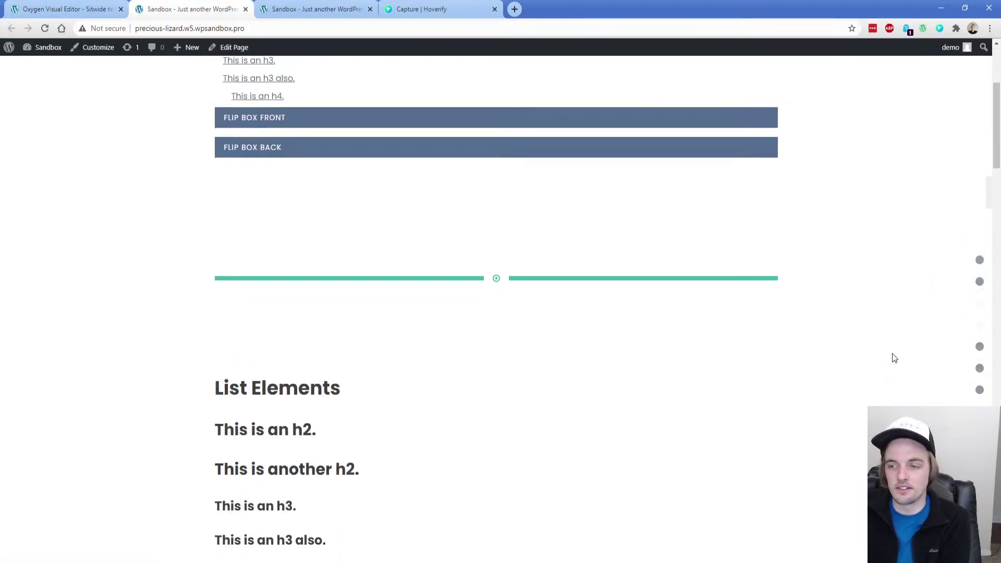
{"action": "left_click", "coordinate": [980, 347]}
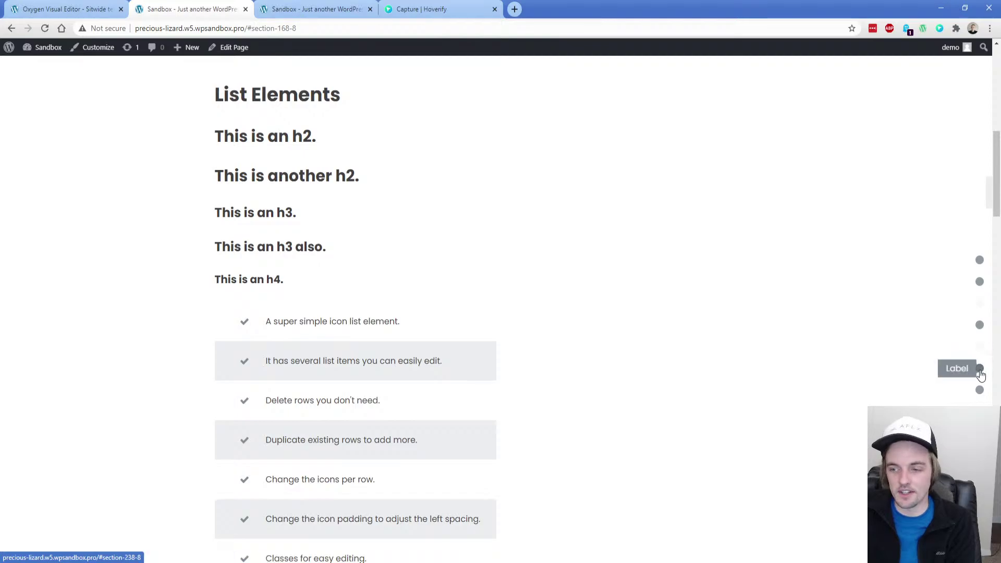
{"action": "left_click", "coordinate": [981, 369]}
{"action": "left_click", "coordinate": [979, 412]}
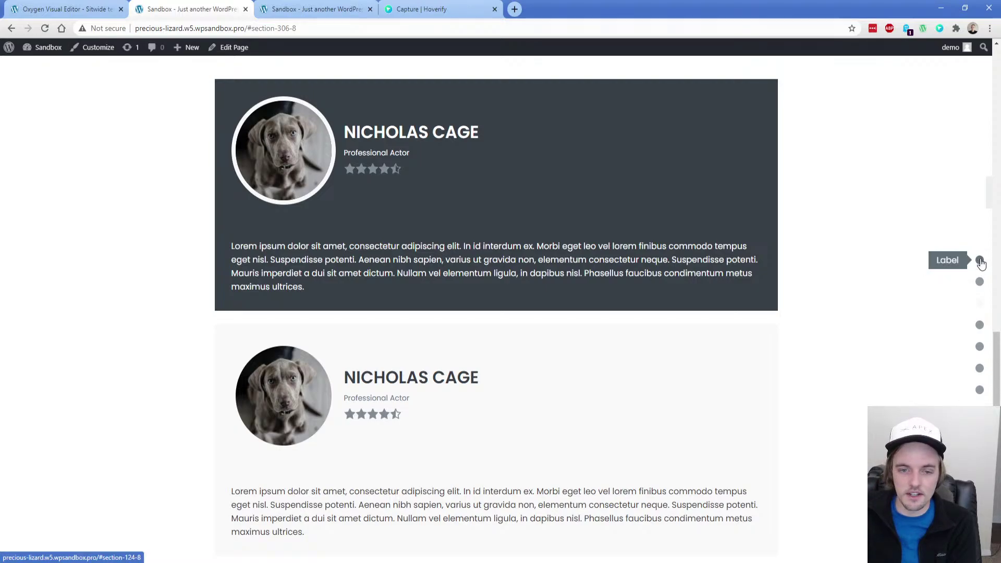
Back in the builder, move Section #158 out of the Section Indicator and place it between Sections #124 and #428
{"action": "left_click", "coordinate": [63, 9]}
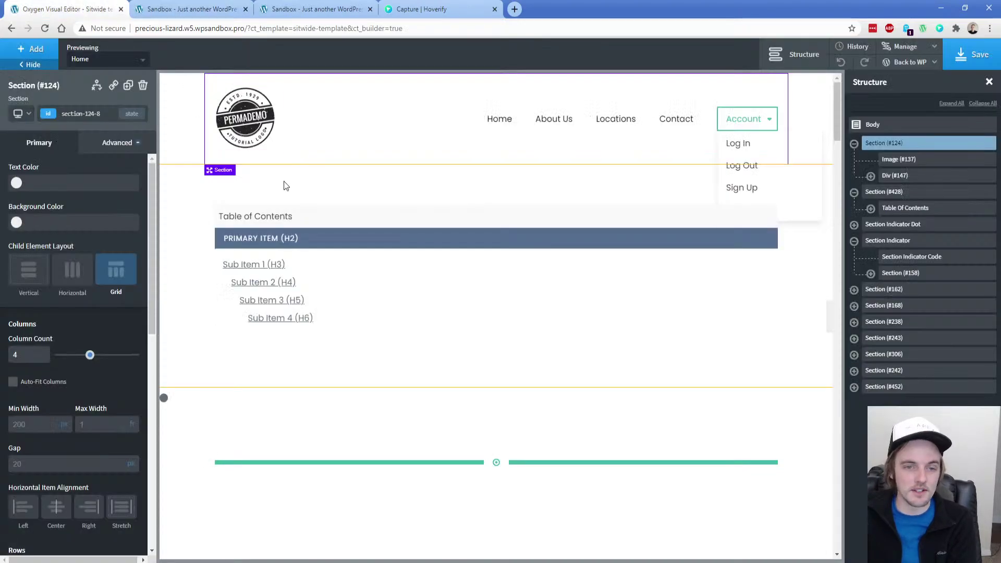
{"action": "left_click", "coordinate": [854, 241]}
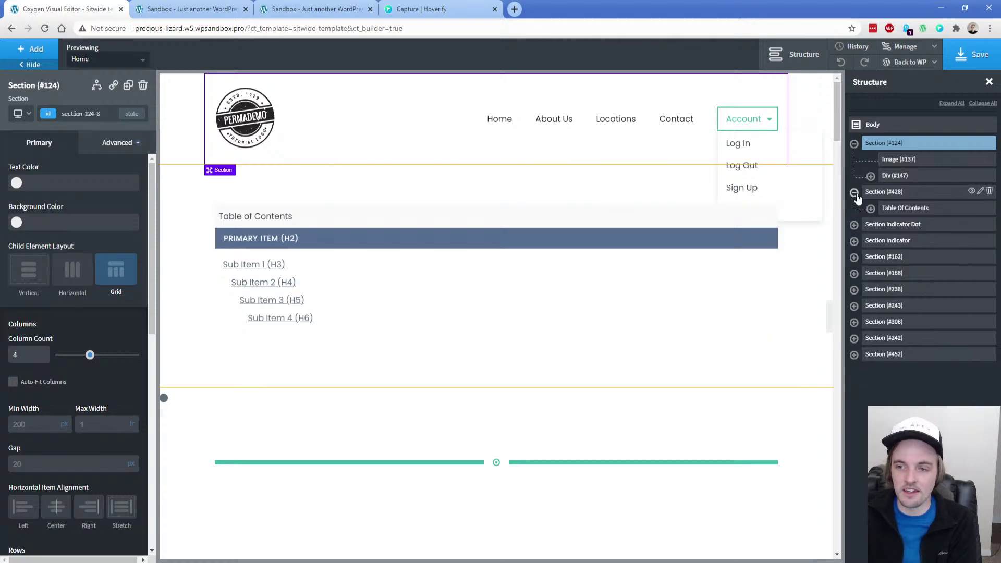
{"action": "left_click", "coordinate": [854, 192]}
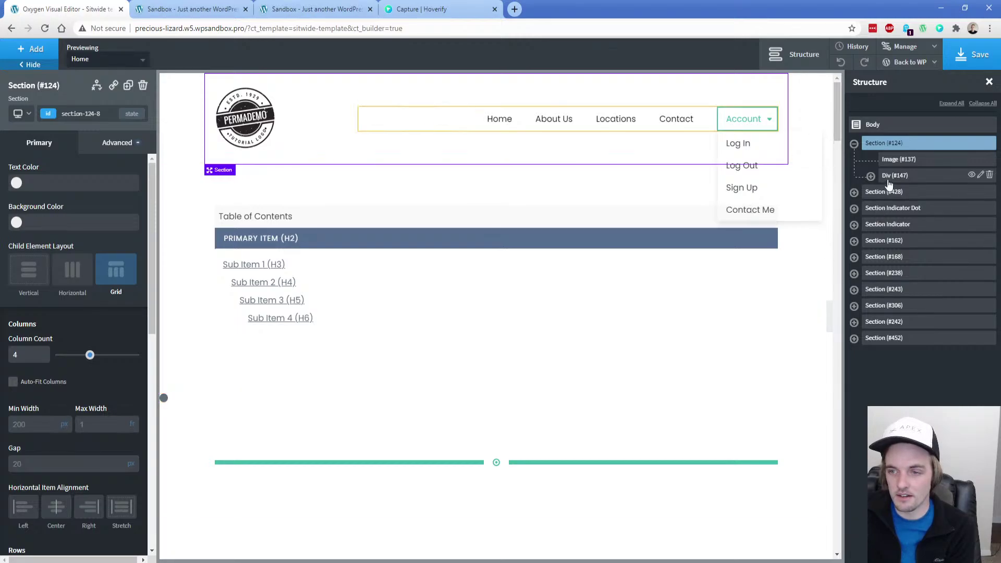
{"action": "left_click", "coordinate": [820, 245]}
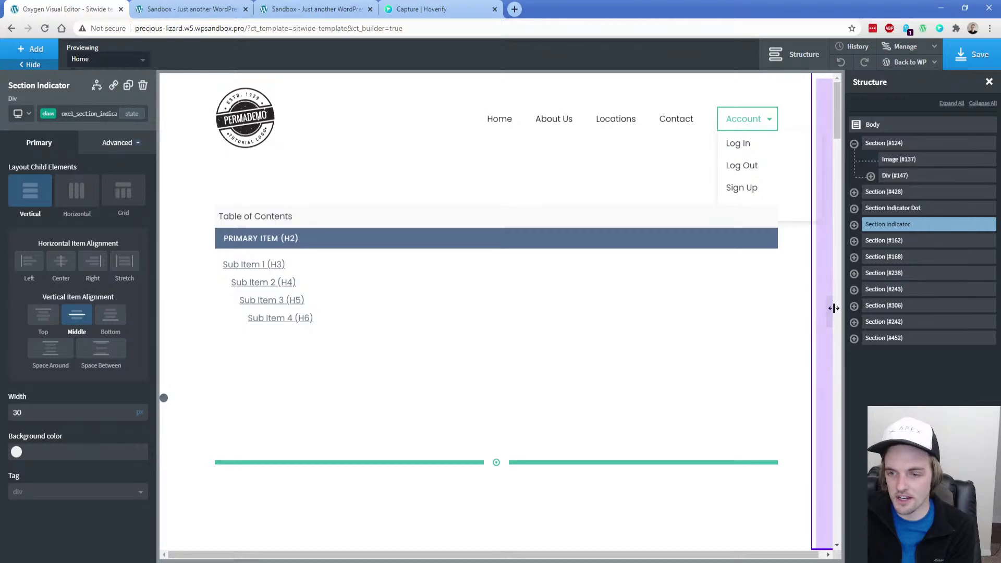
{"action": "left_click", "coordinate": [854, 225]}
{"action": "left_click", "coordinate": [871, 257]}
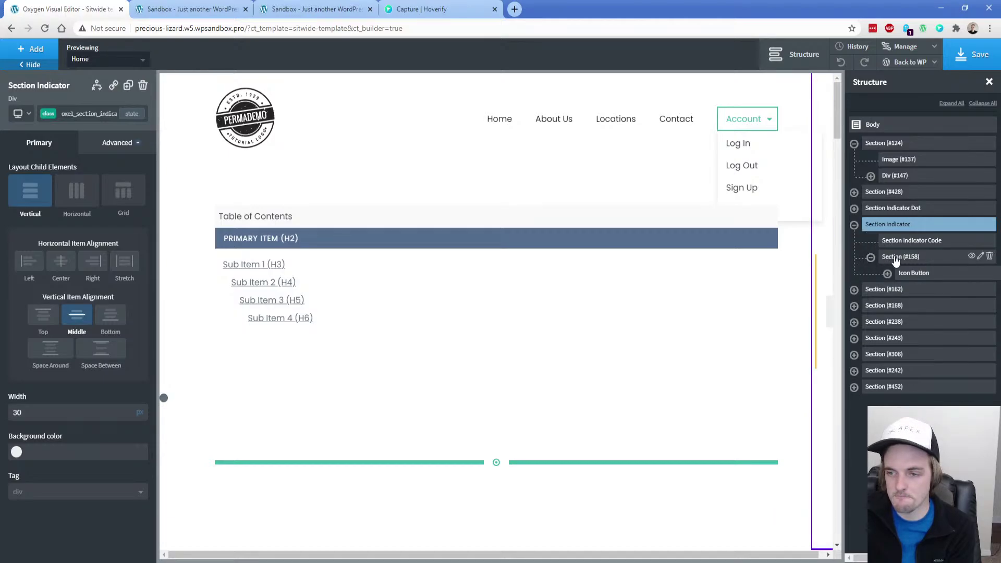
{"action": "left_click", "coordinate": [895, 258]}
{"action": "left_click_drag", "start_coordinate": [898, 228], "coordinate": [889, 194]}
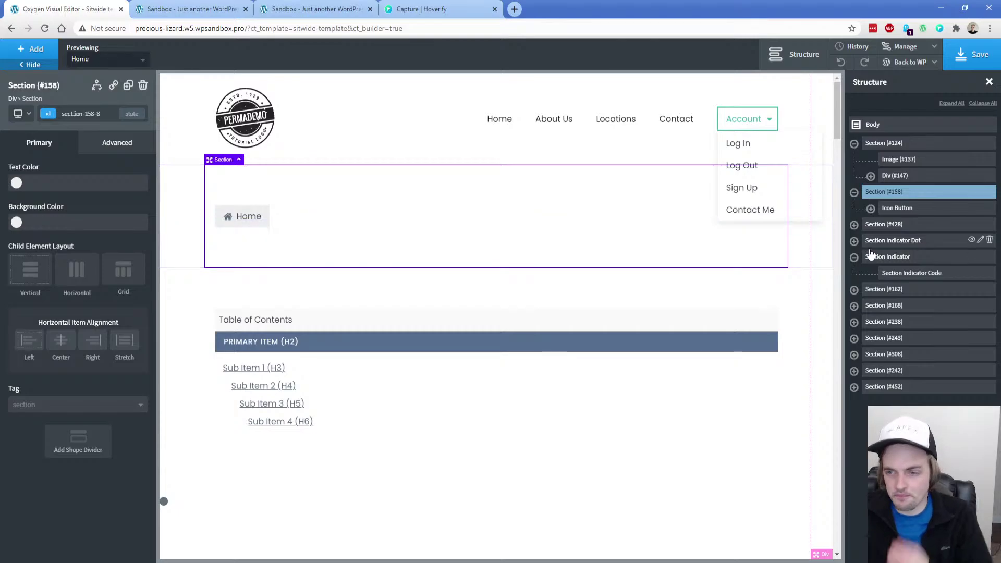
Review the Section Indicator Code block's JavaScript again, including the check for the si-skip attribute
{"action": "left_click", "coordinate": [882, 273]}
{"action": "left_click", "coordinate": [116, 271]}
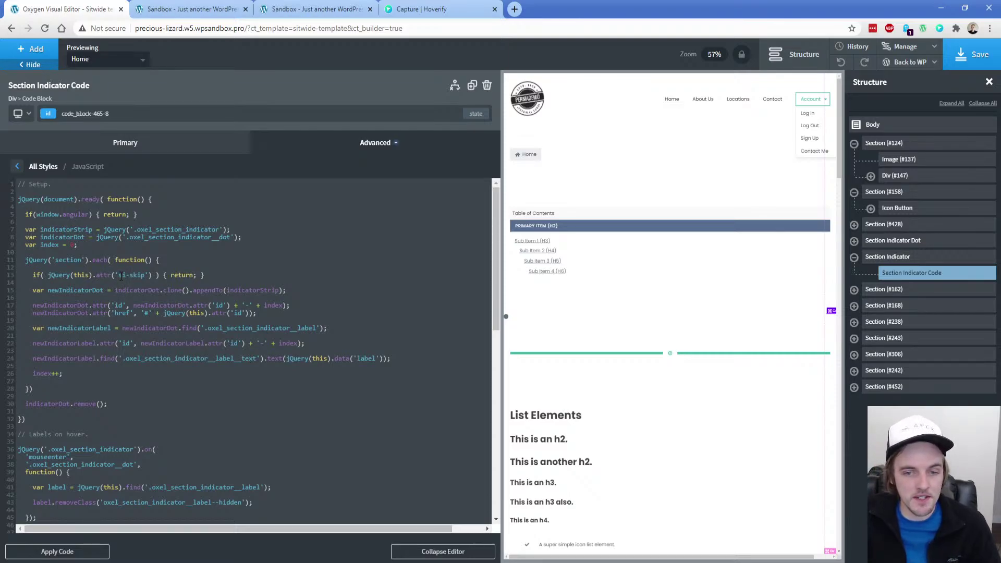
{"action": "left_click", "coordinate": [192, 9]}
{"action": "left_click", "coordinate": [68, 9]}
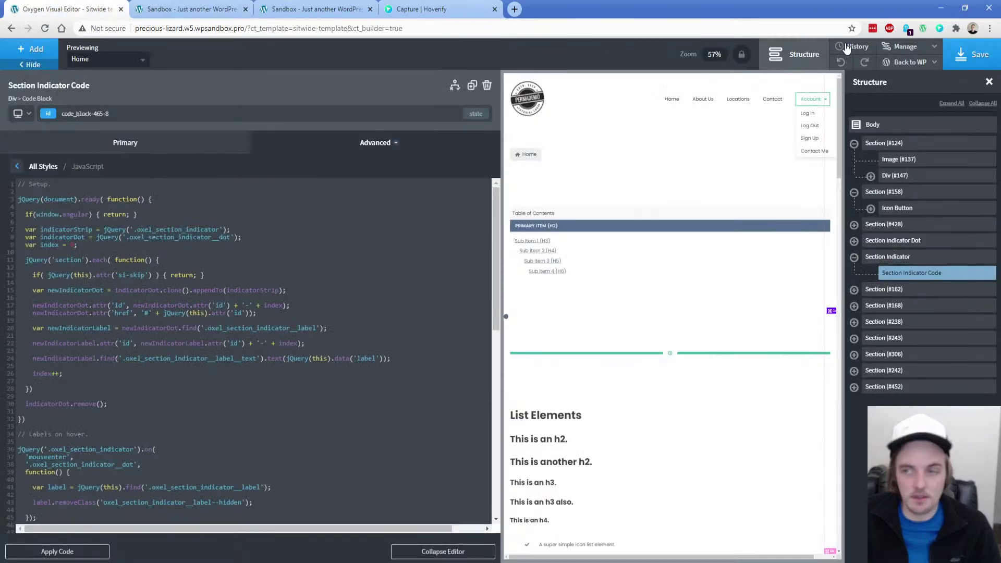
Save the template and reload the front-end page to check the section indicator dots
{"action": "left_click", "coordinate": [959, 51]}
{"action": "left_click", "coordinate": [192, 9]}
{"action": "left_click", "coordinate": [45, 28]}
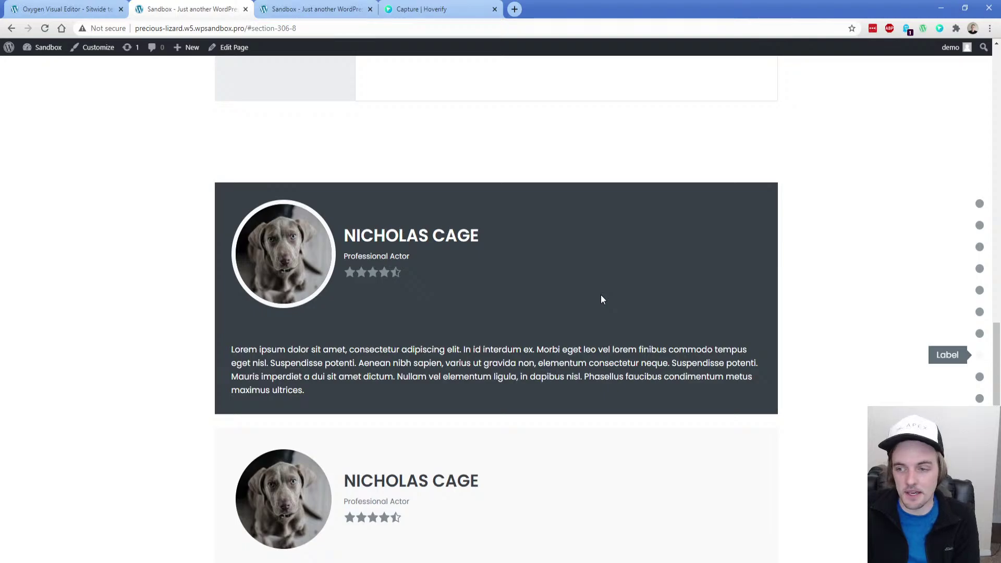
Test the section indicator dots on the front end, jumping to the Table of Contents section and the client dashboard section
{"action": "left_click", "coordinate": [979, 248]}
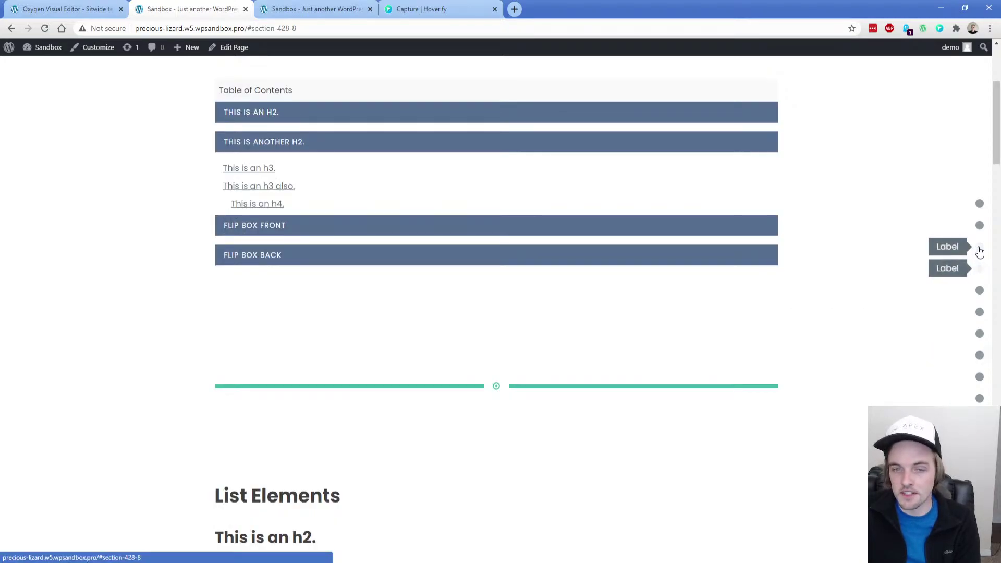
{"action": "scroll", "coordinate": [509, 318], "scroll_direction": "down", "scroll_amount": 10}
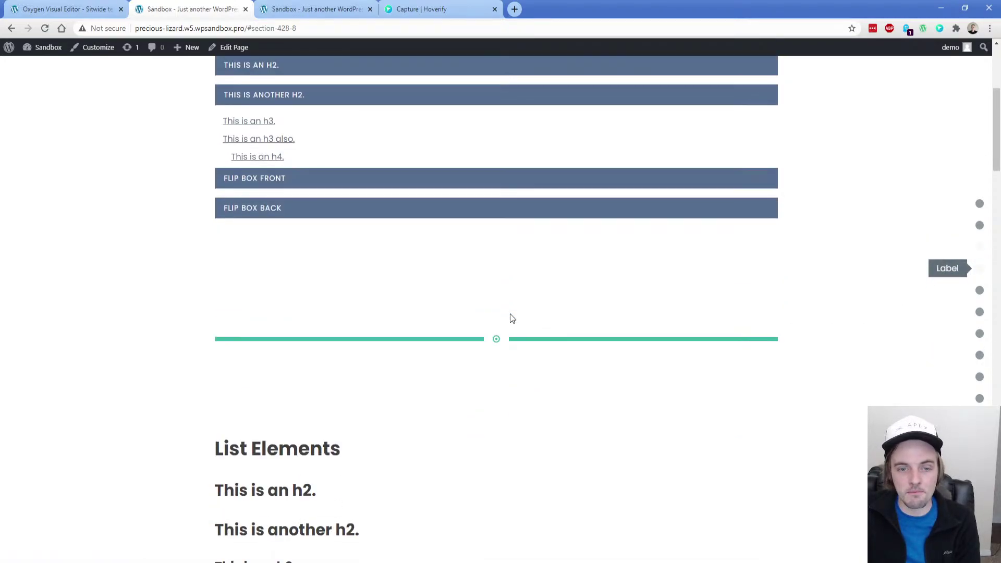
{"action": "scroll", "coordinate": [473, 318], "scroll_direction": "down", "scroll_amount": 10}
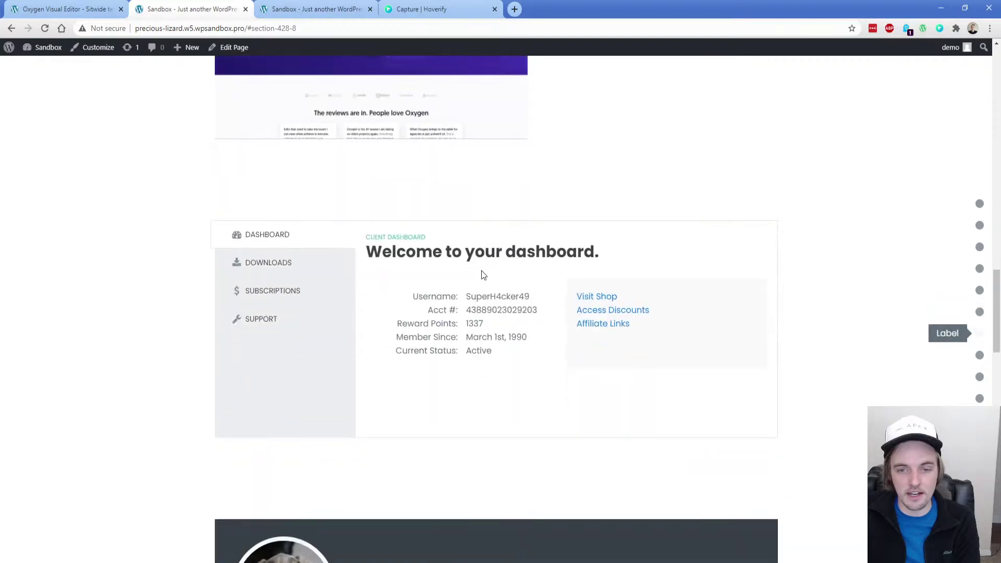
{"action": "left_click", "coordinate": [982, 335]}
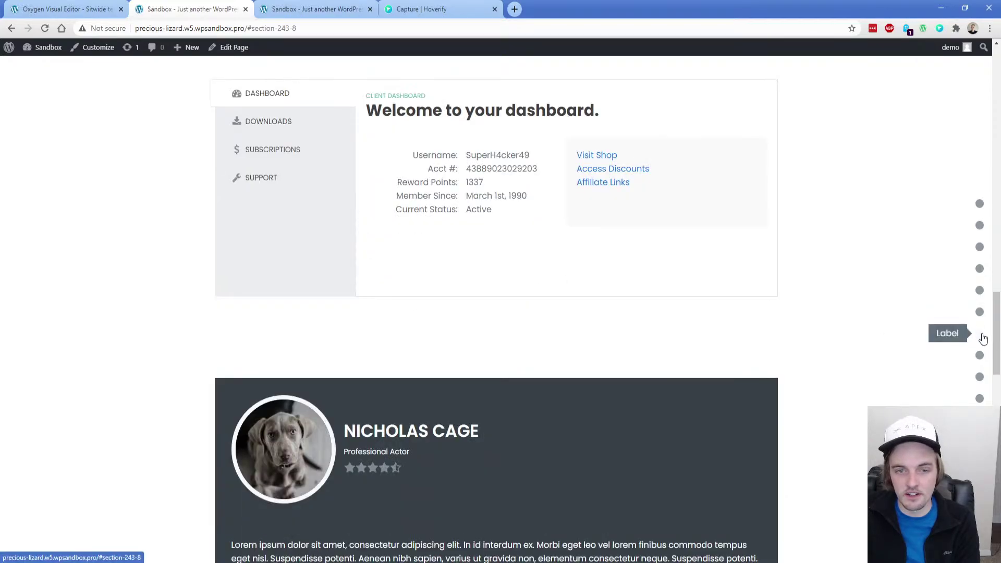
In the builder, add an si-skip attribute with no value to Section #168 and save the template
{"action": "key", "text": "ctrl+Page_Up"}
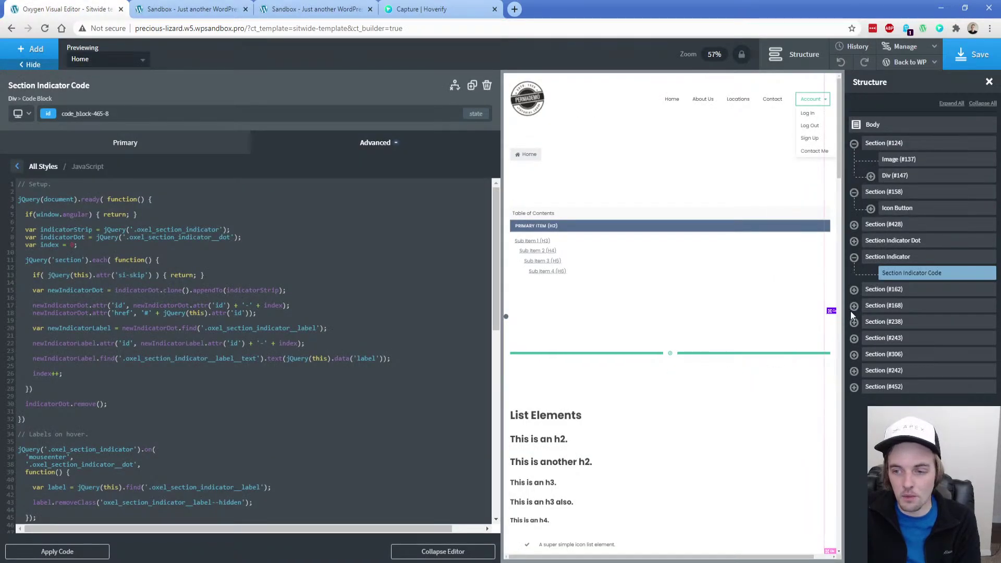
{"action": "left_click", "coordinate": [876, 306]}
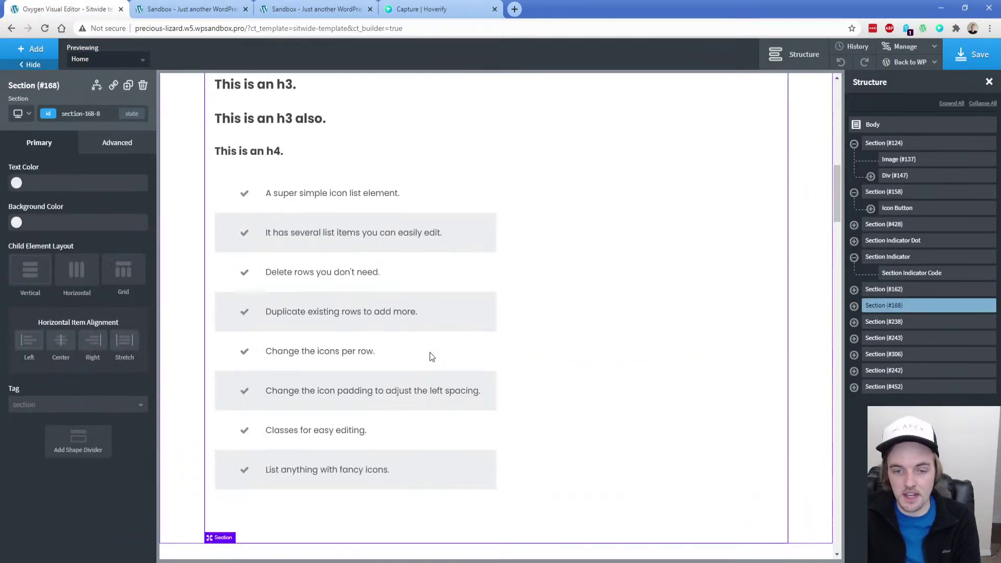
{"action": "left_click", "coordinate": [118, 146]}
{"action": "left_click", "coordinate": [78, 395]}
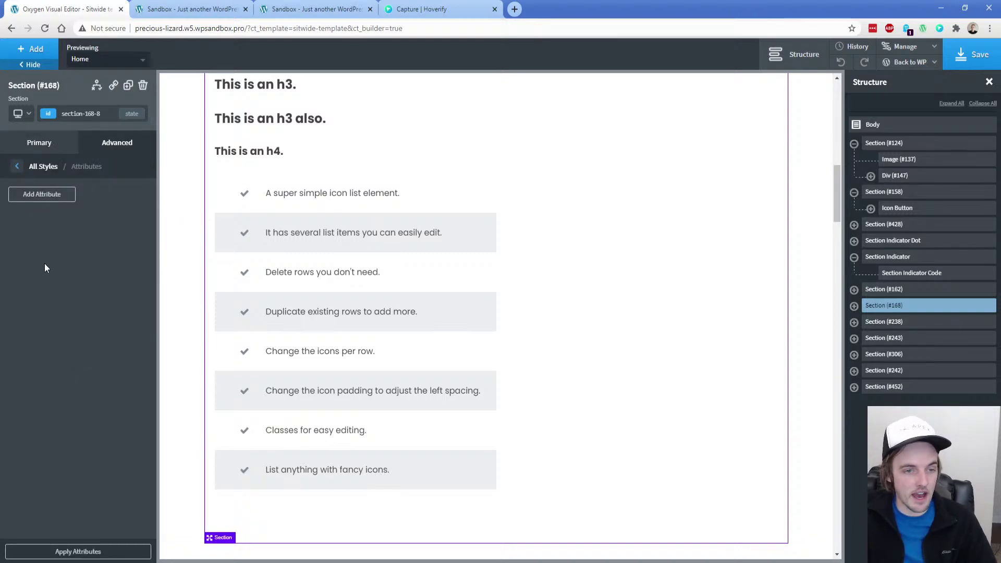
{"action": "left_click", "coordinate": [48, 197]}
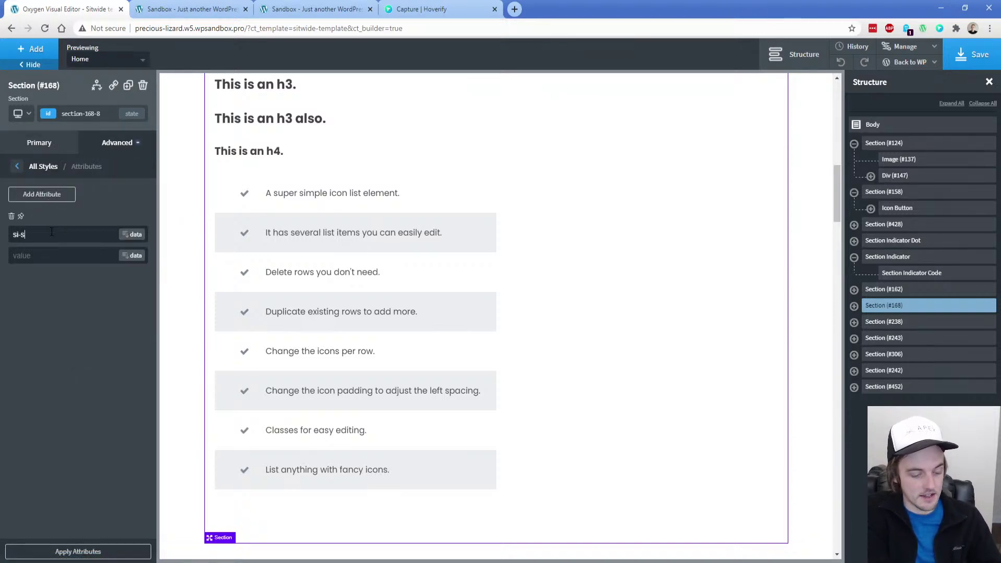
{"action": "type", "text": "si-skip"}
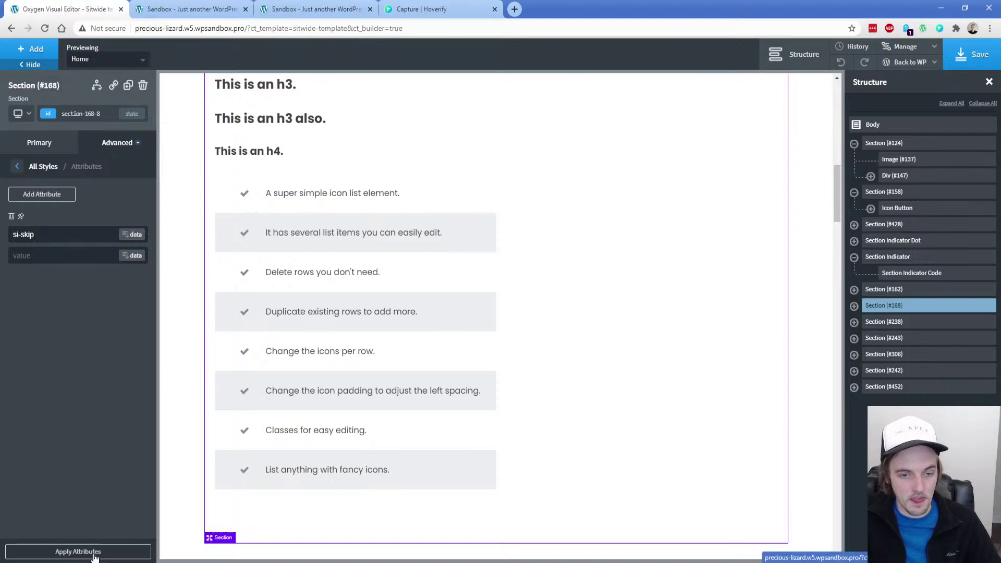
{"action": "scroll", "coordinate": [231, 277], "scroll_direction": "up", "scroll_amount": 2}
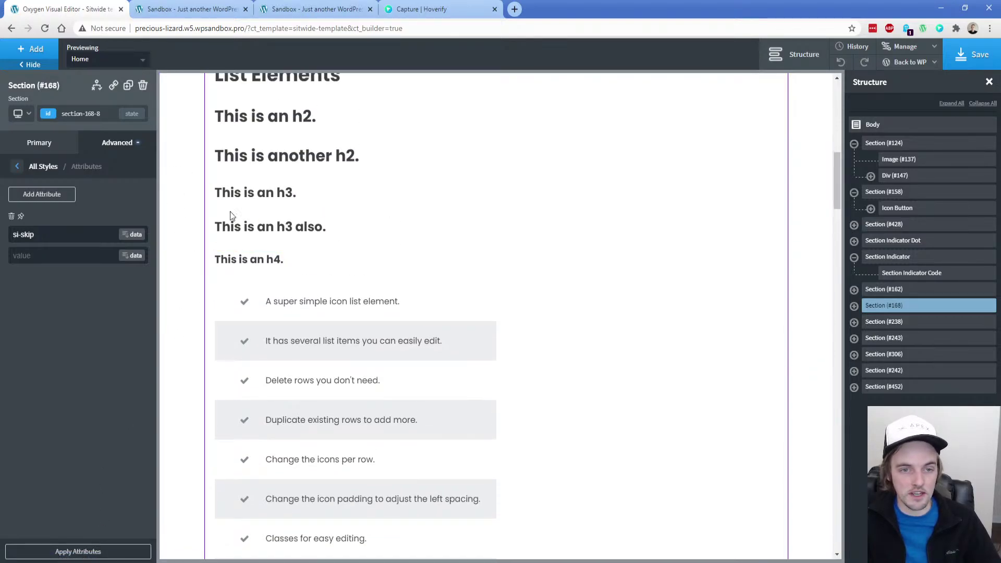
{"action": "left_click", "coordinate": [971, 52]}
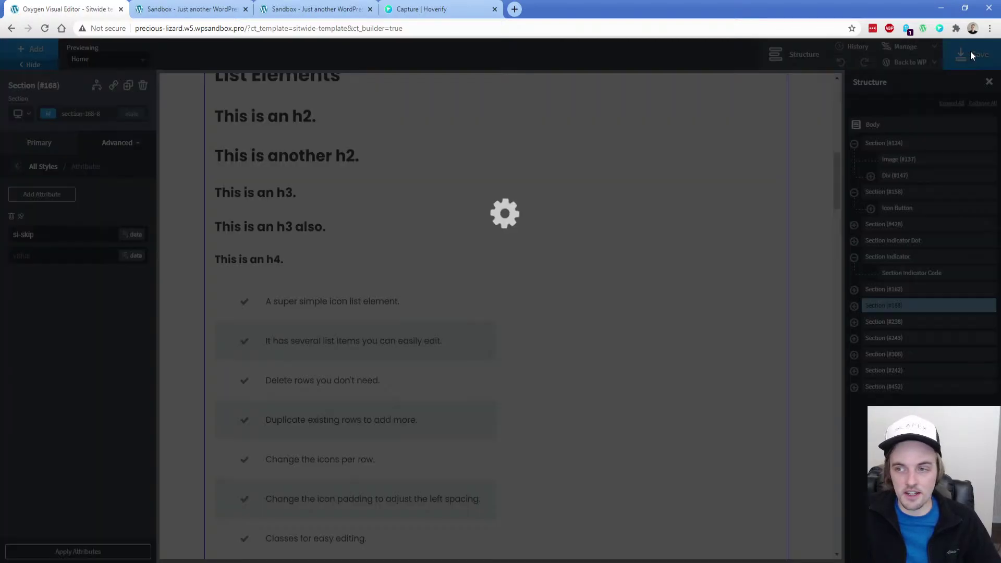
Reload the front-end page and check whether Section #168 still has its own indicator dot
{"action": "left_click", "coordinate": [188, 6]}
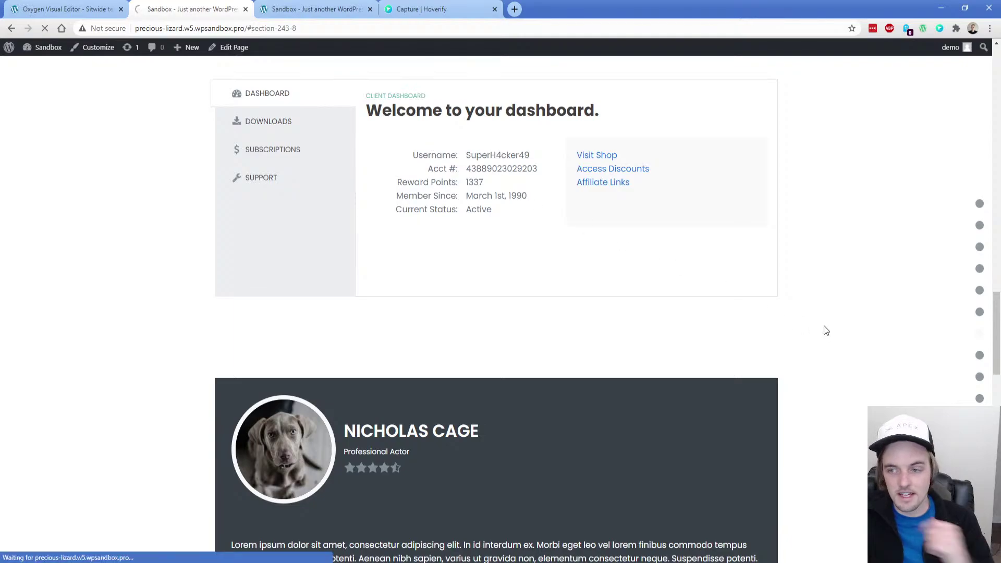
{"action": "left_click", "coordinate": [981, 313]}
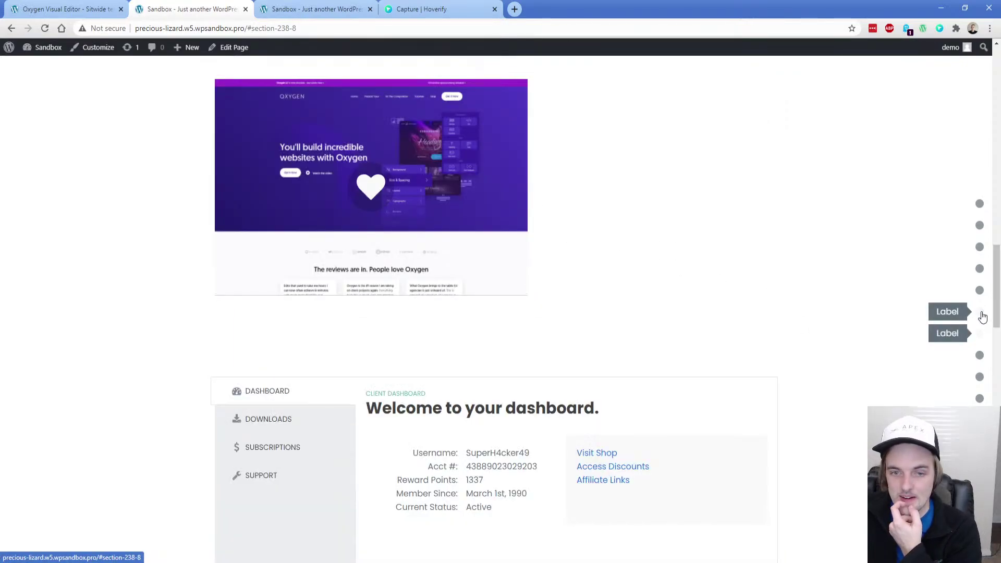
{"action": "left_click", "coordinate": [979, 293]}
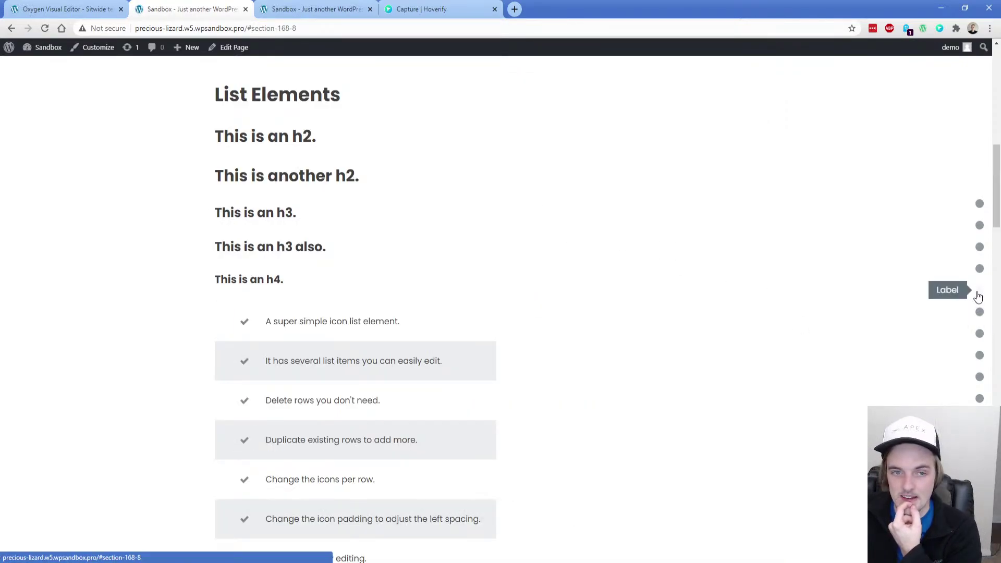
Return to the builder and review the Section Indicator Code block's JavaScript, from the si-skip check to the label hover handlers
{"action": "left_click", "coordinate": [110, 5]}
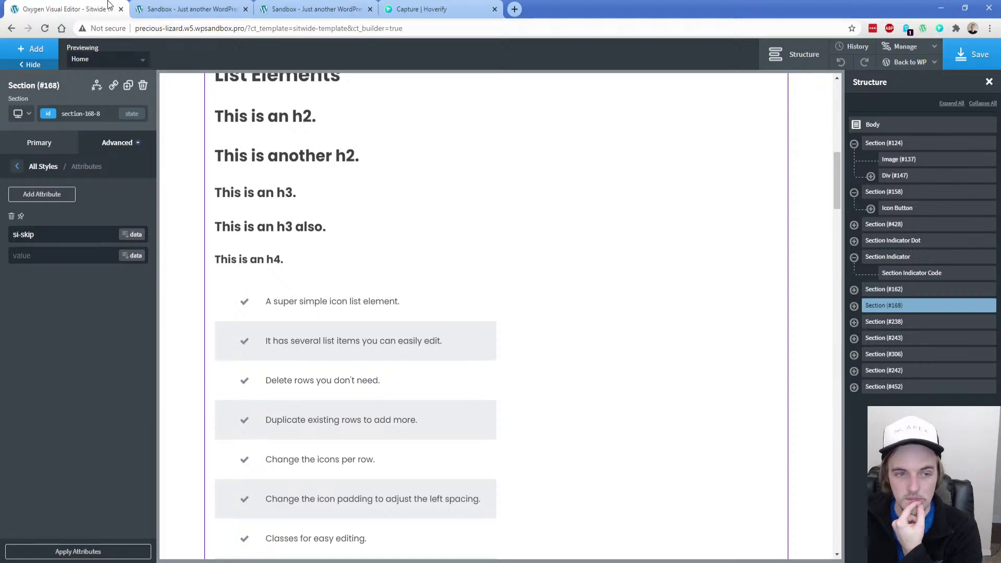
{"action": "left_click", "coordinate": [897, 273]}
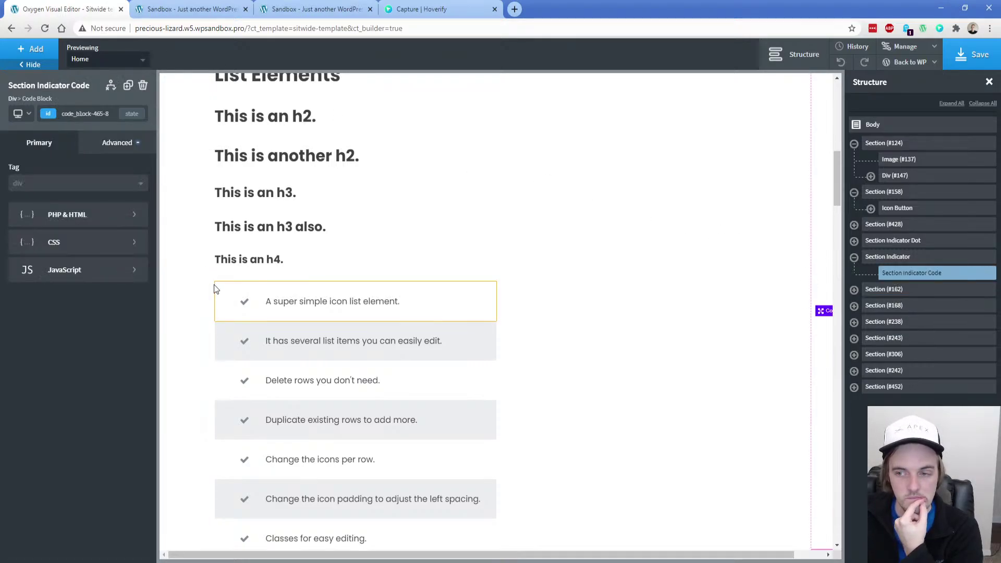
{"action": "left_click", "coordinate": [91, 274]}
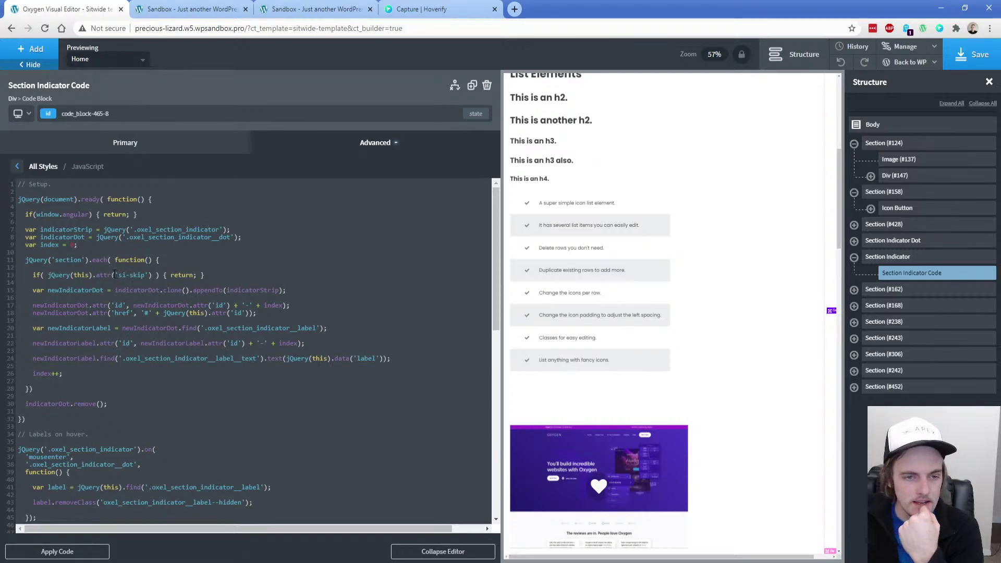
{"action": "scroll", "coordinate": [116, 283], "scroll_direction": "down", "scroll_amount": 3}
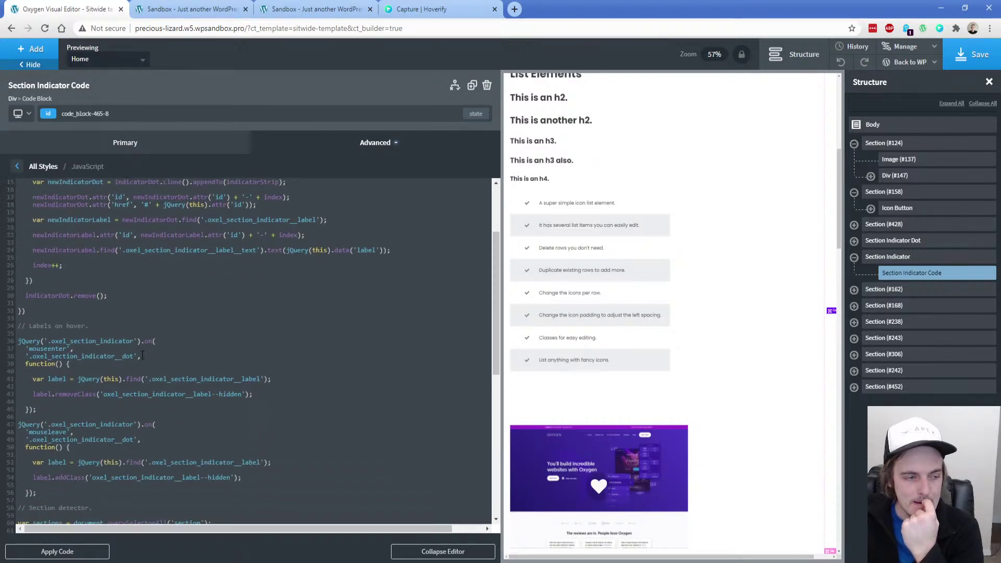
Reapply the si-skip attribute on Section #168 and save the template again
{"action": "left_click", "coordinate": [896, 257]}
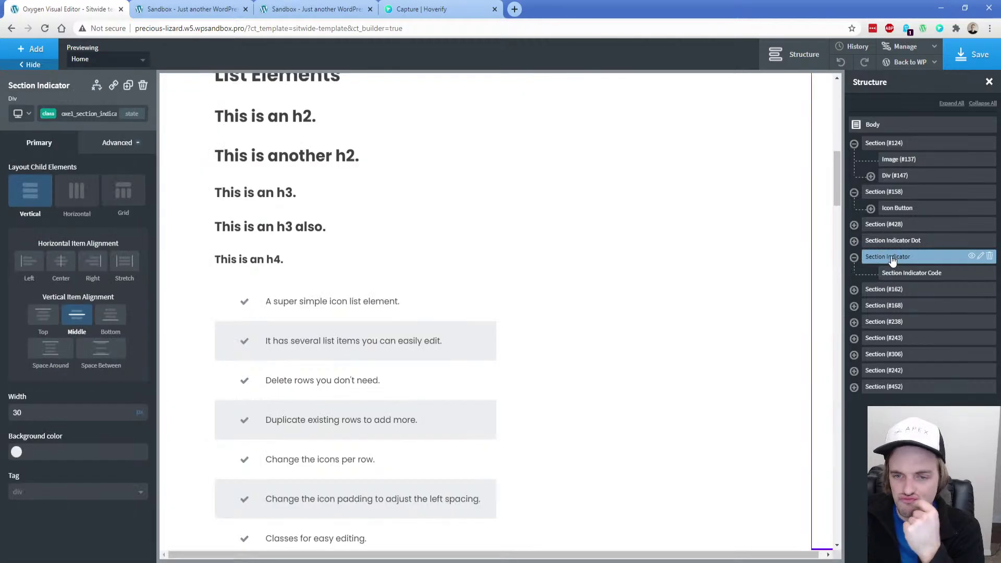
{"action": "left_click", "coordinate": [182, 261]}
{"action": "left_click", "coordinate": [116, 143]}
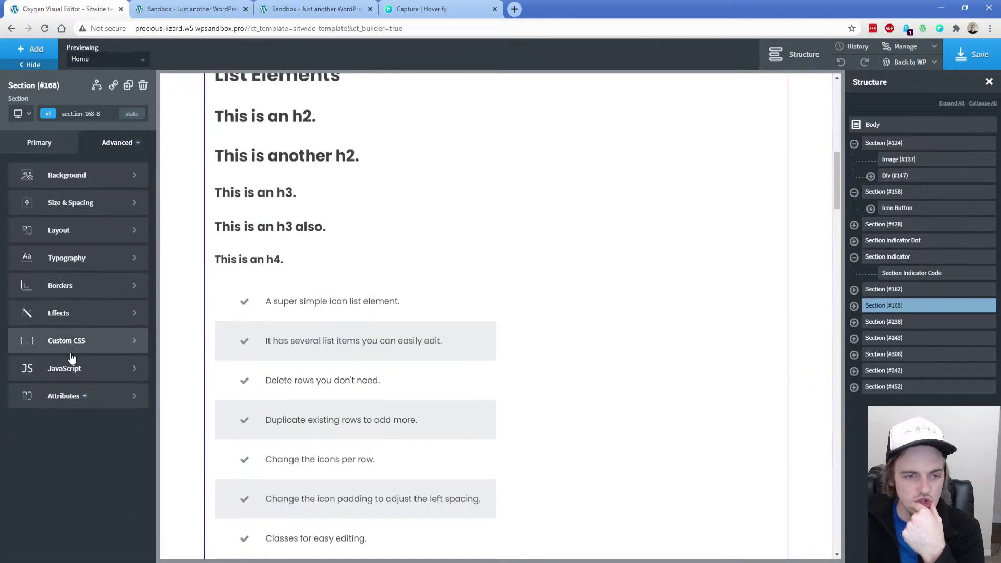
{"action": "left_click", "coordinate": [77, 388]}
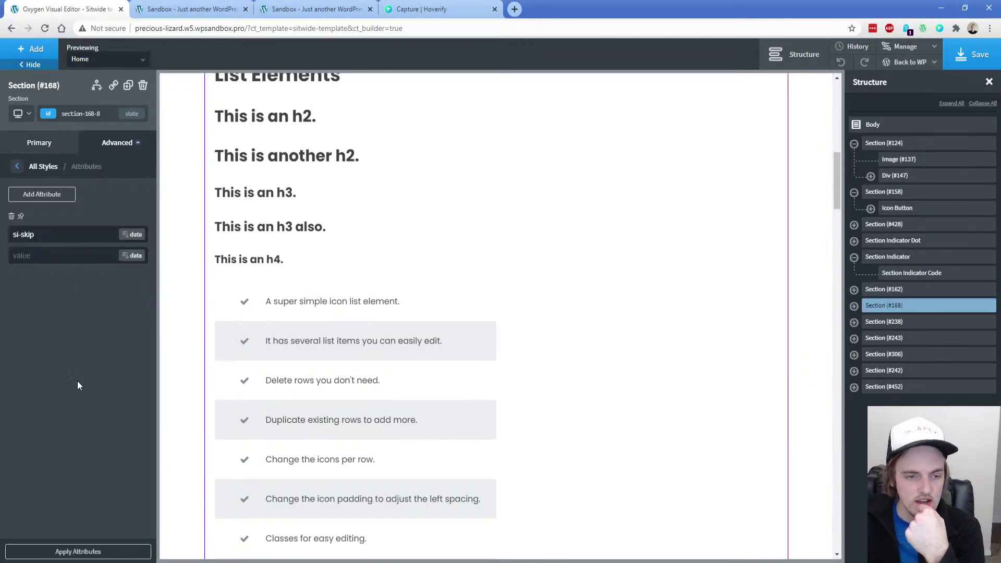
{"action": "left_click", "coordinate": [116, 551]}
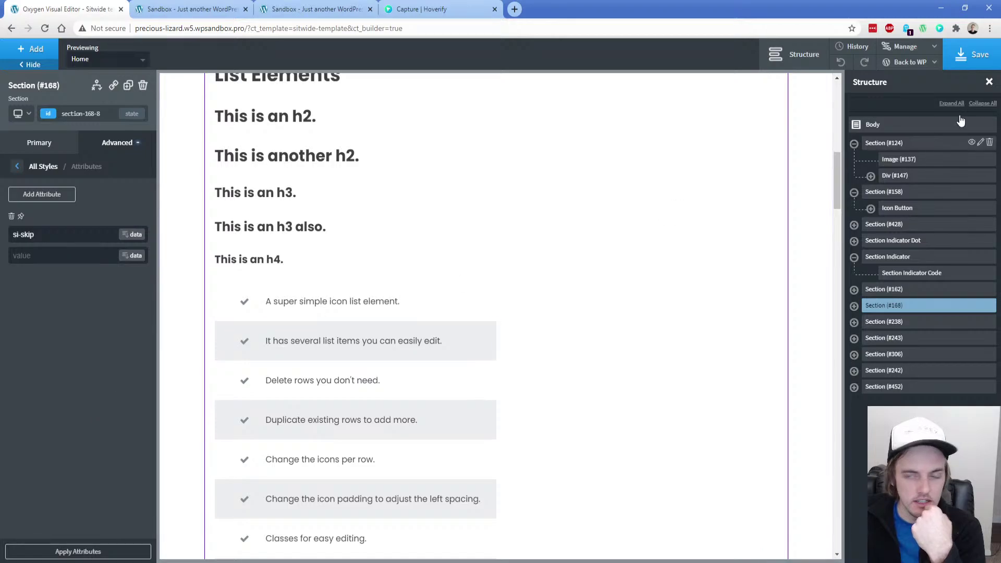
{"action": "left_click", "coordinate": [957, 58]}
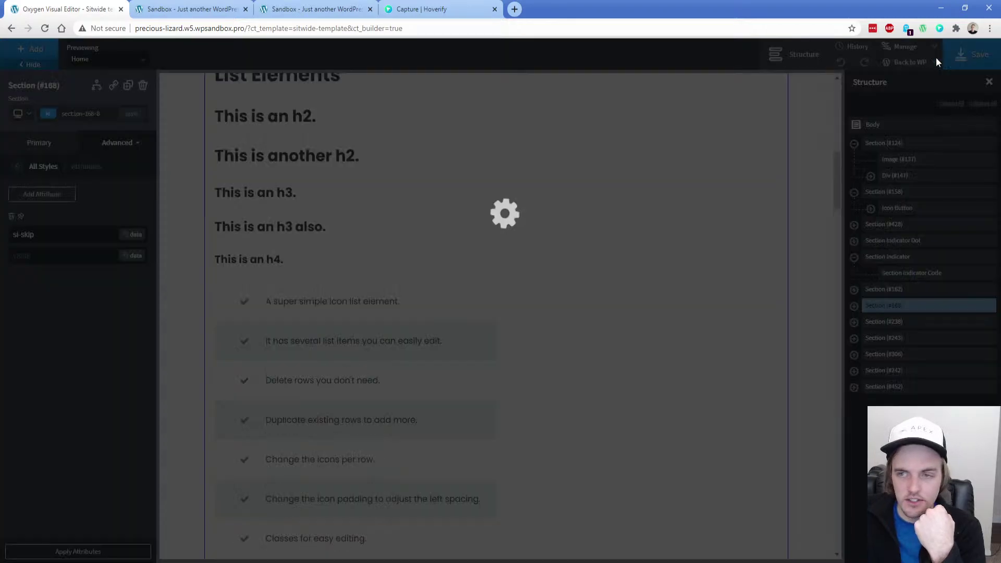
Reload the front end, load it again without the section anchor in the URL, and test the List Elements dot
{"action": "left_click", "coordinate": [184, 11]}
{"action": "key", "text": "F5"}
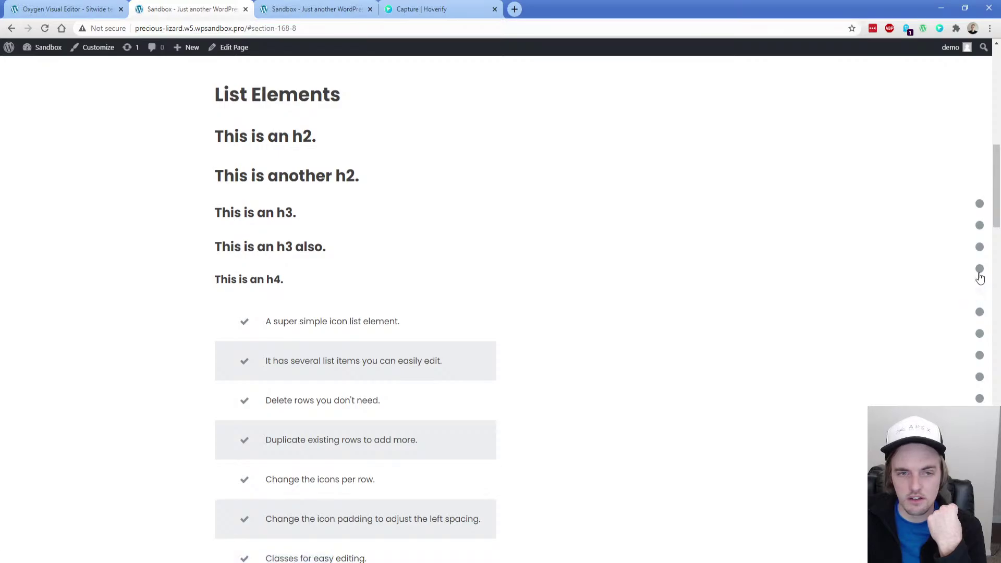
{"action": "left_click", "coordinate": [979, 272]}
{"action": "left_click_drag", "start_coordinate": [248, 29], "coordinate": [348, 40]}
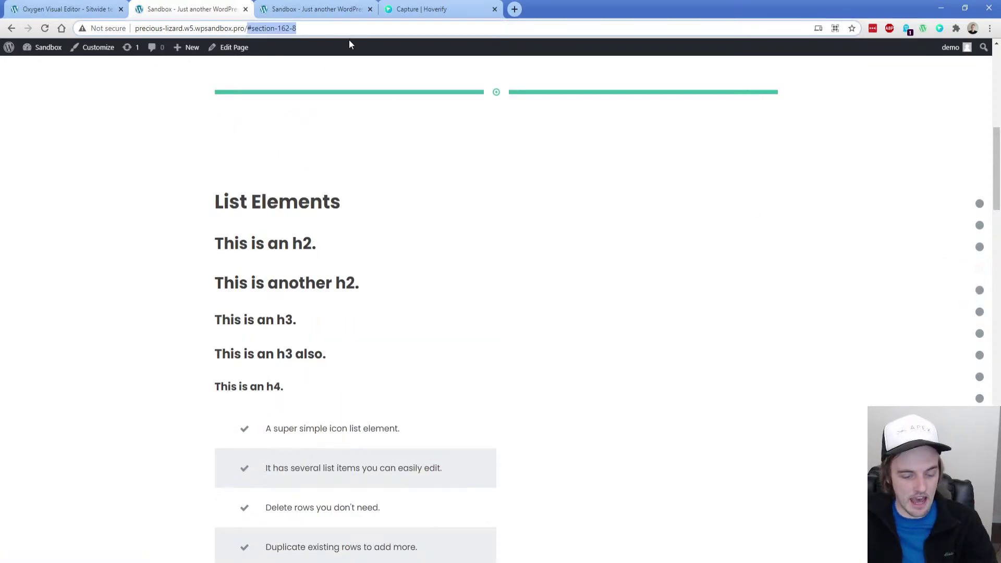
{"action": "key", "text": "BackSpace"}
{"action": "key", "text": "Return"}
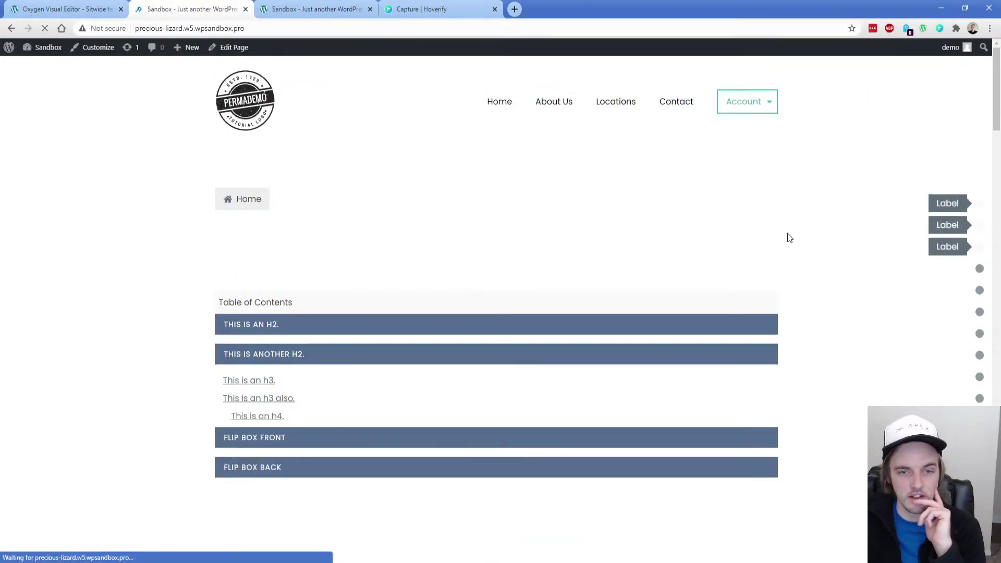
{"action": "left_click", "coordinate": [979, 295]}
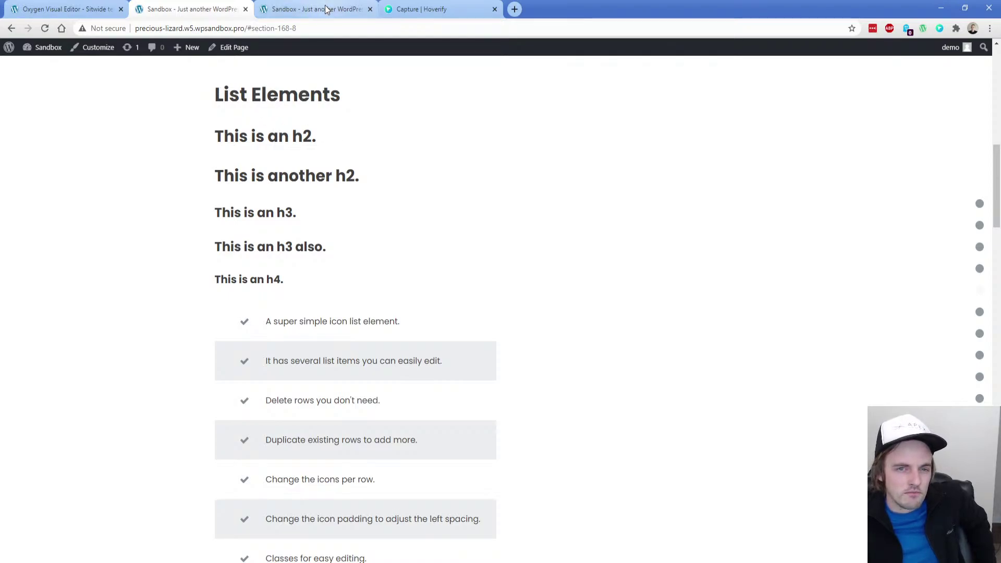
Close the duplicate front-end tab and, in the builder, nest Section Indicator Dot inside Section Indicator, above Section Indicator Code
{"action": "left_click", "coordinate": [371, 9]}
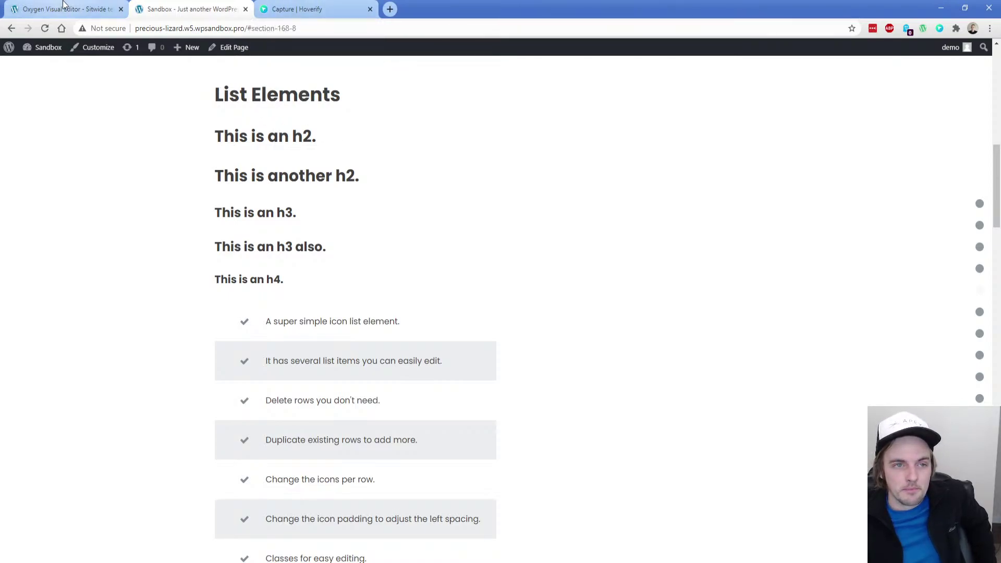
{"action": "left_click", "coordinate": [63, 4]}
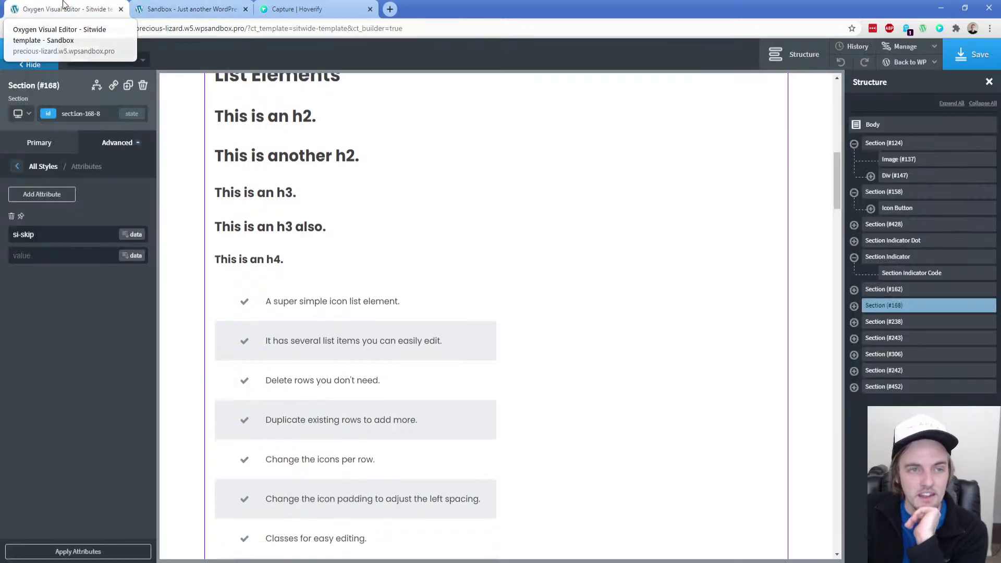
{"action": "left_click", "coordinate": [895, 275]}
{"action": "left_click", "coordinate": [882, 241]}
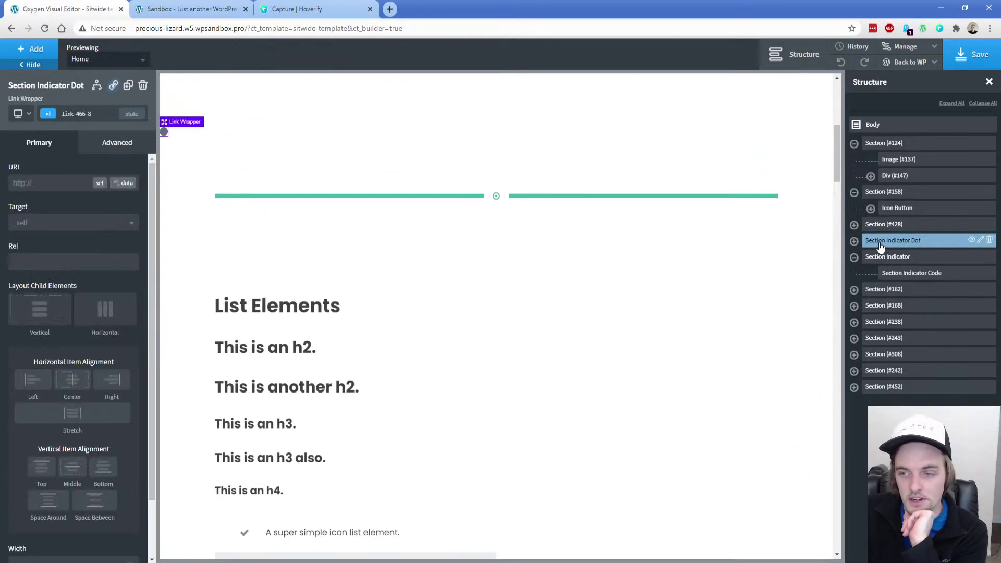
{"action": "left_click_drag", "start_coordinate": [880, 245], "coordinate": [910, 269]}
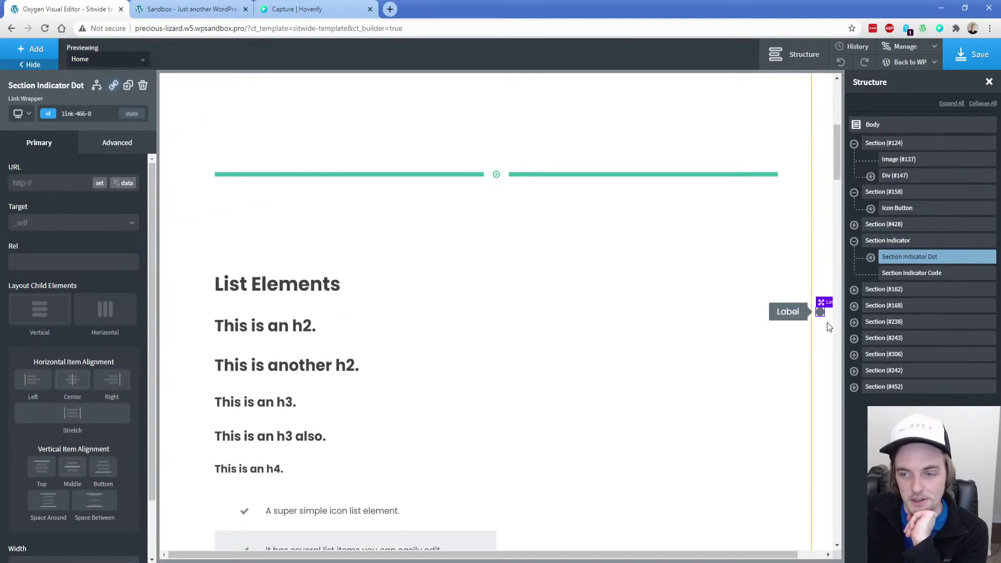
Expand Section Indicator Dot and inspect its Section Indicator Label, the nested Label Text and the dot's own settings
{"action": "left_click", "coordinate": [871, 258]}
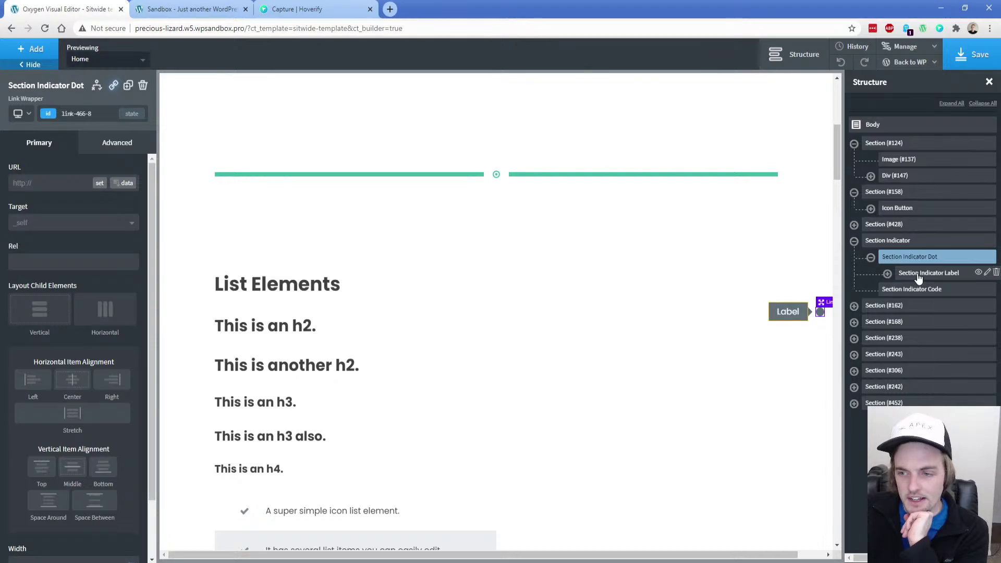
{"action": "left_click", "coordinate": [917, 276]}
{"action": "left_click", "coordinate": [888, 275]}
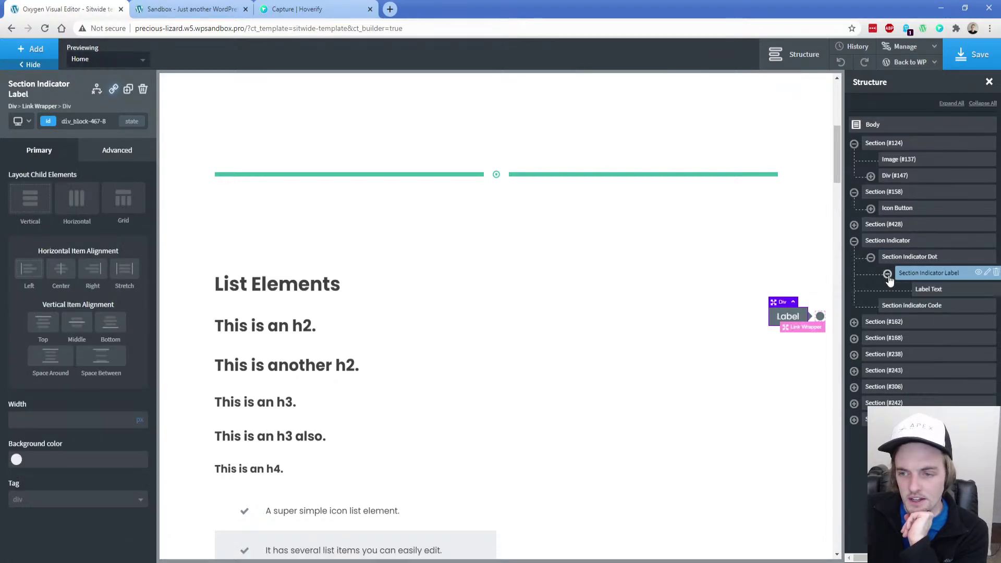
{"action": "left_click", "coordinate": [932, 293]}
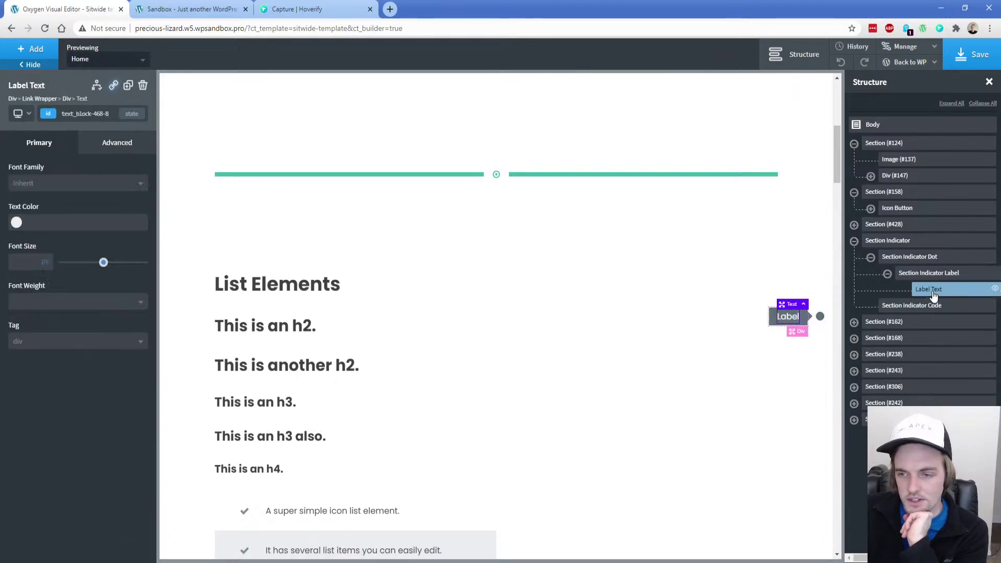
{"action": "left_click", "coordinate": [910, 258]}
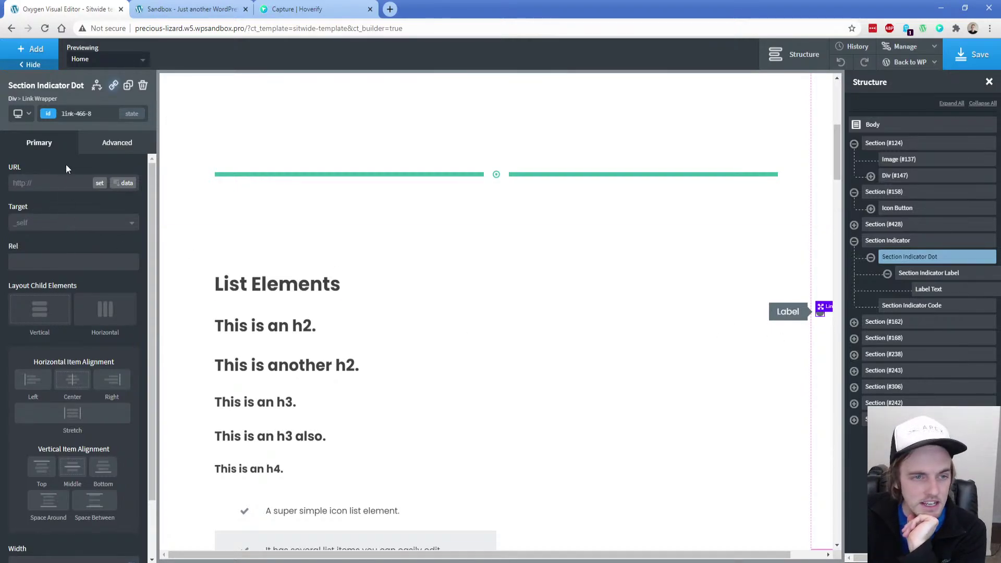
Inspect the Section Indicator Label and its Label Text, and open the JavaScript of Section Indicator Code for review
{"action": "left_click", "coordinate": [920, 276]}
{"action": "left_click", "coordinate": [929, 292]}
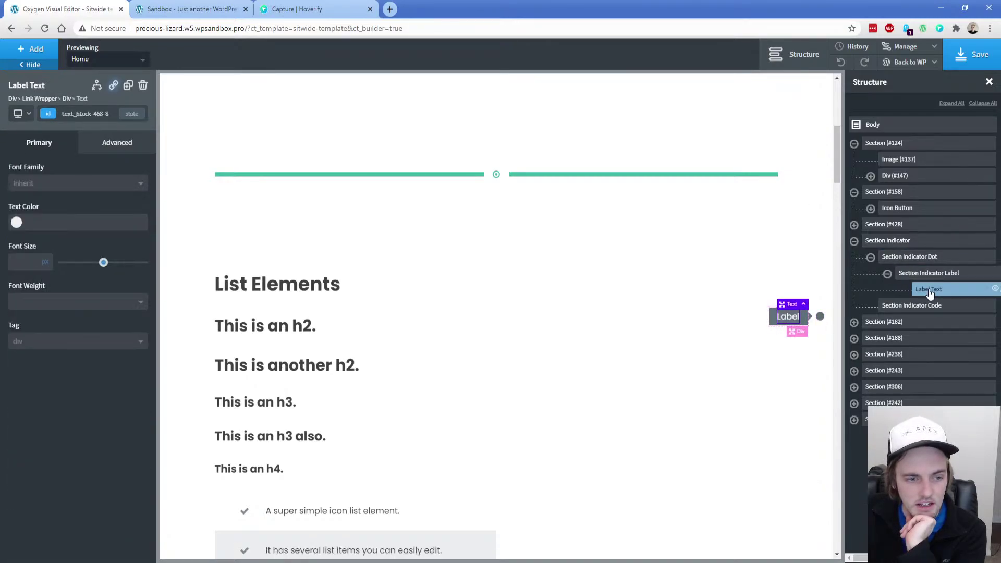
{"action": "left_click", "coordinate": [920, 312]}
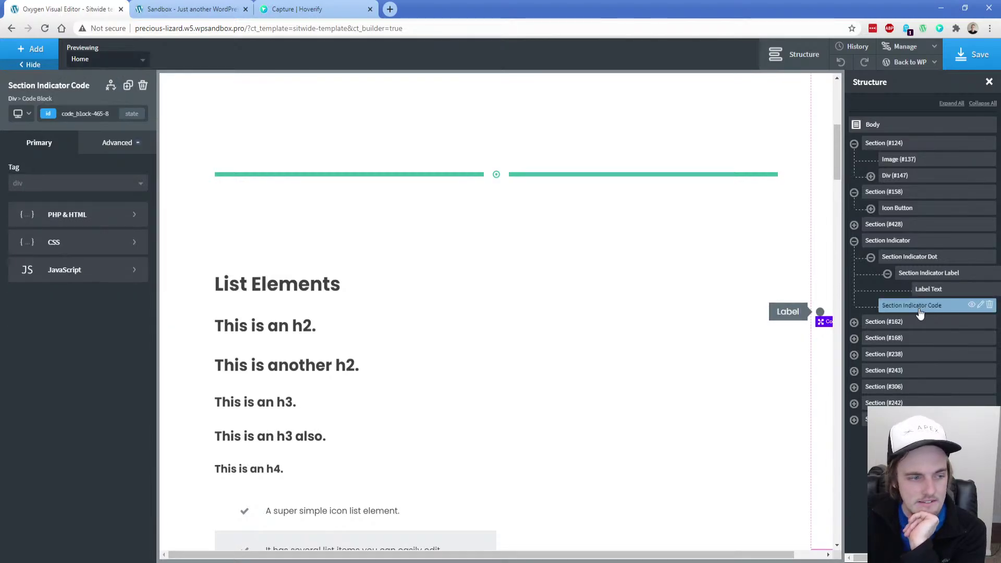
{"action": "left_click", "coordinate": [920, 277]}
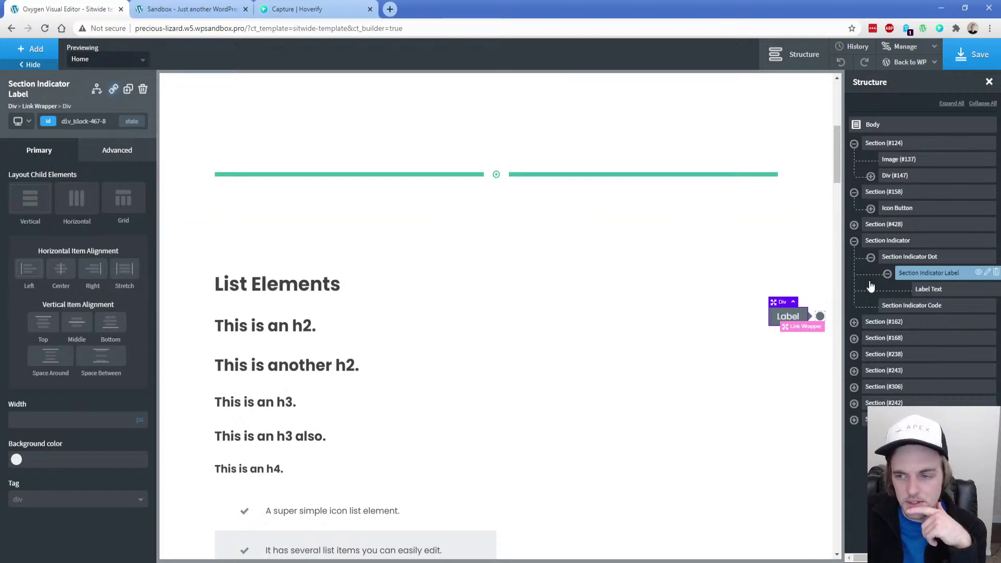
{"action": "left_click", "coordinate": [889, 306]}
{"action": "left_click", "coordinate": [71, 277]}
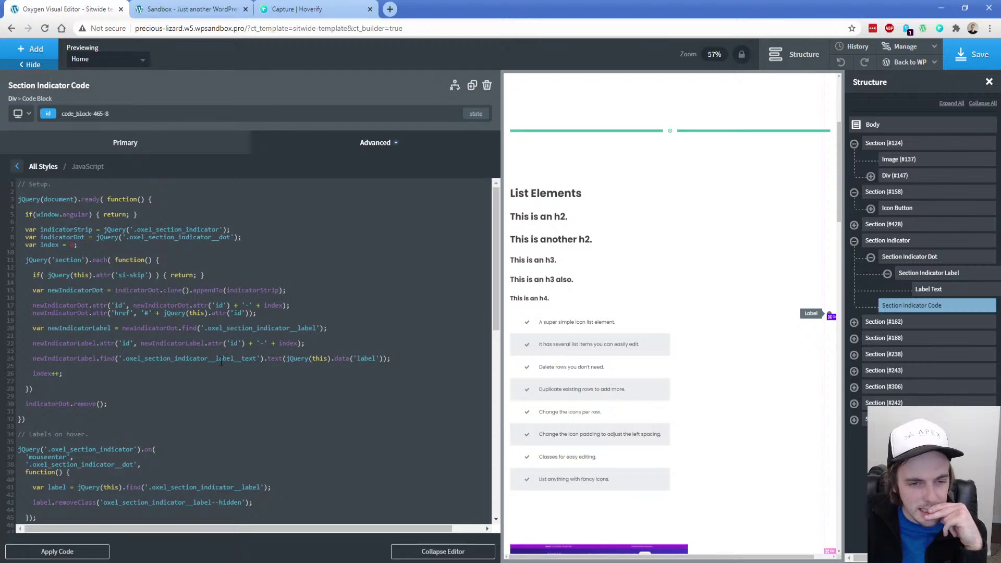
Add a custom attribute named label with the value Home Button to Section #158, apply it and save the template
{"action": "left_click", "coordinate": [885, 323]}
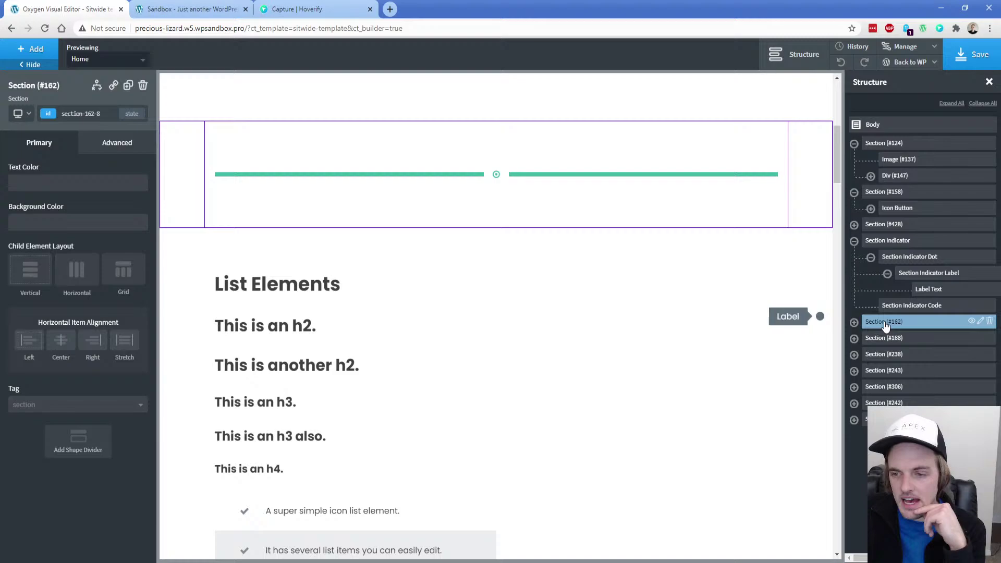
{"action": "left_click", "coordinate": [876, 193]}
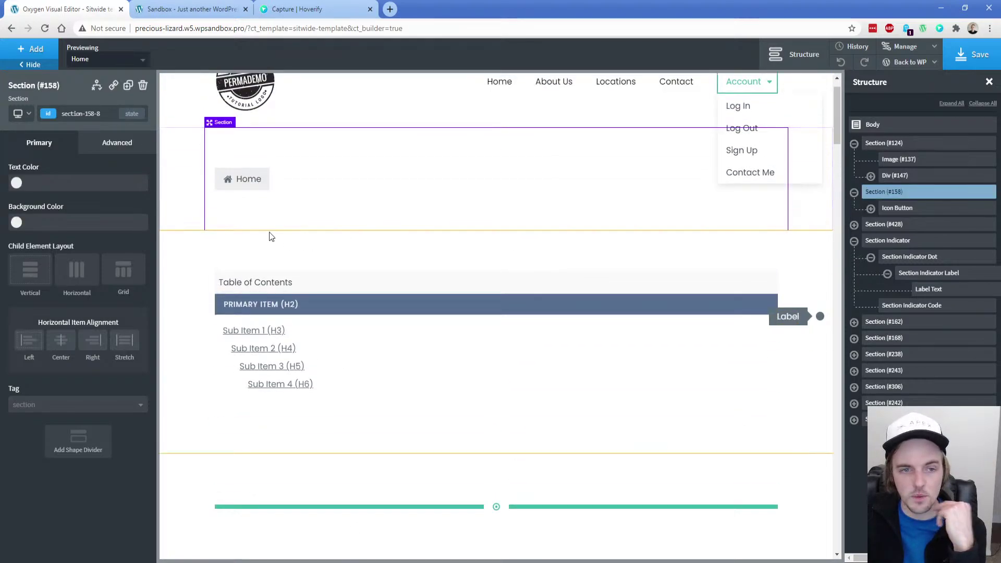
{"action": "left_click", "coordinate": [125, 147]}
{"action": "left_click", "coordinate": [63, 397]}
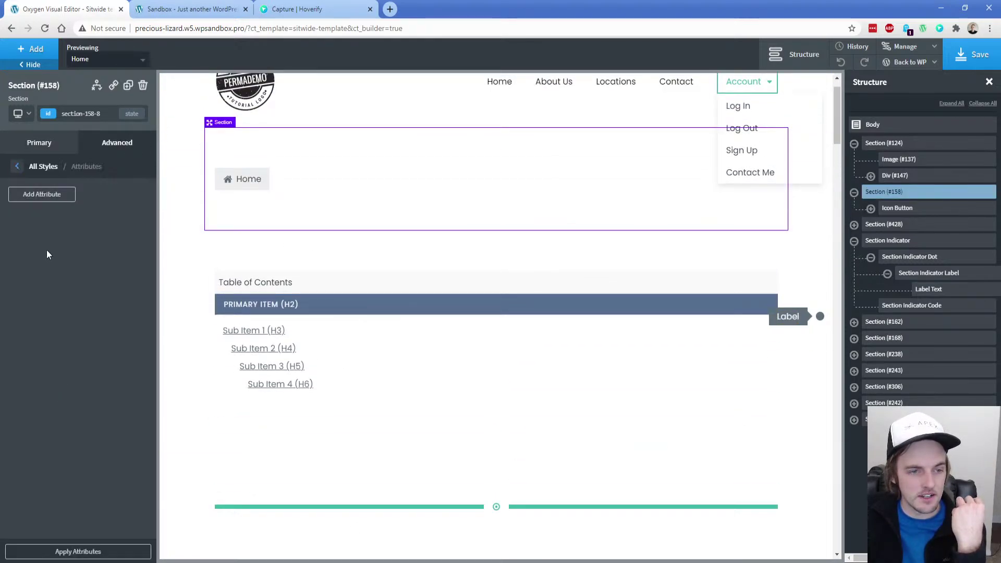
{"action": "left_click", "coordinate": [44, 196]}
{"action": "left_click", "coordinate": [51, 235]}
{"action": "type", "text": "label"}
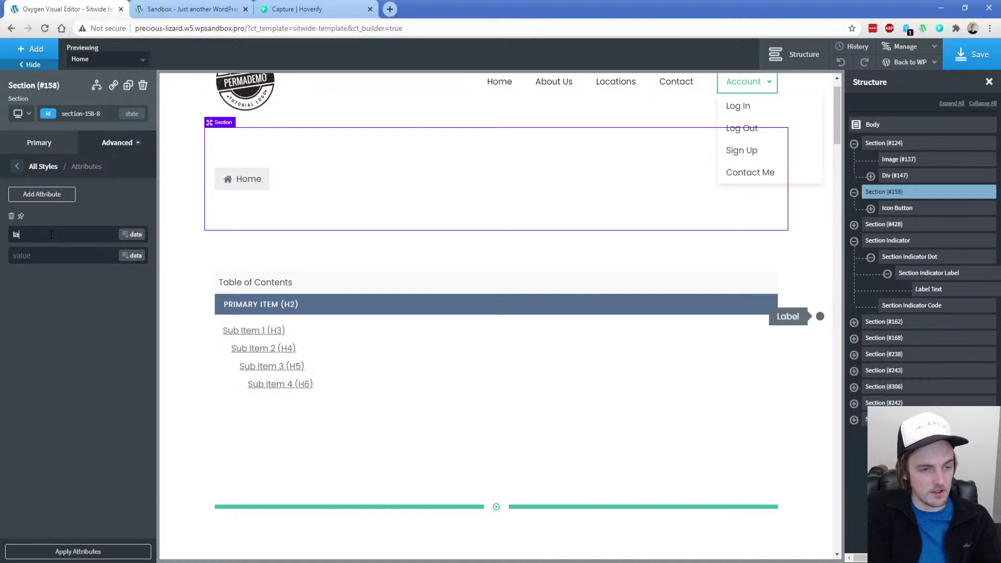
{"action": "key", "text": "Tab"}
{"action": "type", "text": "Home Button"}
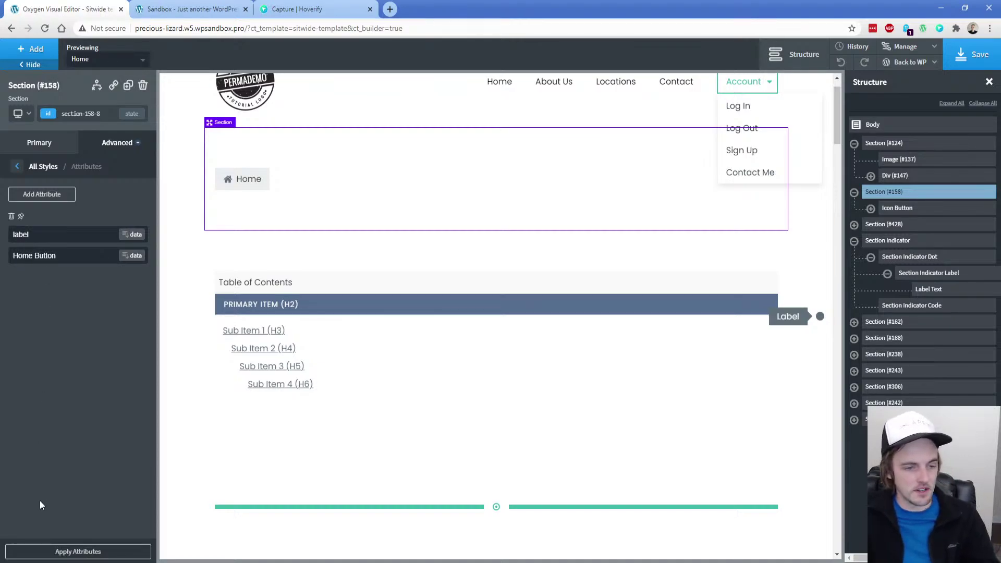
{"action": "left_click", "coordinate": [59, 552]}
{"action": "left_click", "coordinate": [980, 58]}
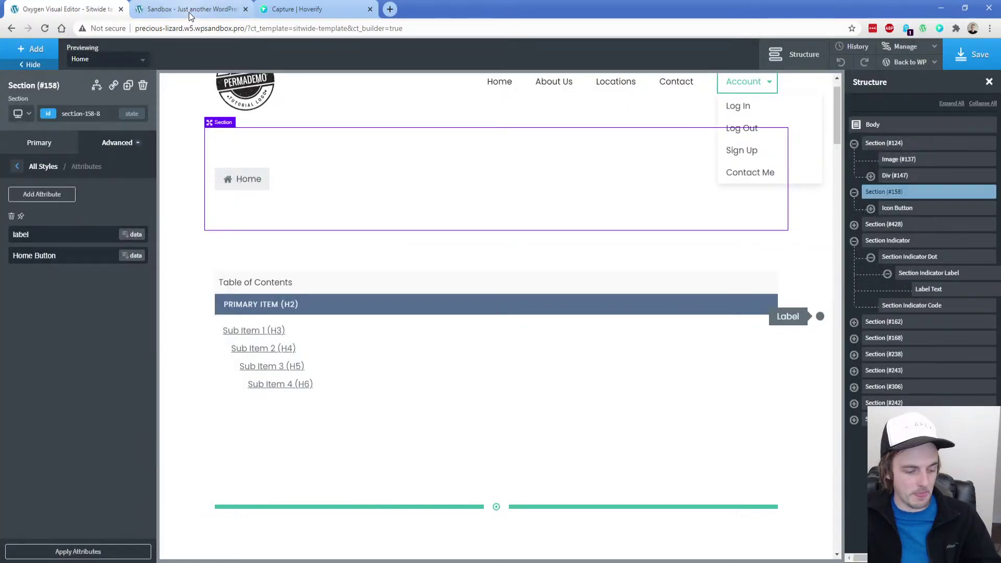
Check the dot labels on the front end, test the first dot's link and return to the builder
{"action": "left_click", "coordinate": [188, 9]}
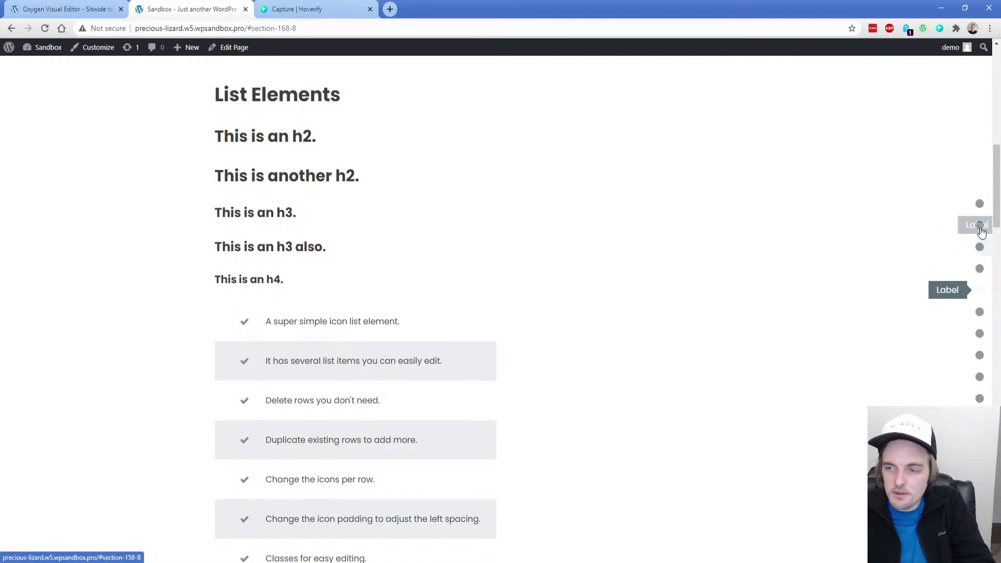
{"action": "left_click", "coordinate": [980, 204]}
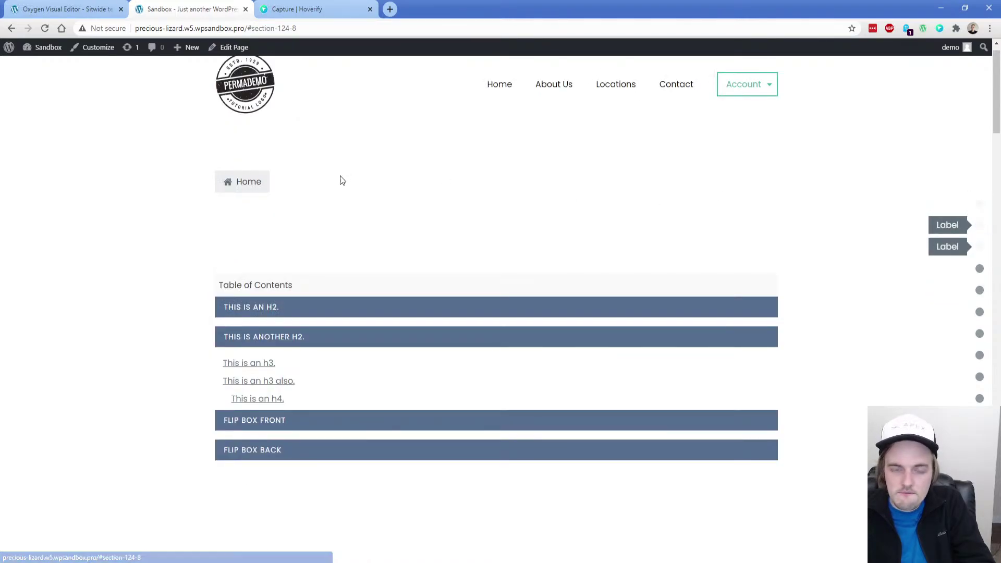
{"action": "left_click", "coordinate": [75, 6]}
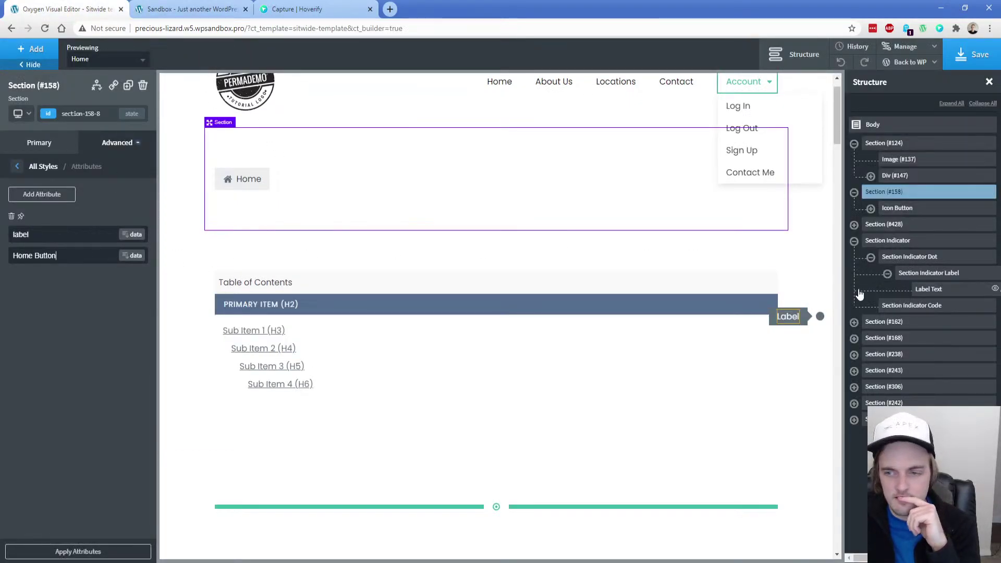
Review the JavaScript of Section Indicator Code, from the label setup to the hover handlers and section detector
{"action": "left_click", "coordinate": [915, 307]}
{"action": "left_click", "coordinate": [54, 280]}
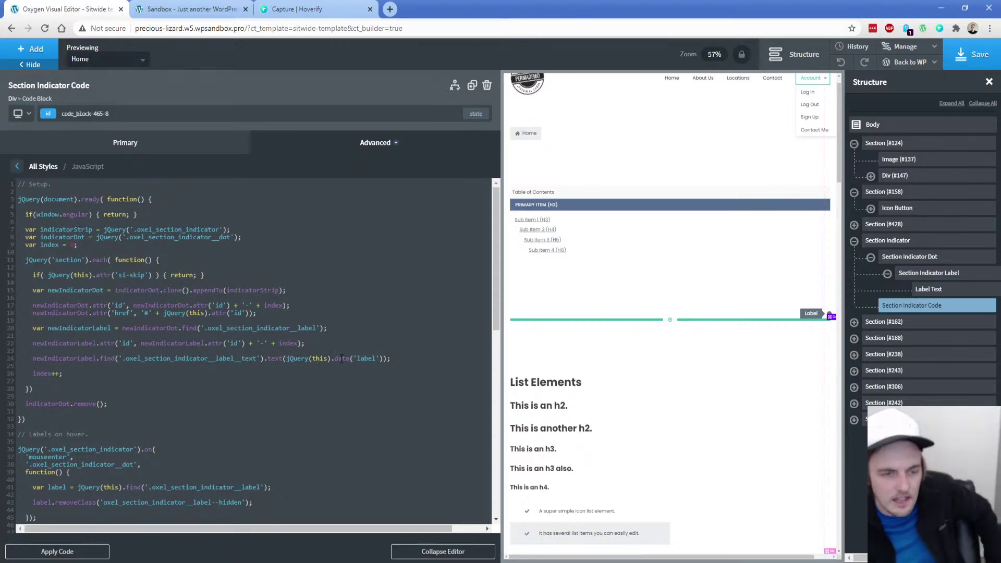
{"action": "scroll", "coordinate": [342, 359], "scroll_direction": "down", "scroll_amount": 5}
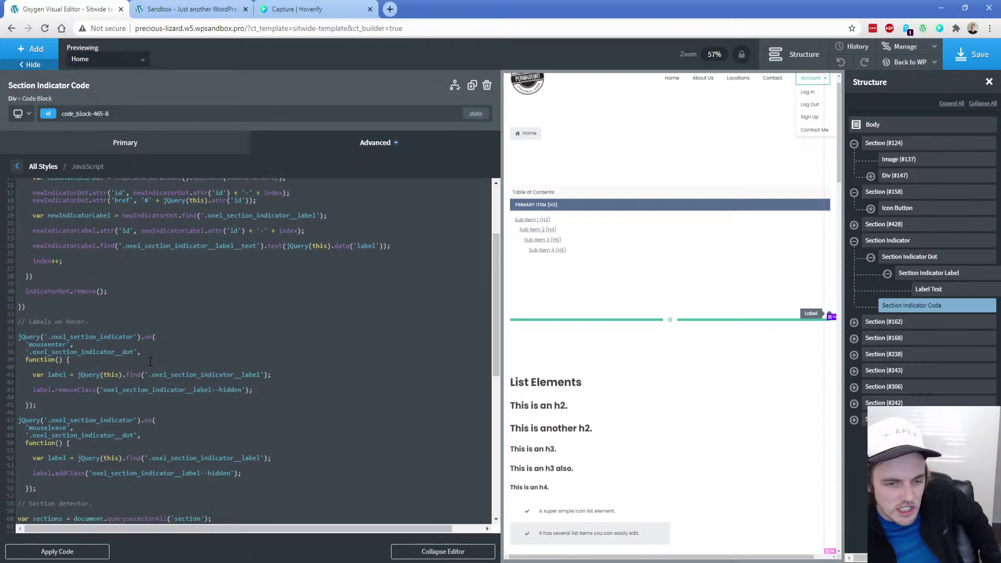
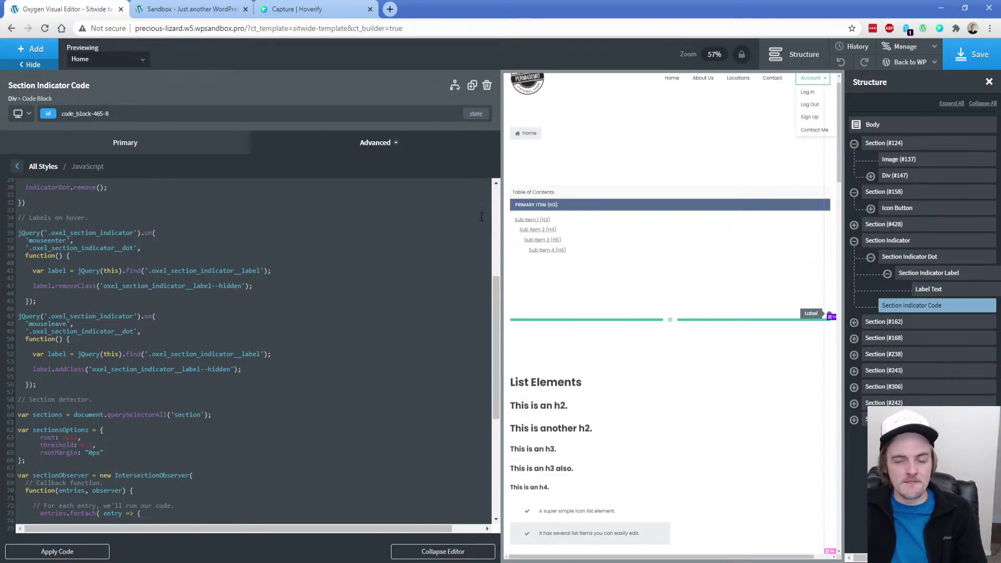
Insert a new section directly after the Table of Contents section (#428)
{"action": "left_click", "coordinate": [534, 293]}
{"action": "left_click", "coordinate": [183, 283]}
{"action": "left_click", "coordinate": [32, 49]}
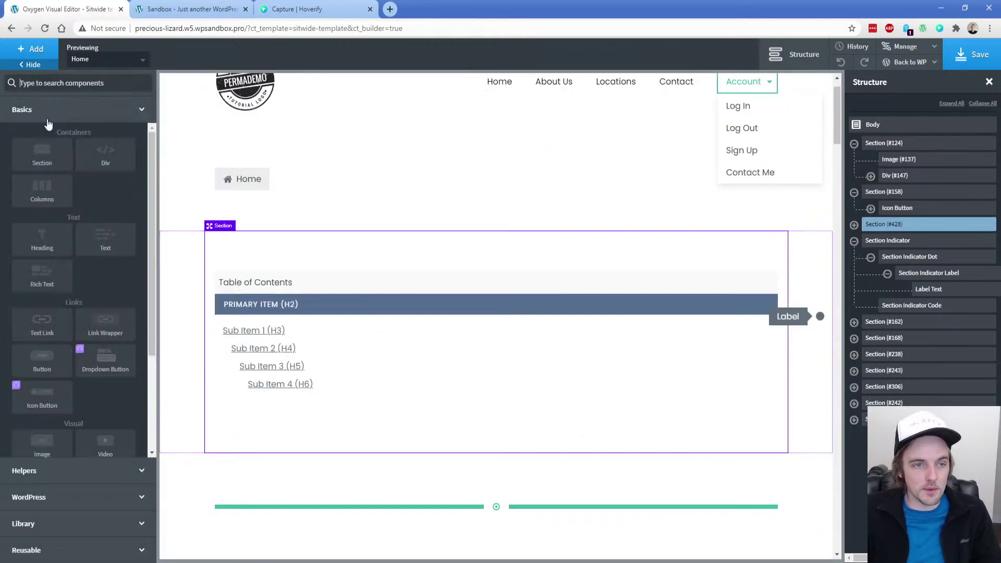
{"action": "left_click", "coordinate": [41, 155]}
Add the interactive Circular Counter helper inside the new empty section
{"action": "scroll", "coordinate": [47, 284], "scroll_direction": "down", "scroll_amount": 3}
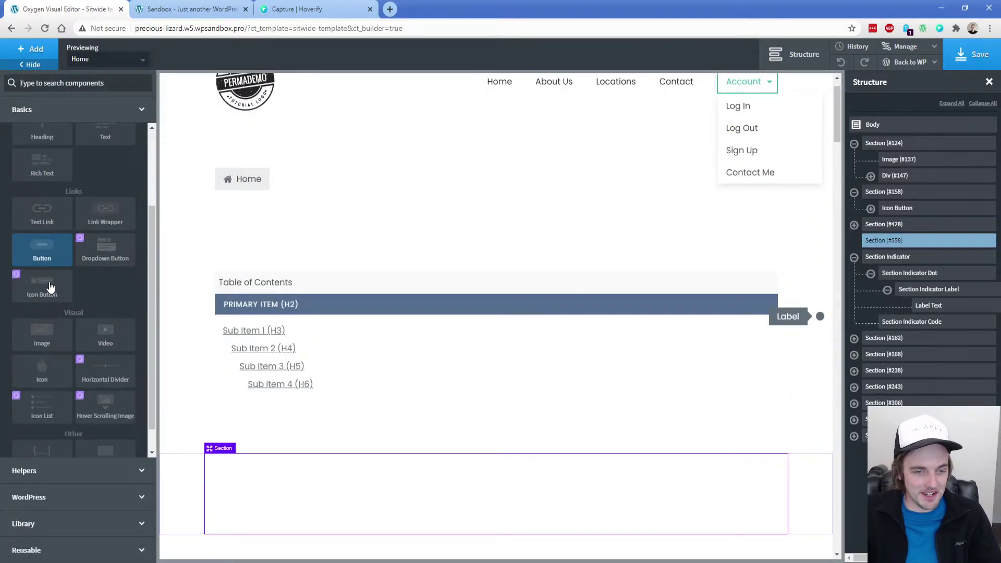
{"action": "left_click", "coordinate": [68, 472]}
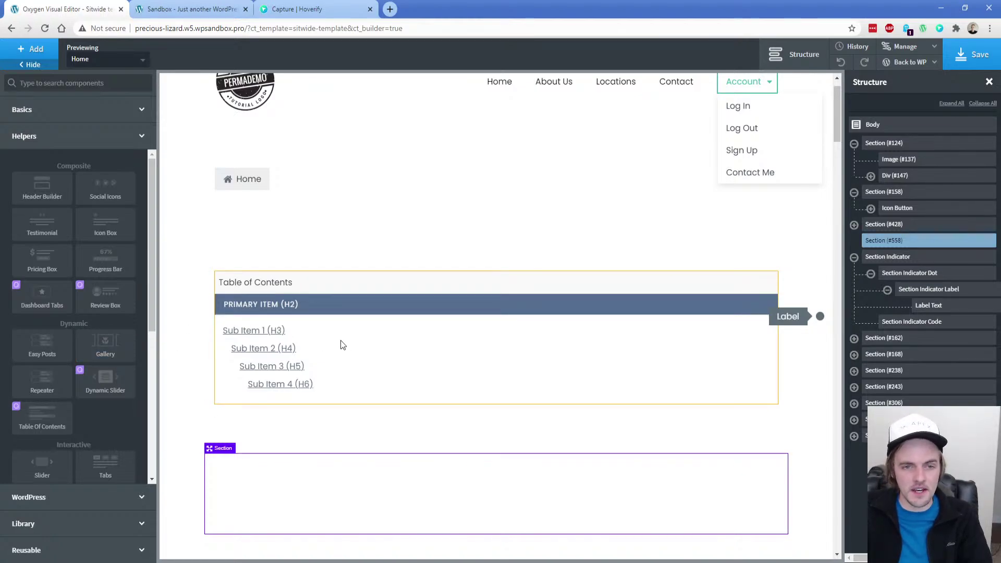
{"action": "scroll", "coordinate": [342, 345], "scroll_direction": "down", "scroll_amount": 2}
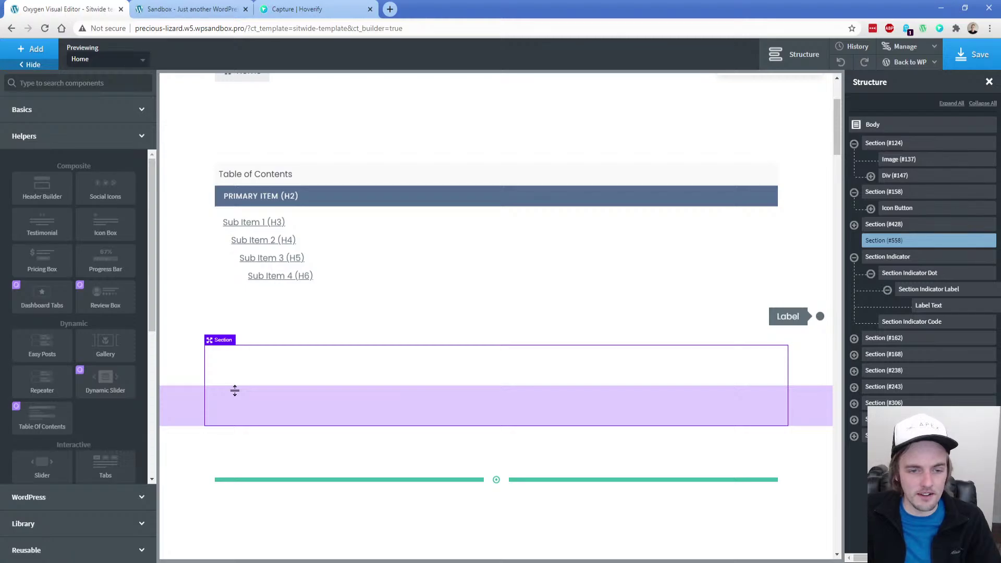
{"action": "scroll", "coordinate": [96, 396], "scroll_direction": "down", "scroll_amount": 5}
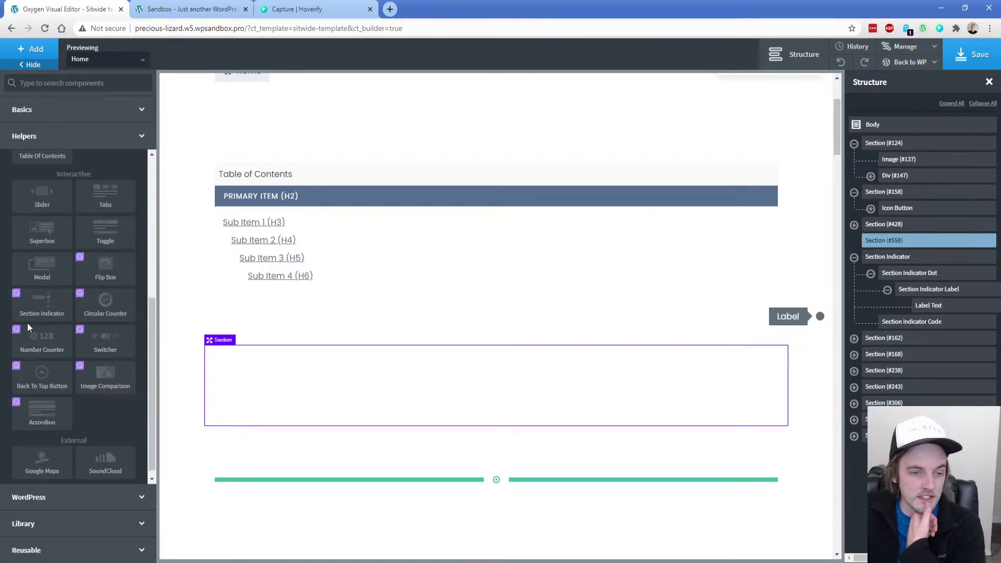
{"action": "left_click", "coordinate": [90, 316]}
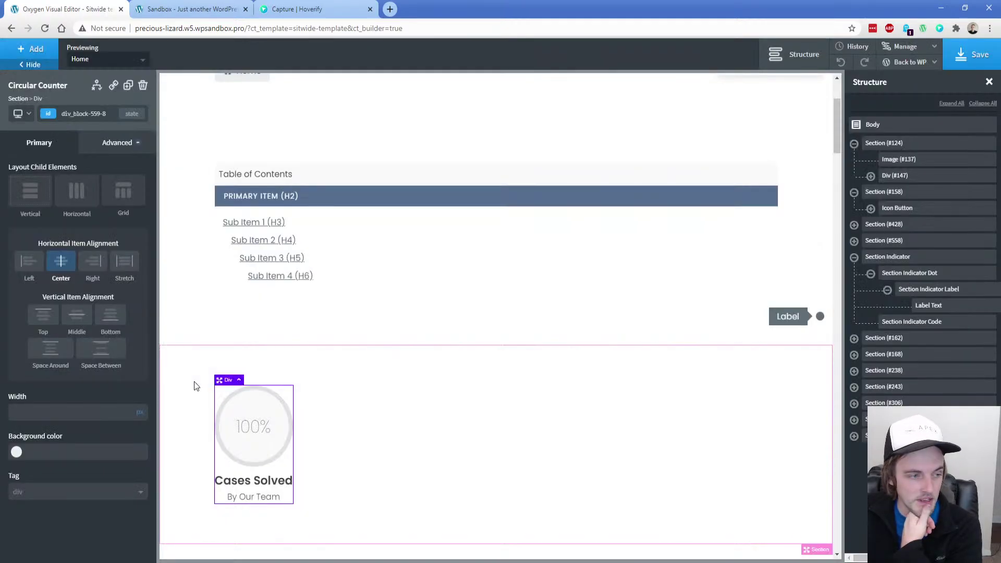
Inspect the Circular Counter's nested parts: Code, Outer, Inner, Number, Percentage, Label and Sublabel
{"action": "scroll", "coordinate": [202, 336], "scroll_direction": "down", "scroll_amount": 4}
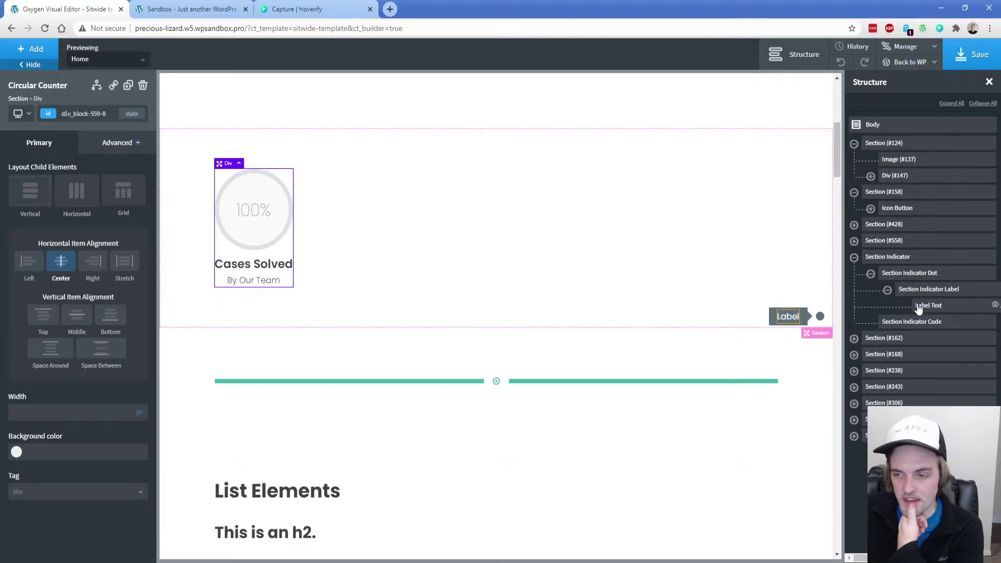
{"action": "left_click", "coordinate": [281, 189]}
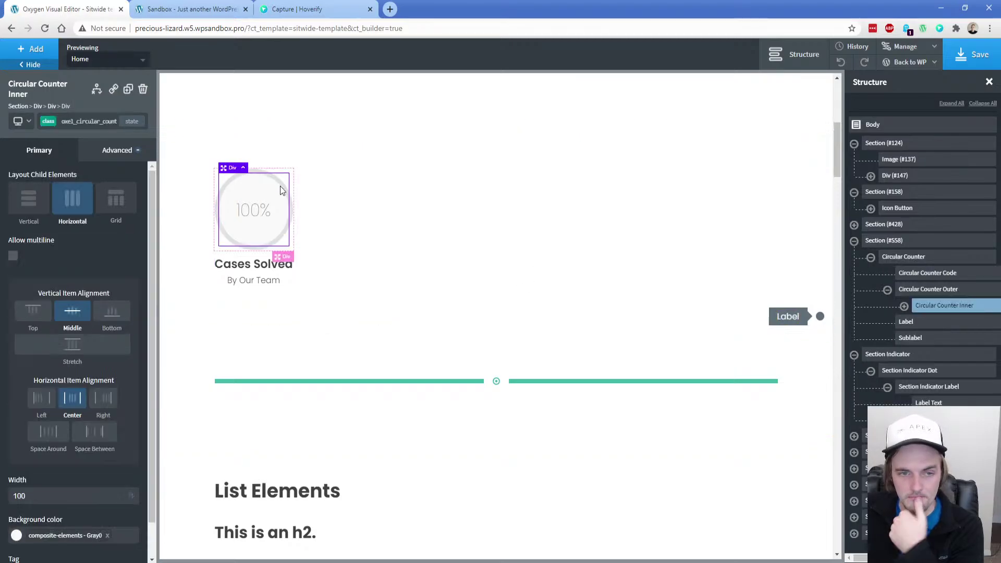
{"action": "left_click", "coordinate": [926, 277]}
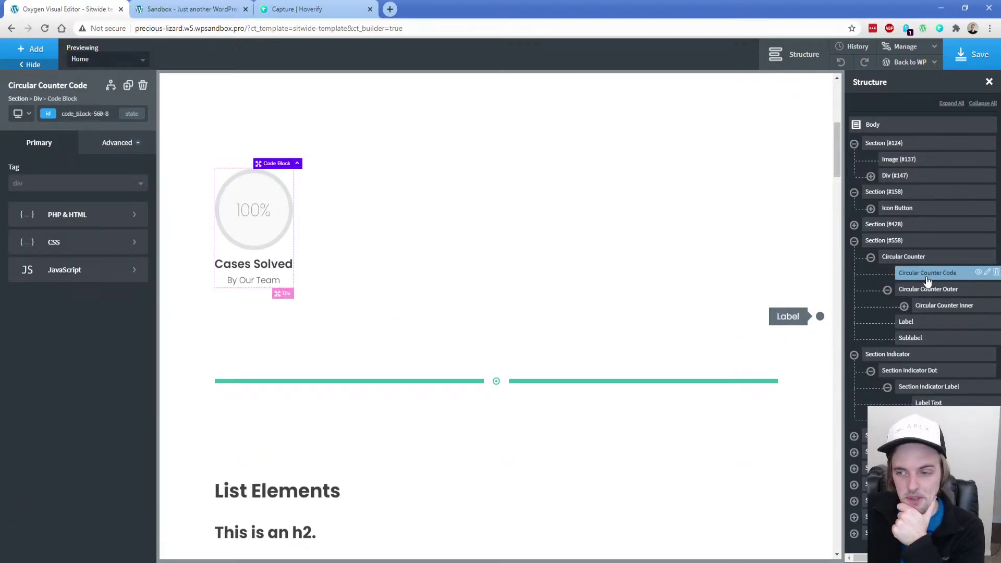
{"action": "left_click", "coordinate": [928, 295]}
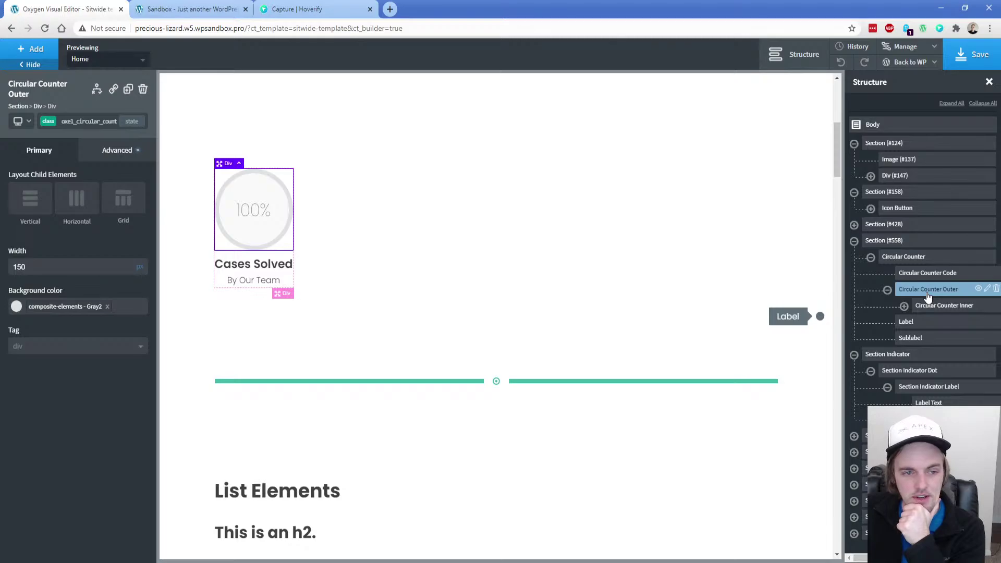
{"action": "left_click", "coordinate": [934, 307]}
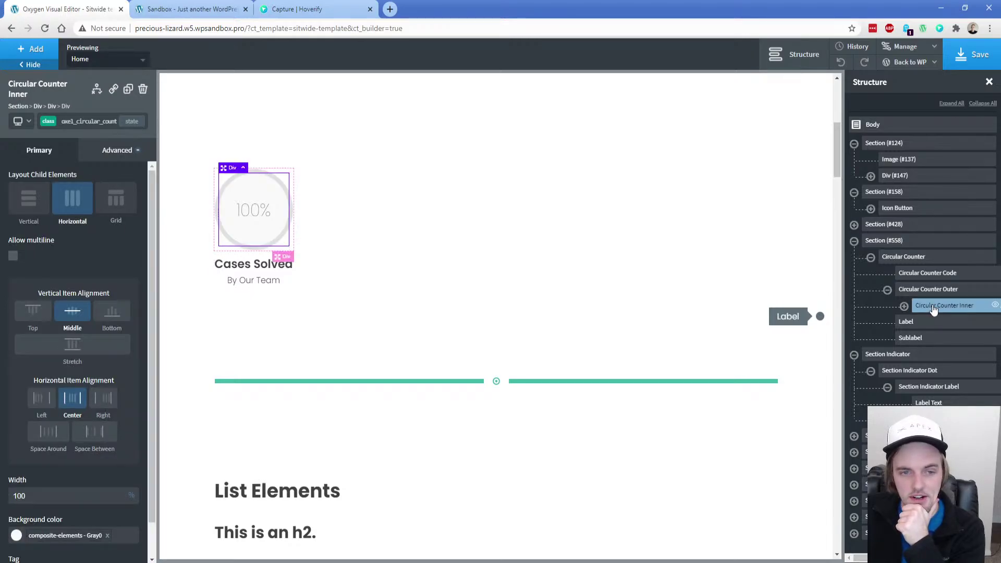
{"action": "left_click", "coordinate": [905, 308]}
{"action": "left_click", "coordinate": [942, 322]}
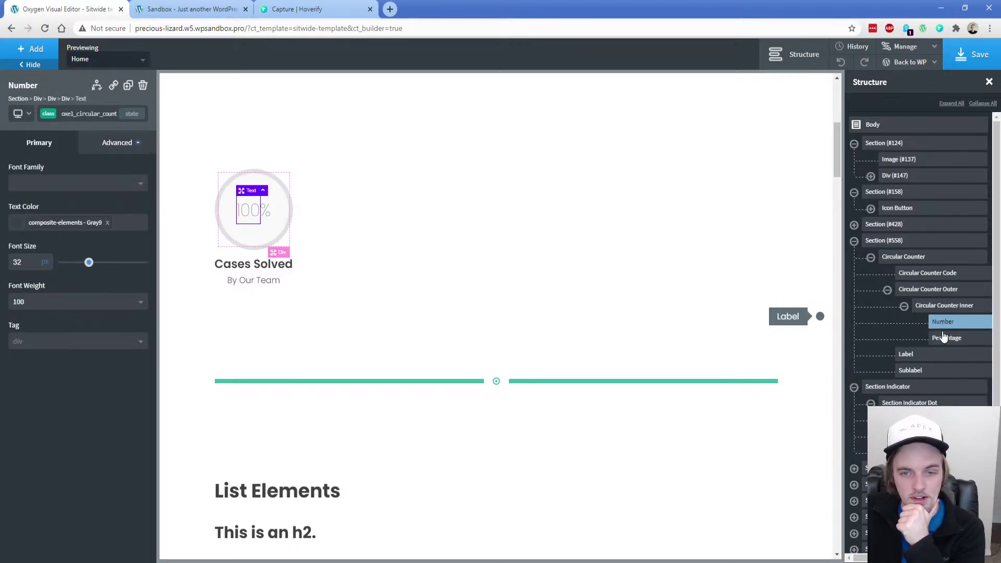
{"action": "left_click", "coordinate": [948, 344]}
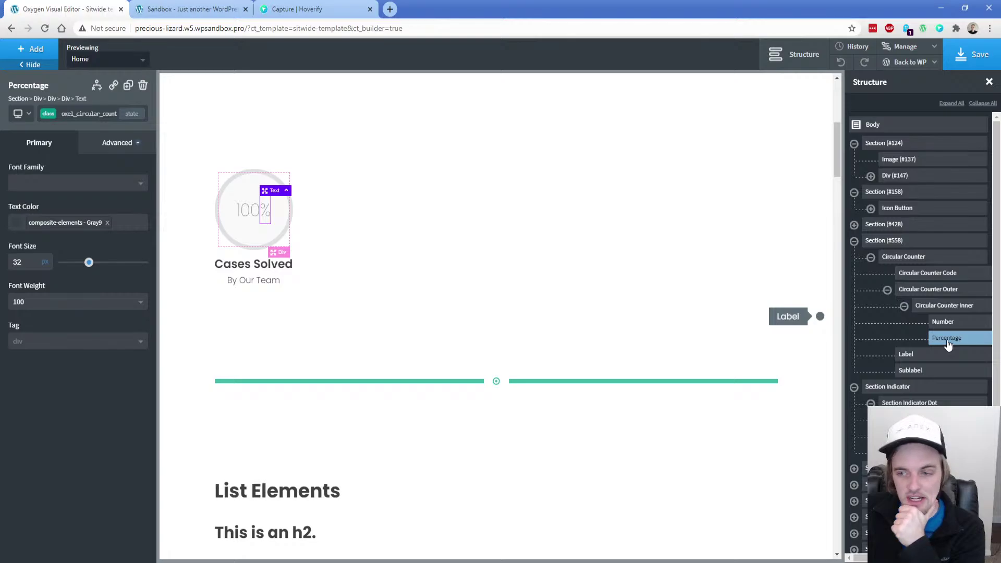
{"action": "left_click", "coordinate": [919, 357]}
{"action": "left_click", "coordinate": [920, 373]}
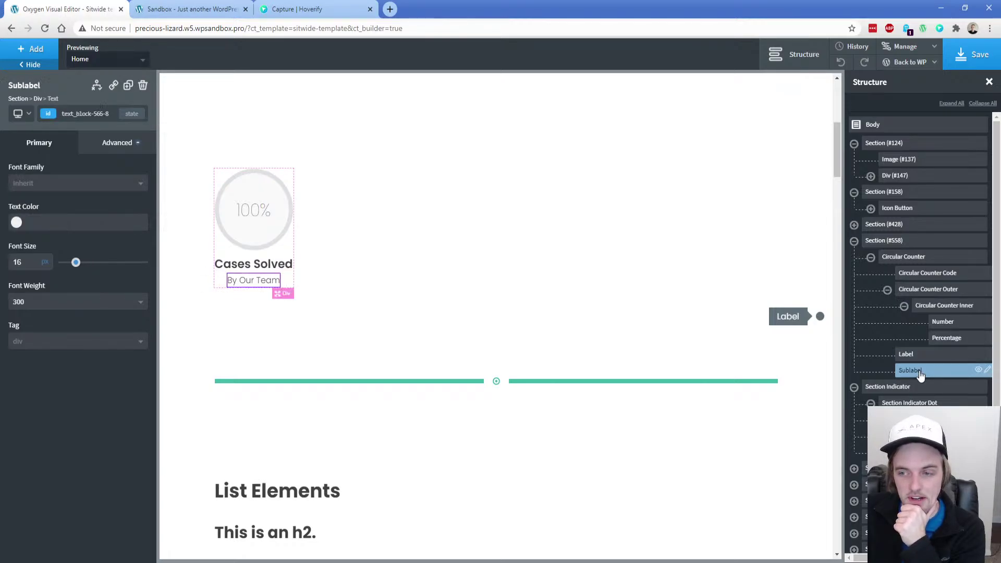
Review the JavaScript of Circular Counter Code, from the startCounting function to the intersection observer that triggers it
{"action": "left_click", "coordinate": [921, 274]}
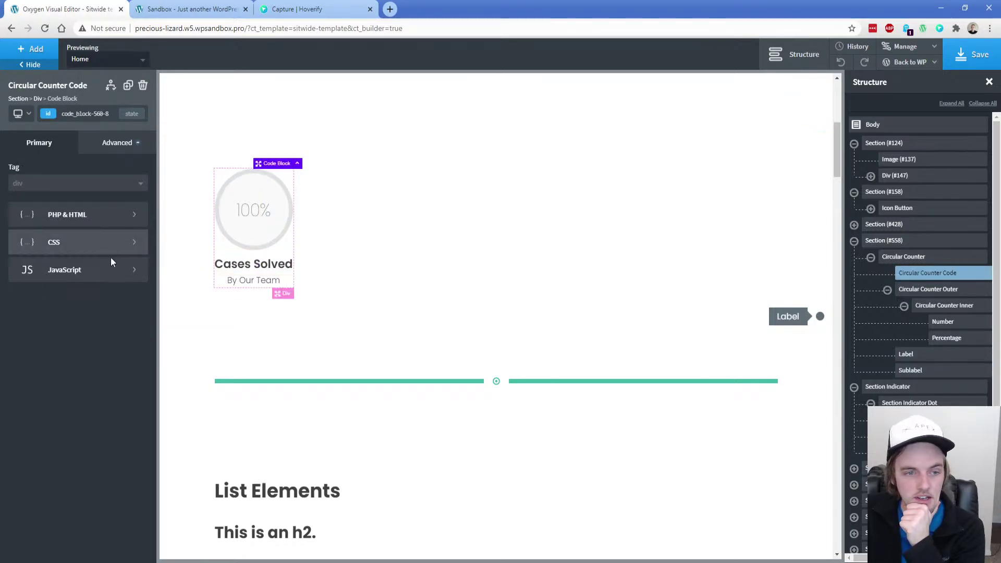
{"action": "left_click", "coordinate": [78, 270]}
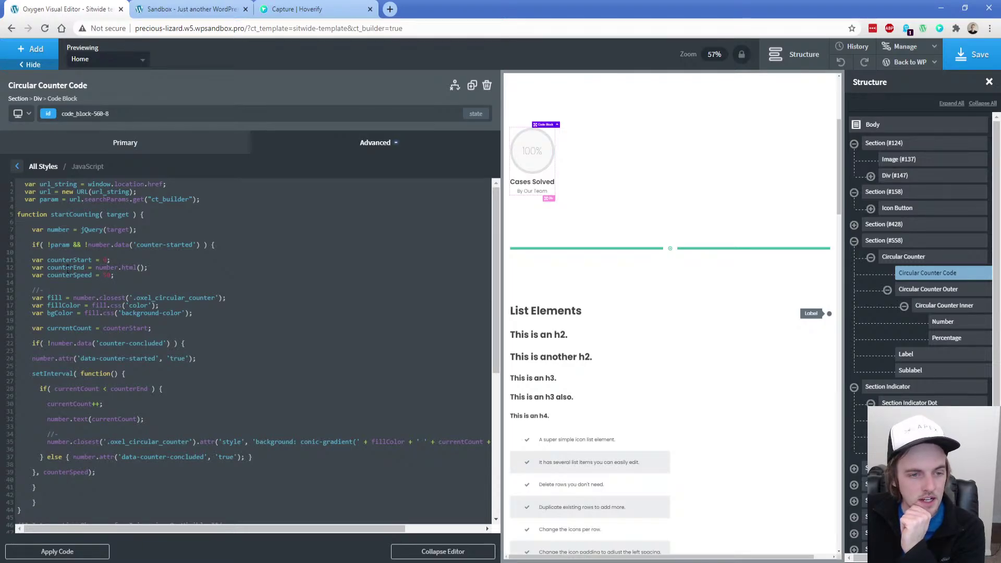
{"action": "scroll", "coordinate": [125, 287], "scroll_direction": "down", "scroll_amount": 5}
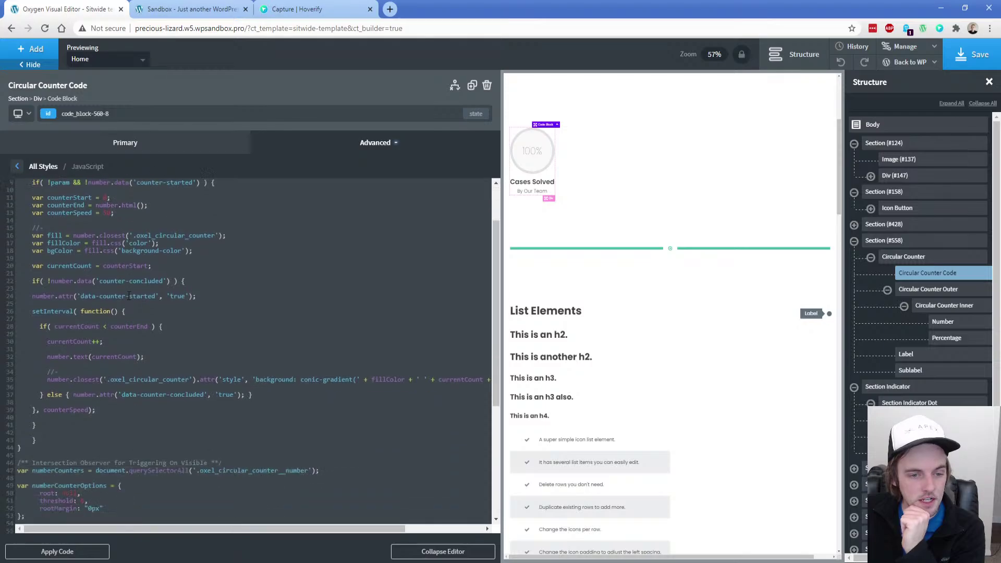
{"action": "left_click", "coordinate": [109, 145]}
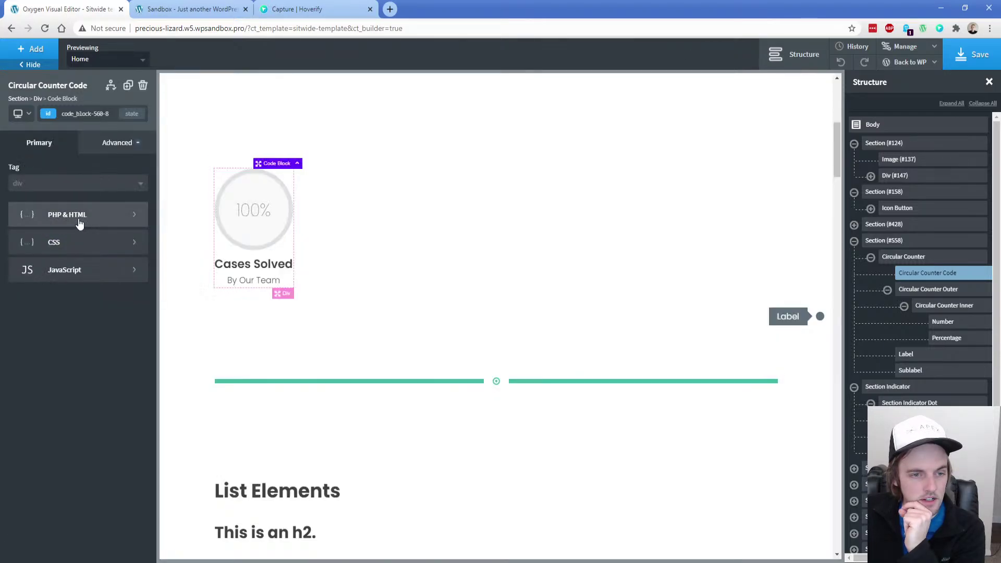
{"action": "left_click", "coordinate": [78, 217]}
{"action": "left_click", "coordinate": [96, 145]}
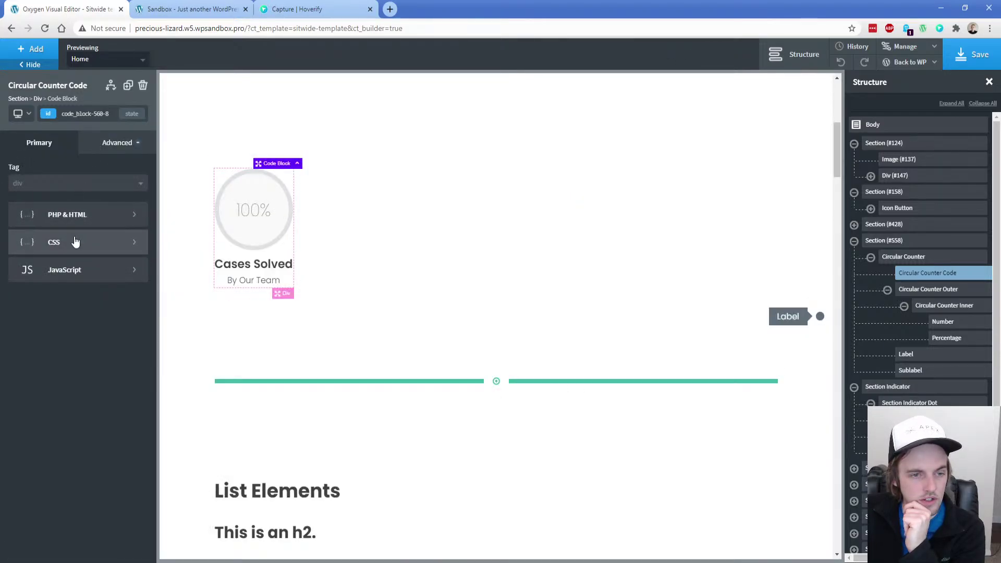
{"action": "left_click", "coordinate": [87, 270]}
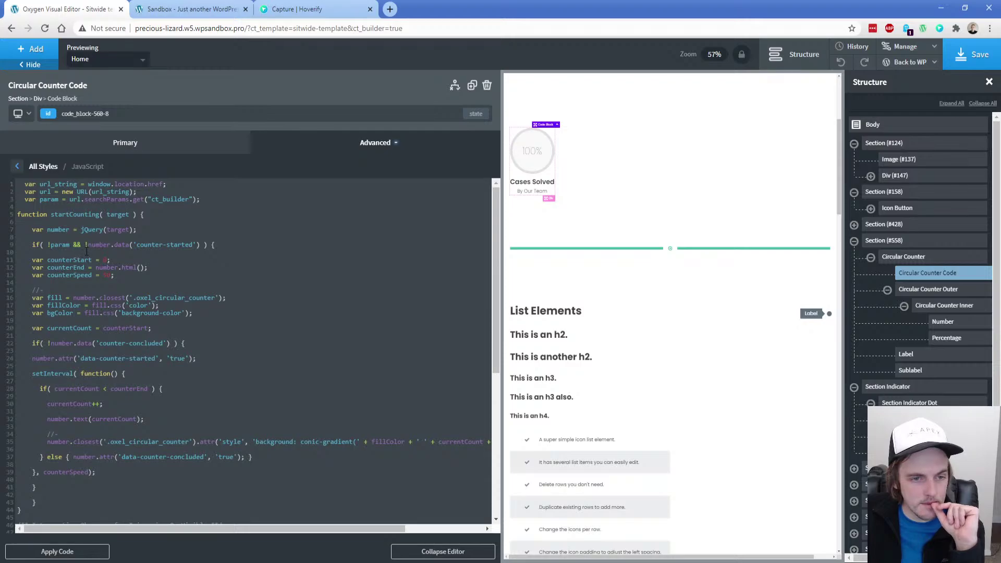
{"action": "scroll", "coordinate": [126, 282], "scroll_direction": "down", "scroll_amount": 3}
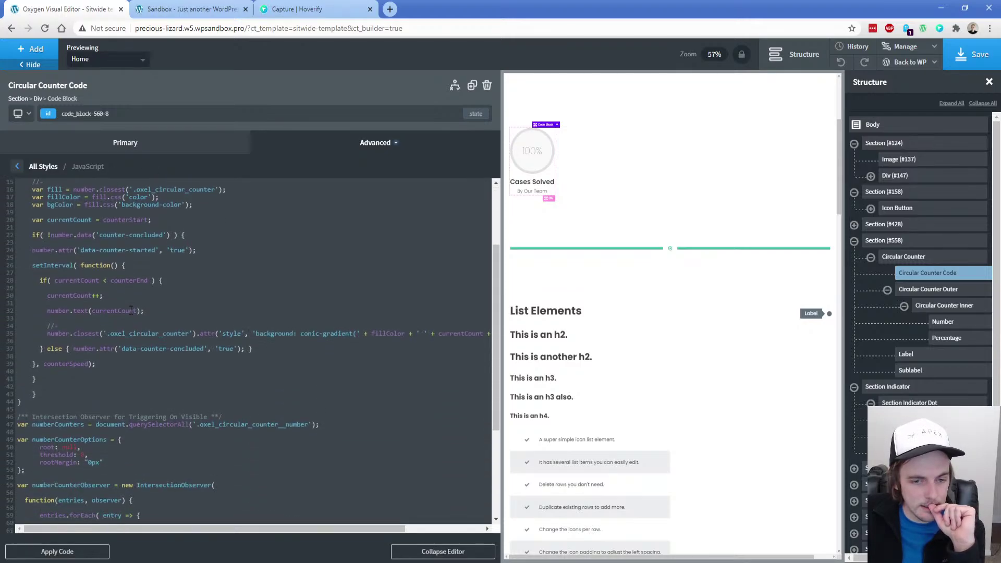
{"action": "scroll", "coordinate": [130, 310], "scroll_direction": "down", "scroll_amount": 5}
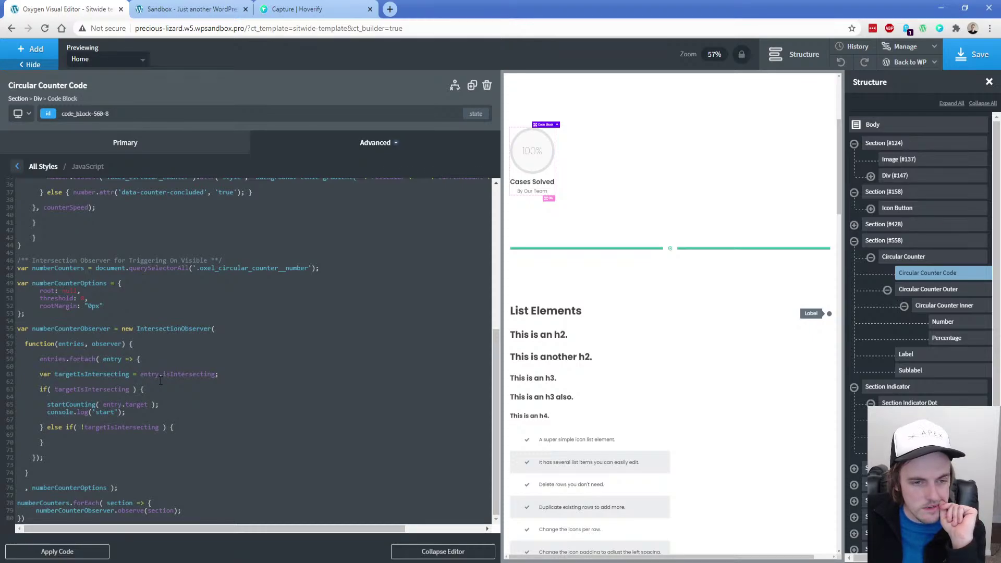
{"action": "scroll", "coordinate": [161, 380], "scroll_direction": "up", "scroll_amount": 6}
{"action": "scroll", "coordinate": [161, 381], "scroll_direction": "up", "scroll_amount": 2}
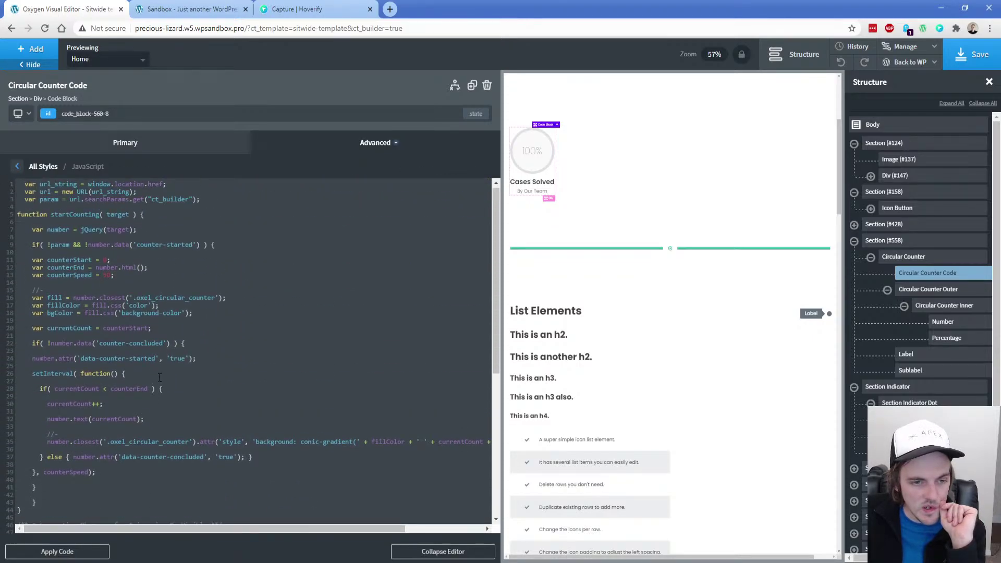
Select the counter's Number element, save the template, and check the Circular Counter on the reloaded live page
{"action": "left_click", "coordinate": [947, 322]}
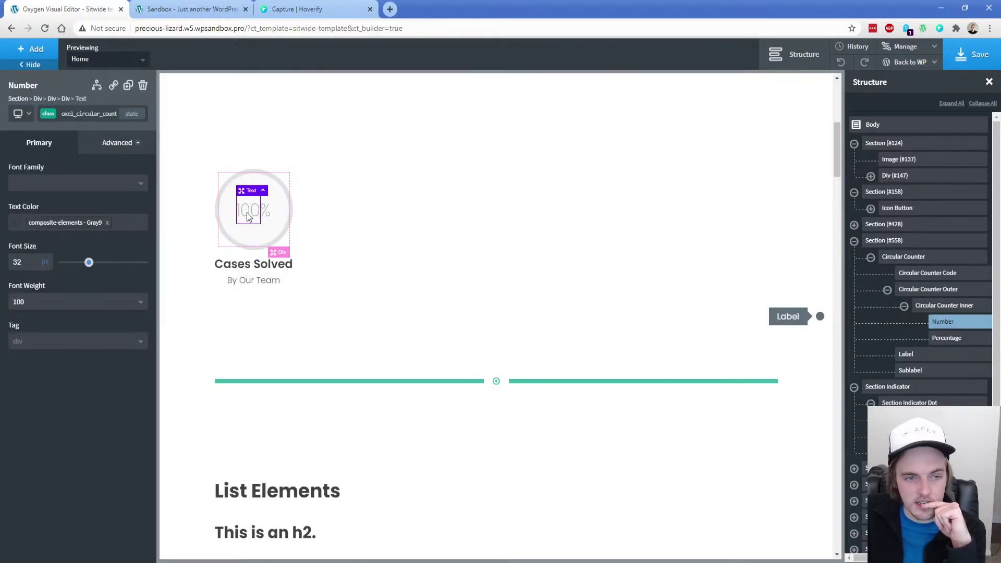
{"action": "left_click", "coordinate": [47, 115]}
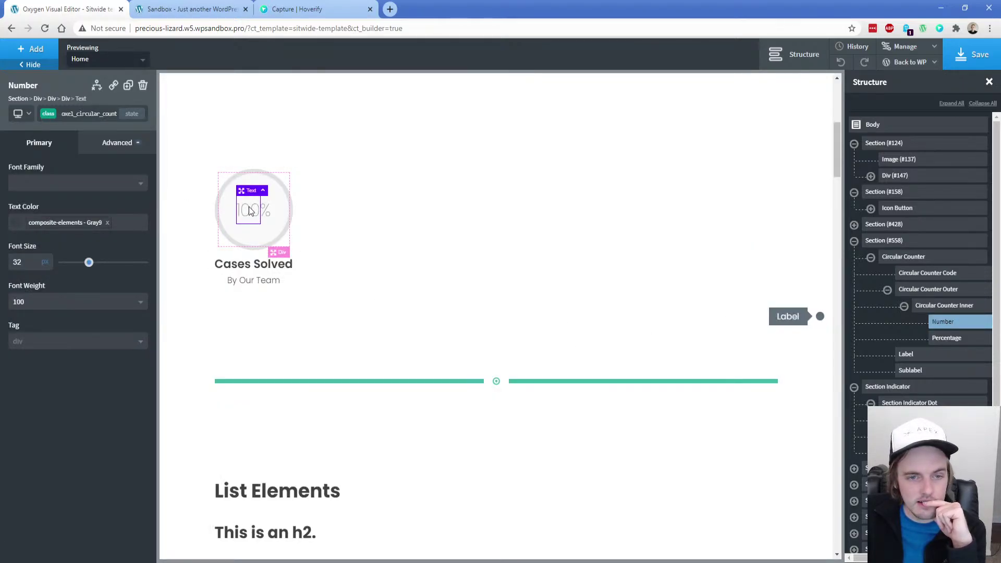
{"action": "left_click", "coordinate": [961, 62]}
{"action": "left_click", "coordinate": [203, 9]}
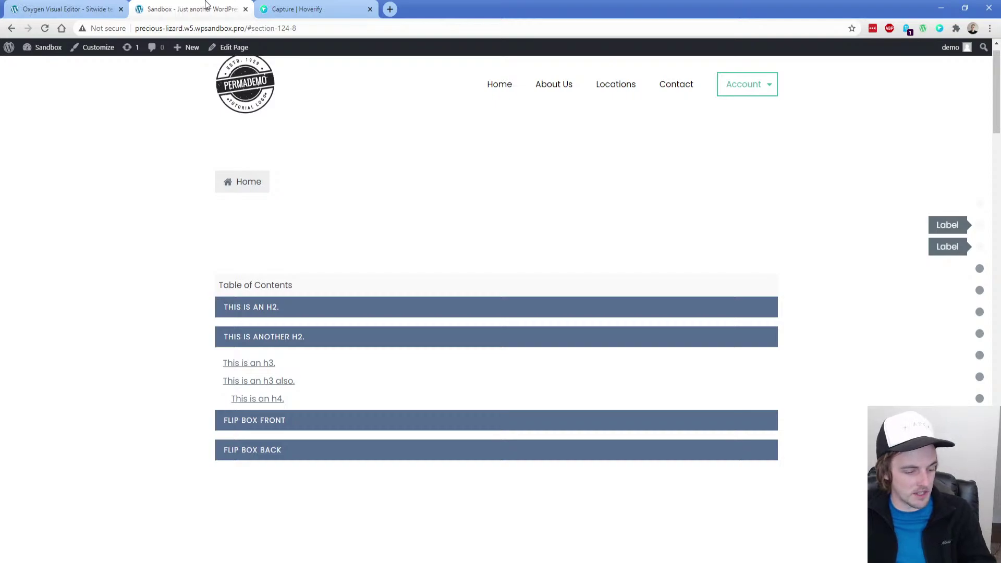
{"action": "key", "text": "F5"}
{"action": "scroll", "coordinate": [166, 261], "scroll_direction": "down", "scroll_amount": 5}
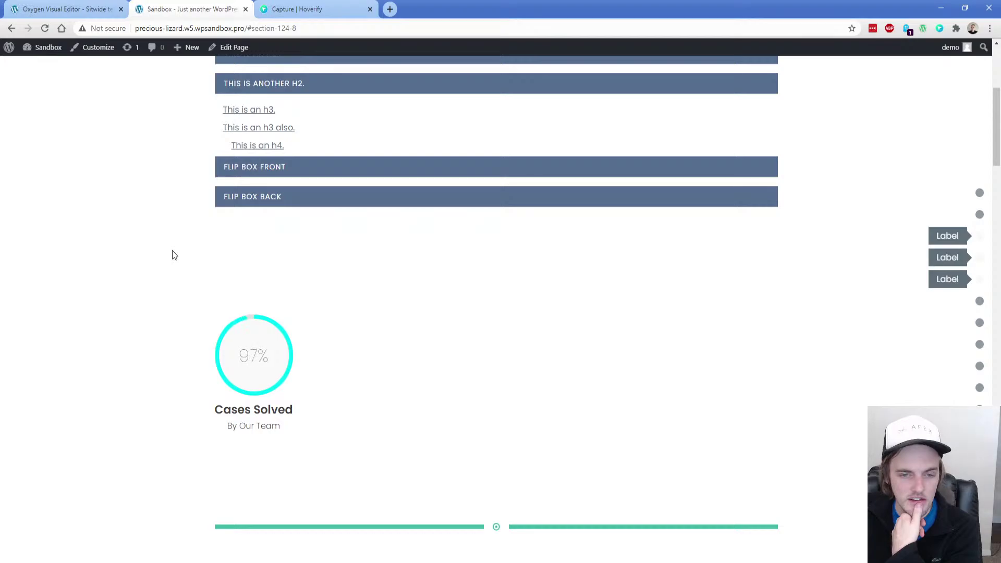
Change the Circular Counter's Number text to 85 in the editor and save the template
{"action": "key", "text": "ctrl+1"}
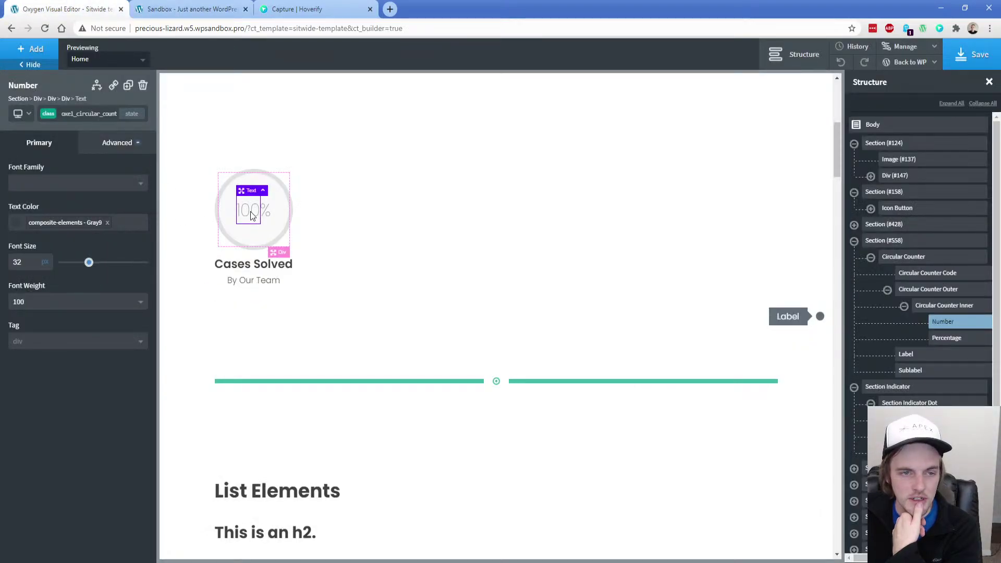
{"action": "double_click", "coordinate": [252, 214]}
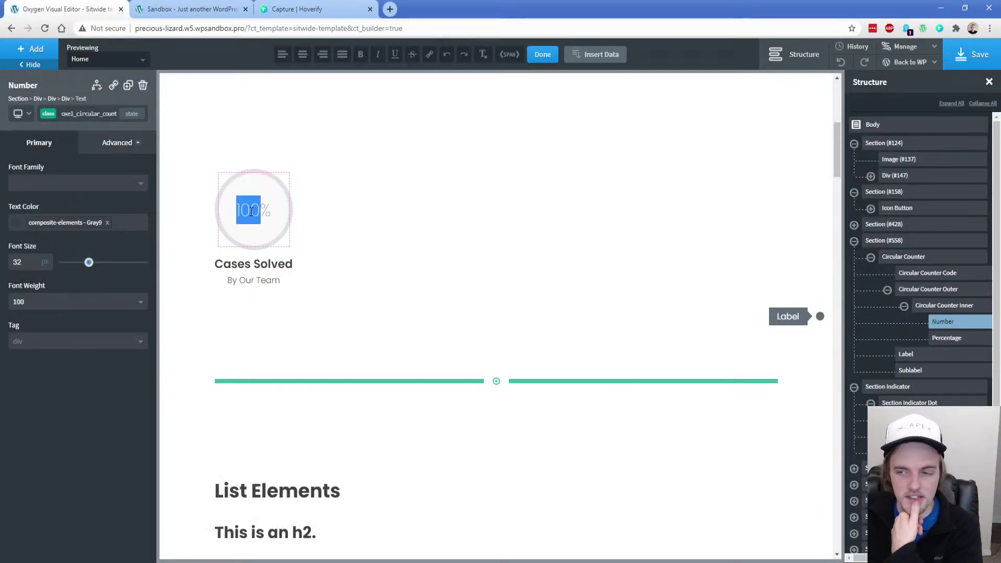
{"action": "type", "text": "35"}
{"action": "key", "text": "ctrl+s"}
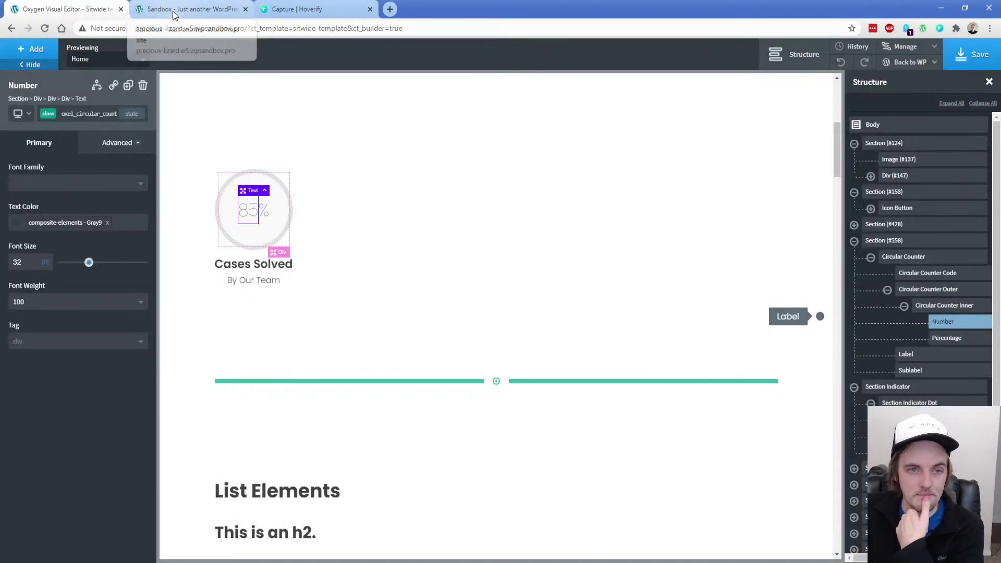
Reload the live page and watch the Circular Counter's fill ring and number animate
{"action": "left_click", "coordinate": [172, 11]}
{"action": "left_click", "coordinate": [44, 30]}
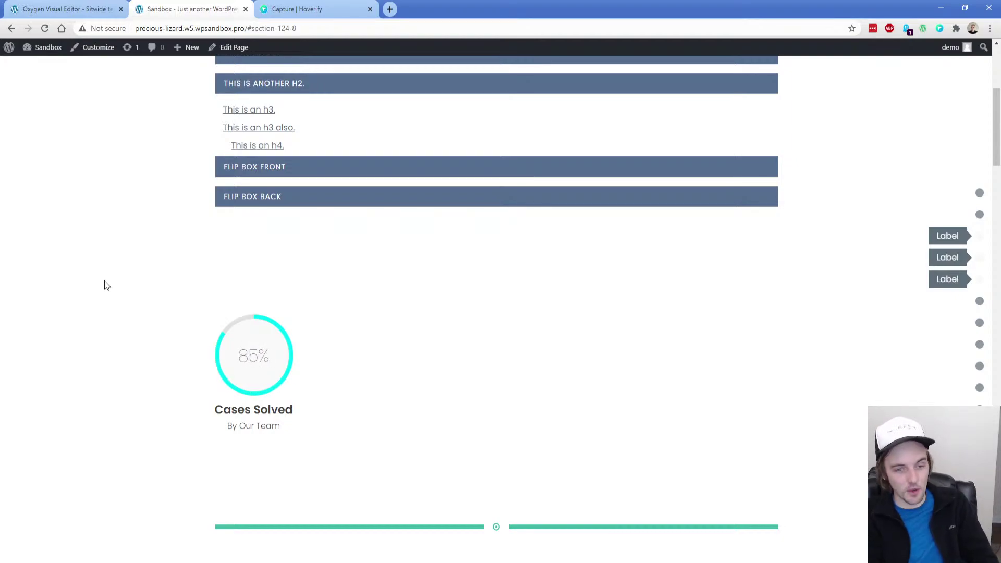
{"action": "double_click", "coordinate": [246, 356]}
Set counterSpeed to 75 and give counterStart a nonzero value in Circular Counter Code's JavaScript, then apply the code
{"action": "left_click", "coordinate": [63, 9]}
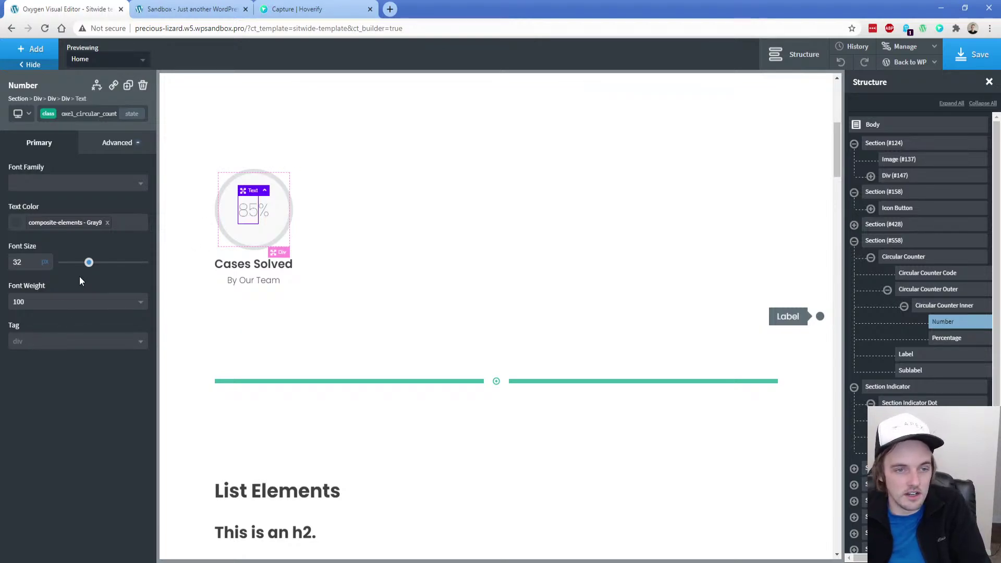
{"action": "left_click", "coordinate": [920, 274]}
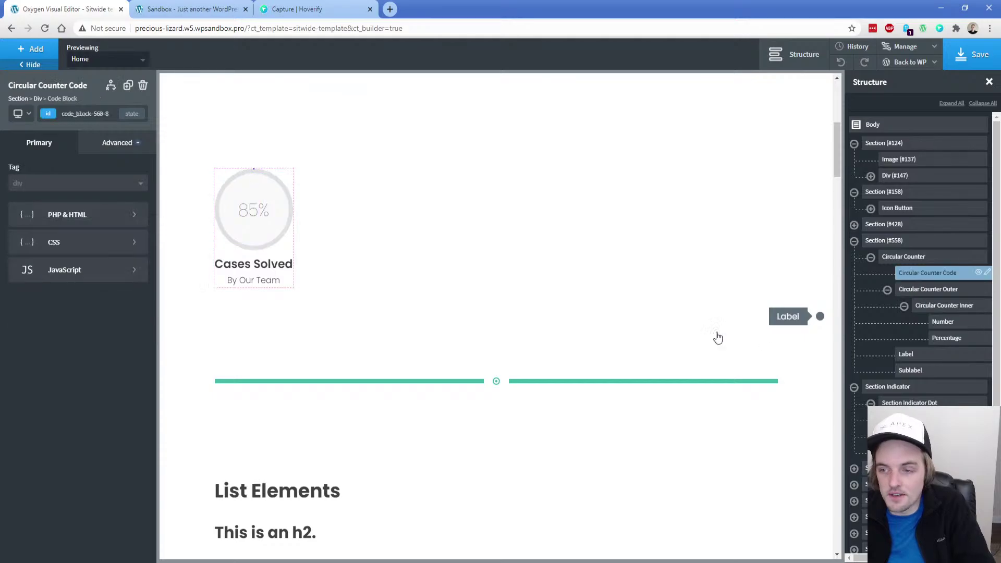
{"action": "left_click", "coordinate": [61, 268]}
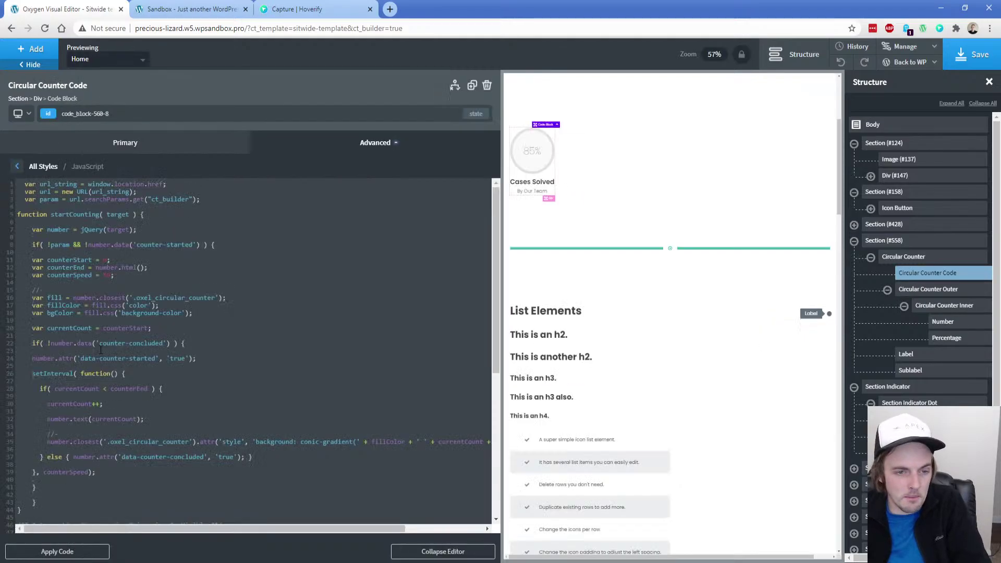
{"action": "double_click", "coordinate": [108, 275]}
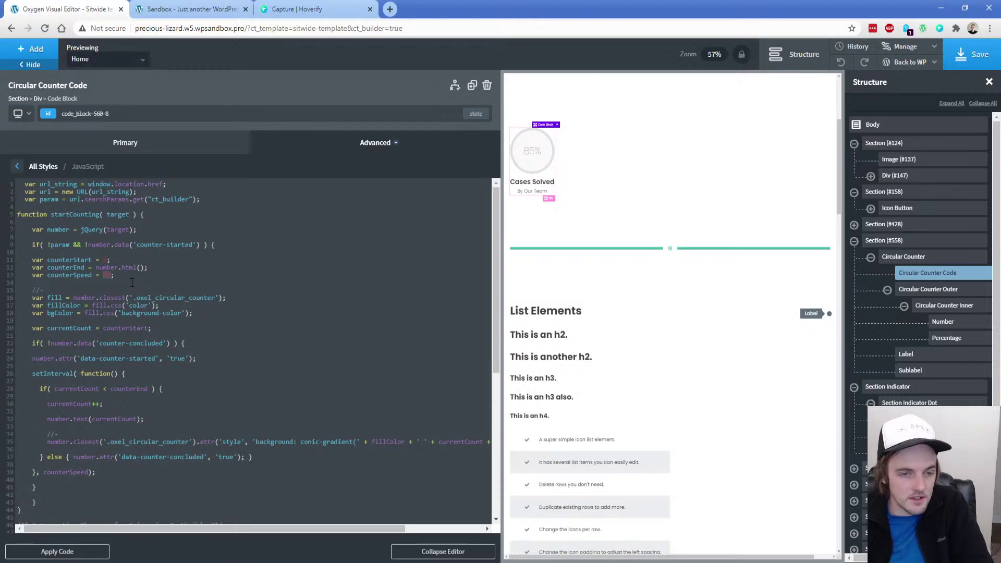
{"action": "type", "text": "75"}
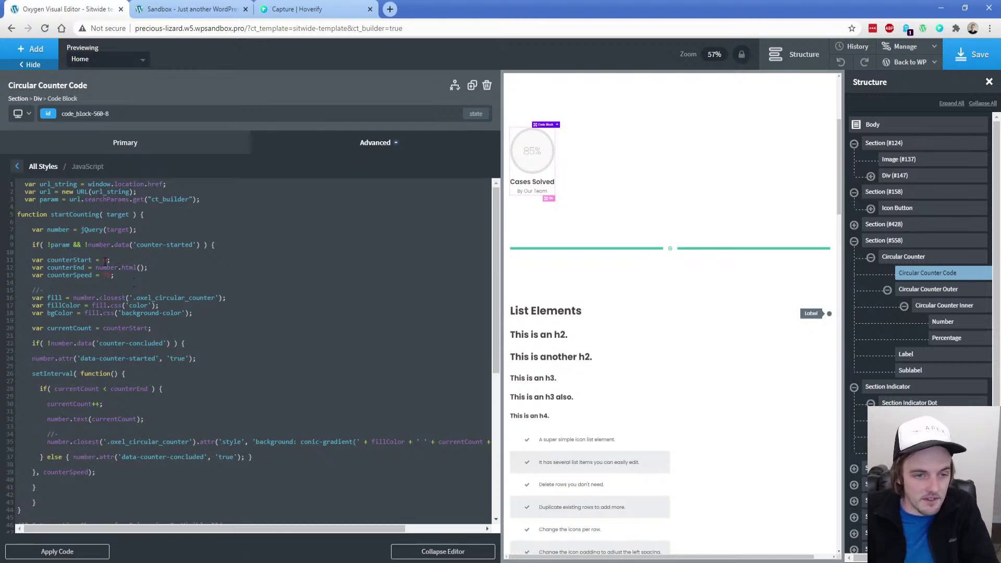
{"action": "type", "text": "5"}
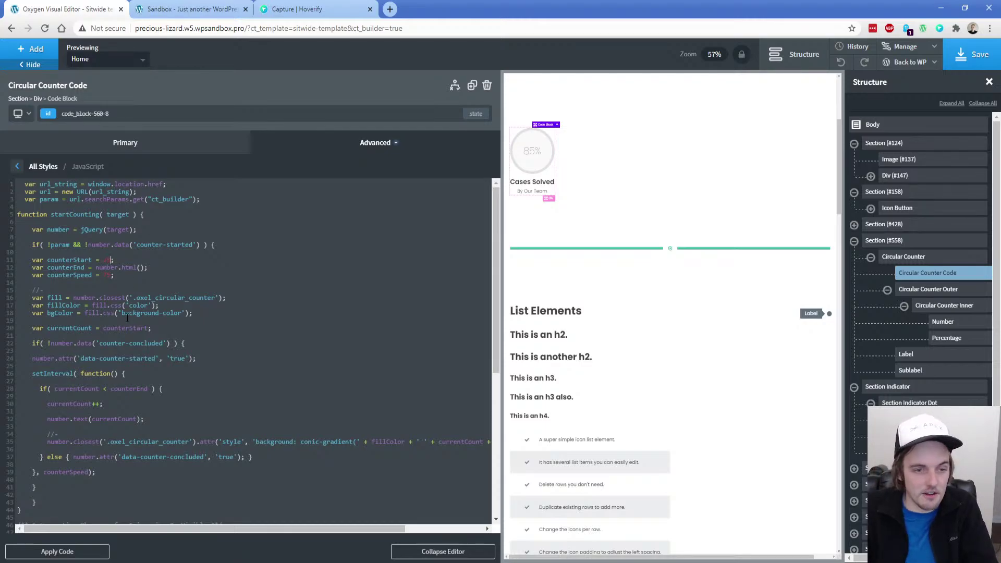
{"action": "left_click", "coordinate": [82, 551]}
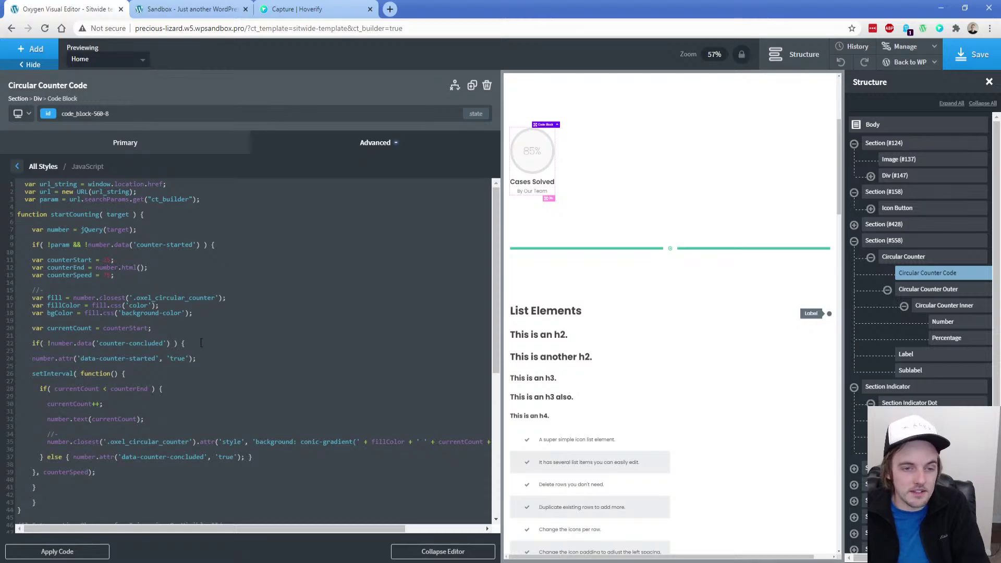
Save the template and reload the live page to check the counter's changed start value and speed
{"action": "left_click", "coordinate": [972, 54]}
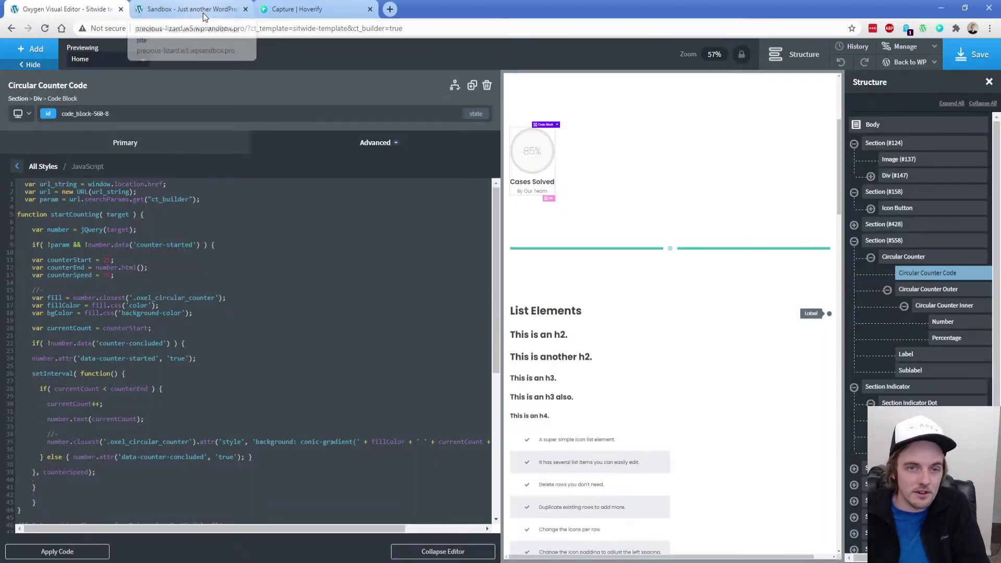
{"action": "left_click", "coordinate": [202, 9]}
{"action": "key", "text": "F5"}
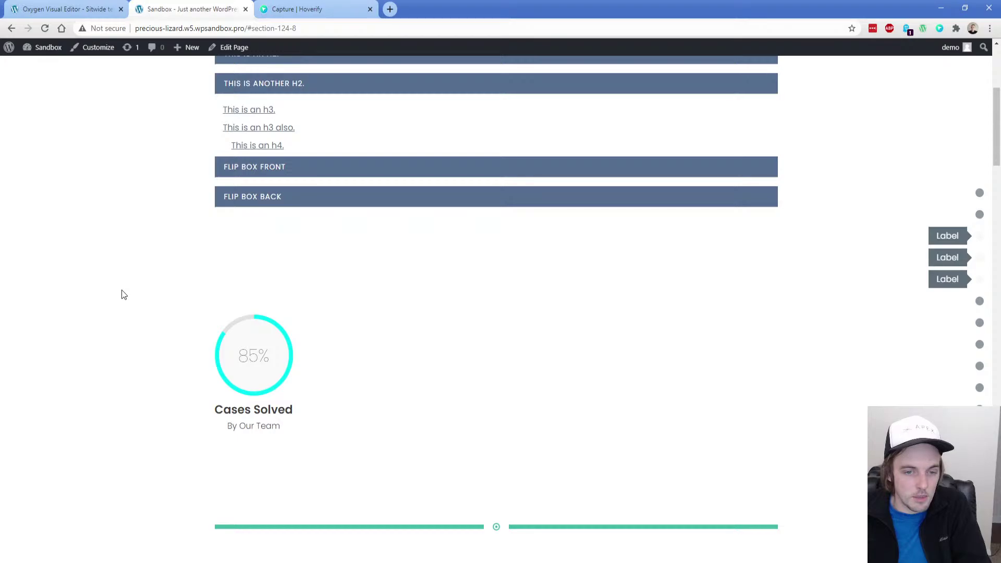
Inspect the border settings of Circular Counter Outer, including its top border
{"action": "key", "text": "ctrl+shift+Tab"}
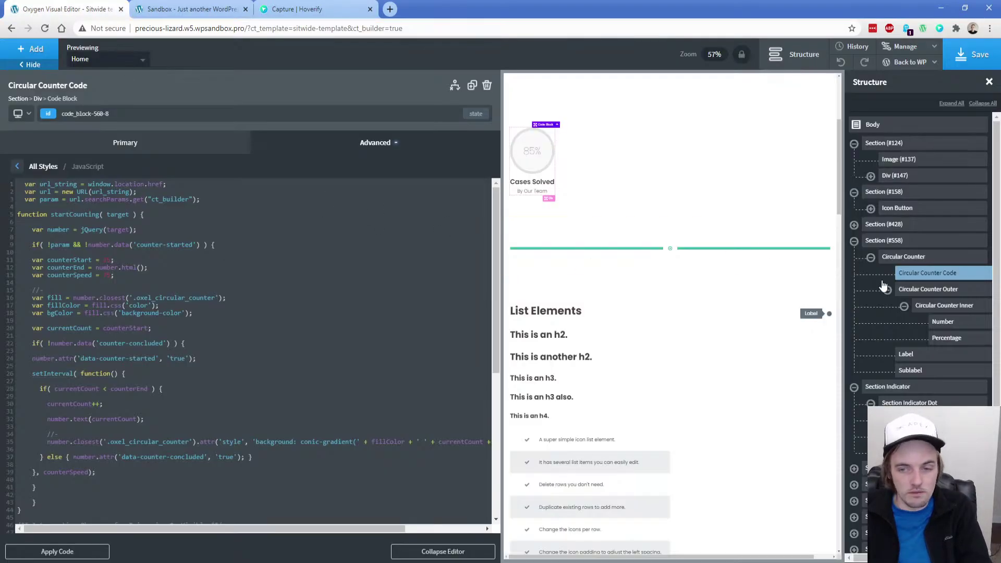
{"action": "left_click", "coordinate": [939, 290]}
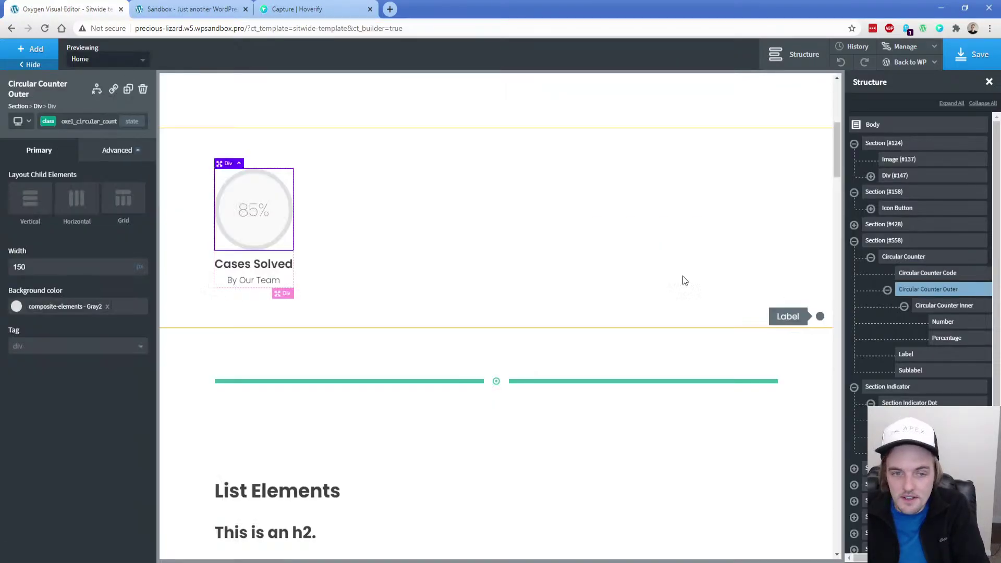
{"action": "left_click", "coordinate": [121, 152]}
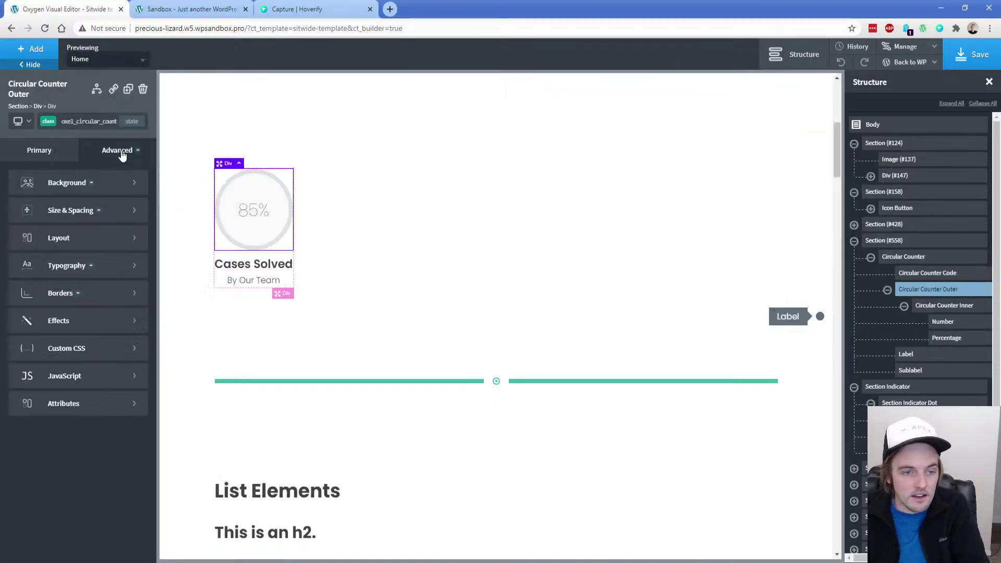
{"action": "left_click", "coordinate": [93, 298]}
{"action": "left_click", "coordinate": [46, 215]}
{"action": "left_click", "coordinate": [45, 249]}
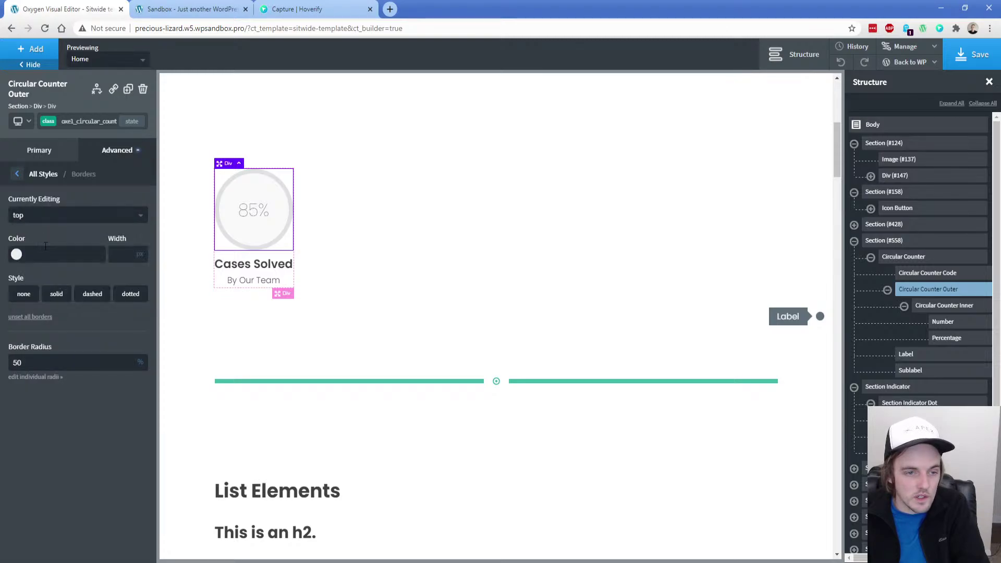
Check the border settings of Circular Counter Inner for each individual side, ending on all sides
{"action": "left_click", "coordinate": [937, 307]}
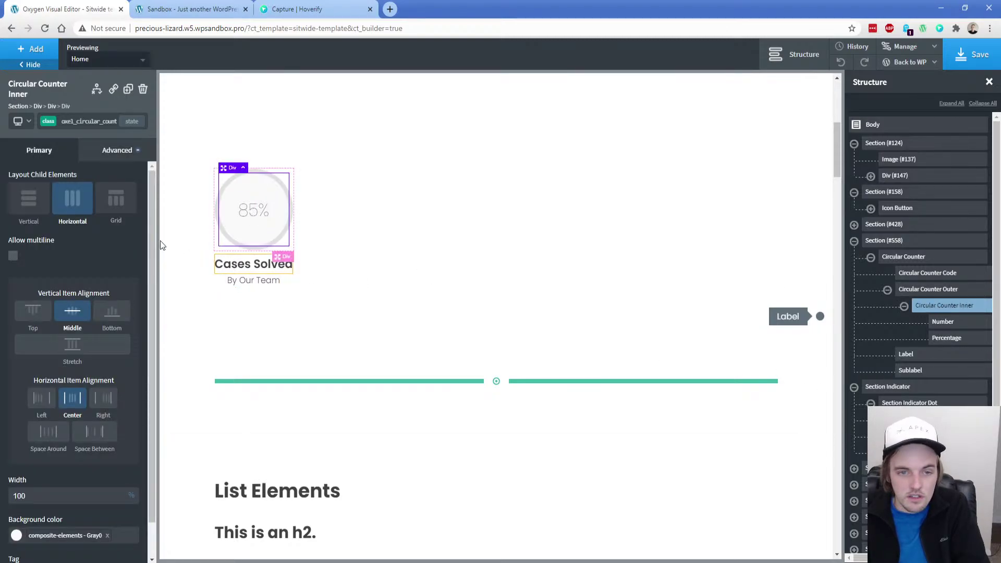
{"action": "left_click", "coordinate": [112, 159]}
{"action": "left_click", "coordinate": [79, 291]}
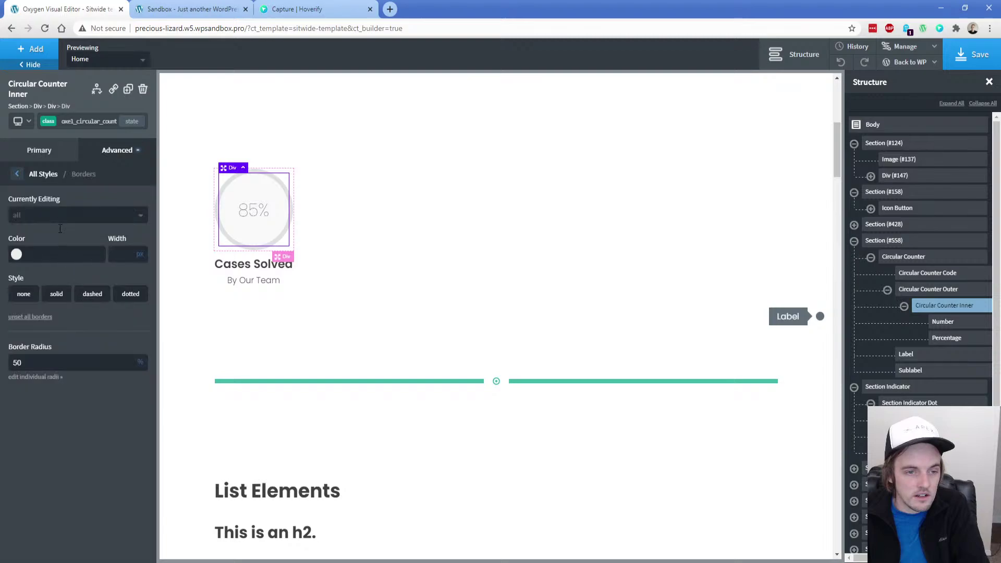
{"action": "left_click", "coordinate": [55, 216]}
{"action": "left_click", "coordinate": [47, 255]}
{"action": "left_click", "coordinate": [41, 217]}
{"action": "left_click", "coordinate": [43, 263]}
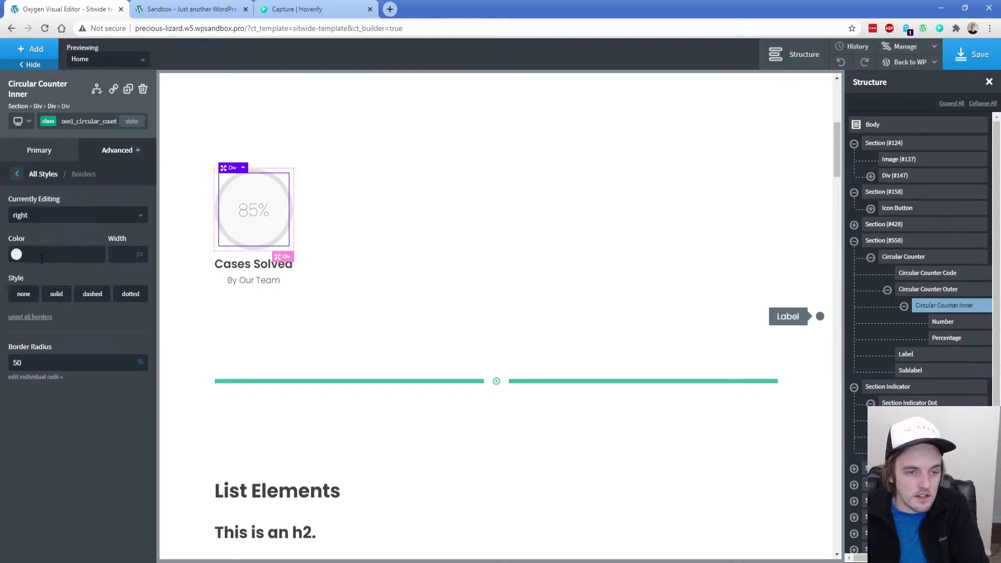
{"action": "left_click", "coordinate": [44, 218]}
{"action": "left_click", "coordinate": [41, 279]}
{"action": "left_click", "coordinate": [42, 216]}
{"action": "left_click", "coordinate": [40, 294]}
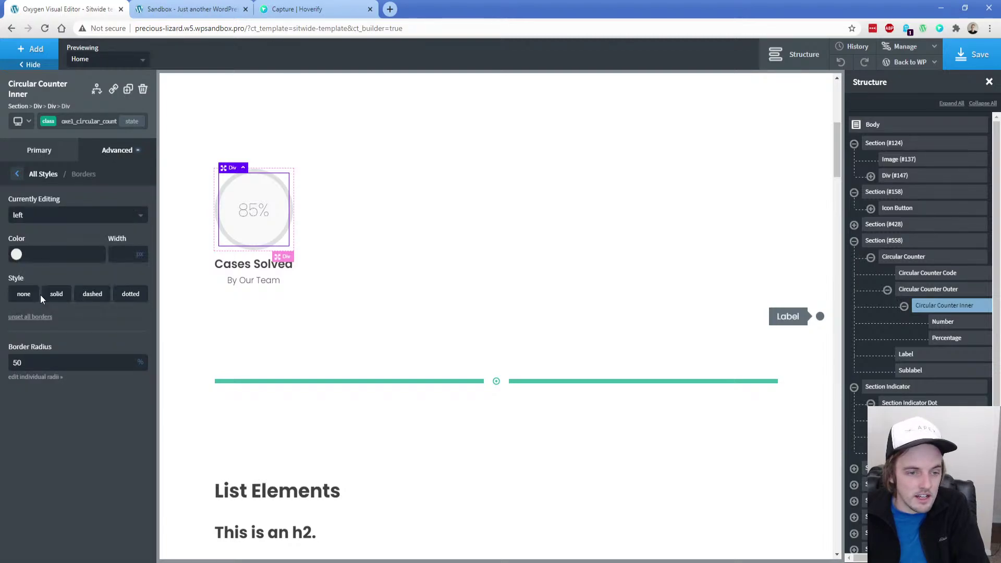
{"action": "left_click", "coordinate": [41, 215]}
{"action": "left_click", "coordinate": [33, 234]}
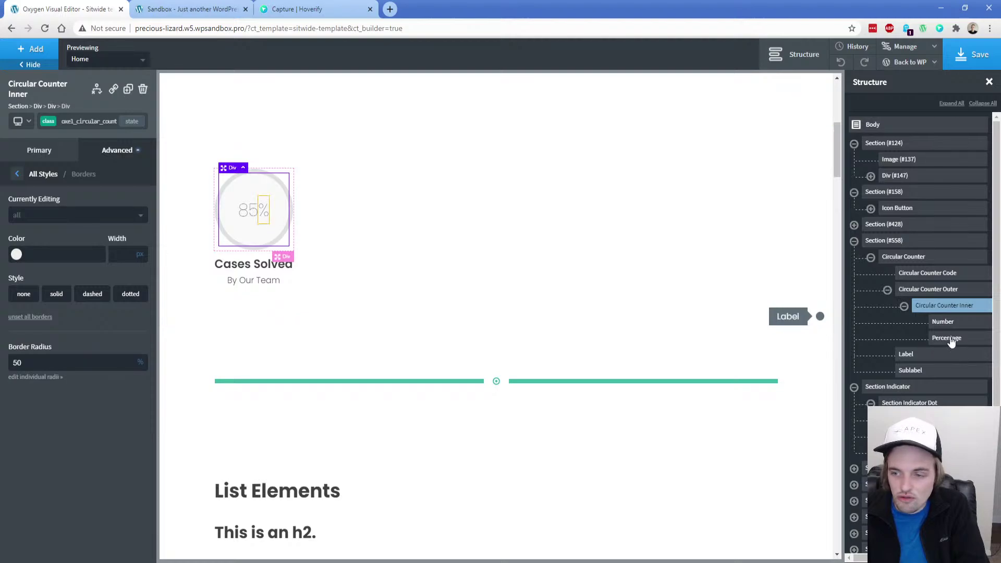
Look at the Label element, and check the border settings of individual sides of Circular Counter Outer, ending on the top border
{"action": "left_click", "coordinate": [918, 354]}
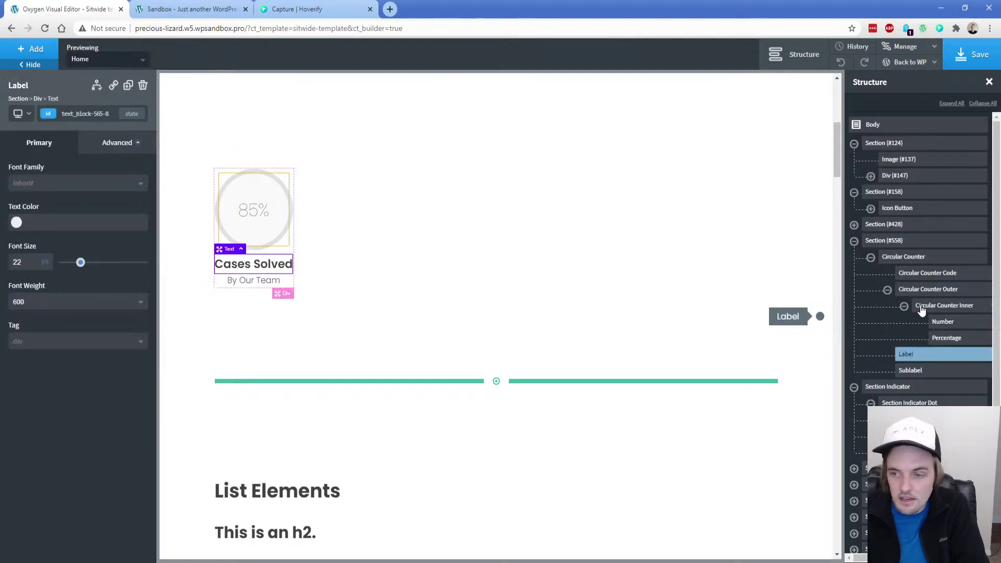
{"action": "left_click", "coordinate": [921, 292]}
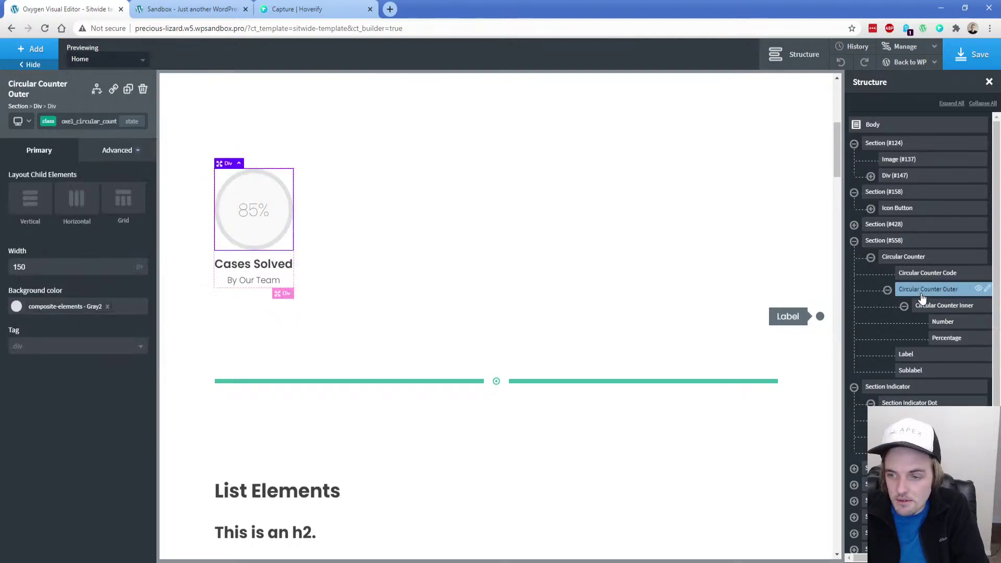
{"action": "left_click", "coordinate": [117, 152]}
{"action": "left_click", "coordinate": [78, 295]}
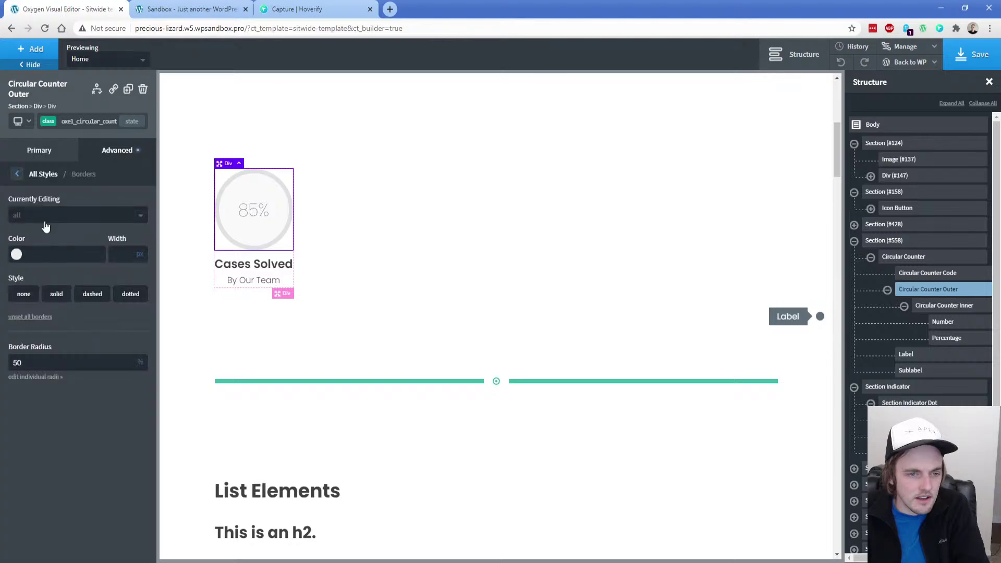
{"action": "left_click", "coordinate": [45, 216]}
{"action": "left_click", "coordinate": [41, 262]}
{"action": "left_click", "coordinate": [42, 216]}
{"action": "left_click", "coordinate": [42, 263]}
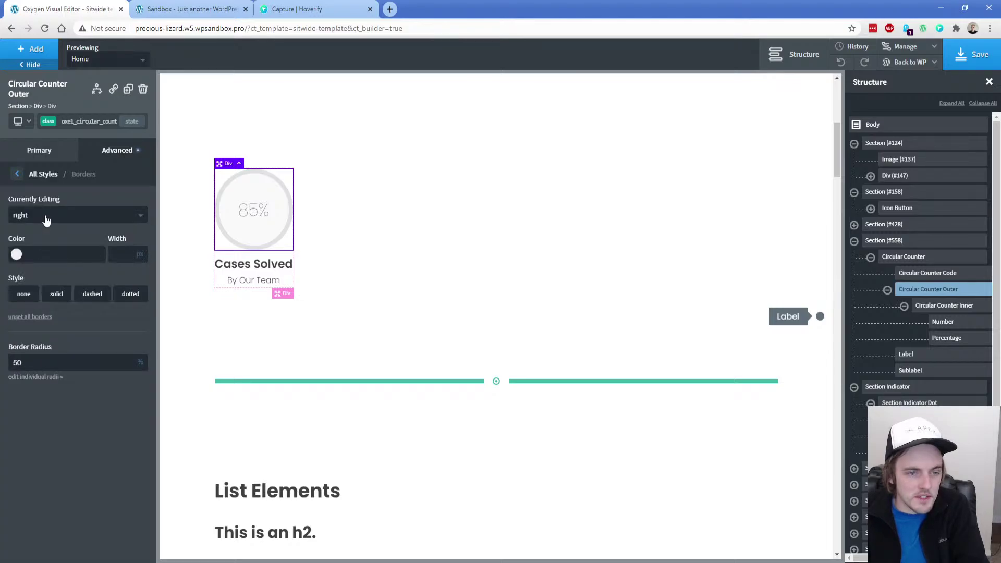
{"action": "left_click", "coordinate": [45, 218]}
{"action": "left_click", "coordinate": [42, 251]}
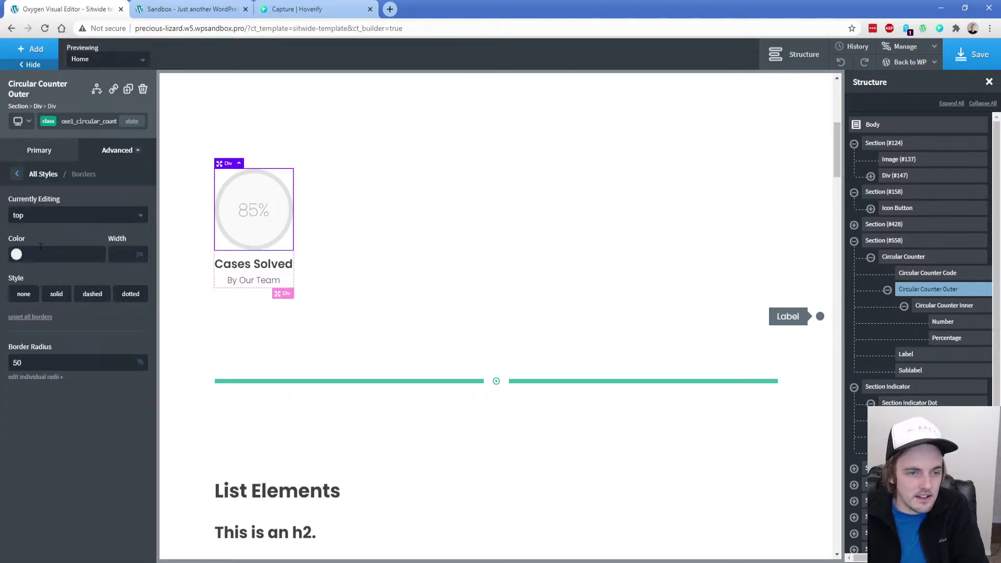
Examine Circular Counter Code's CSS and JavaScript to see where the fill and background colors come from
{"action": "left_click", "coordinate": [913, 273]}
{"action": "left_click", "coordinate": [65, 243]}
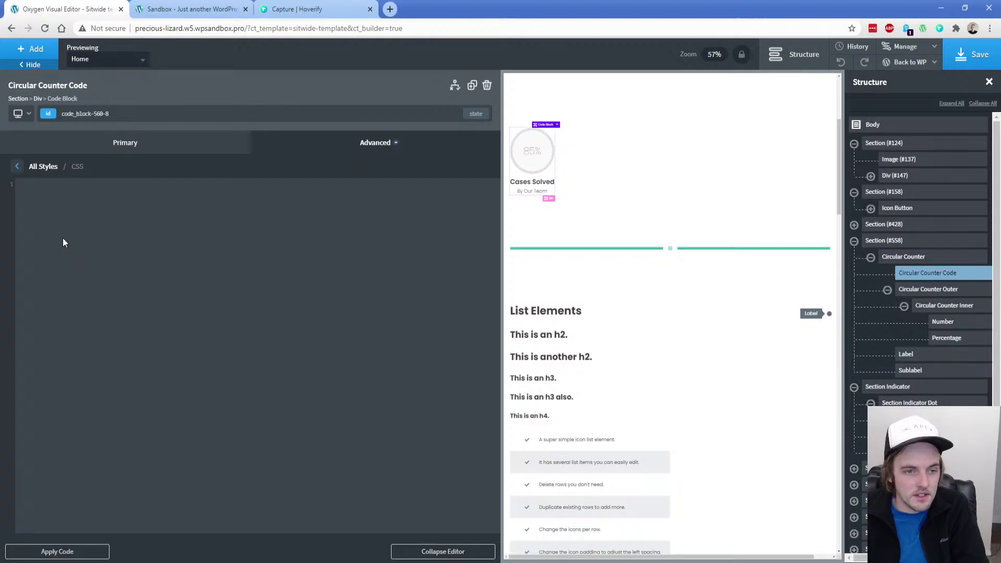
{"action": "left_click", "coordinate": [78, 150]}
{"action": "left_click", "coordinate": [61, 271]}
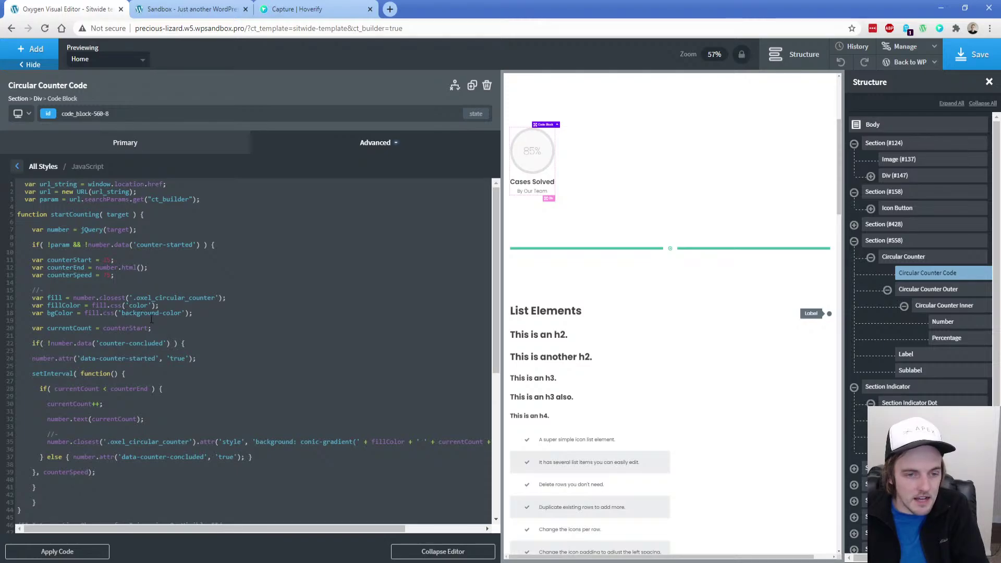
Check the classes assigned to Circular Counter Outer and Circular Counter Inner, and examine the inner element's primary settings
{"action": "left_click", "coordinate": [924, 292]}
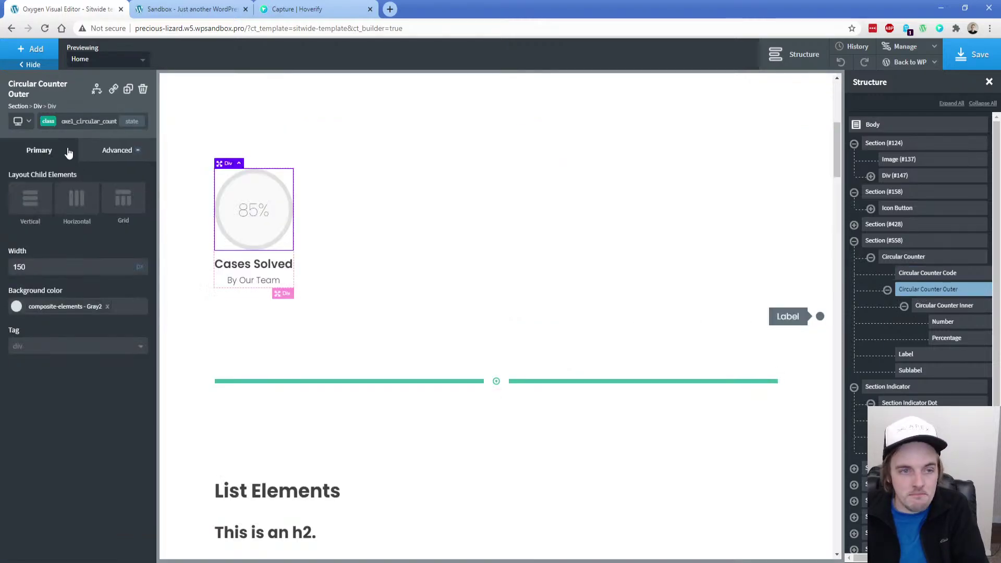
{"action": "left_click", "coordinate": [52, 125]}
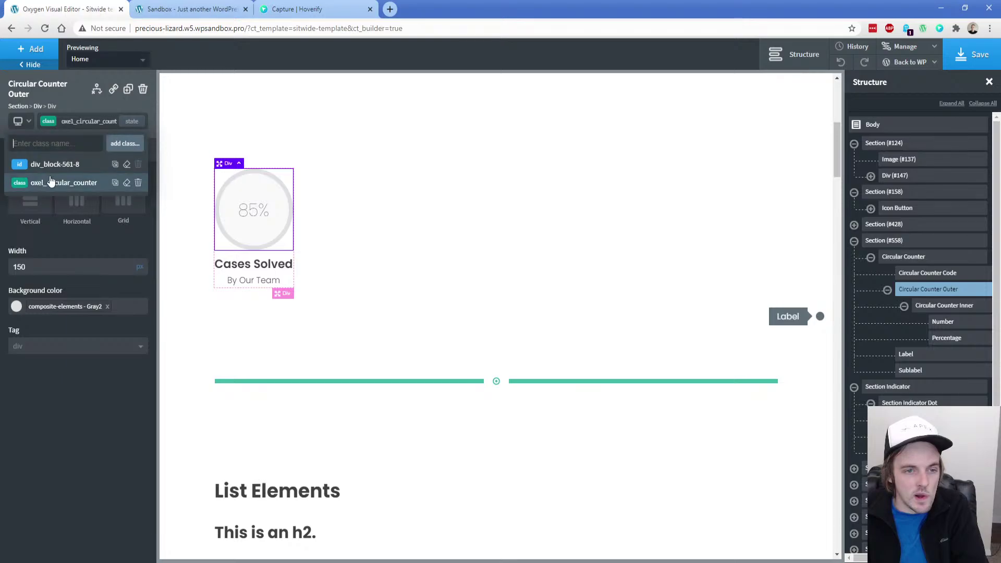
{"action": "left_click", "coordinate": [937, 309]}
{"action": "left_click", "coordinate": [52, 125]}
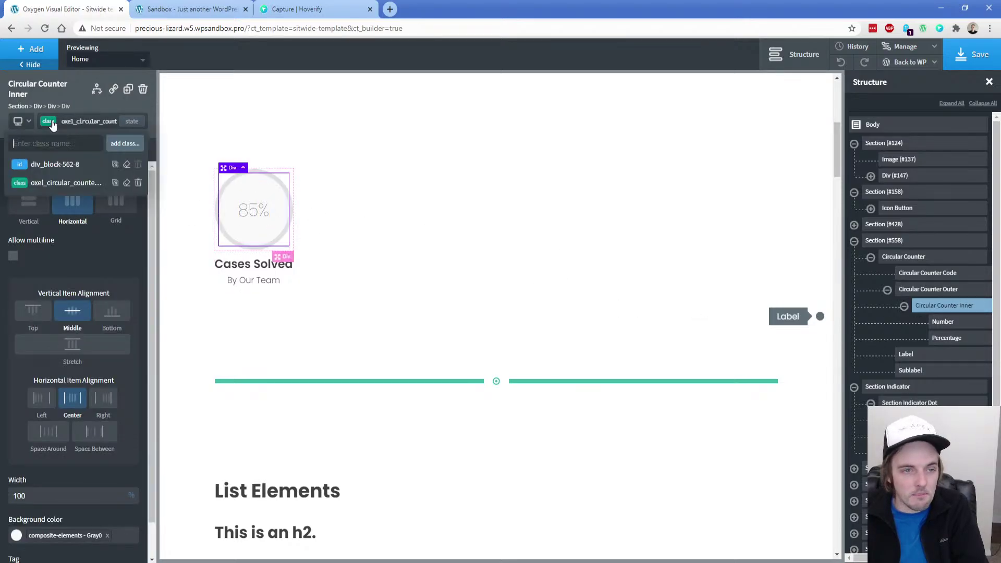
{"action": "left_click", "coordinate": [53, 126]}
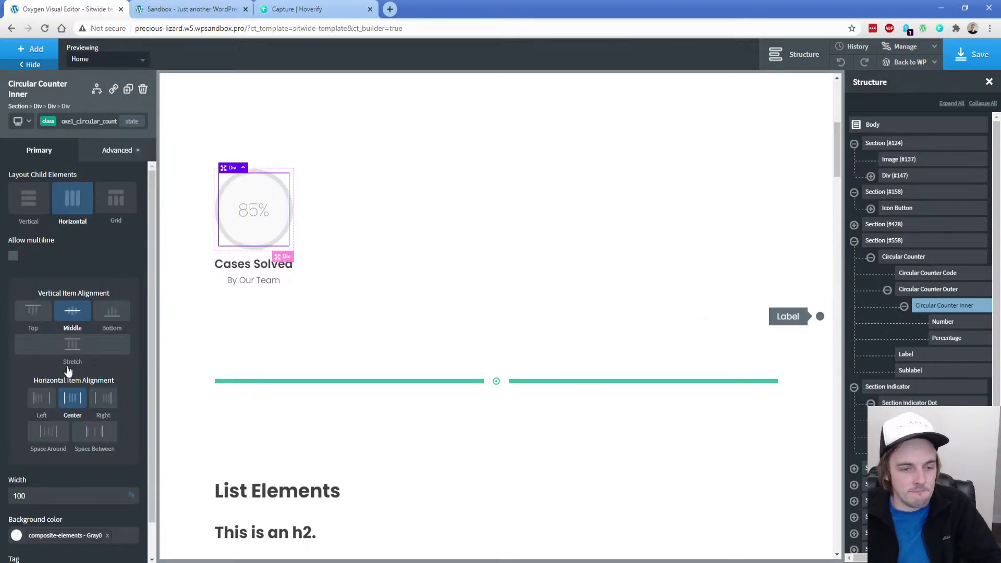
{"action": "scroll", "coordinate": [67, 339], "scroll_direction": "down", "scroll_amount": 1}
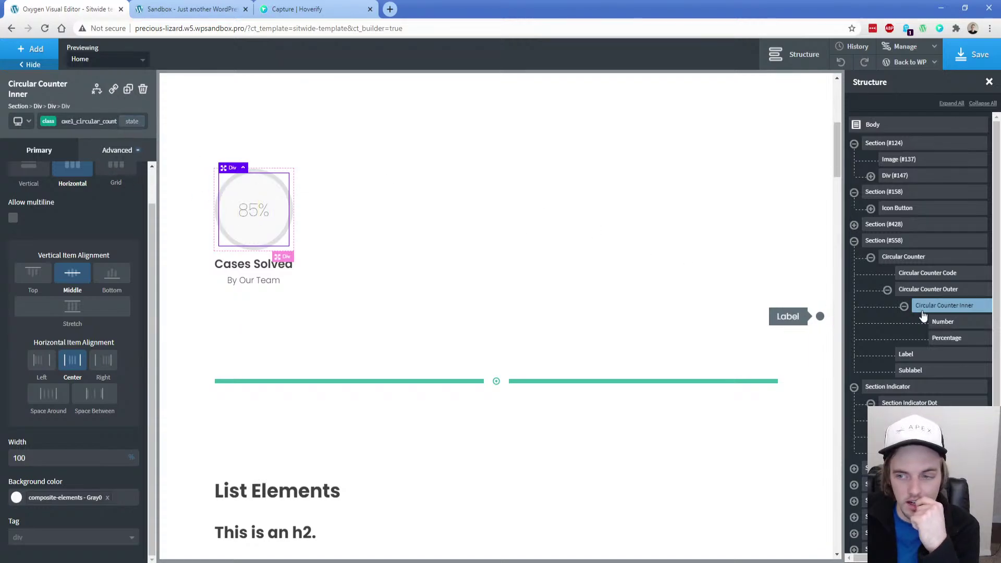
Try removing the background color from Circular Counter Outer, and undo the removal
{"action": "left_click", "coordinate": [932, 295]}
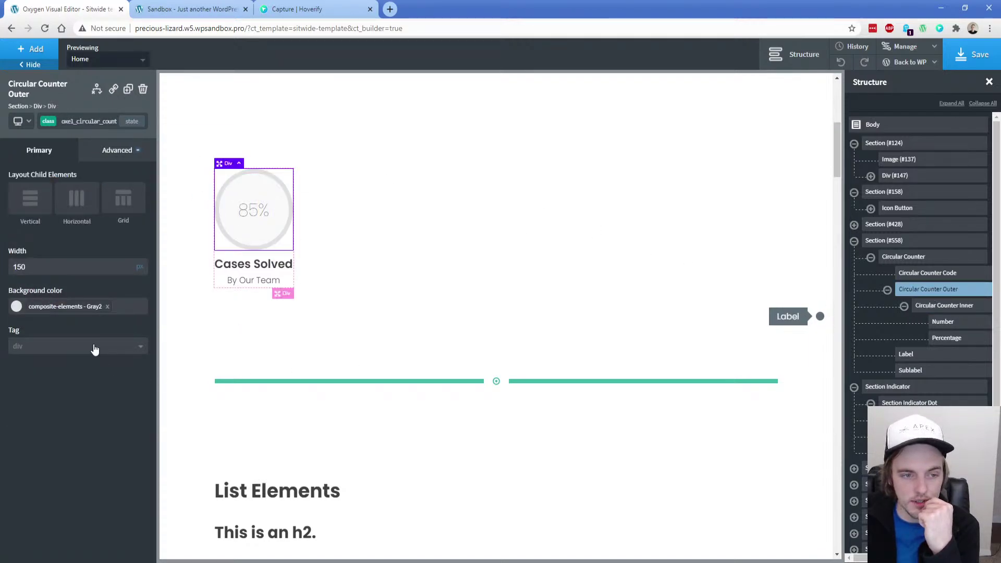
{"action": "left_click", "coordinate": [107, 307]}
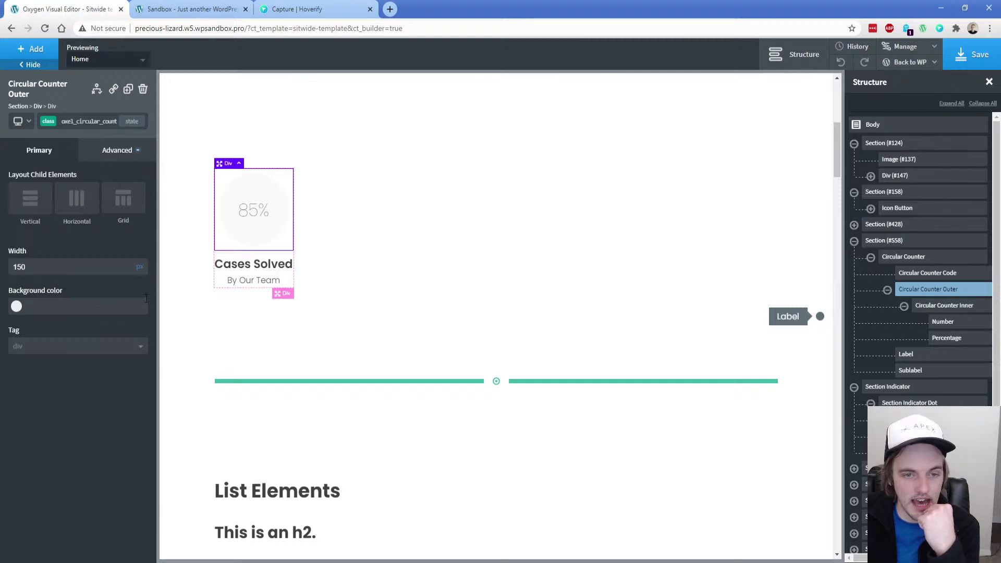
{"action": "left_click", "coordinate": [841, 63]}
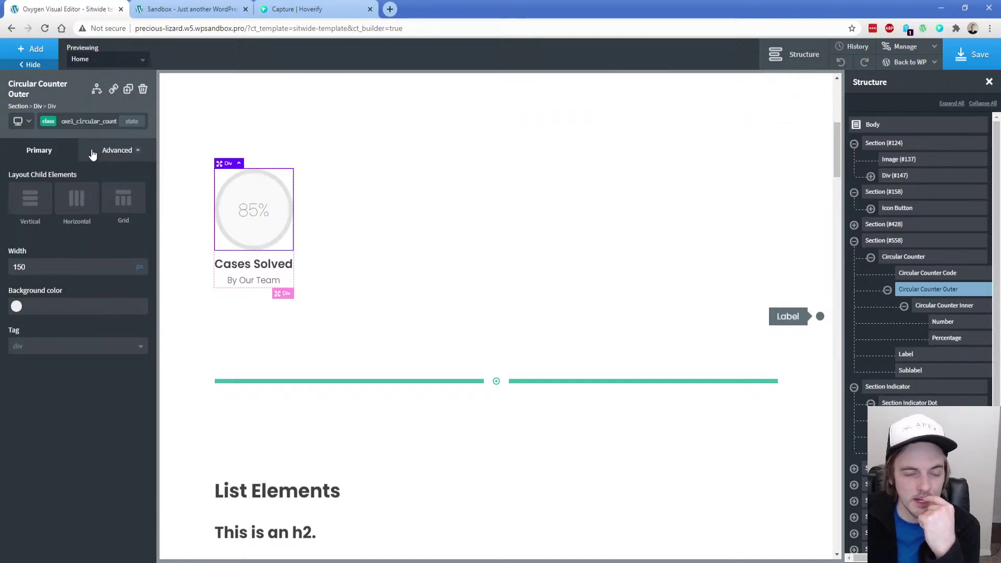
Check the available states of Circular Counter Outer and inspect its ID's custom attributes, including the data-fill-color value
{"action": "left_click", "coordinate": [132, 121]}
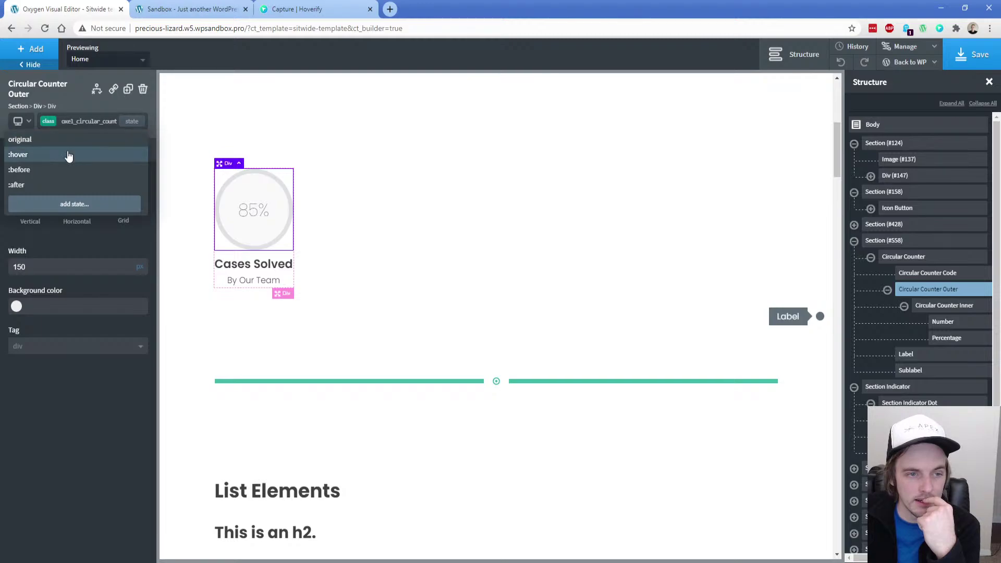
{"action": "left_click", "coordinate": [79, 121]}
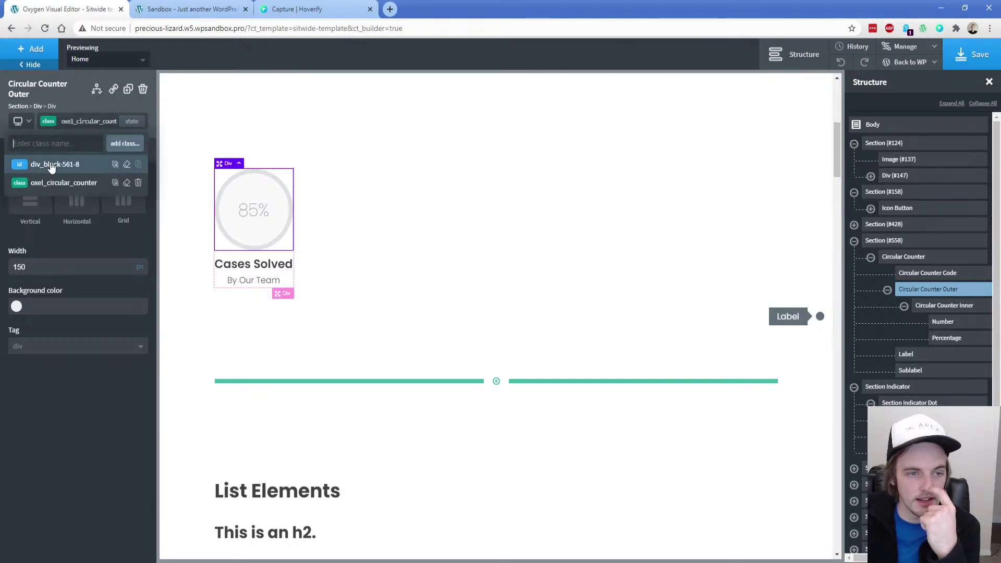
{"action": "left_click", "coordinate": [62, 164]}
{"action": "left_click", "coordinate": [116, 151]}
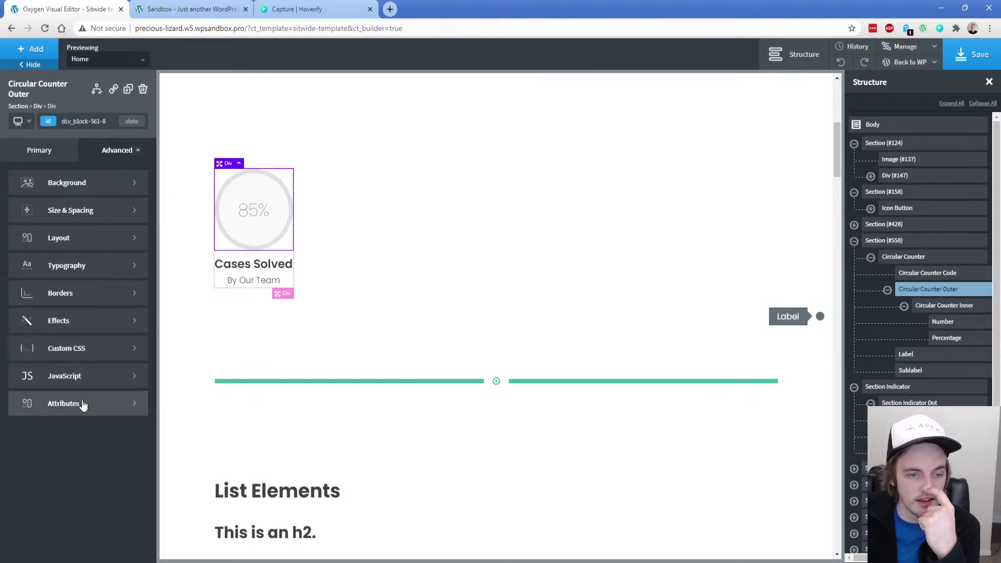
{"action": "left_click", "coordinate": [82, 404]}
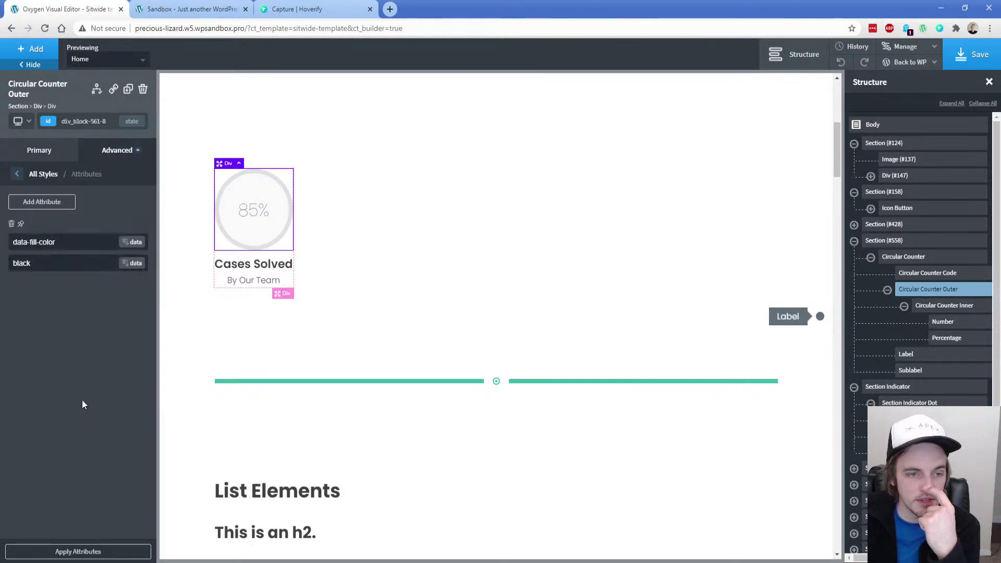
{"action": "double_click", "coordinate": [64, 267]}
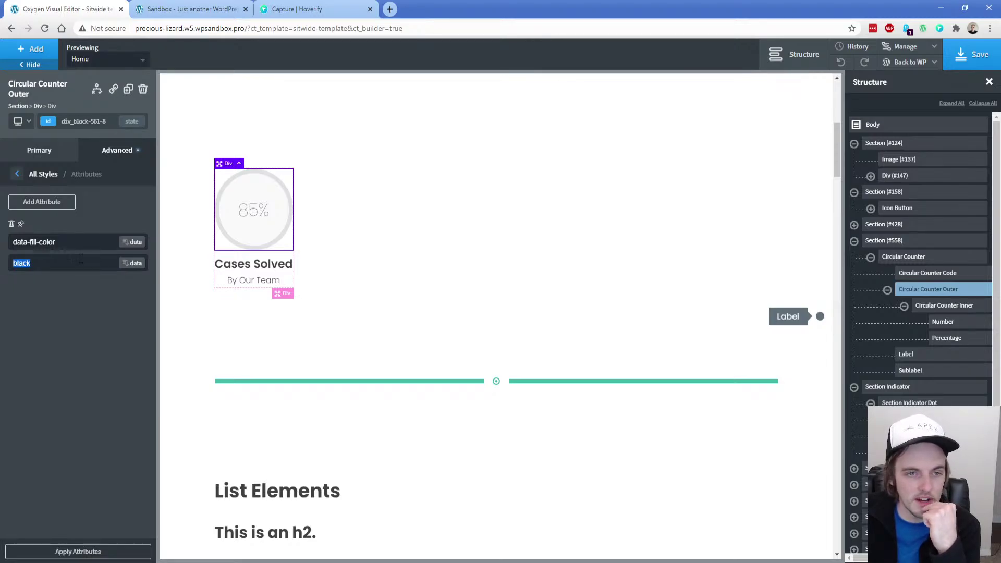
Inspect the circular counter's ring on the live page to examine which CSS properties color it
{"action": "left_click", "coordinate": [188, 9]}
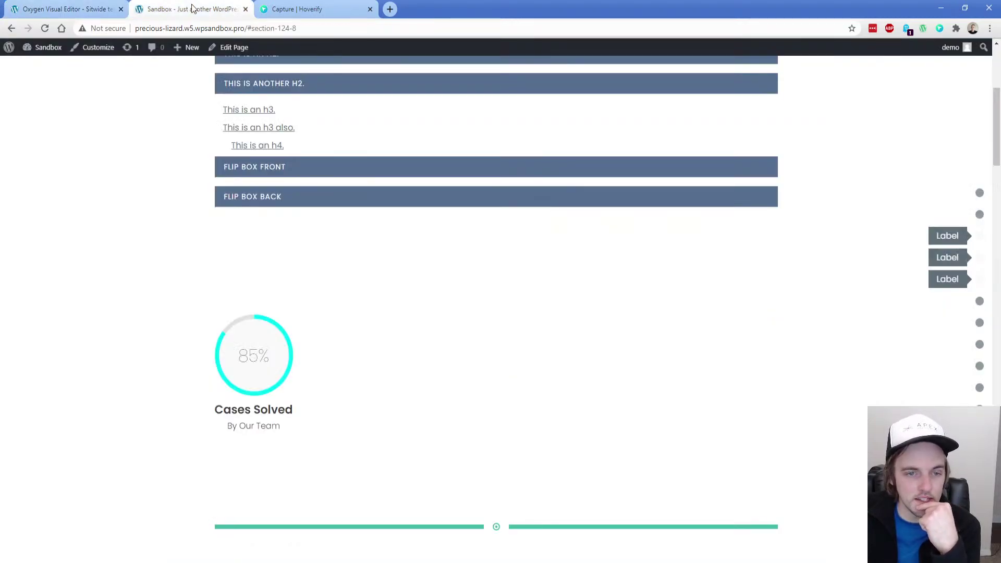
{"action": "right_click", "coordinate": [283, 334]}
{"action": "left_click", "coordinate": [343, 524]}
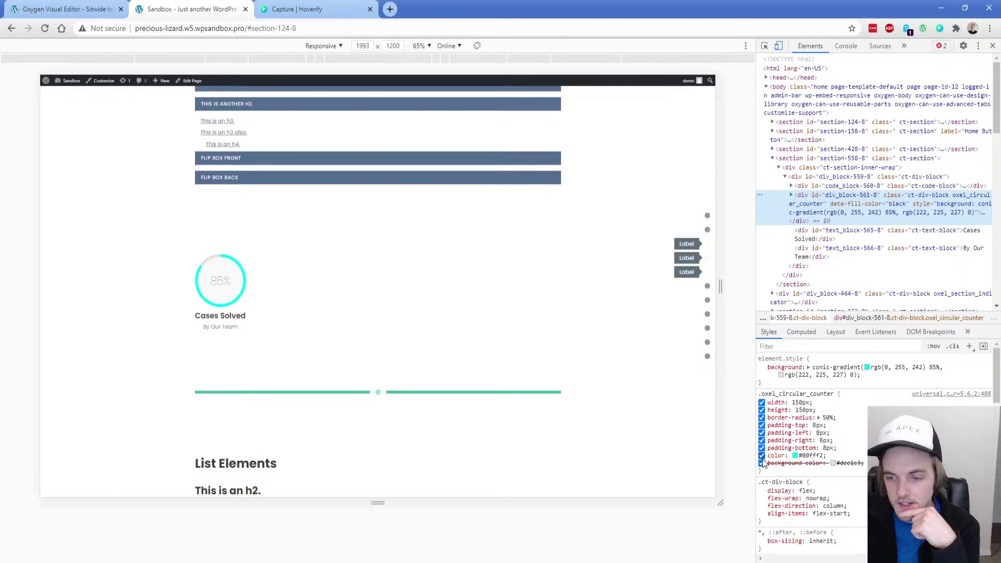
Set the typography color of Circular Counter Outer's oxel_circular_counter class to orange #f4930c, closing the live page's developer tools along the way
{"action": "left_click", "coordinate": [67, 9]}
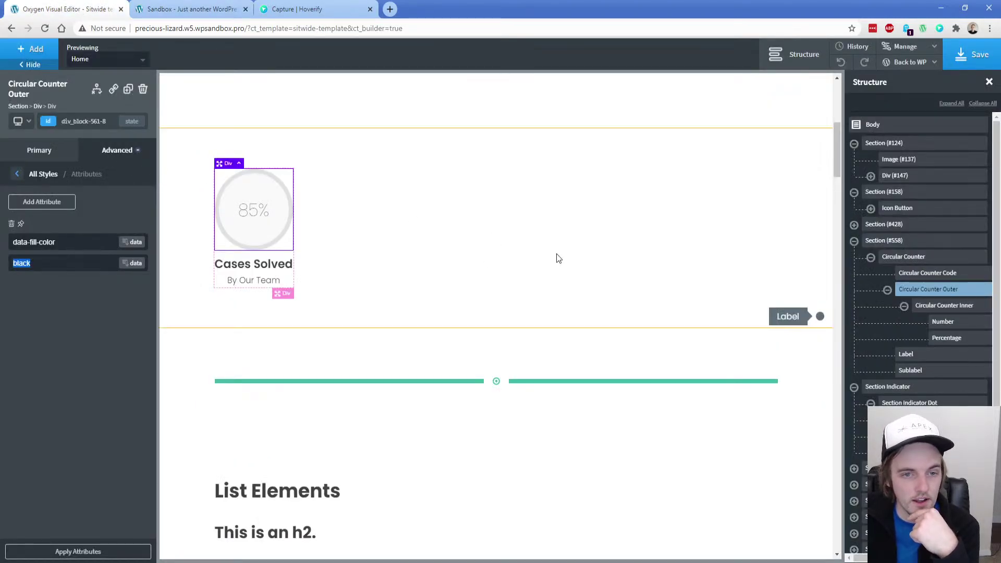
{"action": "left_click", "coordinate": [50, 123]}
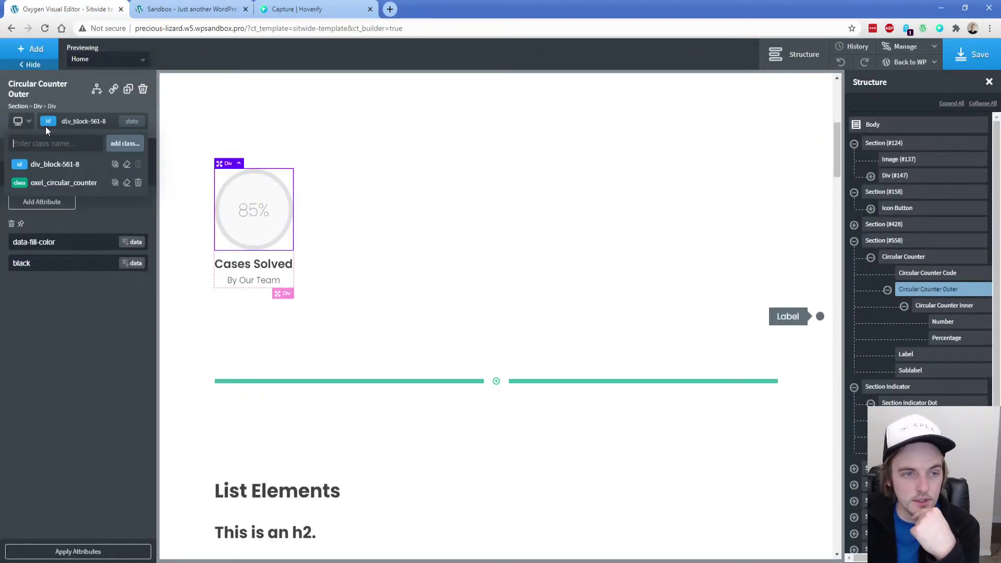
{"action": "left_click", "coordinate": [62, 184]}
{"action": "left_click", "coordinate": [115, 151]}
{"action": "left_click", "coordinate": [79, 268]}
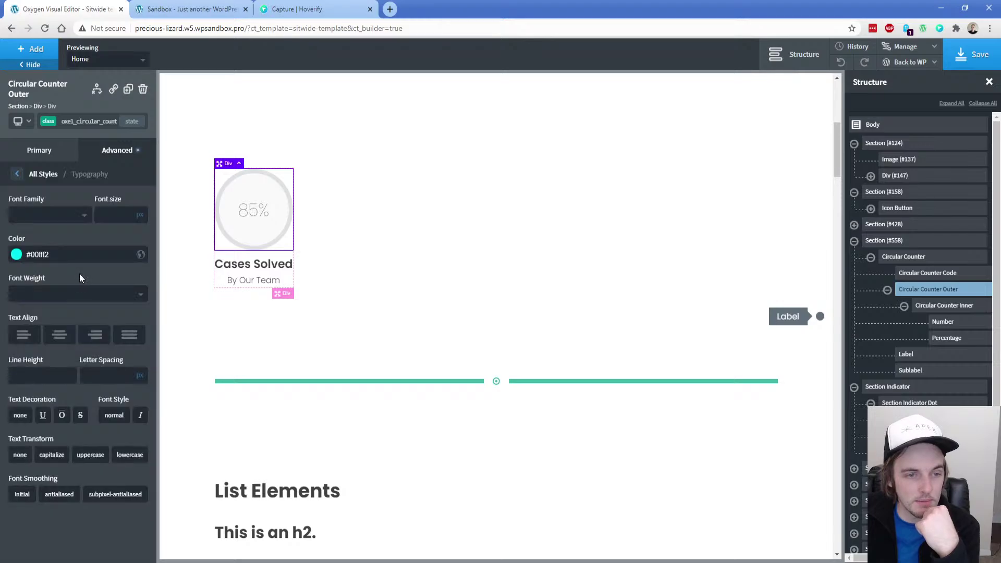
{"action": "left_click", "coordinate": [16, 259]}
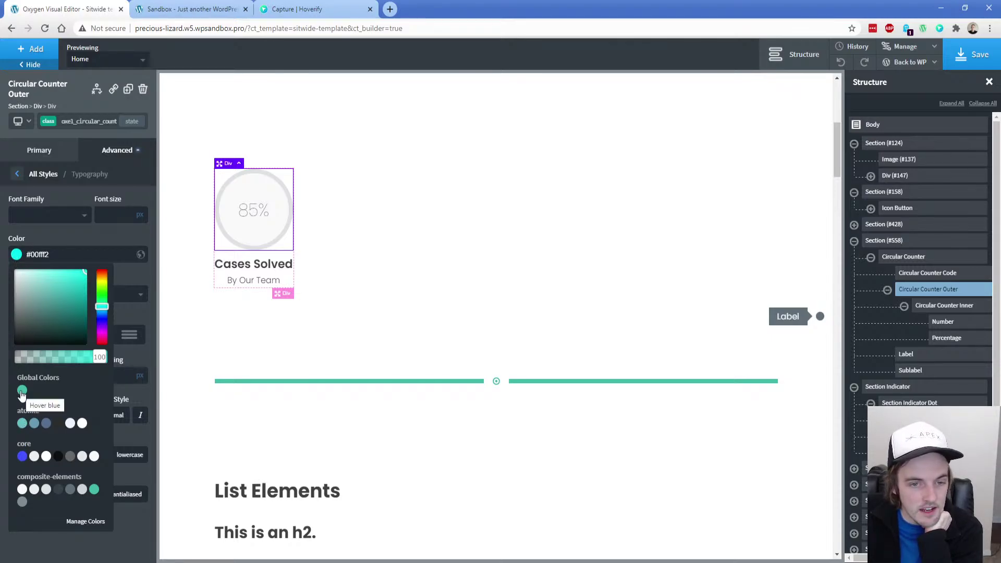
{"action": "left_click", "coordinate": [207, 11]}
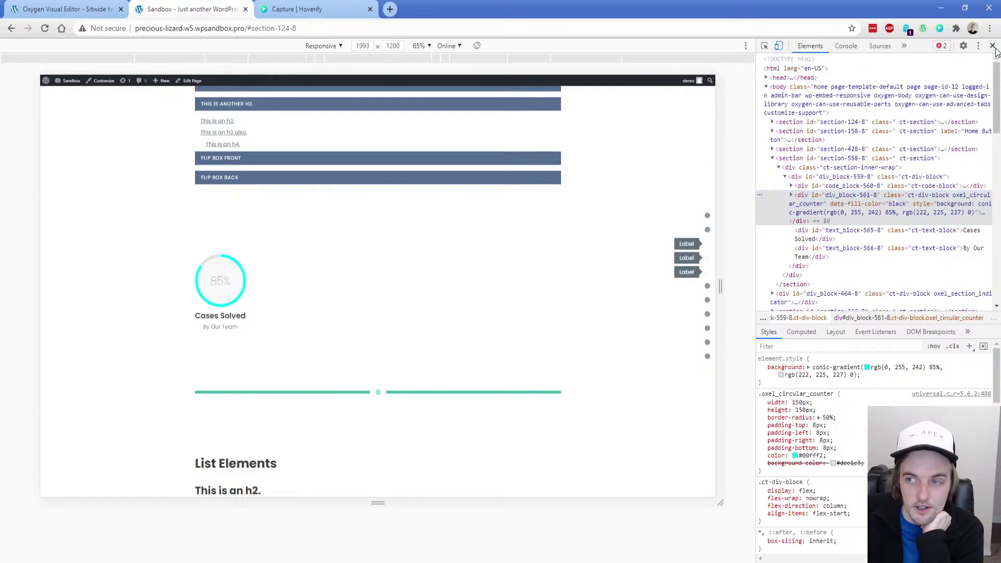
{"action": "key", "text": "F12"}
{"action": "left_click", "coordinate": [65, 9]}
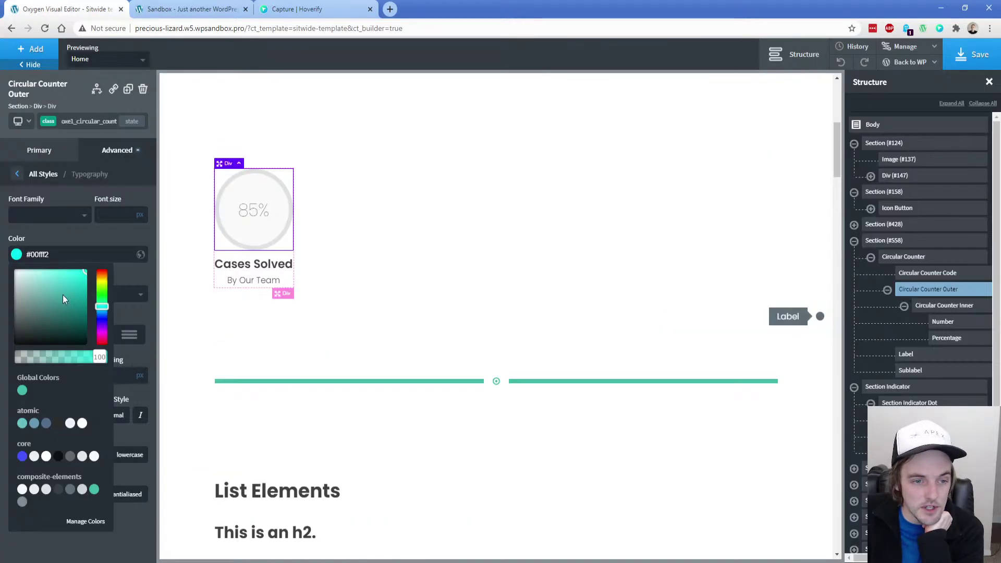
{"action": "left_click_drag", "start_coordinate": [101, 307], "coordinate": [80, 232]}
{"action": "left_click", "coordinate": [80, 232]}
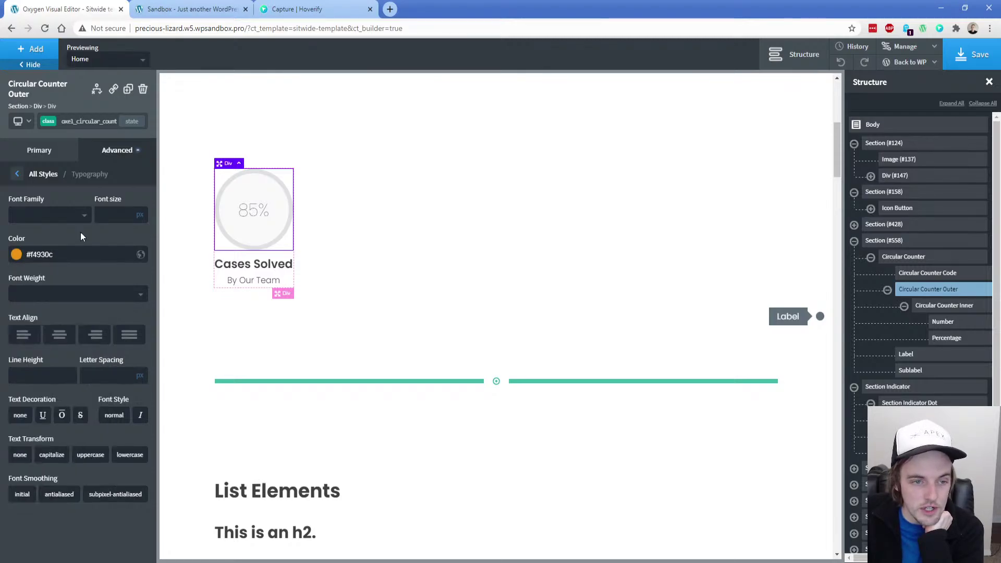
Save the template and reload the live page to check the counter's new fill color
{"action": "left_click", "coordinate": [973, 55]}
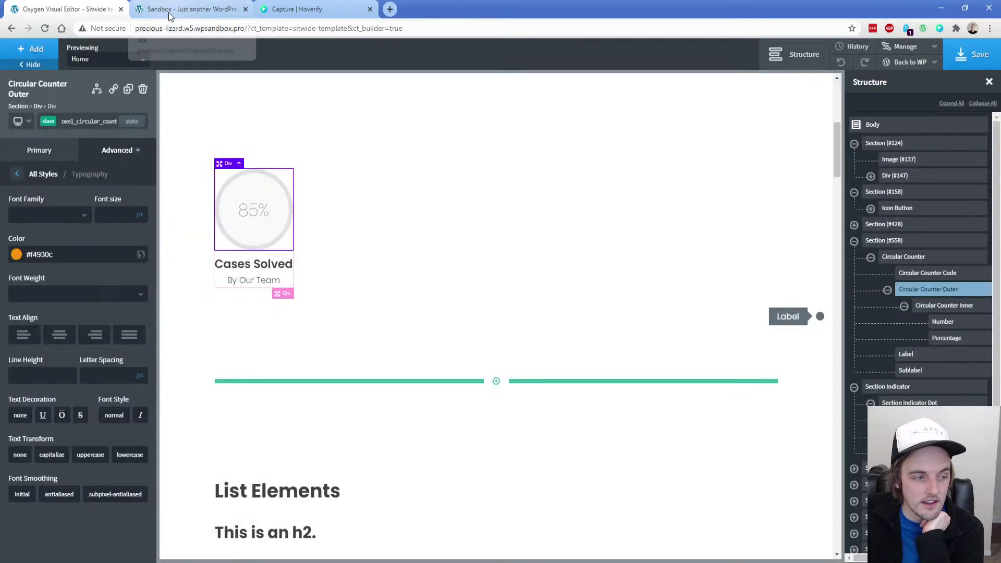
{"action": "left_click", "coordinate": [168, 12]}
{"action": "key", "text": "F5"}
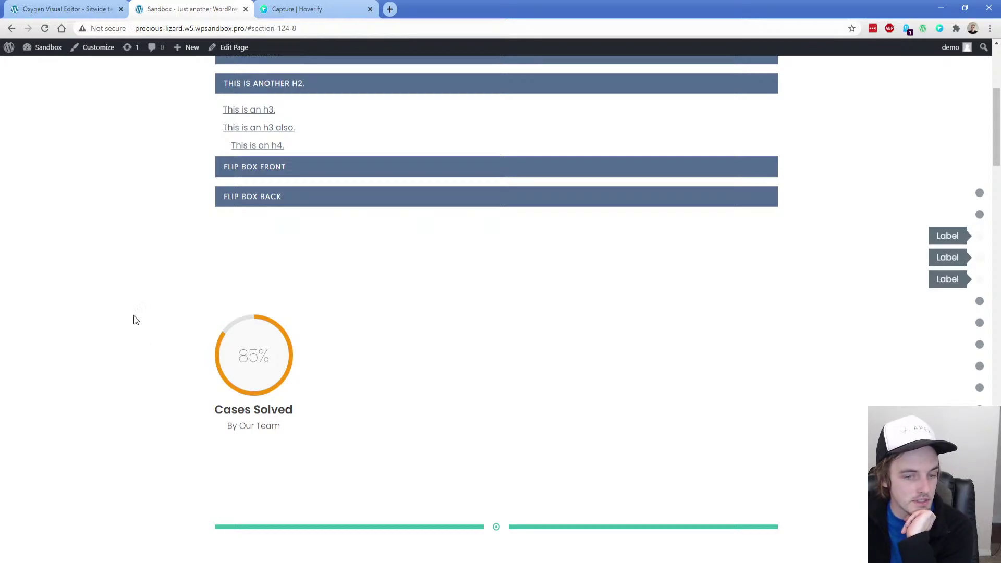
Set counterSpeed to 500 in Circular Counter Code's JavaScript
{"action": "left_click", "coordinate": [88, 9]}
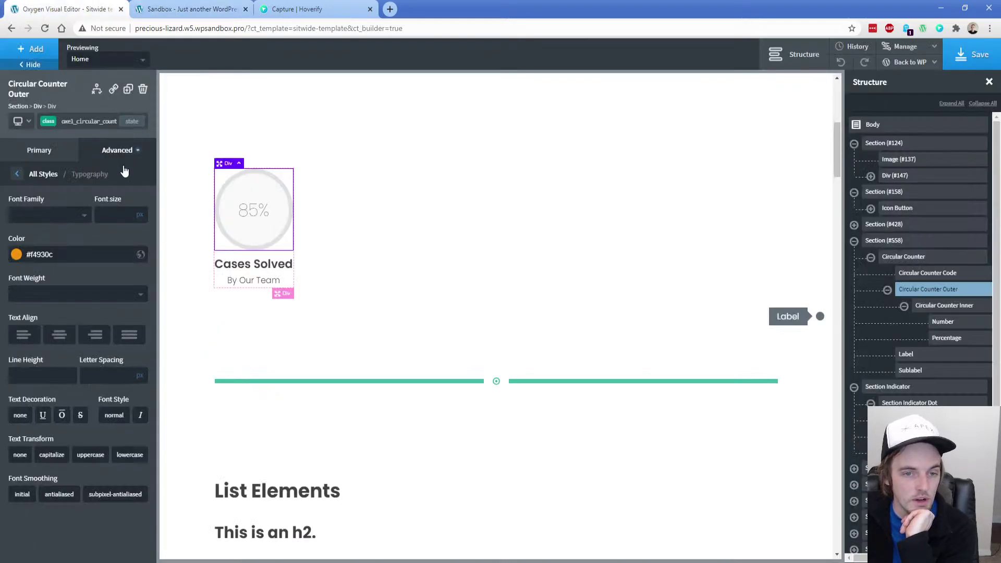
{"action": "left_click", "coordinate": [927, 272]}
{"action": "left_click", "coordinate": [104, 279]}
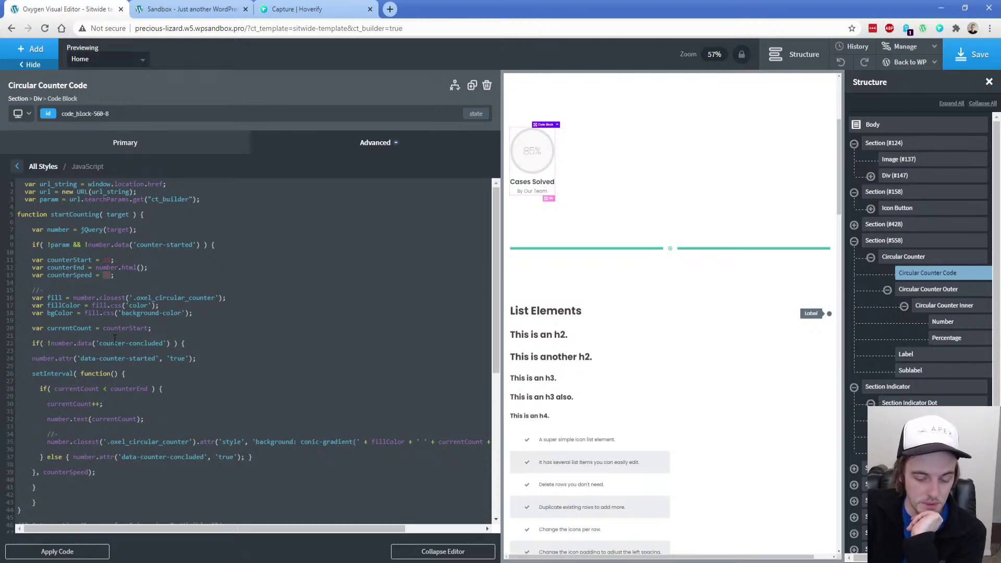
{"action": "type", "text": "500"}
Save the template and reload the live page to check how fast the counter runs
{"action": "left_click", "coordinate": [972, 67]}
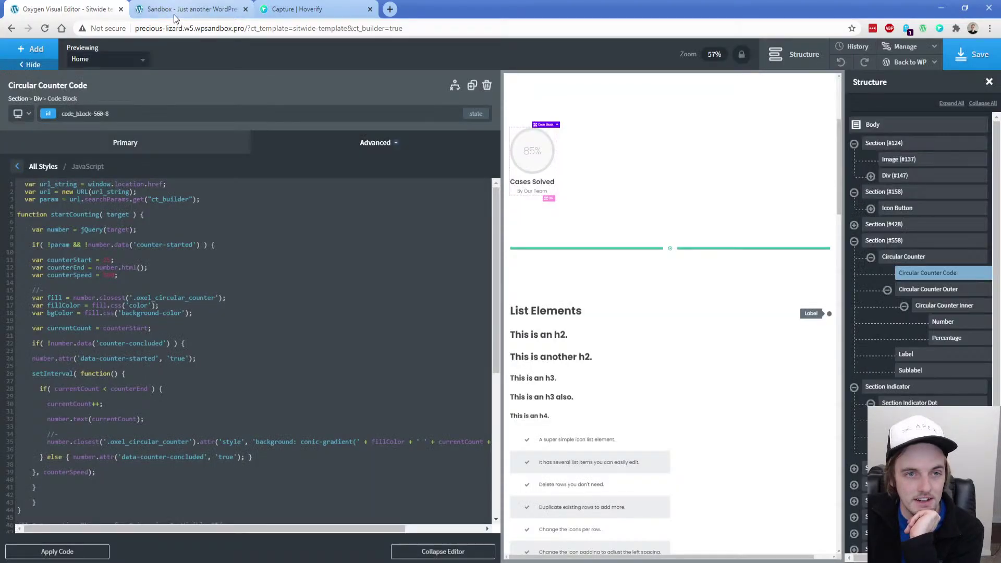
{"action": "left_click", "coordinate": [174, 14]}
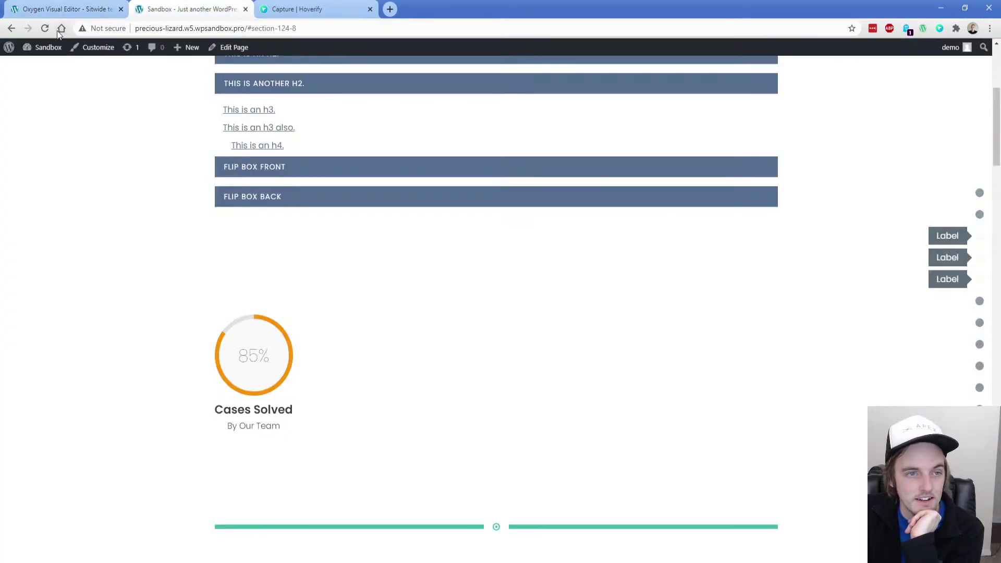
{"action": "left_click", "coordinate": [44, 28]}
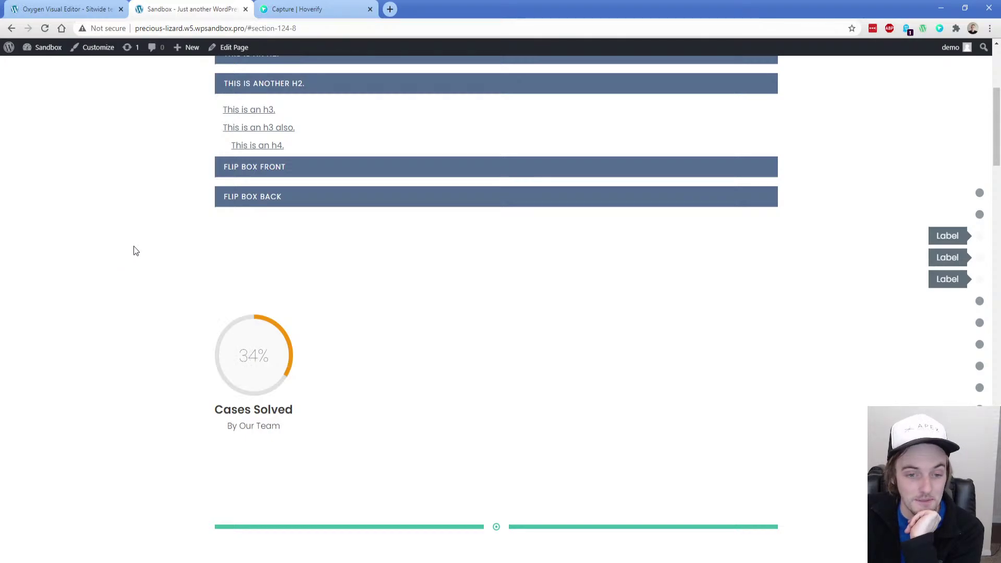
Set counterSpeed to 5 in Circular Counter Code's JavaScript and apply the code
{"action": "key", "text": "ctrl+shift+Tab"}
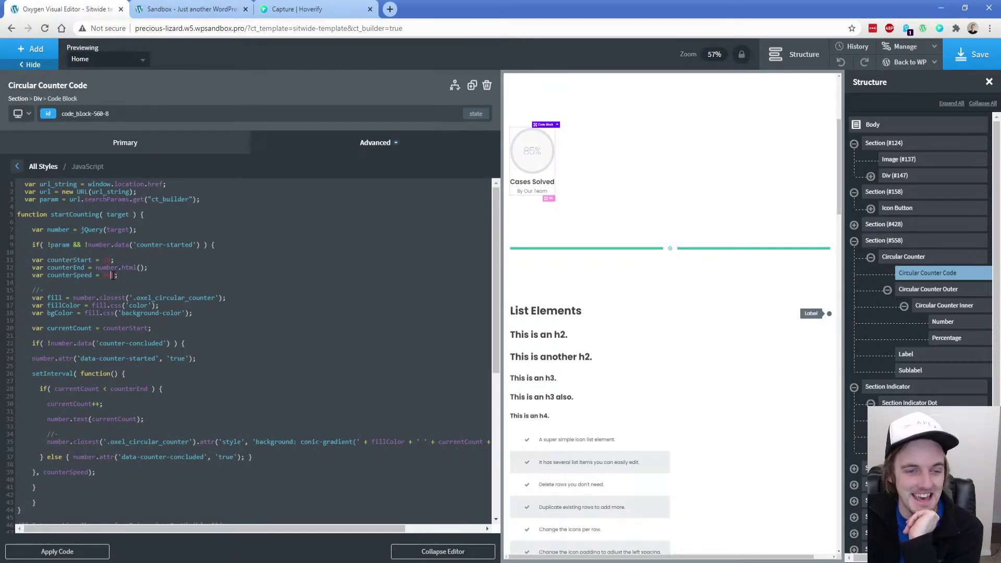
{"action": "key", "text": "BackSpace"}
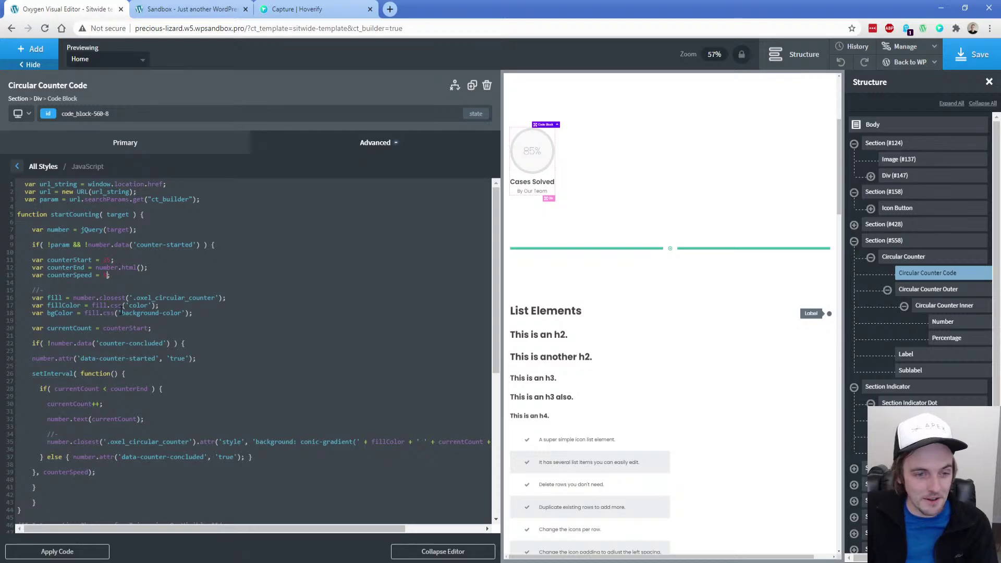
{"action": "left_click", "coordinate": [94, 557]}
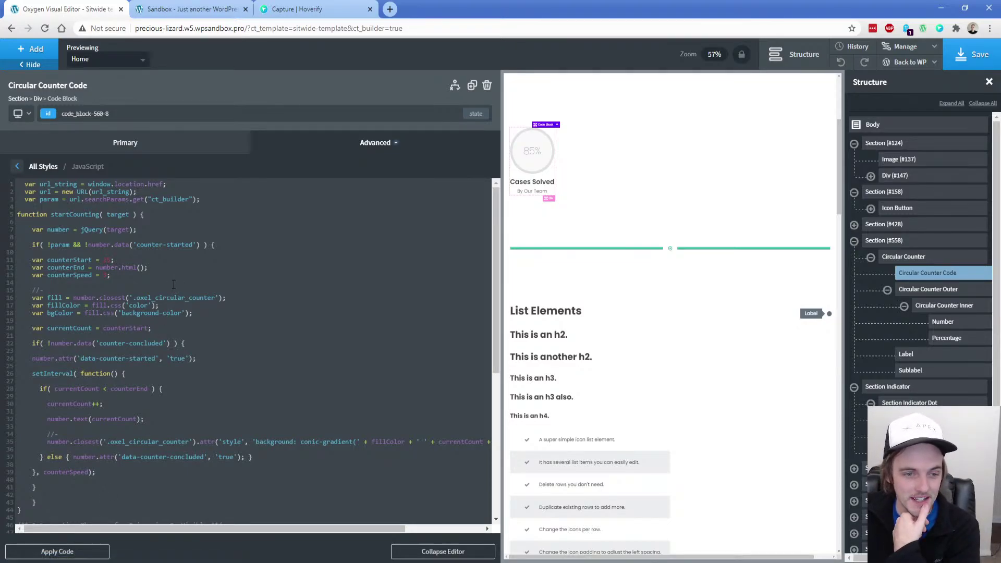
Save the template again and reload the live page to check the counter with its new counterSpeed
{"action": "left_click", "coordinate": [977, 58]}
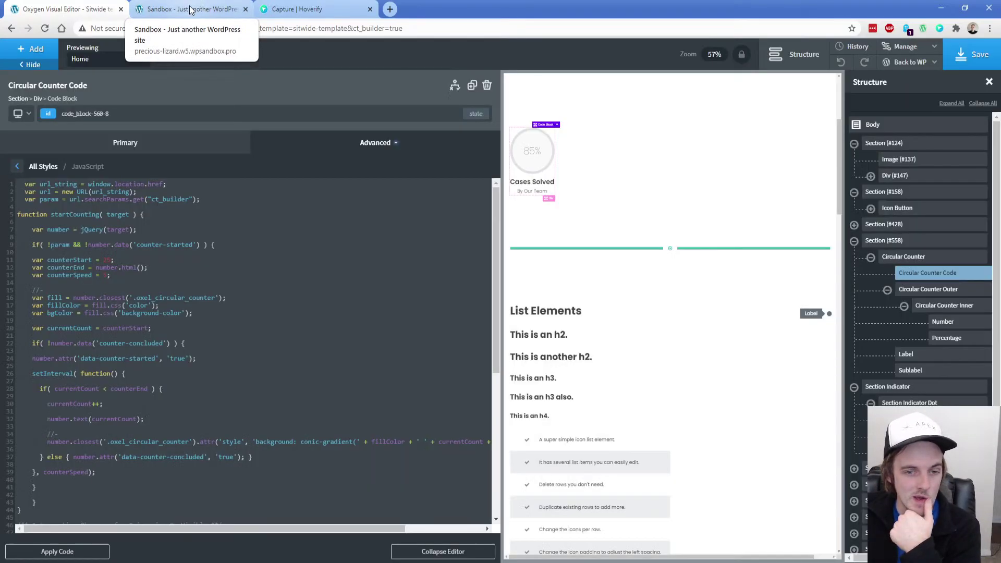
{"action": "left_click", "coordinate": [190, 9]}
{"action": "left_click", "coordinate": [45, 28]}
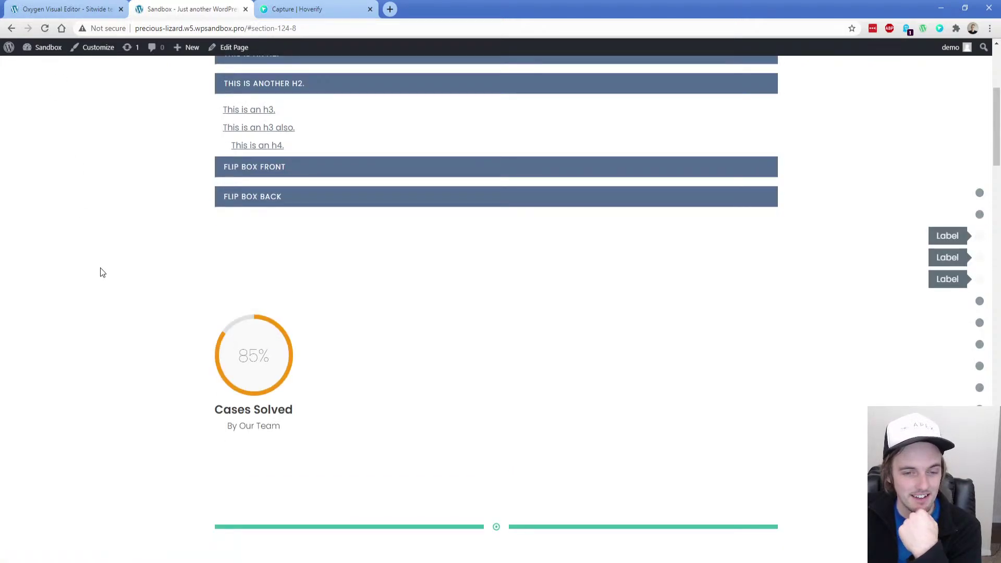
Collapse the Circular Counter in the builder's structure and duplicate it twice within its section
{"action": "left_click", "coordinate": [68, 9]}
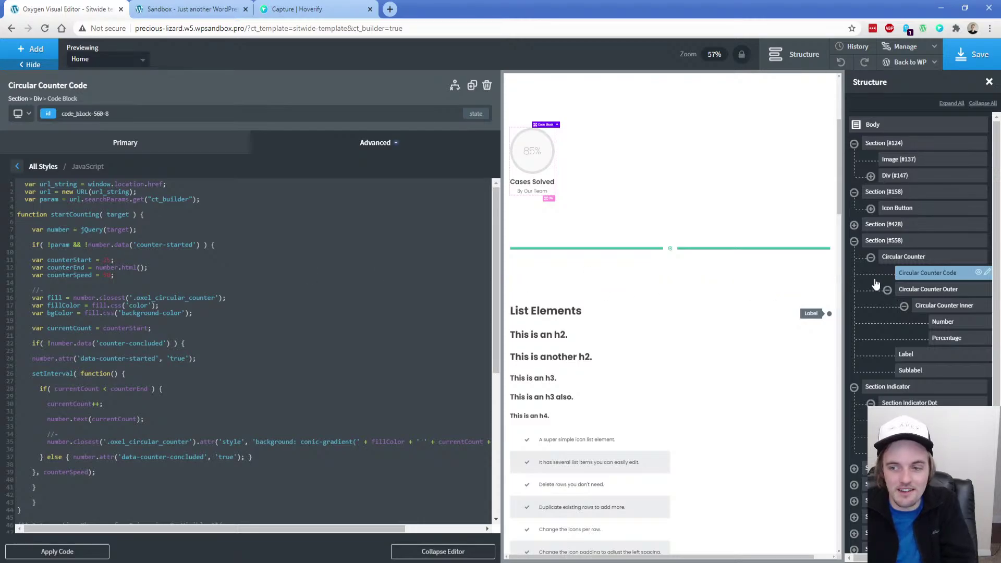
{"action": "left_click", "coordinate": [884, 257]}
{"action": "left_click", "coordinate": [871, 257]}
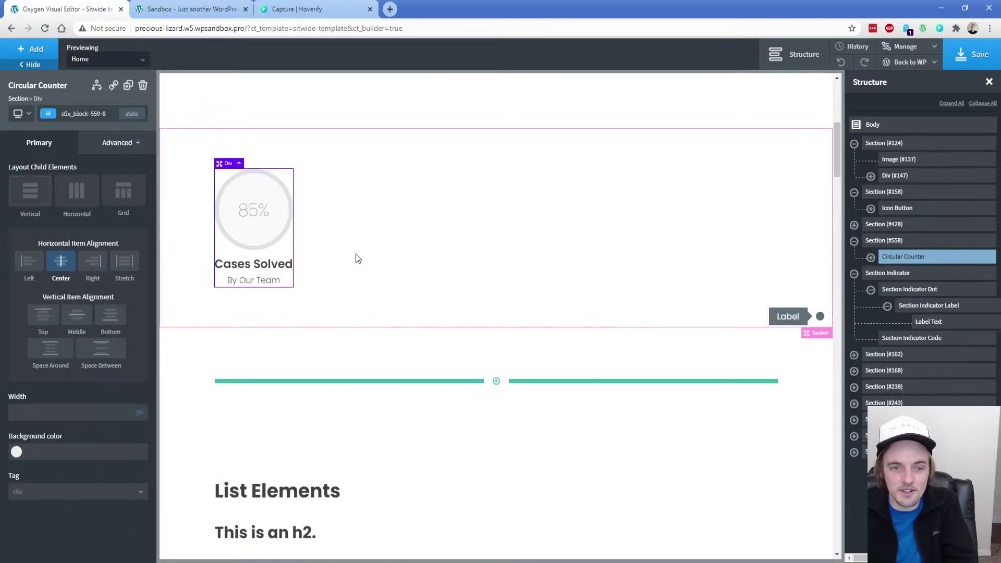
{"action": "left_click", "coordinate": [128, 86]}
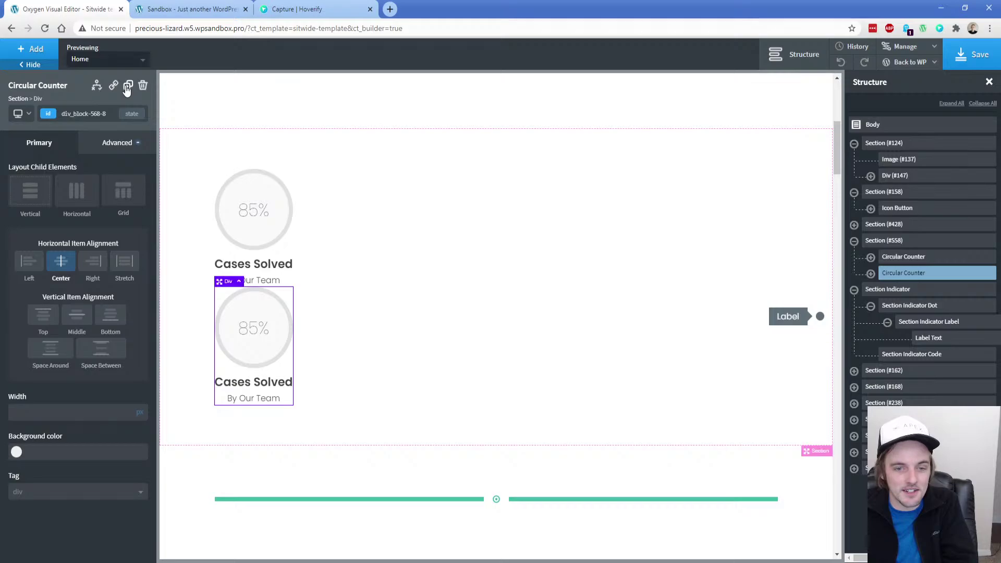
{"action": "left_click", "coordinate": [128, 86]}
Lay out the counters' section horizontally with its items aligned to Space Around
{"action": "left_click", "coordinate": [439, 295]}
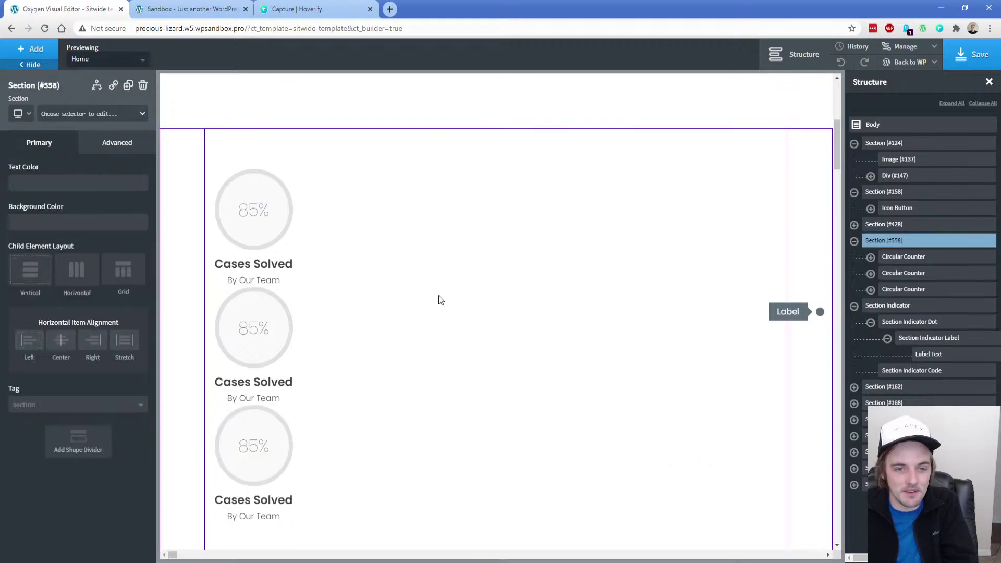
{"action": "left_click", "coordinate": [77, 275]}
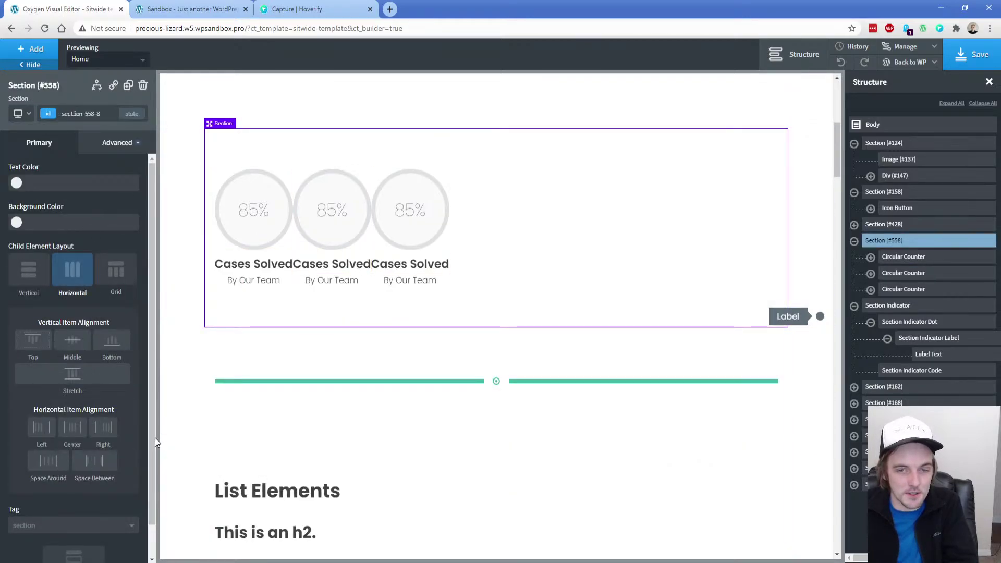
{"action": "left_click", "coordinate": [48, 461]}
{"action": "left_click", "coordinate": [531, 248]}
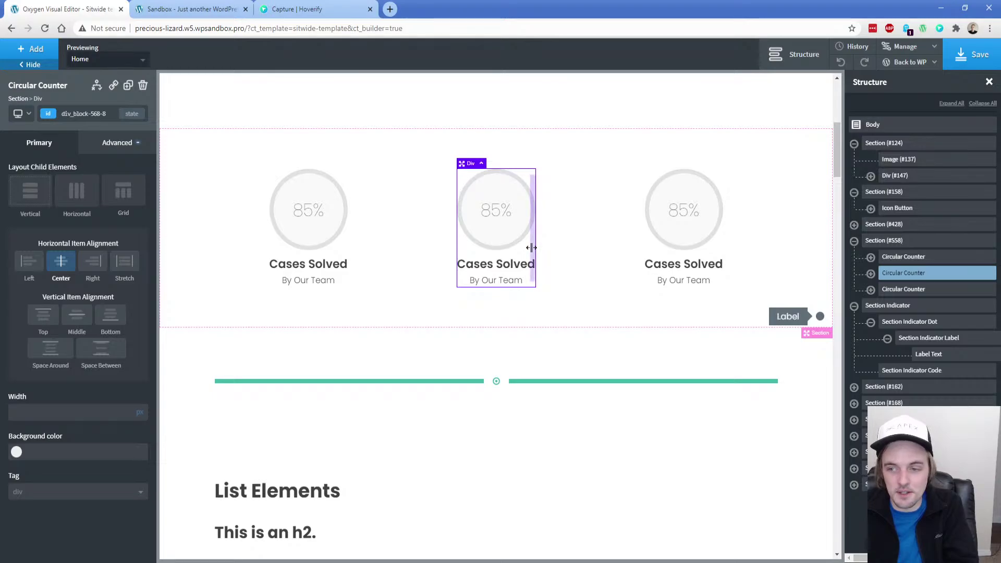
{"action": "left_click", "coordinate": [525, 190]}
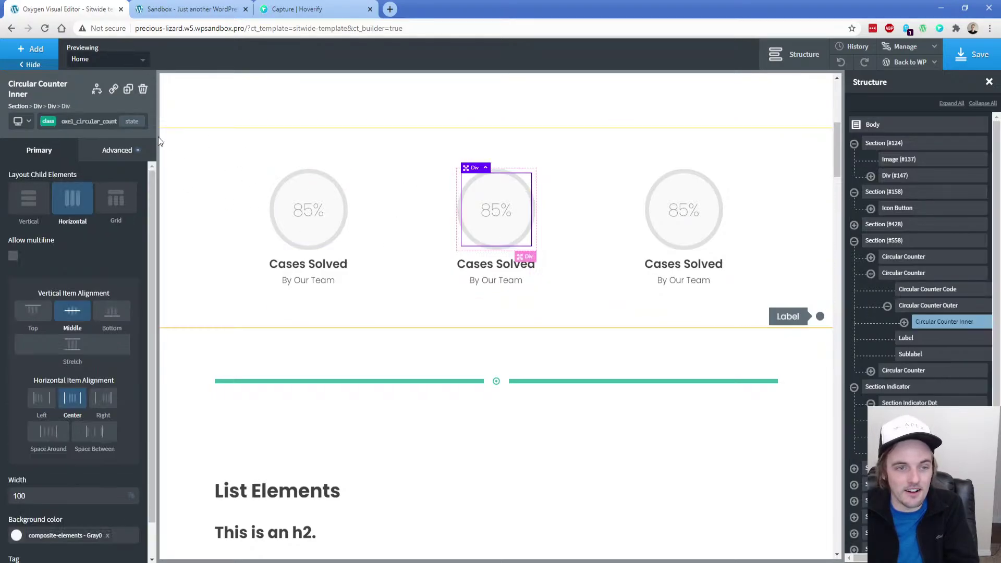
{"action": "left_click", "coordinate": [117, 150]}
{"action": "left_click", "coordinate": [86, 267]}
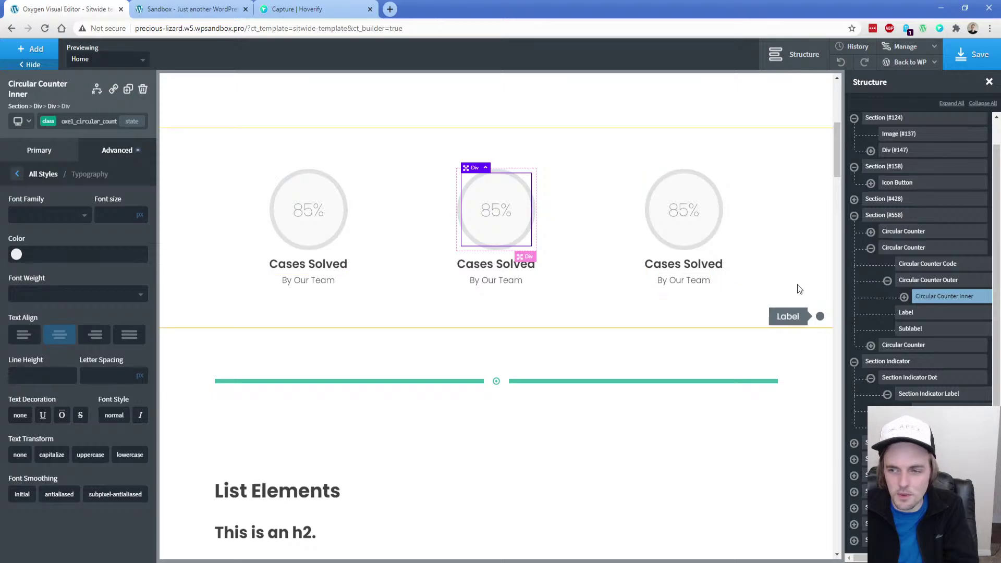
Set the typography color of the middle counter's Circular Counter Outer class to blue #11a5e0
{"action": "left_click", "coordinate": [907, 284]}
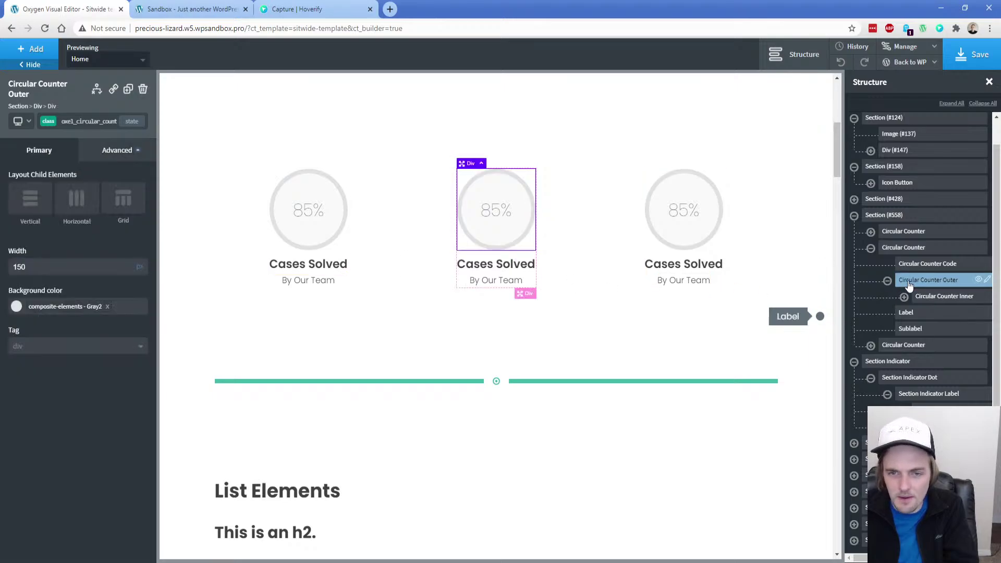
{"action": "left_click", "coordinate": [113, 156]}
{"action": "left_click", "coordinate": [77, 264]}
{"action": "left_click", "coordinate": [16, 254]}
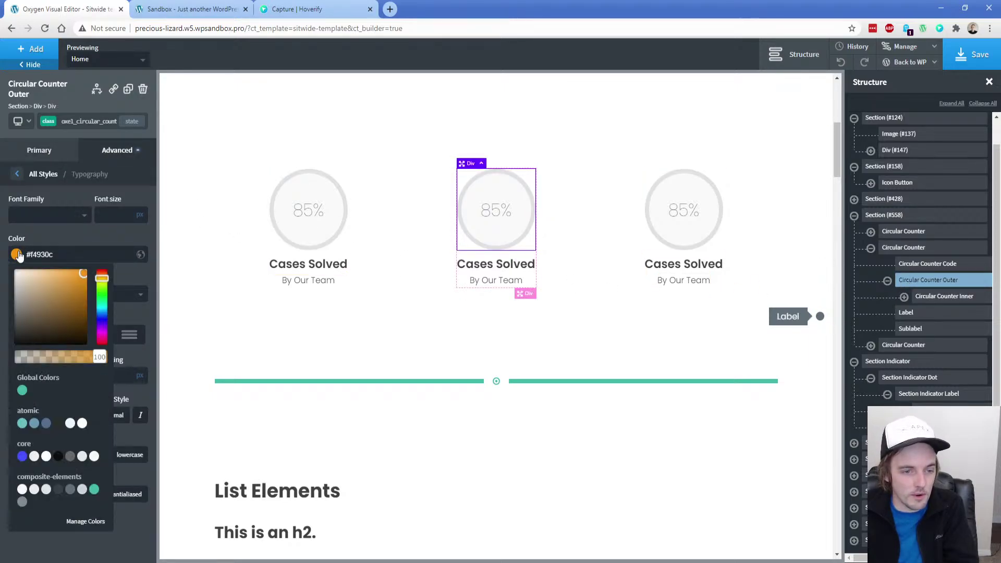
{"action": "left_click", "coordinate": [101, 327]}
{"action": "left_click", "coordinate": [76, 284]}
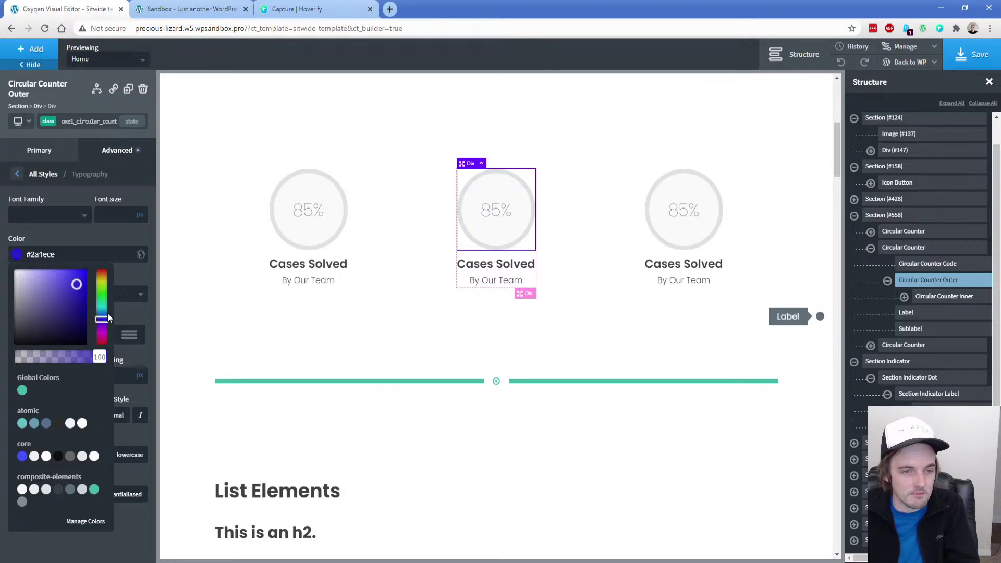
{"action": "left_click", "coordinate": [103, 310]}
{"action": "left_click", "coordinate": [104, 312]}
{"action": "left_click", "coordinate": [81, 279]}
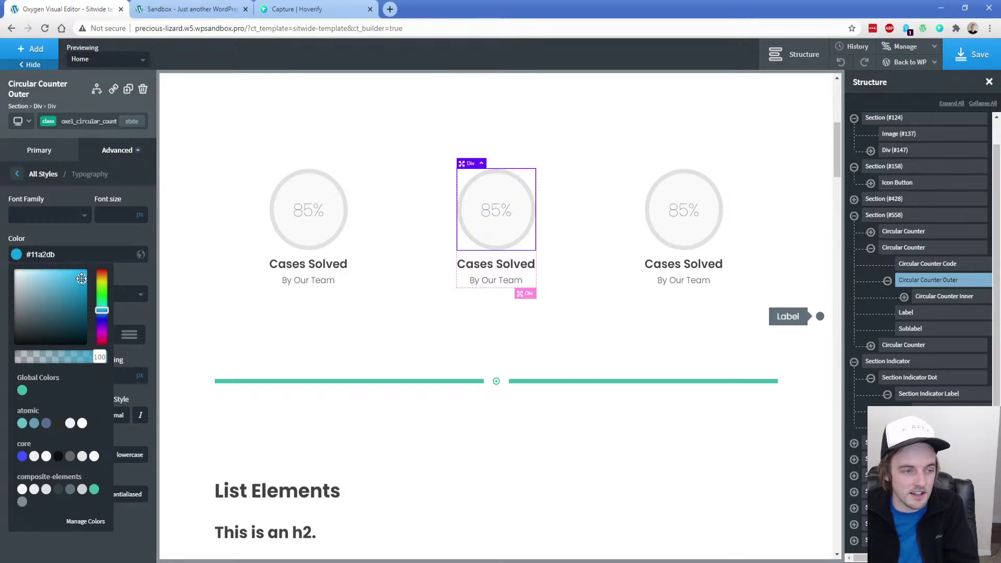
{"action": "left_click", "coordinate": [85, 236]}
Change the counterStart and counterSpeed values in the JavaScript of the middle counter's Circular Counter Code
{"action": "left_click", "coordinate": [928, 264]}
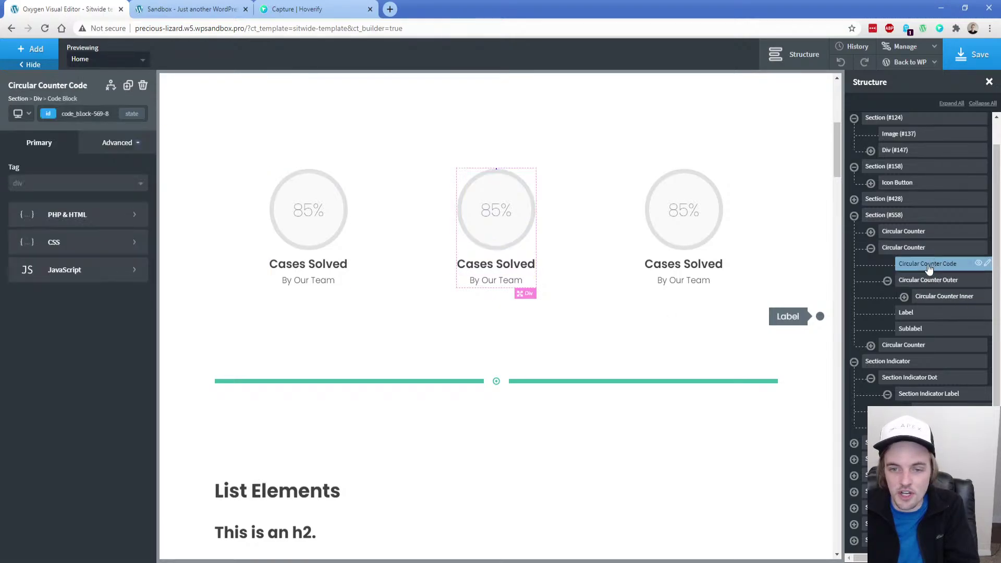
{"action": "left_click", "coordinate": [131, 268]}
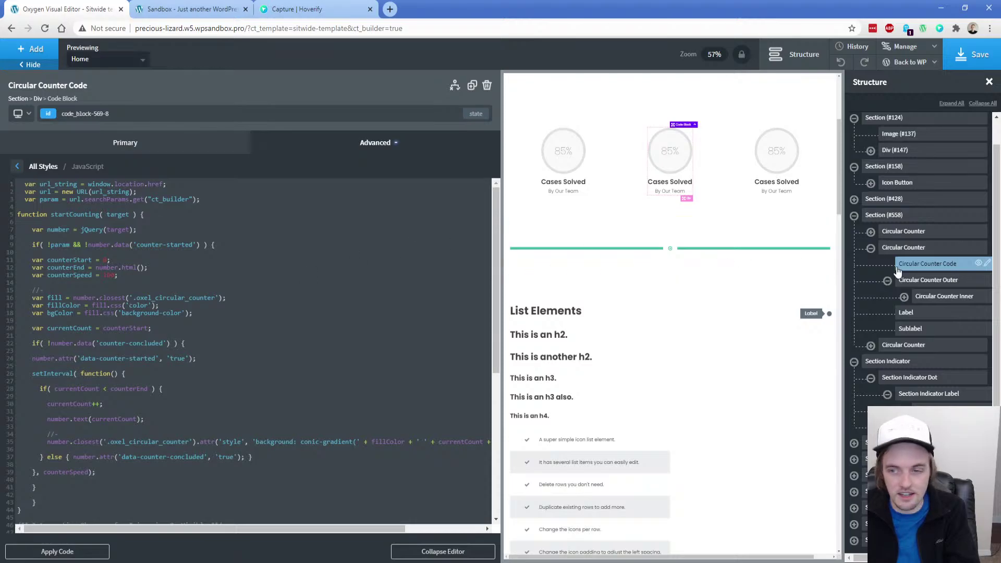
{"action": "left_click", "coordinate": [913, 384]}
Set the typography color of the third counter's Circular Counter Outer to purple #8f12e2 on its ID div_block-578-8 instead of the class
{"action": "left_click", "coordinate": [717, 250]}
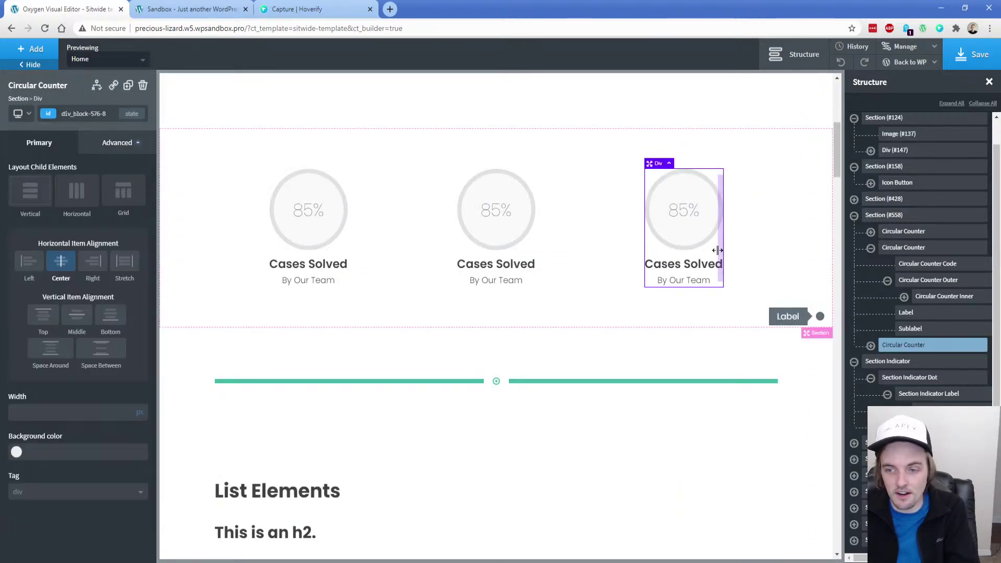
{"action": "left_click", "coordinate": [870, 346]}
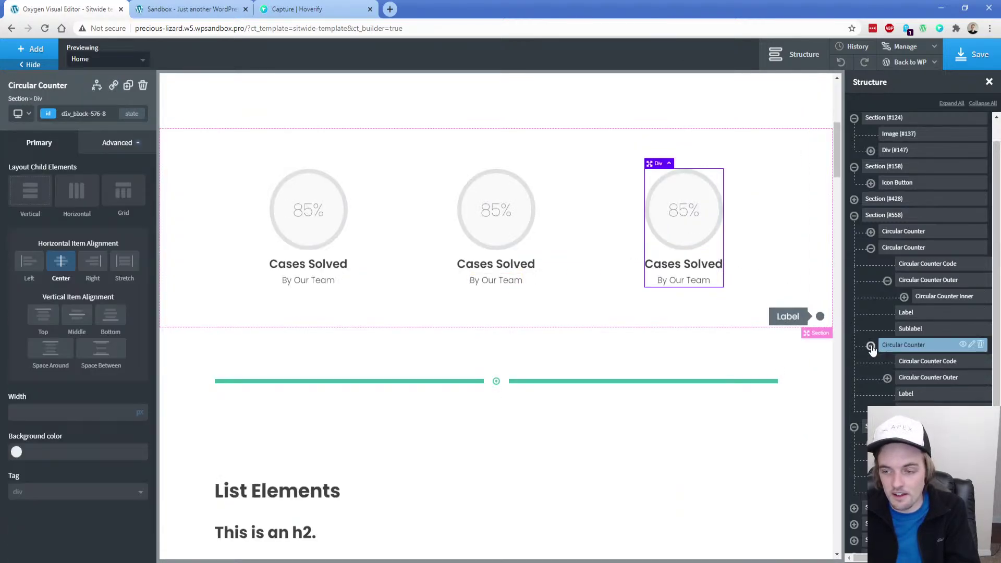
{"action": "left_click", "coordinate": [887, 378]}
{"action": "left_click", "coordinate": [908, 378]}
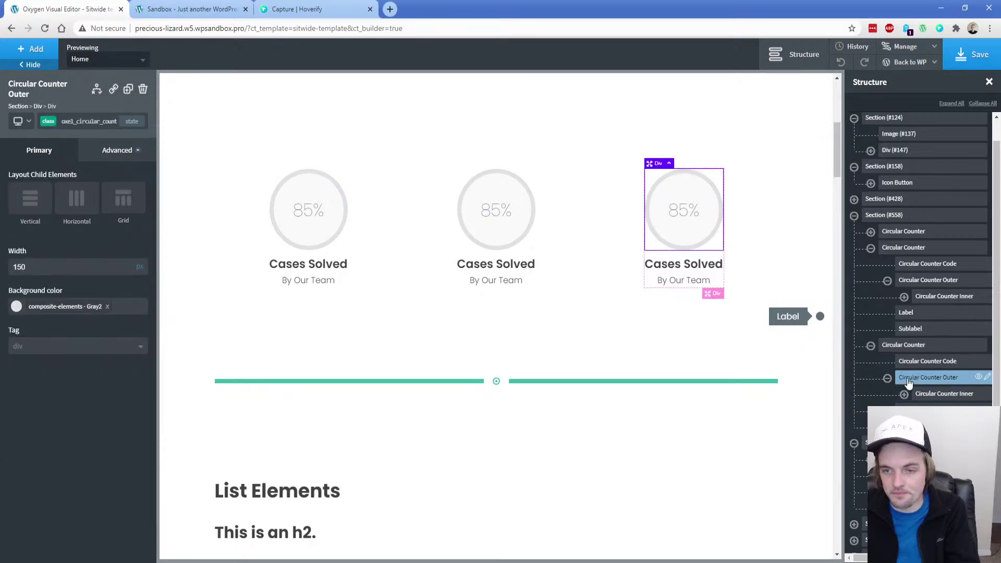
{"action": "left_click", "coordinate": [114, 151]}
{"action": "left_click", "coordinate": [74, 258]}
{"action": "left_click", "coordinate": [16, 255]}
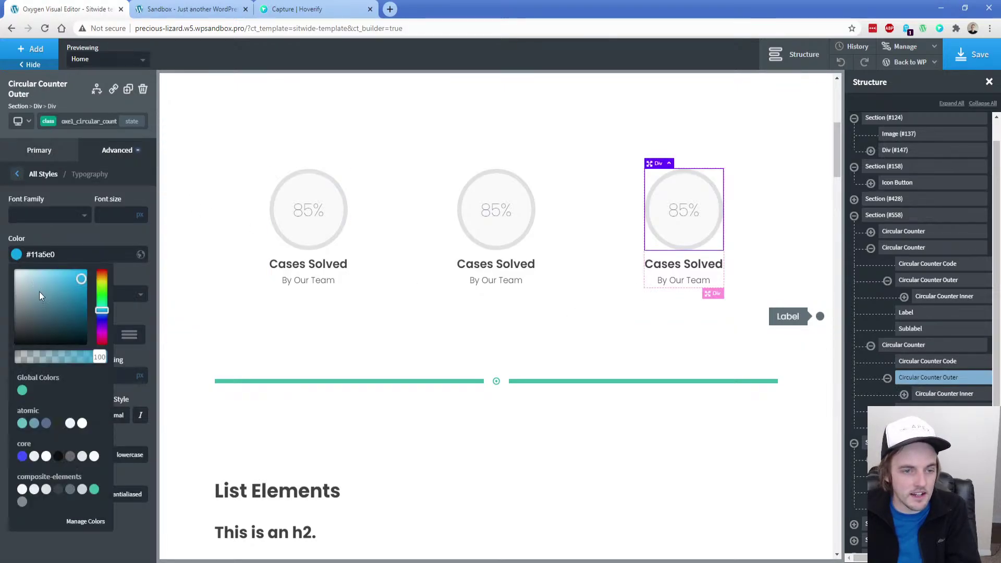
{"action": "left_click", "coordinate": [52, 121]}
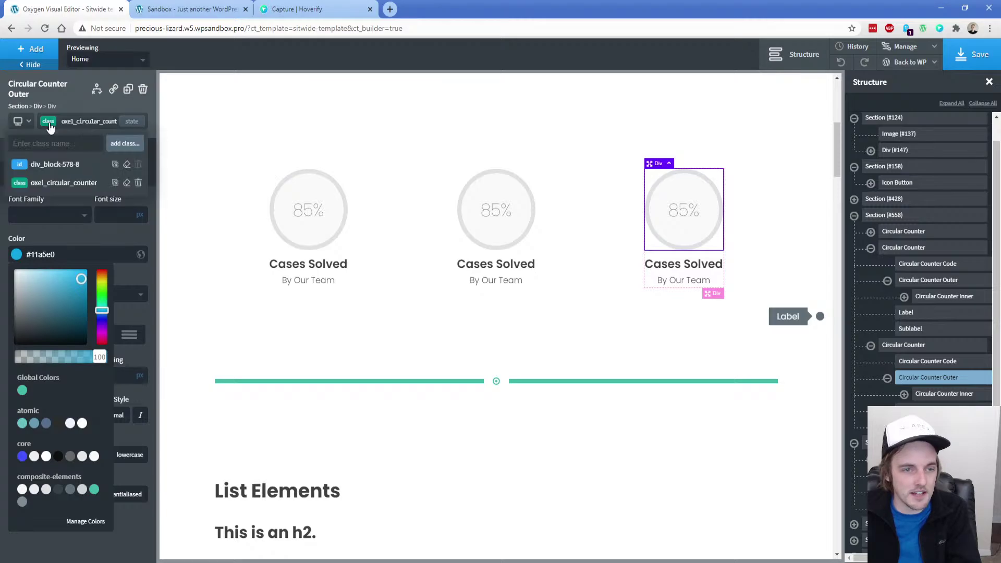
{"action": "left_click", "coordinate": [55, 164]}
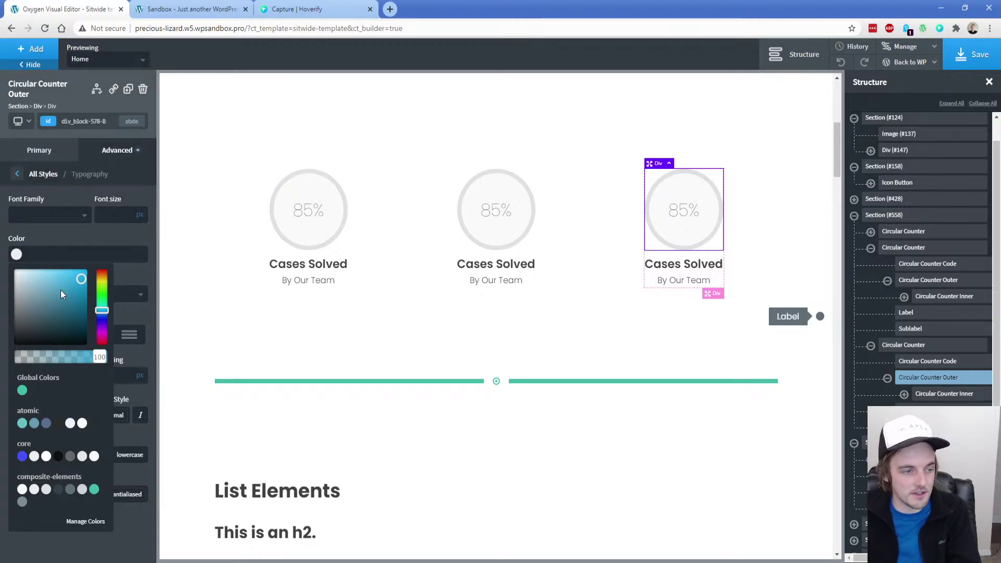
{"action": "left_click", "coordinate": [37, 309]}
{"action": "left_click_drag", "start_coordinate": [98, 308], "coordinate": [101, 327]}
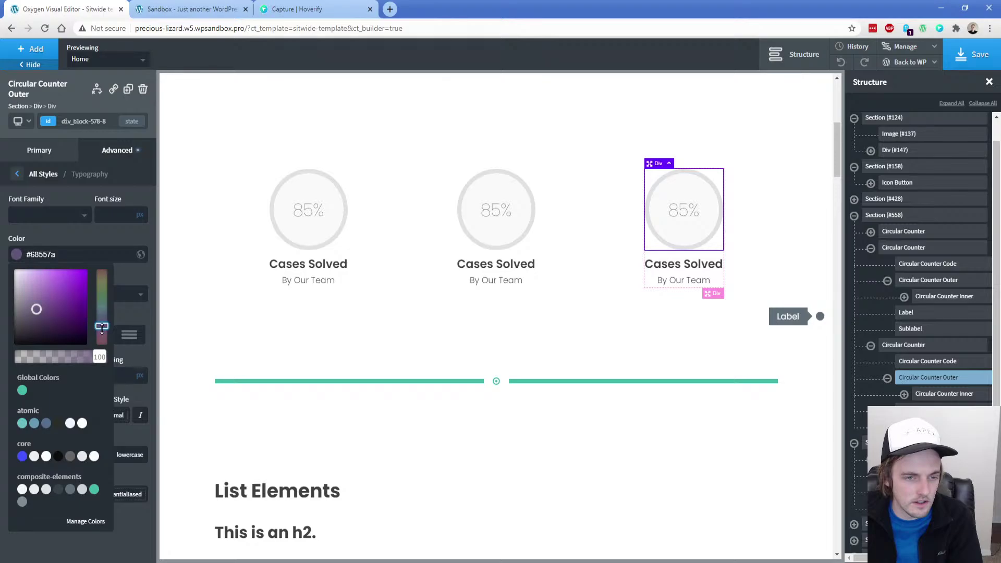
{"action": "left_click_drag", "start_coordinate": [62, 298], "coordinate": [81, 277]}
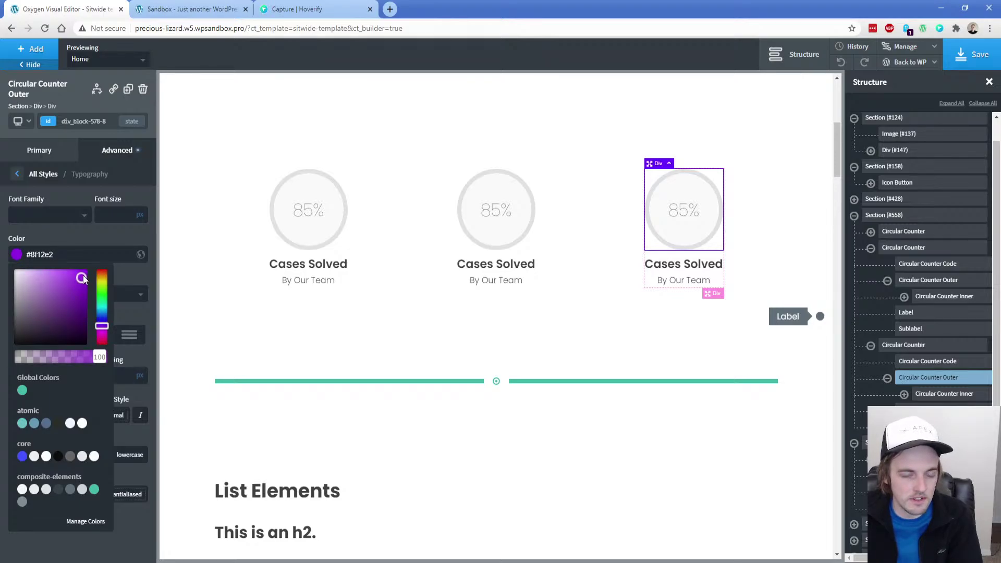
{"action": "left_click", "coordinate": [91, 239]}
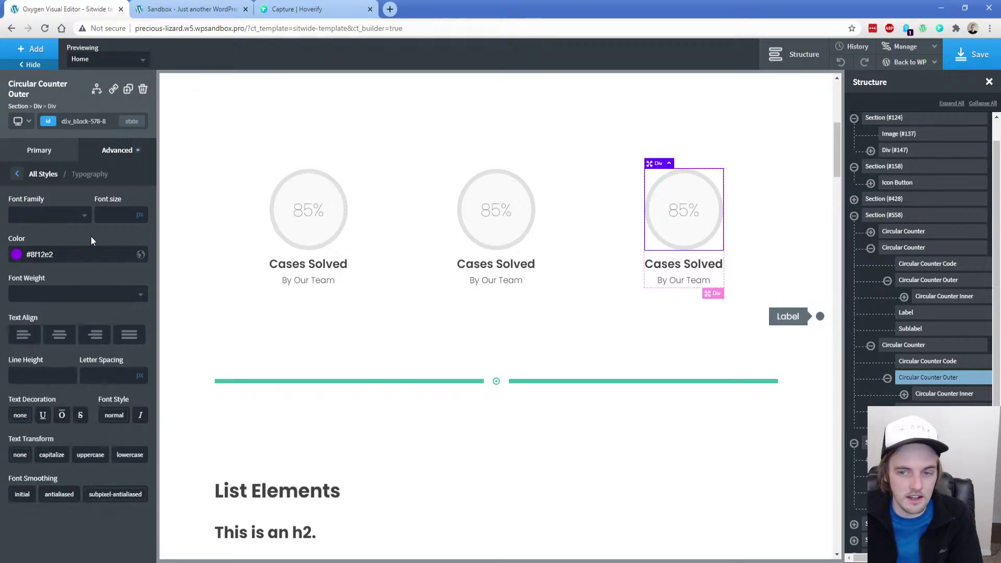
Edit the counterStart value in the JavaScript of the third counter's Circular Counter Code
{"action": "left_click", "coordinate": [920, 365]}
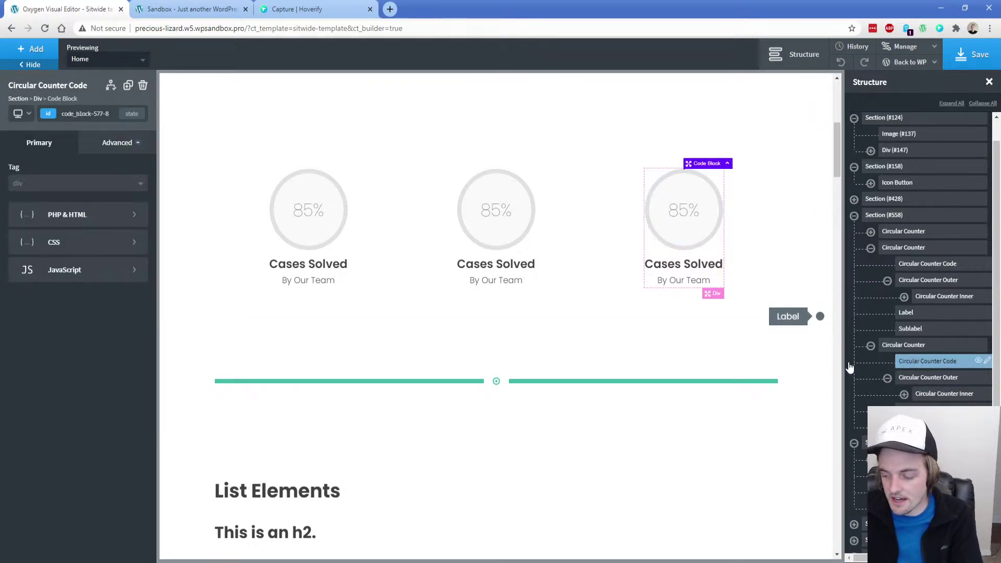
{"action": "left_click", "coordinate": [102, 268]}
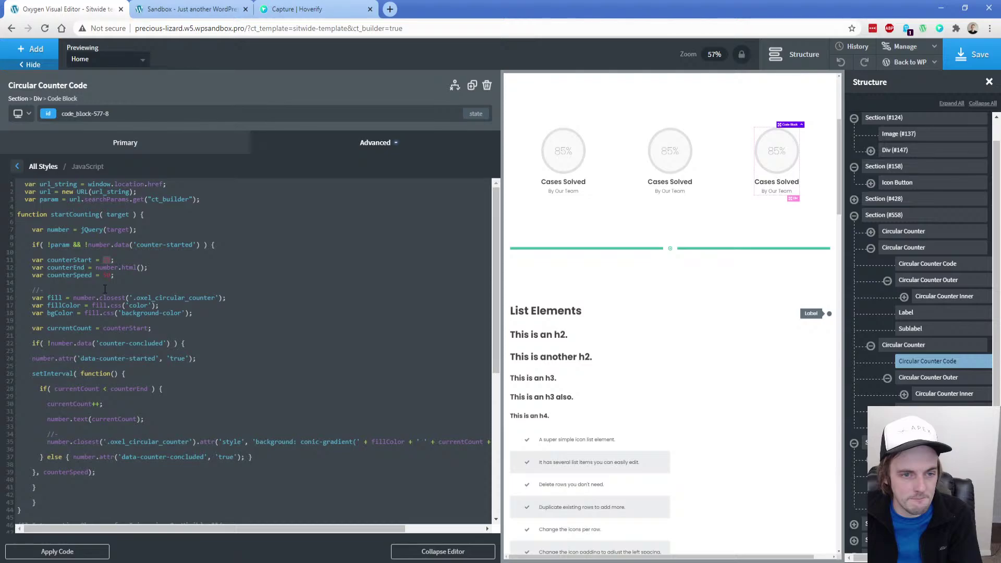
Set the typography color of the middle counter's Circular Counter Outer to red #c42525 on its ID instead of the class
{"action": "left_click", "coordinate": [689, 158]}
{"action": "scroll", "coordinate": [922, 275], "scroll_direction": "down", "scroll_amount": 2}
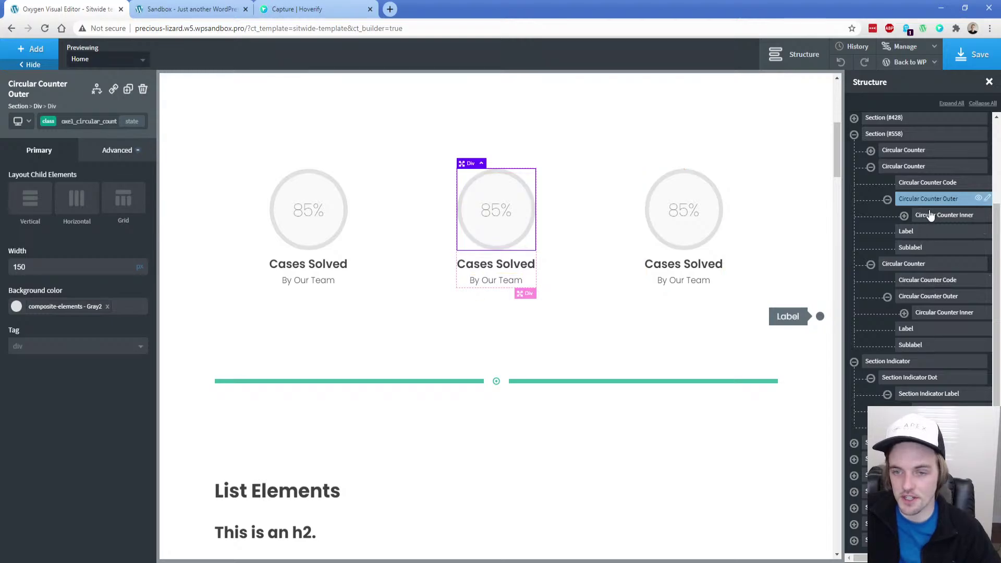
{"action": "left_click", "coordinate": [49, 121]}
{"action": "left_click", "coordinate": [63, 163]}
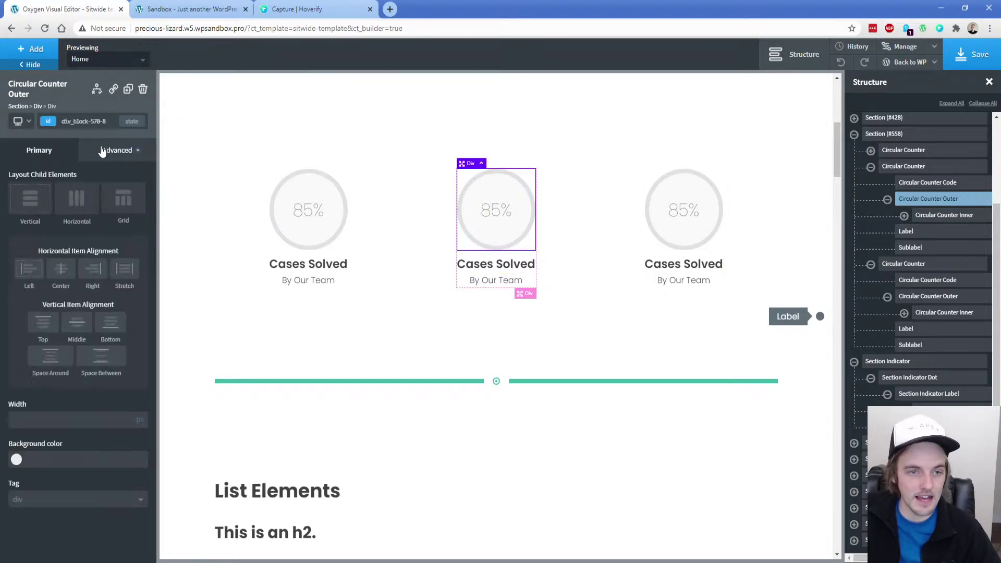
{"action": "left_click", "coordinate": [117, 150]}
{"action": "left_click", "coordinate": [82, 271]}
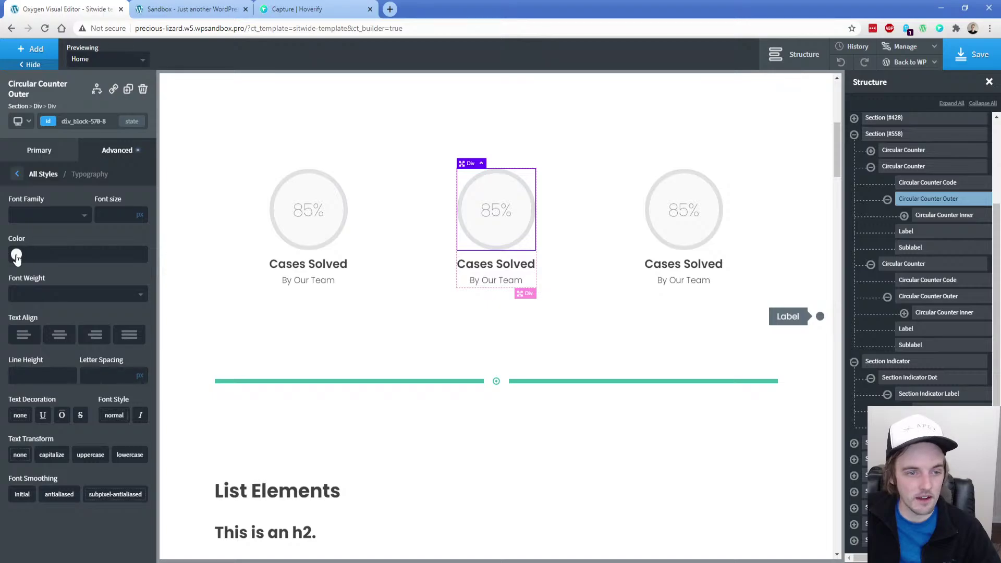
{"action": "left_click", "coordinate": [16, 257]}
{"action": "left_click_drag", "start_coordinate": [37, 312], "coordinate": [73, 288]}
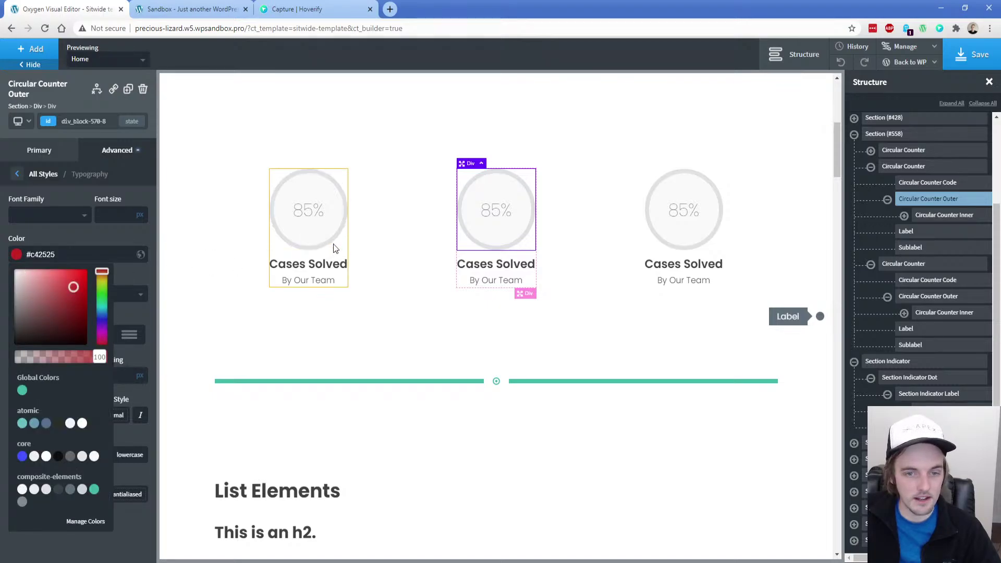
{"action": "left_click", "coordinate": [281, 156]}
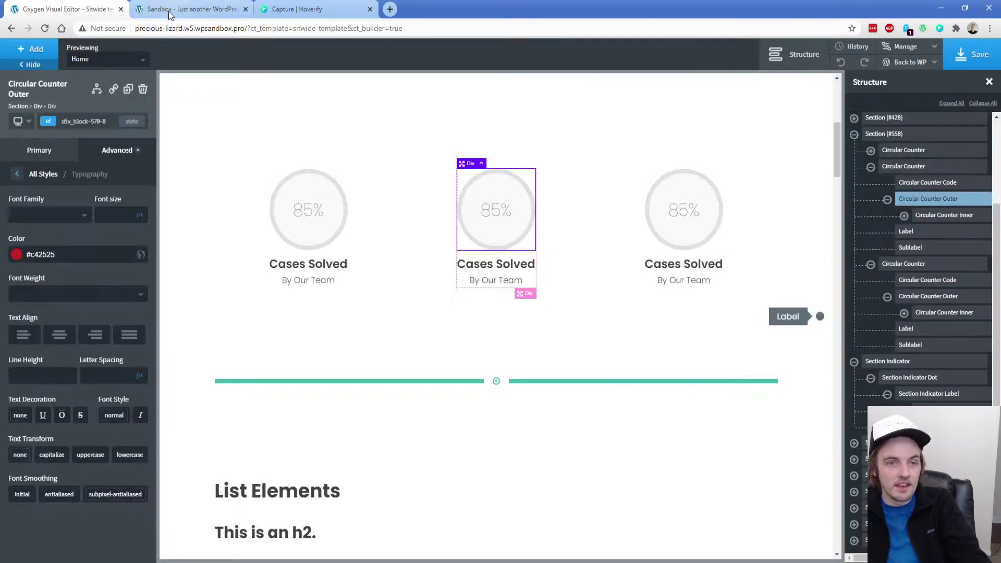
Reload the Sandbox front-end page to check the three circular counters' fill colors, and return to the Oxygen editor
{"action": "left_click", "coordinate": [169, 9]}
{"action": "key", "text": "F5"}
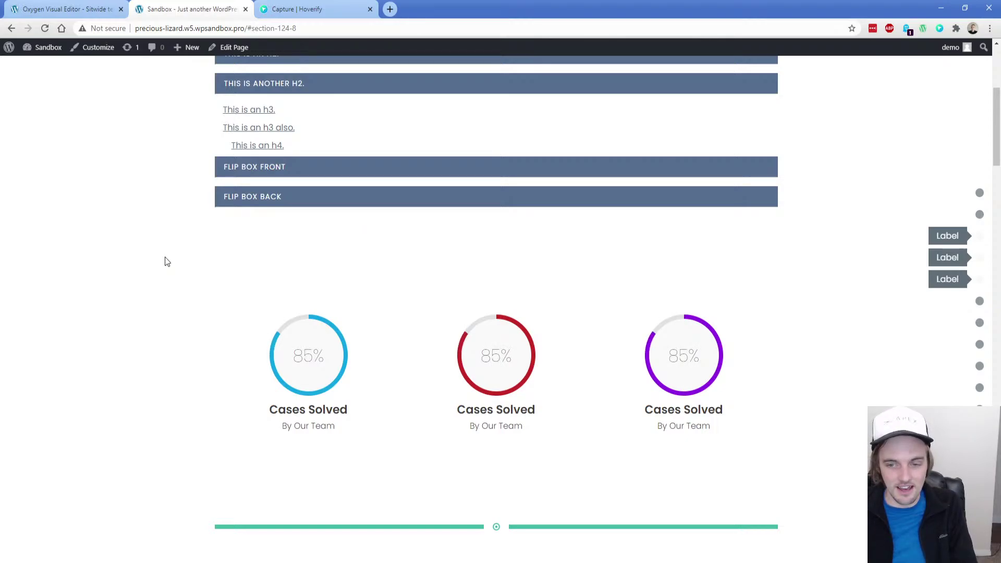
{"action": "left_click", "coordinate": [78, 8]}
Add a new section below the circular counters and insert a Number Counter into it
{"action": "left_click", "coordinate": [37, 50]}
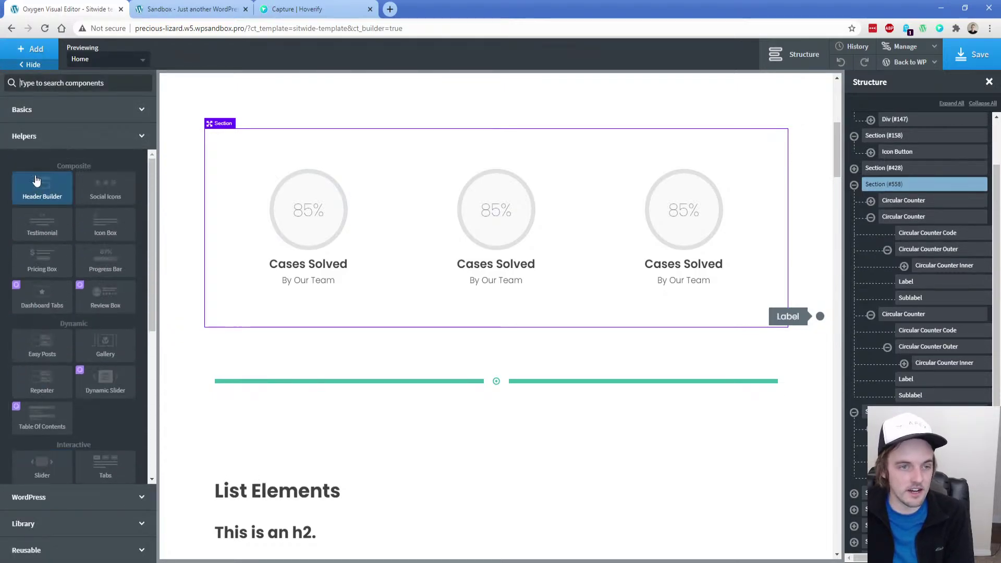
{"action": "left_click", "coordinate": [33, 110]}
{"action": "left_click", "coordinate": [42, 154]}
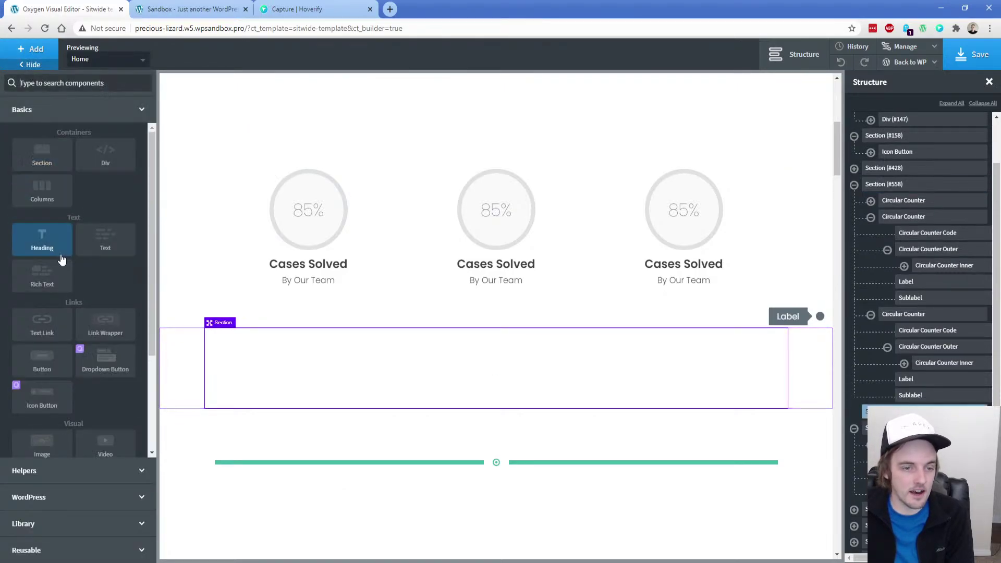
{"action": "left_click", "coordinate": [102, 471]}
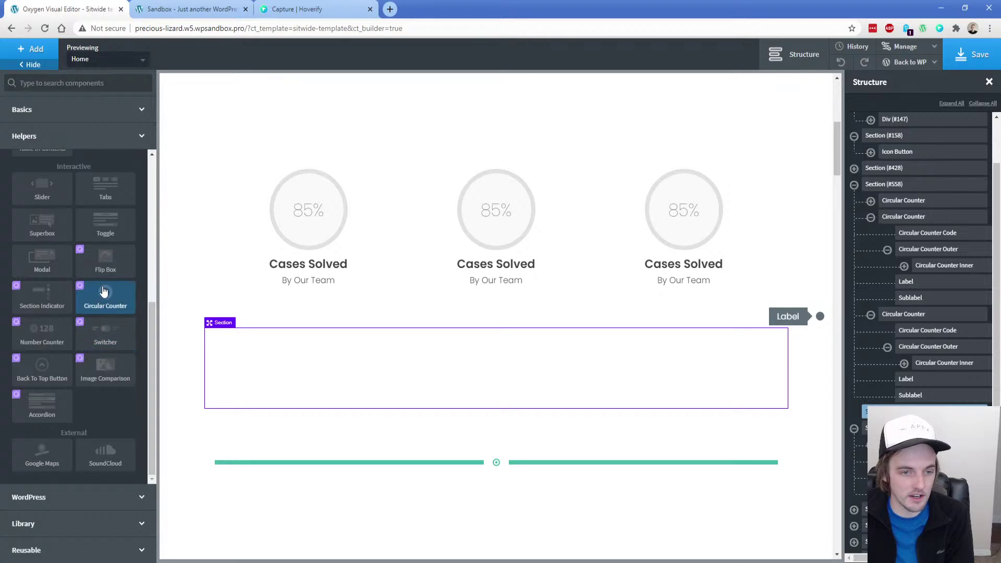
{"action": "left_click", "coordinate": [43, 340]}
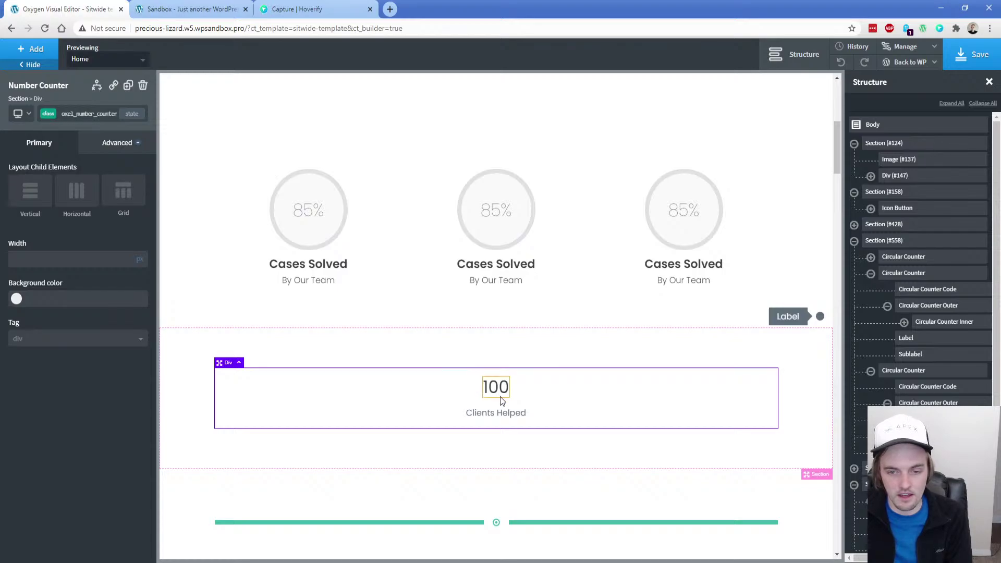
Inspect the counterStart and counterSpeed values in the JavaScript of the Number Counter Code
{"action": "left_click", "coordinate": [502, 390]}
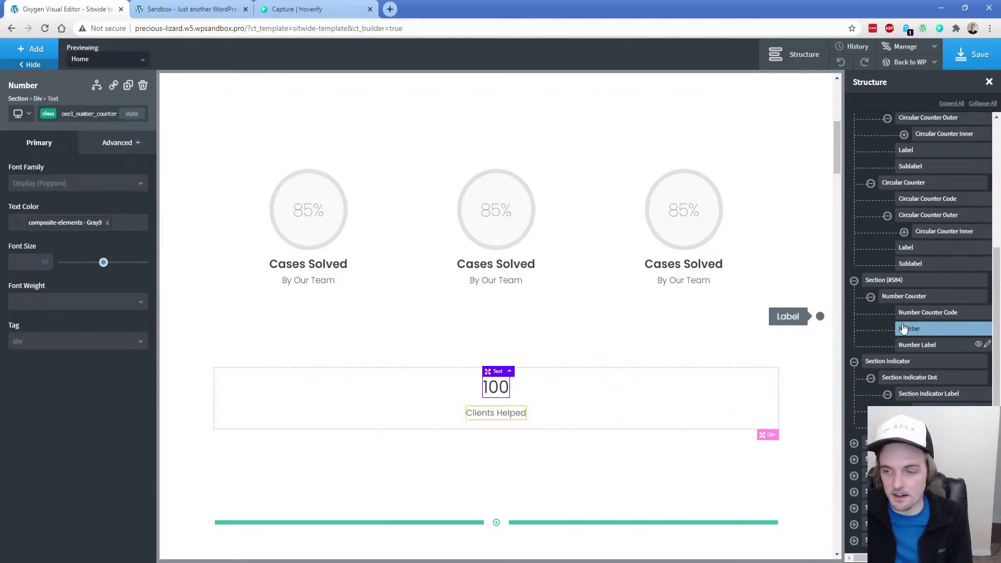
{"action": "left_click", "coordinate": [924, 313]}
{"action": "left_click", "coordinate": [132, 276]}
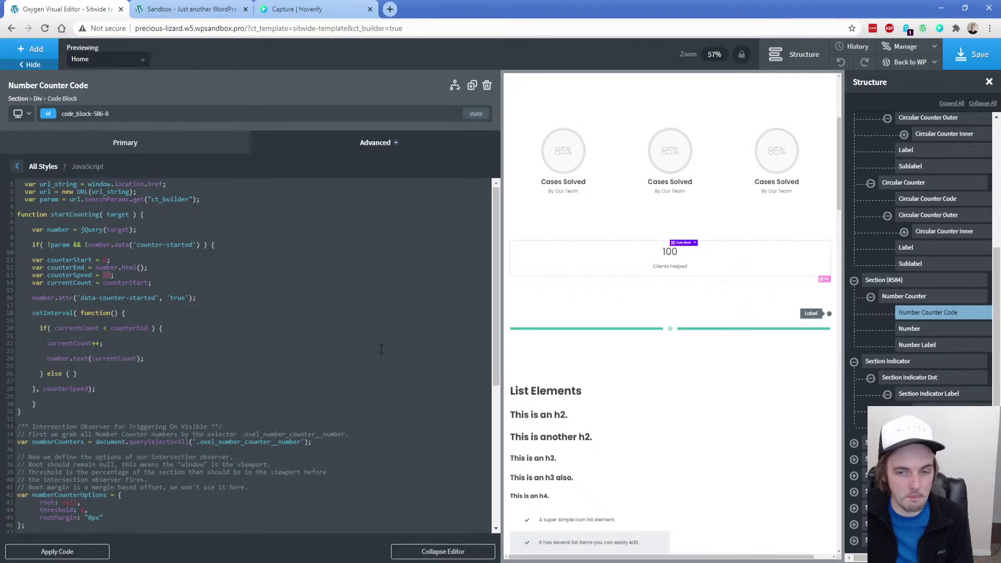
Change the Number text of the Number Counter above "Clients Helped" to 155000
{"action": "left_click", "coordinate": [664, 254]}
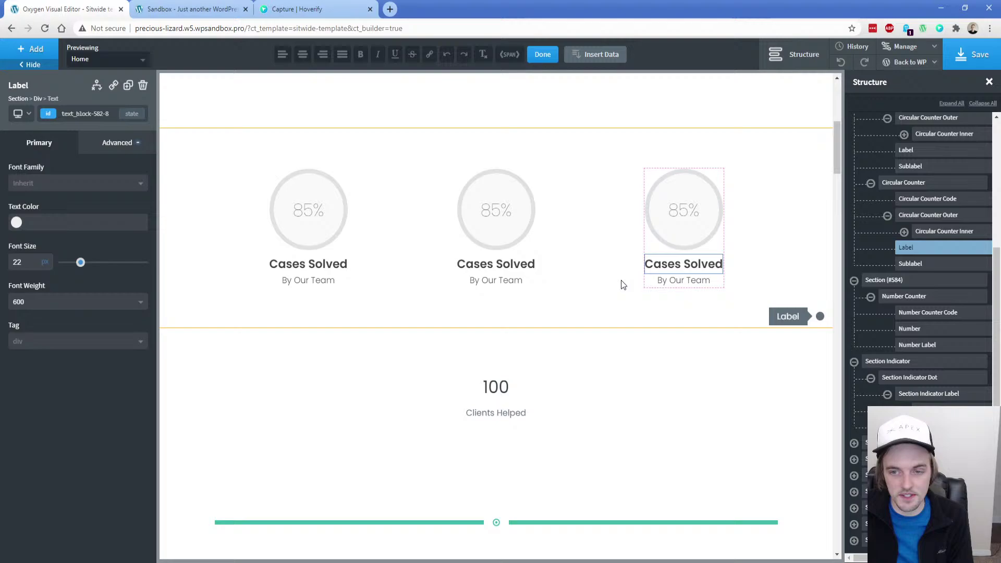
{"action": "left_click", "coordinate": [496, 392]}
{"action": "double_click", "coordinate": [496, 392]}
{"action": "type", "text": "1"}
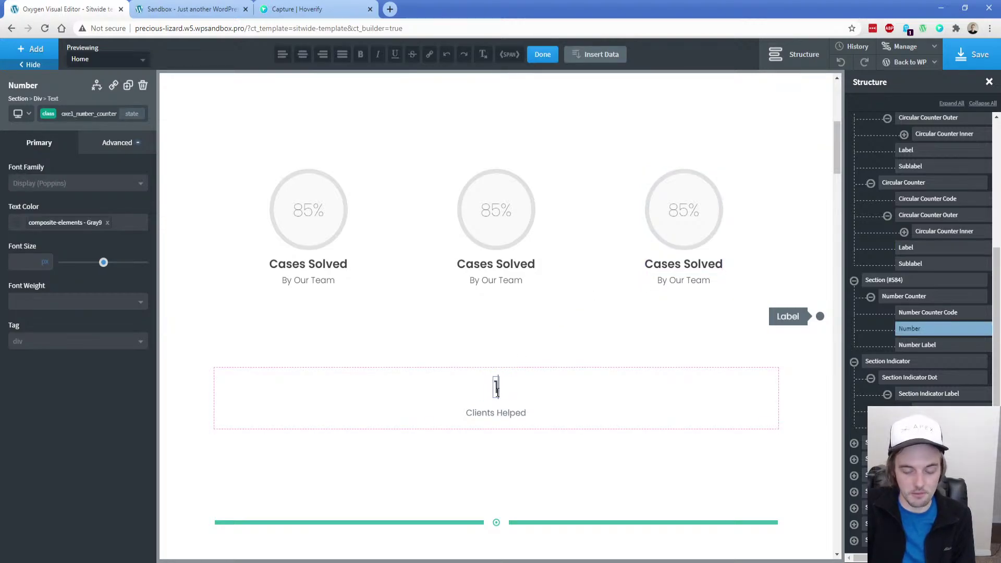
{"action": "type", "text": "55000"}
{"action": "left_click", "coordinate": [569, 394]}
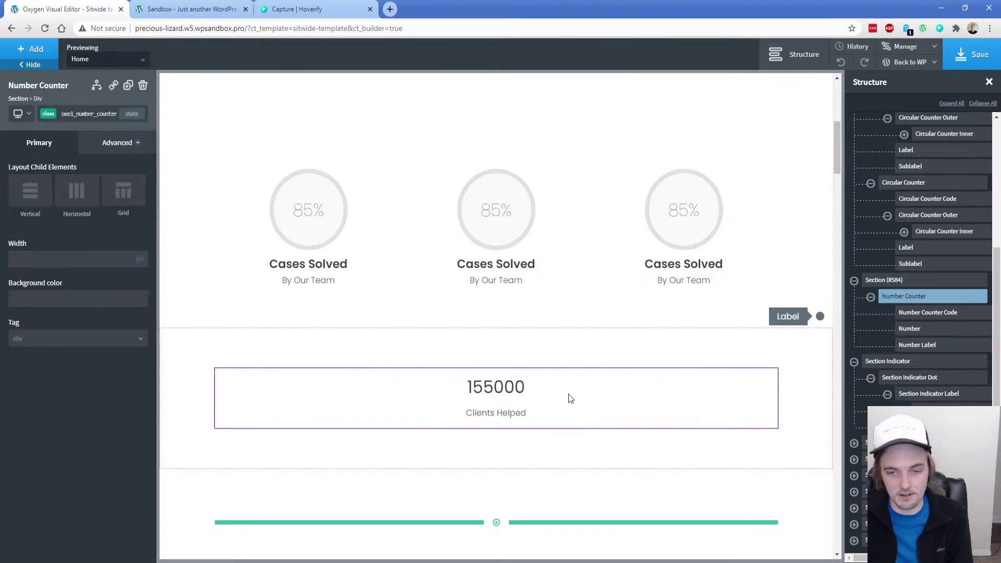
Save the template and reload the Sandbox front-end page to check the Number Counter
{"action": "left_click", "coordinate": [973, 54]}
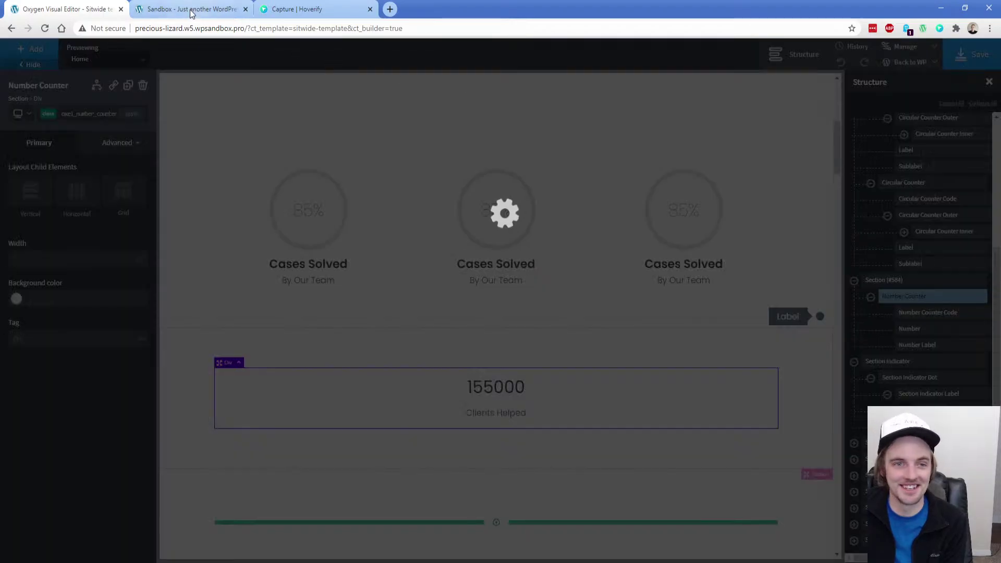
{"action": "left_click", "coordinate": [191, 12]}
{"action": "left_click", "coordinate": [45, 29]}
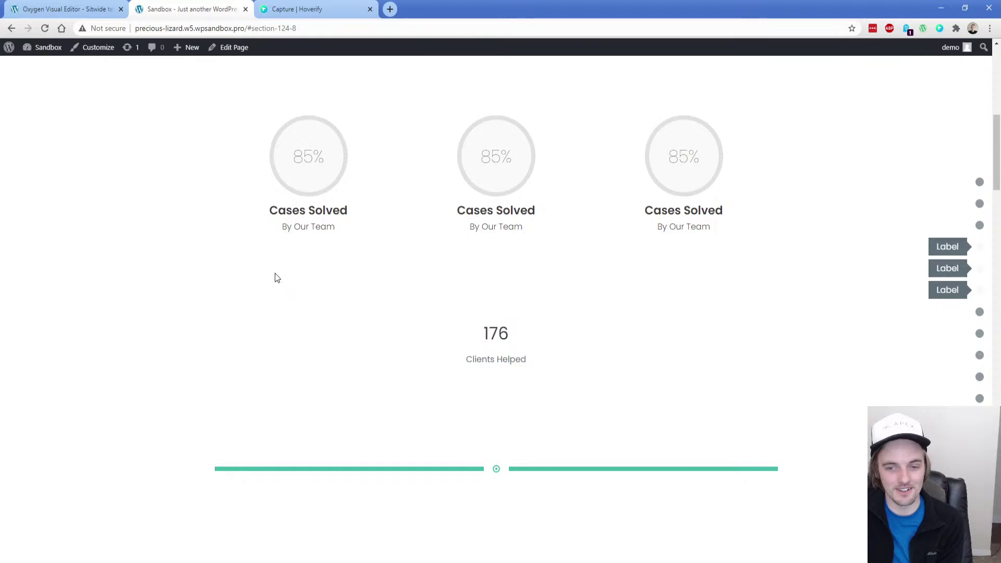
Switch back to the Oxygen editor and add a Switcher inside the Number Counter
{"action": "left_click", "coordinate": [55, 9]}
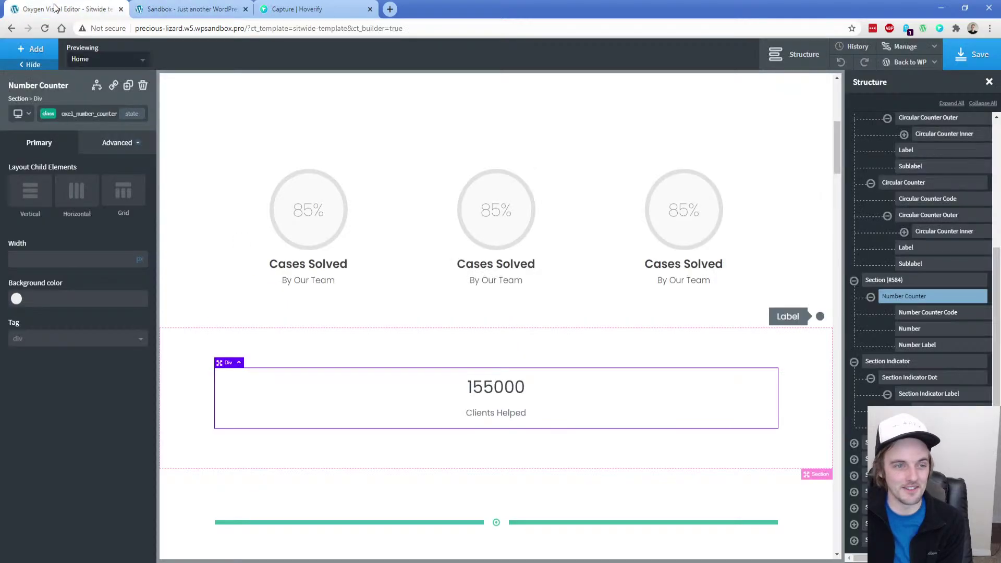
{"action": "left_click", "coordinate": [46, 53]}
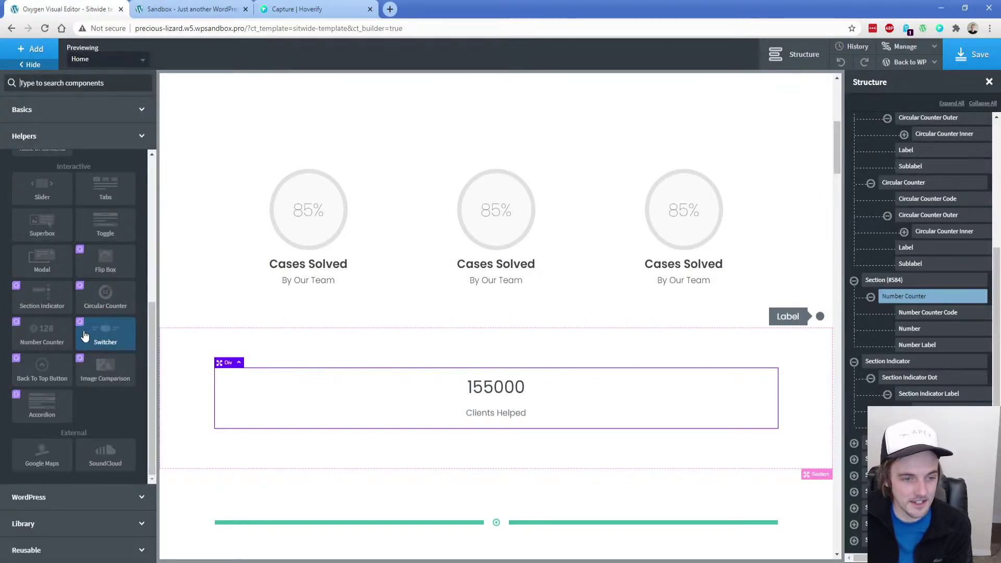
{"action": "left_click", "coordinate": [101, 337]}
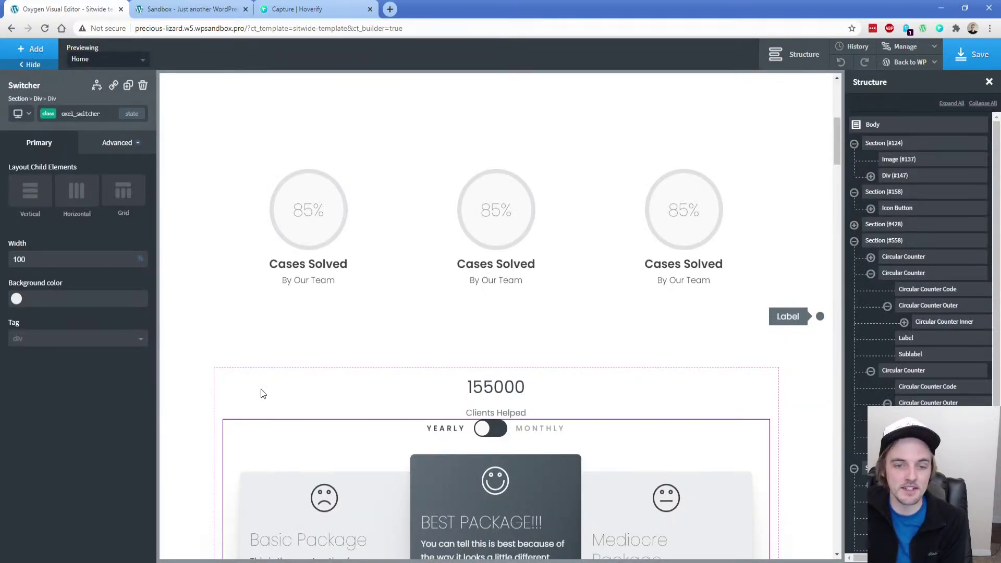
Examine the Switcher's toggle icon, the pricing columns' ID and classes, and the yearly and monthly package content
{"action": "scroll", "coordinate": [261, 394], "scroll_direction": "down", "scroll_amount": 6}
{"action": "scroll", "coordinate": [260, 339], "scroll_direction": "up", "scroll_amount": 1}
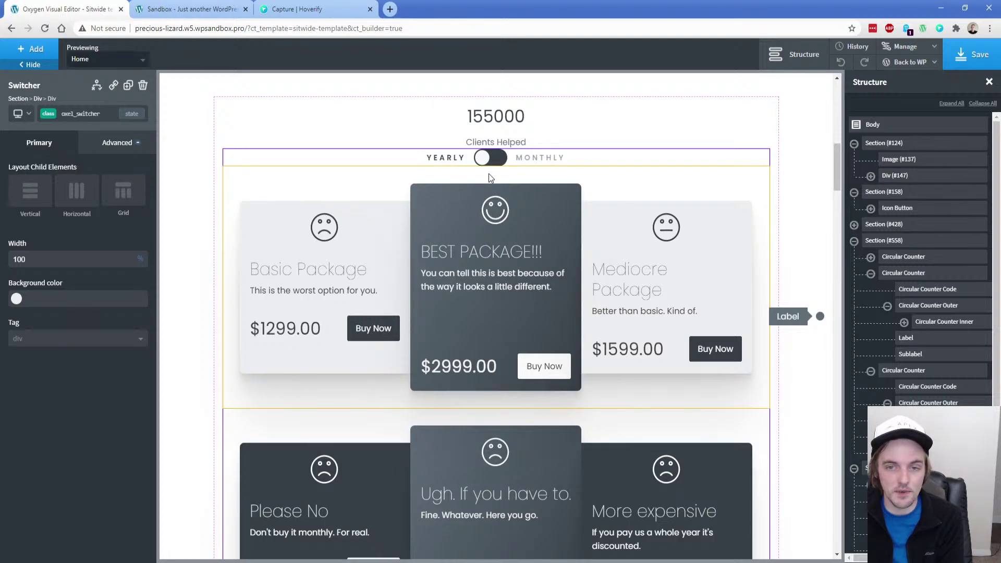
{"action": "left_click", "coordinate": [484, 162]}
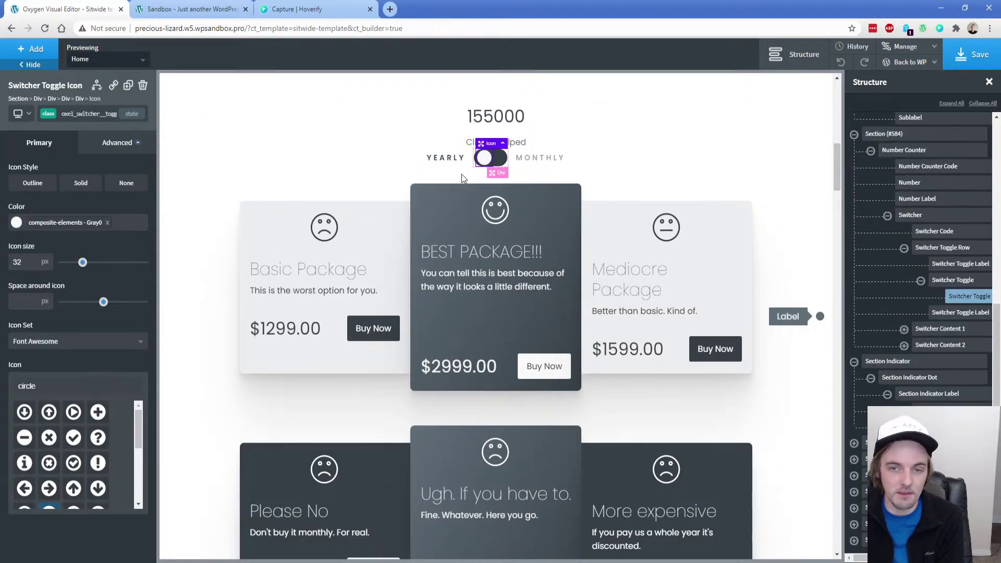
{"action": "left_click", "coordinate": [385, 220]}
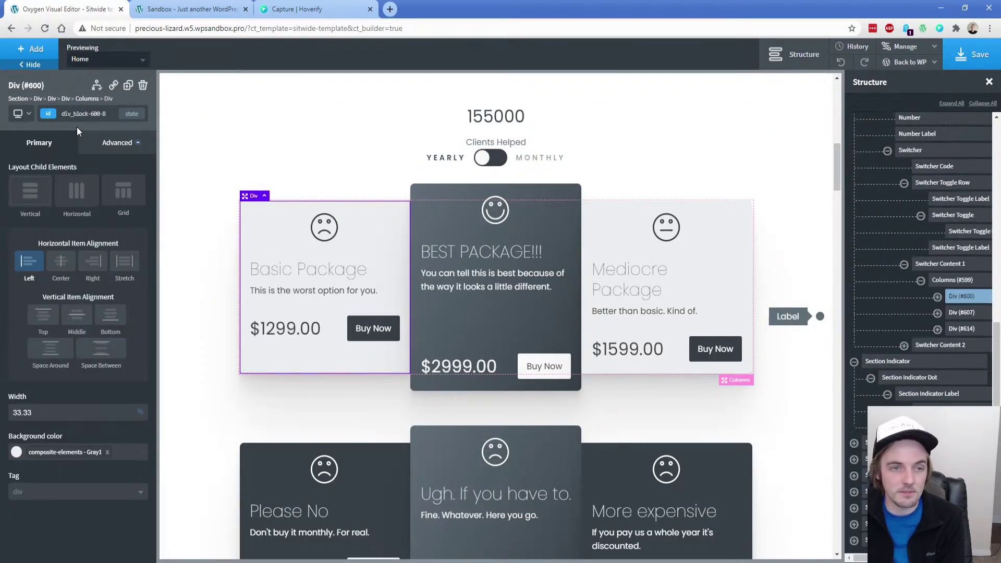
{"action": "left_click", "coordinate": [89, 100]}
{"action": "left_click", "coordinate": [48, 116]}
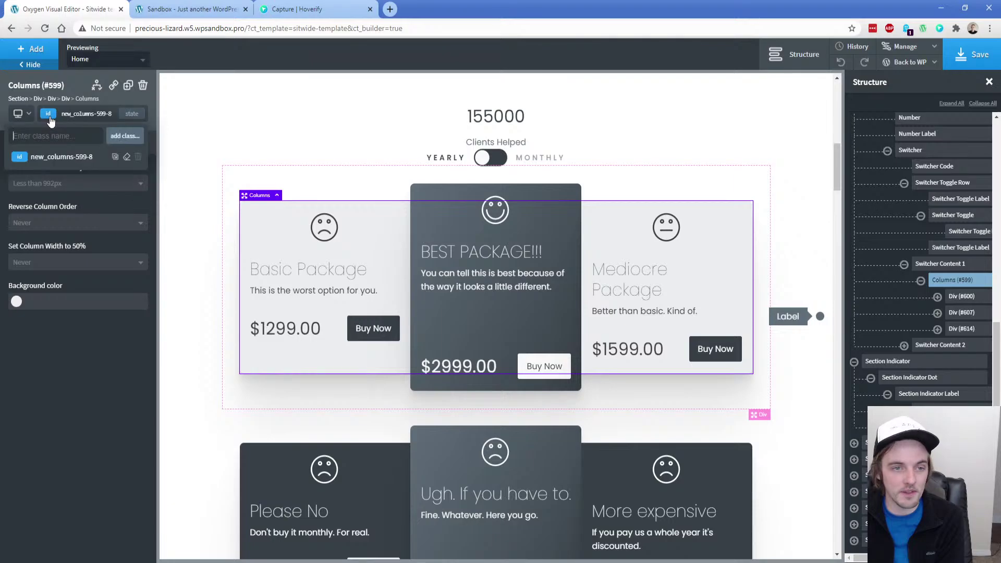
{"action": "scroll", "coordinate": [374, 277], "scroll_direction": "down", "scroll_amount": 4}
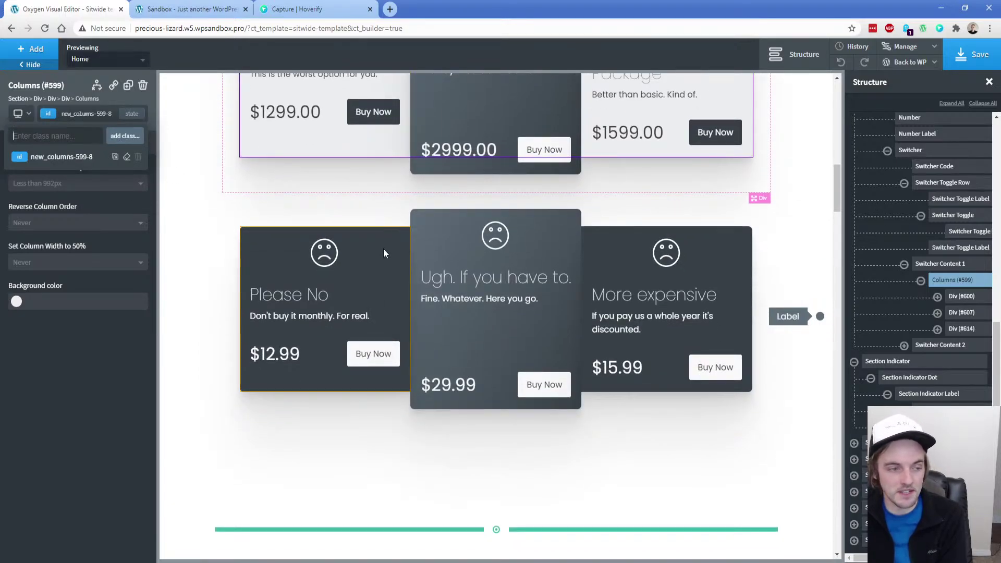
{"action": "scroll", "coordinate": [381, 246], "scroll_direction": "up", "scroll_amount": 4}
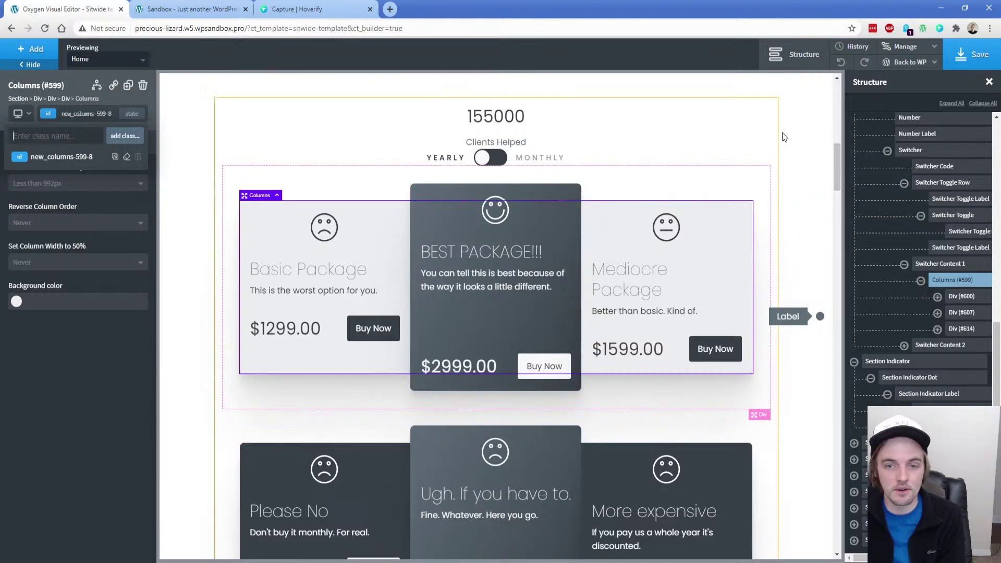
Save the template with the Switcher and reload the Sandbox front-end page
{"action": "left_click", "coordinate": [961, 60]}
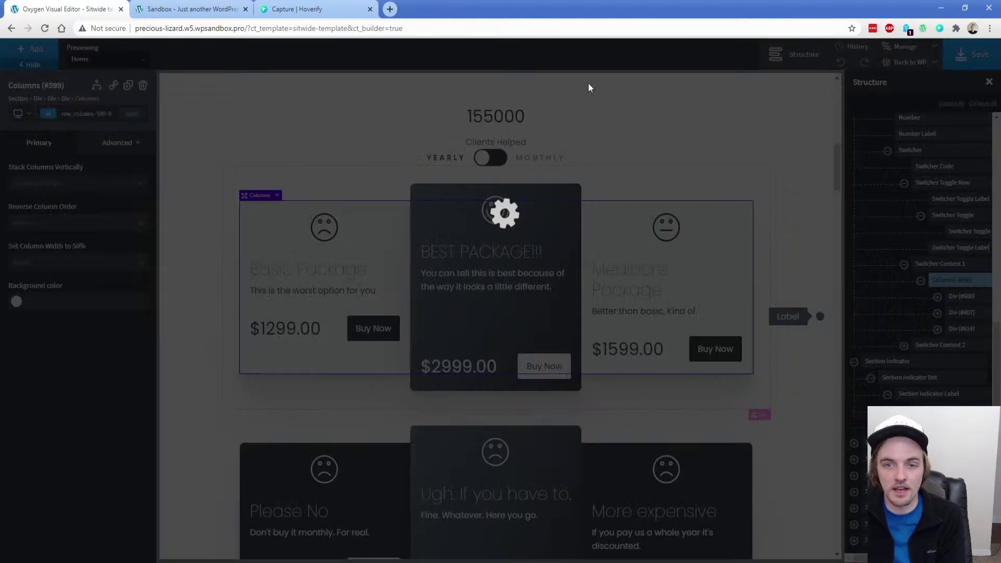
{"action": "left_click", "coordinate": [174, 14]}
{"action": "left_click", "coordinate": [45, 29]}
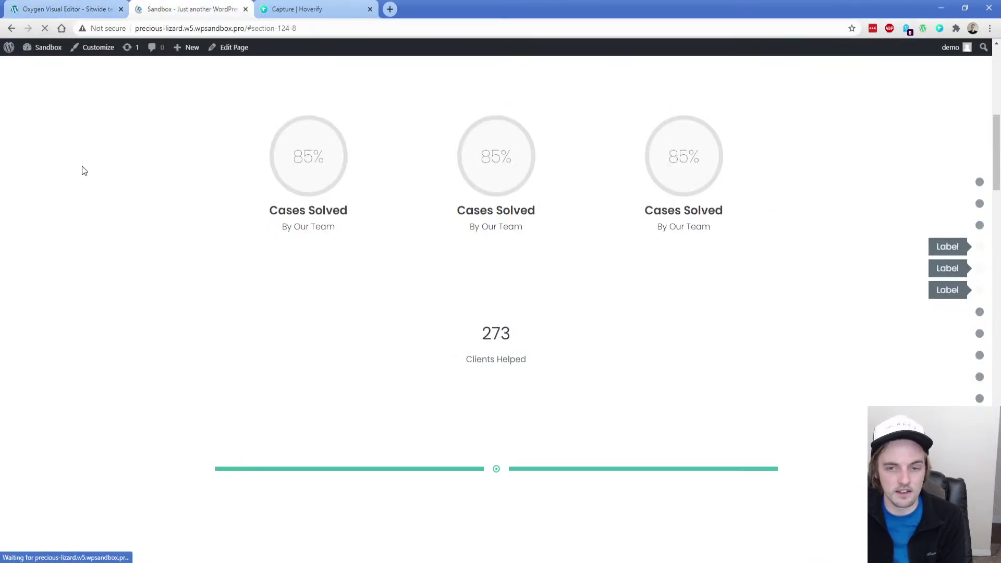
Test the Switcher on the live page by toggling repeatedly between the yearly and monthly packages
{"action": "left_click", "coordinate": [485, 214]}
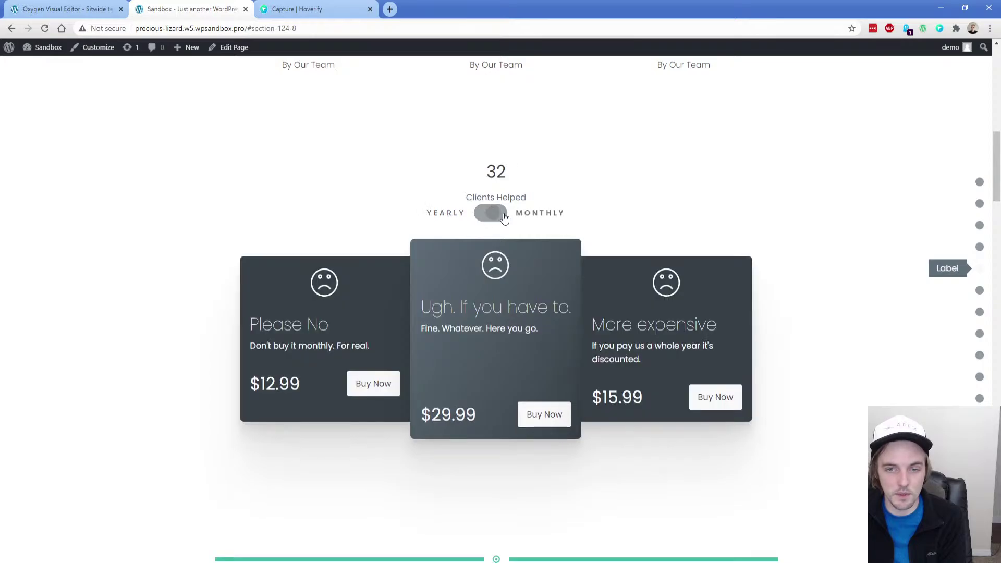
{"action": "left_click", "coordinate": [486, 219]}
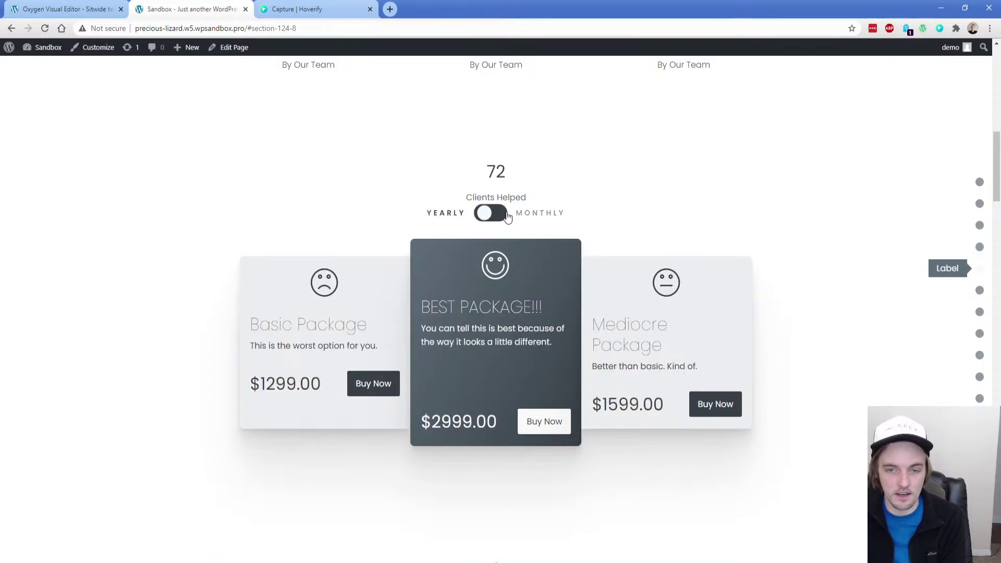
{"action": "left_click", "coordinate": [505, 219]}
{"action": "left_click", "coordinate": [482, 219]}
{"action": "left_click", "coordinate": [504, 219]}
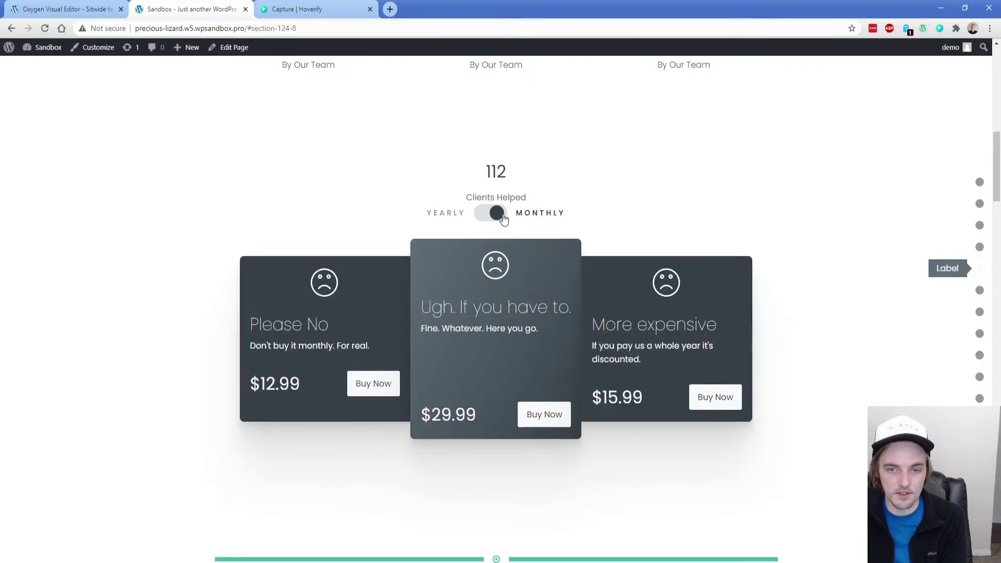
{"action": "left_click", "coordinate": [482, 218]}
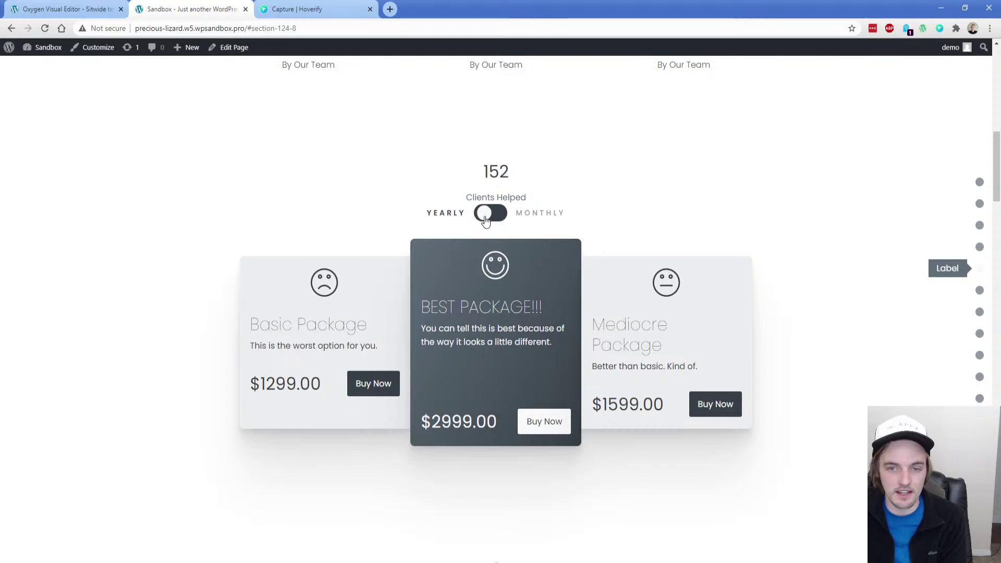
{"action": "left_click", "coordinate": [484, 220]}
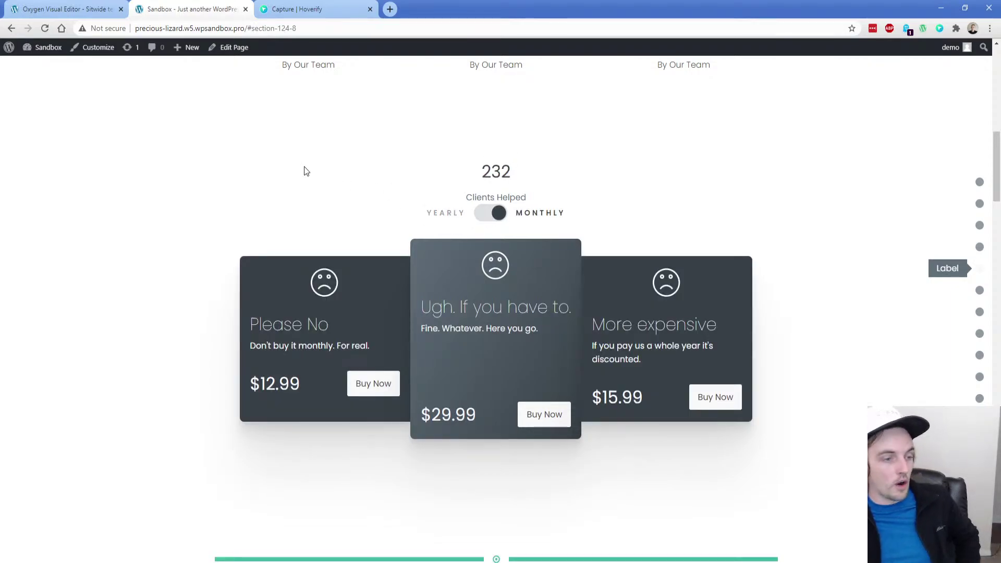
Switch back to the Oxygen editor and examine the Switcher's first content container and the Switcher Code's JavaScript
{"action": "left_click", "coordinate": [66, 9]}
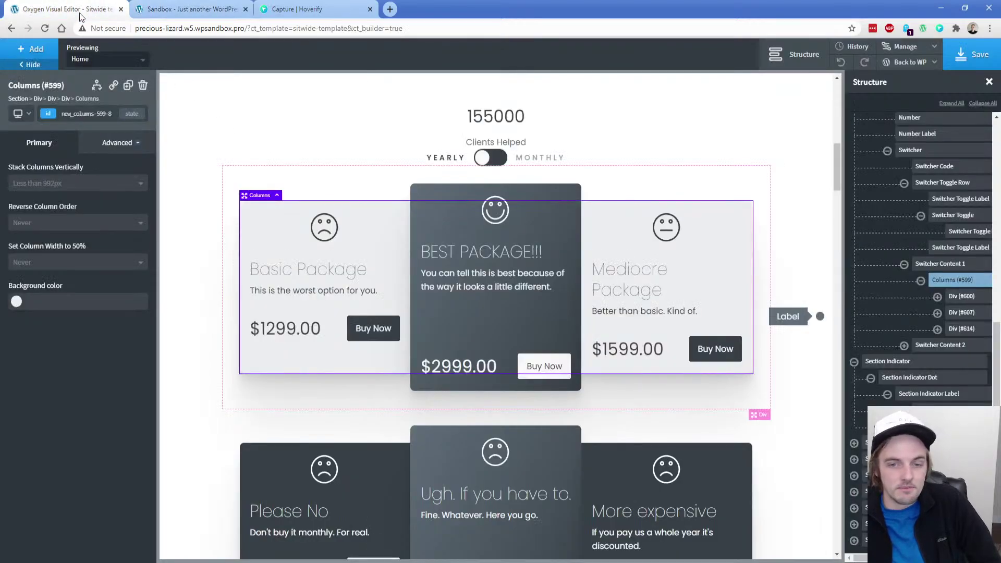
{"action": "left_click", "coordinate": [357, 180]}
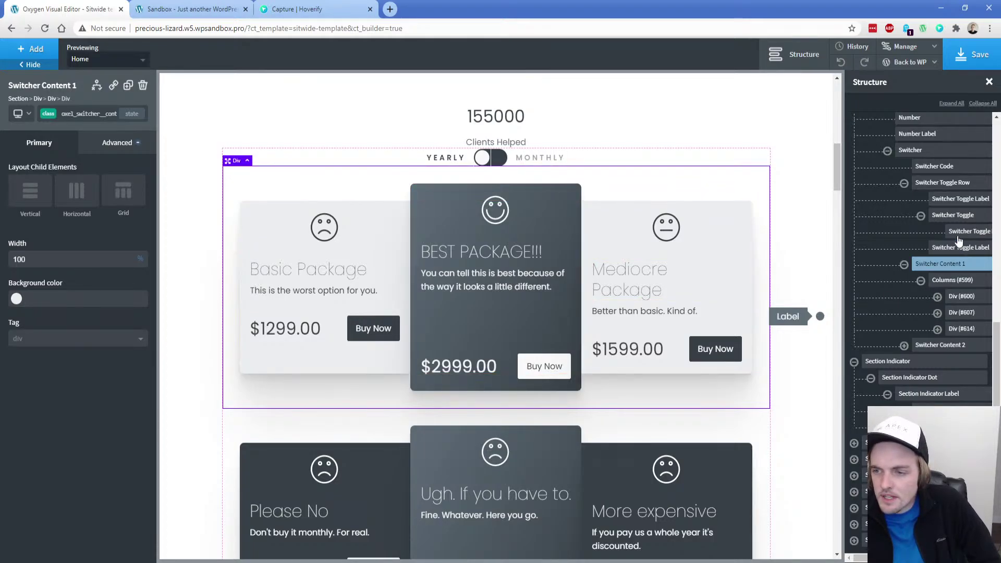
{"action": "left_click", "coordinate": [933, 166]}
{"action": "left_click", "coordinate": [66, 270]}
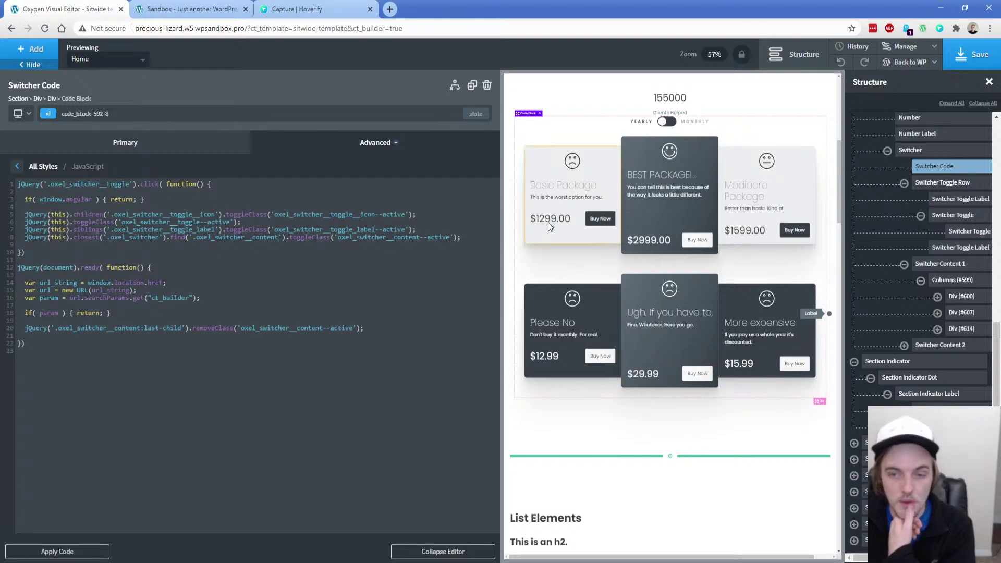
Inspect the Basic Package card's title, description, price row, sad-face icon and containing div in the yearly content
{"action": "left_click", "coordinate": [599, 169]}
{"action": "left_click", "coordinate": [310, 269]}
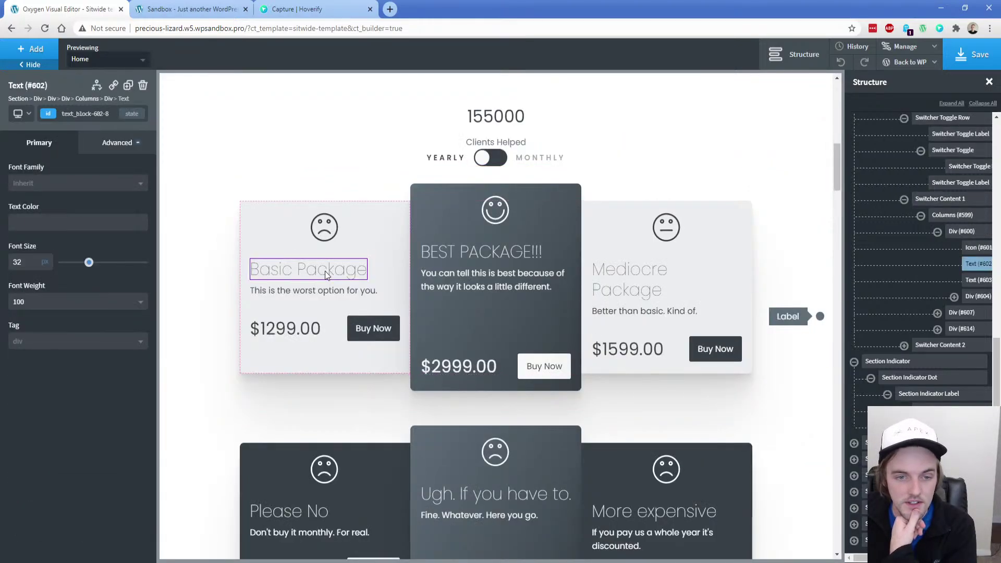
{"action": "left_click", "coordinate": [298, 292]}
{"action": "left_click", "coordinate": [333, 331]}
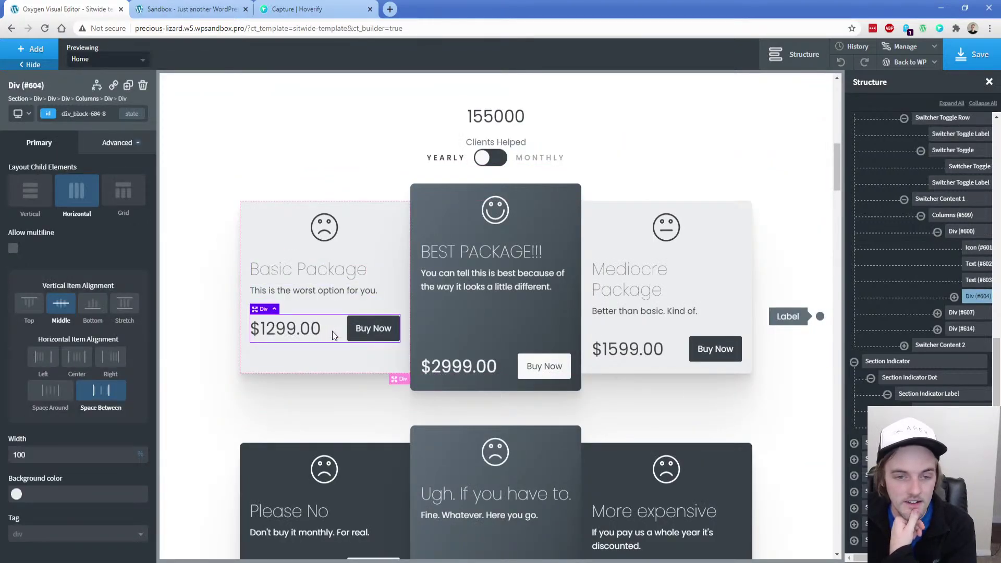
{"action": "left_click", "coordinate": [297, 333]}
{"action": "left_click", "coordinate": [307, 269]}
{"action": "left_click", "coordinate": [328, 231]}
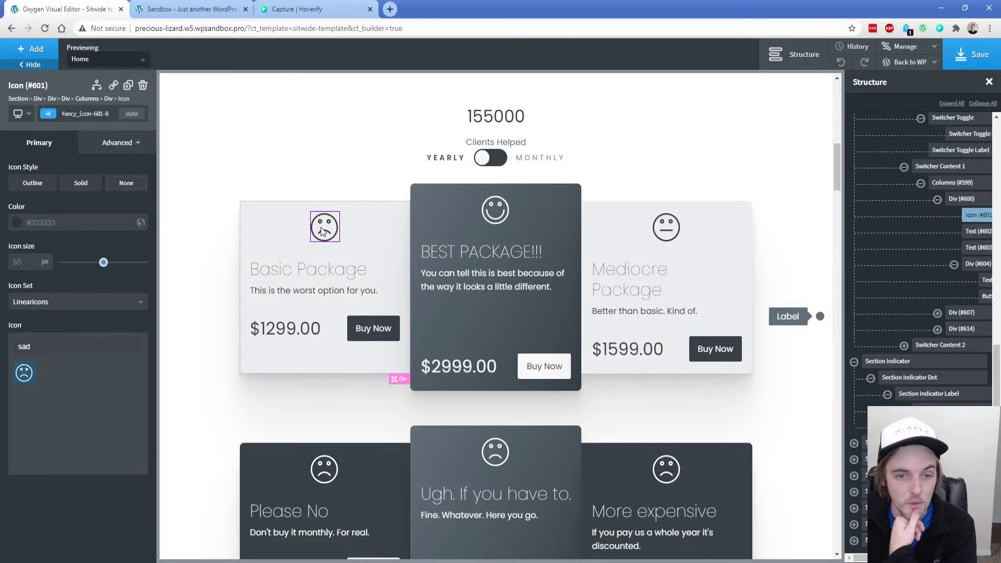
{"action": "left_click", "coordinate": [355, 251]}
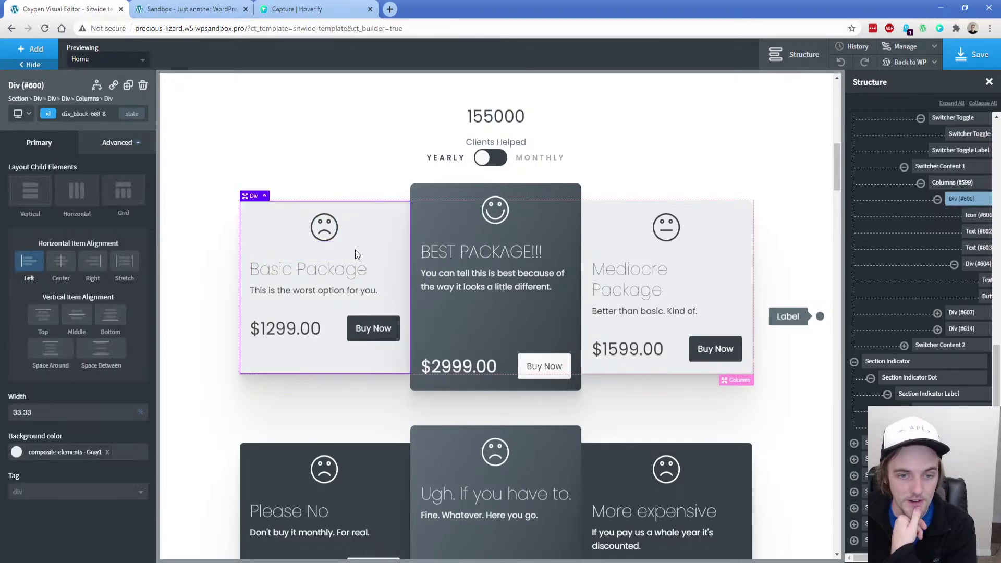
Add a Back To Top Button to the section that holds the Number Counter and Switcher
{"action": "left_click", "coordinate": [209, 219]}
{"action": "left_click", "coordinate": [36, 53]}
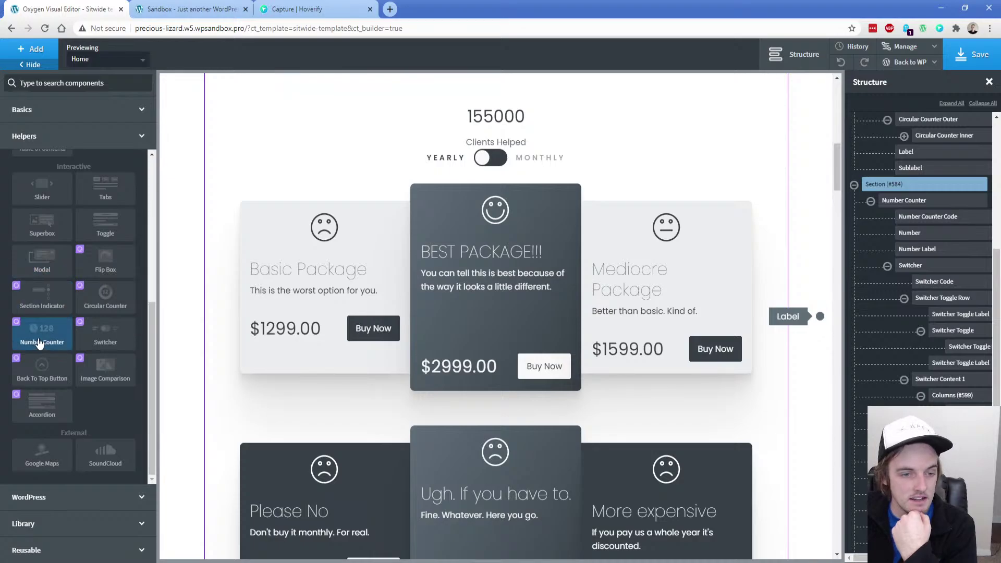
{"action": "left_click", "coordinate": [33, 377]}
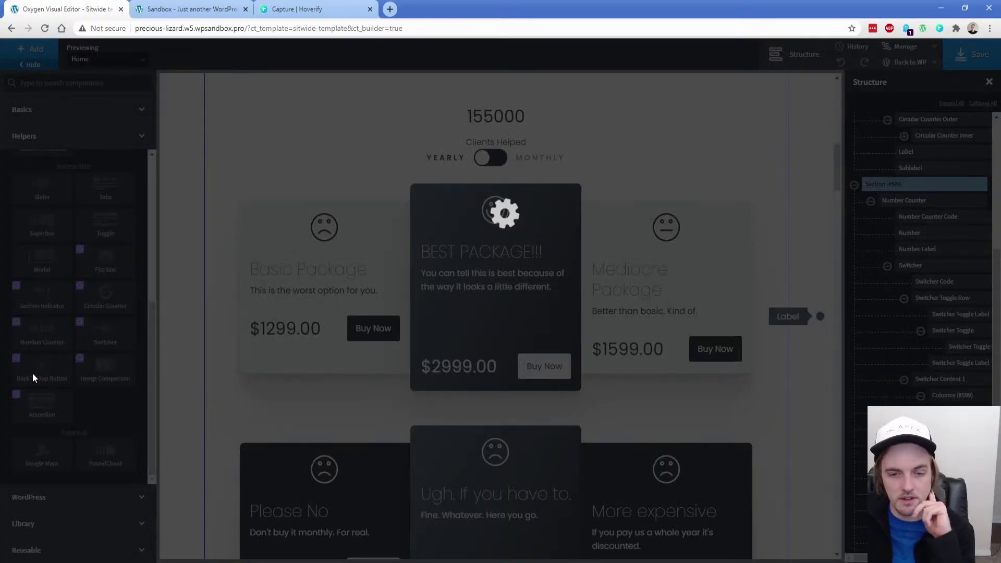
Examine the Back To Top Button's icon settings and the JavaScript of its Back To Top Code block
{"action": "scroll", "coordinate": [248, 396], "scroll_direction": "down", "scroll_amount": 5}
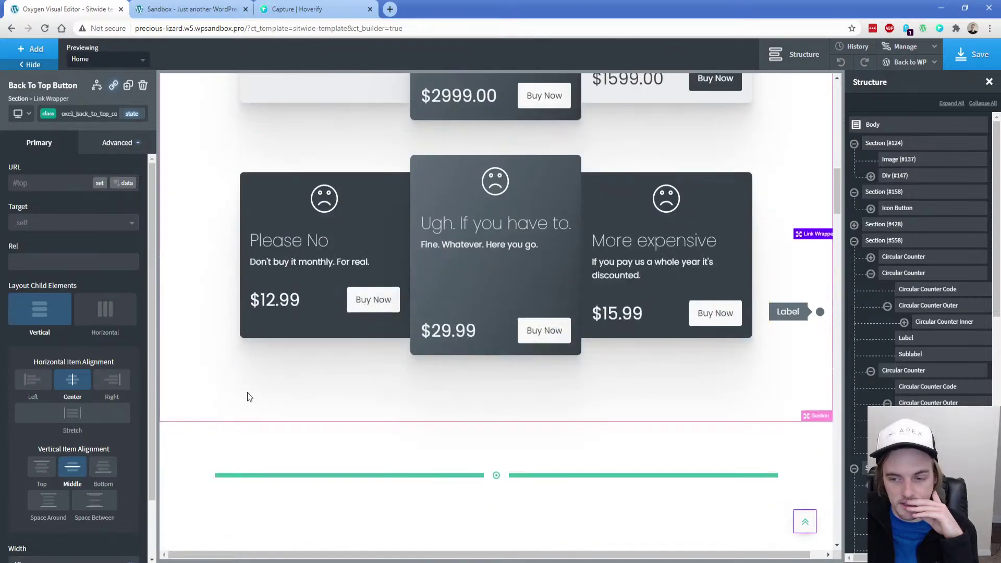
{"action": "scroll", "coordinate": [248, 396], "scroll_direction": "down", "scroll_amount": 4}
{"action": "left_click", "coordinate": [480, 360]}
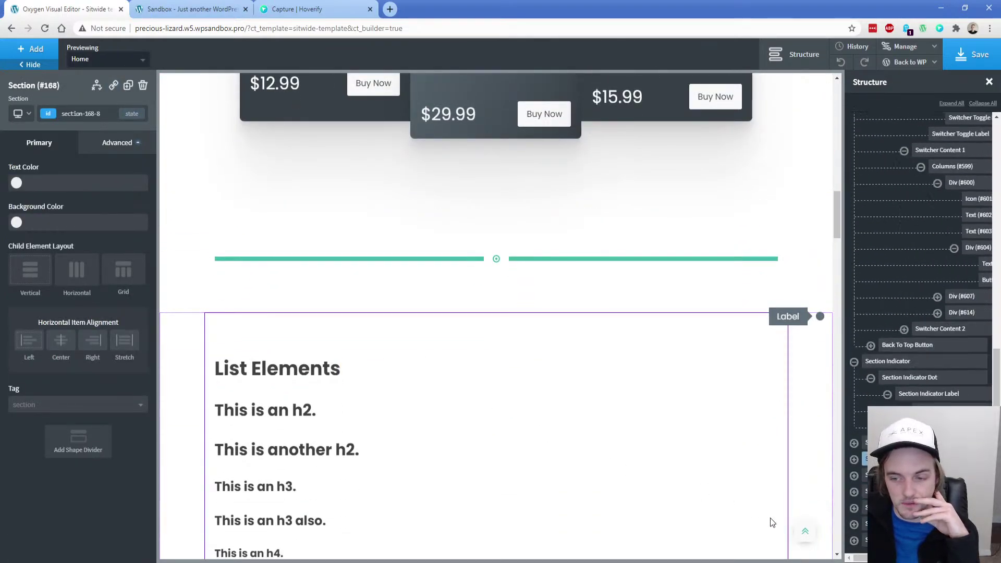
{"action": "left_click", "coordinate": [805, 531]}
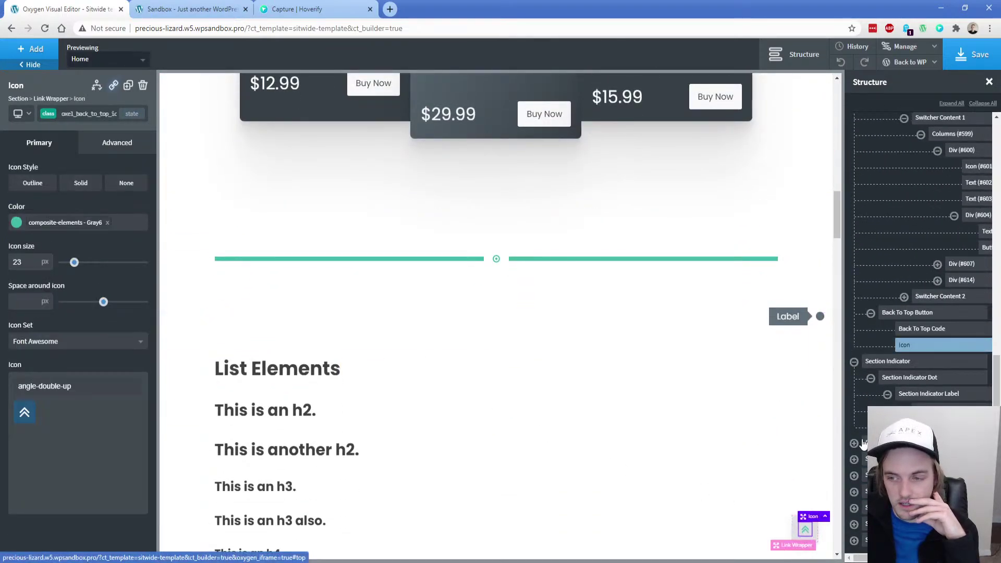
{"action": "left_click", "coordinate": [921, 329]}
{"action": "left_click", "coordinate": [128, 276]}
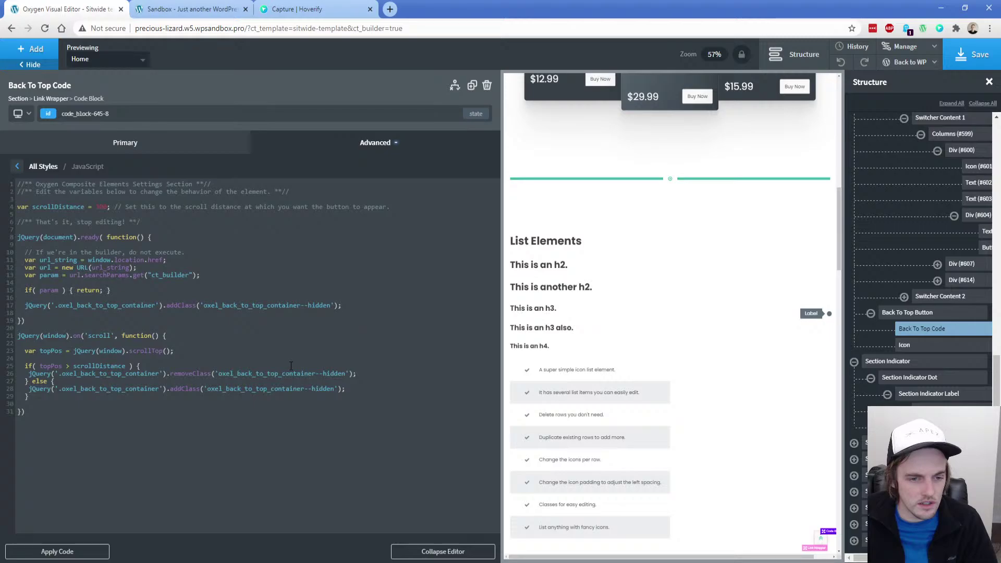
Save the template and load the Sandbox front-end page without the section anchor in its URL
{"action": "left_click", "coordinate": [961, 66]}
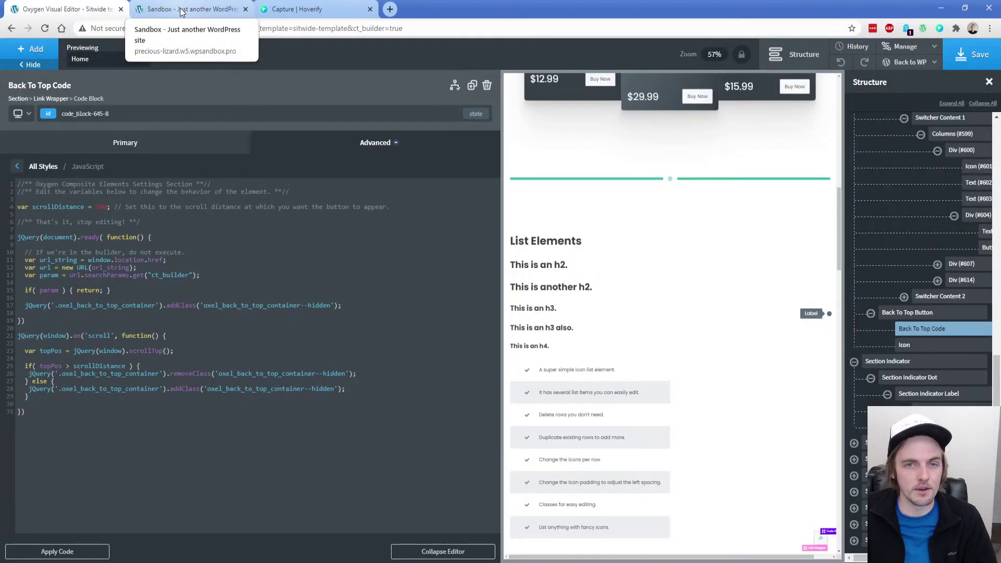
{"action": "left_click", "coordinate": [182, 12]}
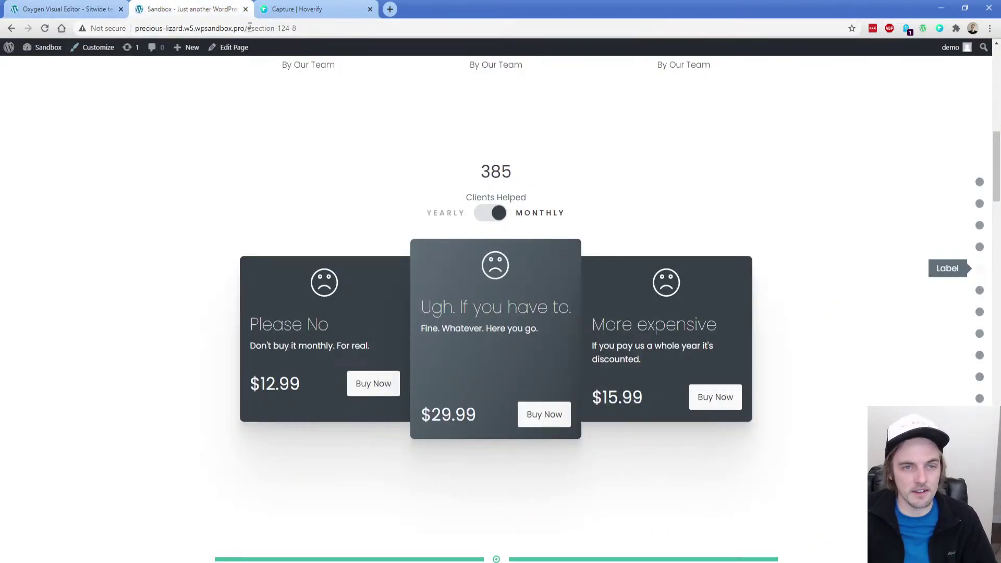
{"action": "left_click_drag", "start_coordinate": [248, 28], "coordinate": [357, 34]}
{"action": "key", "text": "BackSpace"}
{"action": "key", "text": "Return"}
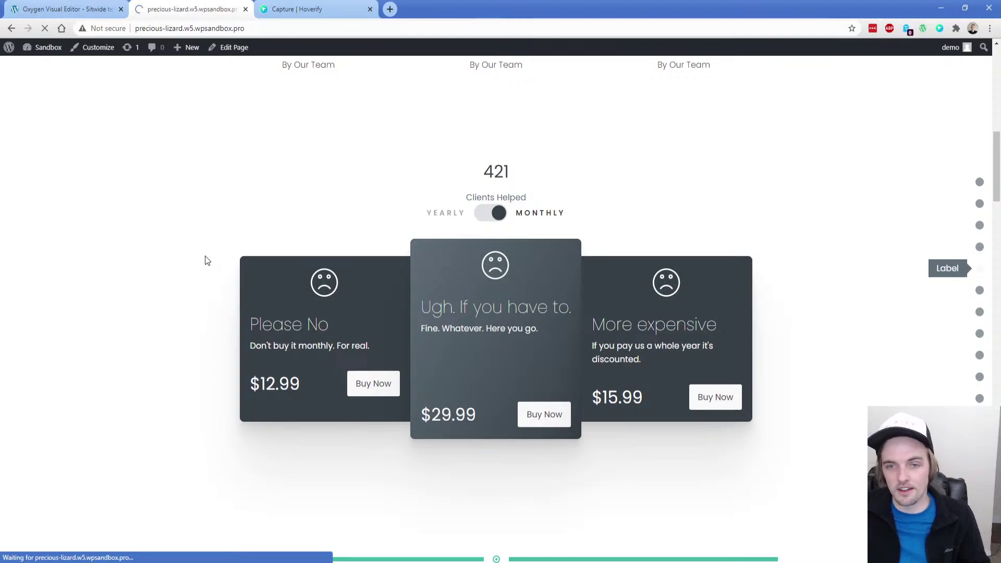
Test the Back To Top Button on the live page by scrolling far down and returning to the top
{"action": "scroll", "coordinate": [240, 265], "scroll_direction": "down", "scroll_amount": 10}
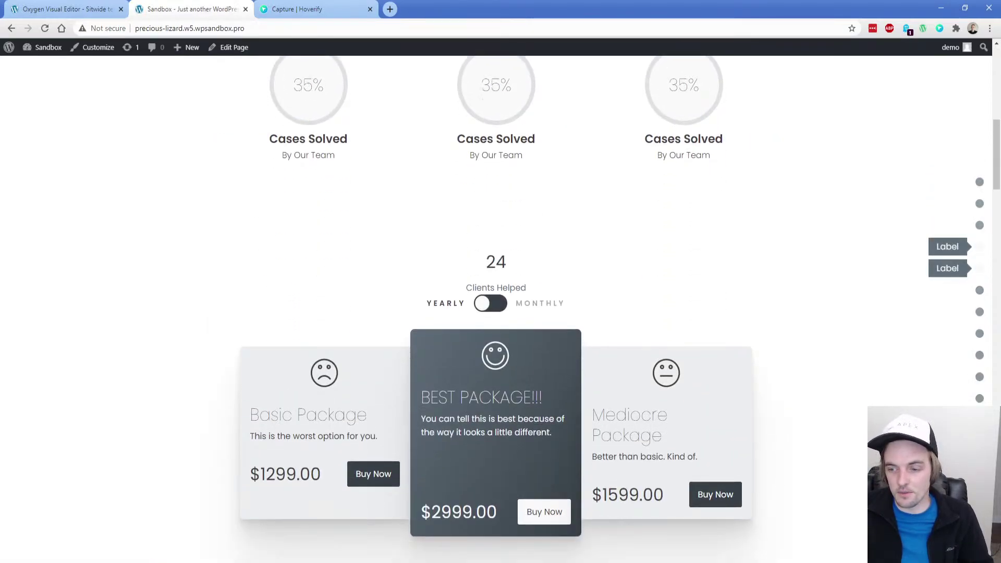
{"action": "scroll", "coordinate": [973, 190], "scroll_direction": "down", "scroll_amount": 15}
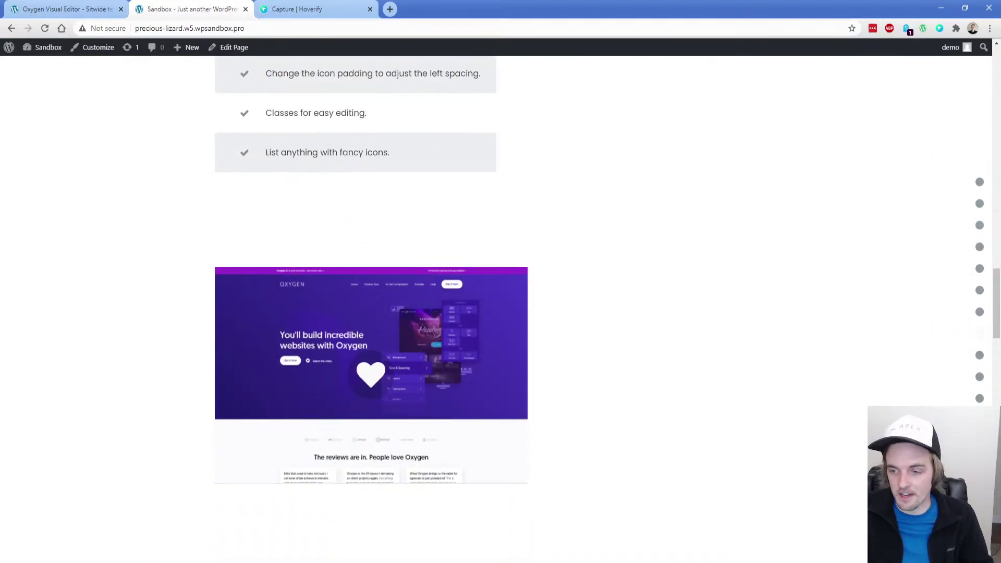
{"action": "left_click", "coordinate": [980, 182]}
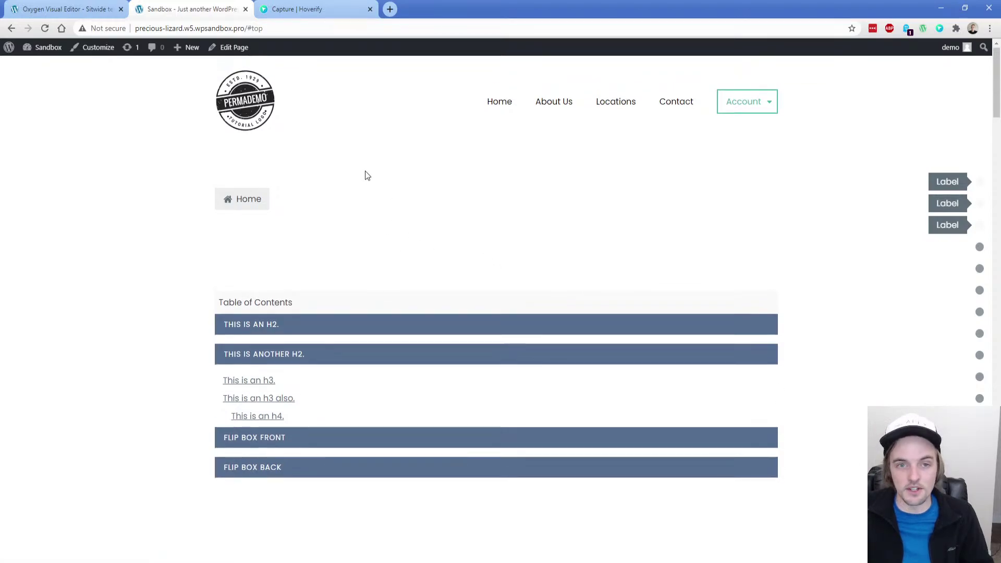
{"action": "scroll", "coordinate": [160, 305], "scroll_direction": "down", "scroll_amount": 5}
{"action": "scroll", "coordinate": [160, 305], "scroll_direction": "down", "scroll_amount": 20}
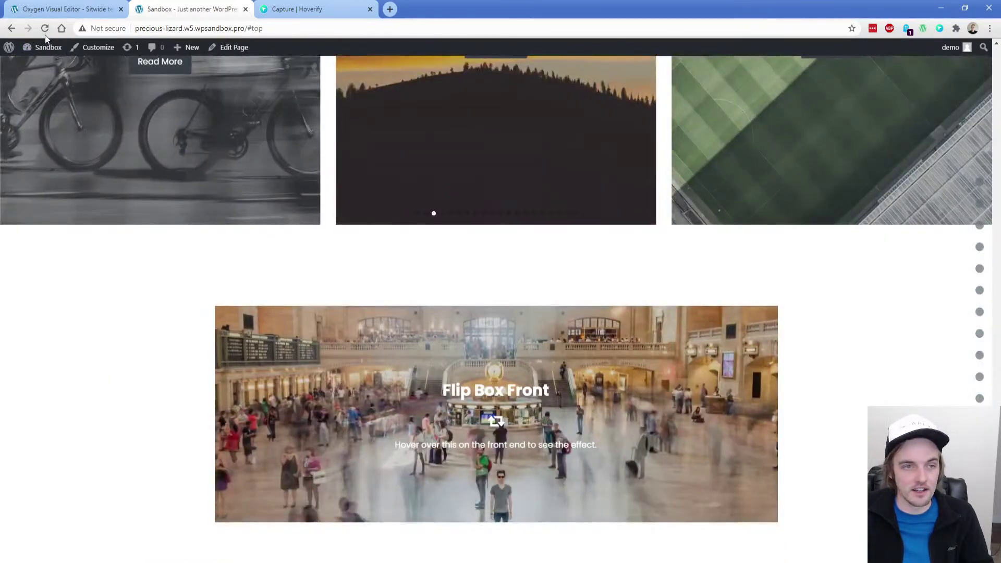
Reload the live page, return to the top again and highlight the #top anchor in the URL
{"action": "left_click", "coordinate": [45, 29]}
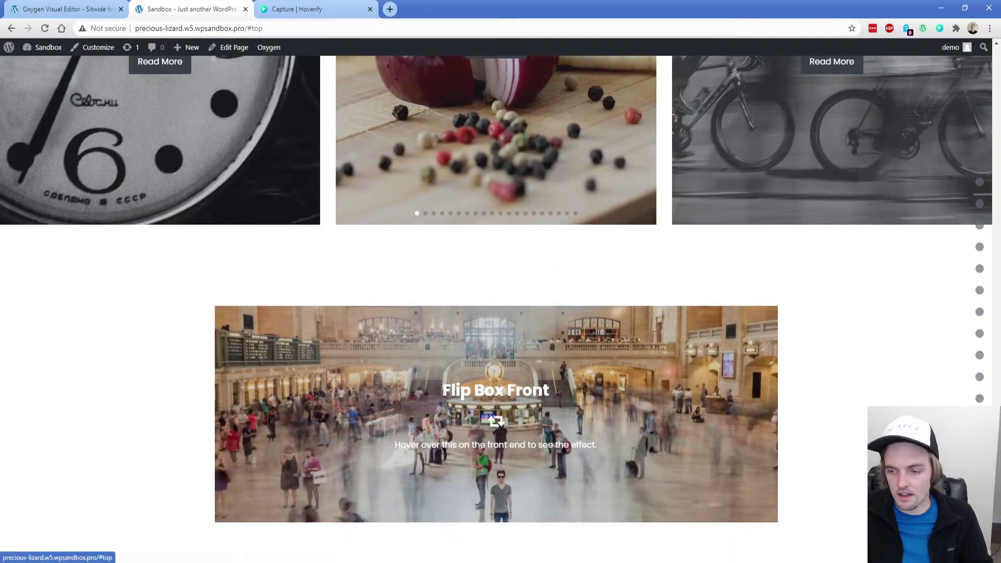
{"action": "left_click", "coordinate": [436, 179]}
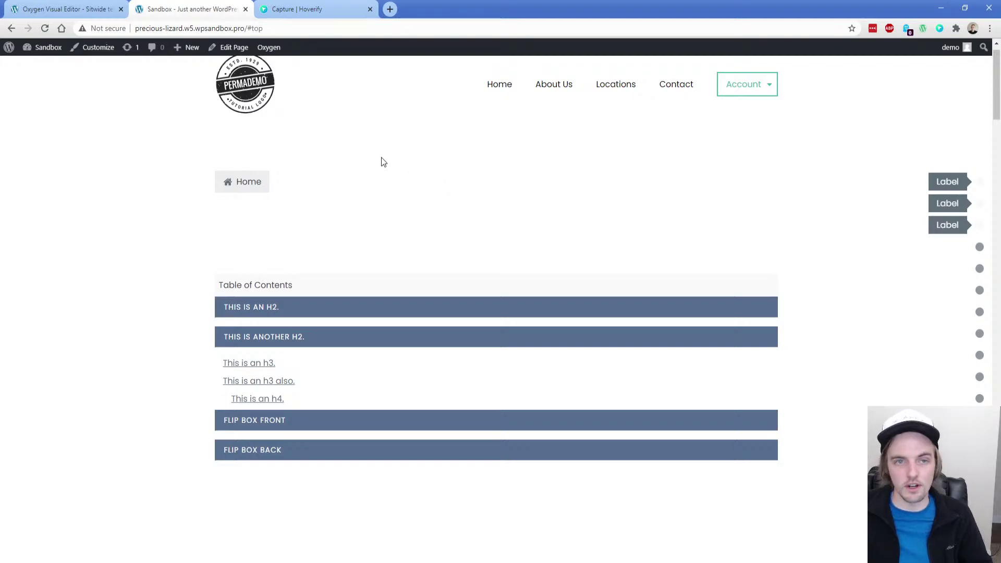
{"action": "left_click_drag", "start_coordinate": [247, 28], "coordinate": [292, 29]}
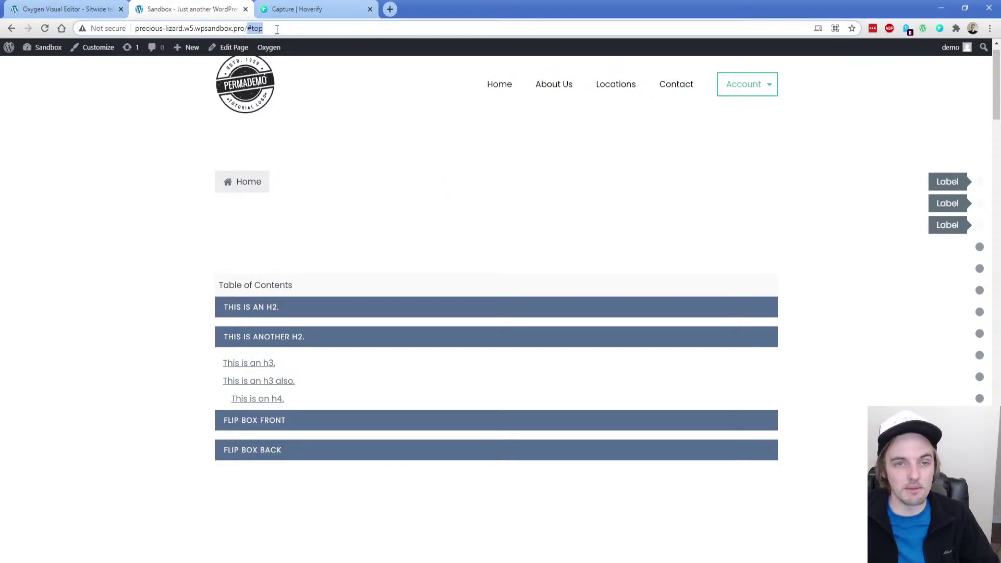
Switch back to the Oxygen editor and add an Image Comparison to the section holding the Circular Counters
{"action": "key", "text": "ctrl+Page_Up"}
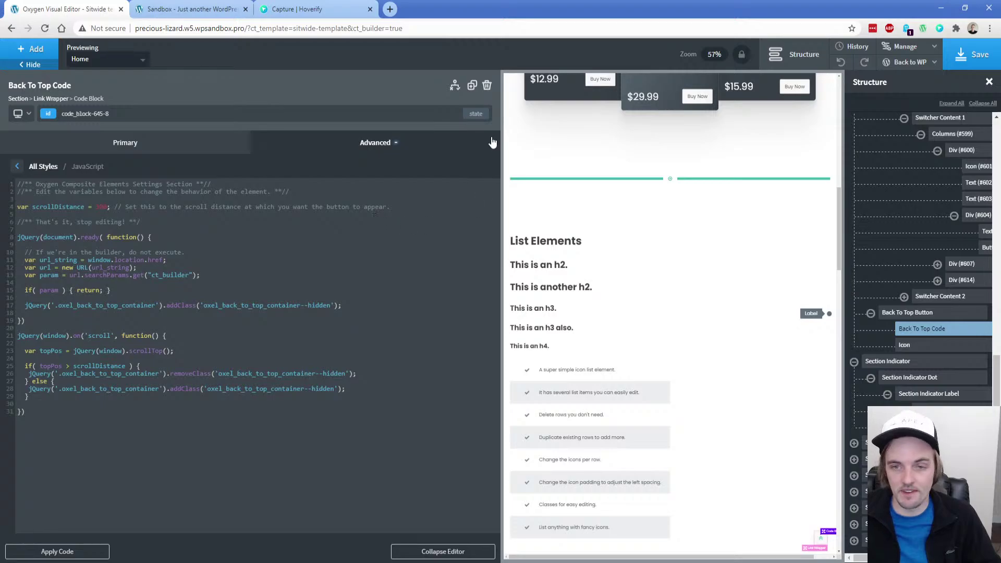
{"action": "mouse_move", "coordinate": [869, 366]}
{"action": "scroll", "coordinate": [869, 366], "scroll_direction": "up", "scroll_amount": 4}
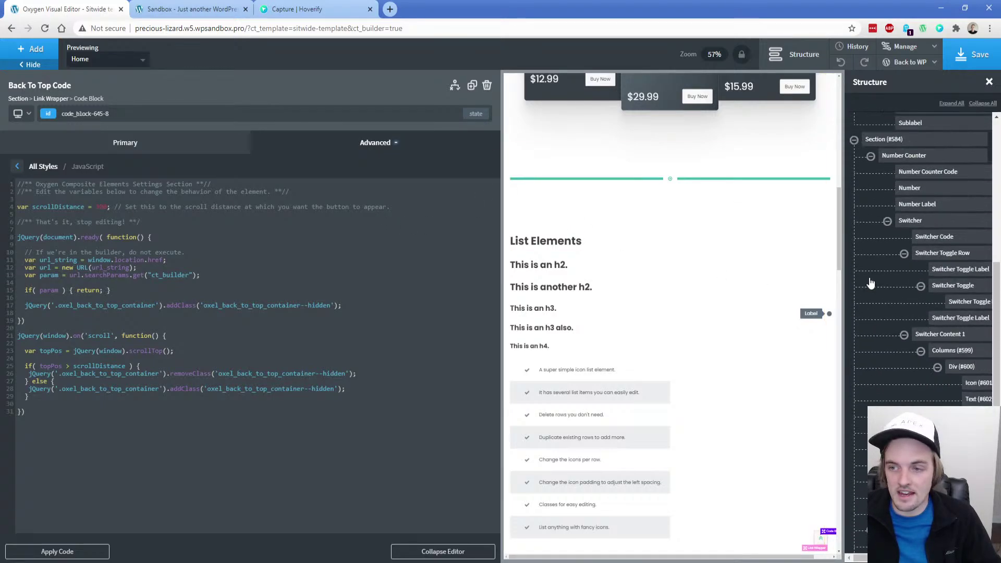
{"action": "left_click", "coordinate": [854, 140]}
{"action": "left_click", "coordinate": [874, 123]}
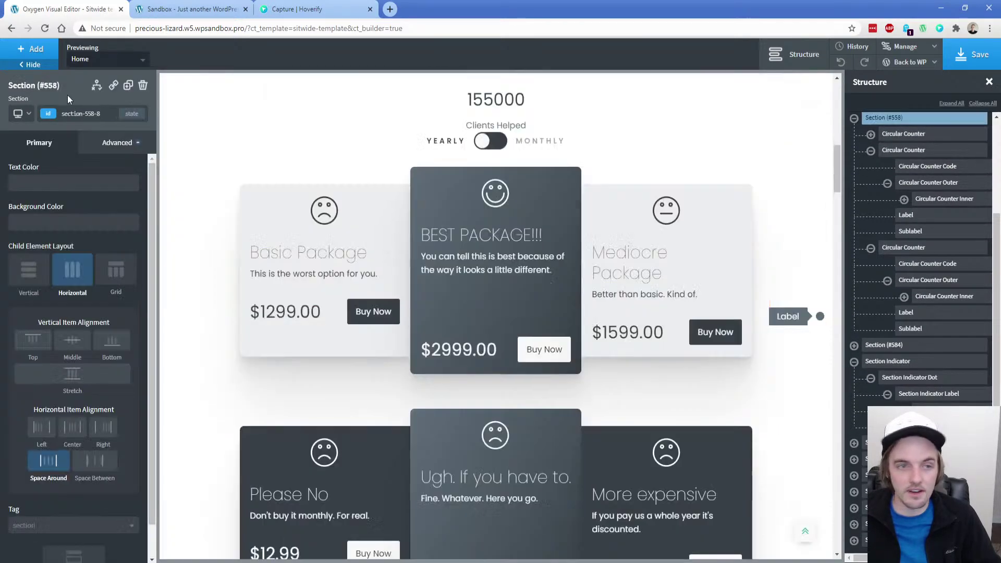
{"action": "left_click", "coordinate": [32, 49]}
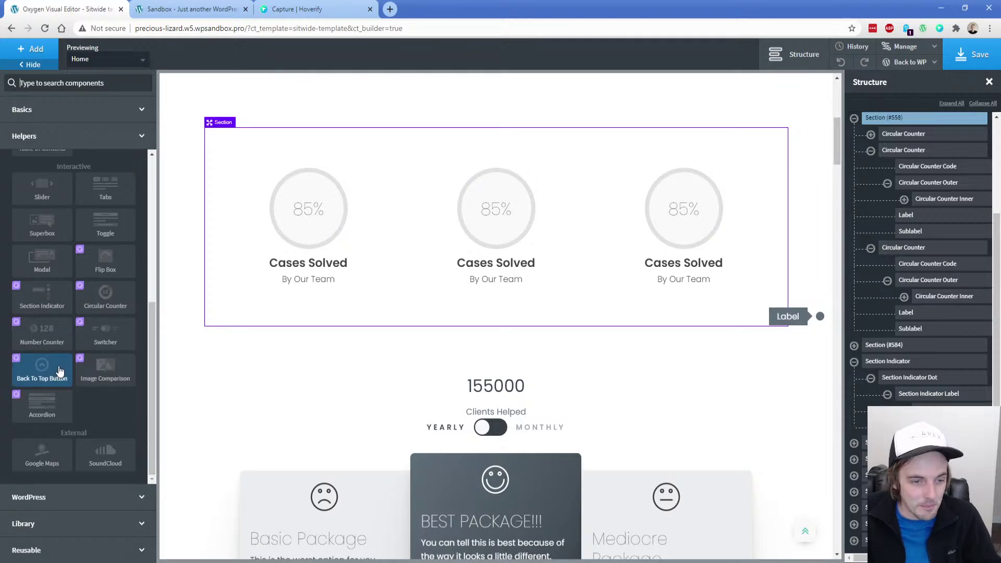
{"action": "left_click", "coordinate": [104, 381]}
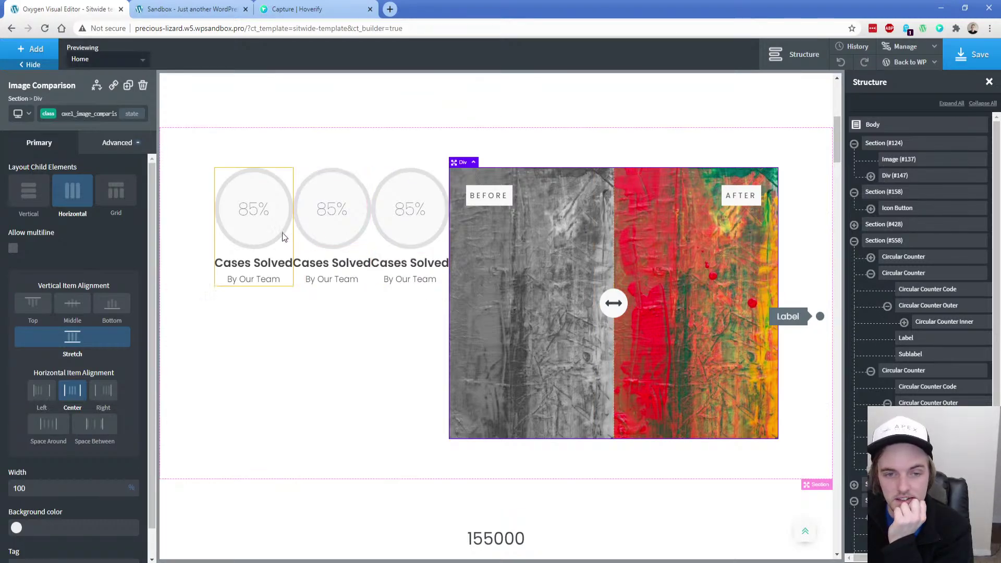
Delete the three Circular Counters beside the Image Comparison
{"action": "left_click", "coordinate": [264, 234]}
{"action": "left_click", "coordinate": [143, 90]}
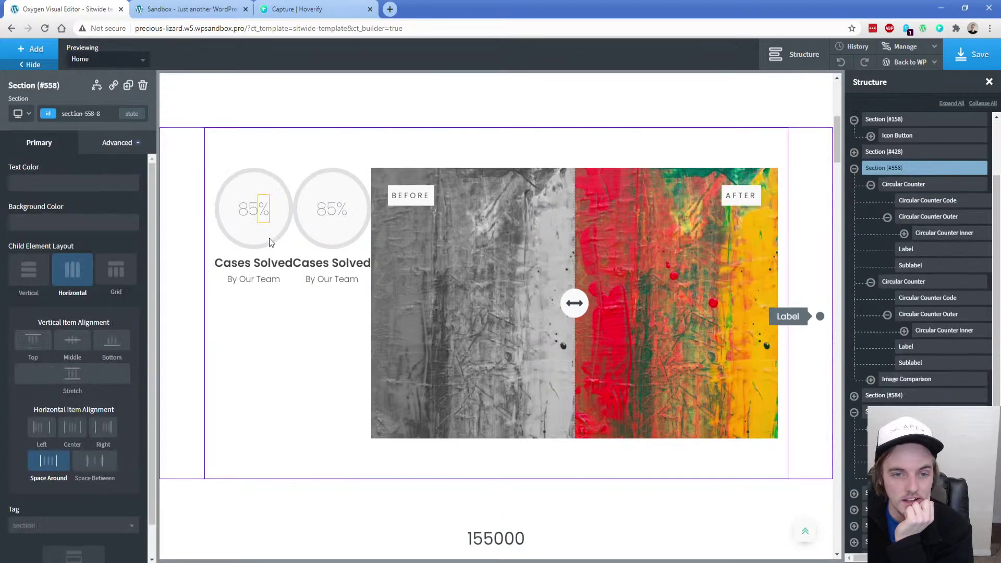
{"action": "left_click", "coordinate": [280, 250]}
{"action": "left_click", "coordinate": [142, 89]}
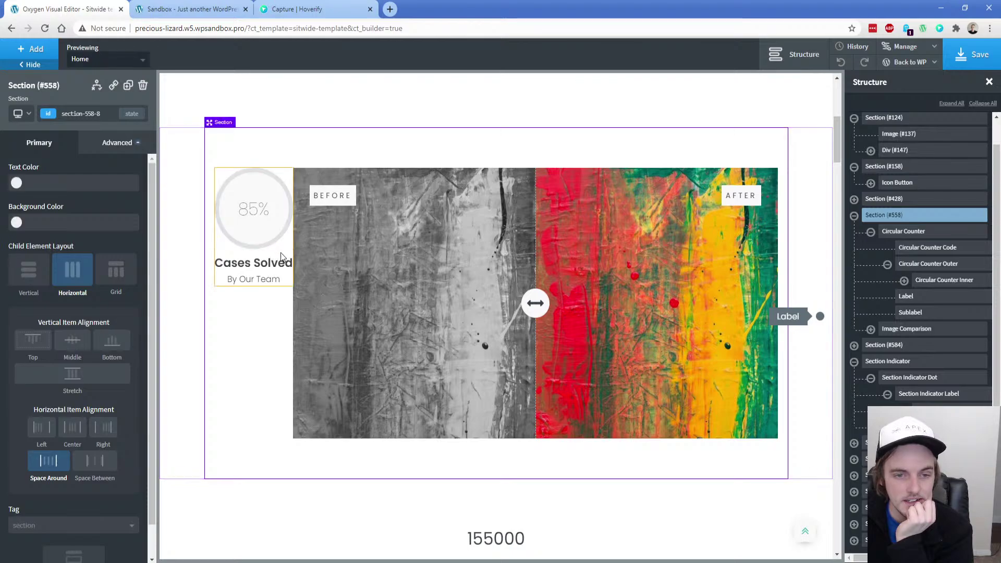
{"action": "left_click", "coordinate": [251, 229]}
{"action": "left_click", "coordinate": [143, 85]}
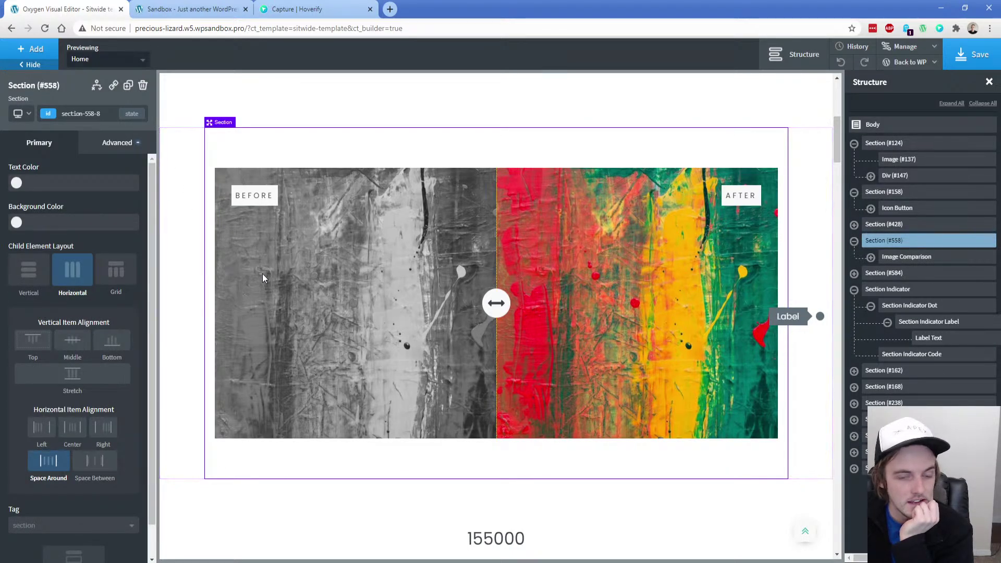
Examine the Image Comparison's Before div and read through the JavaScript of its Image Comparison Code block
{"action": "left_click", "coordinate": [337, 272]}
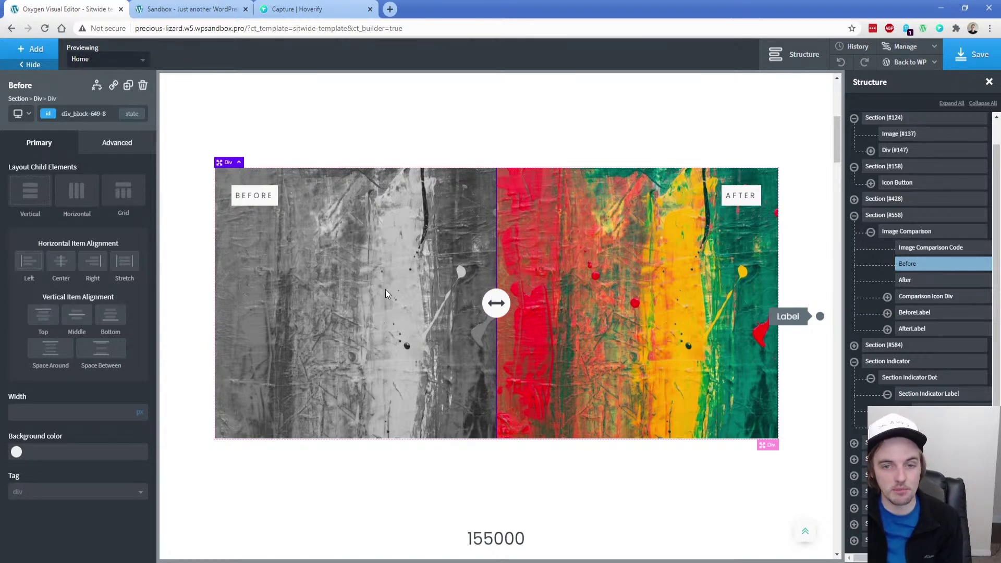
{"action": "left_click", "coordinate": [916, 253]}
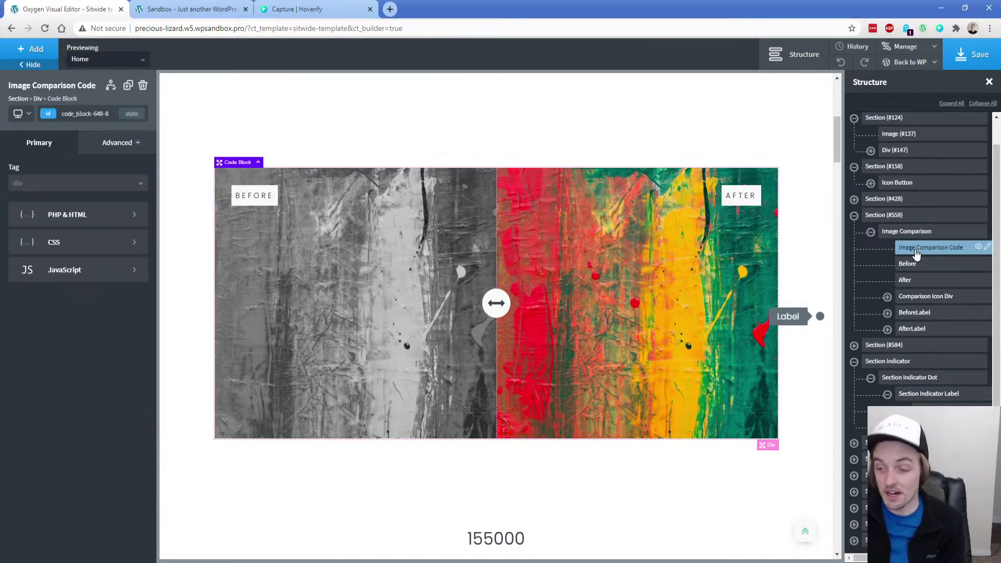
{"action": "left_click", "coordinate": [138, 270]}
{"action": "scroll", "coordinate": [131, 342], "scroll_direction": "down", "scroll_amount": 10}
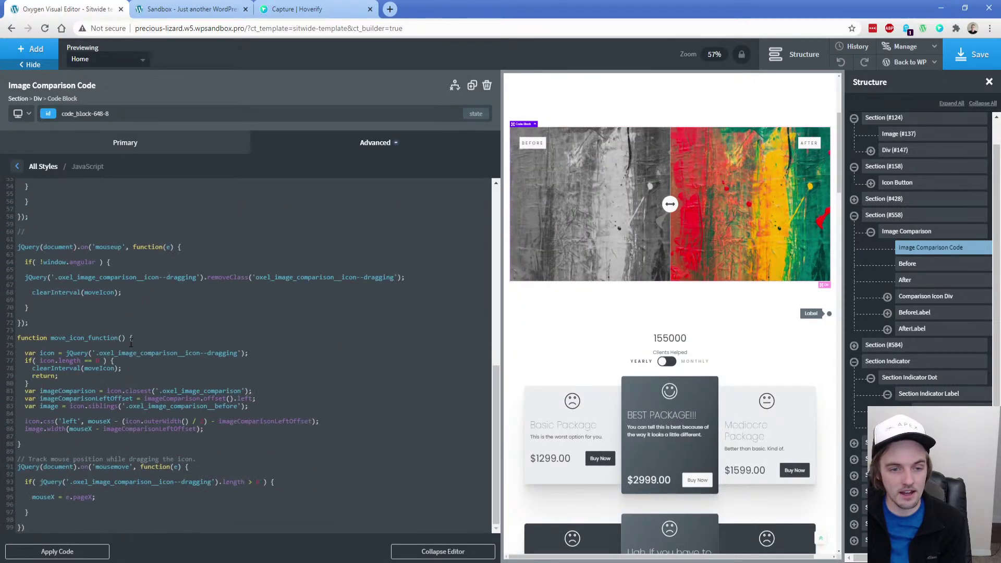
{"action": "scroll", "coordinate": [131, 343], "scroll_direction": "up", "scroll_amount": 10}
{"action": "left_click", "coordinate": [92, 146]}
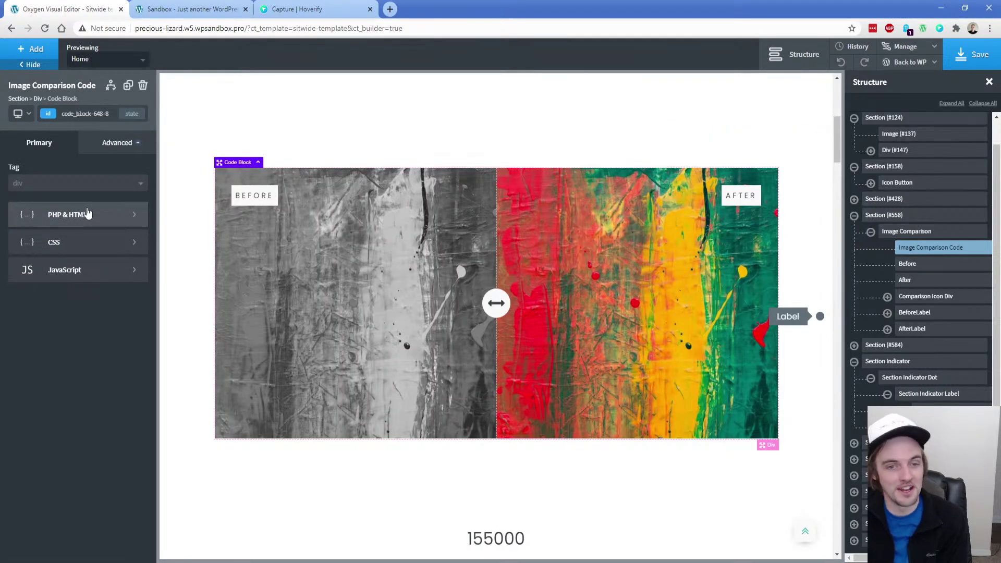
Change the Image Comparison's two label texts to "BEFORE RENOVATION" and "AFTER RENOVATION"
{"action": "left_click", "coordinate": [311, 301]}
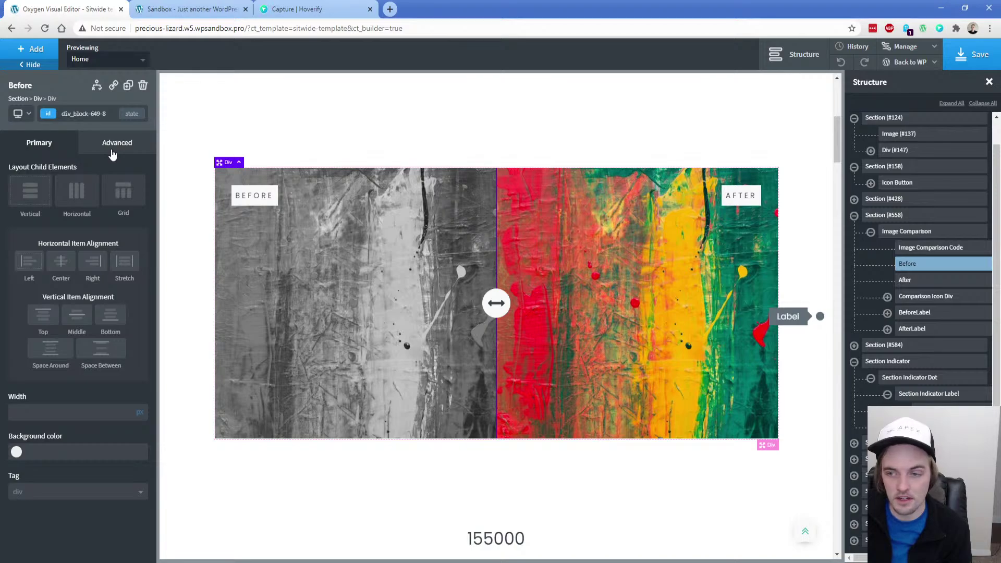
{"action": "double_click", "coordinate": [256, 197]}
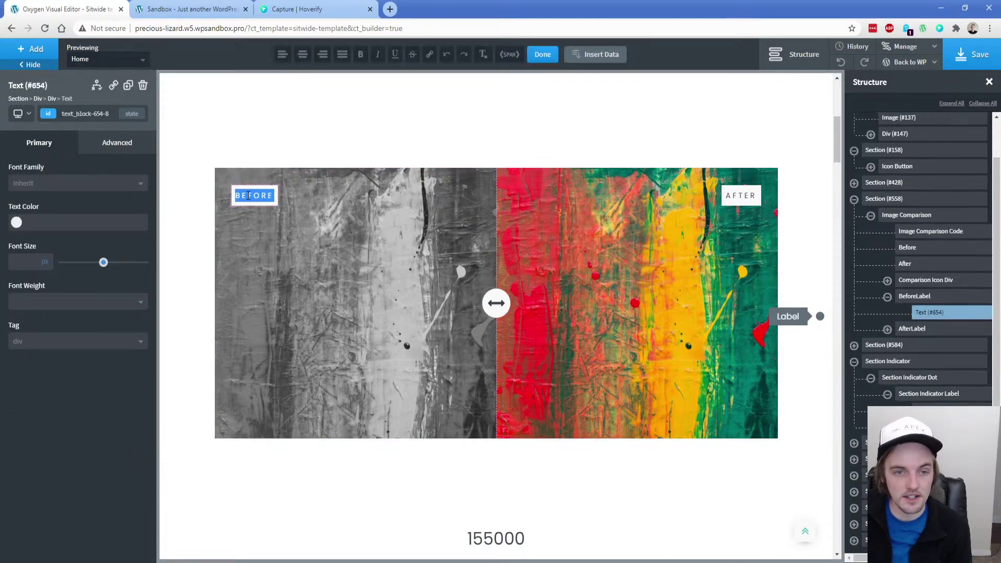
{"action": "type", "text": "BEFO"}
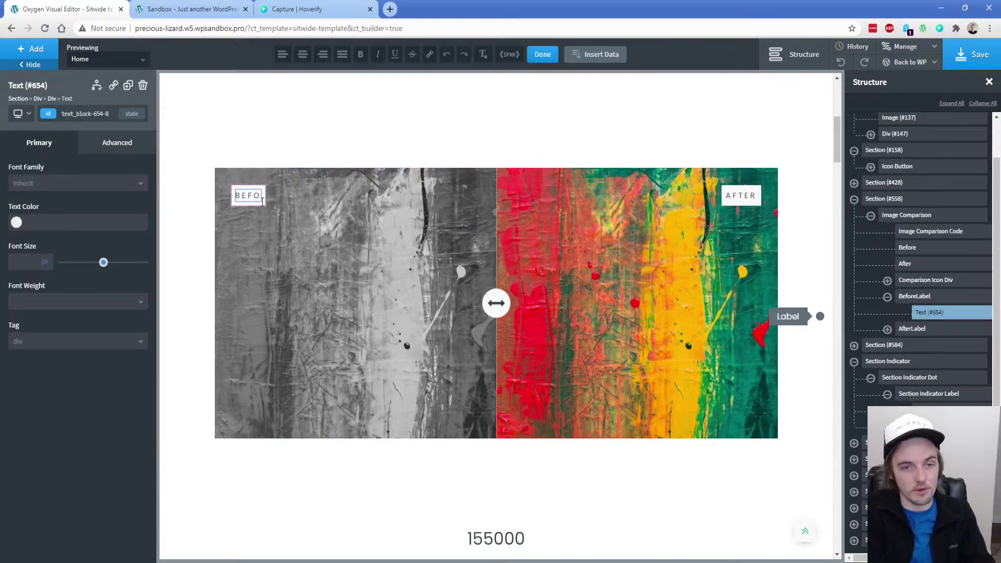
{"action": "type", "text": "RE RENOVATION"}
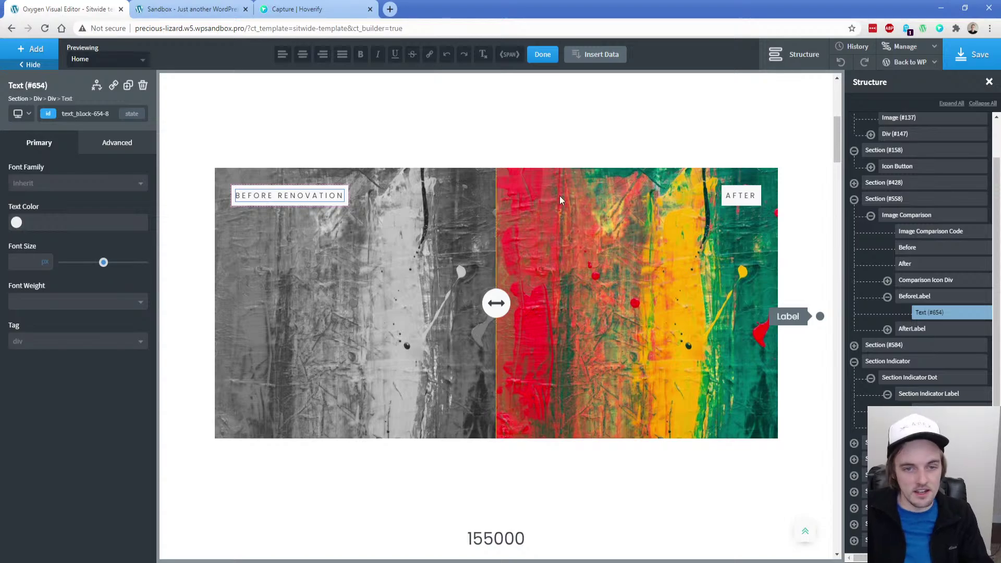
{"action": "double_click", "coordinate": [733, 198]}
{"action": "type", "text": "AFTER RENOVATION"}
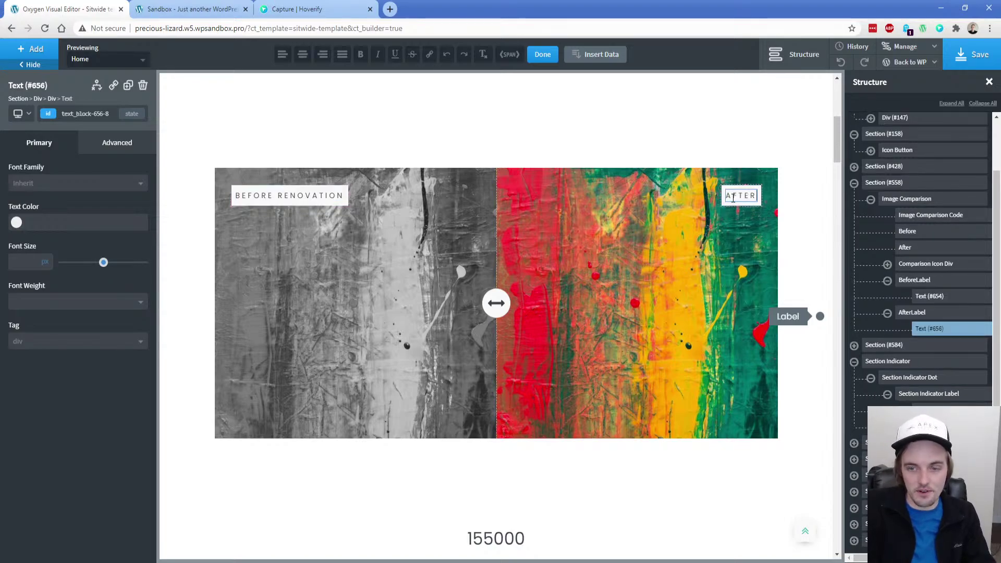
Set the background image of the Before div's oxel_image_comparison class to the weathered wooden shed photo from the media library
{"action": "left_click", "coordinate": [435, 270]}
{"action": "left_click", "coordinate": [84, 113]}
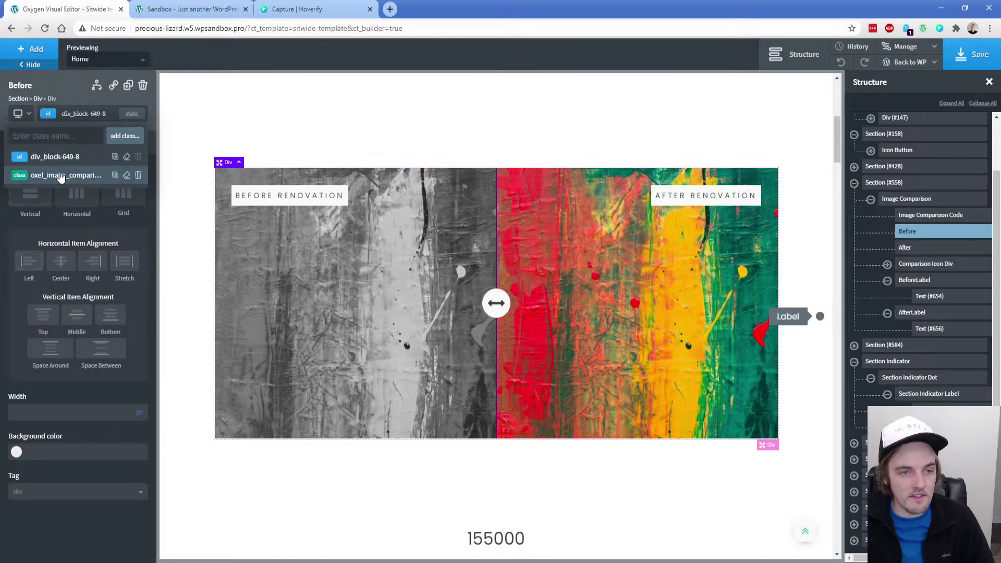
{"action": "left_click", "coordinate": [76, 131]}
{"action": "left_click", "coordinate": [109, 145]}
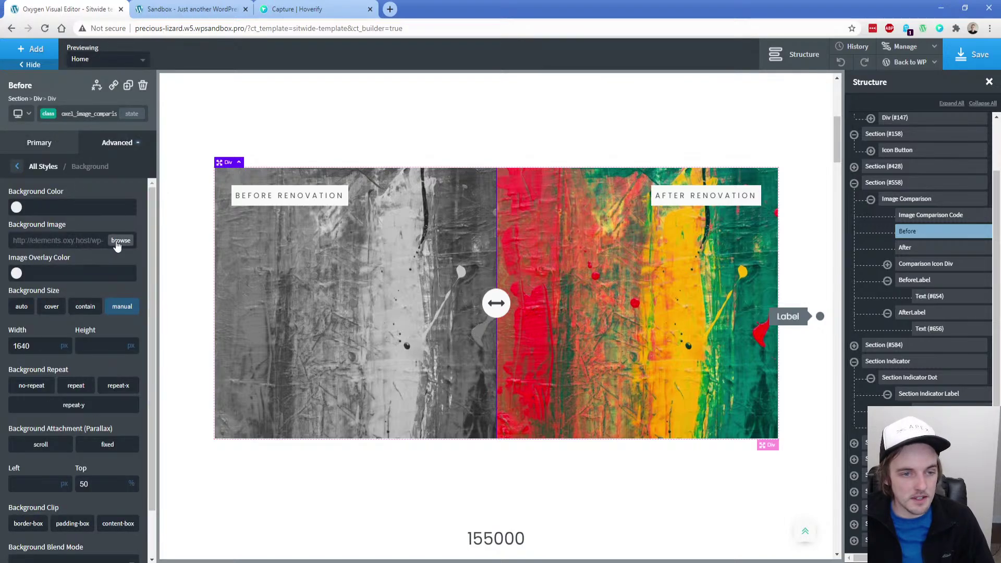
{"action": "left_click", "coordinate": [119, 242]}
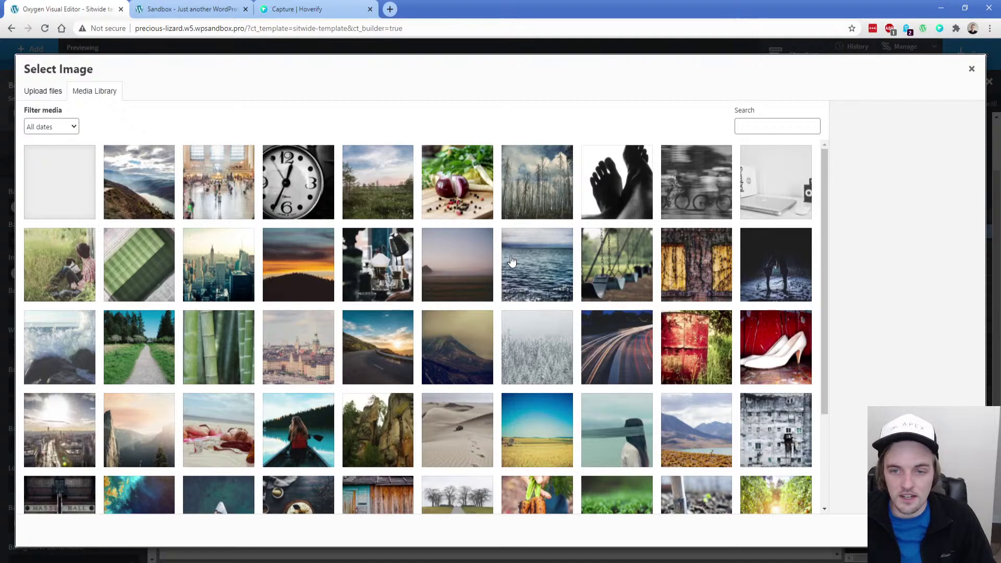
{"action": "scroll", "coordinate": [224, 323], "scroll_direction": "down", "scroll_amount": 3}
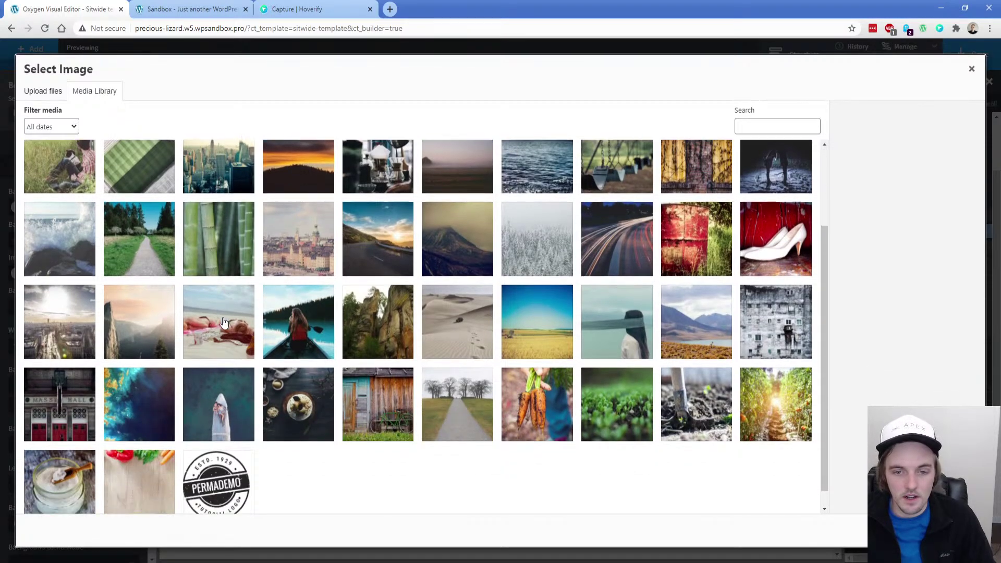
{"action": "left_click", "coordinate": [374, 399]}
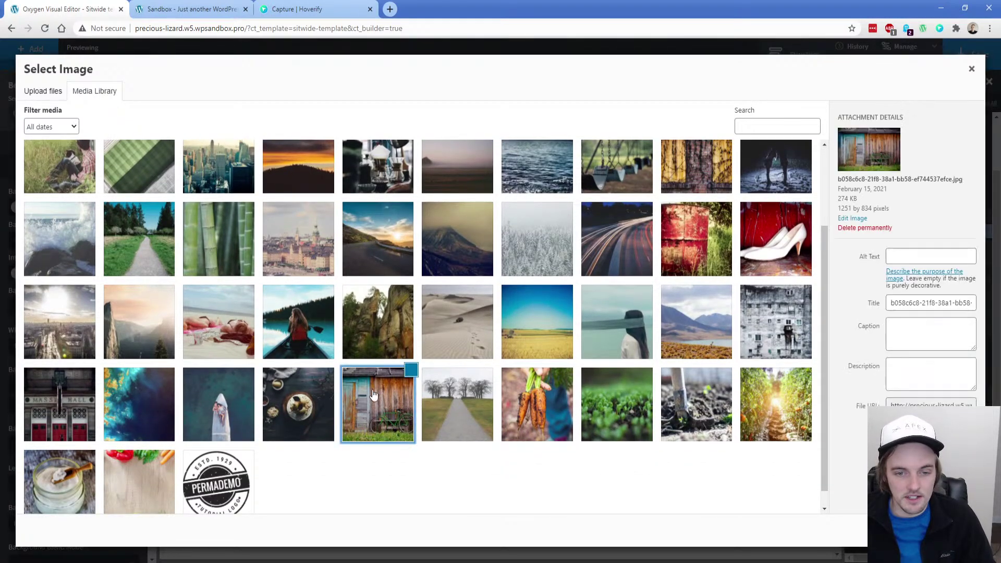
{"action": "double_click", "coordinate": [375, 399]}
Set the background size of the Before div's class to cover
{"action": "left_click", "coordinate": [591, 283]}
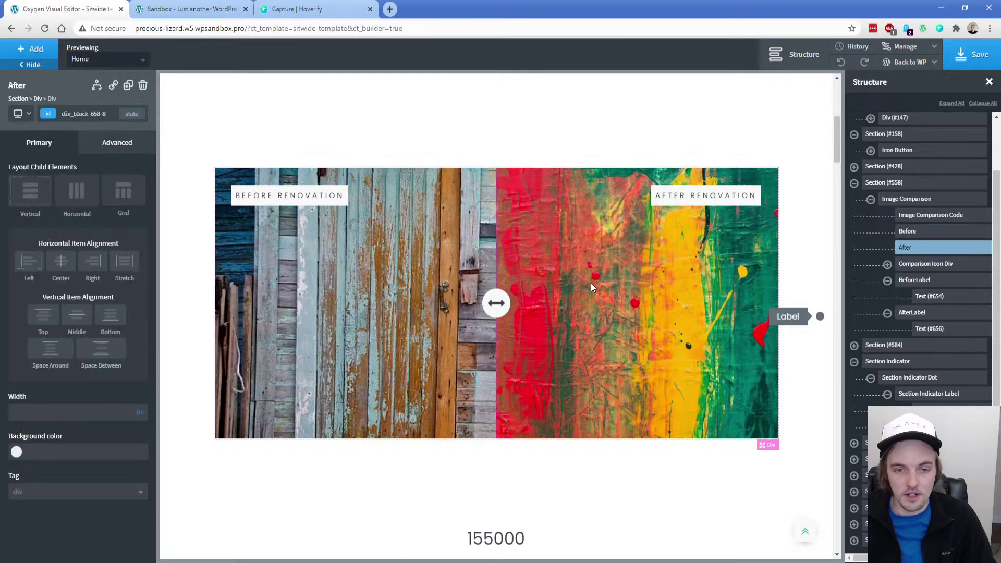
{"action": "left_click", "coordinate": [101, 147]}
{"action": "left_click", "coordinate": [97, 172]}
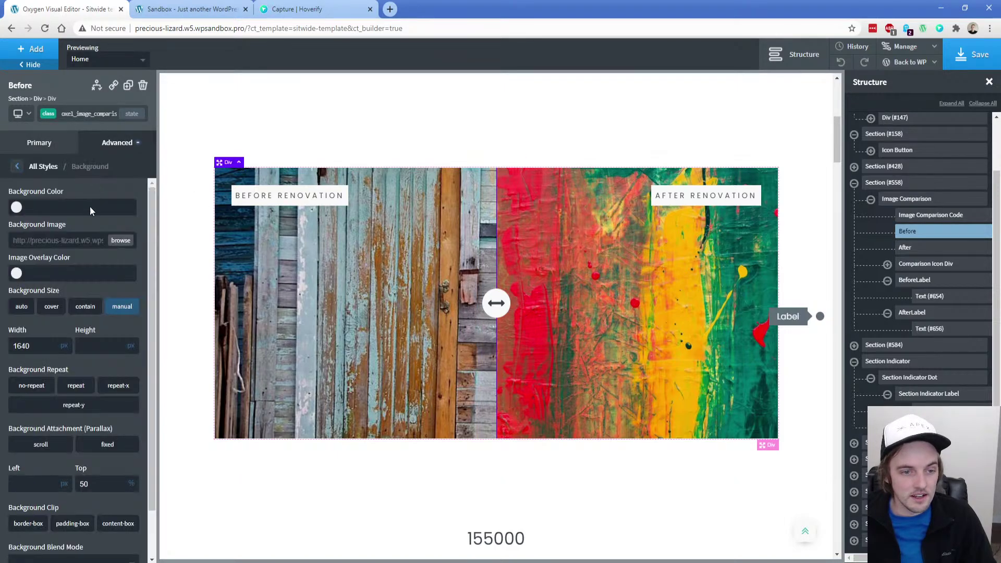
{"action": "left_click", "coordinate": [52, 308]}
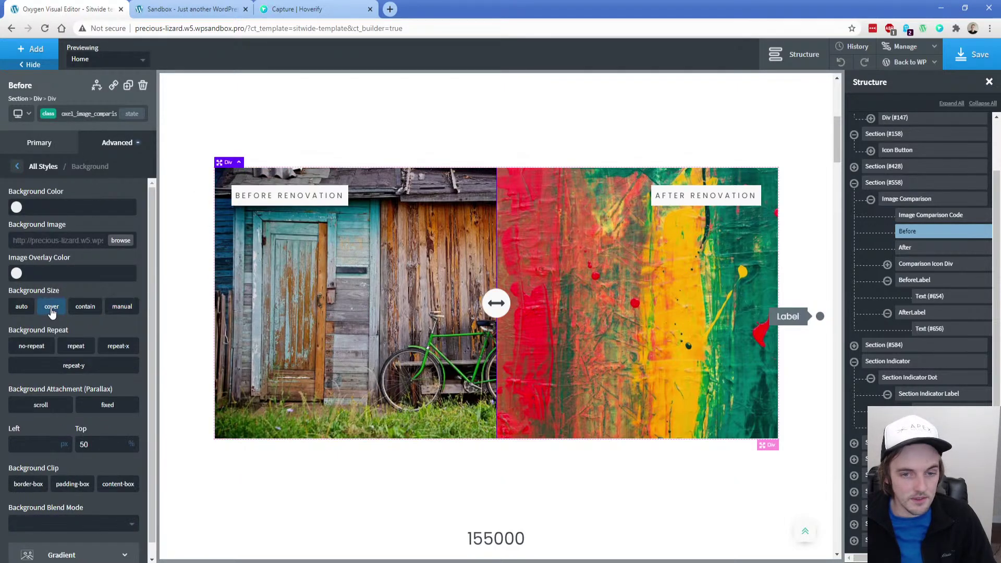
Give the After div's class the mountain landscape photo with brown scrubland as background image, with background size cover
{"action": "left_click", "coordinate": [556, 248]}
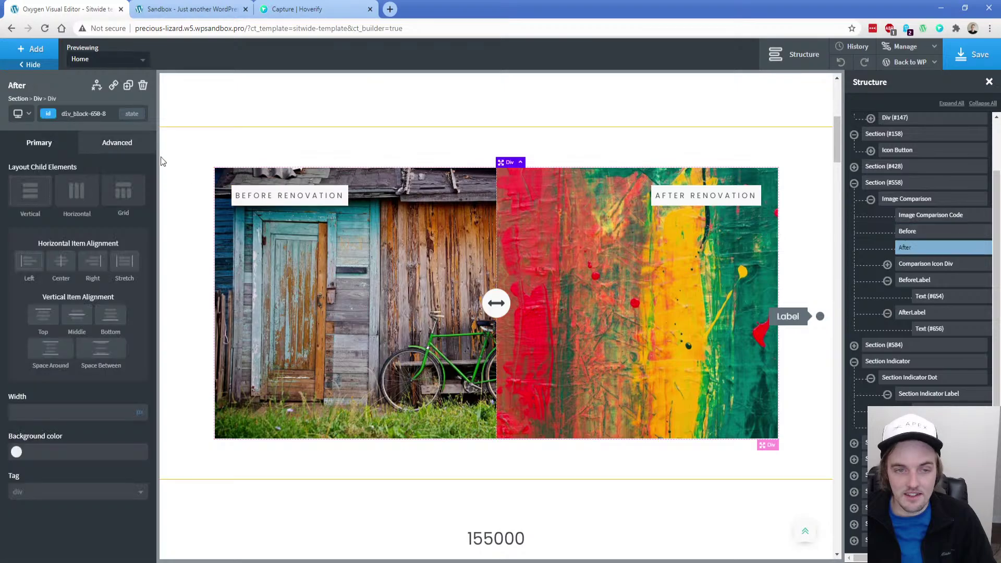
{"action": "left_click", "coordinate": [51, 121]}
{"action": "left_click", "coordinate": [78, 183]}
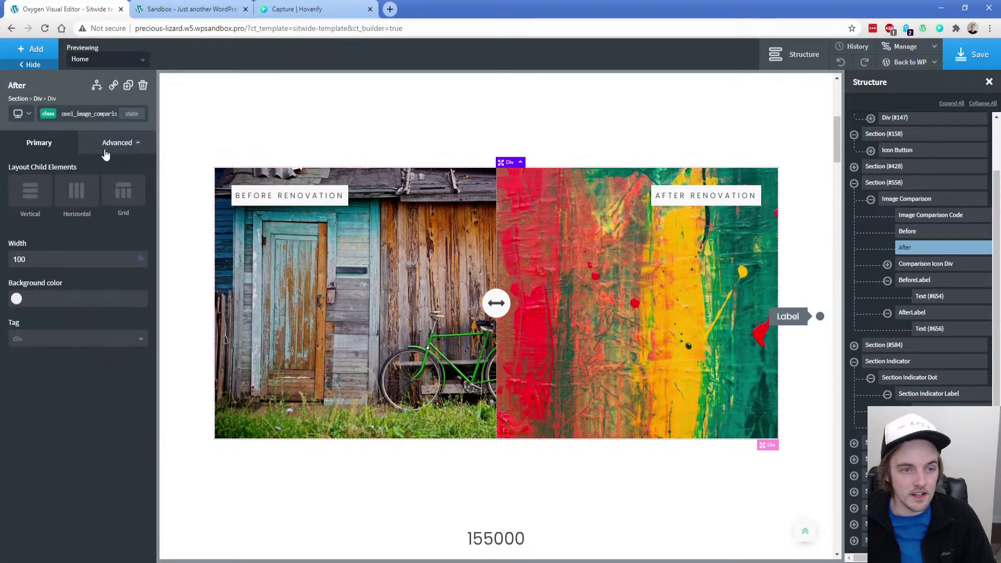
{"action": "left_click", "coordinate": [117, 142]}
{"action": "left_click", "coordinate": [85, 174]}
{"action": "left_click", "coordinate": [120, 241]}
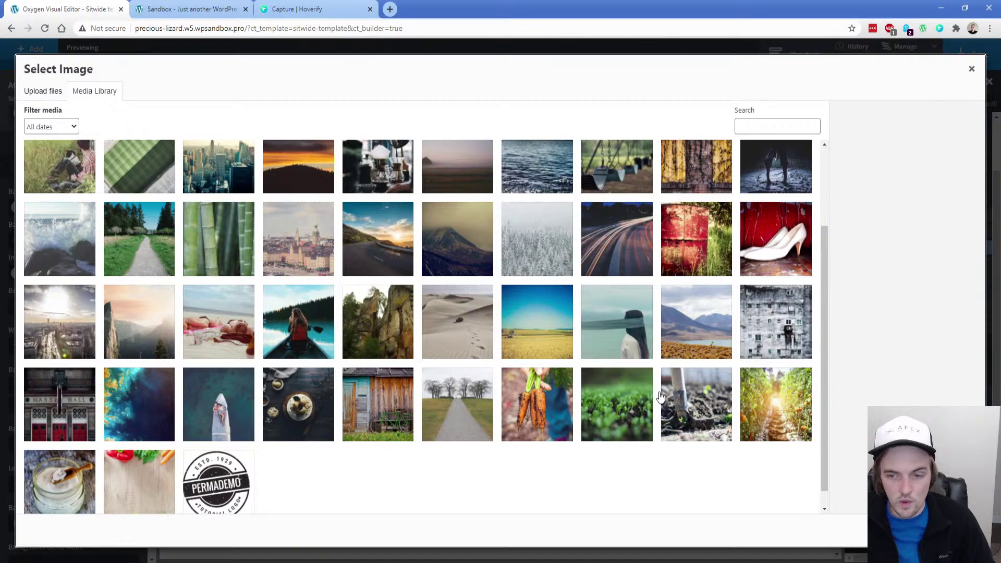
{"action": "left_click", "coordinate": [766, 318]}
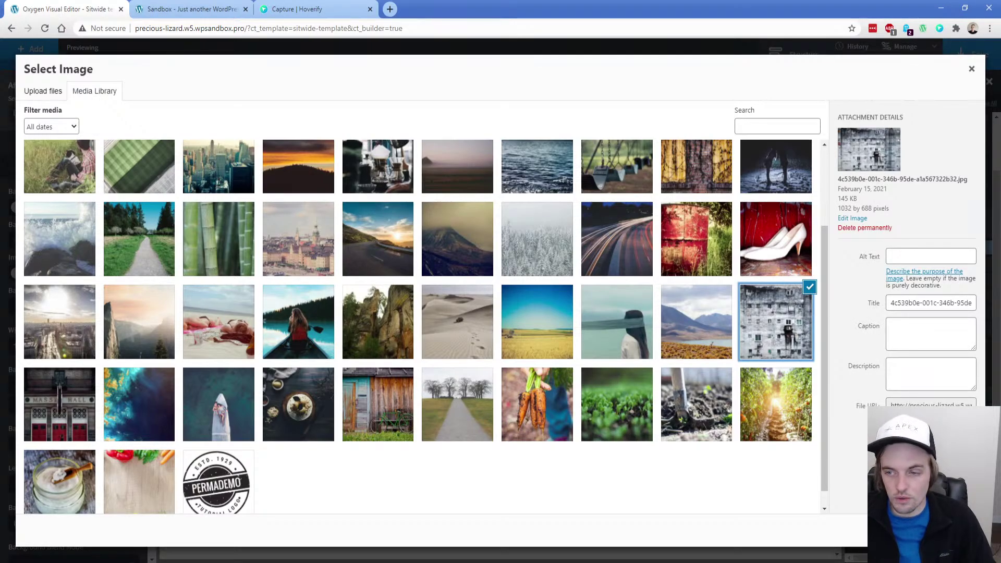
{"action": "left_click", "coordinate": [684, 321]}
{"action": "left_click", "coordinate": [938, 531]}
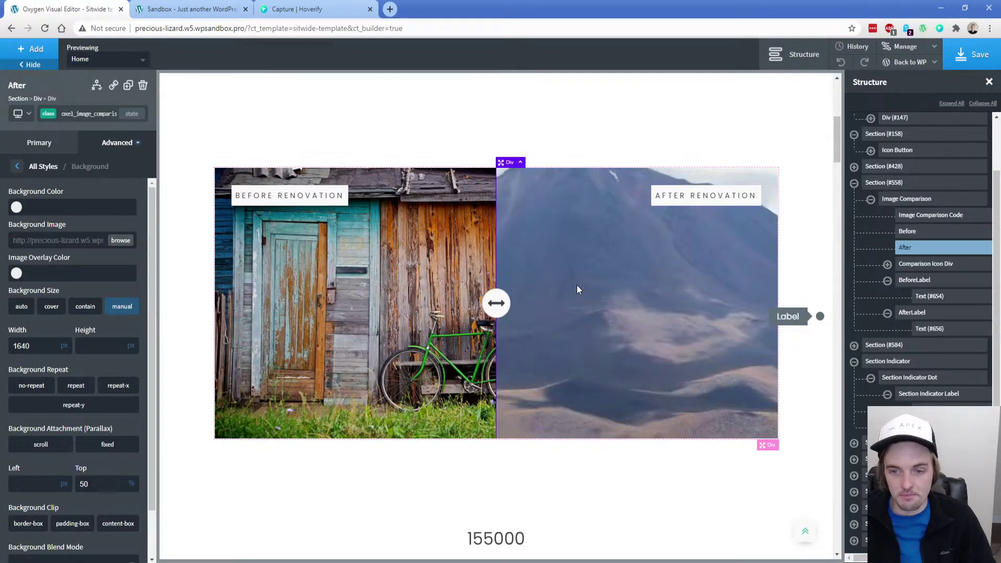
{"action": "left_click", "coordinate": [64, 311]}
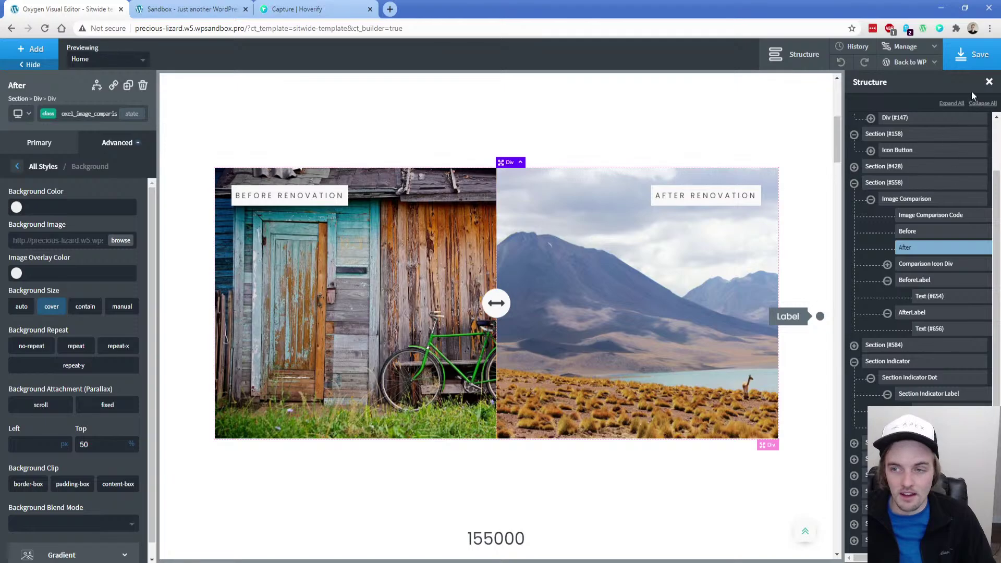
Save the template and test the comparison slider on the reloaded live page
{"action": "left_click", "coordinate": [967, 60]}
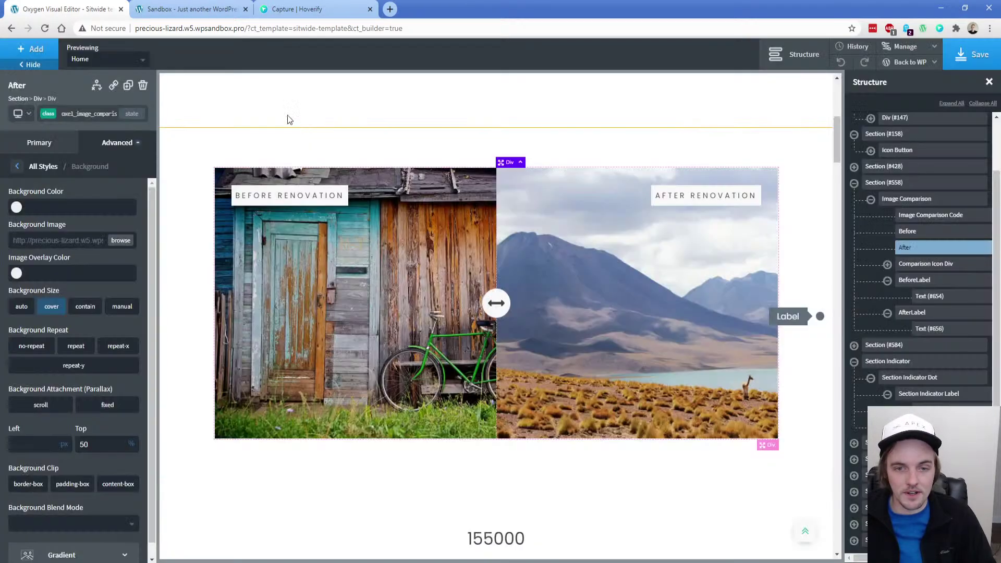
{"action": "left_click", "coordinate": [196, 11]}
{"action": "left_click", "coordinate": [44, 29]}
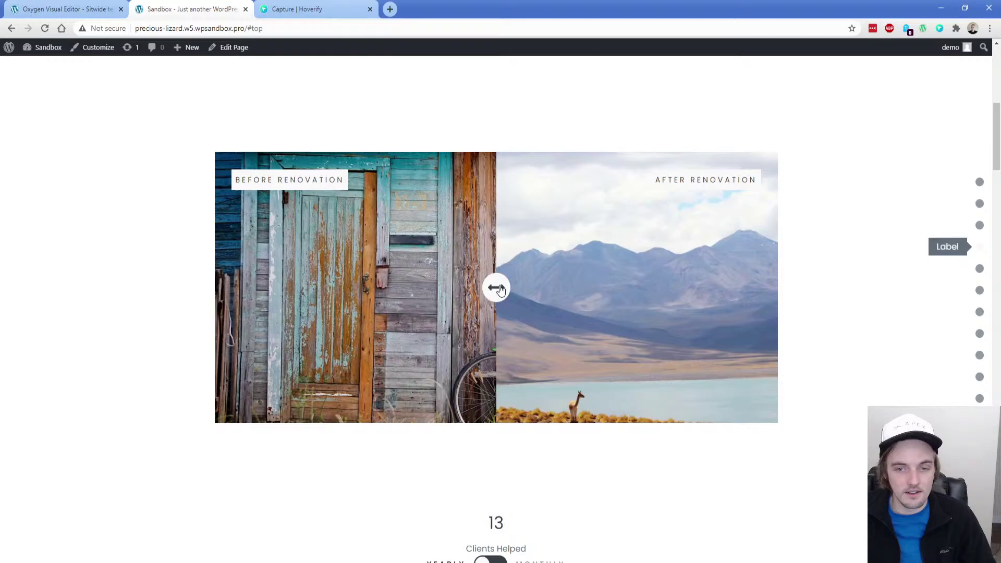
{"action": "mouse_move", "coordinate": [501, 290]}
{"action": "left_mouse_down"}
{"action": "mouse_move", "coordinate": [222, 289]}
{"action": "mouse_move", "coordinate": [769, 292]}
{"action": "mouse_move", "coordinate": [220, 292]}
{"action": "mouse_move", "coordinate": [755, 288]}
{"action": "mouse_move", "coordinate": [698, 302]}
{"action": "mouse_move", "coordinate": [488, 288]}
{"action": "left_mouse_up"}
Check the Image Comparison in the browser's responsive preview, narrowed to about 571 px wide, and close the developer tools
{"action": "right_click", "coordinate": [425, 120]}
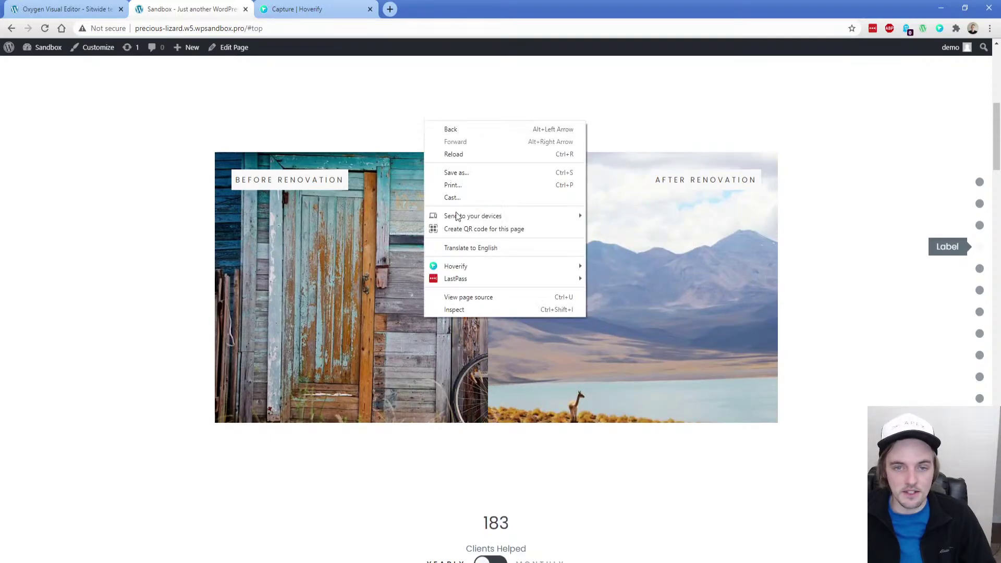
{"action": "left_click", "coordinate": [484, 308]}
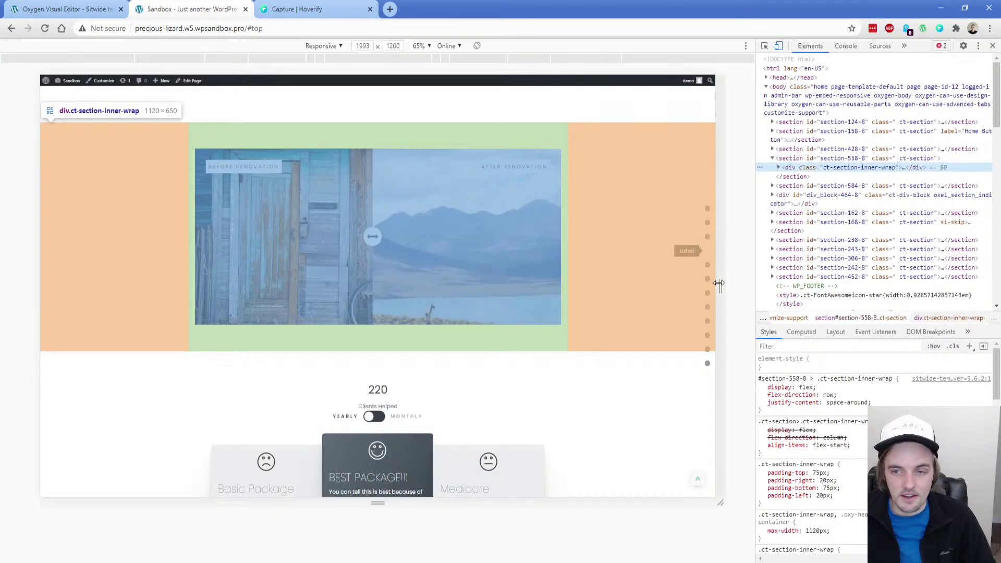
{"action": "left_click_drag", "start_coordinate": [721, 286], "coordinate": [479, 286]}
{"action": "scroll", "coordinate": [436, 286], "scroll_direction": "down", "scroll_amount": 3}
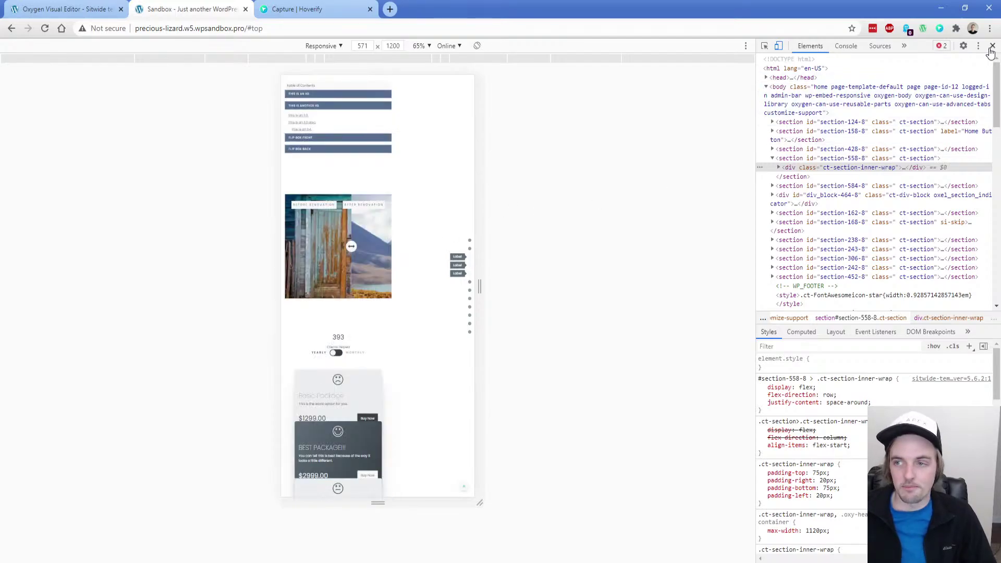
{"action": "key", "text": "F12"}
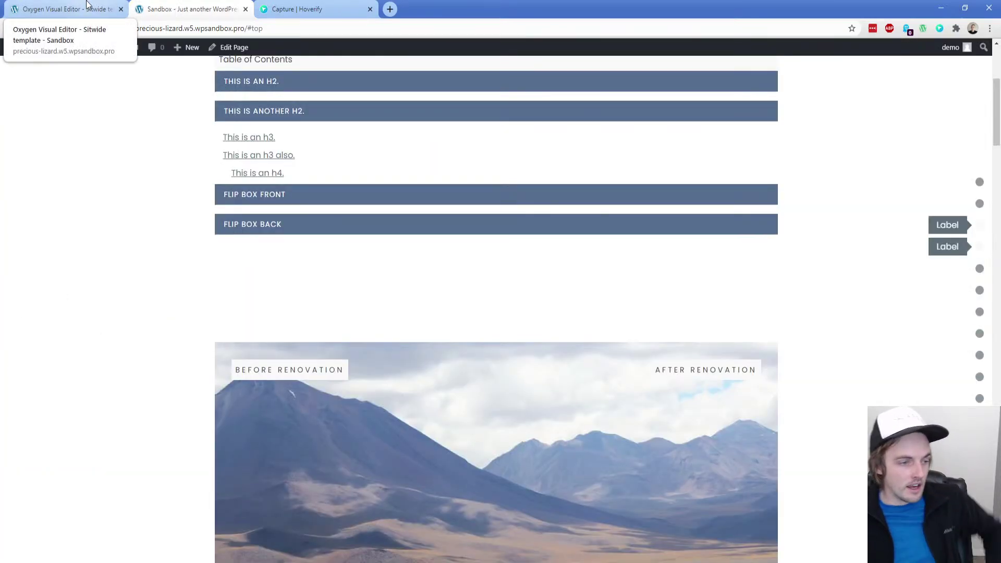
Switch back to the Oxygen editor and add an Accordion to the section holding the Image Comparison
{"action": "left_click", "coordinate": [89, 6]}
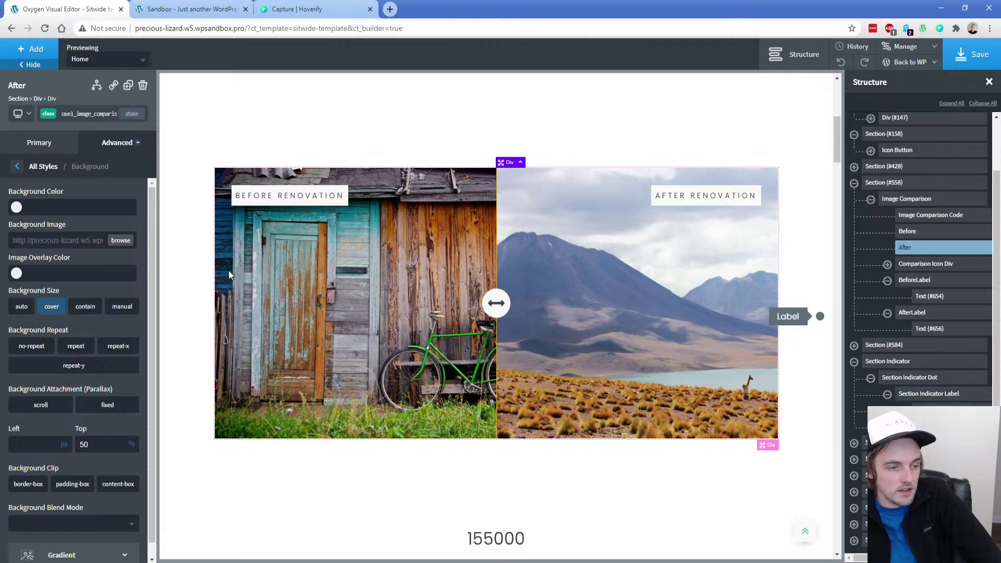
{"action": "left_click", "coordinate": [198, 226]}
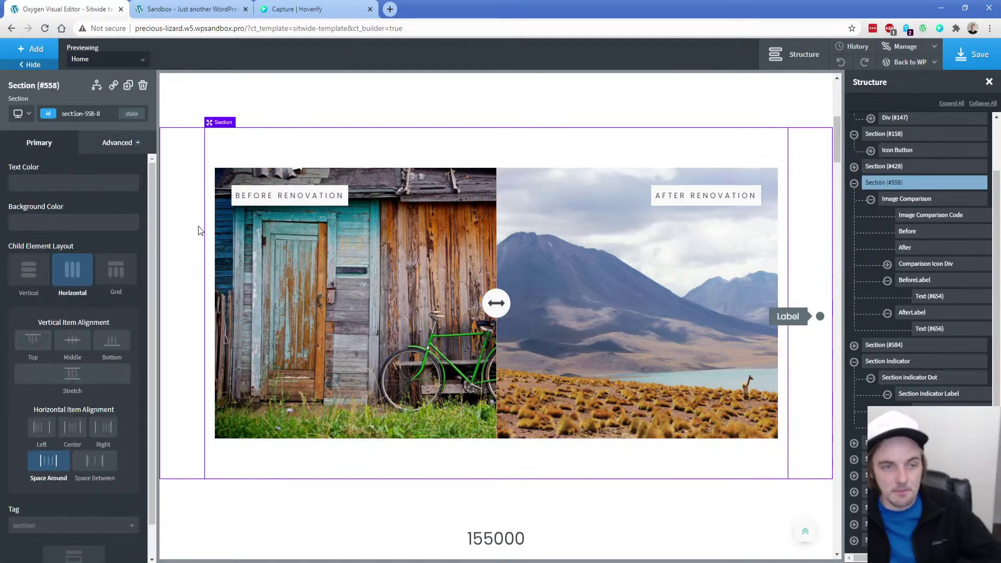
{"action": "left_click", "coordinate": [32, 49]}
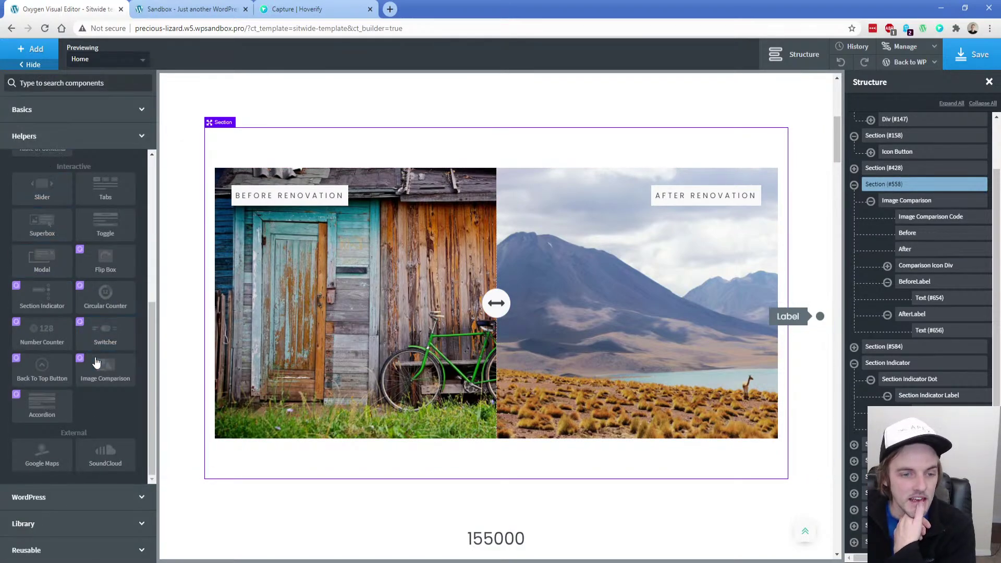
{"action": "left_click", "coordinate": [58, 410]}
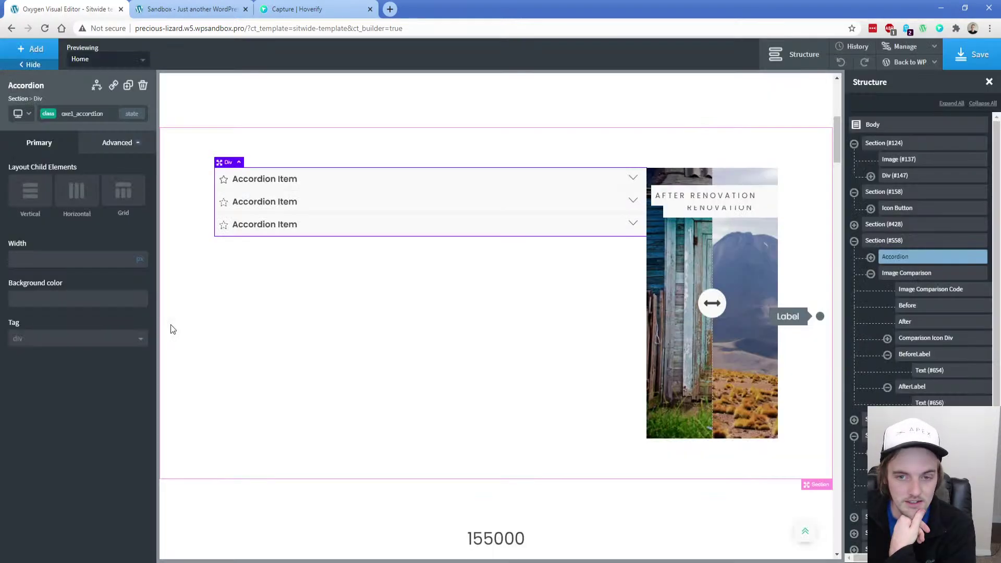
Delete the Image Comparison beside the Accordion
{"action": "left_click", "coordinate": [689, 271]}
{"action": "scroll", "coordinate": [897, 307], "scroll_direction": "down", "scroll_amount": 2}
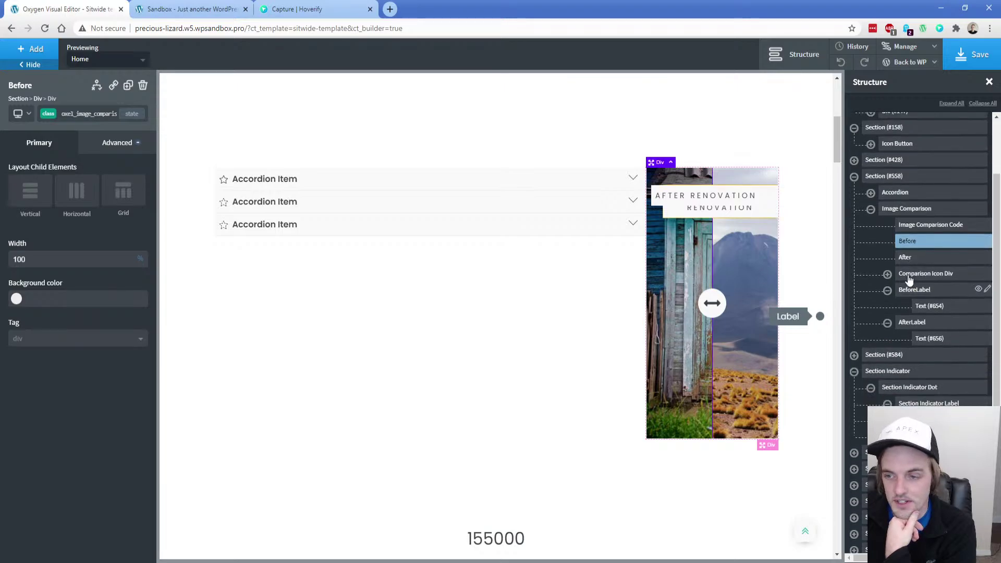
{"action": "left_click", "coordinate": [896, 200]}
{"action": "left_click", "coordinate": [982, 202]}
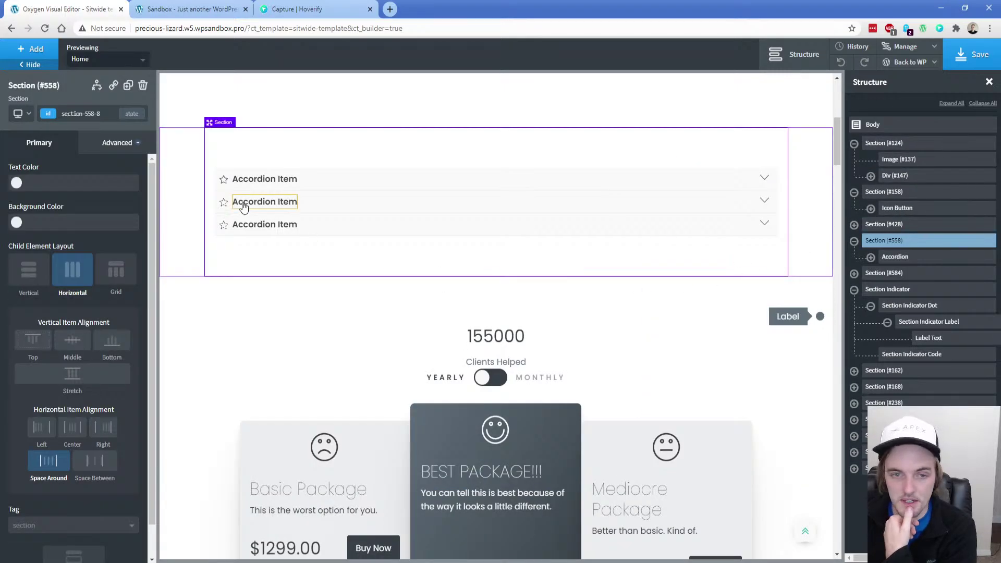
Test the Accordion by expanding each of its three items in turn, twice through
{"action": "left_click", "coordinate": [354, 188]}
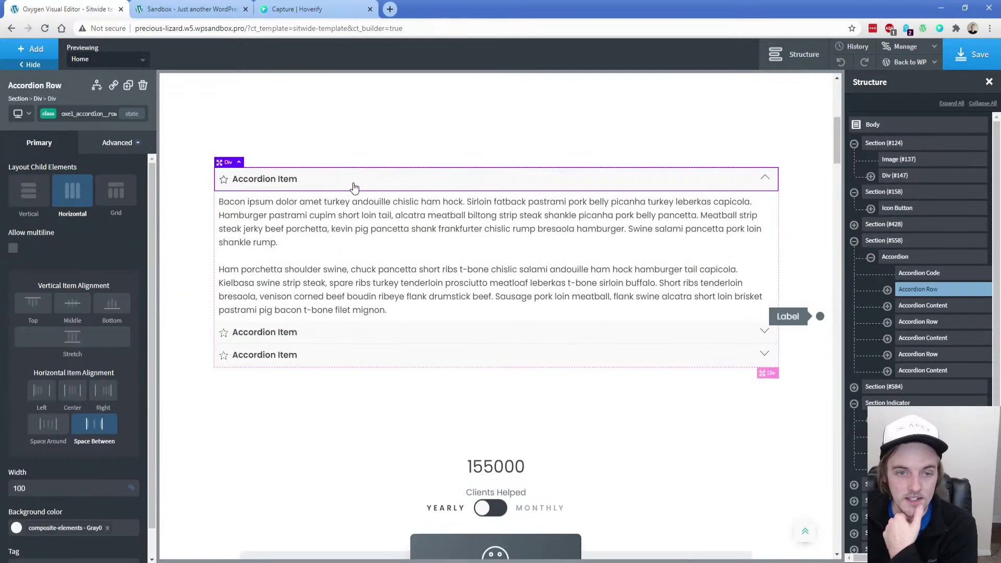
{"action": "left_click", "coordinate": [327, 338]}
{"action": "left_click", "coordinate": [320, 354]}
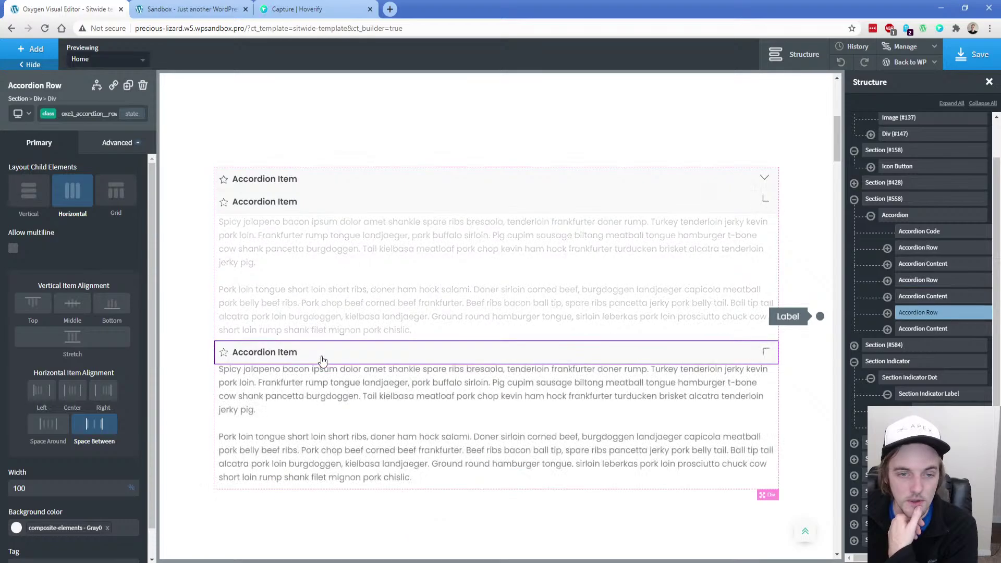
{"action": "left_click", "coordinate": [329, 184]}
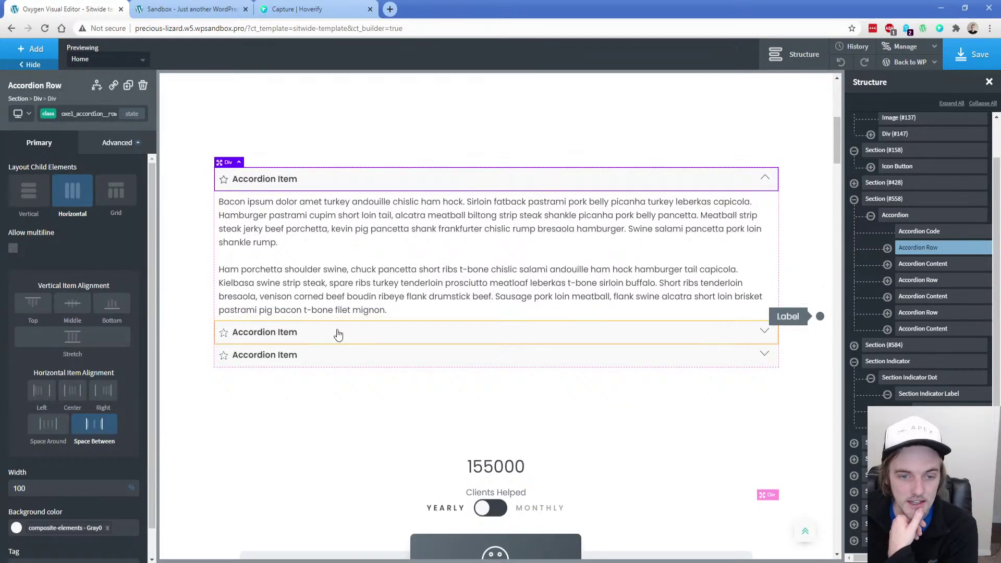
{"action": "left_click", "coordinate": [335, 331]}
{"action": "left_click", "coordinate": [331, 353]}
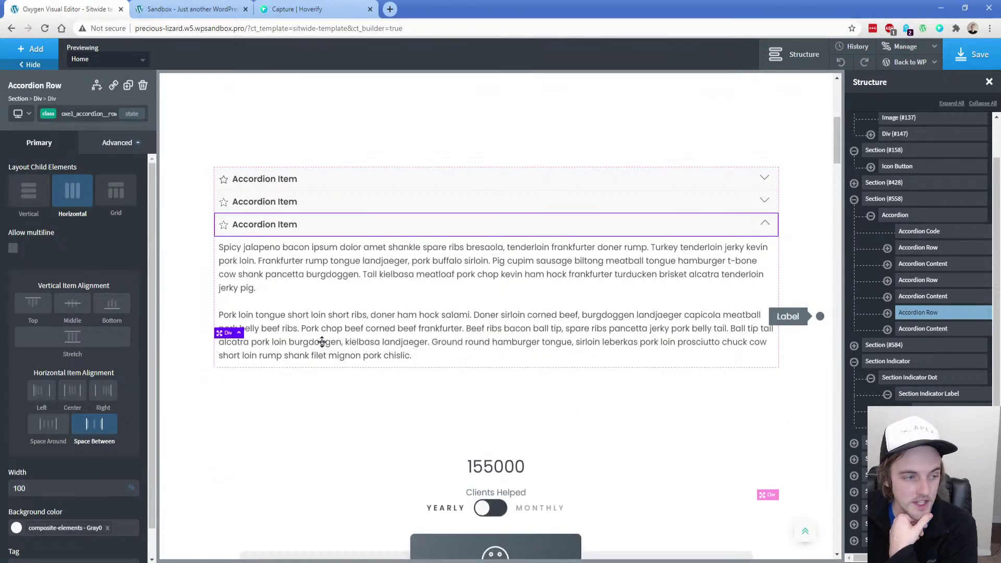
Expand the first accordion item and inspect its row's inner div, star icon, text and chevron icon
{"action": "left_click", "coordinate": [330, 183]}
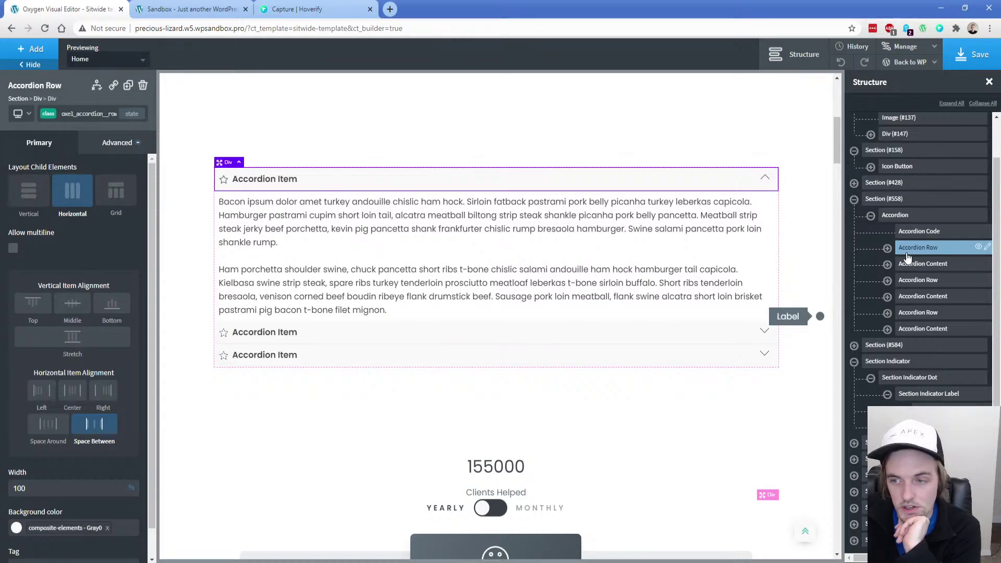
{"action": "left_click", "coordinate": [887, 249]}
{"action": "left_click", "coordinate": [929, 264]}
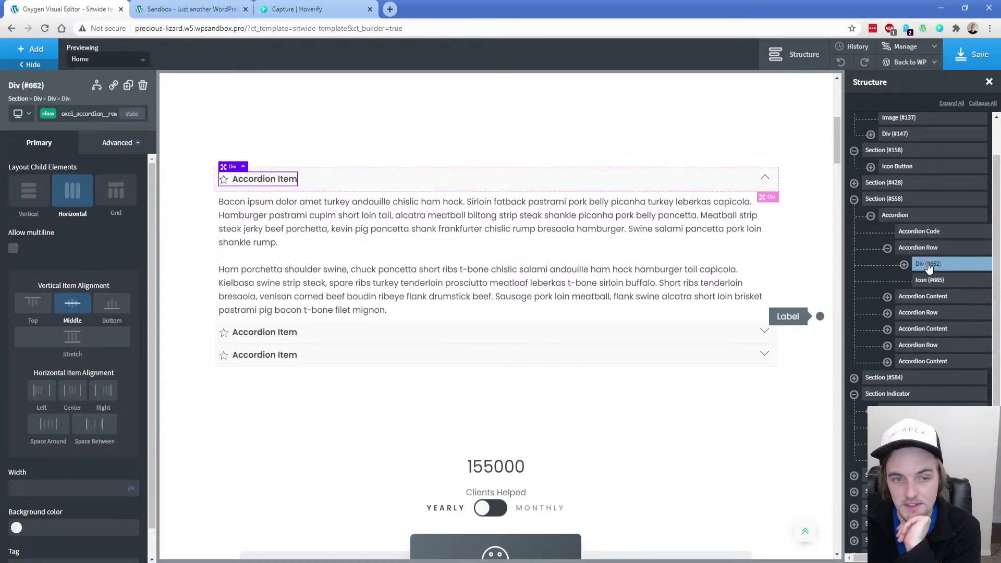
{"action": "left_click", "coordinate": [904, 264]}
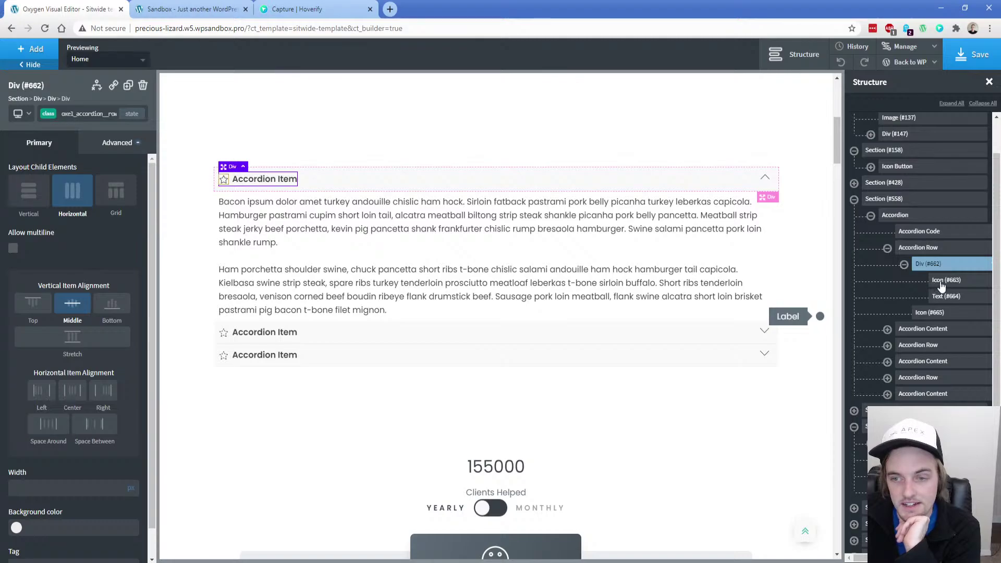
{"action": "left_click", "coordinate": [928, 286]}
{"action": "left_click", "coordinate": [946, 299]}
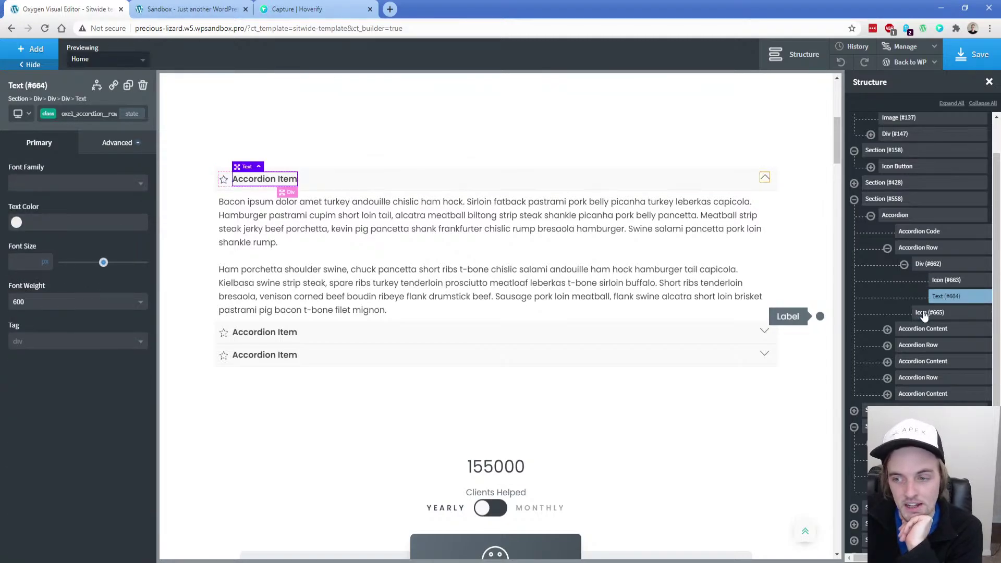
{"action": "left_click", "coordinate": [765, 179]}
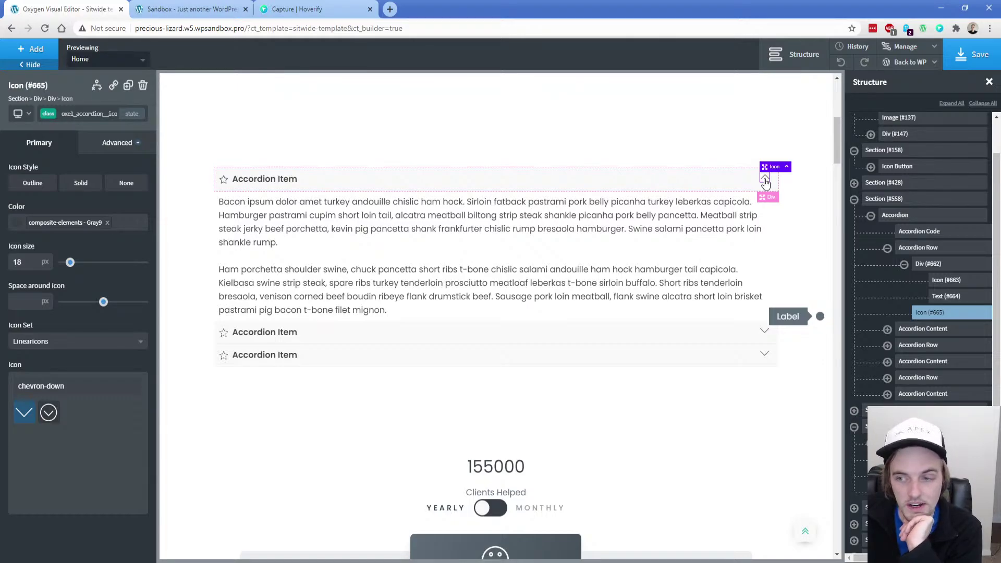
Review the Accordion Code block's CSS rule that rotates the .oxel_accordion__icon--rotated icon, and leave the code editor
{"action": "left_click", "coordinate": [929, 232]}
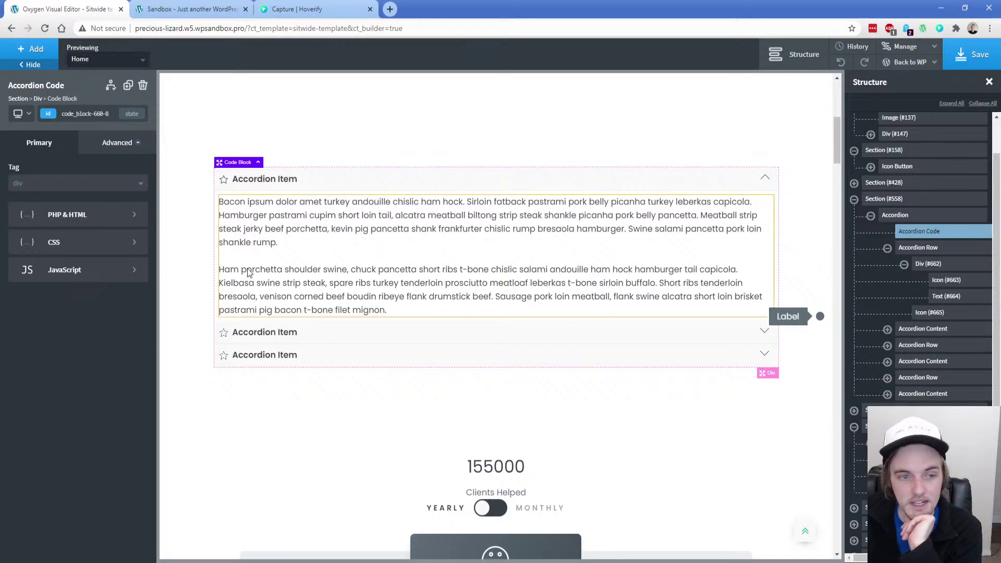
{"action": "left_click", "coordinate": [67, 252]}
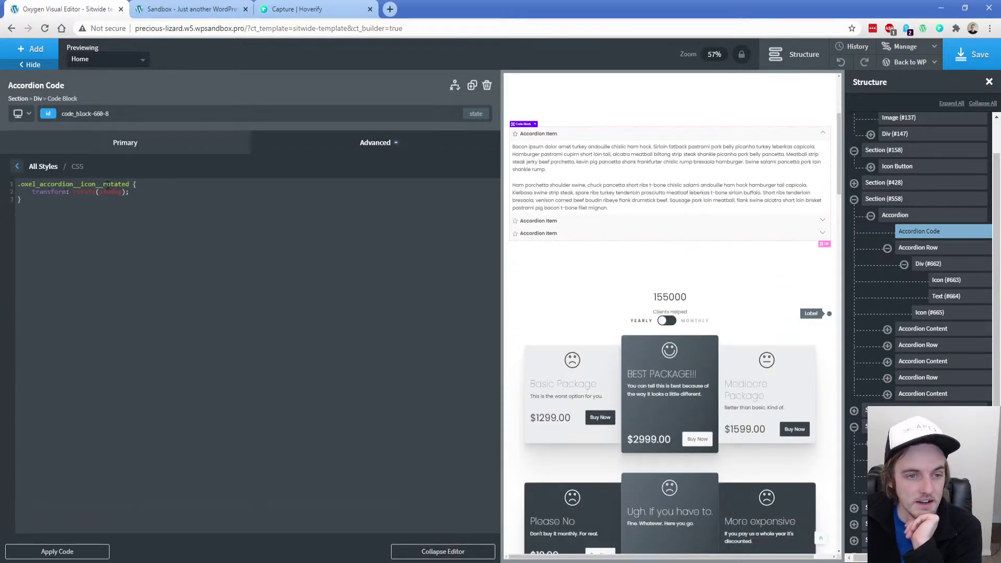
{"action": "left_click_drag", "start_coordinate": [32, 194], "coordinate": [104, 193]}
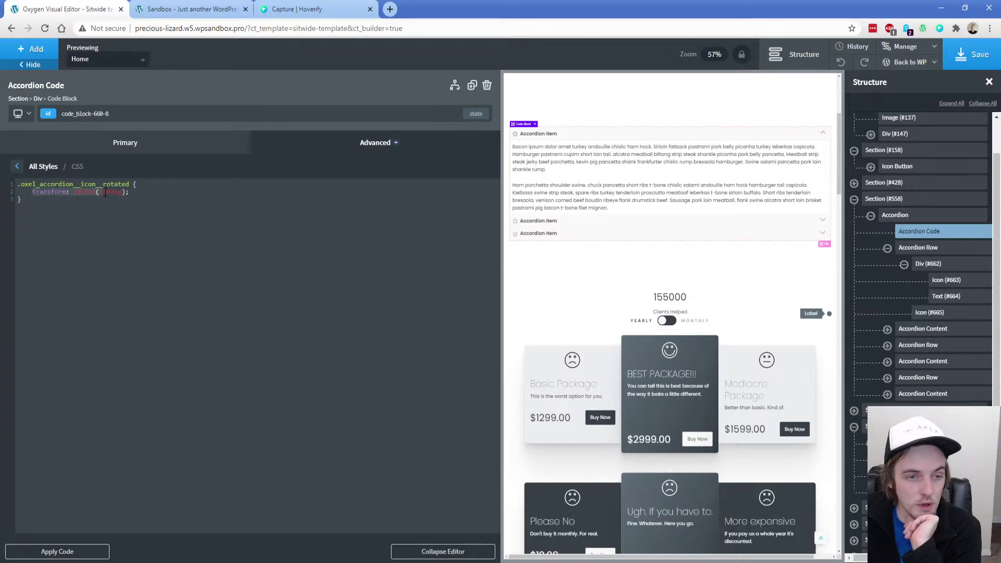
{"action": "left_click", "coordinate": [104, 202]}
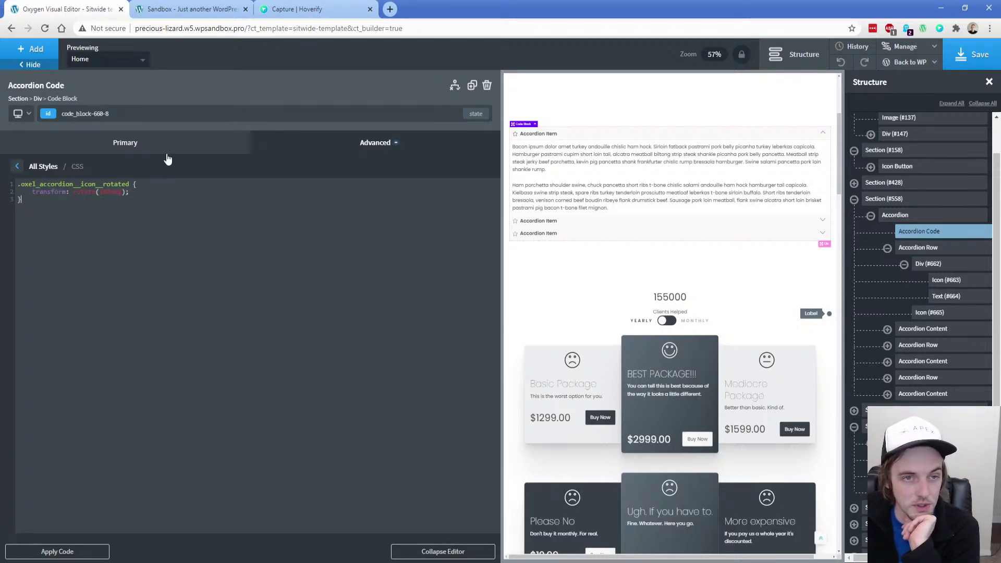
{"action": "left_click", "coordinate": [600, 179]}
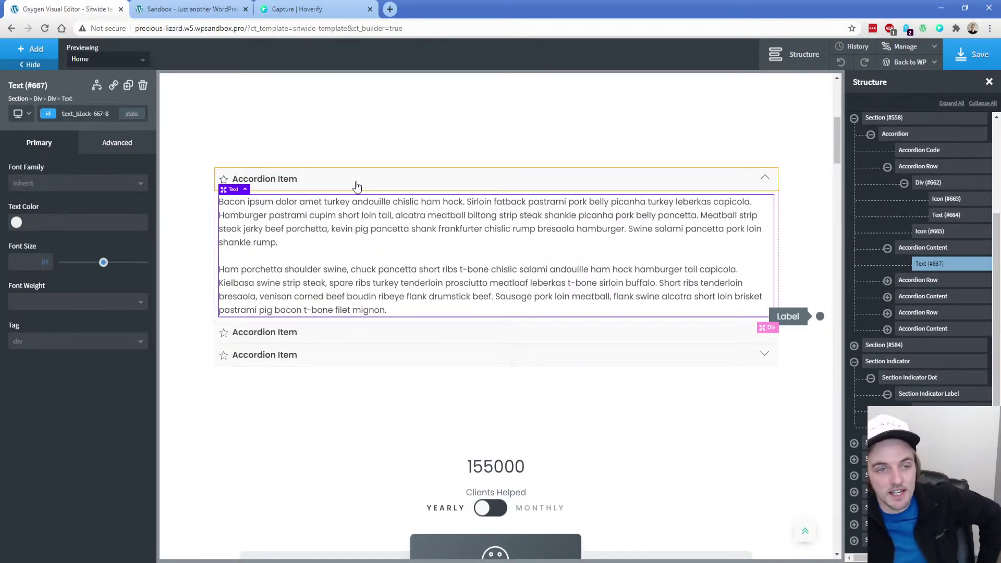
Select the Accordion and collapse its first row and first content in the structure tree
{"action": "left_click", "coordinate": [897, 137]}
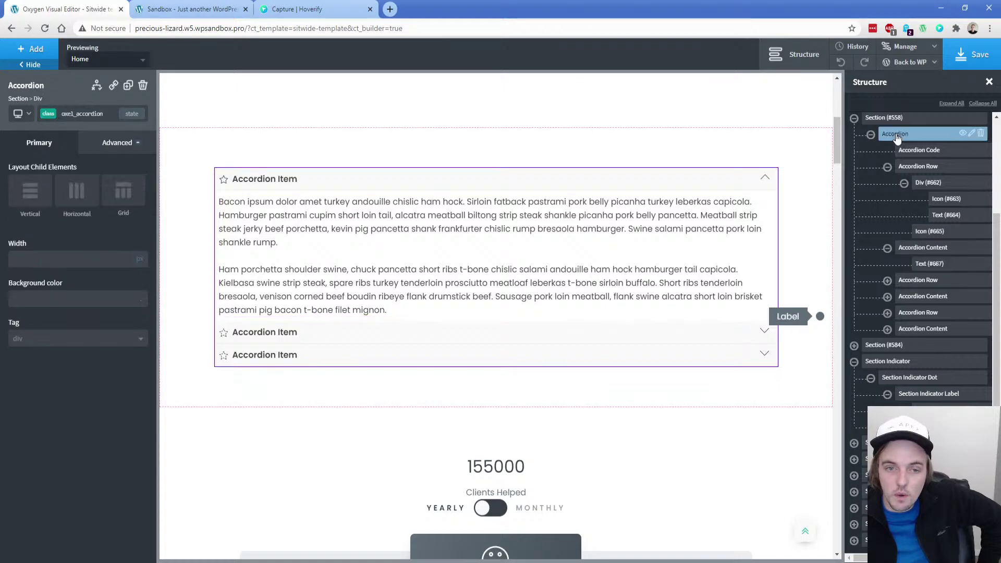
{"action": "left_click", "coordinate": [887, 167]}
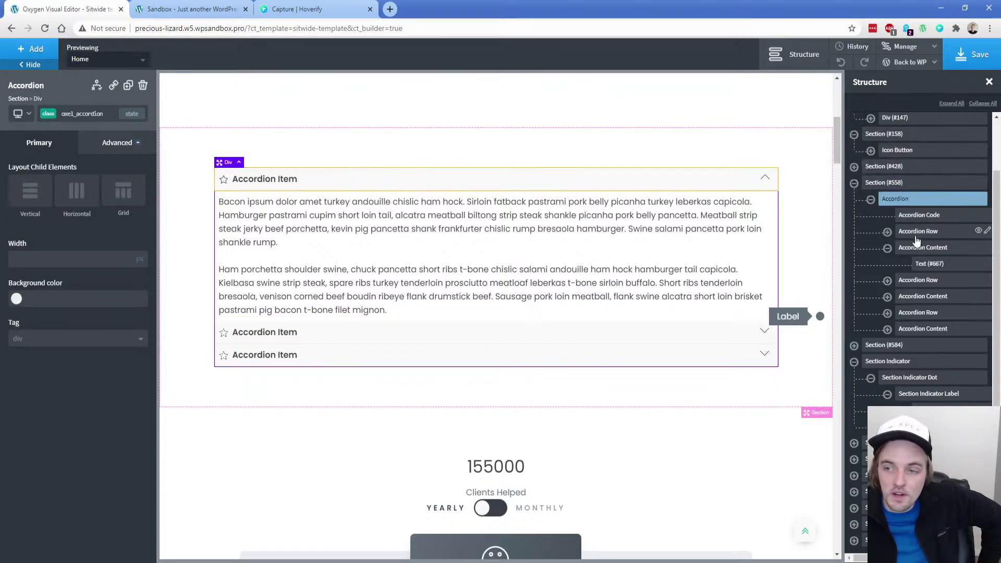
{"action": "left_click", "coordinate": [888, 249]}
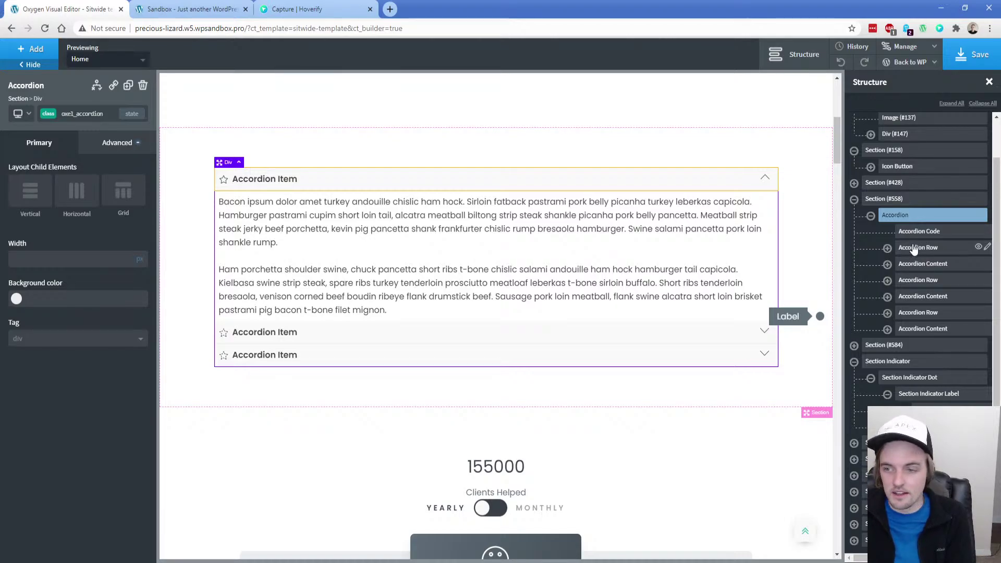
Add a Mega Menu to the section holding the Accordion
{"action": "left_click", "coordinate": [886, 199]}
{"action": "left_click", "coordinate": [55, 52]}
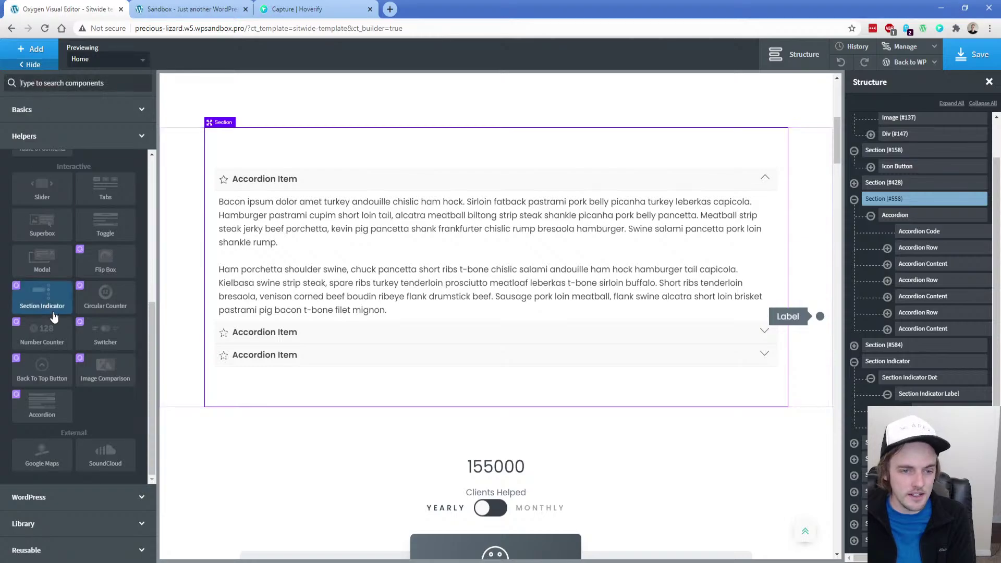
{"action": "left_click", "coordinate": [79, 499]}
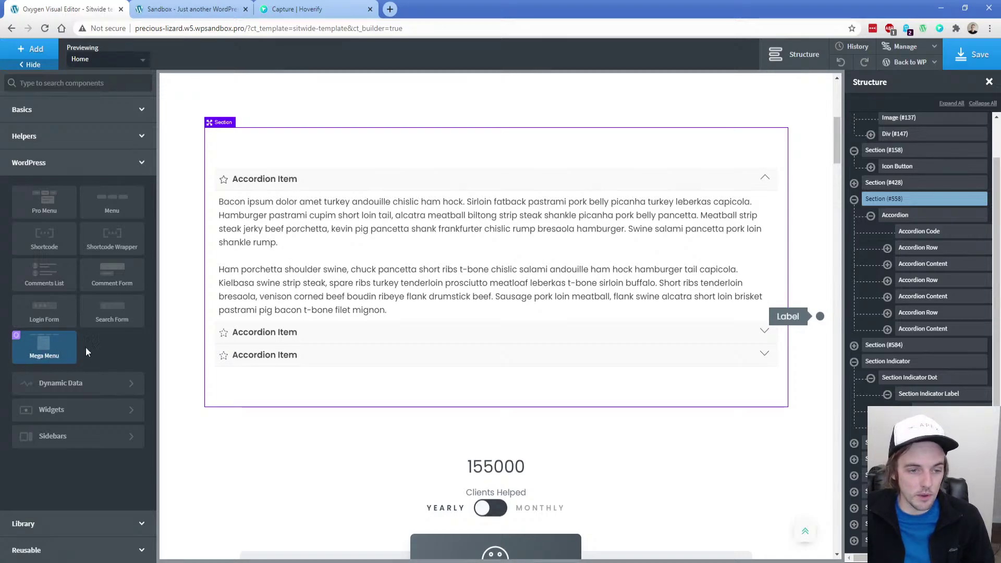
{"action": "left_click", "coordinate": [44, 348]}
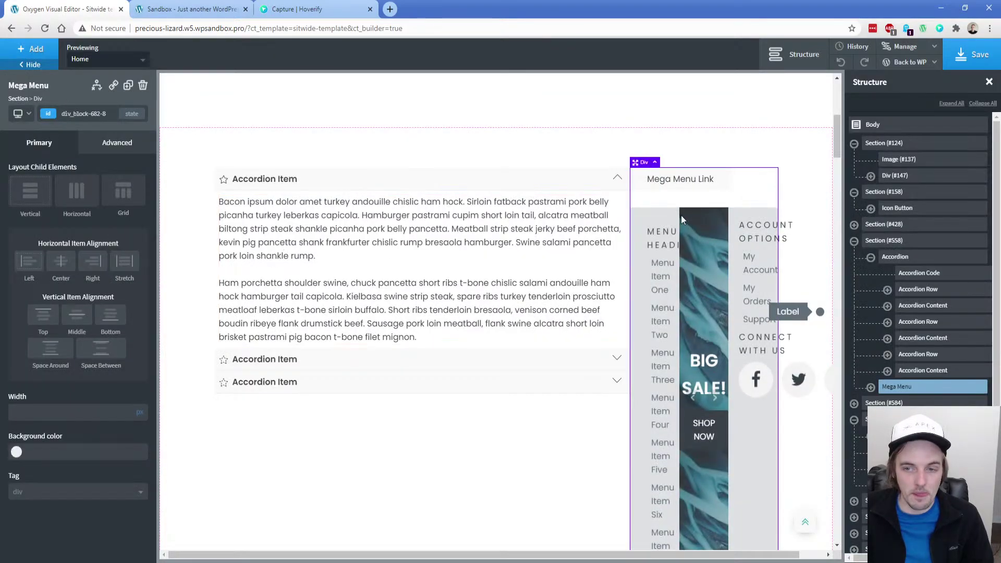
Delete the Accordion beside the Mega Menu and save the template
{"action": "left_click", "coordinate": [896, 257]}
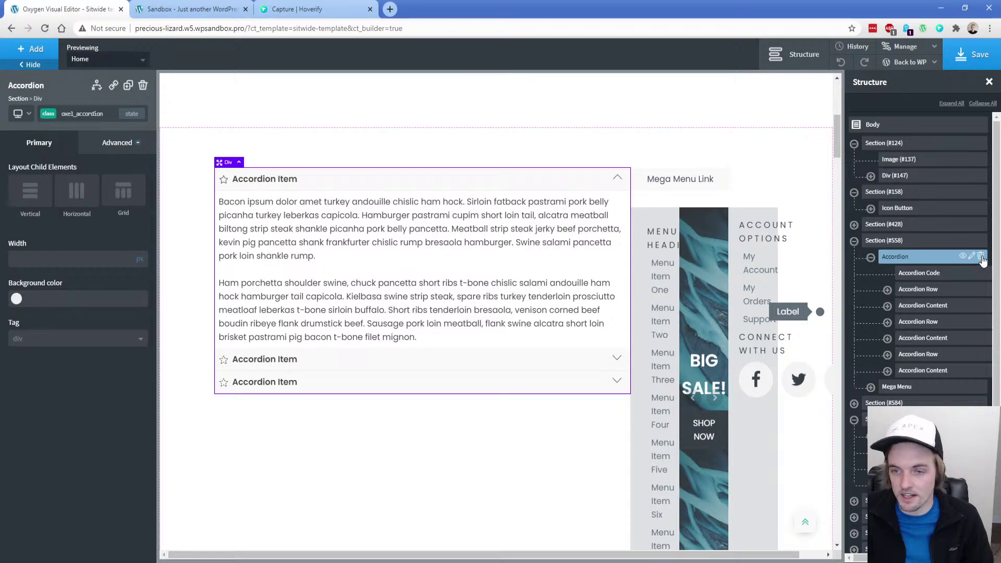
{"action": "left_click", "coordinate": [980, 258]}
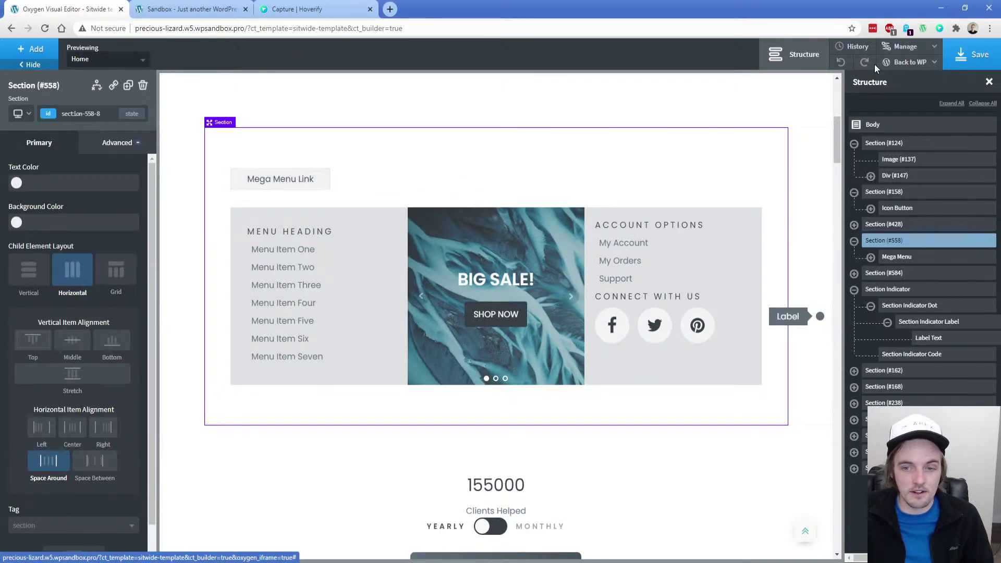
{"action": "left_click", "coordinate": [964, 56]}
Switch to the live Sandbox page, reload it and test the Mega Menu by toggling it through its link
{"action": "left_click", "coordinate": [190, 8]}
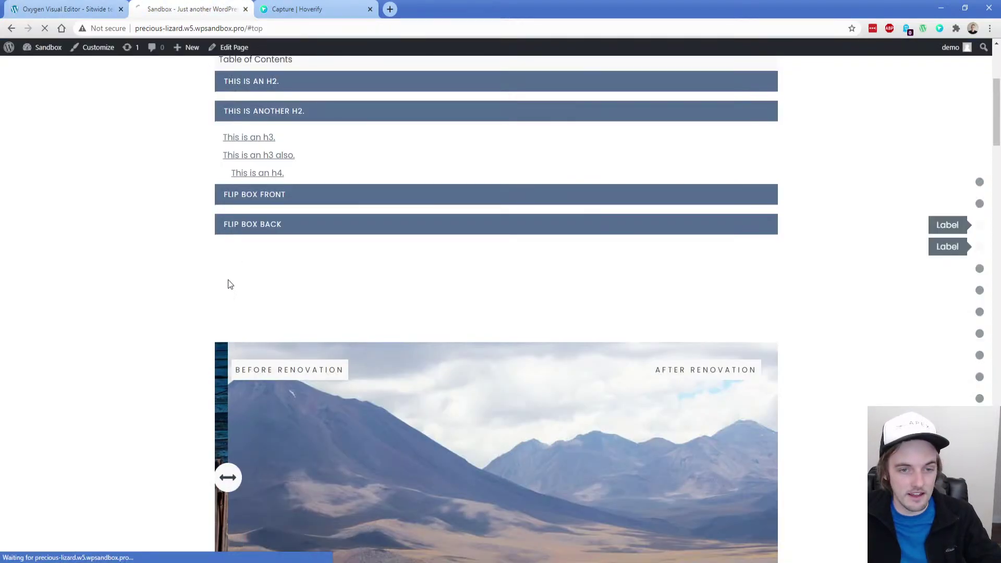
{"action": "scroll", "coordinate": [235, 285], "scroll_direction": "down", "scroll_amount": 2}
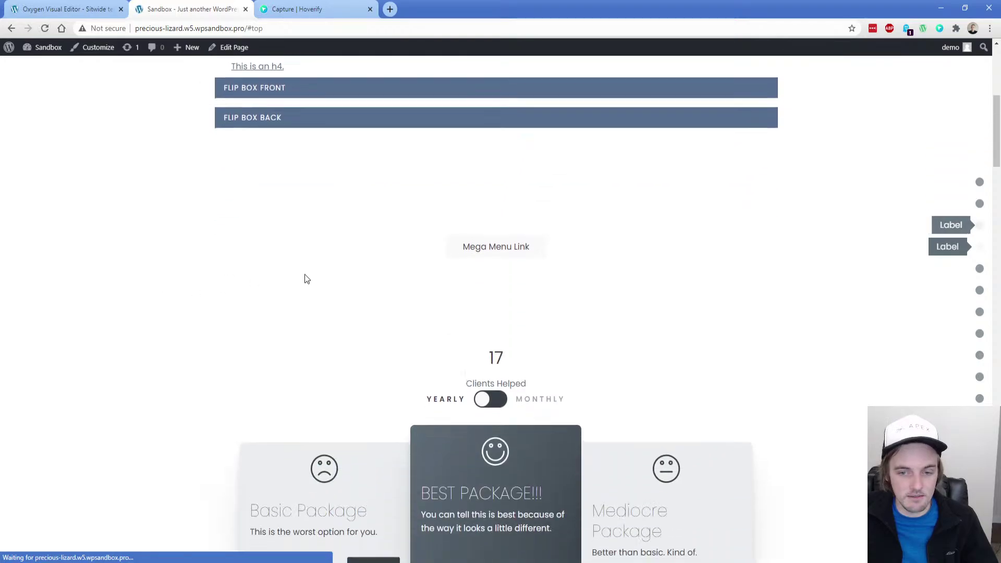
{"action": "left_click", "coordinate": [468, 252]}
{"action": "scroll", "coordinate": [467, 251], "scroll_direction": "down", "scroll_amount": 6}
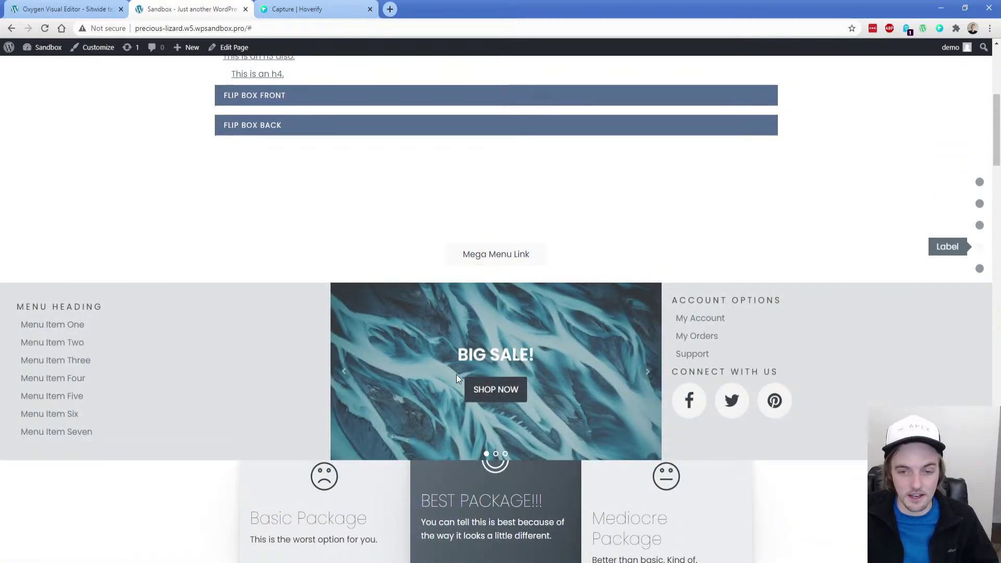
{"action": "left_click", "coordinate": [500, 255]}
Return to the Oxygen editor and look through the addable components in the Library, WordPress and Helpers categories
{"action": "left_click", "coordinate": [84, 10]}
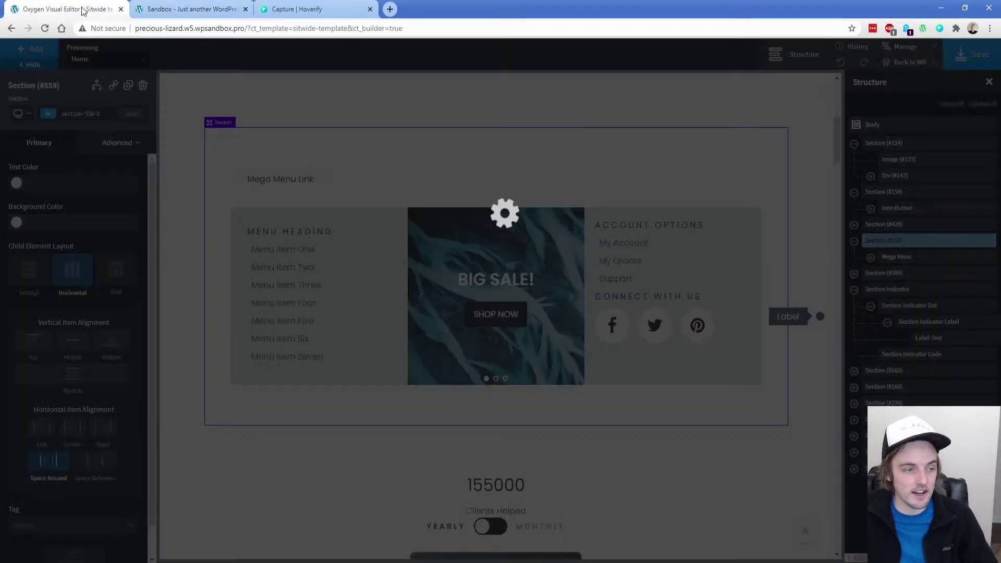
{"action": "left_click", "coordinate": [33, 49]}
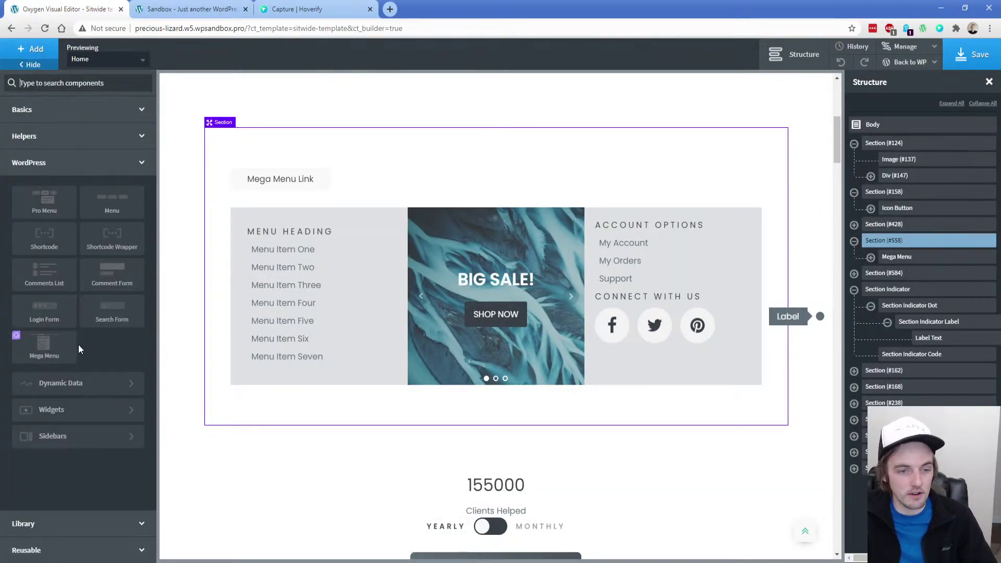
{"action": "left_click", "coordinate": [83, 518]}
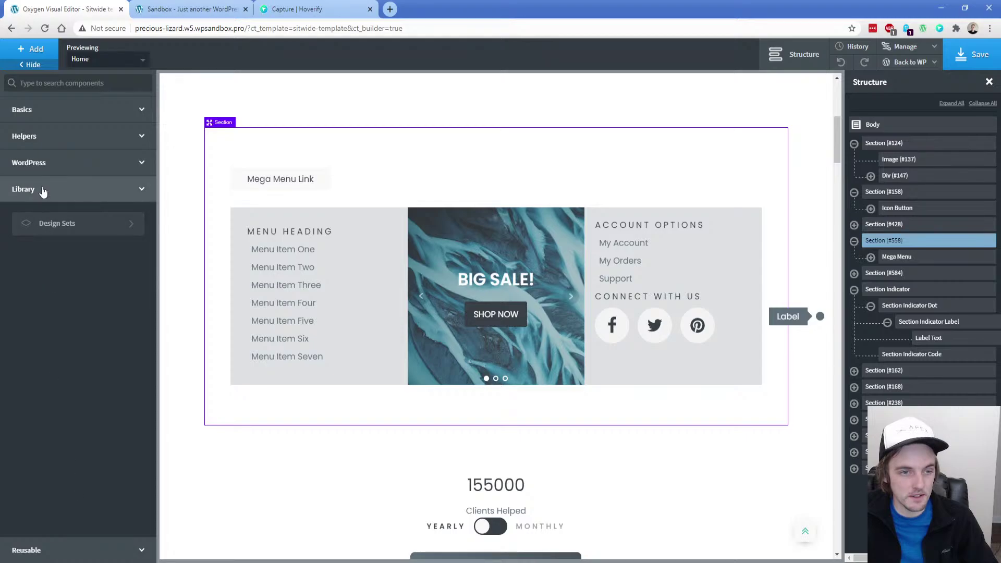
{"action": "left_click", "coordinate": [51, 168]}
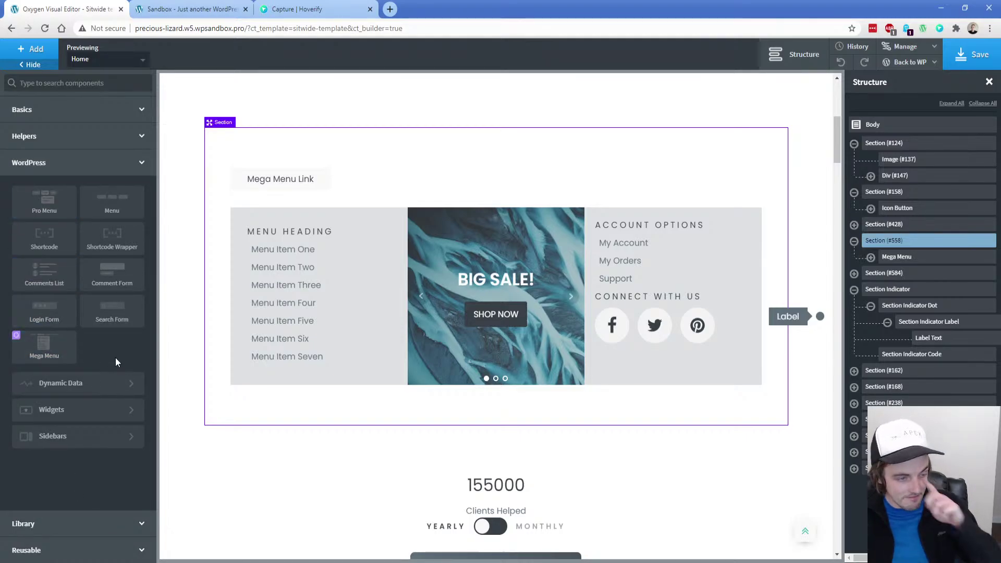
{"action": "left_click", "coordinate": [71, 137]}
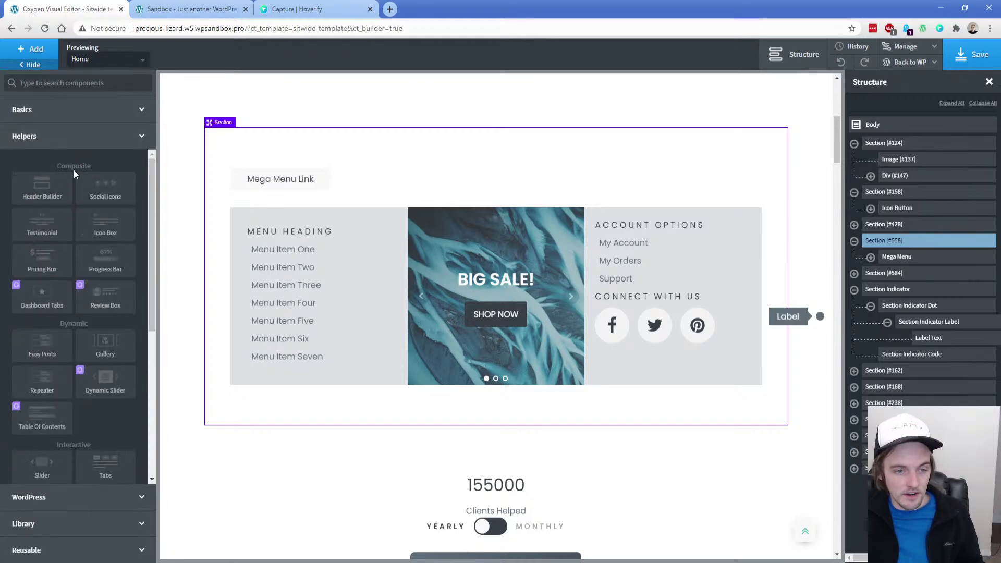
{"action": "scroll", "coordinate": [101, 400], "scroll_direction": "down", "scroll_amount": 2}
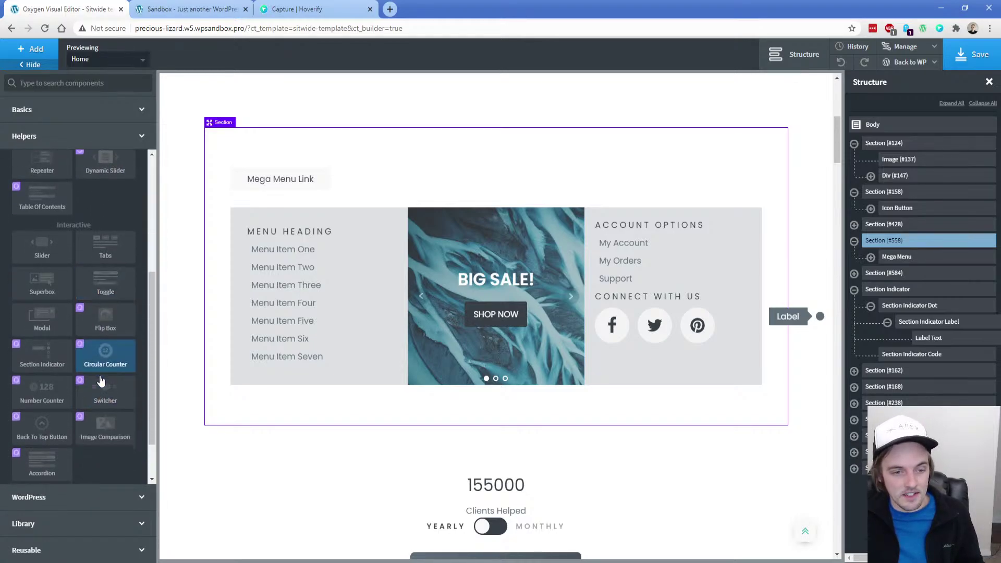
{"action": "scroll", "coordinate": [104, 360], "scroll_direction": "down", "scroll_amount": 1}
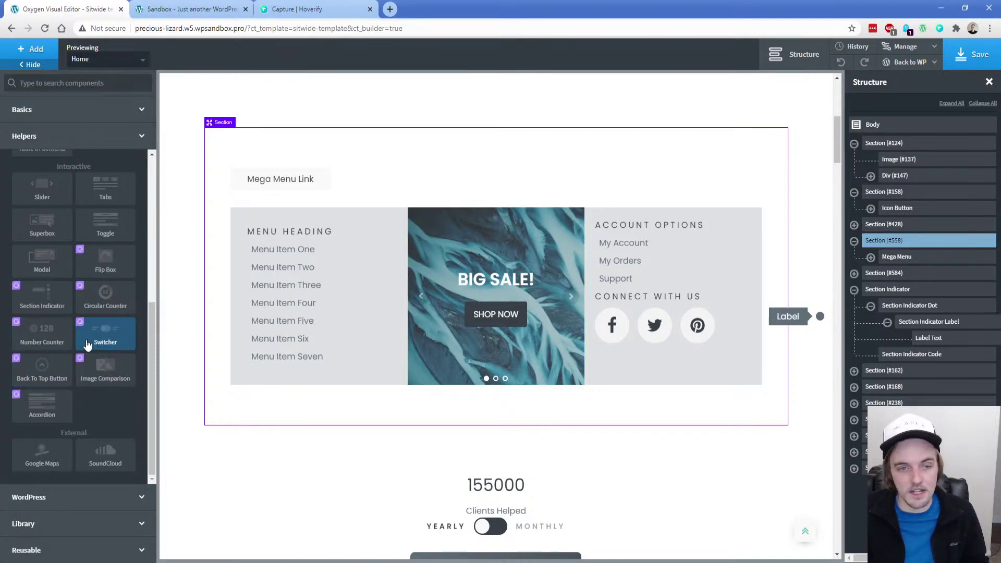
{"action": "mouse_move", "coordinate": [152, 353]}
{"action": "left_mouse_down"}
{"action": "mouse_move", "coordinate": [152, 211]}
{"action": "mouse_move", "coordinate": [154, 343]}
{"action": "left_mouse_up"}
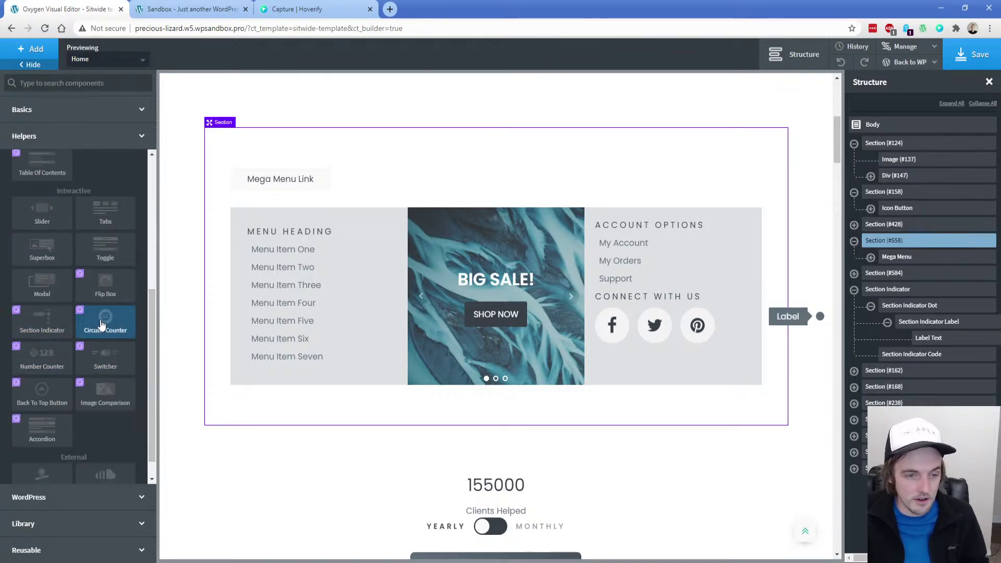